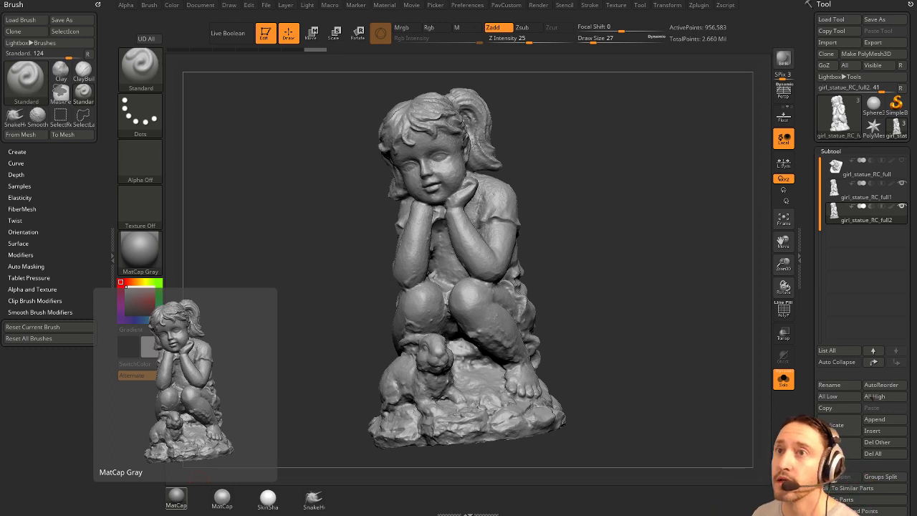
Inspect the girl statue subtool girl_statue_RC_full2 from several angles.
left_click_drag(528, 153, 584, 154)
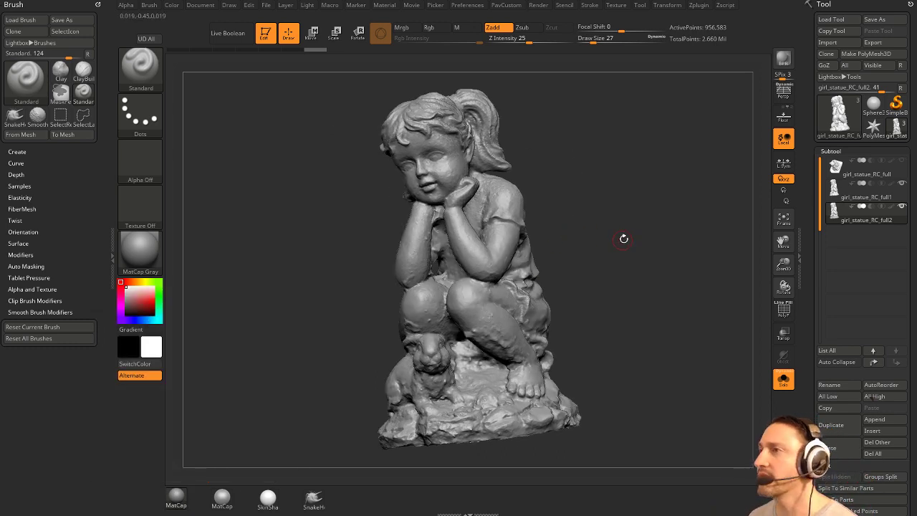
left_click_drag(624, 238, 623, 286)
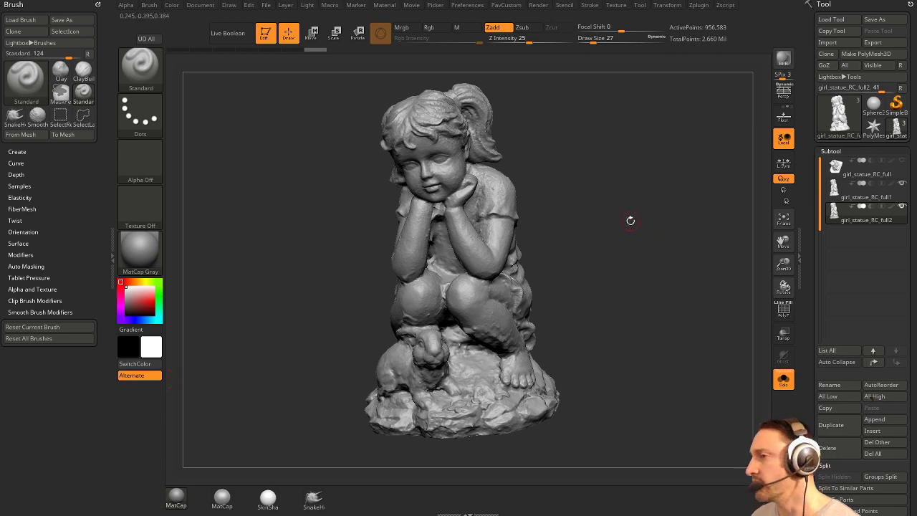
left_click_drag(536, 185, 702, 210)
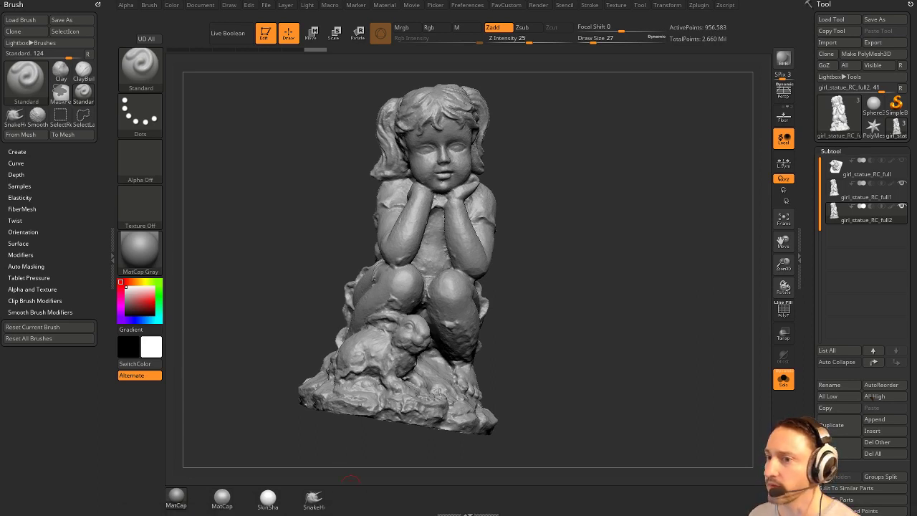
Switch to RealityCapture and examine the reconstructed statue, its slab base and the surrounding camera positions from several angles.
key("alt+Tab")
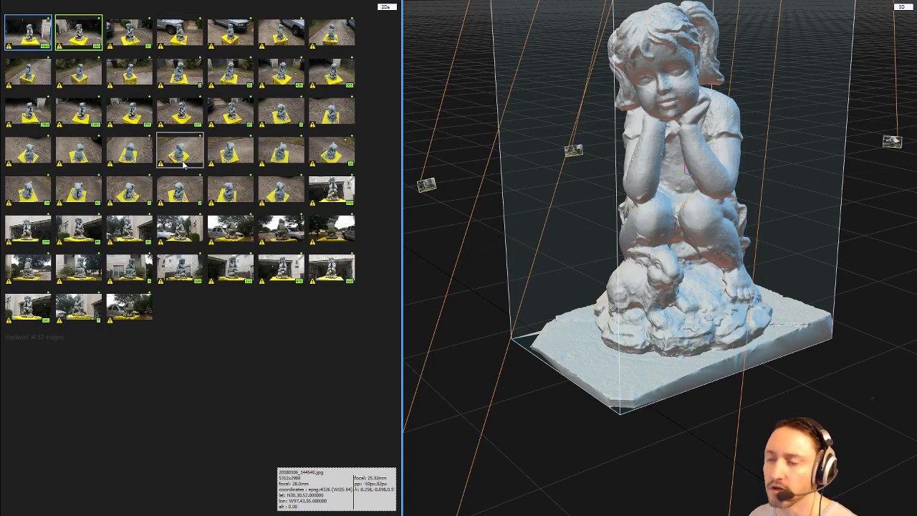
right_click_drag(590, 149, 831, 186)
right_click_drag(677, 182, 669, 166)
left_click_drag(669, 167, 494, 162)
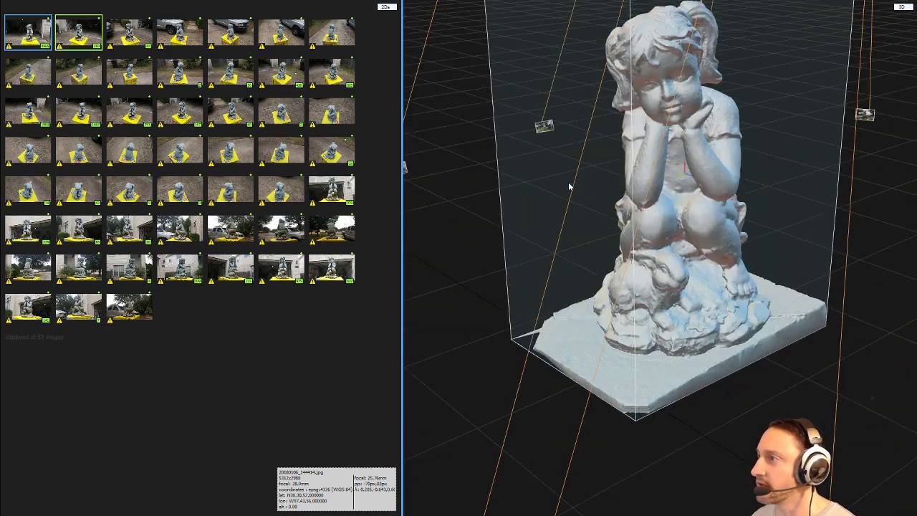
left_click_drag(705, 203, 674, 248)
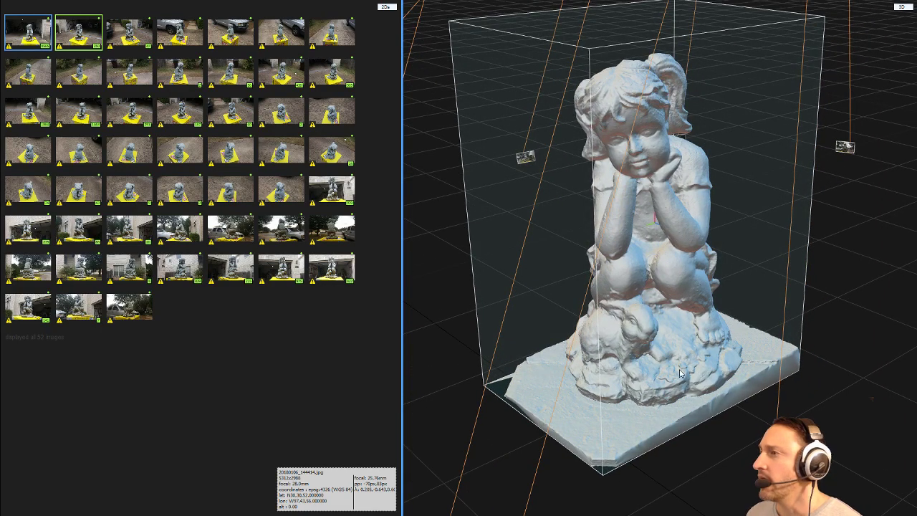
left_click_drag(667, 244, 487, 177)
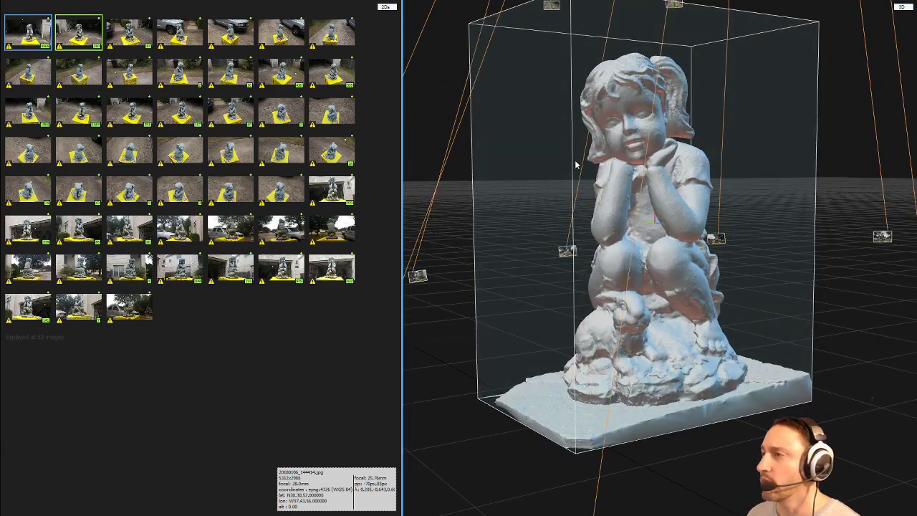
left_click_drag(615, 159, 665, 161)
left_click_drag(663, 199, 642, 203)
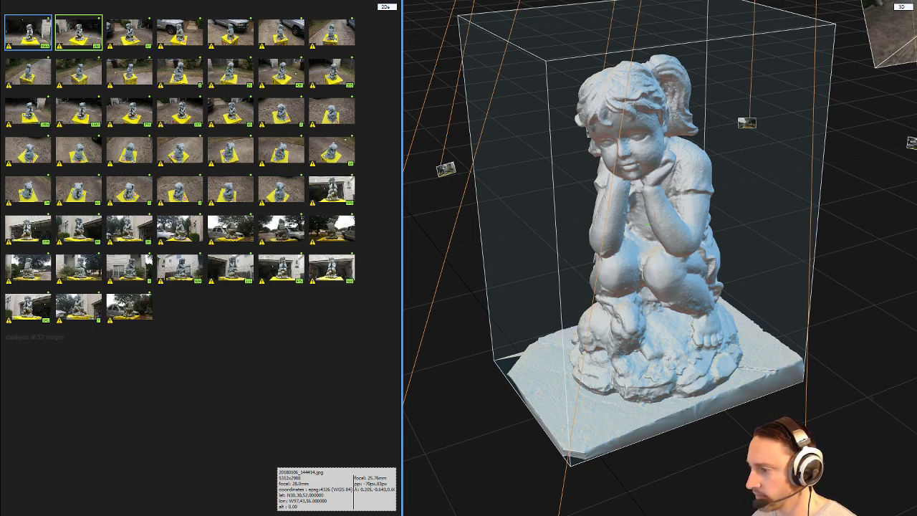
Bring up the browser with the YouTube channel's created playlists, and put it away again.
left_click_drag(788, 515, 280, 10)
left_click(353, 29)
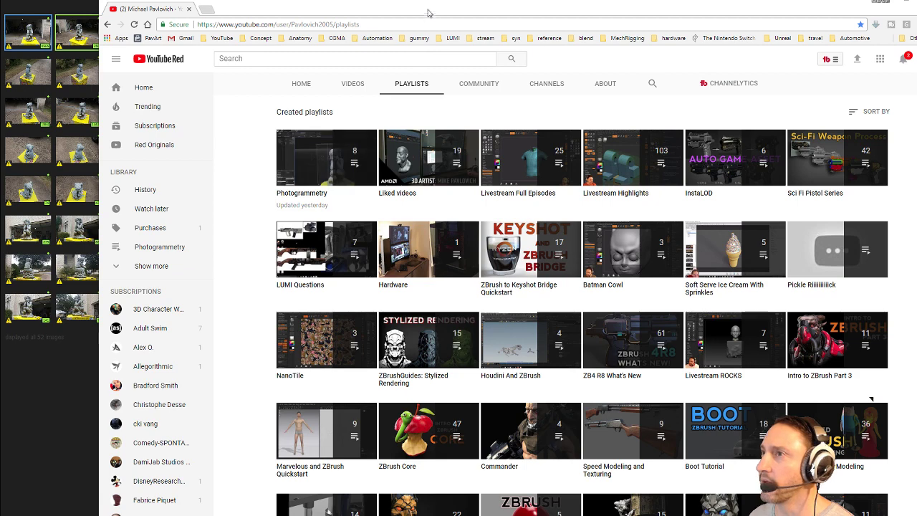
left_click_drag(428, 13, 545, 515)
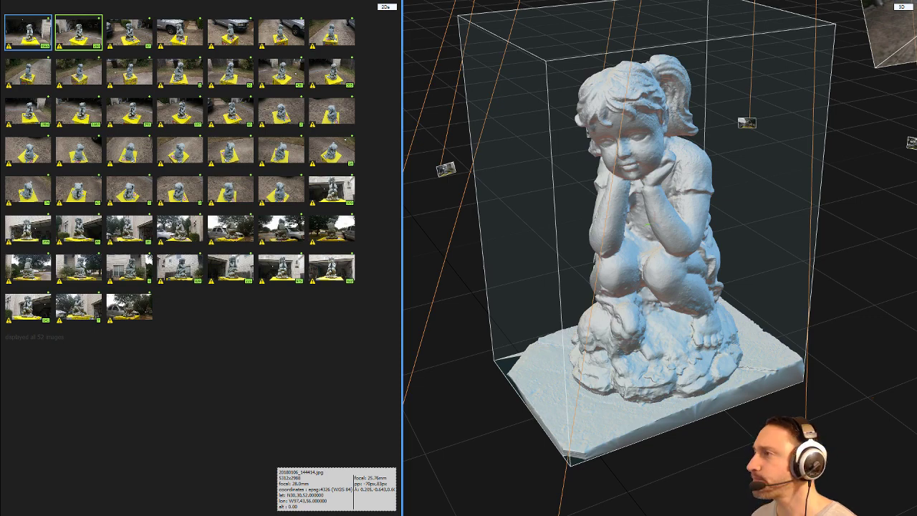
Return to ZBrush and examine the cut-out girl statue from the front and both sides.
right_click_drag(647, 290, 668, 270)
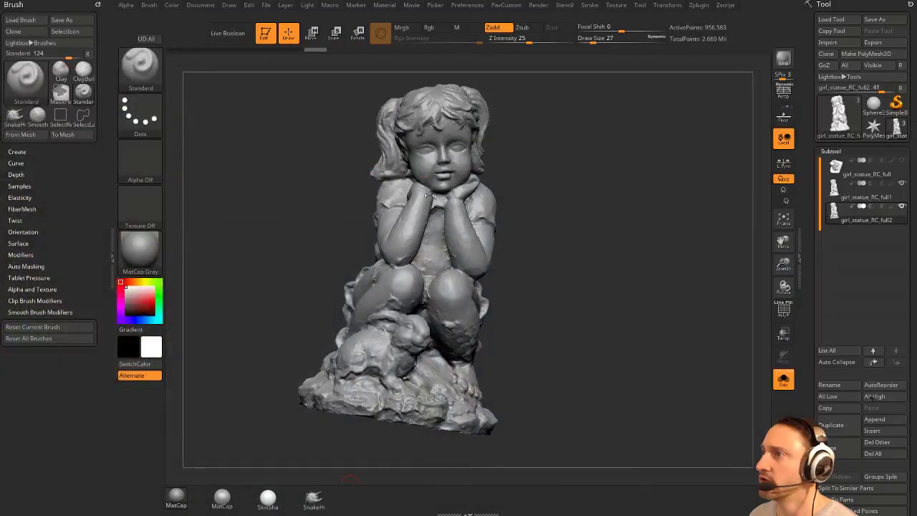
mouse_move(587, 190)
left_mouse_down()
mouse_move(588, 179)
mouse_move(576, 176)
left_mouse_up()
left_click_drag(619, 211, 640, 235)
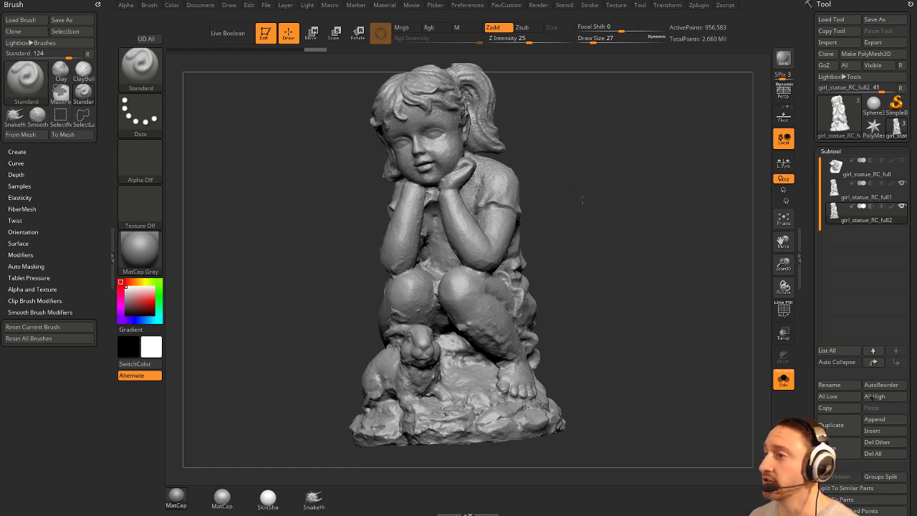
left_click_drag(583, 200, 557, 254)
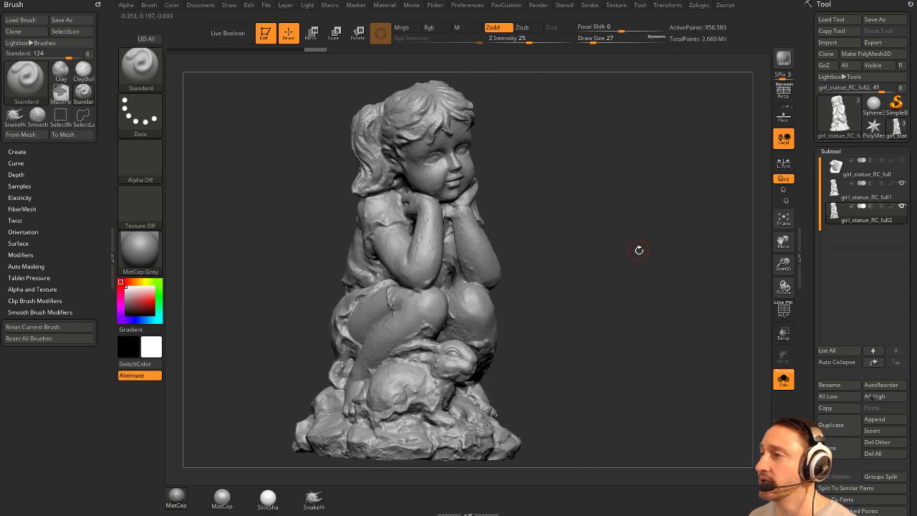
mouse_move(640, 250)
left_mouse_down()
mouse_move(556, 255)
mouse_move(663, 266)
mouse_move(645, 232)
mouse_move(664, 260)
left_mouse_up()
mouse_move(663, 260)
left_mouse_down()
mouse_move(537, 261)
mouse_move(669, 221)
mouse_move(639, 209)
left_mouse_up()
mouse_move(639, 209)
left_mouse_down()
mouse_move(658, 255)
mouse_move(660, 230)
left_mouse_up()
mouse_move(660, 230)
left_mouse_down()
mouse_move(641, 250)
mouse_move(625, 243)
mouse_move(679, 284)
mouse_move(664, 309)
mouse_move(726, 322)
mouse_move(678, 313)
left_mouse_up()
Inspect the girl_statue_RC_full subtool with PolyFrame on and off, and select the girl_statue_RC_full1 subtool.
left_click(863, 179)
left_click(784, 311)
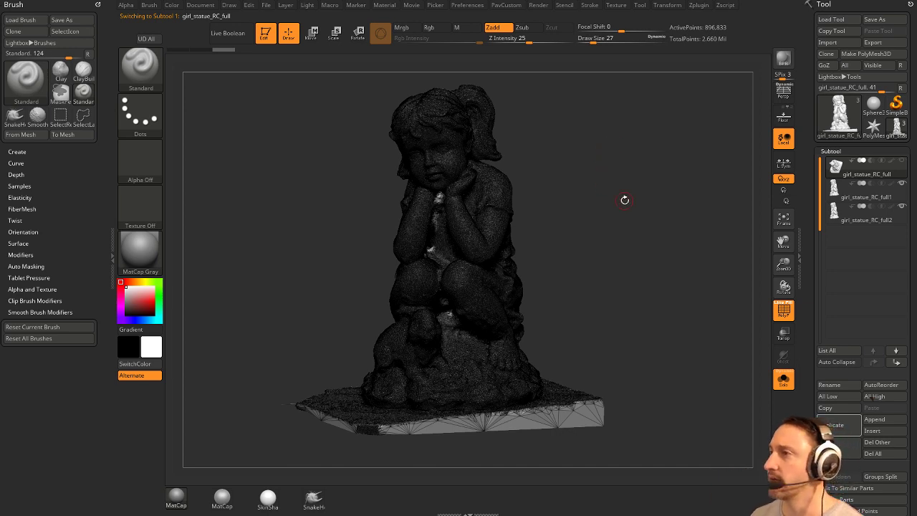
left_click_drag(624, 199, 655, 239)
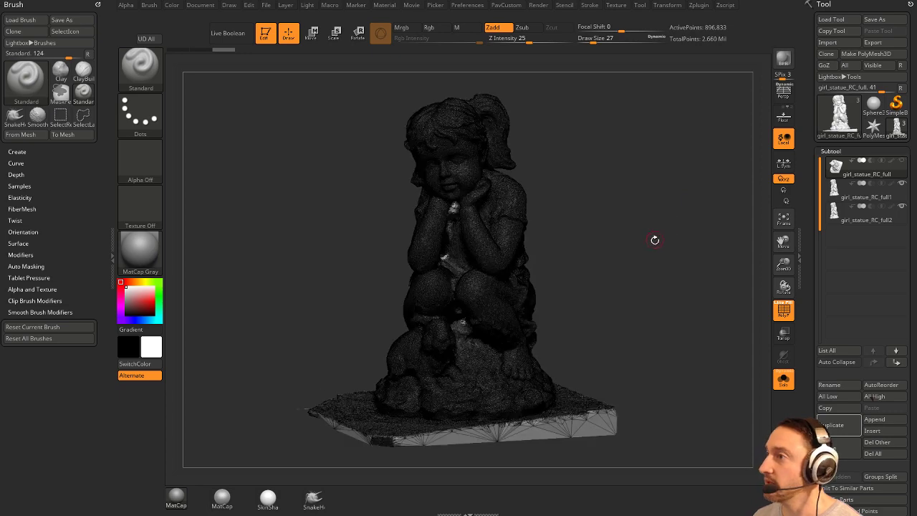
left_click(781, 310)
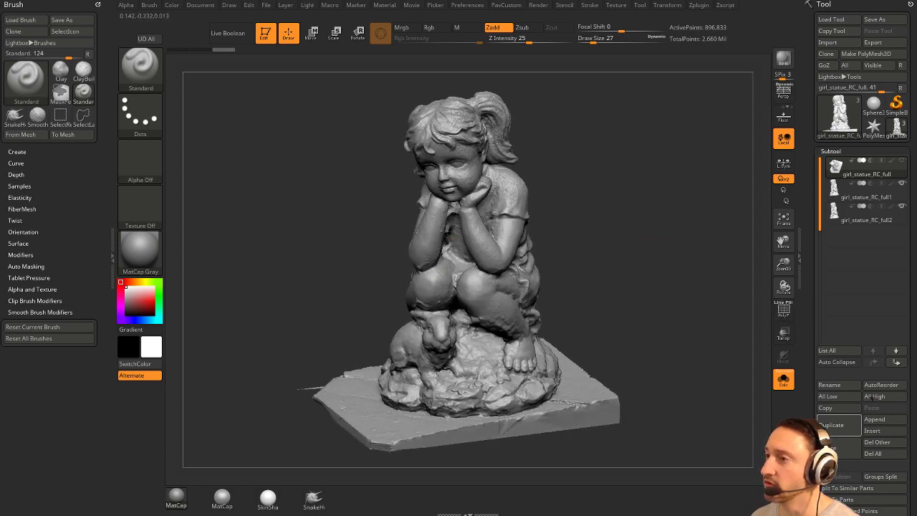
left_click_drag(664, 267, 619, 253)
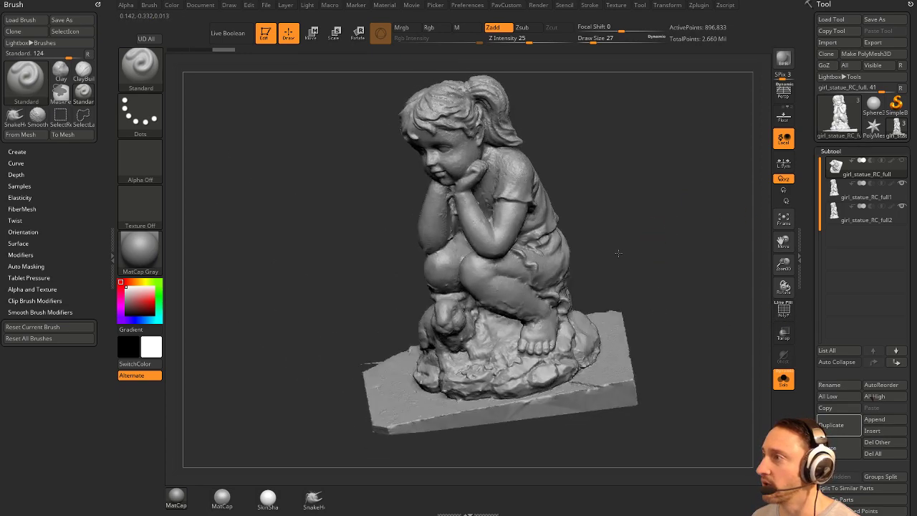
left_click(856, 196)
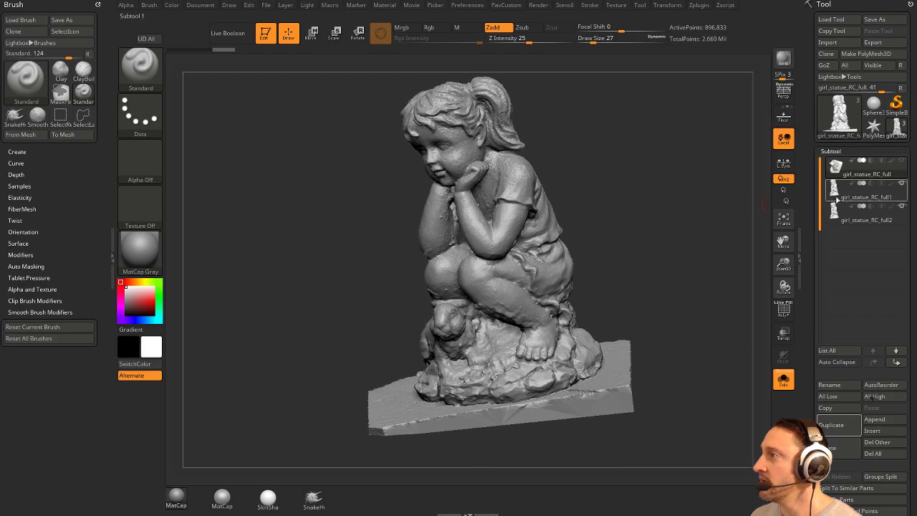
Load the tool Comparison.ZTL from the girl_statue_RC folder inside the Photogrammetry folder.
left_click(830, 21)
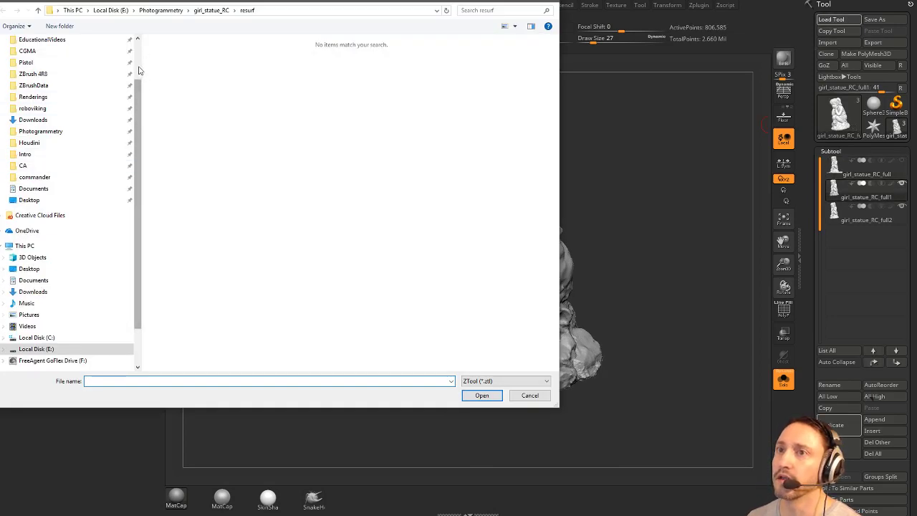
left_click_drag(138, 84, 129, 43)
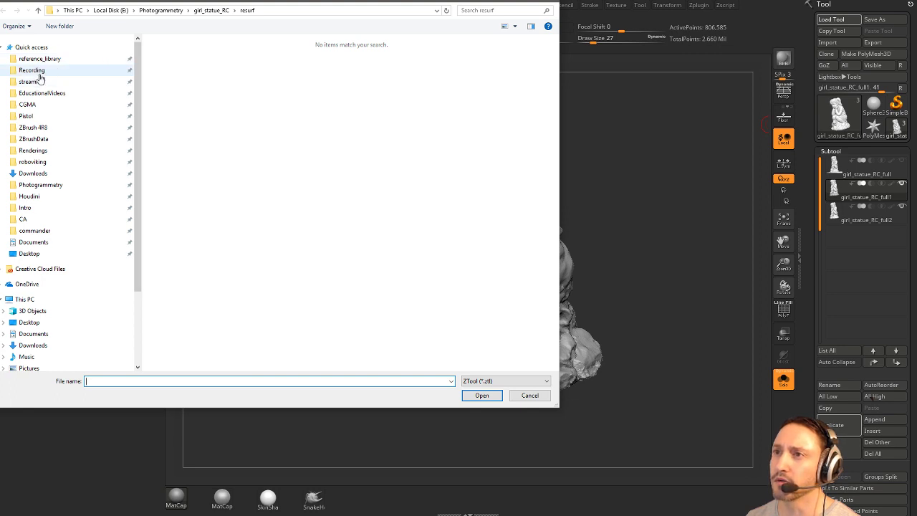
left_click(41, 185)
double_click(206, 58)
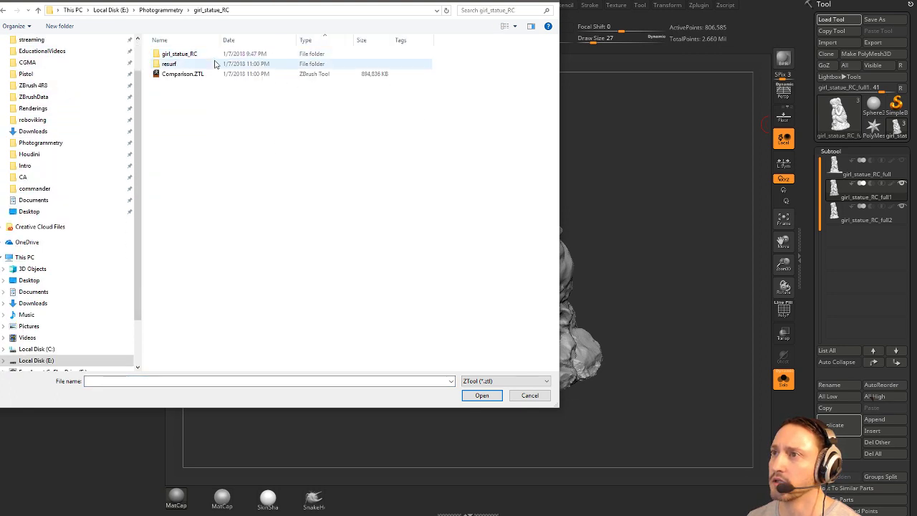
left_click(188, 74)
double_click(159, 76)
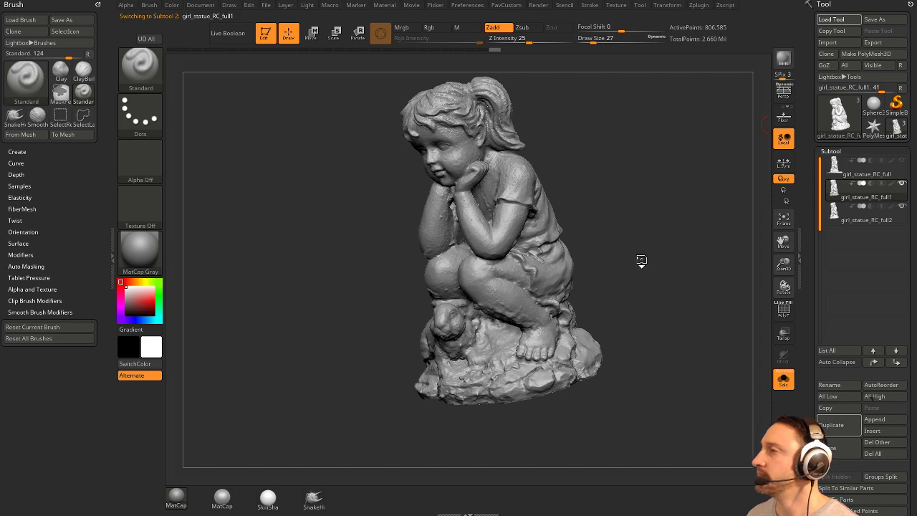
Apply the SkinShade4 material to the loaded comparison scan and turn it to face front.
left_click_drag(696, 195, 581, 223)
left_click(271, 500)
left_click_drag(595, 392, 672, 402)
left_click_drag(672, 402, 649, 348)
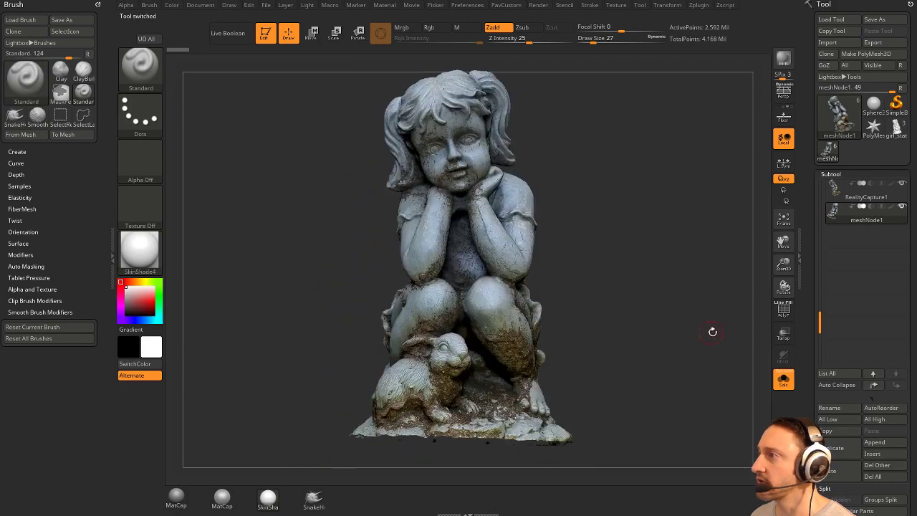
Examine the textured meshNode1 scan up close, toggling Solo and setting the draw size to 17.
left_click(786, 382)
left_click(785, 382)
mouse_move(706, 326)
left_mouse_down()
mouse_move(601, 232)
mouse_move(665, 258)
mouse_move(719, 317)
mouse_move(666, 257)
mouse_move(629, 189)
mouse_move(652, 134)
mouse_move(649, 255)
mouse_move(698, 256)
mouse_move(648, 262)
mouse_move(599, 233)
mouse_move(628, 218)
mouse_move(623, 248)
mouse_move(601, 219)
mouse_move(611, 213)
mouse_move(617, 233)
mouse_move(597, 237)
mouse_move(674, 268)
mouse_move(175, 206)
mouse_move(308, 204)
left_mouse_up()
key("s")
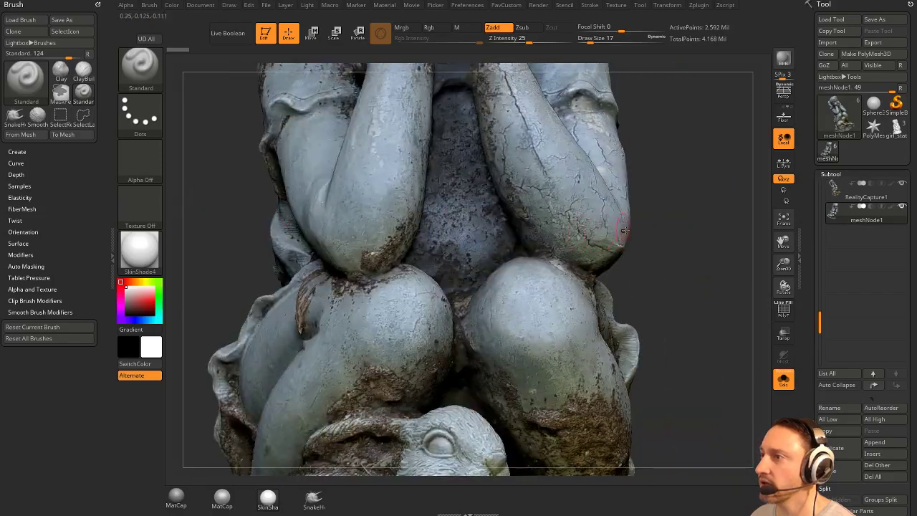
left_click_drag(643, 250, 686, 254)
left_click_drag(699, 224, 663, 258, "alt")
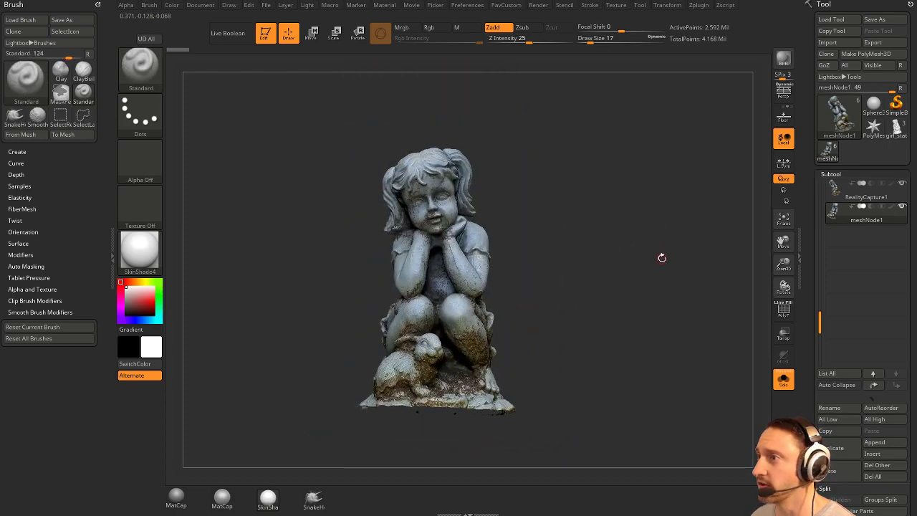
Delete all subtools of the comparison tool and switch back to the girl_statue_RC tool.
left_click(873, 477)
left_click(751, 496)
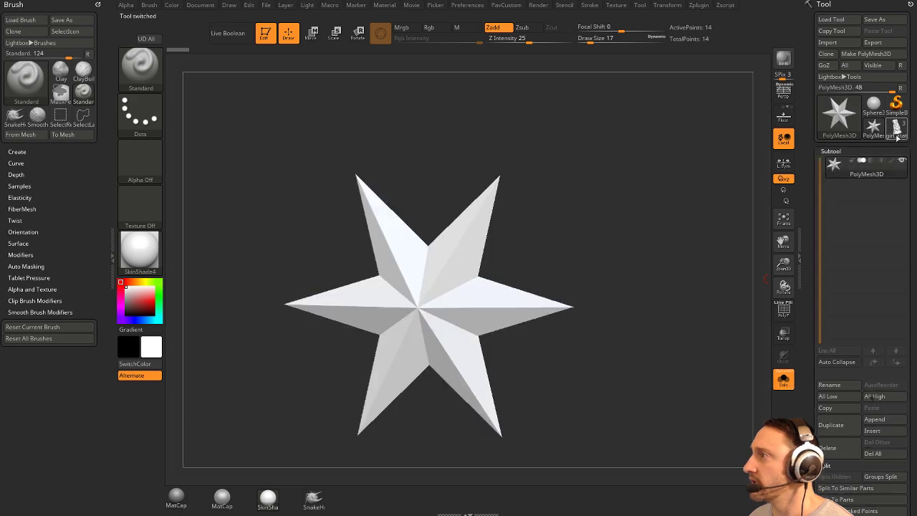
left_click(896, 134)
Select the girl_statue_RC_full subtool and examine the statue with its slab base from above and the front.
left_click_drag(640, 226, 721, 174)
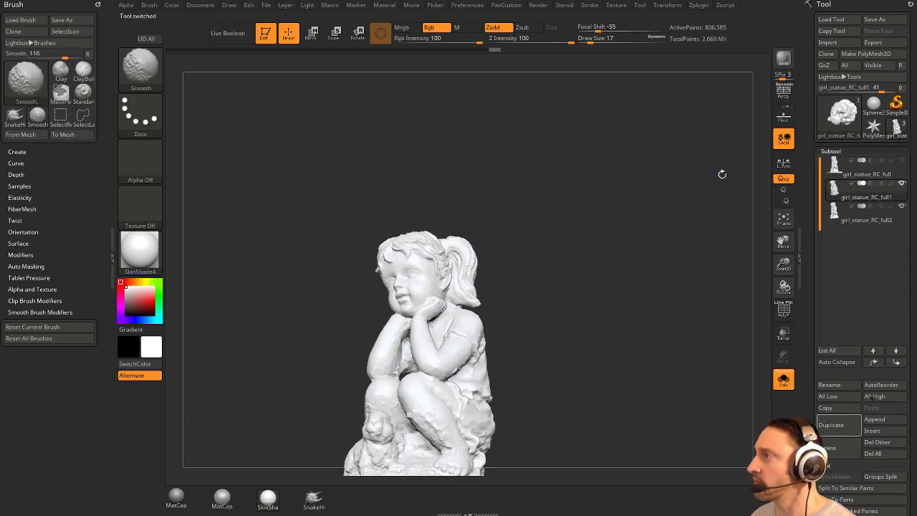
left_click(876, 173)
left_click_drag(622, 323, 632, 368, "alt")
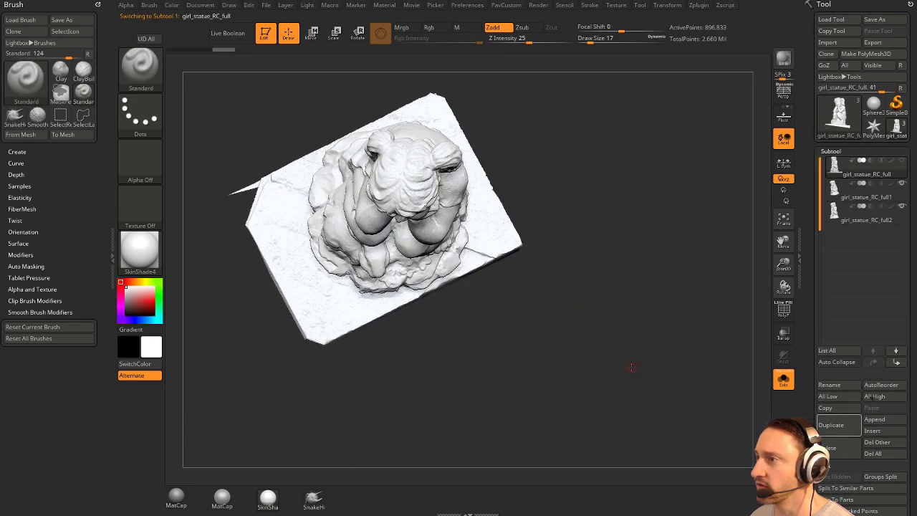
left_click_drag(572, 278, 570, 229)
left_click_drag(515, 308, 504, 339, "alt")
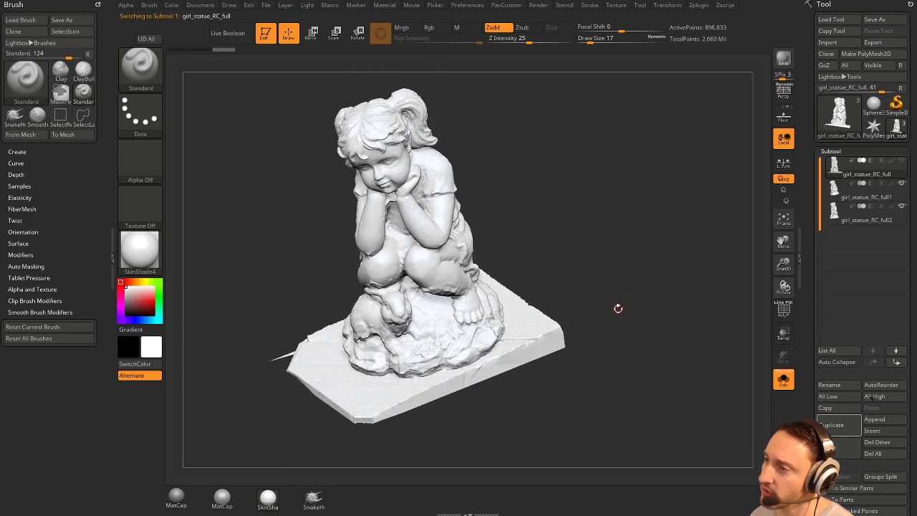
left_click_drag(609, 326, 807, 265)
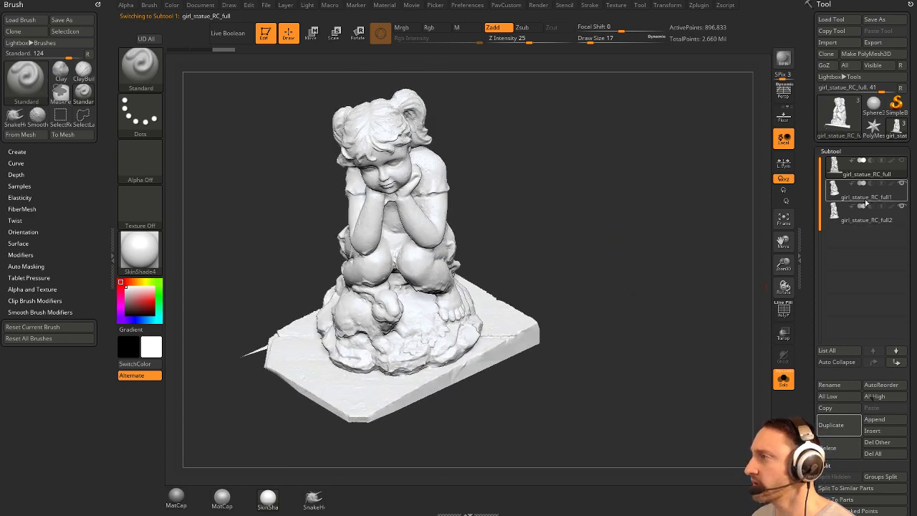
Select the girl_statue_RC_full2 subtool, turn on PolyFrame and inspect the underside of its closed base.
left_click(866, 224)
left_click(784, 313)
left_click_drag(597, 314, 558, 192)
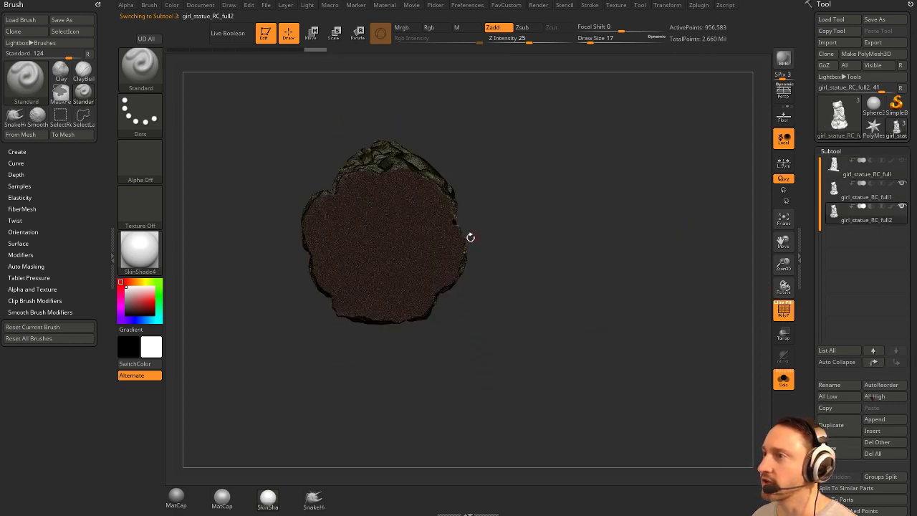
Isolate the statue's outer-surface polygroup with a selection brush, restore the whole mesh and turn off PolyFrame.
left_click(140, 79, "ctrl+shift")
left_click(206, 80, "ctrl+shift")
left_click(393, 158, "ctrl+shift")
mouse_move(526, 183)
left_mouse_down()
mouse_move(600, 170)
mouse_move(639, 262)
left_mouse_up()
left_click_drag(614, 161, 674, 252)
left_click(611, 169, "ctrl+shift")
left_click(783, 313)
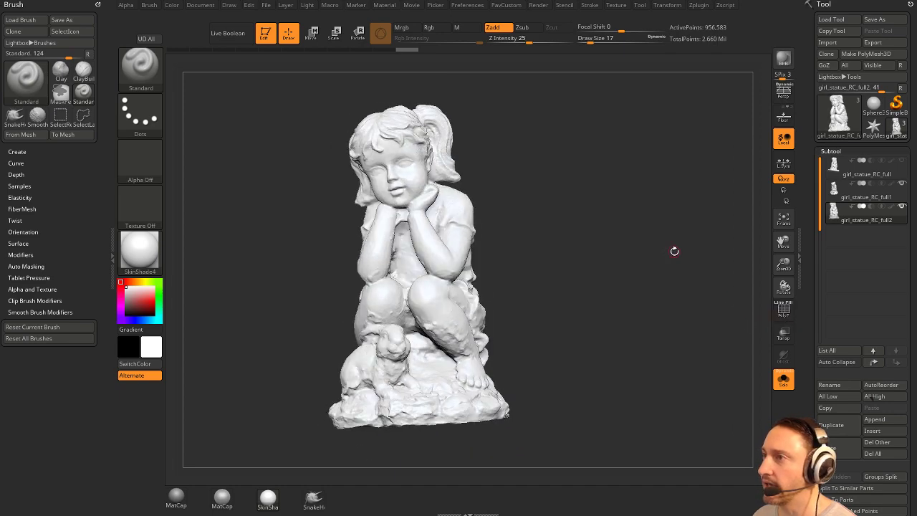
Set the draw size to 12 and apply the MatCap Gray material to the statue.
left_click_drag(618, 180, 635, 285)
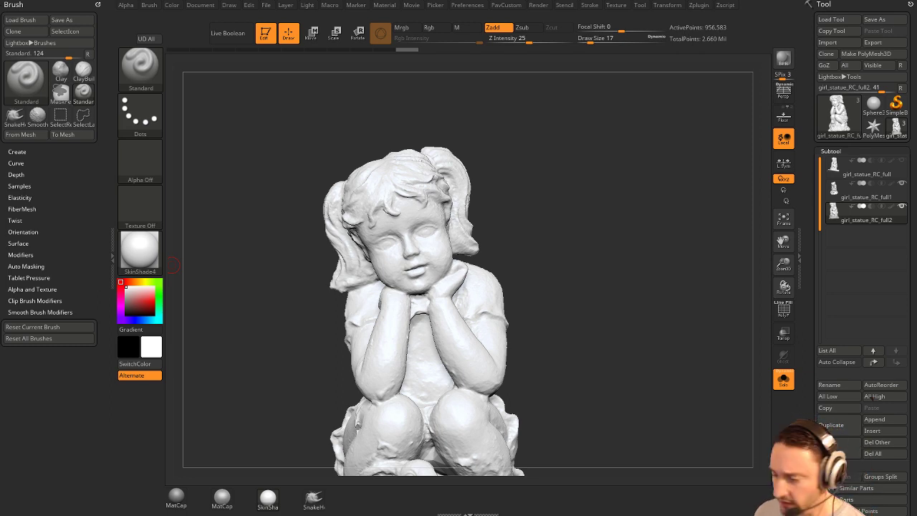
mouse_move(615, 217)
left_mouse_down()
mouse_move(633, 256)
mouse_move(623, 266)
mouse_move(635, 218)
left_mouse_up()
key("s")
left_click(613, 264)
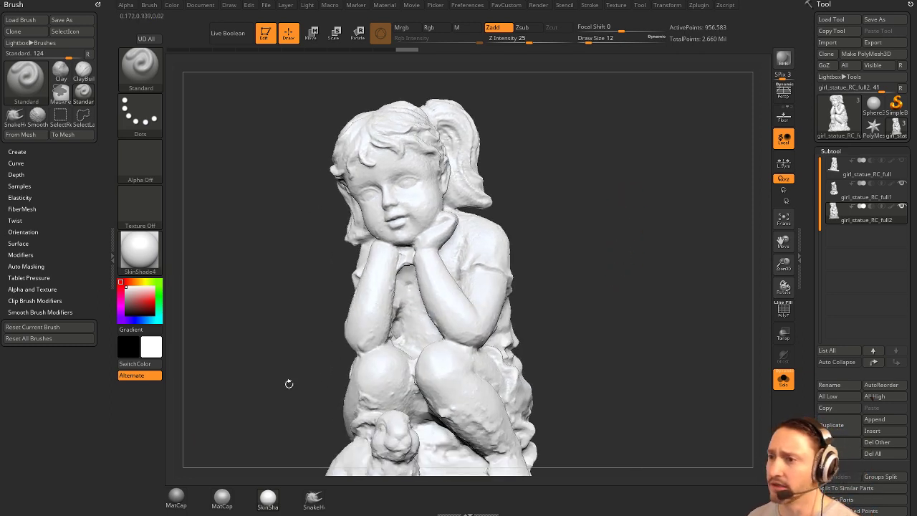
left_click(176, 496)
Examine the gray statue's surface detail at different distances and angles, finishing on a full front view.
left_click_drag(626, 259, 645, 276, "alt")
left_click_drag(637, 316, 635, 207, "alt")
mouse_move(648, 245)
left_mouse_down("alt")
mouse_move(641, 254)
mouse_move(630, 248)
left_mouse_up("alt")
left_click_drag(631, 247, 658, 261, "alt")
left_click_drag(658, 260, 642, 288, "alt")
left_click_drag(642, 288, 626, 294)
left_click_drag(587, 348, 585, 315, "alt")
left_click_drag(574, 242, 588, 246)
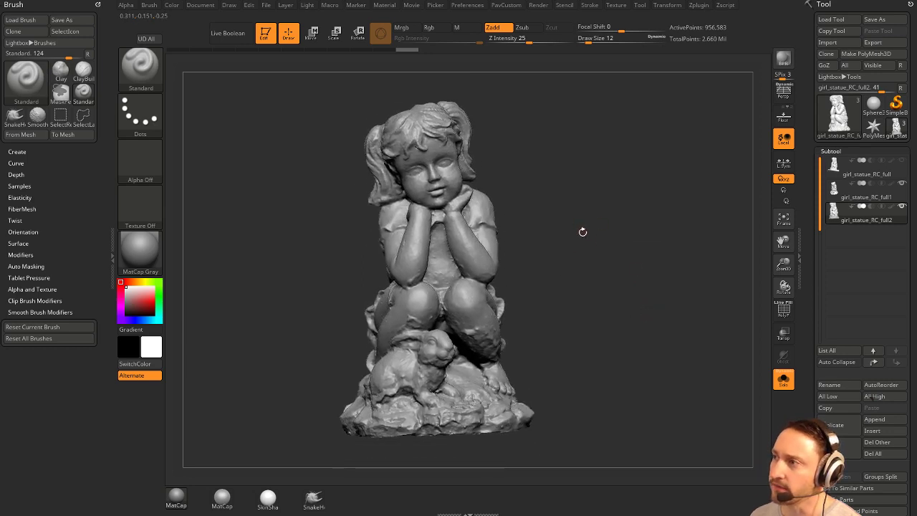
Insert a Sphere32 primitive under the girl's chin and split it into its own subtool set to subtract.
key("b")
key("i")
key("p")
key("m")
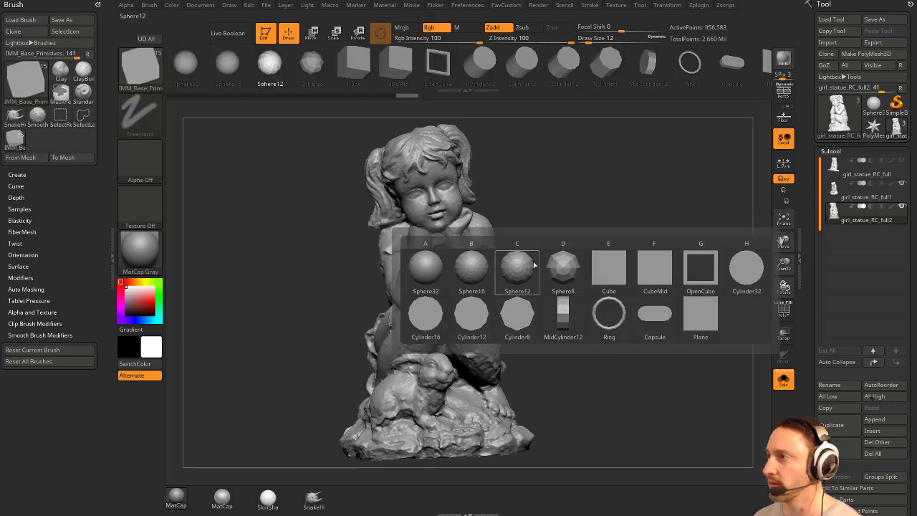
left_click(446, 268)
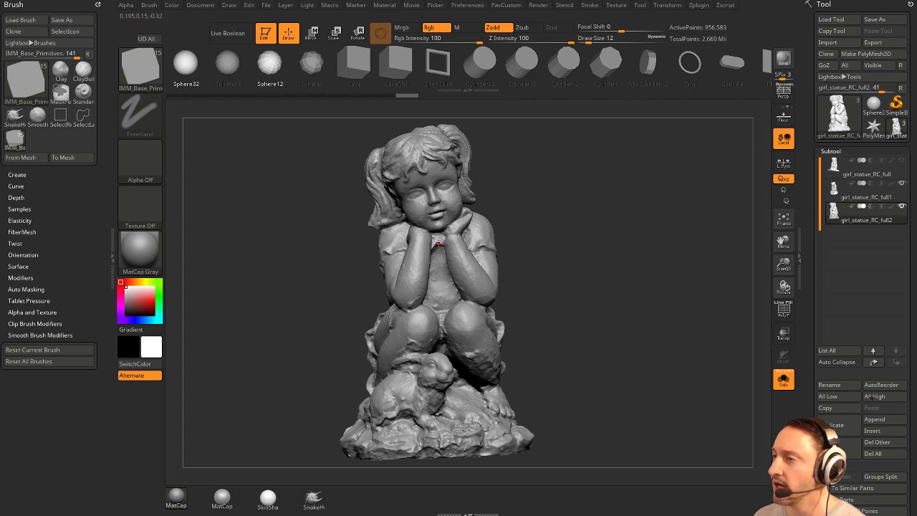
left_click_drag(438, 244, 446, 254)
left_click_drag(626, 277, 658, 281)
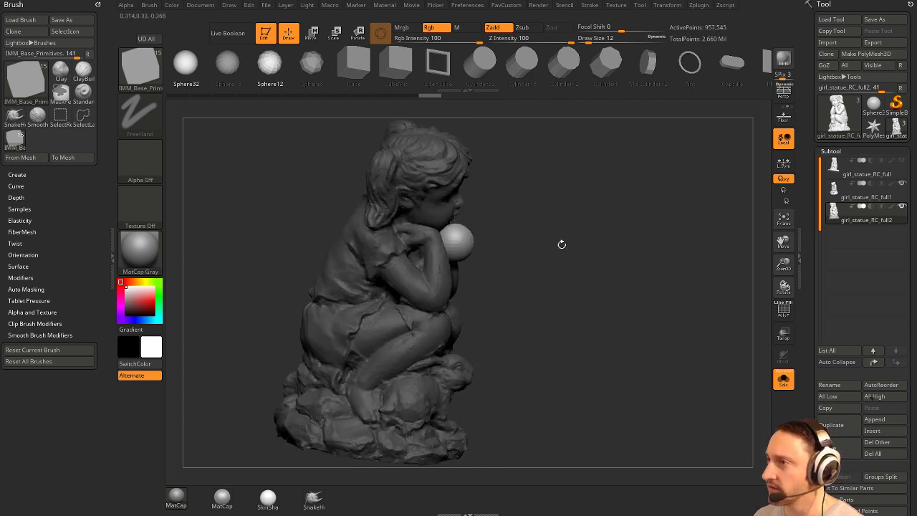
key("2")
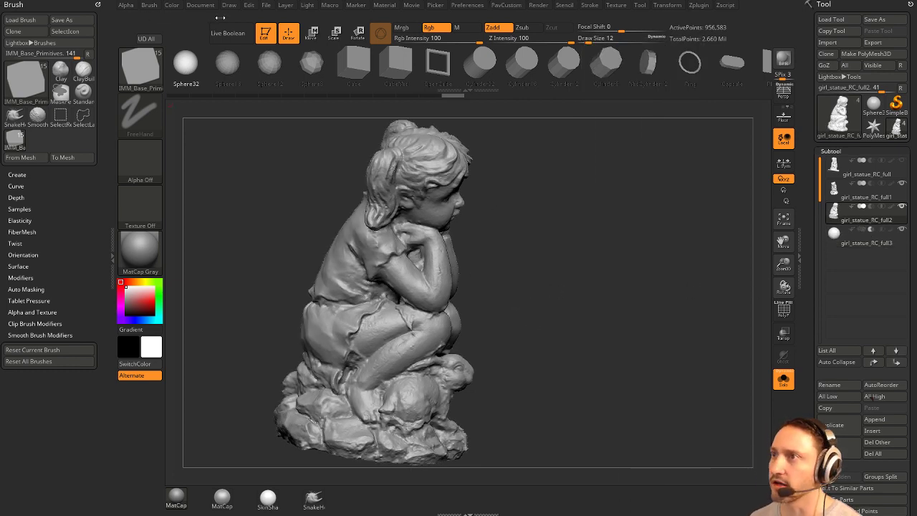
Turn on Live Boolean, turn off Solo mode and hide the girl_statue_RC_full1 subtool.
mouse_move(667, 247)
left_mouse_down()
mouse_move(594, 255)
mouse_move(658, 263)
left_mouse_up()
left_click_drag(650, 215, 706, 380, "alt")
left_click_drag(717, 380, 750, 355)
left_click(783, 378)
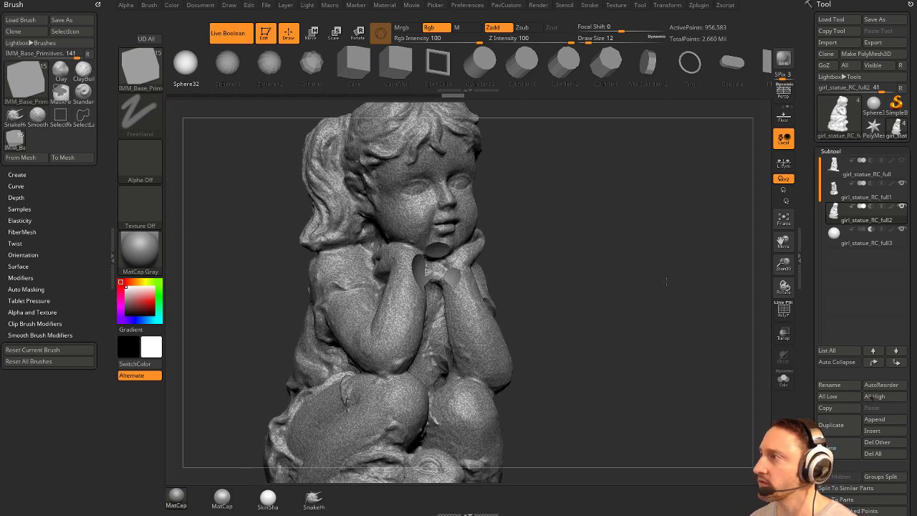
left_click(902, 185)
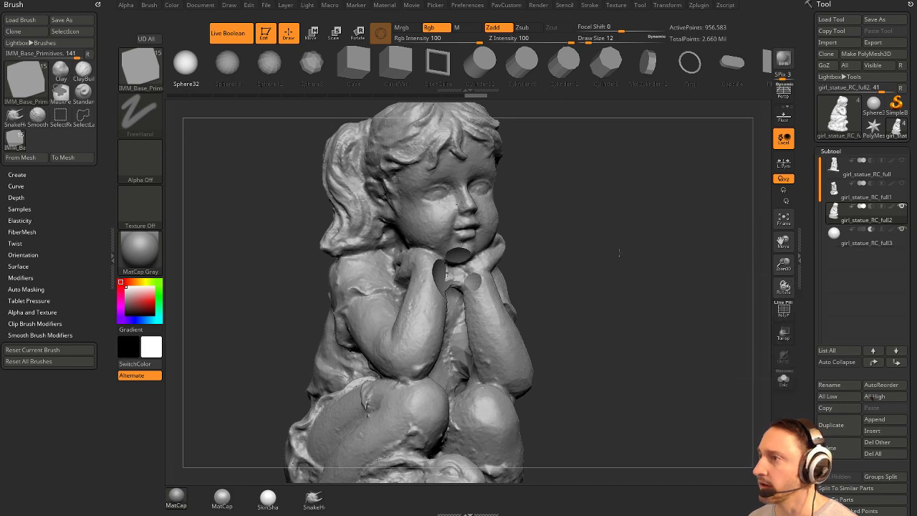
Switch to the Move brush with a draw size of 80.
key("s")
left_click(600, 271)
mouse_move(620, 254)
left_mouse_down()
mouse_move(651, 269)
mouse_move(554, 273)
left_mouse_up()
key("b")
key("m")
key("v")
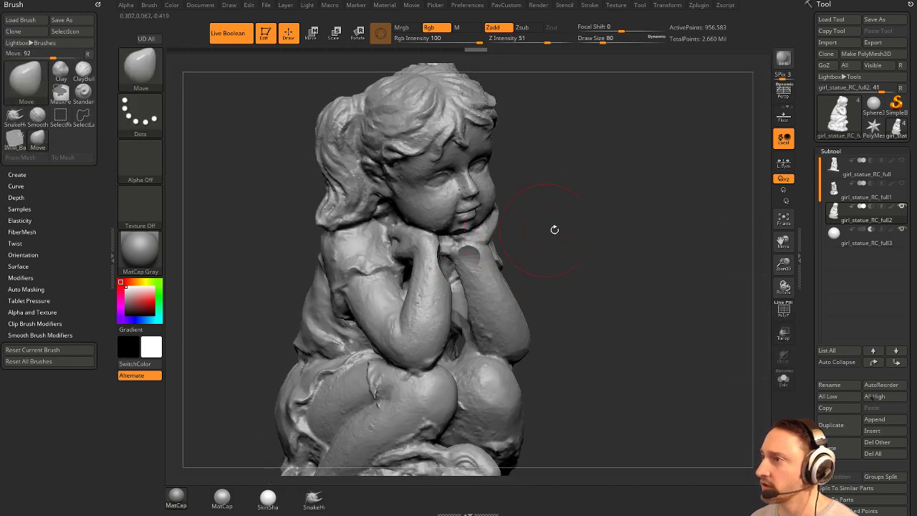
mouse_move(555, 229)
left_mouse_down()
mouse_move(444, 251)
mouse_move(494, 266)
left_mouse_up()
key("ctrl+z")
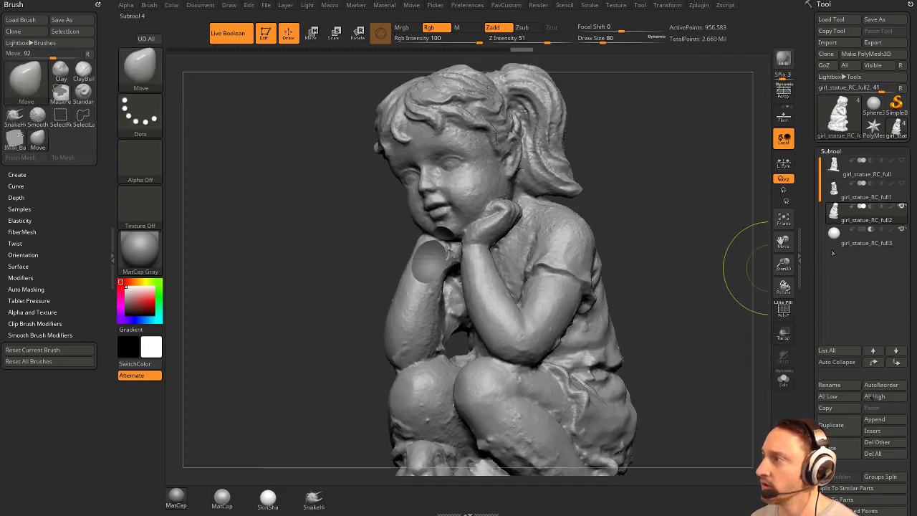
Select the girl_statue_RC_full3 sphere and reshape it with the Move brush so its cut under the chin changes, reducing the draw size to 46.
left_click(839, 237)
mouse_move(705, 246)
left_mouse_down()
mouse_move(717, 273)
mouse_move(712, 254)
left_mouse_up()
left_click(845, 217)
left_click(853, 245)
mouse_move(639, 309)
left_mouse_down("alt")
mouse_move(655, 240)
mouse_move(676, 291)
mouse_move(589, 289)
left_mouse_up("alt")
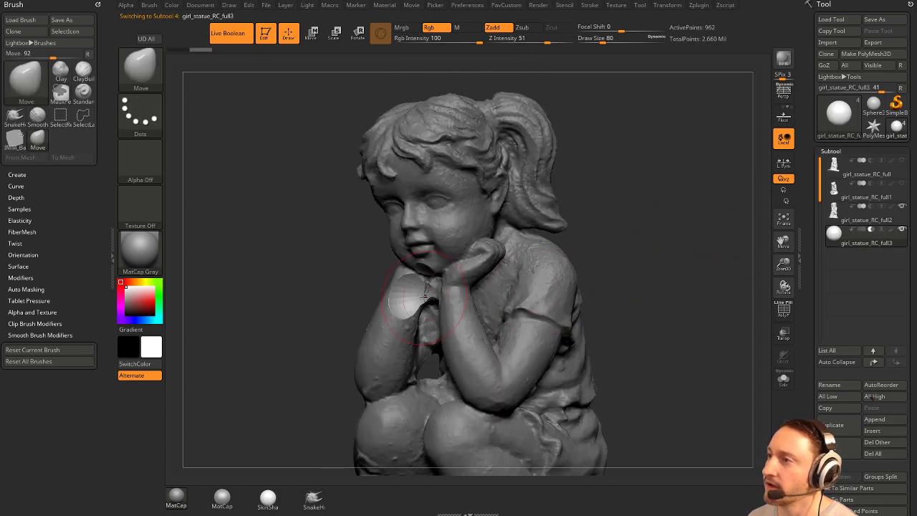
left_click_drag(425, 298, 414, 279)
left_click_drag(548, 312, 656, 308)
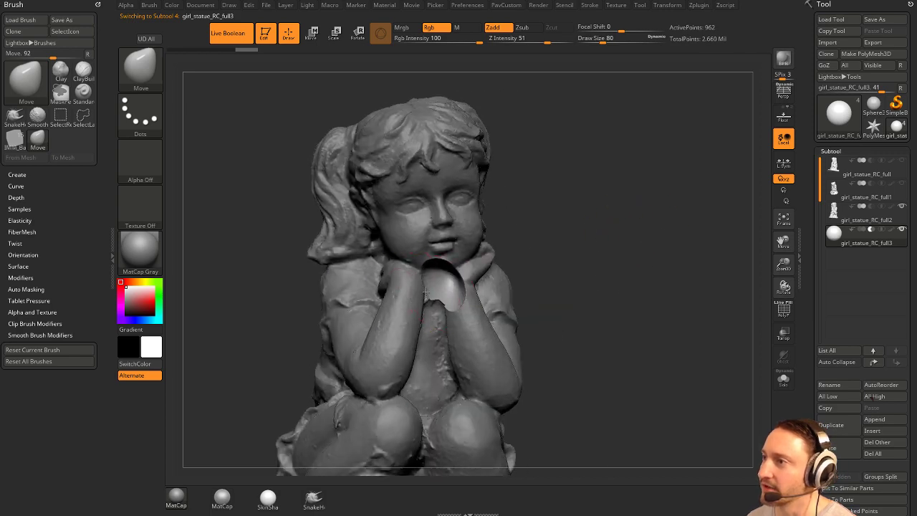
left_click_drag(594, 273, 477, 286)
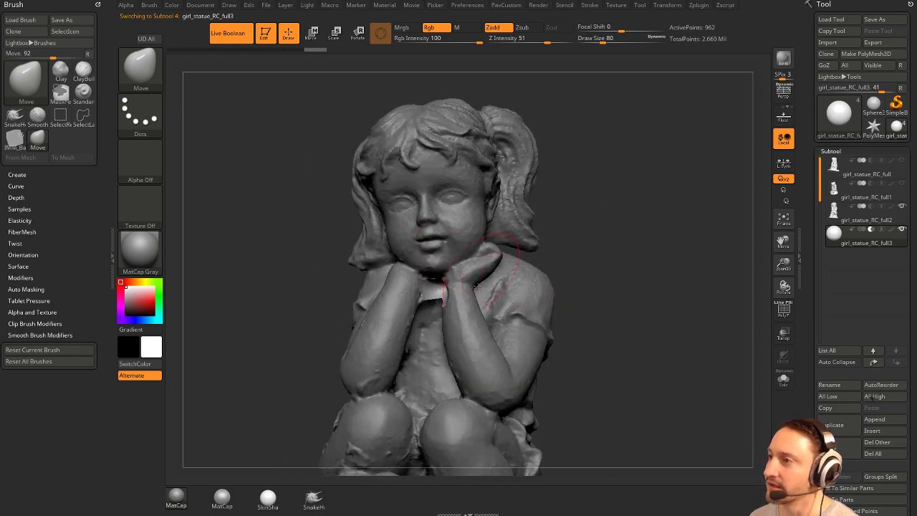
left_click_drag(614, 274, 729, 274)
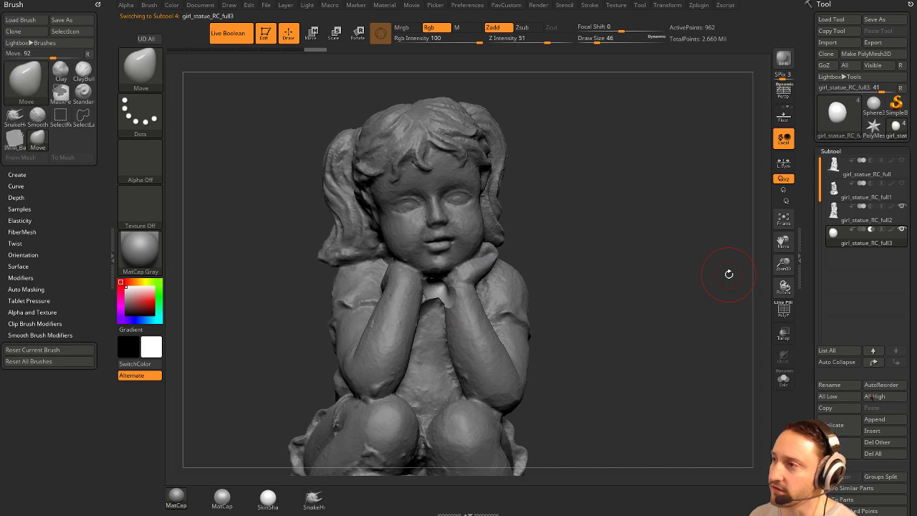
left_click_drag(627, 258, 760, 269)
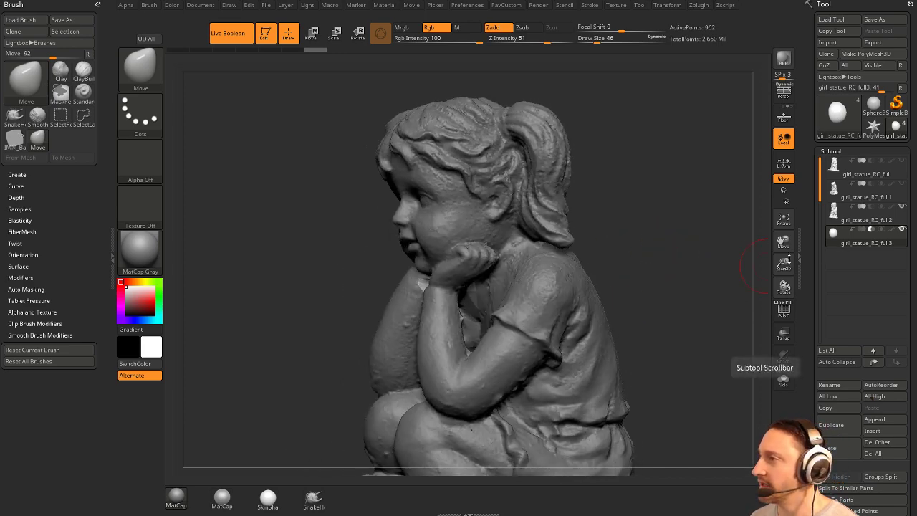
Delete the girl_statue_RC_full3 sphere subtool.
left_click_drag(693, 317, 686, 281, "alt")
left_click(838, 450)
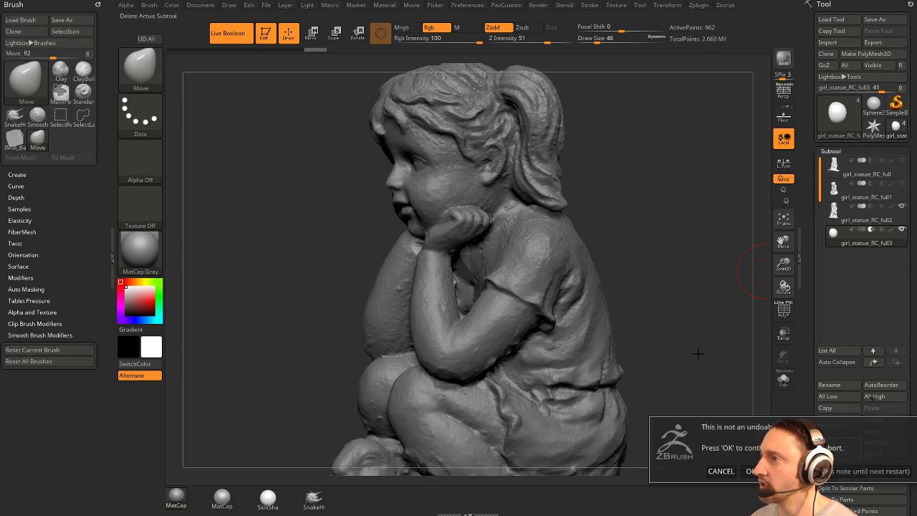
left_click(750, 471)
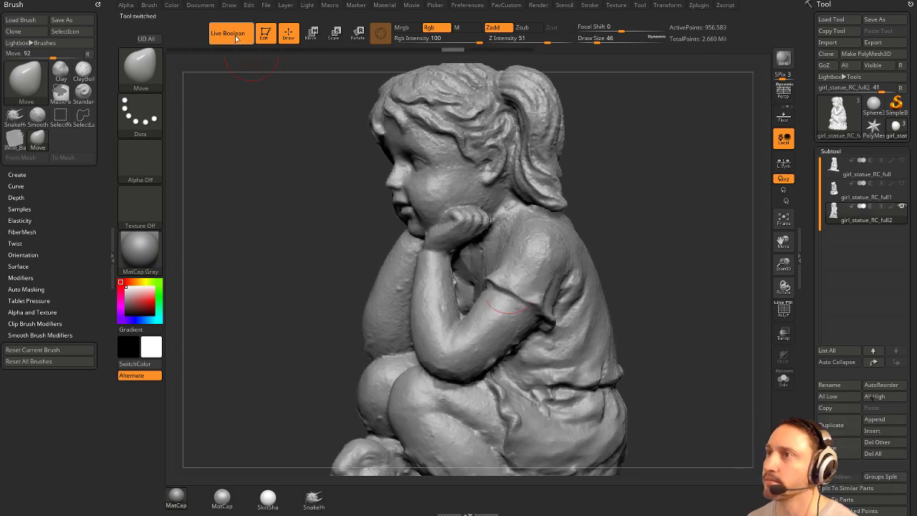
Turn off Live Boolean and return to the Standard brush with a draw size of 12.
key("b")
key("s")
key("t")
mouse_move(678, 290)
left_mouse_down("alt")
mouse_move(662, 258)
mouse_move(643, 261)
mouse_move(736, 234)
mouse_move(651, 241)
mouse_move(611, 262)
mouse_move(640, 268)
mouse_move(659, 240)
mouse_move(650, 243)
left_mouse_up("alt")
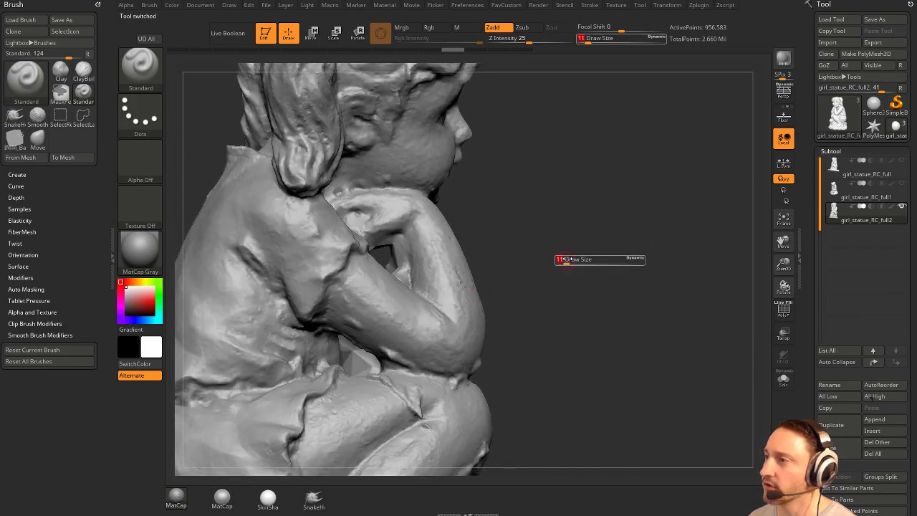
left_click_drag(564, 250, 594, 263, "alt")
left_click_drag(594, 262, 584, 277)
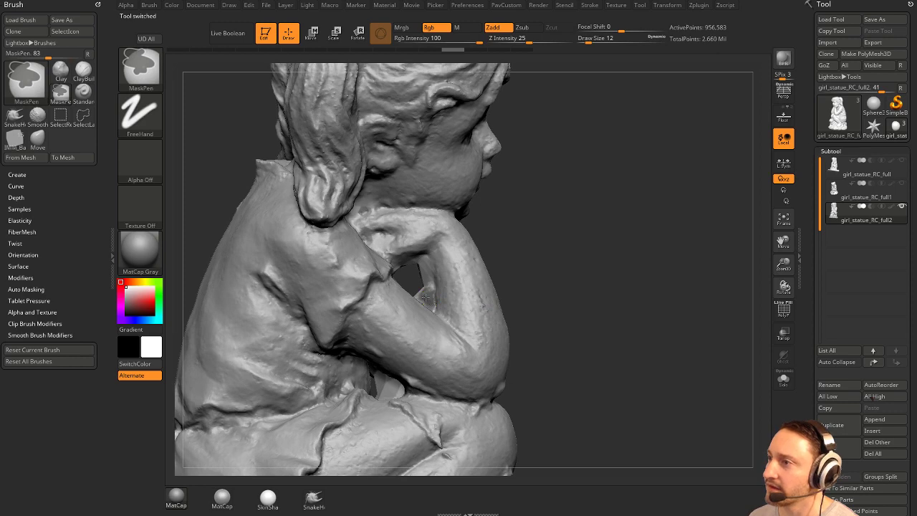
Examine the statue's face, arms and chest from the front and side, using a draw size of 14.
left_click_drag(658, 276, 598, 285)
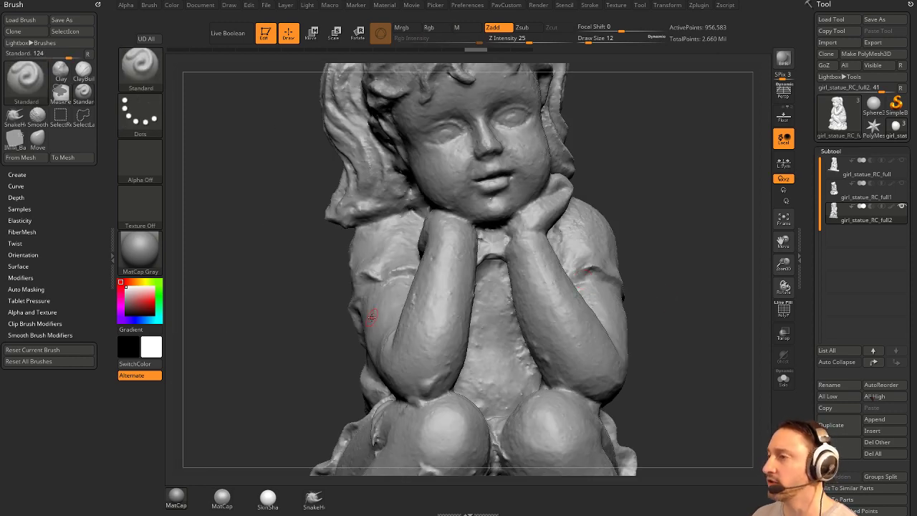
left_click_drag(676, 248, 649, 198, "alt")
mouse_move(649, 199)
left_mouse_down()
mouse_move(699, 206)
mouse_move(655, 215)
mouse_move(657, 257)
mouse_move(683, 247)
left_mouse_up()
key("s")
left_click_drag(461, 252, 461, 252)
mouse_move(547, 221)
left_mouse_down("alt")
mouse_move(557, 256)
mouse_move(601, 247)
left_mouse_up("alt")
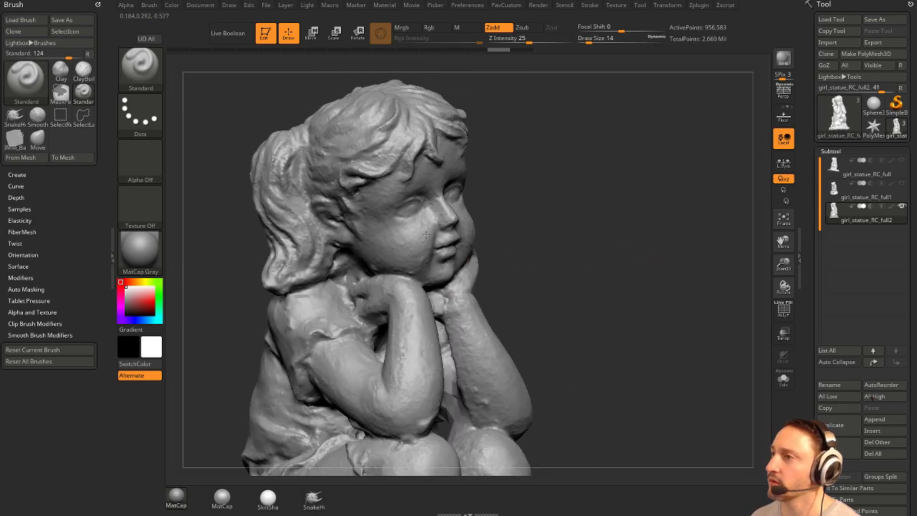
left_click(467, 6)
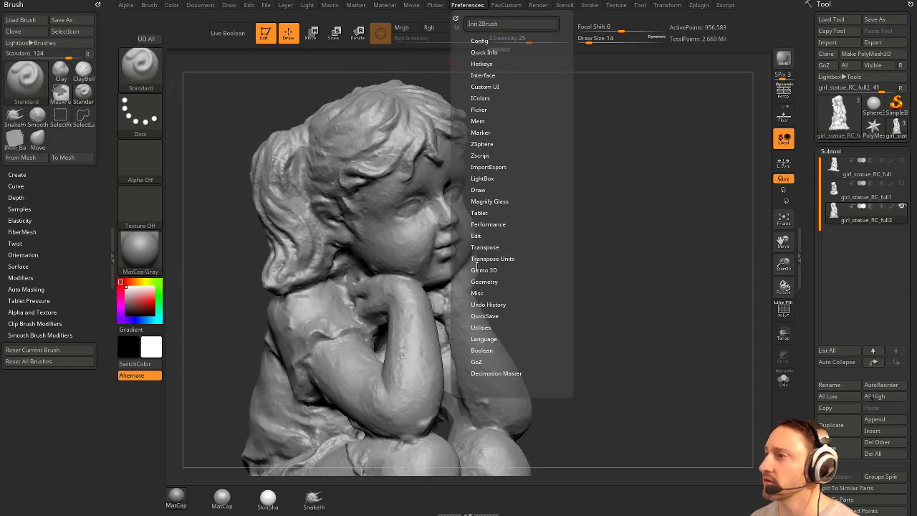
left_click(479, 238)
left_click_drag(598, 219, 622, 246, "alt")
left_click_drag(621, 246, 648, 277)
left_click_drag(698, 202, 697, 331, "alt")
Select girl_statue_RC_full1, turn on Solo mode and switch back to girl_statue_RC_full2 to compare the two meshes.
left_click(874, 211)
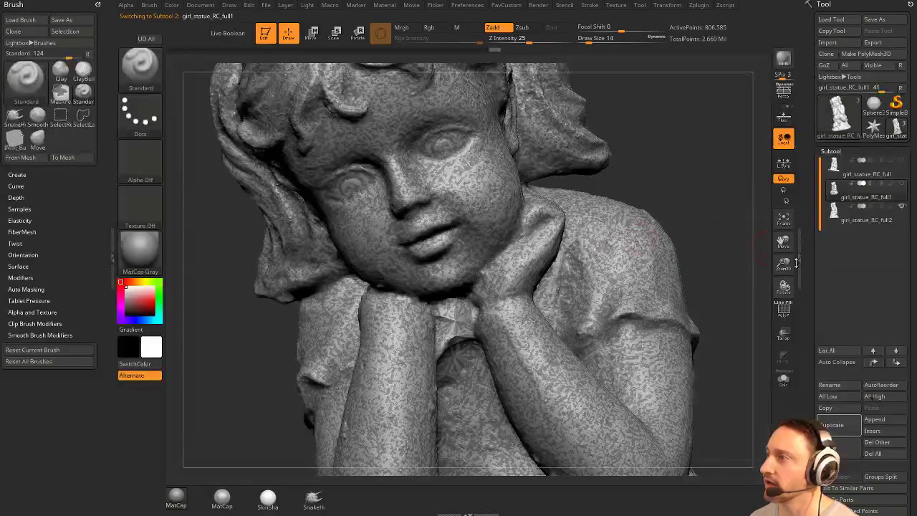
left_click(784, 381)
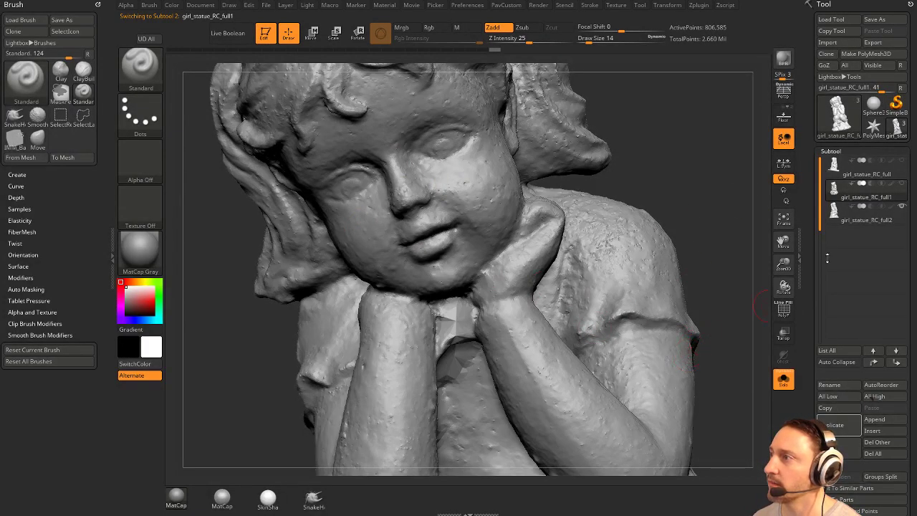
left_click(861, 217)
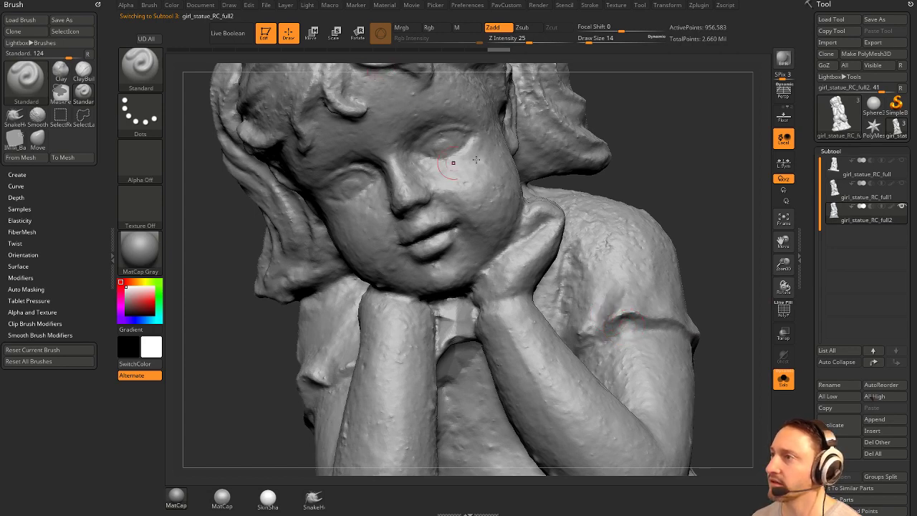
Set the draw size to 3 and choose MaskLasso as the masking brush.
key("s")
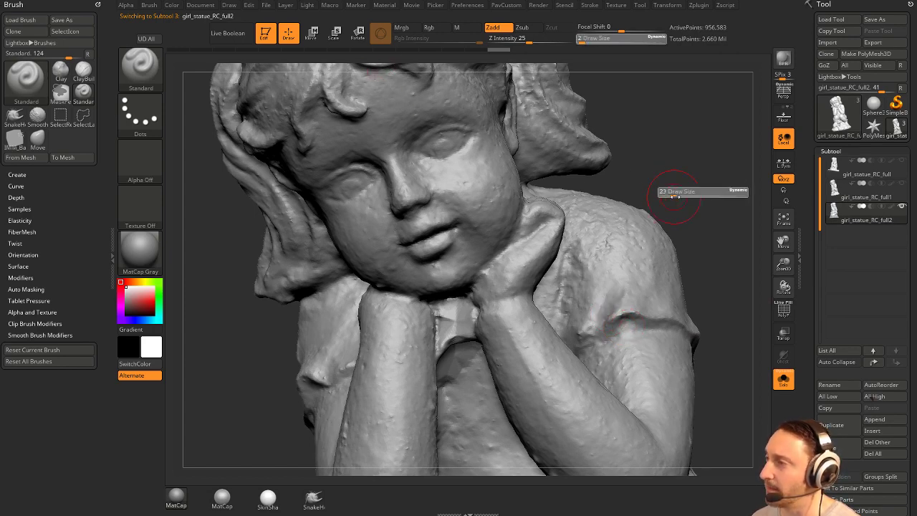
left_click(665, 194)
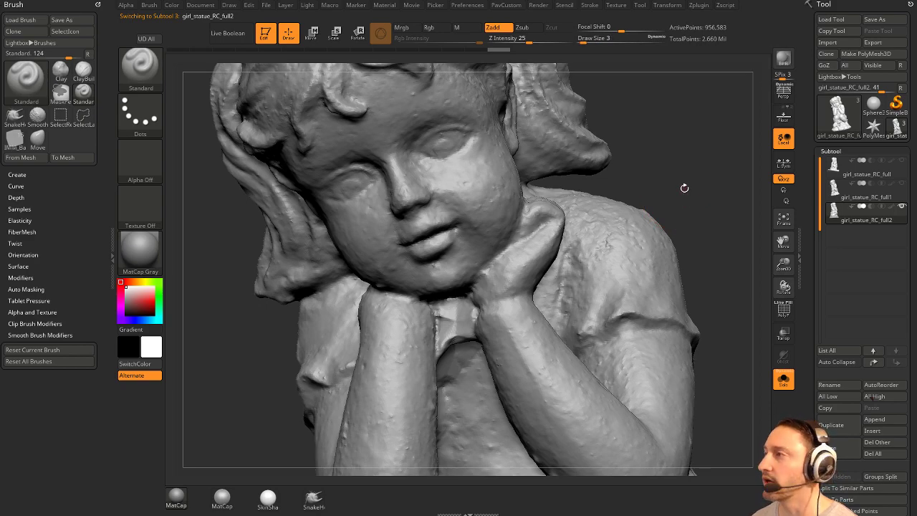
mouse_move(682, 159)
right_mouse_down("ctrl")
mouse_move(604, 194)
mouse_move(636, 215)
mouse_move(636, 244)
right_mouse_up("ctrl")
key("b")
left_click(293, 123, "ctrl")
Try lasso masks on the statue from different angles and clear the mask.
mouse_move(637, 236)
left_mouse_down("ctrl")
mouse_move(594, 164)
mouse_move(289, 326)
mouse_move(447, 330)
mouse_move(503, 348)
left_mouse_up("ctrl")
mouse_move(682, 260)
right_mouse_down()
mouse_move(715, 276)
mouse_move(686, 207)
mouse_move(656, 174)
mouse_move(610, 192)
right_mouse_up()
mouse_move(622, 197)
left_mouse_down("ctrl")
mouse_move(406, 218)
mouse_move(439, 289)
mouse_move(477, 311)
left_mouse_up("ctrl")
mouse_move(681, 247)
right_mouse_down()
mouse_move(676, 277)
mouse_move(715, 233)
mouse_move(735, 251)
mouse_move(679, 272)
mouse_move(664, 265)
mouse_move(673, 270)
right_mouse_up()
left_click_drag(674, 270, 682, 279, "ctrl")
right_click_drag(681, 279, 672, 256)
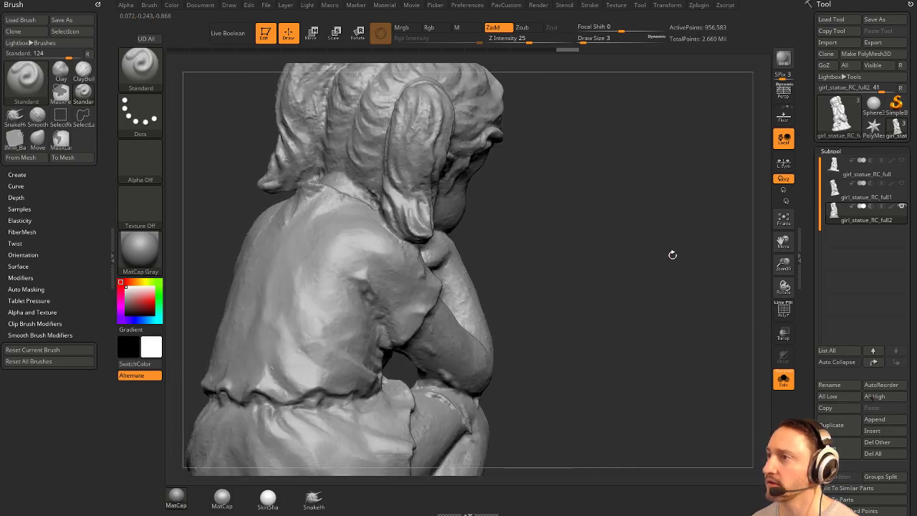
Mask the girl's right arm from the side with lasso selections around the forearm and elbow.
left_click_drag(673, 255, 618, 260)
left_click_drag(578, 323, 504, 236, "ctrl")
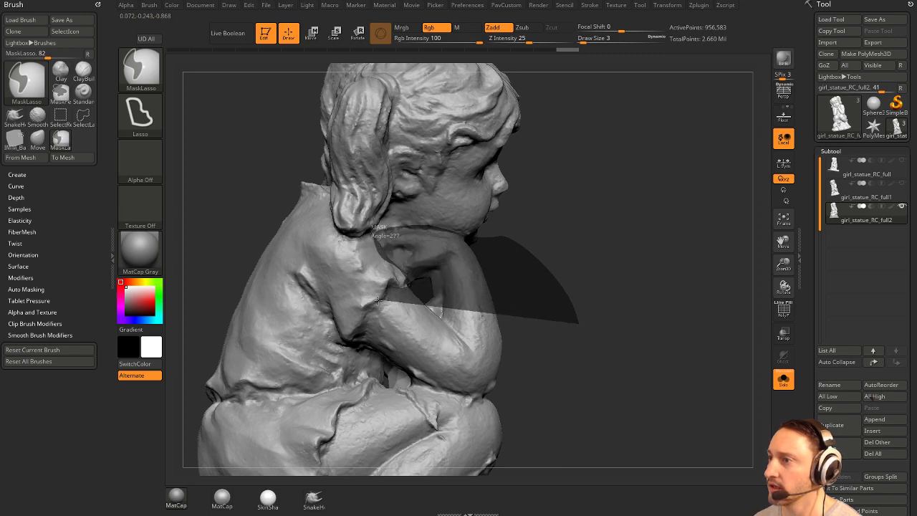
mouse_move(369, 352)
left_mouse_down("ctrl")
mouse_move(556, 354)
mouse_move(573, 336)
left_mouse_up("ctrl")
mouse_move(666, 295)
left_mouse_down()
mouse_move(640, 291)
mouse_move(694, 268)
mouse_move(673, 298)
mouse_move(466, 130)
mouse_move(424, 220)
mouse_move(593, 439)
mouse_move(608, 415)
left_mouse_up()
left_click_drag(617, 307, 632, 304)
Unmask the lap and leg areas below the girl's right arm with subtractive lasso selections.
mouse_move(623, 364)
left_mouse_down("ctrl+alt")
mouse_move(461, 337)
mouse_move(617, 398)
left_mouse_up("ctrl+alt")
mouse_move(634, 351)
left_mouse_down()
mouse_move(608, 341)
mouse_move(604, 326)
mouse_move(631, 314)
mouse_move(439, 248)
mouse_move(409, 360)
left_mouse_up()
mouse_move(638, 315)
left_mouse_down()
mouse_move(625, 309)
mouse_move(636, 282)
mouse_move(711, 283)
mouse_move(599, 276)
mouse_move(574, 287)
left_mouse_up()
mouse_move(605, 251)
left_mouse_down()
mouse_move(706, 265)
mouse_move(591, 287)
left_mouse_up()
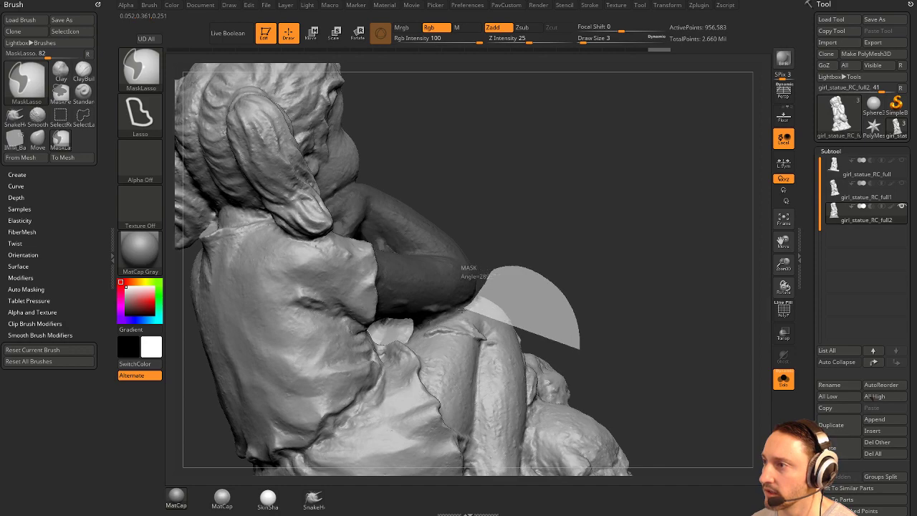
left_click_drag(413, 322, 383, 341, "ctrl+alt")
Remove the mask from the girl's right knee just below the elbow.
mouse_move(674, 277)
left_mouse_down()
mouse_move(629, 277)
mouse_move(606, 314)
left_mouse_up()
mouse_move(235, 350)
left_mouse_down("ctrl")
mouse_move(273, 401)
mouse_move(412, 339)
left_mouse_up("ctrl")
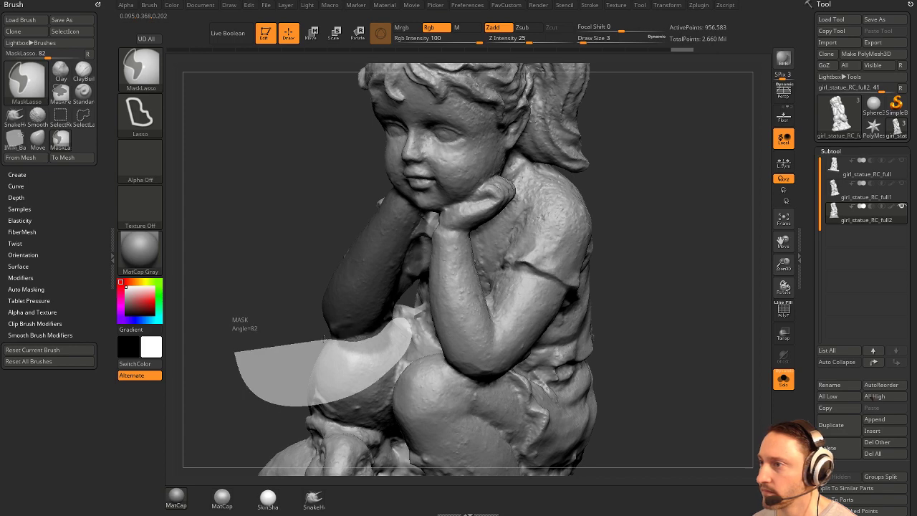
left_click_drag(324, 339, 318, 339, "ctrl")
left_click_drag(290, 345, 267, 293)
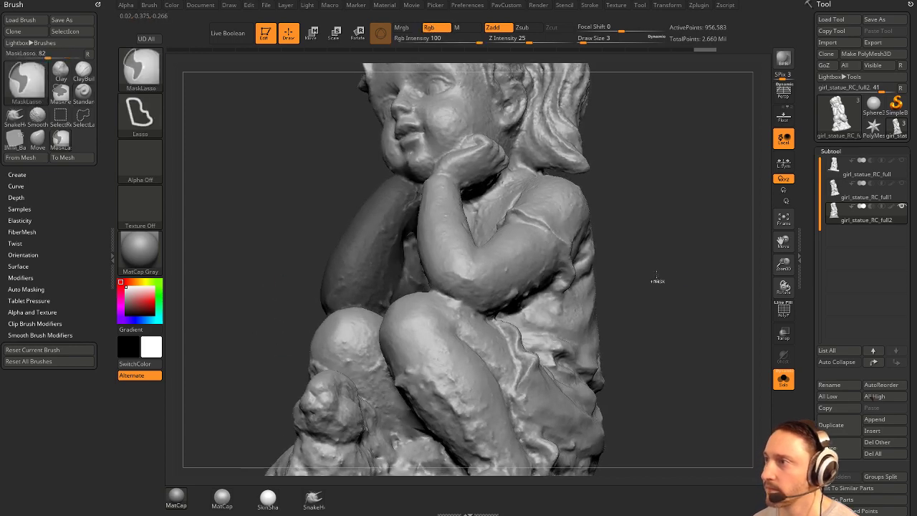
Unmask the girl's left arm, torso and left leg beside the masked right arm.
mouse_move(683, 267)
left_mouse_down("ctrl")
mouse_move(477, 175)
mouse_move(415, 233)
left_mouse_up("ctrl")
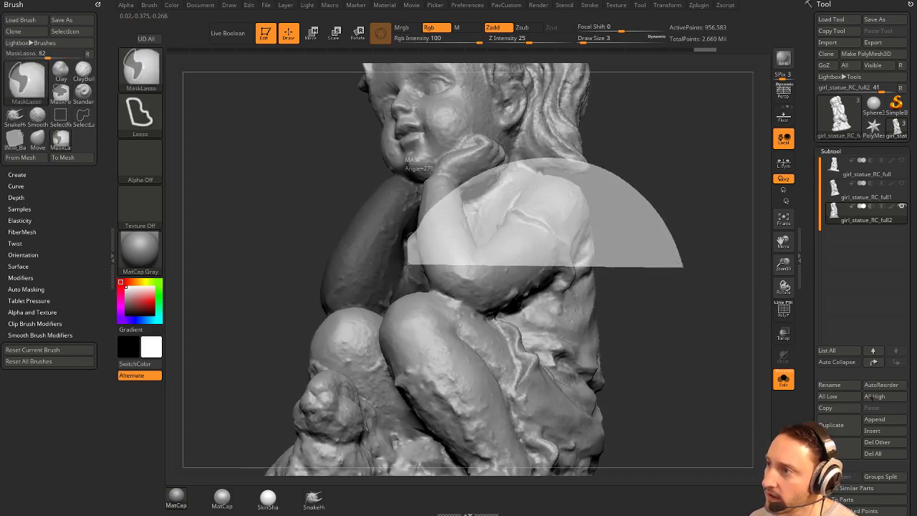
left_click_drag(409, 276, 454, 323, "ctrl+alt")
mouse_move(645, 288)
left_mouse_down()
mouse_move(694, 277)
mouse_move(677, 231)
mouse_move(680, 262)
mouse_move(666, 310)
mouse_move(478, 238)
left_mouse_up()
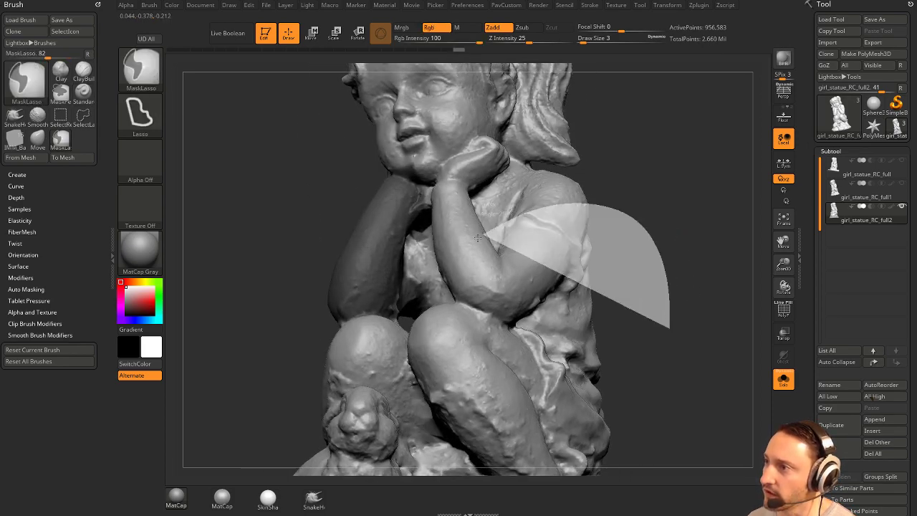
left_click_drag(451, 383, 452, 384, "ctrl+alt")
Unmask the girl's right sleeve and shoulder and the area between her right elbow and torso.
mouse_move(623, 267)
left_mouse_down()
mouse_move(649, 243)
mouse_move(675, 248)
mouse_move(653, 195)
mouse_move(666, 260)
mouse_move(659, 254)
left_mouse_up()
left_click_drag(238, 386, 350, 282, "ctrl+alt")
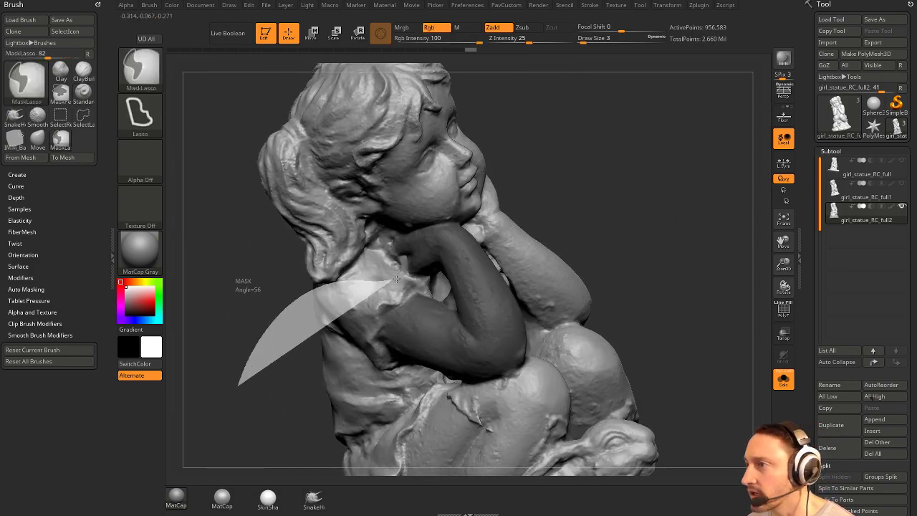
left_click_drag(388, 309, 281, 395, "ctrl+alt")
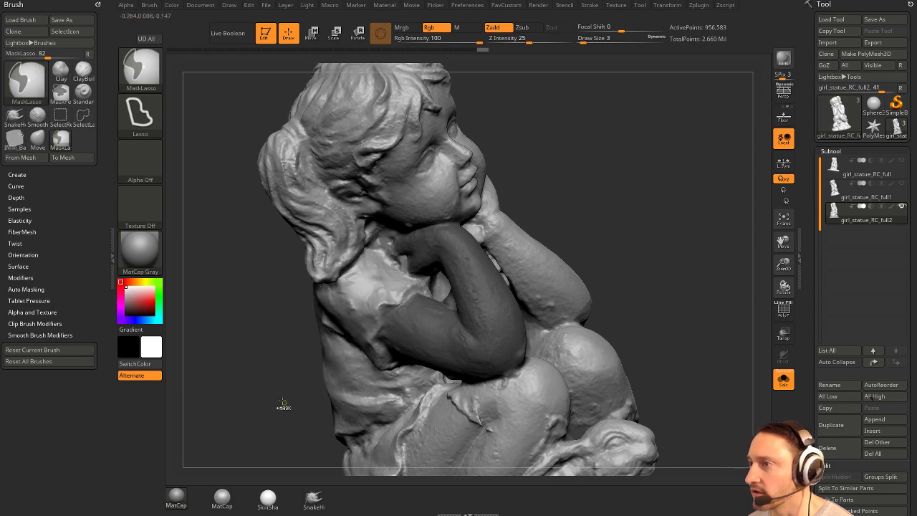
mouse_move(511, 194)
left_mouse_down()
mouse_move(518, 210)
mouse_move(579, 205)
mouse_move(561, 240)
mouse_move(598, 218)
mouse_move(502, 224)
left_mouse_up()
mouse_move(724, 233)
left_mouse_down()
mouse_move(677, 216)
mouse_move(691, 201)
mouse_move(676, 209)
mouse_move(687, 191)
mouse_move(674, 240)
mouse_move(683, 241)
mouse_move(682, 313)
mouse_move(438, 274)
left_mouse_up()
left_click_drag(406, 322, 412, 331, "ctrl+alt")
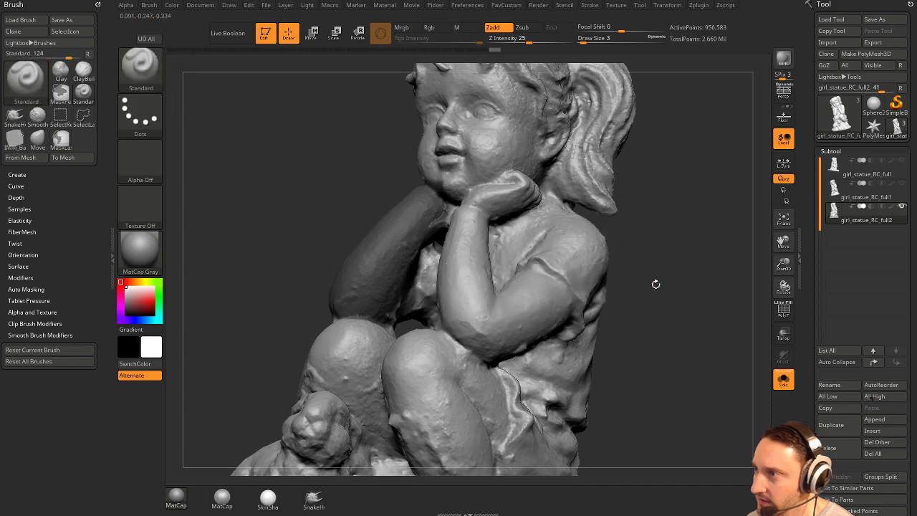
Add the missed back side of the girl's right arm to the mask with lasso selections.
mouse_move(655, 285)
left_mouse_down()
mouse_move(723, 275)
mouse_move(656, 224)
mouse_move(644, 224)
mouse_move(611, 270)
mouse_move(604, 258)
left_mouse_up()
mouse_move(603, 260)
left_mouse_down("ctrl")
mouse_move(595, 243)
mouse_move(412, 247)
left_mouse_up("ctrl")
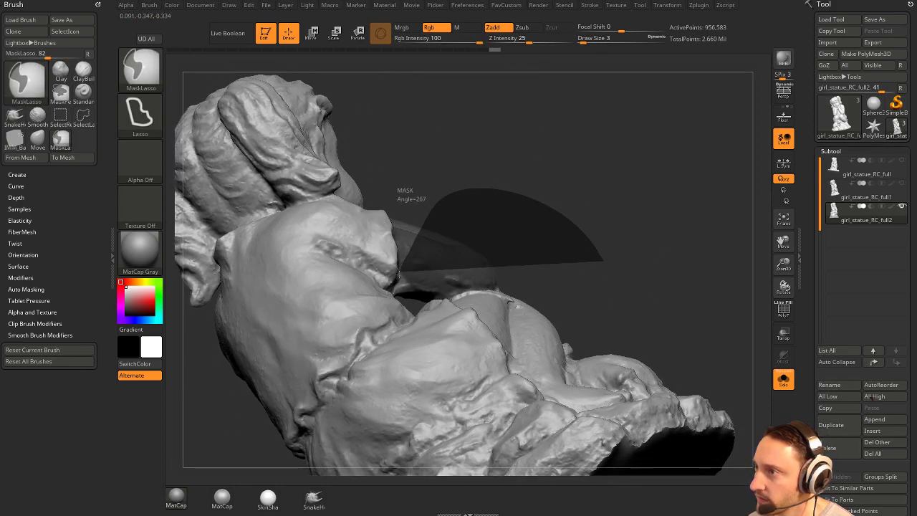
left_click_drag(407, 305, 495, 266, "ctrl")
left_click_drag(689, 215, 525, 313)
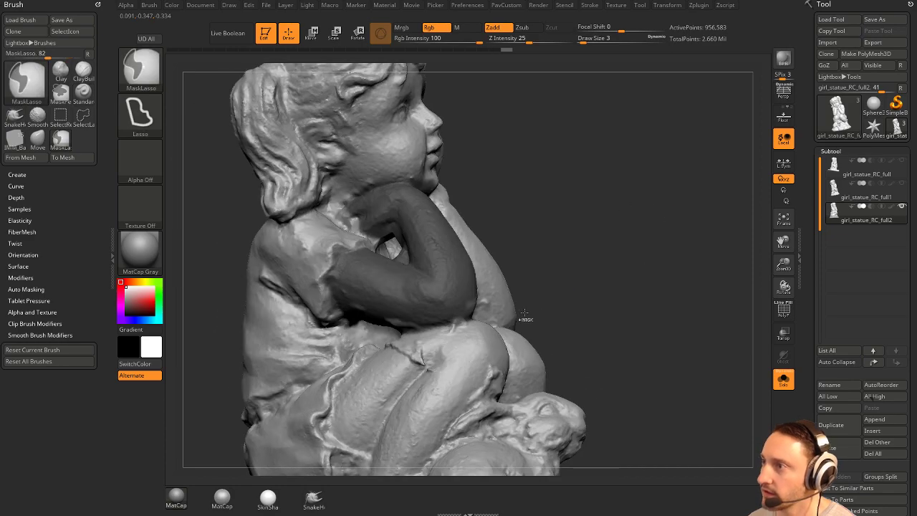
Unmask the girl's chin and cheek above her right hand with subtractive lasso selections.
mouse_move(662, 247)
left_mouse_down()
mouse_move(604, 260)
mouse_move(620, 255)
mouse_move(625, 228)
mouse_move(662, 266)
mouse_move(651, 231)
mouse_move(631, 276)
mouse_move(661, 299)
left_mouse_up()
mouse_move(670, 310)
left_mouse_down("ctrl")
mouse_move(604, 234)
mouse_move(412, 258)
left_mouse_up("ctrl")
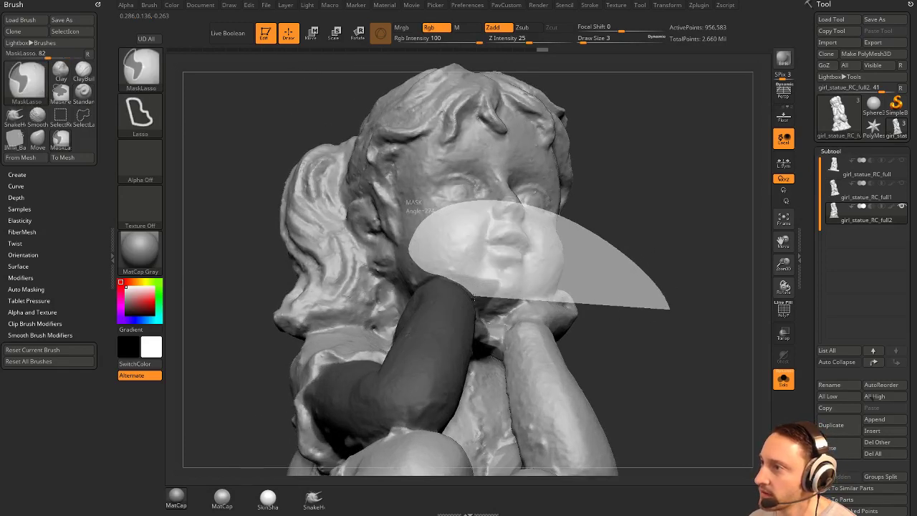
left_click_drag(491, 326, 515, 323, "ctrl+alt")
left_click_drag(622, 269, 680, 263)
left_click_drag(477, 244, 288, 281)
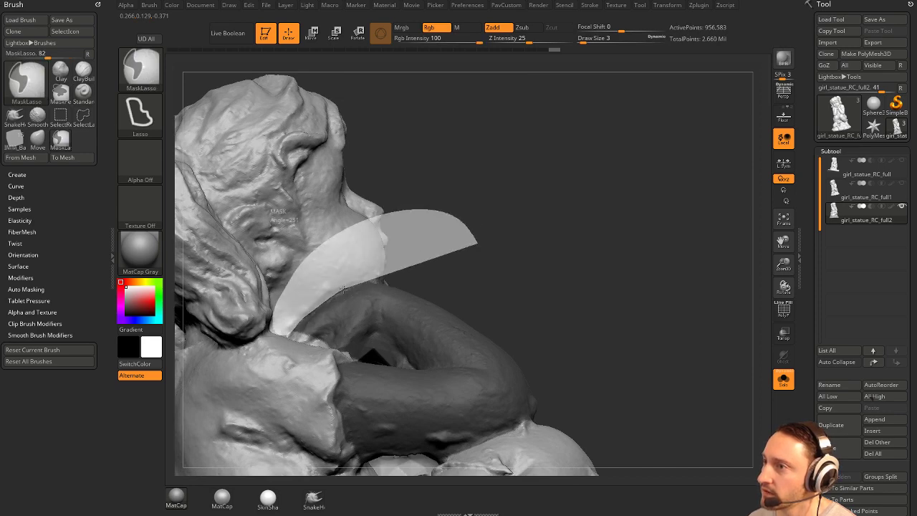
left_click_drag(344, 289, 373, 281, "ctrl+alt")
Switch the masking brush to MaskPen for touching up the mask edge around the girl's right hand.
mouse_move(487, 243)
left_mouse_down()
mouse_move(533, 234)
mouse_move(667, 256)
mouse_move(645, 217)
left_mouse_up()
mouse_move(646, 218)
left_mouse_down()
mouse_move(596, 270)
mouse_move(626, 256)
mouse_move(671, 270)
mouse_move(662, 256)
mouse_move(699, 253)
left_mouse_up()
left_click(140, 68, "ctrl")
left_click(200, 77, "ctrl")
mouse_move(634, 217)
left_mouse_down("alt")
mouse_move(639, 241)
mouse_move(597, 239)
left_mouse_up("alt")
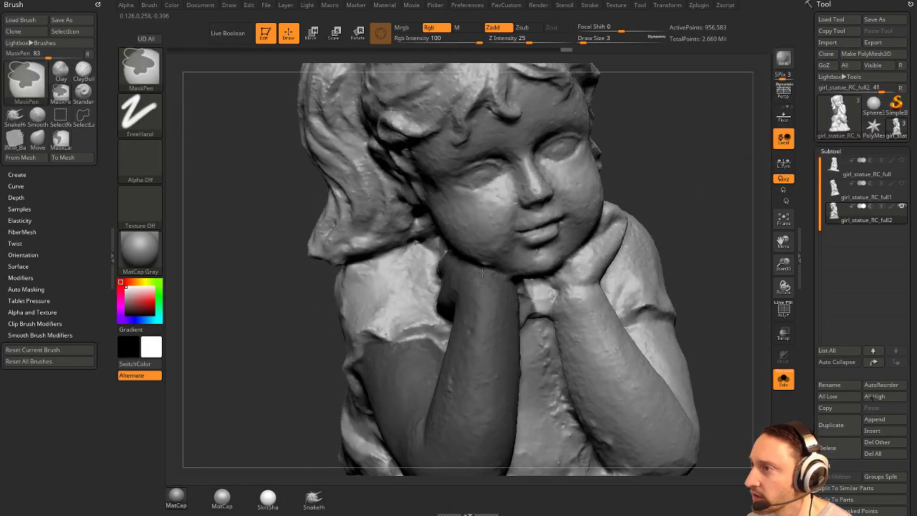
left_click_drag(640, 192, 682, 196)
left_click_drag(691, 241, 662, 198, "alt")
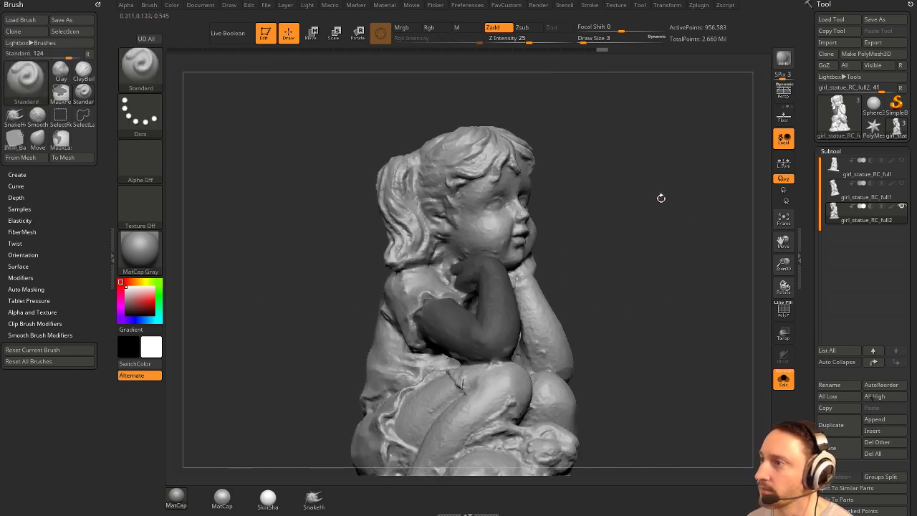
Display polygroup colours without wireframe lines and turn the masked right arm into its own polygroup.
key("shift+f")
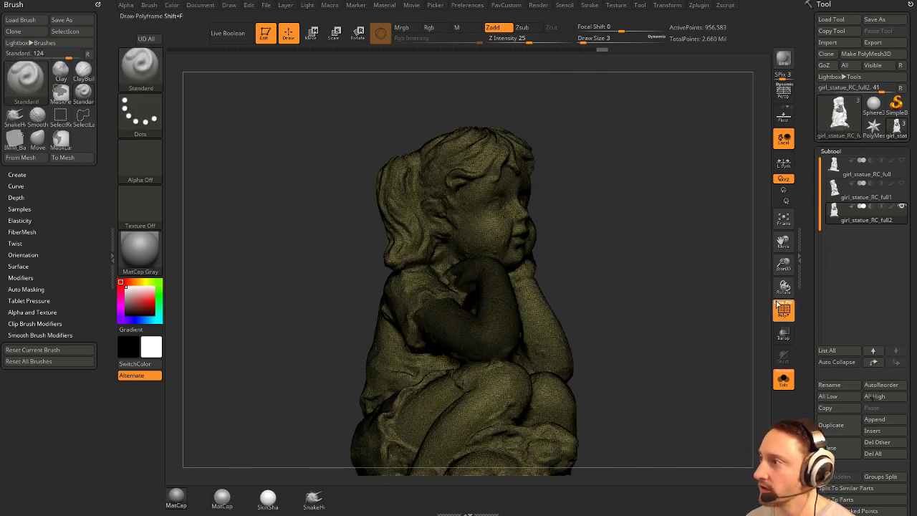
left_click(778, 304)
mouse_move(664, 301)
left_mouse_down()
mouse_move(676, 301)
mouse_move(617, 292)
mouse_move(681, 289)
mouse_move(702, 278)
mouse_move(694, 267)
mouse_move(657, 276)
mouse_move(698, 258)
mouse_move(668, 254)
mouse_move(668, 279)
left_mouse_up()
key("ctrl+w")
double_click(376, 307, "ctrl+shift")
left_click(669, 279, "ctrl+shift")
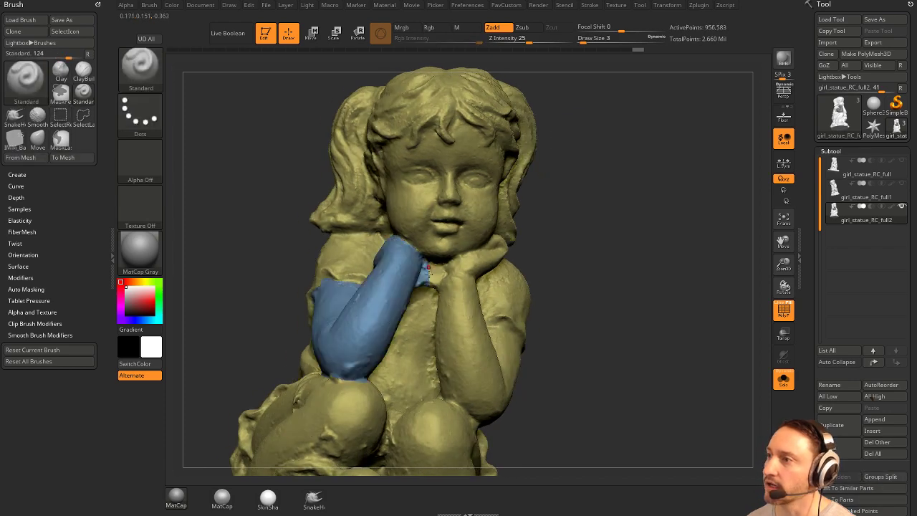
Set Mask By Polygroups to 100 in the brush's auto masking settings and enlarge the draw size to 46.
left_click(25, 288)
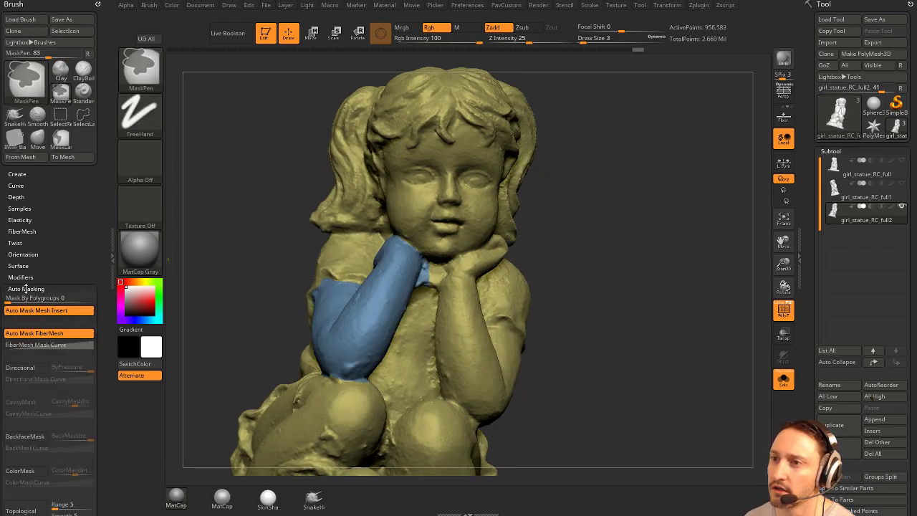
left_click_drag(600, 263, 548, 265)
key("s")
left_click_drag(470, 283, 486, 283)
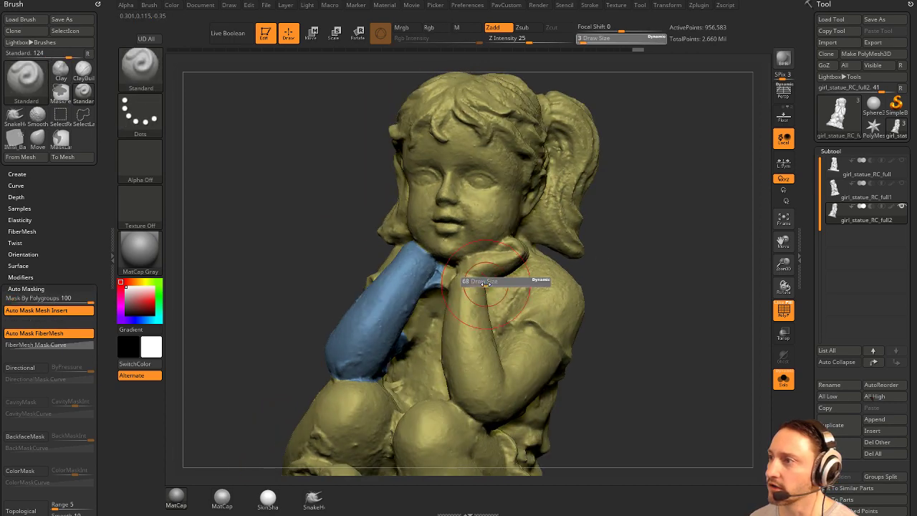
right_click_drag(453, 275, 479, 266)
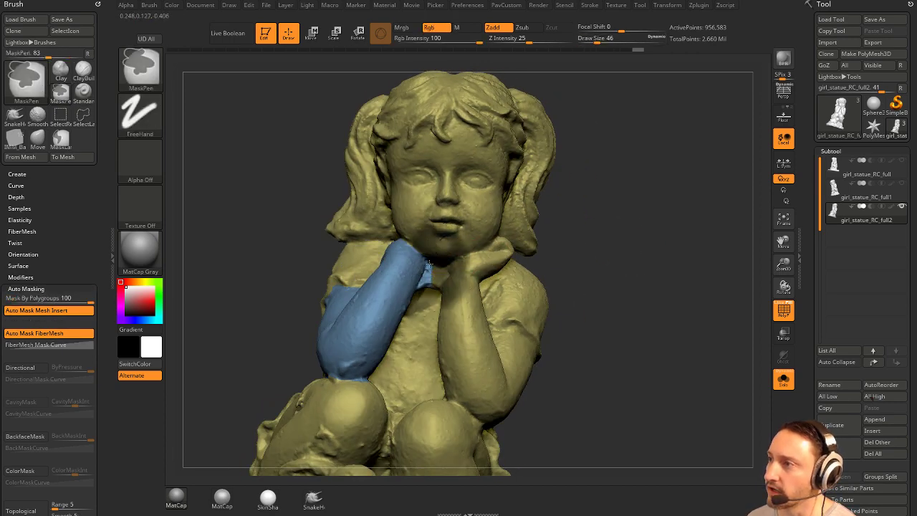
Clear the trial mask from the girl's left forearm and hide the right arm's polygroup.
key("ctrl+shift")
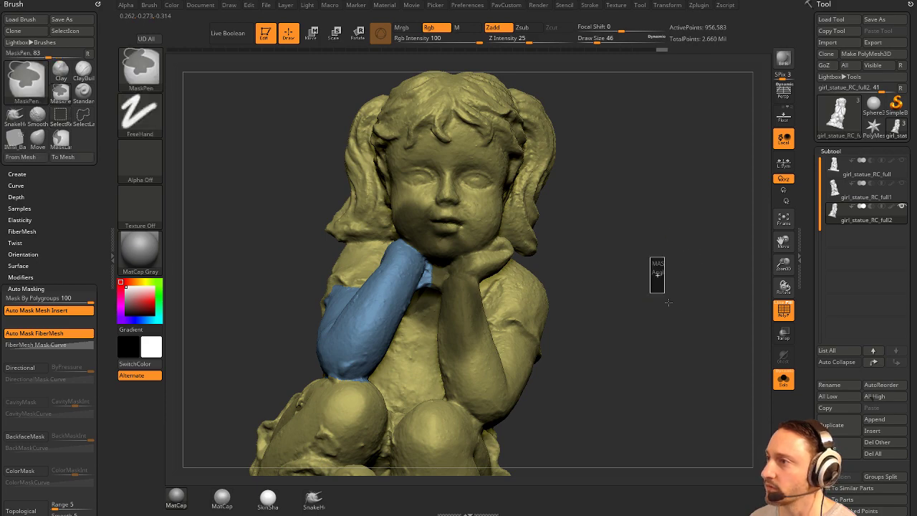
left_click_drag(669, 303, 670, 306, "ctrl")
left_click(470, 327, "ctrl+shift")
left_click_drag(749, 294, 609, 276)
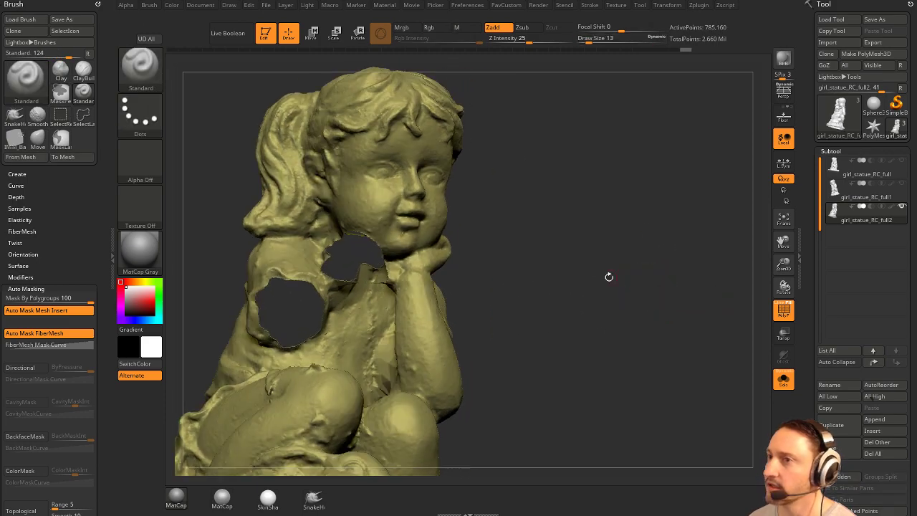
Switch the masking brush to MaskLasso and mask the girl's left forearm, elbow and upper arm from the side.
left_click(141, 70, "ctrl")
left_click(151, 77, "ctrl")
mouse_move(512, 307)
left_mouse_down()
mouse_move(506, 277)
mouse_move(395, 287)
mouse_move(438, 284)
left_mouse_up()
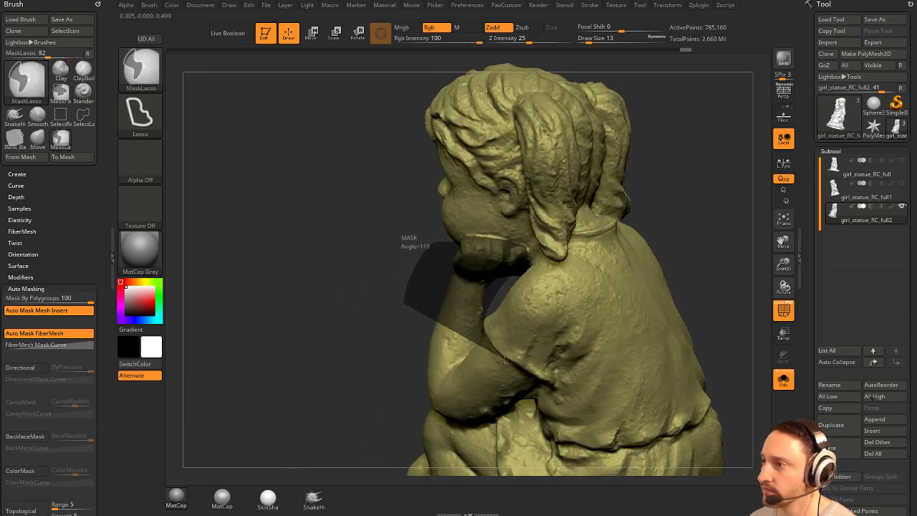
left_click_drag(448, 431, 404, 395, "ctrl")
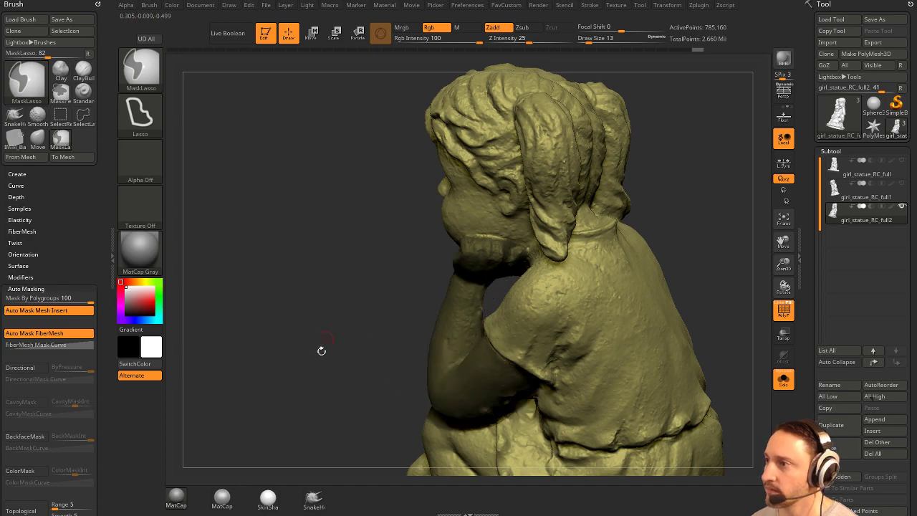
Unmask the girl's face, knees and lap around the masked left arm with subtractive lasso selections.
mouse_move(321, 351)
left_mouse_down()
mouse_move(646, 276)
mouse_move(604, 295)
mouse_move(524, 288)
left_mouse_up()
mouse_move(333, 289)
left_mouse_down("ctrl")
mouse_move(338, 248)
mouse_move(536, 220)
left_mouse_up("ctrl")
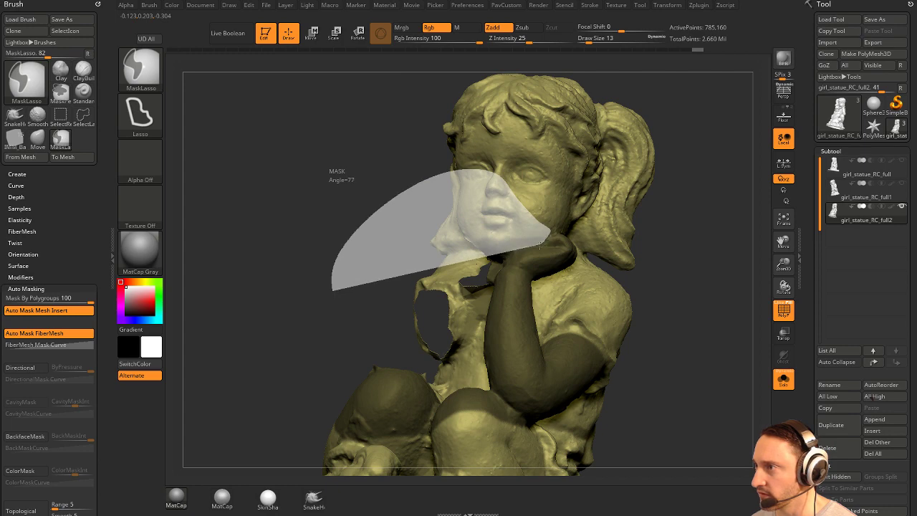
left_click_drag(506, 259, 485, 266, "ctrl")
mouse_move(656, 310)
left_mouse_down()
mouse_move(720, 313)
mouse_move(661, 260)
left_mouse_up()
left_click_drag(625, 415, 511, 351, "ctrl")
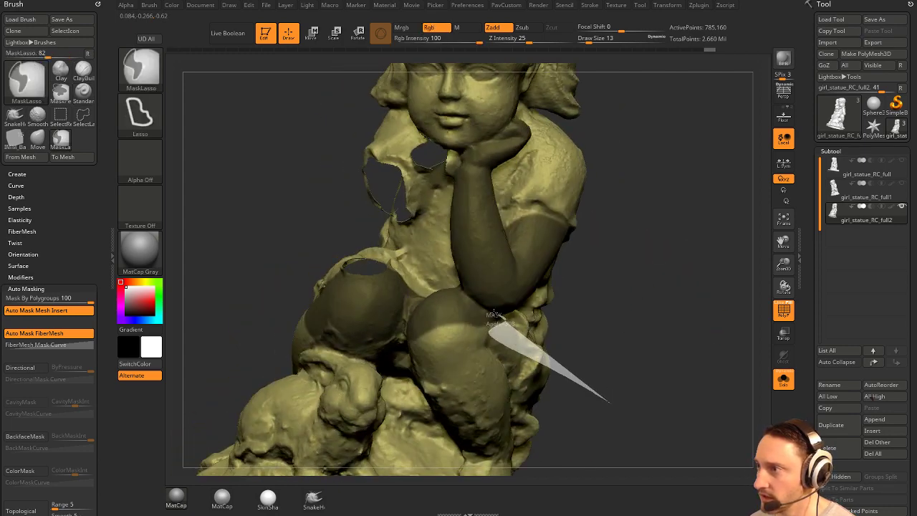
mouse_move(447, 276)
left_mouse_down("ctrl+alt")
mouse_move(402, 480)
mouse_move(444, 479)
left_mouse_up("ctrl+alt")
Extend the lasso mask over the inner side of the left forearm, viewed from the hidden arm's side.
left_click_drag(697, 277, 581, 267)
mouse_move(740, 252)
left_mouse_down()
mouse_move(717, 253)
mouse_move(664, 222)
mouse_move(668, 240)
left_mouse_up()
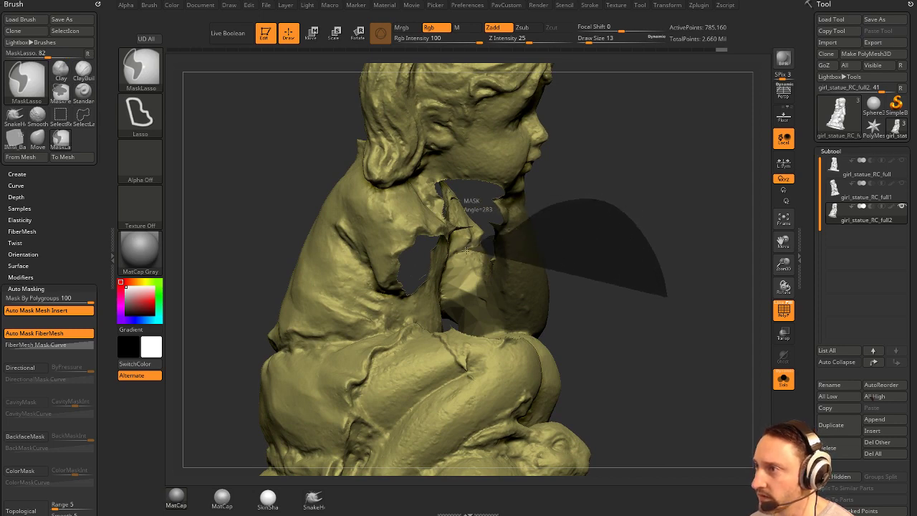
left_click_drag(668, 296, 667, 299, "ctrl")
left_click_drag(647, 263, 627, 263)
left_click_drag(626, 263, 623, 261, "ctrl")
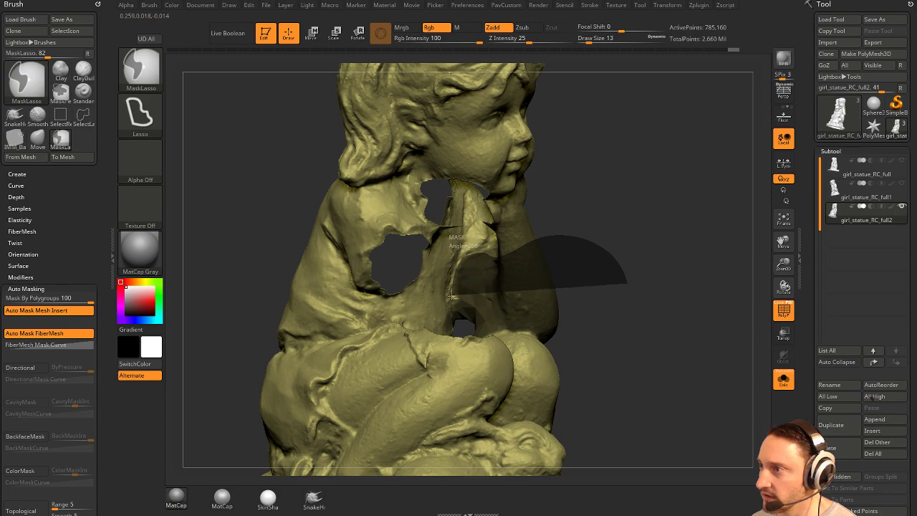
left_click_drag(643, 296, 670, 324)
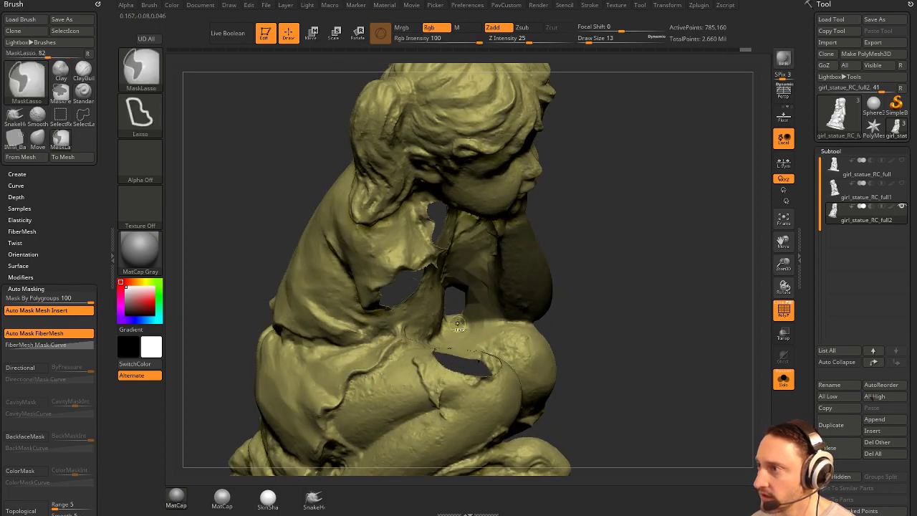
left_click_drag(406, 360, 416, 330, "ctrl")
Switch the masking brush to MaskPen and paint the mask over the girl's left hand and wrist.
mouse_move(720, 278)
left_mouse_down()
mouse_move(680, 289)
mouse_move(358, 287)
mouse_move(356, 225)
mouse_move(352, 281)
mouse_move(382, 282)
left_mouse_up()
mouse_move(381, 282)
right_mouse_down()
mouse_move(653, 256)
mouse_move(367, 283)
right_mouse_up()
left_click_drag(367, 283, 369, 320)
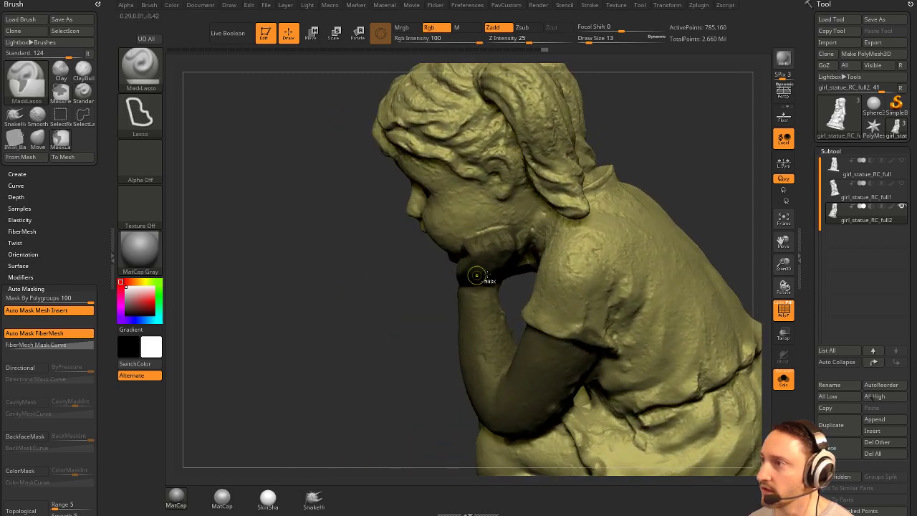
left_click(140, 69, "ctrl")
left_click(198, 77, "ctrl")
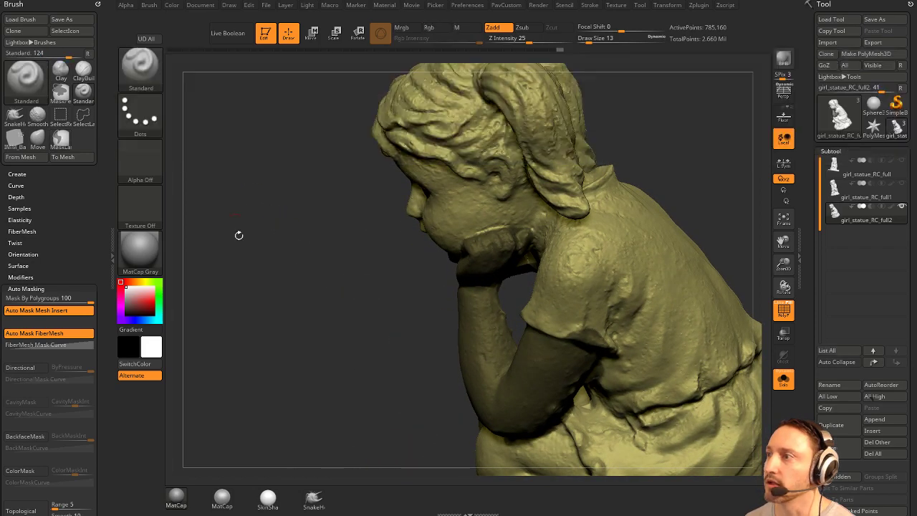
left_click_drag(240, 236, 311, 318, "alt")
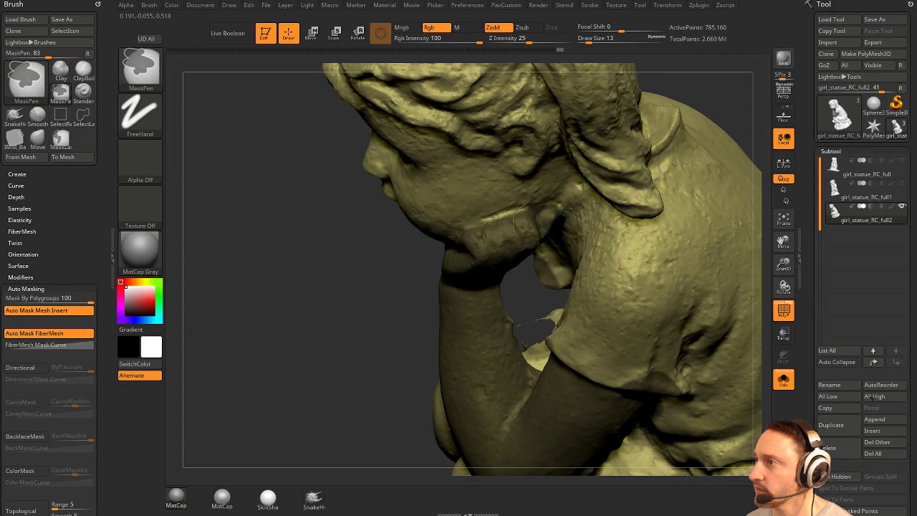
Paint the mask onto the part of the left hand just below the girl's chin.
left_click_drag(337, 328, 630, 213)
left_click_drag(731, 237, 588, 263)
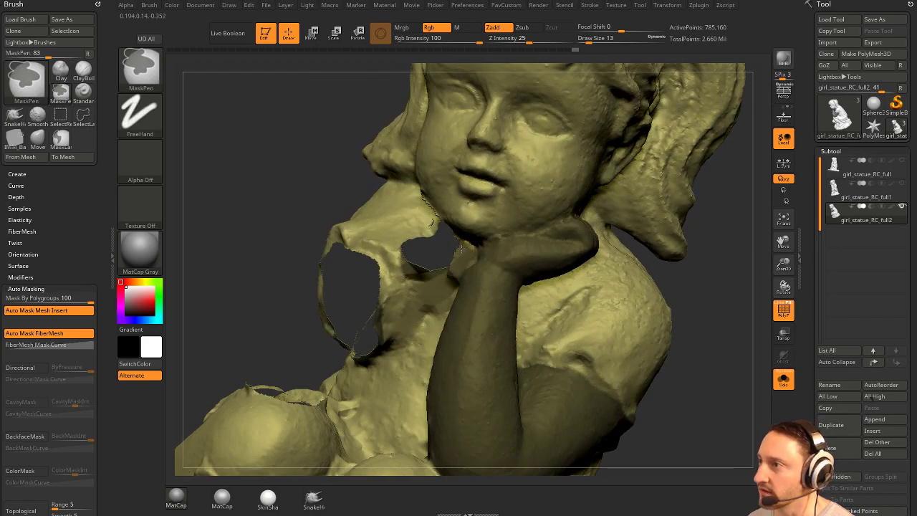
left_click_drag(467, 250, 464, 256, "ctrl")
Clean up the mask beside the left forearm and paint it along the underside of the left upper arm.
mouse_move(315, 287)
left_mouse_down()
mouse_move(466, 265)
mouse_move(731, 251)
mouse_move(679, 228)
mouse_move(645, 136)
mouse_move(681, 161)
mouse_move(679, 289)
mouse_move(676, 268)
left_mouse_up()
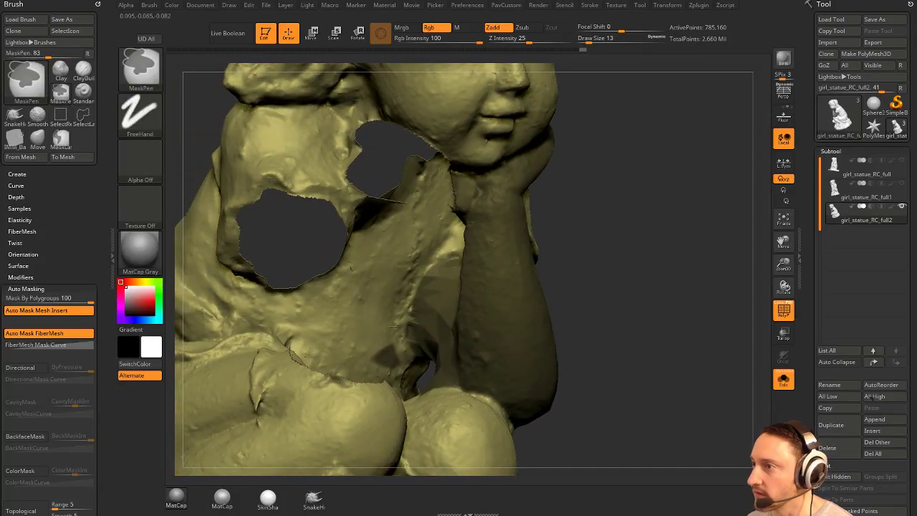
right_click_drag(560, 290, 675, 293, "ctrl")
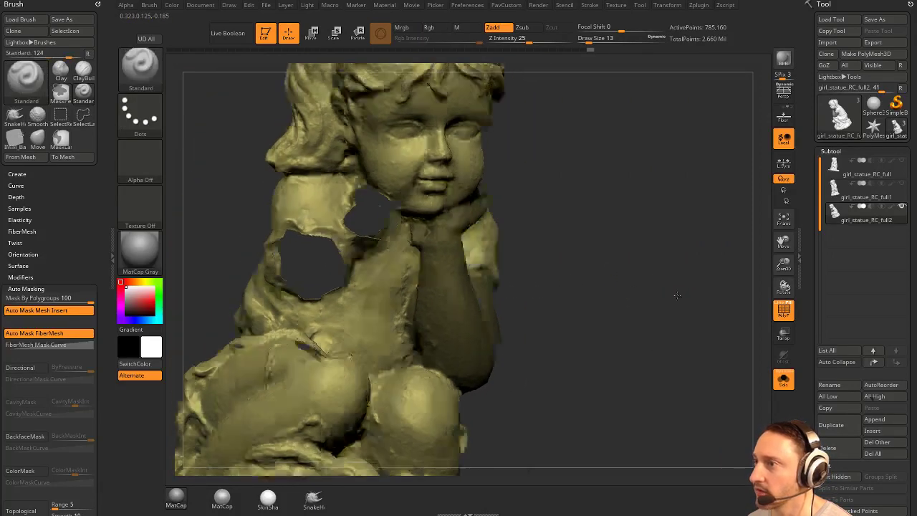
mouse_move(676, 294)
left_mouse_down()
mouse_move(698, 261)
mouse_move(685, 219)
mouse_move(643, 262)
left_mouse_up()
key("ctrl")
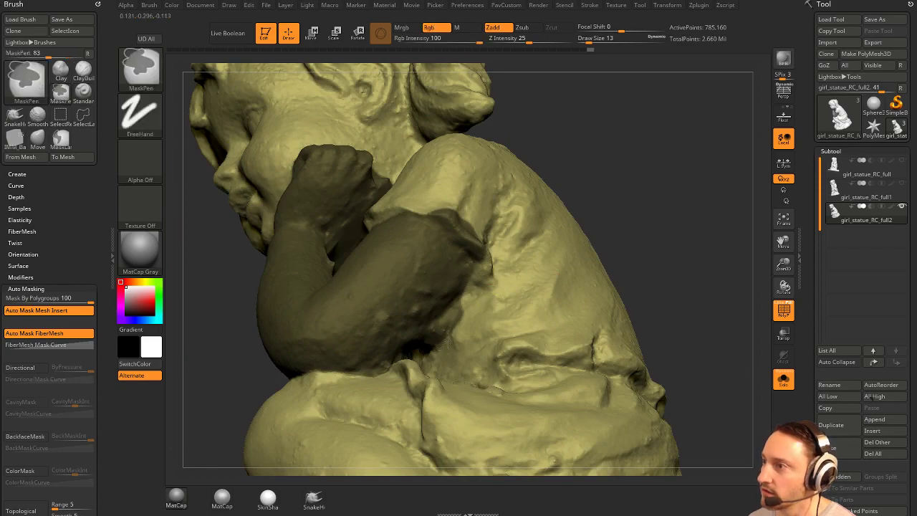
left_click_drag(429, 356, 430, 351, "ctrl")
mouse_move(430, 351)
right_mouse_down()
mouse_move(391, 335)
mouse_move(437, 319)
right_mouse_up()
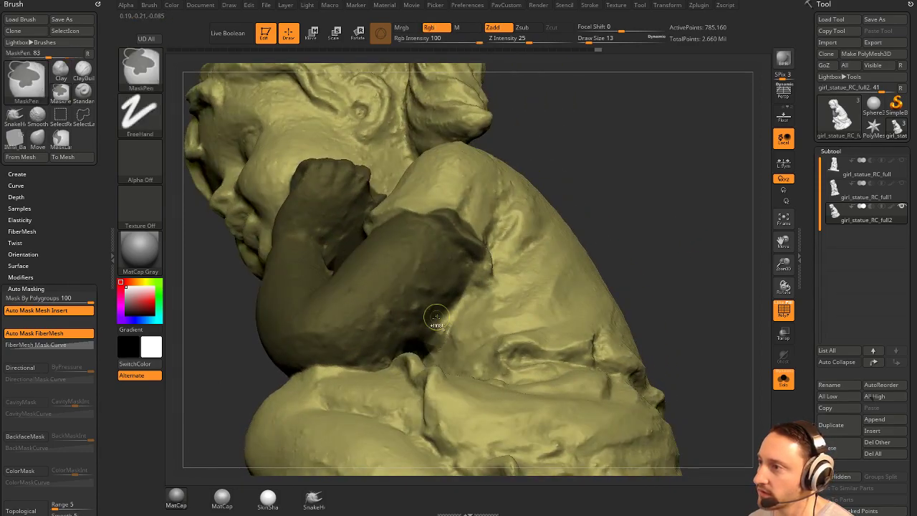
Unmask the left sleeve's hem around the back of the upper arm and the armpit.
right_click_drag(472, 278, 496, 206)
left_click_drag(422, 219, 433, 231, "ctrl+alt")
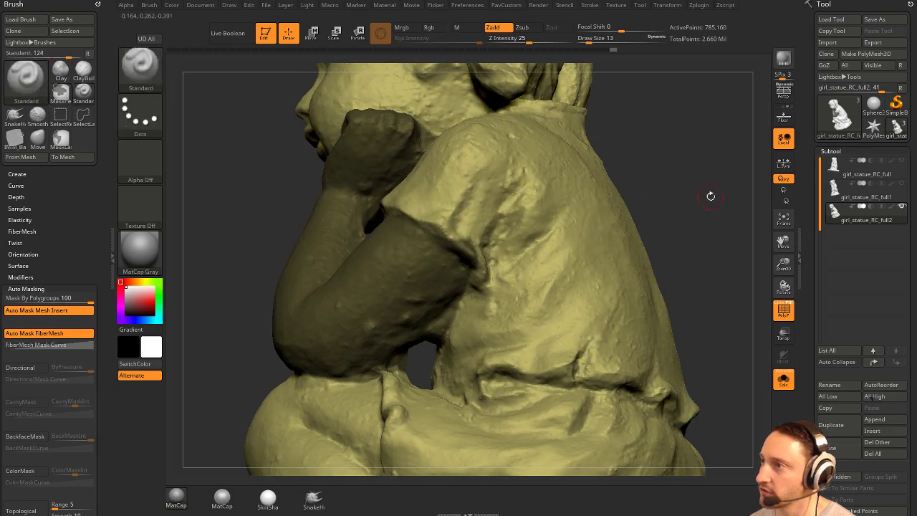
left_click_drag(711, 196, 749, 215)
left_click_drag(474, 279, 476, 283, "ctrl+alt")
Remove the excess mask from the front and outer edge of the left sleeve's hem.
mouse_move(574, 193)
left_mouse_down()
mouse_move(595, 184)
mouse_move(594, 153)
mouse_move(573, 203)
left_mouse_up()
left_click_drag(418, 247, 430, 245, "ctrl+alt")
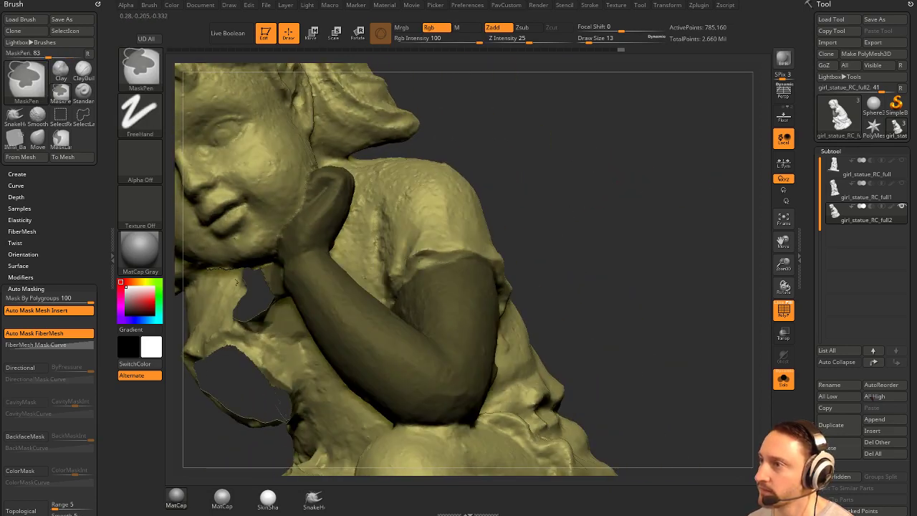
left_click_drag(637, 256, 645, 211, "alt")
left_click_drag(497, 227, 489, 233, "ctrl+alt")
left_click_drag(593, 199, 592, 240, "alt")
left_click_drag(592, 240, 555, 237)
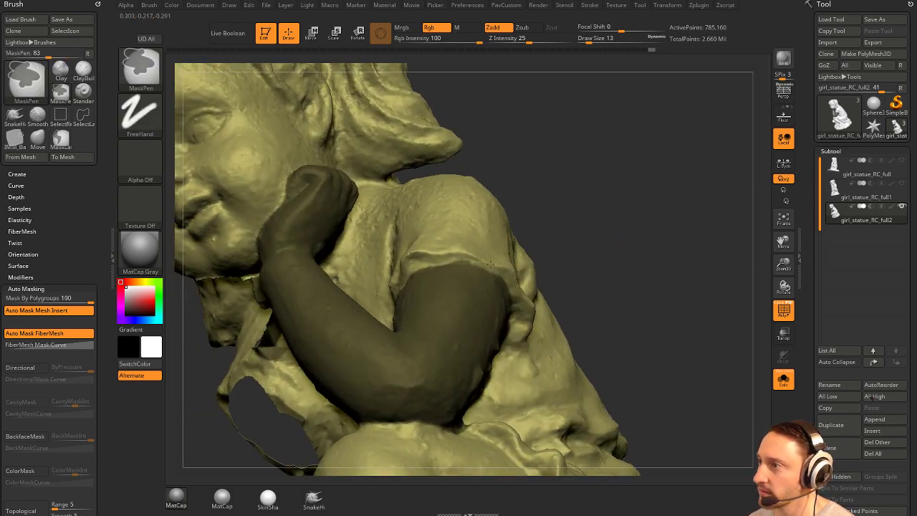
mouse_move(649, 273)
left_mouse_down("alt")
mouse_move(661, 232)
mouse_move(692, 233)
mouse_move(662, 282)
mouse_move(694, 234)
left_mouse_up("alt")
right_click_drag(694, 234, 703, 266)
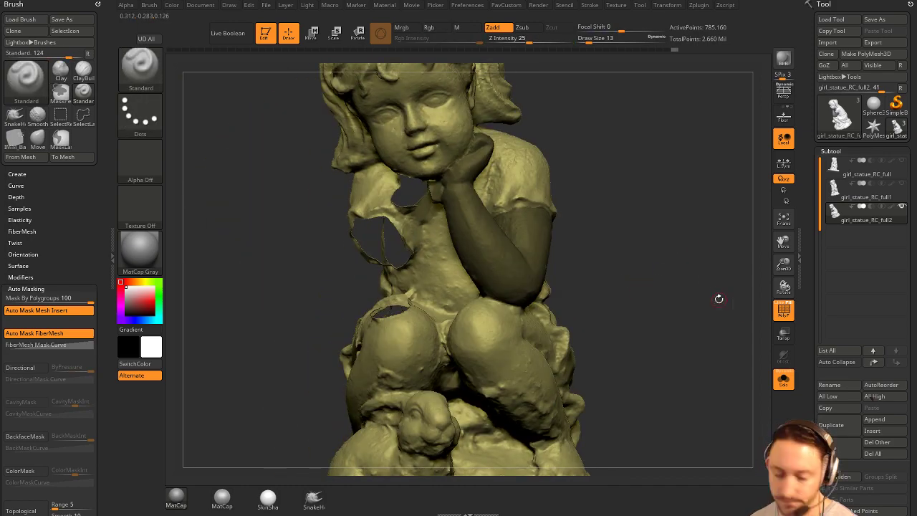
Turn the masked left arm into its own polygroup and bring back all hidden parts of the statue.
key("ctrl+w")
mouse_move(684, 295)
left_mouse_down()
mouse_move(745, 290)
mouse_move(678, 276)
left_mouse_up()
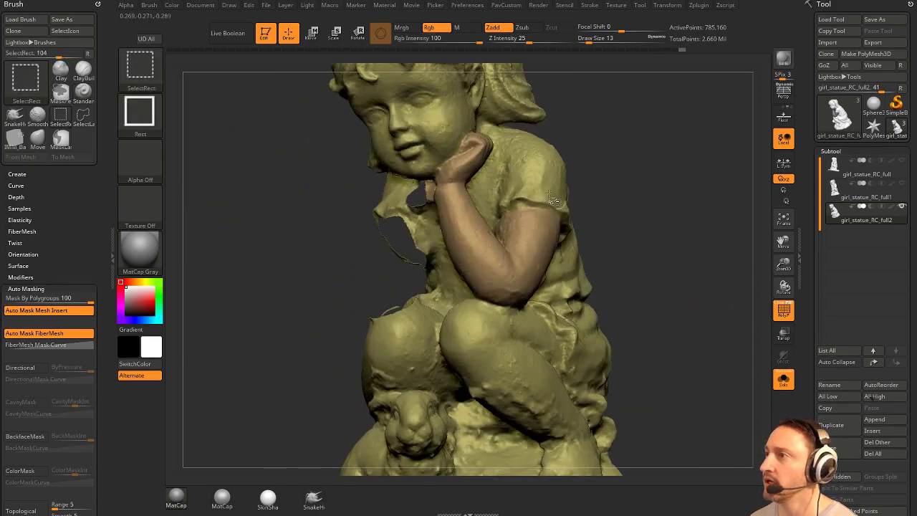
left_click(549, 193, "ctrl+shift")
left_click_drag(691, 213, 701, 219)
left_click(705, 216, "ctrl+shift")
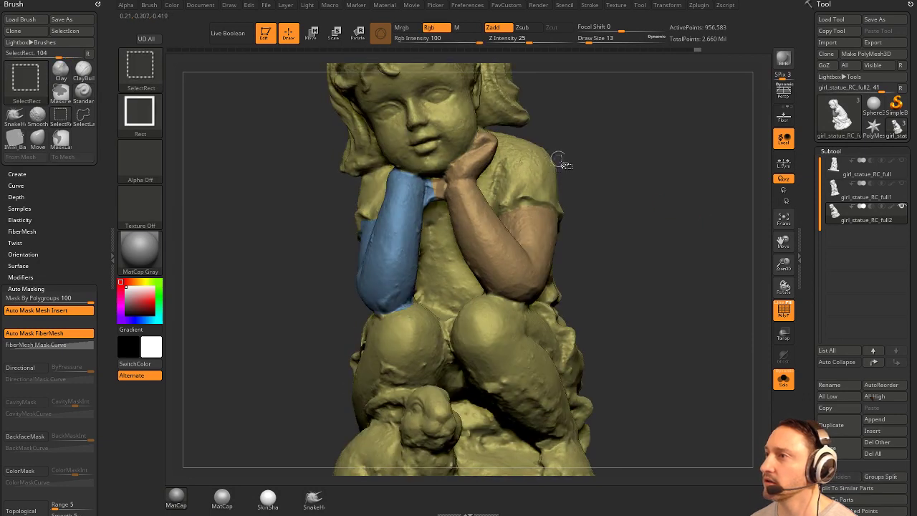
Isolate the statue's body polygroup to check the arm separation, and show the whole statue again.
left_click(556, 159, "ctrl+shift")
left_click_drag(659, 184, 669, 217, "alt")
left_click_drag(670, 217, 588, 234)
left_click(587, 234, "ctrl+shift")
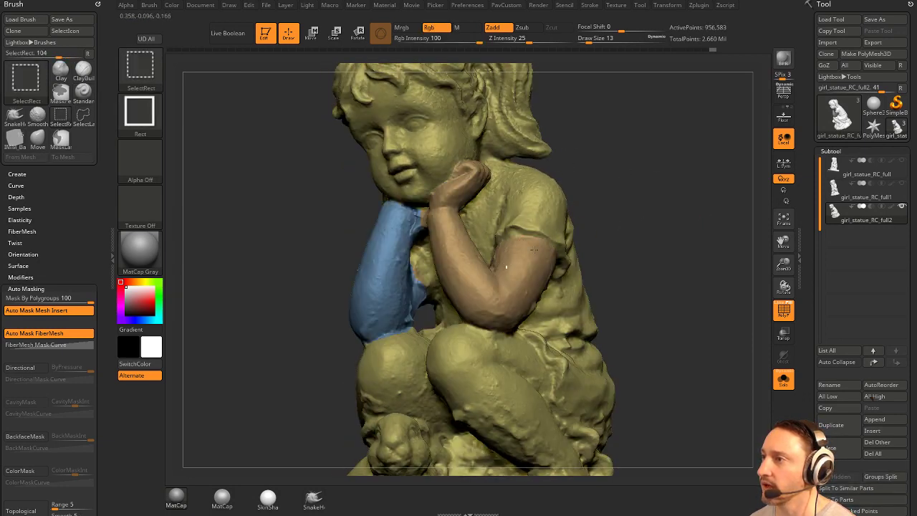
Isolate the bent left arm's polygroup, hide its stray fragments with a lasso selection, regroup it, and show the whole statue again.
left_click(507, 266, "ctrl+shift")
left_click_drag(643, 255, 637, 255)
left_click_drag(477, 265, 538, 241)
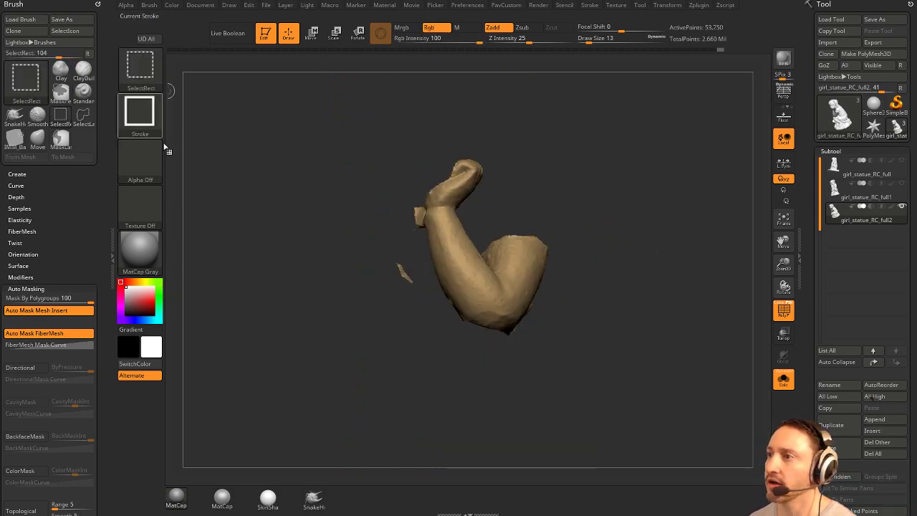
left_click(145, 74, "ctrl+shift")
left_click(170, 83)
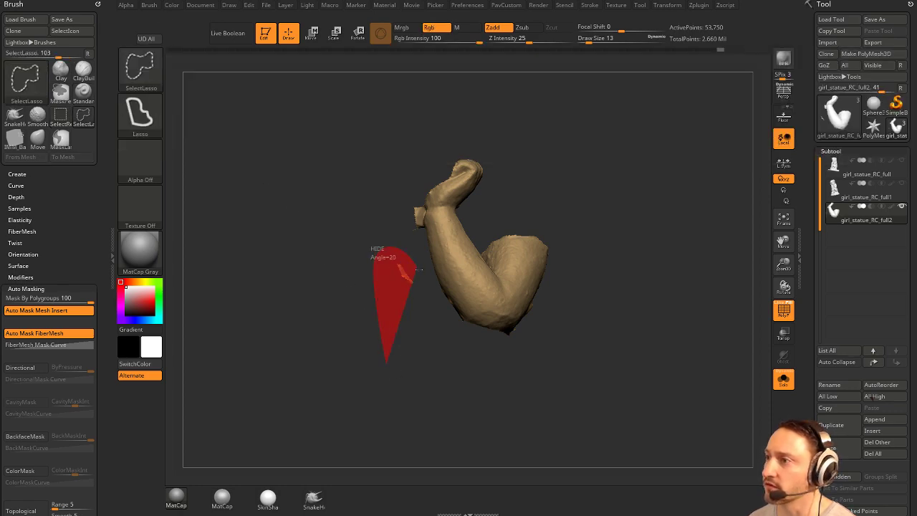
key("ctrl+w")
left_click(702, 267, "ctrl+shift")
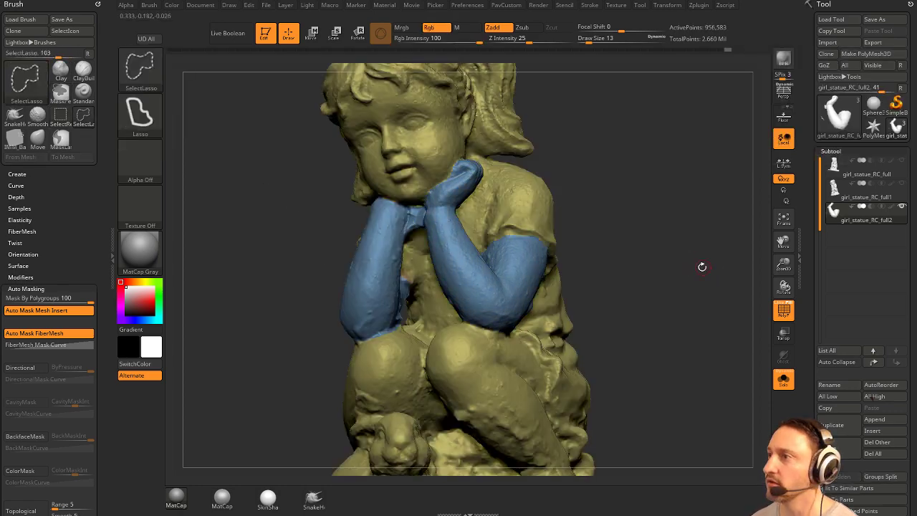
Merge the small stray patch on the chest between the arms into the statue's body polygroup.
left_click_drag(677, 256, 690, 270)
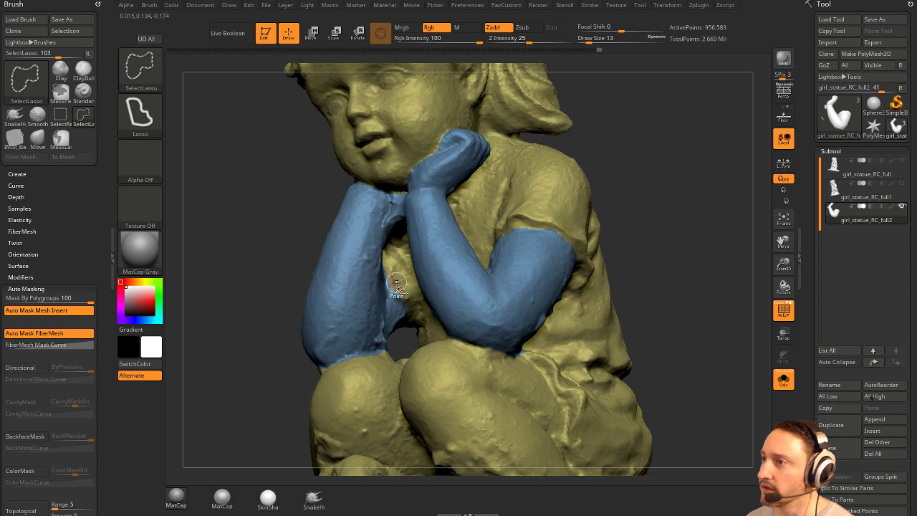
left_click(396, 283, "ctrl+shift")
left_click(710, 215, "ctrl+shift")
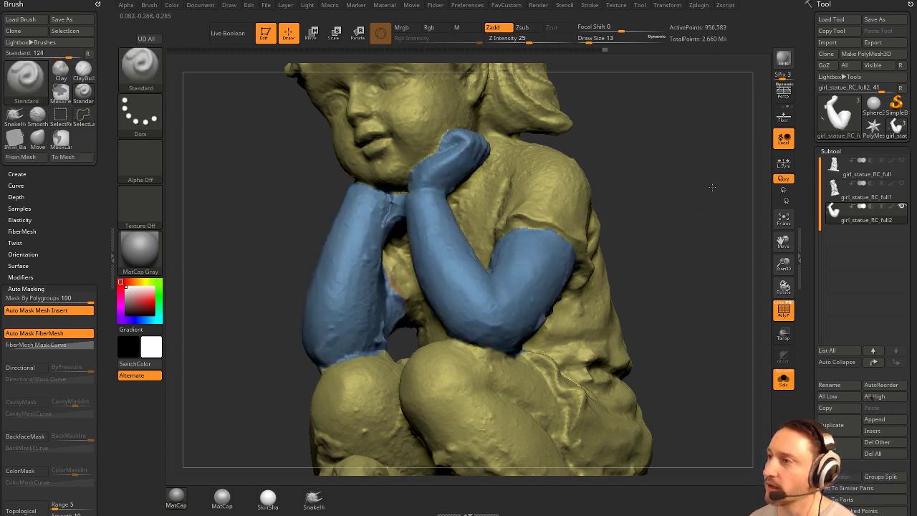
left_click_drag(710, 214, 473, 314, "alt")
left_click(445, 342, "ctrl+shift")
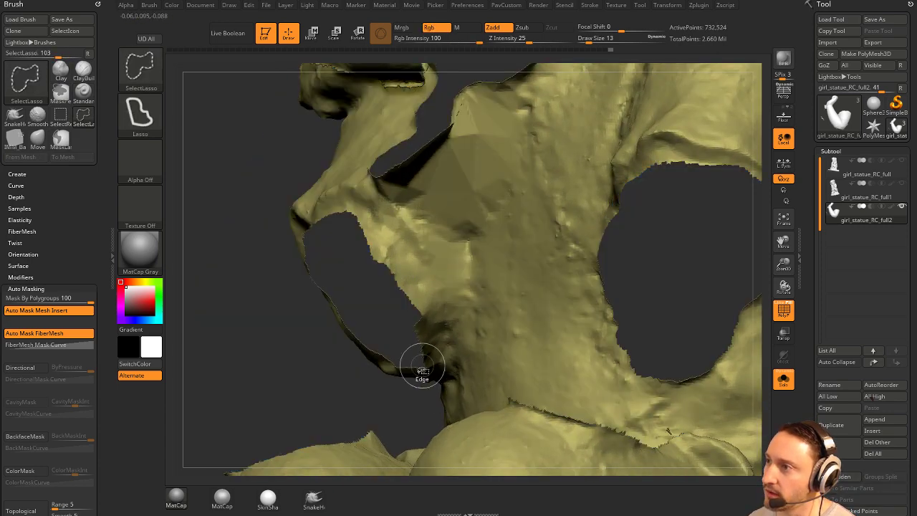
left_click(197, 200, "ctrl+shift")
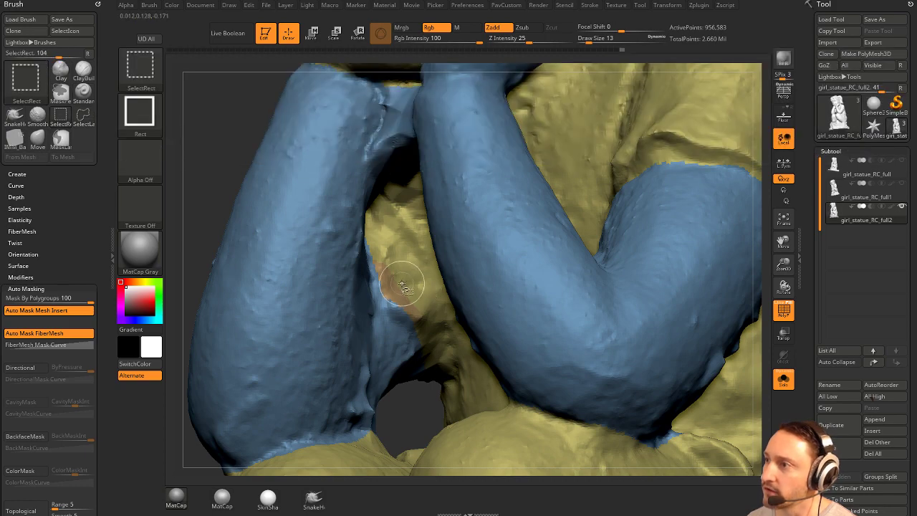
left_click(404, 287, "ctrl+shift")
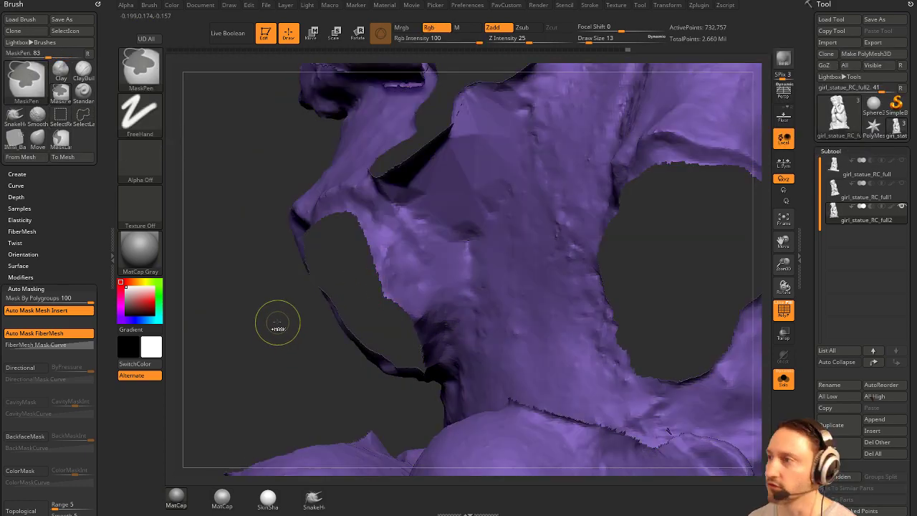
left_click(248, 326, "ctrl+shift")
Isolate the body polygroup without the arms and choose SelectLasso for hiding parts.
left_click_drag(210, 169, 215, 100, "alt")
mouse_move(623, 229)
left_mouse_down()
mouse_move(694, 235)
mouse_move(684, 192)
mouse_move(636, 217)
mouse_move(706, 229)
mouse_move(714, 250)
mouse_move(747, 248)
mouse_move(706, 240)
left_mouse_up()
left_click(520, 205, "ctrl+shift")
mouse_move(684, 272)
left_mouse_down()
mouse_move(696, 273)
mouse_move(691, 244)
mouse_move(659, 186)
mouse_move(709, 207)
mouse_move(722, 234)
mouse_move(663, 231)
mouse_move(673, 225)
mouse_move(616, 240)
mouse_move(649, 246)
mouse_move(622, 248)
mouse_move(629, 280)
mouse_move(696, 205)
mouse_move(640, 286)
mouse_move(647, 275)
left_mouse_up()
key("ctrl")
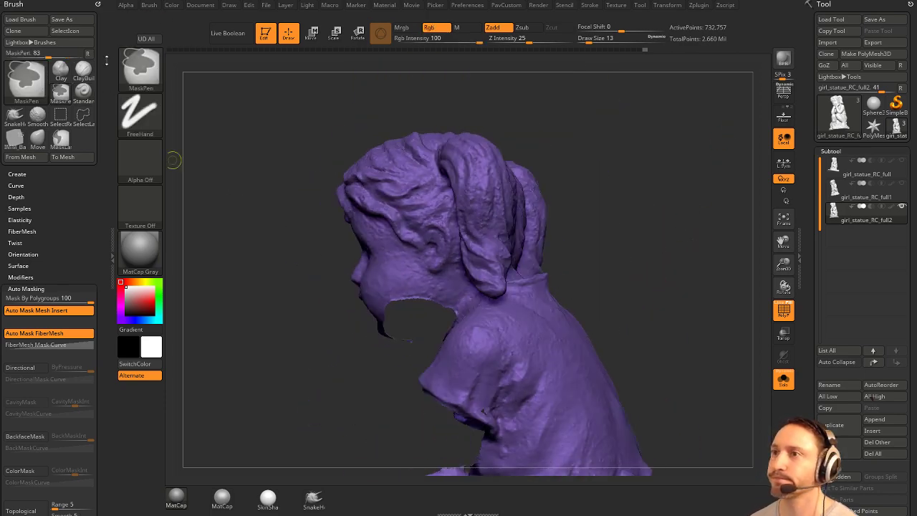
left_click(141, 84)
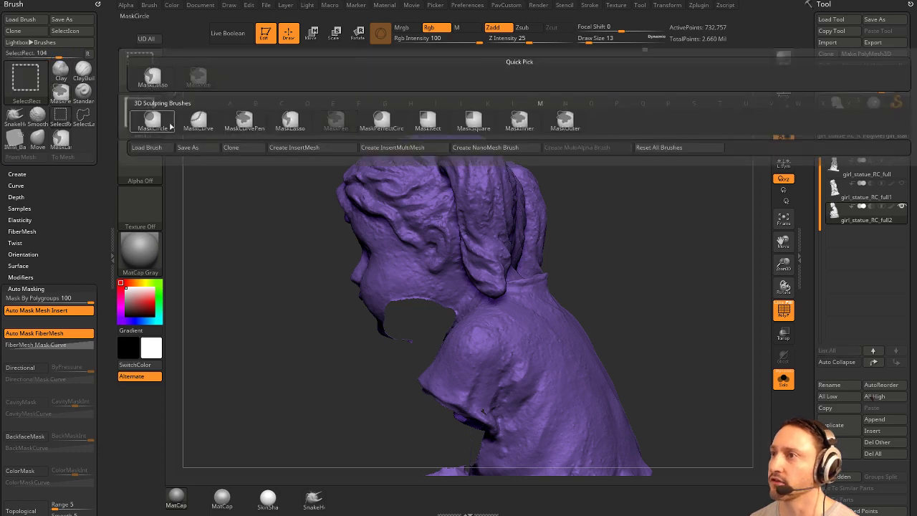
left_click(140, 86, "ctrl+shift")
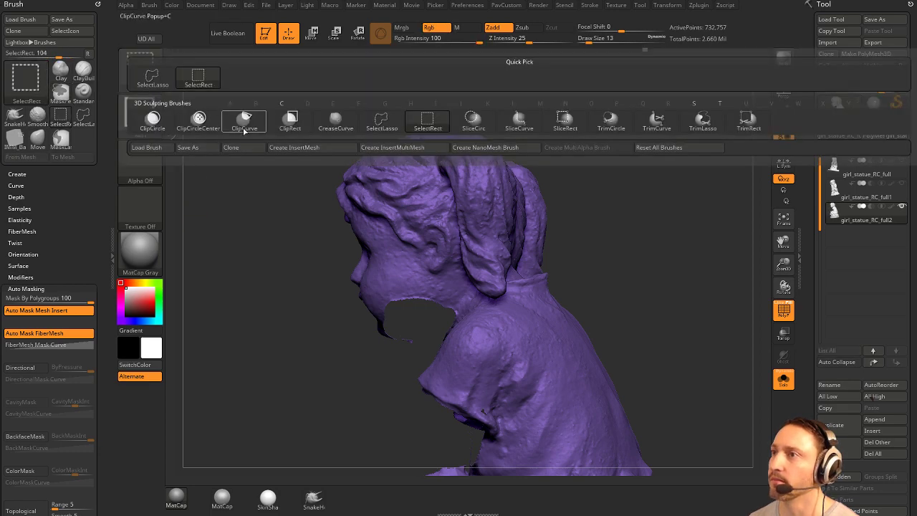
left_click(383, 123, "ctrl+shift")
Hide the head, ponytails and upper neck of the isolated body with lasso selections.
left_click_drag(608, 259, 611, 256)
mouse_move(248, 256)
left_mouse_down("ctrl+alt+shift")
mouse_move(511, 93)
mouse_move(548, 245)
left_mouse_up("ctrl+alt+shift")
left_click_drag(461, 296, 306, 394, "ctrl+alt+shift")
mouse_move(635, 215)
left_mouse_down()
mouse_move(790, 220)
mouse_move(682, 212)
mouse_move(701, 210)
left_mouse_up()
left_click_drag(587, 234, 423, 215, "ctrl+alt+shift")
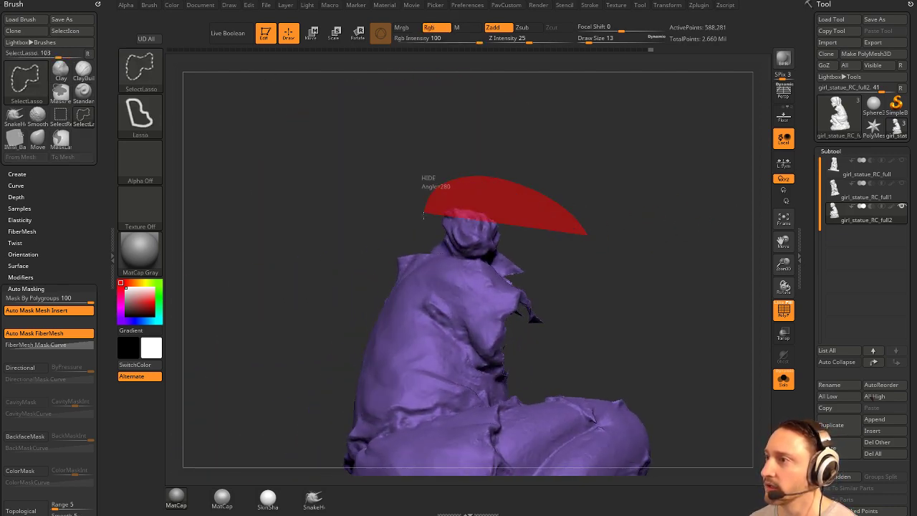
left_click_drag(444, 251, 439, 246, "ctrl+shift")
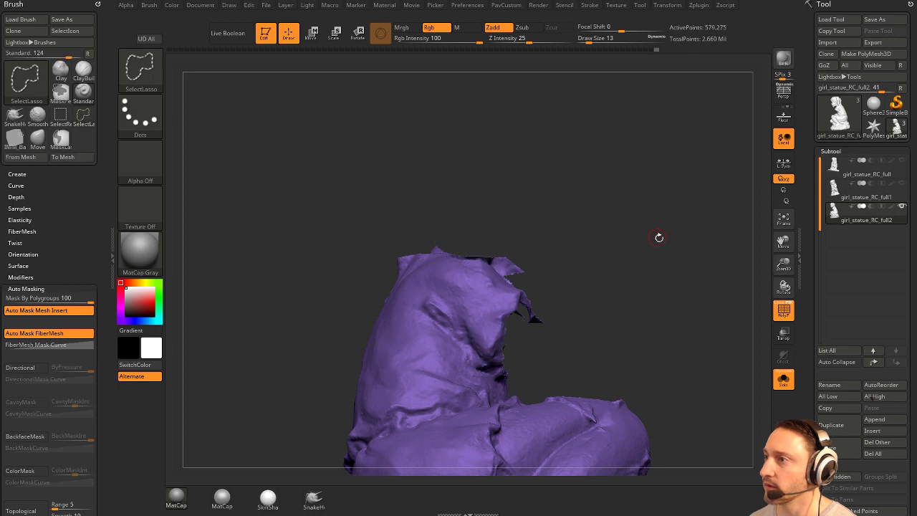
Turn off the polygroup display and hide the remaining neck rim along the collar's back and side.
left_click(784, 316)
left_click_drag(656, 233, 644, 256, "alt")
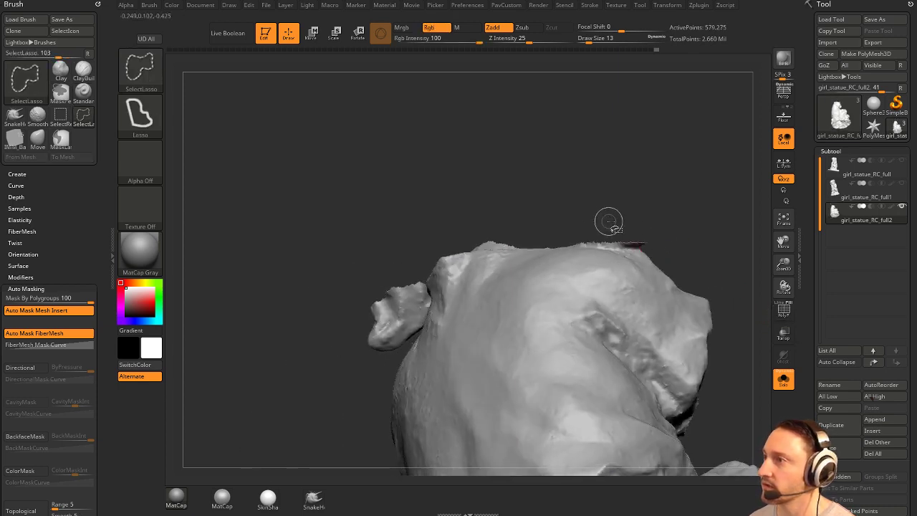
left_click_drag(679, 218, 660, 216)
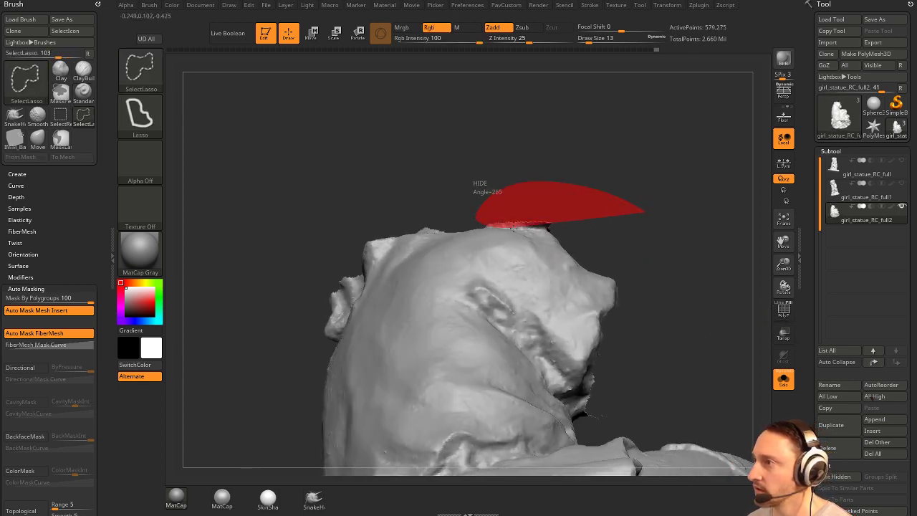
left_click_drag(593, 229, 595, 229, "ctrl+alt+shift")
mouse_move(602, 224)
left_mouse_down()
mouse_move(647, 202)
mouse_move(643, 237)
left_mouse_up()
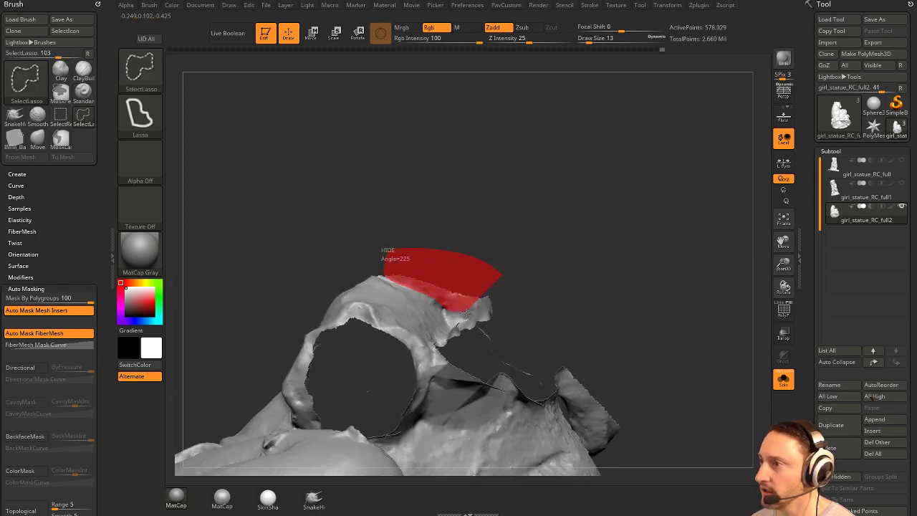
left_click_drag(466, 313, 553, 284, "ctrl+alt+shift")
Hide the leftover neck remnants above the collar and shoulders with further lasso selections.
mouse_move(666, 282)
left_mouse_down()
mouse_move(678, 315)
mouse_move(693, 216)
mouse_move(387, 186)
mouse_move(596, 256)
mouse_move(502, 158)
mouse_move(512, 135)
mouse_move(542, 126)
mouse_move(526, 137)
mouse_move(564, 141)
mouse_move(504, 166)
left_mouse_up()
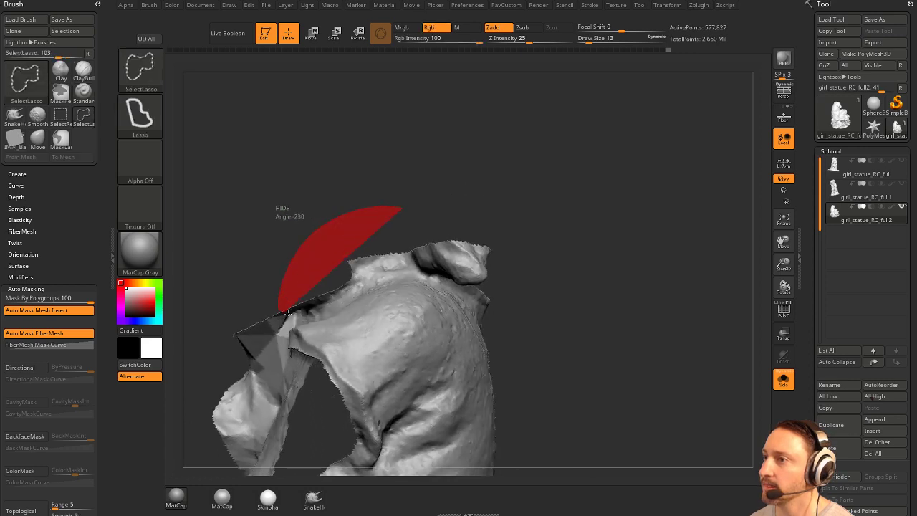
left_click_drag(494, 271, 497, 268, "ctrl+alt+shift")
mouse_move(559, 240)
left_mouse_down()
mouse_move(602, 227)
mouse_move(494, 225)
mouse_move(329, 194)
left_mouse_up()
mouse_move(545, 206)
left_mouse_down()
mouse_move(626, 217)
mouse_move(549, 229)
mouse_move(633, 223)
mouse_move(590, 211)
mouse_move(596, 199)
left_mouse_up()
left_click_drag(440, 194, 446, 232)
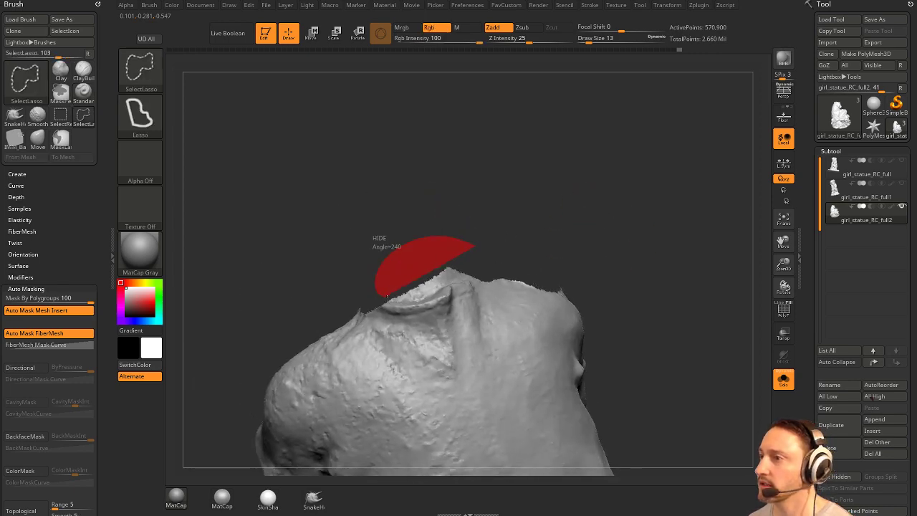
left_click_drag(478, 274, 478, 275, "ctrl+alt+shift")
Invert the visibility to show the head and arms, turn the polygroup display back on, and lasso the remnants below the hair.
mouse_move(647, 176)
left_mouse_down()
mouse_move(651, 221)
mouse_move(682, 244)
mouse_move(667, 209)
mouse_move(674, 328)
left_mouse_up()
mouse_move(655, 261)
left_mouse_down()
mouse_move(681, 255)
mouse_move(670, 287)
left_mouse_up()
left_click(789, 317)
left_click_drag(631, 251, 638, 299)
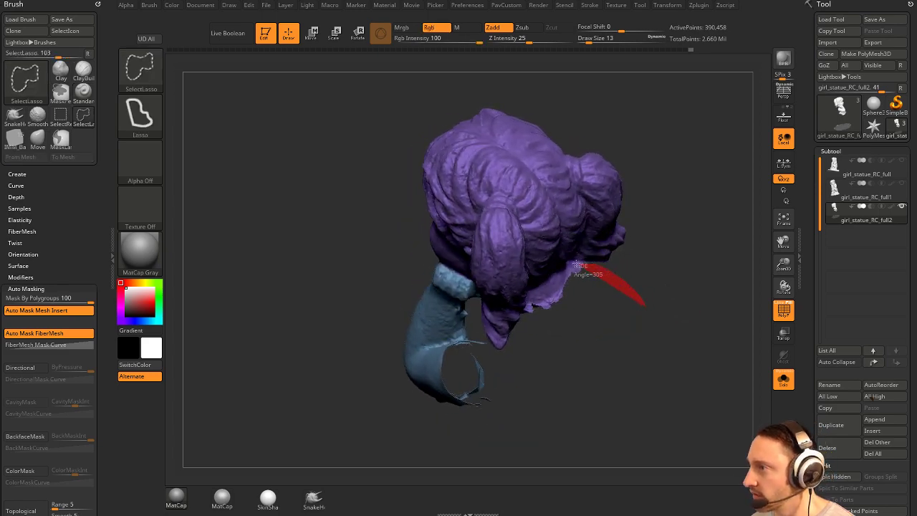
mouse_move(676, 322)
left_mouse_down()
mouse_move(690, 258)
mouse_move(713, 279)
mouse_move(692, 285)
mouse_move(718, 281)
left_mouse_up()
Hide both arms' polygroups so that only the head remains visible.
left_click(705, 284, "ctrl+shift")
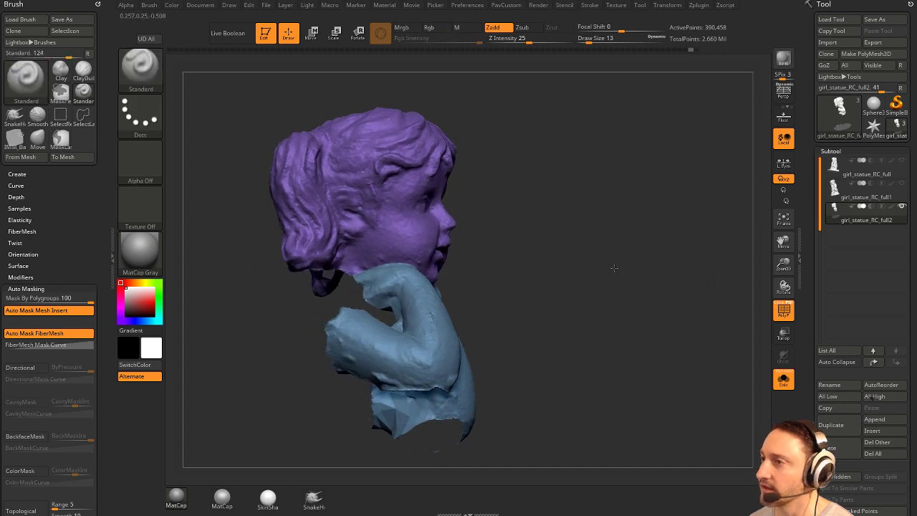
mouse_move(614, 269)
left_mouse_down()
mouse_move(669, 269)
mouse_move(635, 303)
mouse_move(622, 301)
left_mouse_up()
left_click(562, 327, "ctrl+shift")
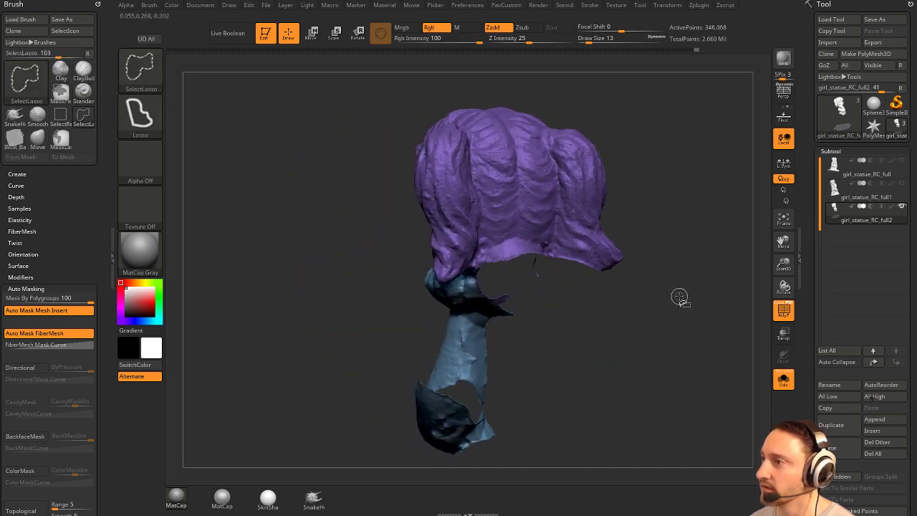
left_click(471, 346, "ctrl+shift")
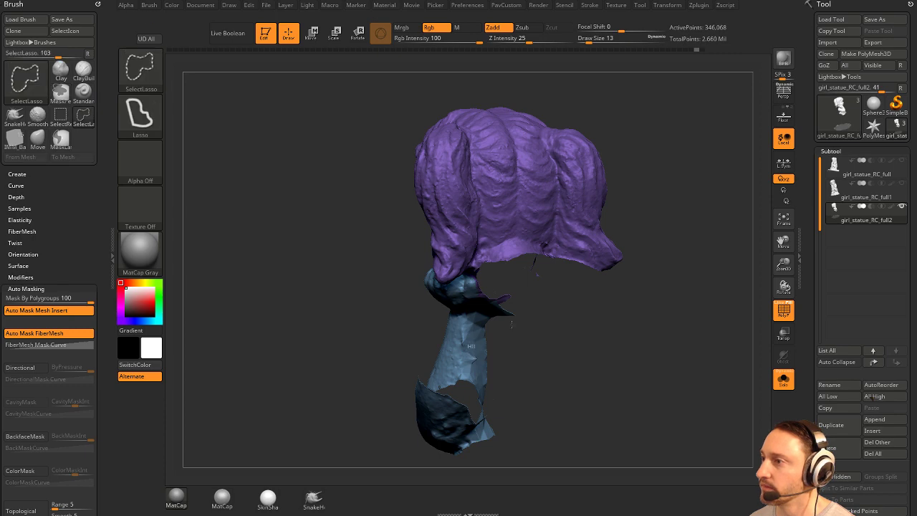
left_click(141, 71, "ctrl+shift")
left_click(428, 120, "ctrl+shift")
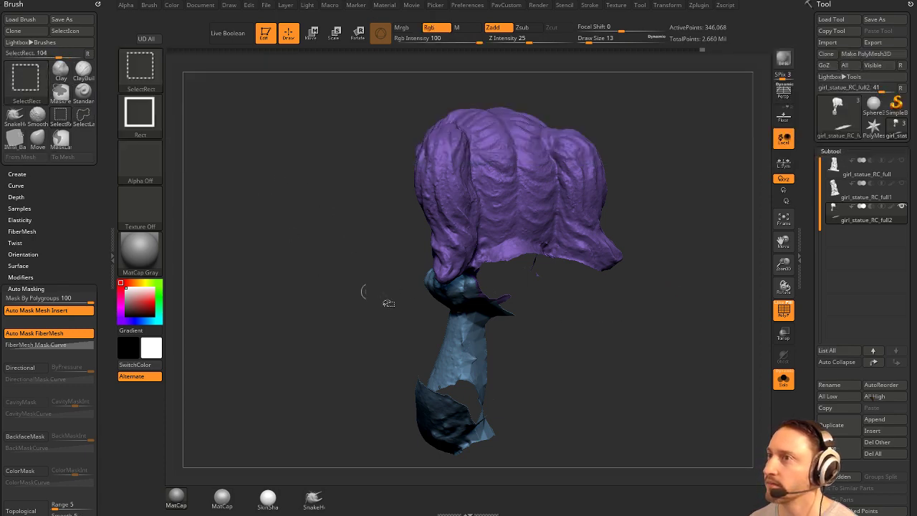
left_click(152, 81, "ctrl+shift")
left_click(152, 78, "ctrl+shift")
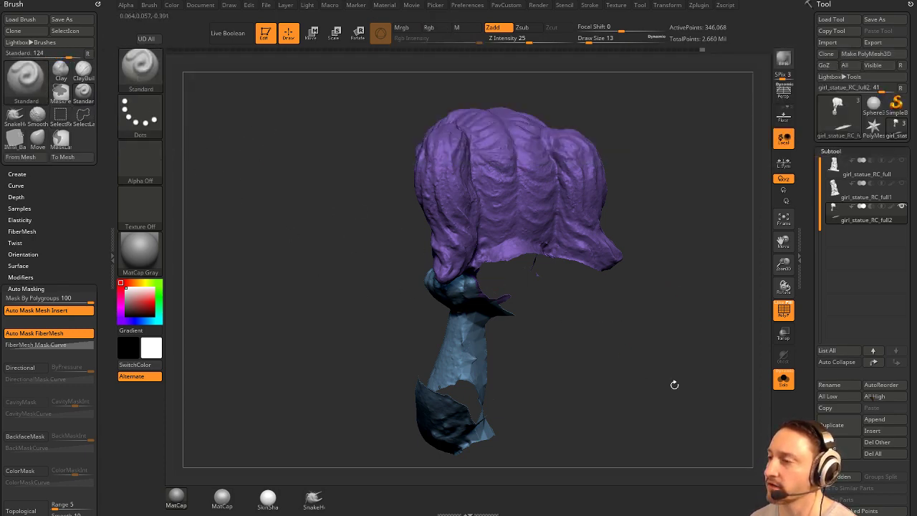
left_click_drag(674, 383, 696, 400, "alt")
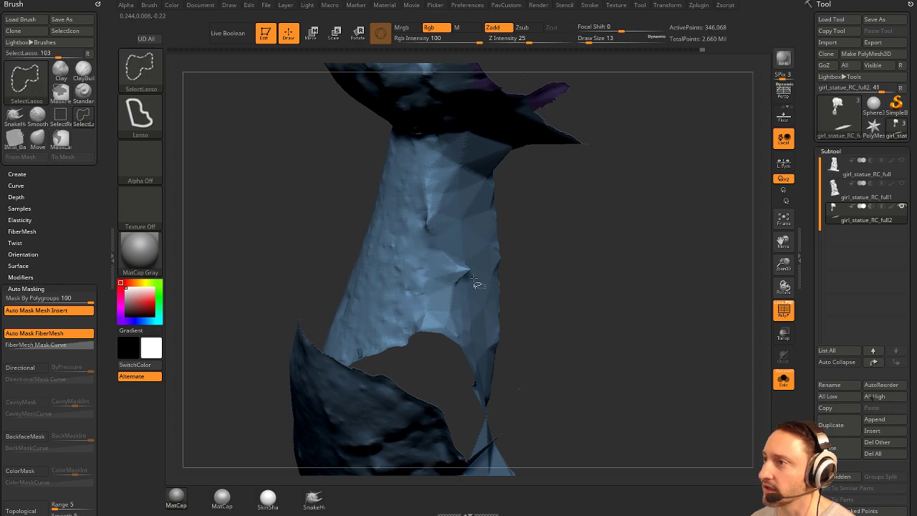
left_click(474, 278, "ctrl+shift")
key("ctrl+z")
key("ctrl+shift+z")
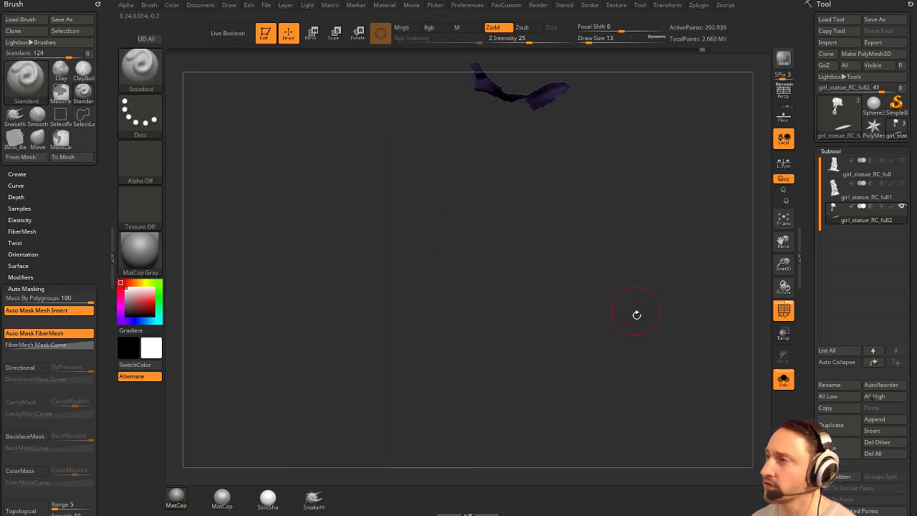
Turn on the wireframe and try to isolate the head's mesh at the neckline beneath the hair, then undo it.
left_click_drag(636, 315, 567, 445)
left_click(779, 304)
left_click_drag(691, 337, 667, 236)
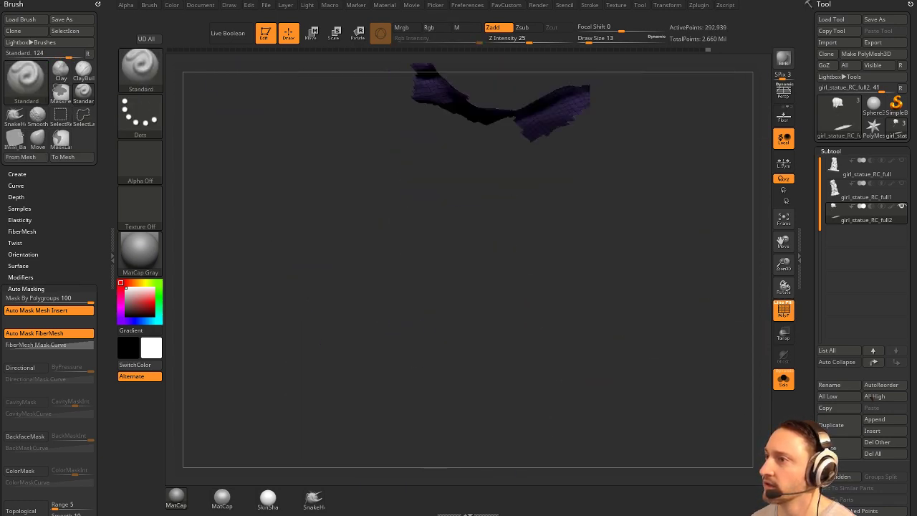
left_click_drag(587, 306, 602, 419)
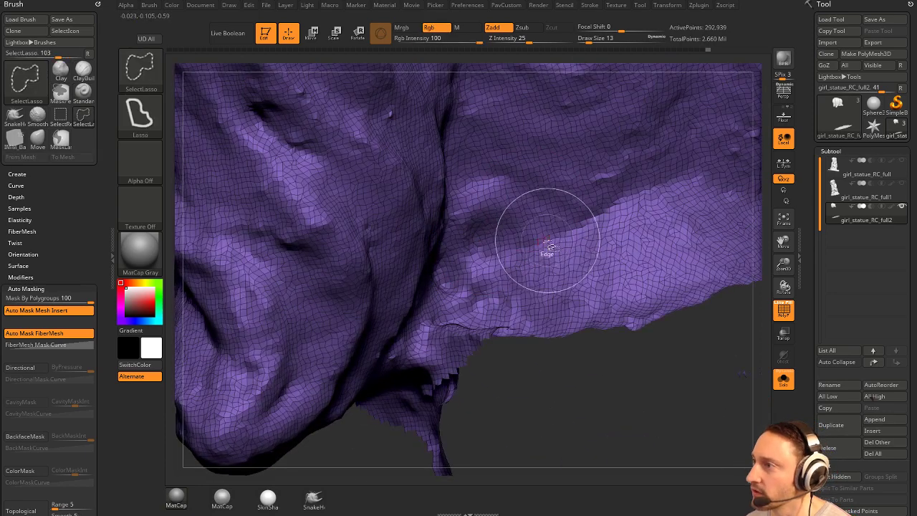
left_click(549, 240, "ctrl+shift")
key("ctrl+z")
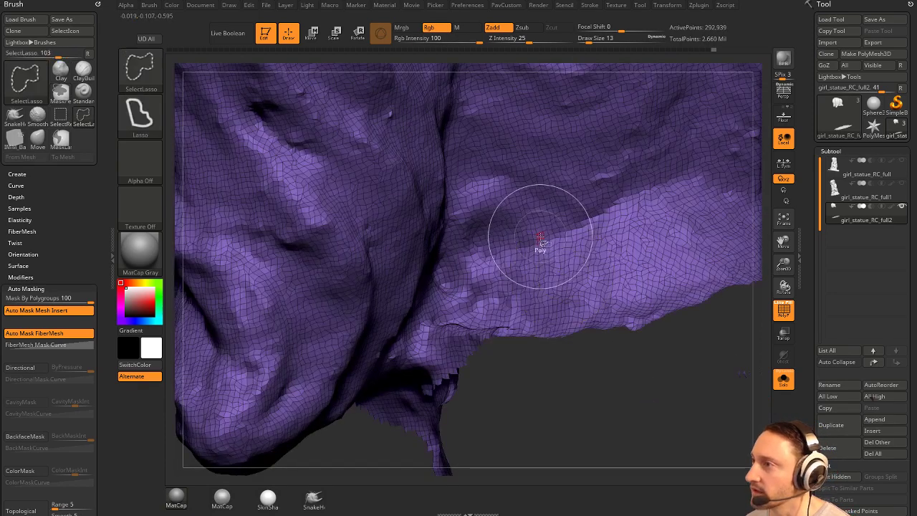
Frame the loose strips below the head and choose SelectRect for selecting visible parts.
left_click_drag(606, 397, 610, 313, "alt")
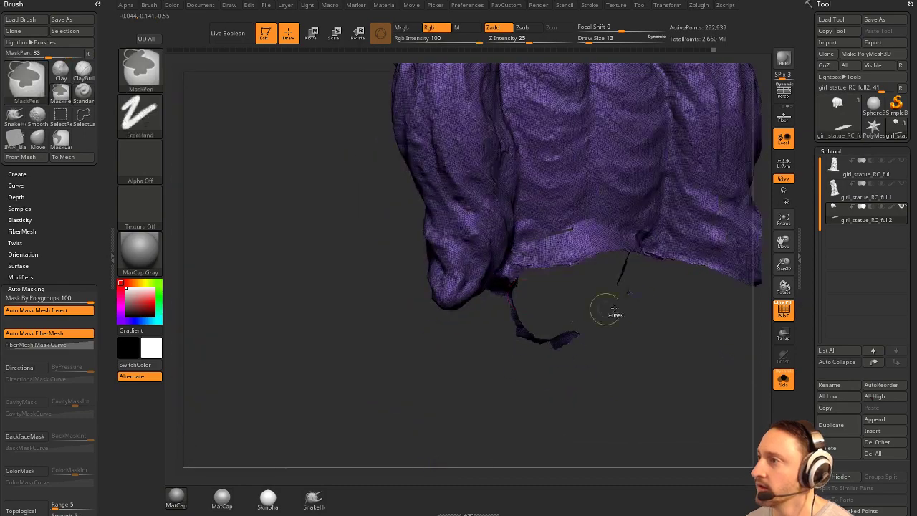
left_click_drag(443, 416, 310, 333, "alt")
left_click(136, 72, "ctrl+shift")
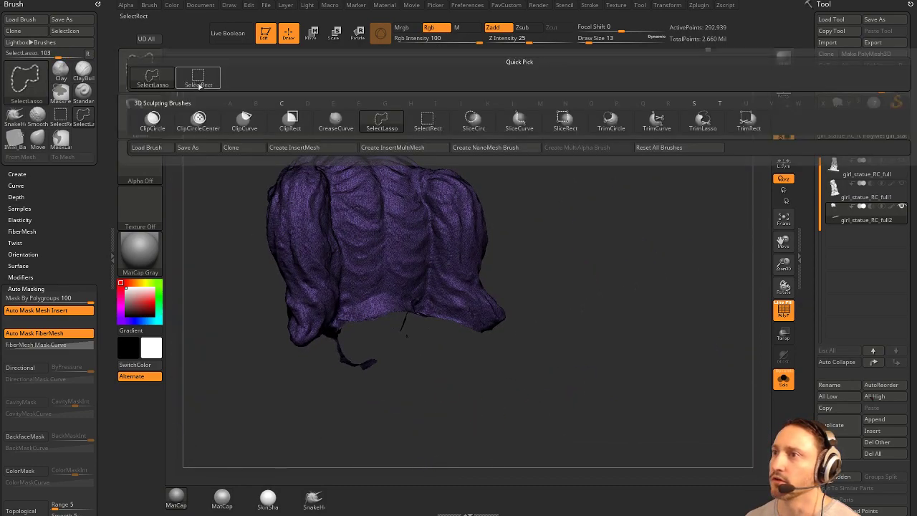
left_click(199, 85, "ctrl+shift")
Examine the head's open neckline from several sides, then switch to RealityCapture to review the full statue scan.
mouse_move(596, 257)
left_mouse_down("alt")
mouse_move(626, 266)
mouse_move(645, 254)
mouse_move(665, 270)
left_mouse_up("alt")
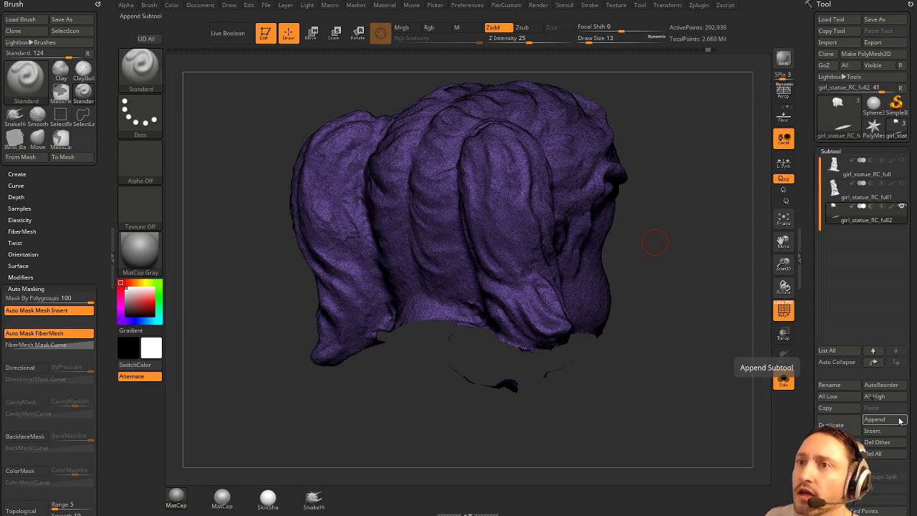
left_click_drag(658, 243, 690, 251)
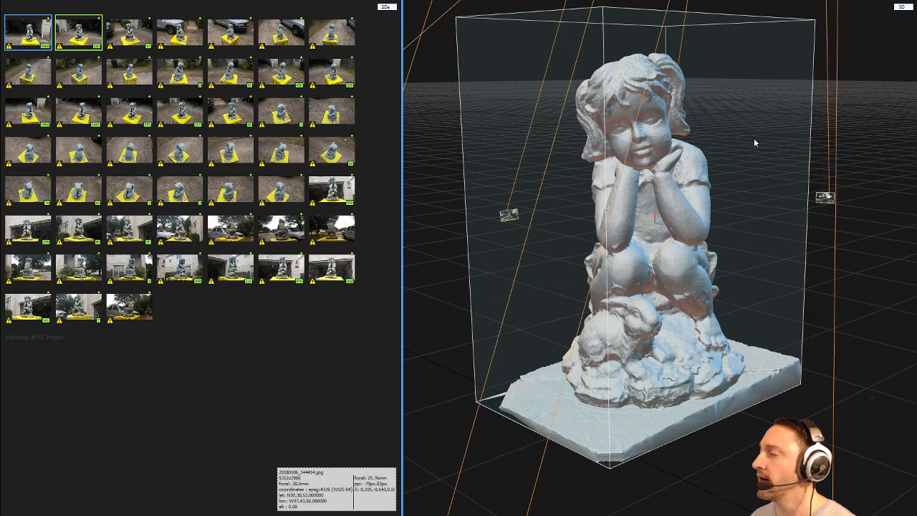
right_click_drag(751, 155, 817, 161)
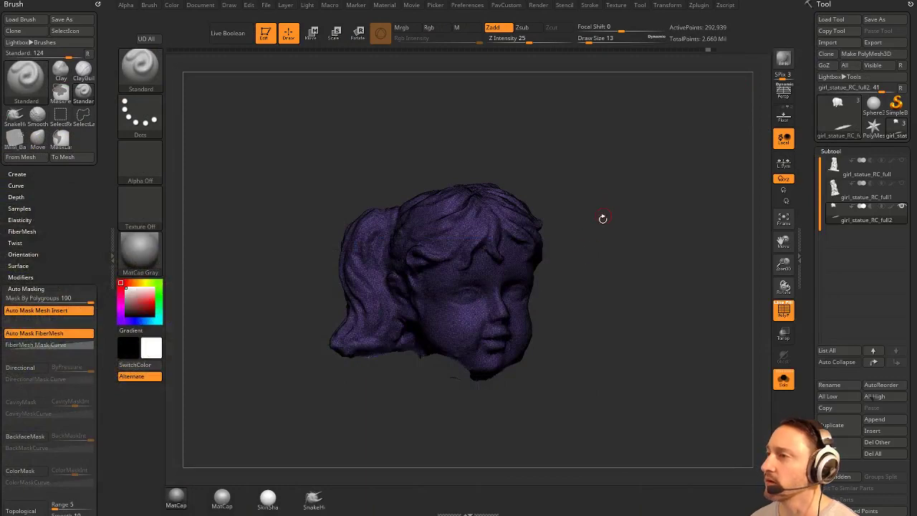
Turn off the wireframe, choose SelectLasso and hide the stray strip at the head's open neckline.
mouse_move(603, 219)
left_mouse_down()
mouse_move(634, 224)
mouse_move(684, 286)
mouse_move(661, 293)
mouse_move(606, 238)
mouse_move(660, 215)
mouse_move(668, 194)
mouse_move(657, 186)
mouse_move(682, 270)
mouse_move(714, 280)
mouse_move(696, 279)
left_mouse_up()
left_click(784, 312)
key("ctrl+shift")
left_click(153, 75)
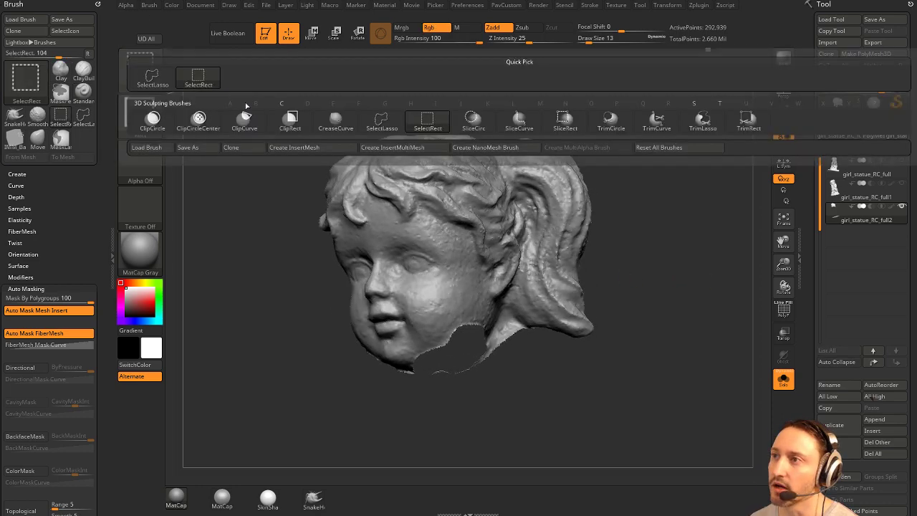
left_click(167, 83)
mouse_move(527, 351)
left_mouse_down()
mouse_move(548, 354)
mouse_move(566, 383)
left_mouse_up()
key("ctrl+shift")
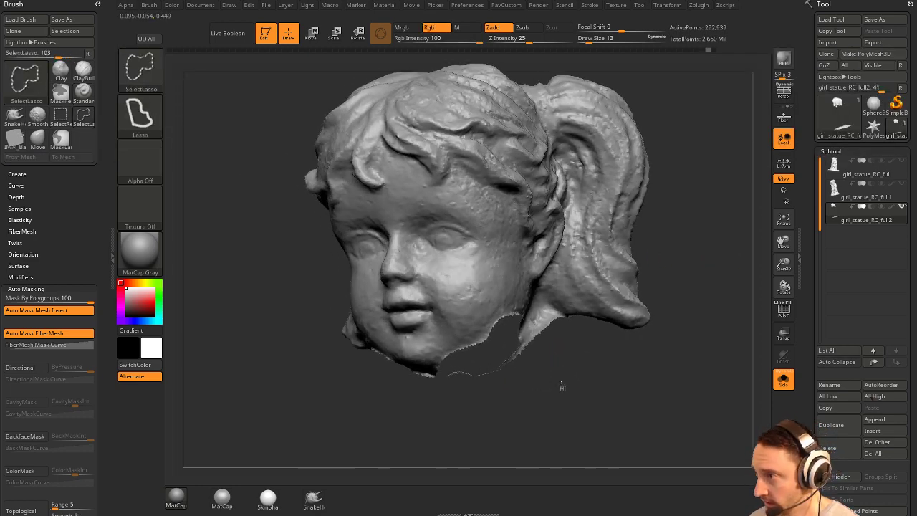
left_click_drag(466, 352, 445, 430, "ctrl+alt+shift")
Hide the remaining loose pieces around the neckline and below the head with lasso selections, leaving only the head visible.
mouse_move(712, 345)
left_mouse_down("alt")
mouse_move(696, 317)
mouse_move(746, 266)
left_mouse_up("alt")
mouse_move(733, 331)
left_mouse_down()
mouse_move(633, 313)
mouse_move(696, 348)
mouse_move(701, 373)
mouse_move(703, 351)
mouse_move(719, 357)
left_mouse_up()
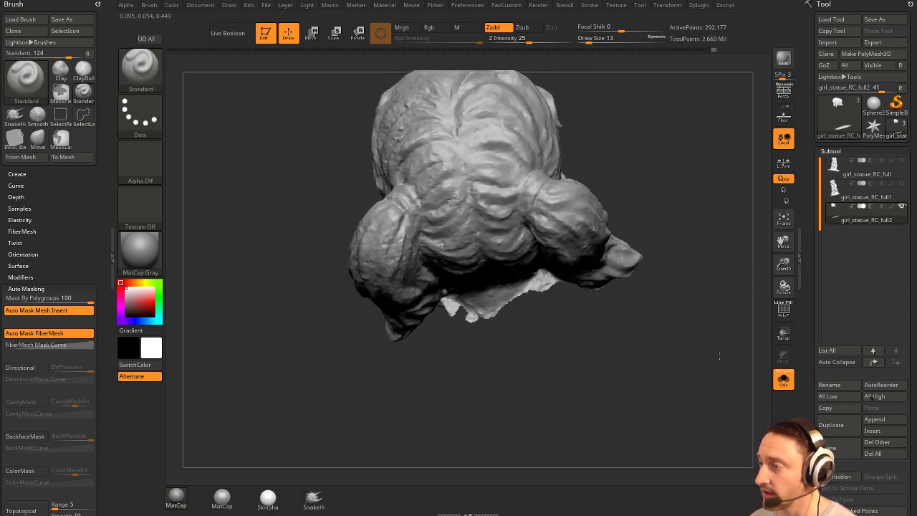
mouse_move(382, 351)
left_mouse_down()
mouse_move(485, 352)
mouse_move(481, 367)
mouse_move(498, 348)
left_mouse_up()
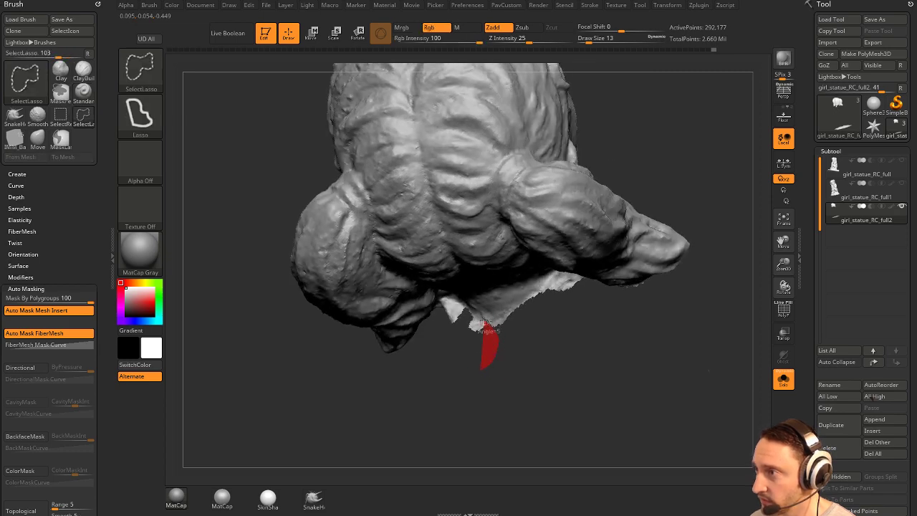
left_click_drag(596, 392, 630, 225)
left_click_drag(630, 225, 672, 342)
left_click_drag(672, 342, 656, 183, "alt")
mouse_move(688, 276)
left_mouse_down()
mouse_move(659, 278)
mouse_move(660, 269)
mouse_move(641, 391)
mouse_move(645, 383)
left_mouse_up()
left_click_drag(685, 265, 695, 319, "alt")
left_click_drag(717, 239, 722, 279)
left_click_drag(716, 241, 700, 290, "ctrl+shift")
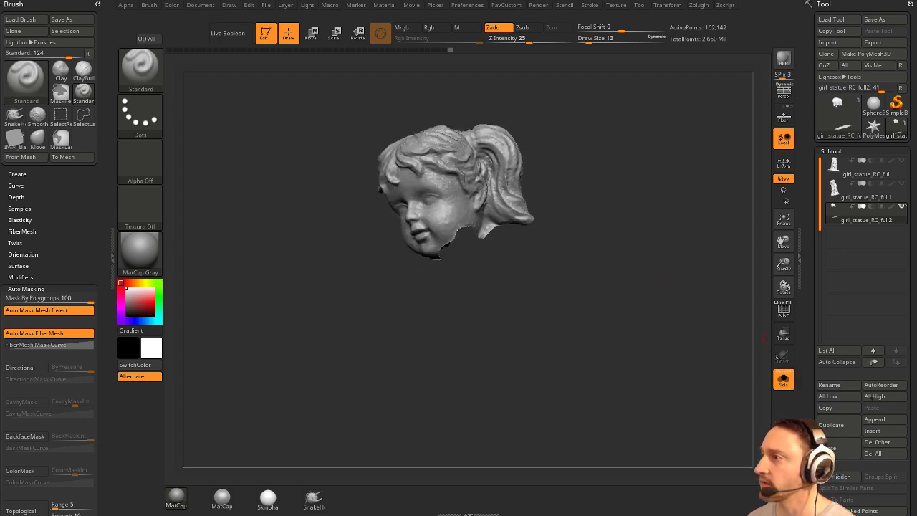
Show the whole girl_statue_RC_full2 mesh again, with wireframe and Solo turned off.
left_click(777, 381)
left_click_drag(665, 257, 687, 258)
mouse_move(880, 199)
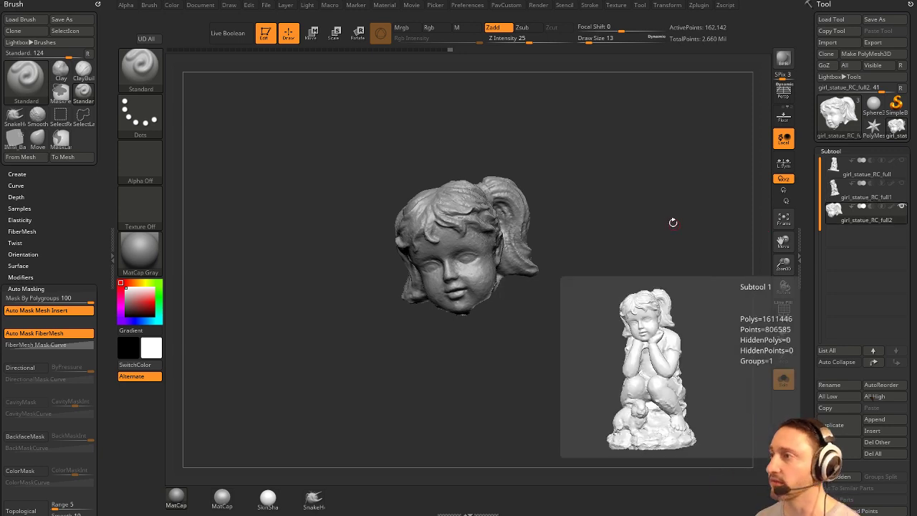
left_click_drag(657, 231, 690, 308)
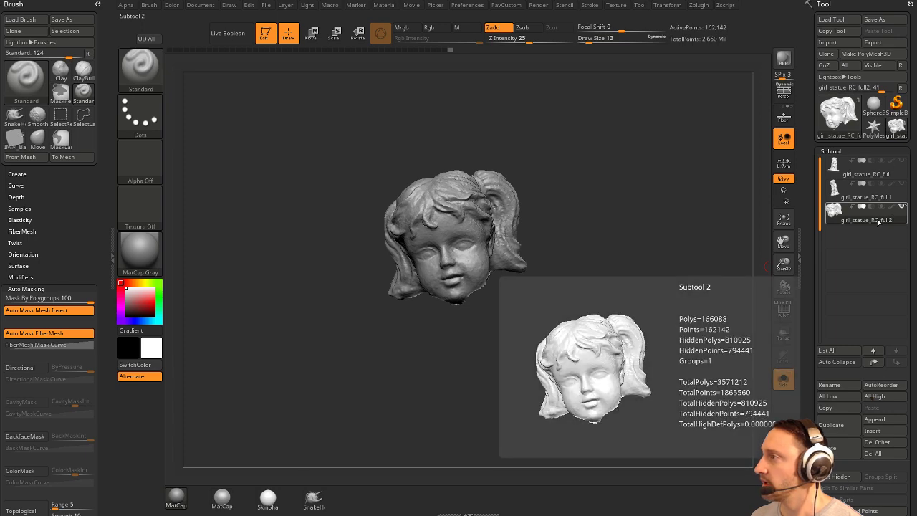
left_click(699, 315, "ctrl+shift")
mouse_move(696, 312)
left_mouse_down()
mouse_move(649, 302)
mouse_move(703, 296)
left_mouse_up()
mouse_move(668, 244)
left_mouse_down("ctrl+shift")
mouse_move(731, 328)
mouse_move(695, 311)
mouse_move(661, 258)
mouse_move(664, 233)
mouse_move(724, 244)
mouse_move(663, 262)
left_mouse_up("ctrl+shift")
key("shift+f")
left_click(694, 312, "ctrl+shift")
left_click(784, 311)
left_click(783, 380)
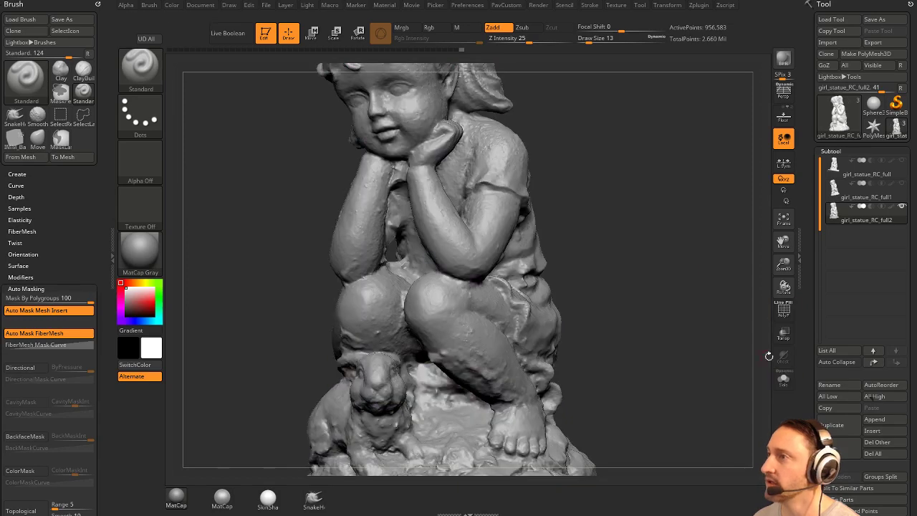
Switch to the girl_statue_RC_full1 subtool and show it alone with its wireframe.
left_click_drag(712, 244, 706, 272, "alt")
key("space")
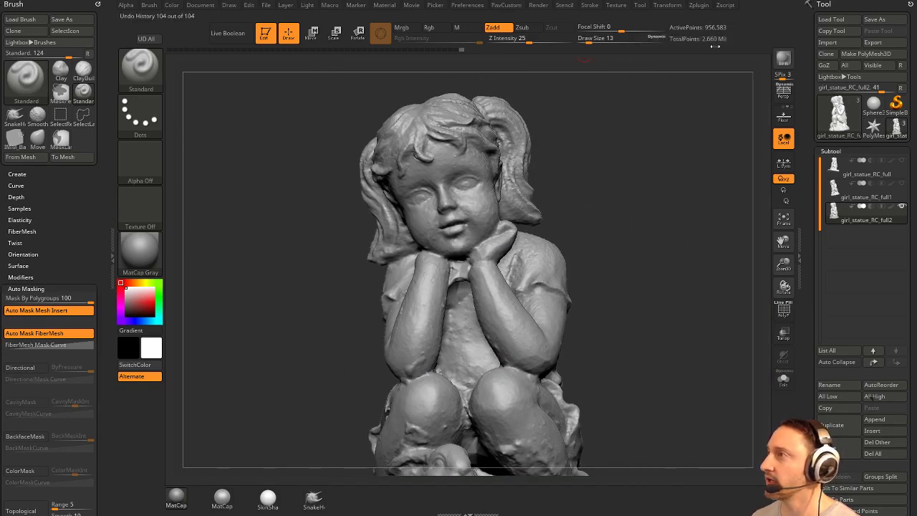
left_click_drag(674, 90, 755, 177)
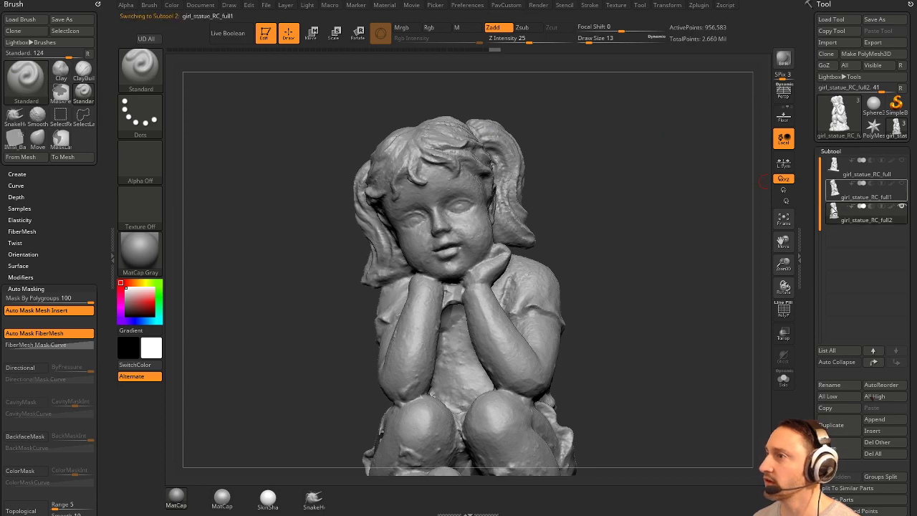
left_click(836, 195)
left_click_drag(698, 279, 701, 248, "alt")
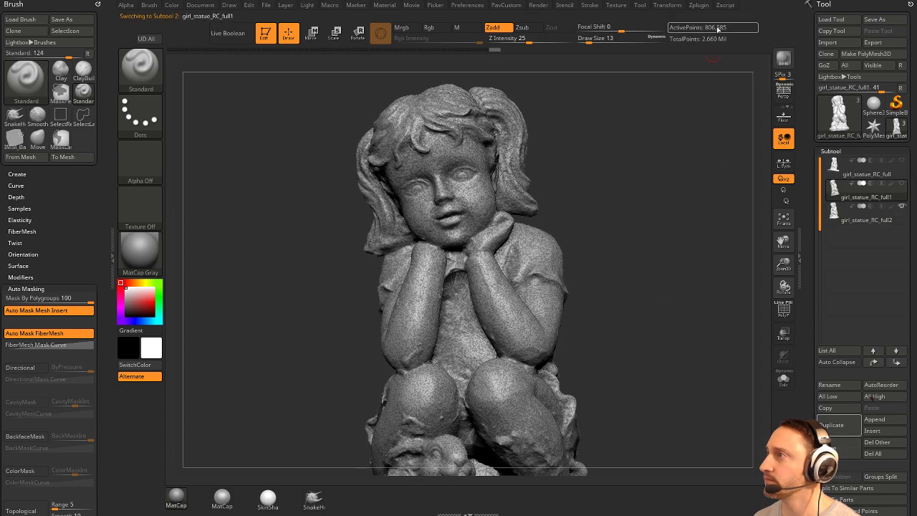
left_click(784, 381)
left_click(784, 311)
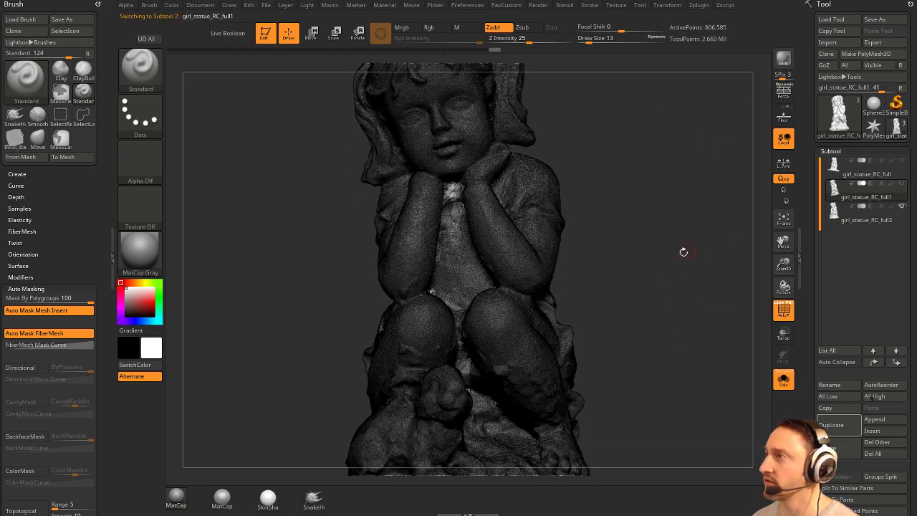
Examine the wireframe of girl_statue_RC_full1 around the back, neck, arms, knees and underside.
left_click_drag(684, 252, 561, 233, "alt")
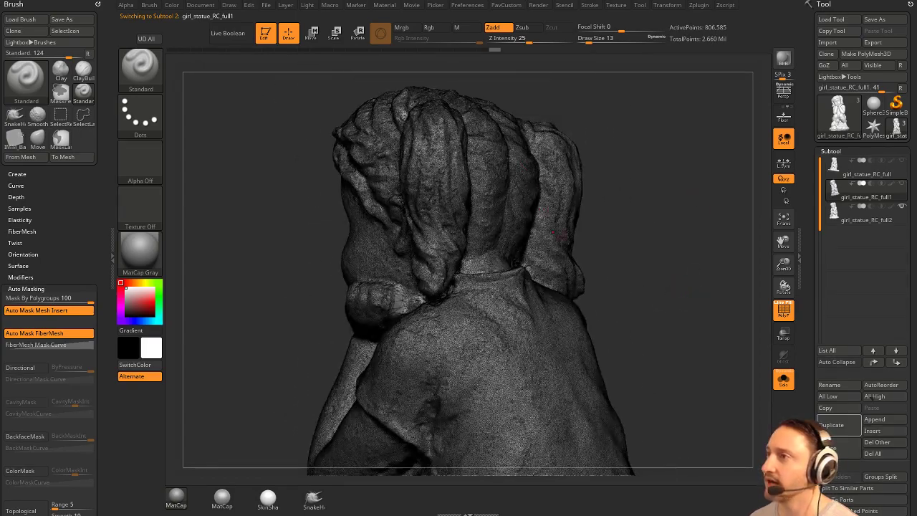
left_click_drag(663, 329, 662, 204)
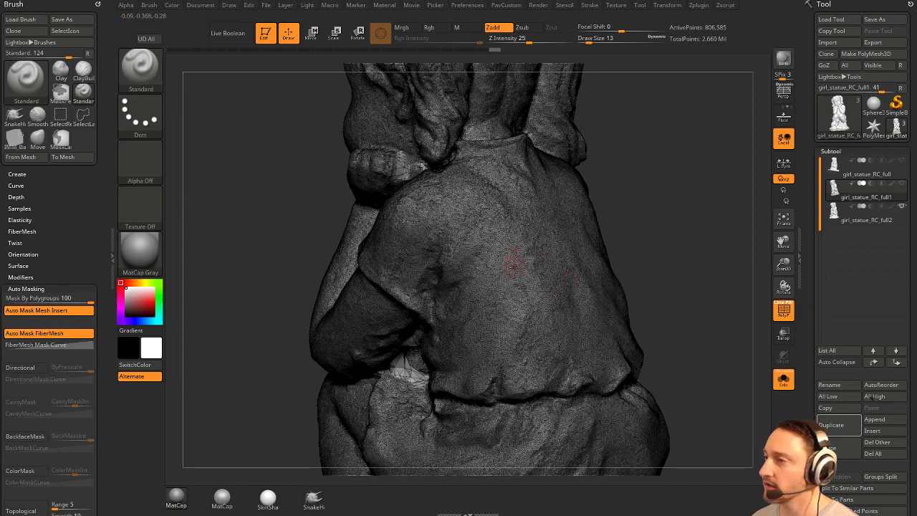
left_click_drag(661, 320, 684, 269)
left_click_drag(655, 206, 569, 224)
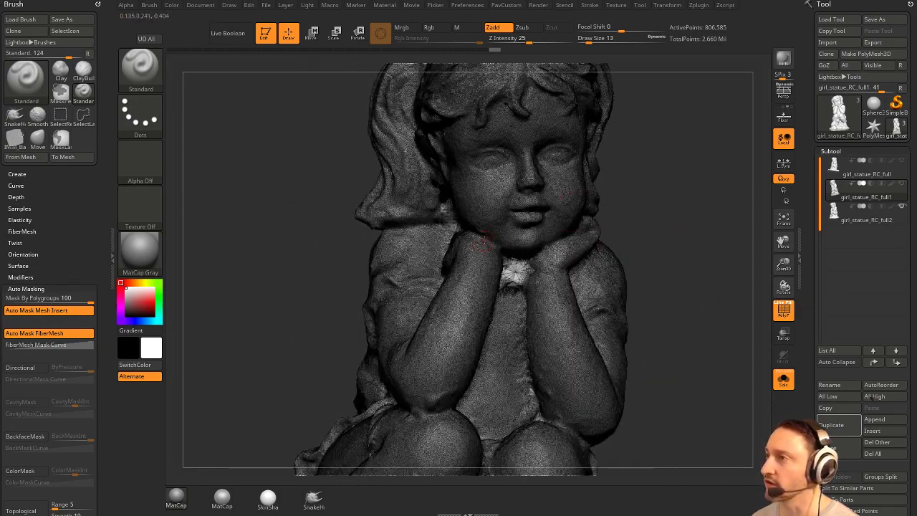
left_click_drag(693, 234, 710, 214)
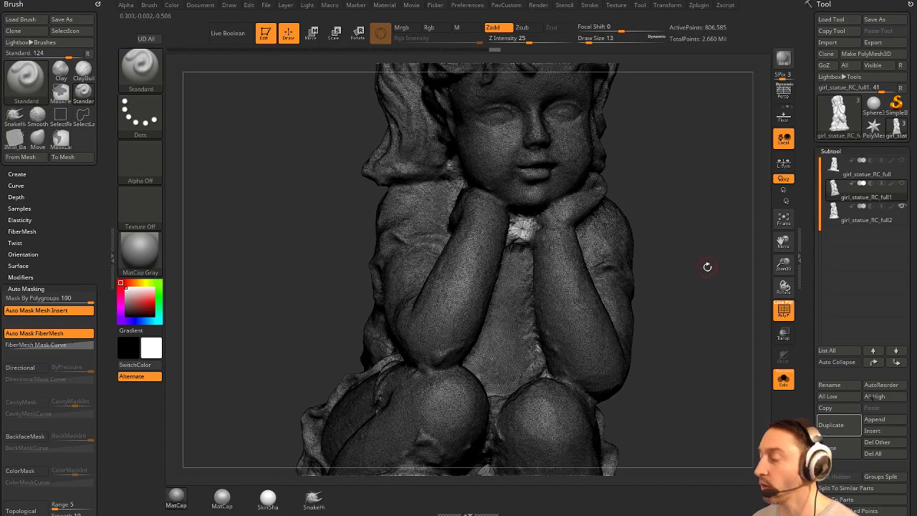
left_click_drag(707, 266, 699, 188)
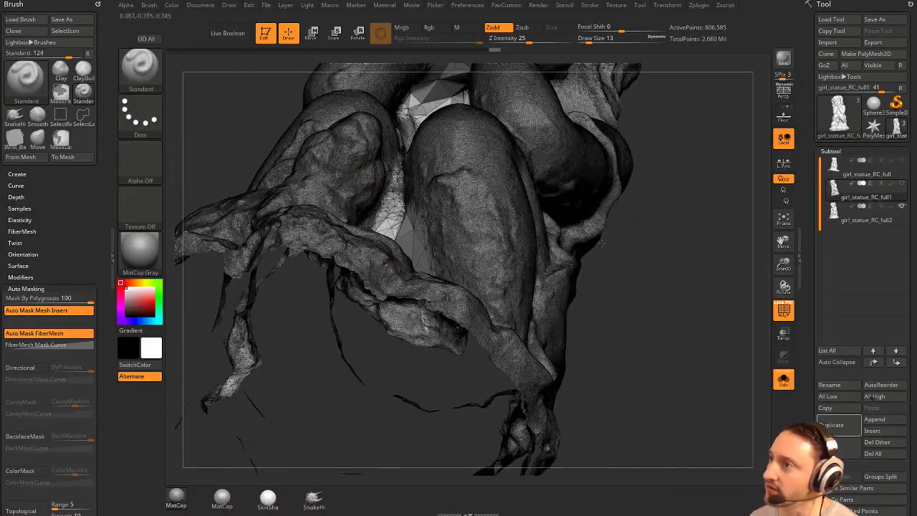
left_click_drag(602, 243, 549, 300)
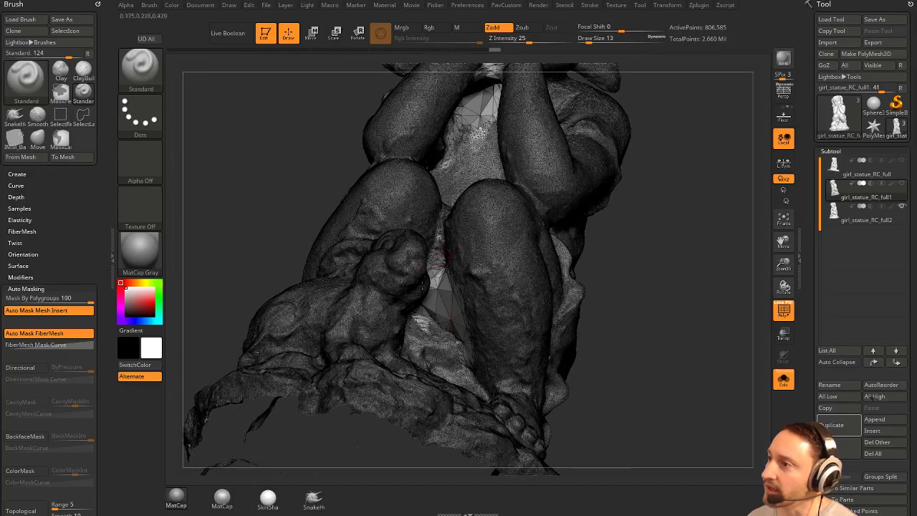
left_click_drag(635, 285, 665, 266)
left_click_drag(651, 207, 742, 216)
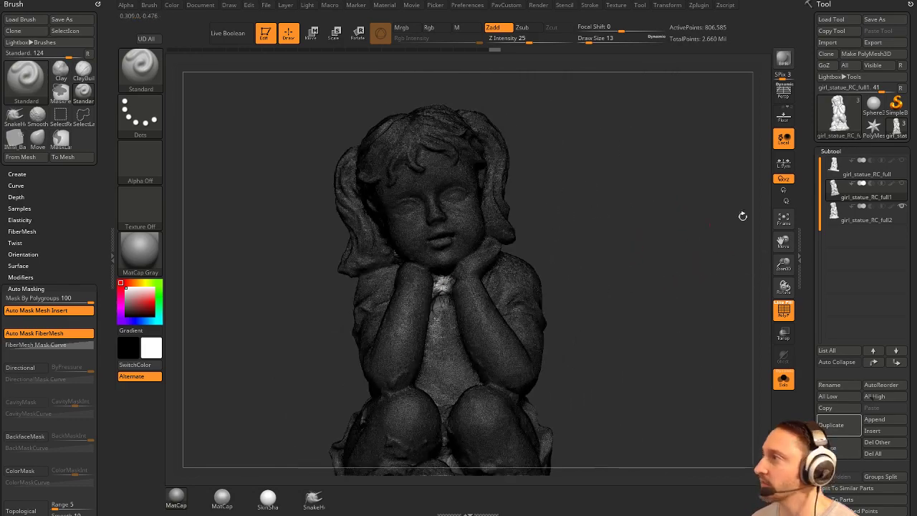
Make girl_statue_RC_full2 the active subtool and turn off the wireframe and Solo display.
left_click(863, 224)
left_click_drag(761, 344, 758, 319)
left_click(784, 312)
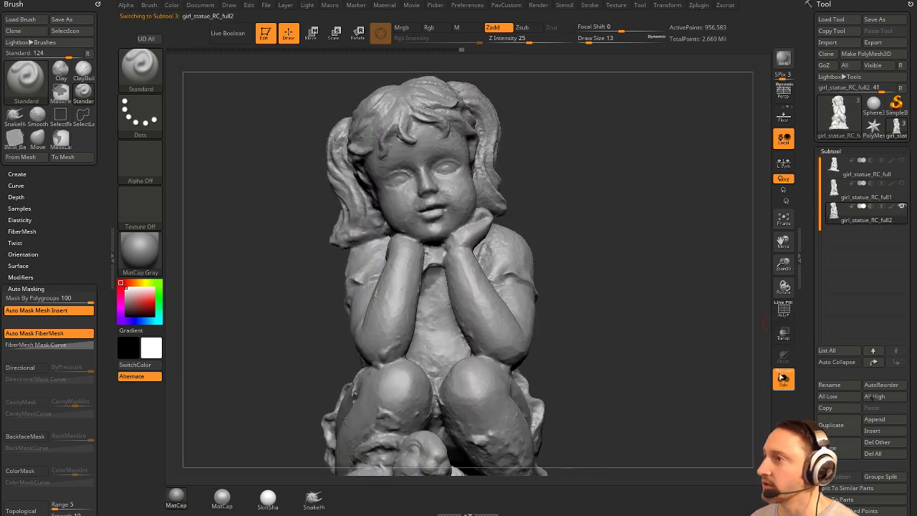
left_click(782, 378)
left_click_drag(703, 314, 741, 339)
left_click(791, 320)
left_click(791, 319)
left_click_drag(616, 304, 661, 295)
Choose SelectRect, isolate the head's polygroup and split the hidden parts into a separate subtool.
left_click(153, 86, "ctrl+shift")
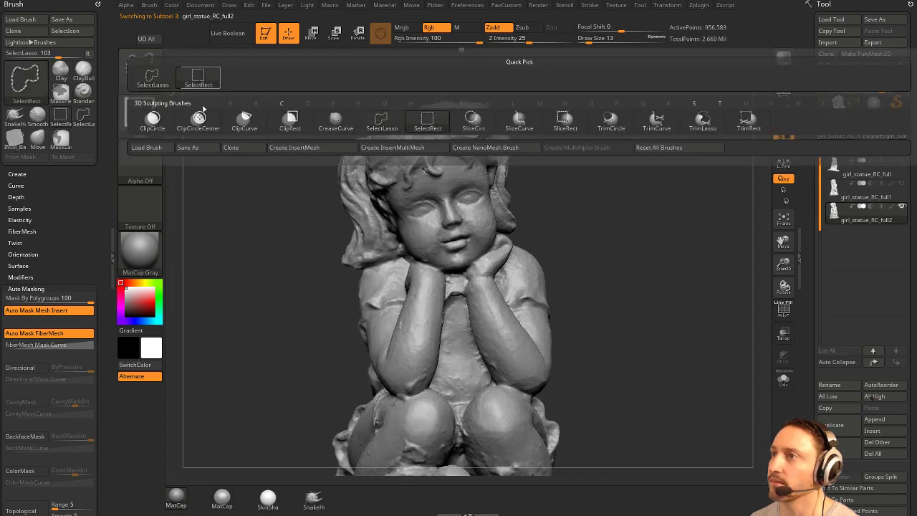
left_click(200, 80, "ctrl+shift")
left_click(479, 215, "ctrl+shift")
key("grave")
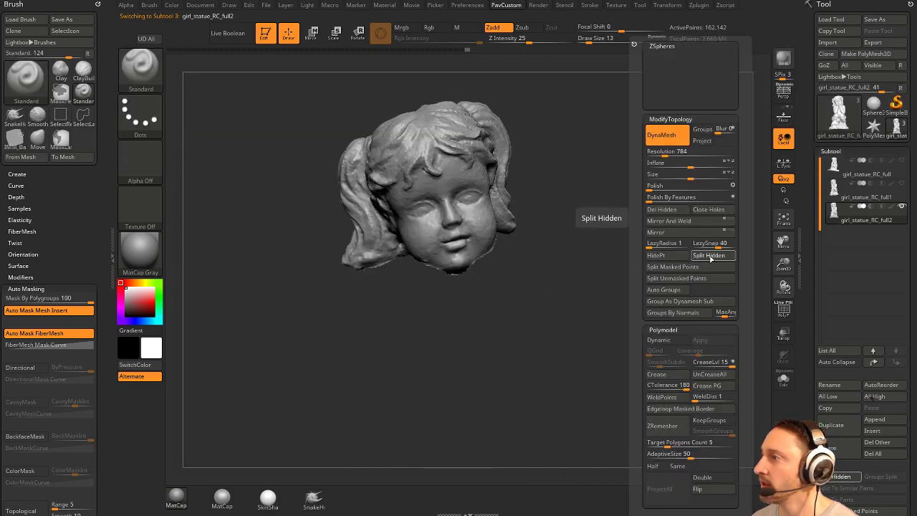
left_click(709, 256)
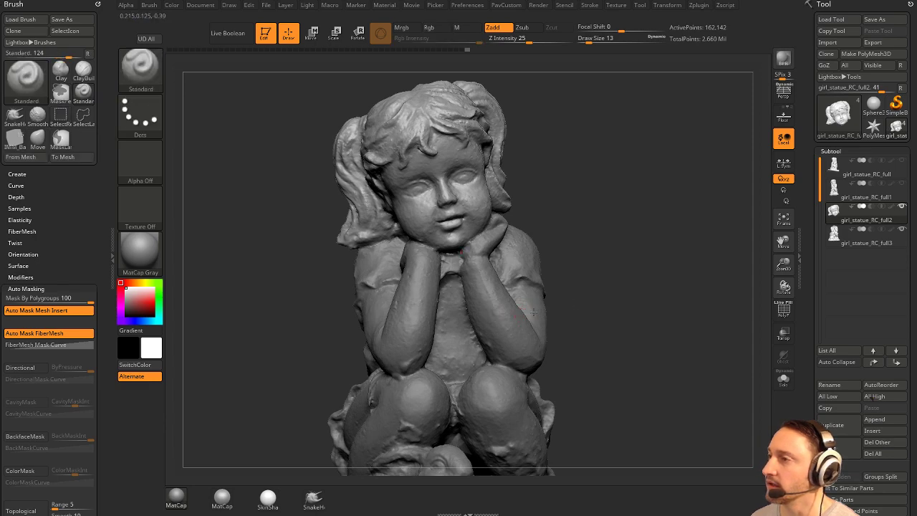
On the body subtool, isolate the statue's left arm polygroup and split off the hidden parts.
left_click(532, 311, "alt")
left_click(514, 329, "ctrl+shift")
key("grave")
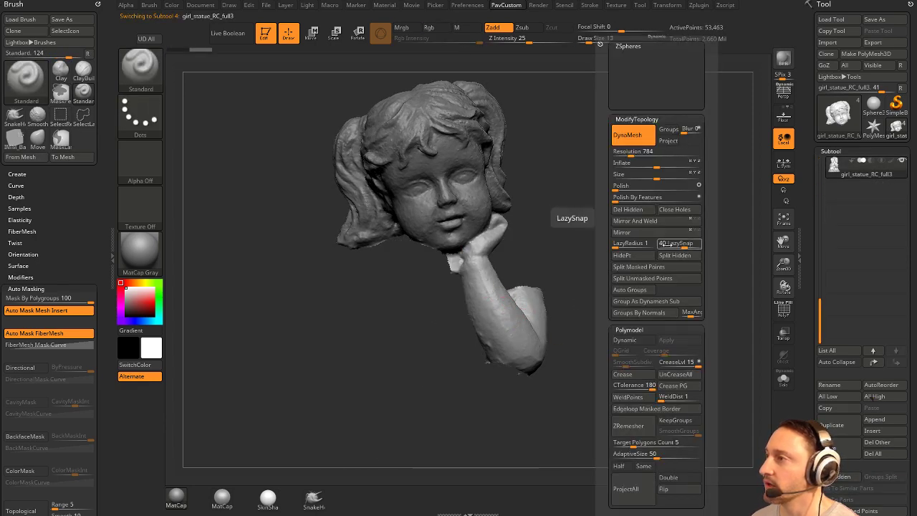
left_click(676, 255)
On the remaining body subtool, isolate the statue's right arm polygroup and split off the hidden parts.
left_click(413, 317, "alt")
left_click(412, 323, "ctrl+shift")
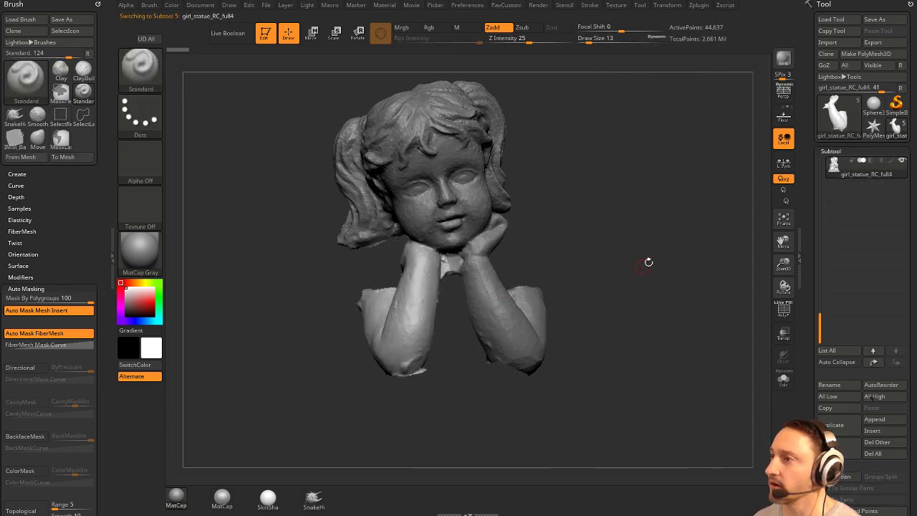
key("grave")
key("grave")
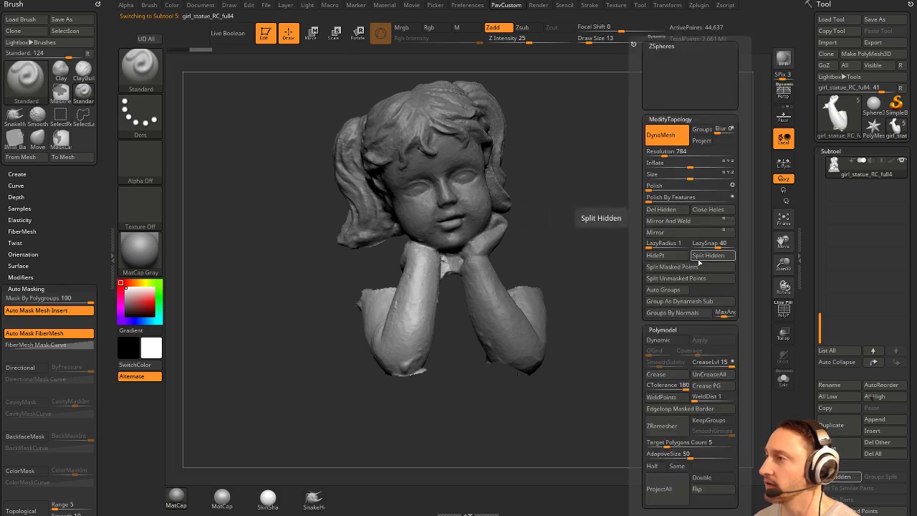
left_click(698, 260)
Check the separated arm and body subtools by activating them in turn and viewing the statue from several sides.
left_click_drag(641, 282, 611, 294)
left_click(556, 317, "alt")
left_click_drag(700, 273, 683, 240)
left_click_drag(683, 240, 605, 220)
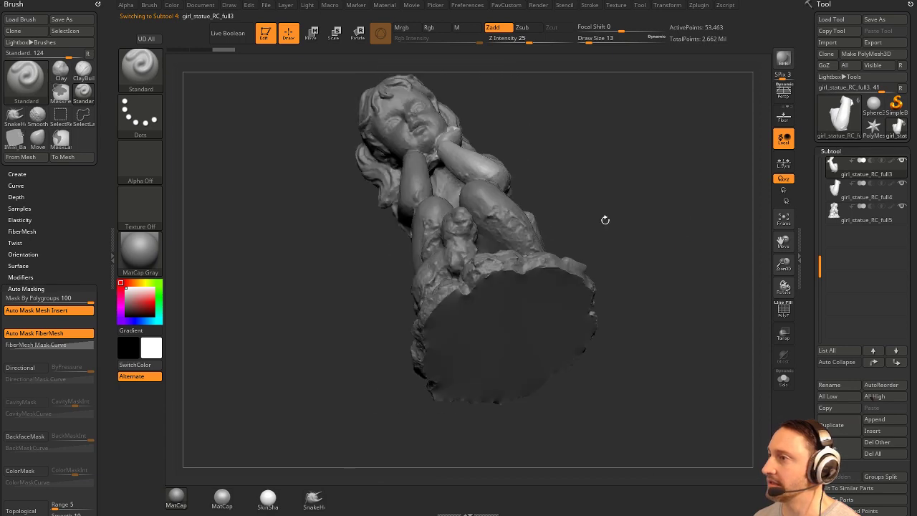
left_click(539, 301, "alt")
left_click_drag(655, 252, 673, 330)
left_click_drag(666, 266, 656, 287)
left_click(473, 254, "alt")
left_click_drag(581, 233, 599, 260)
Make the head the active subtool and show it alone with its wireframe to view the open underside.
left_click(551, 236, "alt")
left_click_drag(678, 287, 753, 229, "alt")
left_click_drag(694, 235, 648, 228)
left_click(783, 309)
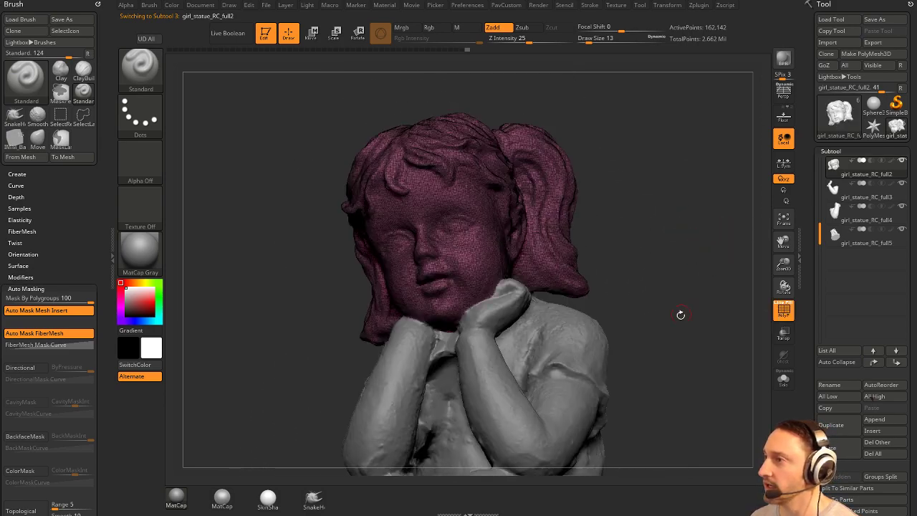
left_click(779, 380)
left_click_drag(700, 327, 688, 318)
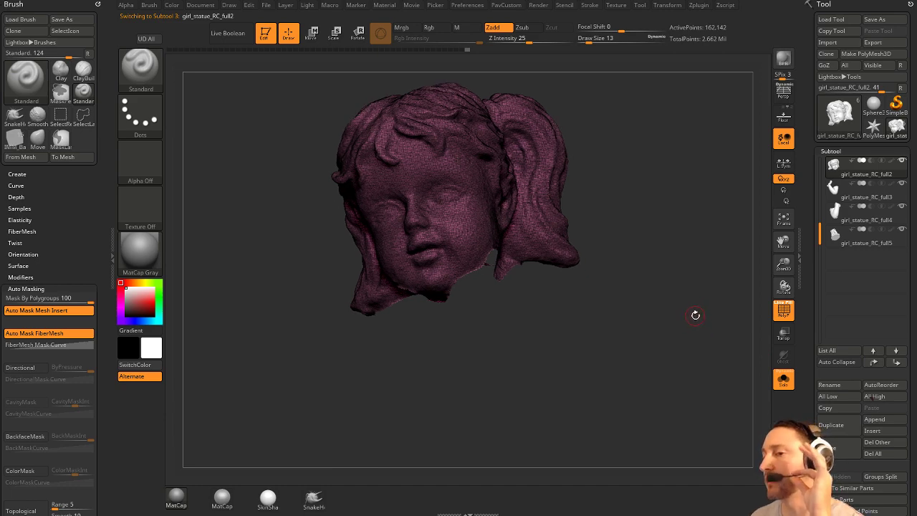
left_click_drag(660, 279, 679, 253)
Close the holes in the head mesh with Close Holes.
key("space")
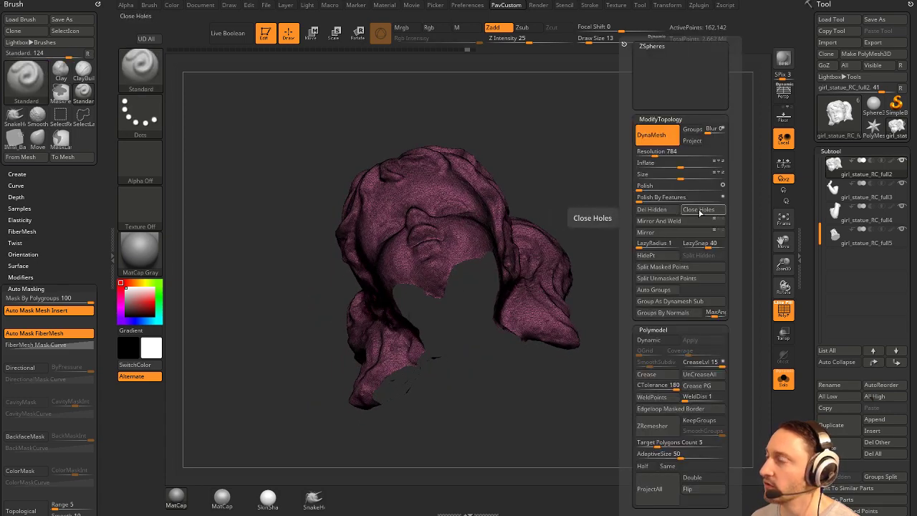
left_click(667, 212)
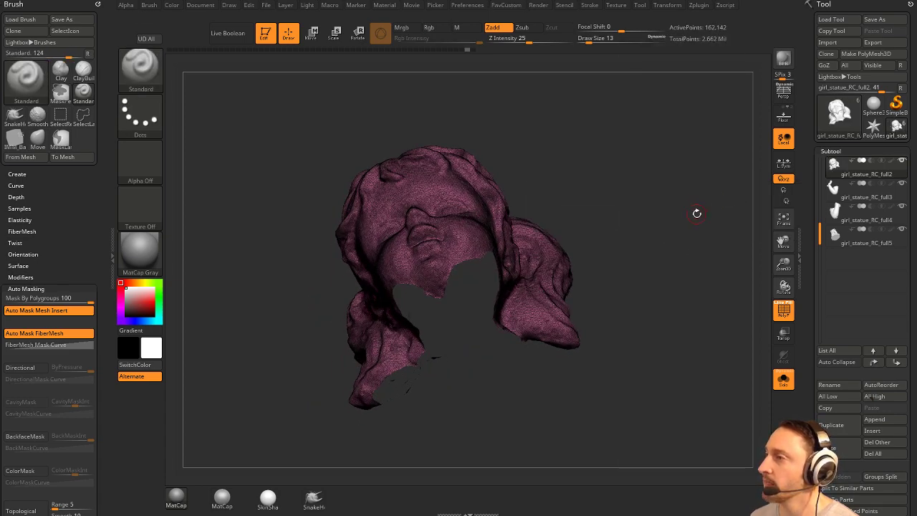
key("shift+space")
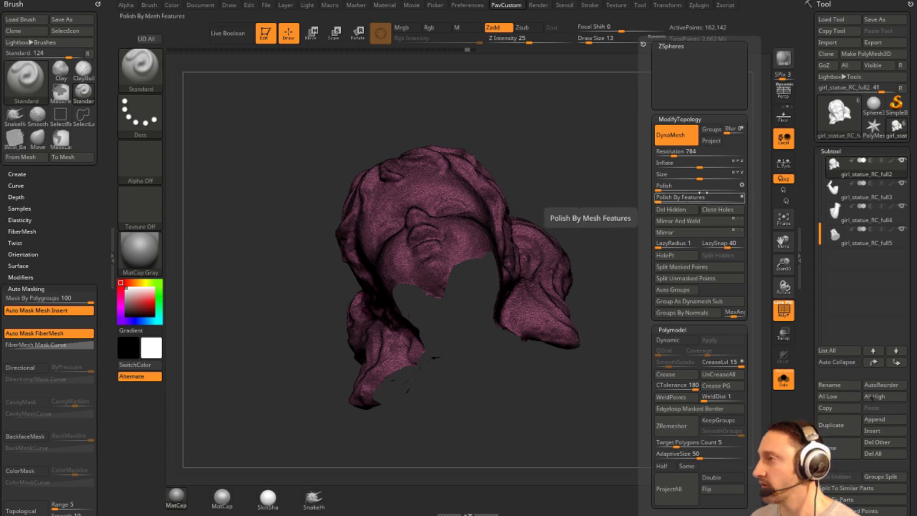
left_click(717, 210)
Mask the head except for the new polygroup that caps the neck opening, and return to Draw mode.
left_click_drag(655, 280, 489, 282)
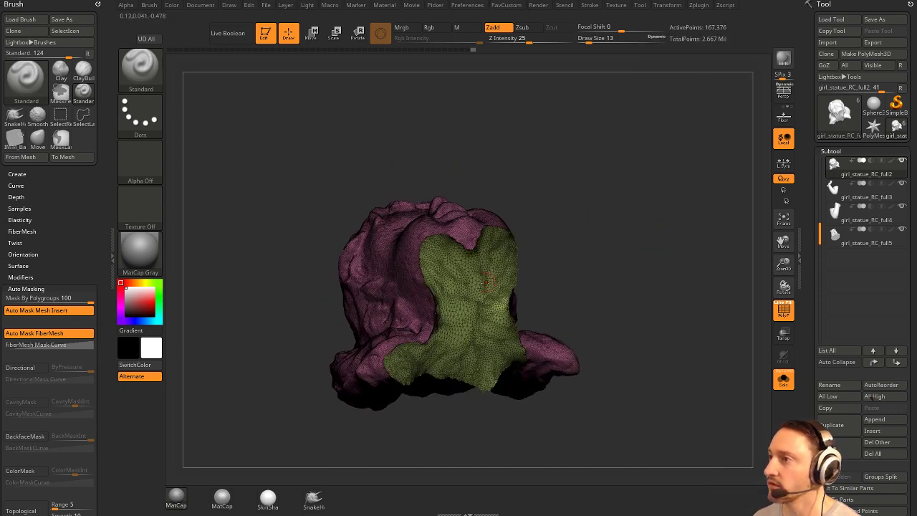
key("w")
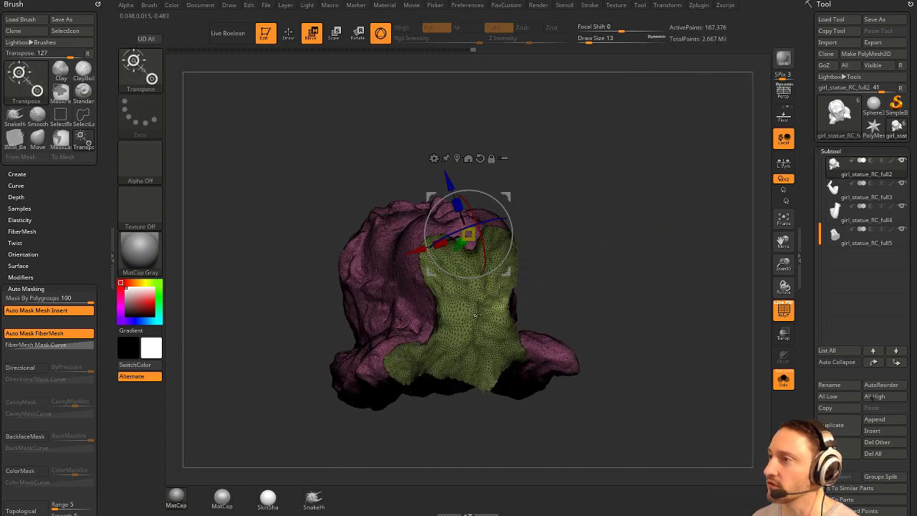
left_click(491, 294, "ctrl")
mouse_move(595, 276)
left_mouse_down("alt")
mouse_move(649, 236)
mouse_move(662, 278)
left_mouse_up("alt")
key("q")
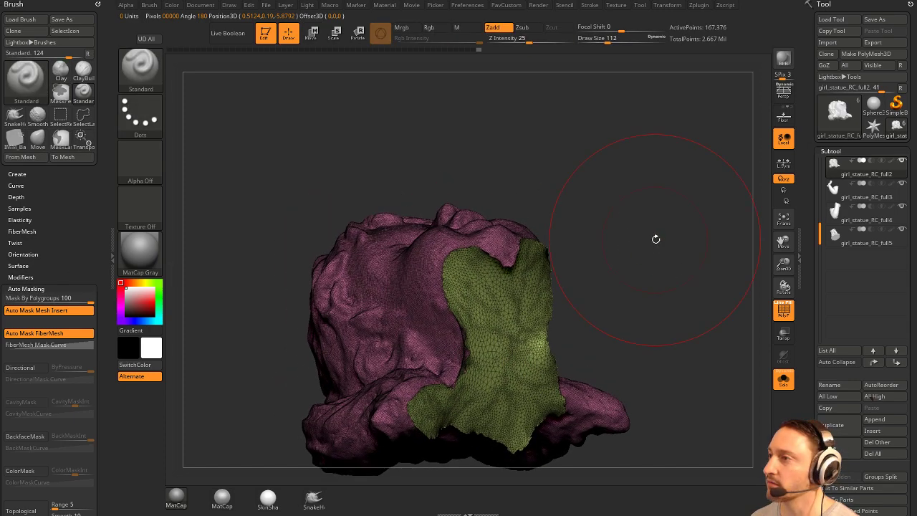
Push the neck cap inward into the head with the Move brush, reducing the draw size from 87 to 65.
mouse_move(489, 268)
right_mouse_down()
mouse_move(556, 272)
mouse_move(532, 285)
right_mouse_up()
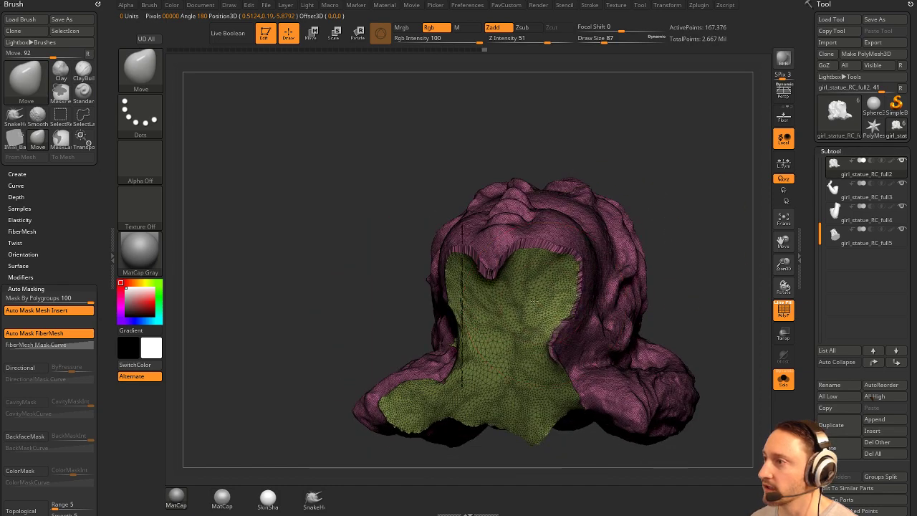
right_click_drag(630, 243, 659, 278)
mouse_move(539, 358)
right_mouse_down()
mouse_move(530, 283)
mouse_move(523, 283)
right_mouse_up()
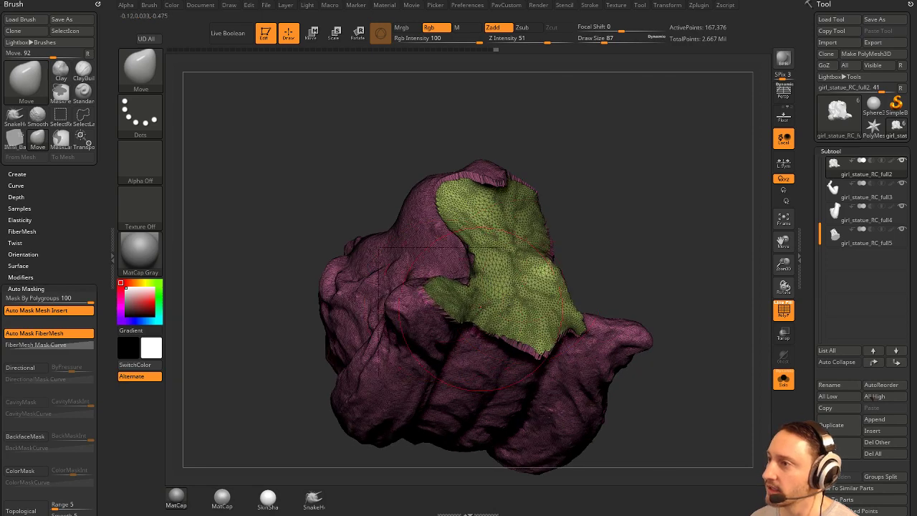
right_click_drag(606, 238, 492, 305)
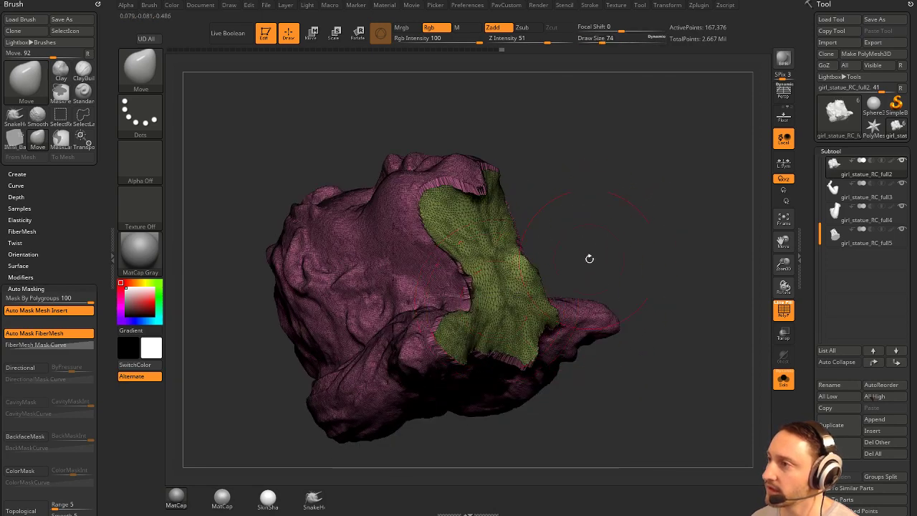
right_click_drag(590, 258, 468, 247)
mouse_move(619, 194)
right_mouse_down()
mouse_move(639, 219)
mouse_move(649, 215)
right_mouse_up()
left_click_drag(465, 216, 456, 215)
right_click_drag(616, 262, 584, 200)
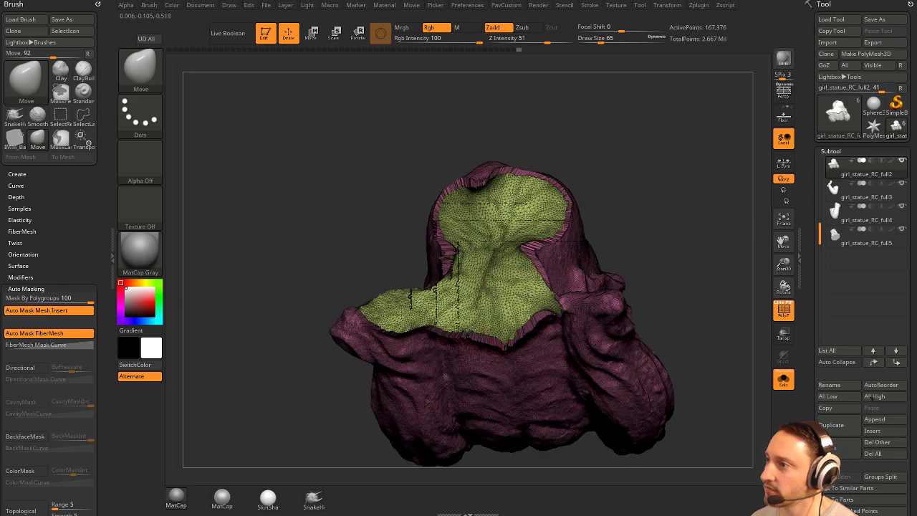
right_click_drag(637, 239, 634, 220)
left_click_drag(406, 311, 403, 300)
right_click_drag(577, 273, 606, 256)
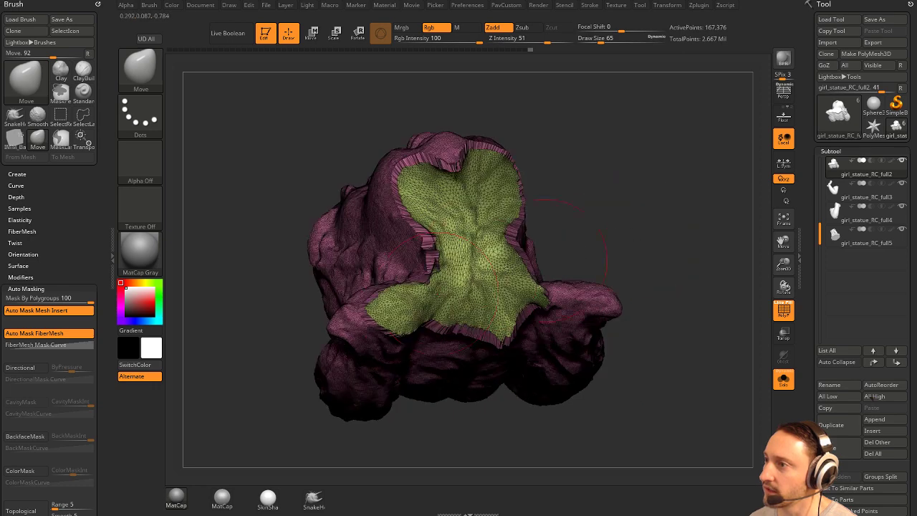
Push the remaining edge areas of the neck cap inward with the Move brush at draw size 54.
key("[")
left_click_drag(409, 328, 399, 308)
mouse_move(603, 228)
right_mouse_down()
mouse_move(547, 240)
mouse_move(538, 259)
right_mouse_up()
right_click_drag(538, 259, 692, 255)
right_click_drag(551, 222, 493, 218)
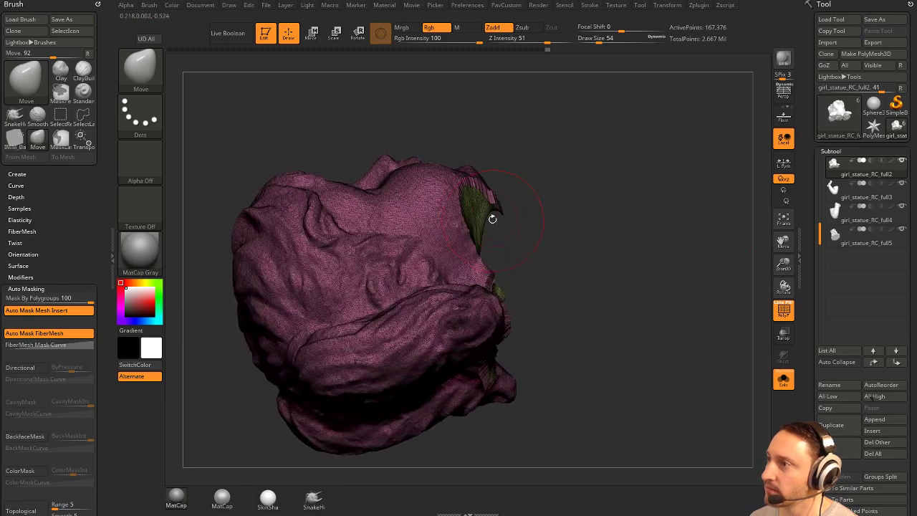
right_click_drag(600, 215, 675, 267)
Inspect the hollowed cap without wireframe, reduce the draw size to 39, and re-DynaMesh the head.
left_click(791, 304)
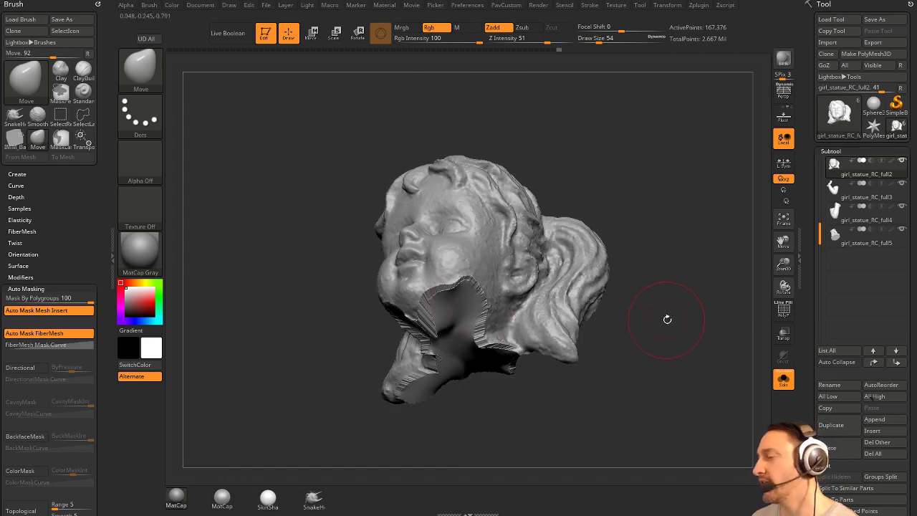
key("s")
left_click_drag(664, 307, 660, 306)
mouse_move(634, 305)
right_mouse_down()
mouse_move(668, 306)
mouse_move(658, 274)
right_mouse_up()
left_click(777, 313)
left_click_drag(684, 266, 704, 324, "ctrl")
right_click_drag(621, 357, 595, 205)
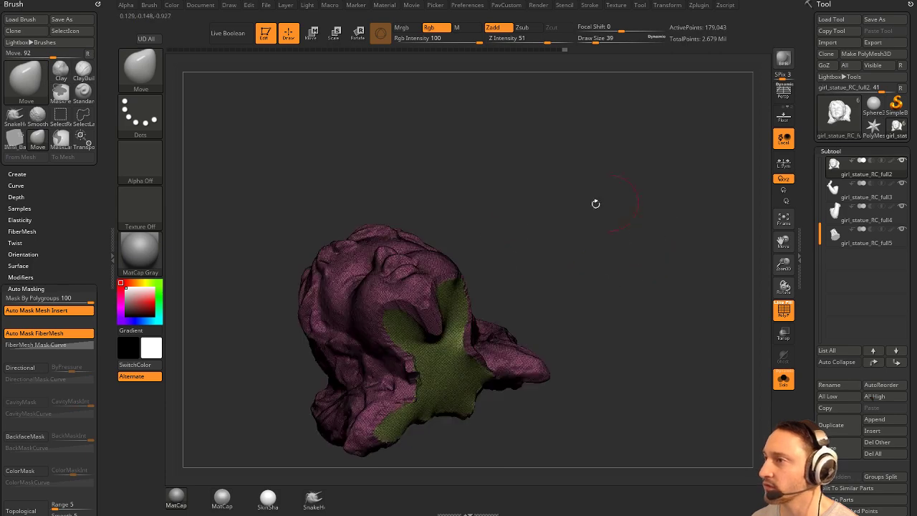
Switch to the Standard brush, isolate the cap polygroup to check it, and show the whole head again.
key("b")
key("s")
key("t")
left_click(450, 343, "ctrl+shift")
right_click_drag(621, 281, 605, 250)
left_click(678, 284, "ctrl+shift")
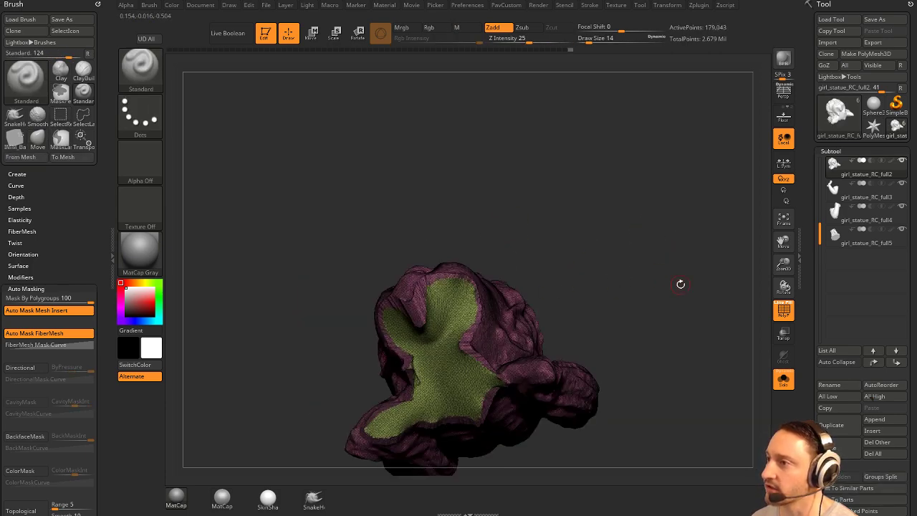
Turn off the wireframe display and set the draw size to 20 for work on the jagged neck rim.
mouse_move(681, 284)
right_mouse_down()
mouse_move(695, 350)
mouse_move(691, 308)
right_mouse_up()
left_click(781, 311)
right_click_drag(681, 267, 604, 243)
key("s")
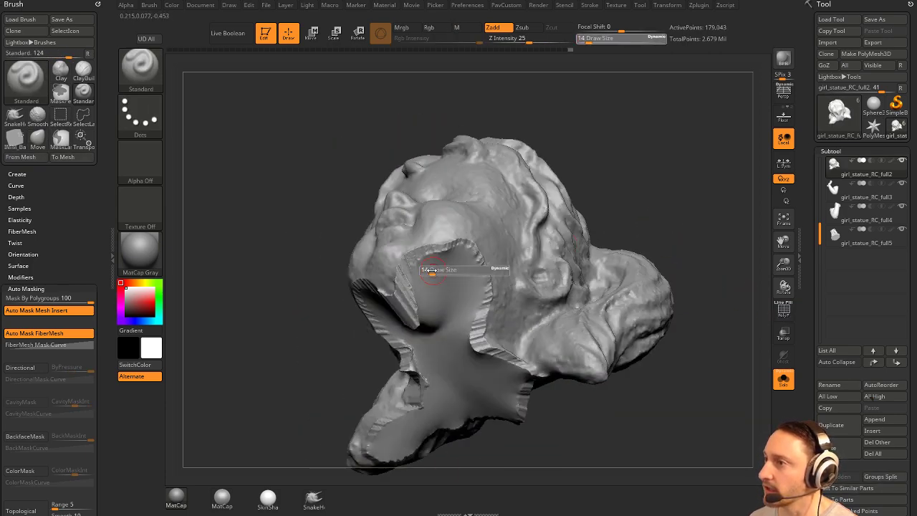
key("s")
left_click_drag(432, 270, 396, 301)
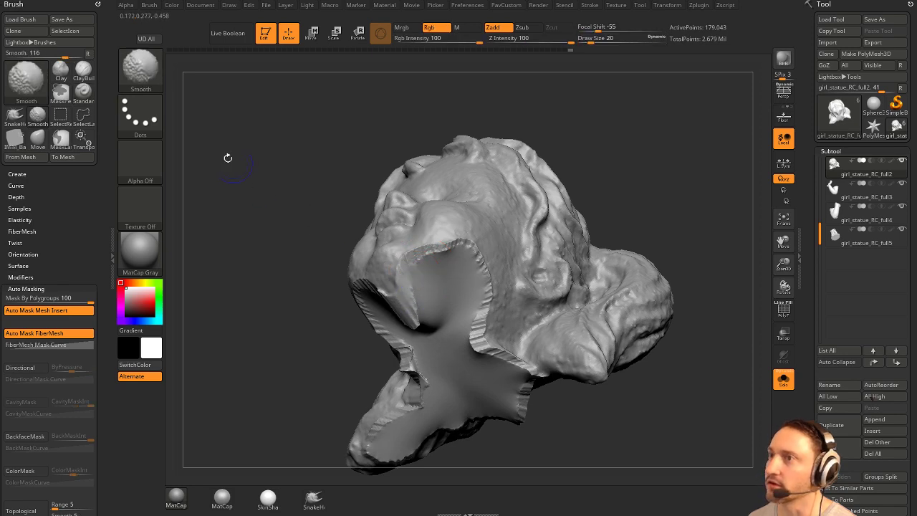
Assign Smooth Stronger as the smoothing brush with Z Intensity 23, and set the Standard brush's draw size to 17.
left_click(141, 69, "shift")
left_click(198, 296, "shift")
right_click_drag(271, 345, 262, 368, "alt")
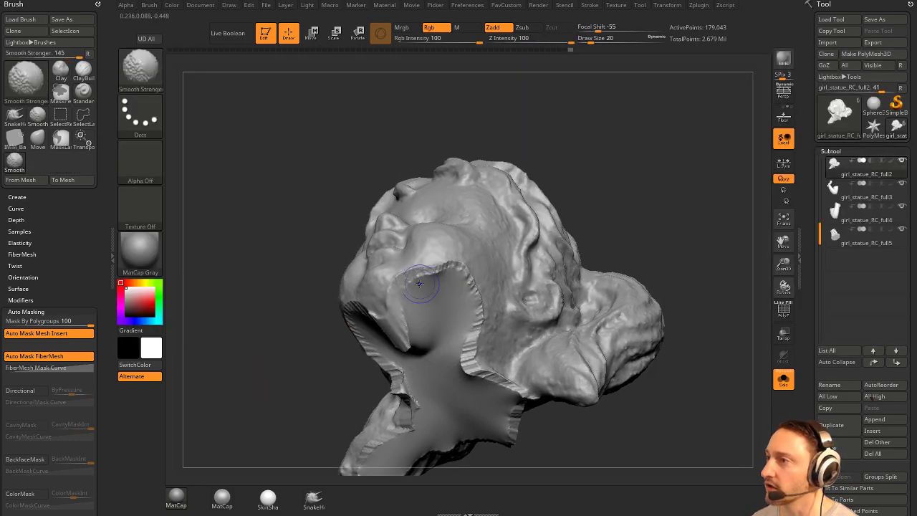
left_click(529, 40, "shift")
mouse_move(592, 176)
right_mouse_down("alt")
mouse_move(602, 147)
mouse_move(586, 165)
right_mouse_up("alt")
key("s")
left_click_drag(579, 173, 577, 173)
Browse the Smooth brush folder in Lightbox and close Lightbox without loading a brush.
key("comma")
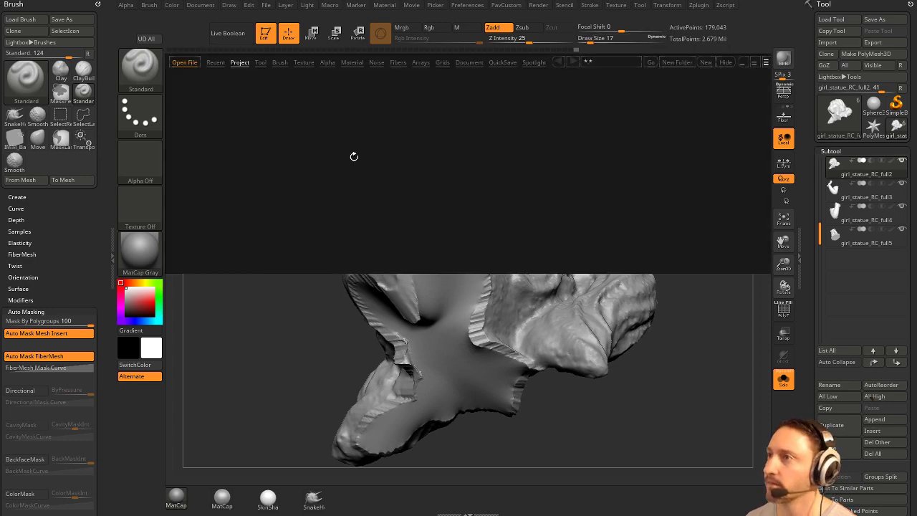
left_click(284, 63)
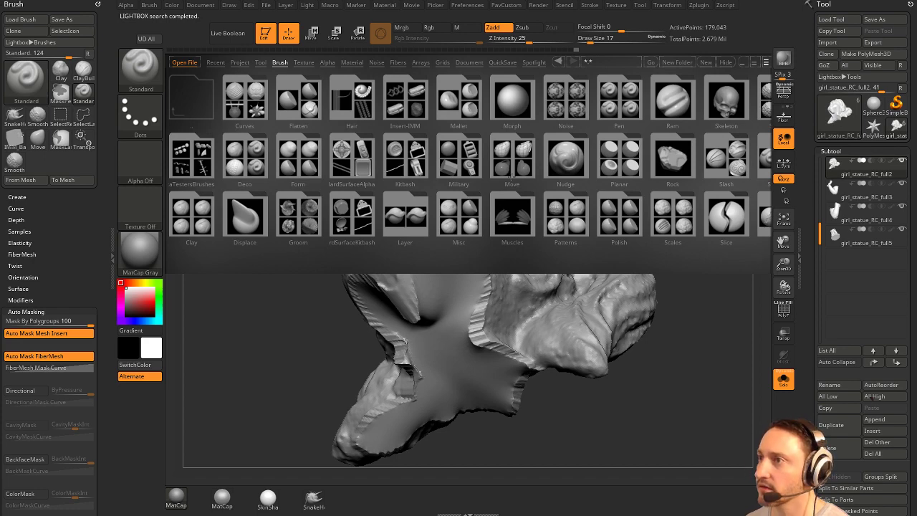
left_click_drag(516, 184, 470, 183)
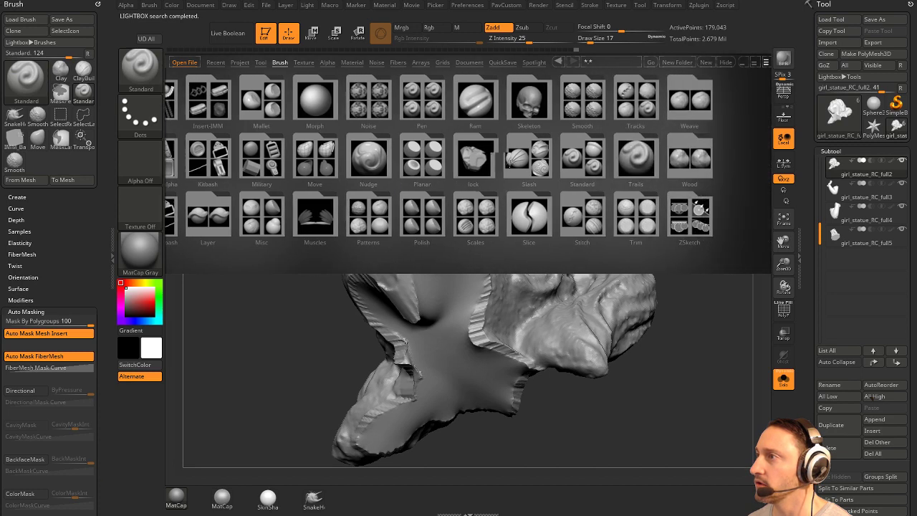
double_click(581, 109)
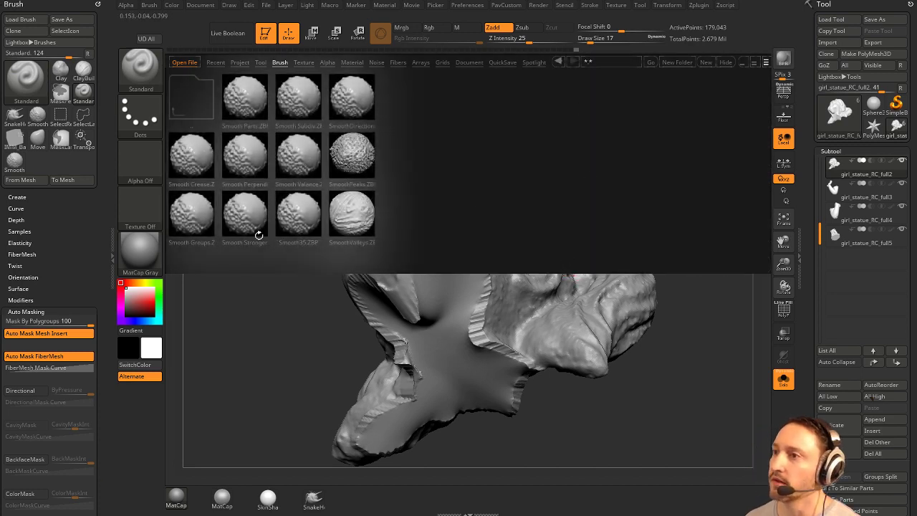
left_click(727, 63)
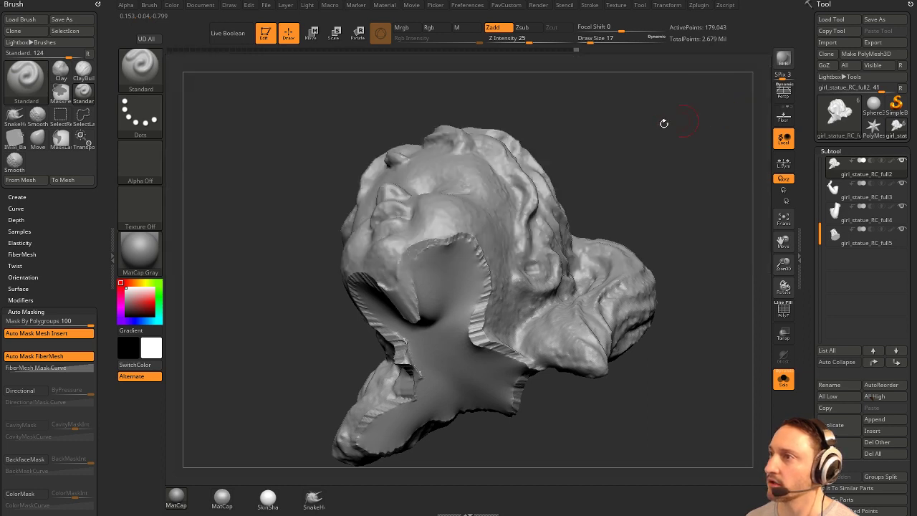
Review the brush modifiers and auto-masking options, and expand the Smooth Brush Modifiers.
left_click_drag(64, 382, 62, 163)
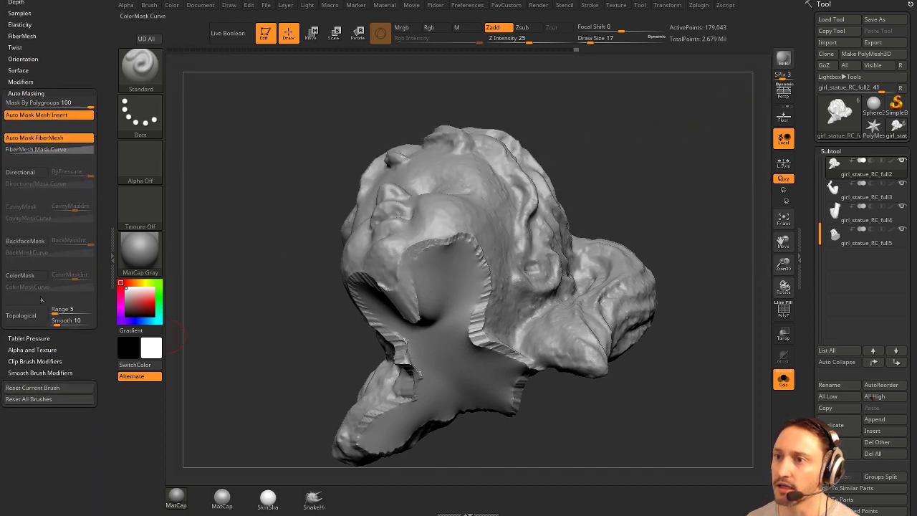
left_click(20, 82)
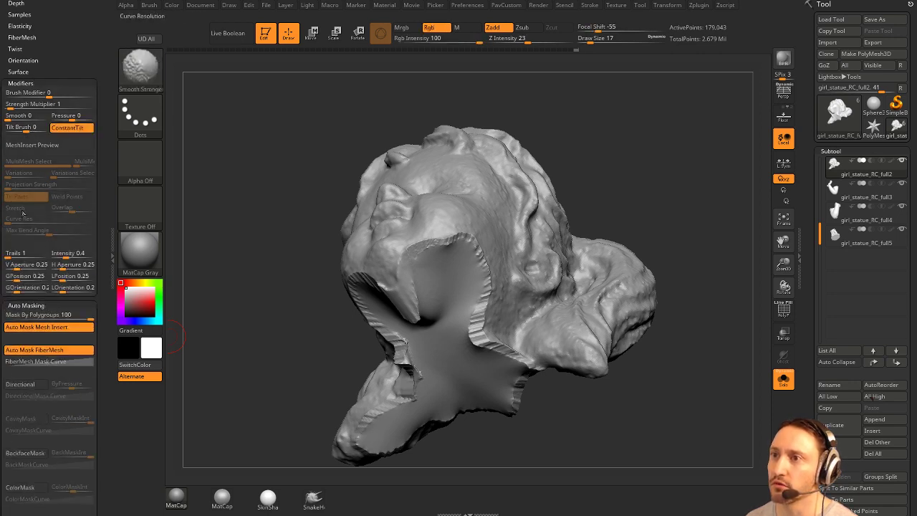
left_click(23, 83, "shift")
left_click_drag(79, 370, 78, 368, "shift")
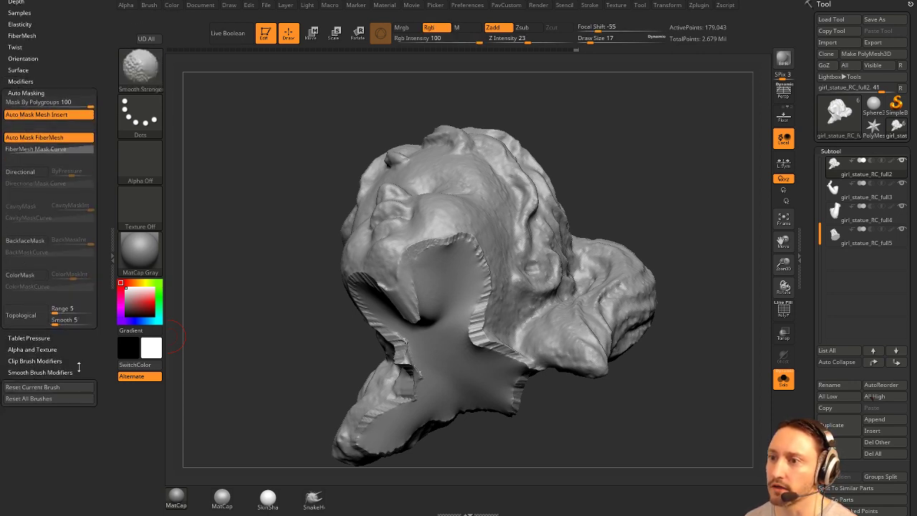
left_click(20, 373, "shift")
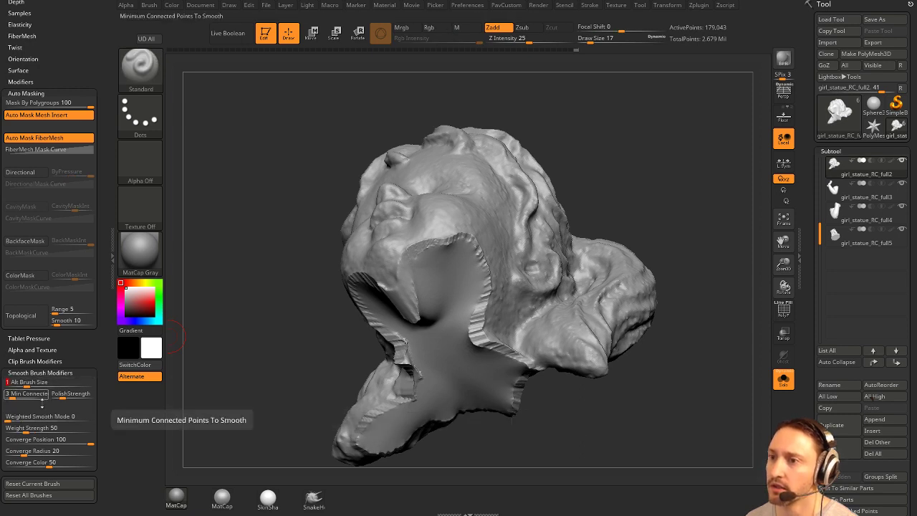
Smooth parts of the jagged rim around the neck cap at draw size 16 with Mask By Polygroups at 0.
mouse_move(582, 132)
left_mouse_down()
mouse_move(617, 160)
mouse_move(609, 158)
left_mouse_up()
key("s")
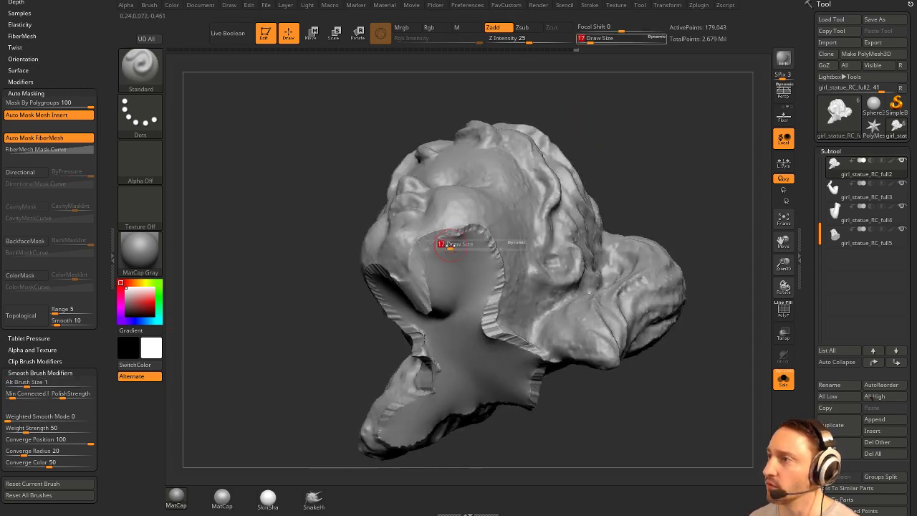
left_click(442, 245)
left_click_drag(443, 243, 449, 241, "shift")
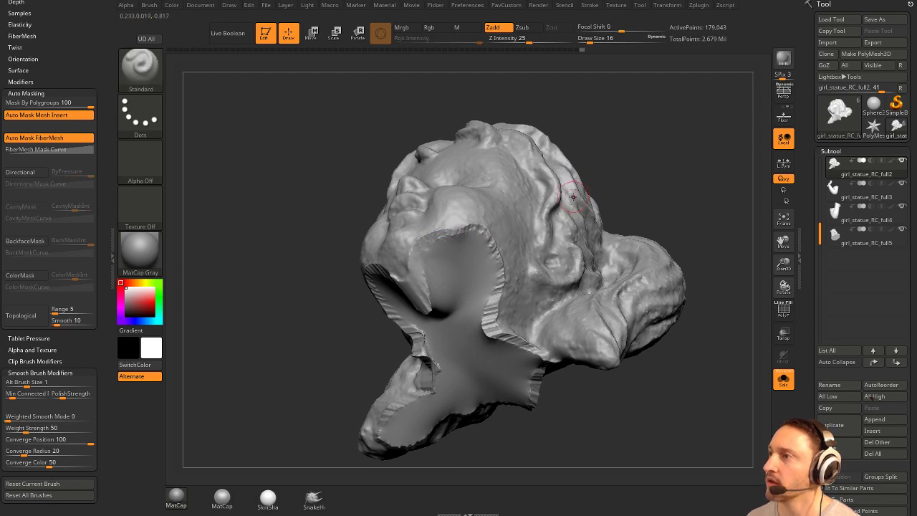
key("shift")
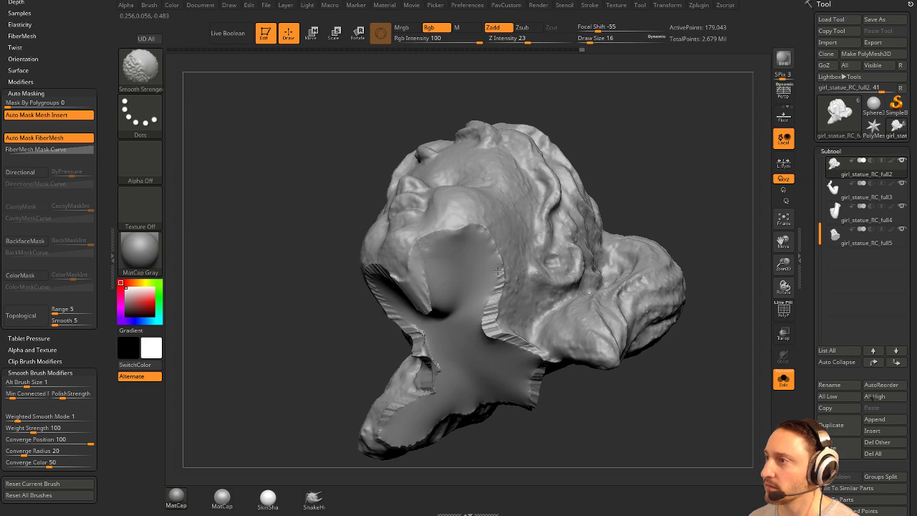
left_click_drag(727, 252, 694, 246)
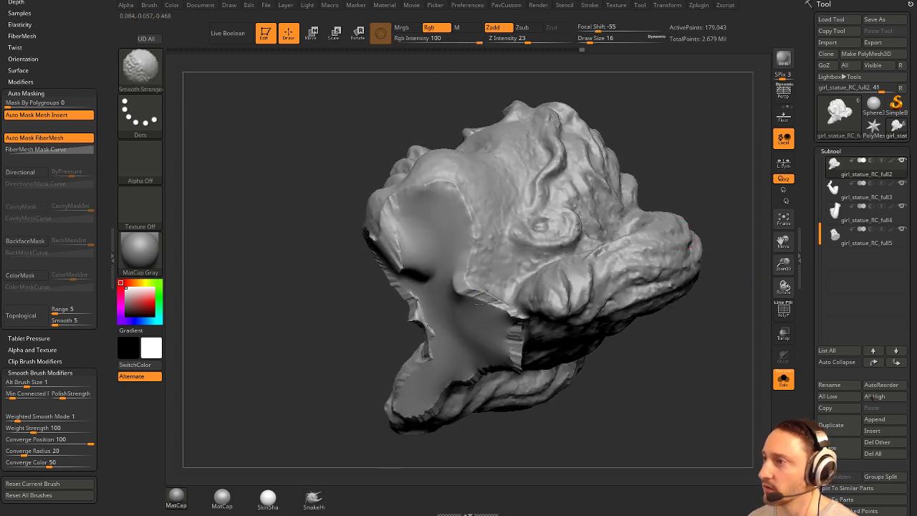
mouse_move(512, 355)
right_mouse_down()
mouse_move(482, 358)
mouse_move(468, 345)
right_mouse_up()
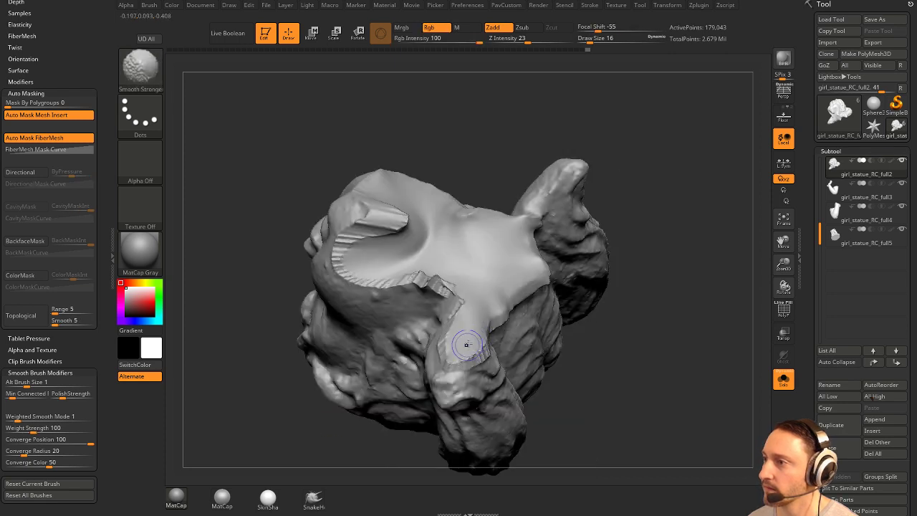
left_click_drag(642, 203, 461, 291)
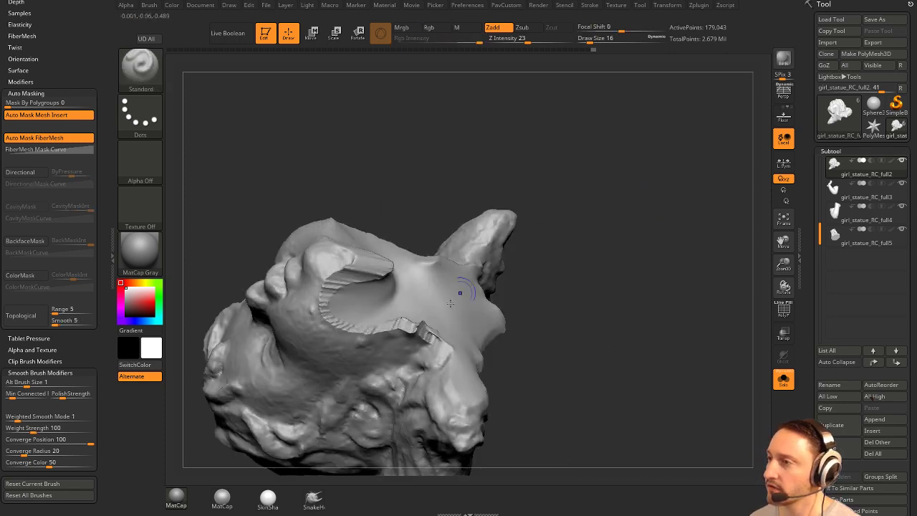
Isolate the neck cap polygroup and grow the visible area several times to include the jagged rim around it.
left_click(429, 324, "ctrl+shift")
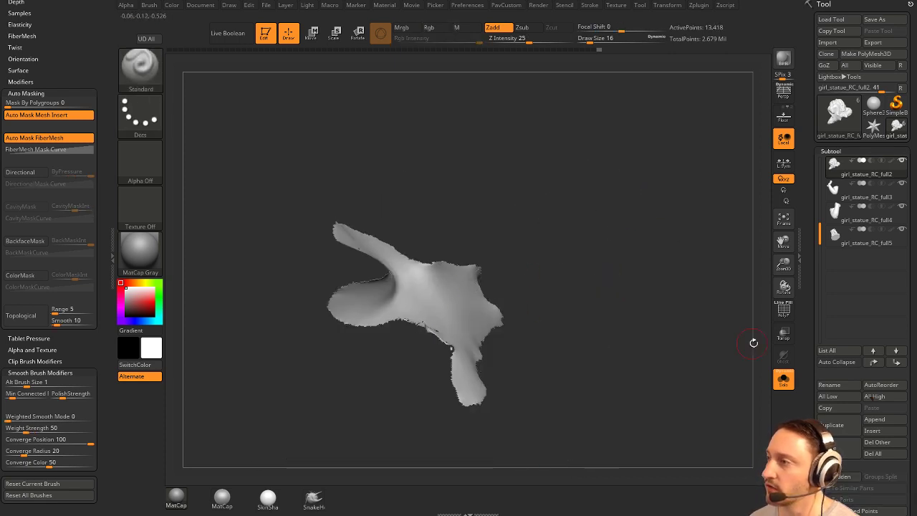
key("shift+f")
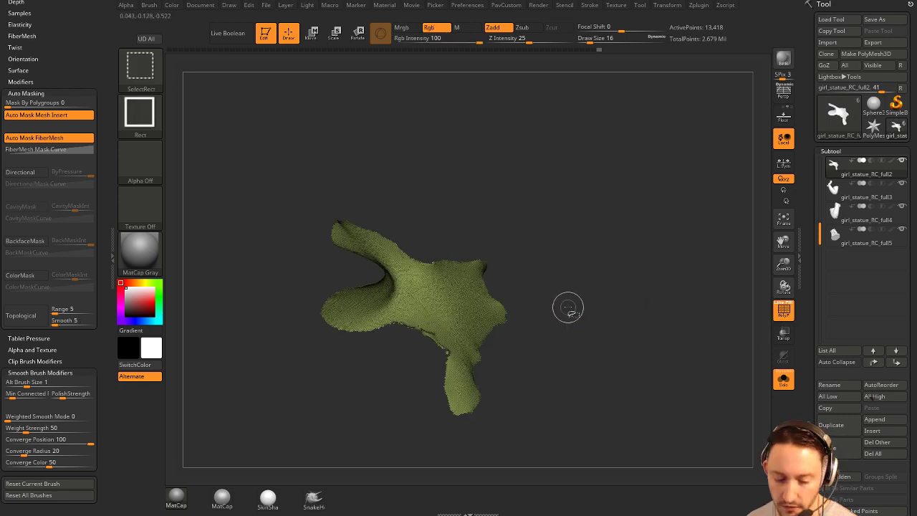
key("ctrl+shift+x")
key("ctrl+shift+x")
key("ctrl+shift+x")
key("ctrl+shift+x")
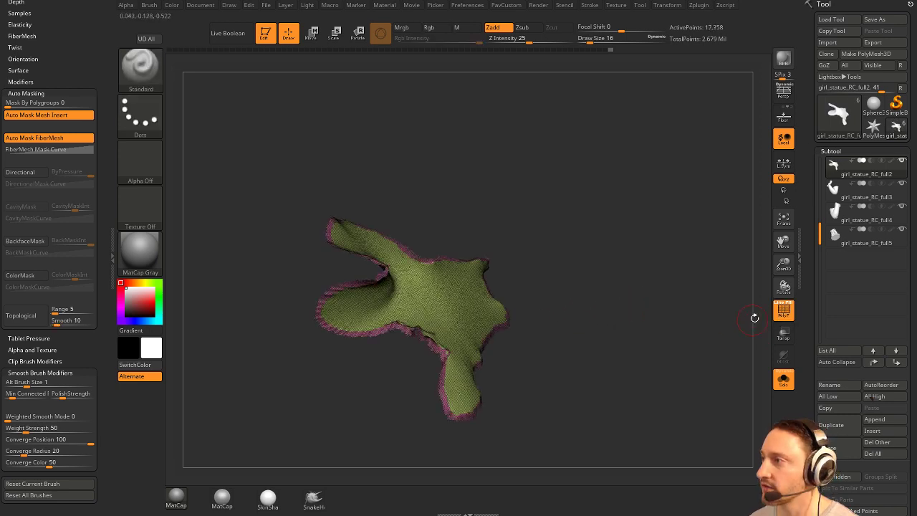
left_click(784, 310)
key("ctrl+shift+x")
key("ctrl+shift+x")
key("ctrl+shift+x")
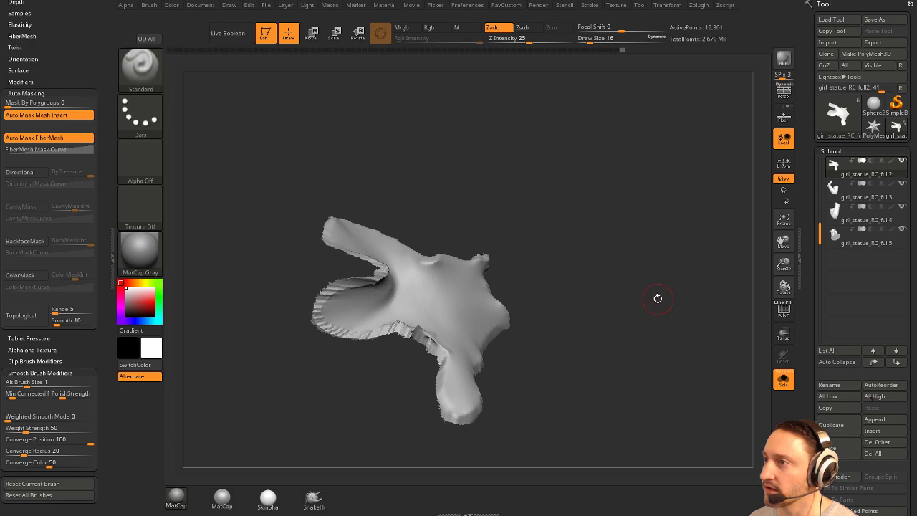
Polish the visible cap and rim using the Deformation options, and show the whole head again.
key("space")
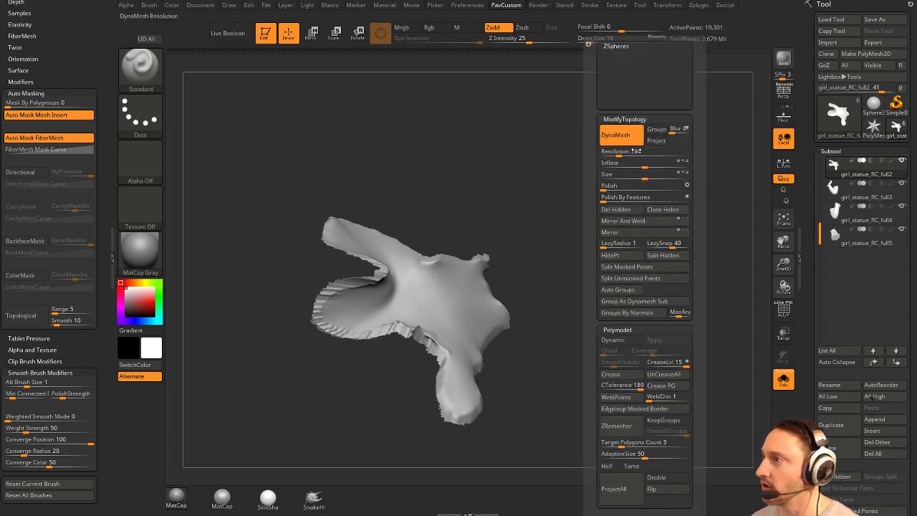
mouse_move(805, 344)
left_mouse_down()
mouse_move(799, 210)
mouse_move(802, 223)
left_mouse_up()
key("shift")
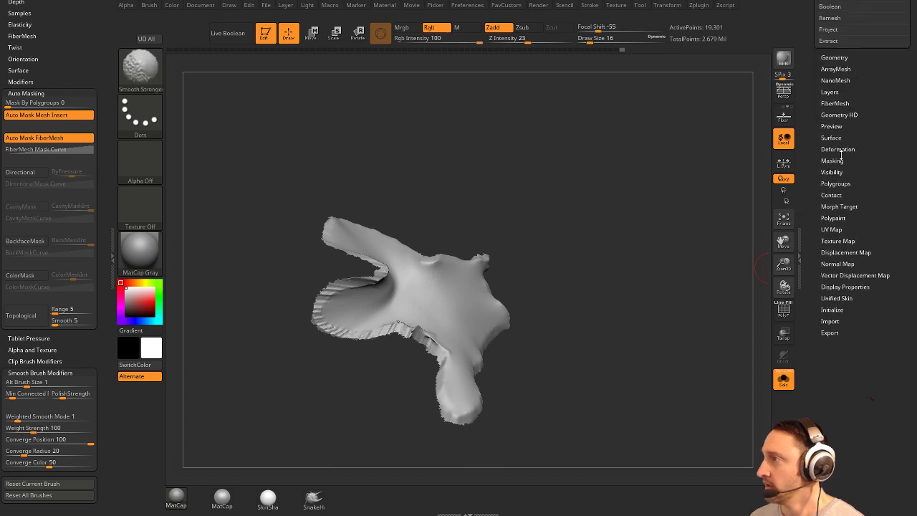
left_click(838, 150)
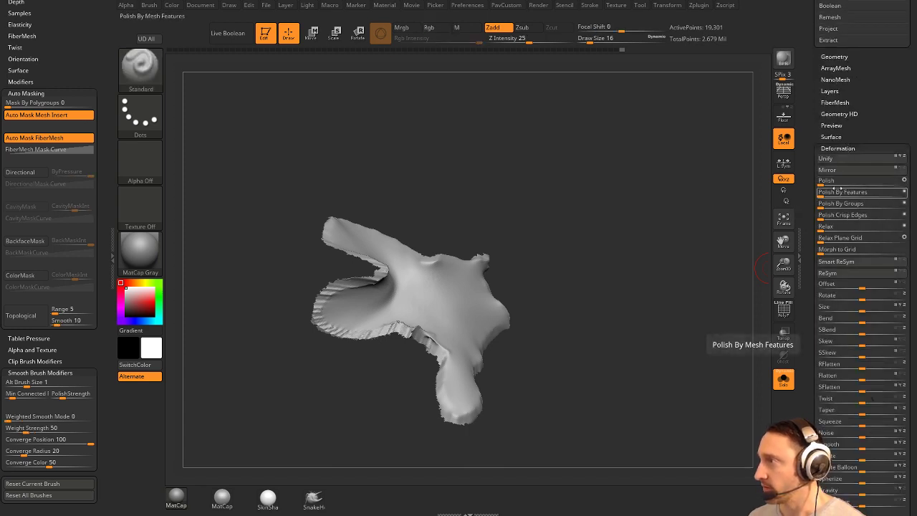
left_click(668, 256, "ctrl+shift")
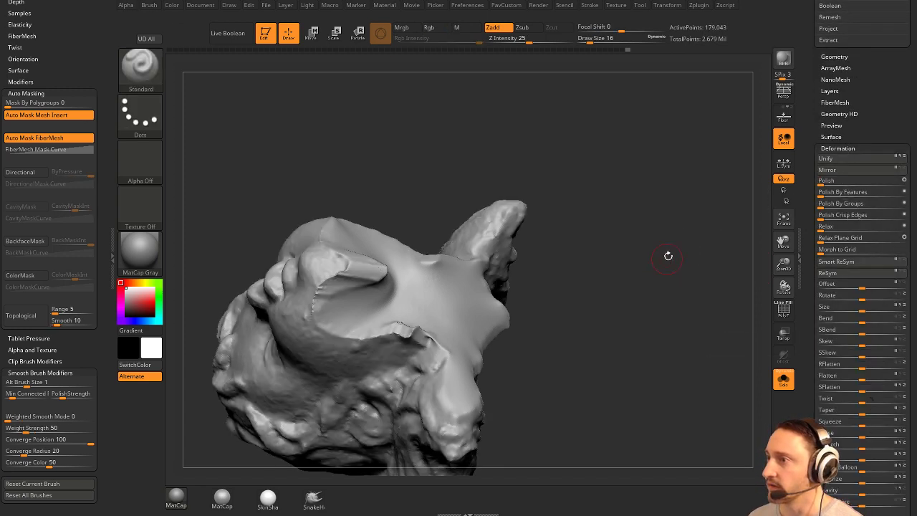
Smooth the rough rim and pointed ridge of the head's neck cap at draw size 13, raising the sculpting Z Intensity to 52.
left_click_drag(668, 256, 673, 275)
mouse_move(410, 329)
left_mouse_down("shift")
mouse_move(402, 332)
mouse_move(414, 340)
left_mouse_up("shift")
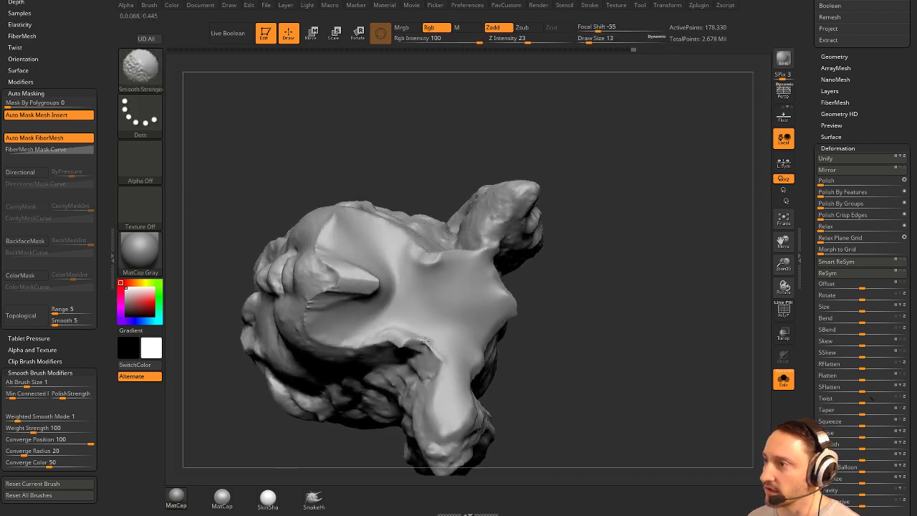
left_click_drag(375, 287, 364, 284, "shift")
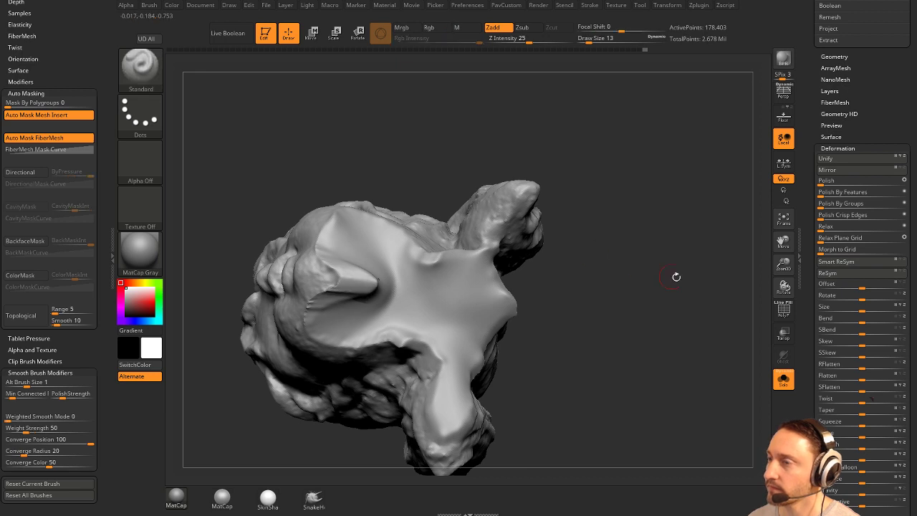
right_click_drag(675, 277, 648, 229, "ctrl")
left_click(528, 40, "shift")
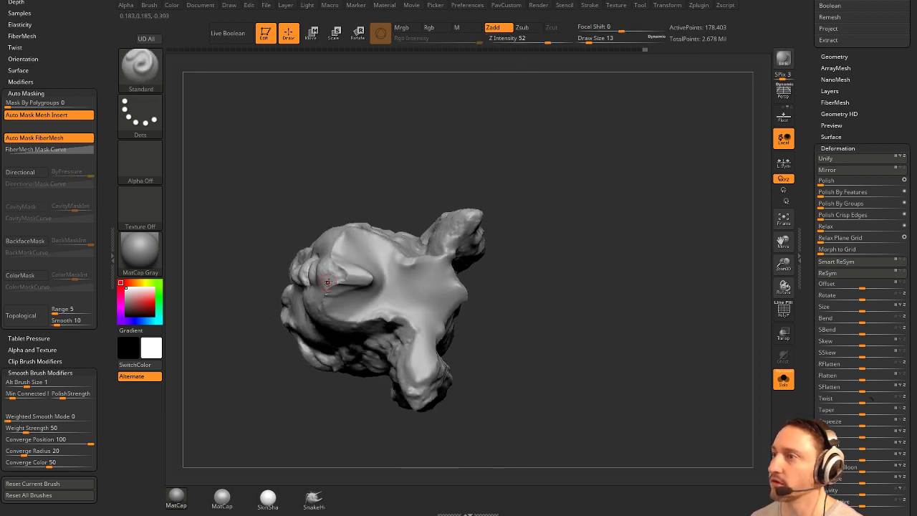
left_click_drag(359, 278, 368, 279, "shift")
Smooth the pointed ridge on the cap under the cheek further at draw size 23.
left_click_drag(587, 272, 605, 301, "ctrl")
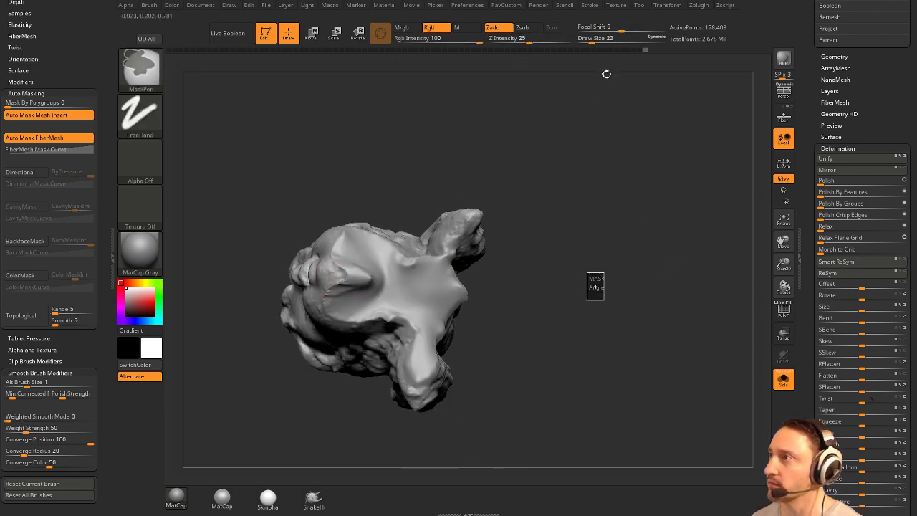
left_click(571, 42, "shift")
right_click_drag(557, 211, 542, 248)
left_click_drag(358, 289, 368, 270, "shift")
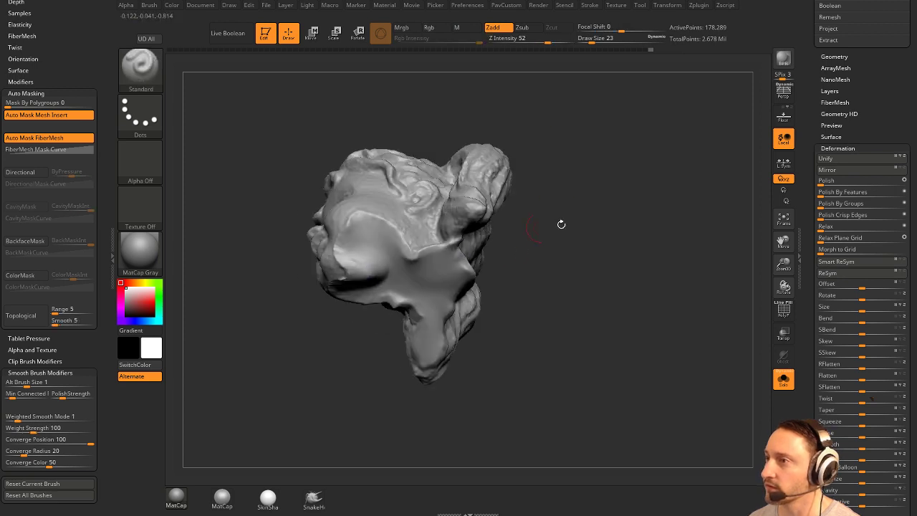
left_click_drag(627, 272, 593, 207, "ctrl")
Build up the hollow cap area beneath the chin with the Clay brush, reducing the draw size from 51 to 37.
mouse_move(582, 239)
left_mouse_down()
mouse_move(576, 179)
mouse_move(670, 152)
left_mouse_up()
key("s")
left_click_drag(397, 261, 405, 261)
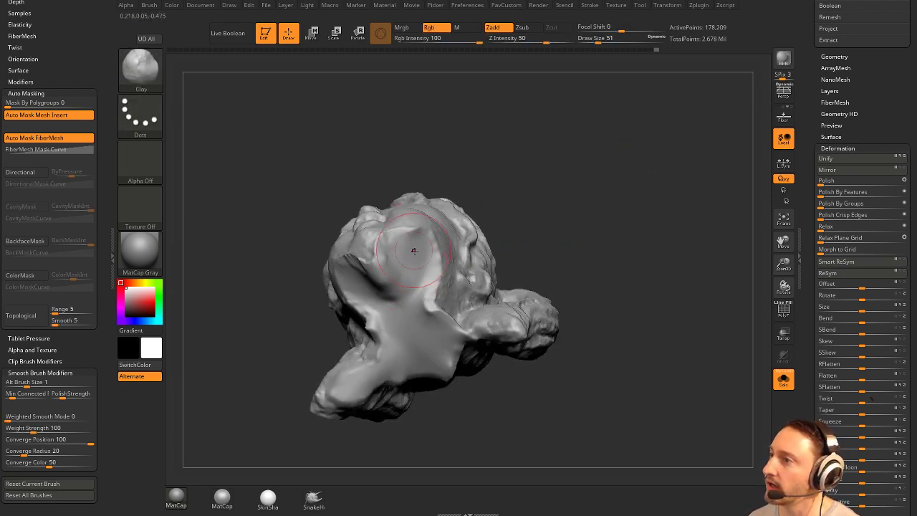
left_click_drag(512, 228, 487, 232)
key("s")
mouse_move(415, 273)
left_mouse_down()
mouse_move(418, 286)
mouse_move(406, 252)
mouse_move(397, 259)
left_mouse_up()
Shape the cap beneath the jaw with more Clay strokes at draw size 37, and undo the last two changes.
left_click_drag(495, 173, 526, 164)
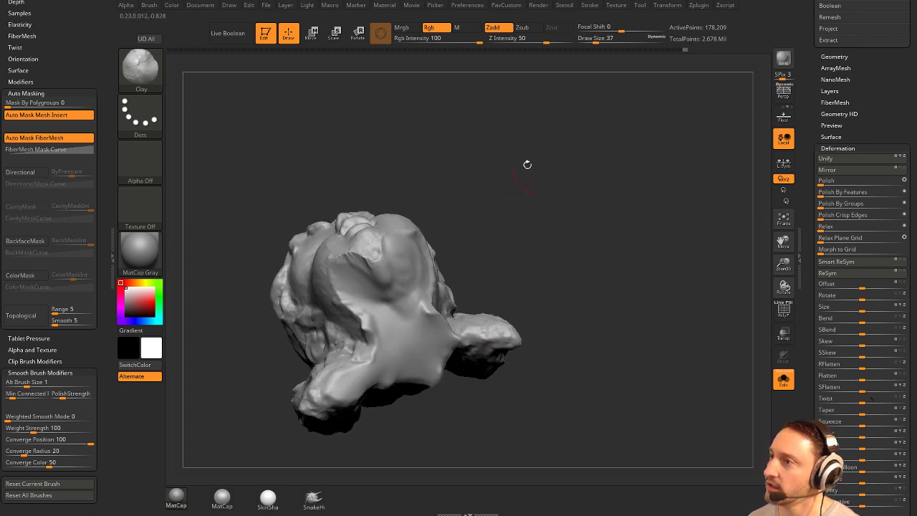
left_click_drag(352, 280, 370, 294)
left_click_drag(480, 194, 545, 197)
left_click_drag(365, 275, 357, 300)
mouse_move(461, 233)
left_mouse_down()
mouse_move(393, 285)
mouse_move(400, 260)
left_mouse_up()
mouse_move(485, 220)
left_mouse_down()
mouse_move(532, 304)
mouse_move(646, 222)
mouse_move(662, 221)
mouse_move(659, 285)
left_mouse_up()
key("ctrl")
key("ctrl+z")
key("ctrl+z")
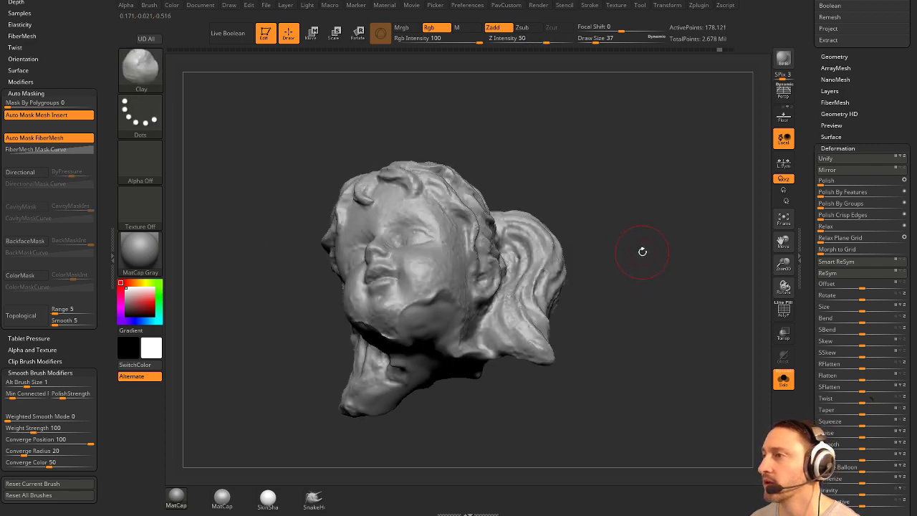
Try a Clay stroke under the chin at draw size 25 and undo it.
key("s")
left_click_drag(643, 251, 638, 269)
left_click_drag(637, 269, 631, 277)
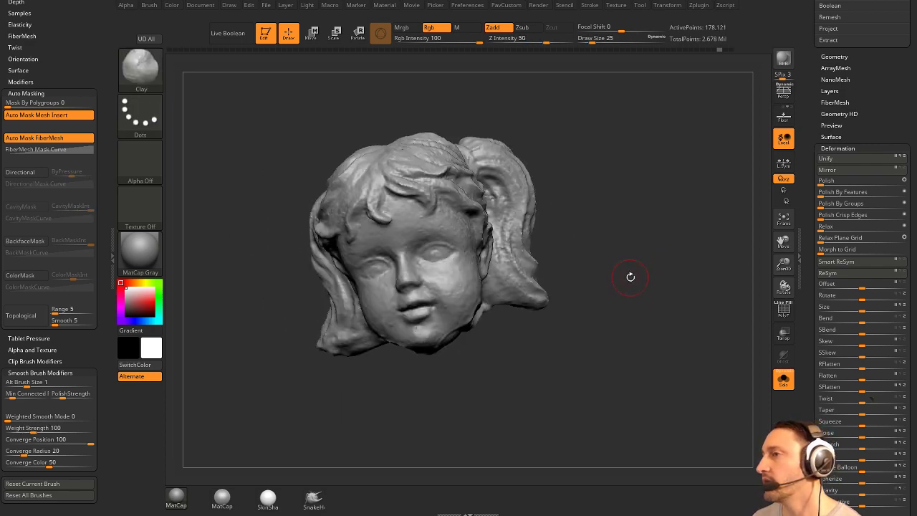
mouse_move(631, 215)
left_mouse_down()
mouse_move(543, 236)
mouse_move(604, 245)
mouse_move(631, 231)
mouse_move(586, 221)
mouse_move(587, 287)
left_mouse_up()
mouse_move(365, 343)
left_mouse_down()
mouse_move(342, 351)
mouse_move(410, 319)
mouse_move(409, 368)
mouse_move(447, 363)
left_mouse_up()
key("ctrl+z")
left_click_drag(647, 286, 648, 240, "alt")
left_click_drag(525, 262, 569, 268, "alt")
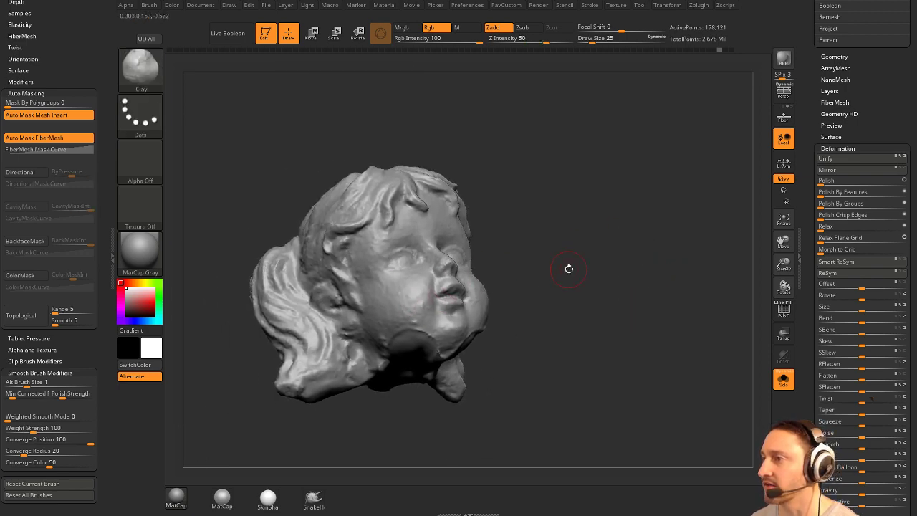
Switch to the Standard brush.
key("b")
key("s")
key("t")
Store a morph target for the head and delete it again.
mouse_move(815, 329)
left_mouse_down()
mouse_move(811, 227)
mouse_move(812, 246)
left_mouse_up()
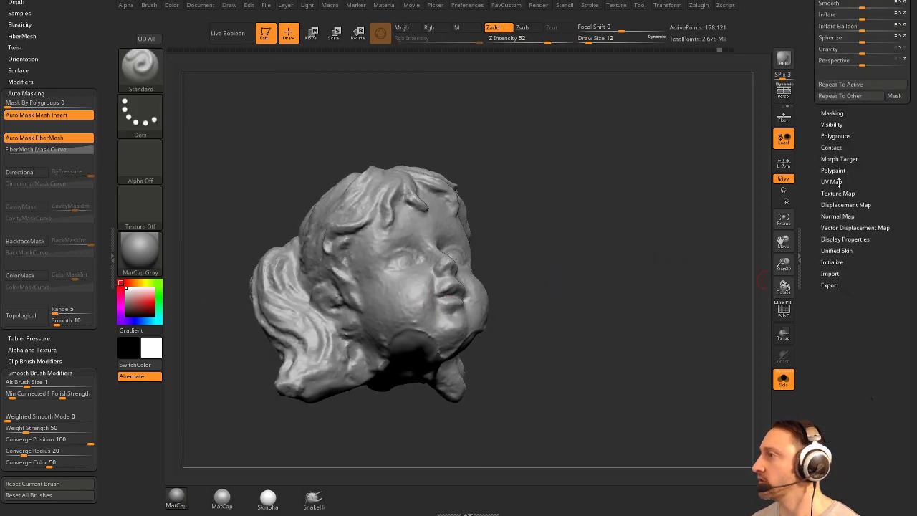
key("shift")
left_click(839, 159, "shift")
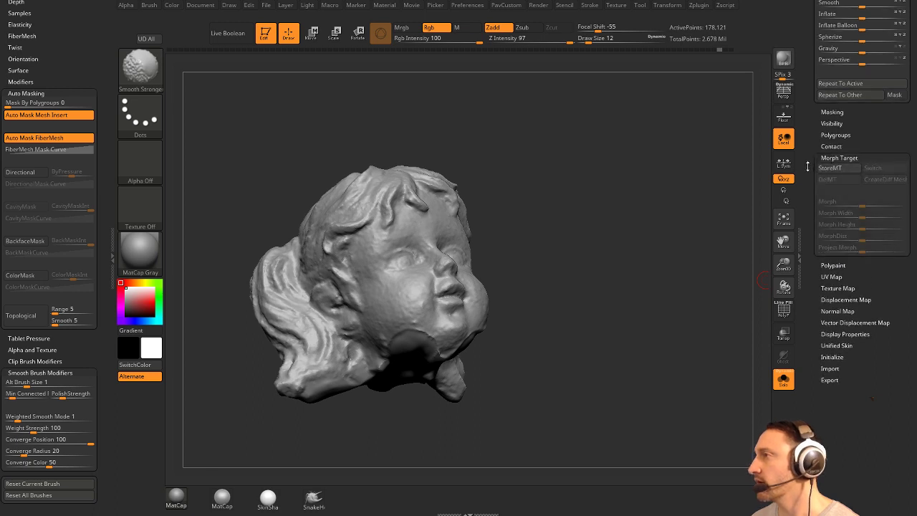
left_click_drag(808, 165, 809, 194)
left_click(839, 199)
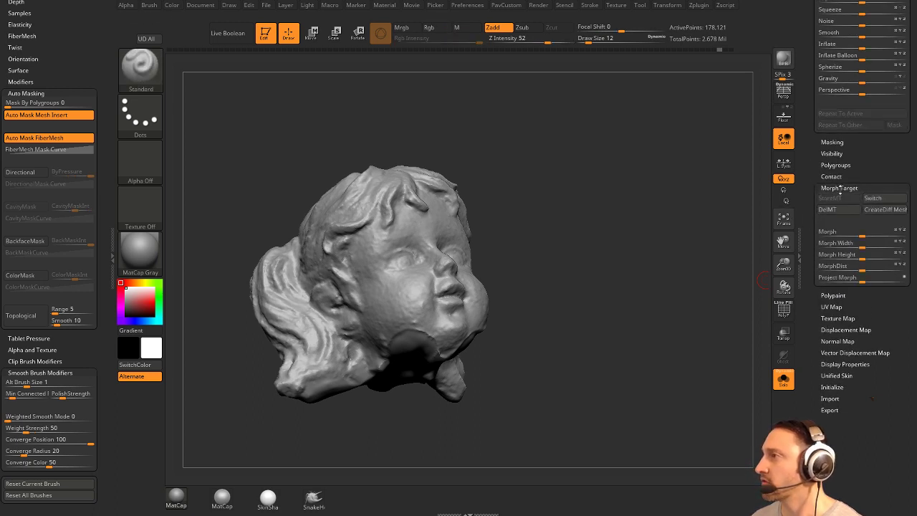
left_click(840, 188)
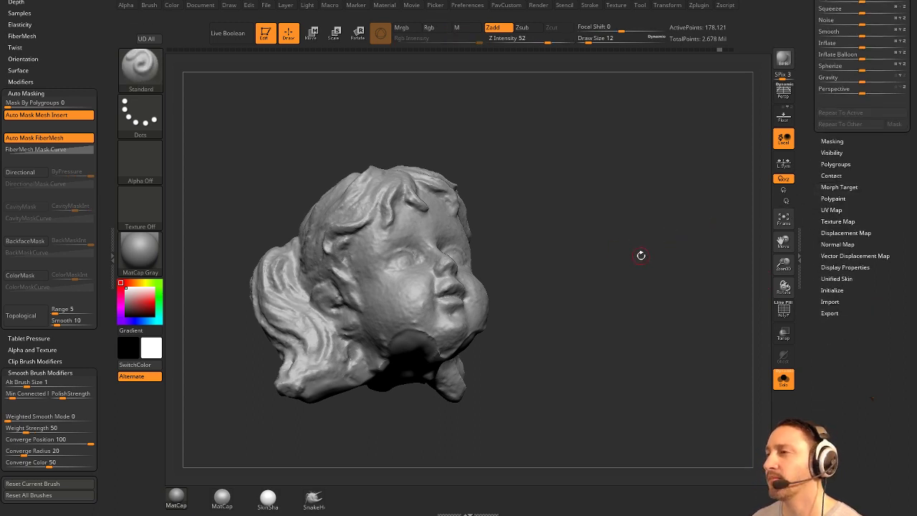
left_click(833, 186)
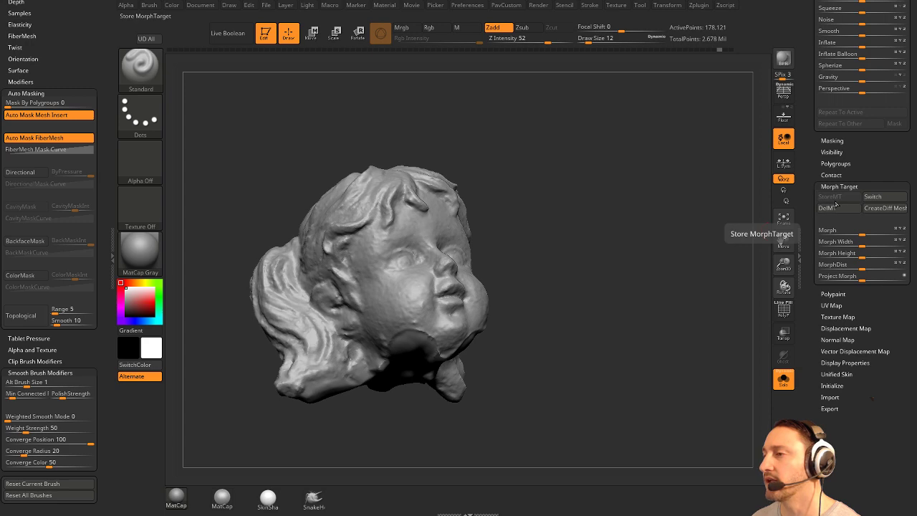
left_click(840, 208)
Check the cap's polygroup border and paint a mask along the rim under the first cheek at draw size 18.
left_click_drag(601, 315, 764, 335)
left_click(784, 311)
left_click_drag(695, 337, 692, 282)
left_click(784, 310)
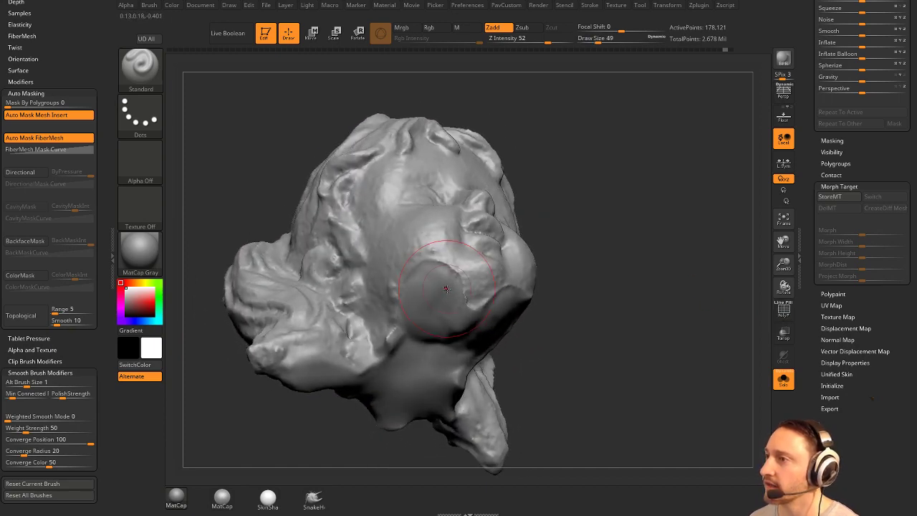
mouse_move(410, 312)
left_mouse_down("ctrl")
mouse_move(408, 320)
mouse_move(418, 281)
left_mouse_up("ctrl")
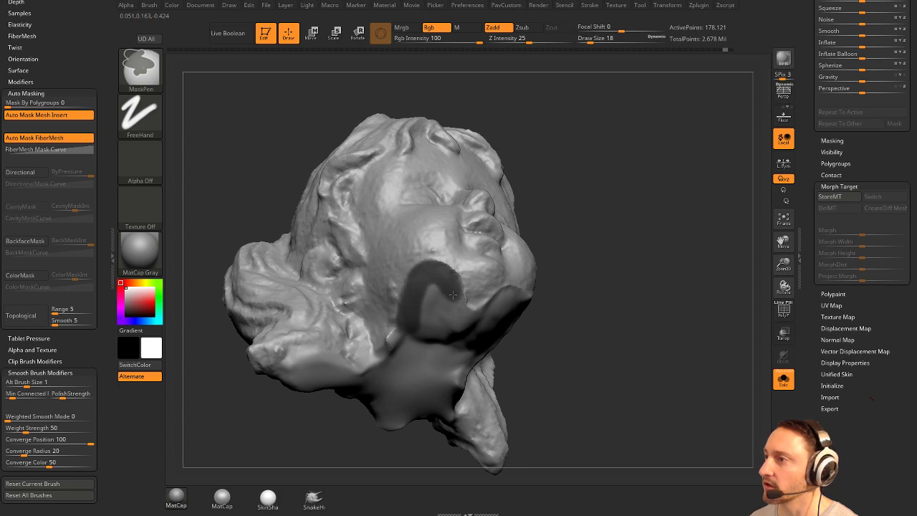
left_click_drag(460, 314, 467, 319, "ctrl")
left_click(787, 316)
left_click(786, 314)
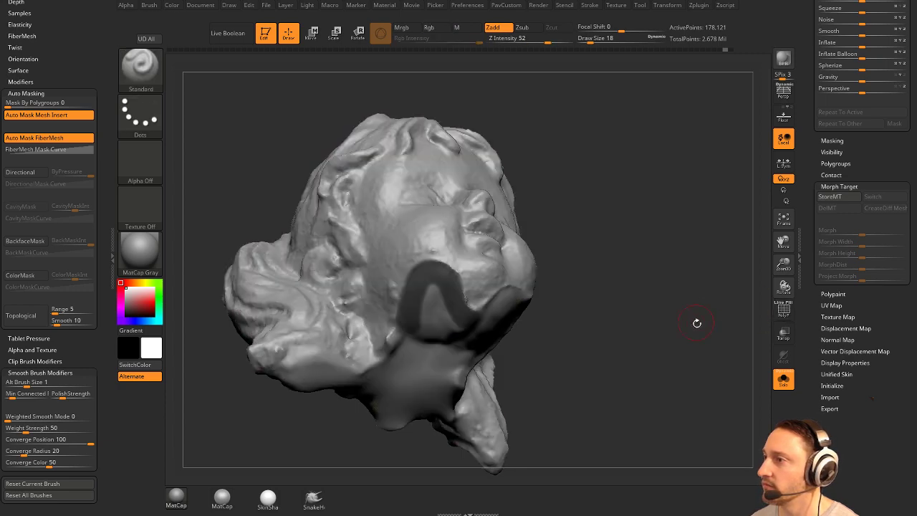
Continue the mask band along the cap's rim under the chin and around the opposite cheek.
left_click_drag(696, 322, 559, 319)
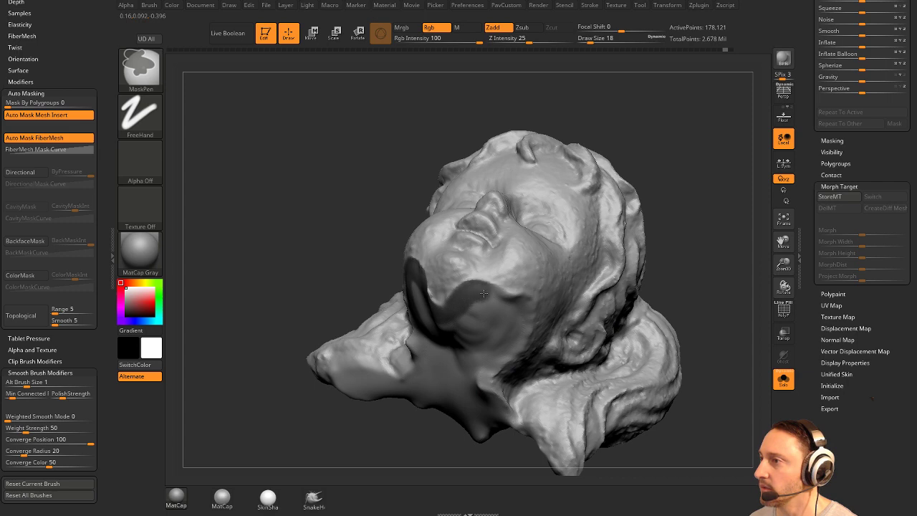
mouse_move(661, 282)
left_mouse_down()
mouse_move(507, 317)
mouse_move(506, 349)
mouse_move(491, 373)
left_mouse_up()
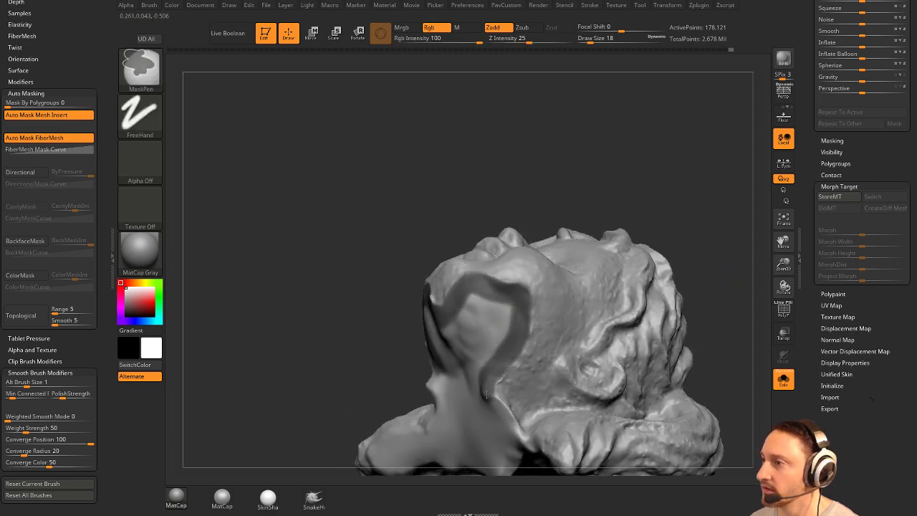
left_click_drag(749, 300, 721, 228)
left_click_drag(464, 291, 492, 329, "ctrl")
mouse_move(750, 231)
left_mouse_down()
mouse_move(747, 297)
mouse_move(731, 319)
mouse_move(742, 341)
mouse_move(692, 373)
mouse_move(706, 382)
mouse_move(722, 379)
mouse_move(686, 282)
mouse_move(706, 243)
left_mouse_up()
left_click(788, 380)
left_click(783, 383)
Mask the cap's rim from the jaw toward the hair at draw sizes 18 and 16, erasing the excess near the jaw.
left_click_drag(367, 369, 418, 313, "ctrl")
left_click_drag(548, 255, 552, 215)
left_click_drag(407, 273, 409, 278, "ctrl")
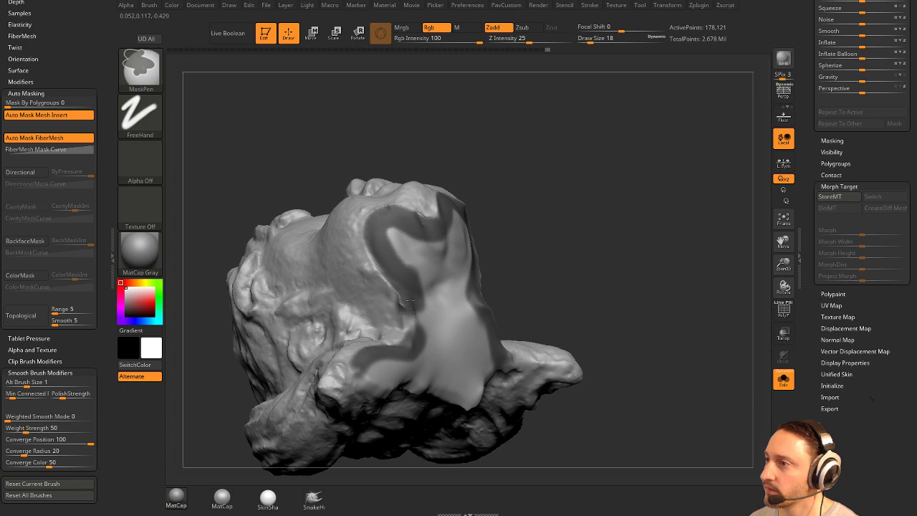
left_click_drag(507, 223, 536, 237)
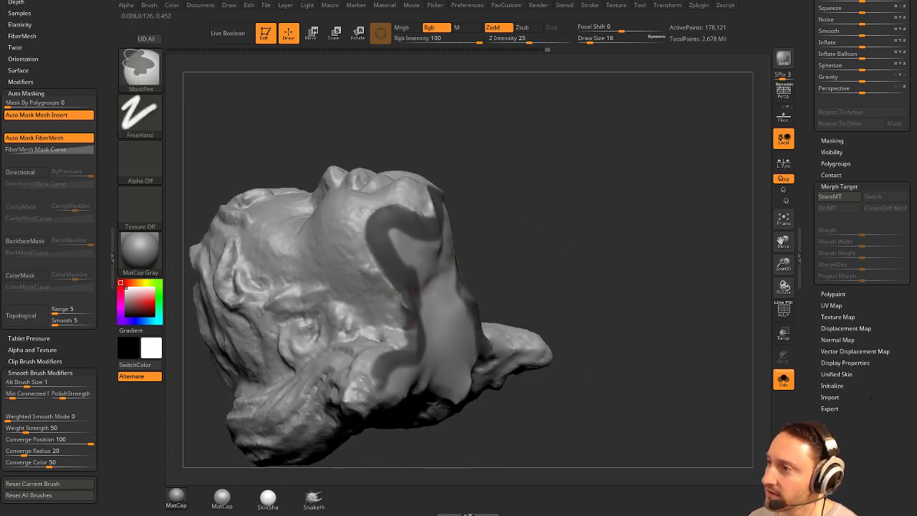
left_click_drag(398, 319, 403, 324, "ctrl+alt")
left_click_drag(510, 276, 508, 319)
mouse_move(402, 373)
left_mouse_down("ctrl")
mouse_move(377, 399)
mouse_move(378, 414)
left_mouse_up("ctrl")
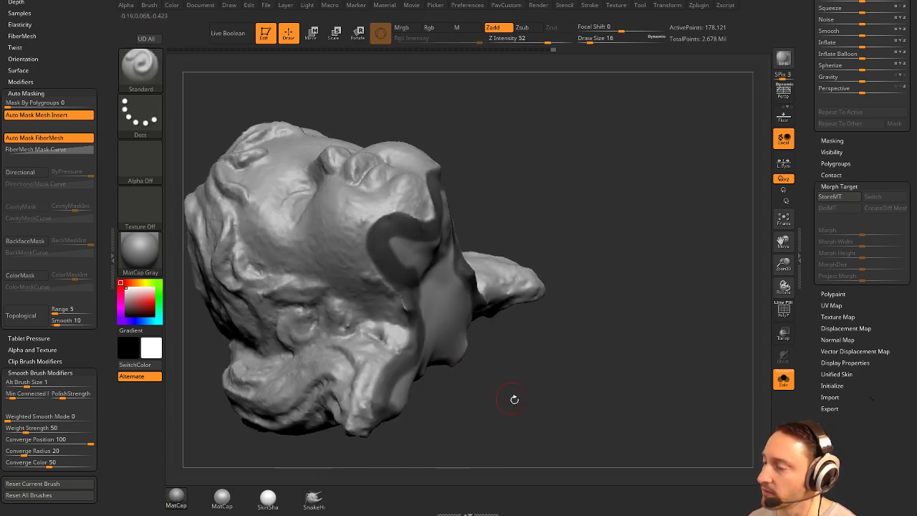
Paint the mask along the cap's rim under the hair and across the back of the neck.
left_click_drag(515, 400, 459, 373)
mouse_move(378, 398)
left_mouse_down("ctrl")
mouse_move(394, 408)
mouse_move(452, 391)
left_mouse_up("ctrl")
mouse_move(638, 215)
left_mouse_down()
mouse_move(665, 257)
mouse_move(675, 252)
left_mouse_up()
left_click_drag(441, 395, 436, 395, "ctrl")
left_click_drag(631, 253, 607, 243)
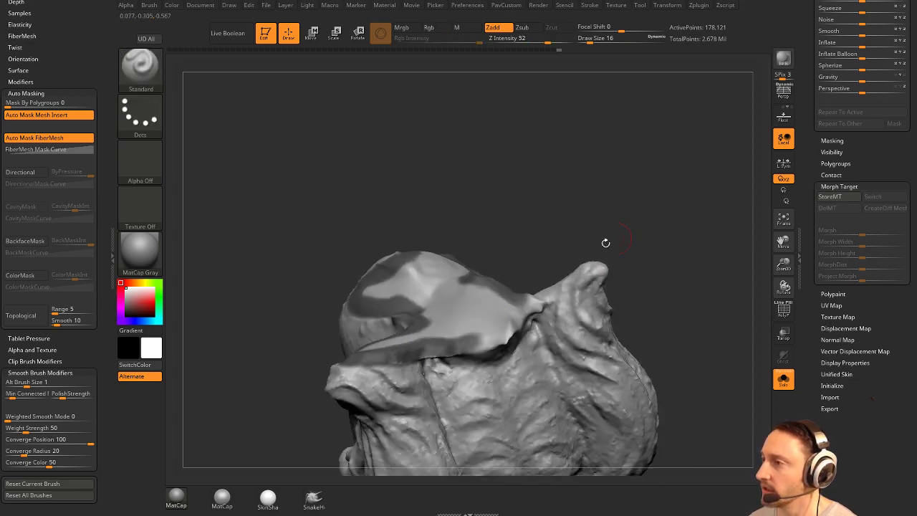
left_click_drag(472, 342, 512, 320, "ctrl")
left_click_drag(554, 274, 492, 317)
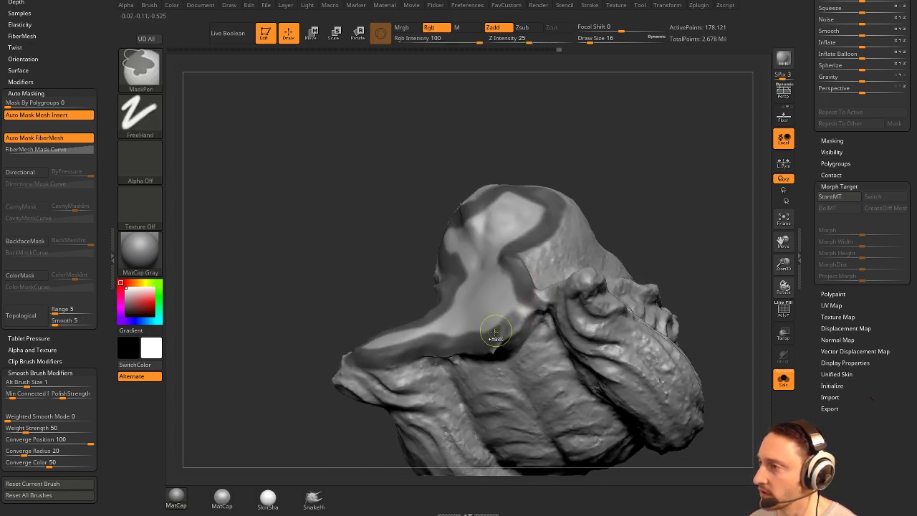
Enable BackfaceMask for the MaskPen brush and mask the thin rear edge of the neck cap at draw size 13.
left_click_drag(650, 266, 659, 179)
mouse_move(646, 248)
left_mouse_down()
mouse_move(650, 198)
mouse_move(625, 202)
left_mouse_up()
key("ctrl")
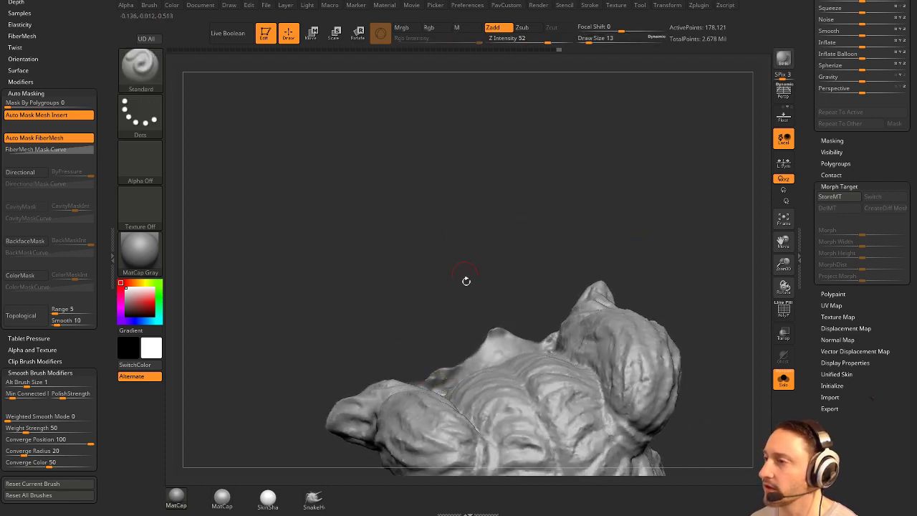
key("ctrl")
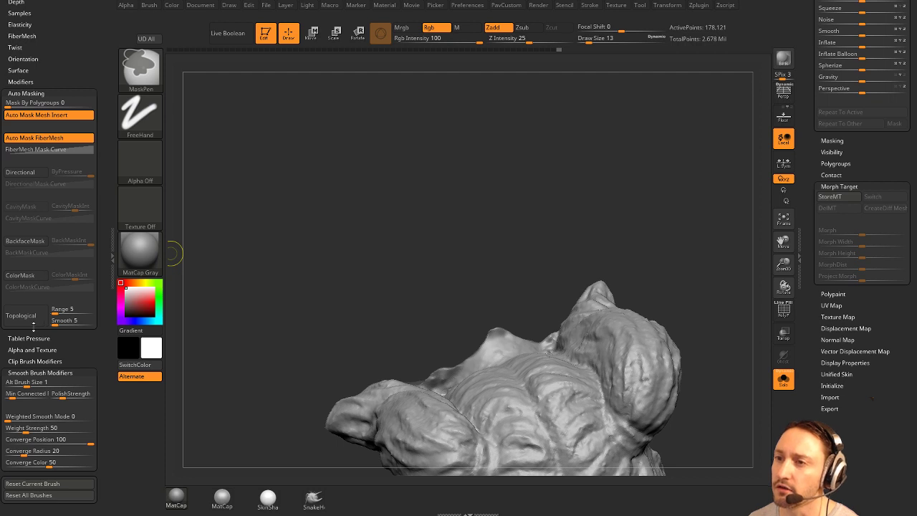
left_click(25, 243, "ctrl")
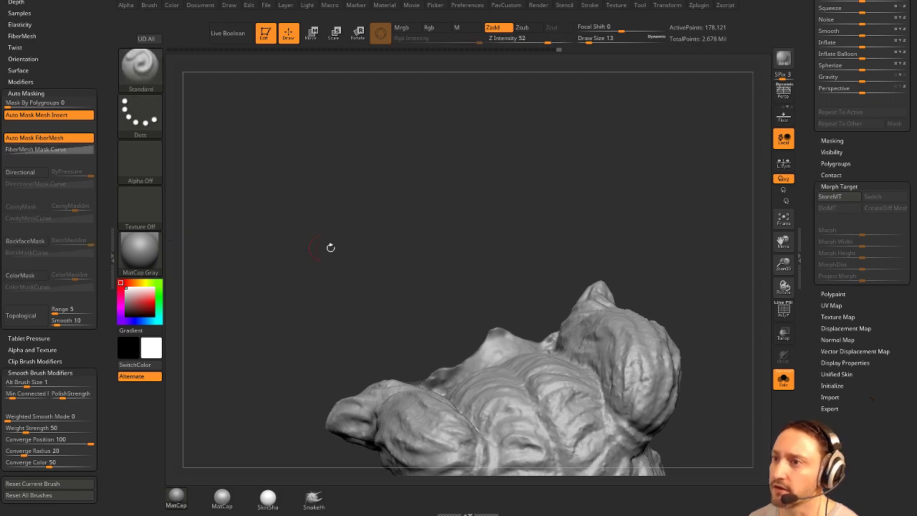
left_click_drag(330, 247, 470, 284)
key("ctrl")
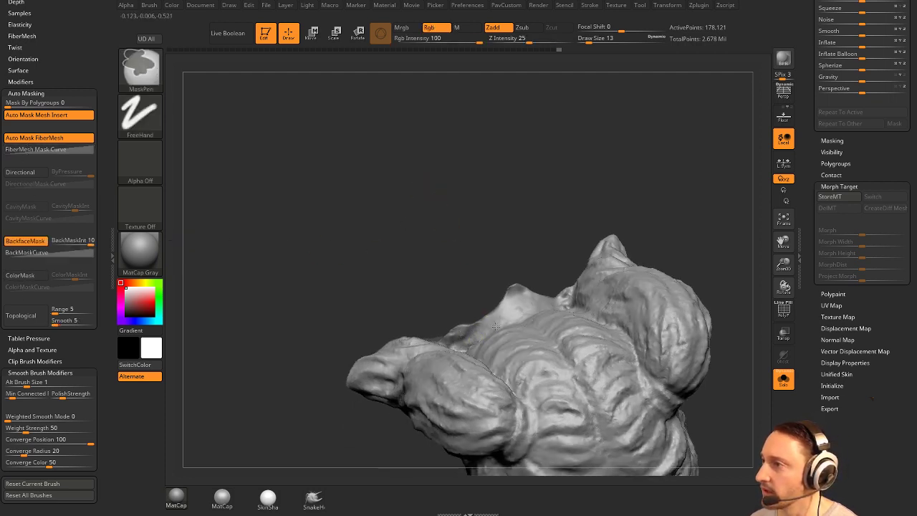
left_click_drag(519, 293, 523, 286, "ctrl")
left_click_drag(544, 247, 590, 281)
mouse_move(473, 274)
left_mouse_down("ctrl")
mouse_move(455, 388)
mouse_move(468, 409)
left_mouse_up("ctrl")
Examine the whole statue and compare it with the isolated head to see where the head meets the hands and shoulders.
left_click_drag(602, 275, 648, 282, "alt")
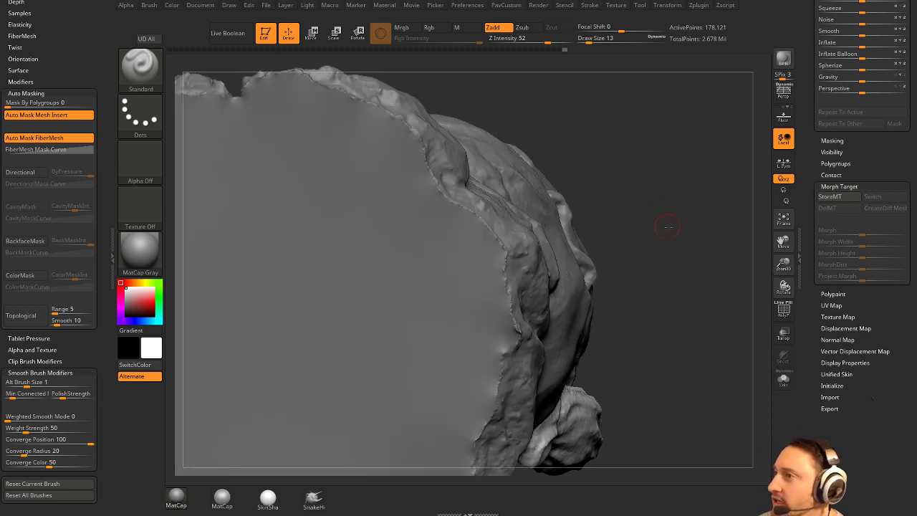
mouse_move(655, 266)
left_mouse_down()
mouse_move(665, 219)
mouse_move(692, 205)
mouse_move(655, 219)
left_mouse_up()
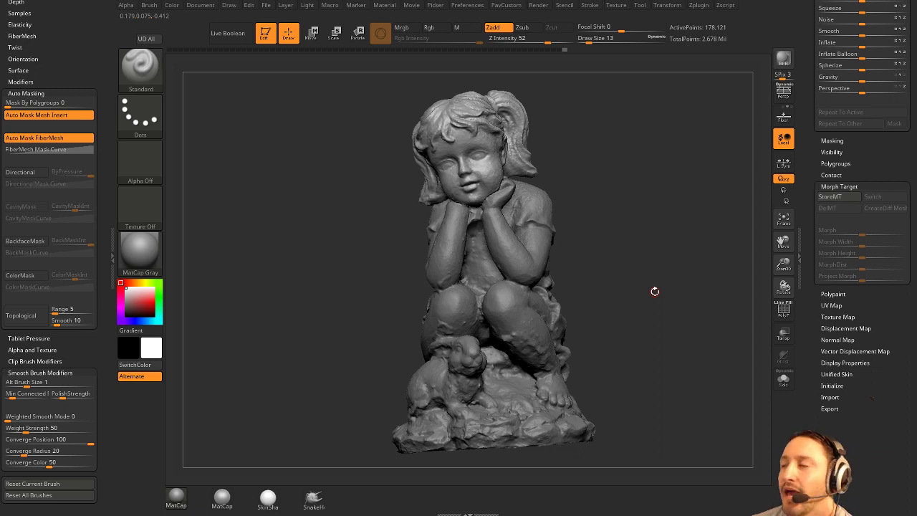
left_click_drag(594, 215, 443, 192)
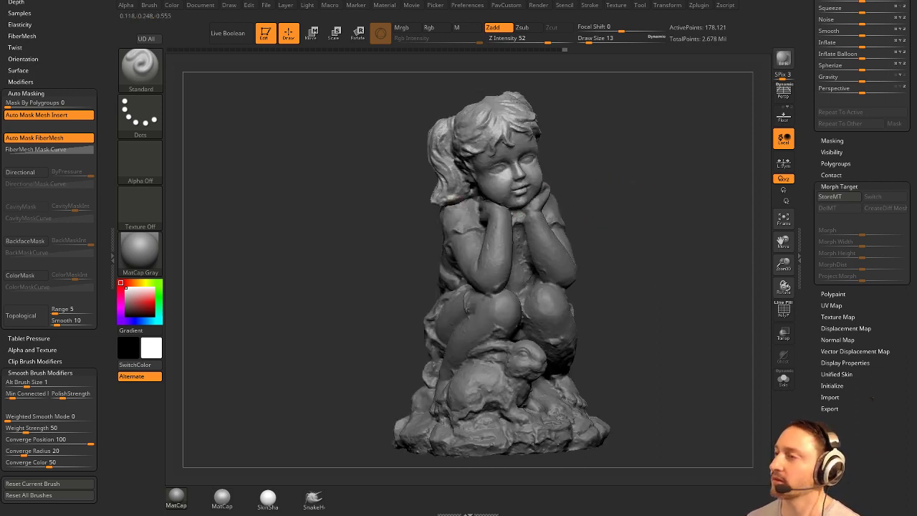
left_click_drag(655, 180, 622, 191, "alt")
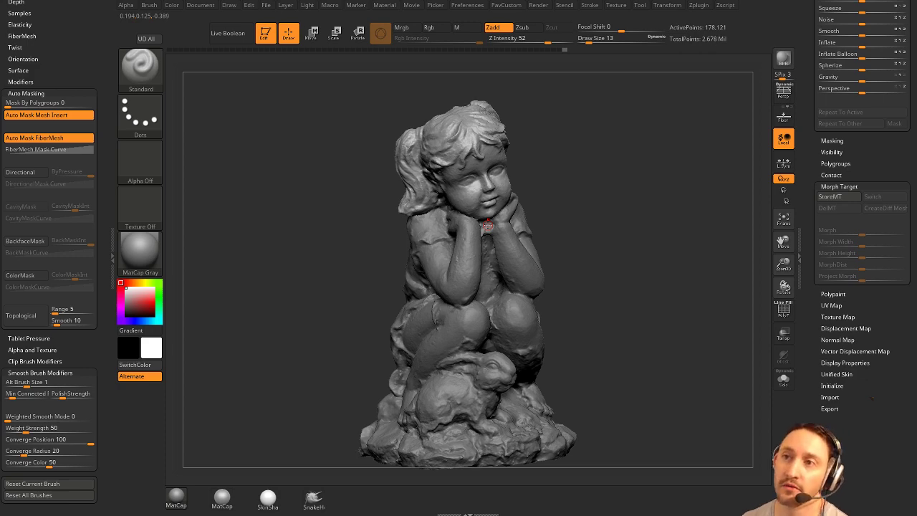
left_click_drag(666, 243, 617, 255, "alt")
left_click(785, 385)
left_click_drag(698, 278, 598, 316, "alt")
left_click_drag(529, 305, 586, 310)
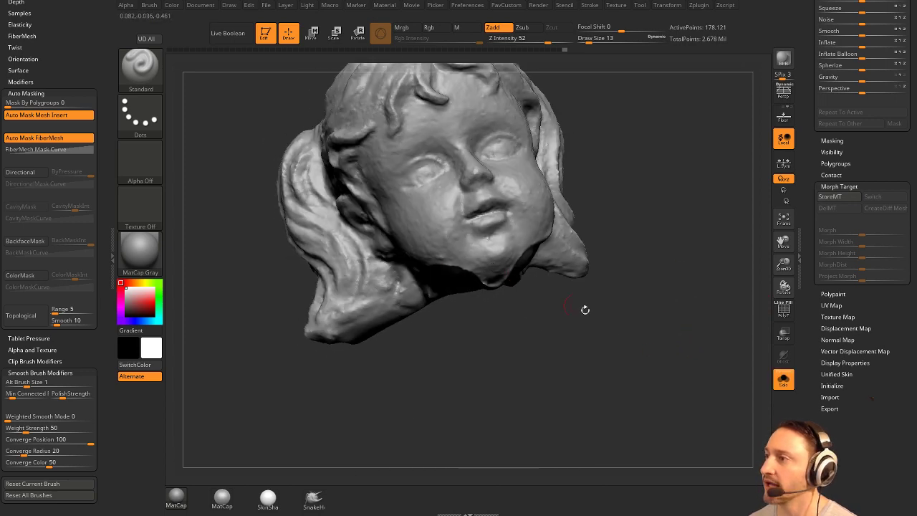
left_click(783, 379)
left_click_drag(693, 304, 581, 329)
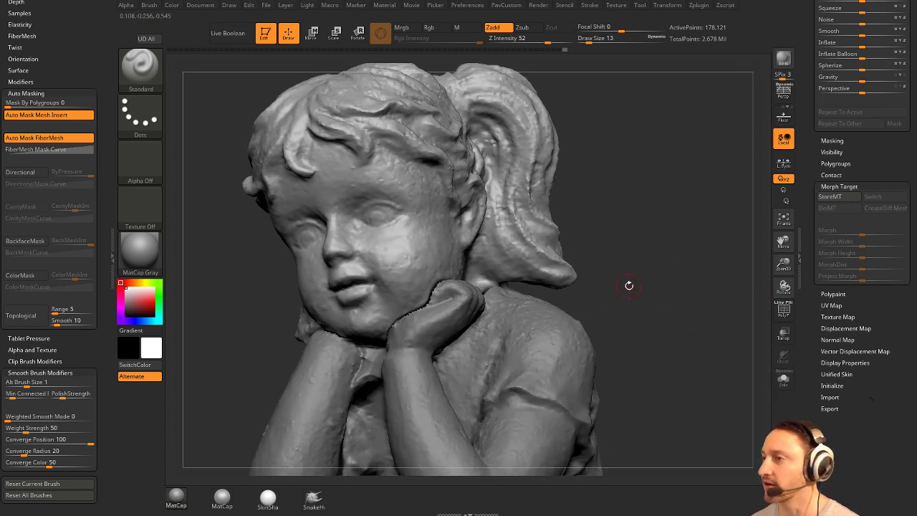
Examine the statue from the front and above, checking how the chin and cheeks rest on the hands.
left_click_drag(703, 240, 670, 201)
mouse_move(640, 262)
left_mouse_down("alt")
mouse_move(652, 210)
mouse_move(654, 243)
mouse_move(636, 245)
left_mouse_up("alt")
key("s")
mouse_move(656, 255)
left_mouse_down("alt")
mouse_move(645, 232)
mouse_move(656, 216)
left_mouse_up("alt")
key("s")
mouse_move(612, 239)
left_mouse_down()
mouse_move(549, 265)
mouse_move(560, 268)
left_mouse_up()
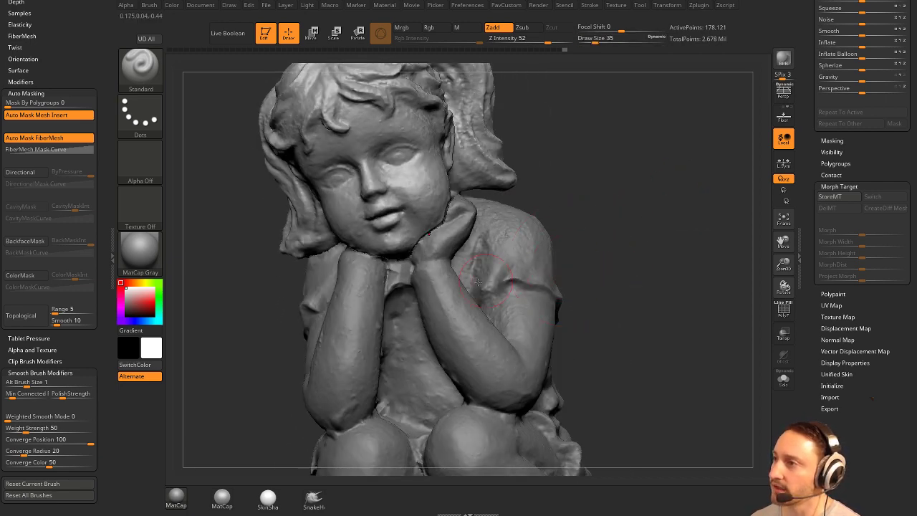
left_click_drag(627, 285, 635, 259)
left_click_drag(549, 215, 549, 274)
left_click_drag(696, 287, 679, 282)
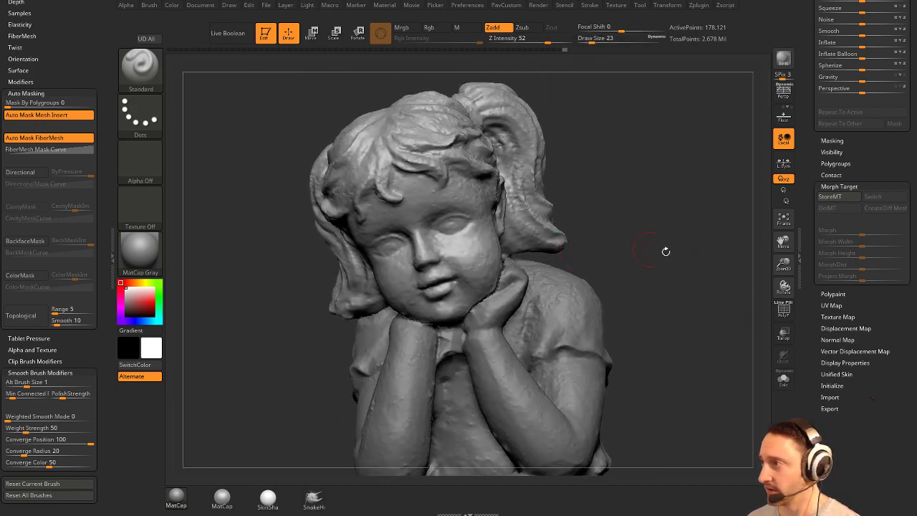
Isolate the head and fill in the mask across the middle of the neck cap at draw size 23.
left_click(784, 379)
mouse_move(697, 316)
left_mouse_down()
mouse_move(696, 254)
mouse_move(686, 359)
mouse_move(701, 229)
mouse_move(729, 255)
left_mouse_up()
mouse_move(729, 256)
left_mouse_down()
mouse_move(654, 246)
mouse_move(654, 219)
left_mouse_up()
mouse_move(438, 284)
left_mouse_down("ctrl")
mouse_move(515, 263)
mouse_move(487, 315)
mouse_move(457, 324)
mouse_move(467, 356)
mouse_move(486, 360)
left_mouse_up("ctrl")
left_click_drag(608, 322, 608, 284)
mouse_move(486, 362)
left_mouse_down("ctrl")
mouse_move(496, 345)
mouse_move(497, 357)
left_mouse_up("ctrl")
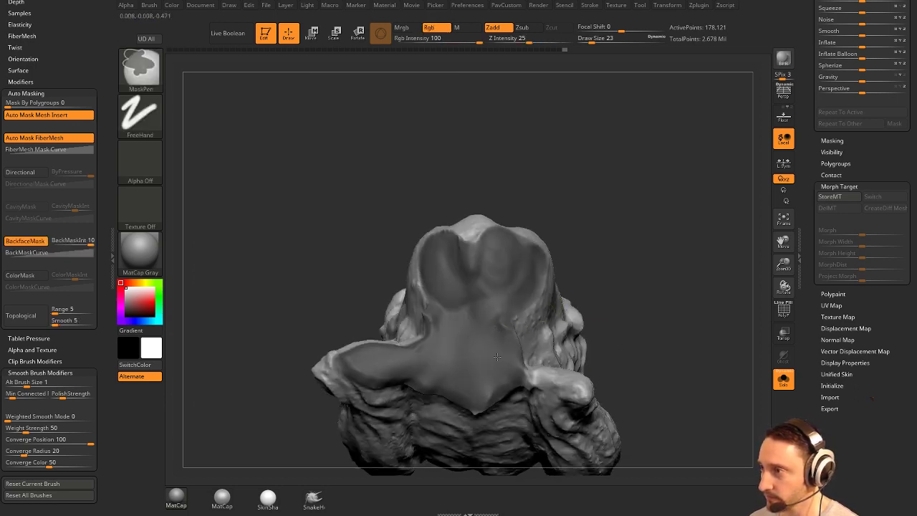
left_click_drag(655, 272, 601, 271)
left_click_drag(685, 191, 697, 235)
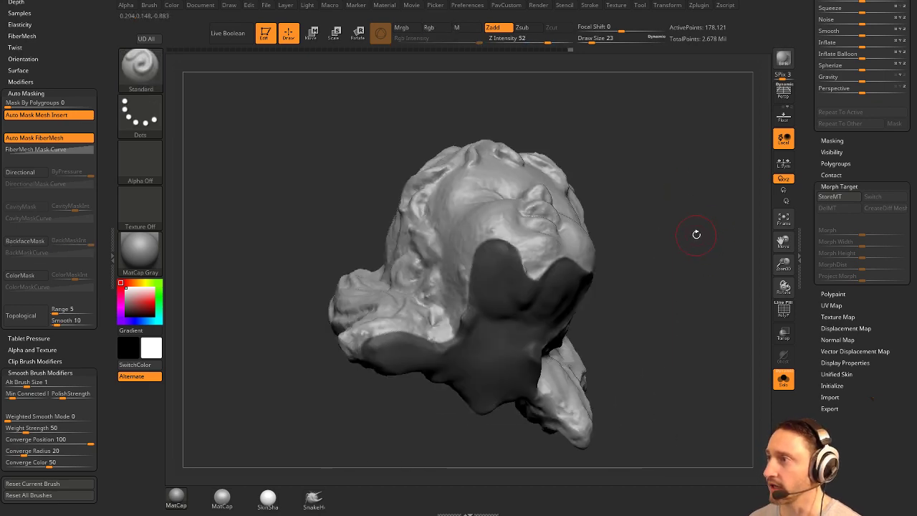
Turn the masked neck cap into its own polygroup and check it with the polyframe display.
key("ctrl+w")
left_click(784, 311)
left_click_drag(734, 311, 677, 312)
left_click(782, 311)
left_click_drag(741, 295, 690, 294)
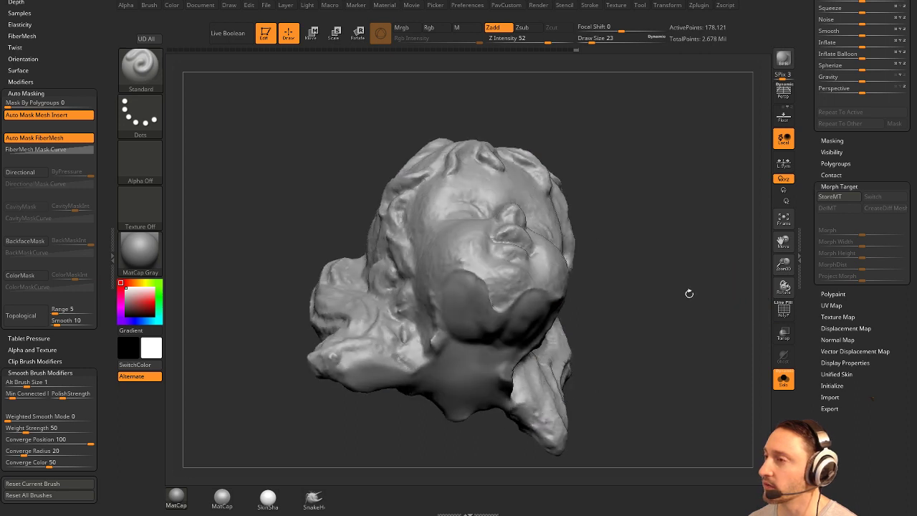
Isolate the neck cap's polygroup to check it and restore the whole head's visibility.
right_click_drag(522, 321, 483, 321)
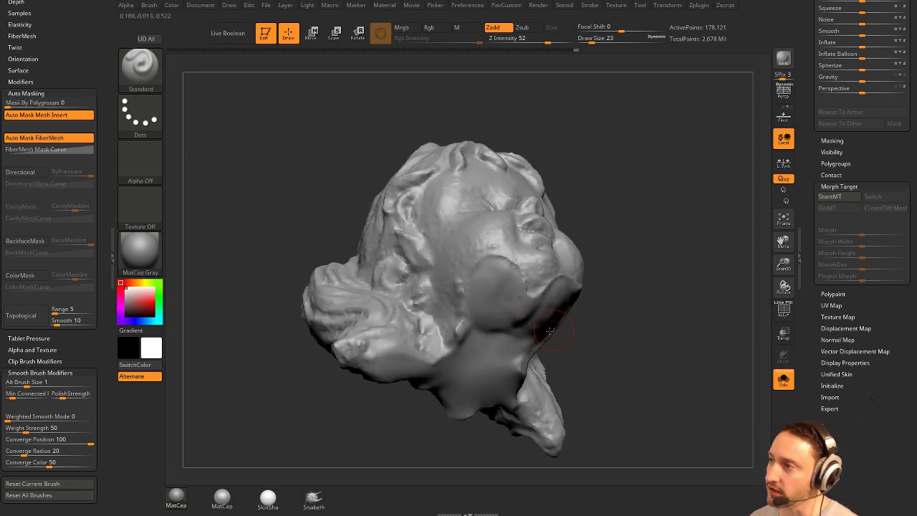
left_click(522, 321, "ctrl+shift")
left_click(692, 288, "ctrl+shift")
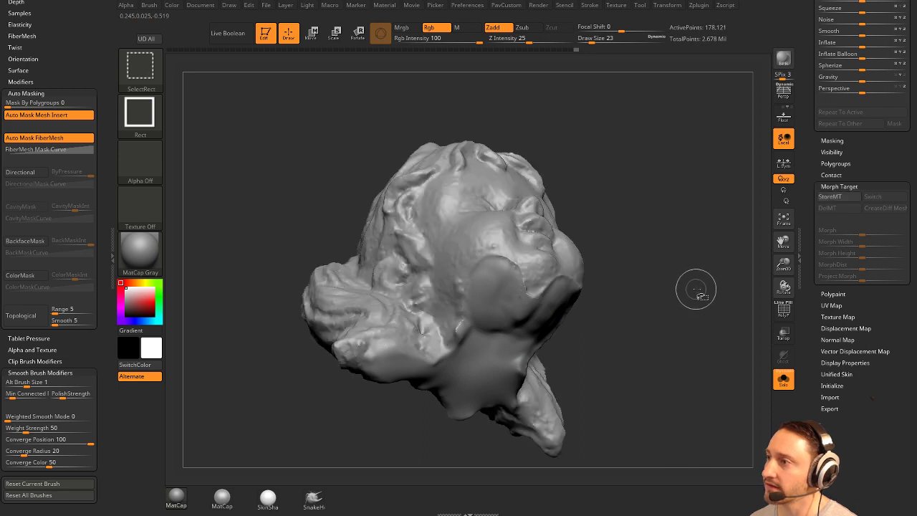
left_click(522, 319, "ctrl+shift")
left_click(673, 286, "ctrl")
left_click(677, 289, "ctrl+shift")
left_click(683, 293, "ctrl")
left_click_drag(695, 270, 715, 335, "ctrl")
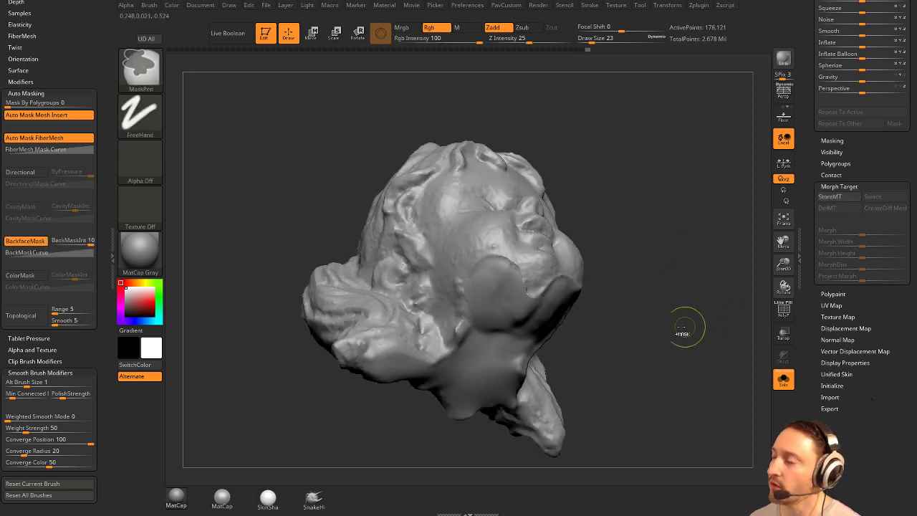
Mask the whole head except the neck cap's polygroup.
key("w")
left_click(547, 322, "ctrl")
key("q")
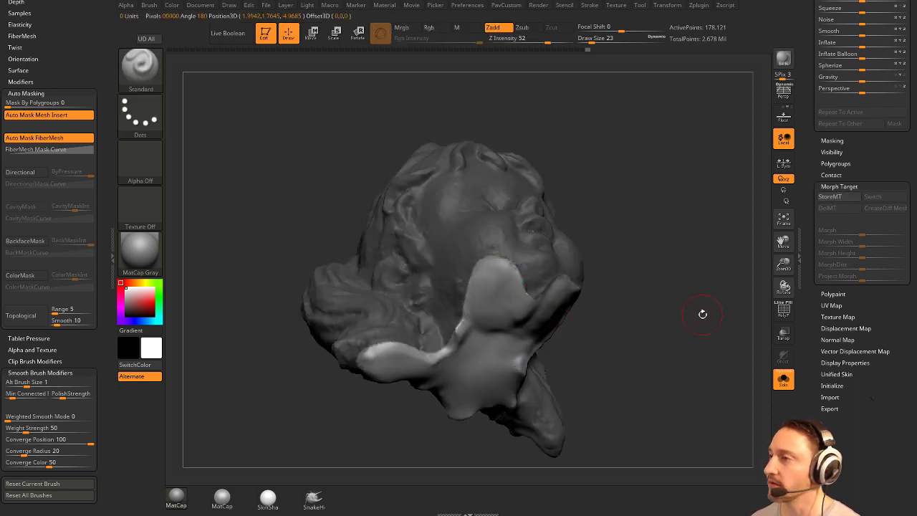
key("d")
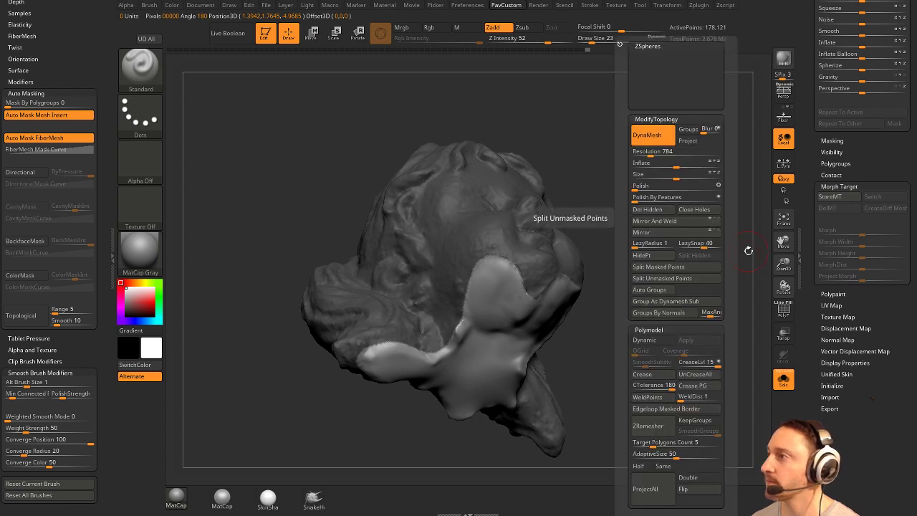
Invert the mask back and forth between the neck cap and the rest of the head.
left_click(740, 194, "ctrl")
left_click(838, 141)
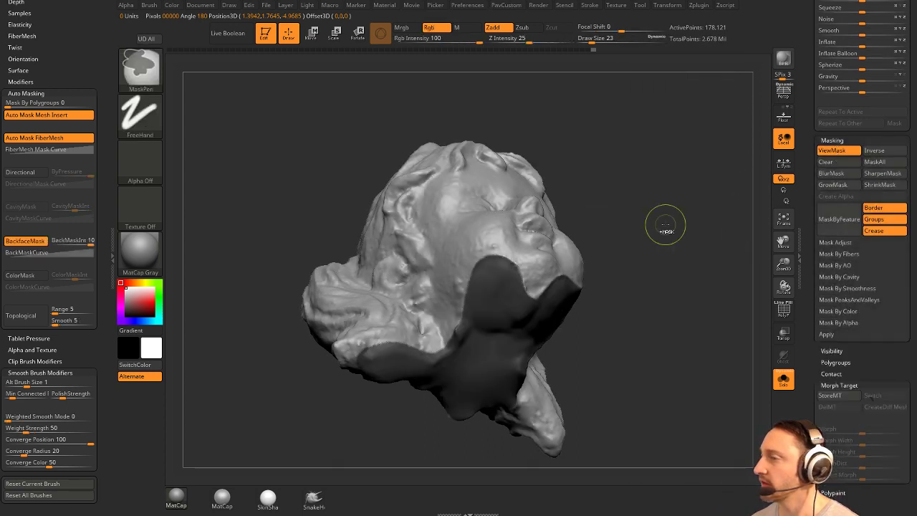
left_click(681, 224, "ctrl")
left_click(698, 223, "ctrl")
left_click(888, 152)
left_click(887, 152)
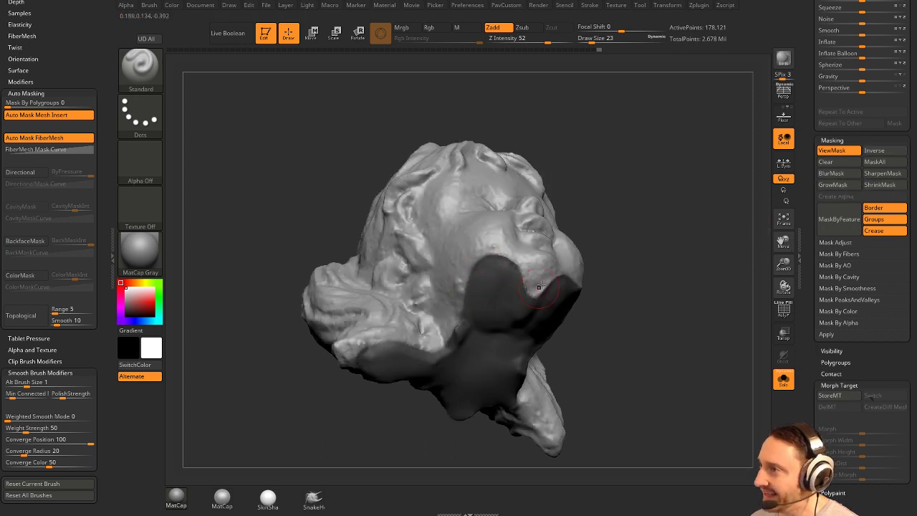
left_click(712, 304, "ctrl")
Compare the head with the full statue, isolate it again, and turn off ViewMask to hide the mask shading.
left_click(650, 299)
left_click(784, 379)
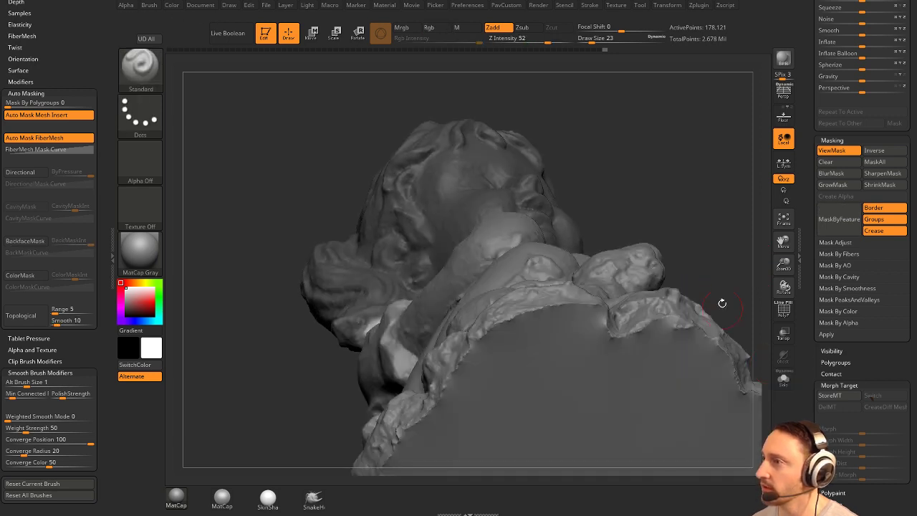
left_click_drag(723, 303, 742, 341)
left_click(784, 379)
left_click(839, 151)
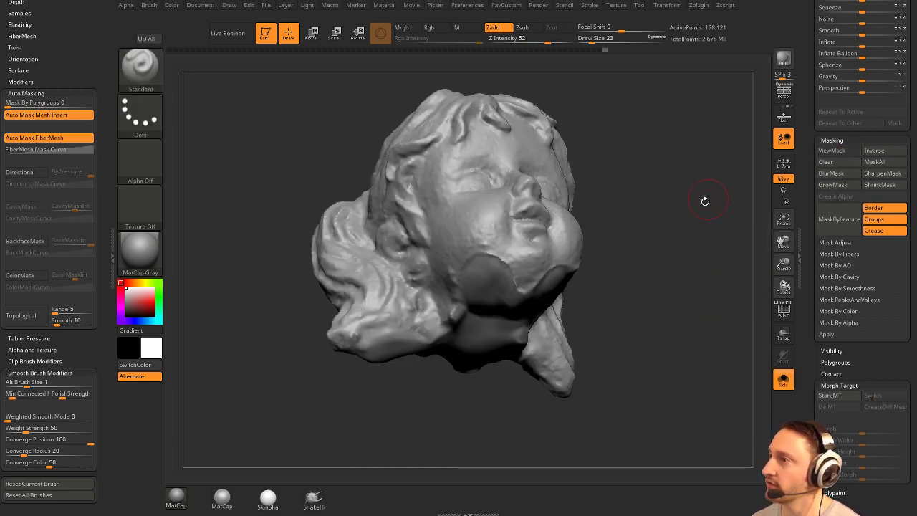
Choose the Clay brush and build up the hand imprint under the chin at draw size 44.
left_click_drag(705, 201, 705, 204)
left_click_drag(680, 278, 681, 242, "alt")
key("b")
key("c")
key("l")
key("s")
left_click_drag(478, 259, 488, 237)
left_click_drag(609, 267, 629, 300)
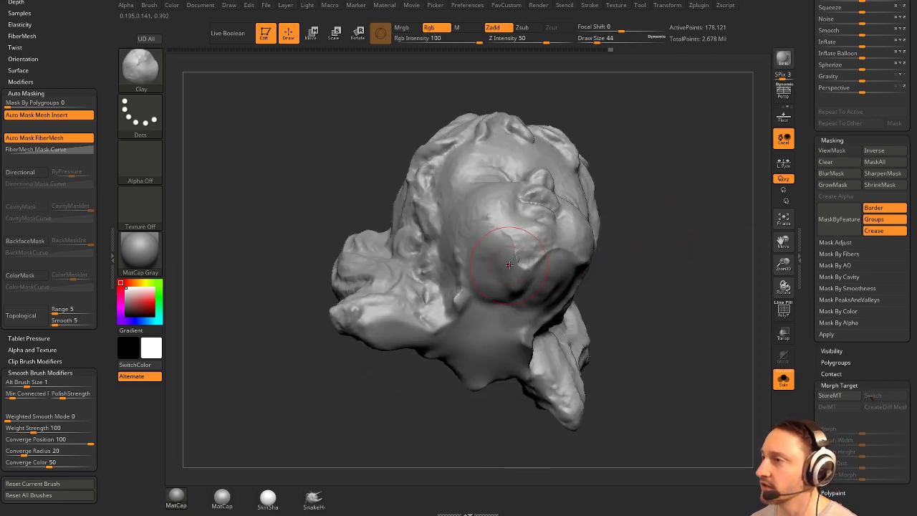
left_click_drag(504, 246, 498, 295)
Undo the stray stroke and sculpt the cap along the jaw below the cheek at draw size 22.
mouse_move(638, 298)
left_mouse_down()
mouse_move(625, 323)
mouse_move(588, 337)
left_mouse_up()
mouse_move(573, 221)
left_mouse_down()
mouse_move(520, 231)
mouse_move(571, 214)
left_mouse_up()
key("ctrl+z")
mouse_move(679, 315)
left_mouse_down()
mouse_move(681, 249)
mouse_move(507, 236)
mouse_move(510, 257)
left_mouse_up()
left_click_drag(677, 222, 611, 221)
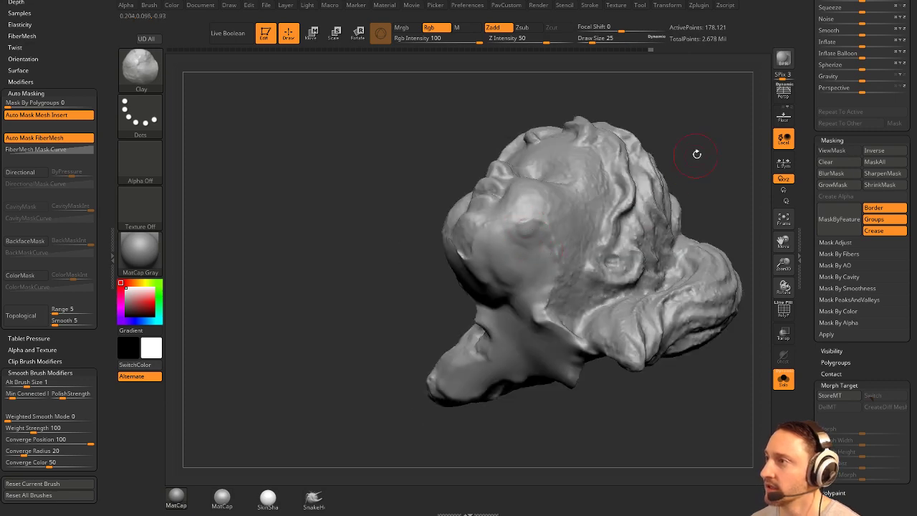
mouse_move(697, 154)
left_mouse_down()
mouse_move(682, 235)
mouse_move(662, 227)
left_mouse_up()
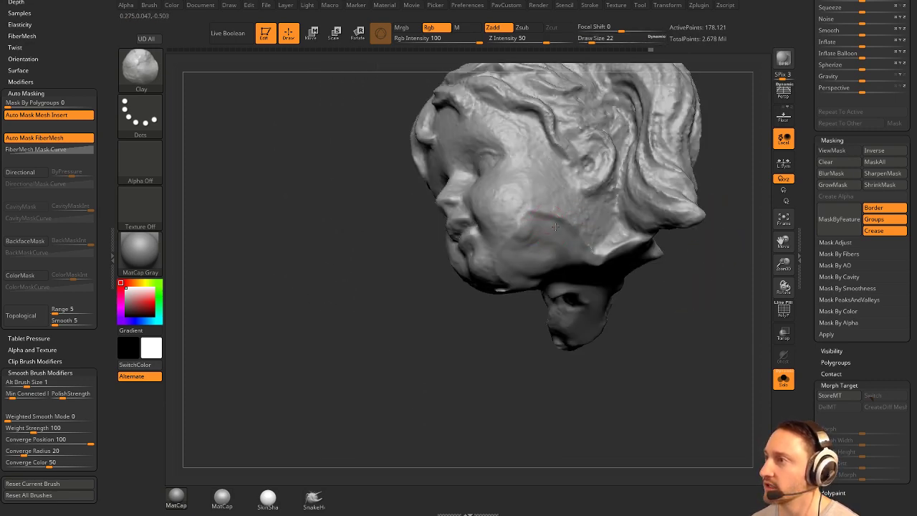
left_click_drag(554, 225, 545, 231)
left_click_drag(677, 265, 689, 233)
Round out the cheek-side hand imprint with Clay strokes at draw size 29.
key("s")
left_click_drag(539, 248, 536, 244)
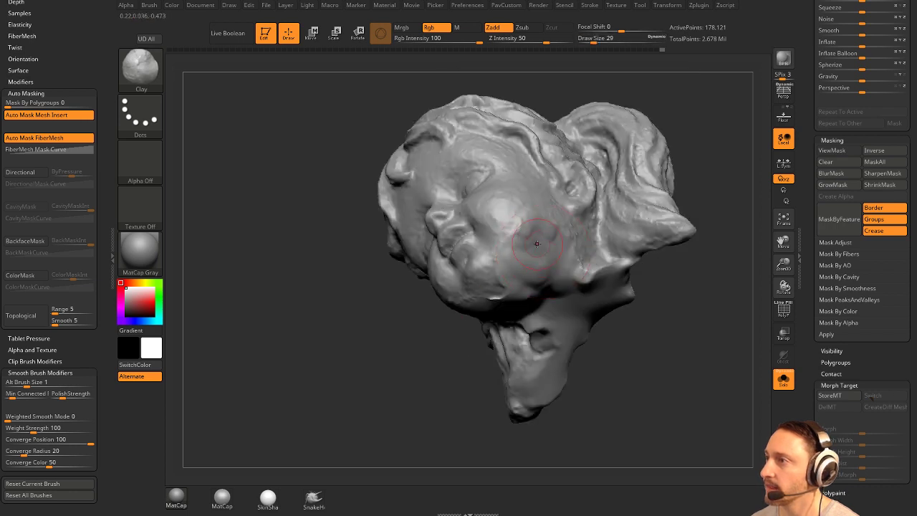
left_click_drag(679, 294, 635, 300)
left_click_drag(582, 235, 556, 238)
right_click_drag(498, 308, 546, 226)
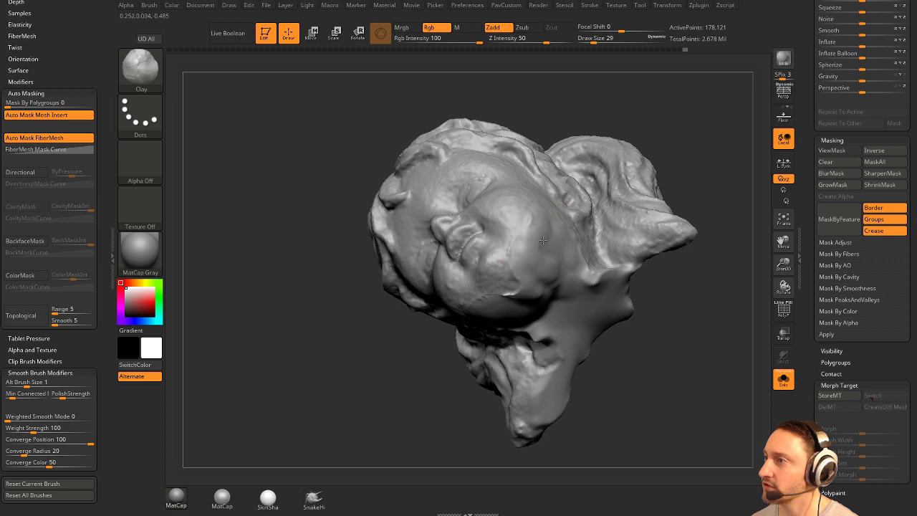
mouse_move(576, 287)
right_mouse_down()
mouse_move(666, 334)
mouse_move(591, 230)
right_mouse_up()
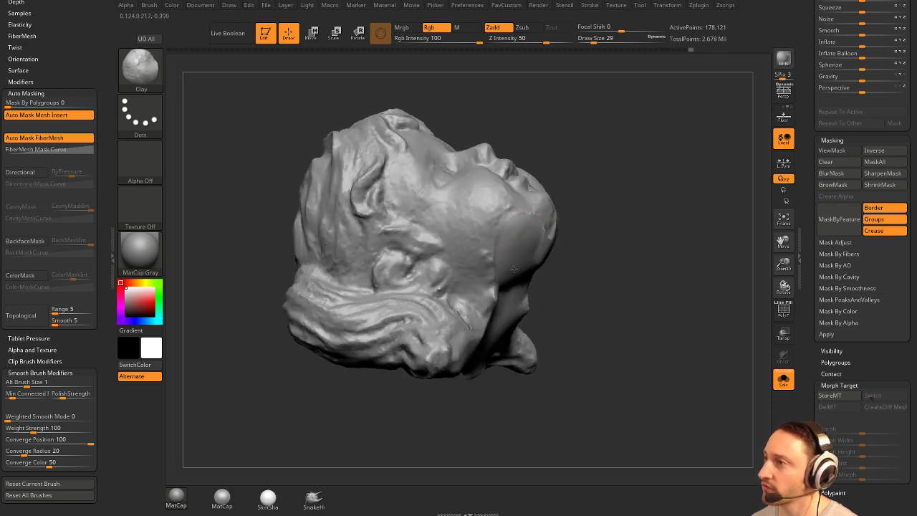
Fill the hand imprint on the opposite jaw and under the chin with Clay strokes at draw size 29.
left_click_drag(515, 237, 521, 242)
mouse_move(563, 271)
left_mouse_down()
mouse_move(596, 266)
mouse_move(561, 247)
left_mouse_up()
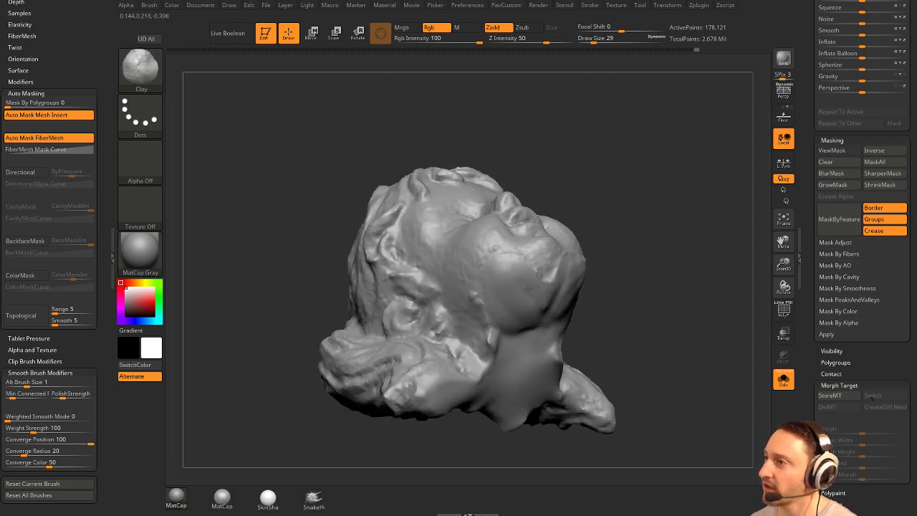
left_click_drag(528, 289, 533, 291)
left_click_drag(635, 289, 594, 249)
left_click_drag(498, 252, 536, 294)
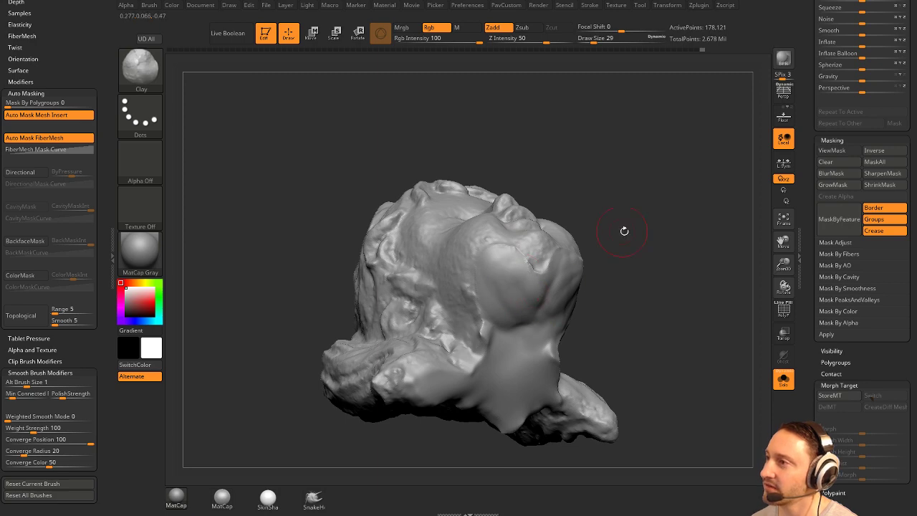
Examine the rebuilt chin, preview the girl_statue_RC_full1 subtool in the list, and compare the head with the full statue.
mouse_move(624, 231)
right_mouse_down()
mouse_move(674, 240)
mouse_move(629, 258)
right_mouse_up()
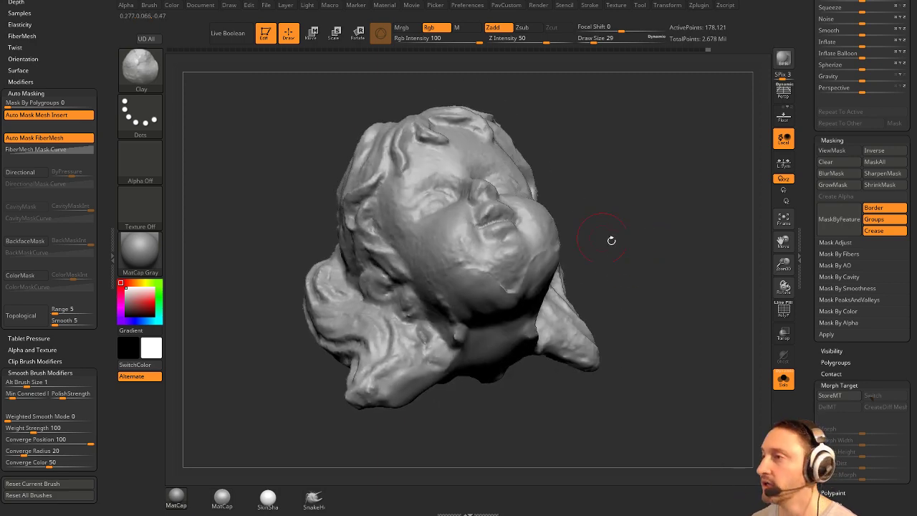
left_click_drag(815, 163, 797, 359)
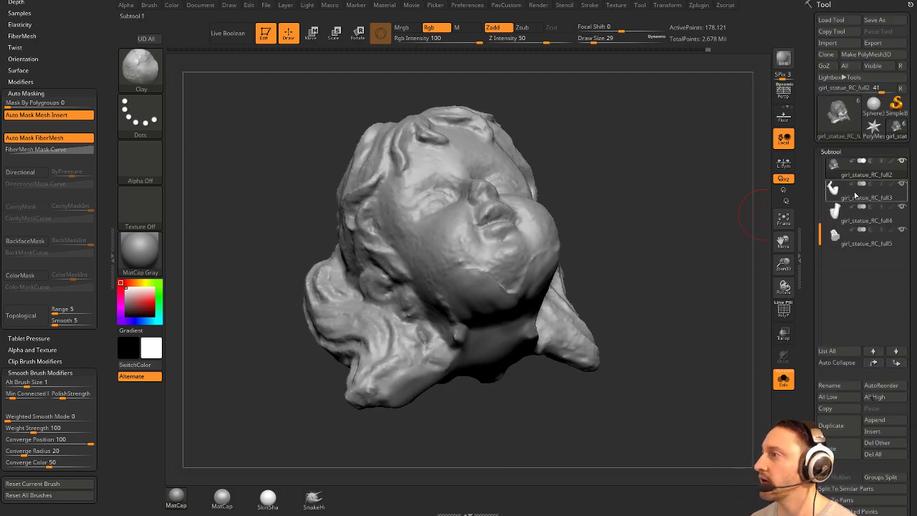
scroll(860, 194, "up", 2)
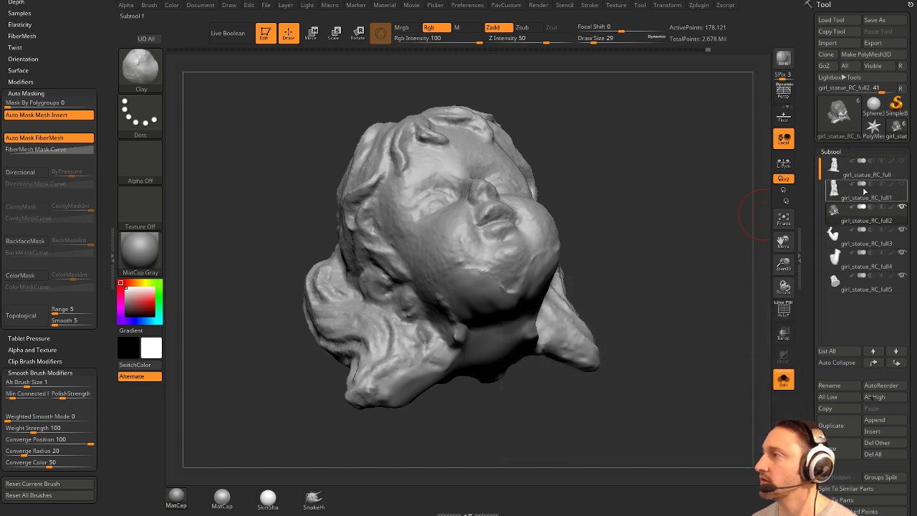
mouse_move(862, 201)
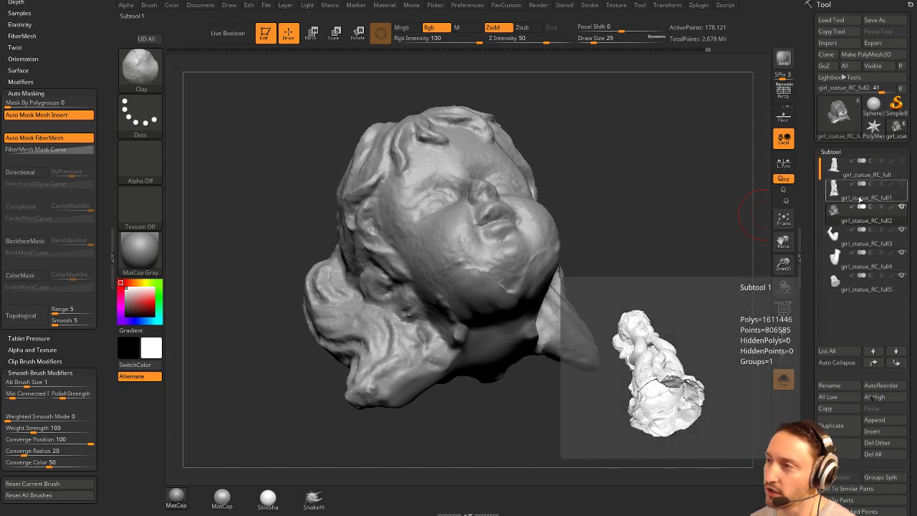
key("b")
key("z")
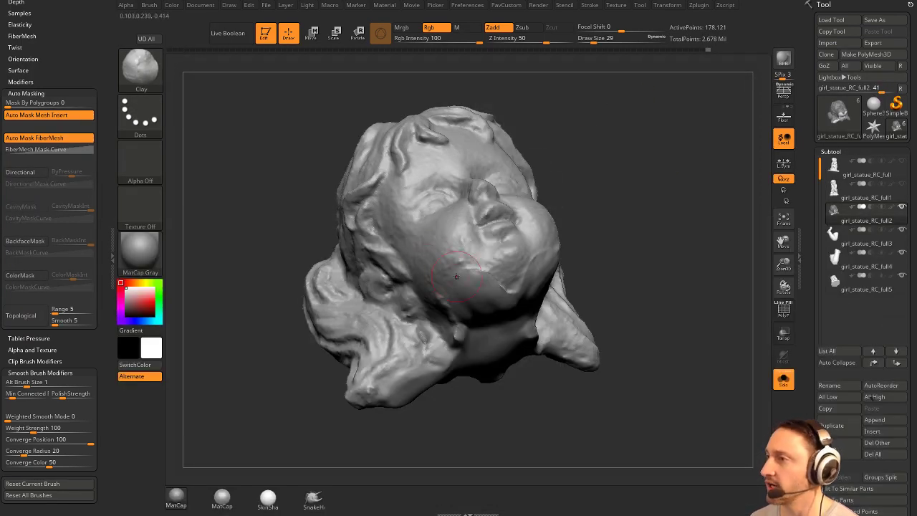
left_click_drag(651, 295, 673, 254)
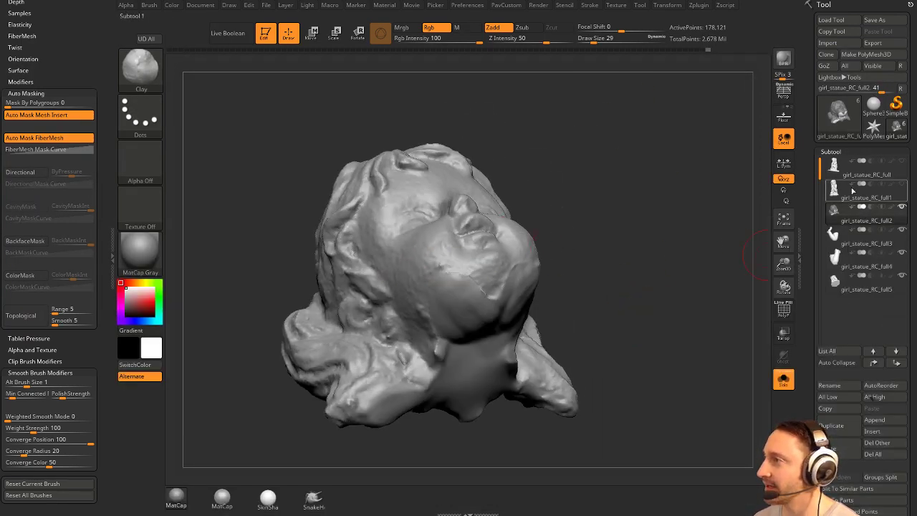
left_click(784, 380)
left_click(784, 380)
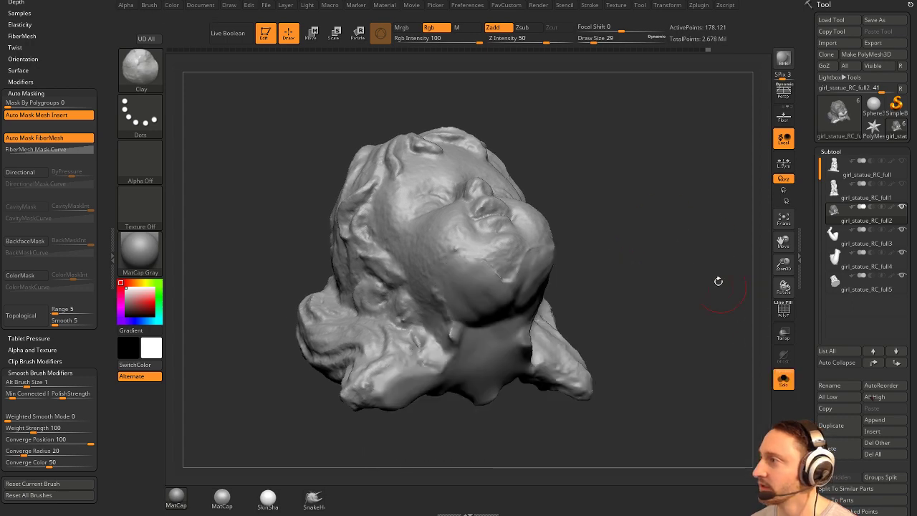
Build up the crease where the chin meets the neck with Clay strokes at draw size 25.
left_click_drag(719, 282, 552, 244)
left_click_drag(473, 326, 479, 328)
mouse_move(650, 248)
left_mouse_down("alt")
mouse_move(652, 215)
mouse_move(649, 243)
left_mouse_up("alt")
key("s")
left_click_drag(503, 306, 500, 305)
mouse_move(666, 269)
left_mouse_down("alt")
mouse_move(665, 259)
mouse_move(644, 282)
left_mouse_up("alt")
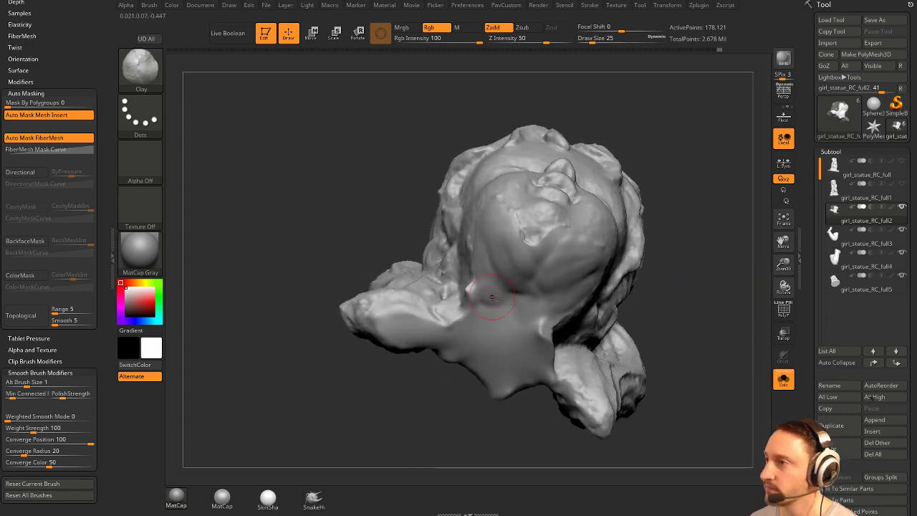
Undo the last smoothing, switch to the Standard brush at Z Intensity 34, and smooth the throat below the jaw at draw size 22.
mouse_move(489, 295)
left_mouse_down("shift")
mouse_move(496, 314)
mouse_move(474, 292)
left_mouse_up("shift")
key("ctrl+z")
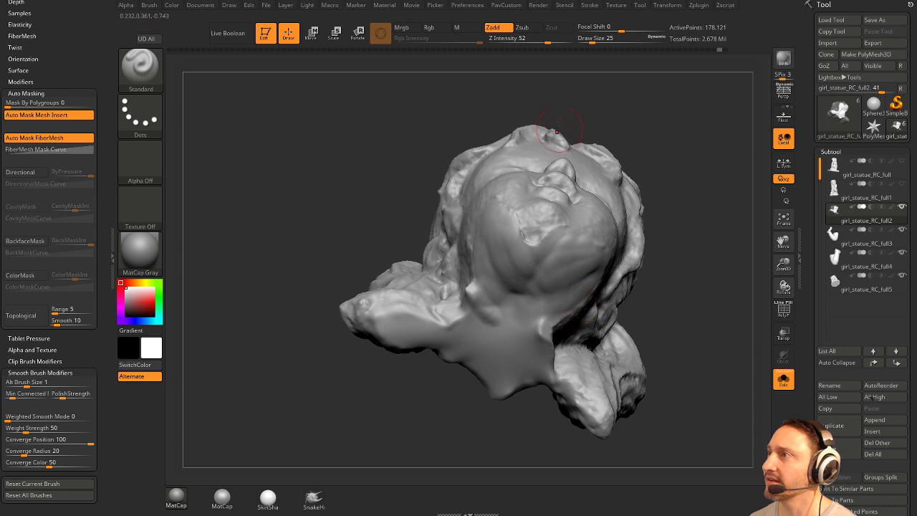
left_click_drag(547, 40, 536, 41)
left_click_drag(683, 239, 703, 235)
left_click_drag(488, 308, 485, 303, "shift")
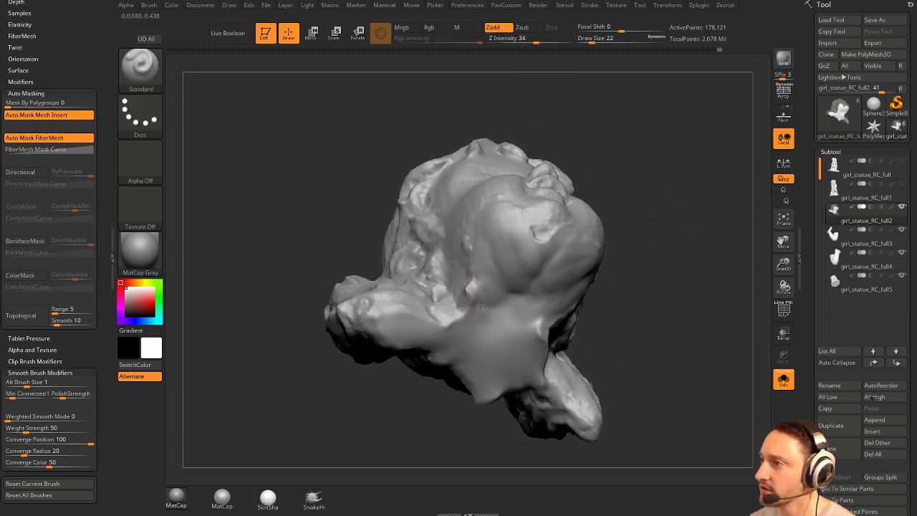
key("space")
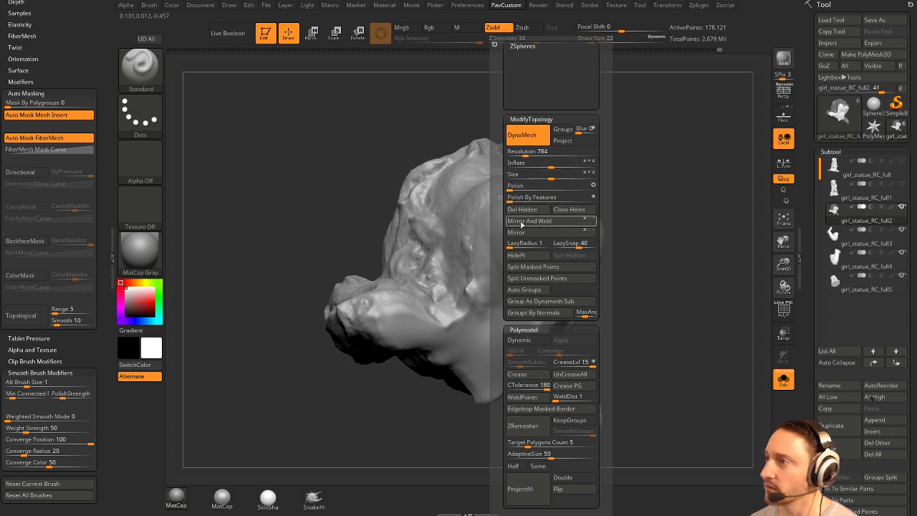
left_click(515, 248)
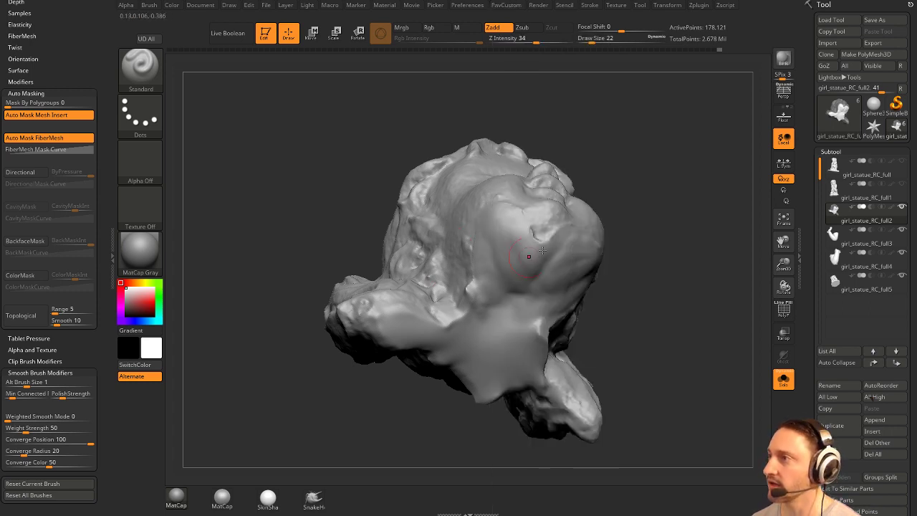
left_click_drag(648, 258, 656, 244, "alt")
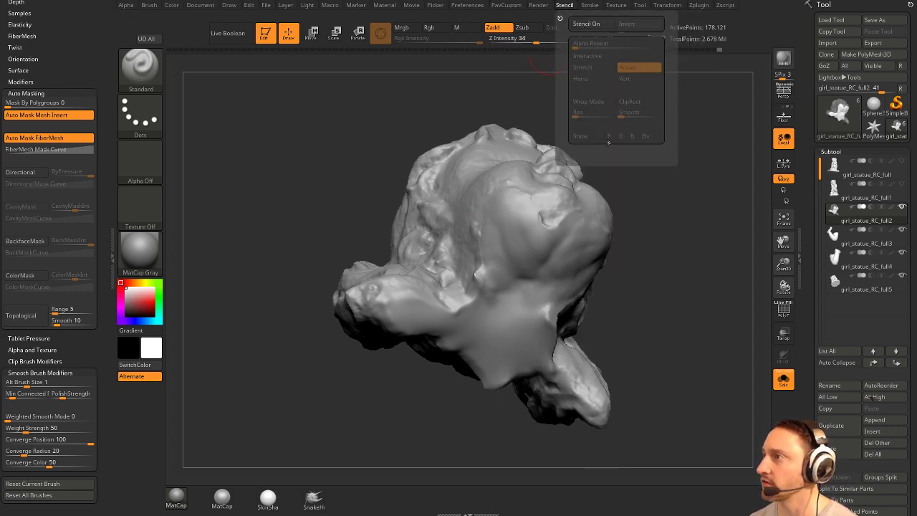
Switch to the browser, look over the channel's YouTube playlists and the Gumroad product page, and return to ZBrush.
left_click_drag(657, 212, 665, 214)
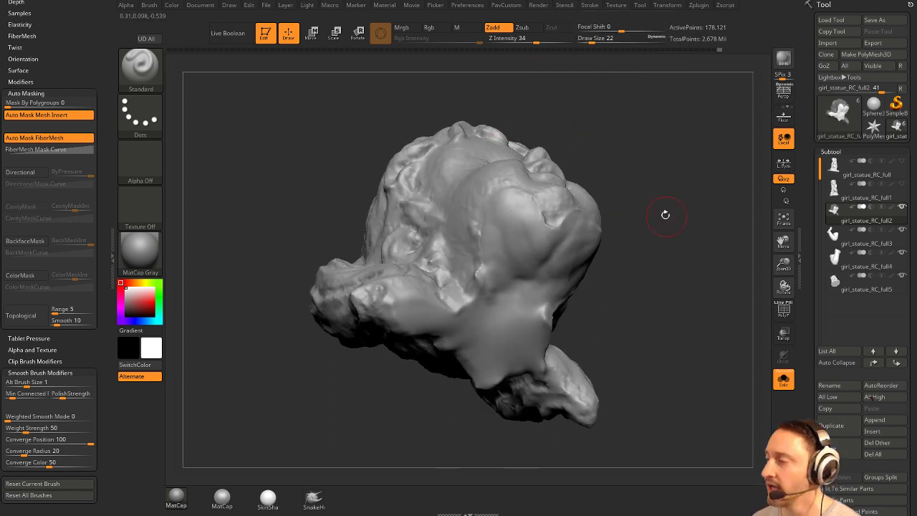
key("space")
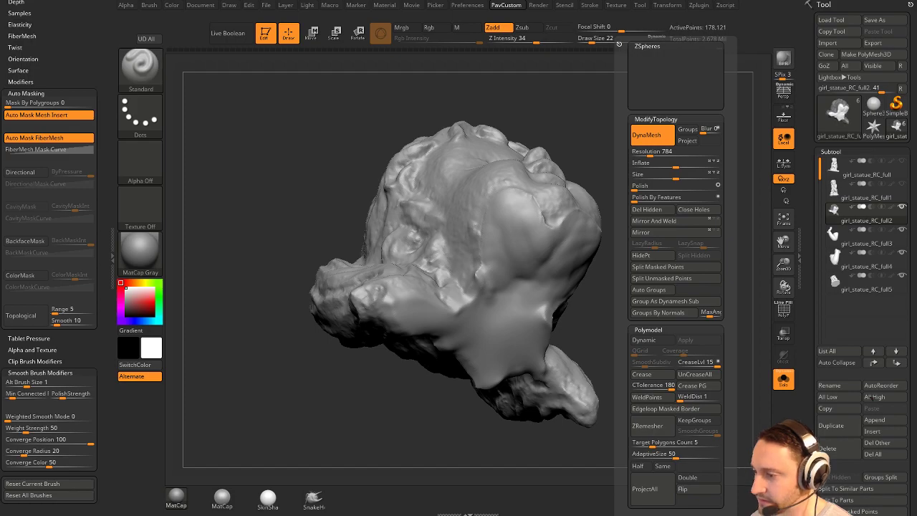
left_click_drag(301, 515, 188, 2)
left_click(326, 6)
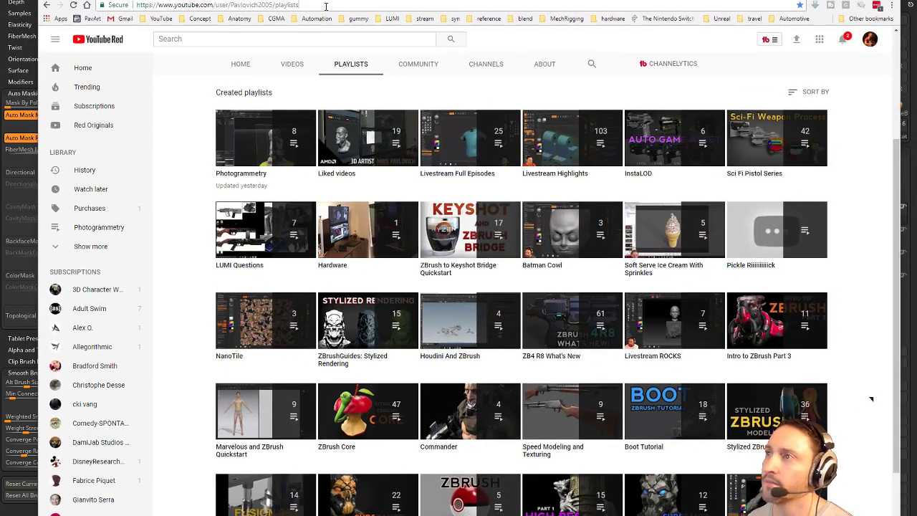
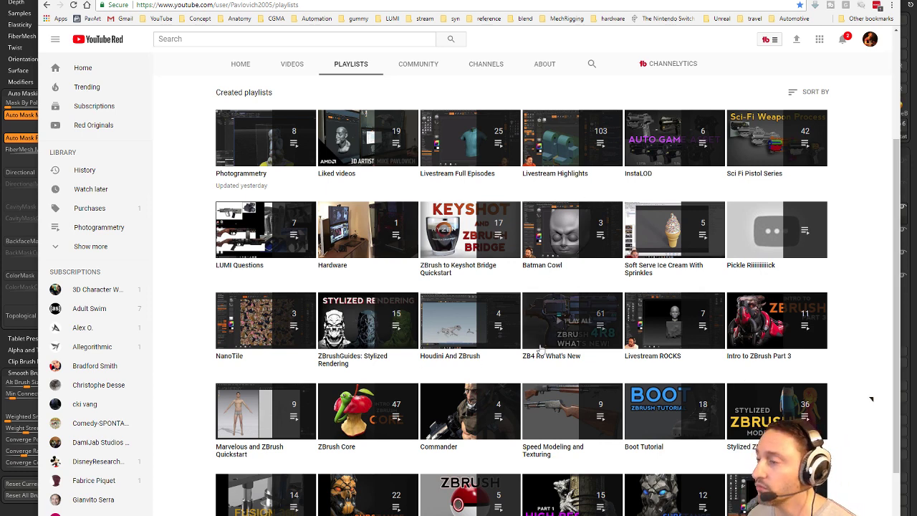
key("alt+Tab")
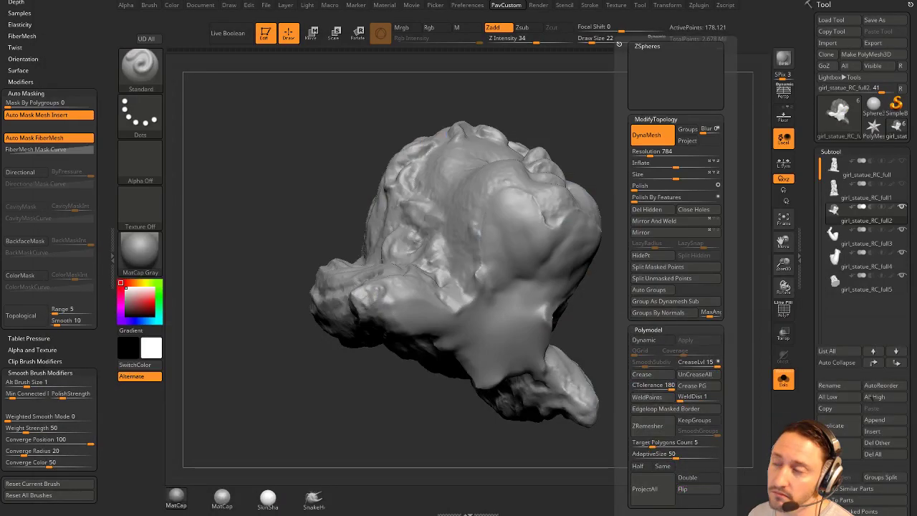
key("alt+Tab")
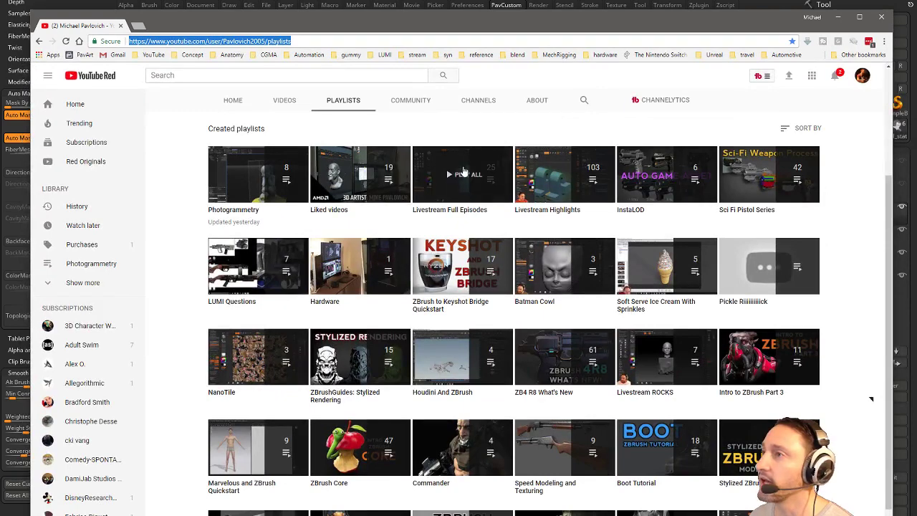
key("alt+Tab")
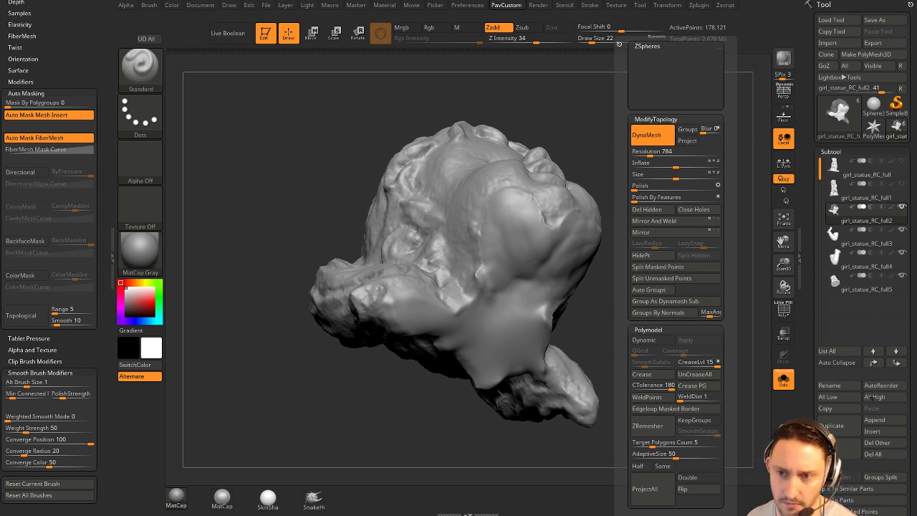
left_click_drag(367, 515, 380, 7)
scroll(396, 370, "down", 11)
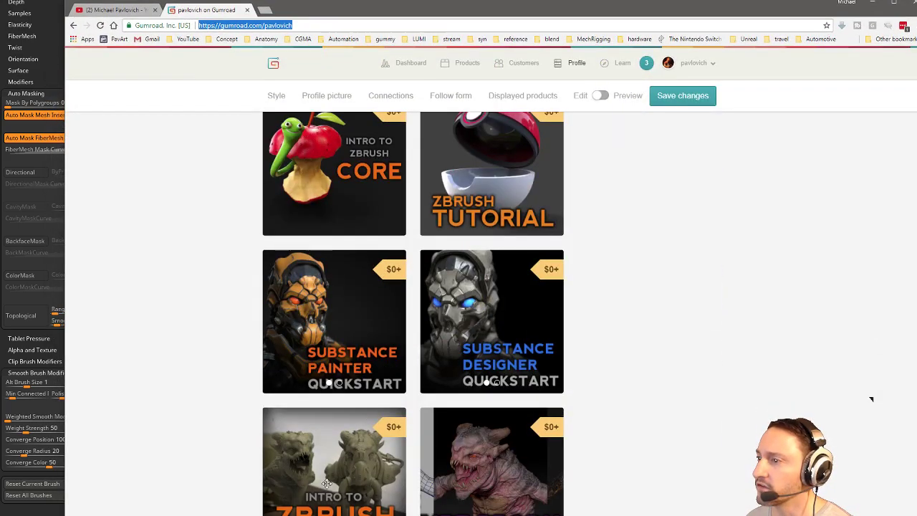
left_click_drag(332, 10, 494, 514)
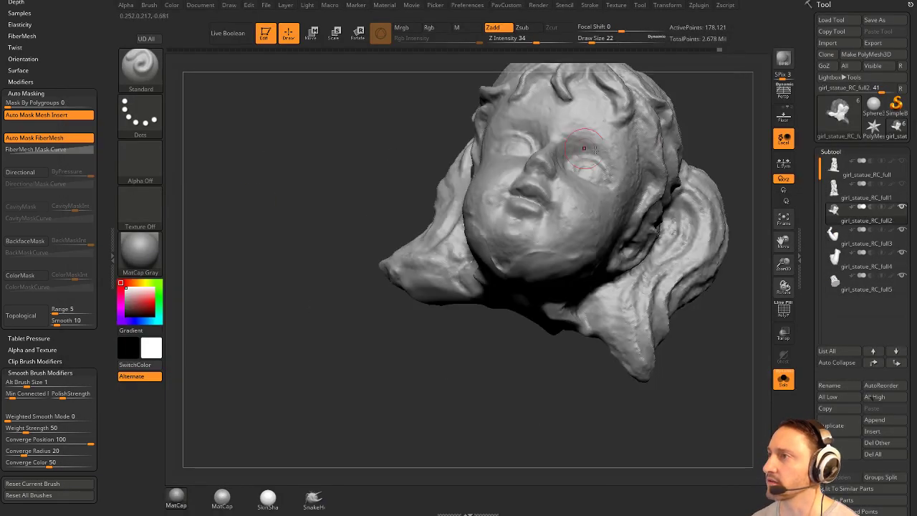
Switch to the Clay brush at Z Intensity 50 and draw size 39, and smooth the cheek beside the mouth.
left_click_drag(690, 115, 684, 160, "alt")
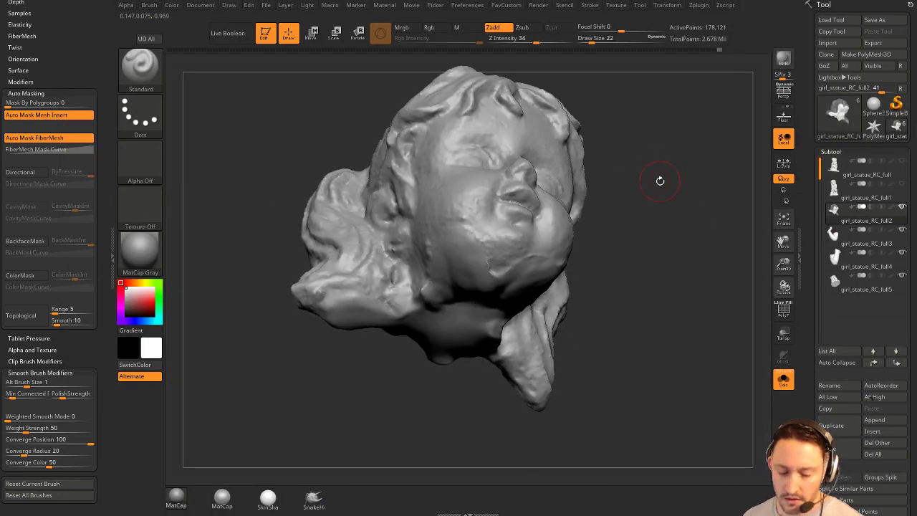
left_click_drag(660, 181, 638, 114)
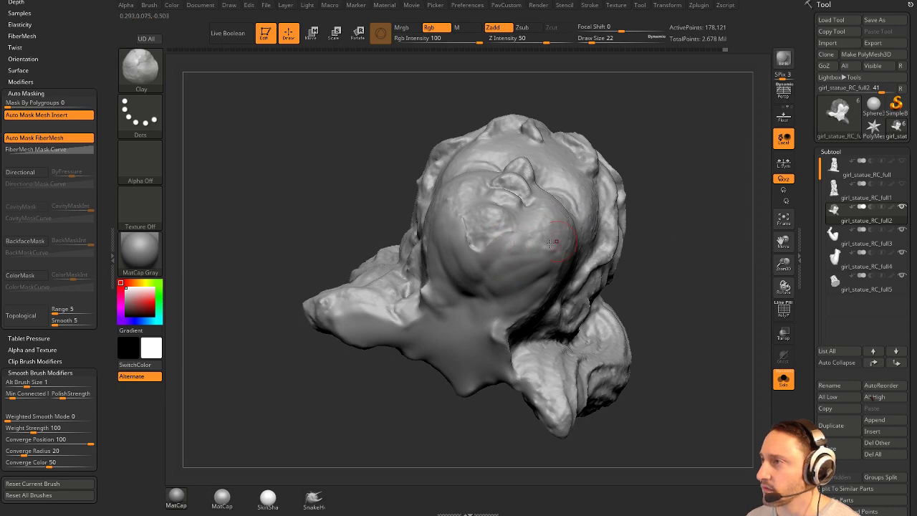
left_click_drag(678, 232, 659, 236, "alt")
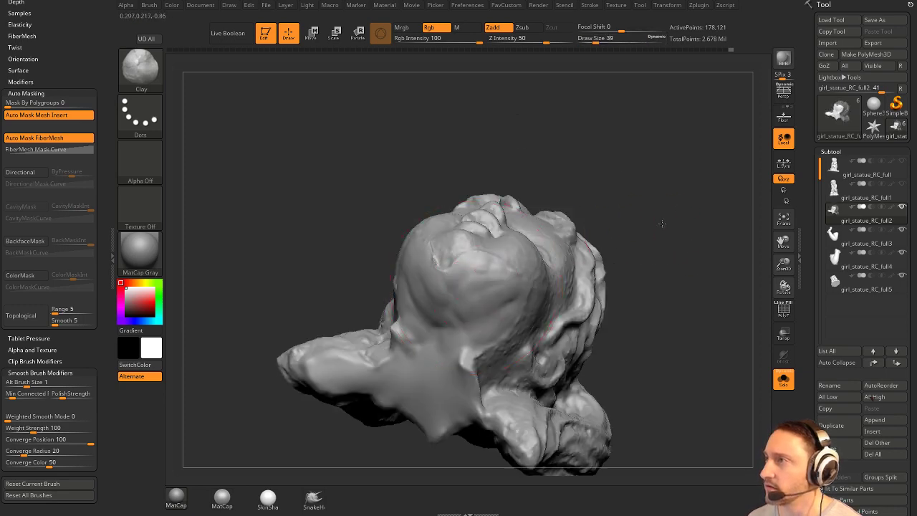
left_click_drag(662, 224, 669, 192, "alt")
mouse_move(669, 192)
left_mouse_down()
mouse_move(690, 219)
mouse_move(660, 225)
mouse_move(664, 216)
left_mouse_up()
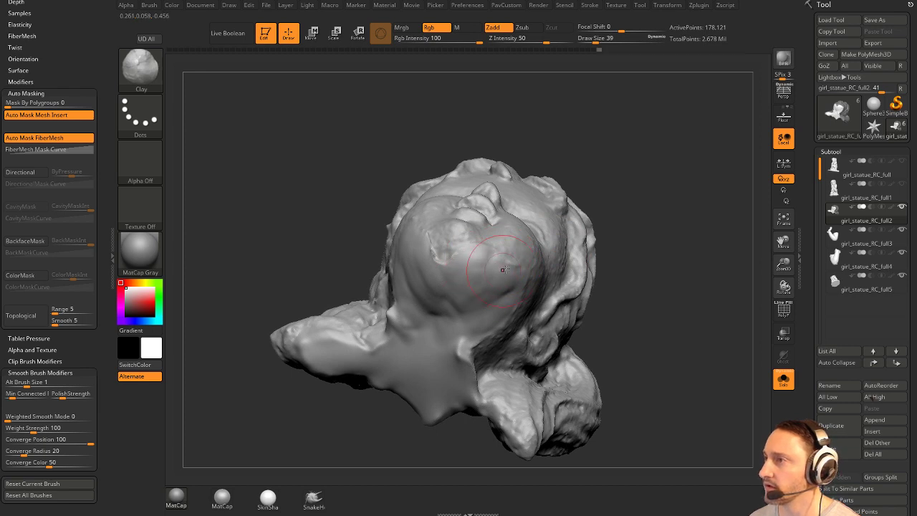
mouse_move(625, 240)
left_mouse_down()
mouse_move(672, 288)
mouse_move(591, 272)
left_mouse_up()
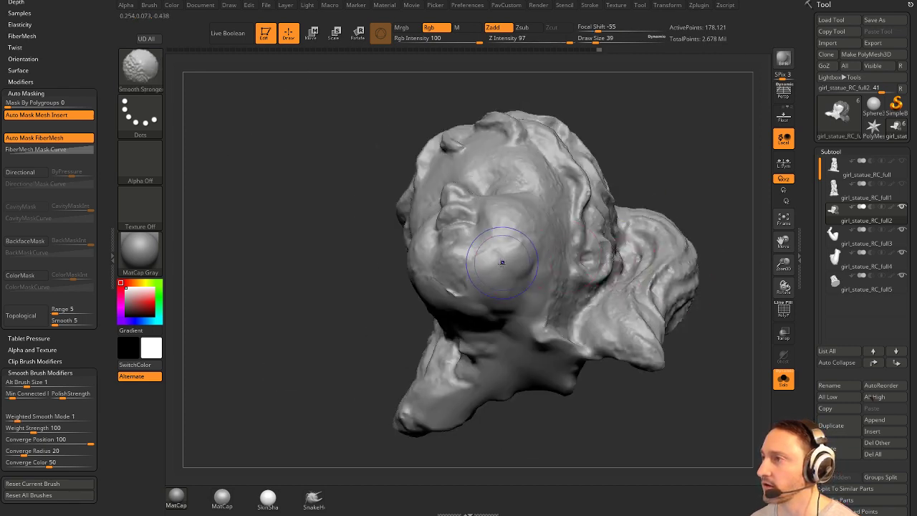
left_click_drag(534, 270, 563, 253)
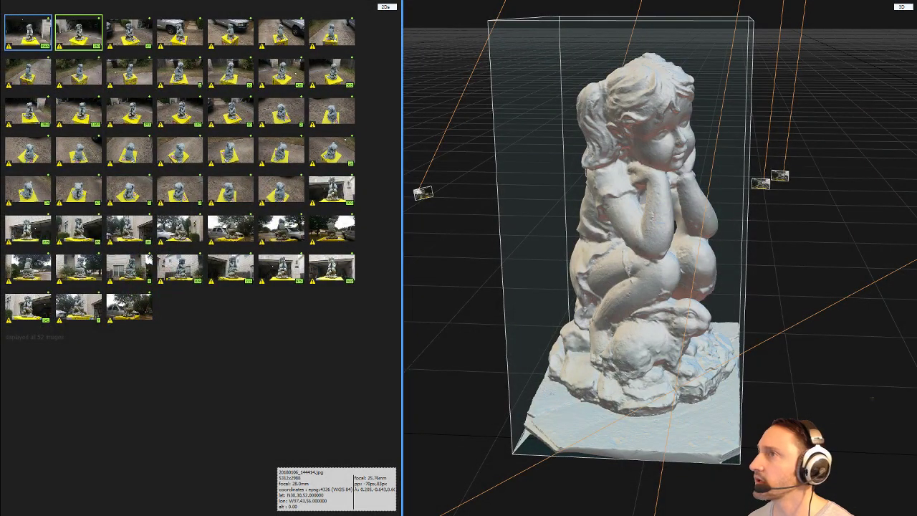
Switch to the RealityCapture window and save the girl statue project.
left_click(14, 1)
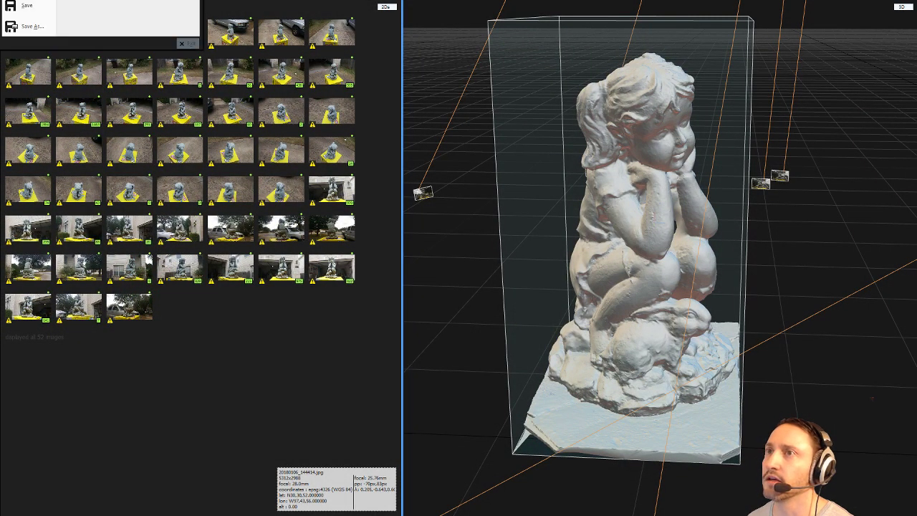
left_click(31, 6)
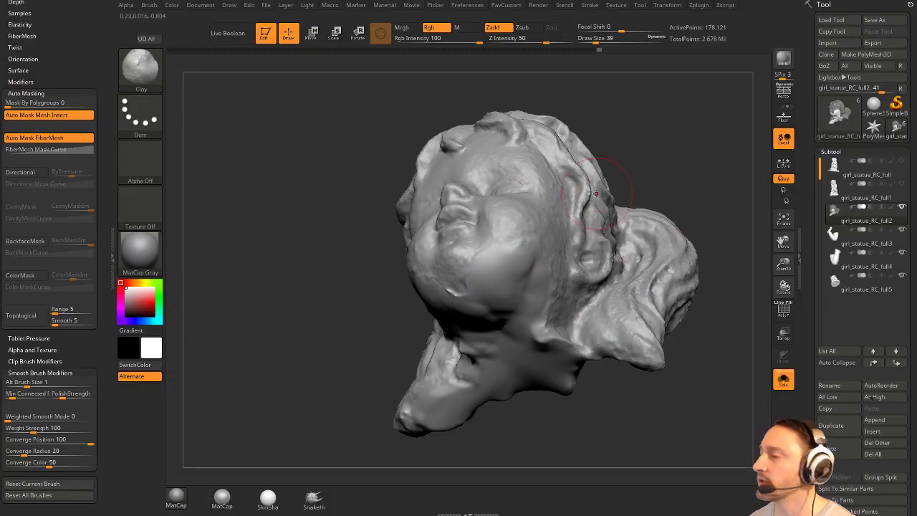
Return to ZBrush and even out the jaw above the throat with Clay strokes at draw size 39.
left_click_drag(657, 171, 648, 152)
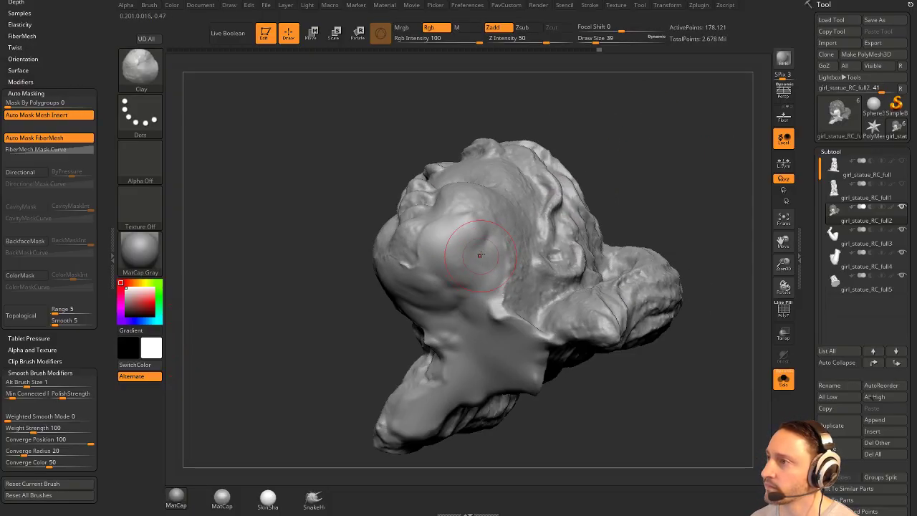
left_click_drag(470, 304, 496, 278)
left_click_drag(588, 222, 494, 256)
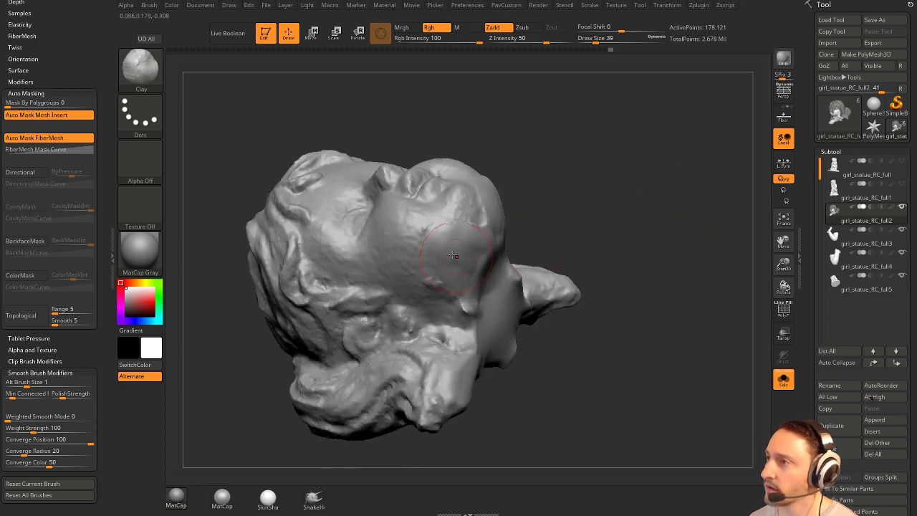
mouse_move(606, 221)
left_mouse_down()
mouse_move(721, 198)
mouse_move(678, 190)
left_mouse_up()
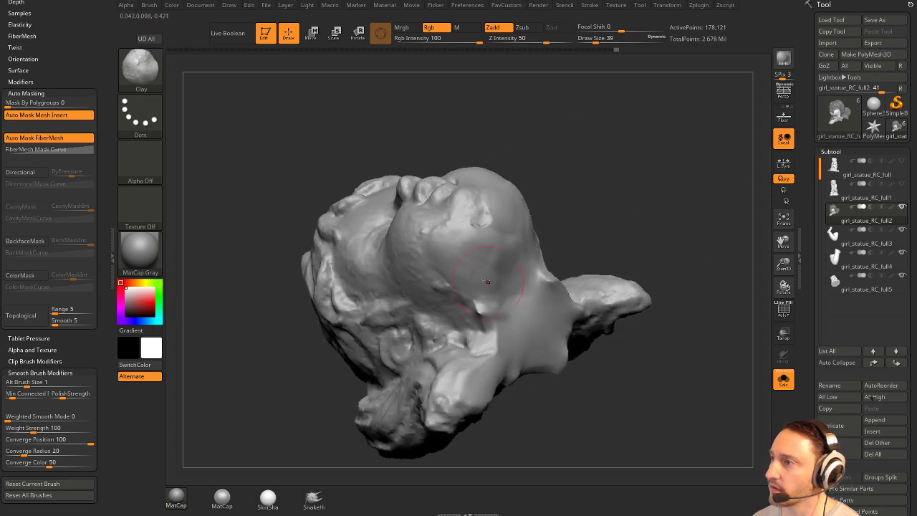
left_click_drag(609, 247, 682, 232)
Show the head together with the arms and body to compare the hidden jaw area, and isolate the head again.
left_click(780, 380)
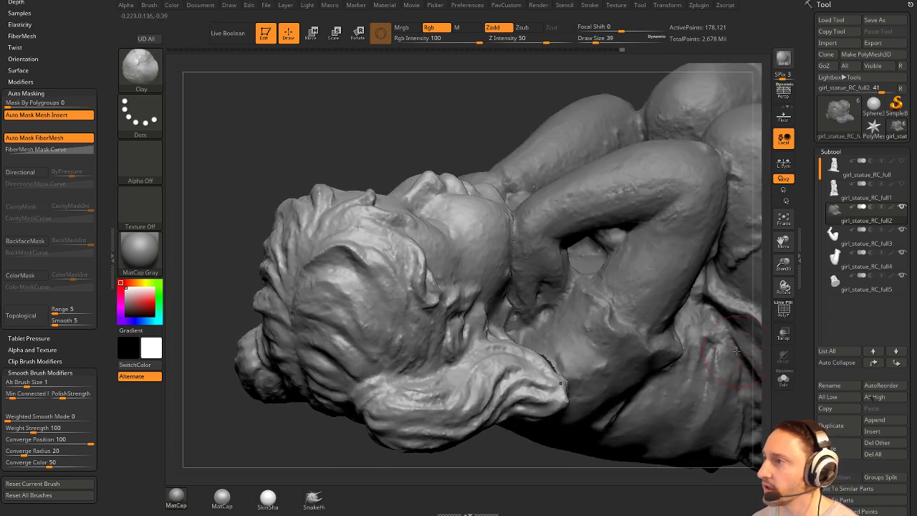
left_click_drag(539, 459, 480, 459)
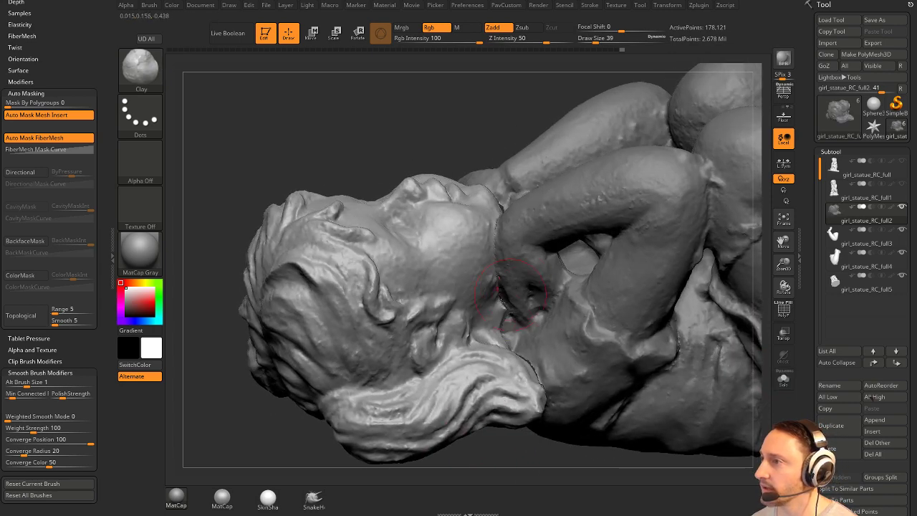
left_click(777, 382)
left_click_drag(469, 154, 455, 129, "alt")
mouse_move(554, 138)
left_mouse_down()
mouse_move(648, 134)
mouse_move(720, 229)
mouse_move(673, 267)
mouse_move(703, 219)
mouse_move(690, 264)
mouse_move(637, 240)
left_mouse_up()
Prepare the Clay brush for detailing the jaw at draw size 27, with Rgb painting turned off.
key("b")
key("s")
key("t")
key("s")
key("b")
key("c")
key("l")
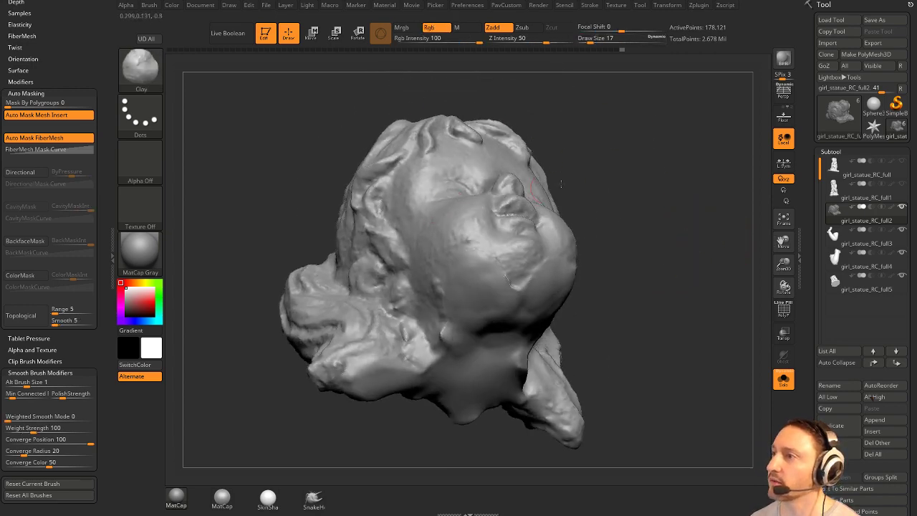
left_click_drag(561, 184, 639, 233)
left_click_drag(645, 289, 568, 260)
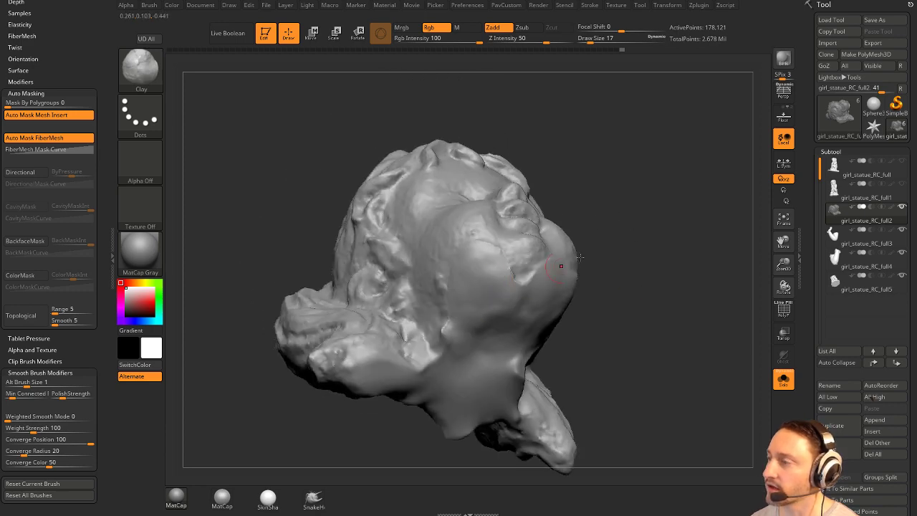
left_click_drag(635, 223, 643, 260)
key("s")
left_click(650, 260)
left_click(449, 29)
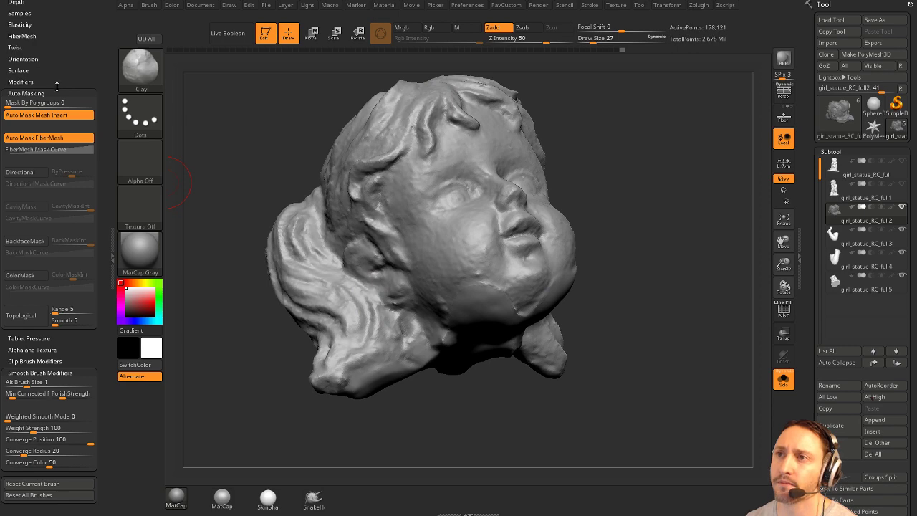
Add surface noise to the Clay brush with Noise Scale 22.33256 and Strength -0.00014.
left_click(29, 93)
left_click(22, 71)
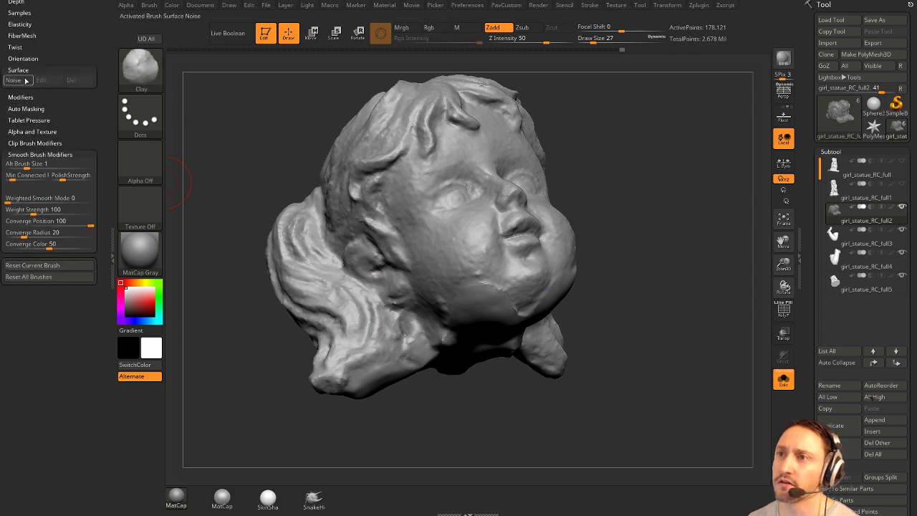
left_click(26, 81)
left_click_drag(232, 207, 330, 327)
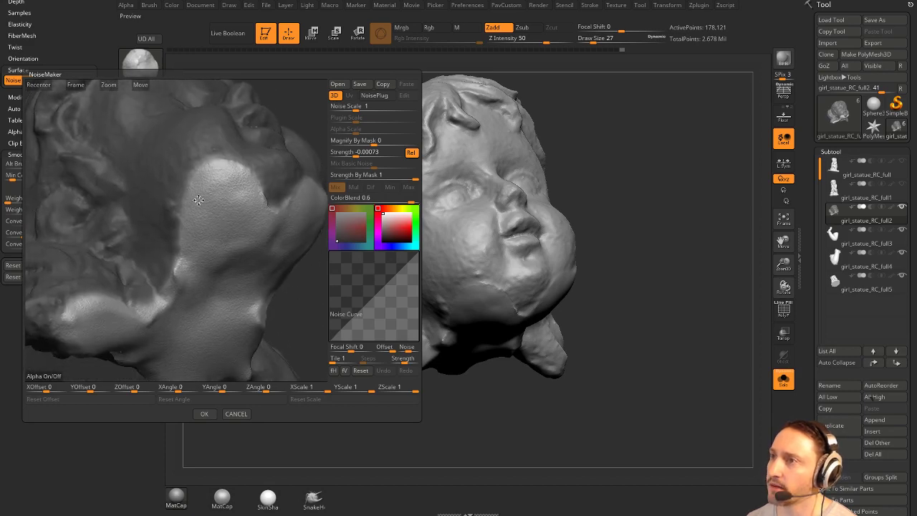
left_click_drag(357, 109, 377, 108)
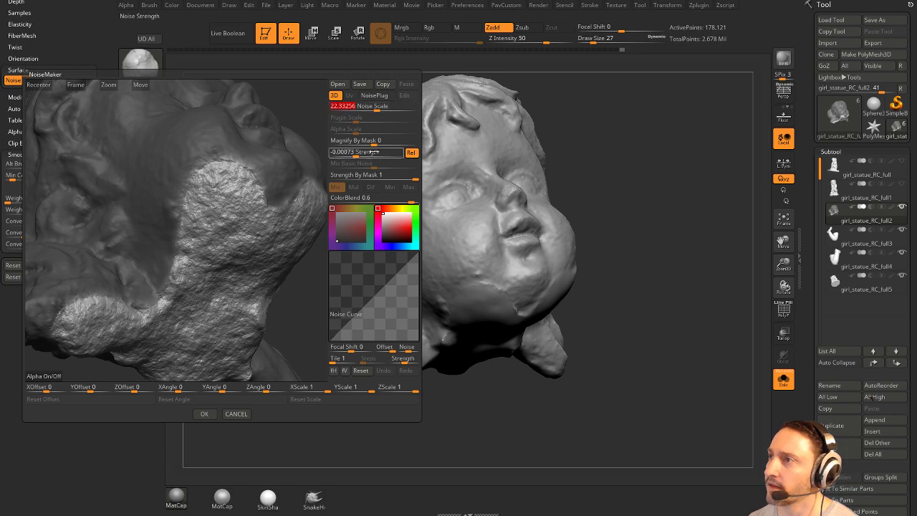
left_click_drag(355, 154, 362, 153)
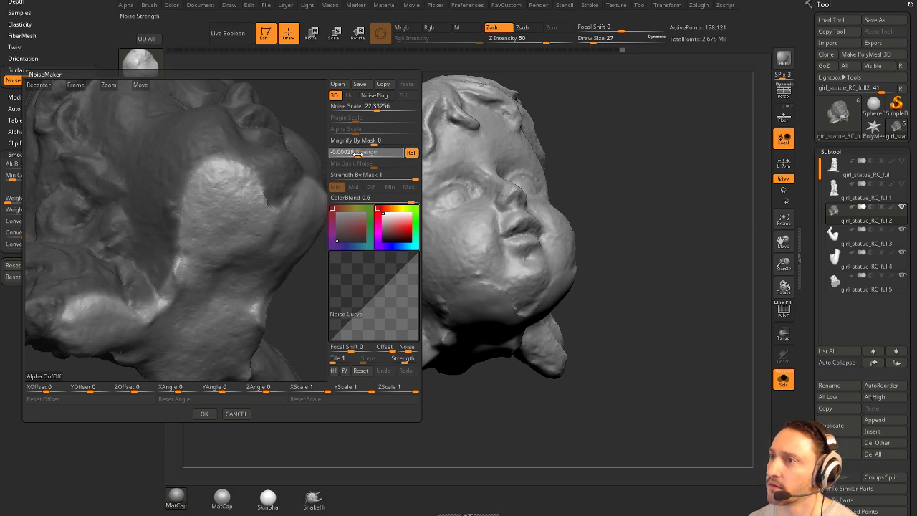
left_click_drag(357, 154, 360, 154)
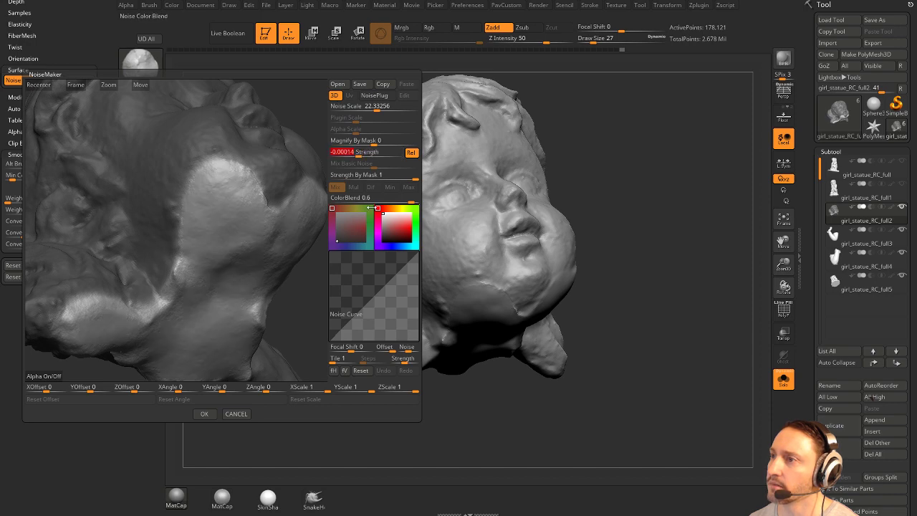
Shape the noise curve into a raised hump with a dip, set Noise Scale to 47.16745, and accept the brush noise.
left_click_drag(366, 302, 364, 277)
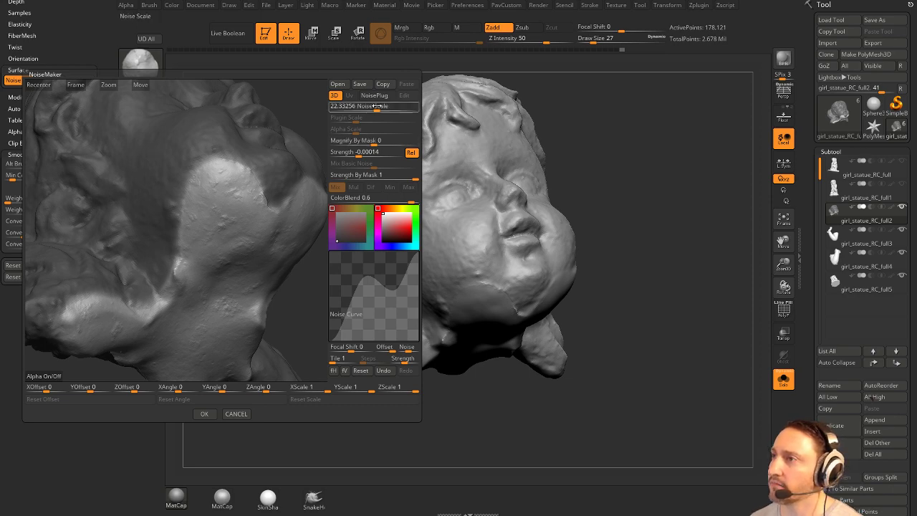
left_click_drag(377, 108, 384, 108)
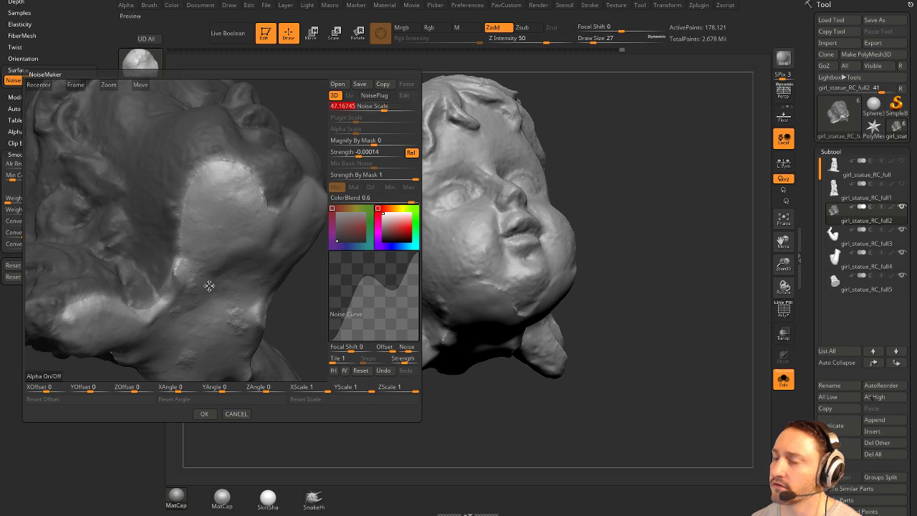
left_click(208, 414)
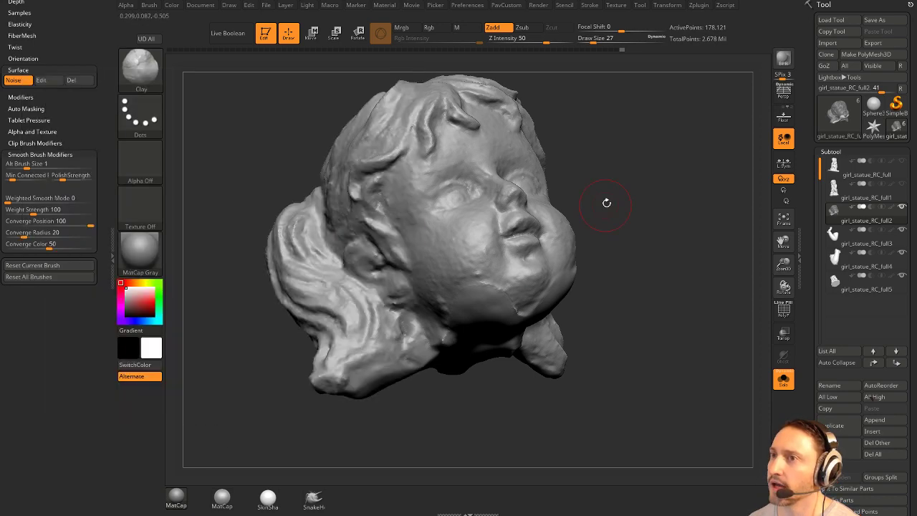
Try the noise-textured Clay brush on the cheek and jaw from below at draw size 27.
left_click_drag(622, 158, 640, 260, "alt")
left_click_drag(576, 294, 558, 247)
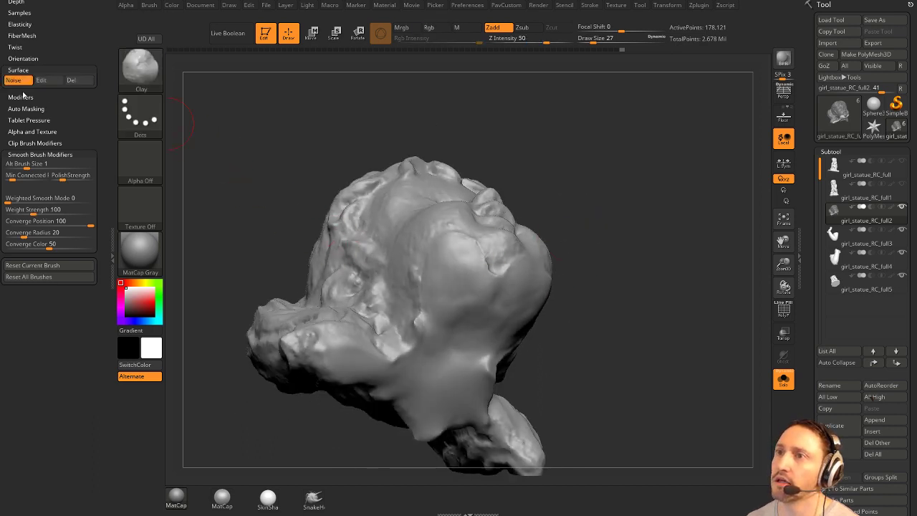
mouse_move(440, 258)
left_mouse_down()
mouse_move(456, 301)
mouse_move(448, 316)
mouse_move(472, 316)
left_mouse_up()
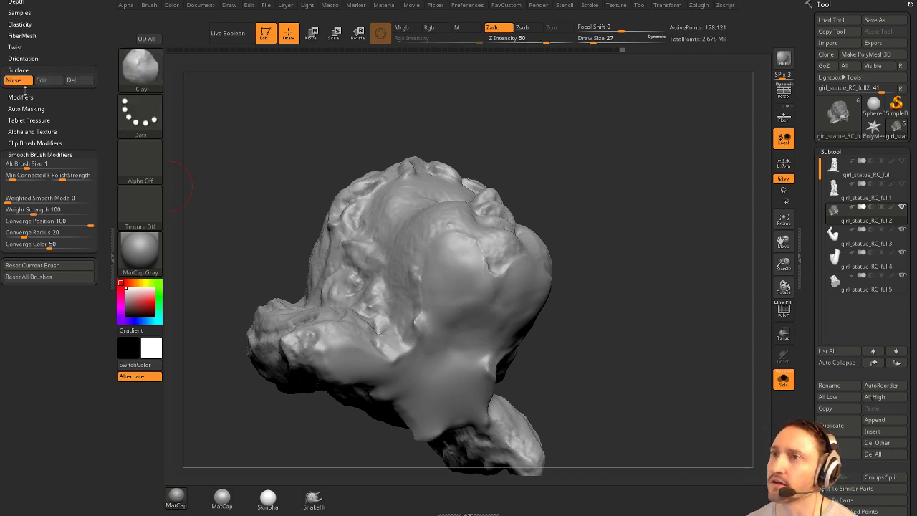
Reopen the Clay brush's noise settings, set Strength to -0.00054, accept it, and test a stroke on the jaw.
left_click(14, 80)
left_click(41, 81)
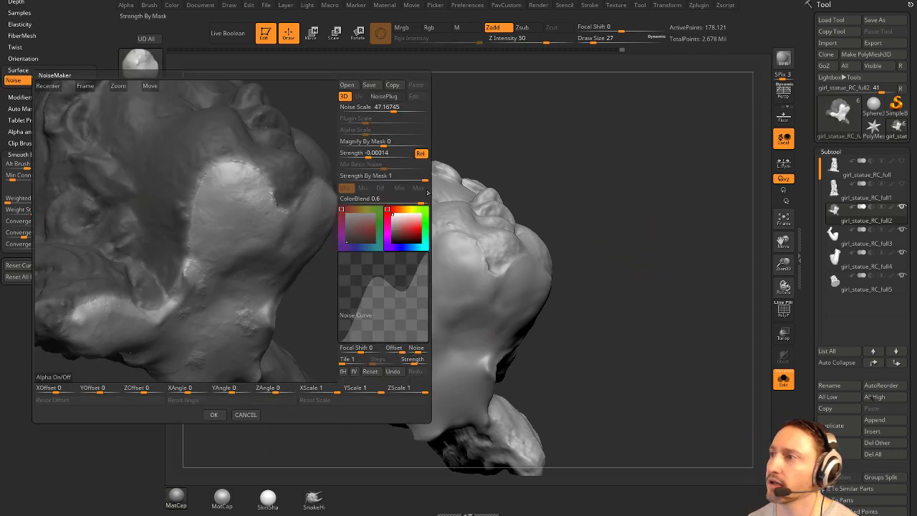
left_click(366, 153)
left_click_drag(367, 156, 366, 155)
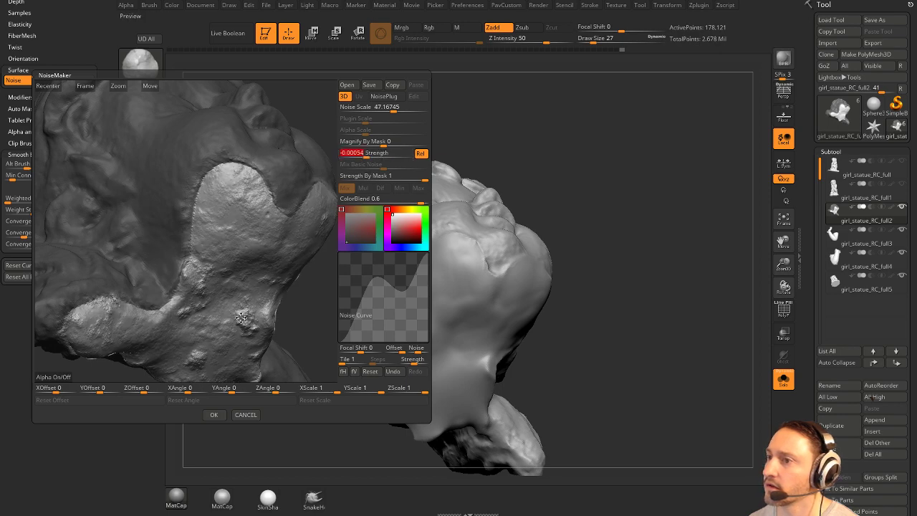
left_click(214, 415)
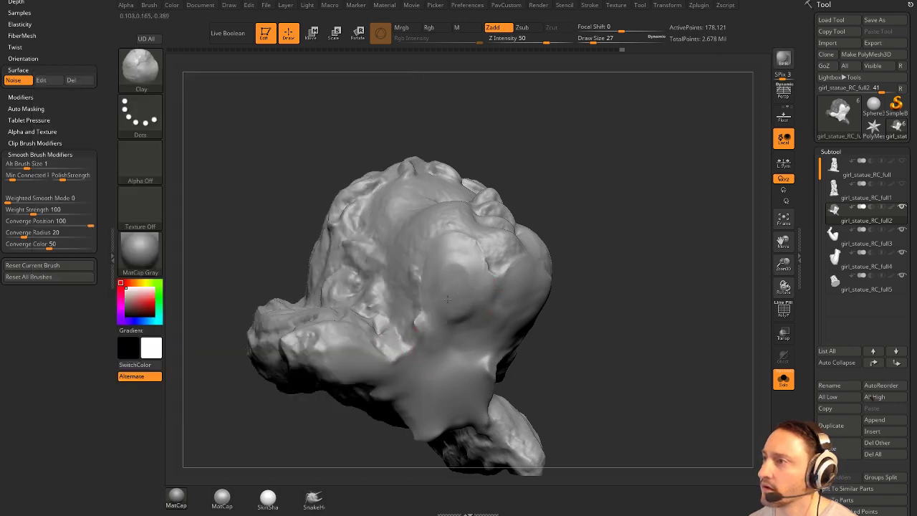
mouse_move(459, 323)
left_mouse_down()
mouse_move(499, 292)
mouse_move(496, 332)
mouse_move(455, 348)
mouse_move(465, 306)
mouse_move(478, 301)
mouse_move(460, 311)
mouse_move(457, 271)
mouse_move(470, 324)
left_mouse_up()
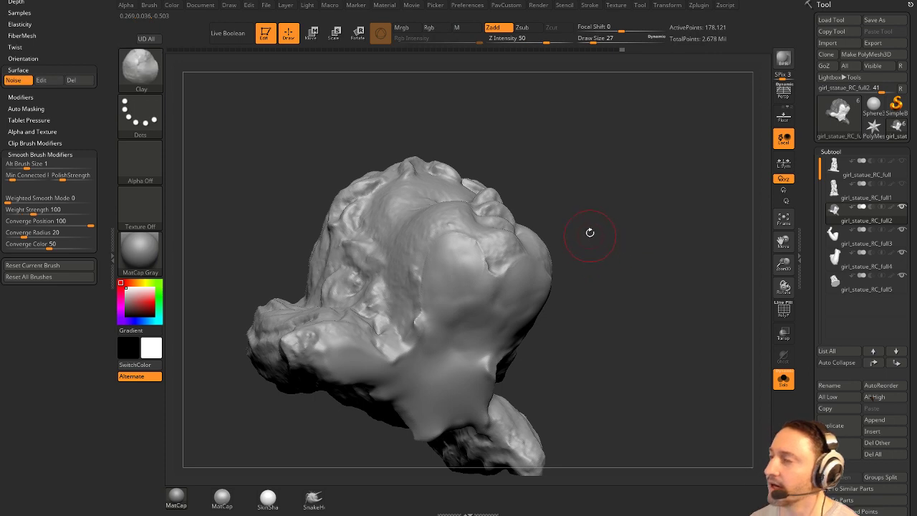
mouse_move(611, 220)
left_mouse_down()
mouse_move(623, 268)
mouse_move(650, 264)
mouse_move(630, 281)
left_mouse_up()
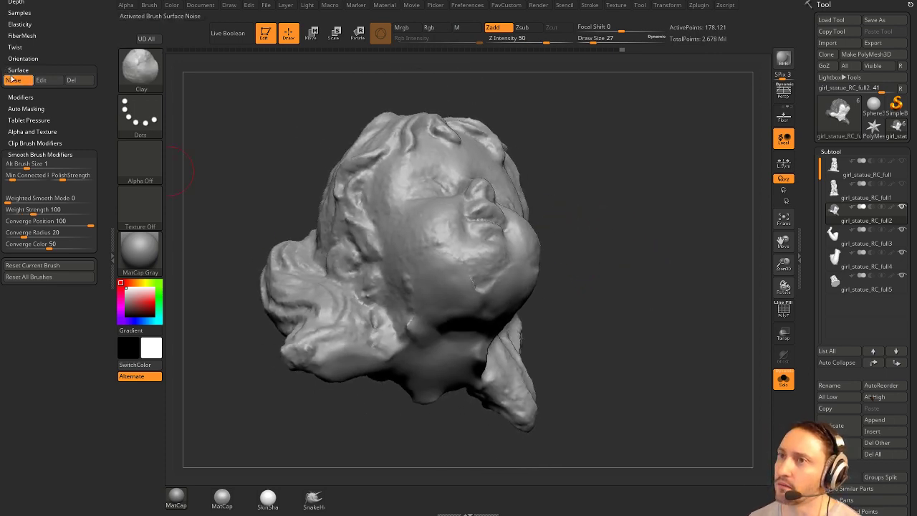
left_click(18, 70)
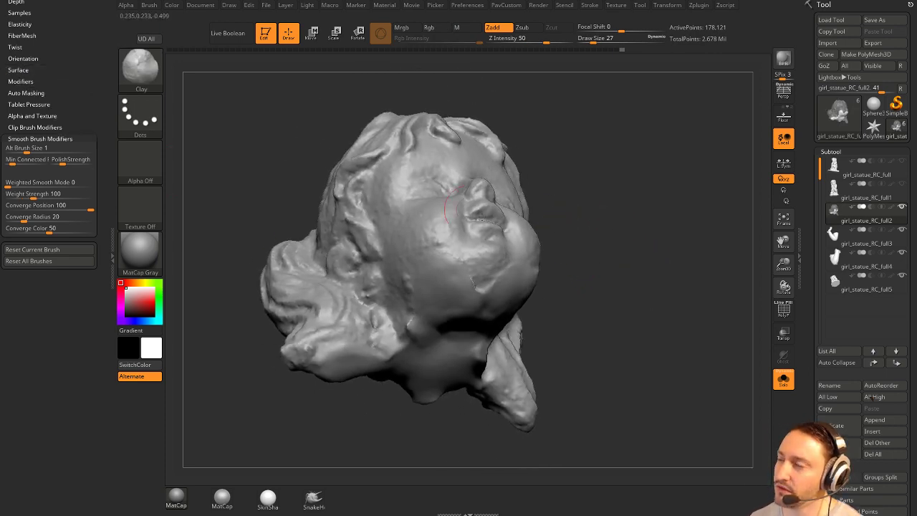
Brush noise-textured Clay onto the jaw from below and smooth it with Smooth Stronger at draw size 33.
left_click_drag(563, 245, 517, 240)
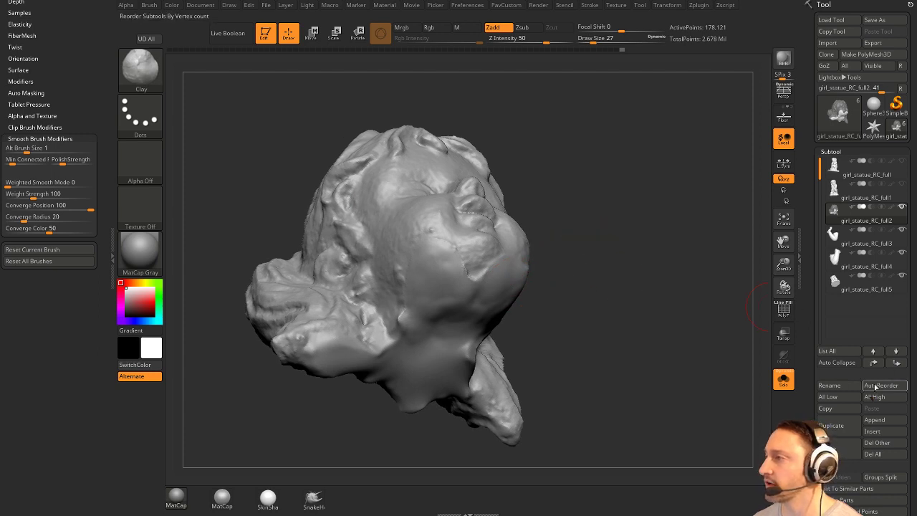
left_click_drag(579, 283, 577, 243)
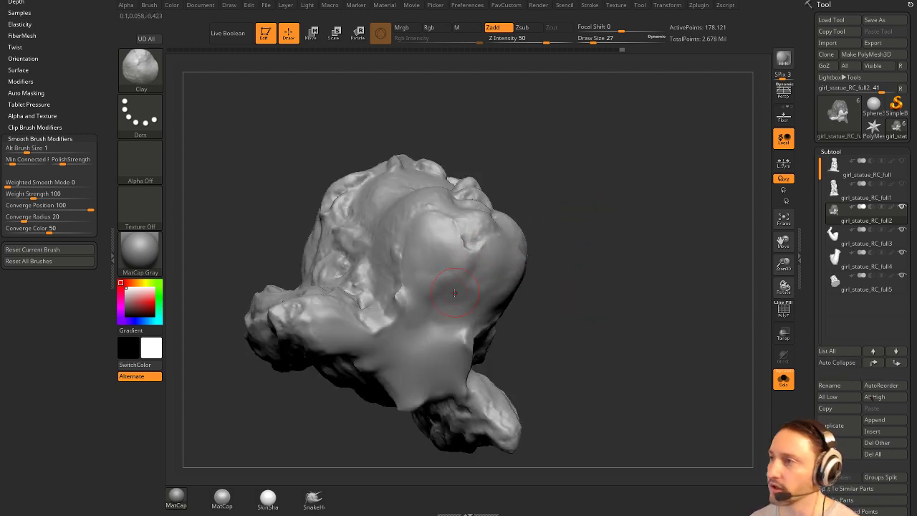
key("s")
mouse_move(453, 300)
left_mouse_down()
mouse_move(458, 306)
mouse_move(439, 320)
left_mouse_up()
left_click_drag(446, 281, 458, 289, "shift")
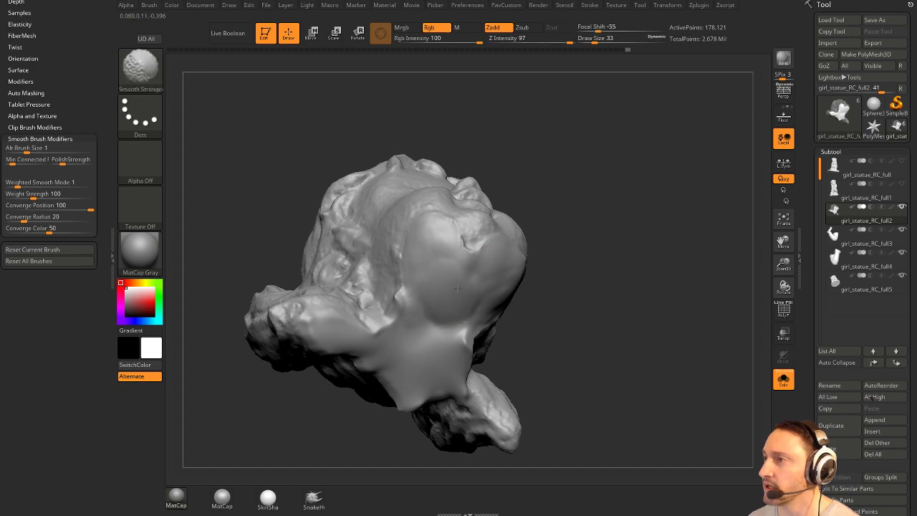
mouse_move(595, 246)
left_mouse_down()
mouse_move(589, 278)
mouse_move(552, 279)
left_mouse_up()
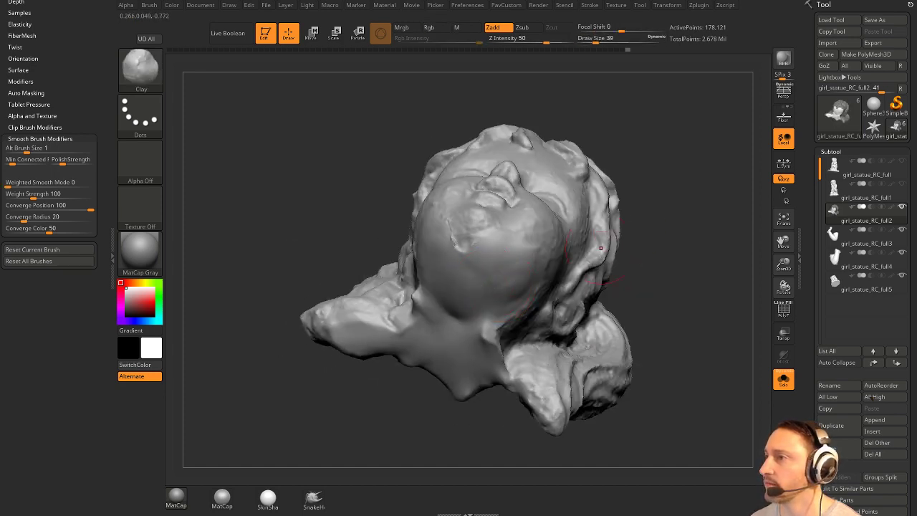
Smooth the seams between the rebuilt surface and the scan along the chin and jaw at draw size 11.
left_click_drag(600, 197, 589, 237)
key("s")
left_click_drag(468, 259, 461, 256)
key("ctrl+z")
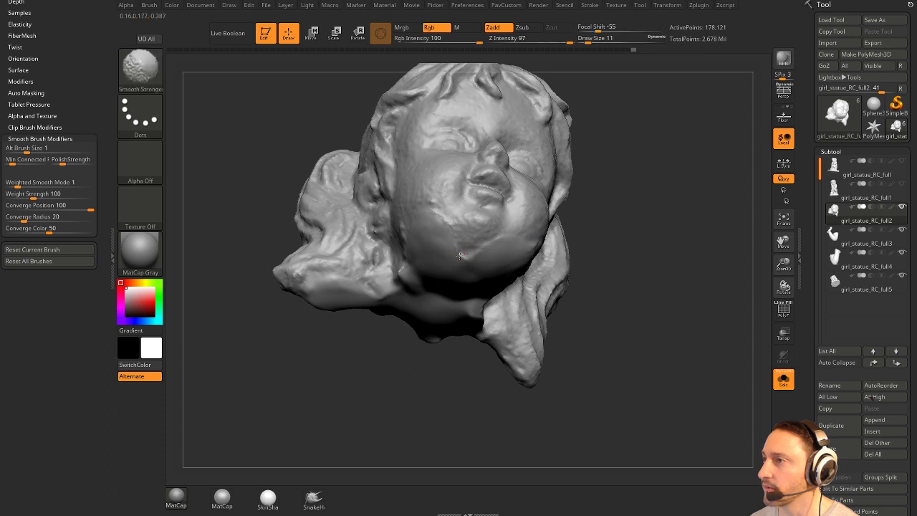
left_click_drag(589, 248, 636, 259)
left_click_drag(440, 278, 443, 256, "shift")
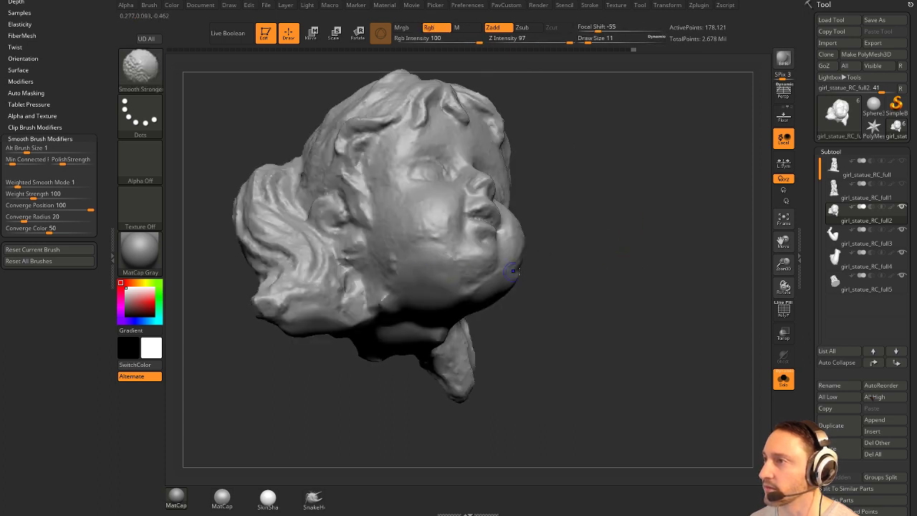
left_click_drag(573, 267, 545, 262)
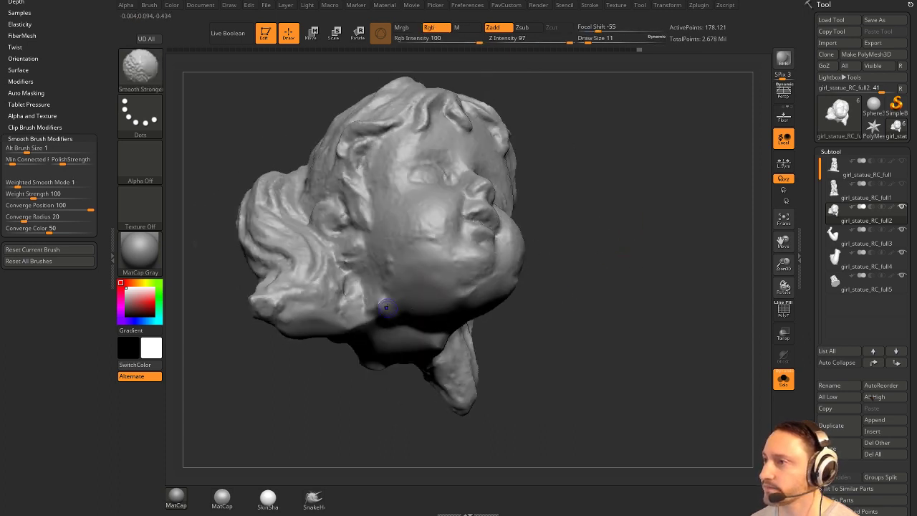
left_click_drag(559, 294, 658, 281)
left_click_drag(400, 259, 391, 287)
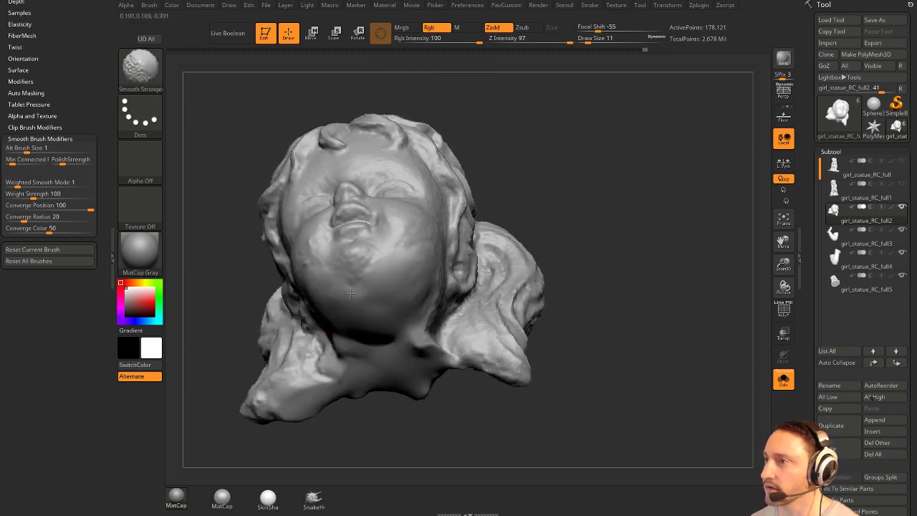
left_click_drag(559, 265, 531, 240)
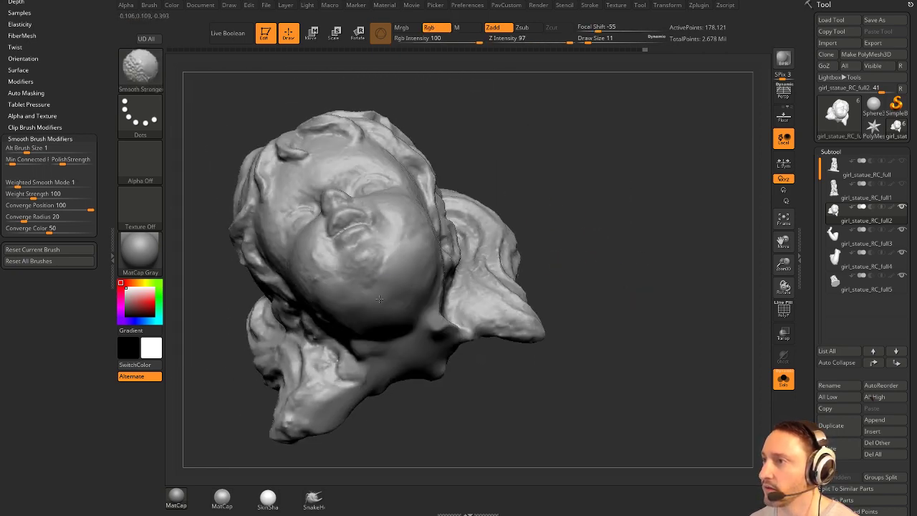
Show the whole statue to check the head, and isolate the arm subtool girl_statue_RC_full4.
left_click_drag(620, 227, 680, 262, "alt")
left_click_drag(752, 364, 721, 371)
left_click(783, 378)
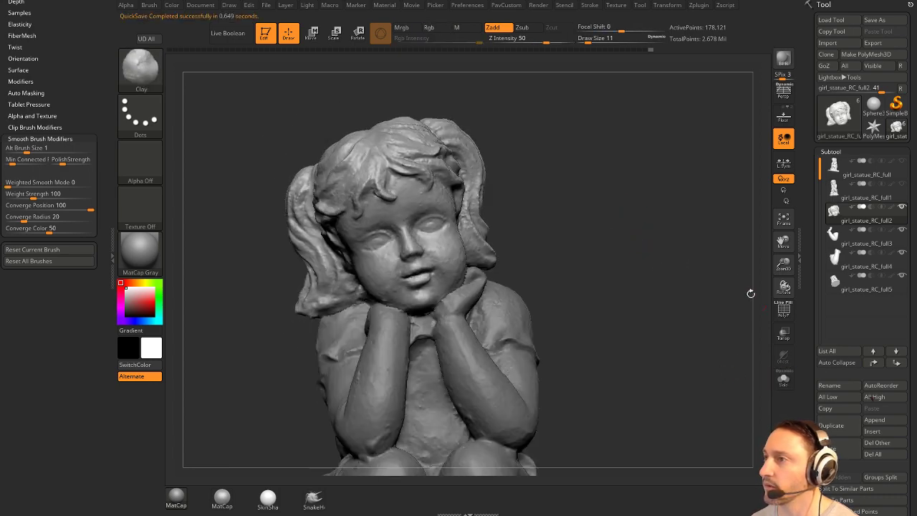
mouse_move(650, 241)
left_mouse_down()
mouse_move(631, 248)
mouse_move(652, 239)
left_mouse_up()
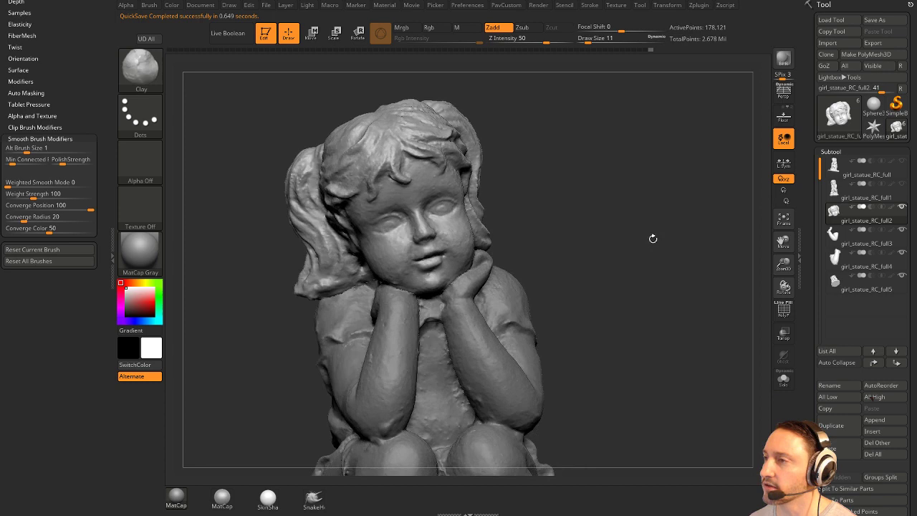
left_click(416, 313, "alt")
left_click_drag(583, 275, 616, 312, "alt")
left_click(783, 378)
mouse_move(670, 302)
left_mouse_down()
mouse_move(634, 321)
mouse_move(661, 307)
left_mouse_up()
left_click_drag(705, 262, 667, 291)
Close the open holes in the isolated arm subtool.
key("space")
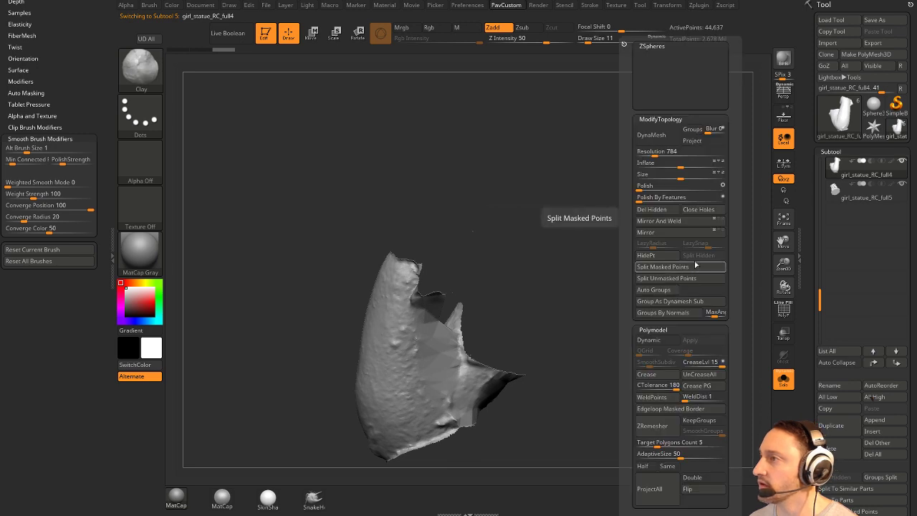
left_click(702, 213)
mouse_move(610, 240)
left_mouse_down()
mouse_move(619, 256)
mouse_move(599, 267)
left_mouse_up()
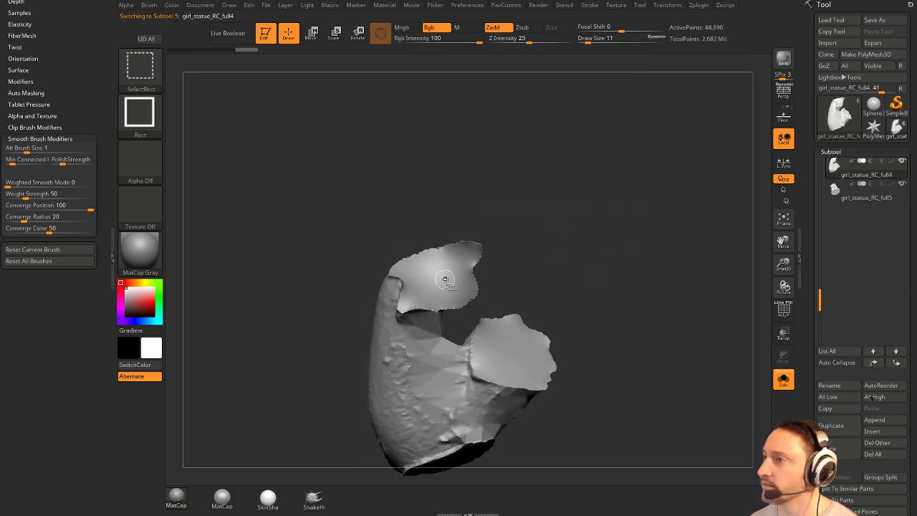
Show polygroups, isolate the arm's new caps, assign each its own group with Auto Groups, and unhide the whole arm.
left_click(783, 312)
left_click_drag(691, 272, 639, 299)
left_click(504, 315, "ctrl+shift")
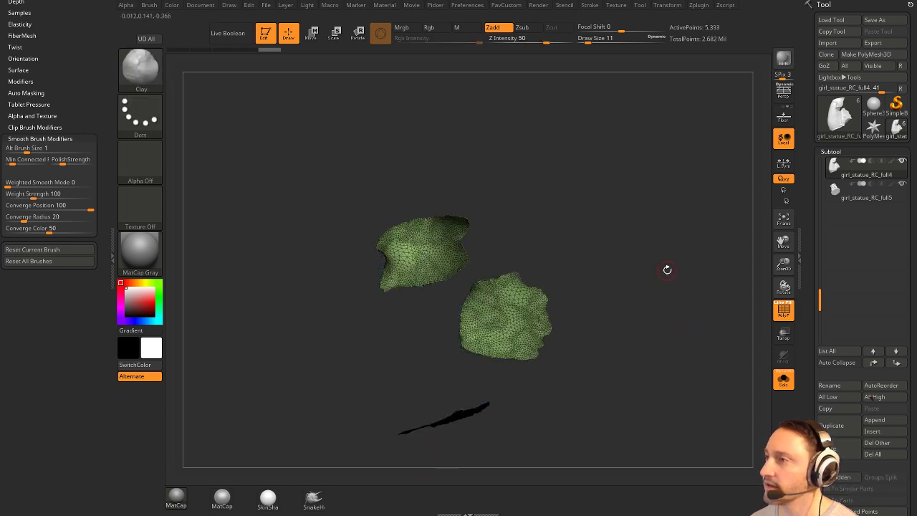
key("space")
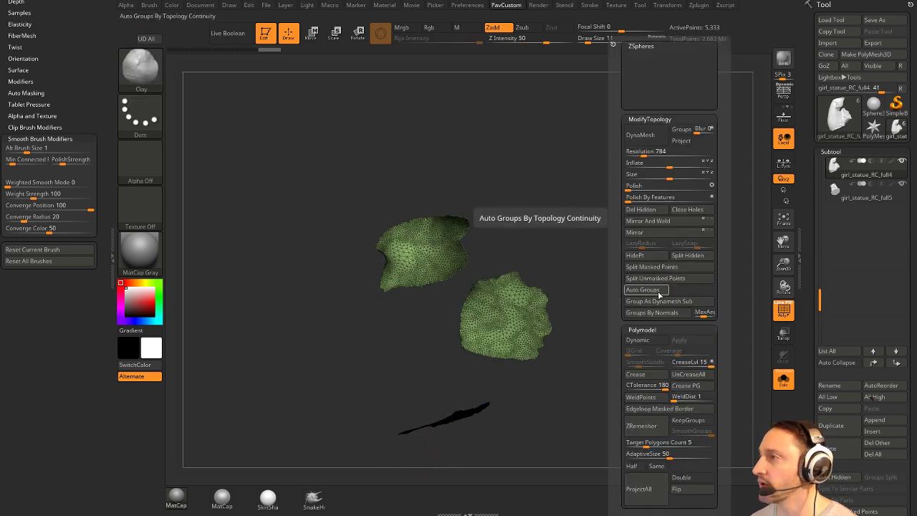
left_click(660, 294)
left_click(612, 311, "ctrl+shift")
left_click_drag(625, 286, 509, 261)
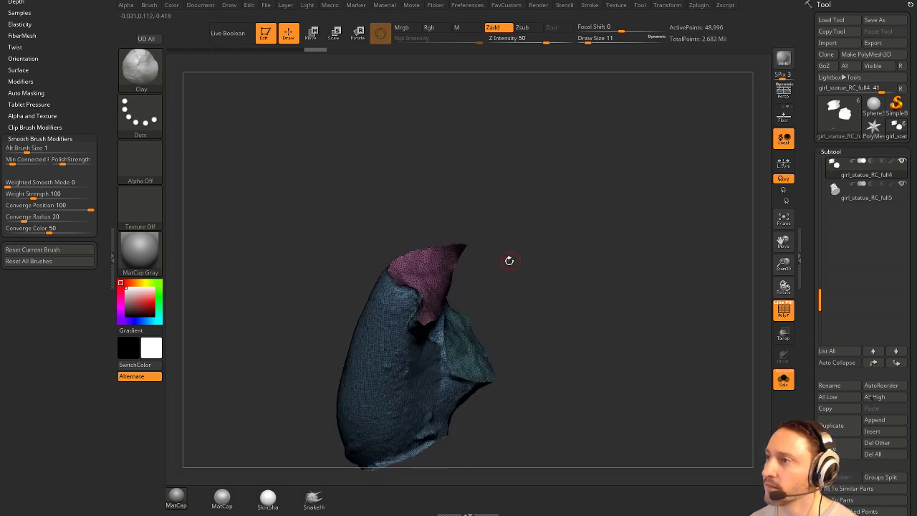
Set the brush auto masking's Mask By Polygroups to 100.
left_click(40, 138)
left_click(27, 92)
left_click_drag(74, 104, 129, 102)
left_click_drag(543, 207, 546, 269)
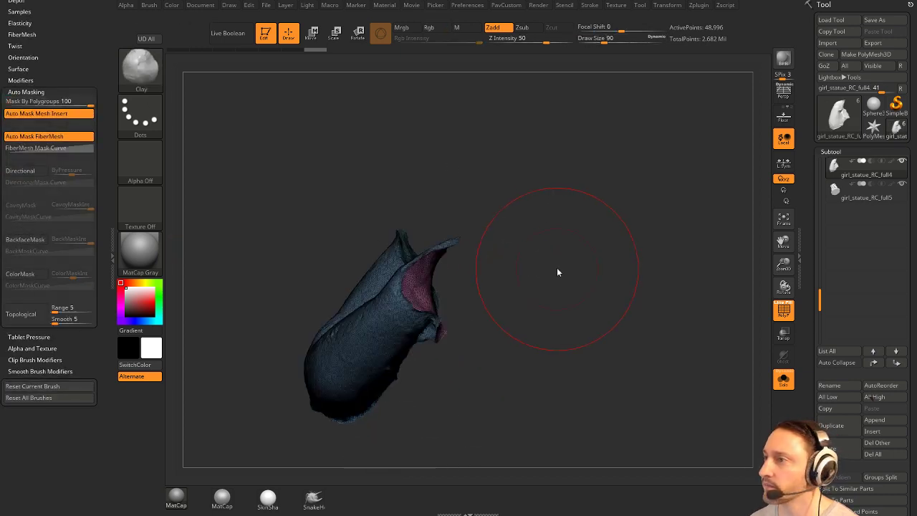
Pull the pink cap outward from the arm's narrow end with the Move brush at draw sizes 65 and 71.
key("b")
key("m")
key("v")
left_click_drag(440, 267, 455, 295)
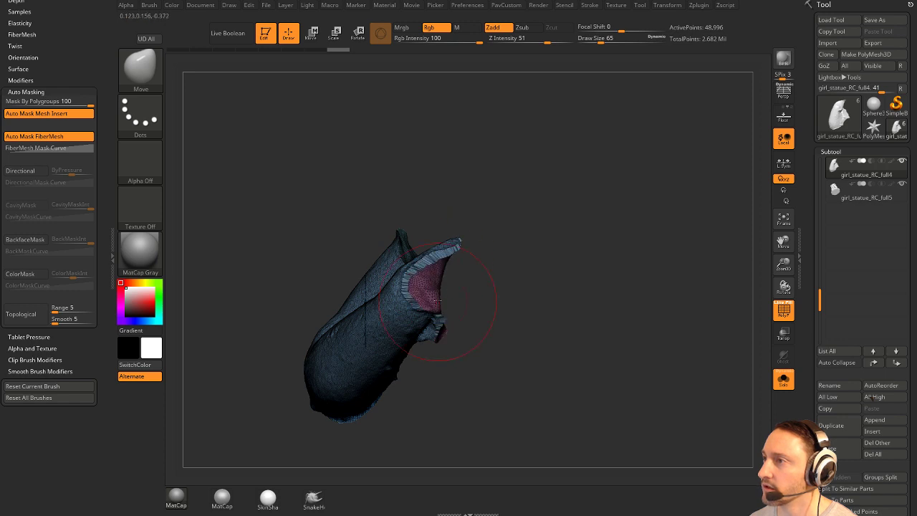
key("s")
left_click_drag(506, 309, 452, 315)
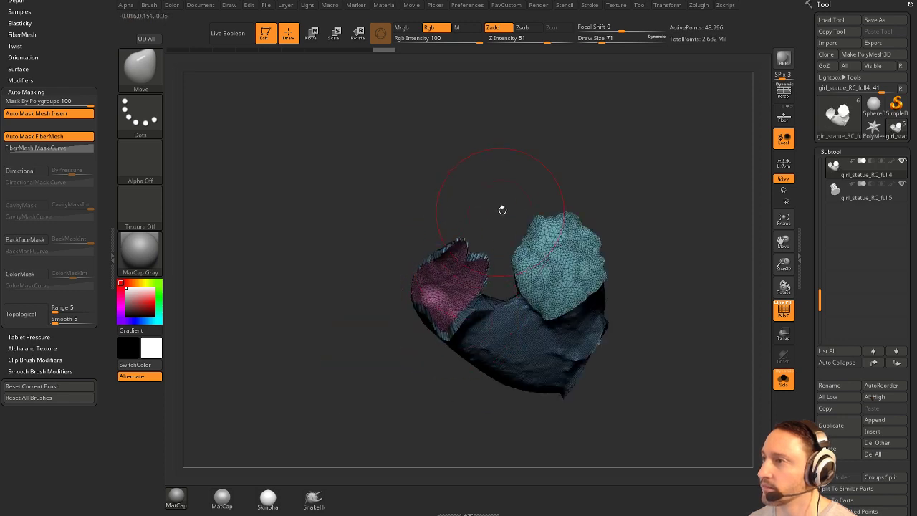
left_click_drag(502, 208, 497, 180)
left_click_drag(453, 270, 452, 288)
mouse_move(373, 293)
left_mouse_down()
mouse_move(434, 301)
mouse_move(434, 287)
left_mouse_up()
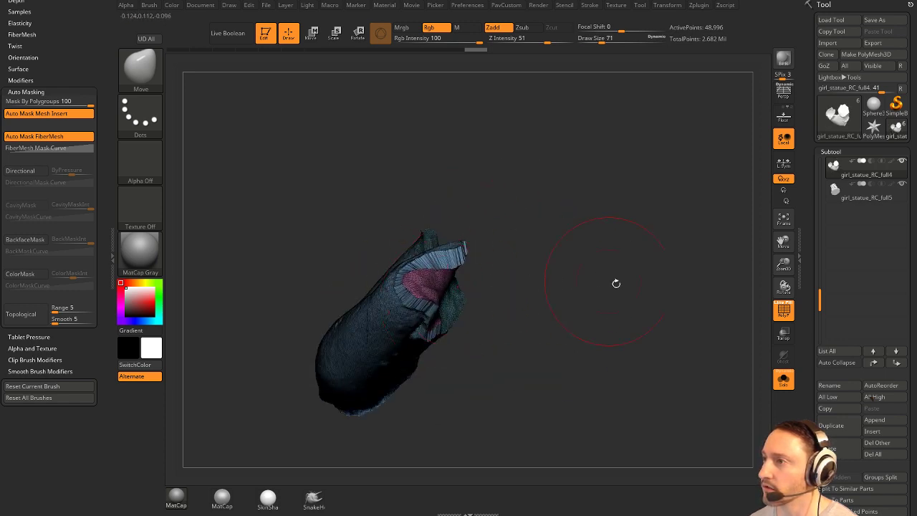
Pull the pink cap out further and move the olive elbow cap outward with the Move brush at draw size 128.
mouse_move(617, 284)
left_mouse_down()
mouse_move(600, 205)
mouse_move(526, 242)
left_mouse_up()
key("s")
left_click_drag(470, 267, 478, 266)
mouse_move(458, 283)
left_mouse_down()
mouse_move(457, 265)
mouse_move(452, 285)
left_mouse_up()
mouse_move(569, 267)
left_mouse_down()
mouse_move(567, 282)
mouse_move(532, 288)
left_mouse_up()
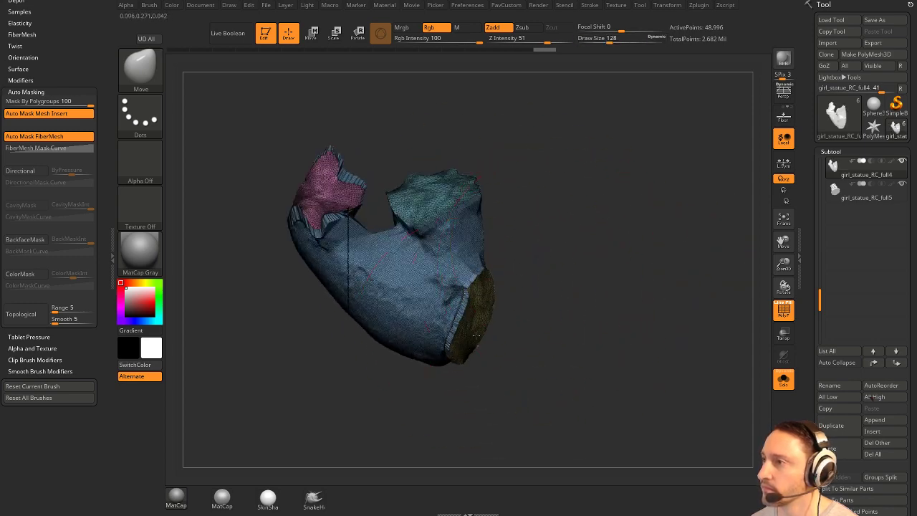
mouse_move(568, 317)
left_mouse_down()
mouse_move(466, 308)
mouse_move(615, 269)
left_mouse_up()
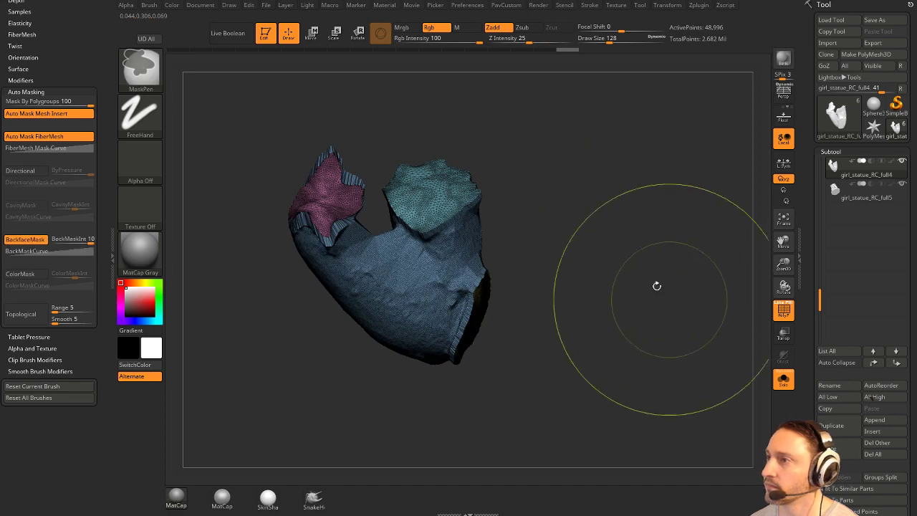
Switch to the Standard brush and remesh the arm with DynaMesh at resolution 784.
key("b")
key("s")
key("t")
key("g")
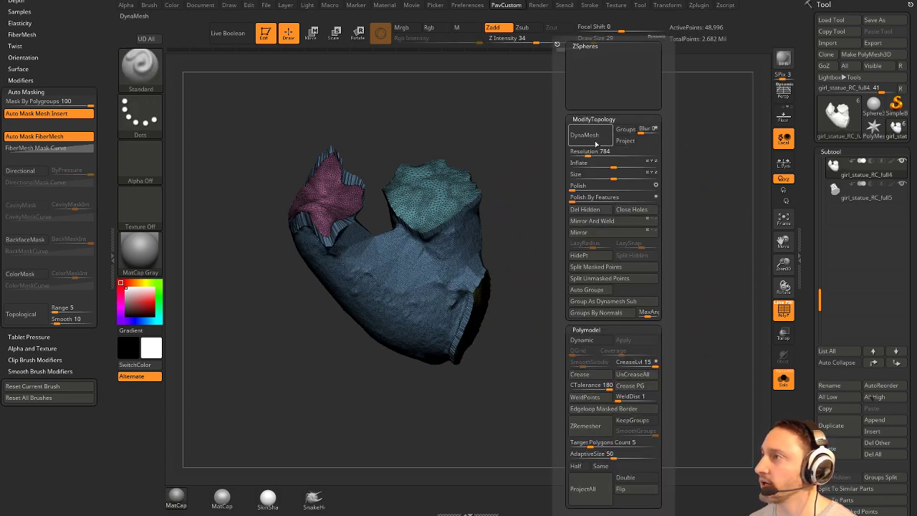
left_click(597, 136)
mouse_move(554, 228)
left_mouse_down()
mouse_move(581, 280)
mouse_move(629, 258)
mouse_move(602, 287)
left_mouse_up()
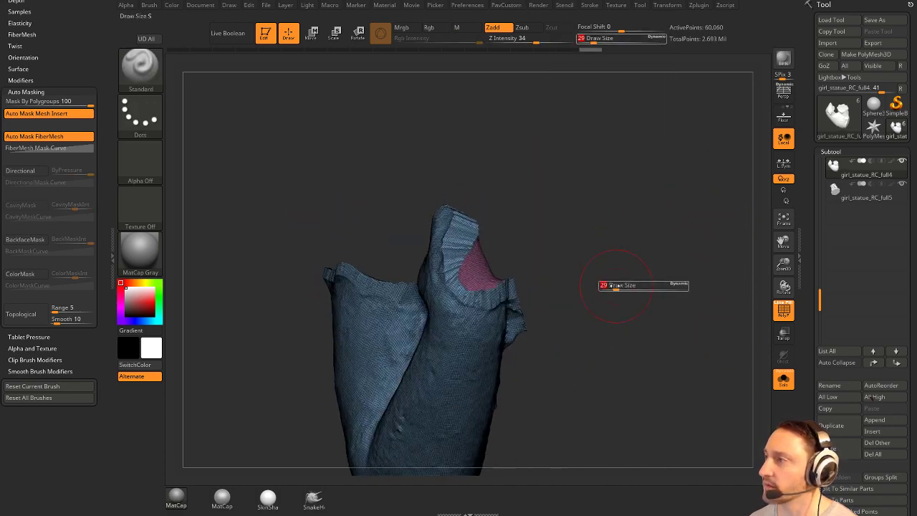
Hide the polygroup wireframe and smooth the rim around the arm's smaller cap at draw size 11.
left_click(782, 316)
left_click_drag(697, 278, 670, 299)
left_click_drag(559, 292, 583, 227, "alt")
key("s")
left_click_drag(400, 270, 391, 297)
Open the DynaMesh geometry settings, set Mask By Polygroups to 0, and remesh the arm.
left_click_drag(804, 333, 805, 232)
left_click(837, 225)
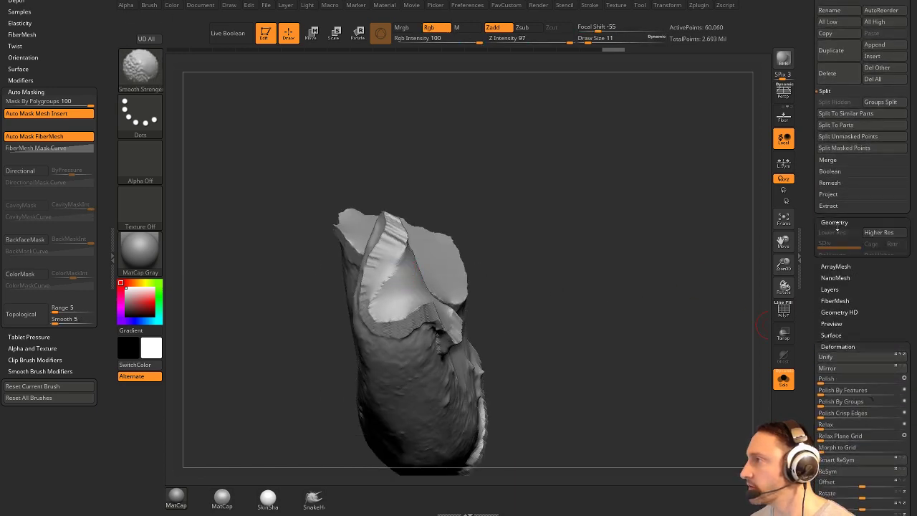
left_click_drag(808, 266, 807, 203)
left_click_drag(578, 179, 539, 242)
mouse_move(336, 183)
left_mouse_down()
mouse_move(358, 223)
mouse_move(404, 250)
left_mouse_up()
mouse_move(667, 143)
left_mouse_down()
mouse_move(688, 205)
mouse_move(676, 214)
left_mouse_up()
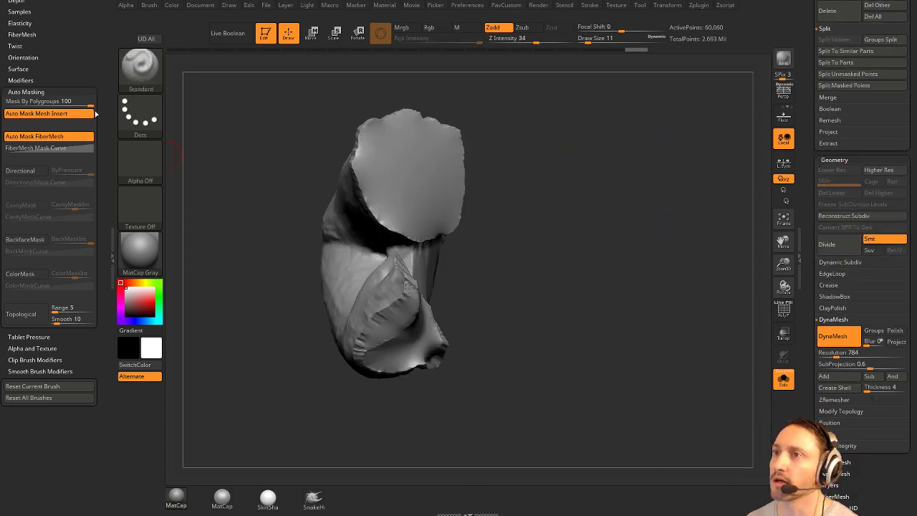
left_click_drag(91, 105, 6, 104)
left_click_drag(591, 192, 631, 239, "ctrl")
left_click_drag(539, 231, 501, 299)
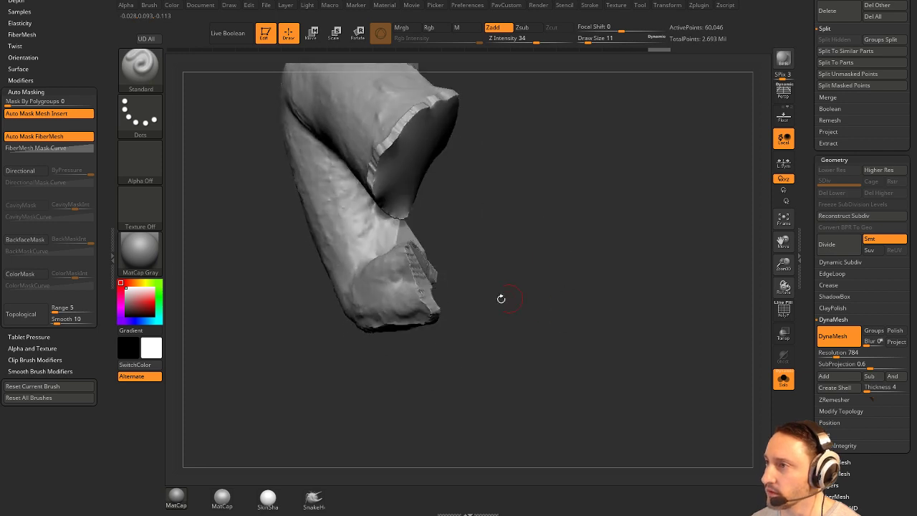
Smooth the stepped ridges around the arm's smaller cap with Smooth Stronger at draw size 9.
key("s")
left_click(427, 293)
left_click_drag(417, 262, 432, 311, "shift")
left_click_drag(496, 324, 490, 264)
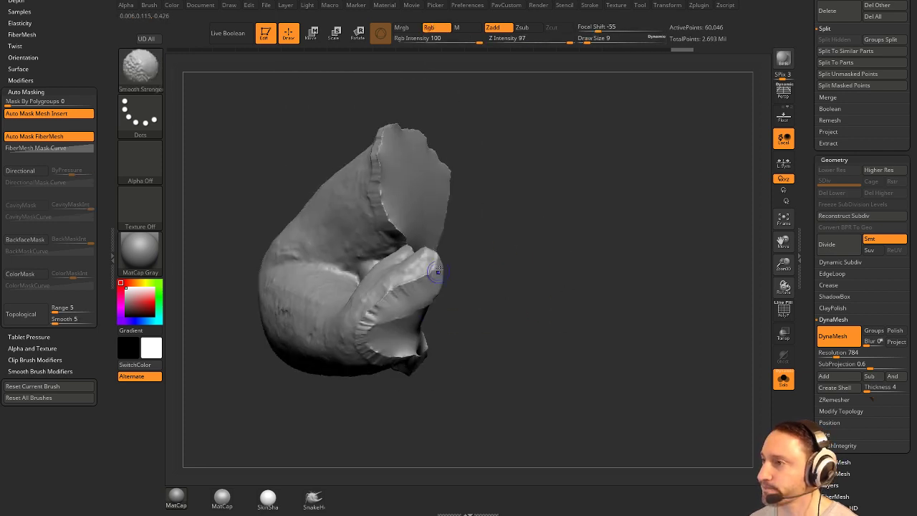
left_click_drag(392, 294, 371, 314, "shift")
left_click_drag(451, 317, 461, 281)
mouse_move(400, 302)
left_mouse_down("shift")
mouse_move(389, 330)
mouse_move(397, 318)
left_mouse_up("shift")
left_click_drag(460, 252, 506, 289)
mouse_move(403, 348)
left_mouse_down("shift")
mouse_move(389, 338)
mouse_move(553, 241)
left_mouse_up("shift")
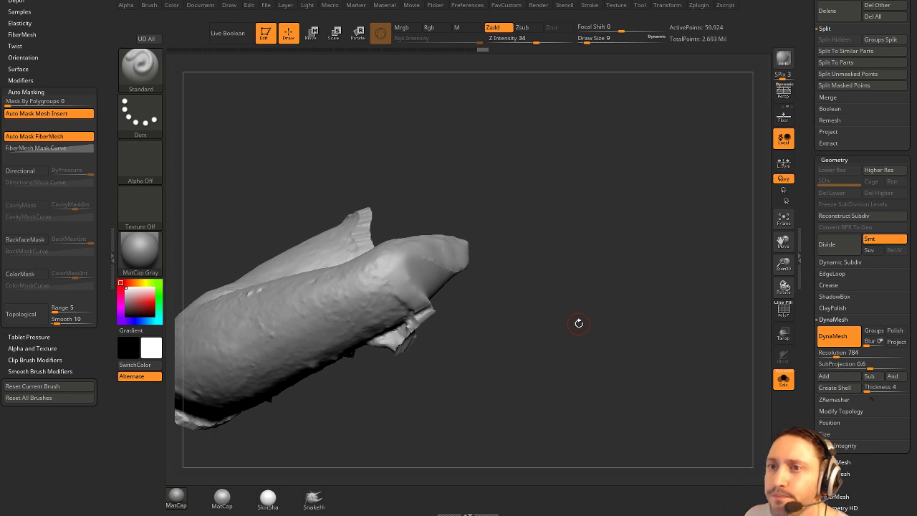
mouse_move(514, 240)
left_mouse_down()
mouse_move(580, 262)
mouse_move(567, 235)
left_mouse_up()
key("w")
left_click_drag(459, 297, 467, 291)
key("ctrl+z")
key("q")
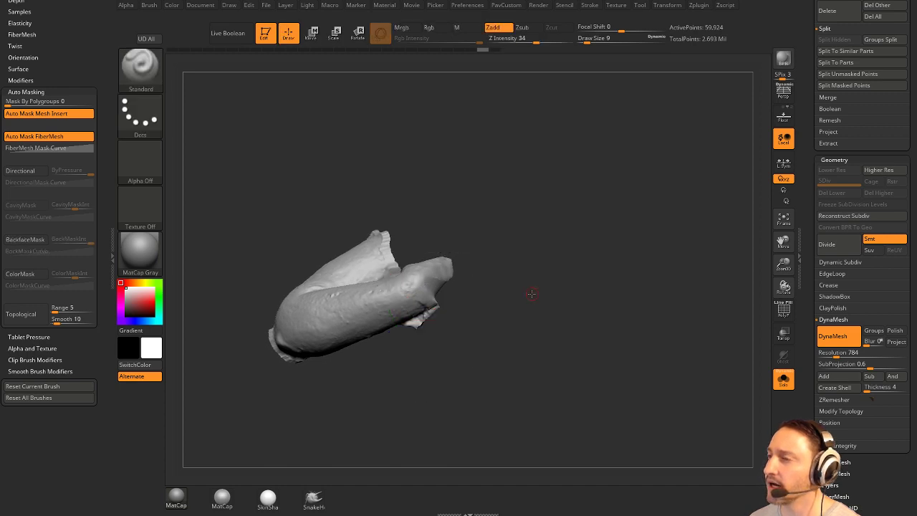
key("w")
left_click_drag(533, 287, 539, 310, "alt")
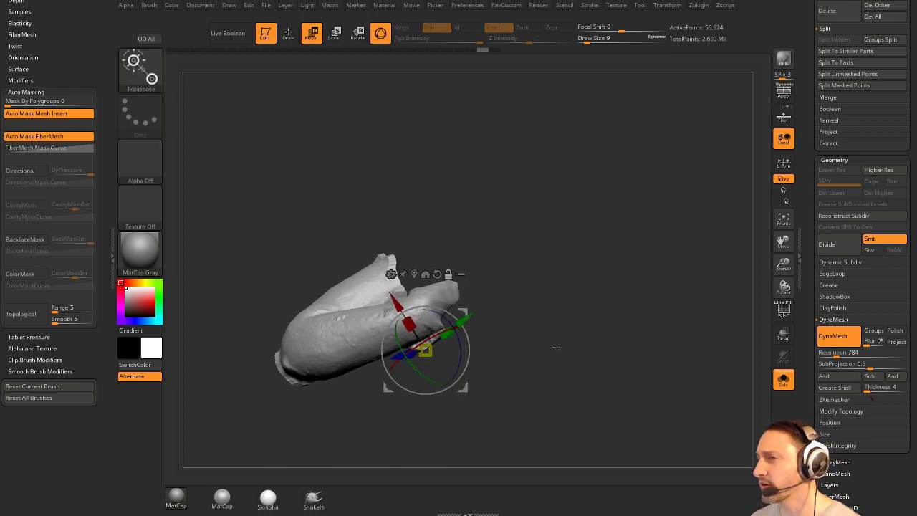
mouse_move(557, 347)
left_mouse_down()
mouse_move(569, 295)
mouse_move(590, 303)
left_mouse_up()
key("q")
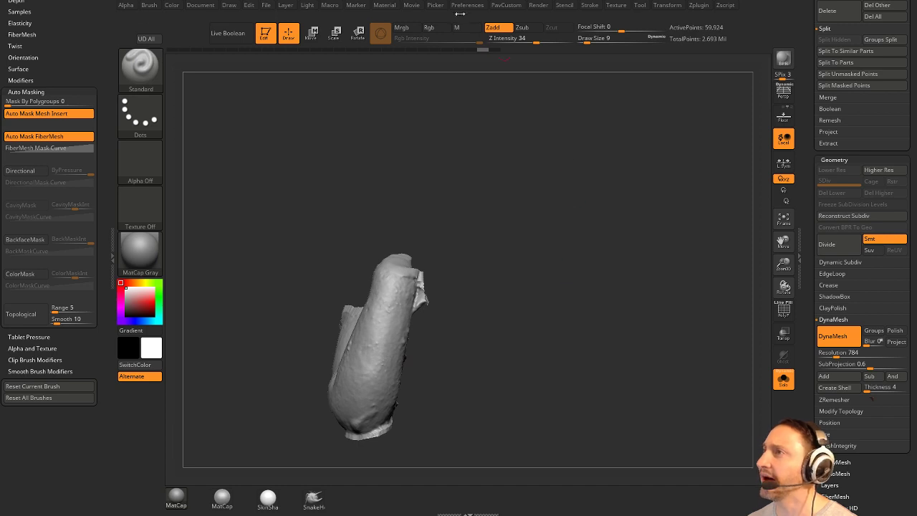
Open the Gizmo 3D preferences and check the gizmo size setting.
left_click(467, 5)
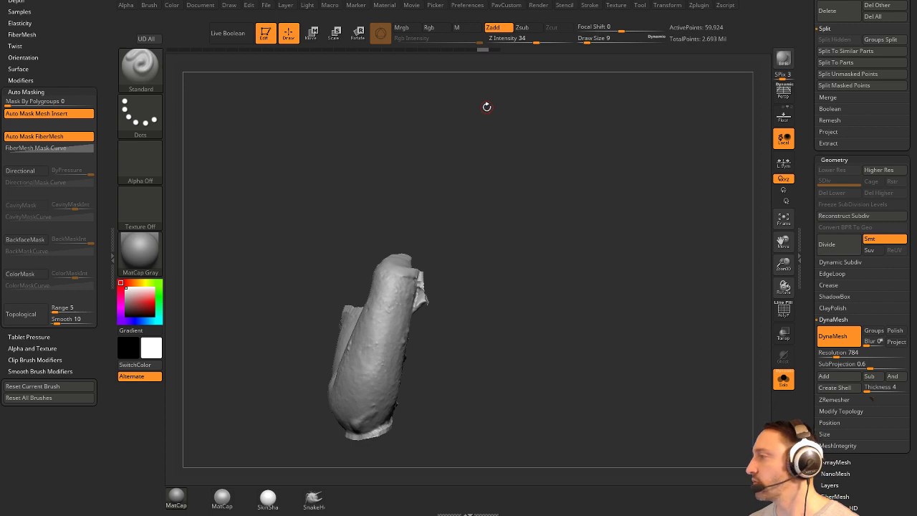
left_click(470, 6)
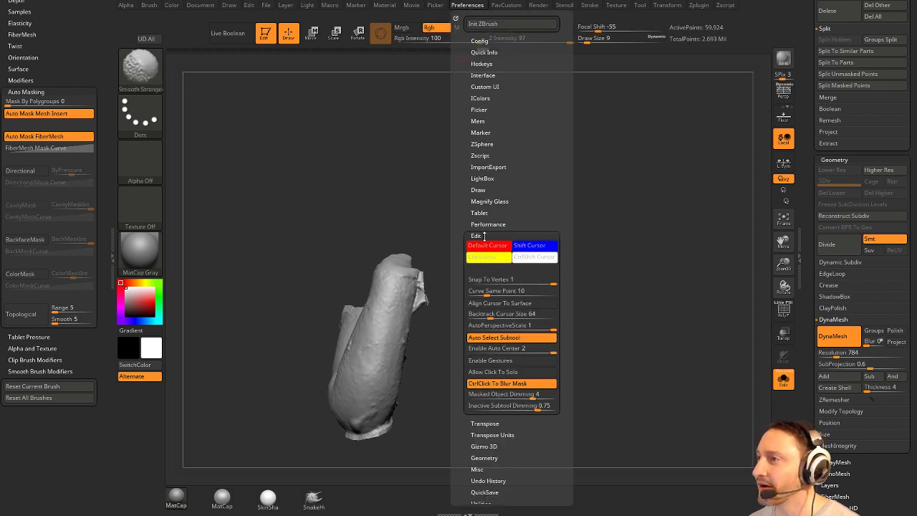
left_click(486, 237, "shift")
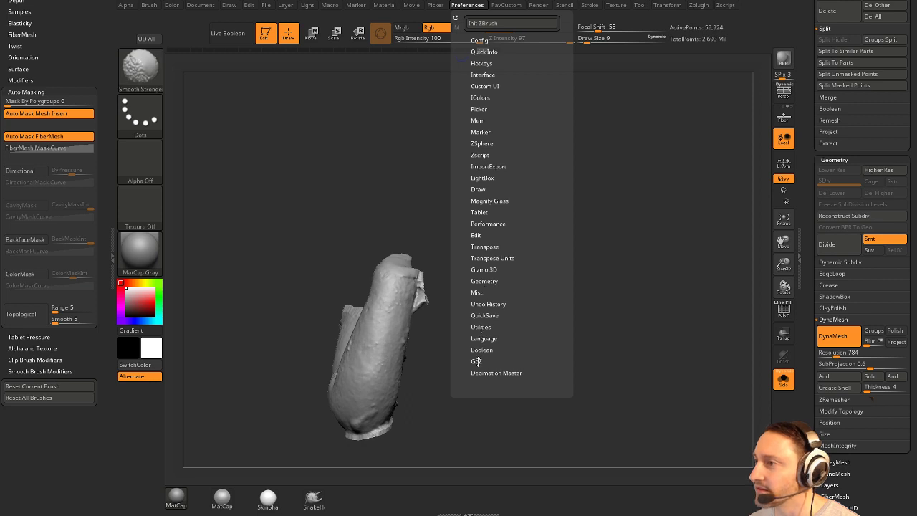
left_click(484, 269)
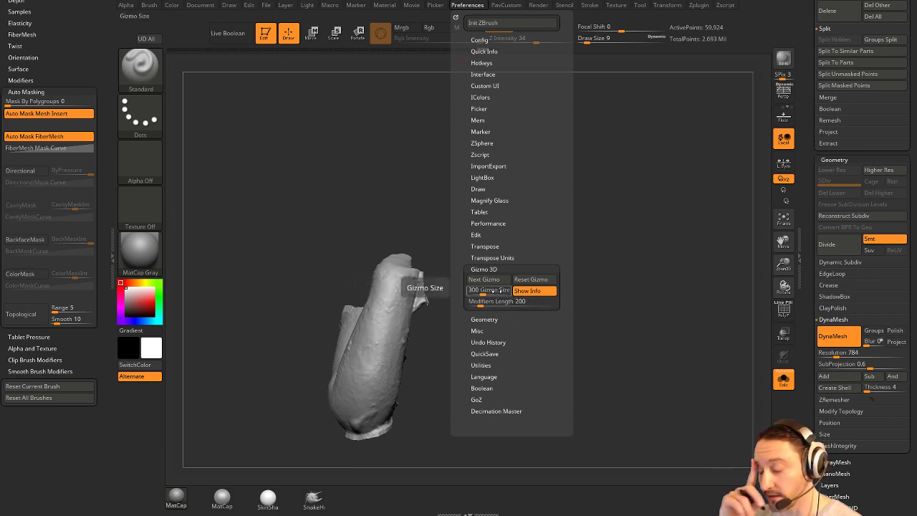
Smooth the jagged flap beside the arm's smaller cap with Smooth Stronger at draw size 9.
mouse_move(436, 163)
left_mouse_down()
mouse_move(571, 263)
mouse_move(510, 265)
mouse_move(583, 258)
mouse_move(579, 274)
mouse_move(566, 260)
left_mouse_up()
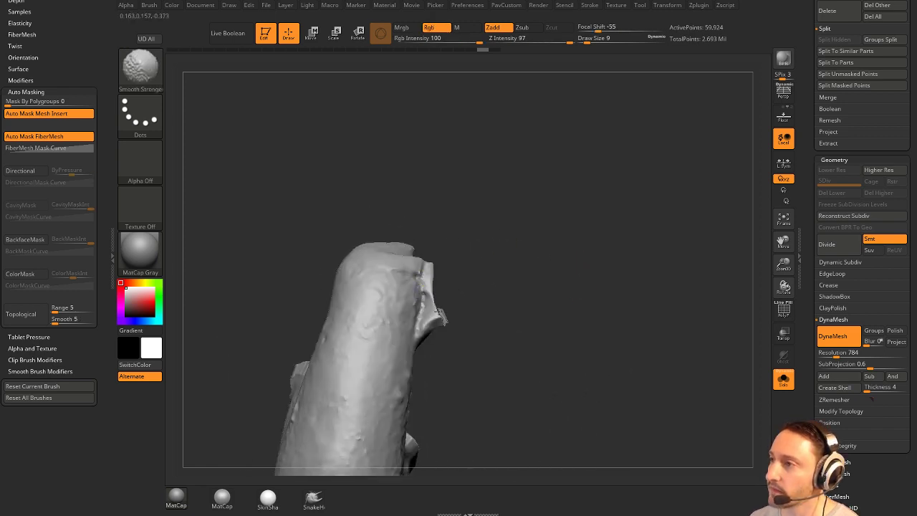
left_click_drag(439, 316, 434, 309, "shift")
left_click_drag(565, 328, 596, 315)
left_click_drag(430, 318, 438, 321, "shift")
mouse_move(604, 309)
left_mouse_down()
mouse_move(619, 286)
mouse_move(569, 234)
left_mouse_up()
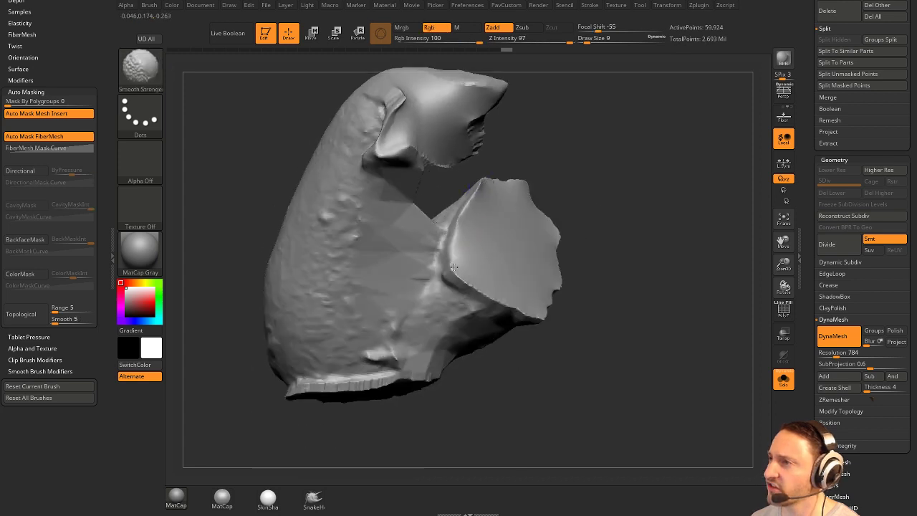
Smooth the ridged rim around the cap under the elbow with Smooth Stronger at draw size 9.
left_click_drag(650, 304, 681, 237, "alt")
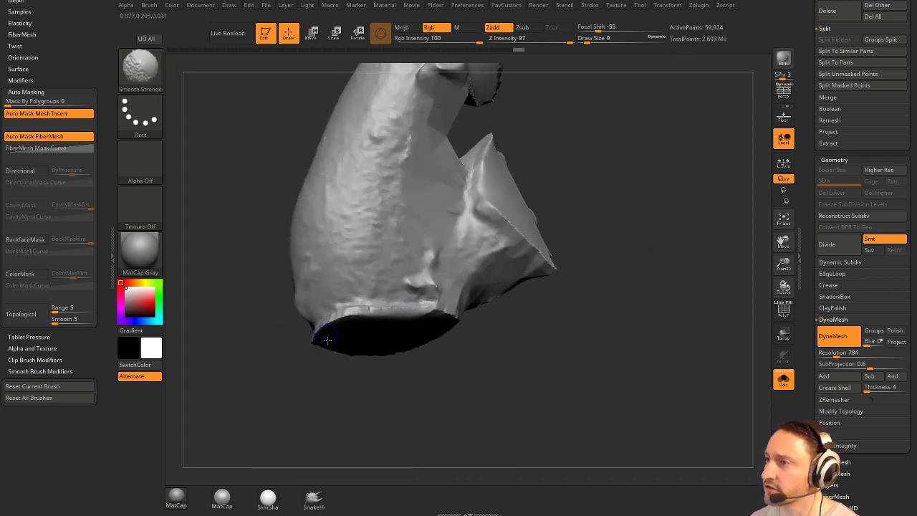
left_click_drag(327, 340, 401, 326)
left_click_drag(344, 372, 401, 365)
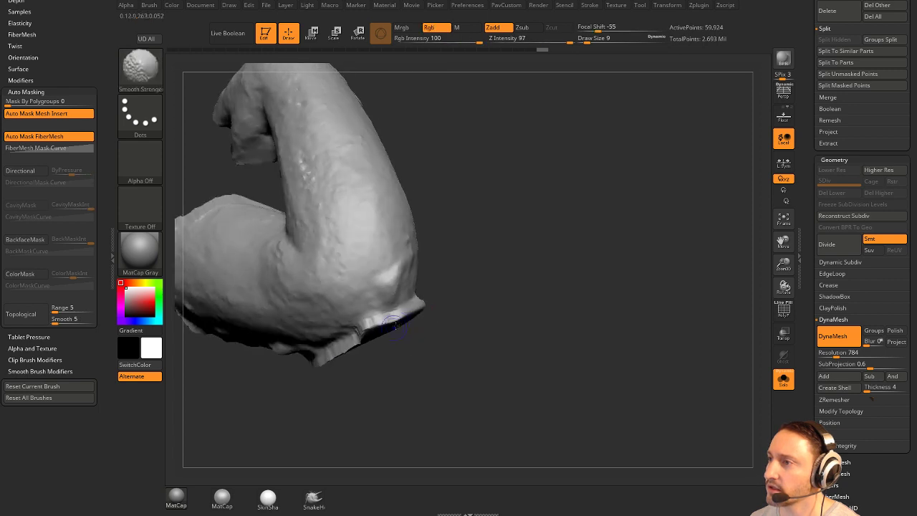
left_click_drag(391, 316, 371, 330, "shift")
left_click_drag(402, 365, 444, 358)
left_click_drag(371, 327, 325, 358, "shift")
mouse_move(416, 357)
left_mouse_down()
mouse_move(461, 319)
mouse_move(410, 331)
mouse_move(502, 293)
mouse_move(437, 263)
mouse_move(443, 212)
left_mouse_up()
left_click_drag(506, 179, 554, 225)
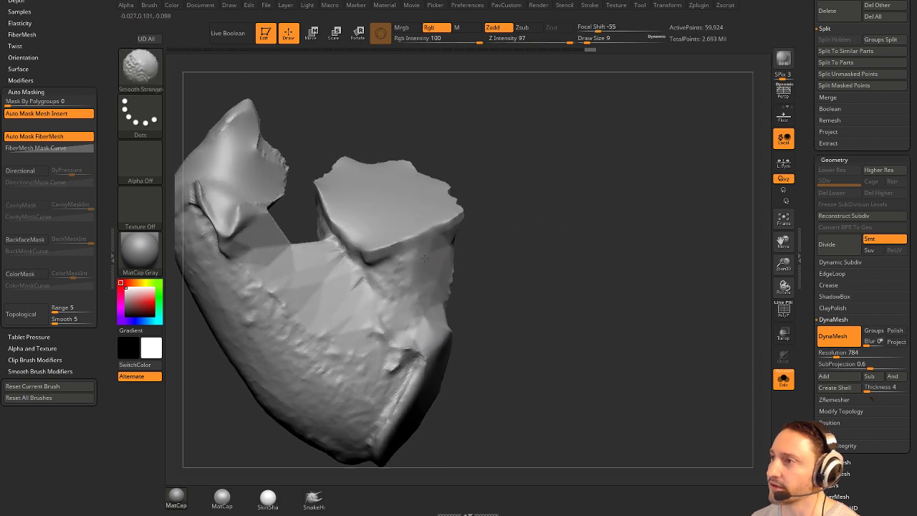
Fill the crease beside the arm's smaller cap with the Clay brush at draw size 29 and remesh the arm with DynaMesh.
mouse_move(549, 256)
left_mouse_down("alt")
mouse_move(545, 178)
mouse_move(594, 248)
mouse_move(584, 192)
mouse_move(494, 207)
left_mouse_up("alt")
key("b")
key("c")
key("l")
key("s")
left_click_drag(352, 272, 358, 272)
left_click_drag(501, 190, 434, 236)
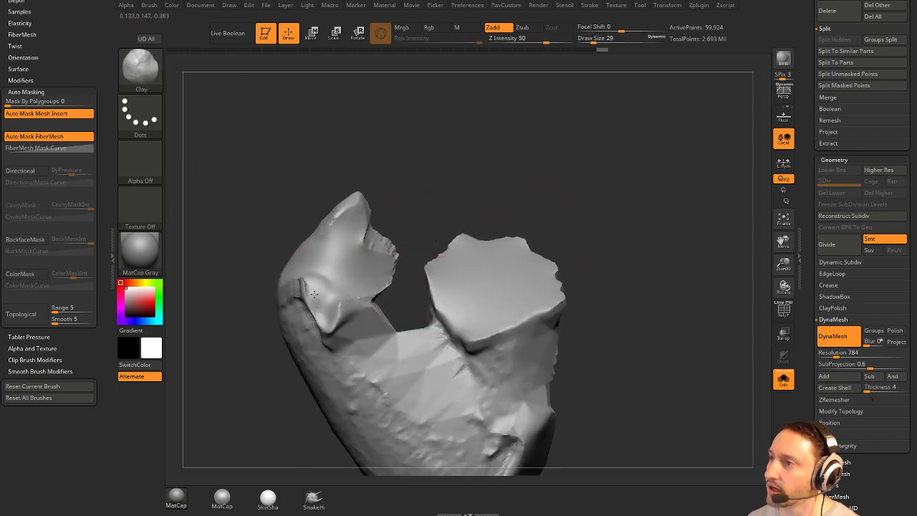
left_click_drag(311, 283, 310, 275)
mouse_move(408, 205)
left_mouse_down()
mouse_move(483, 186)
mouse_move(466, 201)
mouse_move(502, 262)
mouse_move(557, 296)
mouse_move(680, 312)
left_mouse_up()
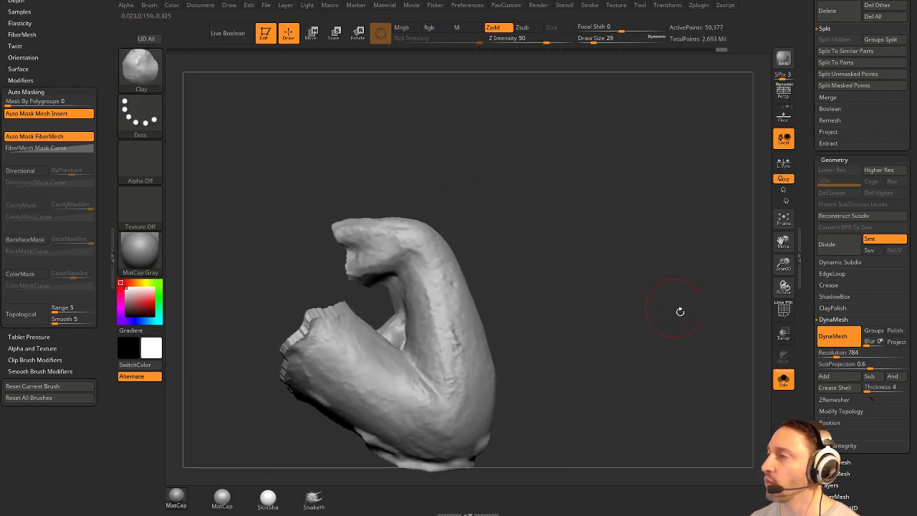
Show the whole statue and switch to the Standard brush at draw size 20.
left_click(783, 380)
key("f")
mouse_move(640, 225)
left_mouse_down()
mouse_move(575, 256)
mouse_move(631, 262)
mouse_move(649, 278)
left_mouse_up()
key("b")
key("s")
key("t")
key("s")
left_click(628, 263)
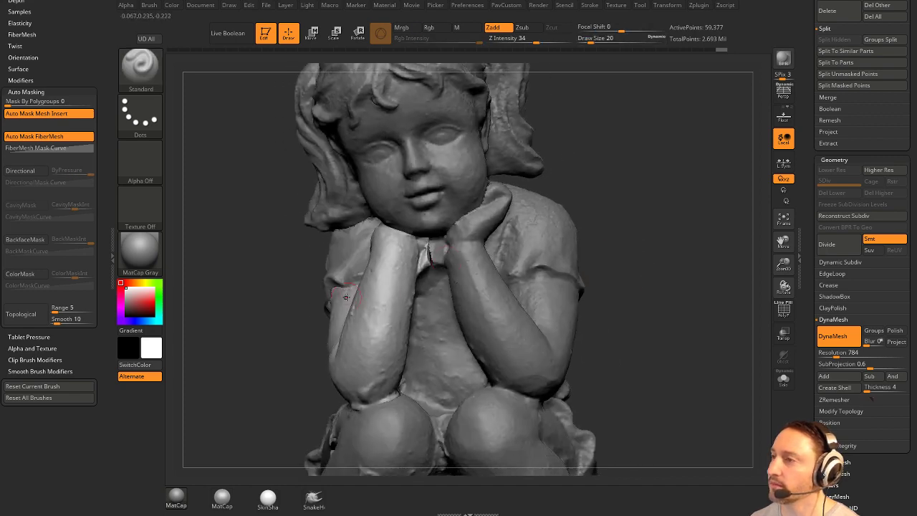
Isolate the arm again and check the webbing between the forearm and upper arm.
left_click_drag(681, 316, 762, 347)
left_click(783, 378)
left_click_drag(700, 329, 675, 301)
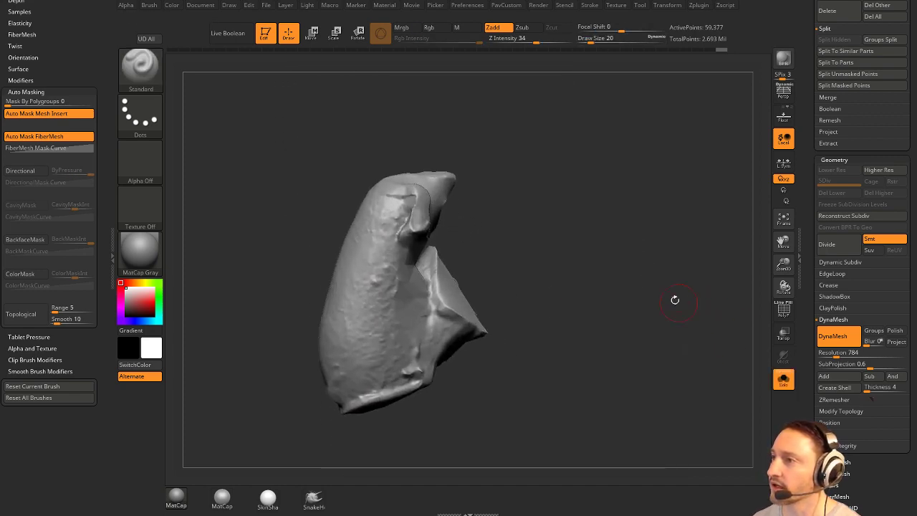
left_click_drag(544, 275, 494, 292)
mouse_move(574, 278)
left_mouse_down()
mouse_move(563, 232)
mouse_move(662, 265)
mouse_move(631, 275)
mouse_move(583, 263)
mouse_move(575, 246)
left_mouse_up()
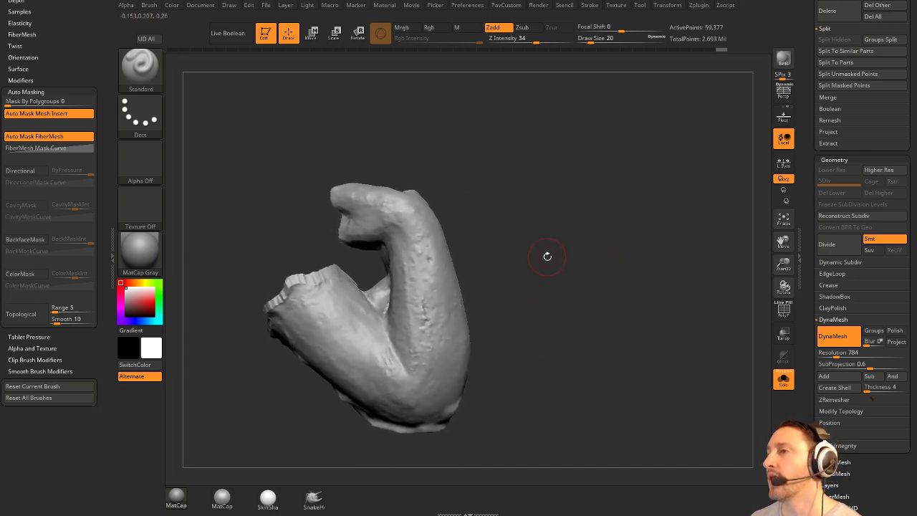
Try to hide the webbing between the forearm and upper arm with SelectLasso and delete the hidden part.
key("b")
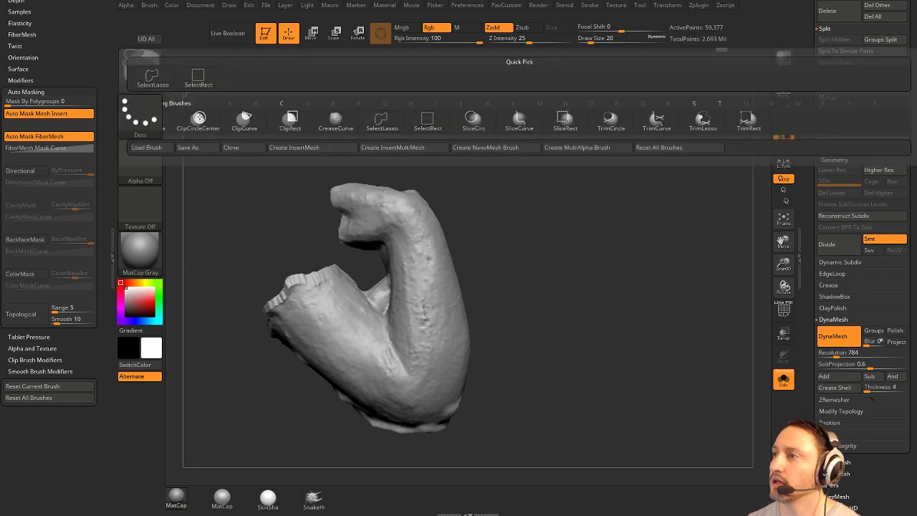
mouse_move(350, 260)
left_mouse_down("ctrl+alt+shift")
mouse_move(371, 296)
mouse_move(384, 269)
left_mouse_up("ctrl+alt+shift")
left_click_drag(566, 262, 618, 279)
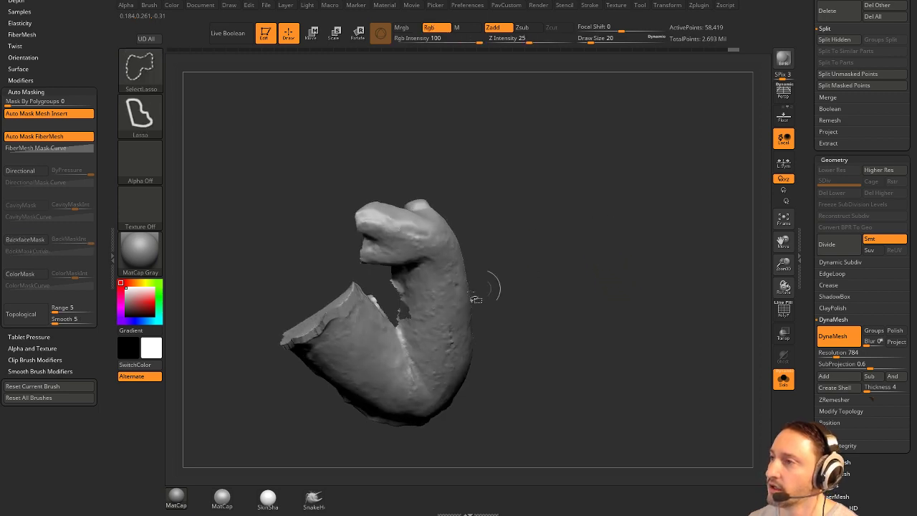
left_click(527, 315, "ctrl+shift")
mouse_move(435, 331)
left_mouse_down("ctrl+shift")
mouse_move(408, 290)
mouse_move(425, 355)
left_mouse_up("ctrl+shift")
left_click_drag(650, 280, 673, 319, "ctrl+shift")
key("1")
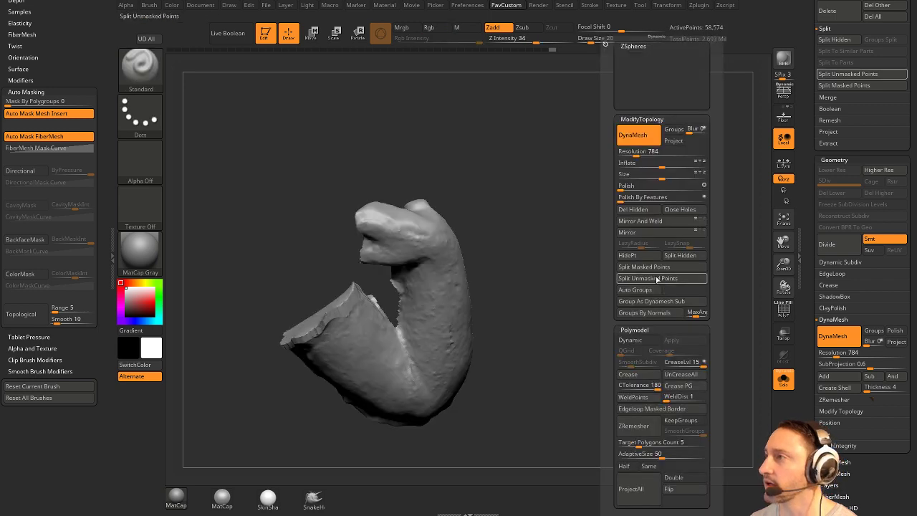
left_click(632, 210)
left_click_drag(590, 306, 575, 266)
key("ctrl+z")
key("ctrl+z")
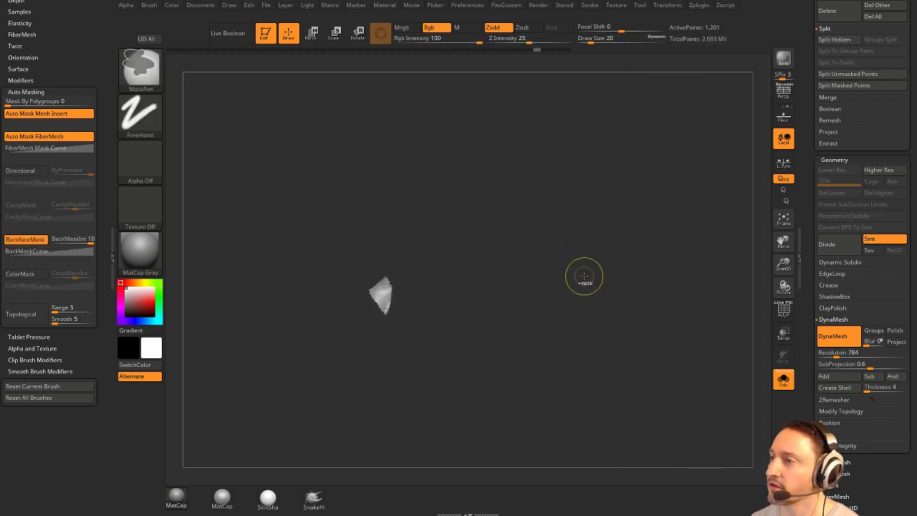
left_click(584, 276, "ctrl+shift")
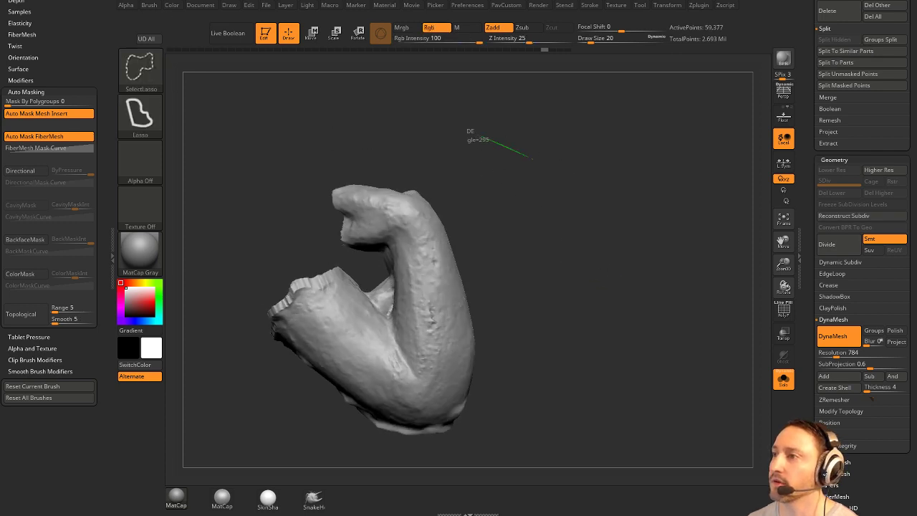
Hide the hand end and the upper arm's capped end with SelectLasso, leaving the elbow region visible.
mouse_move(480, 136)
left_mouse_down("ctrl+alt+shift")
mouse_move(310, 241)
mouse_move(371, 269)
mouse_move(468, 277)
left_mouse_up("ctrl+alt+shift")
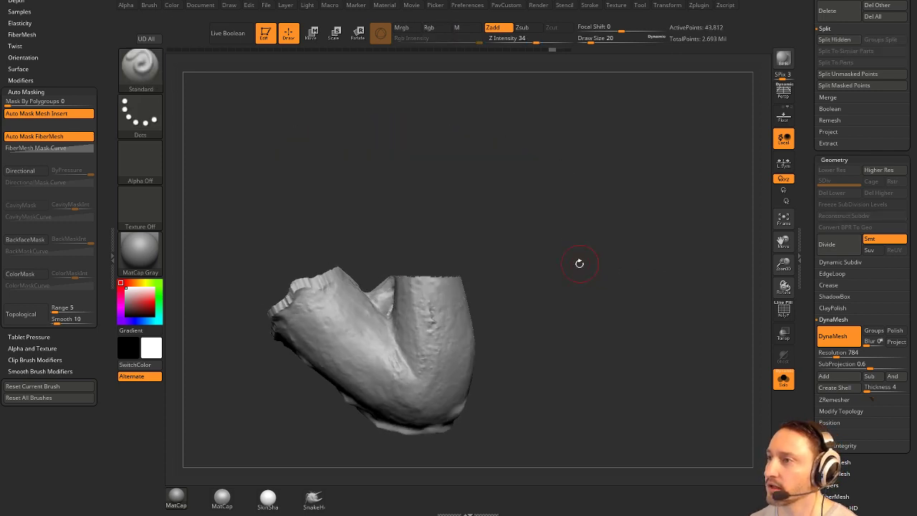
left_click_drag(580, 263, 571, 265)
mouse_move(223, 356)
left_mouse_down("ctrl+alt+shift")
mouse_move(378, 246)
mouse_move(367, 281)
mouse_move(290, 348)
left_mouse_up("ctrl+alt+shift")
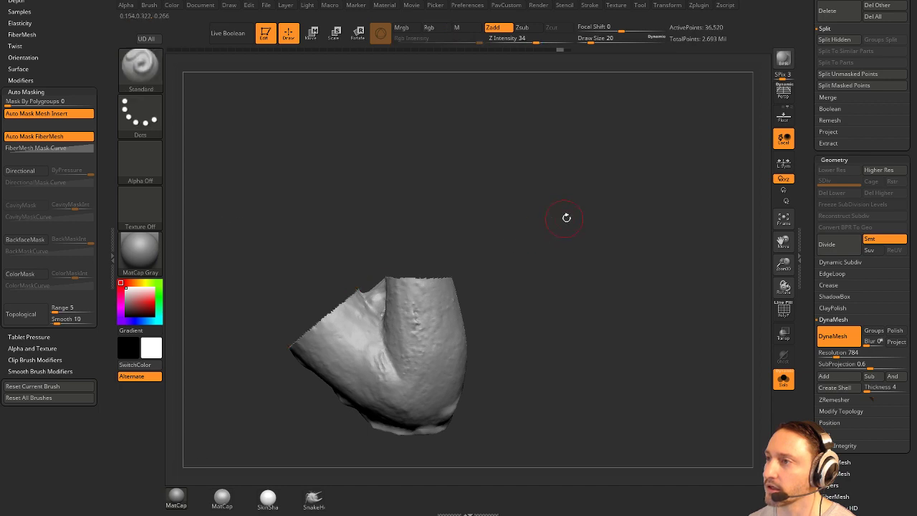
Clip the webbing between the forearm and upper arm along a V-shaped ClipCurve and turn on the polygroup wireframe.
mouse_move(566, 217)
left_mouse_down()
mouse_move(661, 255)
mouse_move(670, 241)
mouse_move(595, 258)
mouse_move(584, 205)
left_mouse_up()
left_click(145, 79, "ctrl+shift")
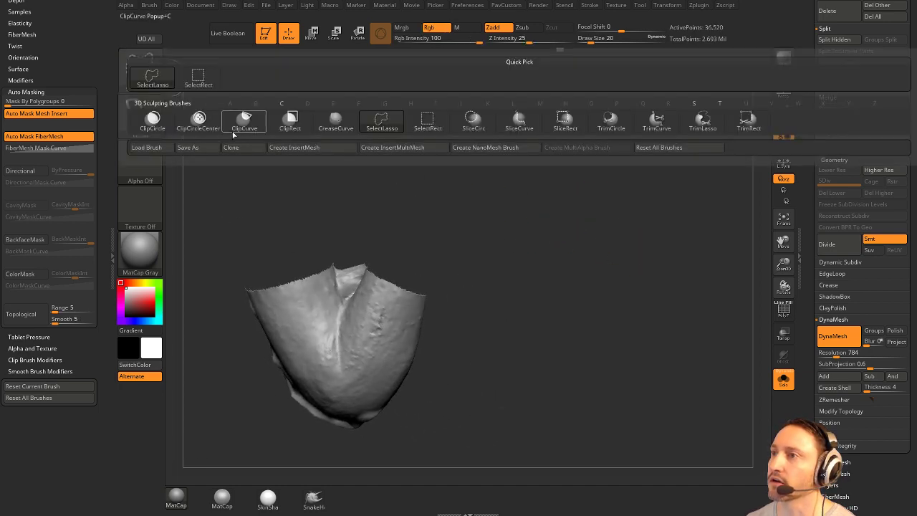
left_click(235, 122, "ctrl+shift")
left_click_drag(456, 230, 459, 225)
left_click_drag(281, 174, 345, 294, "ctrl+shift")
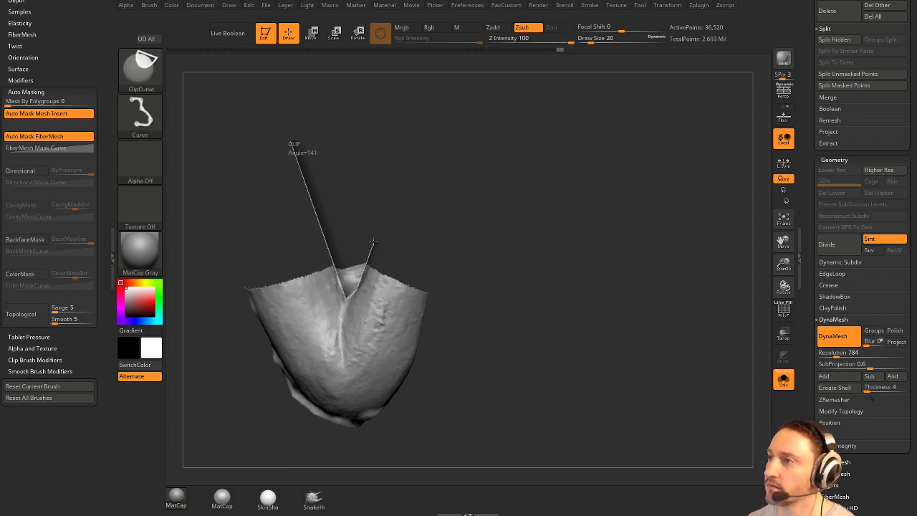
left_click_drag(373, 242, 377, 234, "ctrl+shift")
mouse_move(549, 201)
left_mouse_down()
mouse_move(555, 226)
mouse_move(557, 208)
left_mouse_up()
left_click(783, 310)
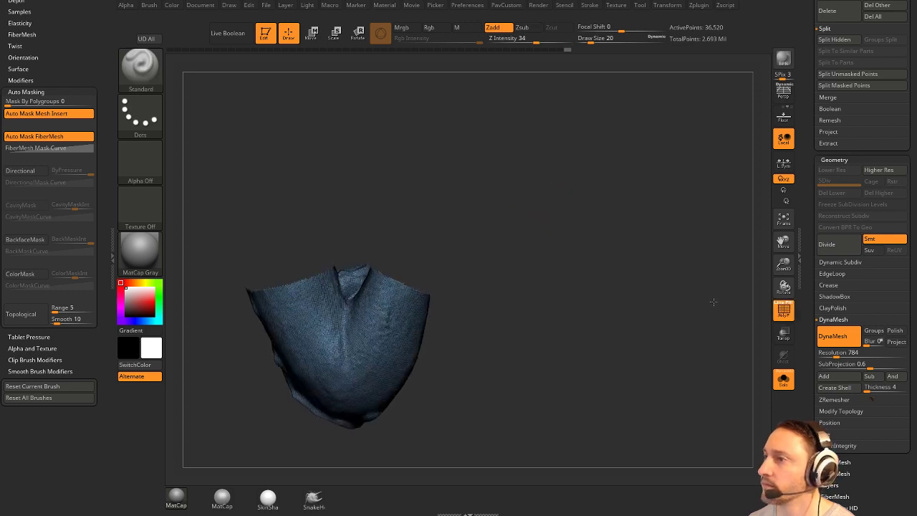
mouse_move(321, 222)
left_mouse_down("ctrl+shift")
mouse_move(337, 270)
mouse_move(376, 250)
left_mouse_up("ctrl+shift")
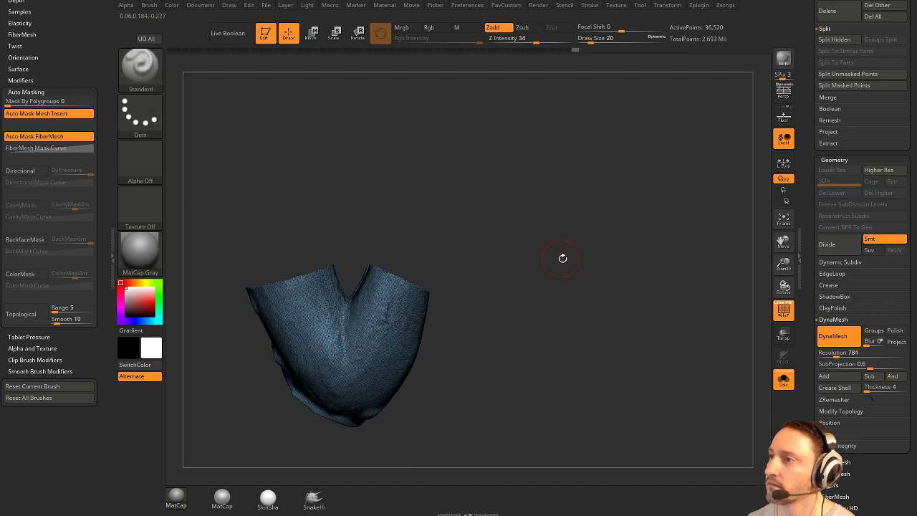
Unhide the whole bent limb piece, update its DynaMesh at resolution 784, and turn off the polyframe display.
mouse_move(563, 256)
left_mouse_down()
mouse_move(566, 337)
mouse_move(646, 304)
mouse_move(552, 261)
mouse_move(572, 242)
mouse_move(566, 237)
left_mouse_up()
left_click(595, 252, "ctrl+shift")
left_click_drag(632, 252, 660, 324, "ctrl")
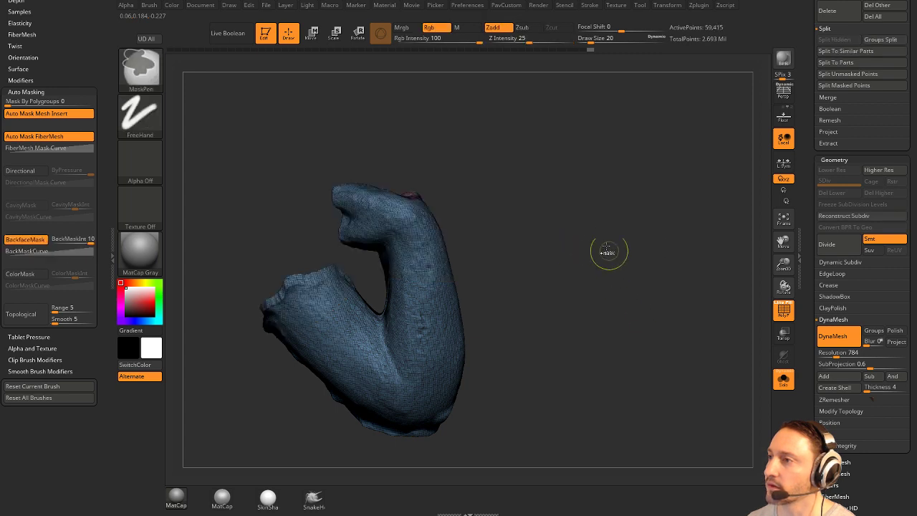
mouse_move(571, 240)
left_mouse_down()
mouse_move(577, 271)
mouse_move(586, 252)
left_mouse_up()
key("shift+f")
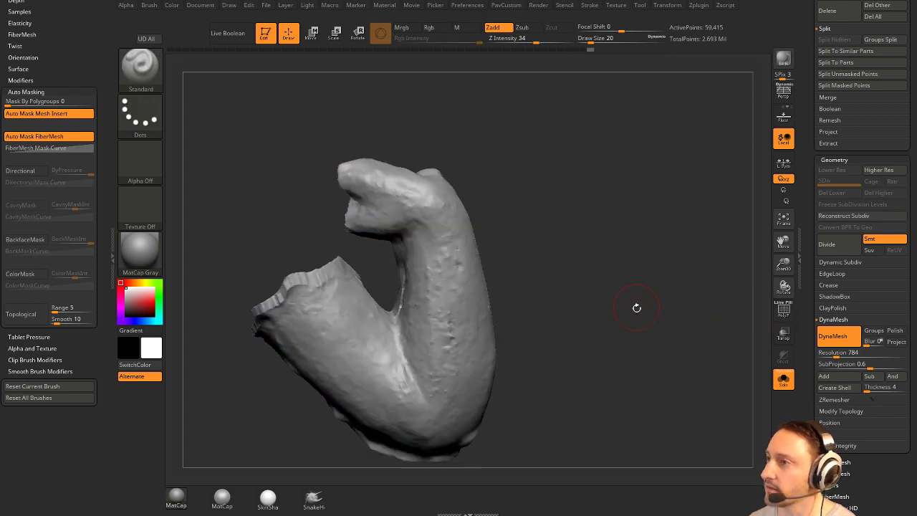
Smooth the inner bend of the limb, the rim of its cut stump, and the area around the lump at the upper end.
left_click_drag(391, 265, 408, 255, "shift")
mouse_move(366, 261)
left_mouse_down()
mouse_move(458, 257)
mouse_move(457, 246)
left_mouse_up()
left_click_drag(405, 278, 424, 305, "shift")
left_click_drag(583, 194, 615, 203)
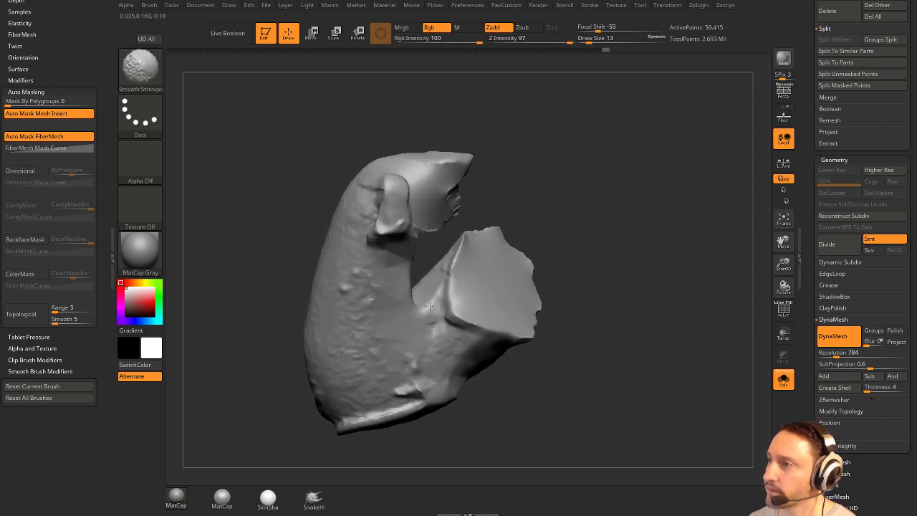
left_click_drag(452, 252, 455, 266, "shift")
left_click_drag(583, 207, 552, 215)
left_click_drag(469, 218, 511, 207)
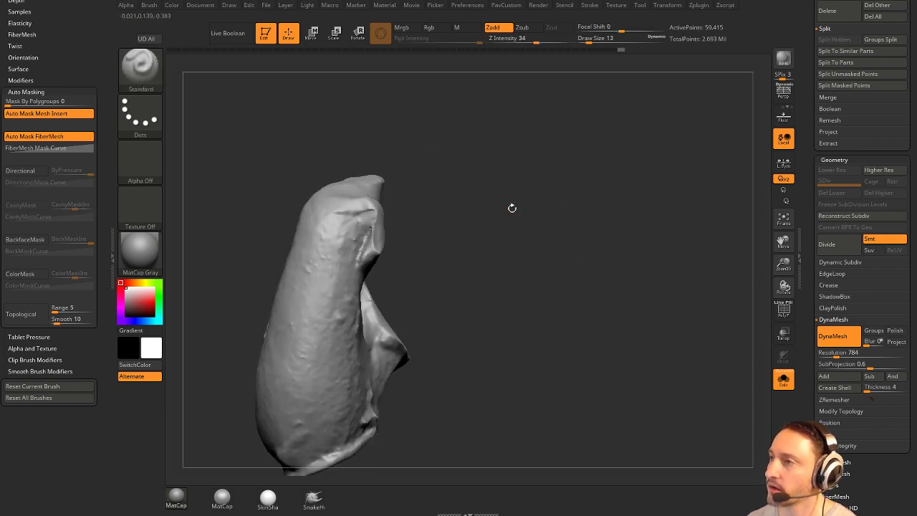
left_click_drag(377, 216, 373, 241, "shift")
Examine the limb piece together with the rest of the model and return to showing it alone.
left_click_drag(517, 262, 581, 274)
left_click(783, 380)
left_click_drag(692, 327, 721, 326)
left_click(783, 379)
left_click_drag(542, 251, 541, 252)
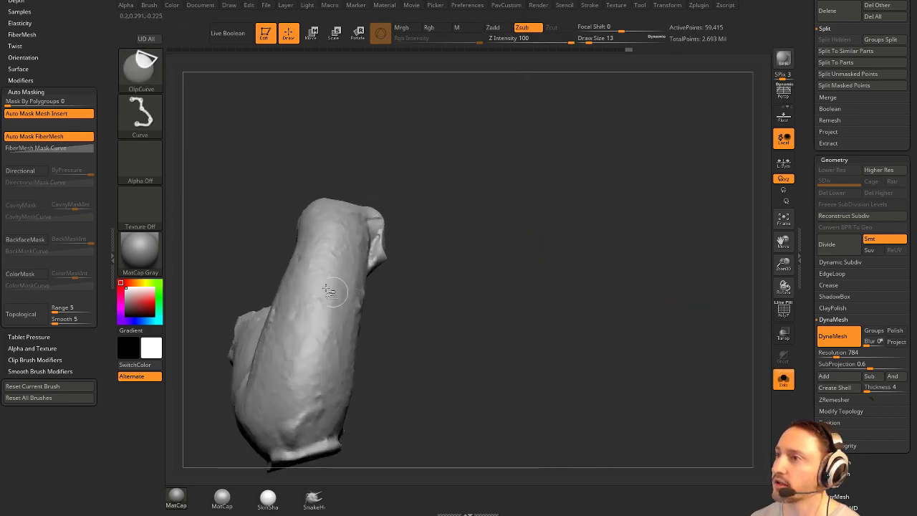
Hide the protruding lump at the limb's upper end with SelectLasso, including the leftover points around it.
left_click(144, 75, "ctrl+shift")
left_click(197, 79, "ctrl+shift")
mouse_move(460, 299)
left_mouse_down("ctrl+shift")
mouse_move(391, 191)
mouse_move(360, 200)
left_mouse_up("ctrl+shift")
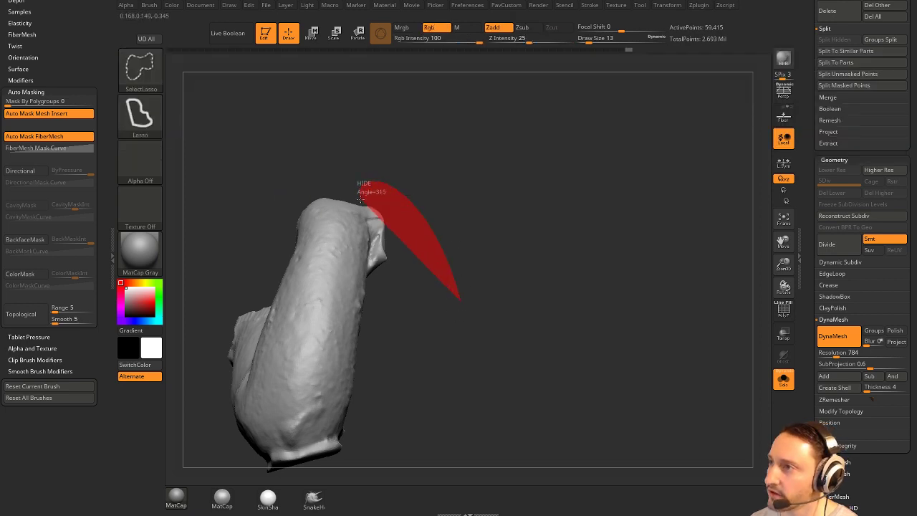
left_click_drag(372, 248, 369, 274, "ctrl+alt+shift")
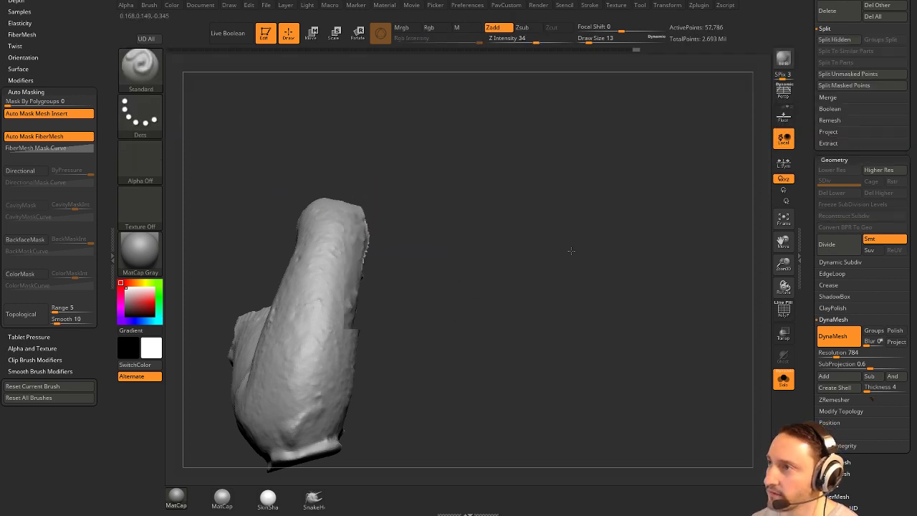
mouse_move(571, 251)
left_mouse_down()
mouse_move(510, 248)
mouse_move(546, 244)
mouse_move(521, 214)
mouse_move(513, 218)
left_mouse_up()
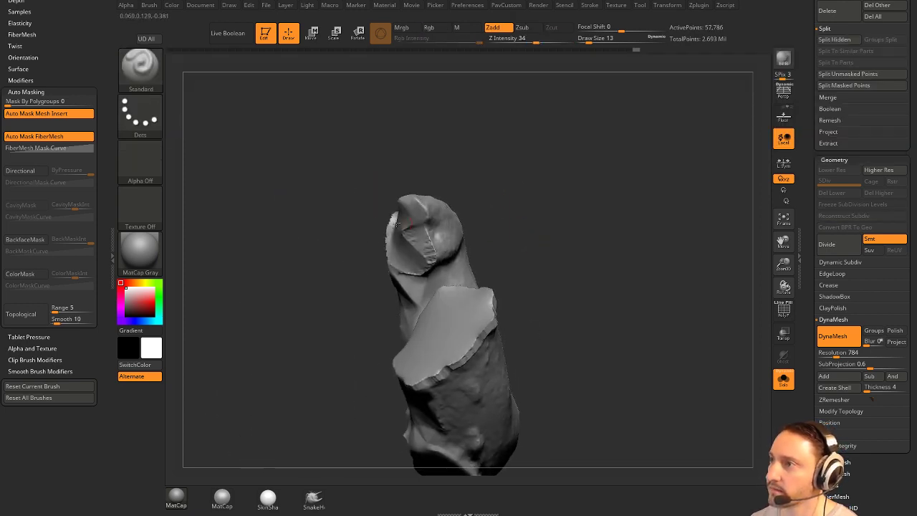
mouse_move(342, 251)
left_mouse_down("ctrl+alt+shift")
mouse_move(377, 199)
mouse_move(386, 266)
left_mouse_up("ctrl+alt+shift")
left_click_drag(552, 251, 667, 238, "shift")
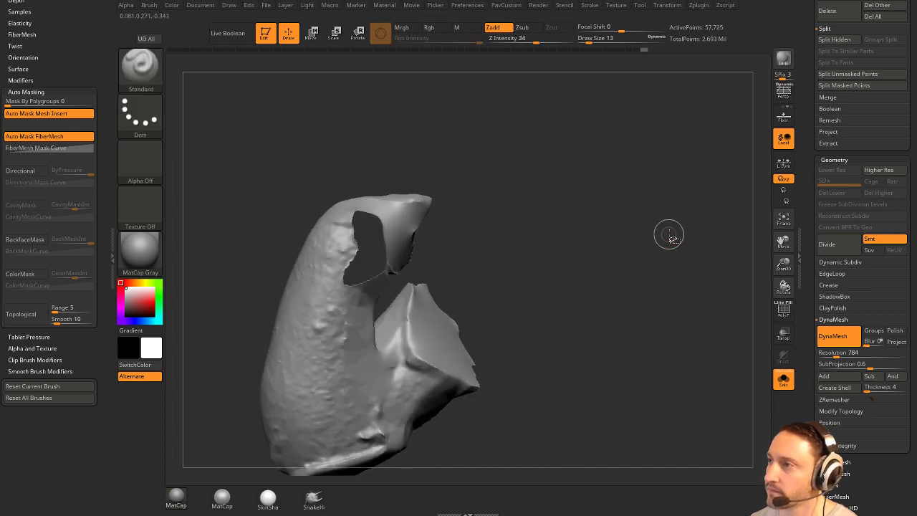
Delete the hidden lump, close the holes it leaves, and update the DynaMesh.
key("space")
left_click(640, 209)
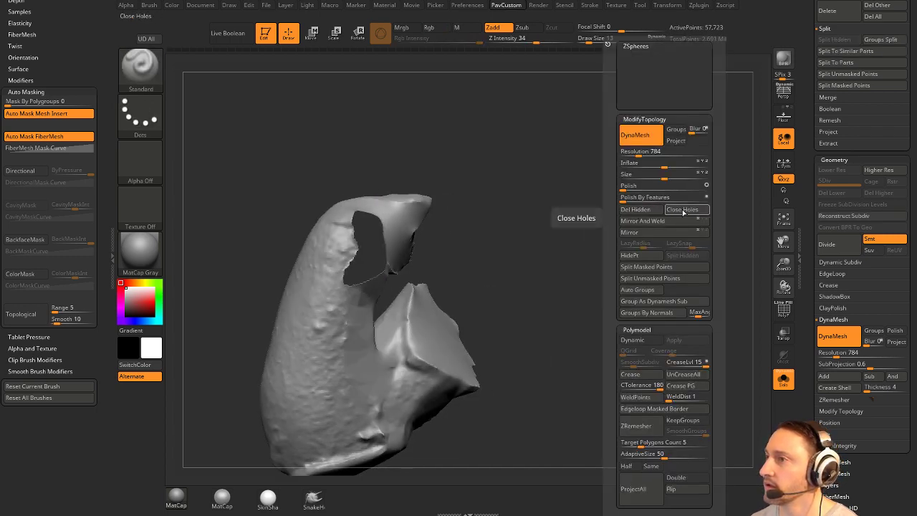
left_click(683, 211)
key("ctrl+z")
left_click_drag(606, 189, 657, 271, "ctrl")
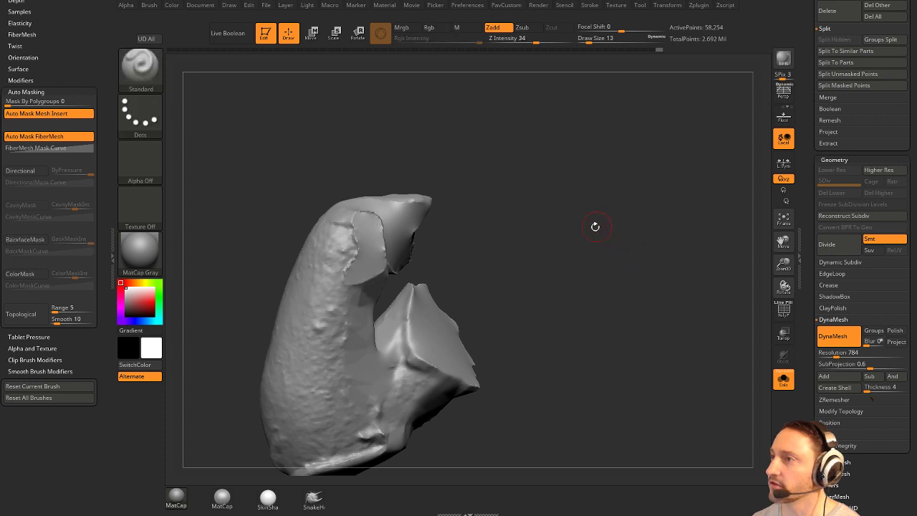
Smooth the seams of the closed patch near the limb's upper end.
left_click_drag(594, 225, 543, 226)
left_click_drag(384, 236, 393, 272, "shift")
left_click_drag(519, 204, 504, 199)
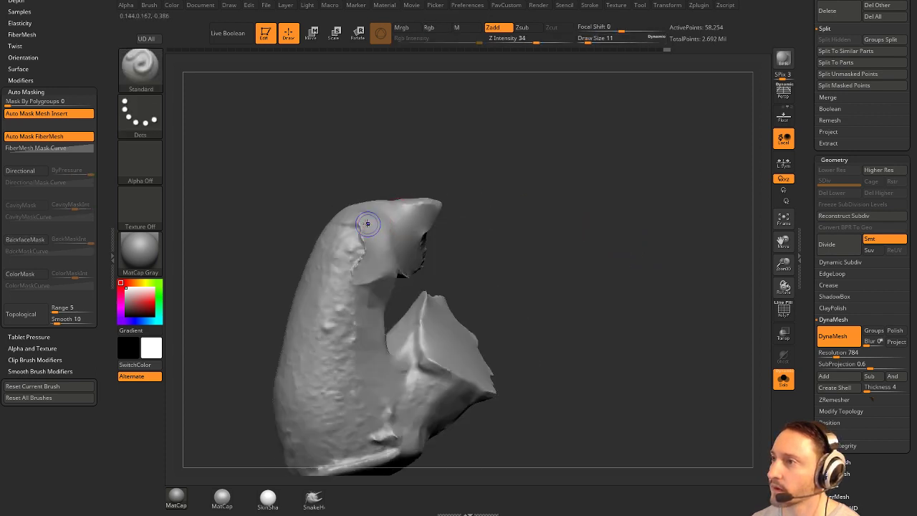
left_click_drag(368, 224, 365, 254, "shift")
mouse_move(555, 240)
left_mouse_down()
mouse_move(549, 228)
mouse_move(496, 222)
mouse_move(455, 201)
mouse_move(405, 204)
mouse_move(379, 264)
left_mouse_up()
left_click_drag(485, 194, 465, 187)
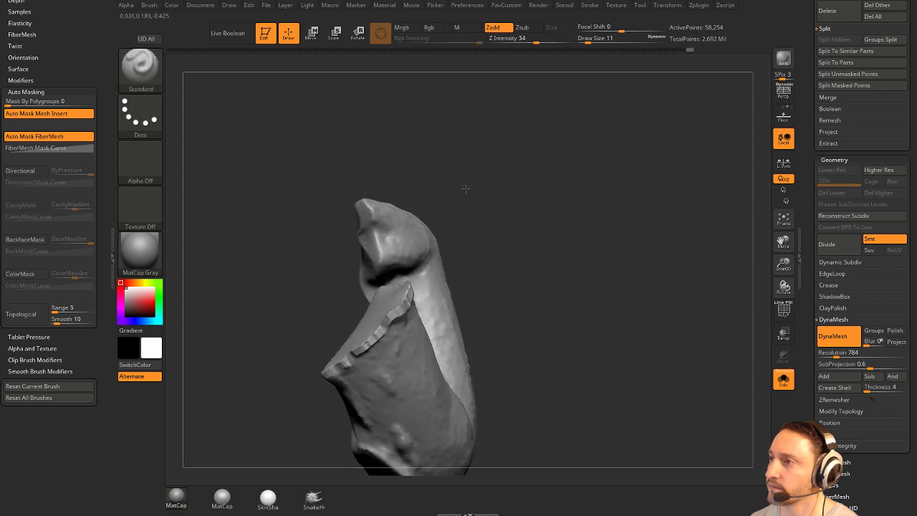
Smooth the inner face of the limb's upper end and the rim of the flat cut at the bend.
left_click_drag(297, 219, 354, 228)
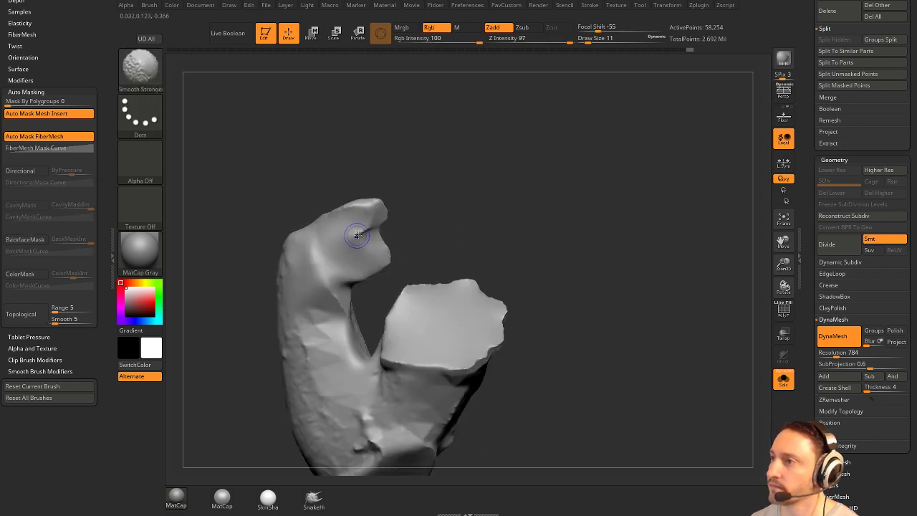
mouse_move(430, 240)
left_mouse_down()
mouse_move(545, 242)
mouse_move(600, 266)
mouse_move(588, 250)
mouse_move(557, 257)
left_mouse_up()
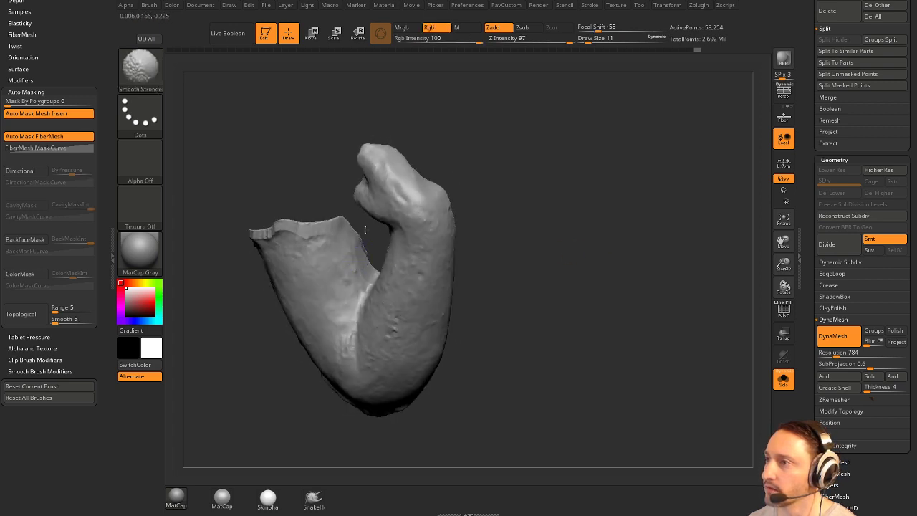
mouse_move(364, 229)
left_mouse_down()
mouse_move(302, 215)
mouse_move(289, 229)
left_mouse_up()
left_click_drag(494, 225, 517, 233)
left_click_drag(364, 275, 388, 287, "shift")
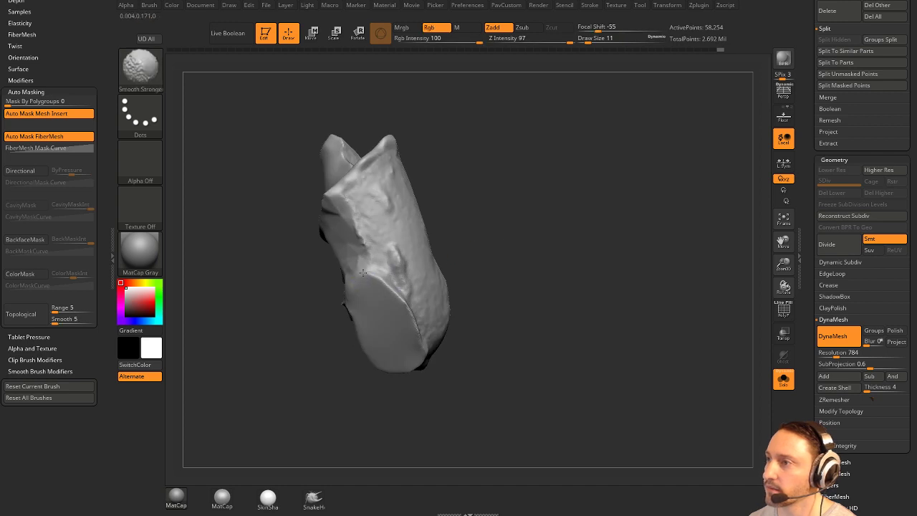
Flatten the sharp rim of the flat cut at the bend with the TrimDynamic brush at draw size 33.
key("b")
key("t")
key("d")
mouse_move(571, 221)
left_mouse_down()
mouse_move(594, 244)
mouse_move(581, 295)
mouse_move(590, 293)
left_mouse_up()
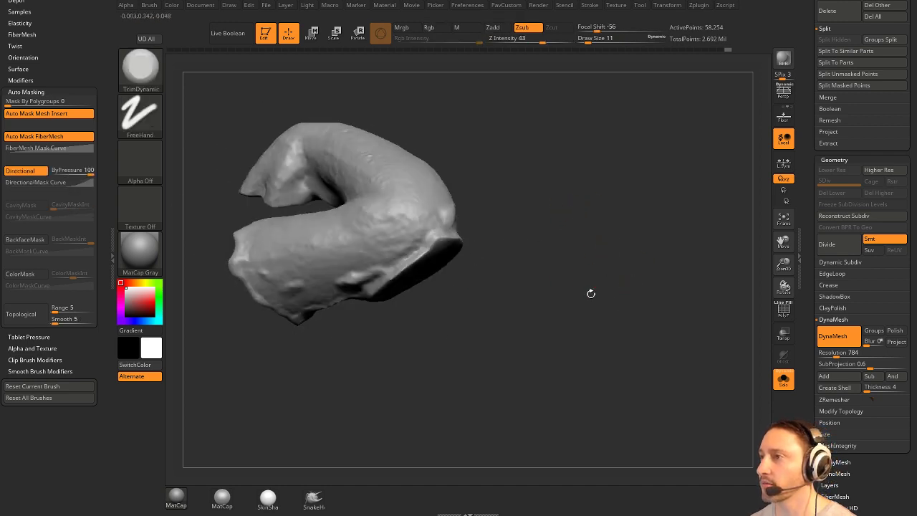
key("s")
left_click_drag(431, 259, 425, 258)
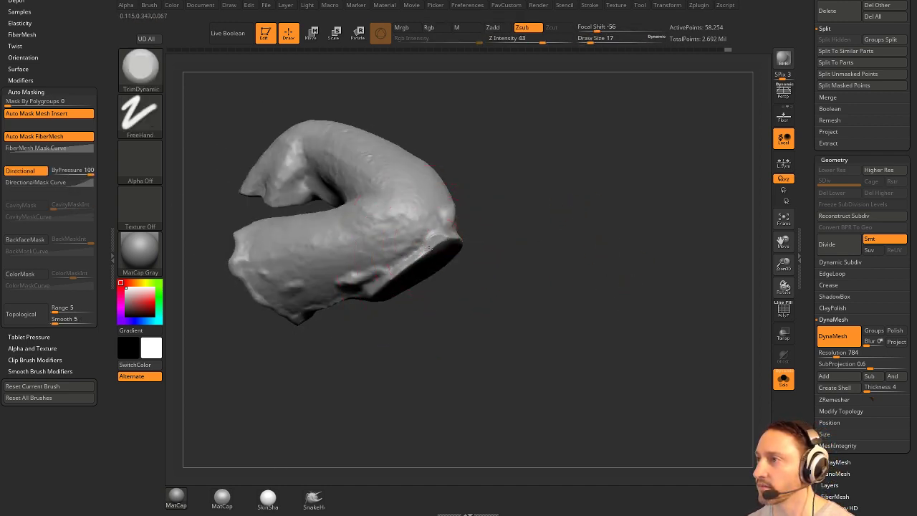
key("s")
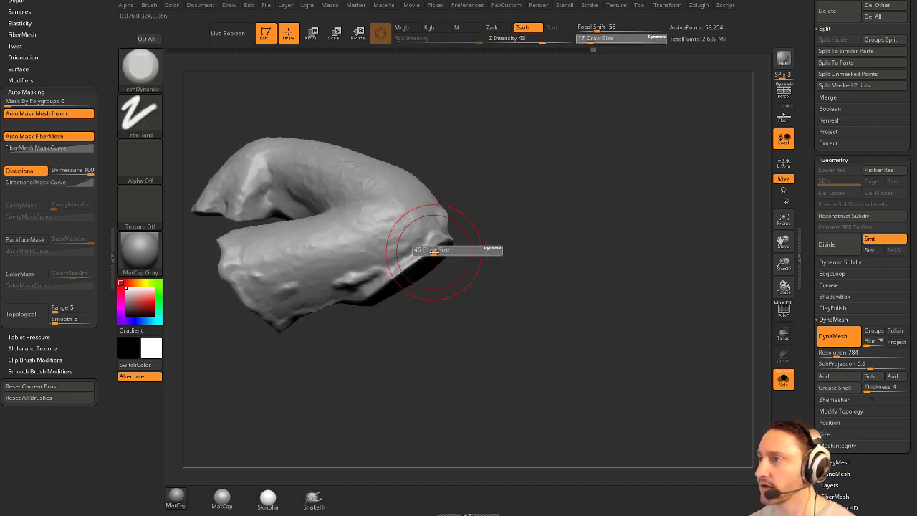
left_click_drag(436, 249, 429, 249)
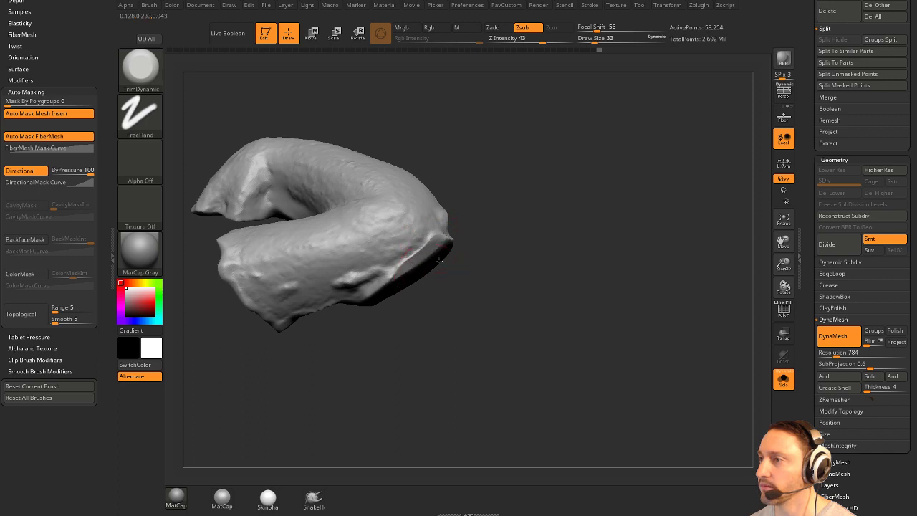
left_click_drag(390, 278, 378, 287)
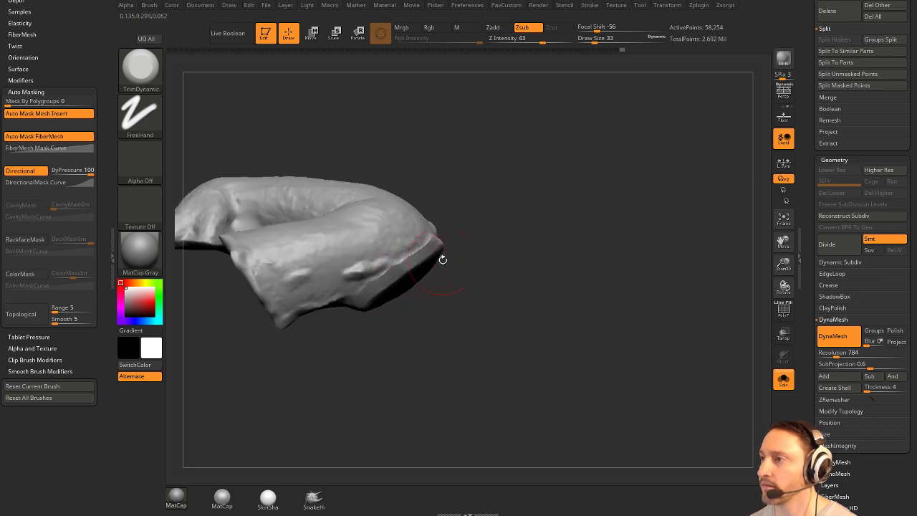
left_click_drag(443, 260, 427, 284)
Trim the remaining ridge around the bend's flat cut with TrimDynamic at draw size 29.
mouse_move(500, 246)
left_mouse_down()
mouse_move(516, 265)
mouse_move(441, 248)
left_mouse_up()
mouse_move(528, 212)
left_mouse_down()
mouse_move(532, 248)
mouse_move(495, 251)
left_mouse_up()
mouse_move(452, 295)
left_mouse_down()
mouse_move(461, 288)
mouse_move(441, 301)
left_mouse_up()
mouse_move(545, 294)
left_mouse_down()
mouse_move(597, 315)
mouse_move(576, 330)
mouse_move(580, 278)
left_mouse_up()
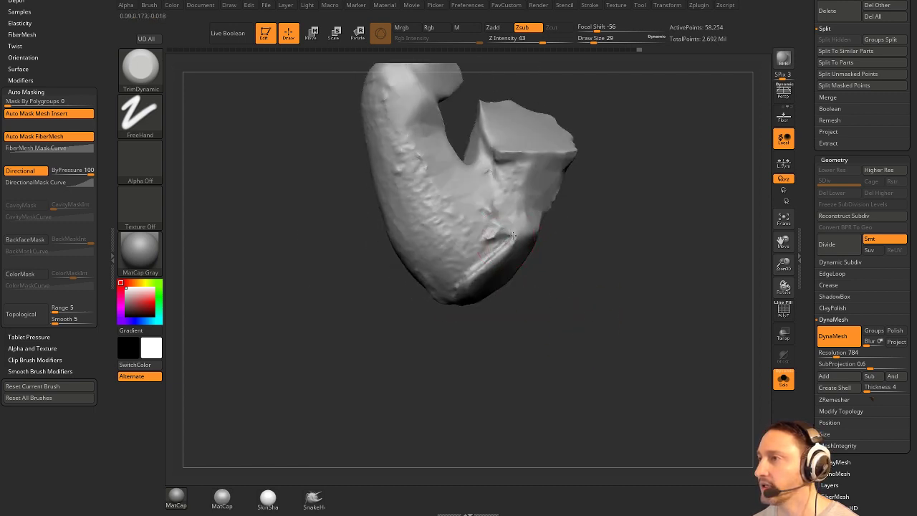
left_click_drag(511, 236, 481, 273)
left_click_drag(530, 272, 519, 291)
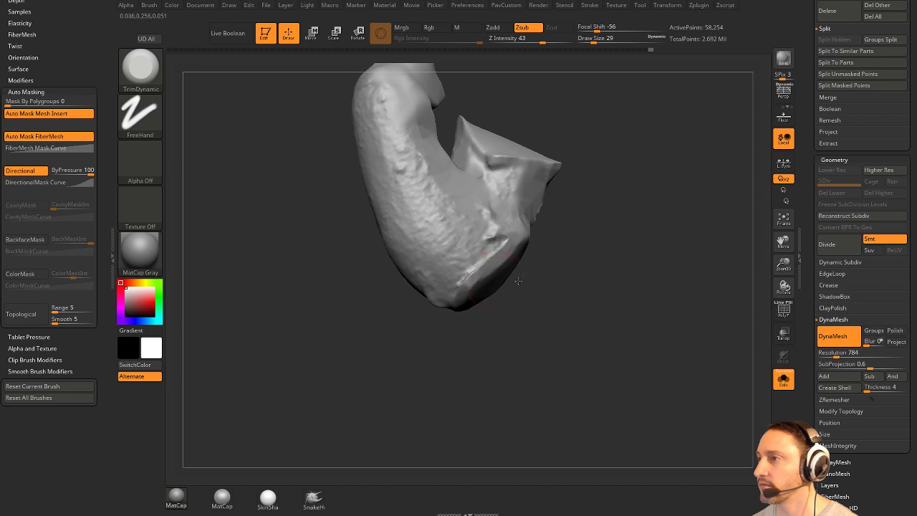
mouse_move(519, 281)
left_mouse_down()
mouse_move(497, 262)
mouse_move(473, 282)
left_mouse_up()
mouse_move(529, 272)
left_mouse_down()
mouse_move(507, 268)
mouse_move(506, 248)
left_mouse_up()
mouse_move(452, 298)
right_mouse_down()
mouse_move(491, 269)
mouse_move(466, 278)
right_mouse_up()
mouse_move(454, 319)
right_mouse_down()
mouse_move(502, 273)
mouse_move(466, 279)
mouse_move(501, 251)
mouse_move(444, 249)
right_mouse_up()
right_click_drag(511, 290, 450, 322)
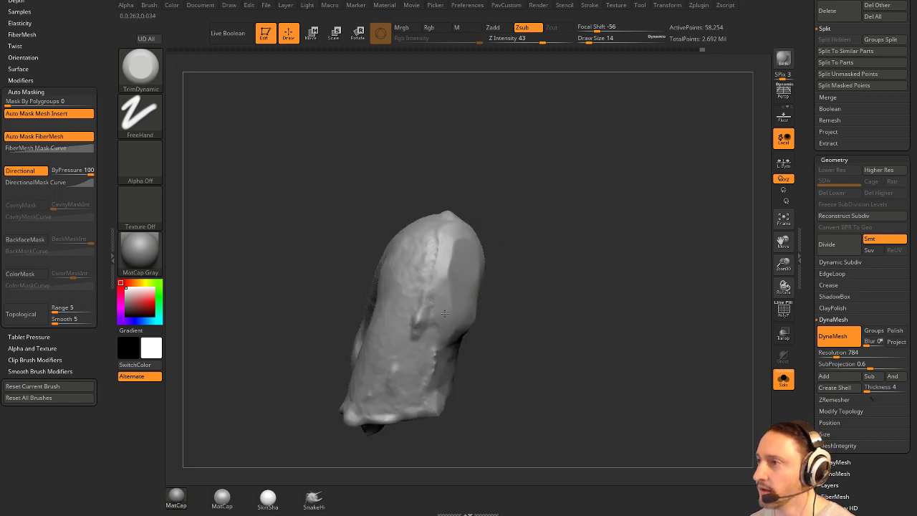
Switch to the Clay brush at draw size 23 and smooth the surface of the flattened end at the bend.
mouse_move(535, 227)
right_mouse_down()
mouse_move(524, 255)
mouse_move(474, 249)
right_mouse_up()
key("b")
key("c")
key("l")
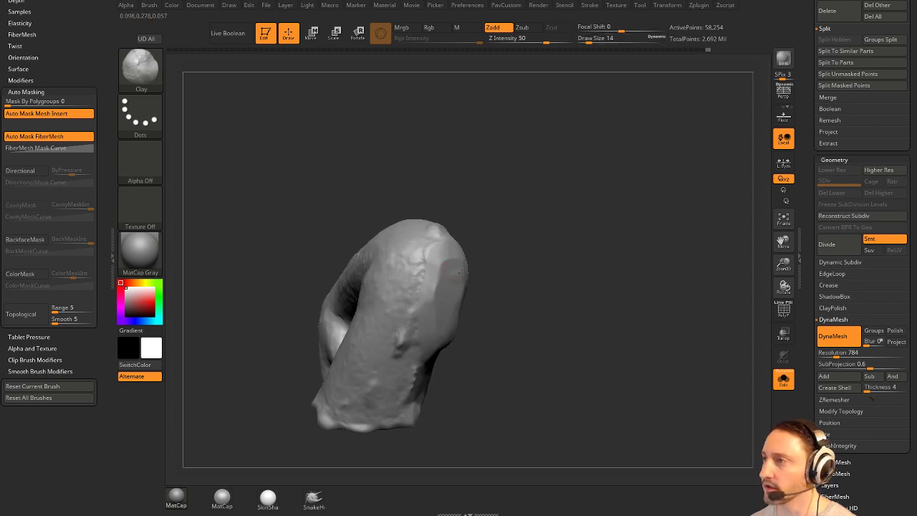
key("s")
left_click_drag(455, 271, 466, 270)
right_click_drag(520, 283, 466, 283)
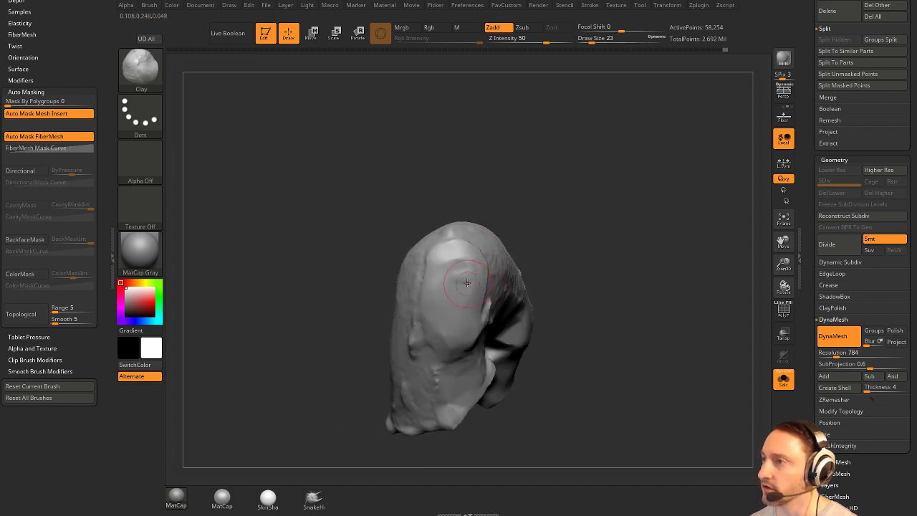
left_click_drag(463, 271, 446, 288, "shift")
Smooth the ridge and bumps beside the bend at draw size 12 and update the DynaMesh.
mouse_move(544, 319)
right_mouse_down()
mouse_move(635, 330)
mouse_move(601, 289)
right_mouse_up()
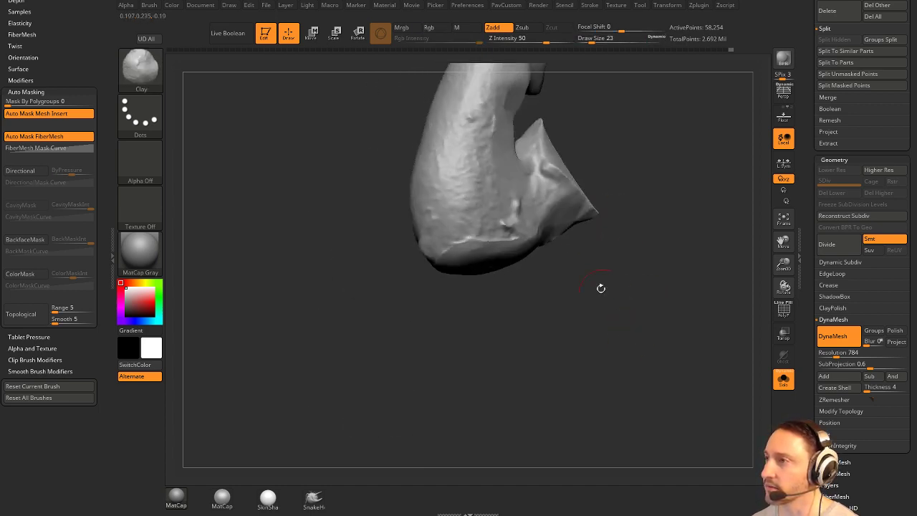
mouse_move(529, 270)
right_mouse_down()
mouse_move(660, 381)
mouse_move(639, 341)
mouse_move(584, 322)
right_mouse_up()
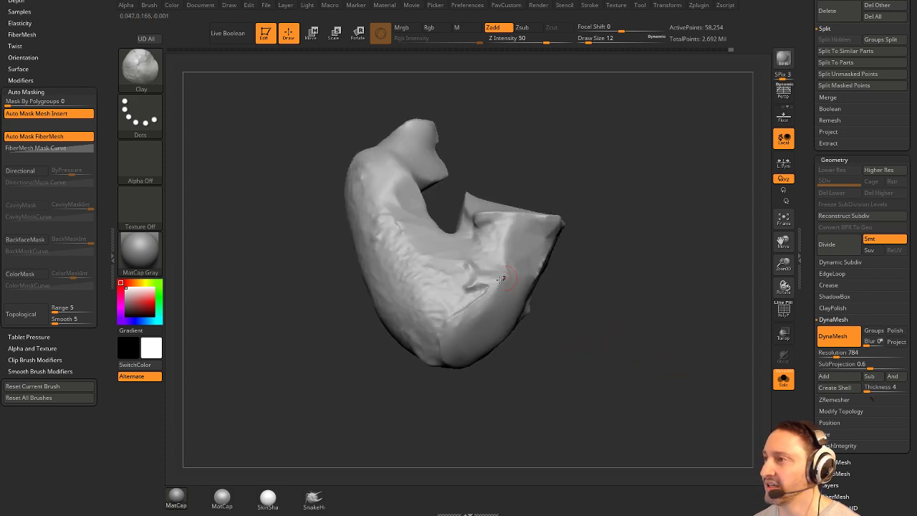
left_click_drag(506, 278, 487, 307, "shift")
left_click_drag(654, 310, 674, 352, "ctrl")
Smooth the sharp rim of the cut stump and the rough side surface just below it.
right_click_drag(592, 311, 550, 296)
mouse_move(552, 244)
left_mouse_down("shift")
mouse_move(548, 265)
mouse_move(575, 227)
left_mouse_up("shift")
right_click_drag(626, 250, 582, 281)
left_click_drag(526, 270, 534, 271, "shift")
right_click_drag(574, 245, 502, 268)
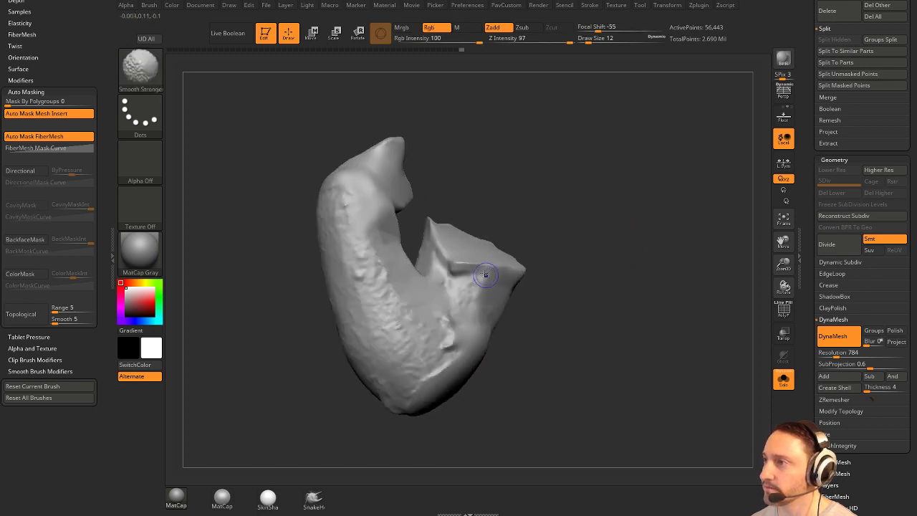
left_click_drag(473, 284, 477, 324, "shift")
Smooth the edge along the bend's underside up to the stump and update the DynaMesh.
right_click_drag(567, 303, 546, 309)
left_click_drag(461, 344, 427, 372, "shift")
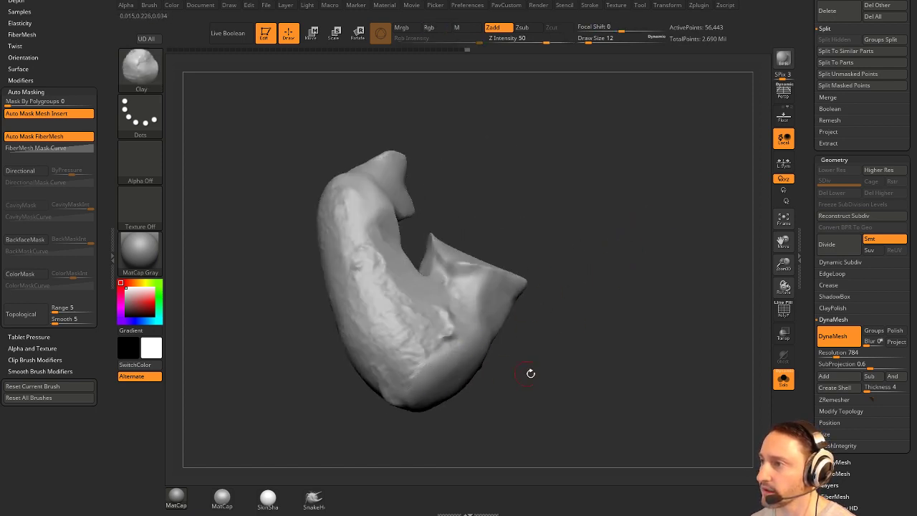
right_click_drag(531, 374, 572, 338)
left_click_drag(483, 327, 506, 306, "shift")
mouse_move(620, 333)
right_mouse_down("ctrl")
mouse_move(631, 291)
mouse_move(669, 251)
right_mouse_up("ctrl")
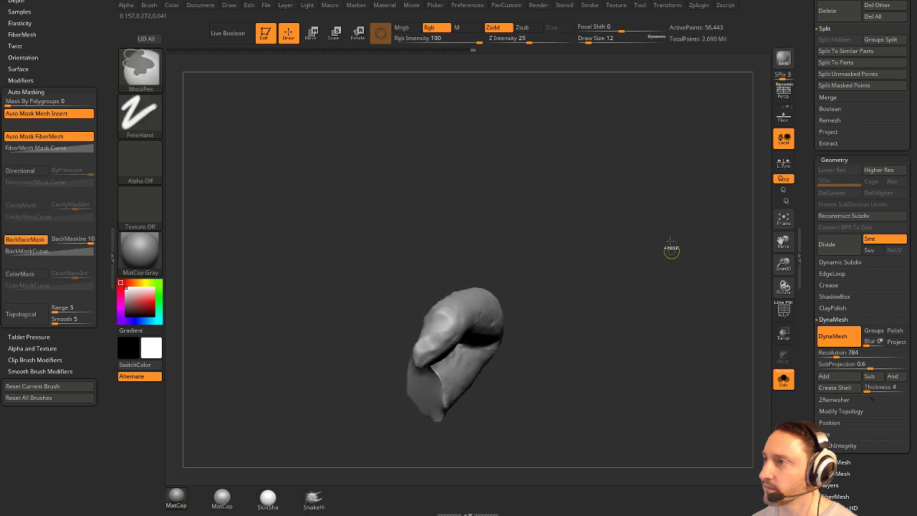
left_click_drag(675, 261, 698, 318, "ctrl")
Check the cleaned limb piece in the context of the complete model and isolate it again.
mouse_move(622, 341)
right_mouse_down()
mouse_move(641, 268)
mouse_move(661, 315)
right_mouse_up()
left_click(784, 378)
mouse_move(671, 240)
right_mouse_down()
mouse_move(709, 232)
mouse_move(650, 250)
mouse_move(686, 250)
mouse_move(684, 277)
mouse_move(716, 313)
mouse_move(712, 342)
mouse_move(755, 337)
mouse_move(693, 279)
mouse_move(621, 279)
mouse_move(646, 288)
right_mouse_up()
left_click(784, 380)
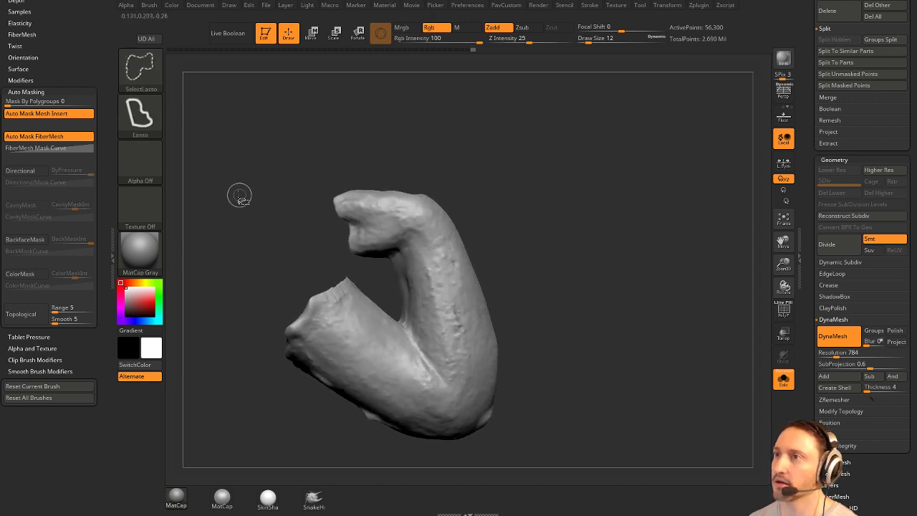
Hide the branch with the wide cut stump using SelectLasso, leaving only the long curved section visible.
mouse_move(299, 253)
left_mouse_down("ctrl+shift")
mouse_move(219, 292)
mouse_move(495, 468)
mouse_move(501, 428)
mouse_move(398, 313)
left_mouse_up("ctrl+shift")
right_click_drag(233, 127, 259, 135)
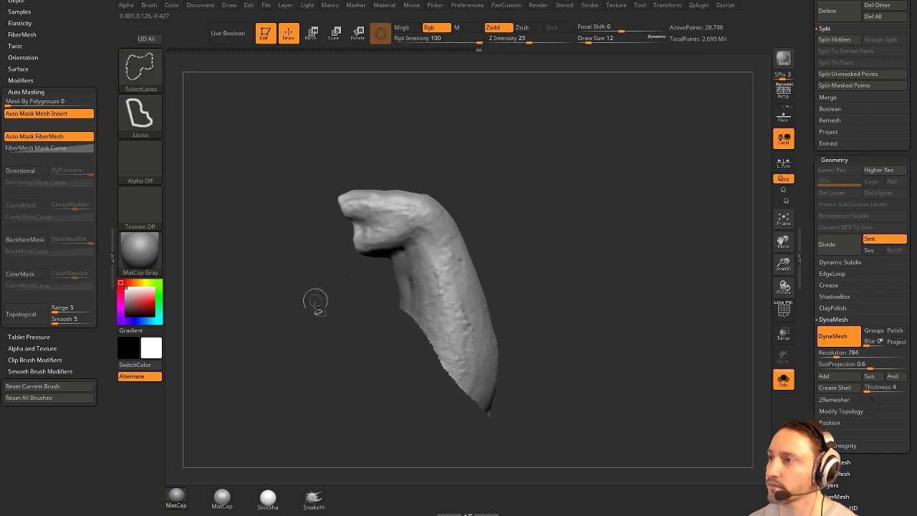
mouse_move(301, 317)
left_mouse_down("ctrl+alt+shift")
mouse_move(380, 294)
mouse_move(391, 299)
left_mouse_up("ctrl+alt+shift")
right_click_drag(512, 261, 542, 265)
Clip the inner side of the isolated long curved section below the bend with ClipCurve strokes.
left_click(144, 71, "ctrl+shift")
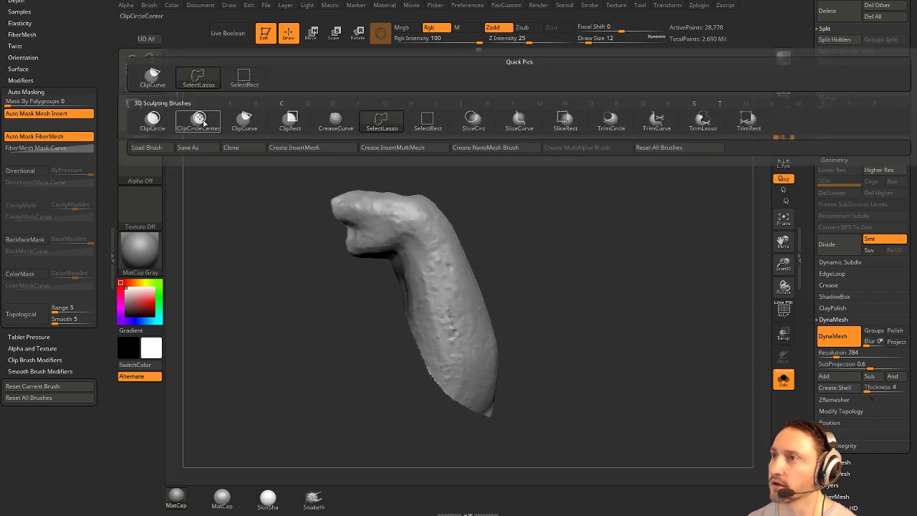
left_click(244, 120, "ctrl+shift")
left_click_drag(380, 403, 411, 323, "ctrl+shift")
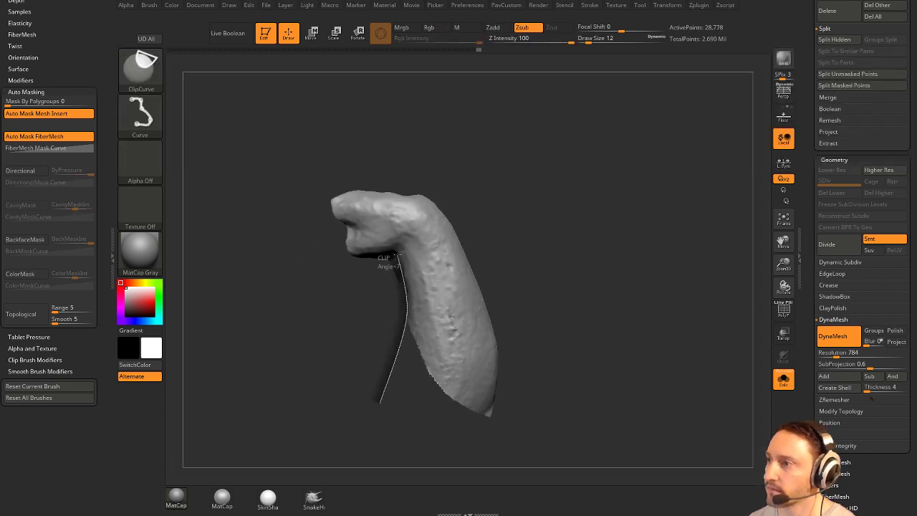
left_click_drag(412, 276, 402, 321, "ctrl+shift")
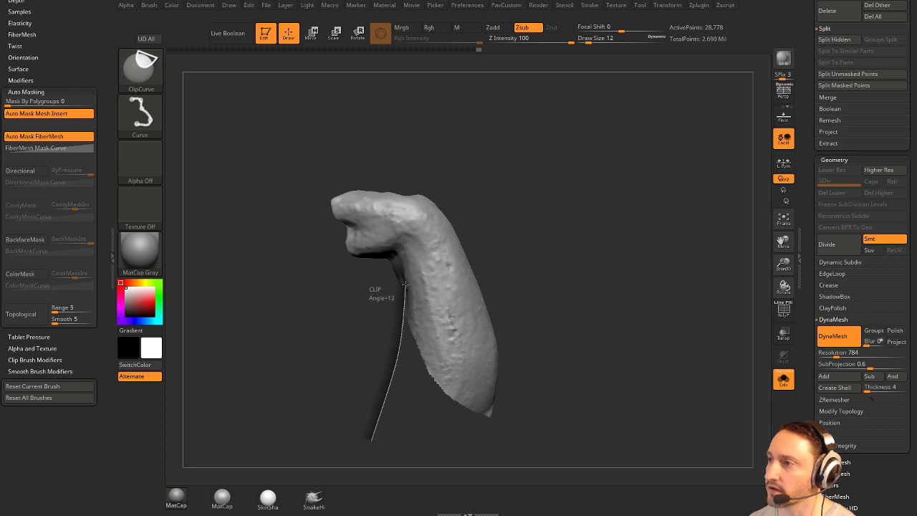
left_click_drag(404, 286, 402, 270, "ctrl+shift")
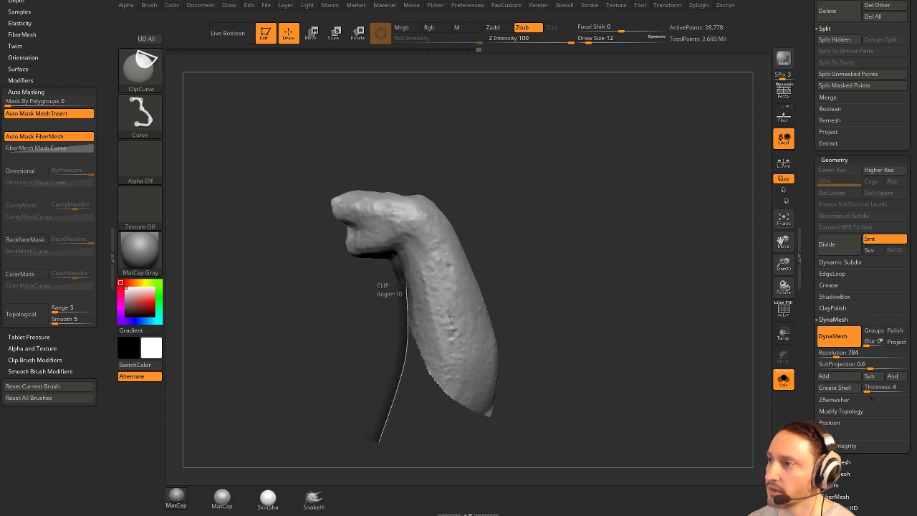
left_click_drag(391, 257, 337, 268, "ctrl+shift")
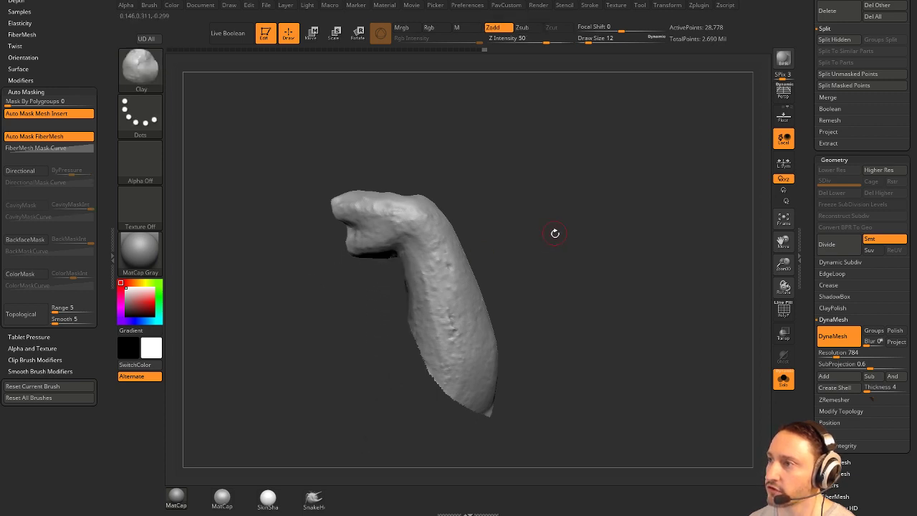
Unhide the full limb piece, update its DynaMesh and smooth the inner surface of the long section.
left_click_drag(546, 243, 633, 218)
left_click(633, 219, "ctrl+shift")
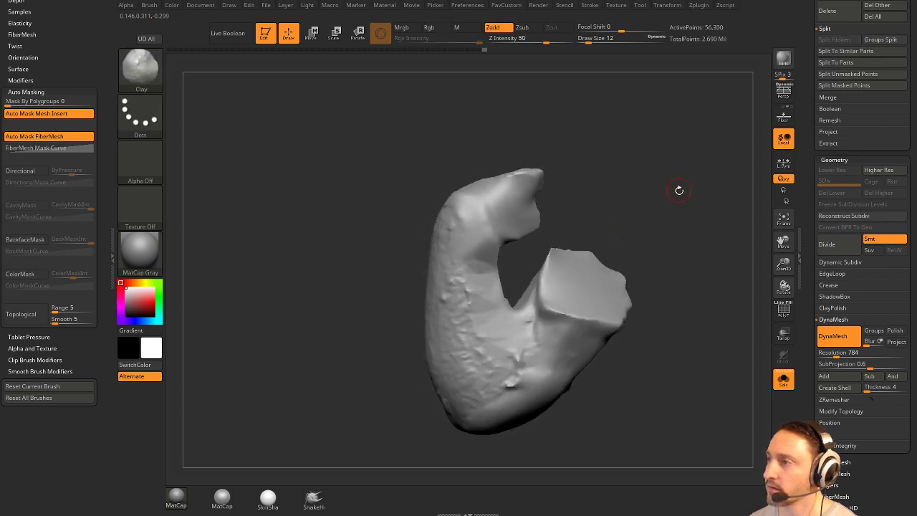
left_click_drag(679, 191, 654, 175)
left_click_drag(663, 184, 680, 228, "ctrl")
mouse_move(456, 252)
left_mouse_down("shift")
mouse_move(448, 256)
mouse_move(457, 290)
left_mouse_up("shift")
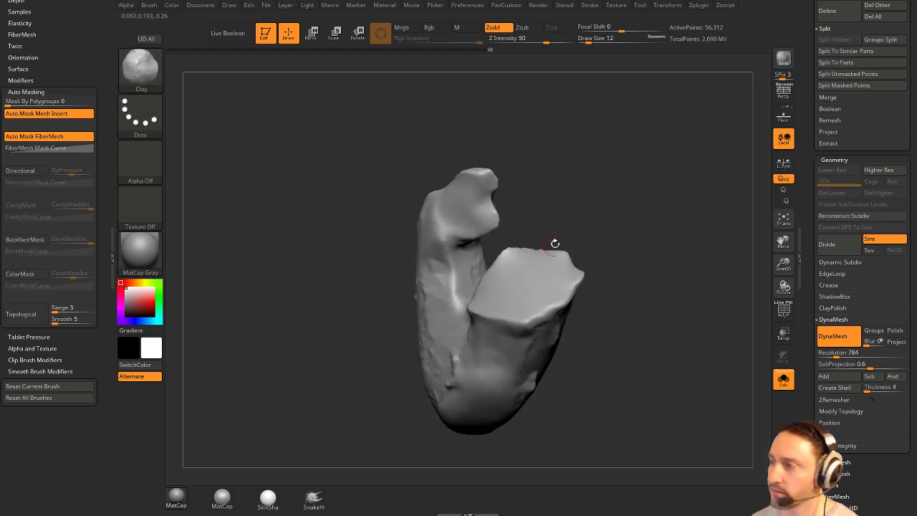
Flatten the inner face of the long section beside the gap with TrimDynamic at draw size 22.
left_click_drag(591, 225, 610, 217)
key("b")
key("t")
key("d")
key("s")
left_click_drag(451, 262, 455, 262)
left_click_drag(469, 262, 456, 255)
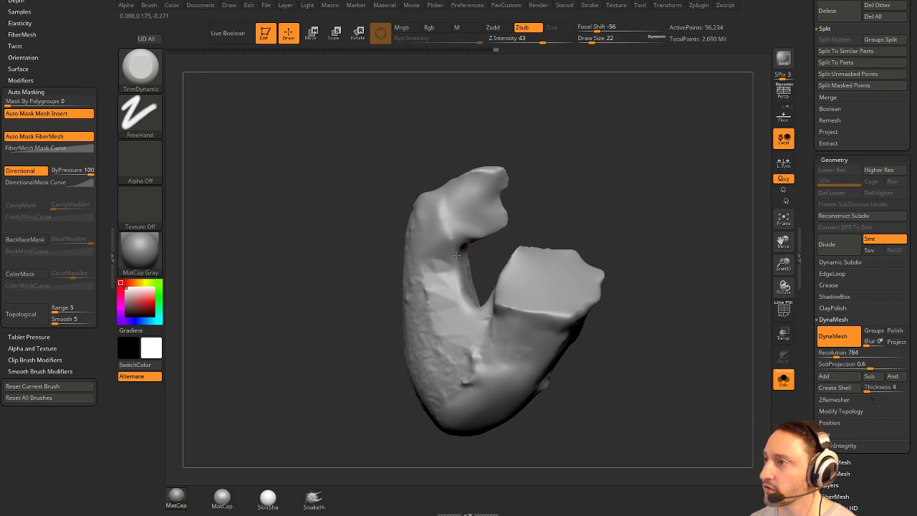
left_click_drag(467, 305, 470, 305)
left_click_drag(498, 256, 543, 260)
mouse_move(617, 233)
left_mouse_down()
mouse_move(606, 244)
mouse_move(611, 266)
left_mouse_up()
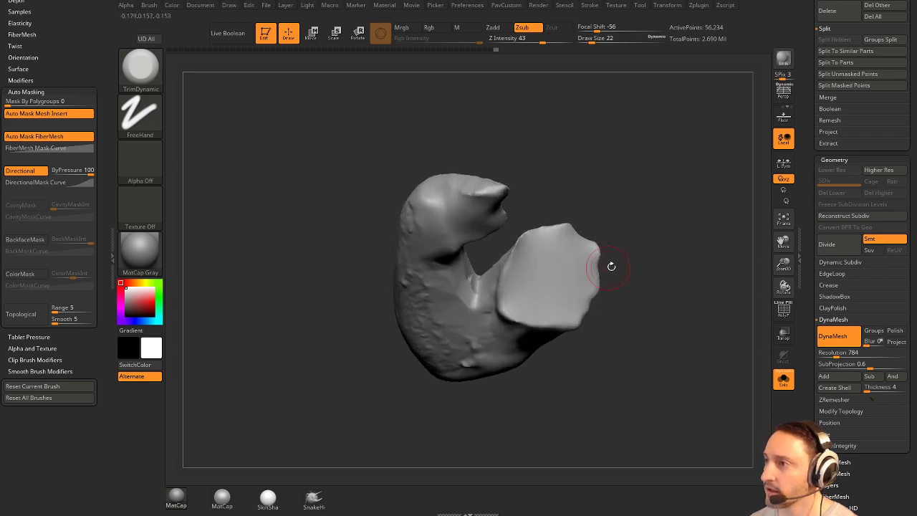
Carve a crease into the base of the gap between the two branches with DamStandard and smooth around it.
key("b")
key("d")
key("s")
key("s")
key("s")
left_click_drag(477, 293, 473, 292)
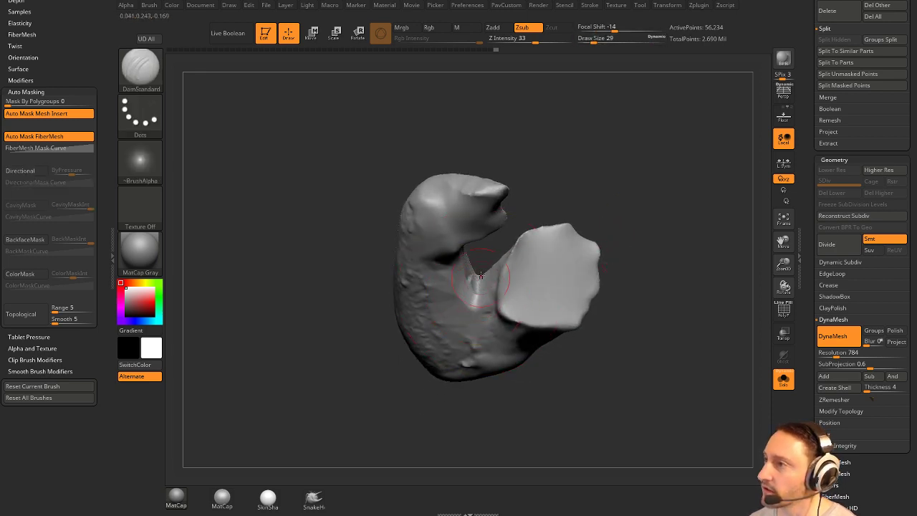
left_click_drag(617, 259, 614, 235)
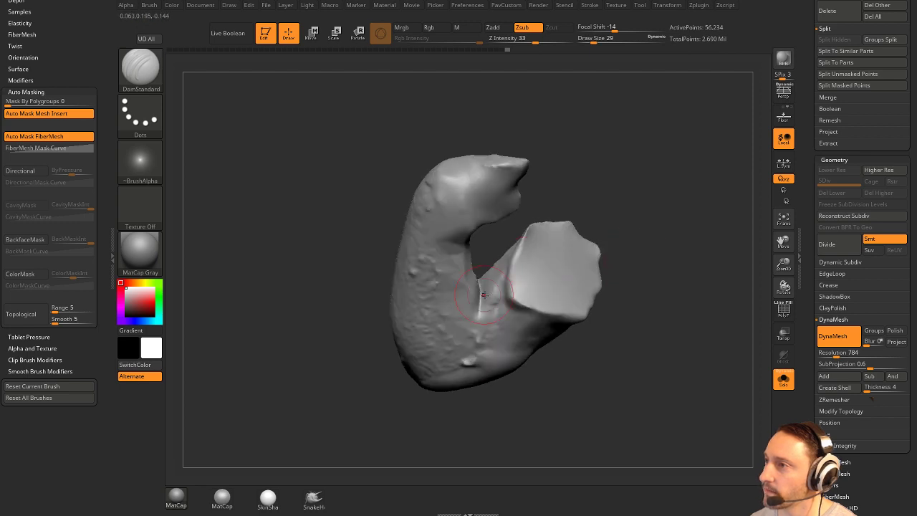
mouse_move(562, 215)
left_mouse_down()
mouse_move(478, 283)
mouse_move(477, 301)
mouse_move(584, 213)
left_mouse_up()
left_click_drag(488, 298, 490, 289, "shift")
Deepen the fold crease between the long section and the stump with DamStandard at draw size 18.
mouse_move(573, 208)
left_mouse_down()
mouse_move(576, 239)
mouse_move(613, 241)
mouse_move(547, 257)
left_mouse_up()
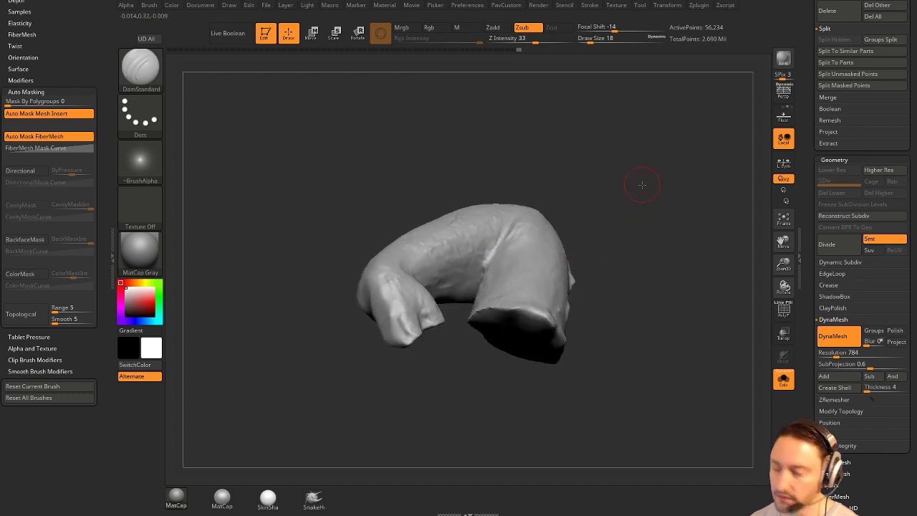
left_click_drag(642, 185, 506, 271)
left_click_drag(635, 256, 680, 148)
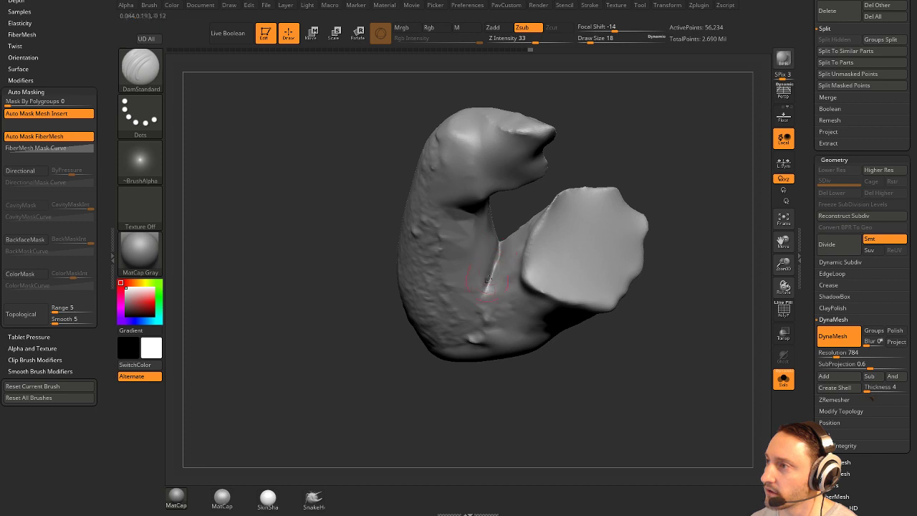
mouse_move(497, 256)
left_mouse_down()
mouse_move(692, 258)
mouse_move(465, 277)
mouse_move(470, 297)
mouse_move(473, 278)
left_mouse_up()
Smooth the faceted inner surface of the long section from the upper bend down toward the fold.
left_click_drag(549, 194, 510, 226)
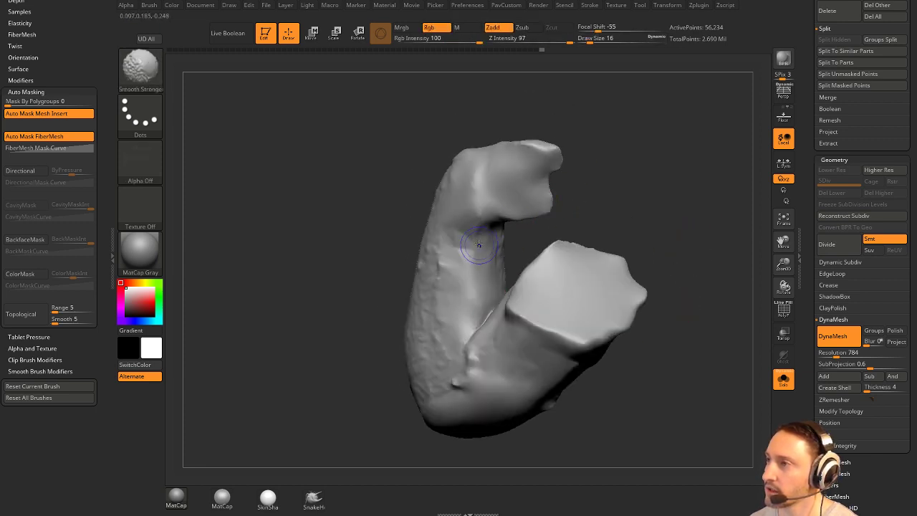
left_click_drag(568, 207, 609, 204)
left_click_drag(478, 200, 487, 219, "shift")
left_click_drag(569, 192, 614, 195)
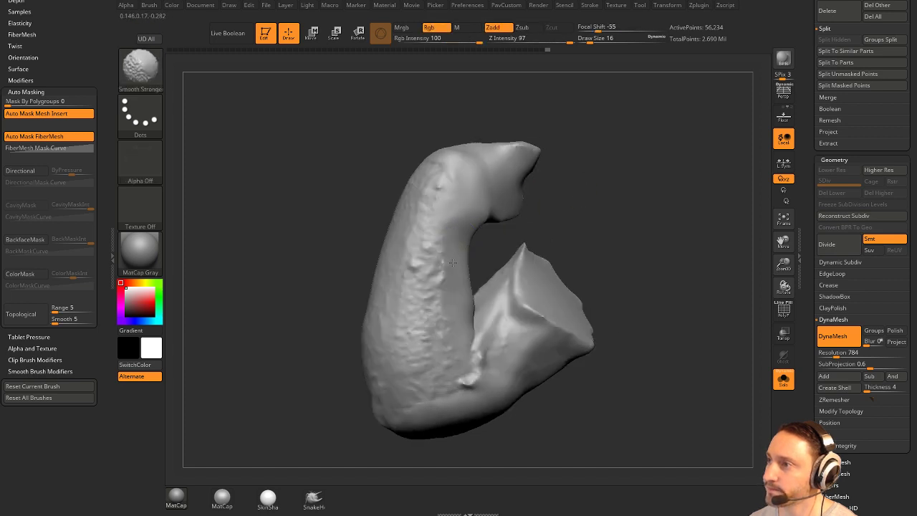
left_click_drag(442, 278, 453, 262, "shift")
Smooth away the lump at the lower end of the fold using a smaller brush.
left_click_drag(593, 278, 587, 235, "alt")
key("s")
left_click_drag(482, 321, 478, 321)
left_click_drag(467, 339, 462, 339, "shift")
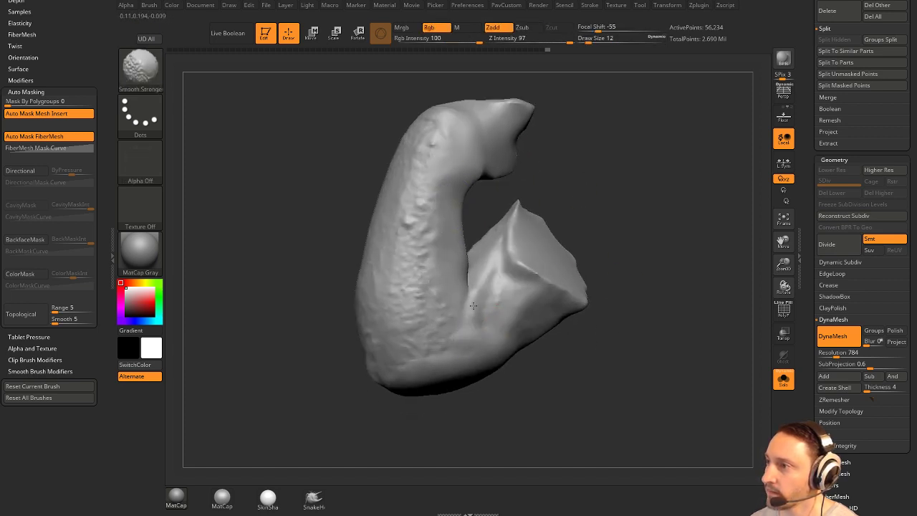
left_click_drag(473, 306, 476, 295, "shift")
Smooth the ridge and uneven surface just below the rim of the wide cut stump.
left_click_drag(622, 251, 584, 256)
left_click_drag(517, 268, 536, 291, "shift")
left_click_drag(604, 294, 651, 293)
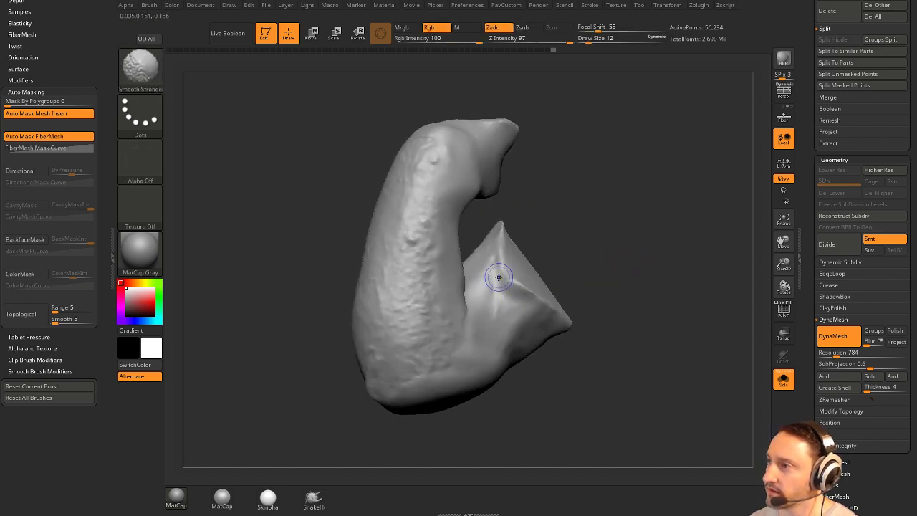
left_click_drag(499, 277, 496, 300, "shift")
Recut the crease where the long section meets the stump branch.
mouse_move(632, 259)
left_mouse_down()
mouse_move(595, 259)
mouse_move(692, 190)
mouse_move(622, 226)
left_mouse_up()
key("s")
mouse_move(450, 296)
left_mouse_down()
mouse_move(460, 297)
mouse_move(453, 270)
left_mouse_up()
left_click_drag(628, 240, 641, 228)
left_click_drag(437, 307, 434, 320)
Smooth the stump branch surface alongside the recut crease.
key("shift")
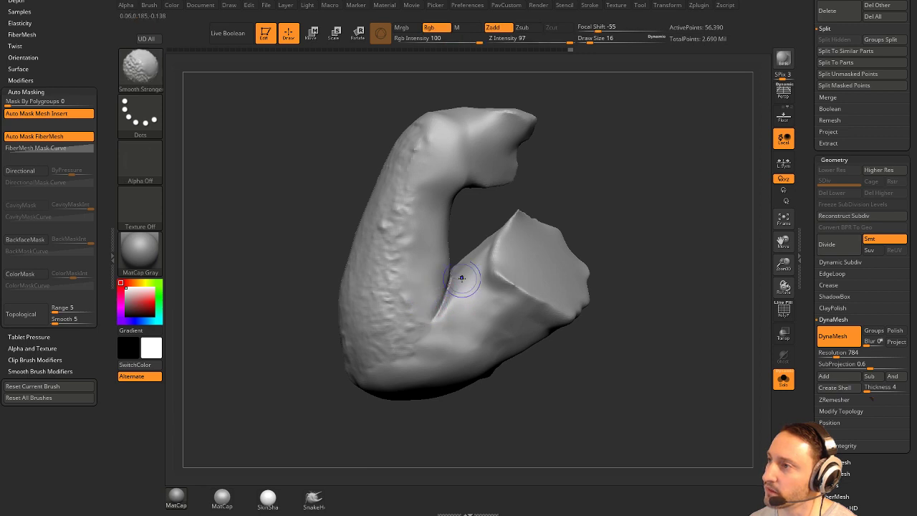
right_click_drag(475, 324, 450, 346)
mouse_move(584, 287)
left_mouse_down()
mouse_move(600, 277)
mouse_move(596, 248)
mouse_move(581, 251)
left_mouse_up()
left_click_drag(463, 268, 453, 286, "shift")
mouse_move(624, 268)
left_mouse_down()
mouse_move(610, 268)
mouse_move(648, 308)
mouse_move(635, 227)
left_mouse_up()
left_click_drag(456, 269, 458, 288, "shift")
Build up the side of the stump branch with the Clay brush and smooth the added volume.
mouse_move(609, 276)
left_mouse_down()
mouse_move(671, 275)
mouse_move(638, 239)
mouse_move(529, 259)
left_mouse_up()
key("b")
key("c")
key("l")
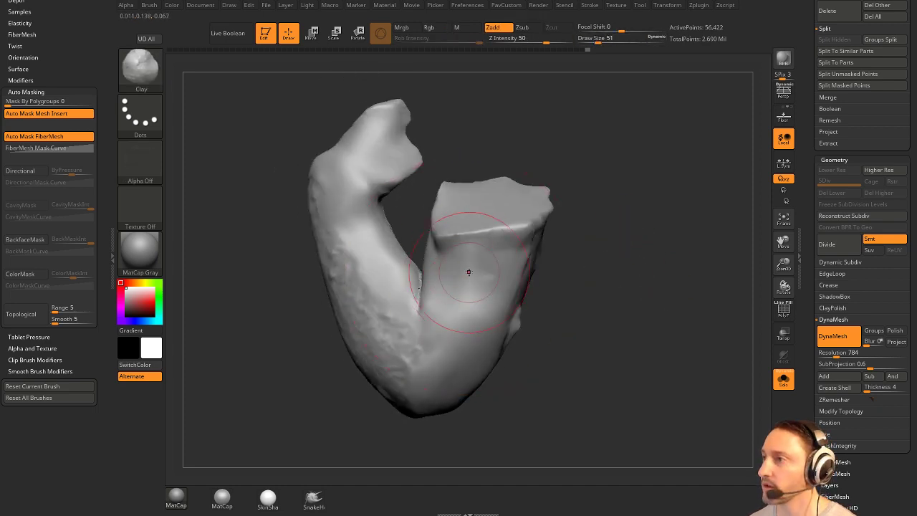
left_click_drag(469, 272, 475, 283)
mouse_move(640, 249)
left_mouse_down()
mouse_move(609, 294)
mouse_move(621, 291)
left_mouse_up()
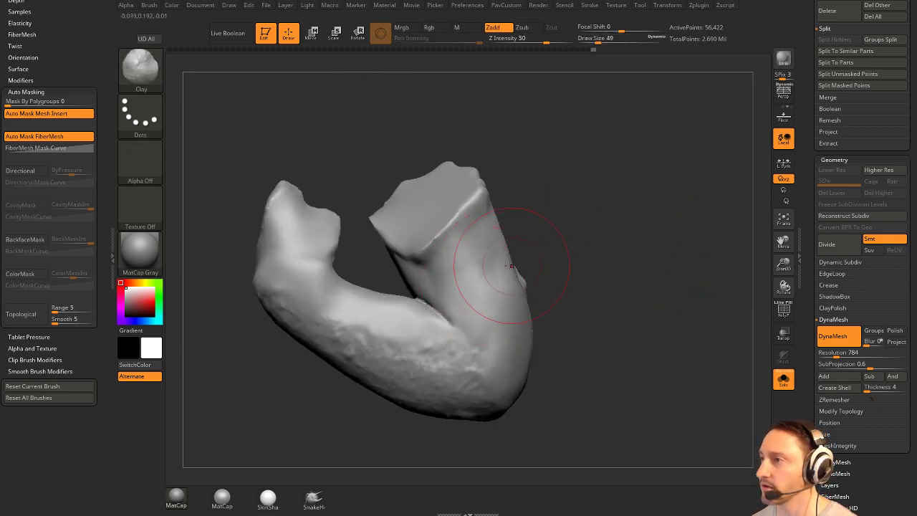
left_click_drag(534, 219, 489, 266)
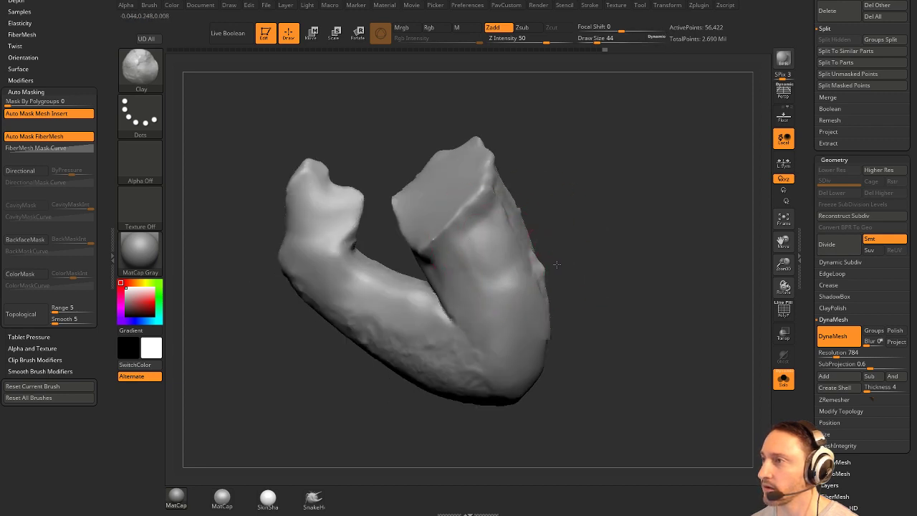
mouse_move(556, 266)
left_mouse_down()
mouse_move(485, 261)
mouse_move(495, 283)
left_mouse_up()
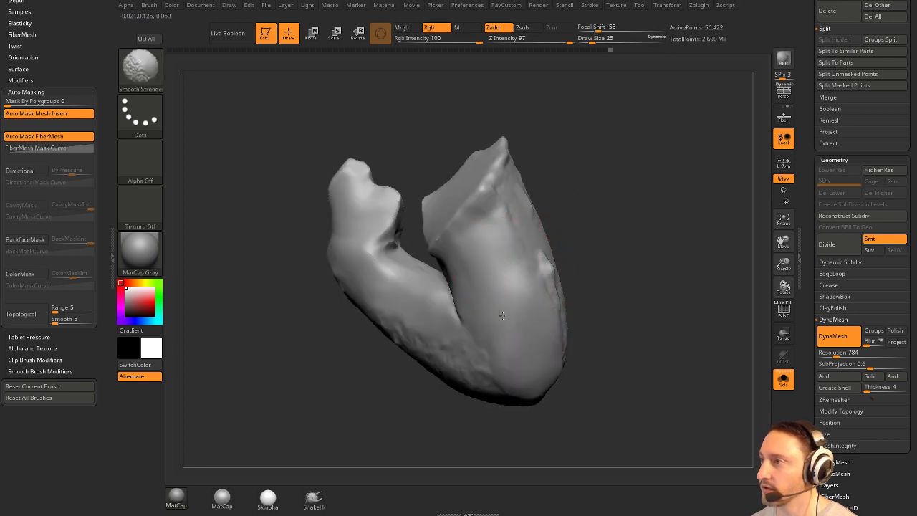
left_click_drag(504, 315, 477, 278)
Show the complete statue and examine the reworked arm against the body from the side and front.
left_click_drag(548, 279, 716, 271)
key("shift+s")
mouse_move(265, 304)
left_mouse_down()
mouse_move(354, 305)
mouse_move(688, 249)
mouse_move(481, 255)
left_mouse_up()
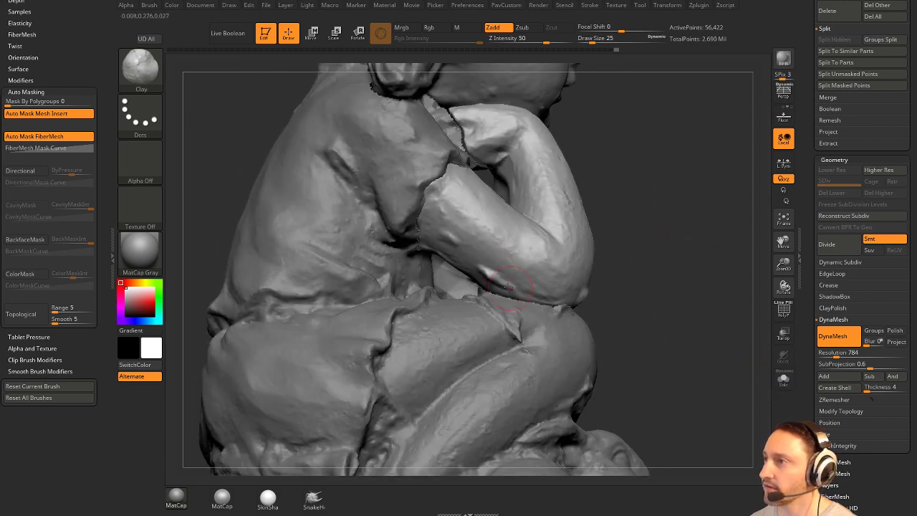
left_click_drag(663, 253, 672, 274, "alt")
key("b")
key("s")
key("t")
key("s")
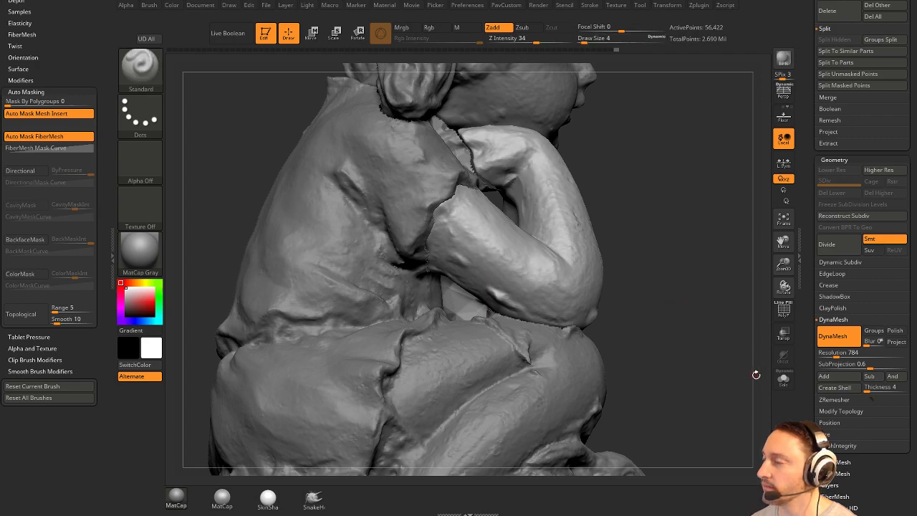
left_click_drag(686, 318, 663, 310, "alt")
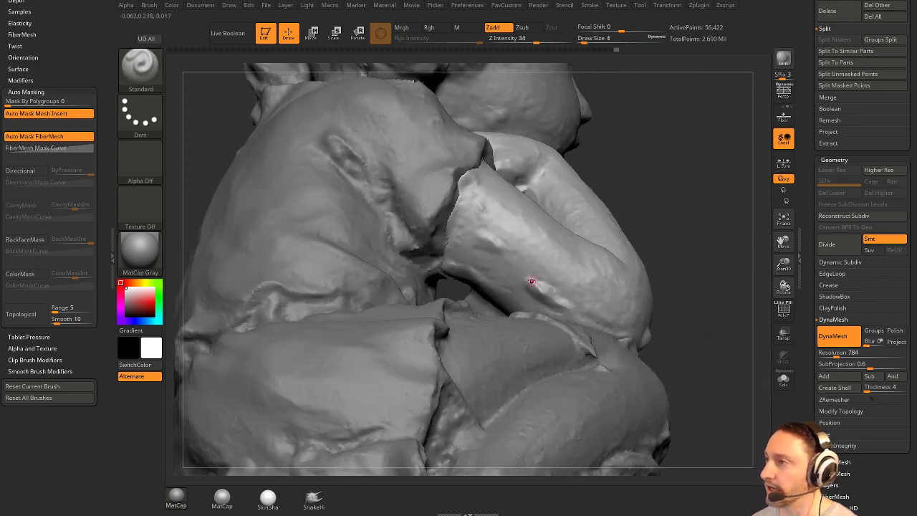
left_click_drag(690, 244, 706, 307)
left_click_drag(696, 268, 643, 248, "alt")
left_click_drag(709, 215, 728, 197)
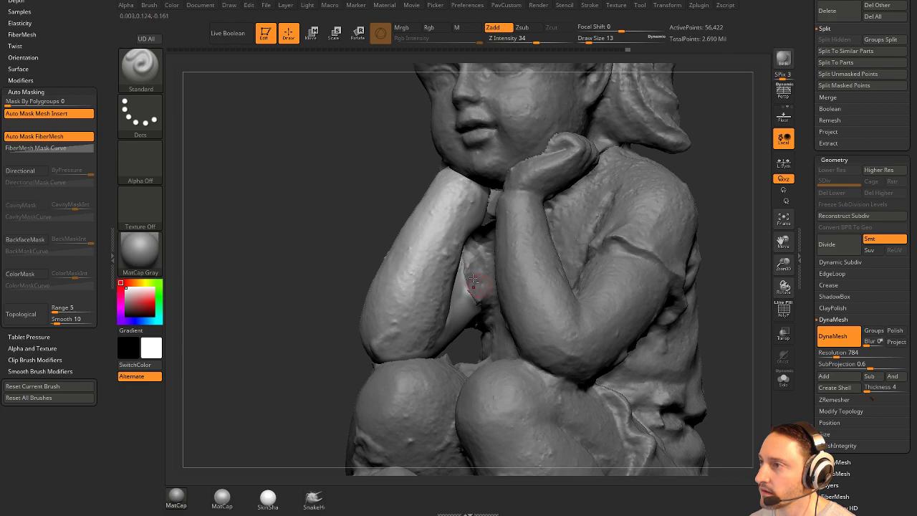
left_click_drag(724, 240, 788, 217)
mouse_move(679, 218)
left_mouse_down()
mouse_move(601, 209)
mouse_move(469, 263)
left_mouse_up()
left_click_drag(269, 281, 527, 247)
Select the other arm's subtool, girl_statue_RC_full3, isolate it and frame it in view.
key("f")
left_click(511, 167, "alt")
left_click(462, 237, "alt")
left_click(569, 251, "alt")
left_click_drag(620, 272, 702, 323)
left_click(785, 379)
key("f")
Close the holes in the isolated arm mesh and turn on the PolyFrame display to examine the filled caps.
key("p")
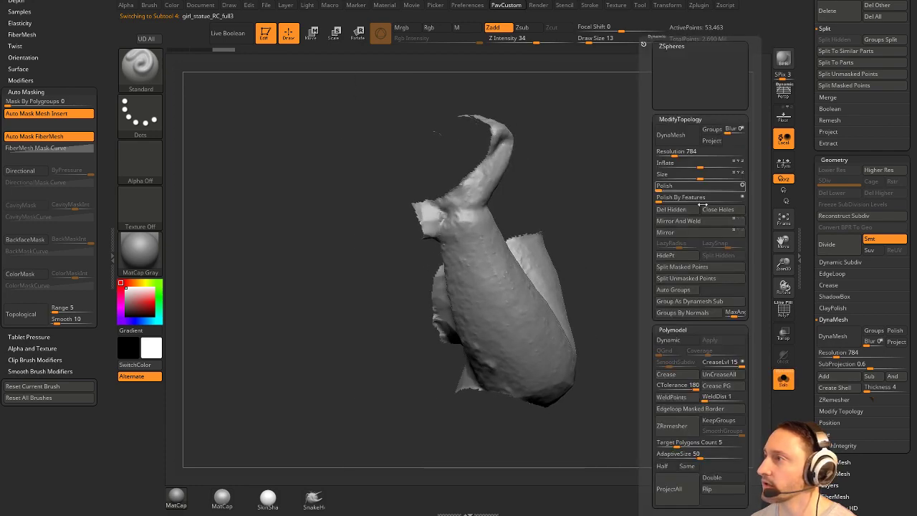
left_click(714, 211)
left_click_drag(599, 227, 667, 262)
left_click(777, 310)
left_click_drag(745, 280, 551, 233)
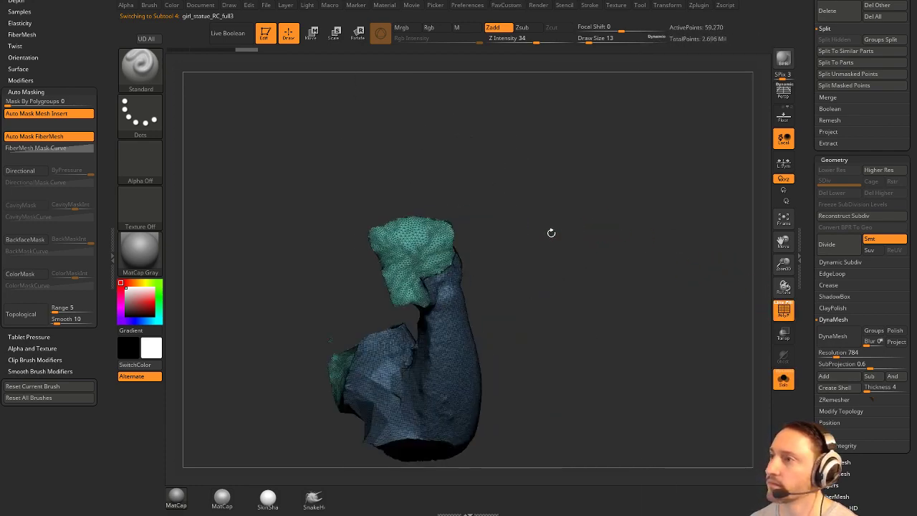
left_click_drag(286, 162, 413, 149)
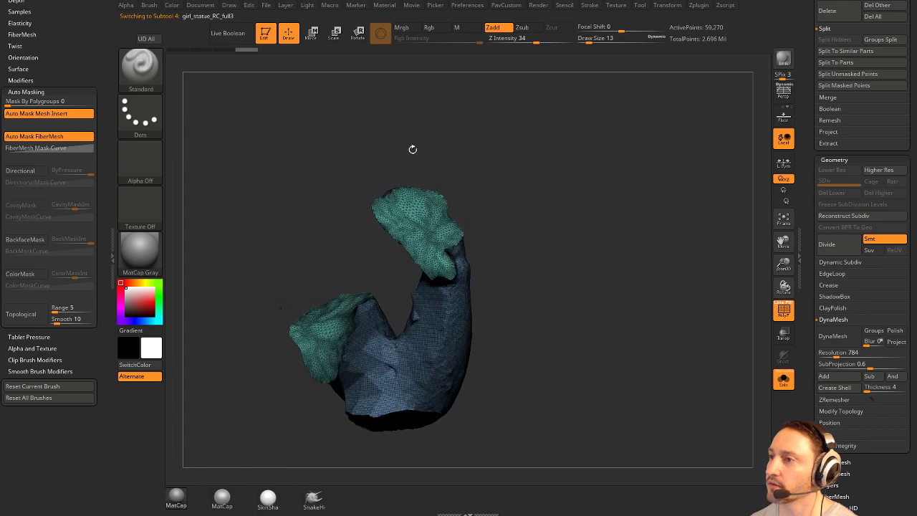
left_click_drag(339, 279, 386, 265, "alt")
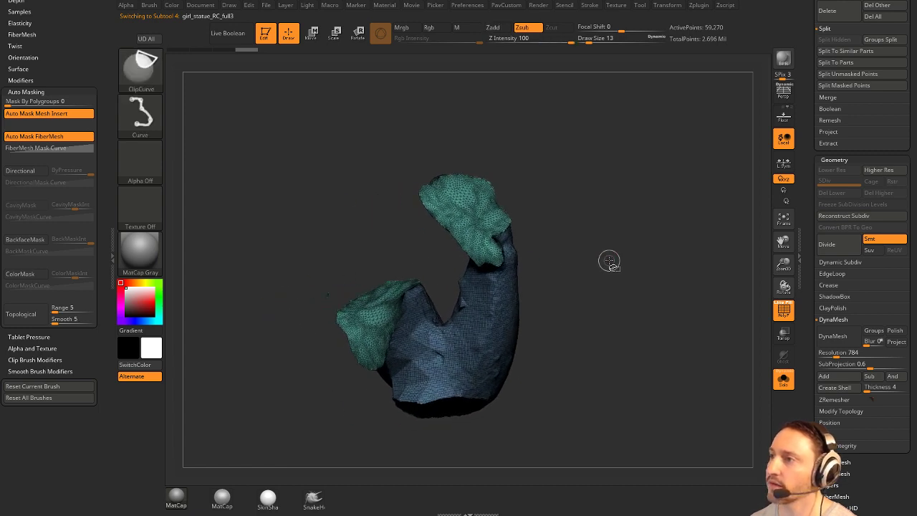
Hide the stray mesh fragments beside the arm using SelectLasso and delete the hidden geometry.
left_click(153, 73, "ctrl+shift")
left_click(203, 82, "ctrl+shift")
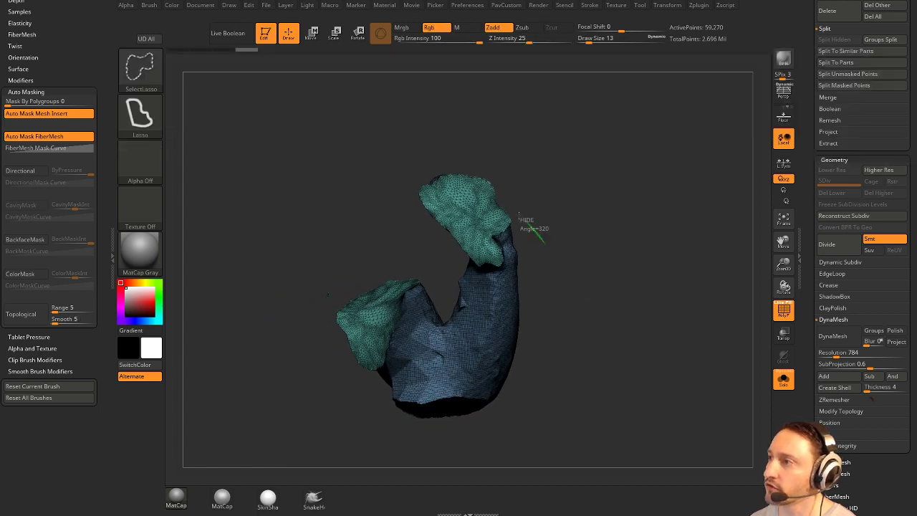
left_click_drag(519, 216, 511, 246, "ctrl+shift")
left_click_drag(674, 302, 673, 301, "ctrl+shift")
key("grave")
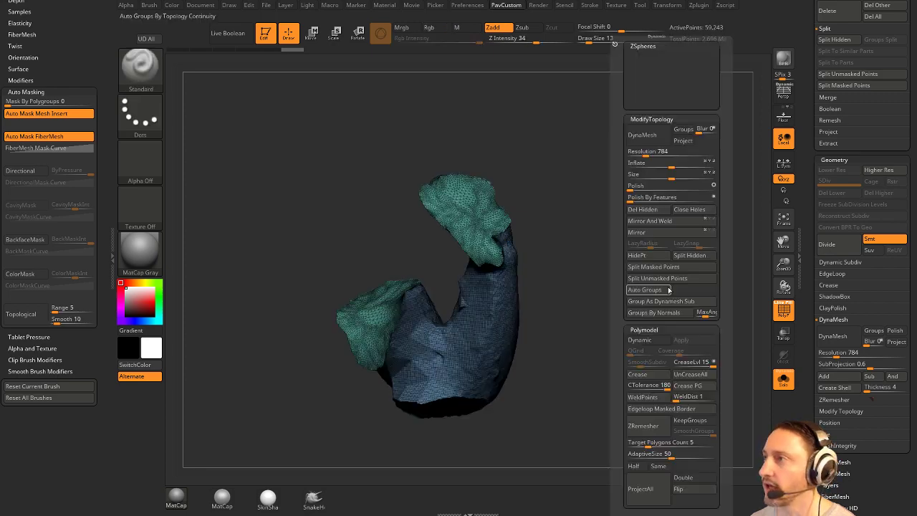
left_click(647, 209)
Set Mask By Polygroups to 100 and reshape the arm's upper filled cap with a large Move brush.
right_click_drag(484, 271, 641, 271)
right_click_drag(552, 180, 705, 228)
mouse_move(706, 227)
right_mouse_down()
mouse_move(677, 250)
mouse_move(687, 222)
right_mouse_up()
key("b")
key("m")
key("v")
key("s")
left_click_drag(666, 222, 660, 222)
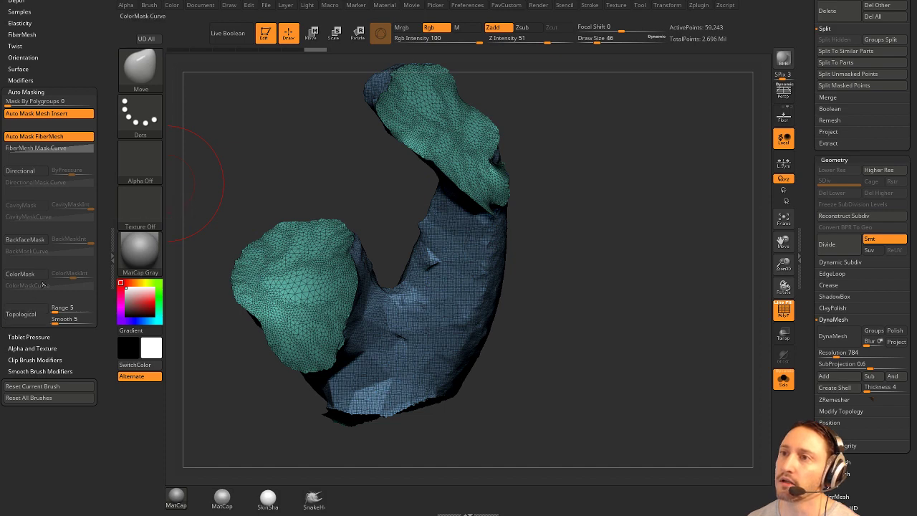
right_click_drag(607, 153, 623, 279, "alt")
key("s")
left_click_drag(606, 261, 615, 261)
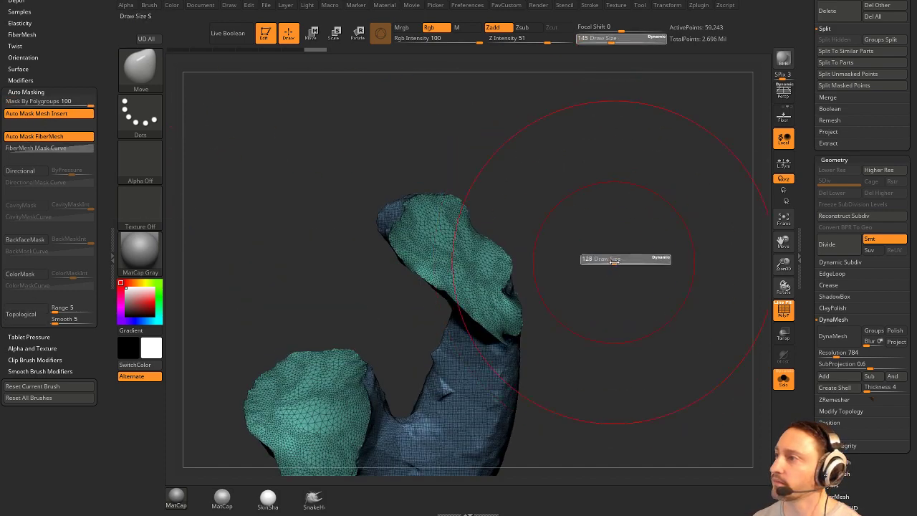
right_click_drag(615, 259, 553, 241)
left_click_drag(529, 295, 520, 289)
Reshape the filled caps at the arm's ends from further viewing angles with the Move brush, adjusting its size.
right_click_drag(540, 248, 466, 252)
key("s")
mouse_move(521, 280)
left_mouse_down()
mouse_move(509, 301)
mouse_move(505, 288)
left_mouse_up()
key("s")
right_click_drag(512, 285, 422, 279)
left_click_drag(543, 240, 543, 208)
mouse_move(552, 212)
right_mouse_down()
mouse_move(673, 229)
mouse_move(664, 172)
right_mouse_up()
key("s")
left_click_drag(403, 253, 357, 235)
right_click_drag(353, 222, 475, 223)
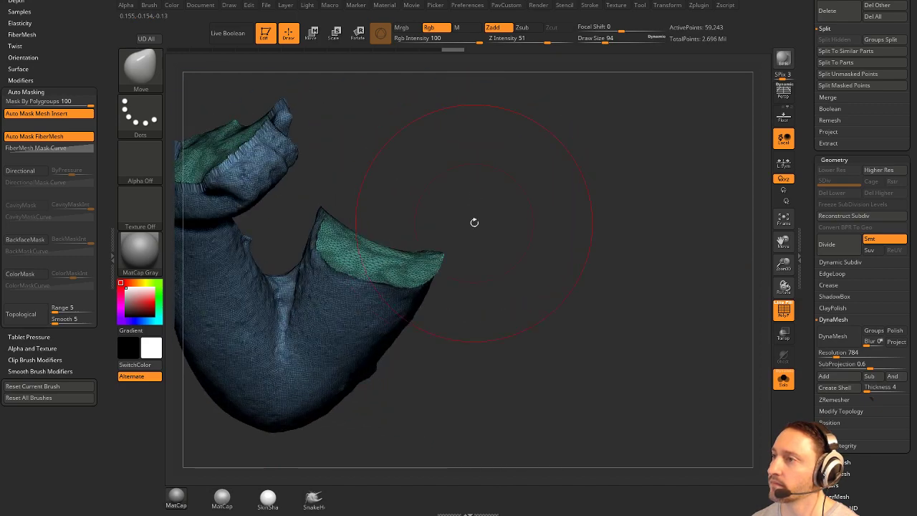
Pull the filled caps at the arm's cut ends into shape with the Move brush, working from several viewing angles.
left_click_drag(367, 242, 364, 251)
mouse_move(426, 253)
left_mouse_down()
mouse_move(488, 238)
mouse_move(573, 244)
left_mouse_up()
right_click_drag(572, 245, 589, 247)
left_click_drag(459, 318, 466, 319)
right_click_drag(531, 315, 473, 309)
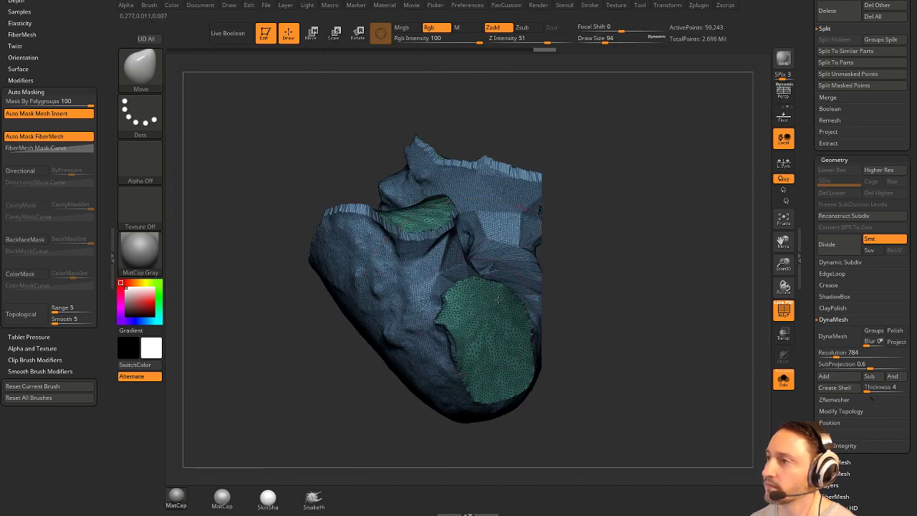
key("s")
left_click_drag(474, 320, 453, 310)
right_click_drag(503, 298, 437, 288)
left_click_drag(488, 309, 517, 338)
right_click_drag(401, 392, 464, 397)
Refine the edge of the arm's filled cap with the Move brush at draw size 59.
left_click_drag(504, 315, 517, 331)
right_click_drag(512, 322, 573, 315)
key("s")
left_click_drag(496, 313, 492, 313)
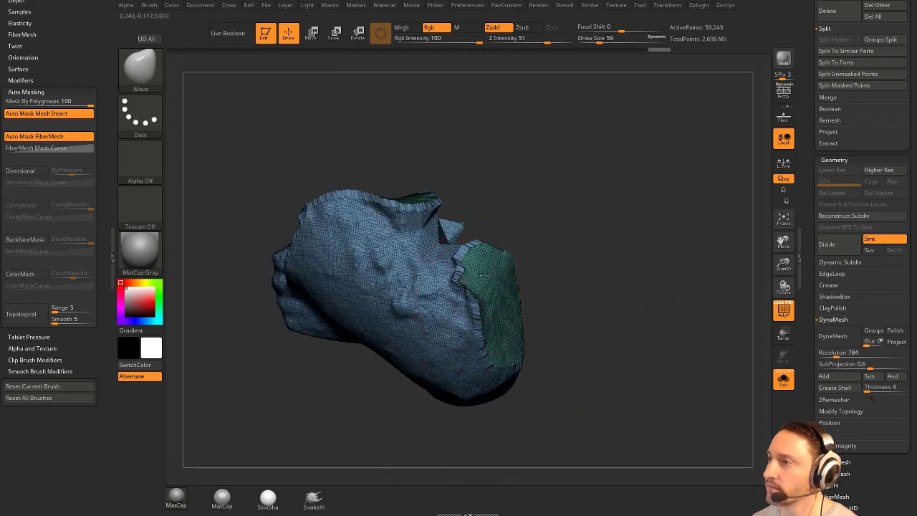
right_click_drag(495, 312, 401, 309)
left_click_drag(470, 270, 462, 265)
right_click_drag(626, 152, 676, 202)
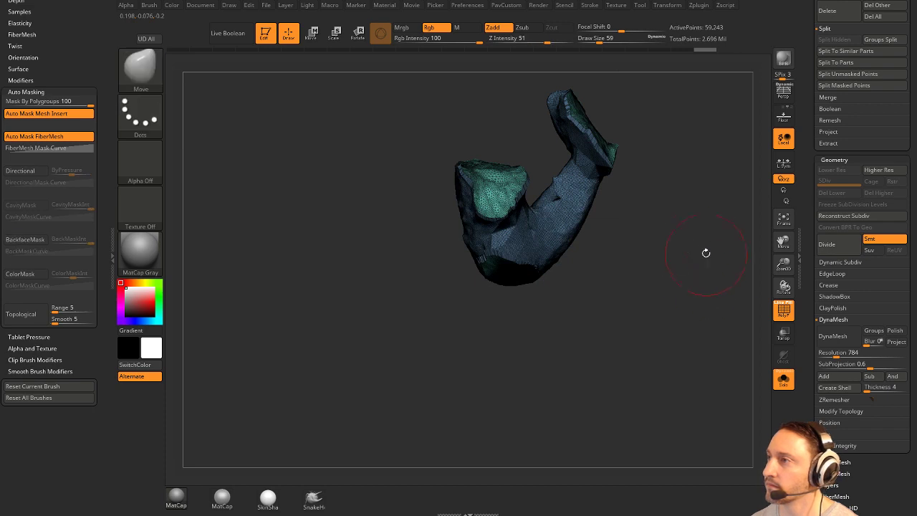
Turn off the PolyFrame display, select the Standard brush and DynaMesh the arm at resolution 784.
right_click_drag(706, 253, 622, 328, "alt")
left_click(780, 309)
right_click_drag(728, 289, 683, 294)
key("1")
key("space")
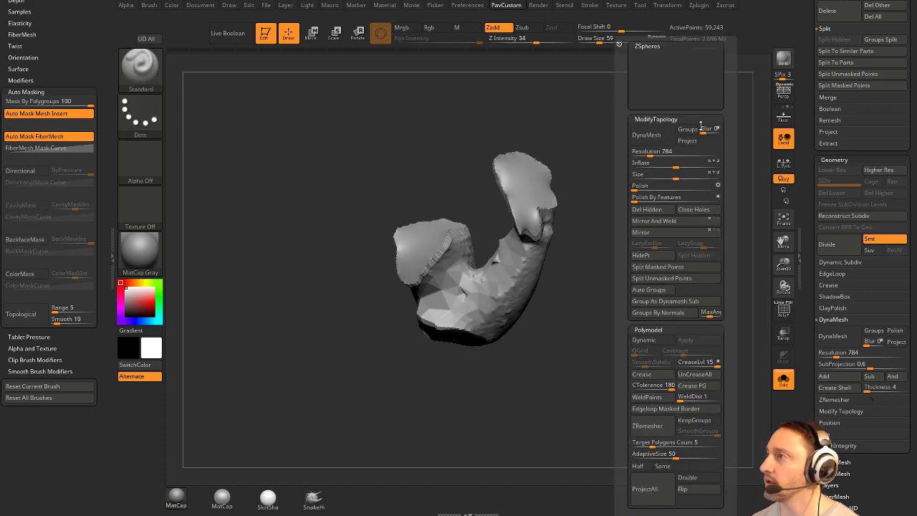
left_click(655, 140)
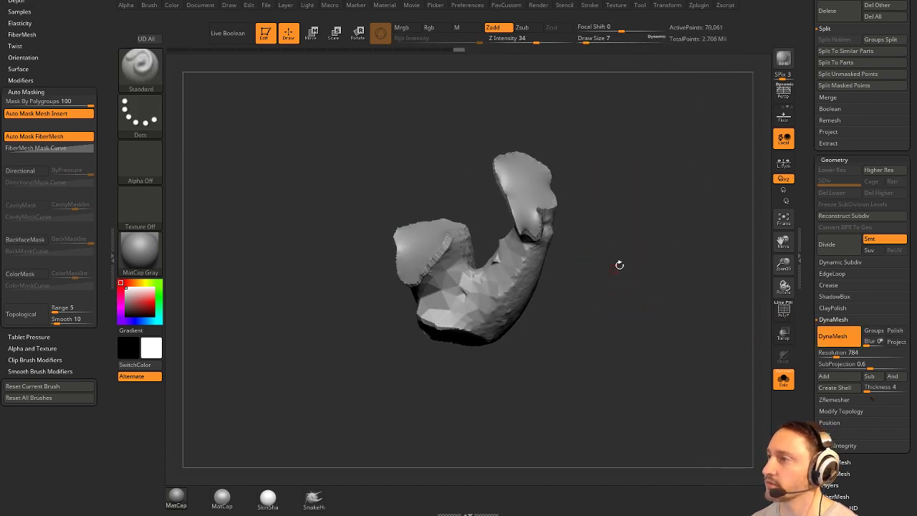
Smooth the inner side of the arm and the area below the upper cap with a brush size of 13.
mouse_move(620, 266)
right_mouse_down("ctrl")
mouse_move(648, 348)
mouse_move(660, 327)
right_mouse_up("ctrl")
key("s")
mouse_move(473, 291)
left_mouse_down()
mouse_move(491, 290)
mouse_move(478, 292)
left_mouse_up()
right_click_drag(477, 292, 578, 275)
key("s")
left_click_drag(500, 255, 493, 255)
left_click_drag(487, 251, 515, 225, "shift")
mouse_move(642, 272)
right_mouse_down("shift")
mouse_move(584, 284)
mouse_move(626, 284)
mouse_move(611, 268)
right_mouse_up("shift")
left_click_drag(518, 257, 499, 274, "shift")
right_click_drag(574, 244, 566, 222)
left_click_drag(548, 208, 536, 240, "shift")
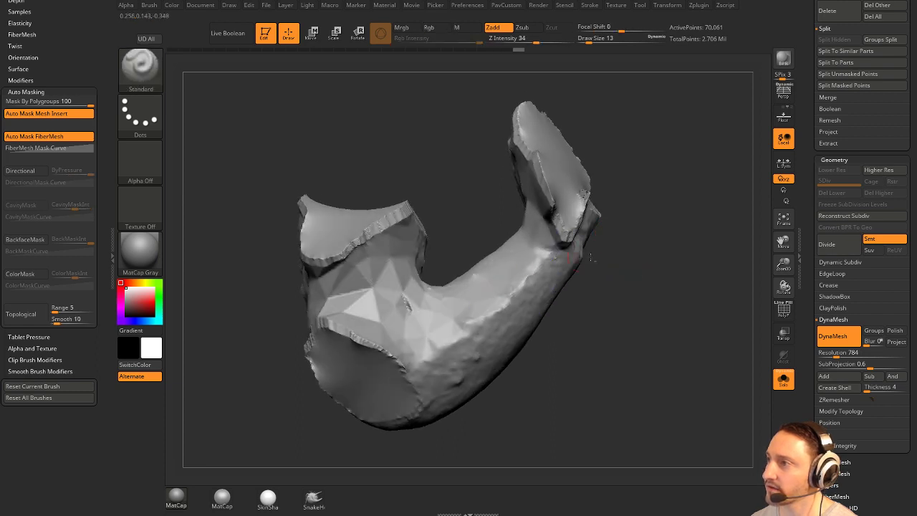
Build up the arm's surface below the upper cap with the Clay brush at draw size 27.
mouse_move(594, 260)
right_mouse_down()
mouse_move(629, 254)
mouse_move(596, 278)
right_mouse_up()
key("b")
key("c")
key("l")
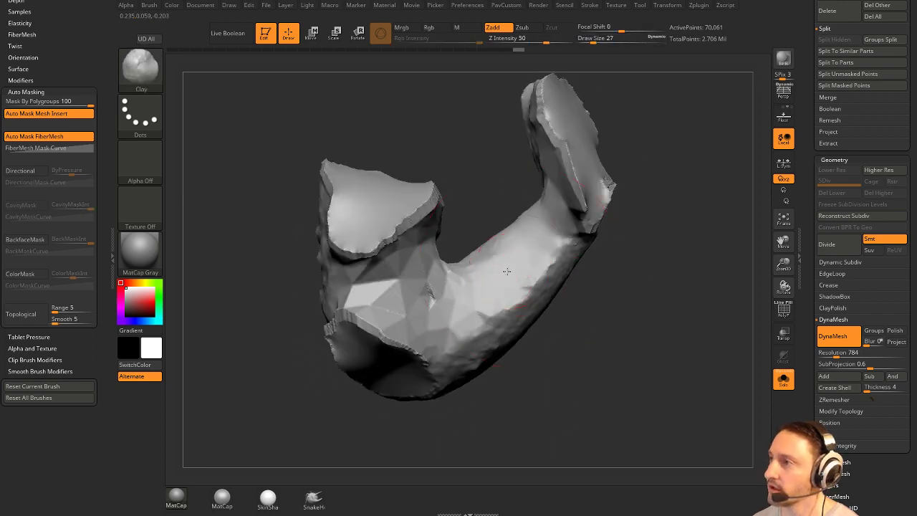
mouse_move(617, 247)
left_mouse_down()
mouse_move(529, 220)
mouse_move(530, 251)
left_mouse_up()
mouse_move(606, 273)
left_mouse_down()
mouse_move(600, 314)
mouse_move(589, 314)
left_mouse_up()
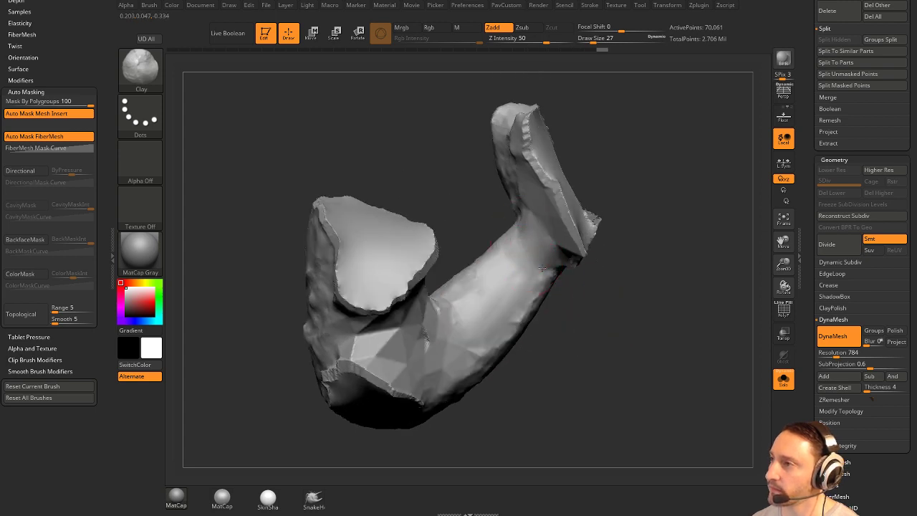
Fill out the arm's inner side with the Clay brush at size 17, smooth it and remesh with DynaMesh.
left_click_drag(491, 326, 482, 347)
right_click_drag(494, 342, 521, 308)
key("s")
left_click(517, 309)
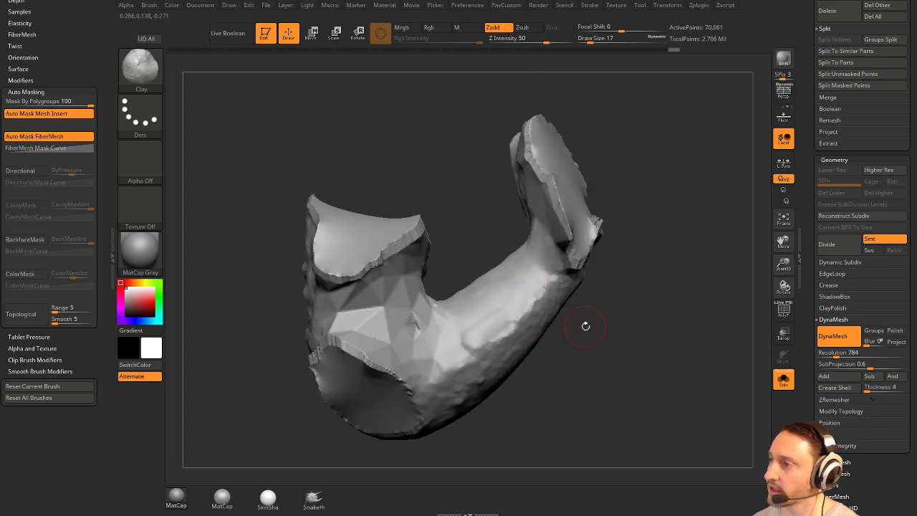
left_click_drag(586, 327, 623, 269)
left_click_drag(489, 295, 467, 327, "shift")
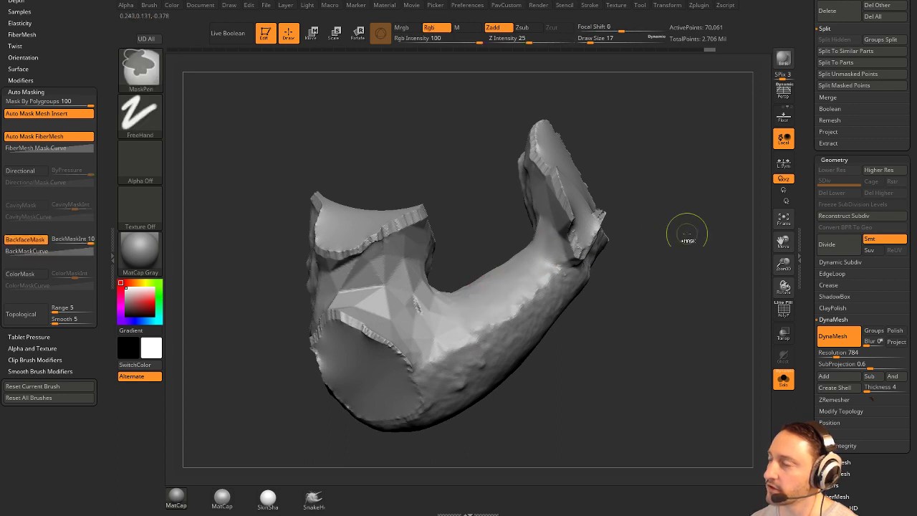
left_click_drag(630, 218, 660, 266)
Carve the crease below the arm's upper cap with DamStandard at draw size 29 and remesh the arm.
key("s")
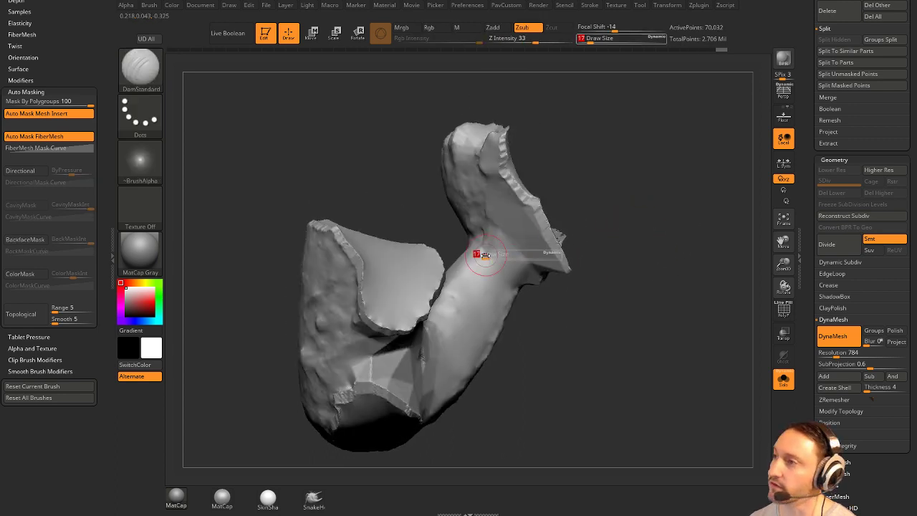
mouse_move(569, 275)
left_mouse_down()
mouse_move(630, 298)
mouse_move(573, 287)
mouse_move(502, 250)
left_mouse_up()
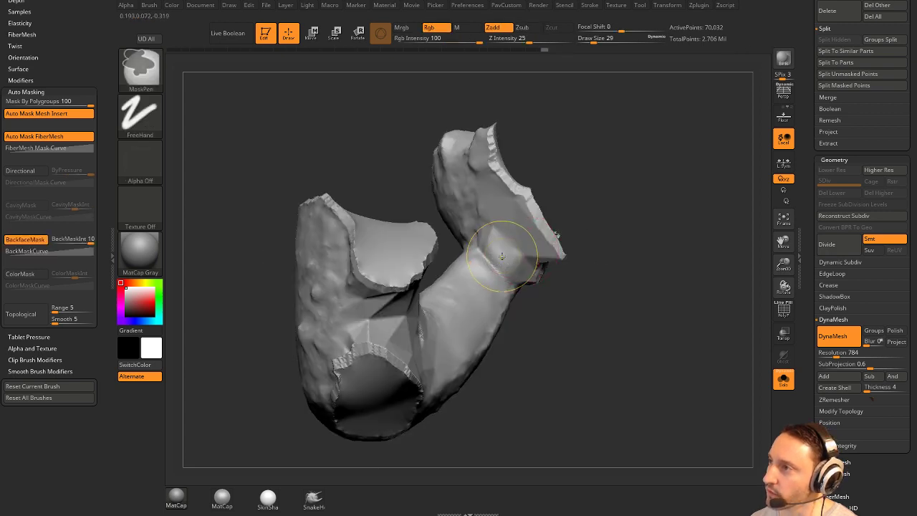
mouse_move(588, 227)
left_mouse_down()
mouse_move(602, 254)
mouse_move(598, 205)
left_mouse_up()
Build up the area around the crease below the upper cap with the Clay brush at draw size 29.
key("b")
key("c")
key("l")
left_click_drag(495, 245, 510, 251)
mouse_move(591, 247)
left_mouse_down()
mouse_move(613, 209)
mouse_move(681, 217)
mouse_move(668, 198)
mouse_move(674, 183)
left_mouse_up()
left_click_drag(674, 183, 688, 204, "alt")
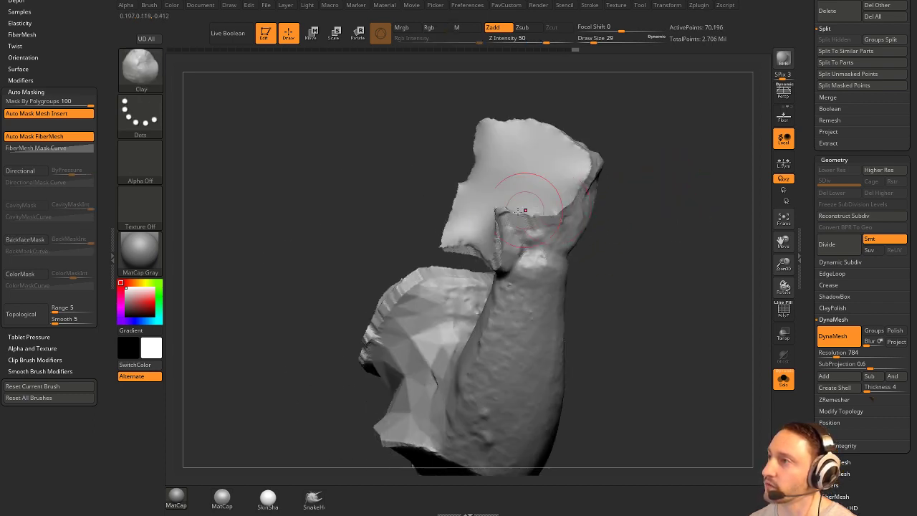
Swell the recessed area below the upper cap's edge with the Inflate brush at draw size 17.
key("b")
key("s")
key("t")
key("b")
key("i")
key("n")
left_click_drag(607, 203, 605, 188)
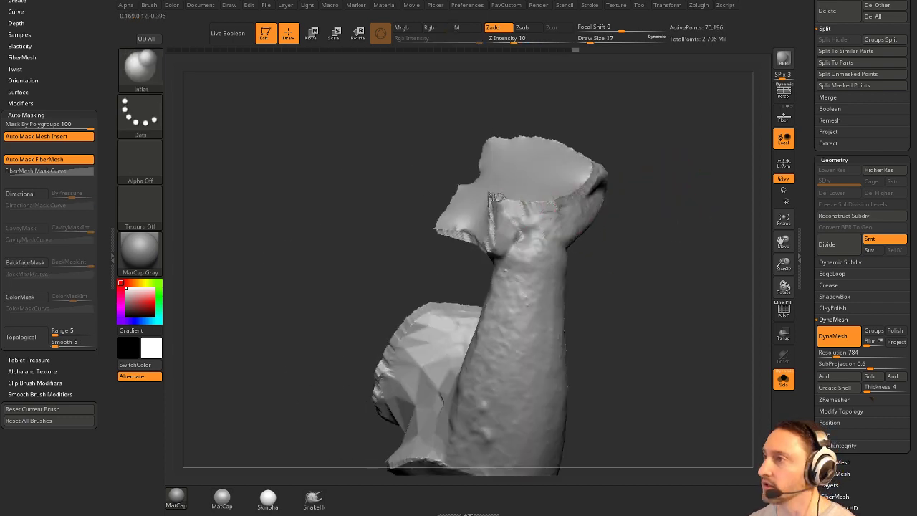
Remesh the arm with DynaMesh and smooth the thin ridge beside the upper cap's notch.
left_click_drag(690, 161, 693, 208, "ctrl")
left_click_drag(673, 134, 680, 187, "ctrl")
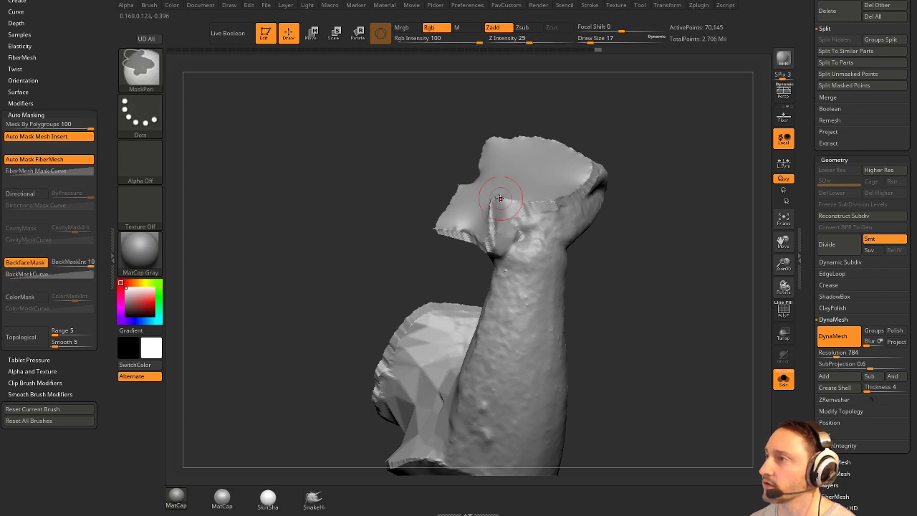
left_click_drag(504, 194, 490, 214, "shift")
left_click_drag(669, 127, 678, 176, "ctrl")
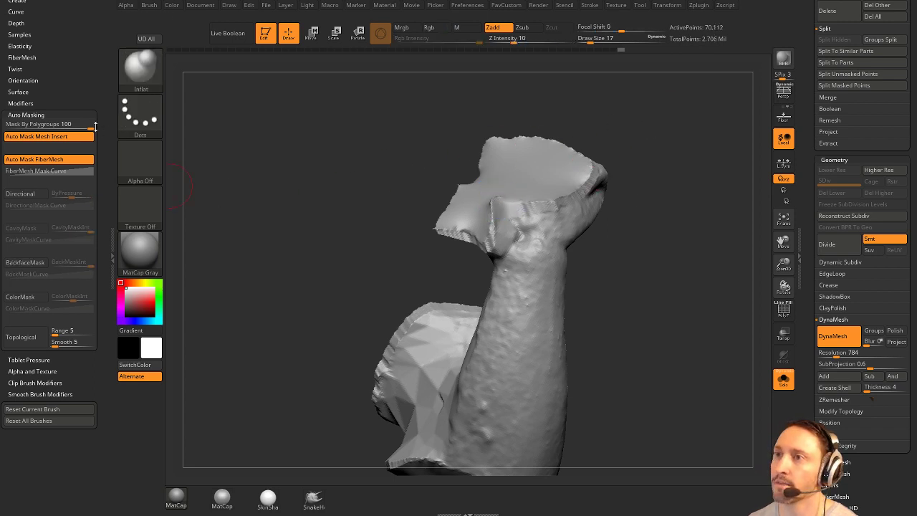
Set Mask By Polygroups to 0, smooth the ridge beside the upper cap and remesh the arm.
left_click(16, 124)
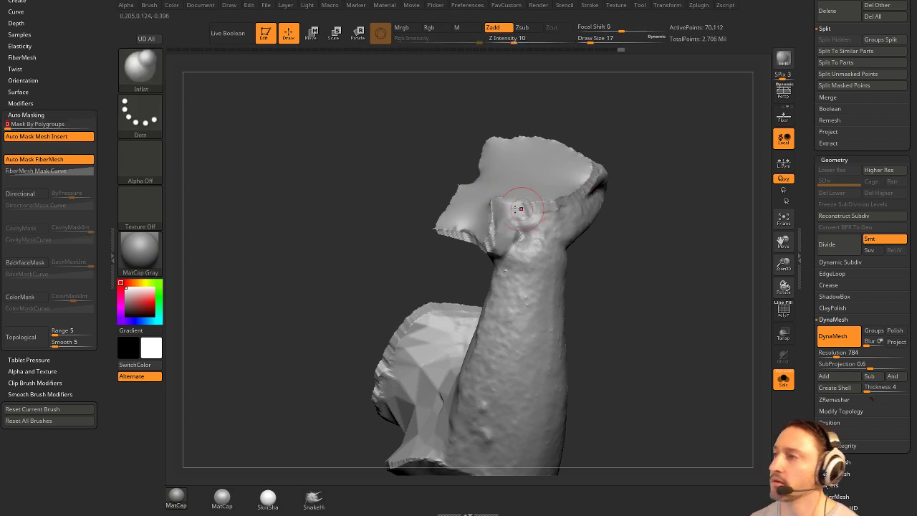
left_click_drag(502, 193, 494, 211, "shift")
left_click_drag(702, 139, 705, 194, "ctrl")
left_click_drag(683, 224, 692, 219, "alt")
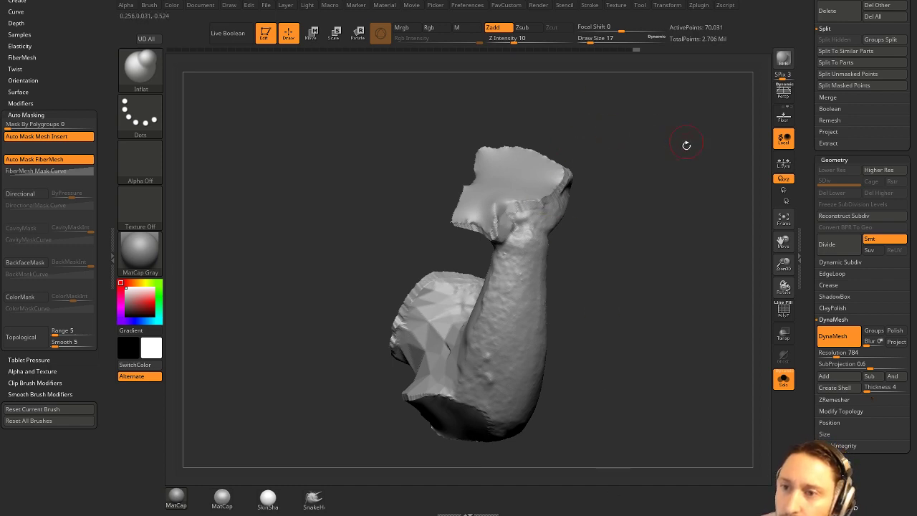
Examine the arm from several angles, toggling the PolyFrame display and Solo mode on and off.
mouse_move(686, 145)
left_mouse_down()
mouse_move(704, 191)
mouse_move(688, 168)
mouse_move(698, 176)
mouse_move(687, 215)
left_mouse_up()
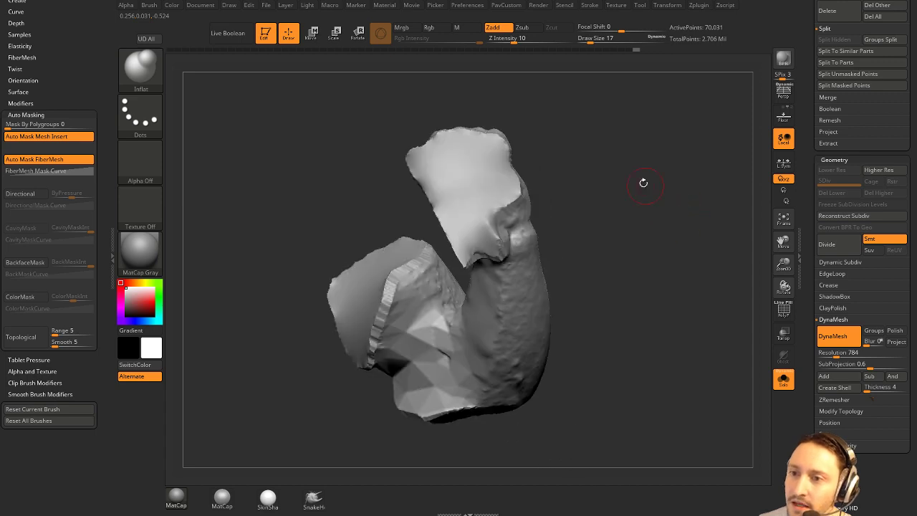
left_click_drag(644, 183, 653, 211)
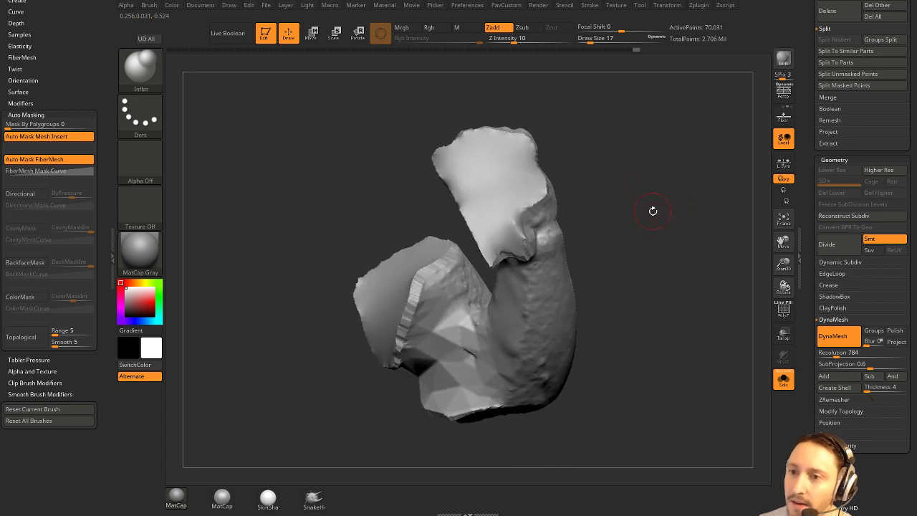
left_click(784, 311)
mouse_move(707, 294)
left_mouse_down()
mouse_move(672, 211)
mouse_move(667, 248)
mouse_move(731, 311)
mouse_move(716, 316)
mouse_move(693, 289)
mouse_move(701, 277)
mouse_move(693, 271)
left_mouse_up()
left_click(781, 378)
left_click(783, 379)
left_click(783, 311)
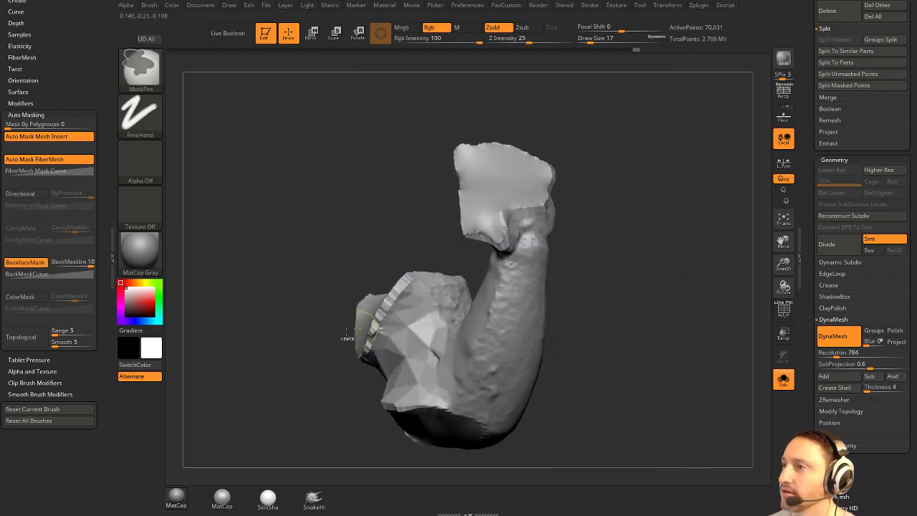
Try to isolate the faceted area near the elbow by hiding parts of the mesh, and restore full visibility.
mouse_move(338, 398)
left_mouse_down("ctrl+shift")
mouse_move(436, 314)
mouse_move(390, 416)
left_mouse_up("ctrl+shift")
left_click_drag(657, 335, 696, 344)
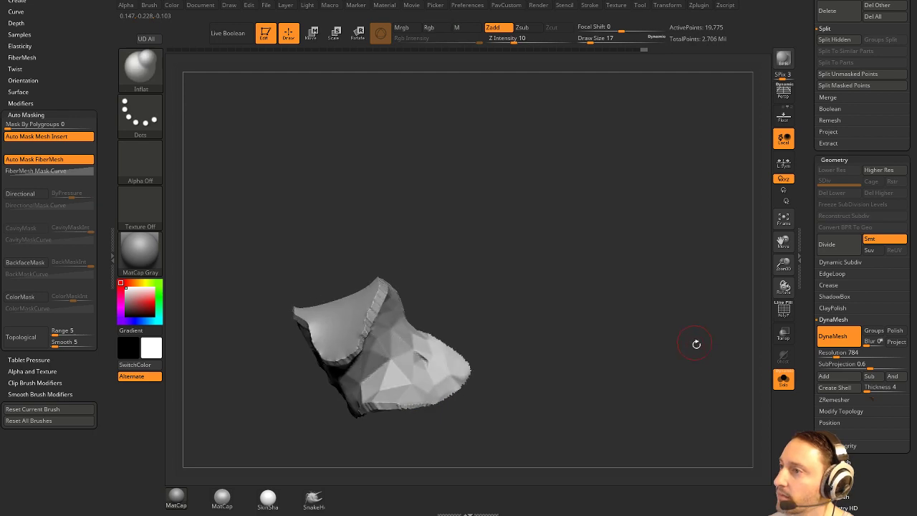
mouse_move(266, 351)
left_mouse_down("ctrl+alt+shift")
mouse_move(374, 251)
mouse_move(364, 293)
left_mouse_up("ctrl+alt+shift")
left_click(367, 301, "ctrl+shift")
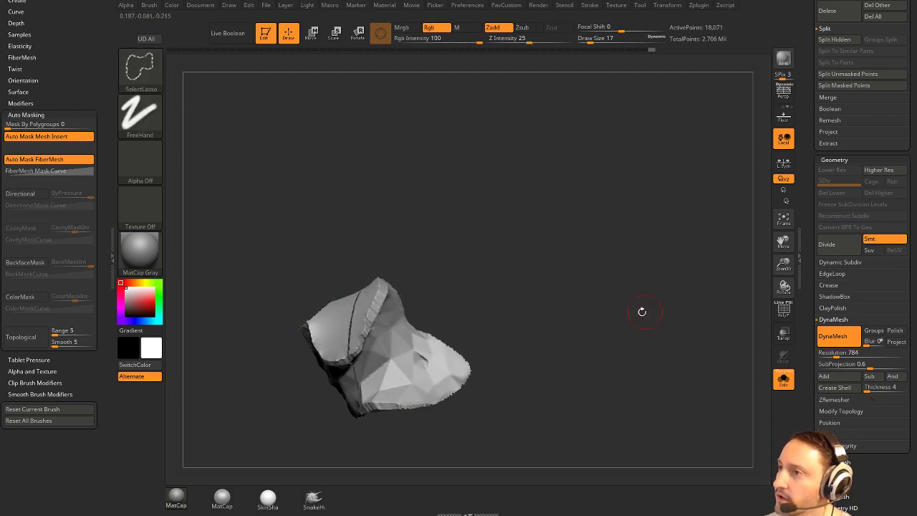
left_click(435, 261, "ctrl+shift")
left_click(340, 301, "ctrl+shift")
left_click(426, 326, "ctrl+shift")
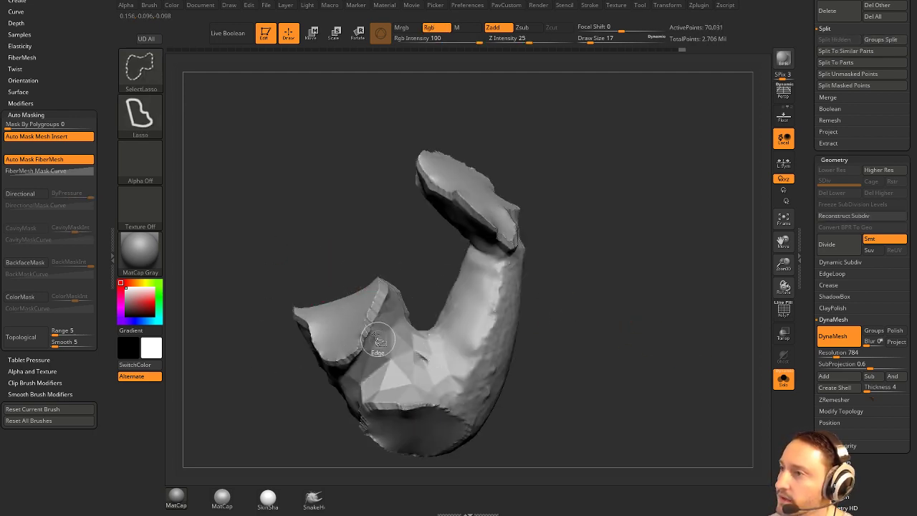
Isolate the faceted inner-elbow patch with SelectLasso, hiding the surrounding arm and cap geometry.
mouse_move(415, 266)
left_mouse_down("ctrl+shift")
mouse_move(308, 387)
mouse_move(478, 331)
left_mouse_up("ctrl+shift")
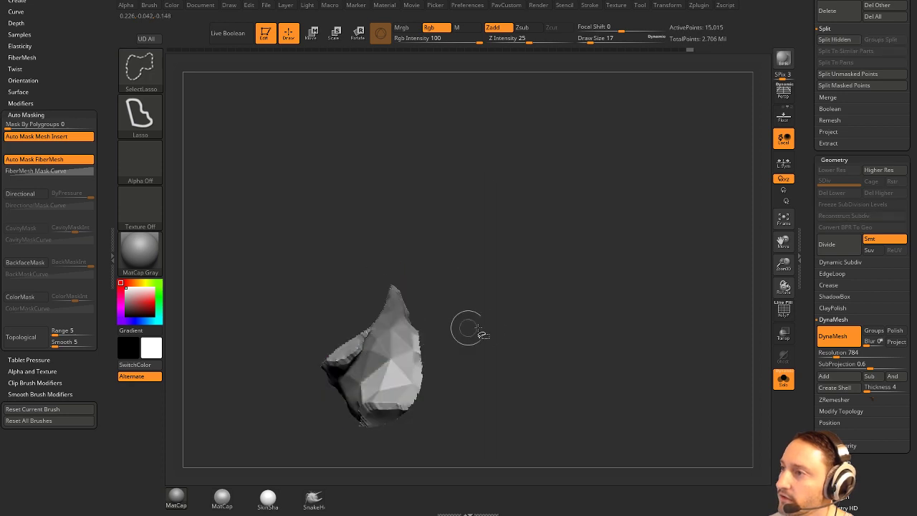
left_click(350, 348, "ctrl+shift")
mouse_move(551, 306)
left_mouse_down()
mouse_move(624, 302)
mouse_move(581, 303)
left_mouse_up()
mouse_move(570, 345)
left_mouse_down("ctrl+alt+shift")
mouse_move(419, 205)
mouse_move(410, 449)
left_mouse_up("ctrl+alt+shift")
mouse_move(592, 287)
left_mouse_down()
mouse_move(577, 211)
mouse_move(633, 224)
mouse_move(605, 271)
left_mouse_up()
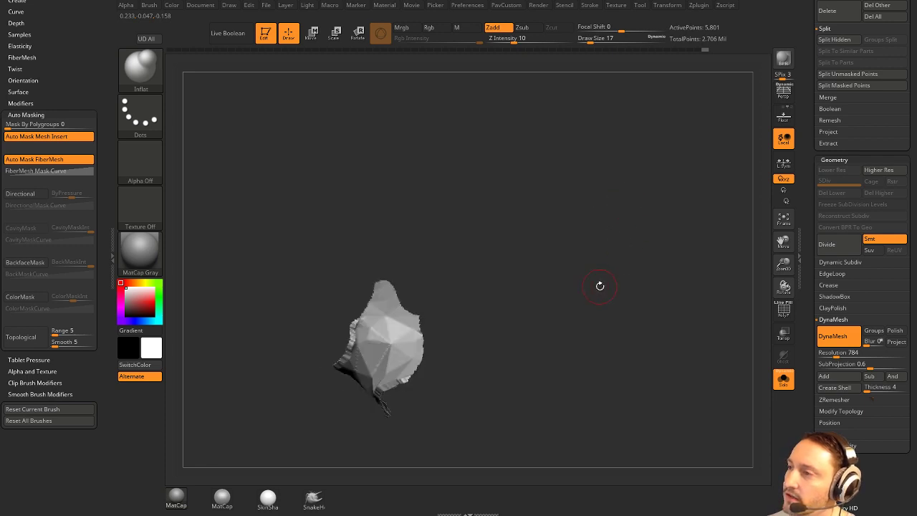
Try the Polish deformation on the isolated patch, undo it, look through the other polish options and show the whole arm.
key("space")
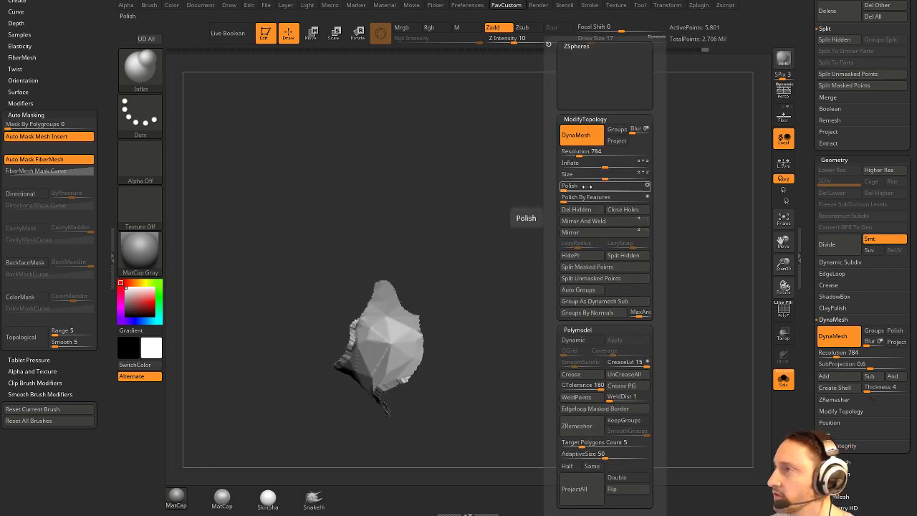
left_click(569, 188)
key("ctrl+z")
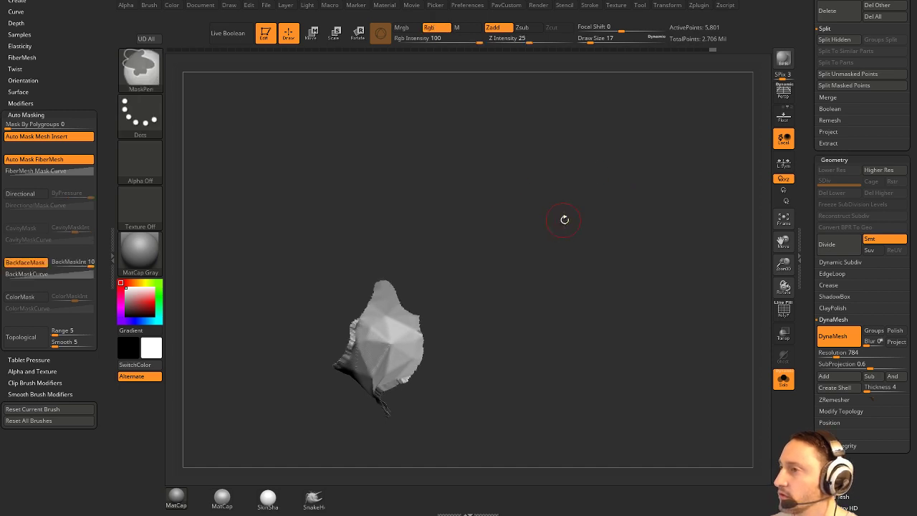
left_click_drag(808, 317, 808, 218)
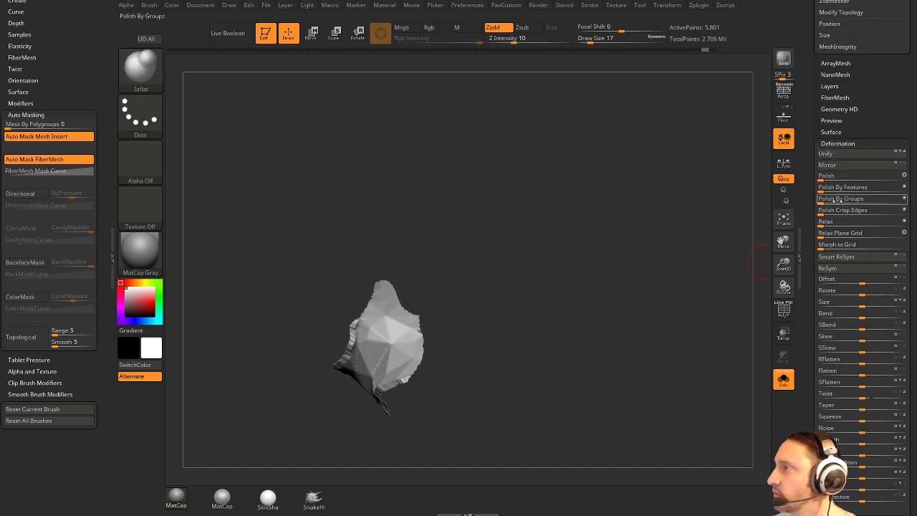
left_click(733, 302, "ctrl+shift")
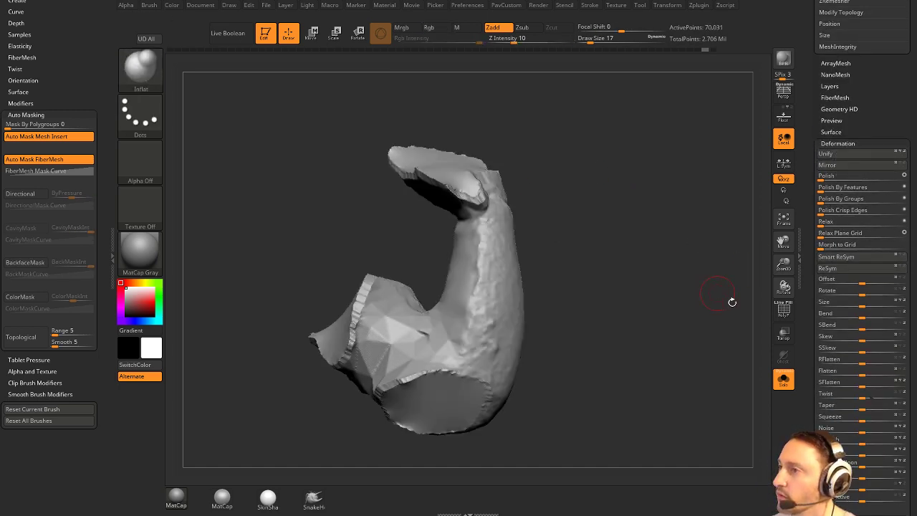
Smooth the jagged ridge beside the side cap and the faceted inner elbow with the Smooth Stronger brush.
left_click_drag(683, 319, 665, 208)
mouse_move(388, 274)
left_mouse_down("shift")
mouse_move(396, 270)
mouse_move(377, 322)
left_mouse_up("shift")
left_click_drag(410, 288, 425, 297, "shift")
left_click_drag(609, 237, 649, 258)
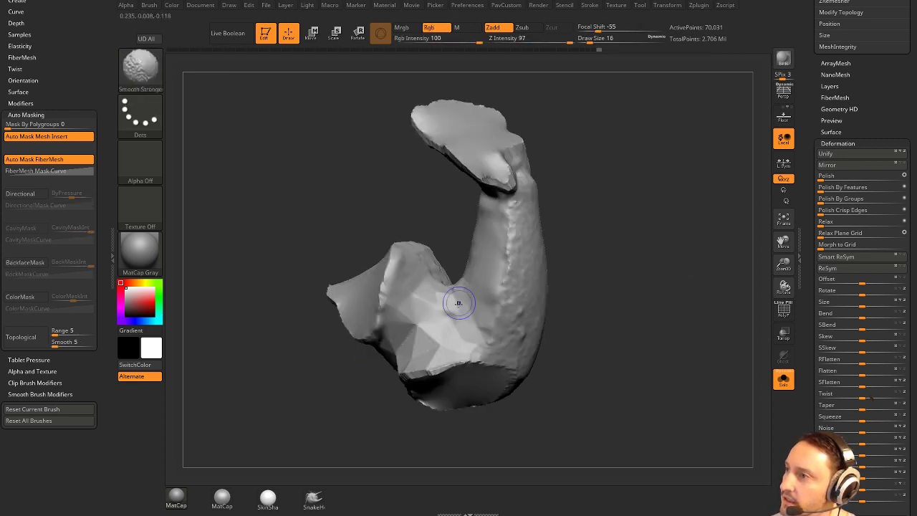
left_click_drag(457, 303, 460, 305, "shift")
Select the DamStandard brush and set its draw size to 33 for carving the inner-elbow fold.
left_click_drag(610, 220, 624, 286)
key("b")
key("d")
key("s")
left_click_drag(583, 238, 579, 285)
key("s")
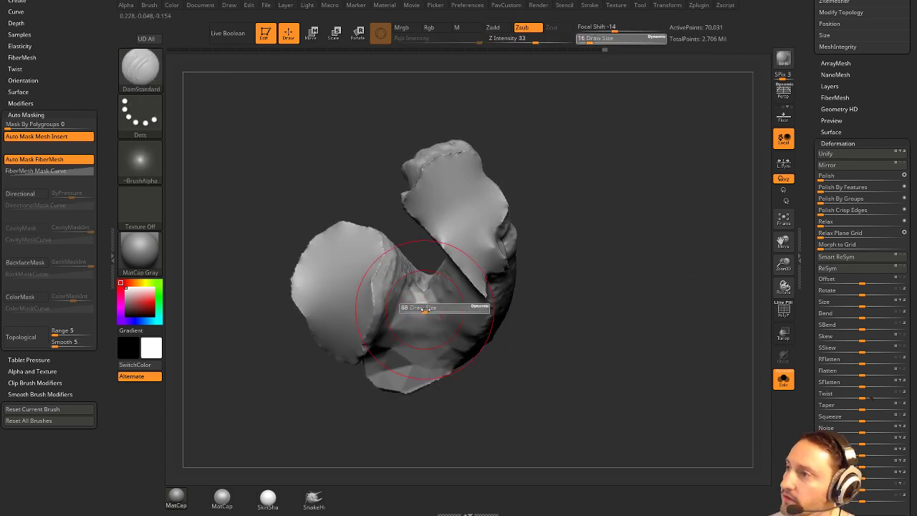
left_click_drag(430, 309, 417, 308)
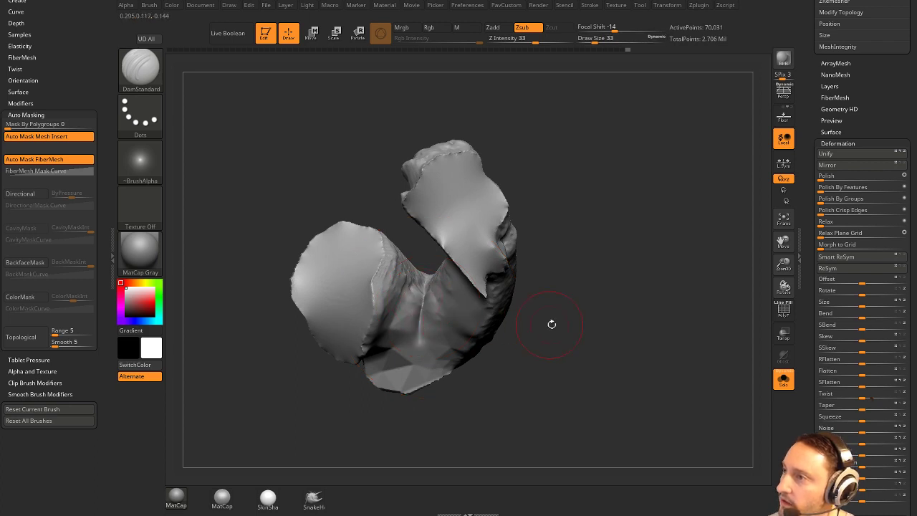
Carve the inner-elbow crease with DamStandard from different viewing angles and remesh the arm with DynaMesh.
left_click_drag(552, 324, 421, 272)
left_click_drag(576, 244, 461, 264)
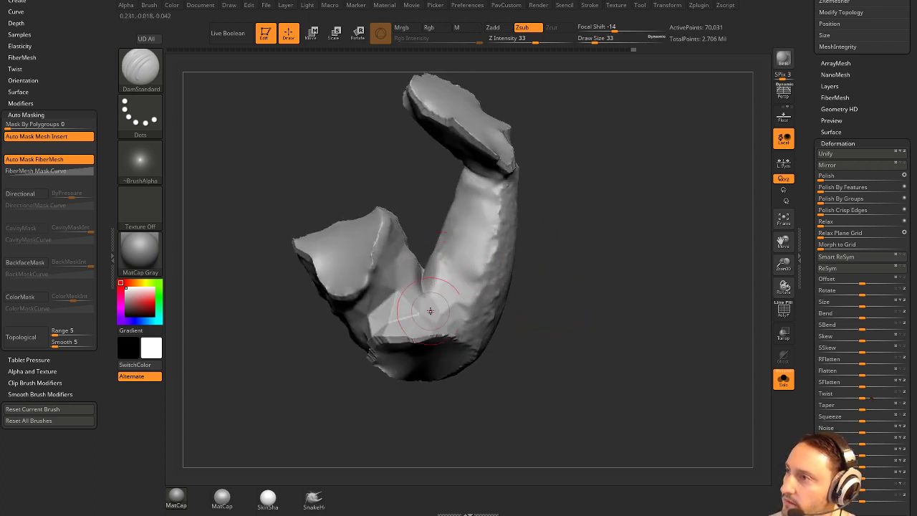
left_click_drag(431, 311, 427, 278)
left_click_drag(563, 265, 555, 330)
key("shift")
left_click_drag(618, 225, 630, 272, "ctrl")
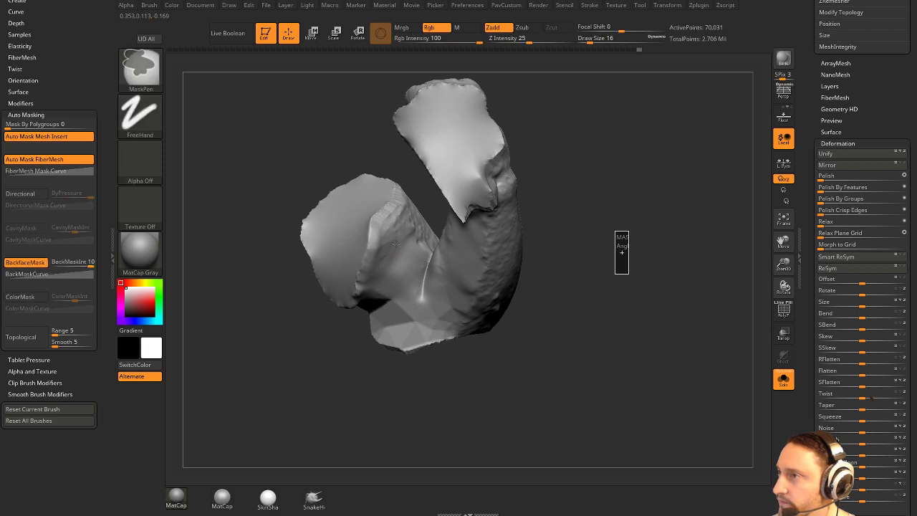
Clip off the pointed flap protruding beside the elbow with the ClipCurve brush.
left_click_drag(573, 276, 513, 272)
mouse_move(621, 297)
left_mouse_down()
mouse_move(561, 301)
mouse_move(645, 301)
mouse_move(640, 331)
mouse_move(722, 346)
mouse_move(674, 372)
mouse_move(722, 351)
mouse_move(711, 363)
left_mouse_up()
left_click(781, 379)
left_click(784, 380)
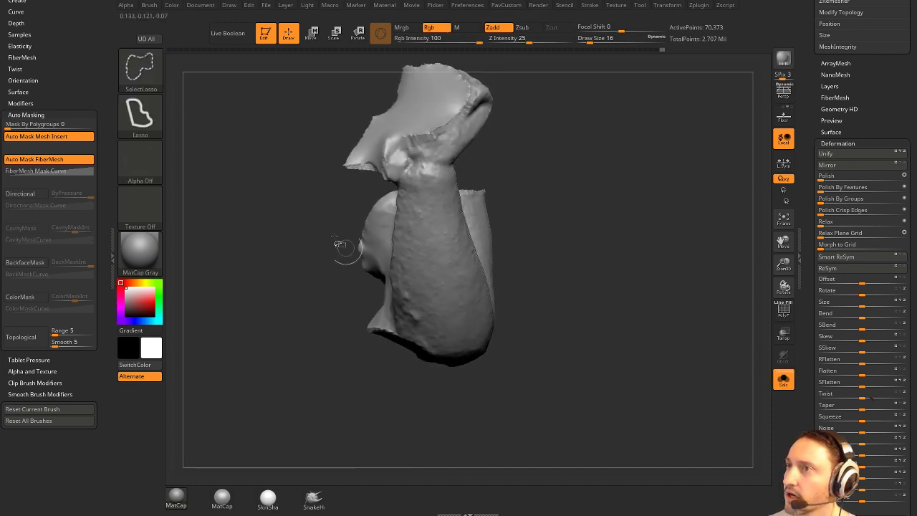
left_click(154, 82, "ctrl+shift")
left_click(254, 129, "ctrl+shift")
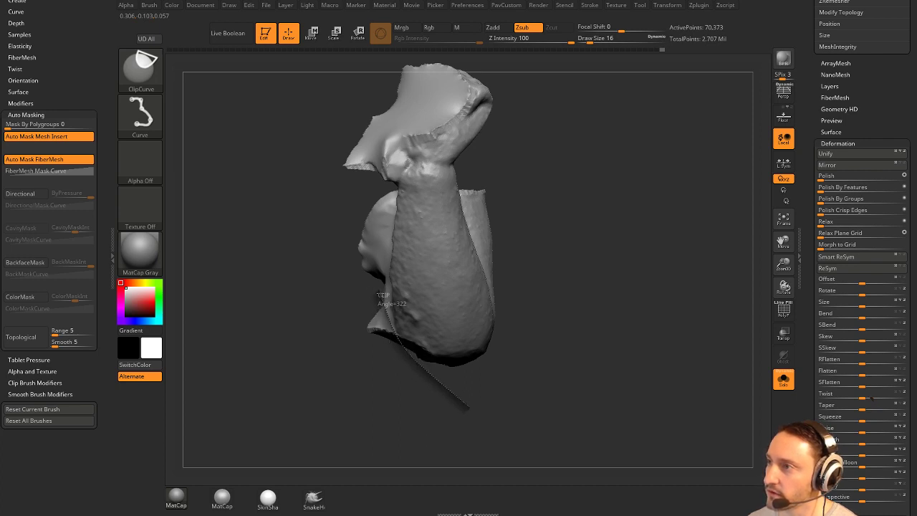
left_click_drag(380, 294, 272, 248, "ctrl+shift")
left_click_drag(613, 252, 662, 215)
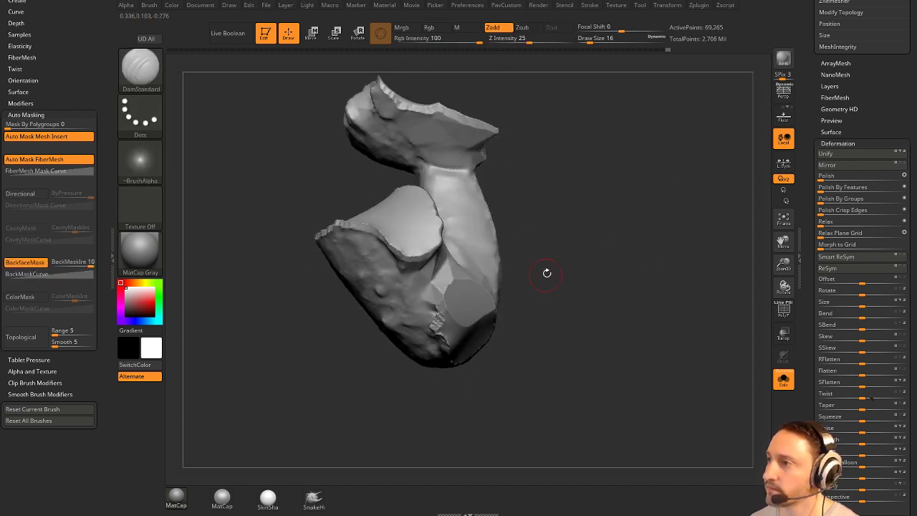
Smooth the faceted surface around the clipped elbow area with the Smooth Stronger brush.
key("shift")
left_click_drag(602, 283, 520, 288)
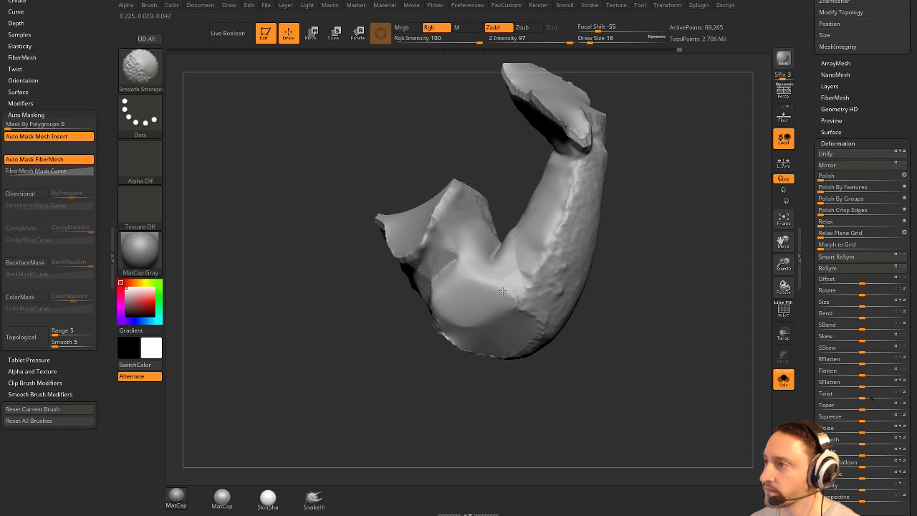
left_click_drag(609, 292, 663, 311)
left_click_drag(603, 255, 552, 249)
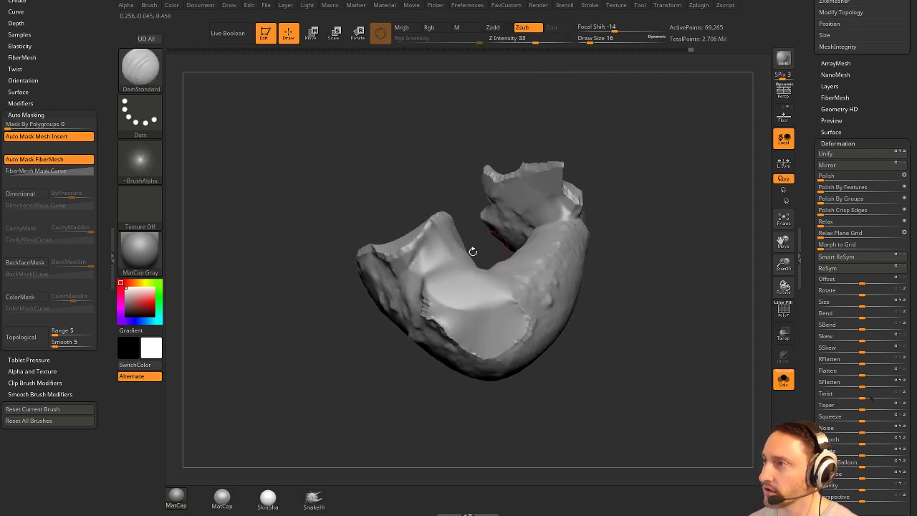
left_click(151, 74, "ctrl+shift")
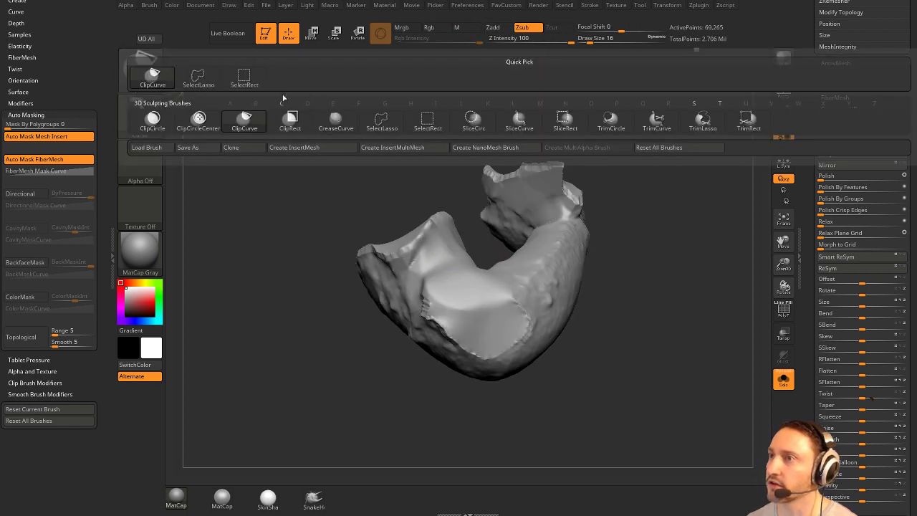
left_click(150, 76)
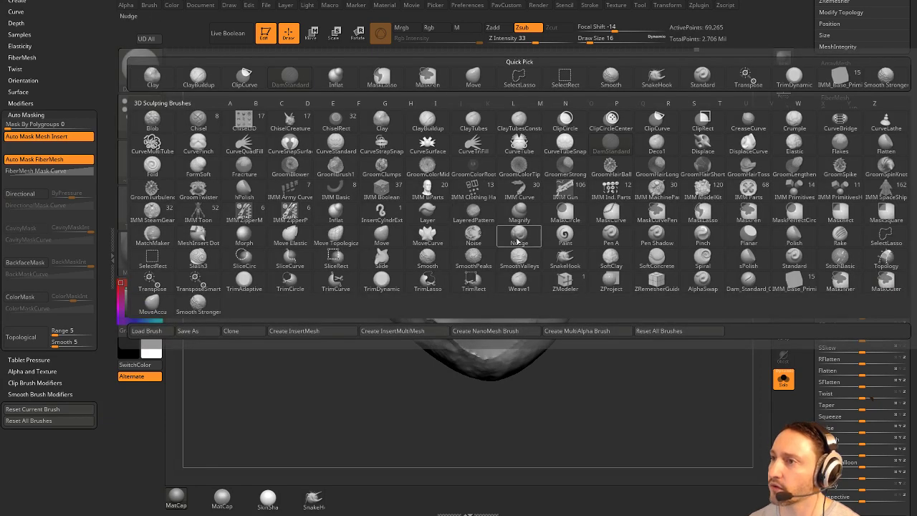
key("c")
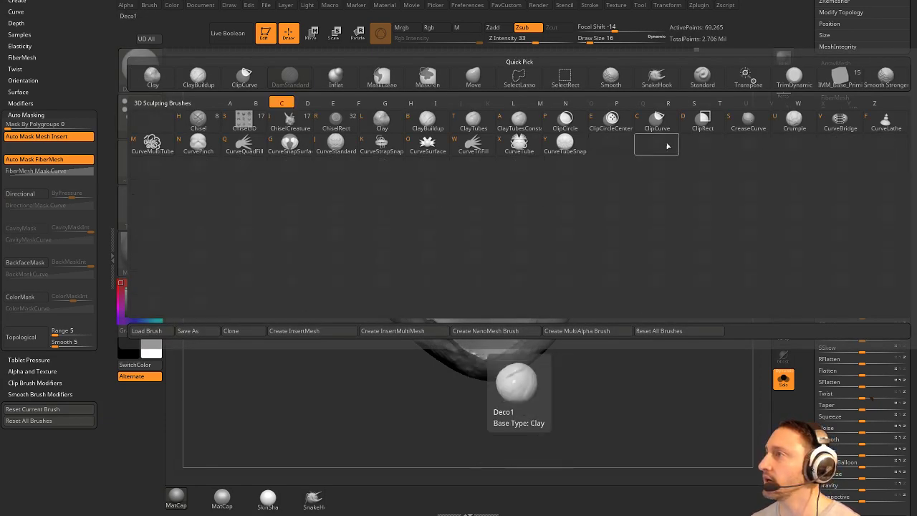
key("c")
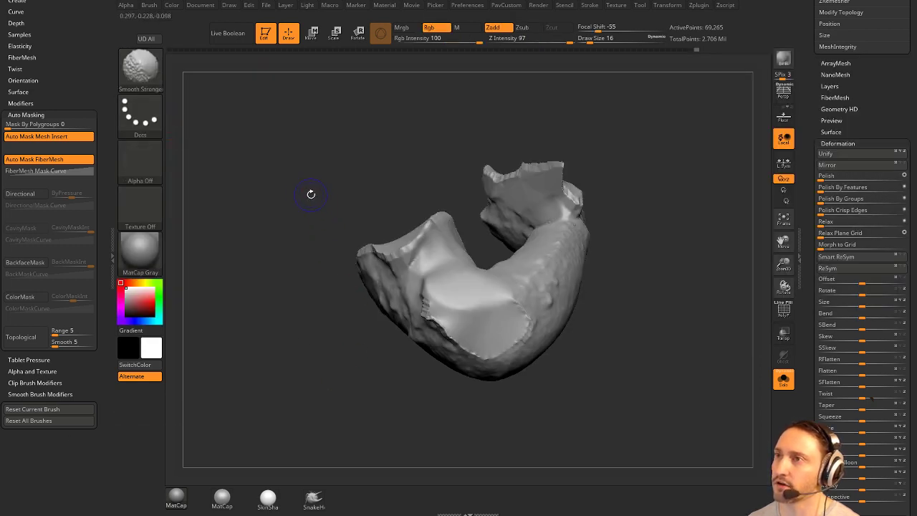
left_click(136, 76)
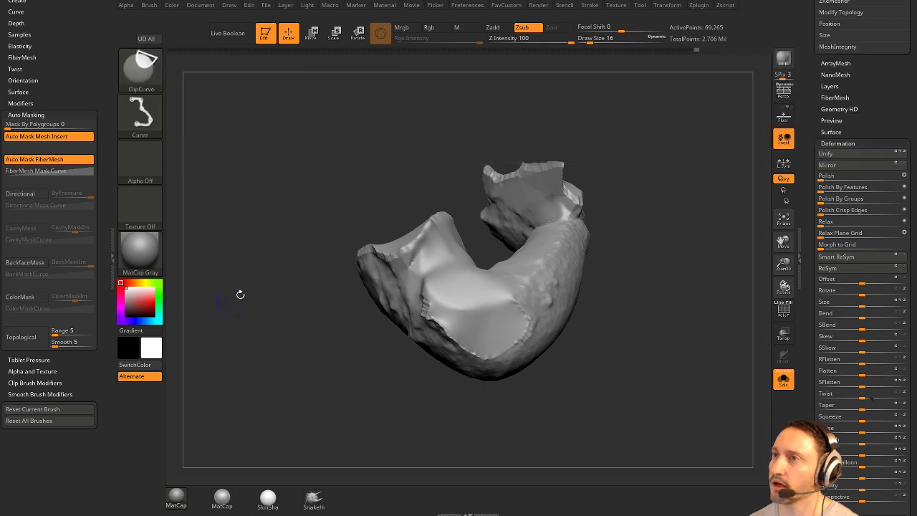
left_click(147, 80, "ctrl")
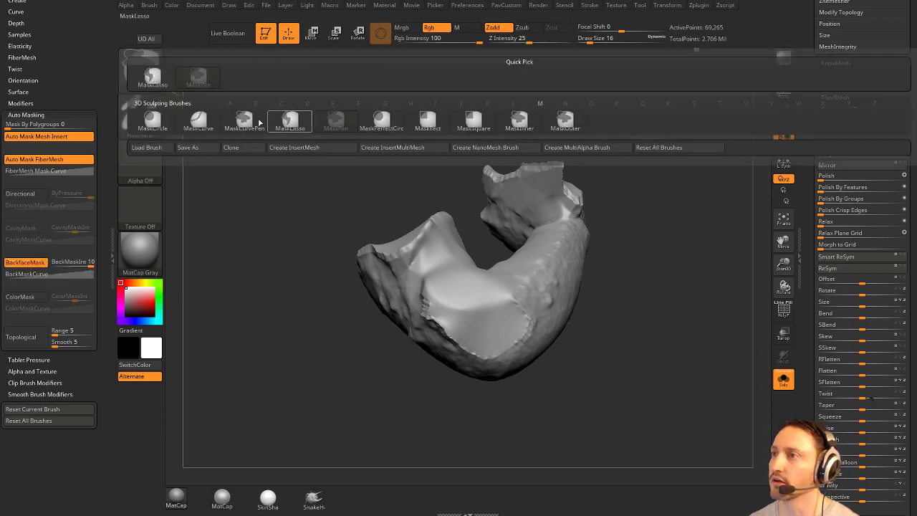
Smooth the inner-elbow patch further at draw size 14 and remesh the arm with DynaMesh.
mouse_move(647, 241)
left_mouse_down()
mouse_move(578, 246)
mouse_move(647, 223)
left_mouse_up()
key("s")
left_click_drag(469, 277, 469, 288, "shift")
left_click_drag(539, 266, 597, 271)
left_click_drag(469, 288, 486, 321, "shift")
left_click_drag(625, 238, 639, 251, "ctrl")
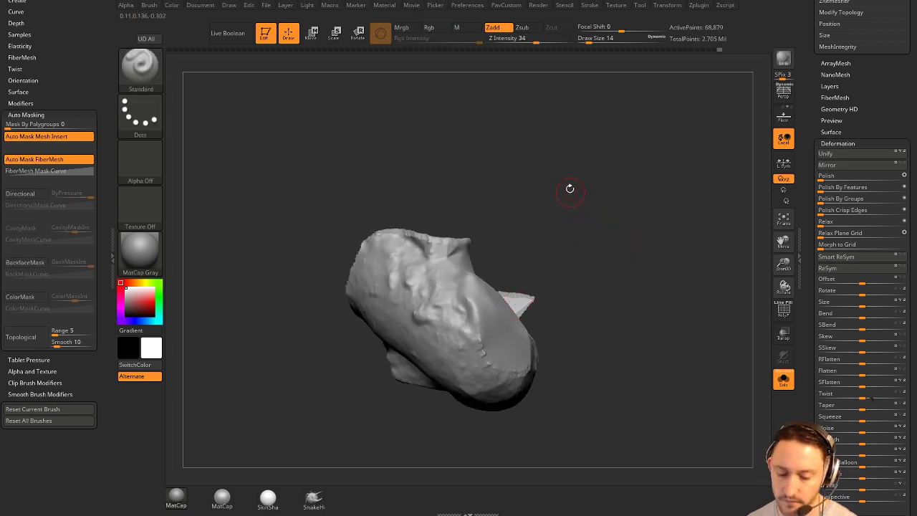
Flatten the raised border of the elbow patch with the TrimDynamic brush at draw size 39.
key("b")
key("t")
key("d")
left_click_drag(569, 188, 601, 213)
key("s")
key("s")
left_click(490, 289)
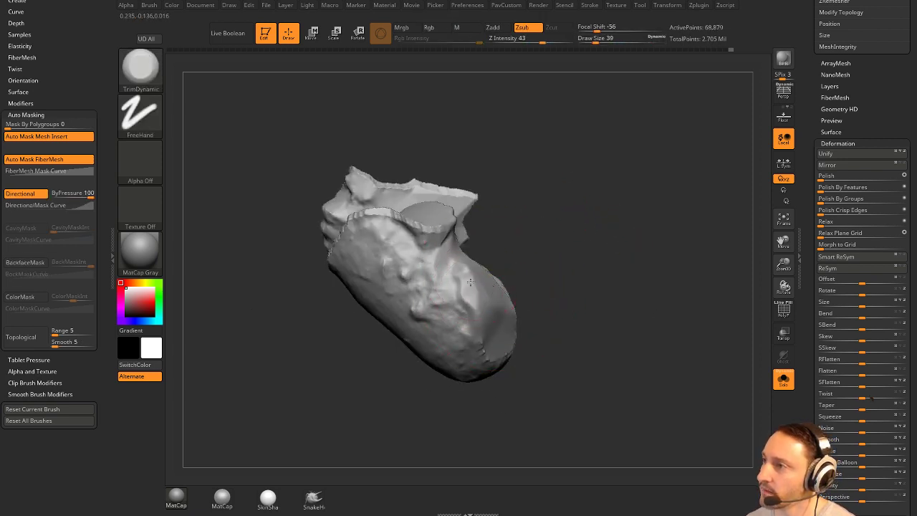
mouse_move(502, 296)
left_mouse_down()
mouse_move(535, 275)
mouse_move(508, 317)
left_mouse_up()
left_click_drag(596, 277, 552, 315)
Reduce the draw size to 23 and smooth the border below the upper-arm cap with Smooth Stronger.
key("s")
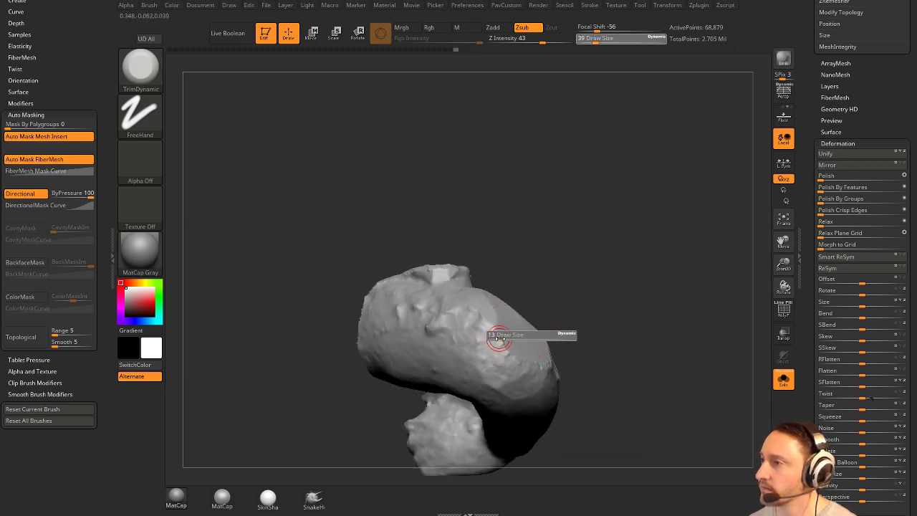
left_click(496, 339)
mouse_move(633, 297)
left_mouse_down()
mouse_move(602, 247)
mouse_move(661, 204)
mouse_move(648, 240)
left_mouse_up()
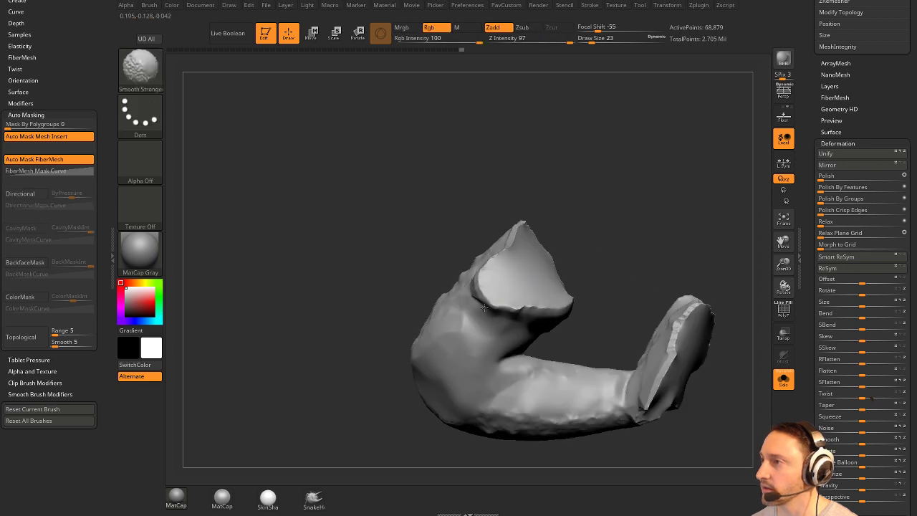
left_click_drag(484, 306, 534, 300, "shift")
left_click_drag(633, 205, 548, 233)
Smooth the jagged rim of the upper-arm cap from several sides at draw size 11 and remesh the arm.
key("s")
left_click(490, 245)
mouse_move(562, 175)
left_mouse_down()
mouse_move(600, 289)
mouse_move(594, 275)
left_mouse_up()
left_click_drag(649, 240, 642, 261)
left_click_drag(528, 199, 512, 262)
left_click_drag(459, 307, 473, 311, "shift")
left_click_drag(605, 276, 570, 229)
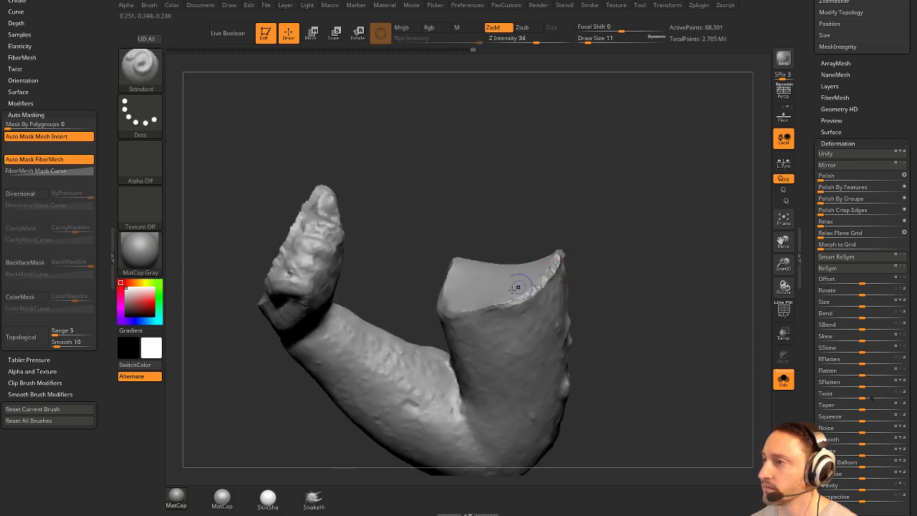
left_click_drag(500, 303, 556, 258, "shift")
left_click_drag(598, 201, 569, 261)
left_click_drag(423, 240, 426, 263, "shift")
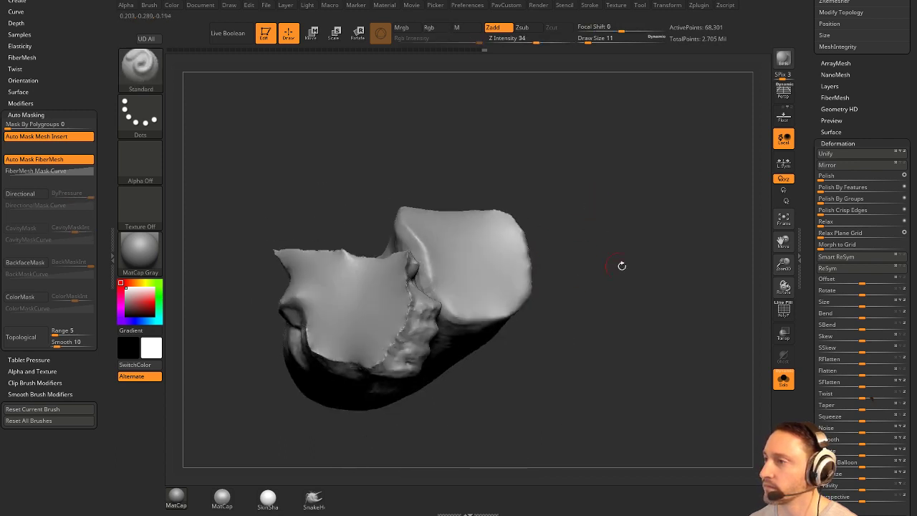
Clip the jagged upper edge of the hand along the fingers with ClipCurve and smooth the cut.
left_click_drag(622, 264, 734, 304)
left_click_drag(708, 246, 632, 205)
mouse_move(633, 205)
left_mouse_down()
mouse_move(661, 246)
mouse_move(622, 256)
left_mouse_up()
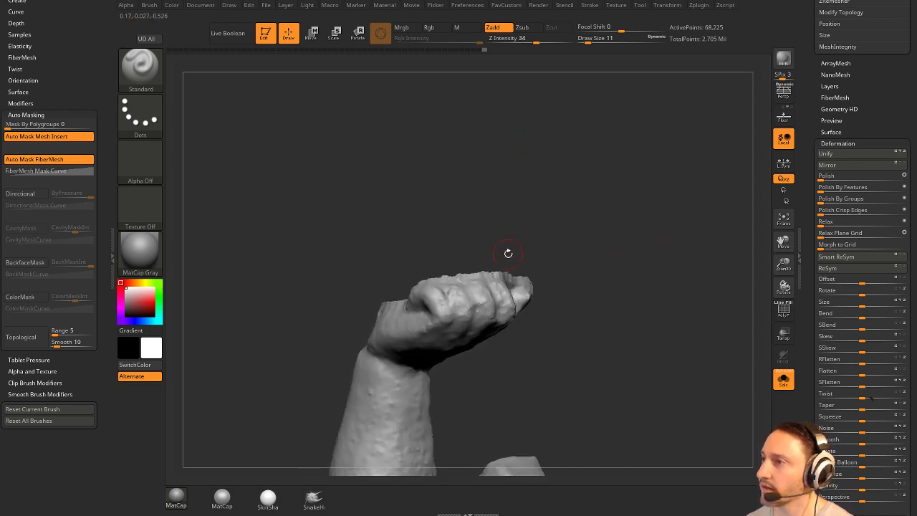
left_click_drag(533, 224, 533, 242)
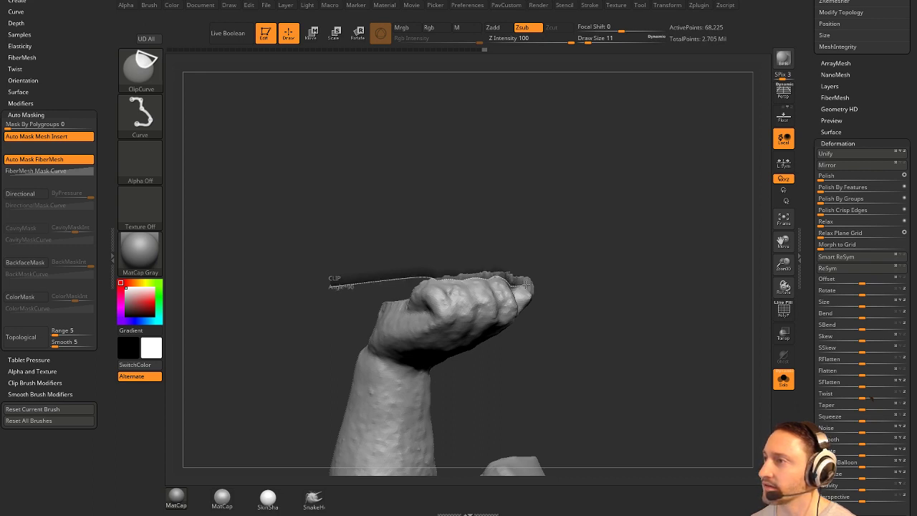
left_click_drag(526, 285, 532, 283, "ctrl+shift")
left_click_drag(651, 251, 617, 256, "shift")
left_click_drag(476, 285, 462, 284, "shift")
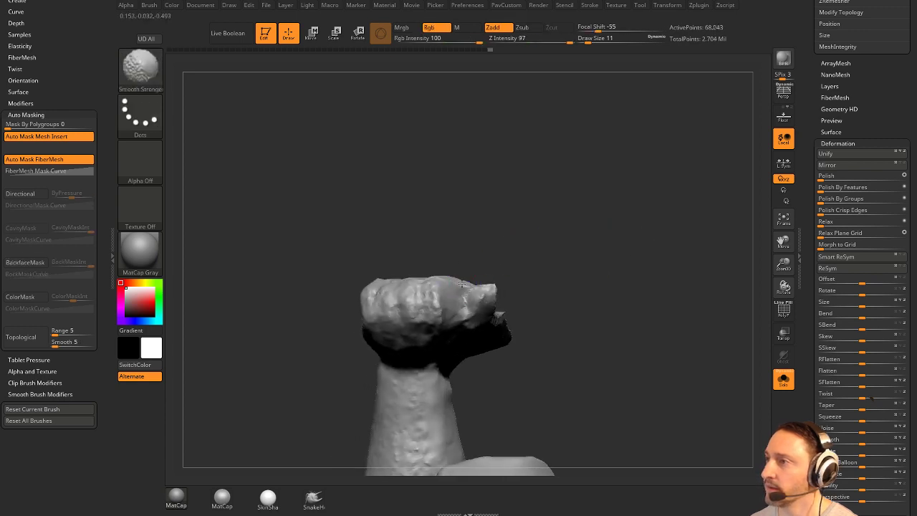
left_click_drag(508, 251, 547, 220)
Compare the hand with the full statue, clip its upper edge again and smooth the thumb tip.
left_click(784, 380)
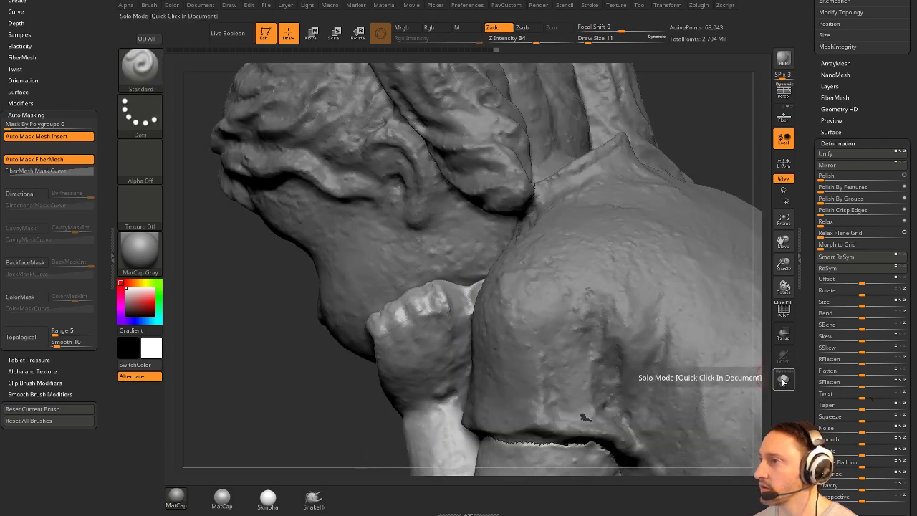
left_click(784, 380)
mouse_move(390, 240)
left_mouse_down("ctrl+shift")
mouse_move(457, 269)
mouse_move(488, 264)
left_mouse_up("ctrl+shift")
left_click_drag(620, 270, 581, 310)
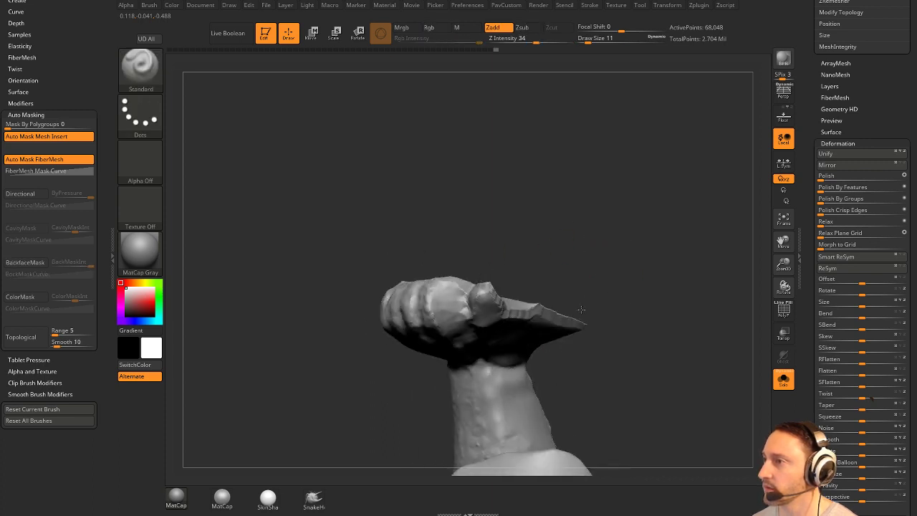
left_click_drag(491, 291, 496, 295, "shift")
left_click_drag(548, 276, 510, 278)
left_click_drag(498, 296, 511, 309, "shift")
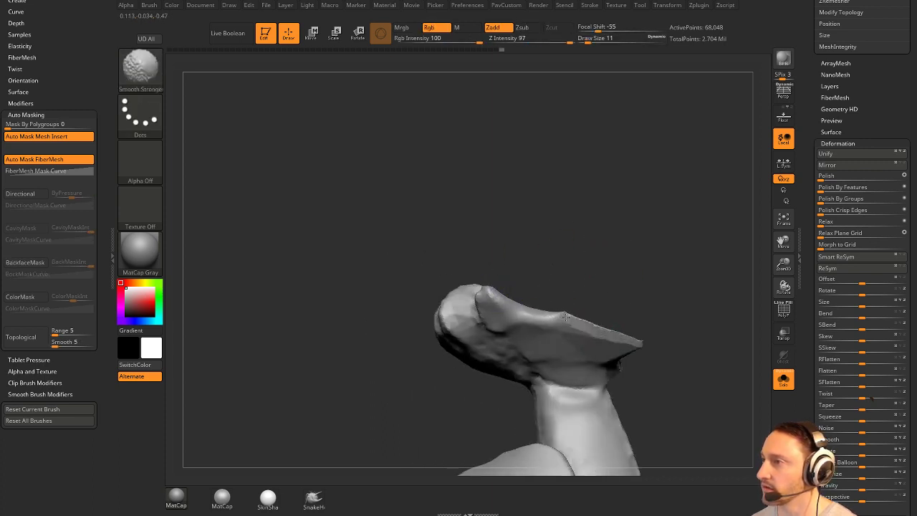
Smooth the sharp rim of the hand cap behind the thumb and remesh the arm with DynaMesh.
left_click_drag(566, 316, 596, 326, "shift")
left_click_drag(633, 308, 578, 289)
left_click_drag(489, 319, 544, 338, "shift")
left_click_drag(618, 313, 574, 309)
left_click_drag(639, 287, 613, 246, "ctrl")
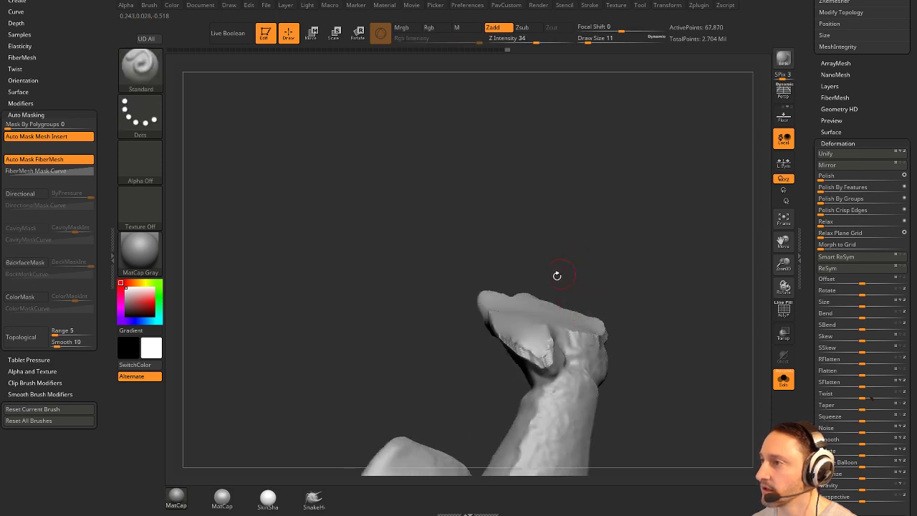
Smooth the remaining rough edges of the flap at the wrist at draw size 9.
left_click_drag(506, 331, 536, 343, "shift")
left_click_drag(607, 315, 577, 321)
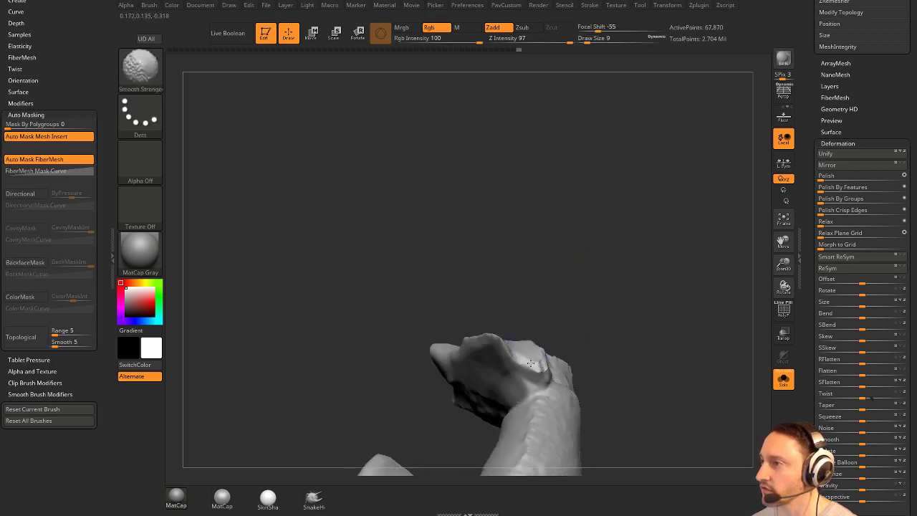
left_click_drag(531, 363, 534, 368, "shift")
mouse_move(566, 336)
left_mouse_down()
mouse_move(598, 266)
mouse_move(625, 312)
left_mouse_up()
mouse_move(549, 299)
left_mouse_down()
mouse_move(608, 246)
mouse_move(627, 280)
mouse_move(672, 293)
mouse_move(657, 313)
mouse_move(658, 295)
left_mouse_up()
Build up the flat cap of the hand with the Clay brush at draw size 18.
key("b")
key("c")
key("l")
left_click_drag(647, 238, 588, 259)
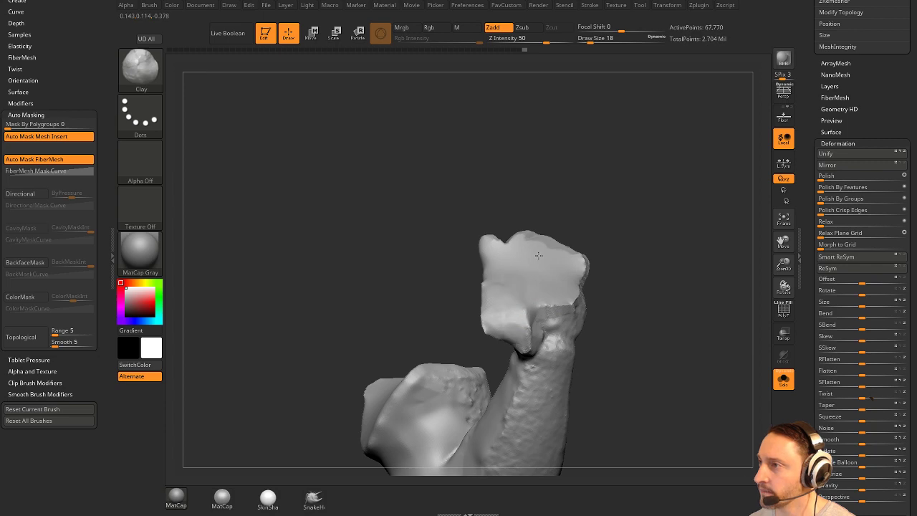
mouse_move(539, 255)
left_mouse_down()
mouse_move(638, 243)
mouse_move(585, 267)
left_mouse_up()
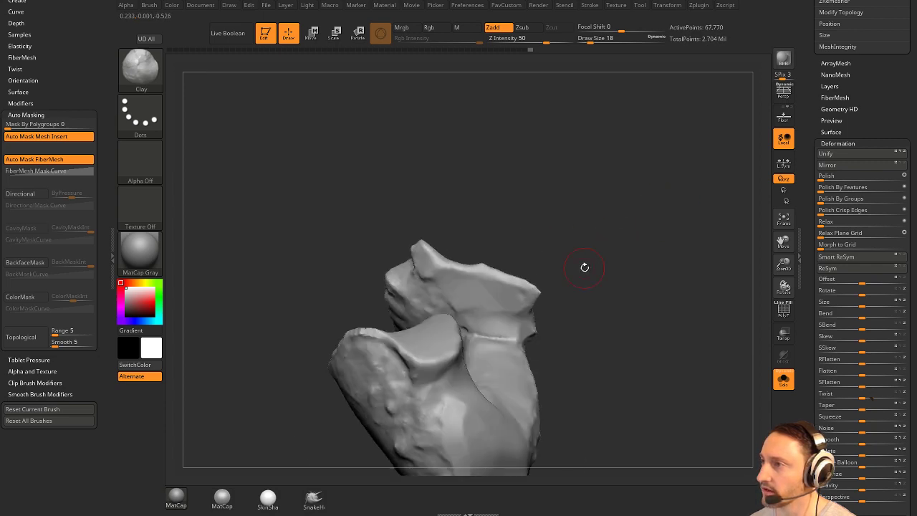
Check the hand against the whole statue, cut away the pointed wrist flap with SelectLasso and close the resulting hole.
left_click(790, 385)
mouse_move(304, 315)
left_mouse_down()
mouse_move(287, 331)
mouse_move(264, 303)
mouse_move(247, 330)
mouse_move(277, 328)
mouse_move(273, 346)
mouse_move(344, 304)
left_mouse_up()
mouse_move(745, 183)
left_mouse_down()
mouse_move(758, 170)
mouse_move(719, 206)
mouse_move(734, 202)
mouse_move(703, 198)
mouse_move(727, 220)
left_mouse_up()
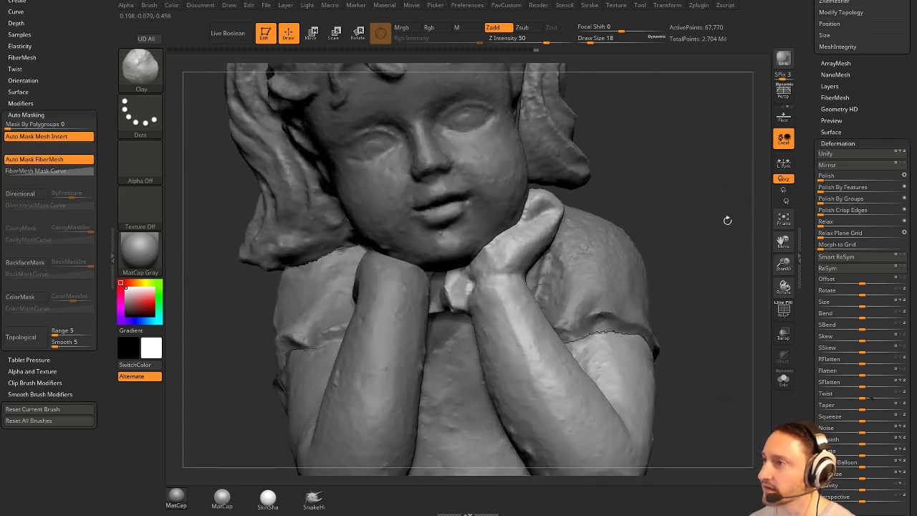
left_click(783, 381)
left_click(130, 85, "ctrl+shift")
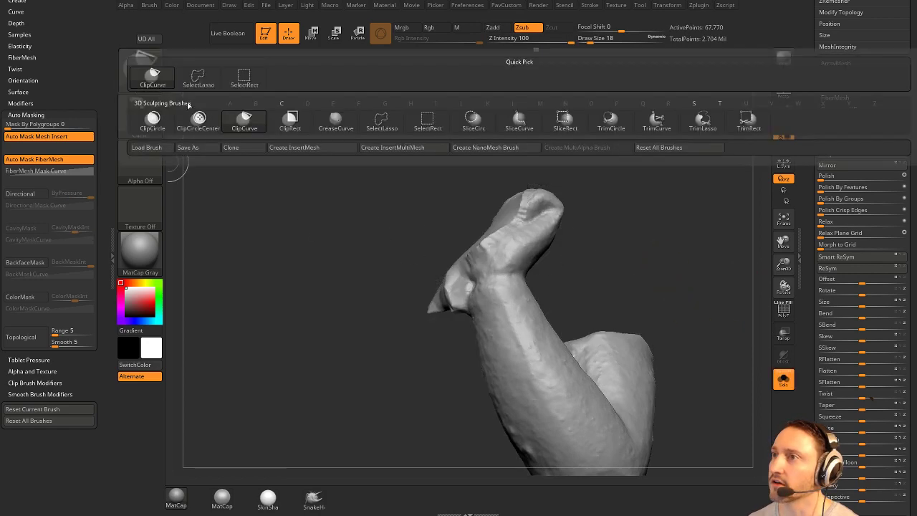
left_click(215, 85)
left_click_drag(374, 344, 449, 241, "ctrl+shift")
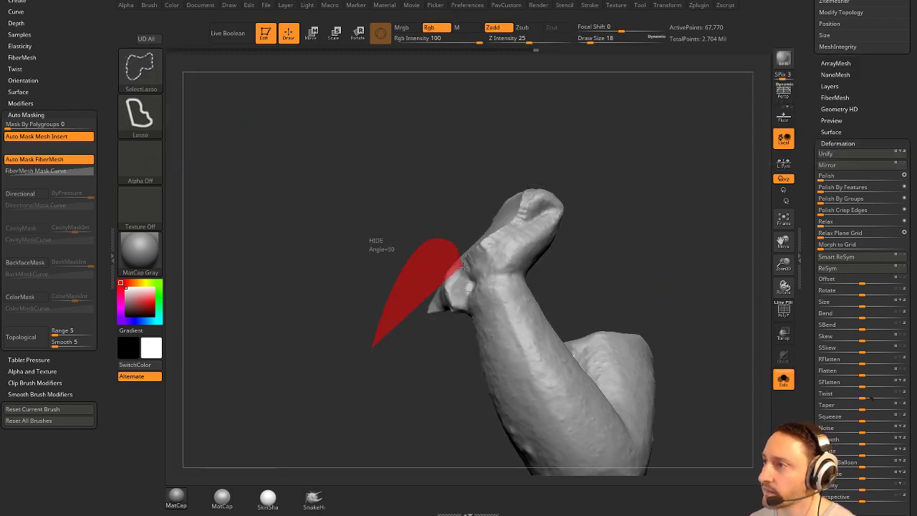
left_click_drag(467, 296, 416, 391, "ctrl+alt+shift")
left_click_drag(616, 247, 704, 259)
key("grave")
left_click(712, 215)
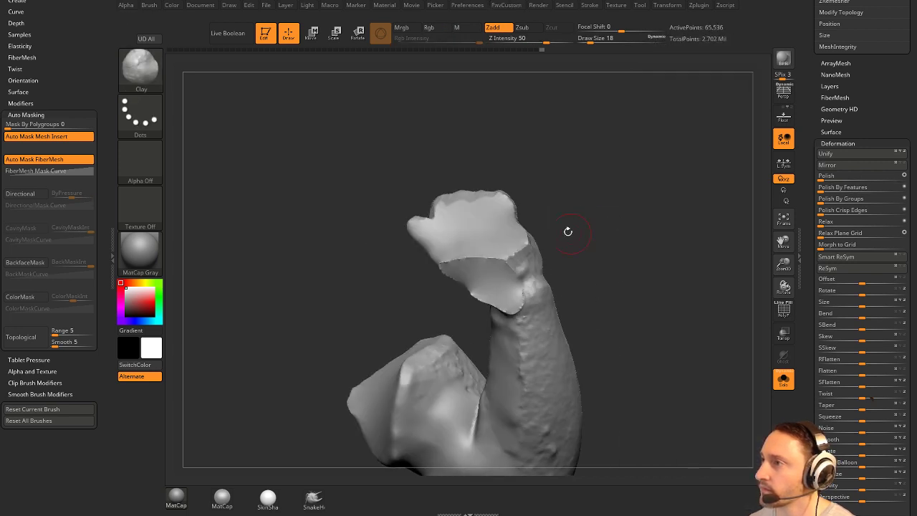
Remesh the arm with DynaMesh and smooth the hard edges of the new cap between hand and wrist.
left_click_drag(568, 230, 629, 197)
left_click_drag(632, 195, 665, 234, "ctrl")
left_click_drag(473, 260, 464, 258, "shift")
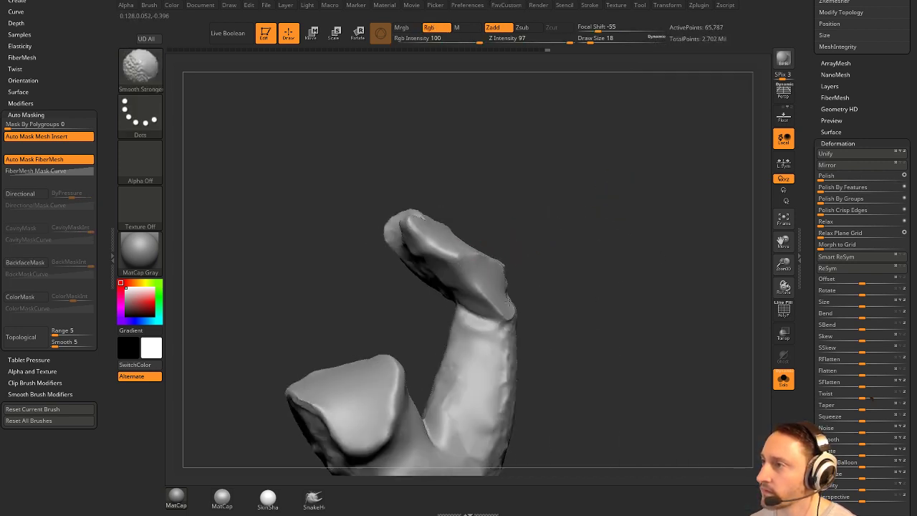
mouse_move(588, 286)
left_mouse_down()
mouse_move(530, 292)
mouse_move(502, 315)
left_mouse_up()
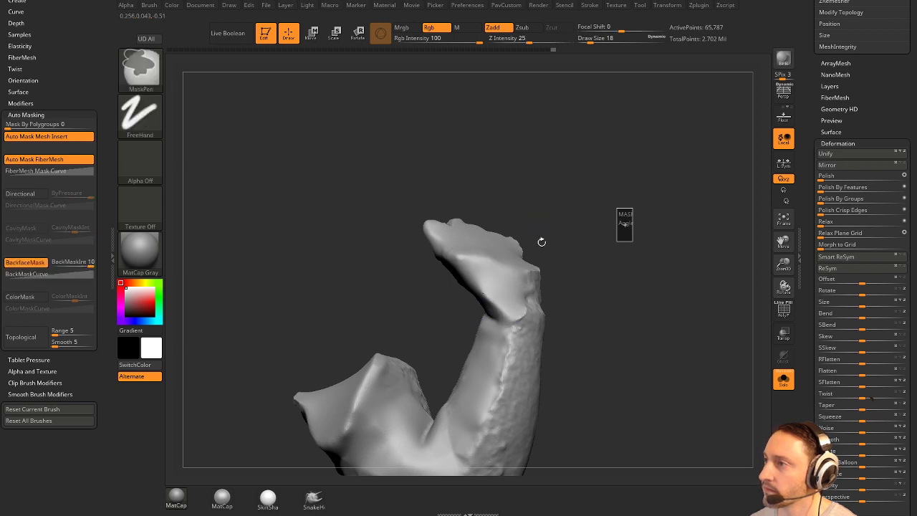
left_click_drag(542, 242, 486, 296)
left_click_drag(539, 245, 600, 248)
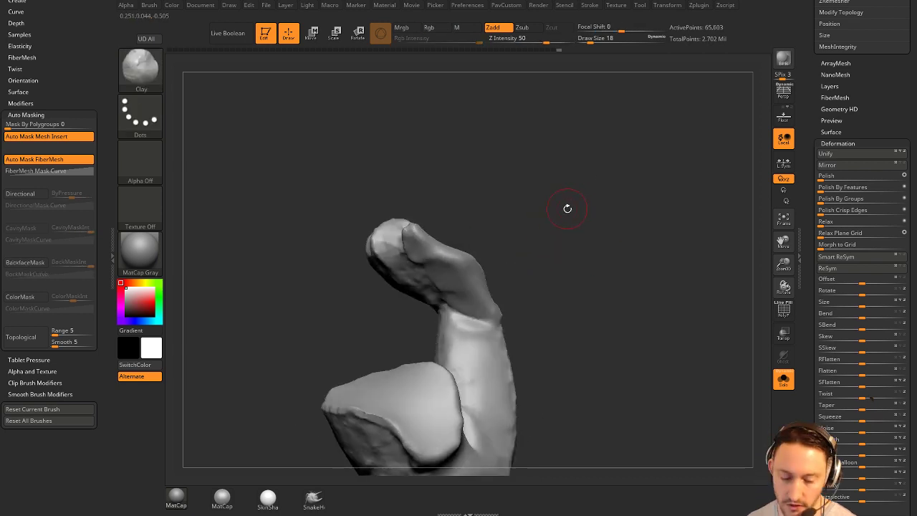
Build up the palm edge between the thumb base and the wrist with the Clay brush at draw size 17.
mouse_move(580, 200)
left_mouse_down()
mouse_move(626, 229)
mouse_move(577, 242)
left_mouse_up()
key("s")
left_click_drag(466, 284, 465, 282)
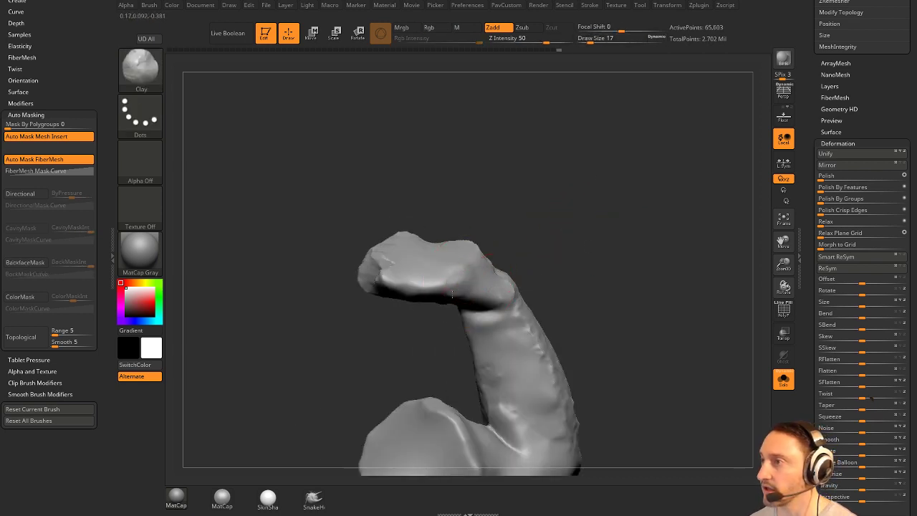
left_click_drag(538, 247, 529, 233)
left_click_drag(461, 275, 448, 289)
left_click_drag(513, 231, 506, 228)
key("space")
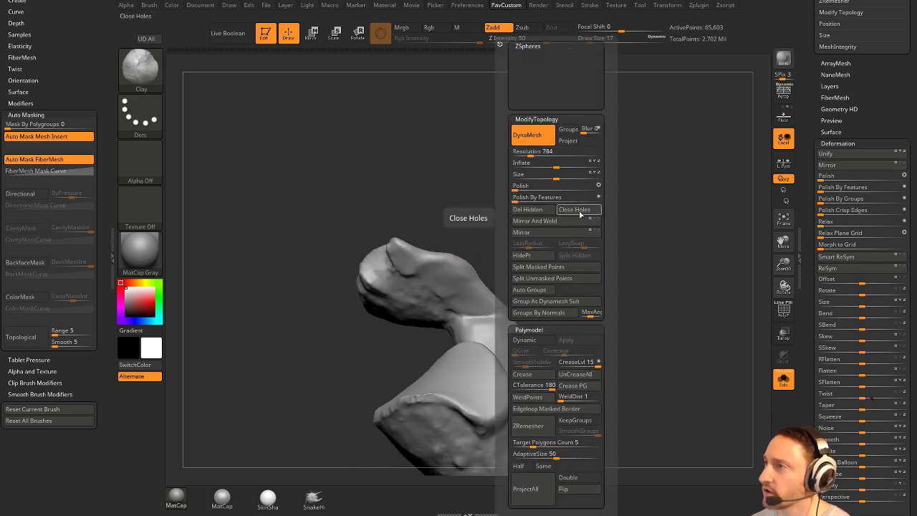
mouse_move(426, 241)
left_mouse_down()
mouse_move(445, 276)
mouse_move(440, 288)
left_mouse_up()
mouse_move(505, 248)
left_mouse_down()
mouse_move(585, 197)
mouse_move(501, 248)
left_mouse_up()
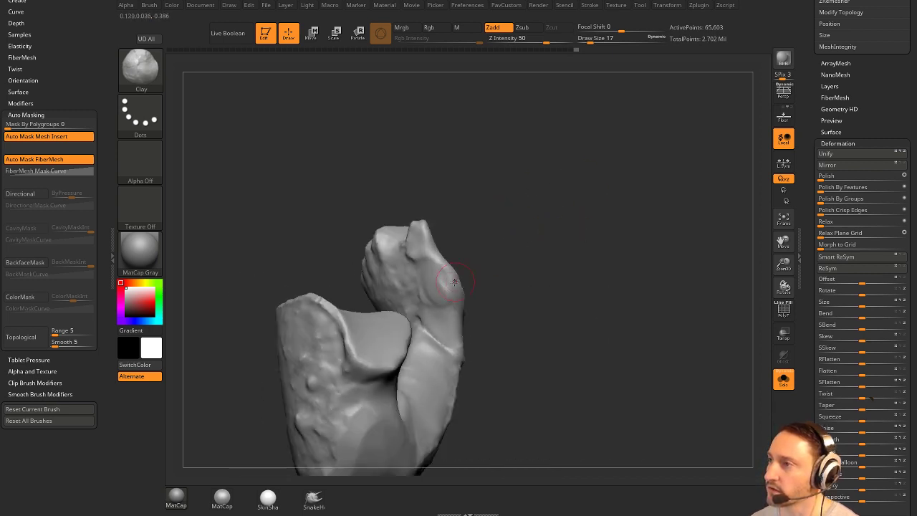
Smooth the clay at the thumb base and remesh the arm with DynaMesh.
left_click_drag(451, 284, 446, 279, "shift")
key("4")
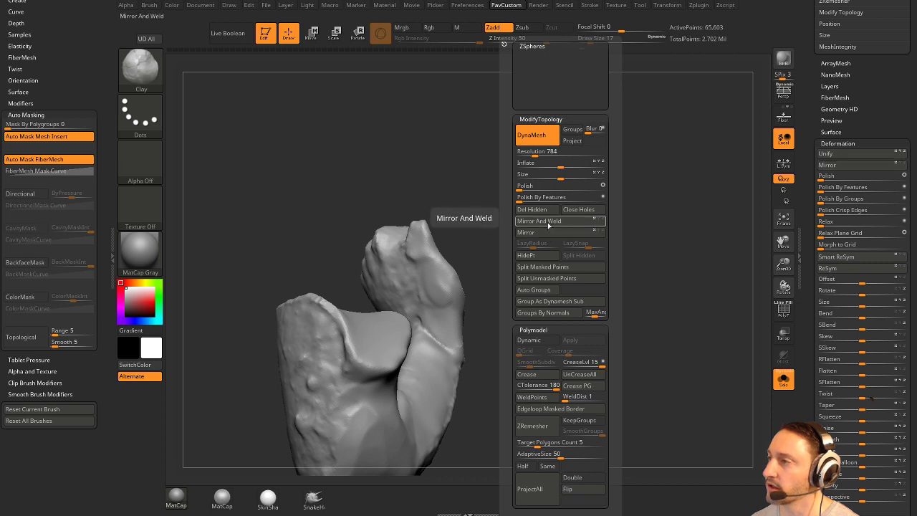
left_click_drag(457, 220, 525, 223)
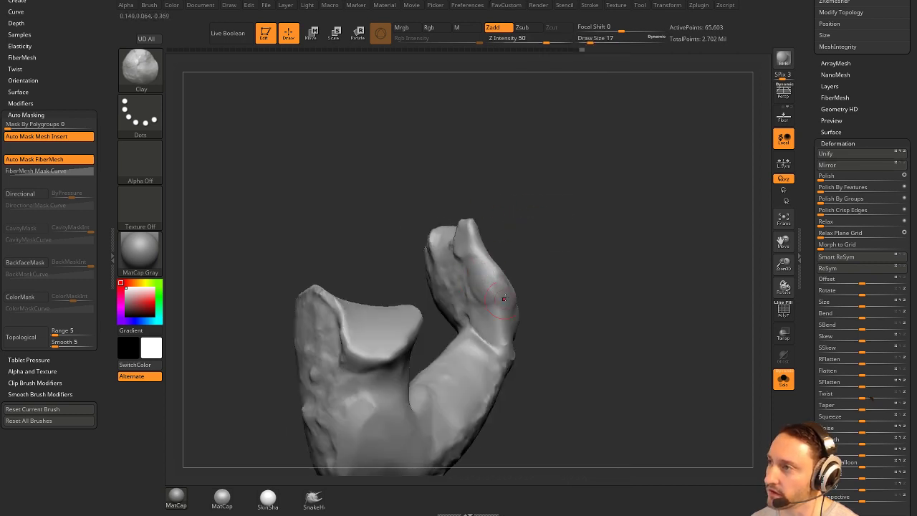
right_click_drag(504, 298, 466, 272)
mouse_move(490, 303)
left_mouse_down("shift")
mouse_move(475, 275)
mouse_move(484, 303)
left_mouse_up("shift")
left_click_drag(554, 220, 582, 289, "ctrl")
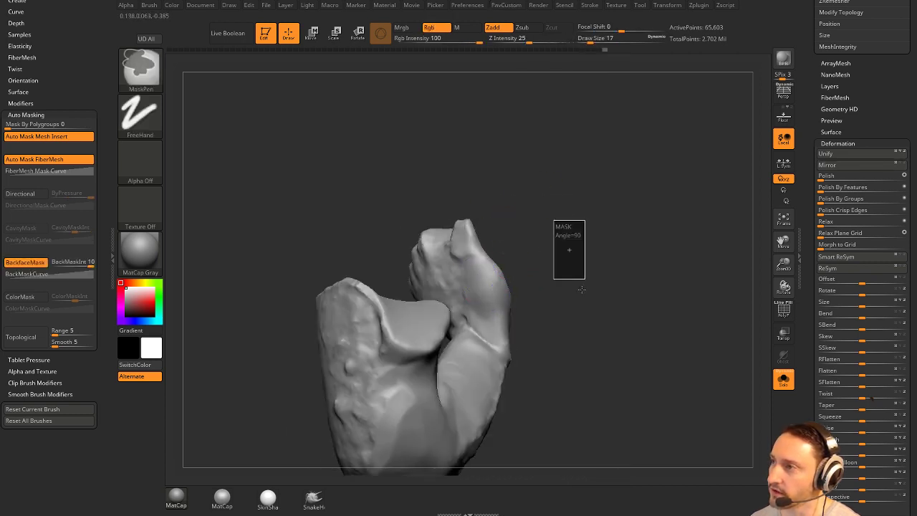
Fill out the heel of the hand above the wrist with the Clay brush at draw size 27 and smooth it.
left_click_drag(501, 206, 543, 245)
mouse_move(475, 273)
left_mouse_down("shift")
mouse_move(467, 253)
mouse_move(566, 263)
mouse_move(622, 218)
left_mouse_up("shift")
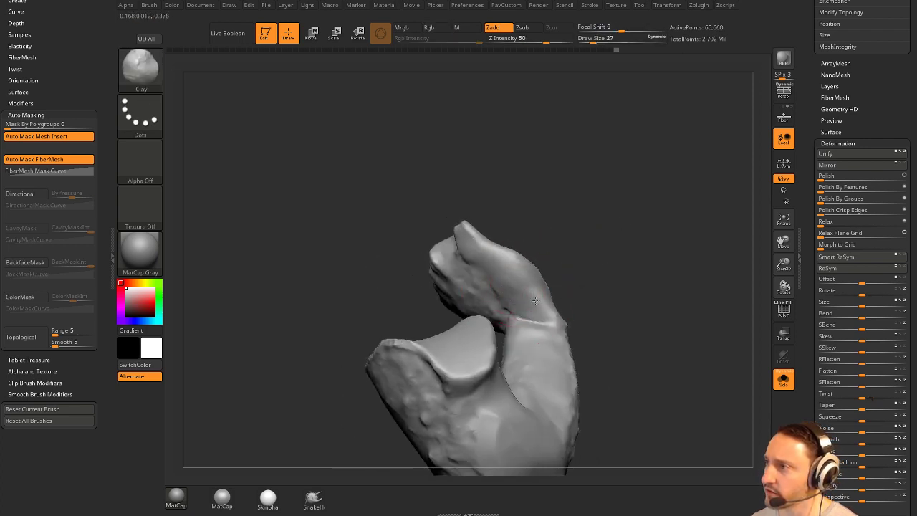
left_click_drag(521, 291, 513, 303)
left_click_drag(512, 266, 527, 293, "shift")
left_click_drag(573, 278, 602, 290)
left_click_drag(534, 326, 555, 312)
left_click_drag(584, 301, 631, 300)
mouse_move(574, 298)
left_mouse_down("shift")
mouse_move(571, 316)
mouse_move(580, 290)
left_mouse_up("shift")
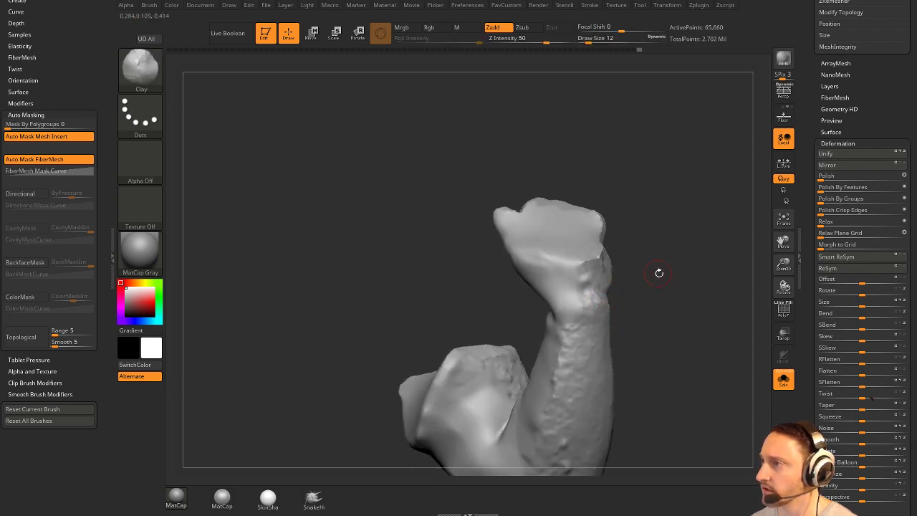
Smooth the flat cap on the back of the hand and its edges toward the wrist and knuckles at draw size 12.
left_click_drag(659, 273, 693, 247)
left_click_drag(693, 248, 632, 293, "alt")
left_click_drag(572, 281, 582, 278, "shift")
left_click_drag(649, 269, 656, 283)
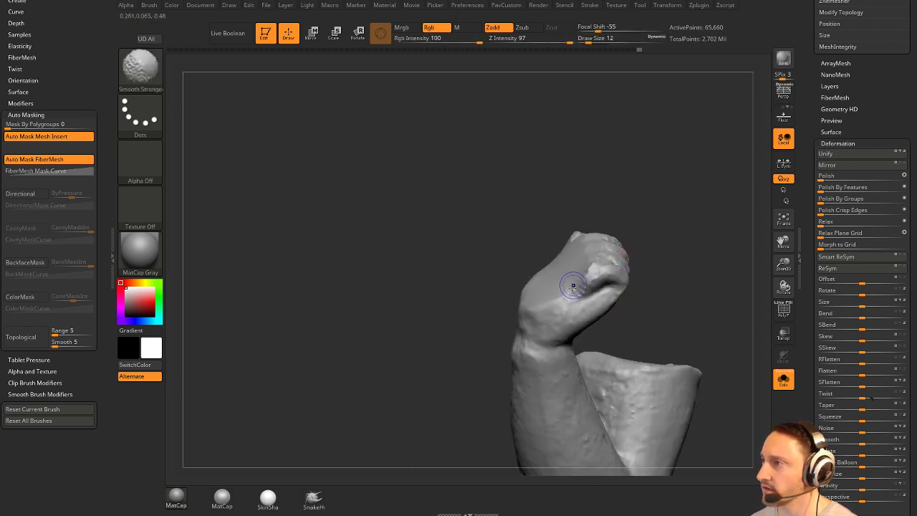
left_click_drag(655, 222, 630, 251)
left_click_drag(596, 287, 584, 272, "shift")
left_click_drag(648, 187, 579, 267)
left_click_drag(541, 295, 546, 281, "shift")
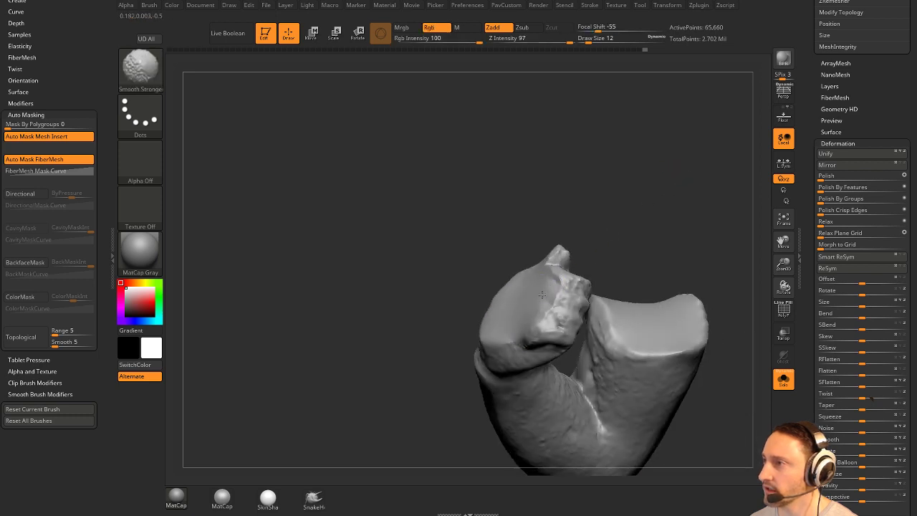
left_click_drag(631, 215, 628, 273)
left_click_drag(543, 267, 550, 277, "shift")
mouse_move(548, 193)
left_mouse_down()
mouse_move(553, 228)
mouse_move(573, 236)
left_mouse_up()
left_click_drag(502, 258, 510, 264, "shift")
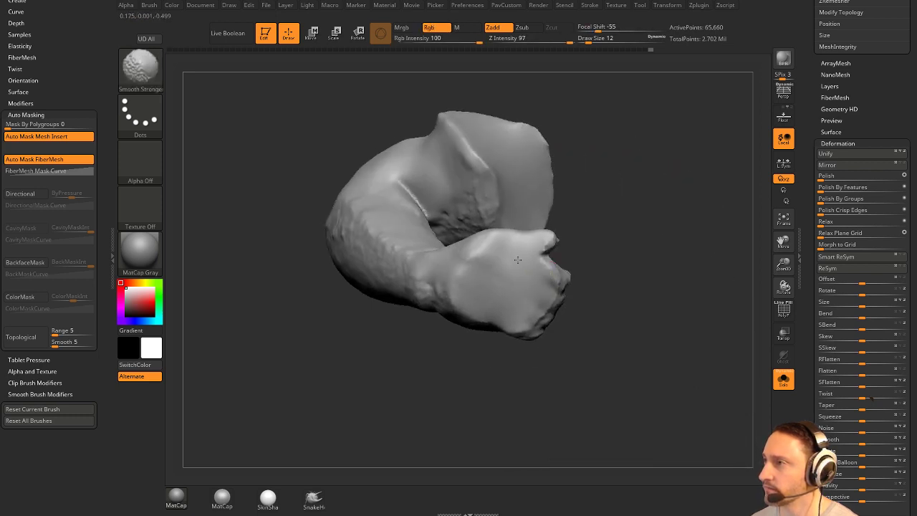
left_click_drag(622, 286, 621, 233)
left_click_drag(494, 276, 503, 281, "shift")
Carve the grooves between the knuckles with the DamStandard brush at draw size 12.
mouse_move(584, 215)
left_mouse_down()
mouse_move(627, 214)
mouse_move(610, 246)
mouse_move(587, 218)
left_mouse_up()
key("b")
key("d")
key("s")
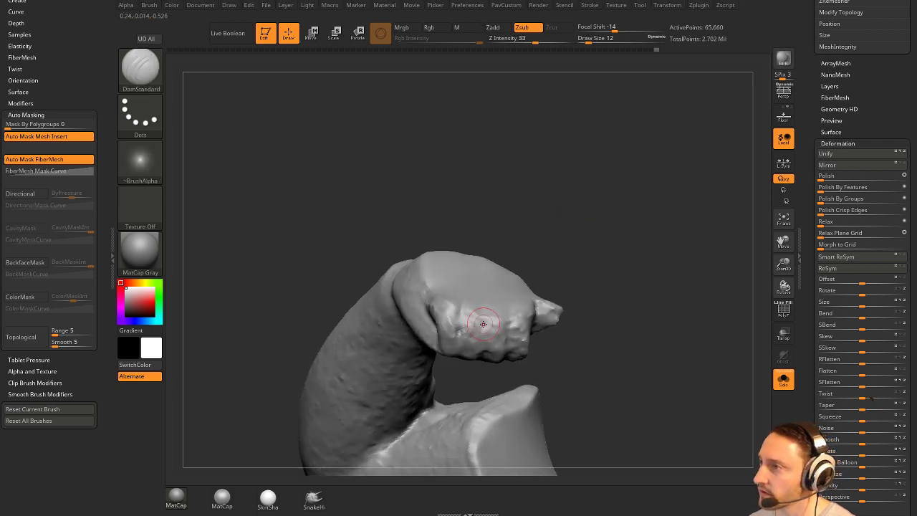
Flatten the rough knuckle surfaces with the TrimDynamic brush at draw size 12.
key("b")
key("t")
key("d")
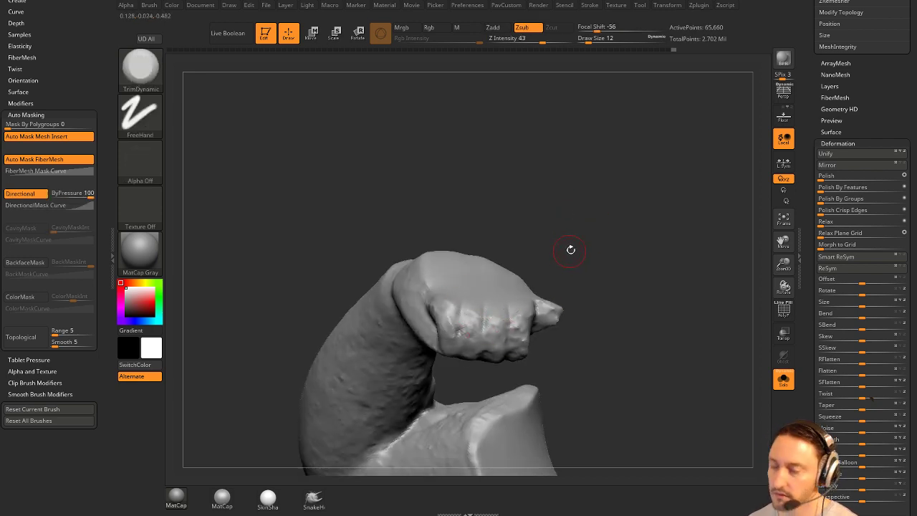
left_click_drag(571, 250, 567, 281)
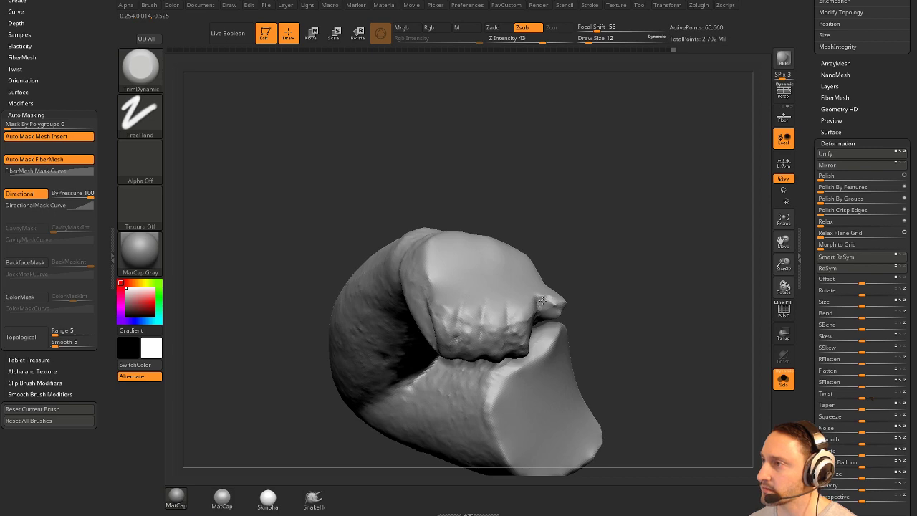
Check the reworked hand against the whole statue and isolate the arm again.
right_click_drag(542, 301, 645, 314)
left_click(784, 382)
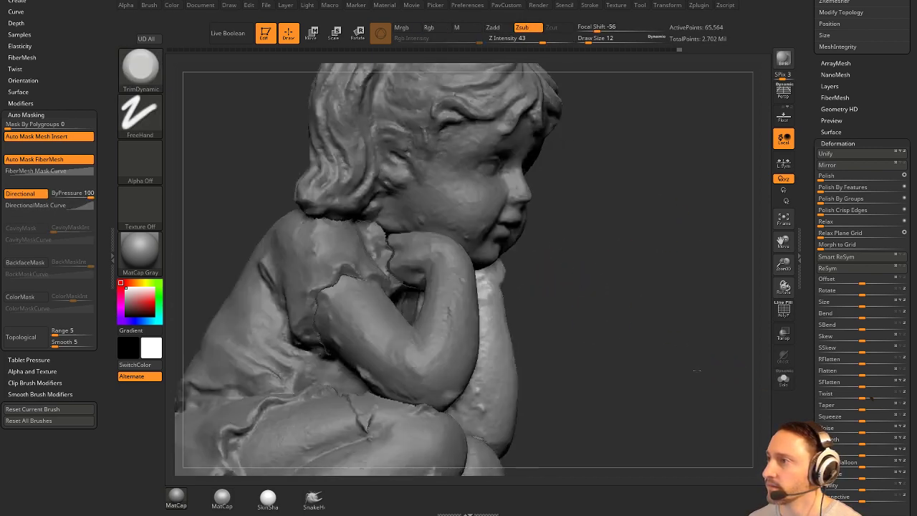
left_click(784, 388)
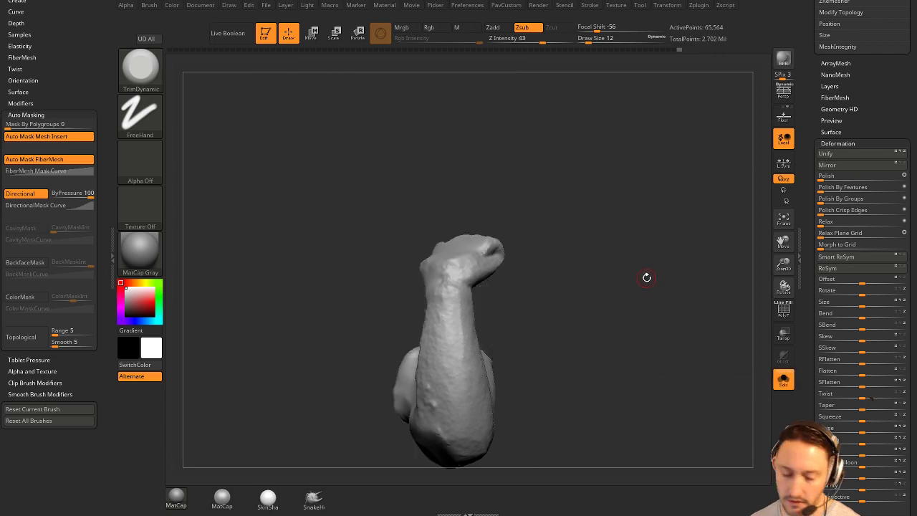
Add volume to the back and heel of the hand with the Clay brush at draw size 22 and smooth the strokes.
key("b")
key("c")
key("l")
mouse_move(605, 207)
right_mouse_down()
mouse_move(615, 220)
mouse_move(573, 280)
right_mouse_up()
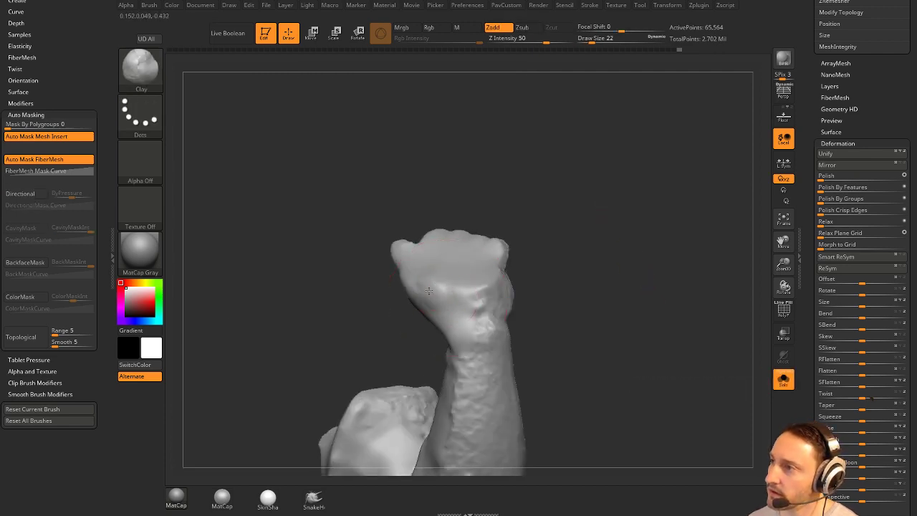
right_click_drag(482, 280, 423, 261)
mouse_move(413, 258)
left_mouse_down()
mouse_move(443, 267)
mouse_move(469, 255)
left_mouse_up()
right_click_drag(495, 254, 571, 256)
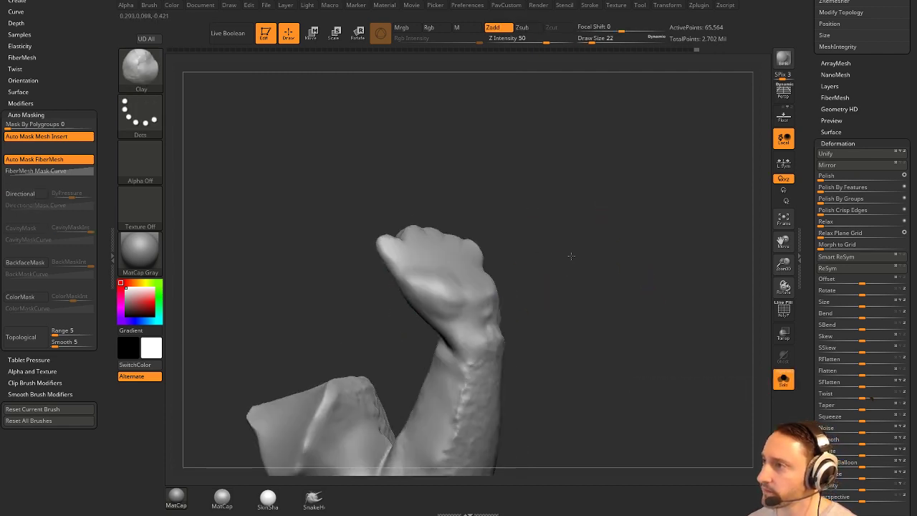
left_click_drag(432, 277, 446, 273, "shift")
mouse_move(533, 252)
left_mouse_down()
mouse_move(579, 223)
mouse_move(608, 291)
mouse_move(581, 280)
mouse_move(571, 255)
mouse_move(544, 259)
left_mouse_up()
Define the crease between the hand and the forearm with the DamStandard brush at draw size 22.
key("b")
key("d")
key("s")
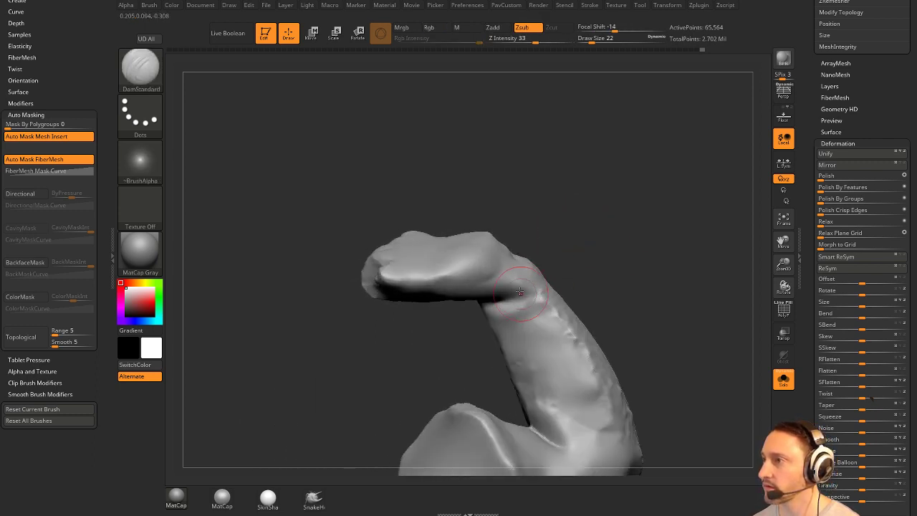
mouse_move(573, 275)
right_mouse_down()
mouse_move(521, 284)
mouse_move(613, 247)
right_mouse_up()
Build up the thumb side of the wrist with the Clay brush at draw size 17 and smooth the transition.
key("b")
key("c")
key("l")
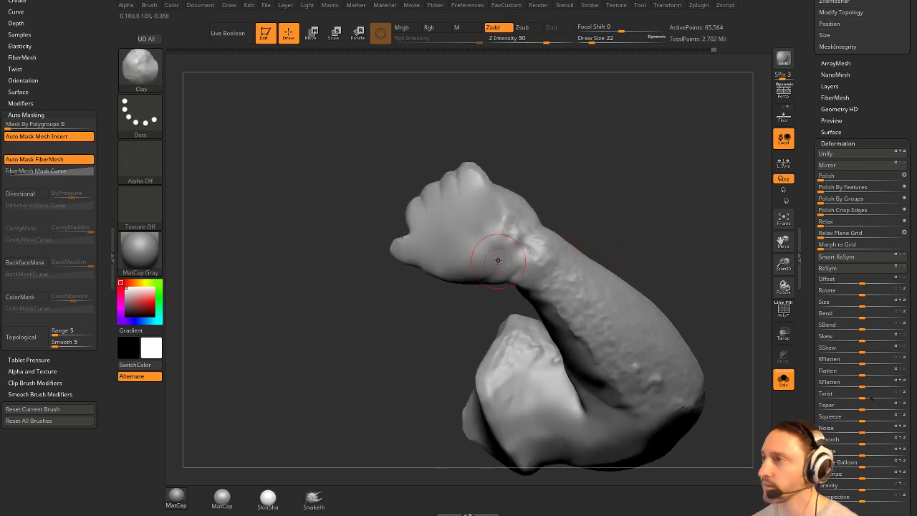
right_click_drag(491, 264, 503, 279)
key("s")
left_click(503, 279)
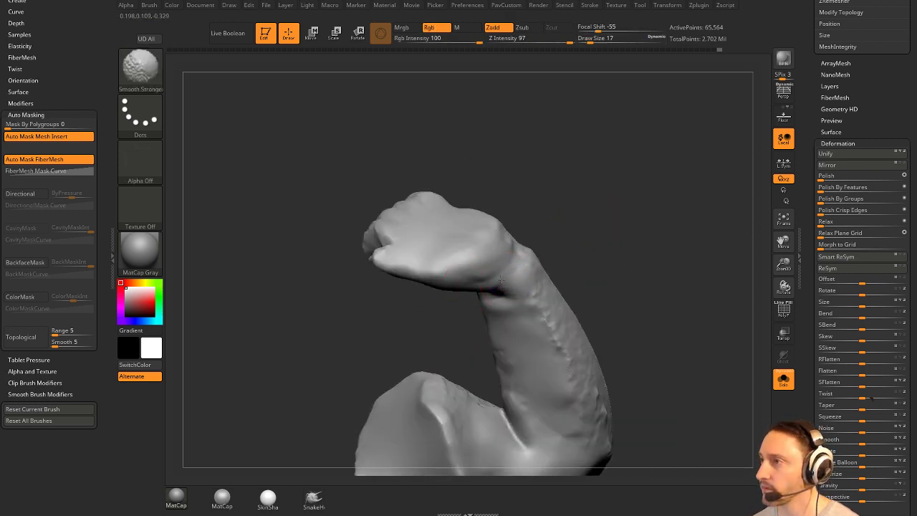
mouse_move(534, 250)
right_mouse_down()
mouse_move(581, 253)
mouse_move(595, 234)
mouse_move(577, 250)
right_mouse_up()
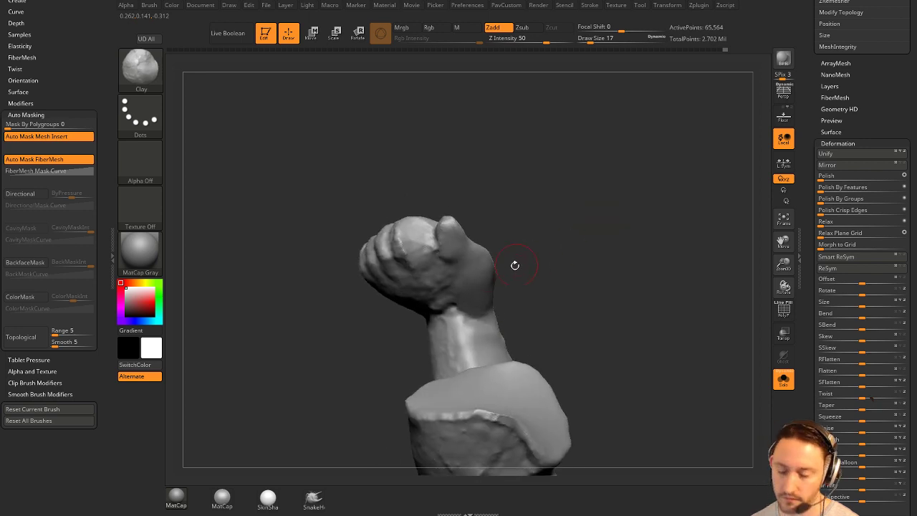
Fill the palm below the thumb with the Clay brush at draw sizes 20 and 16.
right_click_drag(486, 294, 451, 270)
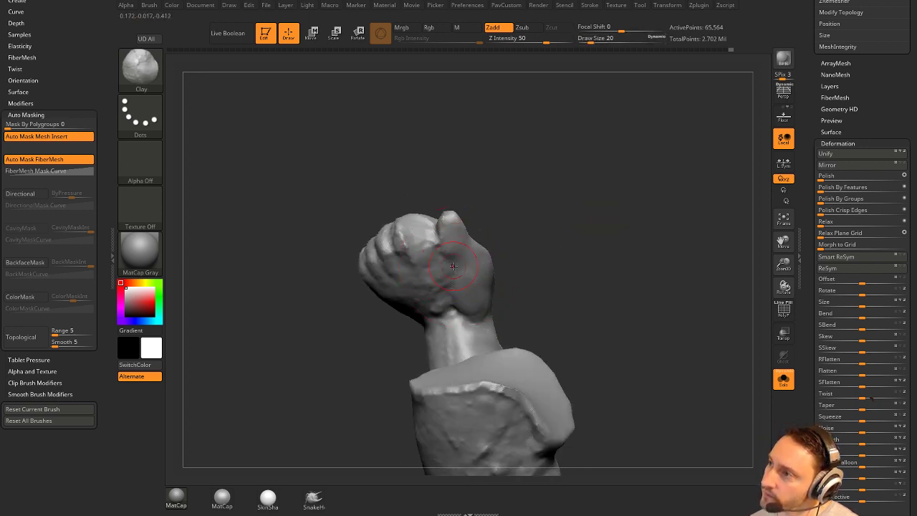
left_click_drag(462, 267, 461, 272)
right_click_drag(466, 273, 430, 283)
key("s")
left_click(459, 303)
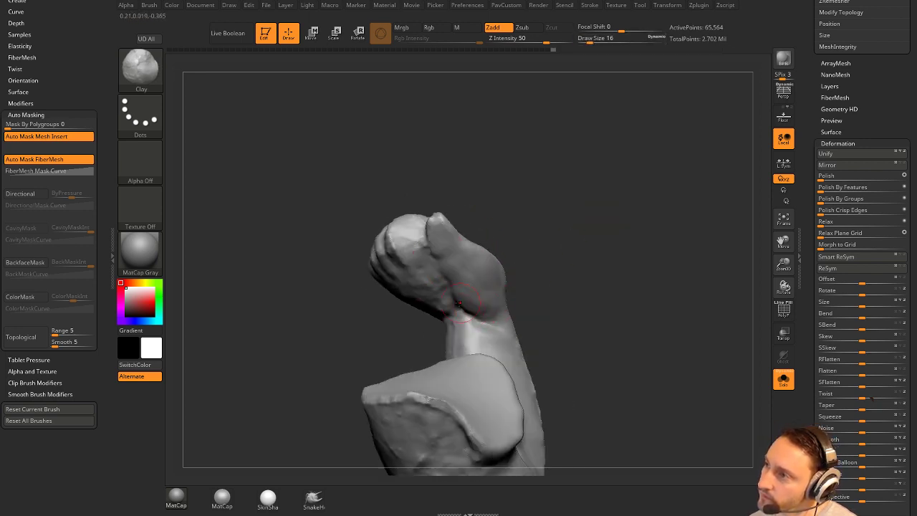
left_click_drag(447, 274, 450, 278)
Cut a sharper wrist crease under the heel of the hand with the DamStandard brush at draw size 16.
right_click_drag(526, 301, 562, 280)
mouse_move(489, 313)
right_mouse_down()
mouse_move(588, 277)
mouse_move(587, 259)
mouse_move(561, 227)
right_mouse_up()
key("b")
key("d")
key("s")
left_click_drag(489, 266, 512, 263)
right_click_drag(563, 240, 525, 247)
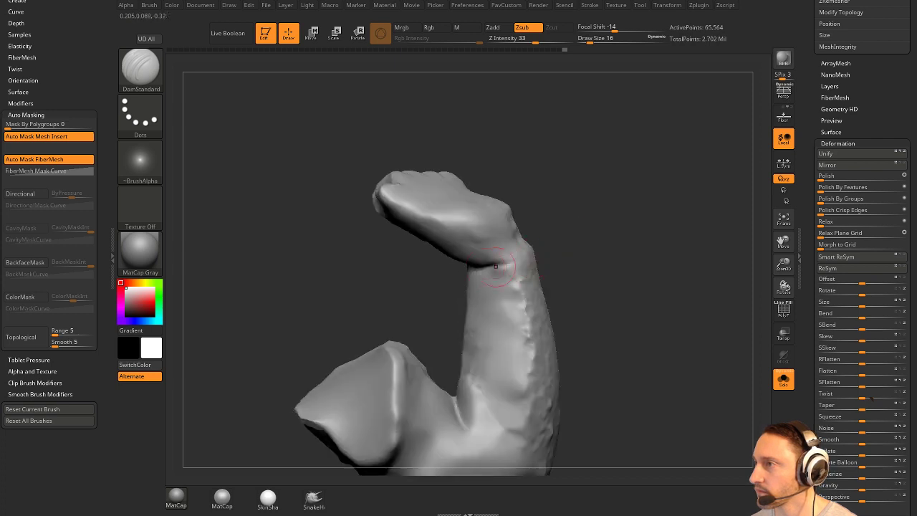
Raise the surface just below the wrist crease with inverted DamStandard strokes and smooth the upper forearm.
left_click_drag(498, 301, 516, 286, "alt")
mouse_move(581, 283)
right_mouse_down()
mouse_move(606, 240)
mouse_move(582, 255)
right_mouse_up()
mouse_move(503, 224)
left_mouse_down("shift")
mouse_move(494, 265)
mouse_move(508, 308)
left_mouse_up("shift")
right_click_drag(596, 287, 627, 252)
Build up the inner forearm near the elbow bend with the Clay brush at draw size 29 and smooth it.
right_click_drag(487, 331, 635, 299)
key("s")
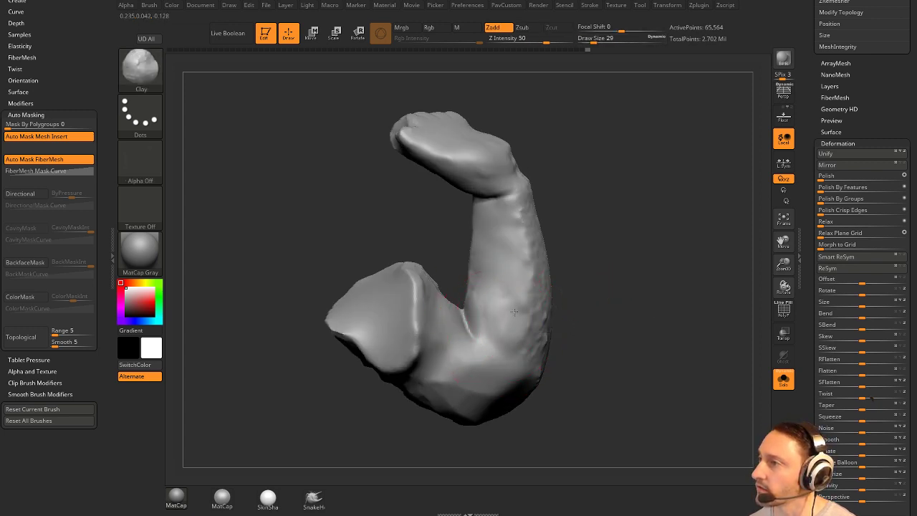
right_click_drag(514, 312, 505, 311)
left_click_drag(495, 313, 485, 292)
right_click_drag(586, 285, 573, 280)
left_click_drag(490, 284, 485, 270, "shift")
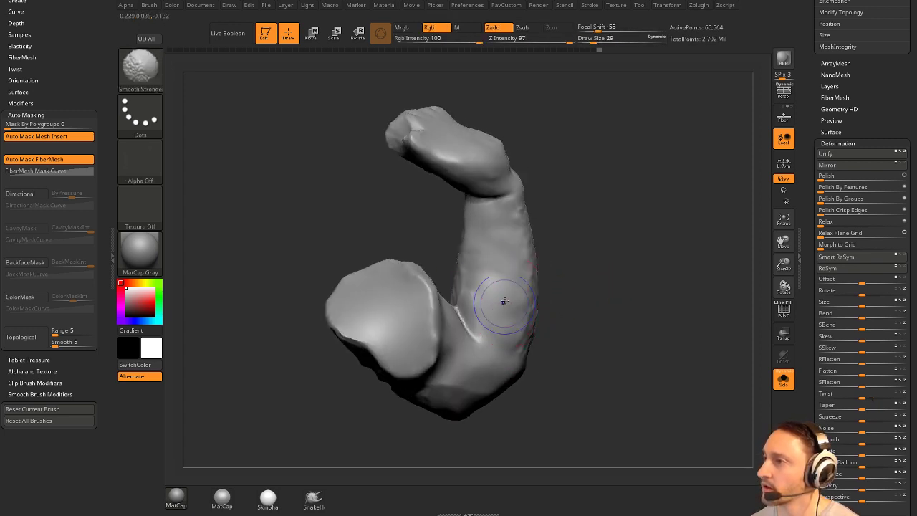
Smooth the inner forearm and the elbow bend from several sides.
right_click_drag(667, 304, 602, 307)
left_click_drag(532, 301, 530, 276, "shift")
mouse_move(638, 265)
right_mouse_down()
mouse_move(649, 319)
mouse_move(522, 271)
right_mouse_up()
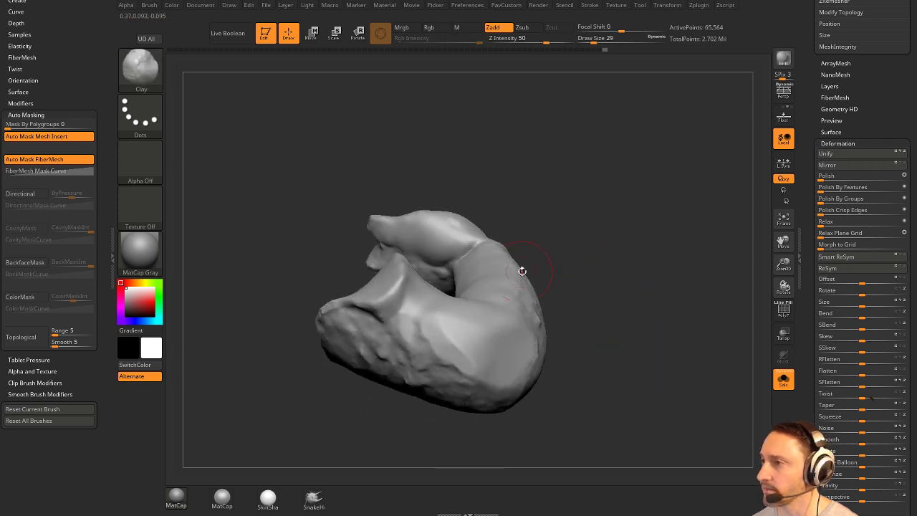
left_click_drag(490, 289, 463, 314, "shift")
mouse_move(610, 286)
right_mouse_down()
mouse_move(589, 256)
mouse_move(580, 360)
mouse_move(541, 309)
mouse_move(487, 303)
mouse_move(487, 313)
mouse_move(509, 277)
mouse_move(551, 307)
mouse_move(539, 318)
mouse_move(562, 292)
mouse_move(530, 282)
right_mouse_up()
key("s")
left_click(523, 302)
Reshape the contour of the elbow and forearm with the Move brush at a draw size of about 49.
key("b")
key("m")
key("v")
key("s")
left_click(467, 320)
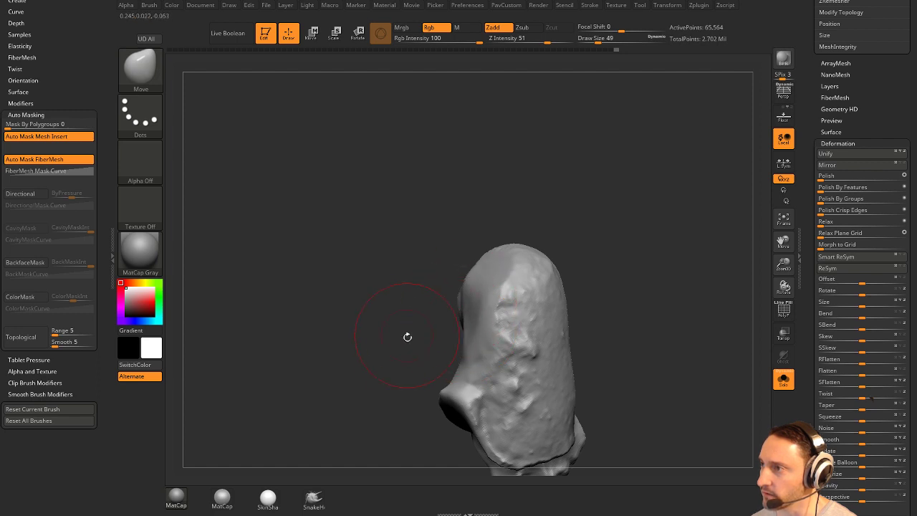
mouse_move(407, 337)
right_mouse_down()
mouse_move(569, 284)
mouse_move(563, 324)
mouse_move(551, 334)
mouse_move(532, 251)
right_mouse_up()
key("s")
left_click(495, 339)
Show the whole statue to compare the reshaped arm with the torso and knees.
key("b")
key("d")
key("s")
right_click_drag(768, 377, 710, 322)
mouse_move(651, 299)
right_mouse_down()
mouse_move(681, 191)
mouse_move(691, 349)
mouse_move(683, 311)
mouse_move(698, 342)
mouse_move(680, 340)
mouse_move(710, 303)
mouse_move(698, 286)
right_mouse_up()
left_click(784, 380)
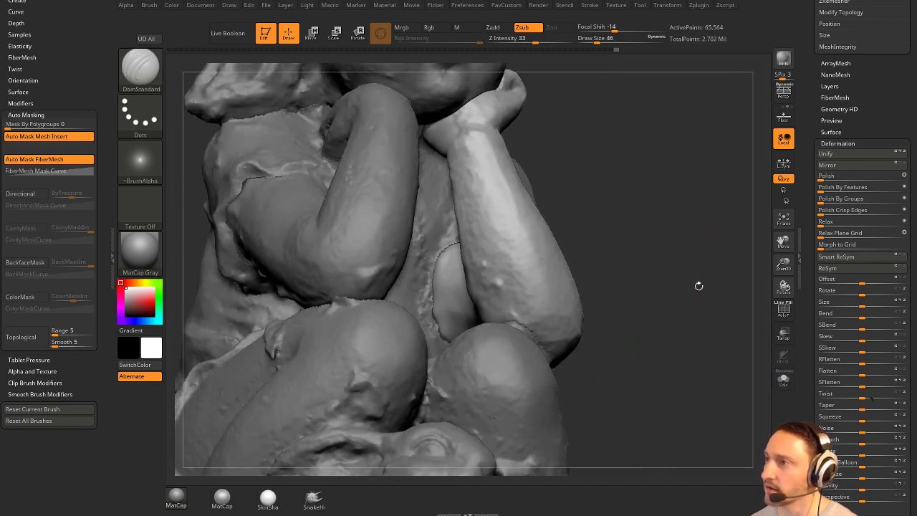
Adjust the upper arm surface beside the torso opening with the Move brush at draw sizes 33 and 25.
key("b")
key("m")
key("v")
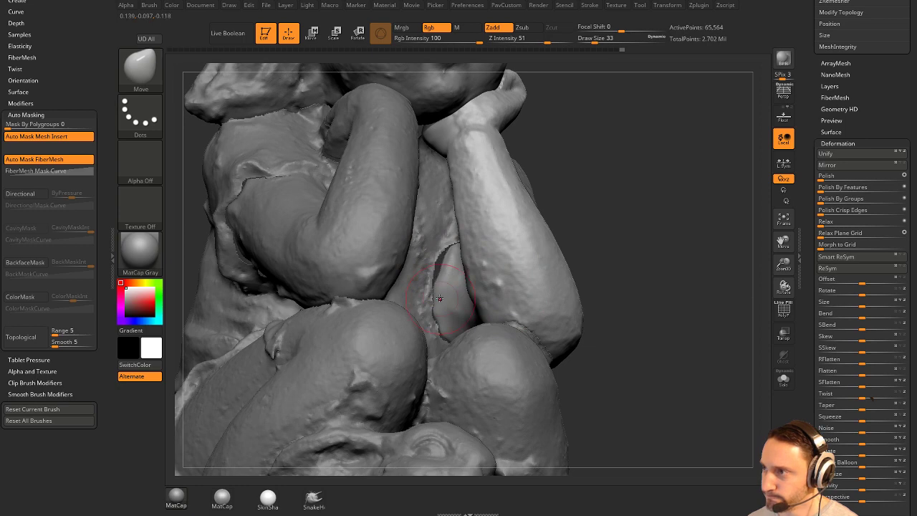
mouse_move(606, 208)
right_mouse_down()
mouse_move(602, 266)
mouse_move(584, 262)
right_mouse_up()
right_click_drag(508, 242, 469, 322)
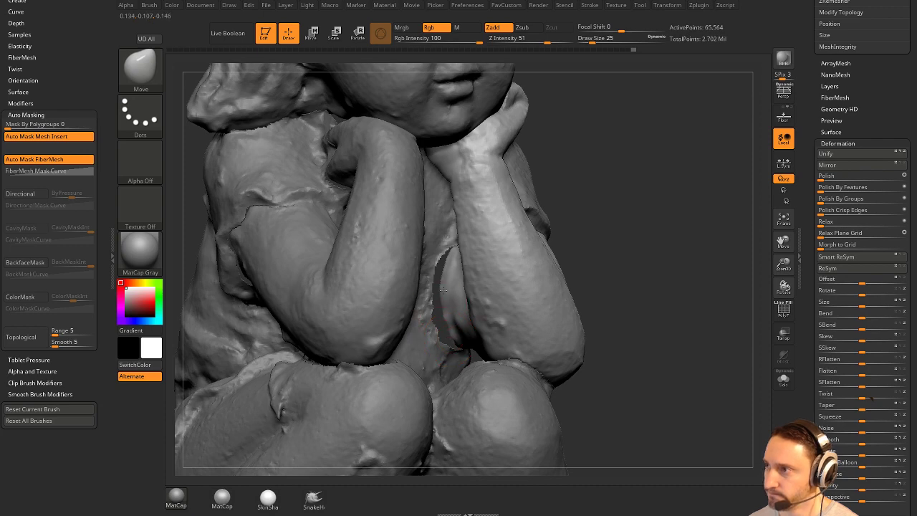
right_click_drag(706, 264, 657, 233)
Remesh the arm with DynaMesh and isolate it from the rest of the statue.
left_click_drag(657, 233, 674, 297, "ctrl")
mouse_move(635, 262)
right_mouse_down()
mouse_move(654, 284)
mouse_move(668, 270)
right_mouse_up()
left_click(792, 386)
mouse_move(709, 341)
right_mouse_down()
mouse_move(721, 330)
mouse_move(713, 325)
mouse_move(715, 292)
right_mouse_up()
mouse_move(714, 292)
right_mouse_down("alt")
mouse_move(628, 277)
mouse_move(486, 303)
mouse_move(633, 293)
mouse_move(565, 280)
mouse_move(466, 308)
right_mouse_up("alt")
Fill the uneven areas around the elbow with the Clay brush at draw size 27.
key("b")
key("c")
key("l")
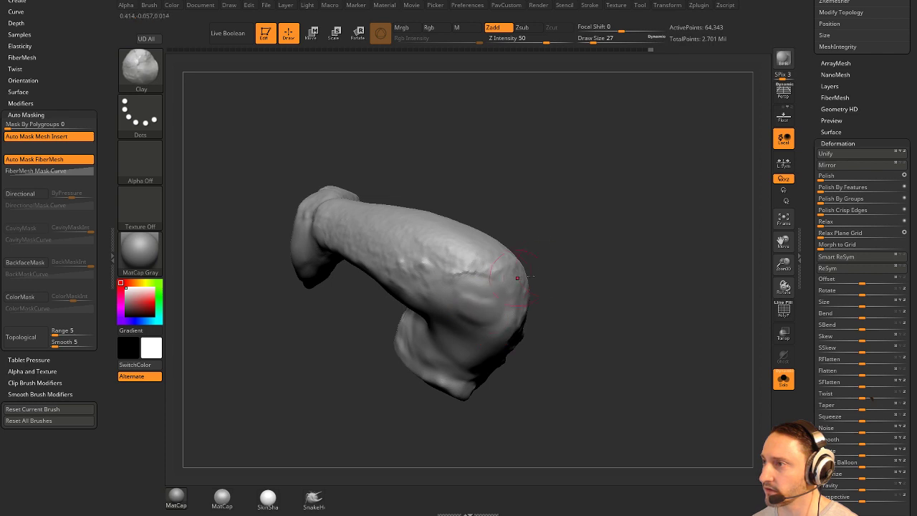
mouse_move(518, 277)
right_mouse_down()
mouse_move(604, 289)
mouse_move(524, 279)
mouse_move(453, 302)
right_mouse_up()
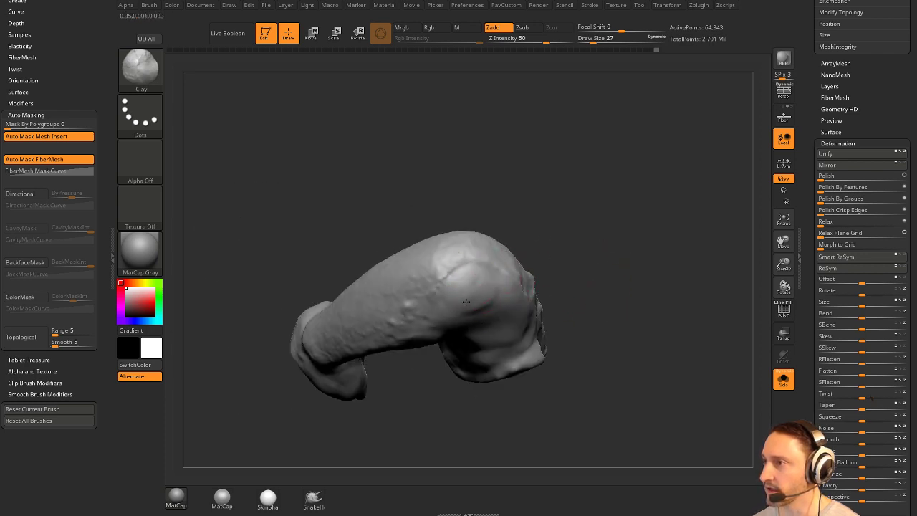
left_click_drag(478, 274, 495, 276)
mouse_move(561, 292)
left_mouse_down()
mouse_move(496, 296)
mouse_move(469, 284)
left_mouse_up()
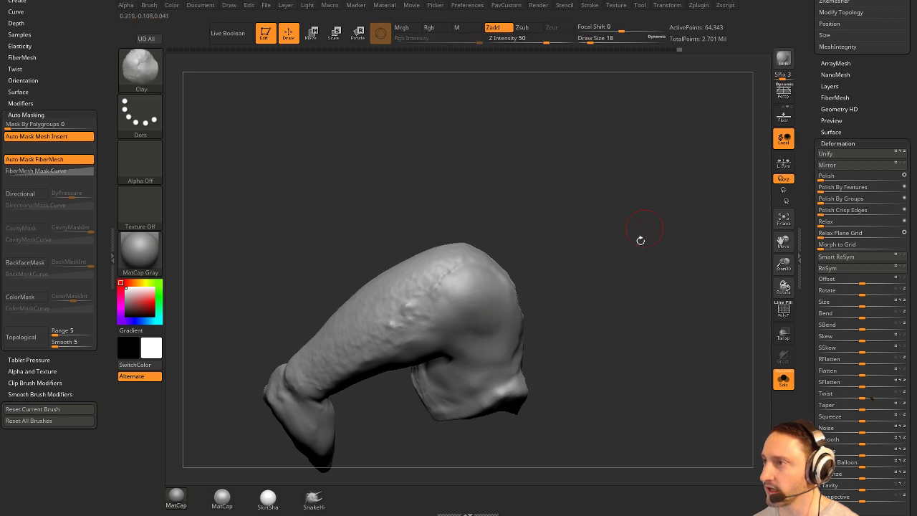
Smooth the bumpy surface around the elbow of the isolated arm at draw size 18.
mouse_move(640, 239)
left_mouse_down()
mouse_move(738, 215)
mouse_move(700, 196)
left_mouse_up()
key("shift")
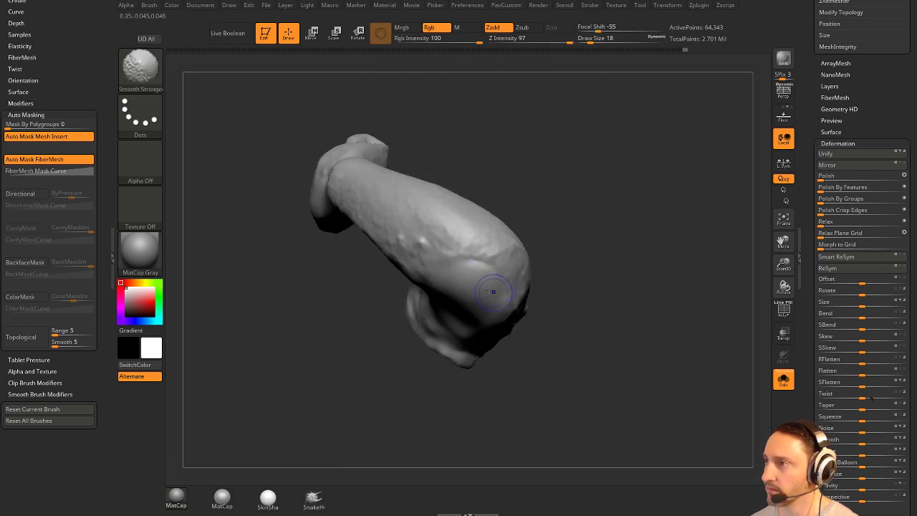
left_click_drag(589, 316, 549, 245)
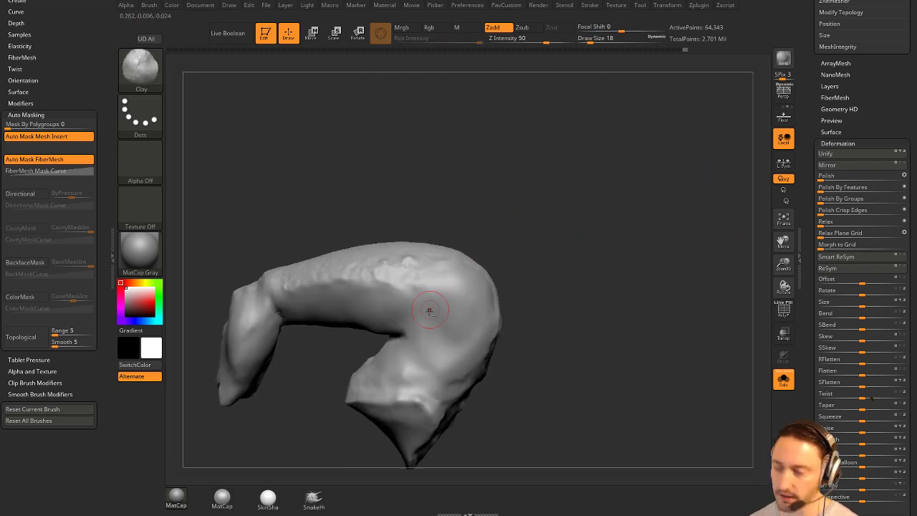
key("s")
mouse_move(432, 310)
left_mouse_down()
mouse_move(494, 310)
mouse_move(459, 326)
left_mouse_up()
mouse_move(548, 337)
left_mouse_down()
mouse_move(590, 303)
mouse_move(639, 289)
left_mouse_up()
mouse_move(564, 290)
left_mouse_down("alt")
mouse_move(580, 322)
mouse_move(573, 308)
left_mouse_up("alt")
key("b")
key("s")
key("t")
key("s")
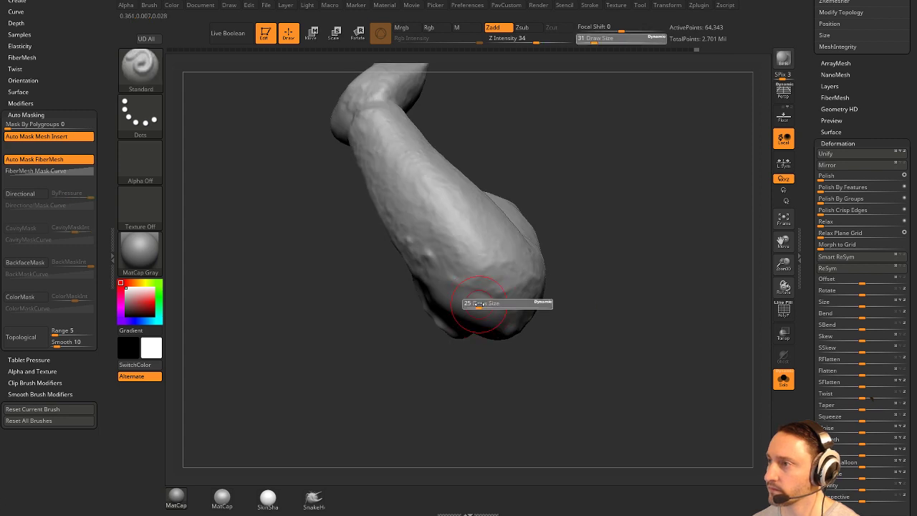
Build up the end of the elbow with the Clay brush at draw size 27 and smooth the strokes into the surface.
key("b")
key("c")
key("l")
key("s")
left_click(465, 297)
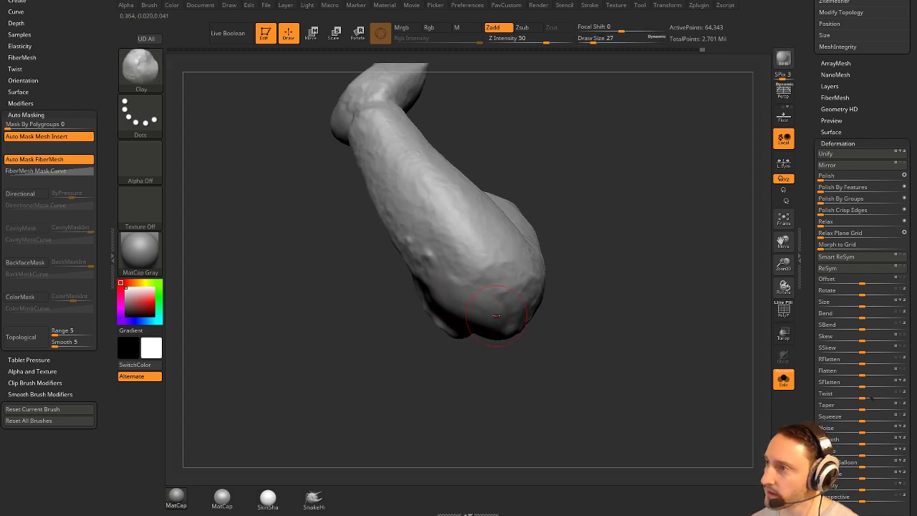
right_click_drag(496, 316, 460, 287)
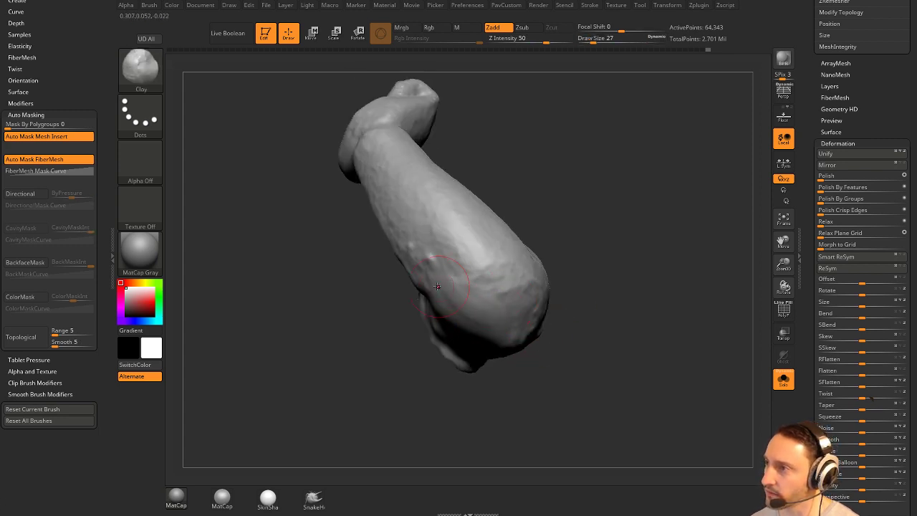
right_click_drag(515, 330, 466, 313)
key("s")
left_click(464, 312)
left_click_drag(495, 301, 505, 319, "shift")
Show the whole statue, select the head subtool and isolate it.
left_click_drag(642, 315, 643, 267, "alt")
left_click_drag(640, 275, 765, 380, "ctrl")
left_click(783, 379)
mouse_move(713, 250)
left_mouse_down()
mouse_move(672, 293)
mouse_move(613, 271)
mouse_move(615, 278)
mouse_move(599, 279)
left_mouse_up()
left_click(495, 301, "alt")
left_click_drag(581, 231, 650, 262, "alt")
left_click(779, 380)
left_click_drag(674, 344, 649, 287)
mouse_move(680, 266)
left_mouse_down("alt")
mouse_move(675, 352)
mouse_move(656, 347)
left_mouse_up("alt")
Smooth the cheek, jaw and underside of the head, reducing the draw size from 29 to 23.
key("s")
left_click_drag(452, 311, 429, 306)
key("s")
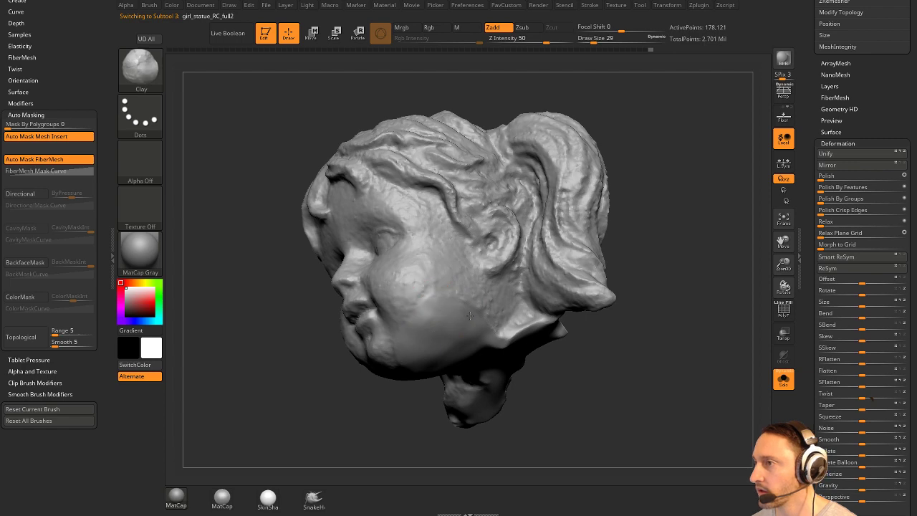
right_click_drag(428, 311, 517, 255)
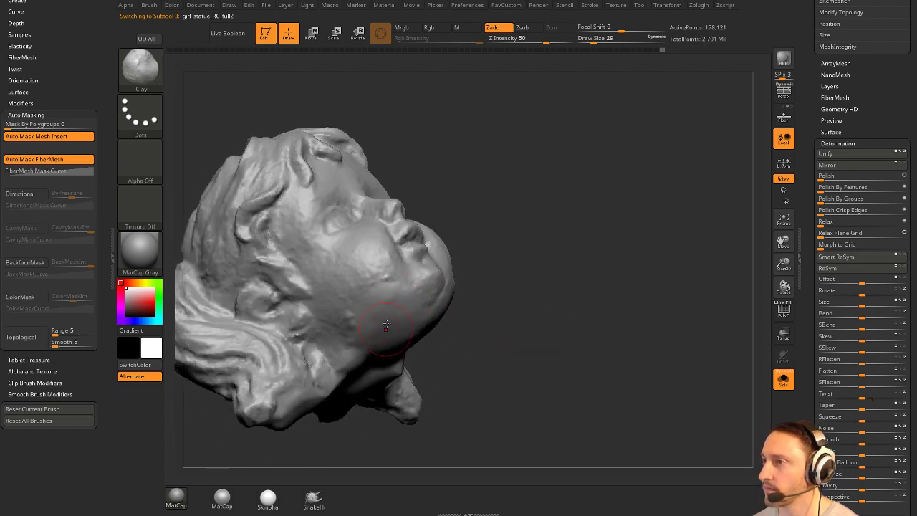
key("s")
left_click_drag(392, 312, 386, 313)
right_click_drag(385, 313, 532, 328)
left_click_drag(475, 305, 463, 314, "shift")
right_click_drag(594, 314, 495, 317)
left_click_drag(496, 317, 485, 320, "shift")
mouse_move(405, 402)
right_mouse_down()
mouse_move(416, 373)
mouse_move(460, 367)
right_mouse_up()
left_click_drag(460, 367, 432, 357, "shift")
mouse_move(430, 356)
right_mouse_down()
mouse_move(632, 327)
mouse_move(625, 362)
right_mouse_up()
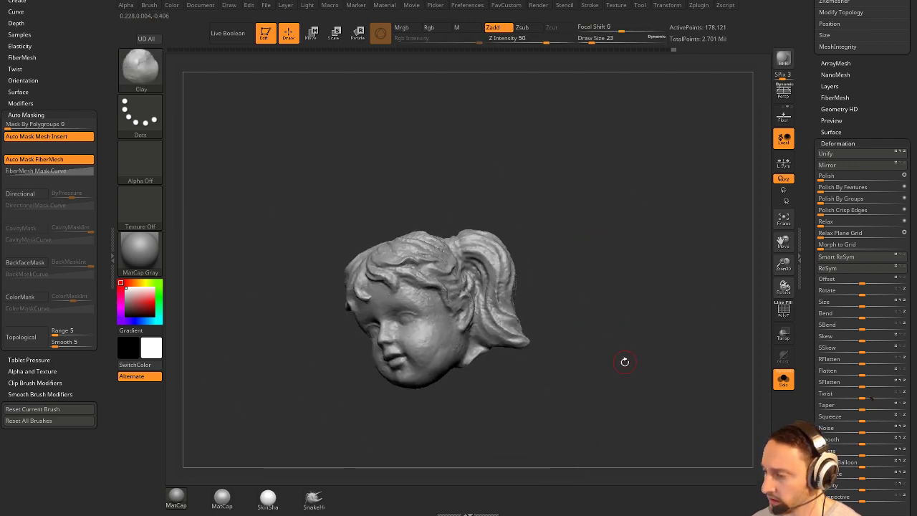
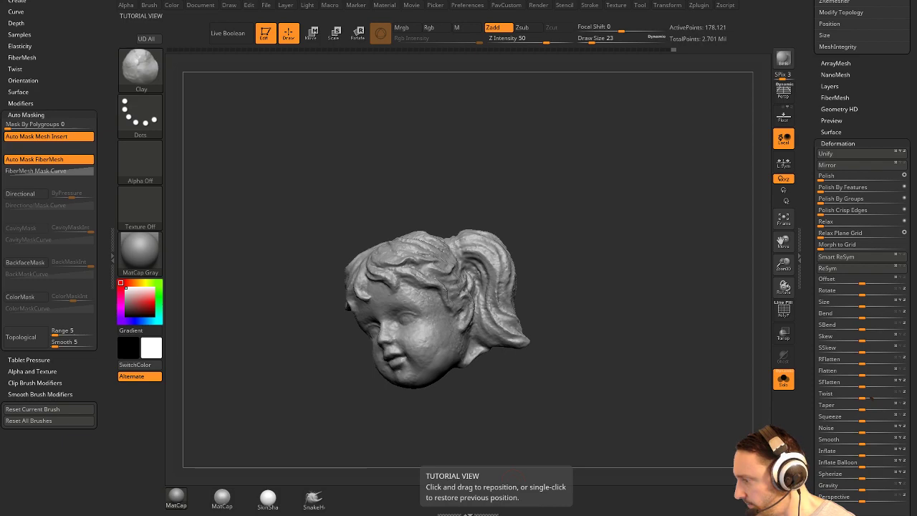
Switch to the browser and skim the video "PavWork12: Cleaning Up Scan Data Head" from the Livestream Highlights playlist.
left_click_drag(0, 6, 559, 0)
scroll(741, 320, "down", 5)
scroll(742, 323, "down", 2)
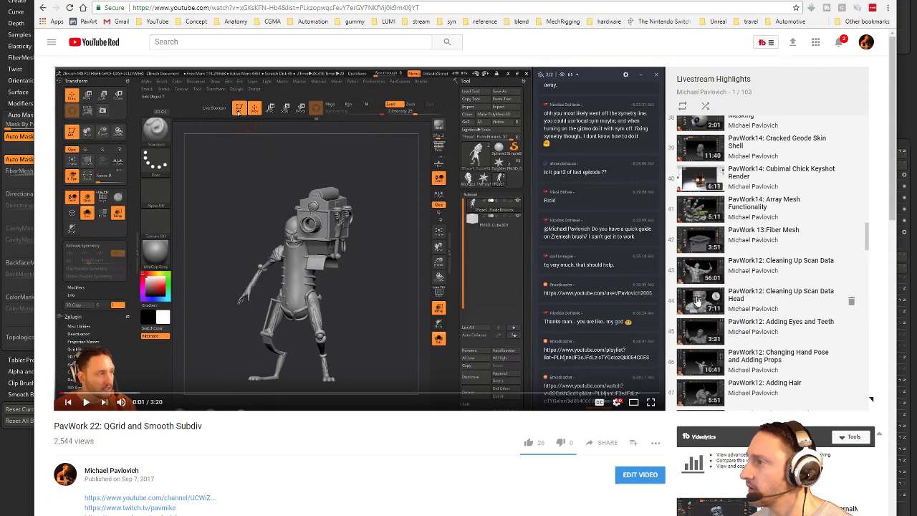
left_click(698, 301)
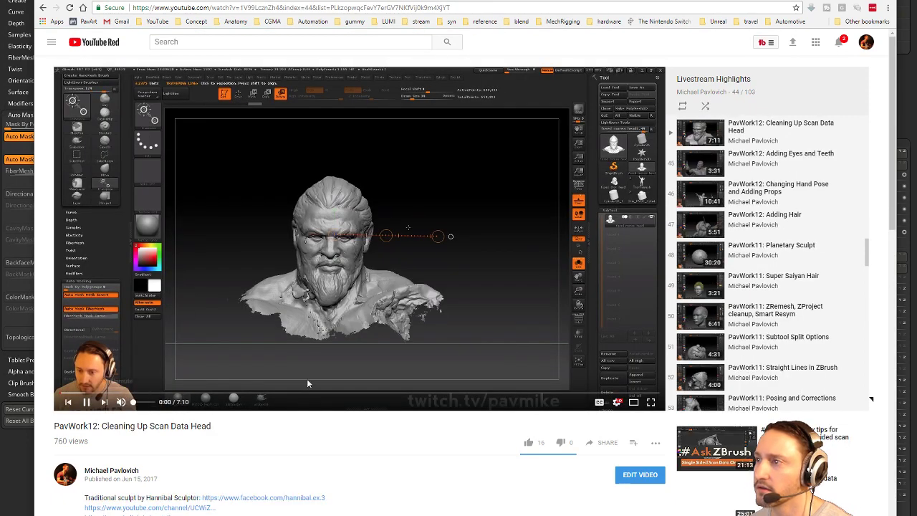
left_click(314, 393)
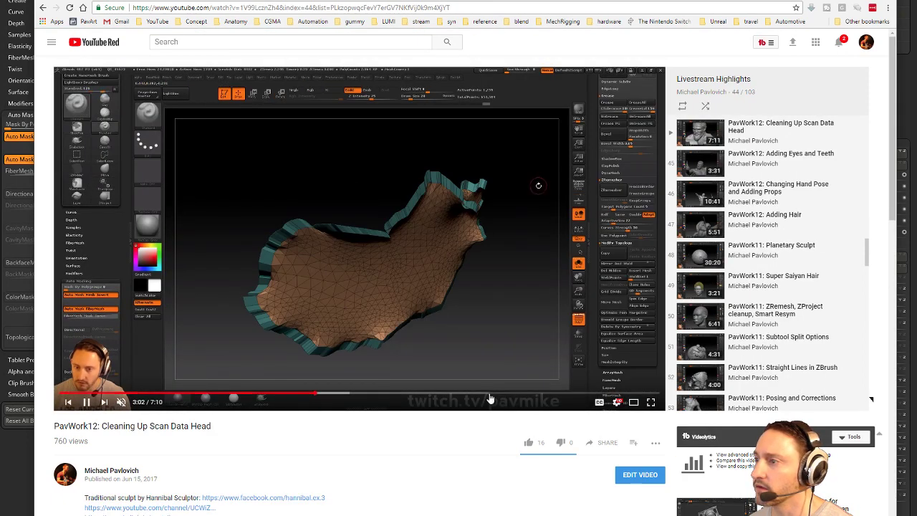
left_click(490, 395)
left_click(565, 394)
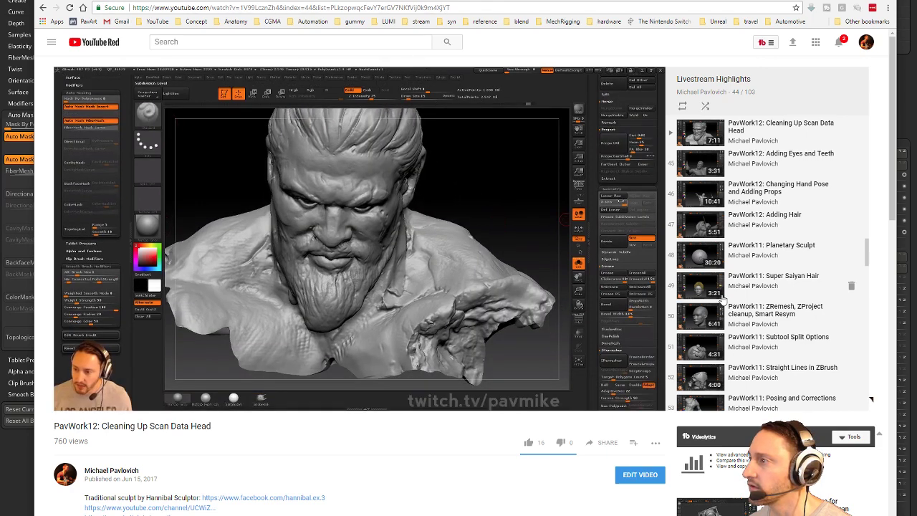
Skim the video "PavWork12: Changing Hand Pose and Adding Props" and return to the channel's playlists.
left_click(693, 195)
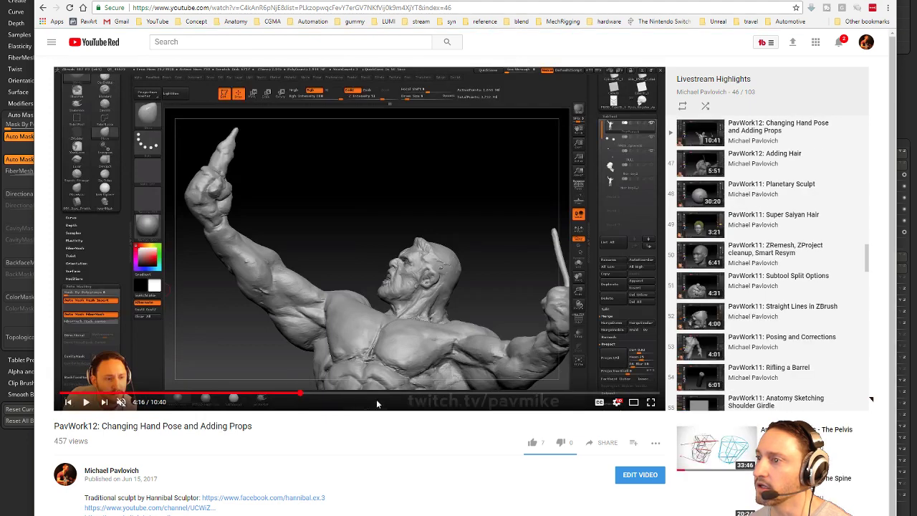
left_click(407, 393)
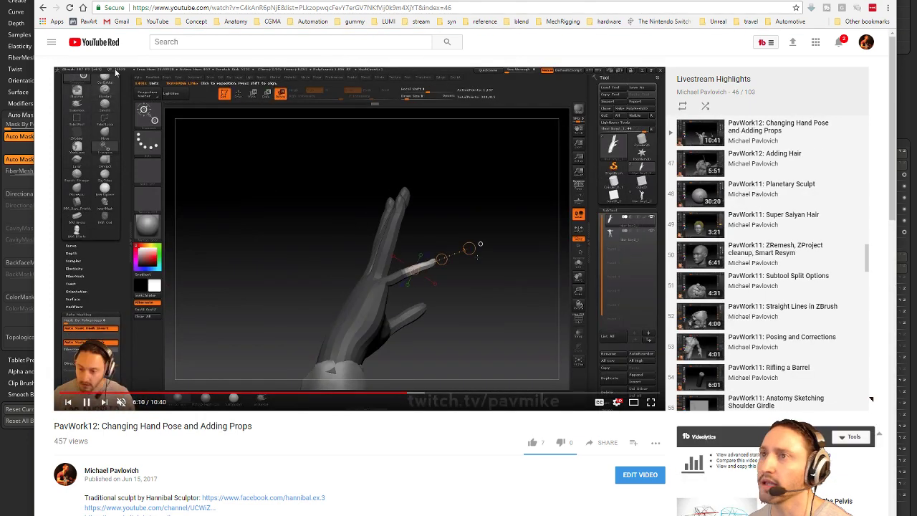
left_click(43, 8)
left_click(43, 8)
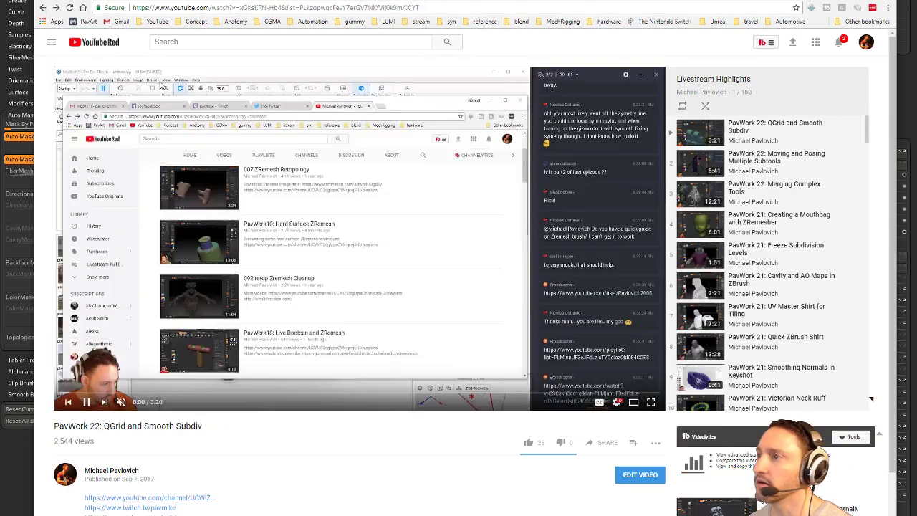
left_click(44, 10)
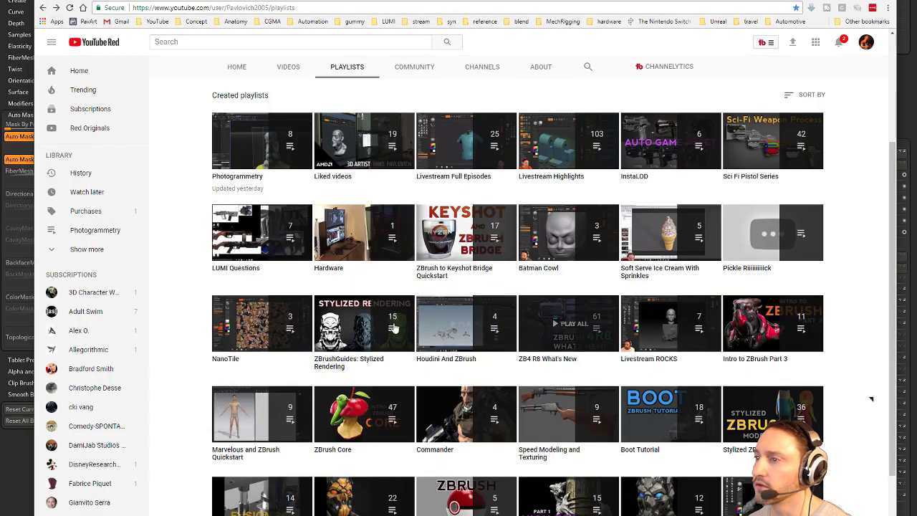
Open the LUMI Questions playlist and skim the video "001 Photogrammetry Cleanup".
left_click(266, 249)
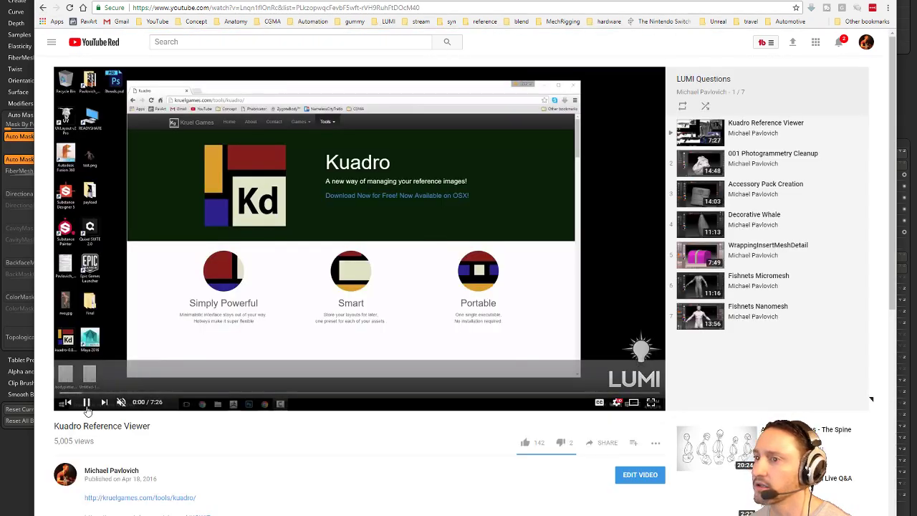
left_click(720, 170)
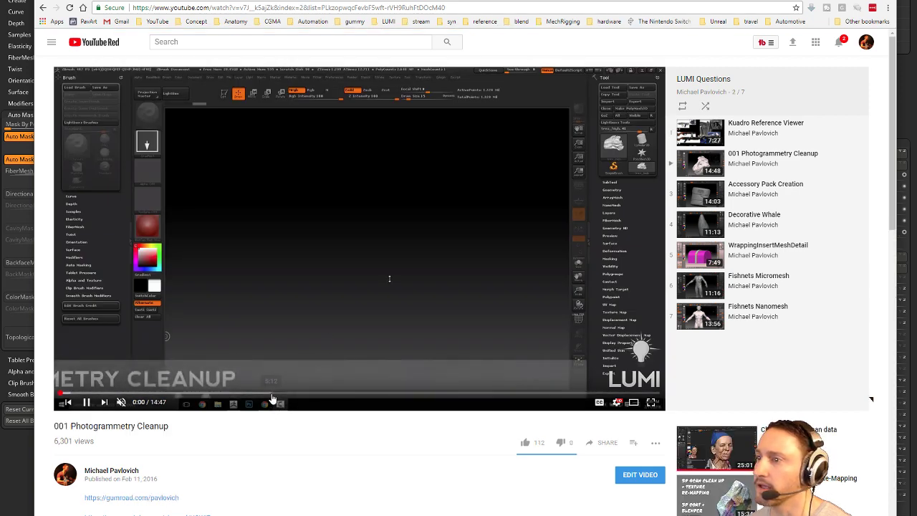
left_click(453, 394)
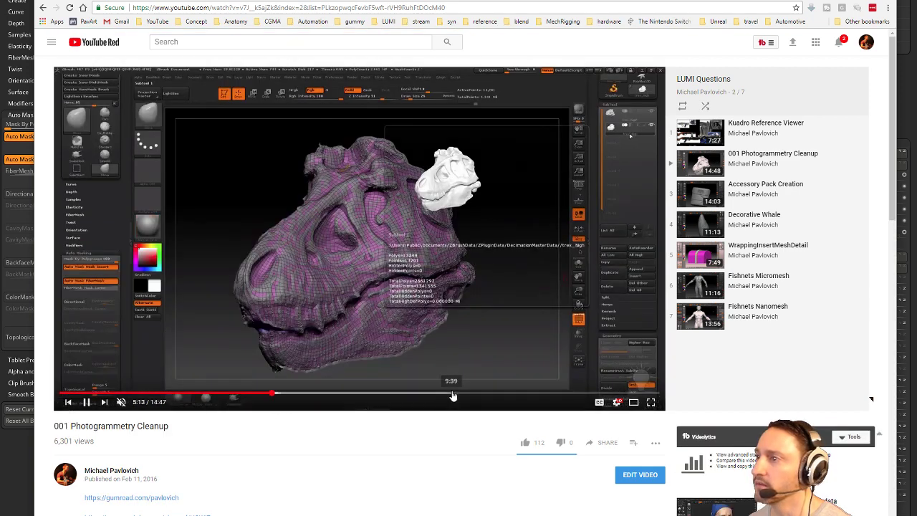
left_click(553, 393)
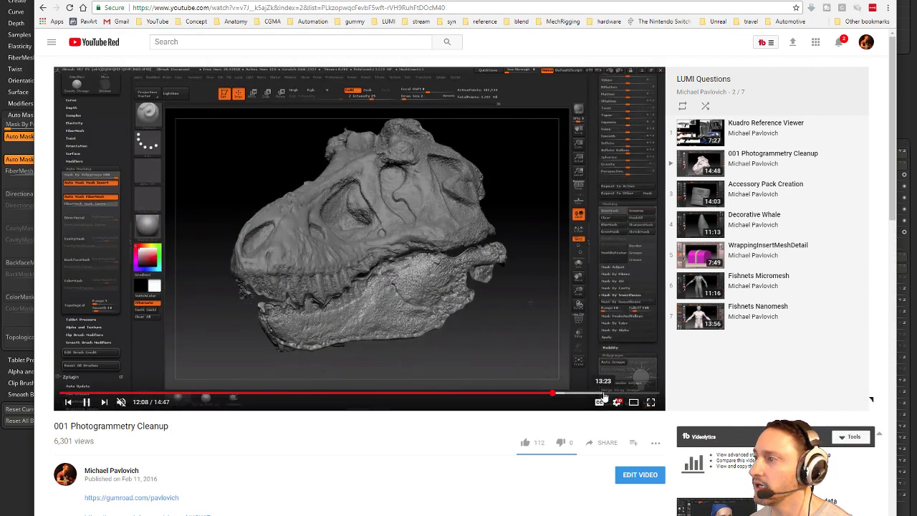
left_click(604, 394)
left_click(637, 393)
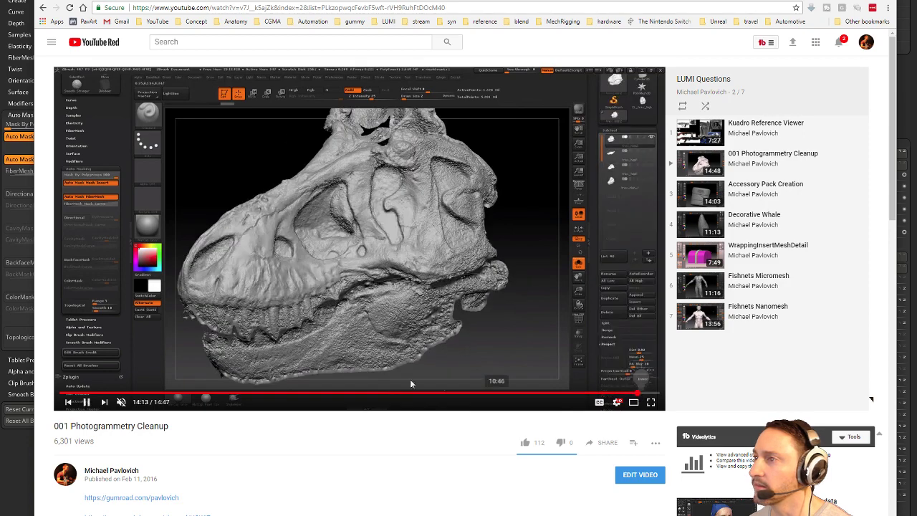
left_click(373, 393)
left_click(238, 393)
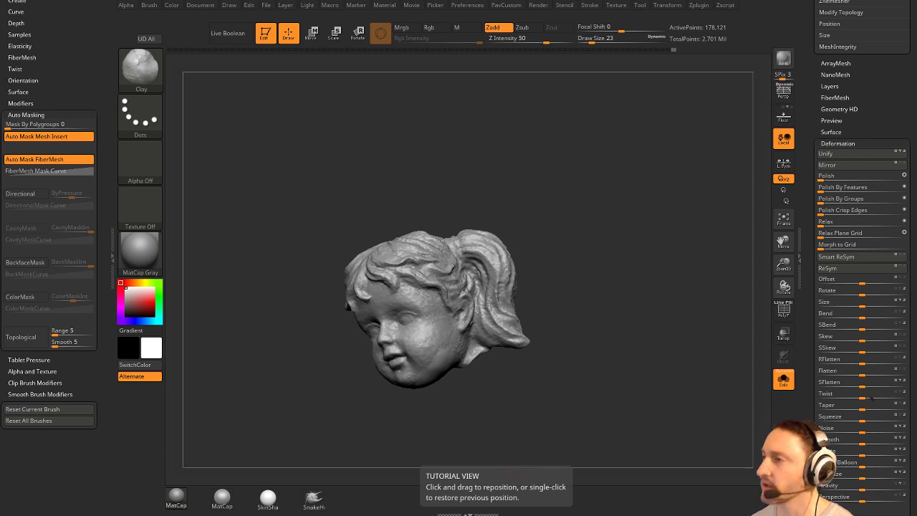
Switch back to ZBrush, bring back the whole statue, and isolate the body subtool girl_statue_RC_full5.
mouse_move(708, 336)
left_mouse_down()
mouse_move(684, 273)
mouse_move(578, 287)
left_mouse_up()
mouse_move(731, 287)
left_mouse_down()
mouse_move(701, 362)
mouse_move(706, 338)
left_mouse_up()
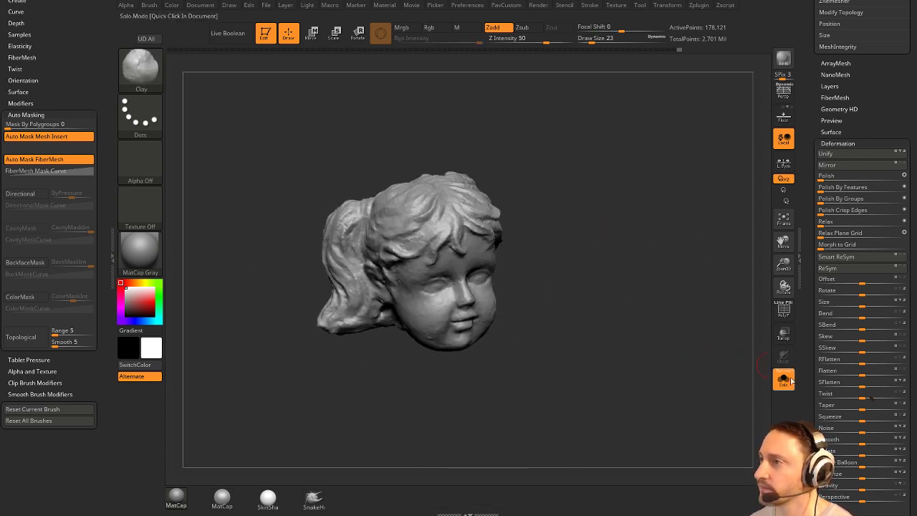
left_click(787, 380)
left_click_drag(753, 308, 619, 298)
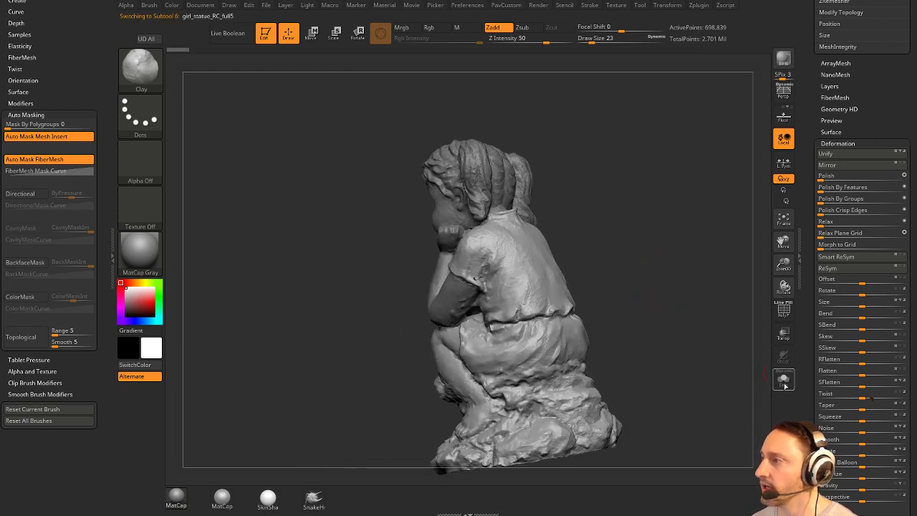
left_click(784, 380)
left_click_drag(672, 251, 695, 256)
Close the neck, arm and knee holes in the body mesh and display its polygroups with PolyFrame.
key("space")
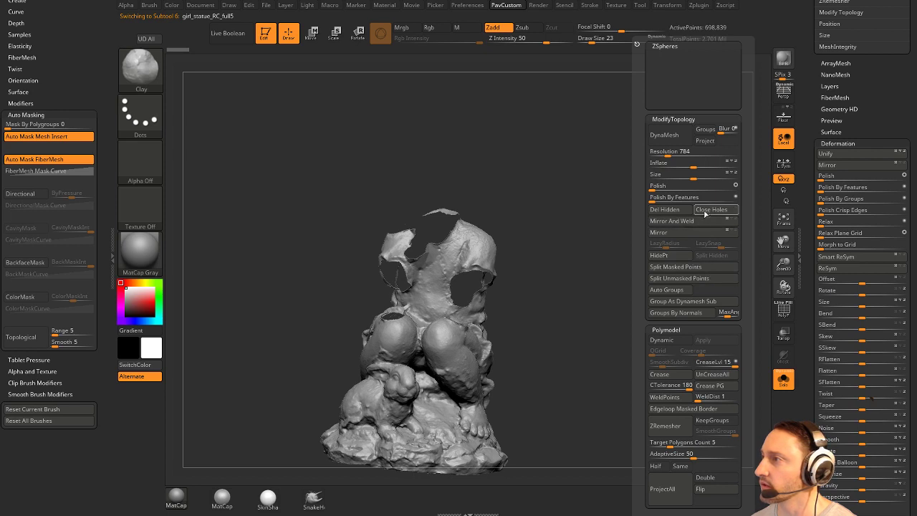
left_click(640, 5)
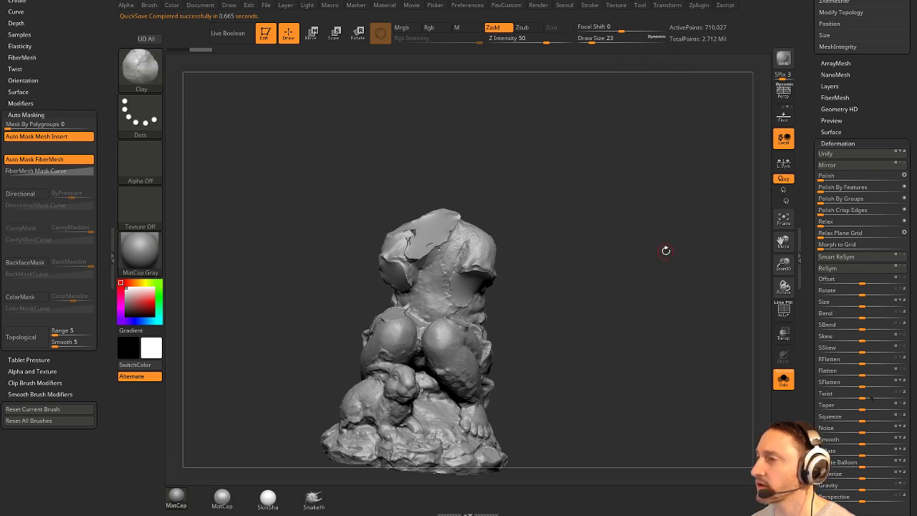
mouse_move(666, 251)
left_mouse_down("alt")
mouse_move(642, 252)
mouse_move(638, 238)
mouse_move(670, 266)
left_mouse_up("alt")
left_click(784, 311)
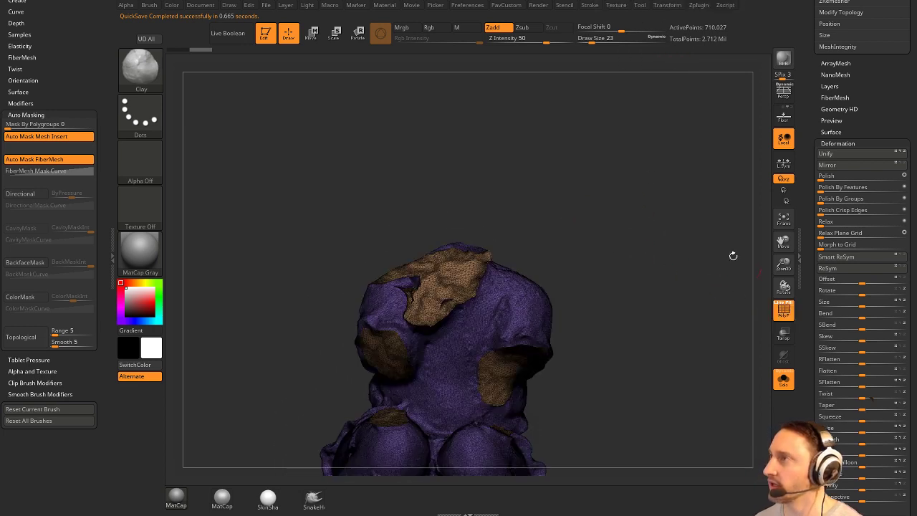
Look up the QuickSave preferences, including the maximum duration setting.
left_click(467, 6)
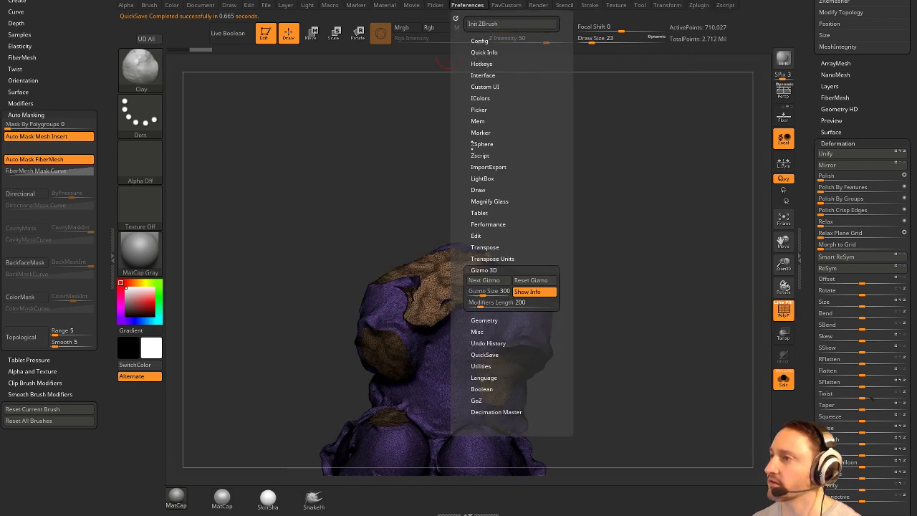
left_click(489, 269)
left_click(487, 316)
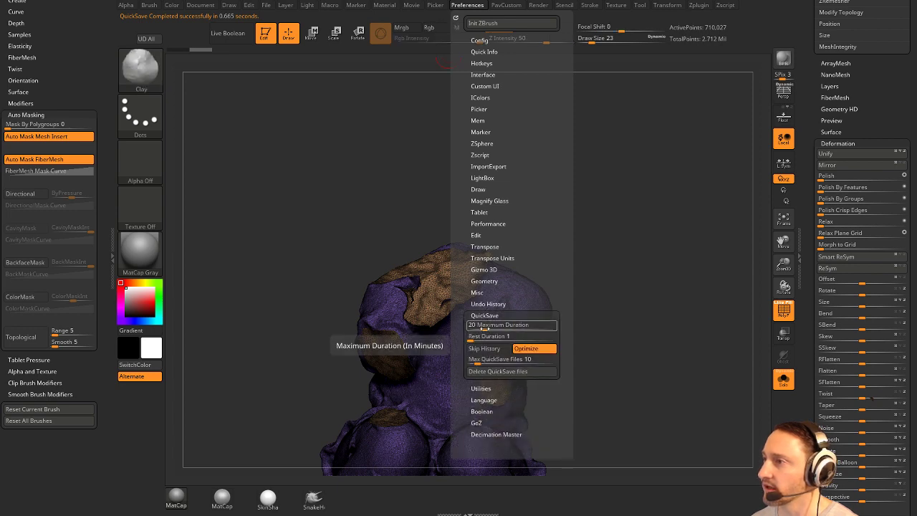
Set Mask By Polygroups to 100 and test the Move brush at draw size 97 on the neck cap, undoing the stroke.
left_click_drag(566, 193, 571, 249, "alt")
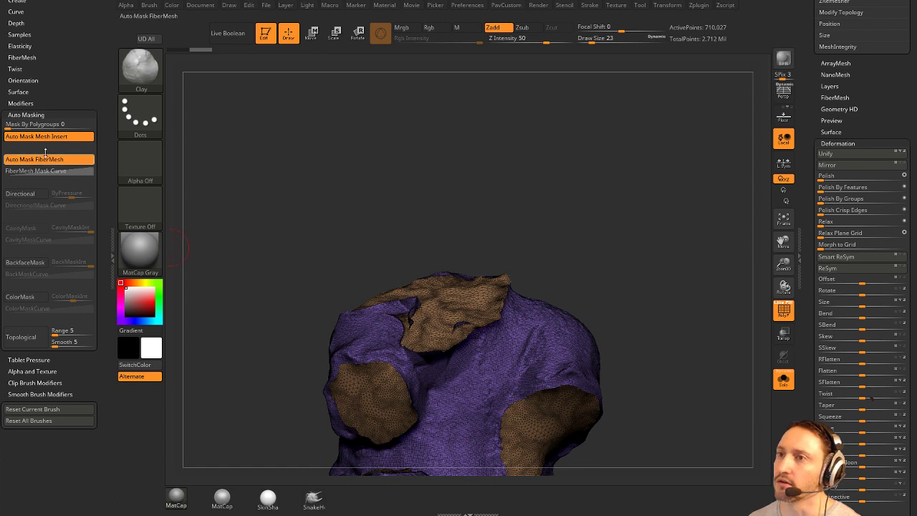
left_click_drag(45, 126, 99, 123)
mouse_move(573, 232)
left_mouse_down()
mouse_move(560, 243)
mouse_move(575, 238)
left_mouse_up()
key("s")
key("b")
key("m")
key("v")
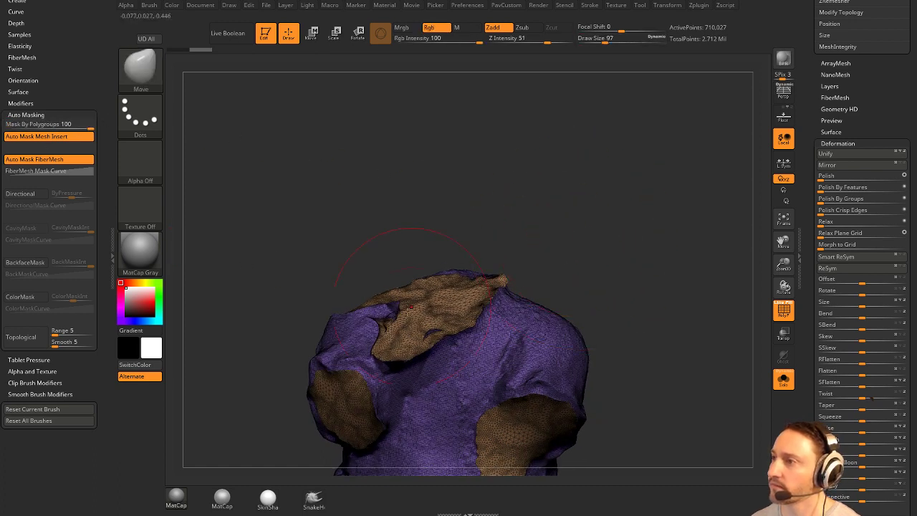
left_click_drag(390, 321, 429, 333)
key("ctrl+z")
Isolate the hole caps, give each its own polygroup with Auto Groups, and show the full body again.
left_click(449, 309, "ctrl+shift")
key("space")
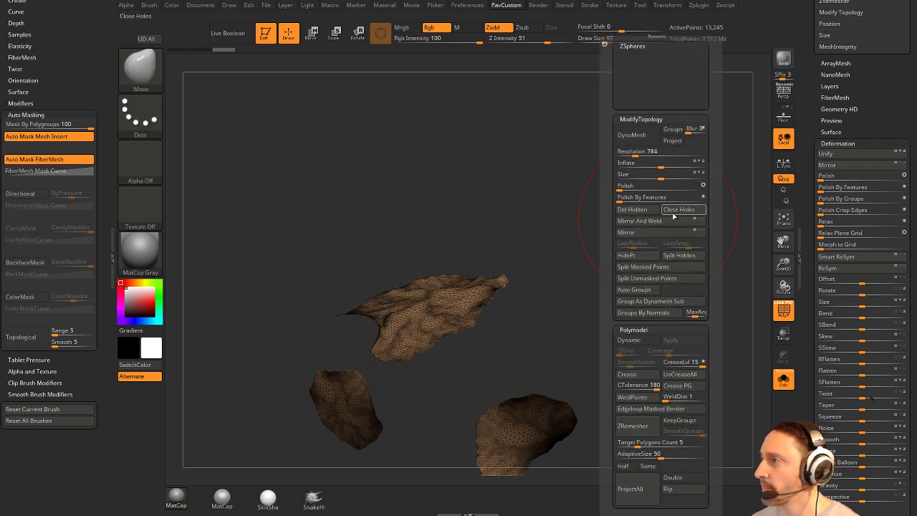
left_click(634, 290)
left_click(587, 284, "ctrl+shift")
Hide the PolyFrame and pull the centre of the neck cap outward with the Move brush at draw size 90.
left_click_drag(585, 236, 692, 298)
left_click(784, 311)
left_click_drag(448, 337, 458, 337)
key("[")
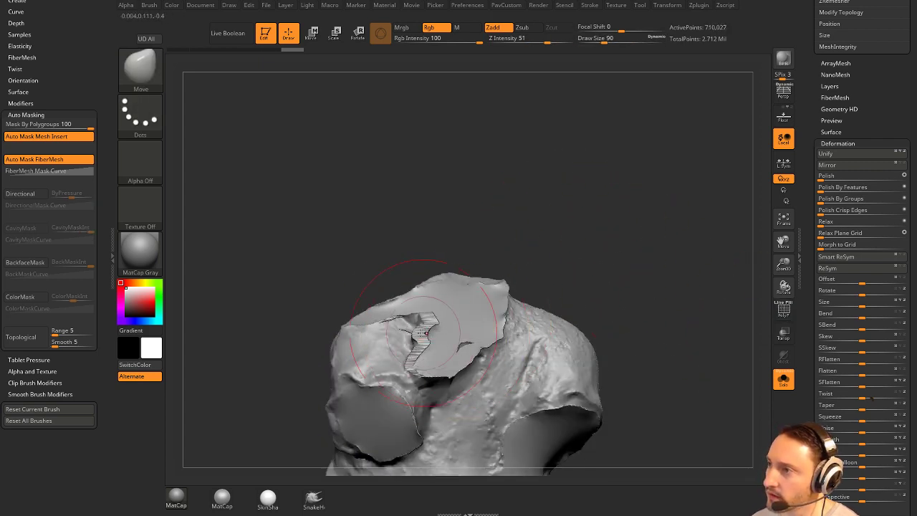
right_click_drag(457, 337, 465, 373)
left_click_drag(475, 299, 430, 339)
right_click_drag(448, 330, 439, 304)
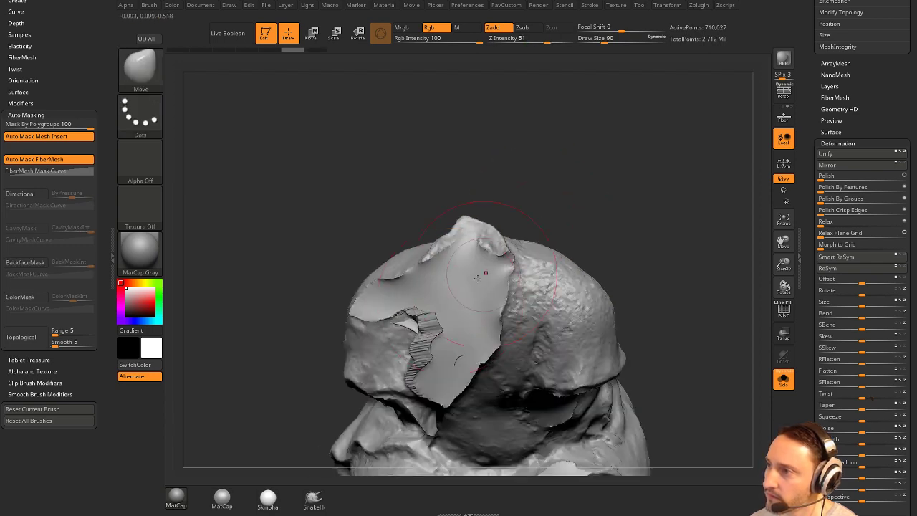
Push and pull the middle and the shoulder side of the neck cap with the Move brush, reducing the draw size to 83 and 62.
key("[")
left_click_drag(442, 308, 441, 284)
mouse_move(459, 280)
right_mouse_down()
mouse_move(583, 205)
mouse_move(613, 208)
right_mouse_up()
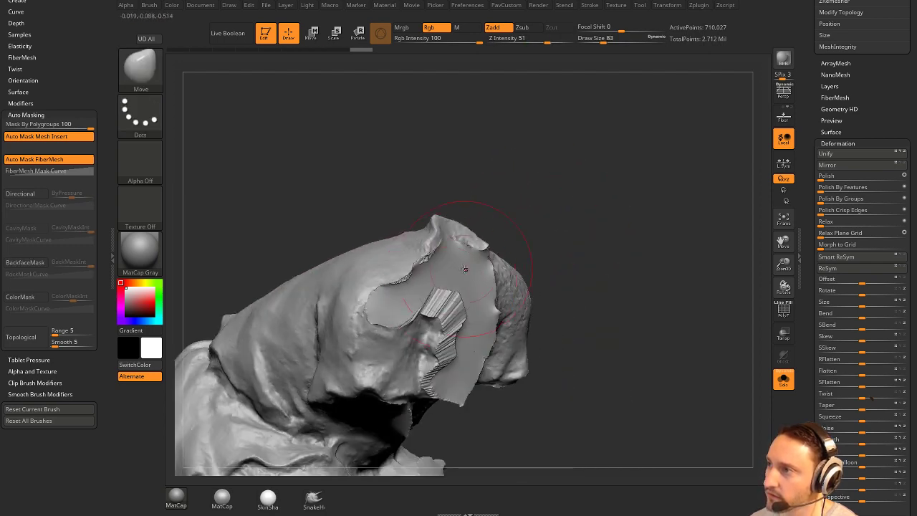
key("[")
left_click_drag(392, 301, 396, 307)
right_click_drag(531, 287, 434, 299)
key("[")
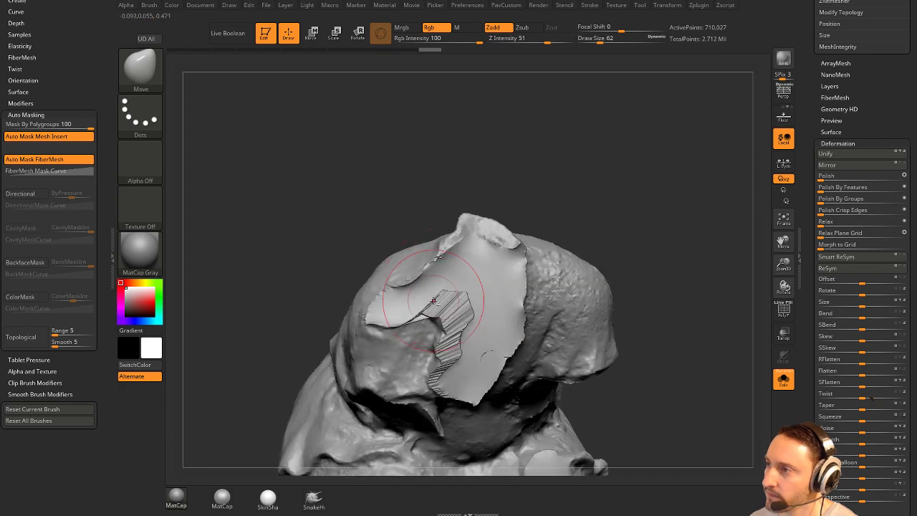
left_click_drag(423, 276, 424, 278)
right_click_drag(424, 276, 457, 270)
Reshape the neck cap's upper area and front flap with the Move brush at draw size 54.
key("s")
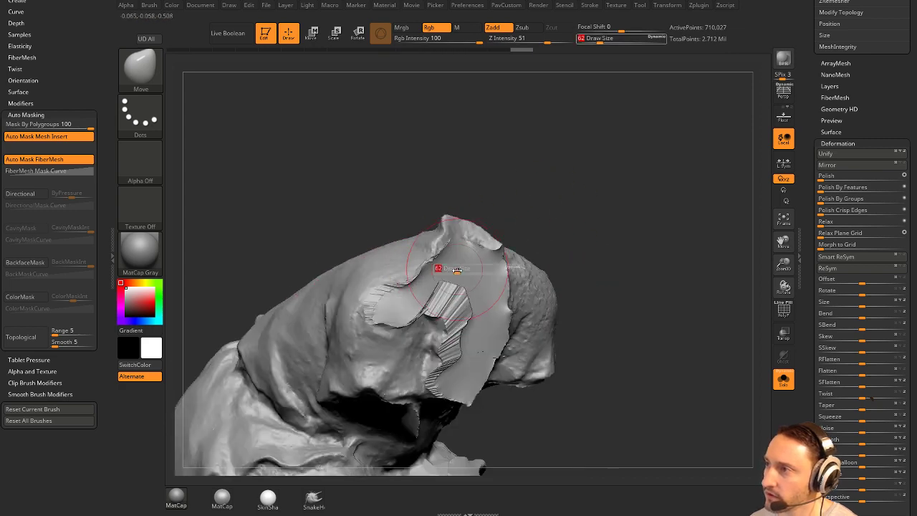
right_click_drag(566, 253, 513, 254)
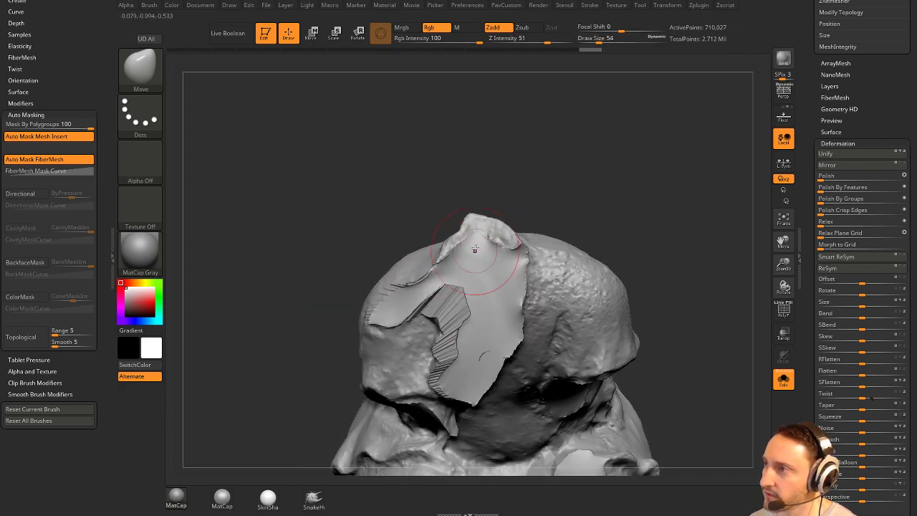
left_click_drag(488, 252, 485, 243)
right_click_drag(631, 223, 582, 226)
left_click_drag(502, 257, 499, 250)
mouse_move(618, 223)
right_mouse_down()
mouse_move(599, 181)
mouse_move(466, 285)
mouse_move(488, 321)
right_mouse_up()
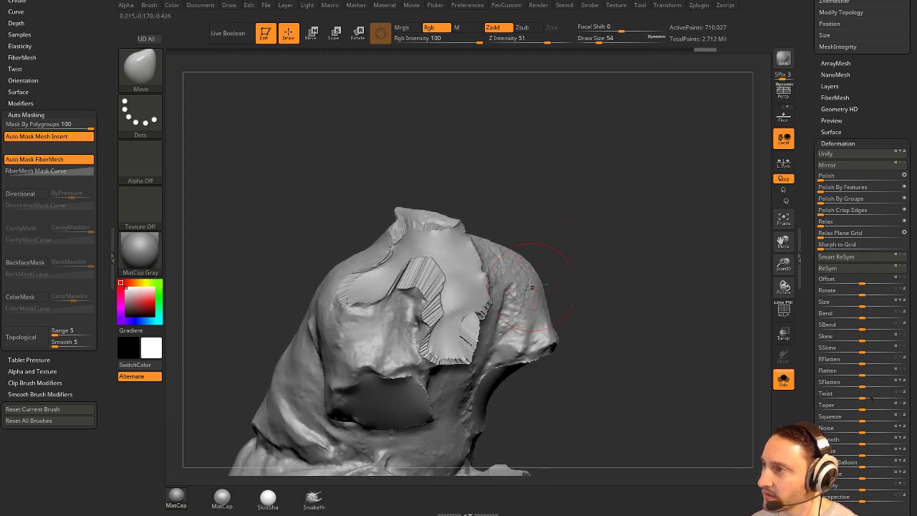
mouse_move(532, 287)
right_mouse_down()
mouse_move(459, 340)
mouse_move(528, 284)
mouse_move(497, 232)
mouse_move(501, 313)
right_mouse_up()
right_click_drag(588, 294, 494, 342)
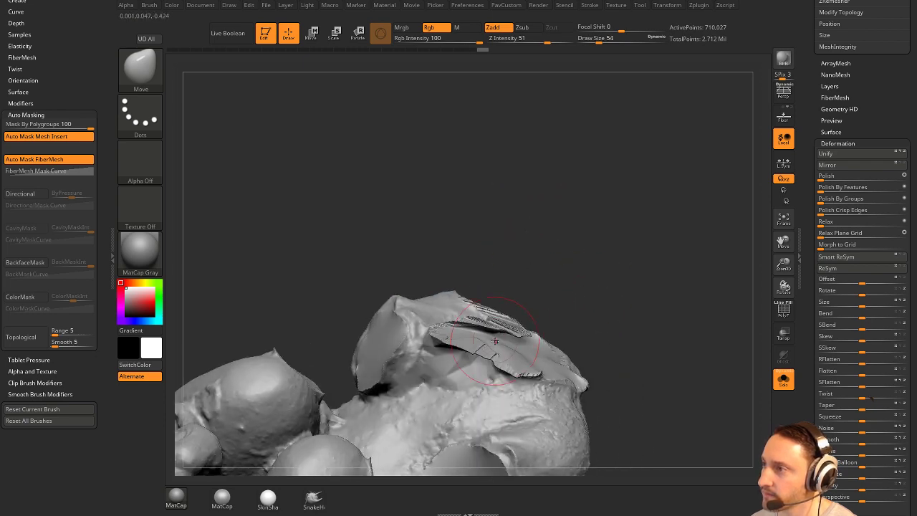
mouse_move(572, 309)
left_mouse_down()
mouse_move(584, 309)
mouse_move(569, 316)
left_mouse_up()
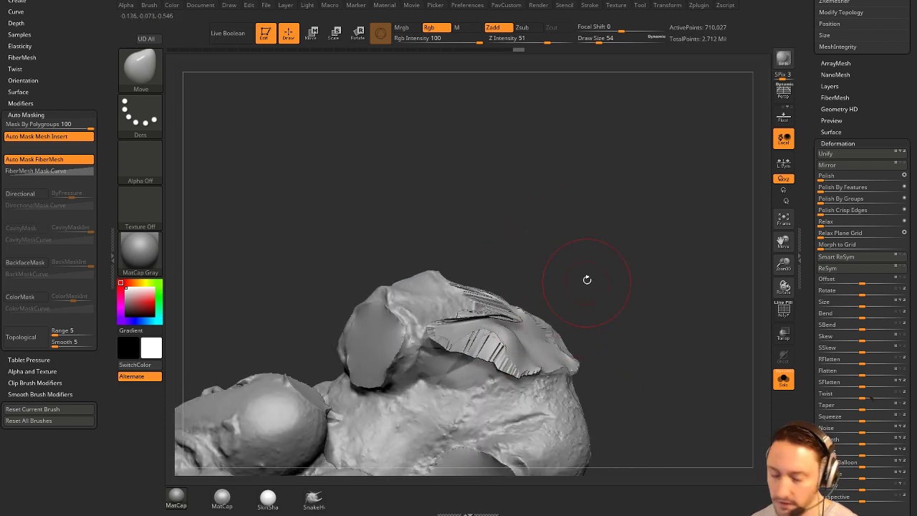
left_click_drag(595, 248, 573, 294)
Try to swell the knee caps with the Inflate brush at draw size 74.
key("b")
key("i")
key("n")
left_click_drag(574, 201, 582, 278)
mouse_move(684, 301)
left_mouse_down()
mouse_move(688, 168)
mouse_move(715, 258)
left_mouse_up()
mouse_move(715, 258)
right_mouse_down()
mouse_move(367, 314)
mouse_move(680, 354)
mouse_move(499, 314)
right_mouse_up()
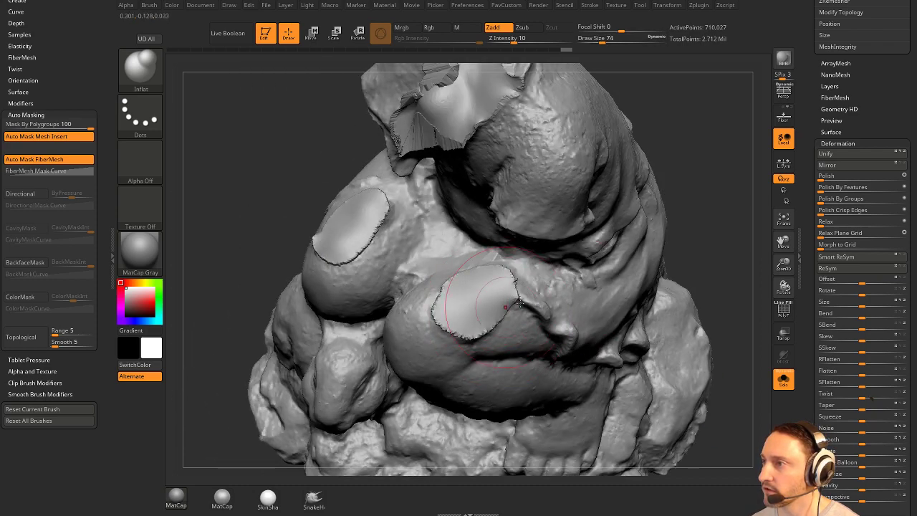
mouse_move(684, 290)
left_mouse_down()
mouse_move(731, 196)
mouse_move(624, 283)
mouse_move(663, 268)
left_mouse_up()
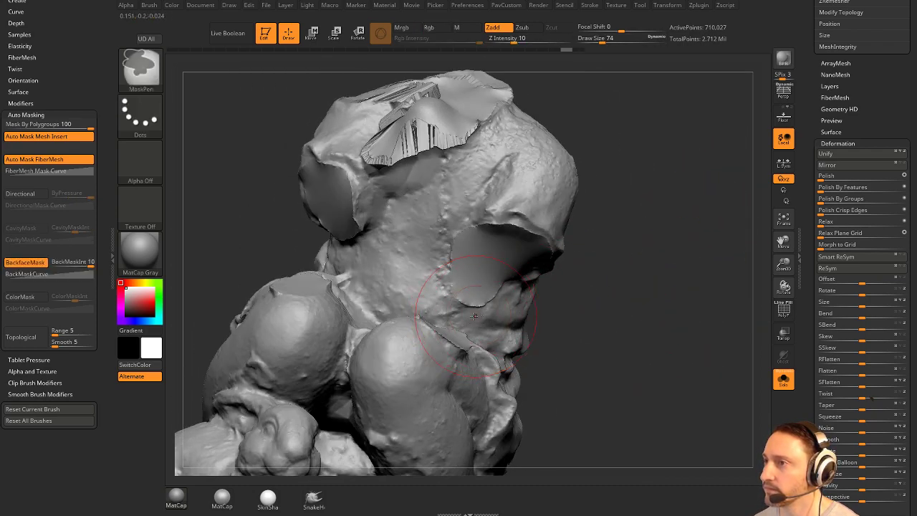
Pull the two knee caps outward with the Move brush at draw sizes 97 and 71.
key("s")
left_click_drag(302, 279, 304, 277)
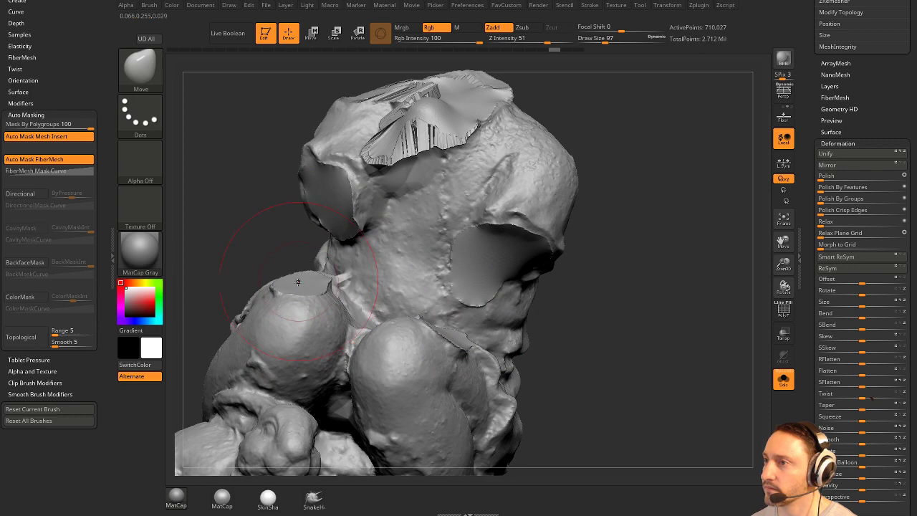
left_click_drag(597, 332, 430, 337)
key("s")
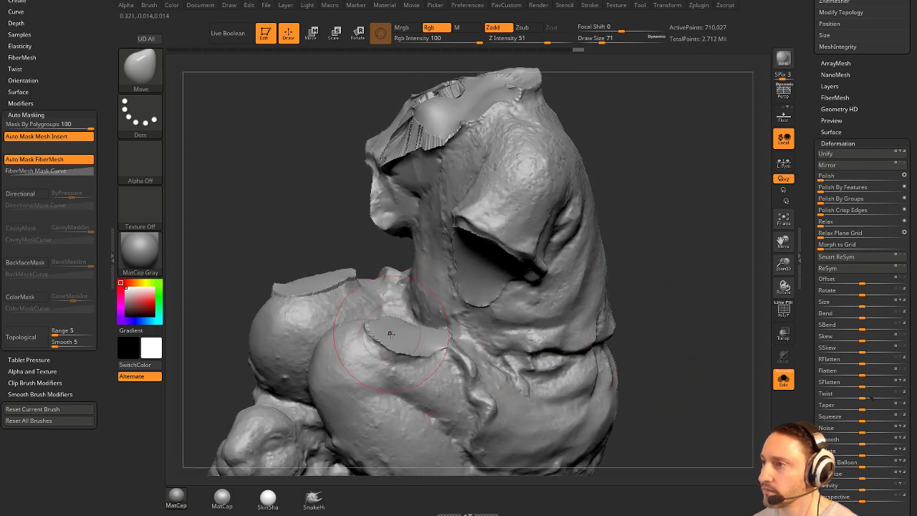
right_click_drag(301, 217, 416, 347)
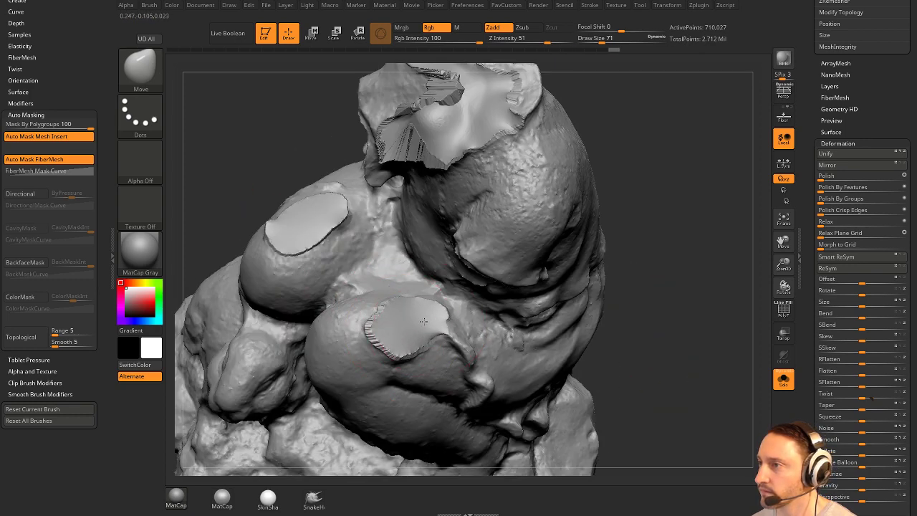
mouse_move(651, 281)
left_mouse_down("alt")
mouse_move(630, 251)
mouse_move(655, 259)
left_mouse_up("alt")
left_click_drag(600, 245, 634, 264)
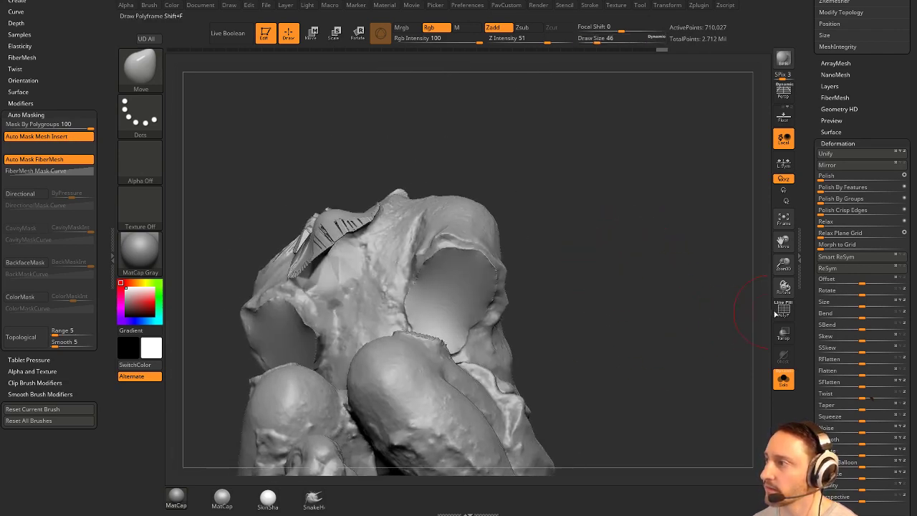
Show the polygroups, mask everything except the cyan arm cap and scale that cap to about 0.90 with the gizmo.
left_click(779, 312)
key("w")
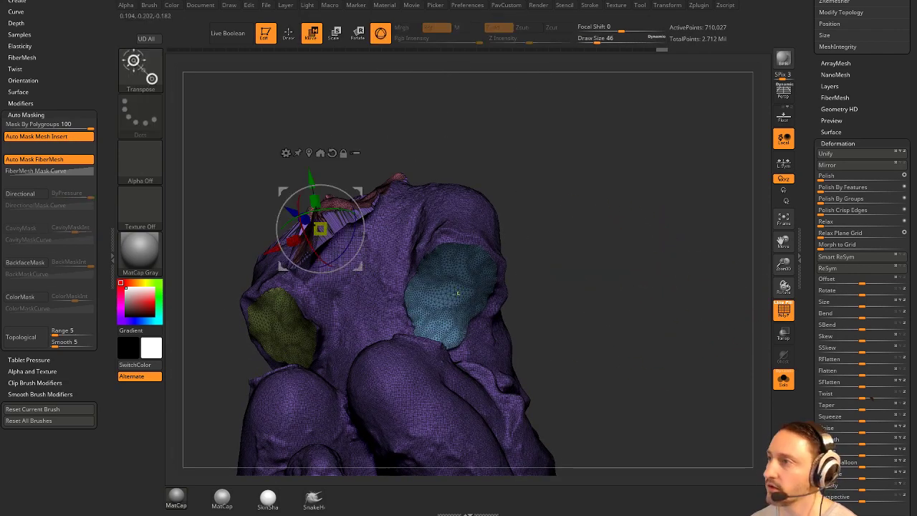
left_click(452, 291, "ctrl")
left_click_drag(575, 238, 597, 230)
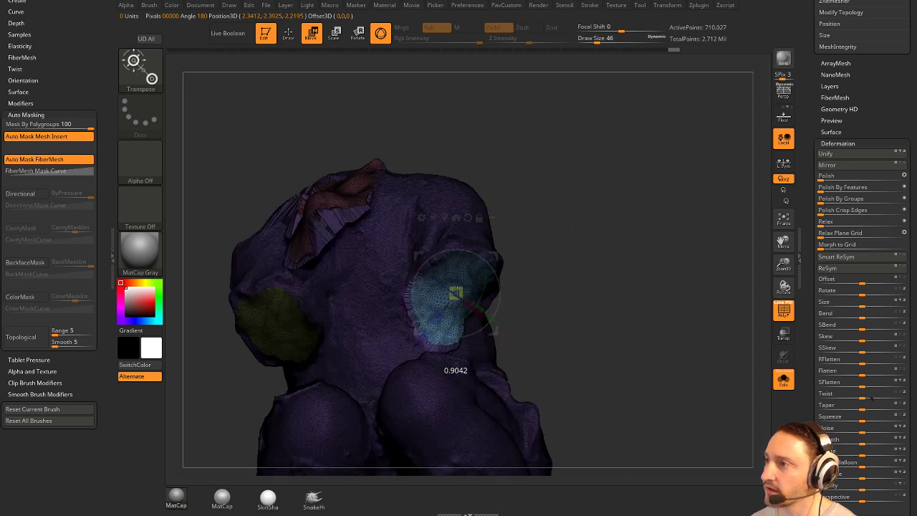
left_click_drag(457, 293, 457, 292)
left_click_drag(572, 229, 596, 243)
left_click_drag(596, 244, 602, 250)
Mask all but the olive arm cap and scale it to about 0.91, clearing the mask and hiding the PolyFrame.
left_click_drag(604, 248, 645, 252)
left_click(387, 319, "ctrl")
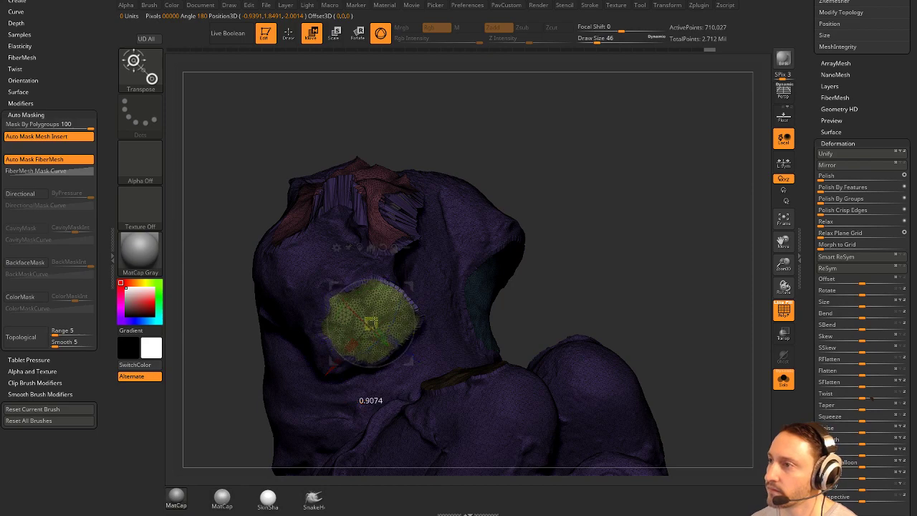
left_click_drag(370, 322, 369, 323)
key("q")
mouse_move(663, 247)
left_mouse_down("ctrl")
mouse_move(681, 265)
mouse_move(650, 270)
mouse_move(729, 301)
mouse_move(676, 282)
mouse_move(681, 269)
mouse_move(735, 340)
mouse_move(686, 256)
mouse_move(732, 230)
mouse_move(666, 215)
mouse_move(686, 289)
mouse_move(670, 287)
mouse_move(647, 303)
mouse_move(631, 290)
mouse_move(727, 327)
mouse_move(710, 312)
mouse_move(706, 343)
left_mouse_up("ctrl")
key("shift+f")
Remesh the capped body with DynaMesh at resolution 784.
key("1")
key("2")
key("space")
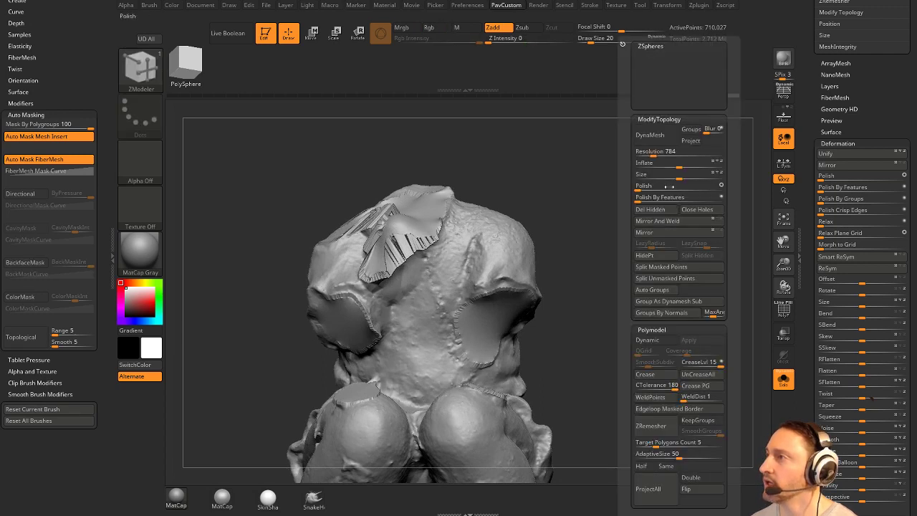
left_click(651, 136)
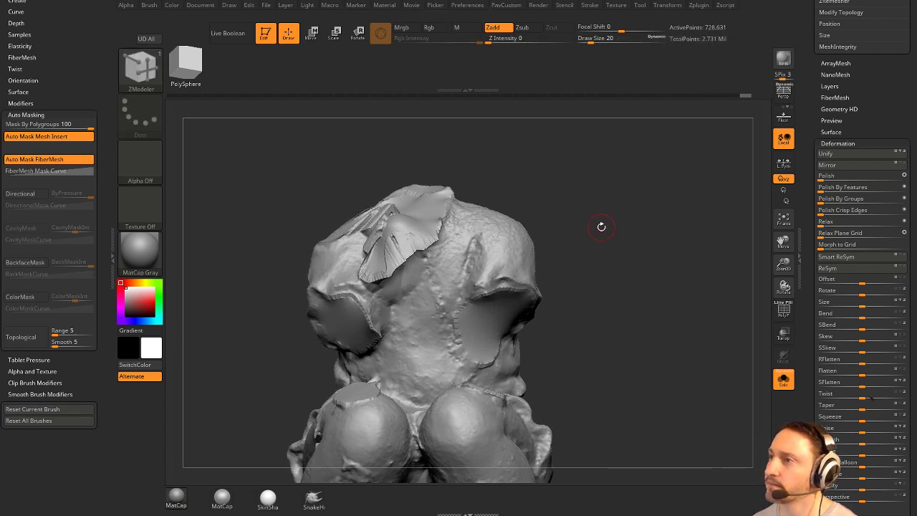
Set Mask By Polygroups to 0, smooth the neck cap's stretched ridges and update the DynaMesh.
mouse_move(602, 215)
left_mouse_down("alt")
mouse_move(615, 234)
mouse_move(656, 230)
left_mouse_up("alt")
key("1")
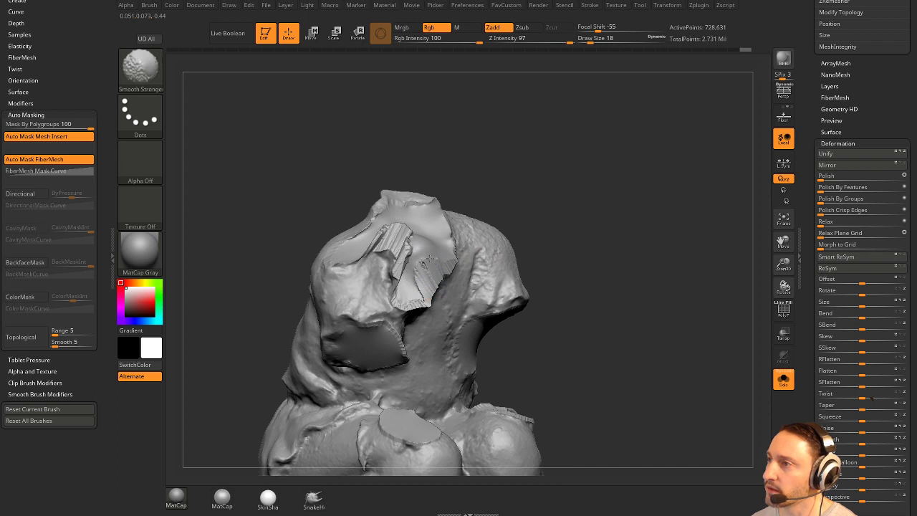
left_click_drag(430, 259, 420, 285, "shift")
left_click_drag(58, 126, 6, 125, "shift")
left_click_drag(541, 208, 561, 256, "alt")
left_click_drag(422, 317, 398, 354, "shift")
left_click_drag(578, 204, 559, 252, "ctrl")
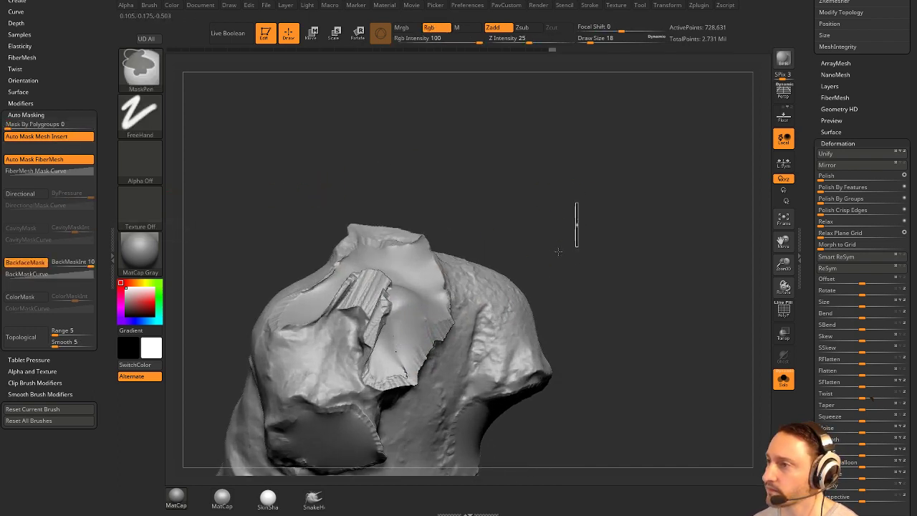
Smooth the fold in the middle of the neck cap at draw size 18 and update the DynaMesh.
left_click_drag(514, 211, 567, 218)
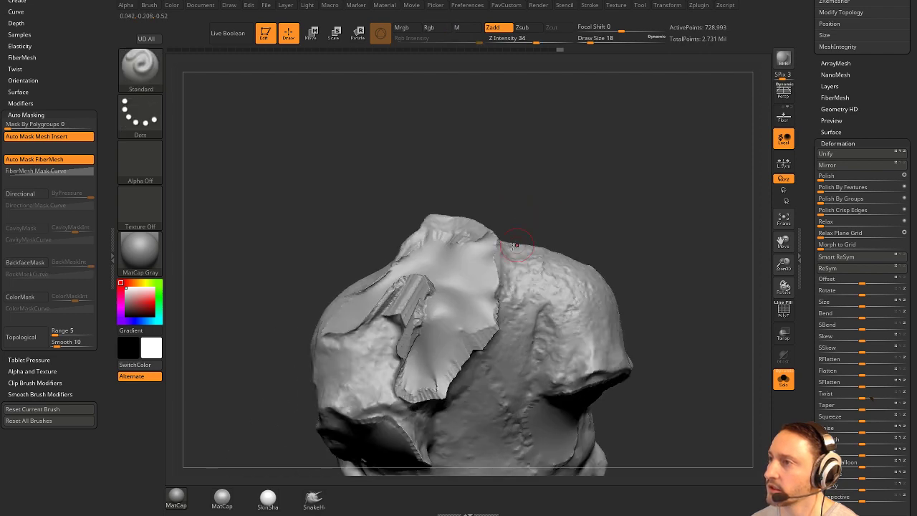
left_click_drag(441, 290, 418, 329, "shift")
left_click_drag(512, 192, 548, 202)
left_click_drag(402, 279, 403, 299, "shift")
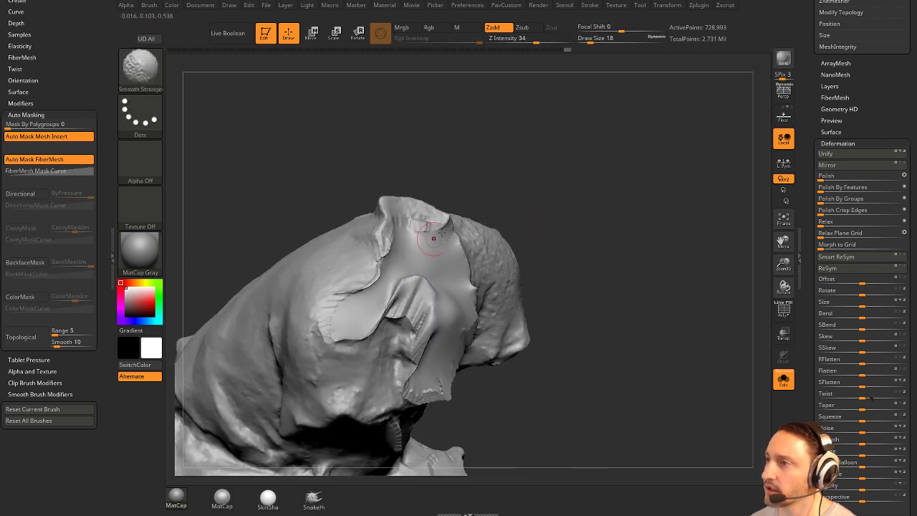
left_click_drag(494, 203, 534, 194)
left_click_drag(530, 188, 532, 223, "ctrl")
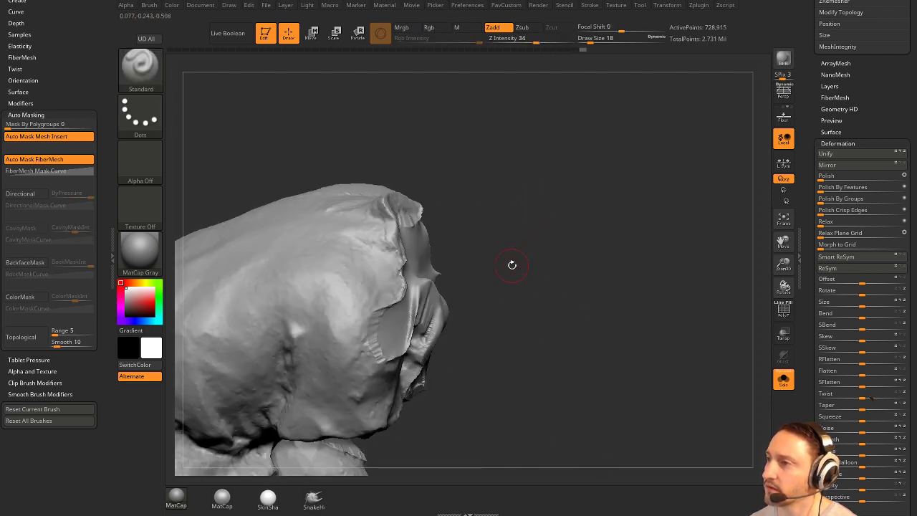
Smooth the overhanging side of the neck fold at draw size 20 and remesh the body again.
left_click_drag(512, 265, 468, 270)
key("s")
left_click(416, 305)
left_click_drag(405, 291, 394, 310, "shift")
left_click_drag(543, 256, 541, 198)
left_click_drag(541, 196, 558, 238, "ctrl")
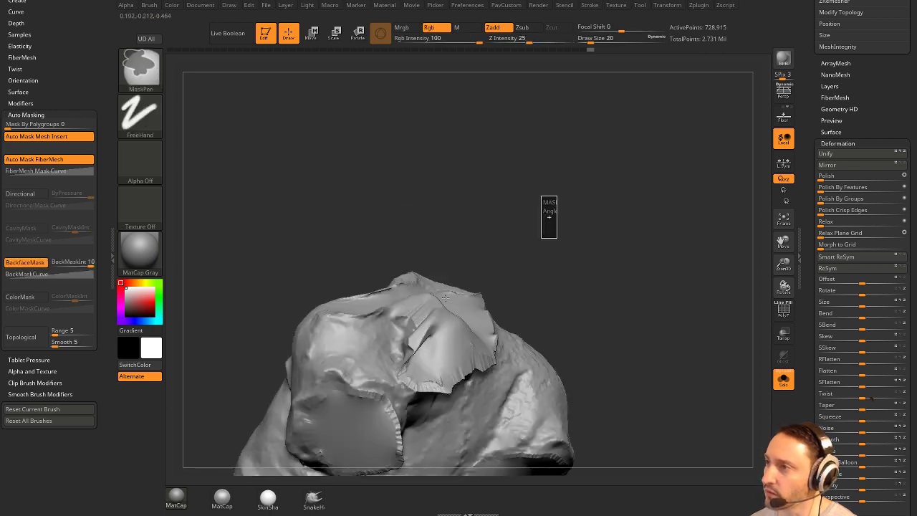
Soften the top of the neck fold at draw size 16 and refresh the DynaMesh.
left_click_drag(430, 319, 425, 322)
left_click_drag(424, 316, 418, 307, "shift")
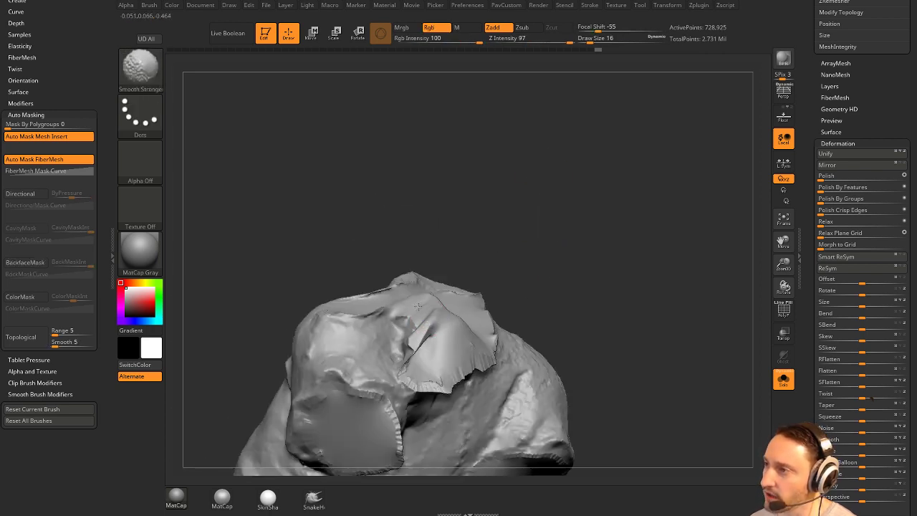
left_click_drag(527, 275, 584, 264)
left_click_drag(584, 264, 606, 331, "ctrl")
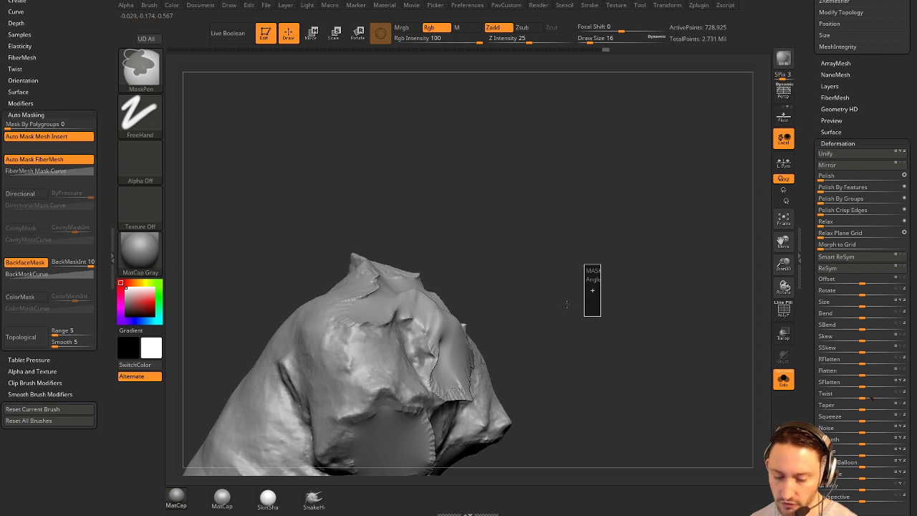
Inflate the crease beside the neck cap's front flap at draw size 16 and Z Intensity 10, and remesh the body.
left_click_drag(569, 291, 539, 292)
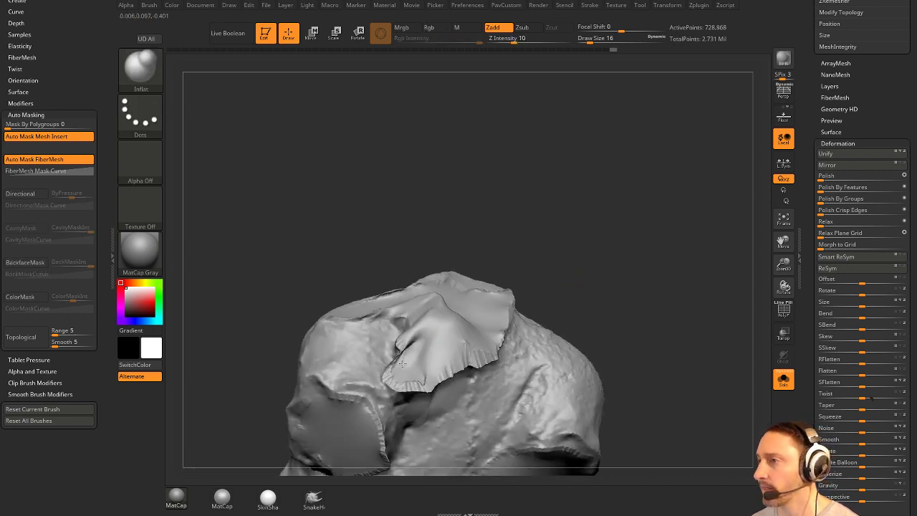
key("ctrl")
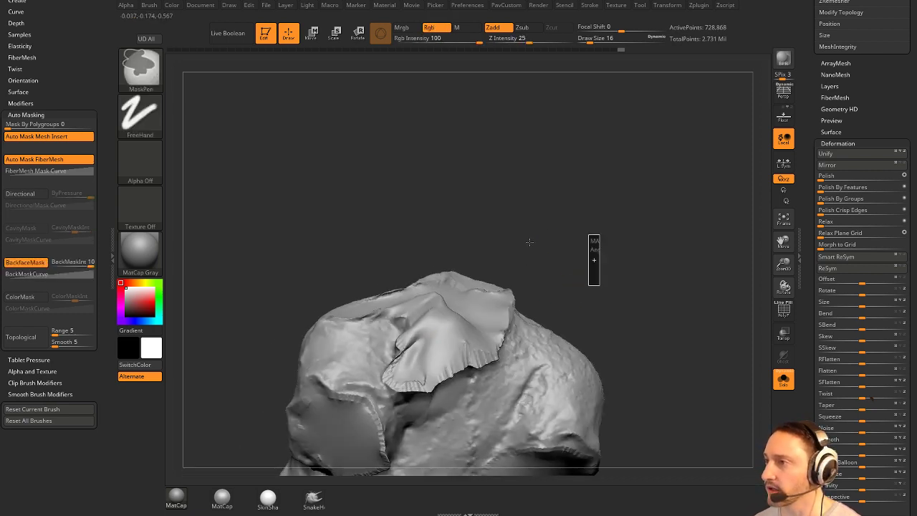
left_click(532, 235, "ctrl")
left_click_drag(536, 232, 567, 240)
left_click_drag(559, 240, 575, 285, "ctrl")
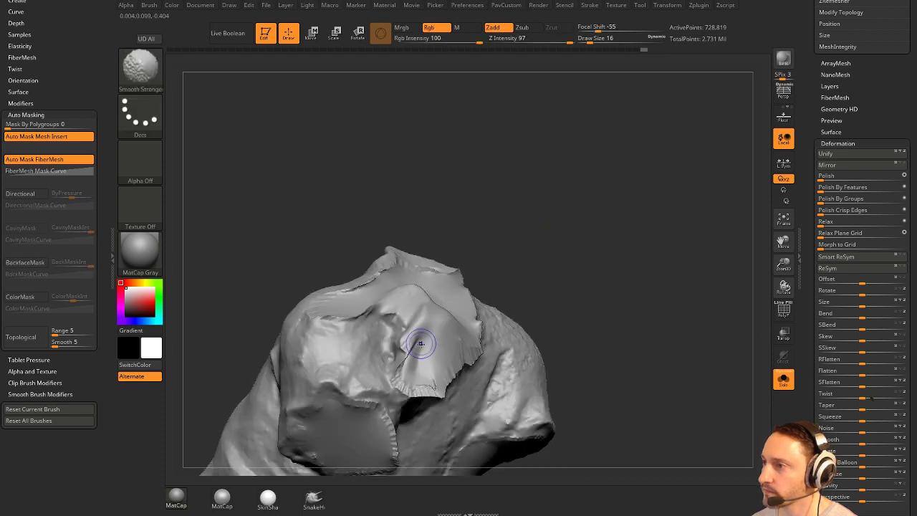
Smooth the remaining crease and the serrated front edge of the neck flap at draw size 12, updating the DynaMesh.
left_click_drag(422, 342, 411, 356, "shift")
key("ctrl")
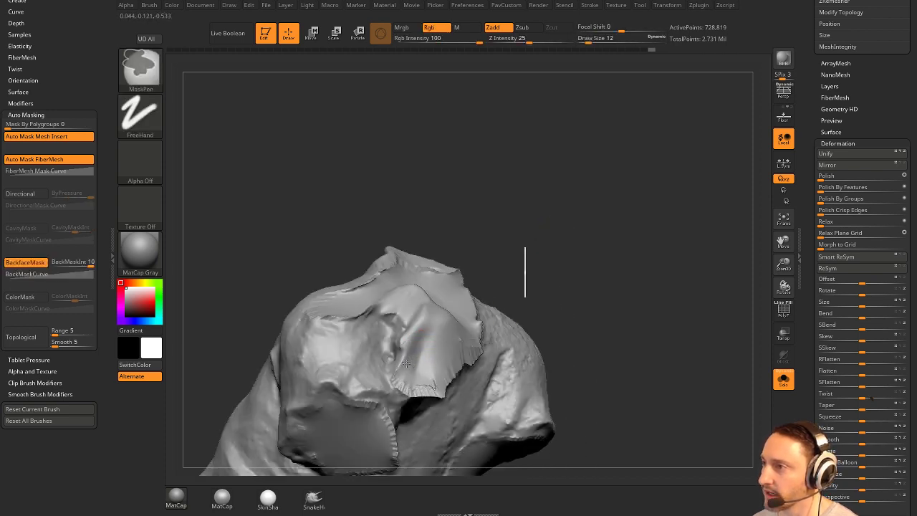
key("shift")
left_click_drag(409, 387, 430, 387, "shift")
Smooth the underside and outer rim of the neck flap at draw size 12, updating the DynaMesh between strokes.
left_click_drag(596, 331, 560, 303)
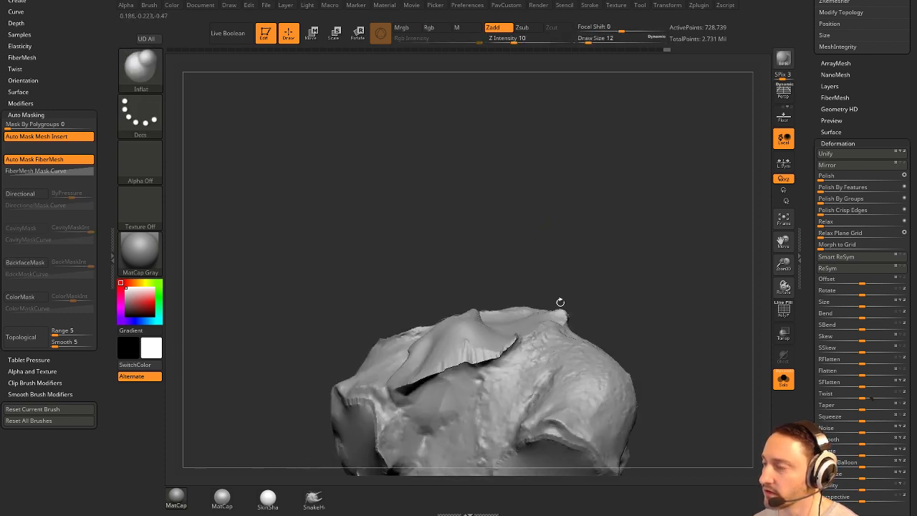
left_click_drag(437, 377, 404, 383, "shift")
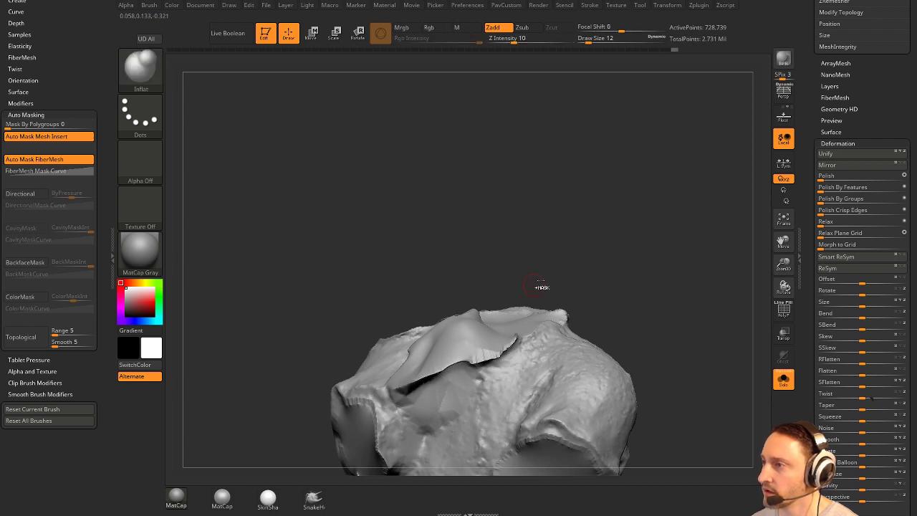
key("ctrl")
left_click_drag(604, 254, 559, 289, "ctrl")
left_click_drag(560, 289, 513, 269)
key("shift")
left_click_drag(485, 348, 496, 341, "shift")
left_click_drag(542, 285, 522, 301)
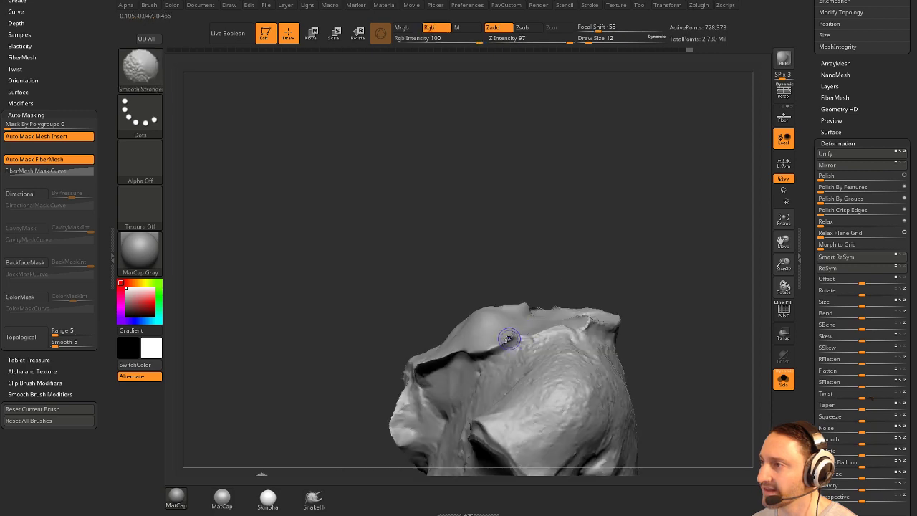
Update the body's DynaMesh and check the neck flap together with the other statue parts.
mouse_move(529, 267)
left_mouse_down()
mouse_move(586, 225)
mouse_move(588, 290)
left_mouse_up()
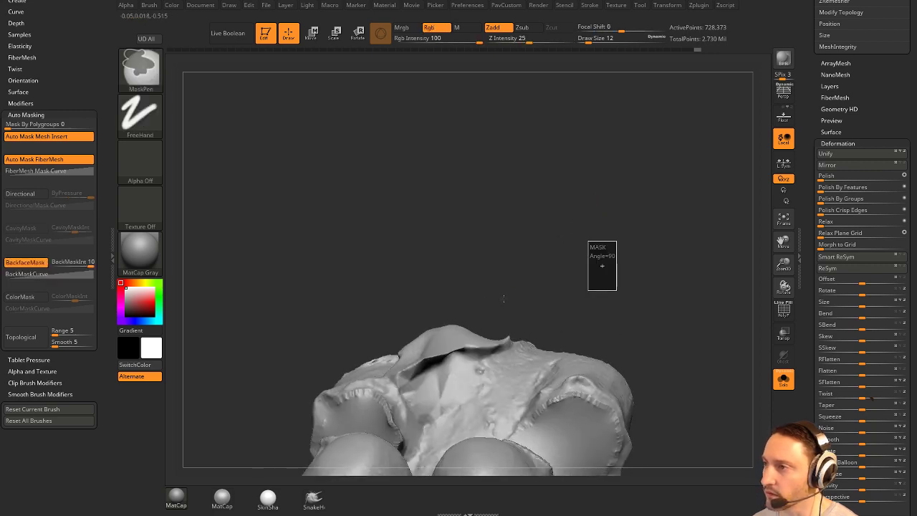
left_click(784, 379)
mouse_move(671, 242)
left_mouse_down()
mouse_move(661, 220)
mouse_move(665, 258)
left_mouse_up()
left_click(784, 379)
mouse_move(704, 313)
left_mouse_down("alt")
mouse_move(696, 352)
mouse_move(688, 318)
mouse_move(696, 333)
left_mouse_up("alt")
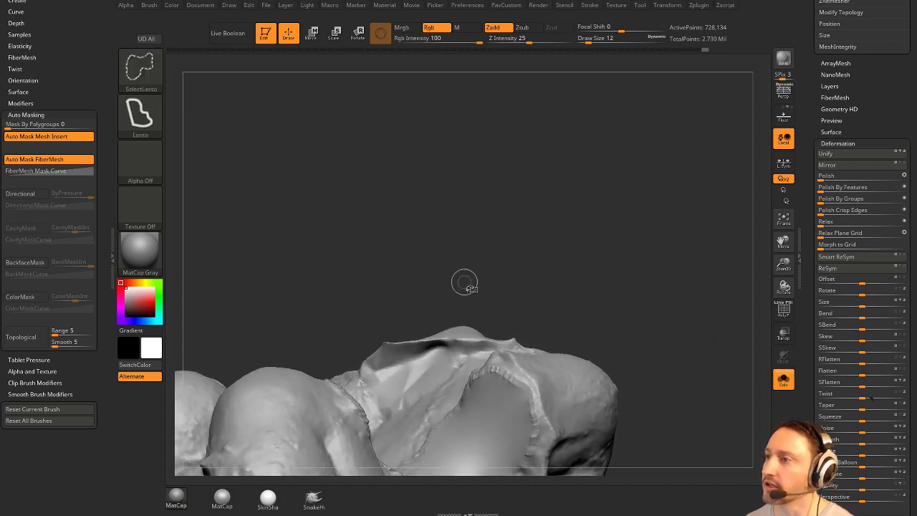
Hide the overhanging front flap of the neck cap with a lasso selection.
mouse_move(465, 265)
left_mouse_down("ctrl+alt+shift")
mouse_move(352, 336)
mouse_move(363, 369)
mouse_move(553, 316)
mouse_move(588, 262)
left_mouse_up("ctrl+alt+shift")
mouse_move(625, 191)
left_mouse_down()
mouse_move(652, 248)
mouse_move(670, 257)
left_mouse_up()
left_click(671, 255, "ctrl+shift")
key("ctrl+z")
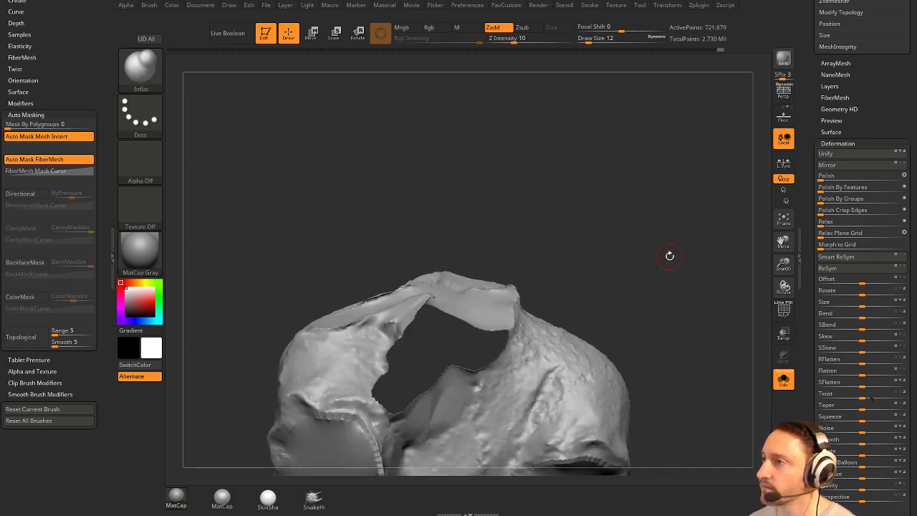
Delete the hidden flap geometry, close the resulting neck hole, and remesh the body.
key("2")
left_click(649, 211)
left_click(687, 210)
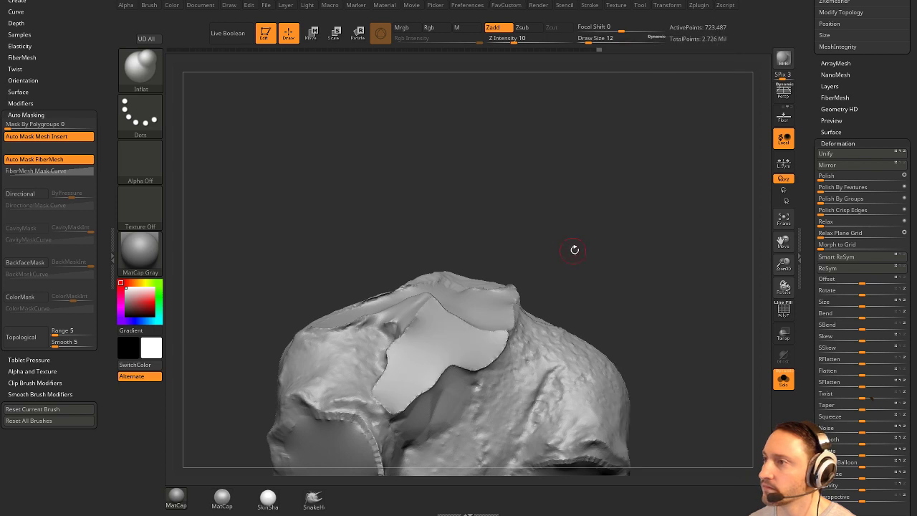
mouse_move(589, 234)
left_mouse_down("ctrl")
mouse_move(606, 262)
mouse_move(621, 236)
mouse_move(651, 224)
left_mouse_up("ctrl")
Smooth the lower edge of the new neck cap at draw size 14 and update the DynaMesh.
left_click_drag(506, 318, 530, 313)
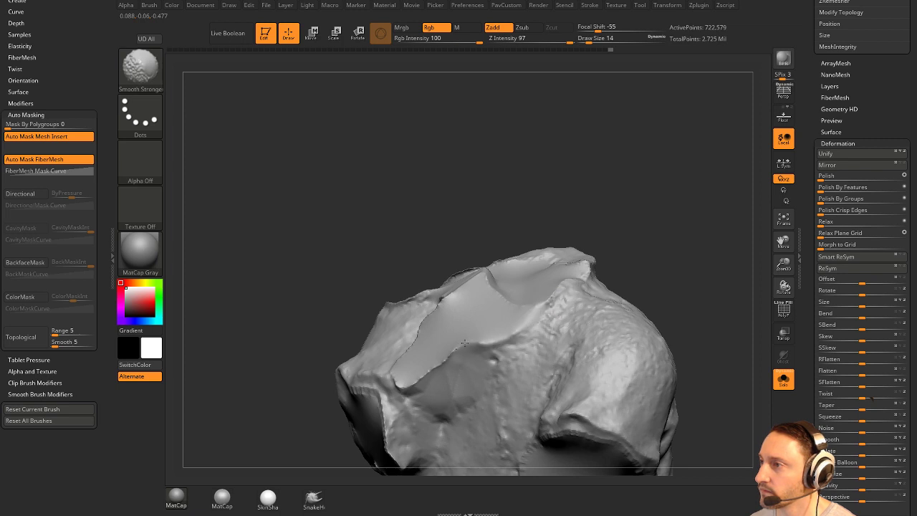
left_click_drag(464, 343, 452, 356, "shift")
left_click_drag(552, 218, 621, 227)
left_click_drag(602, 194, 607, 244, "ctrl")
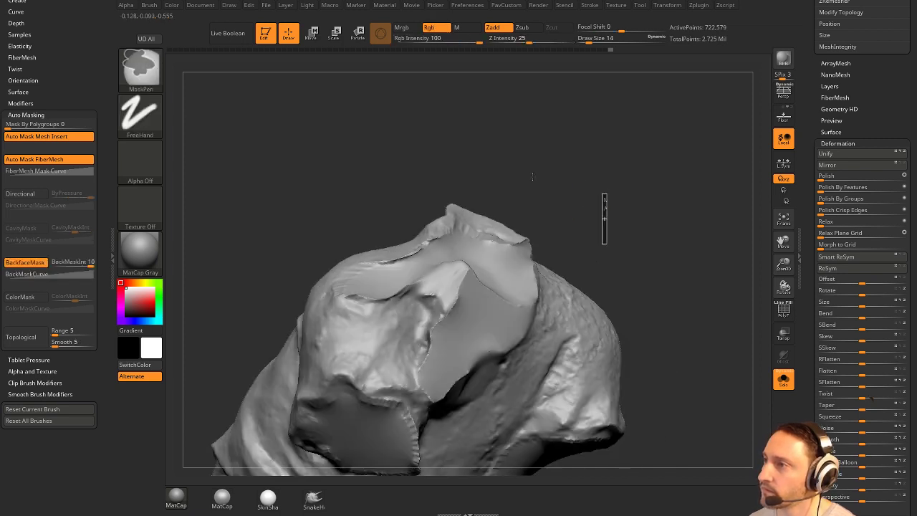
Smooth the neck cap's upper seam, central ridge and lower edge at draw size 11, and remesh the body.
left_click_drag(549, 180, 546, 221)
key("s")
left_click_drag(444, 257, 429, 266, "shift")
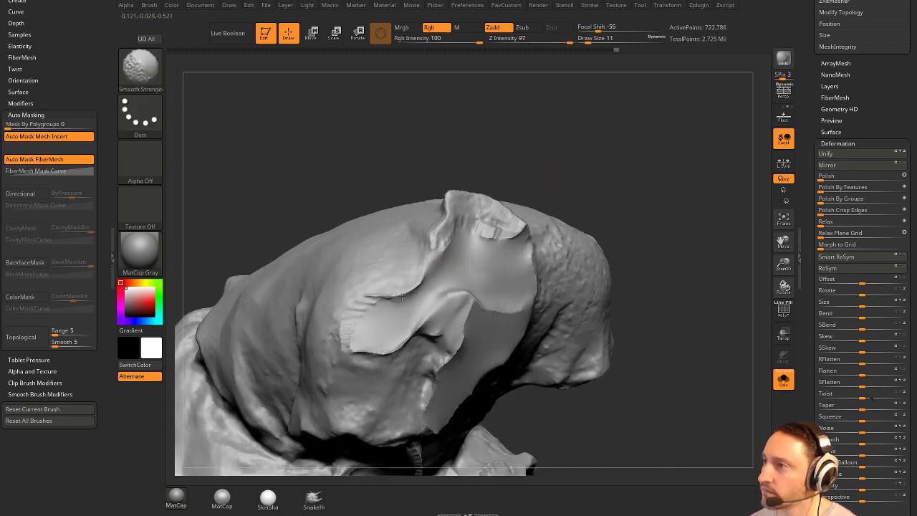
mouse_move(606, 242)
left_mouse_down()
mouse_move(574, 210)
mouse_move(532, 235)
left_mouse_up()
left_click_drag(621, 228, 629, 205)
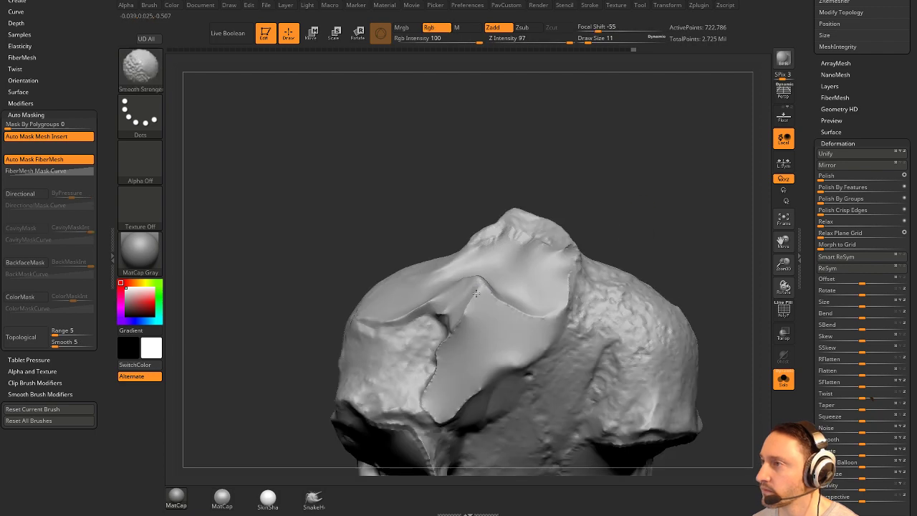
left_click_drag(478, 288, 470, 314, "shift")
left_click_drag(663, 256, 696, 219)
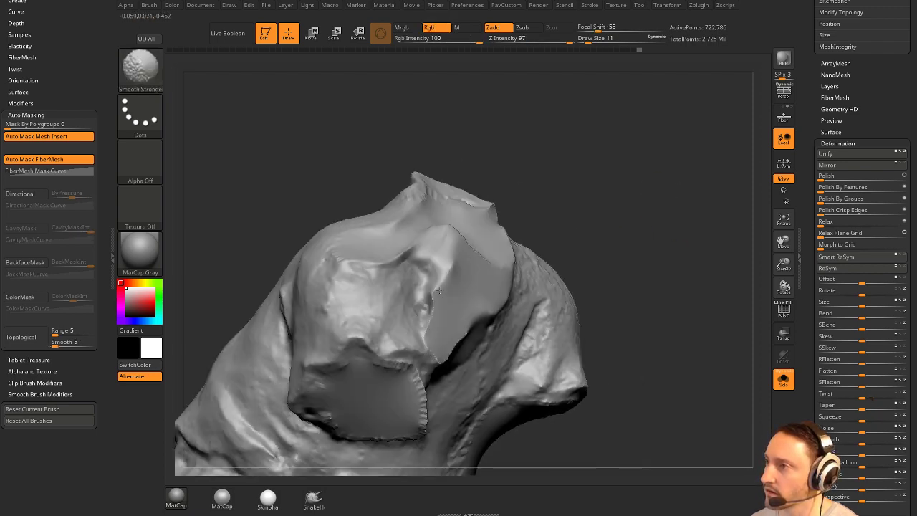
left_click_drag(648, 263, 590, 245)
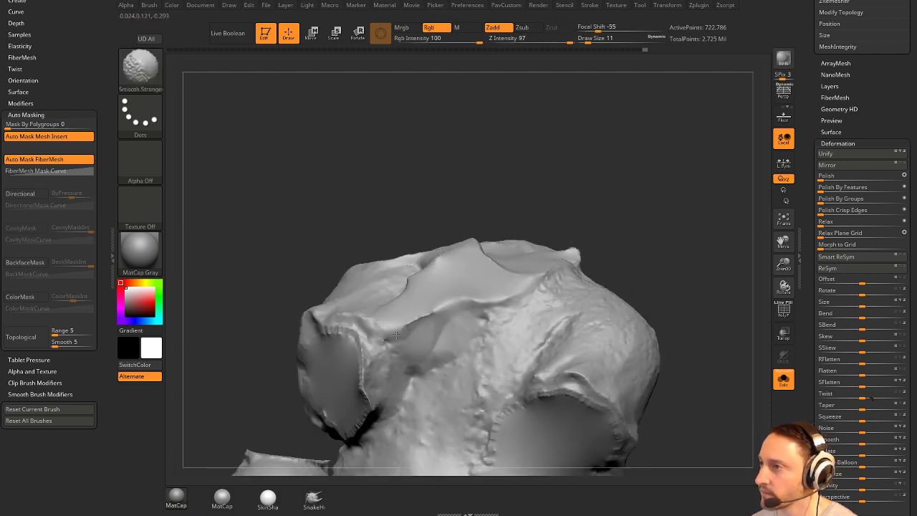
key("ctrl")
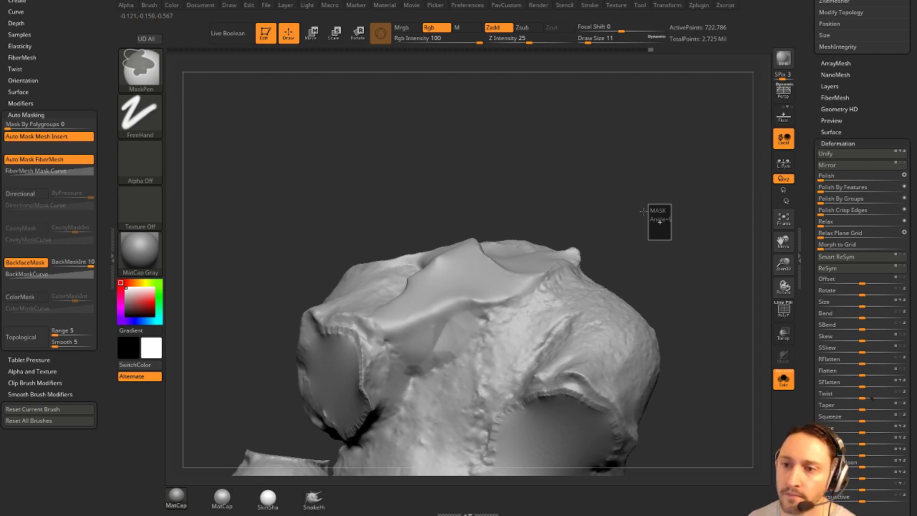
mouse_move(644, 213)
left_mouse_down("ctrl")
mouse_move(650, 203)
mouse_move(629, 204)
left_mouse_up("ctrl")
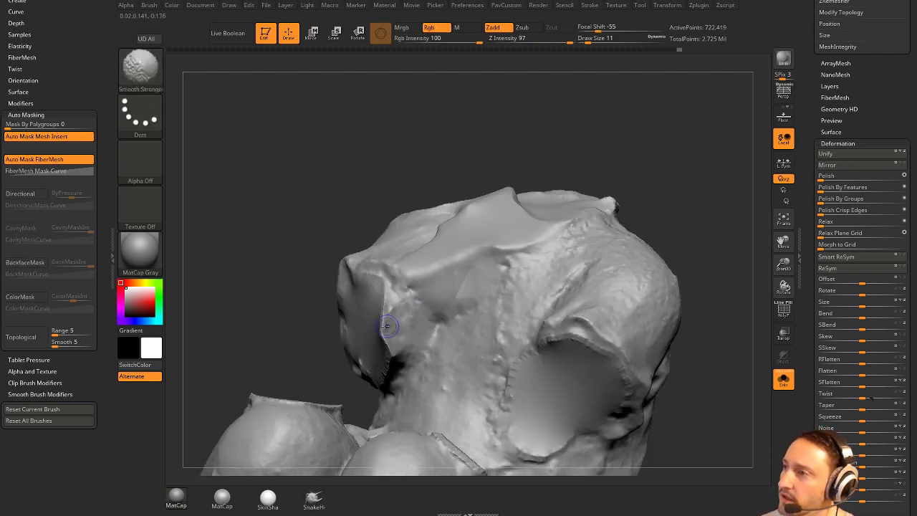
Smooth the serrated rim of the arm cap beside the neck at draw size 11.
left_click_drag(319, 341, 371, 333)
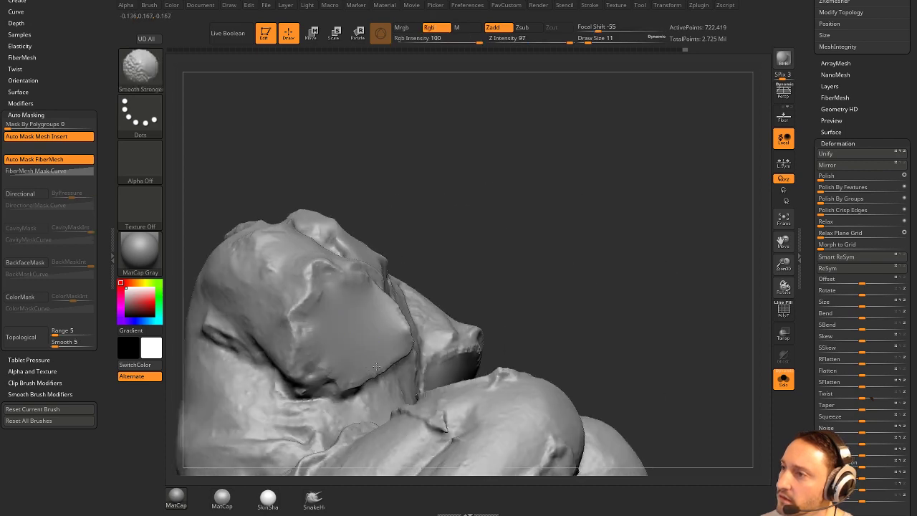
left_click_drag(631, 221, 566, 211)
left_click_drag(390, 350, 382, 302, "shift")
mouse_move(629, 213)
left_mouse_down()
mouse_move(627, 224)
mouse_move(658, 227)
mouse_move(655, 210)
mouse_move(651, 238)
left_mouse_up()
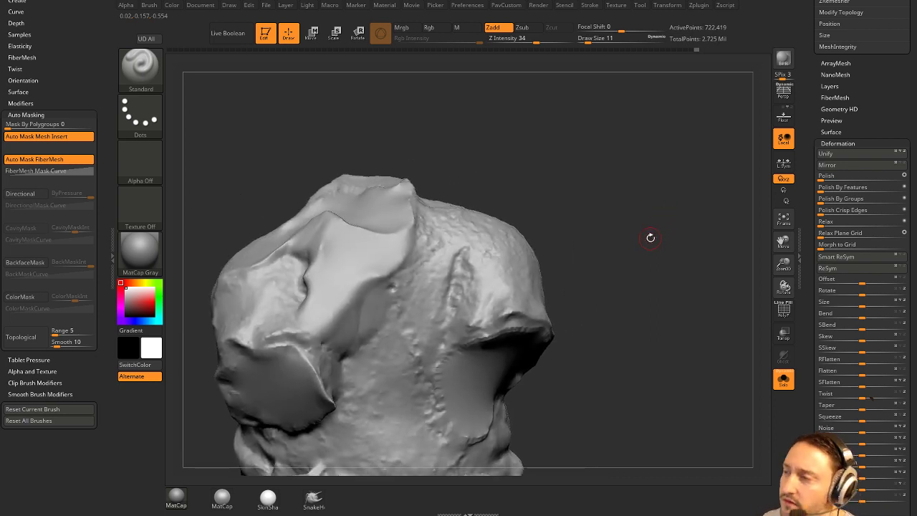
Smooth the remaining creases and top edge of the neck cap at draw size 11, updating the DynaMesh between strokes.
mouse_move(533, 122)
left_mouse_down()
mouse_move(635, 205)
mouse_move(638, 279)
mouse_move(590, 253)
mouse_move(597, 271)
mouse_move(584, 272)
left_mouse_up()
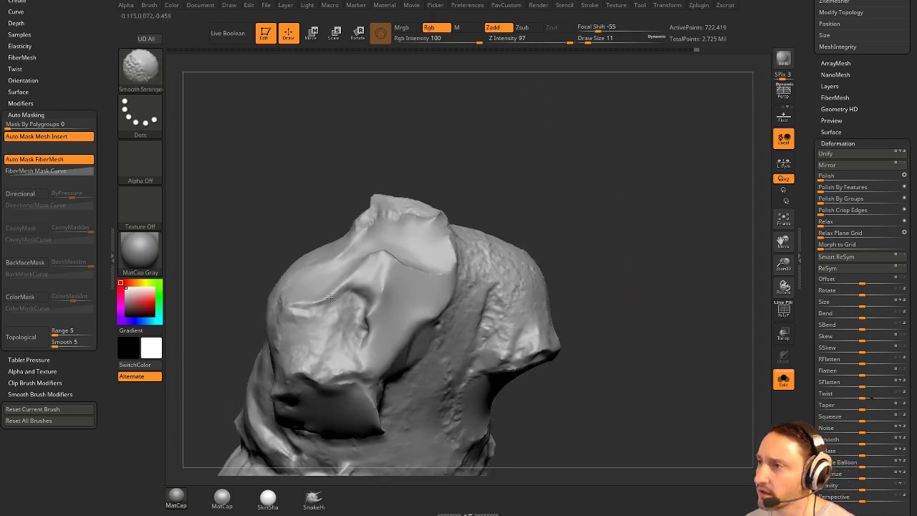
left_click_drag(329, 298, 335, 294, "shift")
left_click_drag(606, 197, 630, 261, "ctrl")
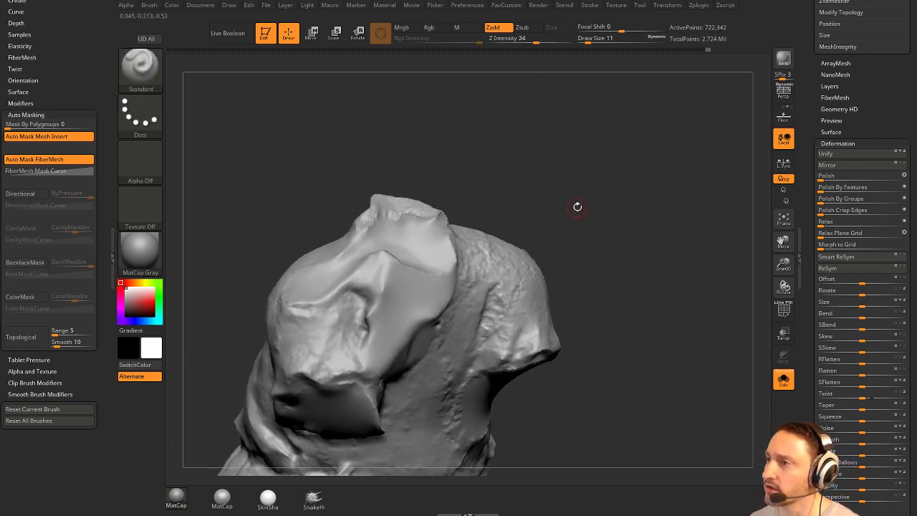
mouse_move(583, 188)
left_mouse_down()
mouse_move(592, 204)
mouse_move(566, 233)
left_mouse_up()
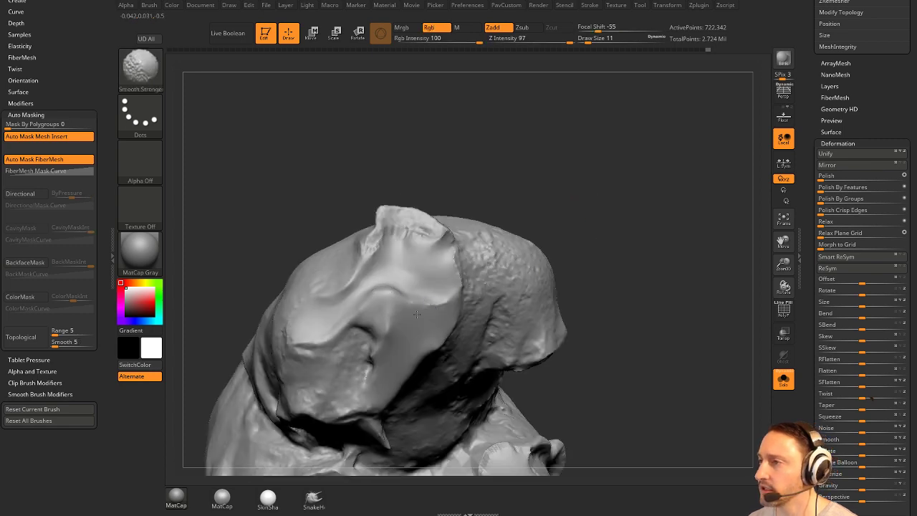
left_click_drag(417, 314, 449, 288, "shift")
left_click_drag(561, 195, 555, 262)
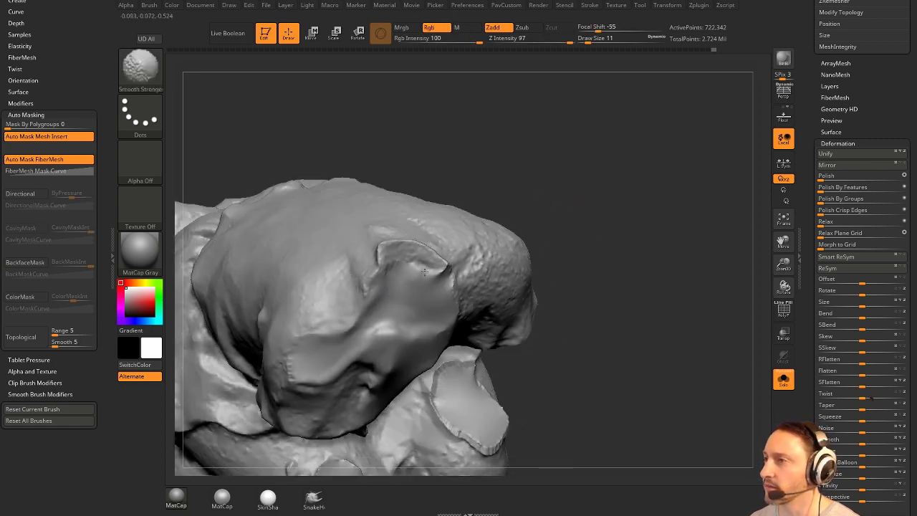
mouse_move(619, 328)
left_mouse_down()
mouse_move(633, 278)
mouse_move(625, 215)
left_mouse_up()
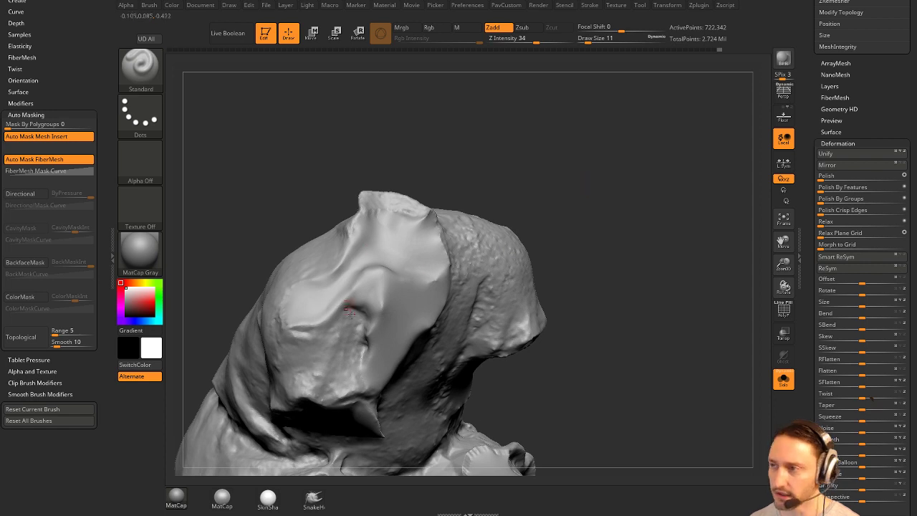
Trim the raised fold on the neck cap with the TrimDynamic brush.
right_click_drag(564, 249, 483, 247)
right_click_drag(507, 291, 591, 259)
mouse_move(593, 258)
left_mouse_down()
mouse_move(606, 255)
mouse_move(573, 260)
left_mouse_up()
key("b")
key("t")
key("d")
key("s")
mouse_move(402, 290)
left_mouse_down()
mouse_move(411, 288)
mouse_move(390, 284)
mouse_move(393, 298)
mouse_move(374, 296)
mouse_move(393, 284)
left_mouse_up()
left_click_drag(621, 202, 526, 295)
key("s")
mouse_move(426, 273)
left_mouse_down()
mouse_move(417, 273)
mouse_move(437, 282)
left_mouse_up()
Flatten the outer rim of the neck cap with TrimDynamic at draw size 27.
left_click_drag(479, 157, 476, 183)
key("s")
left_click_drag(444, 247, 440, 248)
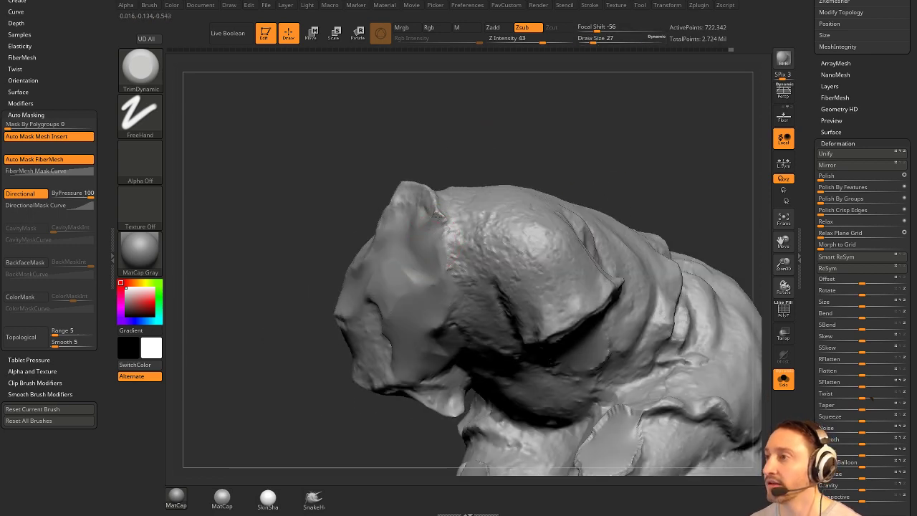
left_click_drag(438, 217, 434, 211)
mouse_move(502, 140)
left_mouse_down()
mouse_move(583, 202)
mouse_move(548, 154)
left_mouse_up()
mouse_move(403, 236)
left_mouse_down()
mouse_move(361, 254)
mouse_move(352, 238)
left_mouse_up()
left_click_drag(552, 224, 609, 149)
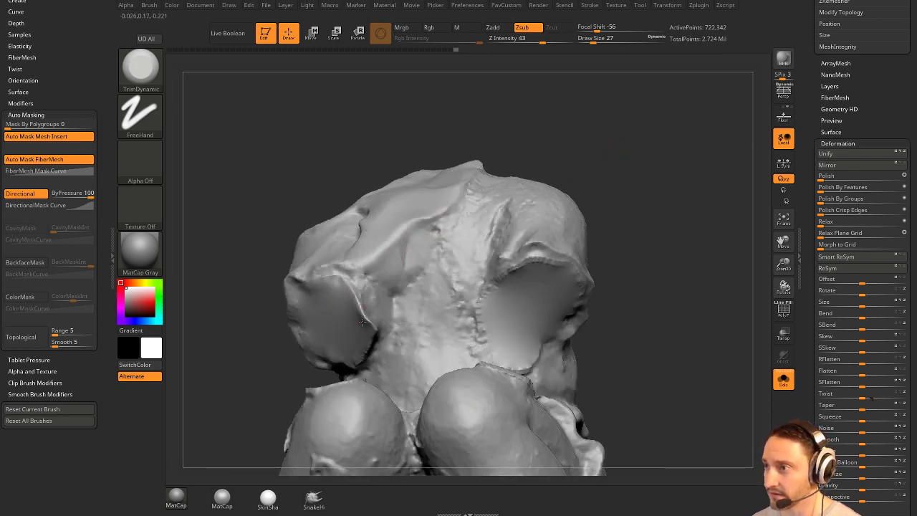
Clean up the rims of the two arm caps, smoothing the second cap's serrated edge at draw size 14.
left_click_drag(362, 323, 374, 315)
left_click_drag(619, 188, 559, 186, "alt")
left_click_drag(460, 282, 466, 269, "shift")
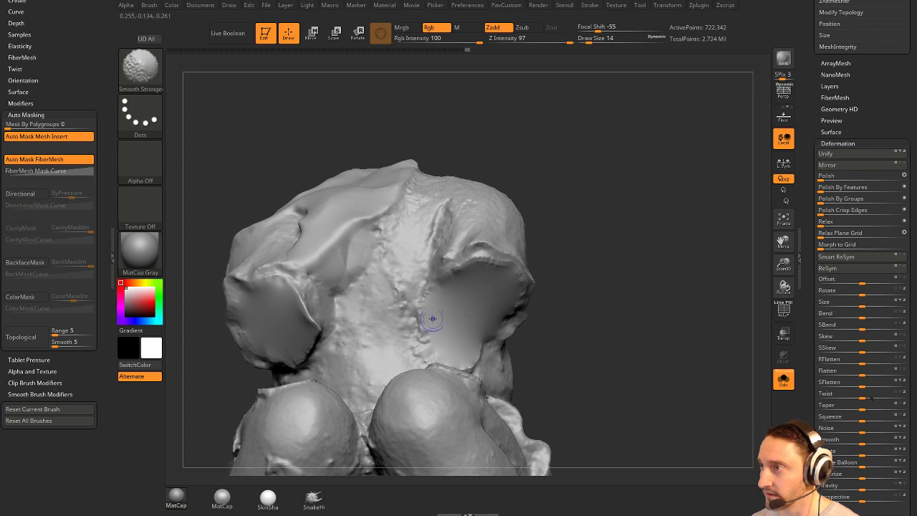
left_click_drag(433, 319, 431, 326, "shift")
left_click_drag(546, 289, 491, 294)
left_click_drag(602, 311, 624, 341)
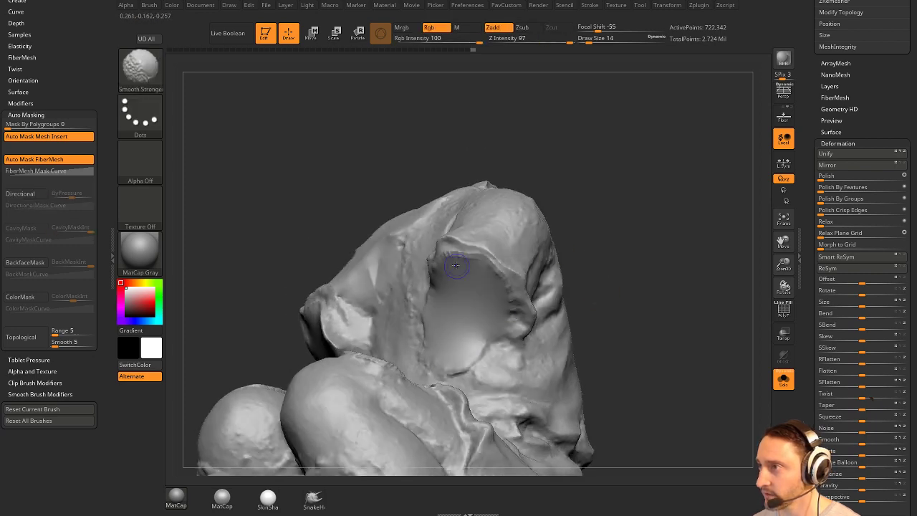
left_click_drag(454, 266, 463, 258, "shift")
left_click_drag(656, 322, 656, 261)
left_click_drag(401, 360, 416, 365, "shift")
Flatten the jagged cap on the knee below the second arm with TrimDynamic and update the DynaMesh.
mouse_move(625, 287)
left_mouse_down("alt")
mouse_move(582, 274)
mouse_move(599, 252)
mouse_move(612, 256)
left_mouse_up("alt")
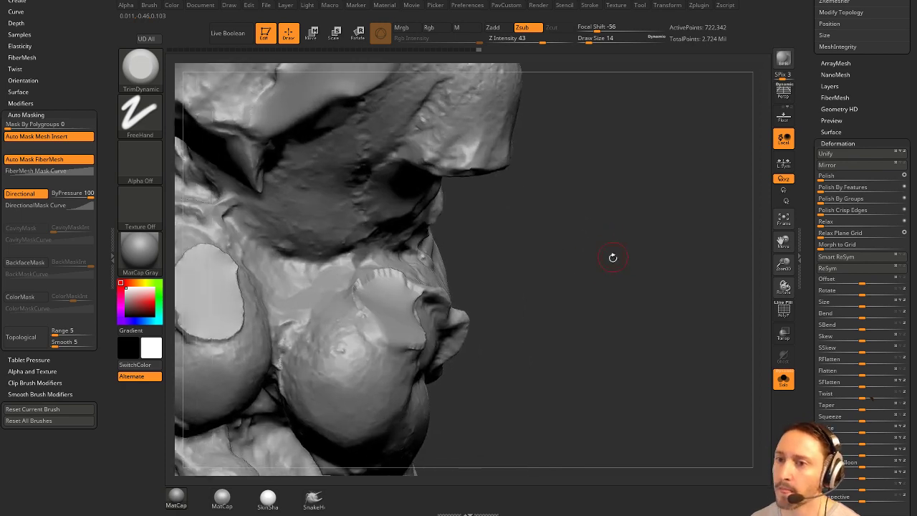
key("s")
left_click_drag(393, 297, 409, 299)
left_click_drag(532, 267, 604, 288, "alt")
key("s")
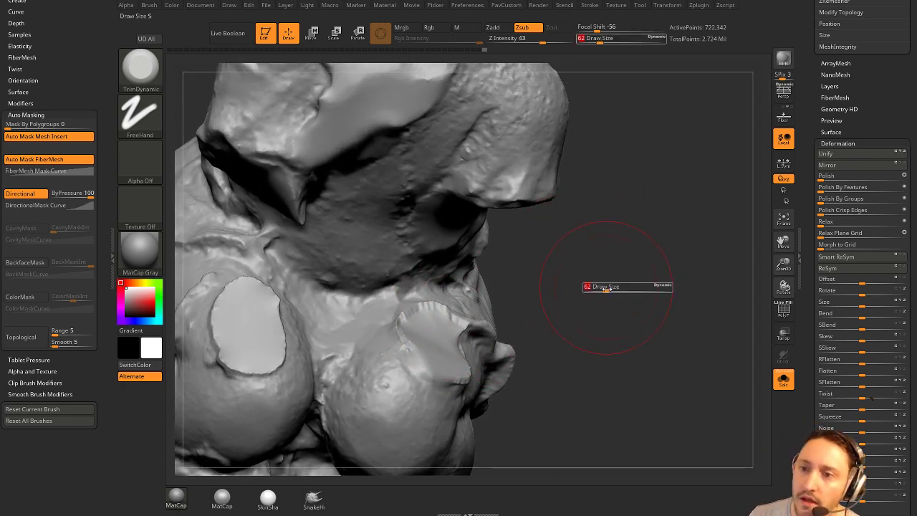
left_click(607, 289)
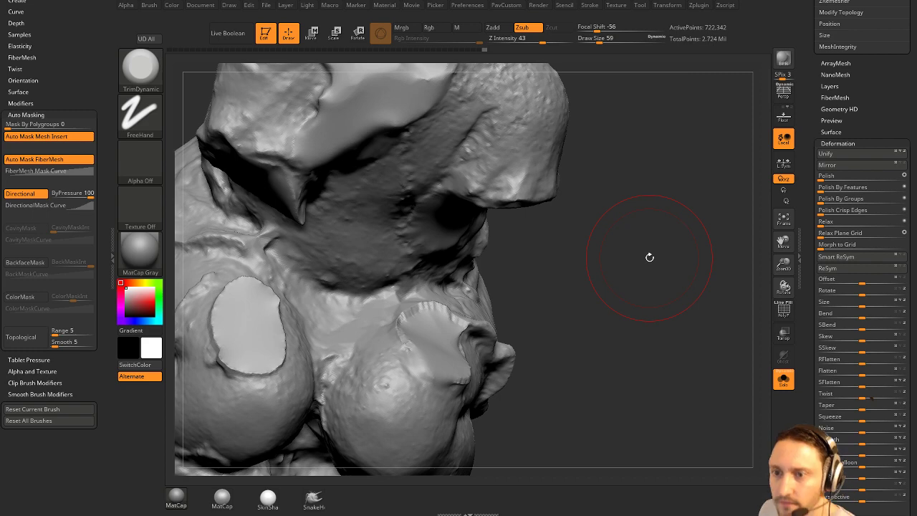
mouse_move(678, 251)
left_mouse_down()
mouse_move(685, 294)
mouse_move(704, 301)
left_mouse_up()
key("1")
key("s")
mouse_move(460, 309)
left_mouse_down()
mouse_move(451, 295)
mouse_move(426, 329)
mouse_move(439, 358)
left_mouse_up()
mouse_move(601, 359)
left_mouse_down("ctrl")
mouse_move(559, 303)
mouse_move(492, 293)
left_mouse_up("ctrl")
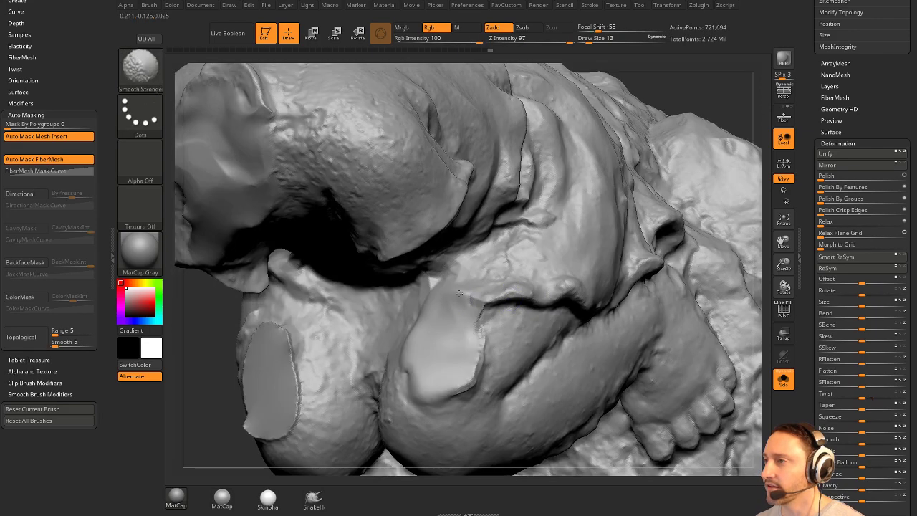
Smooth the remaining edge of that knee cap into the leg at draw size 11.
mouse_move(699, 94)
left_mouse_down()
mouse_move(664, 96)
mouse_move(630, 122)
left_mouse_up()
key("s")
left_click(450, 269)
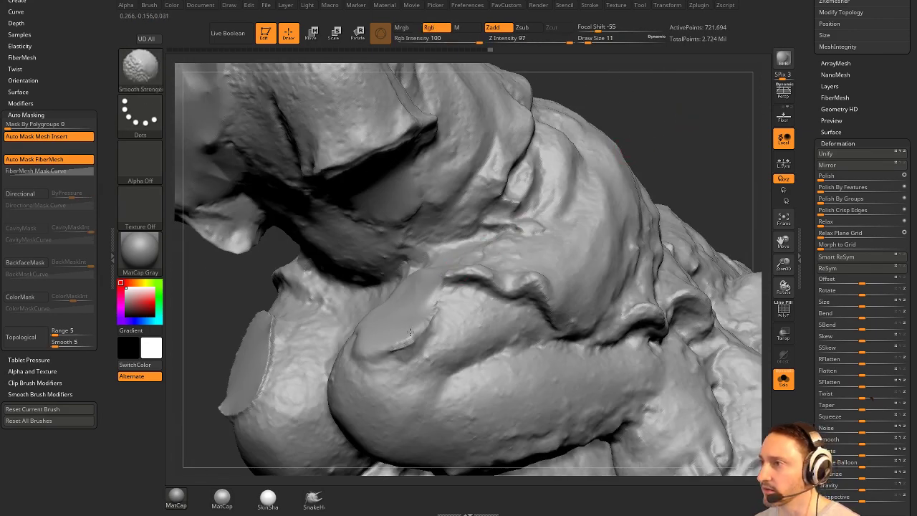
left_click_drag(251, 291, 453, 218)
Smooth the serrated rim of the other knee's cap at draw size 11.
left_click_drag(643, 224, 495, 215)
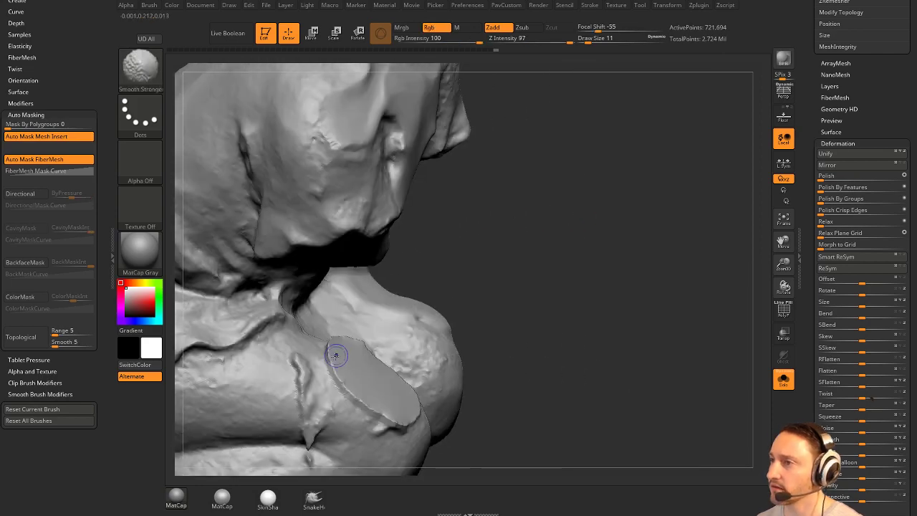
left_click_drag(333, 339, 341, 372, "shift")
mouse_move(559, 279)
left_mouse_down("alt")
mouse_move(569, 252)
mouse_move(541, 260)
left_mouse_up("alt")
Trim the raised rim of the other knee's cap with the TrimDynamic brush.
key("b")
key("t")
key("d")
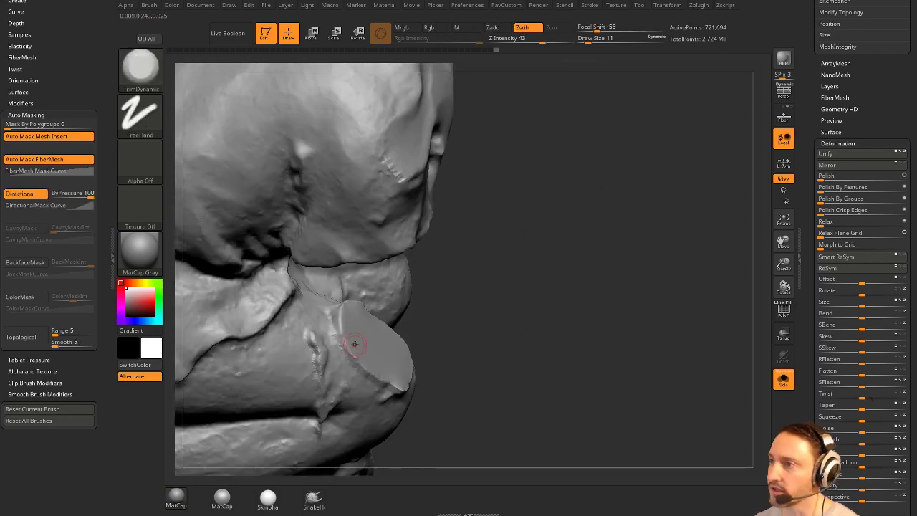
left_click_drag(342, 308, 346, 341)
left_click_drag(478, 277, 423, 264)
left_click_drag(357, 313, 381, 304)
left_click_drag(744, 188, 609, 242)
left_click_drag(377, 306, 422, 336)
left_click_drag(404, 397, 398, 330)
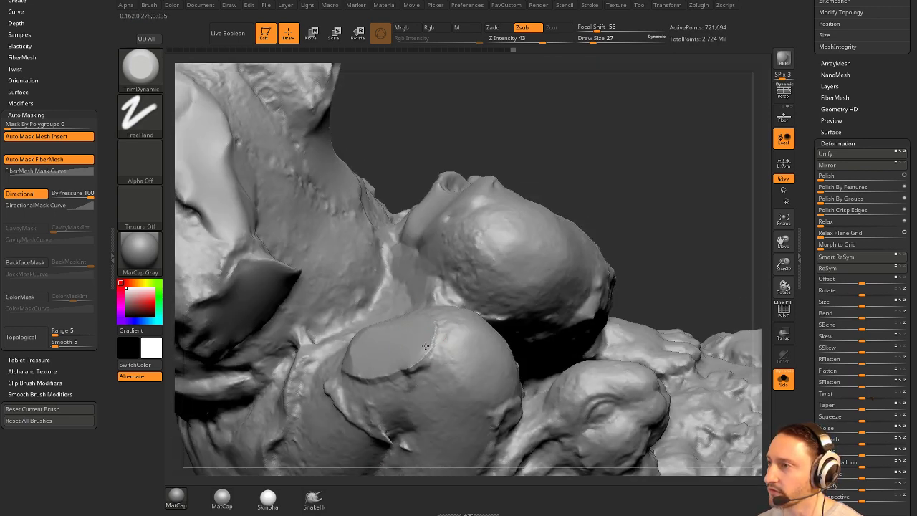
Flatten the other knee's cap and its raised rim with TrimDynamic at draw size 27.
left_click_drag(406, 365, 457, 309)
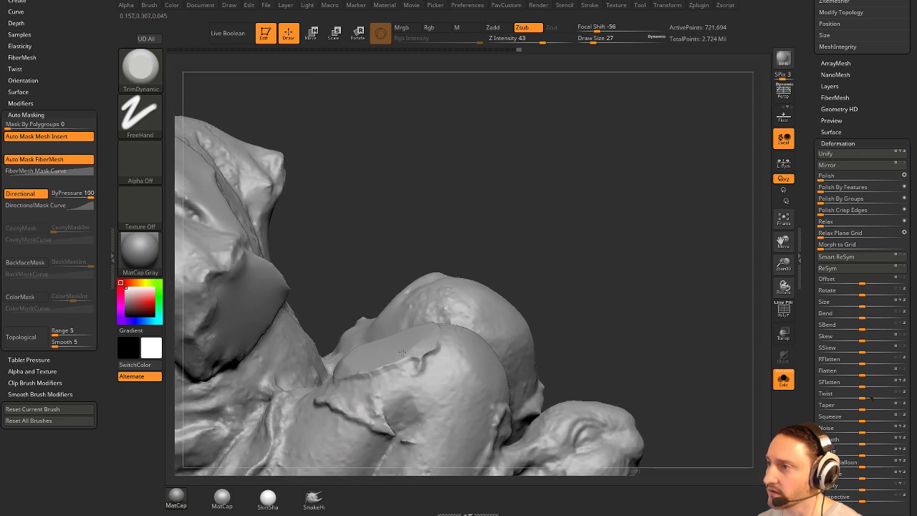
left_click_drag(403, 353, 386, 365)
mouse_move(506, 303)
left_mouse_down()
mouse_move(537, 287)
mouse_move(508, 337)
left_mouse_up()
mouse_move(397, 351)
left_mouse_down()
mouse_move(374, 377)
mouse_move(406, 383)
left_mouse_up()
right_click_drag(491, 277, 496, 344)
left_click_drag(400, 355, 396, 350)
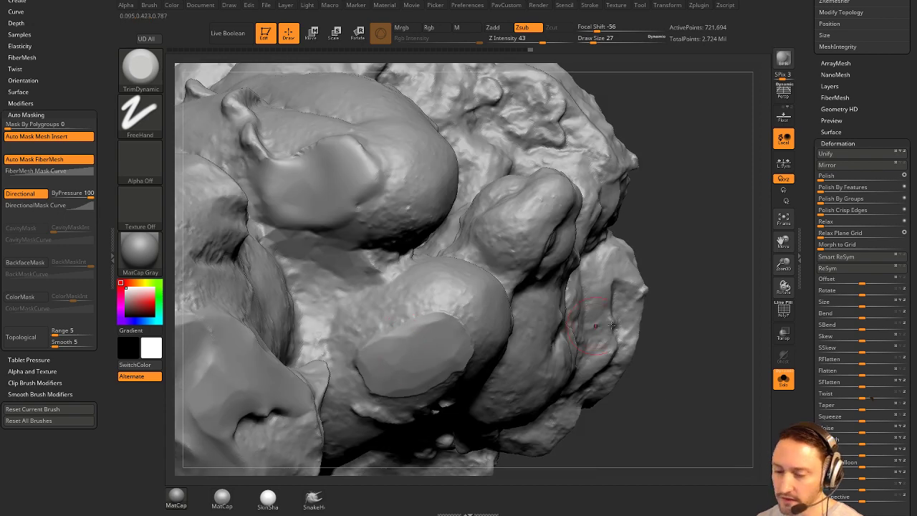
mouse_move(643, 296)
left_mouse_down()
mouse_move(671, 266)
mouse_move(448, 363)
left_mouse_up()
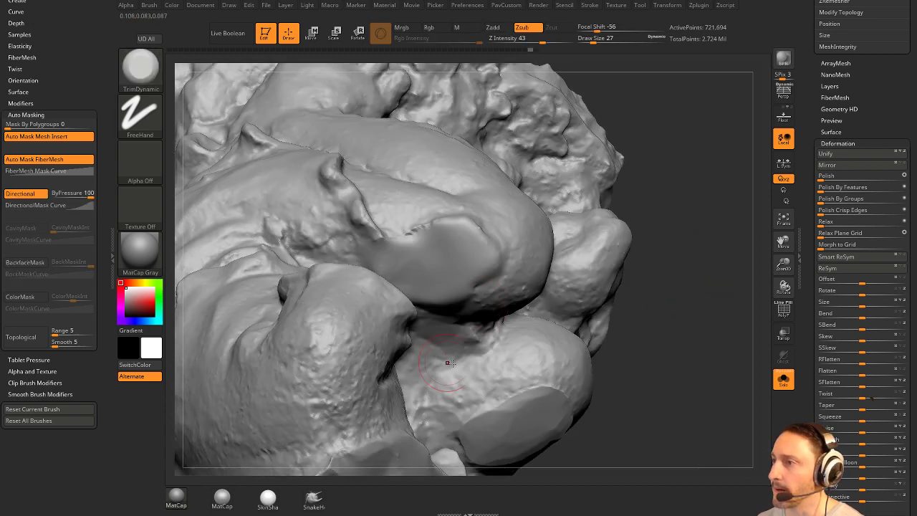
left_click_drag(506, 412, 542, 397)
Trim the remaining edges of that cap into the rounded knee from several angles and update the DynaMesh.
mouse_move(543, 397)
right_mouse_down()
mouse_move(513, 351)
mouse_move(448, 302)
right_mouse_up()
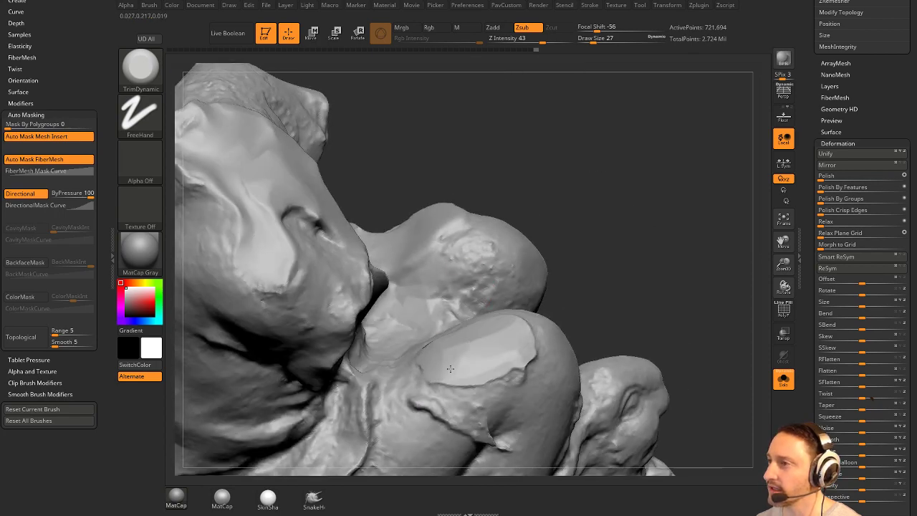
left_click_drag(634, 321, 623, 293)
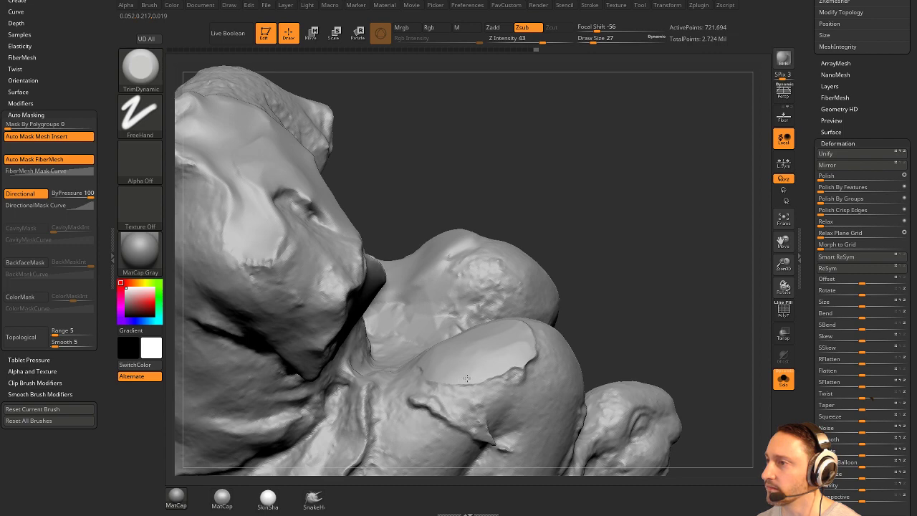
right_click_drag(516, 350, 514, 339)
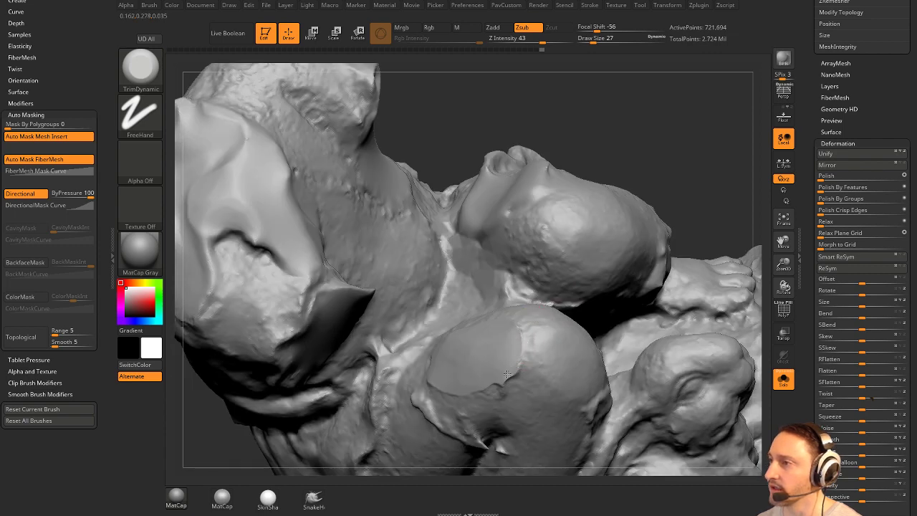
right_click_drag(533, 288, 509, 326)
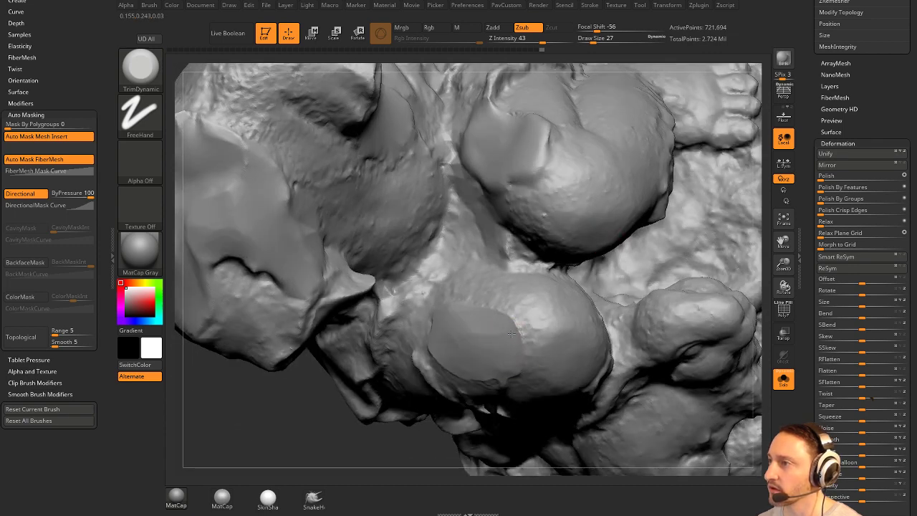
left_click_drag(313, 436, 485, 334)
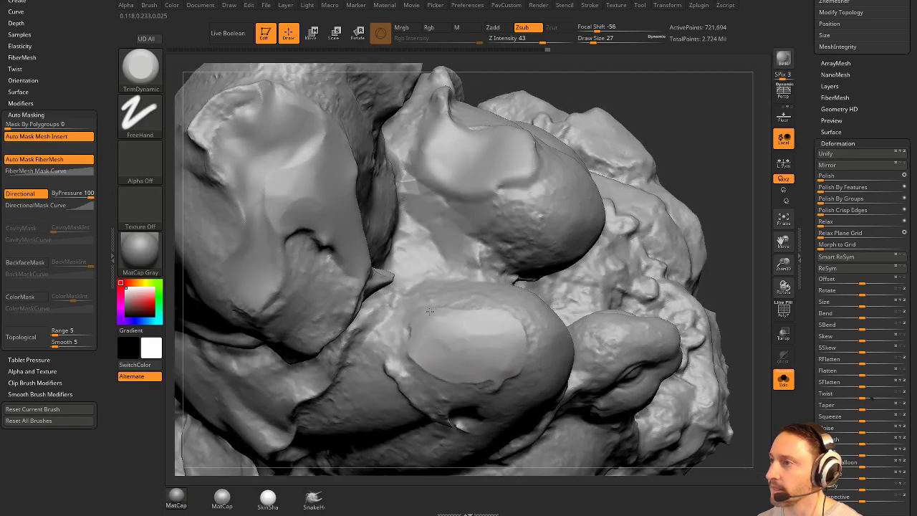
right_click_drag(459, 317, 432, 326)
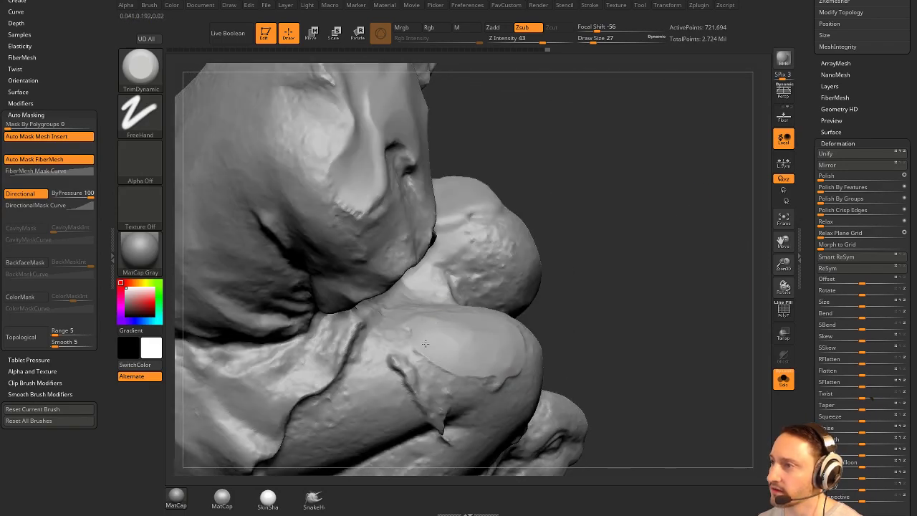
right_click_drag(471, 370, 466, 333)
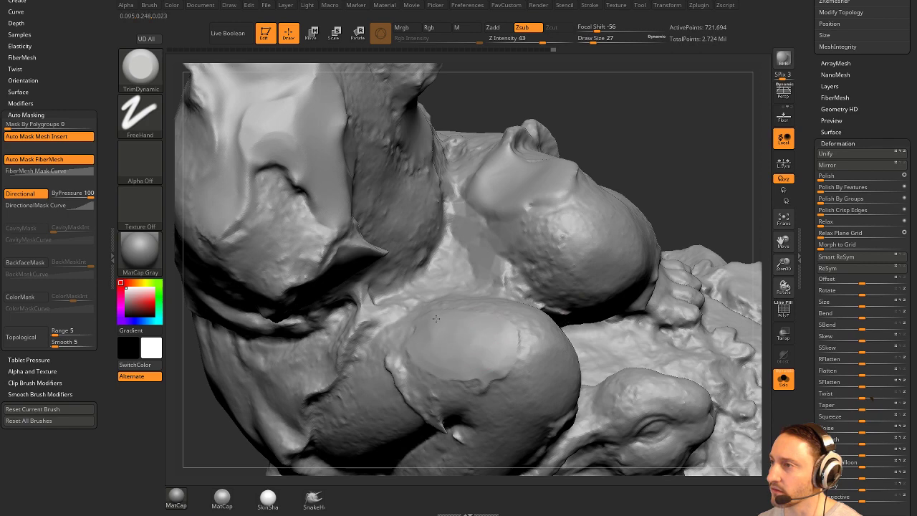
key("ctrl")
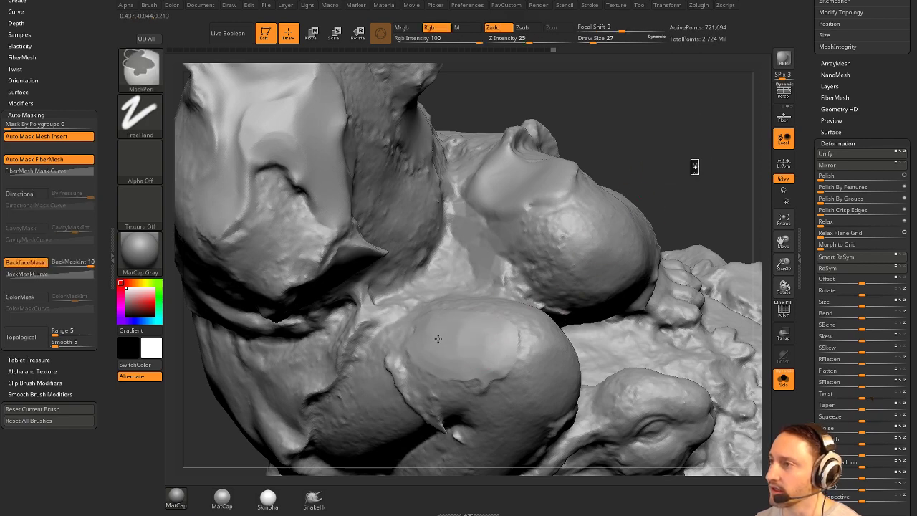
Smooth the rim of that trimmed knee cap at draw size 14.
key("shift")
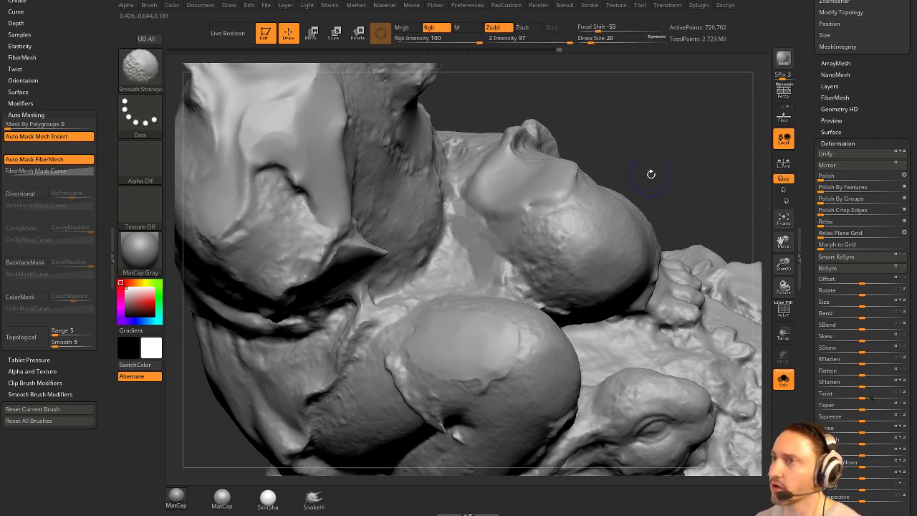
mouse_move(613, 79)
right_mouse_down()
mouse_move(701, 233)
mouse_move(699, 199)
right_mouse_up()
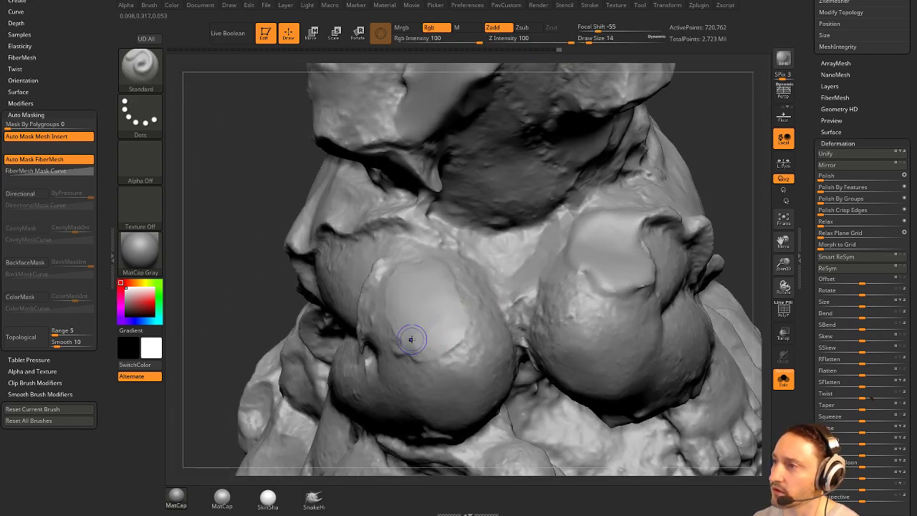
key("shift")
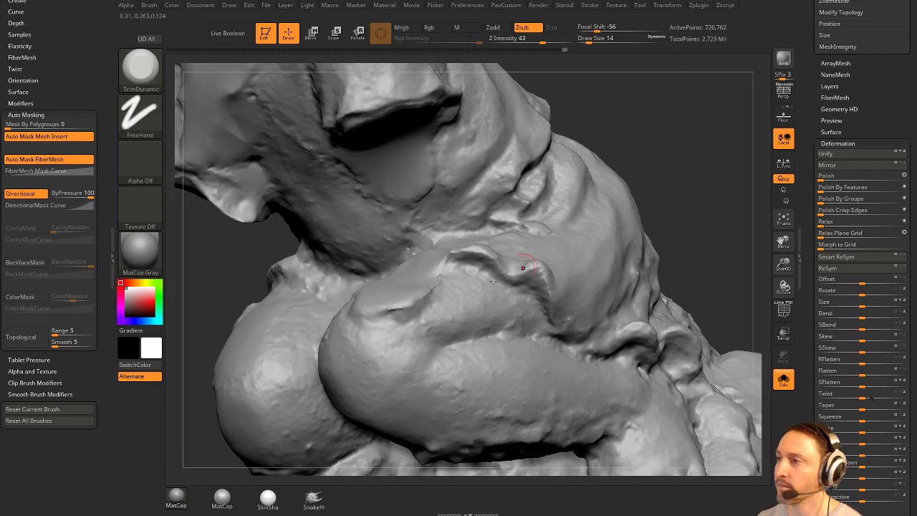
Flatten the dent in the cap of the knee below the second arm with TrimDynamic at draw size 37.
key("s")
left_click(424, 312)
key("s")
left_click(402, 307)
left_click_drag(365, 306, 388, 313)
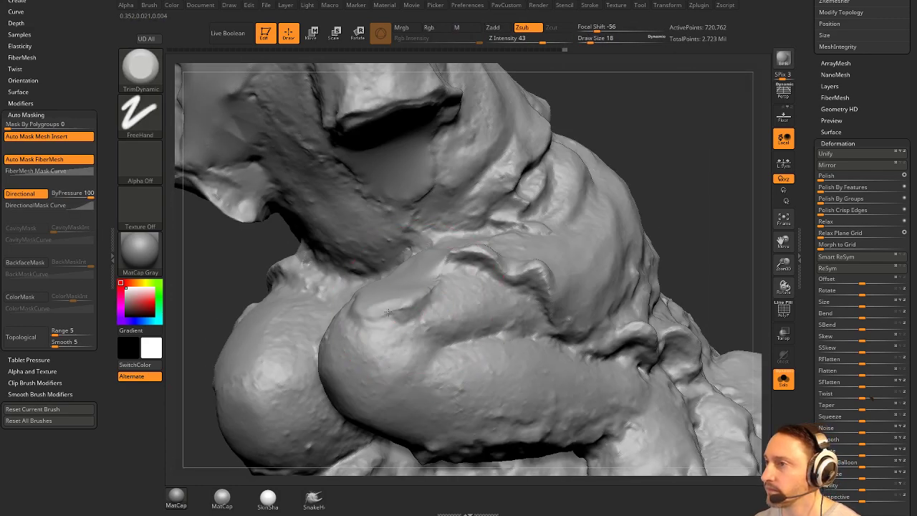
left_click_drag(686, 183, 622, 193)
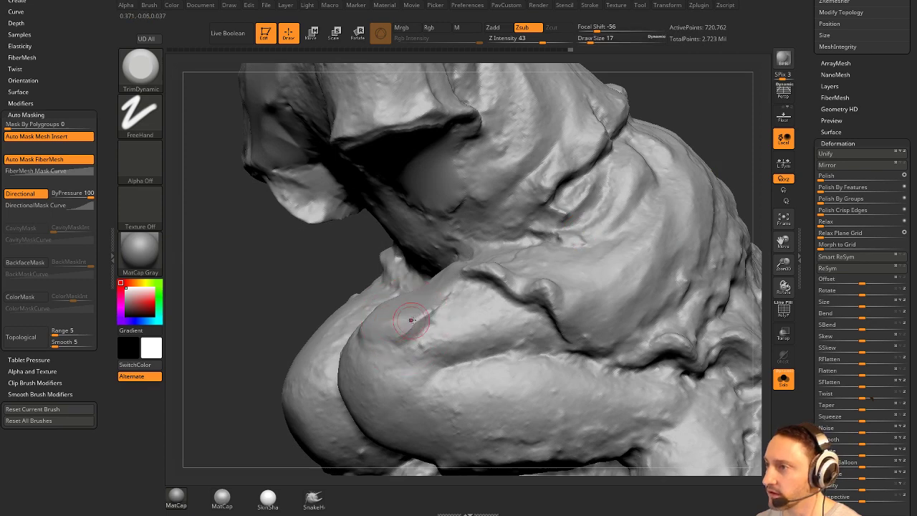
key("s")
left_click(413, 329)
left_click_drag(408, 318, 409, 323)
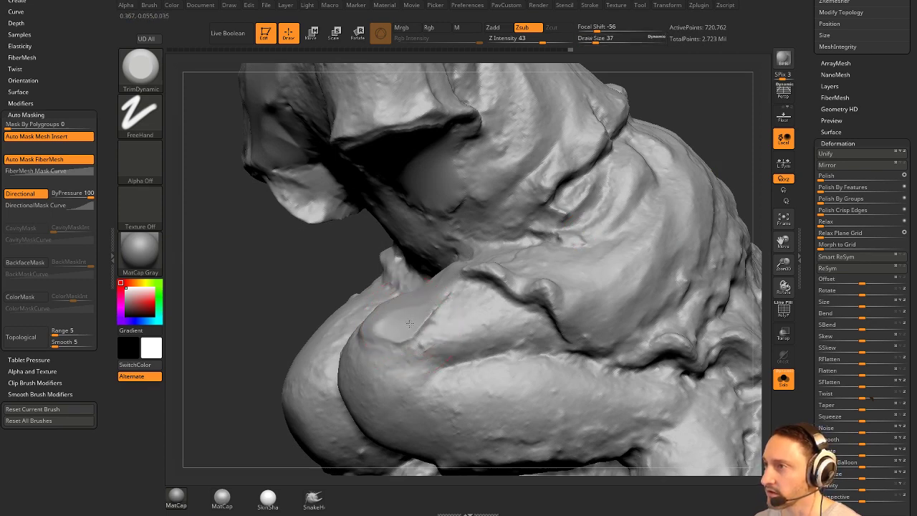
Trim the ridges around the cap of the knee below the second arm from several sides.
left_click_drag(248, 333, 430, 323)
left_click_drag(341, 326, 380, 323)
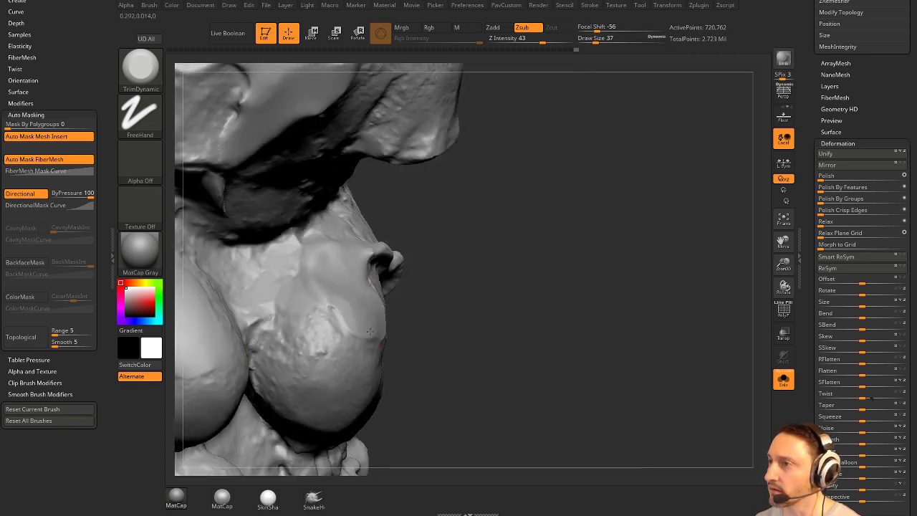
mouse_move(448, 315)
left_mouse_down()
mouse_move(494, 317)
mouse_move(489, 311)
left_mouse_up()
left_click_drag(367, 333, 364, 290)
left_click_drag(616, 297, 539, 281)
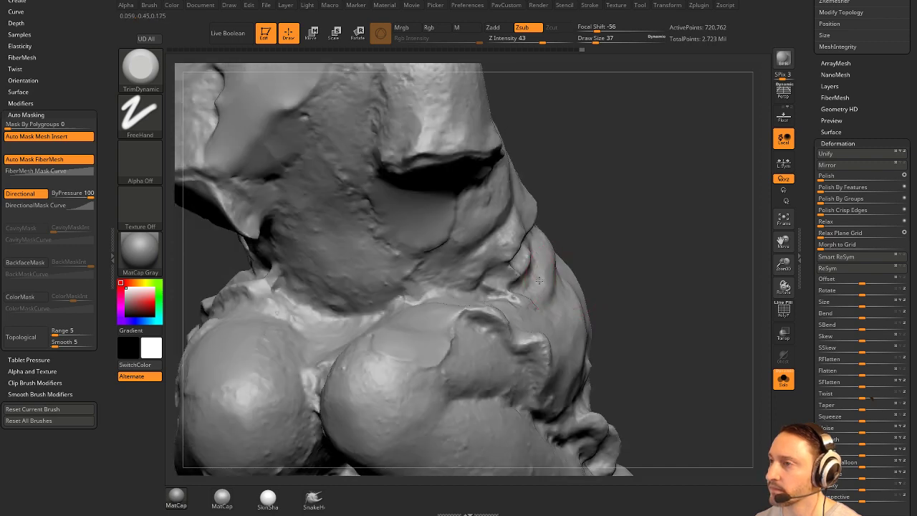
left_click_drag(628, 266, 559, 286)
left_click_drag(454, 322, 420, 338)
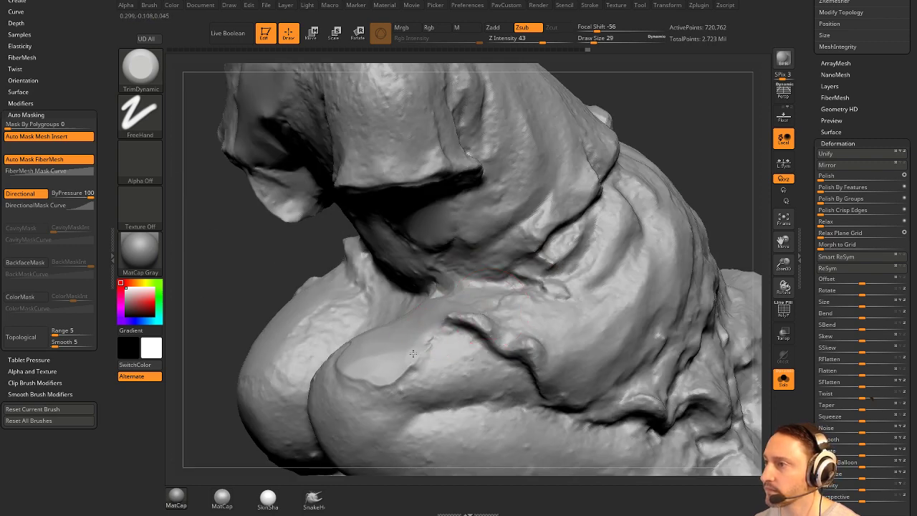
Round the trimmed cap toward the cloth fold with TrimDynamic at draw size 29.
left_click_drag(230, 341, 301, 308)
left_click_drag(447, 313, 440, 315)
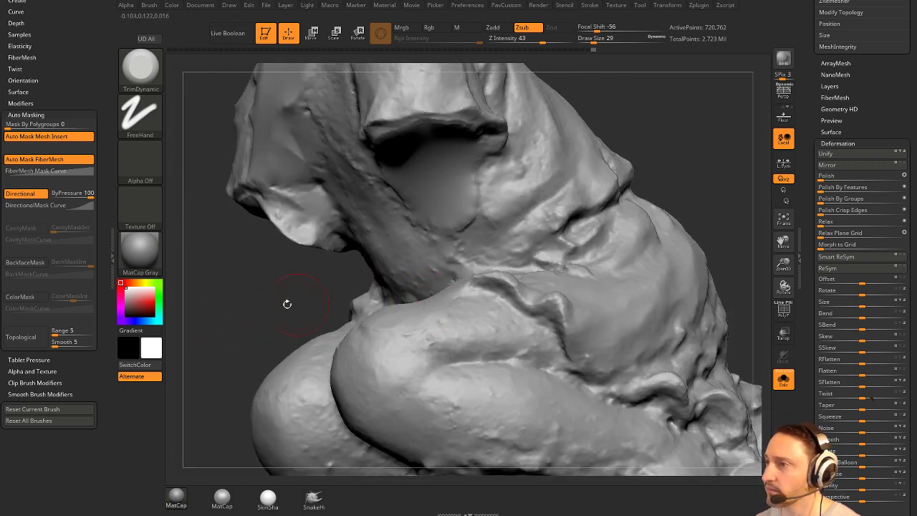
right_click_drag(286, 304, 414, 325)
mouse_move(495, 247)
left_mouse_down()
mouse_move(555, 295)
mouse_move(537, 305)
left_mouse_up()
left_click_drag(444, 341, 449, 338)
left_click_drag(507, 291, 453, 331)
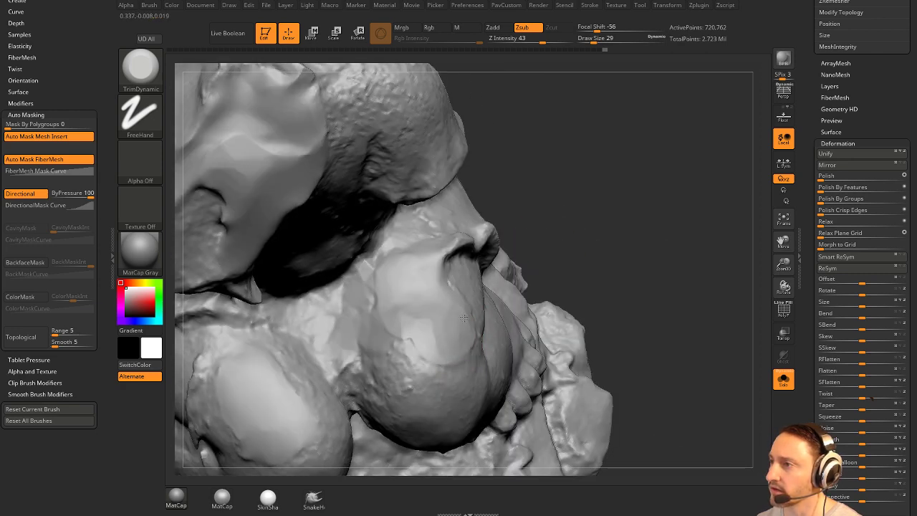
Trim the last uneven spots between that knee cap and the lap and update the DynaMesh.
left_click_drag(593, 270, 495, 312)
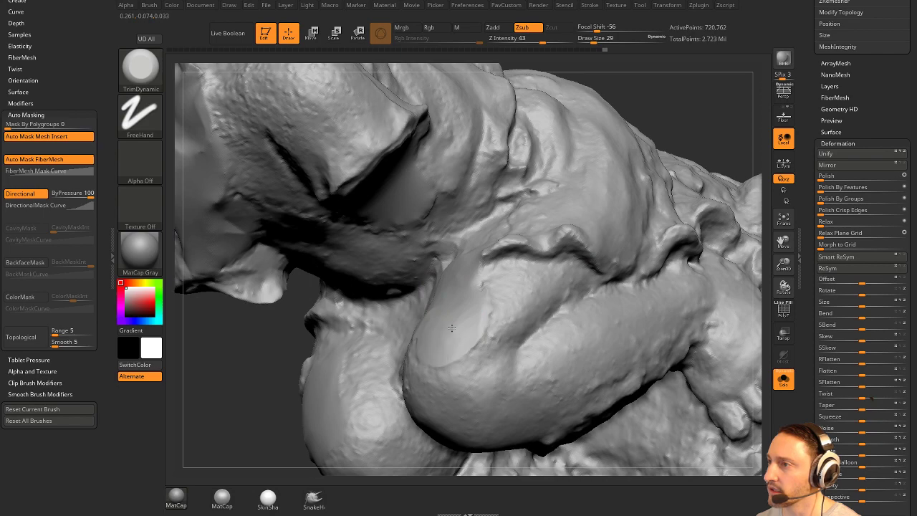
left_click_drag(473, 306, 430, 342)
left_click_drag(283, 358, 459, 337)
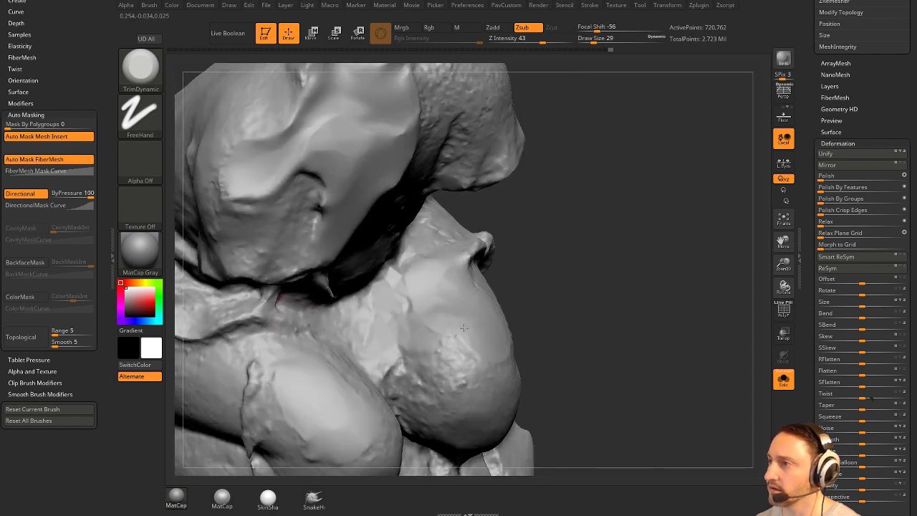
mouse_move(548, 262)
left_mouse_down()
mouse_move(563, 241)
mouse_move(574, 250)
left_mouse_up()
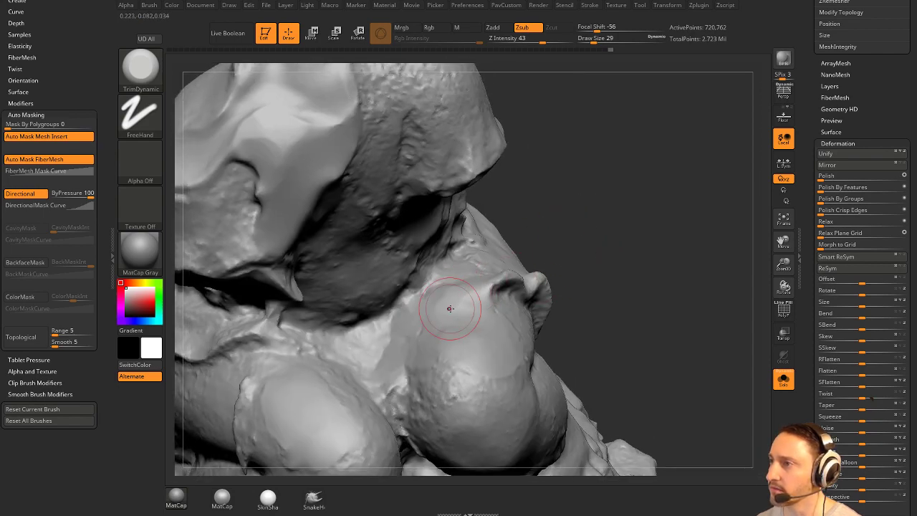
left_click_drag(635, 236, 643, 284, "ctrl")
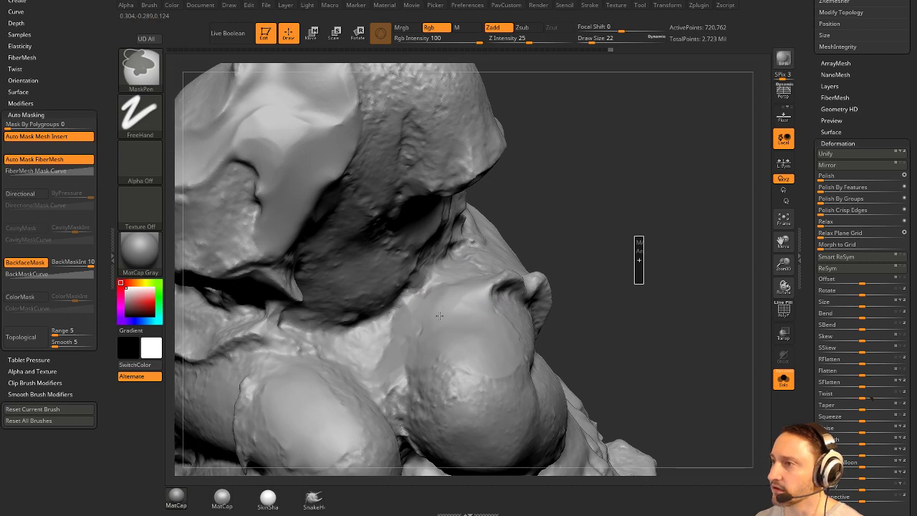
Smooth the upper and inner edges of the cap on the knee below the second arm.
key("shift")
left_click_drag(459, 296, 462, 308, "shift")
right_click_drag(589, 295, 601, 278, "ctrl")
key("bracketright")
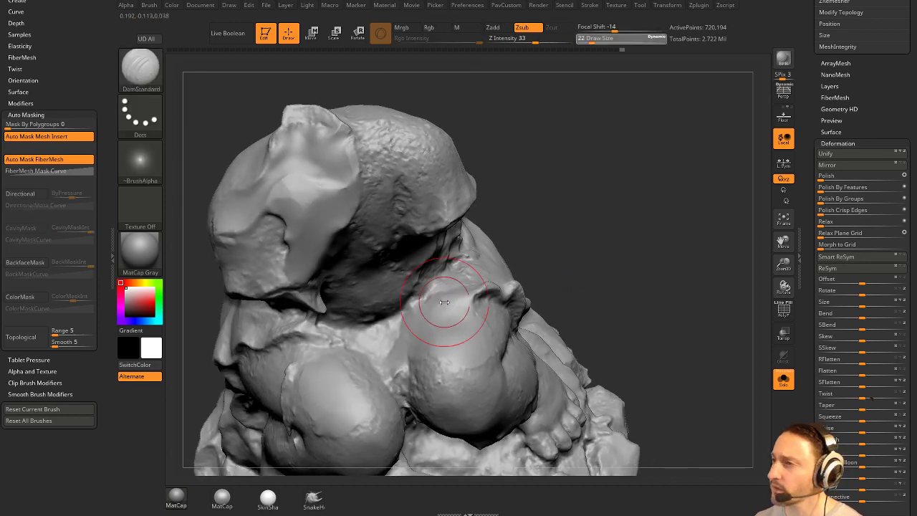
left_click_drag(540, 263, 584, 261)
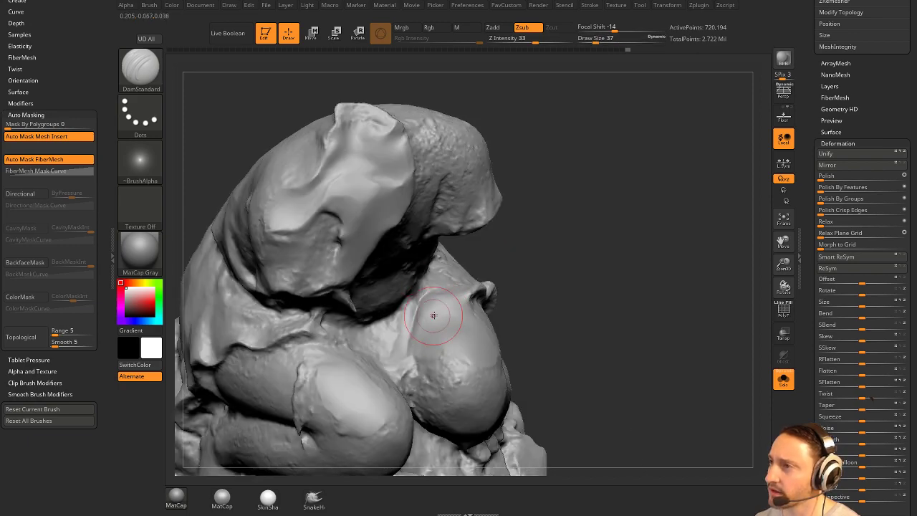
key("bracketleft")
left_click_drag(434, 303, 420, 307, "shift")
Carve the crease where the torso meets the lap with DamStandard at draw size 22 and update the DynaMesh.
mouse_move(607, 278)
left_mouse_down()
mouse_move(626, 244)
mouse_move(602, 265)
left_mouse_up()
right_click_drag(602, 266, 641, 262, "ctrl")
mouse_move(641, 262)
left_mouse_down()
mouse_move(319, 317)
mouse_move(250, 363)
mouse_move(645, 286)
mouse_move(610, 251)
left_mouse_up()
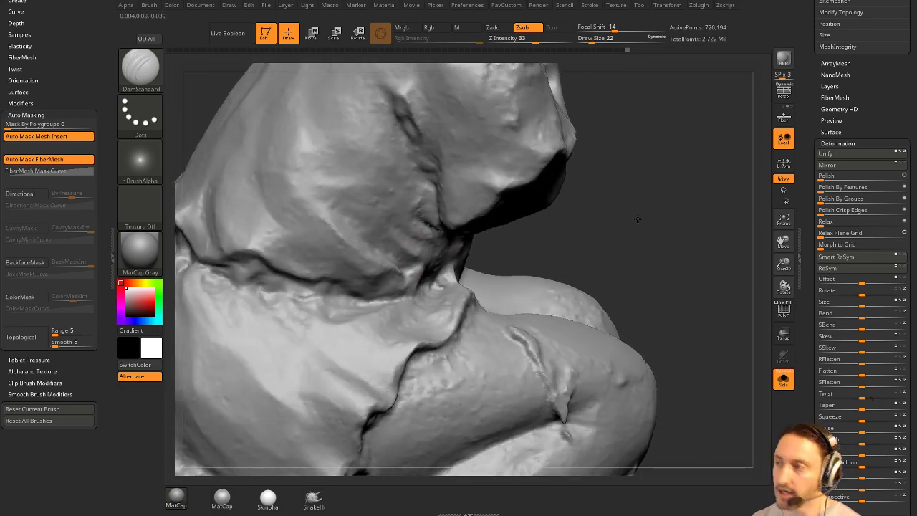
mouse_move(638, 218)
left_mouse_down()
mouse_move(330, 351)
mouse_move(271, 354)
mouse_move(680, 198)
left_mouse_up()
key("s")
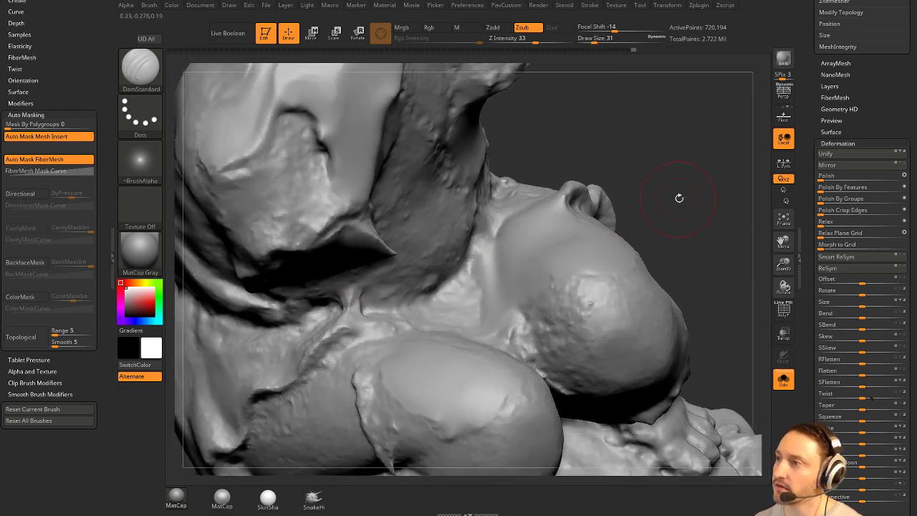
right_click_drag(680, 198, 380, 307)
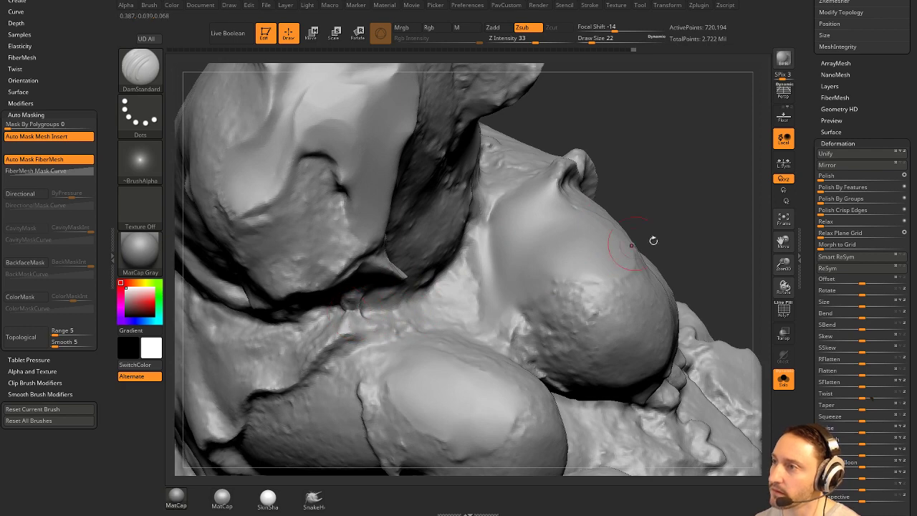
right_click_drag(632, 245, 372, 307)
key("ctrl")
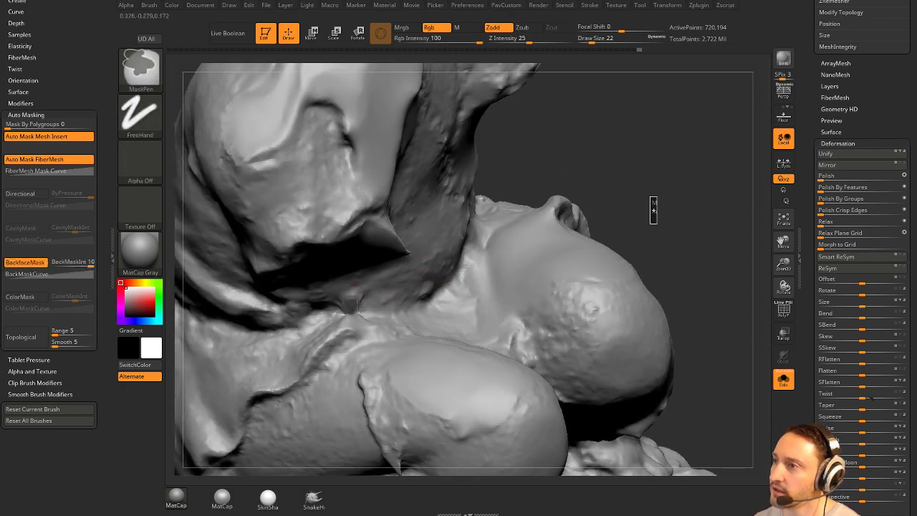
Smooth the carved spot between the torso and the lap at draw size 16.
key("b")
key("s")
key("t")
left_click_drag(350, 306, 362, 315, "shift")
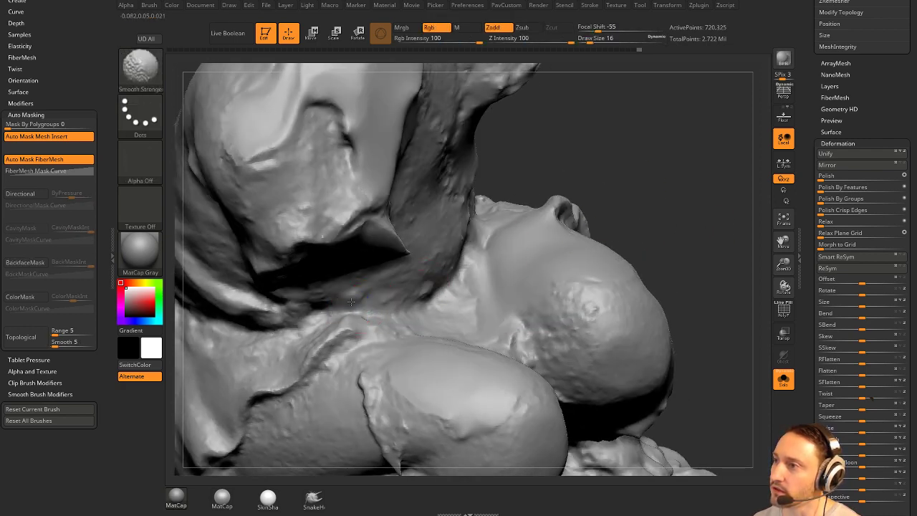
mouse_move(637, 214)
left_mouse_down()
mouse_move(647, 230)
mouse_move(635, 220)
left_mouse_up()
Deepen the crease between the torso and the lap with DamStandard at draw size 35.
key("b")
key("d")
key("s")
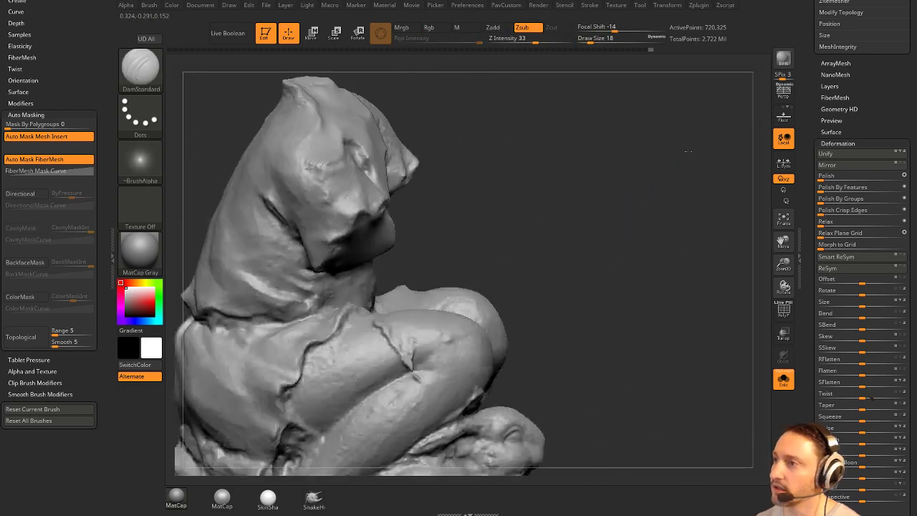
mouse_move(688, 151)
left_mouse_down()
mouse_move(641, 242)
mouse_move(655, 201)
mouse_move(695, 230)
left_mouse_up()
mouse_move(599, 268)
left_mouse_down()
mouse_move(625, 278)
mouse_move(610, 264)
mouse_move(620, 236)
mouse_move(594, 232)
mouse_move(611, 302)
mouse_move(573, 266)
mouse_move(631, 219)
mouse_move(624, 296)
mouse_move(669, 288)
mouse_move(621, 265)
mouse_move(594, 268)
left_mouse_up()
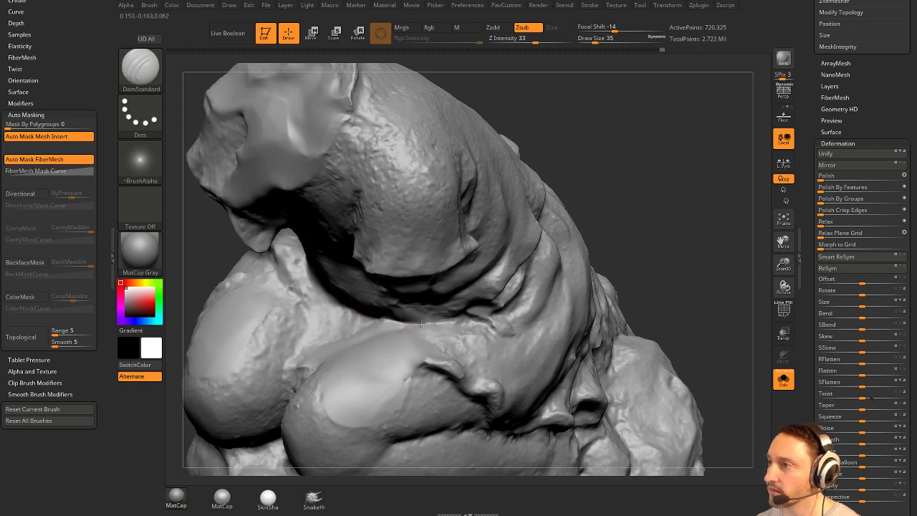
mouse_move(421, 324)
right_mouse_down()
mouse_move(667, 237)
mouse_move(641, 276)
mouse_move(444, 312)
right_mouse_up()
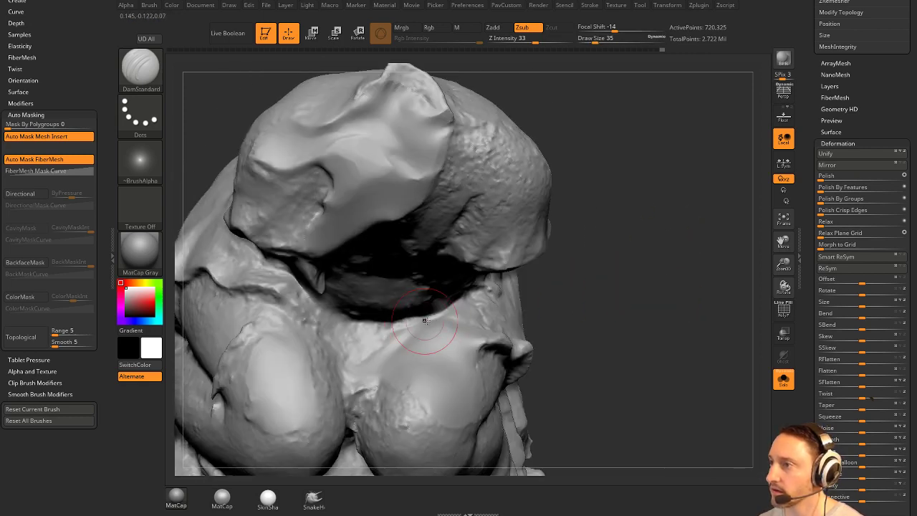
left_click_drag(614, 282, 501, 288)
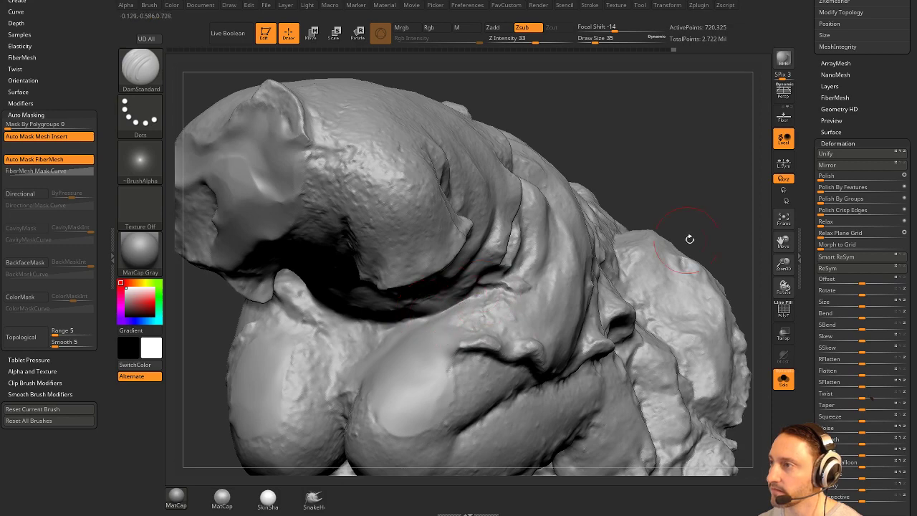
mouse_move(689, 239)
right_mouse_down()
mouse_move(705, 232)
mouse_move(402, 334)
right_mouse_up()
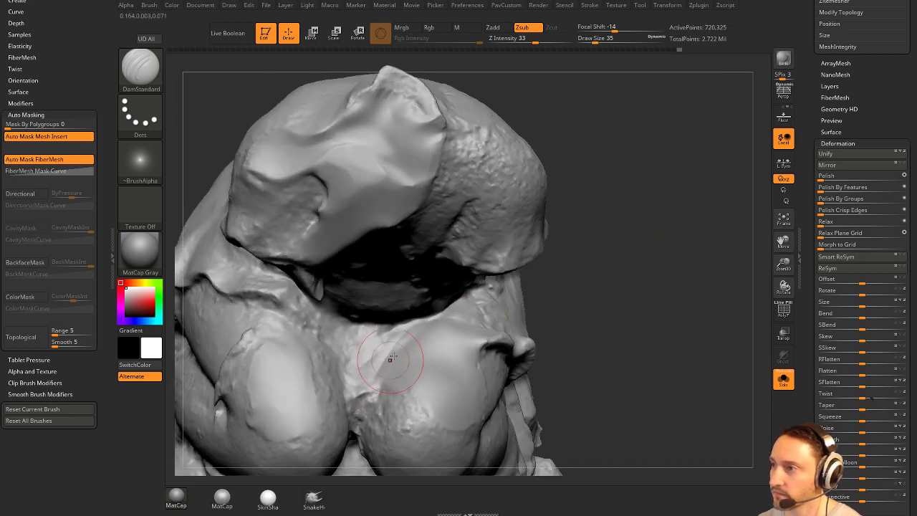
Fill the rough hollow between the knees and the torso with Clay at draw size 23 and smooth it at draw size 16.
key("b")
key("c")
key("l")
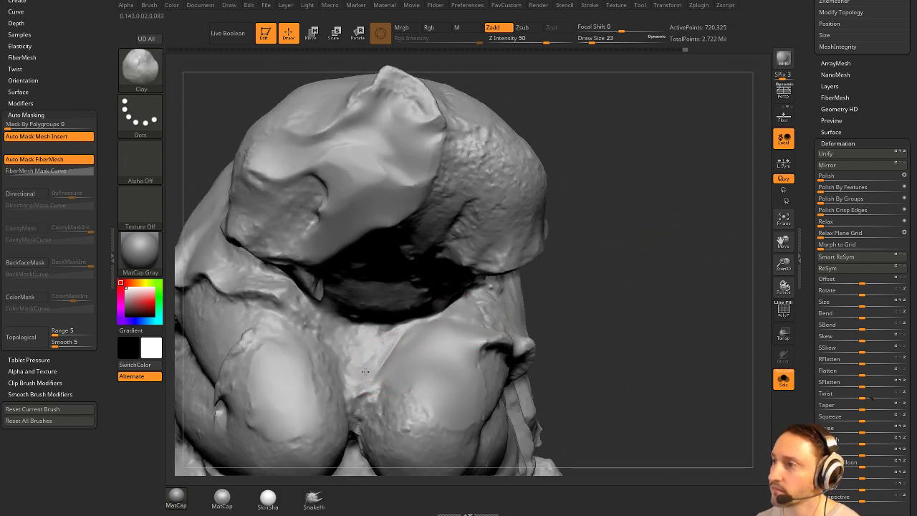
right_click_drag(548, 294, 593, 273)
key("b")
key("s")
key("t")
key("s")
left_click(382, 340)
right_click_drag(547, 323, 552, 297, "ctrl")
mouse_move(552, 297)
right_mouse_down()
mouse_move(600, 292)
mouse_move(529, 298)
mouse_move(589, 288)
right_mouse_up()
left_click_drag(364, 352, 369, 338, "shift")
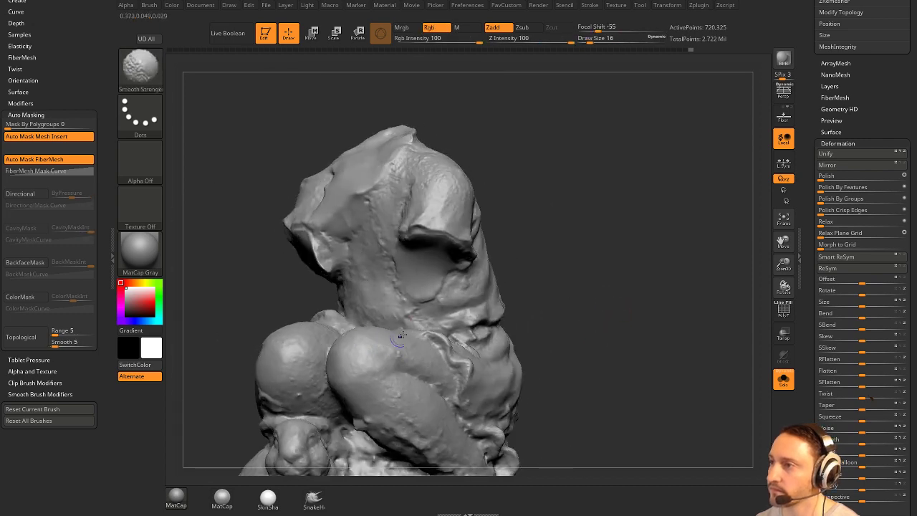
Show the whole statue, switch to the girl_statue_RC_full4 arm subtool and isolate it.
mouse_move(526, 316)
right_mouse_down()
mouse_move(612, 291)
mouse_move(501, 242)
right_mouse_up()
mouse_move(501, 242)
right_mouse_down("alt")
mouse_move(637, 315)
mouse_move(656, 340)
right_mouse_up("alt")
left_click(784, 378)
mouse_move(617, 276)
right_mouse_down()
mouse_move(655, 249)
mouse_move(698, 252)
mouse_move(682, 279)
mouse_move(647, 282)
mouse_move(713, 318)
right_mouse_up()
left_click(543, 287, "alt")
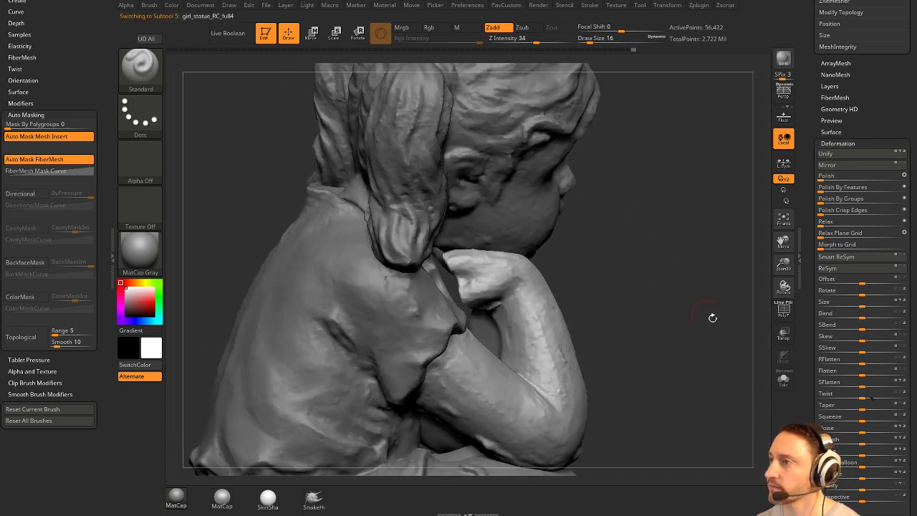
left_click(784, 378)
right_click_drag(651, 251, 694, 282, "alt")
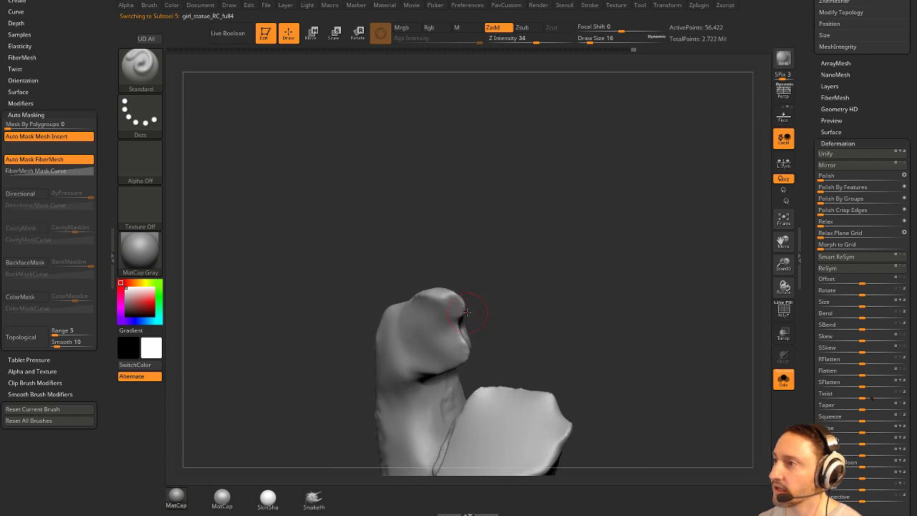
Mask the fingertip end of the hand, invert the mask, move the unmasked end and show the whole statue.
key("ctrl")
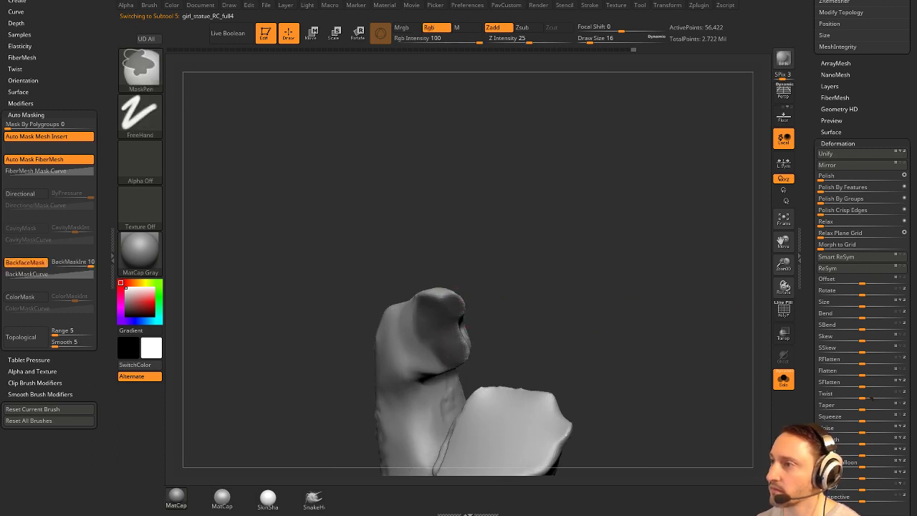
right_click_drag(543, 301, 470, 288)
left_click(585, 233, "ctrl")
key("w")
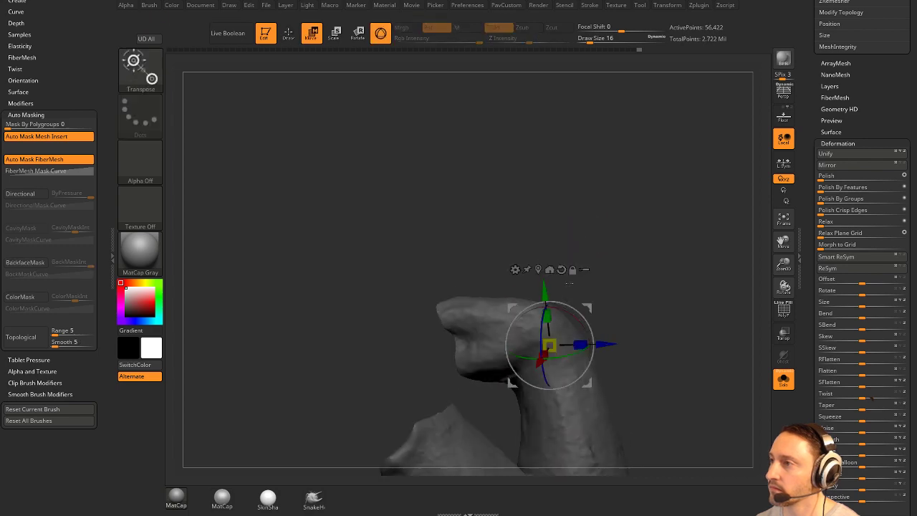
left_click_drag(587, 308, 570, 311)
key("q")
left_click(784, 379)
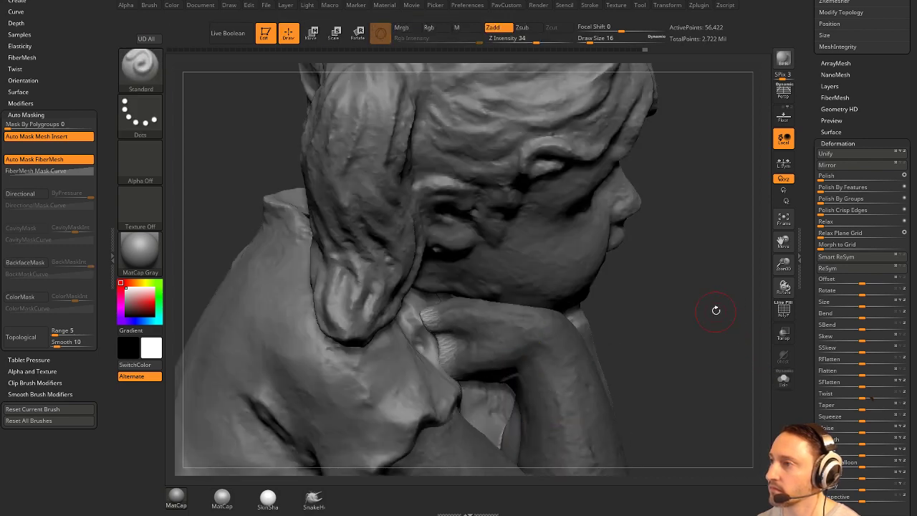
Nudge the hand end slightly against the full statue, clear the mask and update the DynaMesh.
mouse_move(716, 311)
right_mouse_down()
mouse_move(659, 308)
mouse_move(677, 348)
right_mouse_up()
key("w")
left_click_drag(588, 346, 585, 347)
key("q")
right_click_drag(694, 326, 645, 323)
left_click_drag(657, 294, 741, 358, "ctrl")
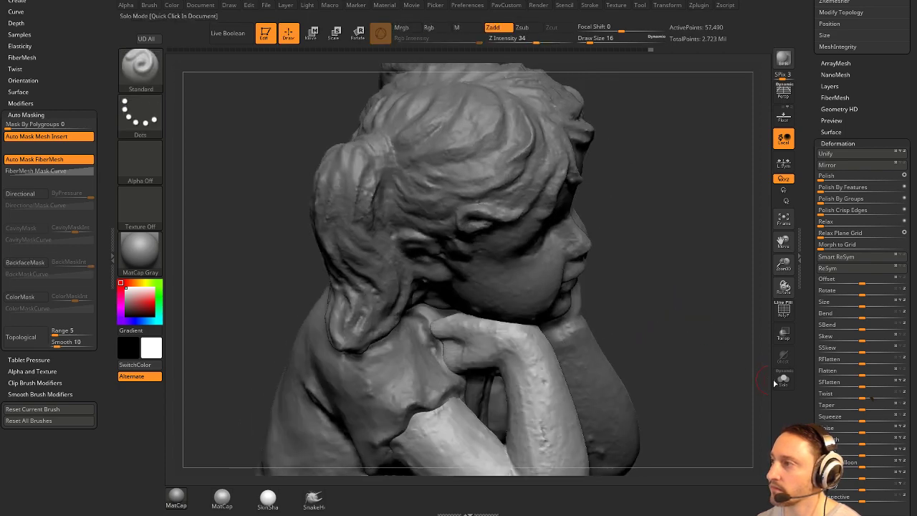
Isolate the arm and smooth the edges and hollow of the hand's cap at draw size 16.
left_click(784, 380)
right_click_drag(717, 340, 672, 334)
left_click_drag(481, 350, 488, 351, "shift")
right_click_drag(423, 351, 494, 355)
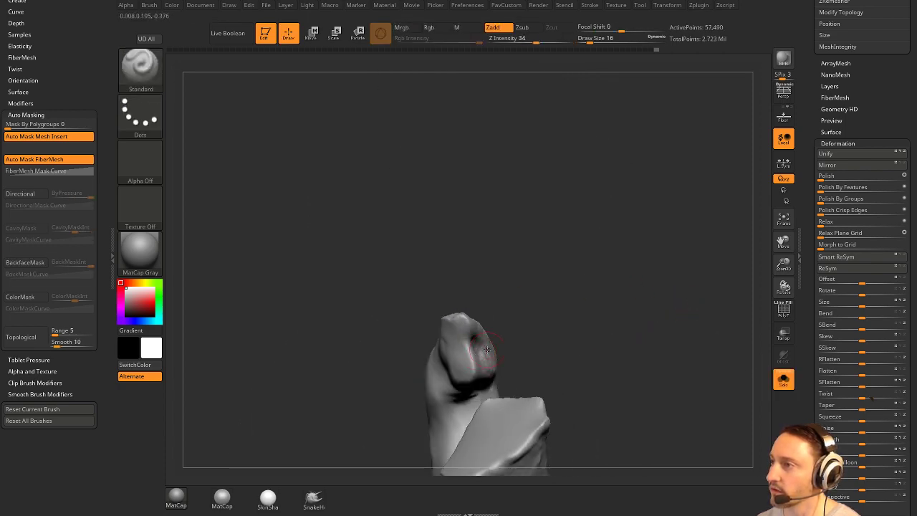
left_click_drag(483, 358, 473, 344, "shift")
right_click_drag(408, 355, 480, 357)
mouse_move(494, 340)
left_mouse_down()
mouse_move(559, 287)
mouse_move(586, 339)
left_mouse_up()
left_click_drag(699, 349, 685, 305)
left_click_drag(458, 301, 457, 333, "shift")
right_click_drag(516, 333, 581, 359)
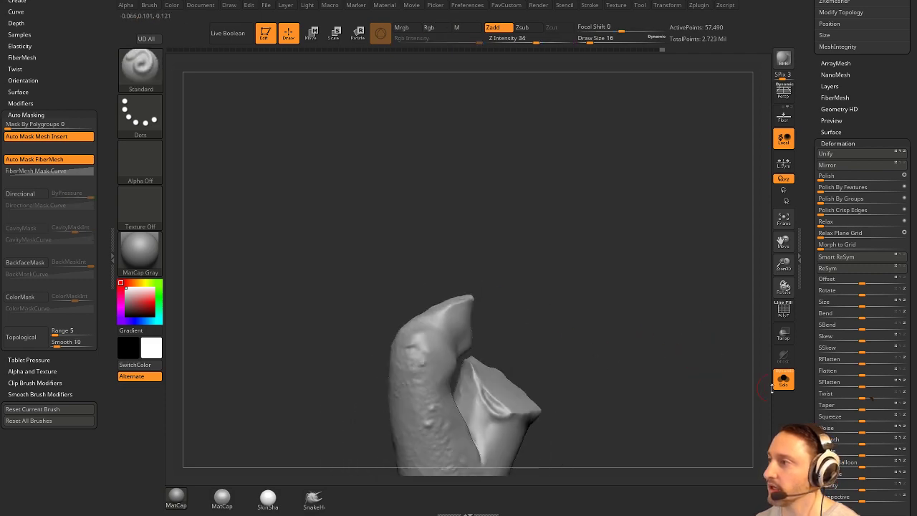
Show the whole statue and carve the groove between the fingers of that hand with DamStandard at draw size 16.
left_click(783, 381)
mouse_move(634, 279)
right_mouse_down()
mouse_move(677, 261)
mouse_move(709, 232)
right_mouse_up()
mouse_move(698, 237)
left_mouse_down()
mouse_move(677, 212)
mouse_move(698, 240)
mouse_move(735, 252)
mouse_move(698, 233)
mouse_move(704, 251)
left_mouse_up()
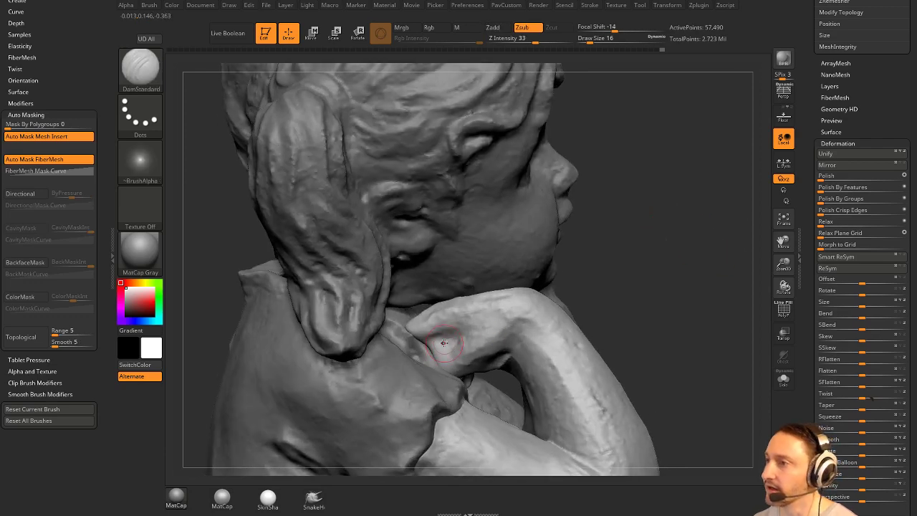
left_click_drag(600, 278, 443, 343)
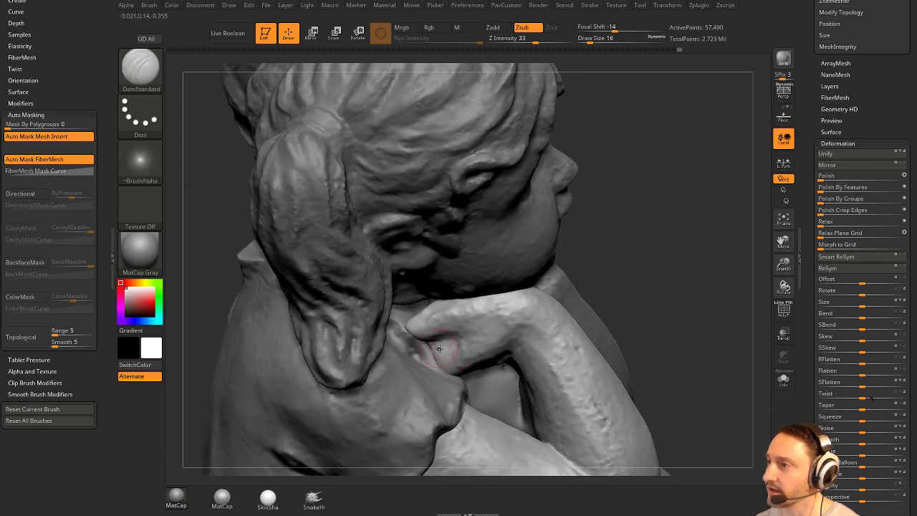
mouse_move(591, 293)
left_mouse_down()
mouse_move(726, 239)
mouse_move(734, 217)
mouse_move(721, 239)
mouse_move(707, 232)
mouse_move(731, 285)
mouse_move(690, 260)
mouse_move(751, 248)
mouse_move(664, 245)
left_mouse_up()
mouse_move(607, 271)
left_mouse_down()
mouse_move(637, 272)
mouse_move(626, 283)
mouse_move(727, 276)
mouse_move(720, 263)
mouse_move(737, 253)
mouse_move(695, 281)
mouse_move(727, 288)
left_mouse_up()
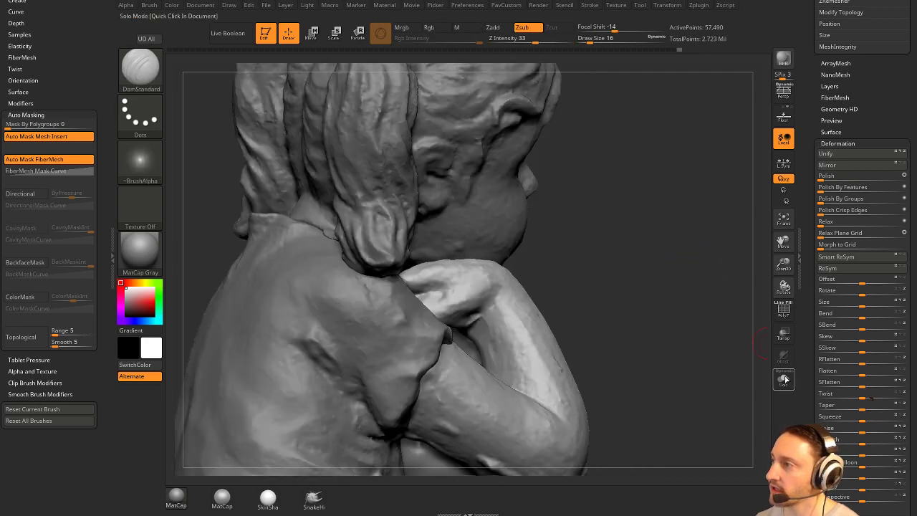
Isolate the arm again, carve the crease where the hand meets the inner wrist and smooth it.
left_click(784, 381)
left_click_drag(625, 262, 653, 250)
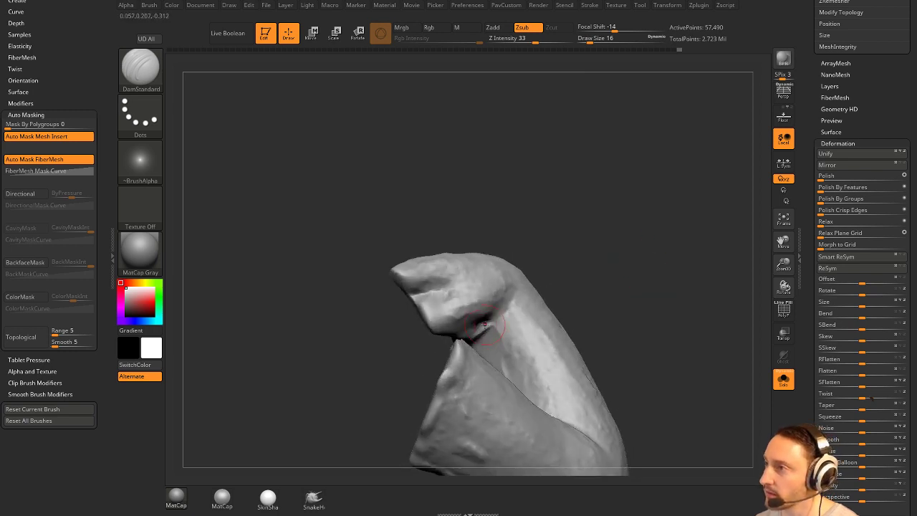
left_click_drag(492, 327, 478, 333)
left_click_drag(554, 278, 661, 276)
left_click_drag(471, 341, 486, 325, "shift")
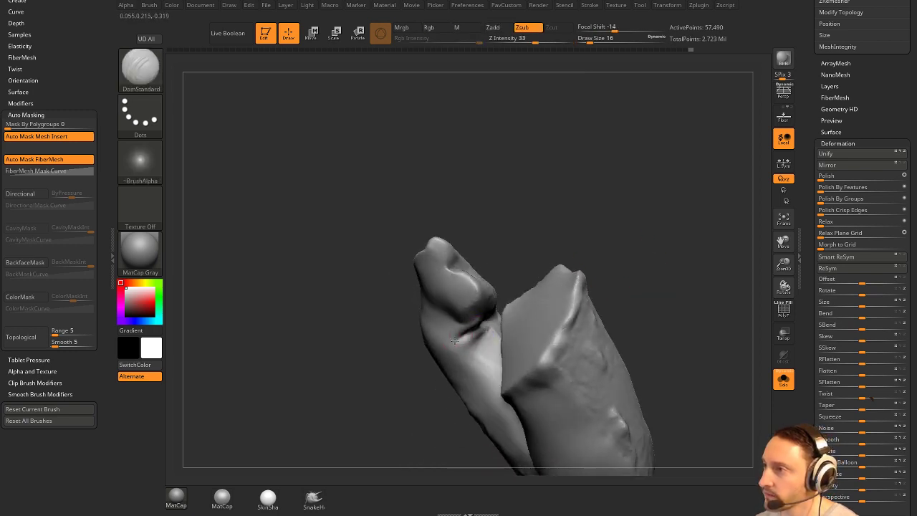
left_click_drag(411, 375, 476, 332)
left_click_drag(610, 289, 709, 284)
mouse_move(653, 284)
left_mouse_down()
mouse_move(651, 361)
mouse_move(606, 303)
left_mouse_up()
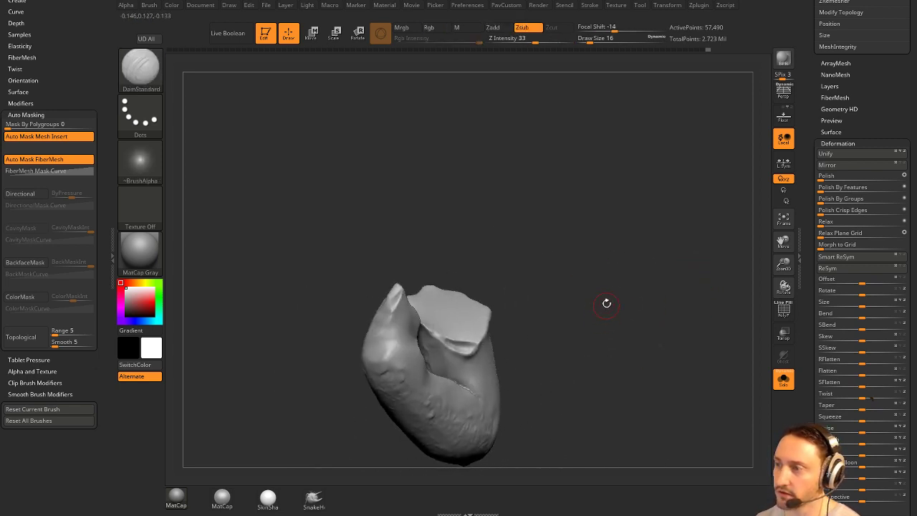
Build up the hand's cap with the Standard brush at draw size 31.
key("b")
key("s")
key("t")
left_click_drag(580, 266, 538, 266)
key("s")
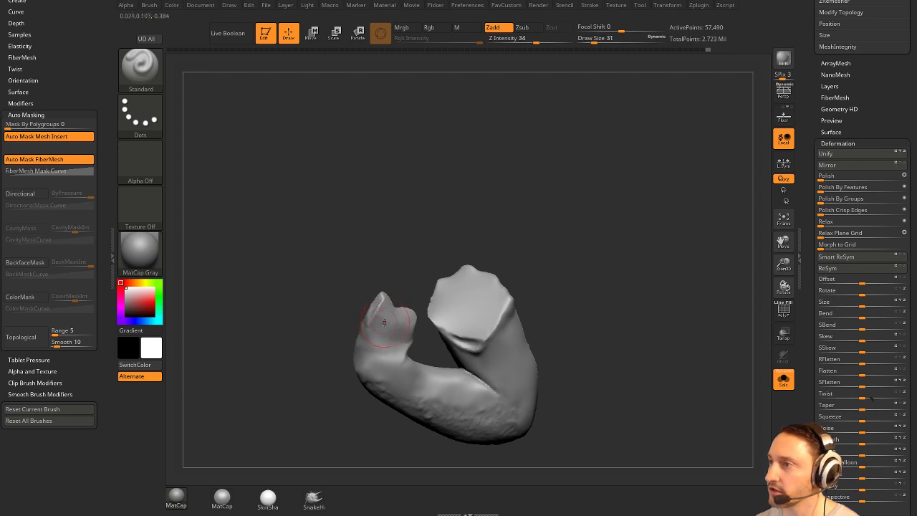
left_click_drag(336, 367, 386, 324)
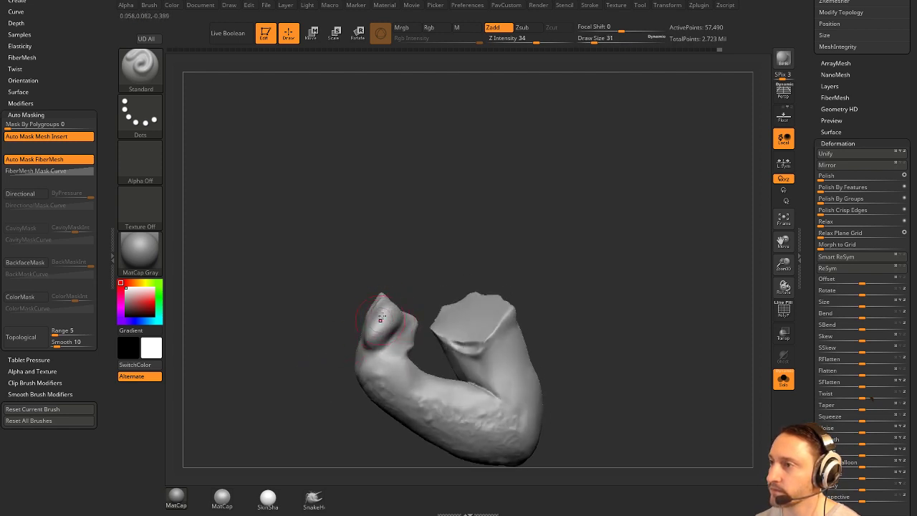
mouse_move(318, 382)
left_mouse_down()
mouse_move(365, 368)
mouse_move(483, 303)
mouse_move(521, 296)
mouse_move(438, 299)
mouse_move(449, 309)
left_mouse_up()
Reshape the end of the hand with the Move brush at draw size 33, comparing it with the whole statue.
key("bracketright")
key("b")
key("m")
key("v")
left_click(778, 377)
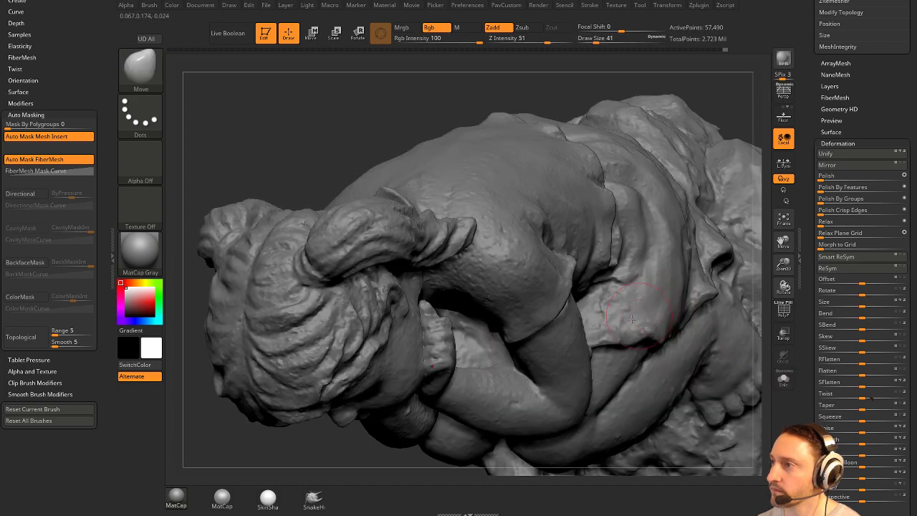
left_click_drag(327, 467, 334, 364)
left_click_drag(564, 257, 614, 249)
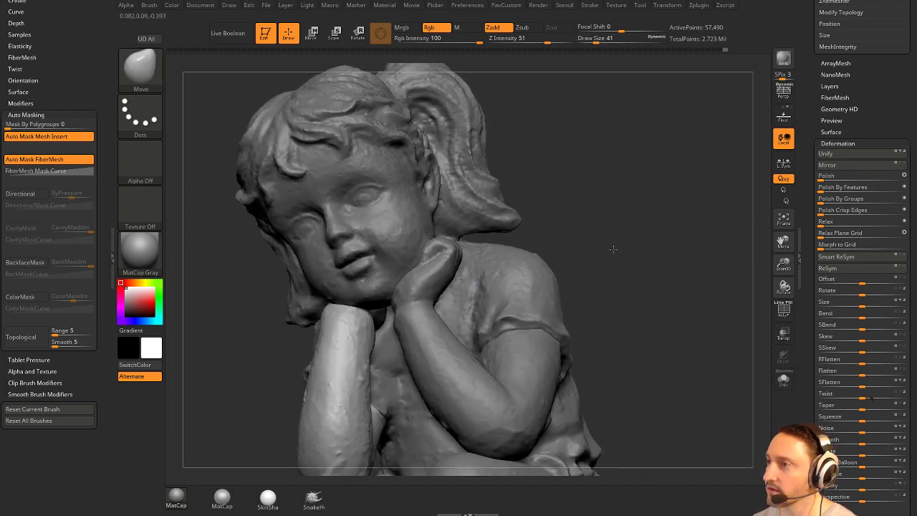
left_click(781, 384)
left_click_drag(610, 311, 433, 341)
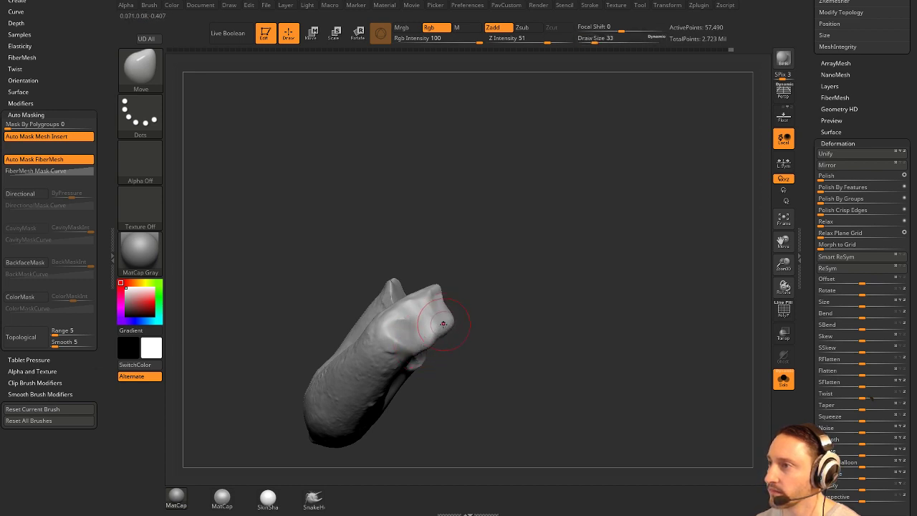
left_click_drag(444, 324, 440, 342)
Add volume to the back and side of the hand with Clay at draw size 49.
key("b")
key("c")
key("l")
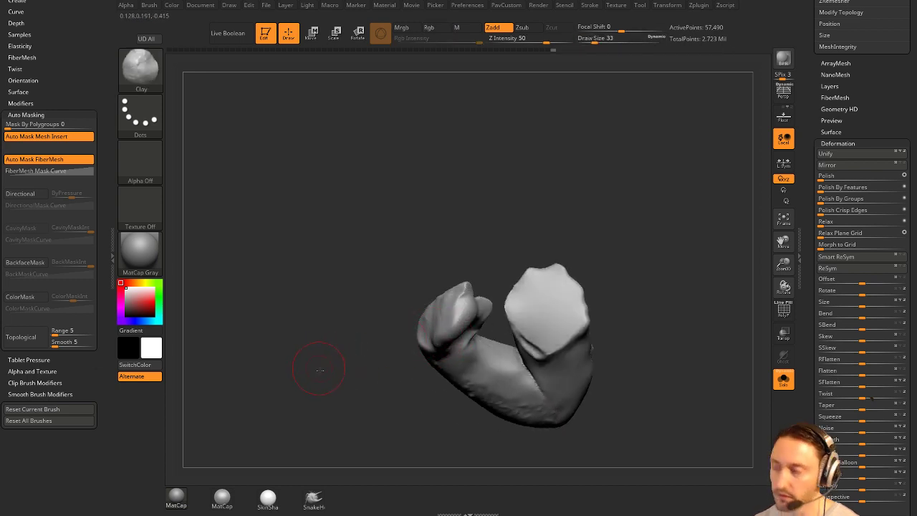
left_click_drag(322, 372, 412, 353)
key("s")
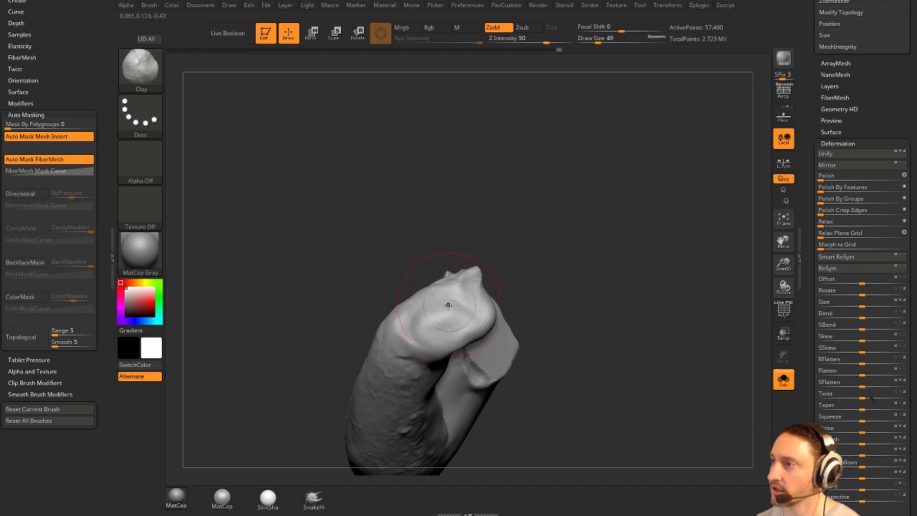
left_click_drag(425, 332, 452, 324)
mouse_move(580, 316)
left_mouse_down()
mouse_move(559, 281)
mouse_move(542, 275)
left_mouse_up()
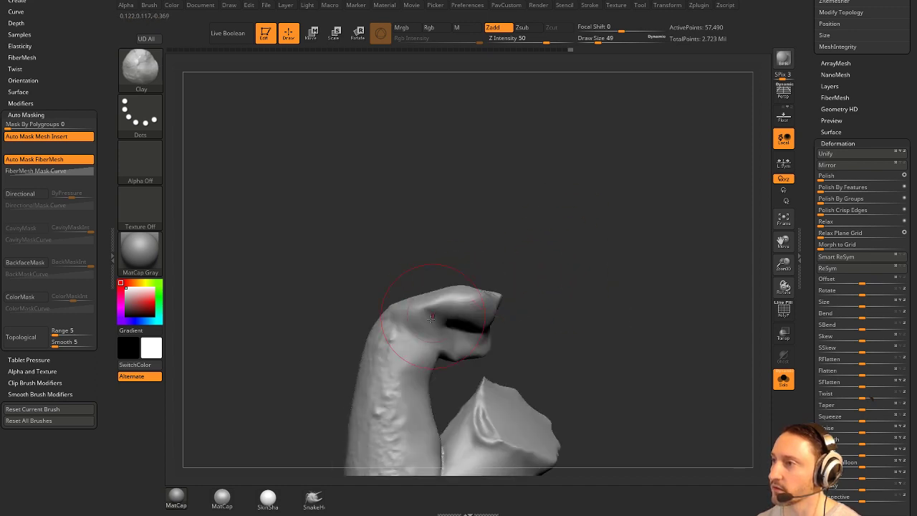
left_click_drag(458, 324, 482, 320)
left_click_drag(574, 305, 546, 293)
left_click_drag(466, 323, 495, 315)
mouse_move(550, 293)
left_mouse_down()
mouse_move(520, 292)
mouse_move(596, 298)
mouse_move(567, 279)
mouse_move(563, 301)
mouse_move(527, 309)
mouse_move(561, 305)
left_mouse_up()
Carve the line between the hand and the wrist with DamStandard at draw size 23 and smooth around it.
key("b")
key("d")
key("s")
left_click_drag(482, 318, 466, 314, "shift")
left_click_drag(555, 320, 542, 323)
left_click_drag(466, 315, 440, 311, "shift")
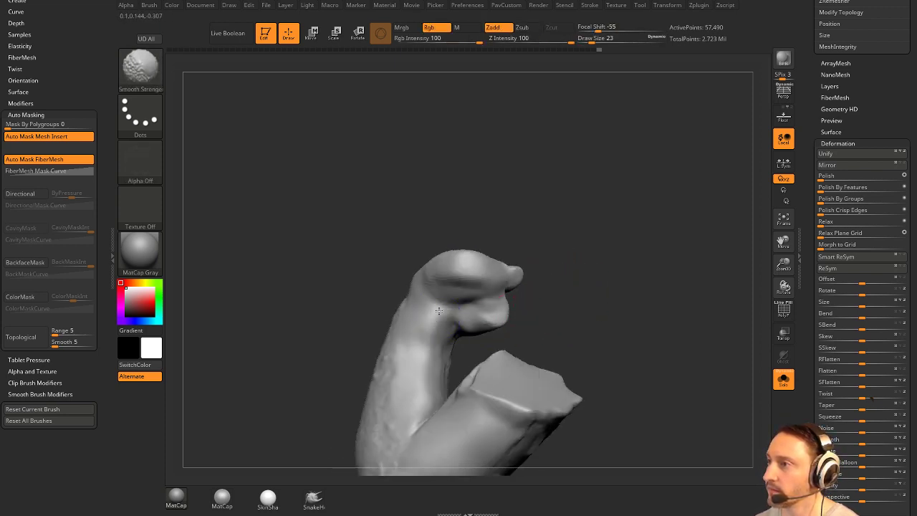
left_click_drag(539, 316, 563, 316)
left_click_drag(512, 274, 443, 308)
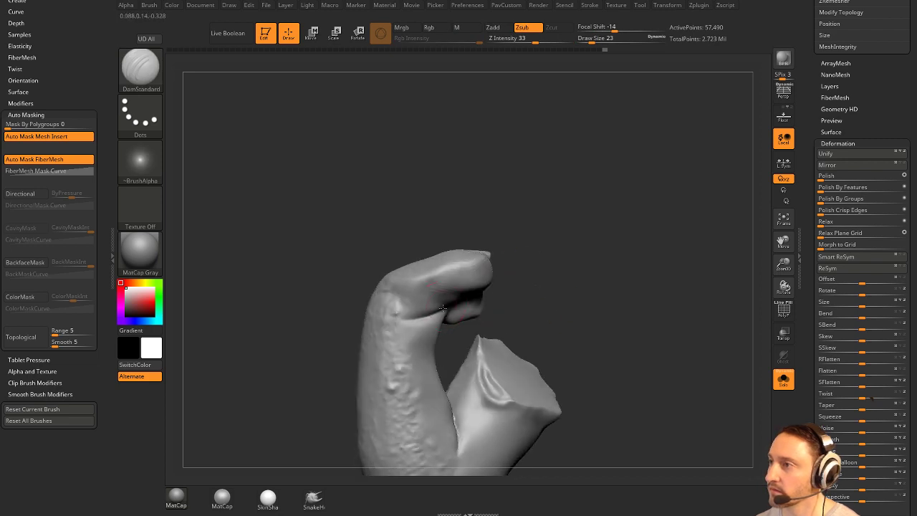
left_click_drag(527, 297, 543, 301)
mouse_move(426, 317)
left_mouse_down("shift")
mouse_move(438, 318)
mouse_move(425, 312)
left_mouse_up("shift")
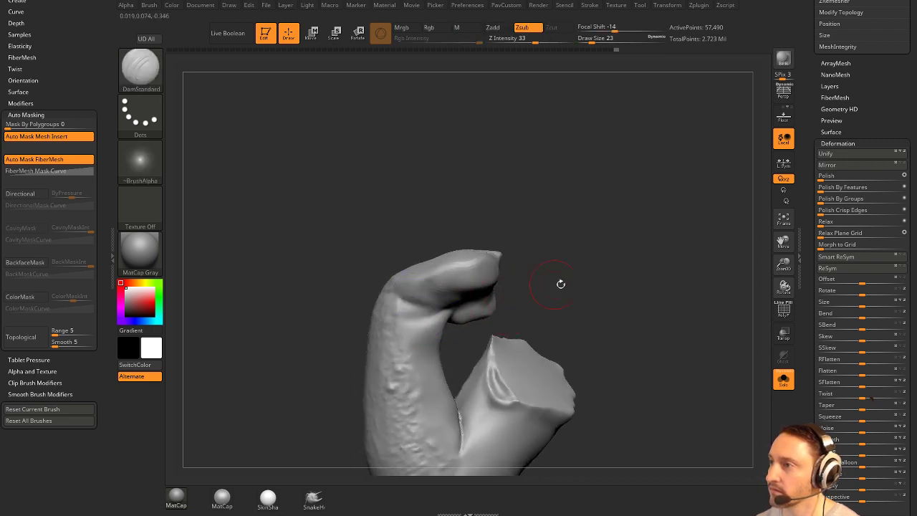
left_click_drag(560, 285, 557, 272)
Fill out the side of the hand with Clay at draw size 23 and update the DynaMesh.
key("b")
key("c")
key("l")
left_click_drag(518, 242, 508, 248)
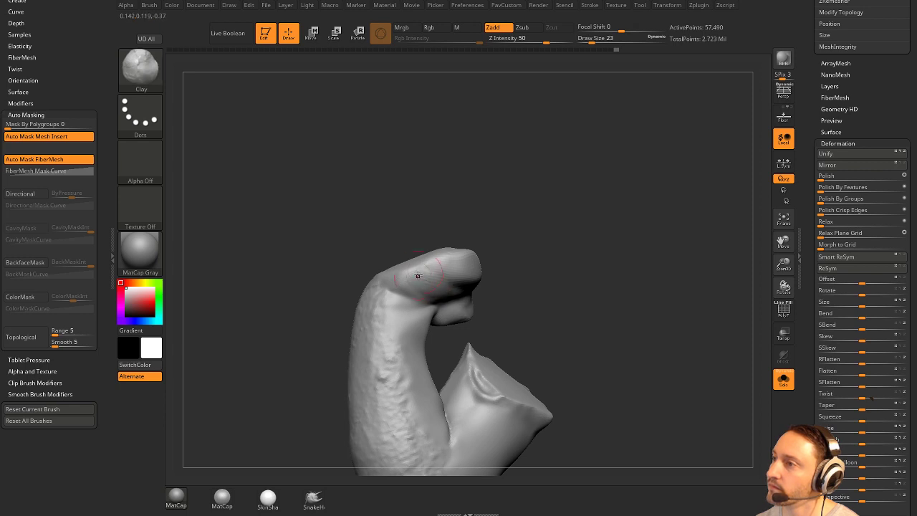
left_click_drag(572, 242, 589, 278, "ctrl")
Smooth the side and tip of the hand at draw size 14 and update the DynaMesh again.
key("b")
key("s")
key("t")
left_click_drag(428, 280, 446, 274, "shift")
left_click_drag(533, 267, 551, 268)
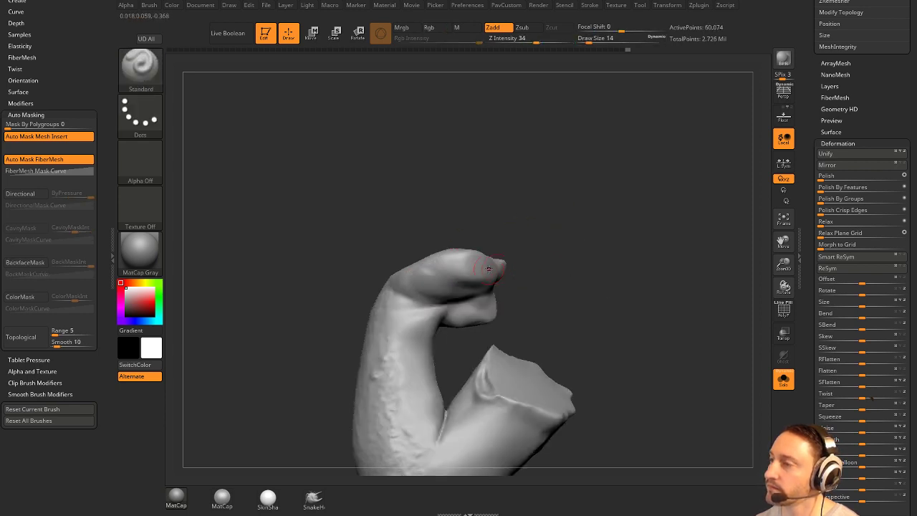
mouse_move(489, 269)
left_mouse_down("shift")
mouse_move(520, 252)
mouse_move(497, 276)
mouse_move(577, 260)
left_mouse_up("shift")
left_click_drag(589, 255, 603, 303, "ctrl")
left_click_drag(549, 281, 529, 297)
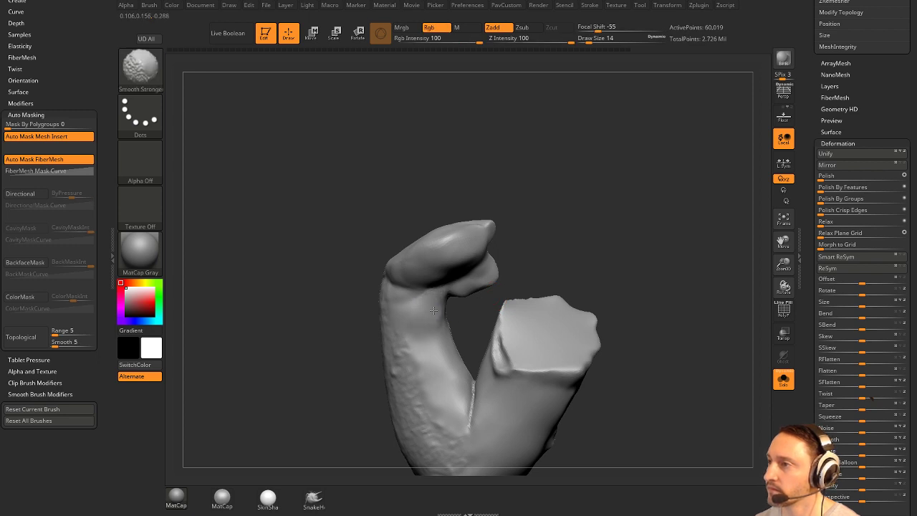
Smooth the inner wrist below the hand at draw size 14 and update the DynaMesh.
left_click_drag(433, 311, 435, 315, "shift")
mouse_move(539, 267)
left_mouse_down()
mouse_move(588, 248)
mouse_move(539, 287)
left_mouse_up()
mouse_move(425, 309)
left_mouse_down("shift")
mouse_move(419, 315)
mouse_move(587, 245)
mouse_move(564, 237)
mouse_move(584, 231)
mouse_move(651, 259)
mouse_move(578, 236)
mouse_move(592, 237)
mouse_move(593, 257)
mouse_move(604, 250)
left_mouse_up("shift")
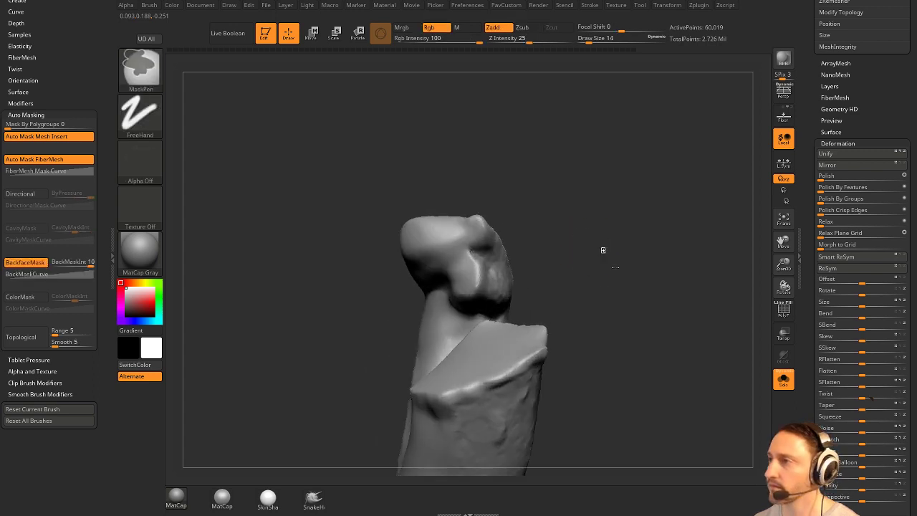
Carve the crease under the hand with DamStandard at draw size 20 and smooth the wrist beside it.
mouse_move(557, 271)
left_mouse_down()
mouse_move(507, 256)
mouse_move(557, 241)
left_mouse_up()
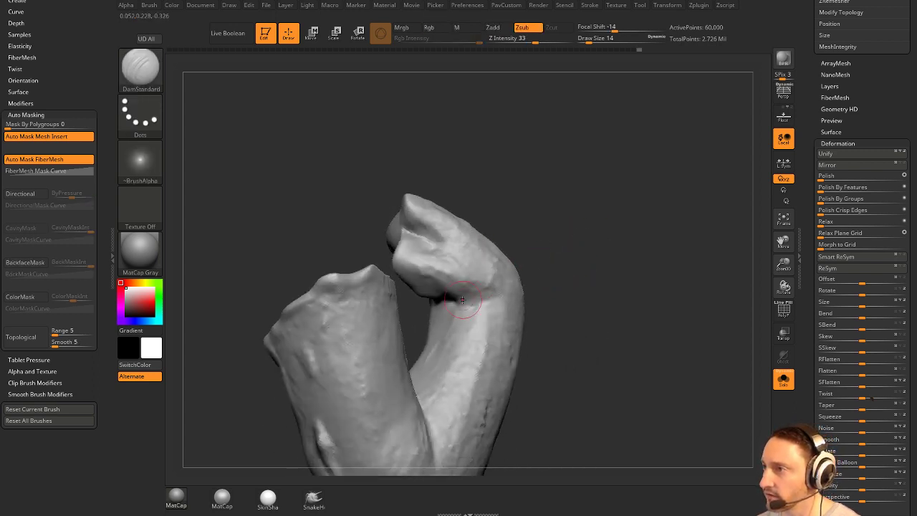
left_click_drag(539, 278, 638, 281)
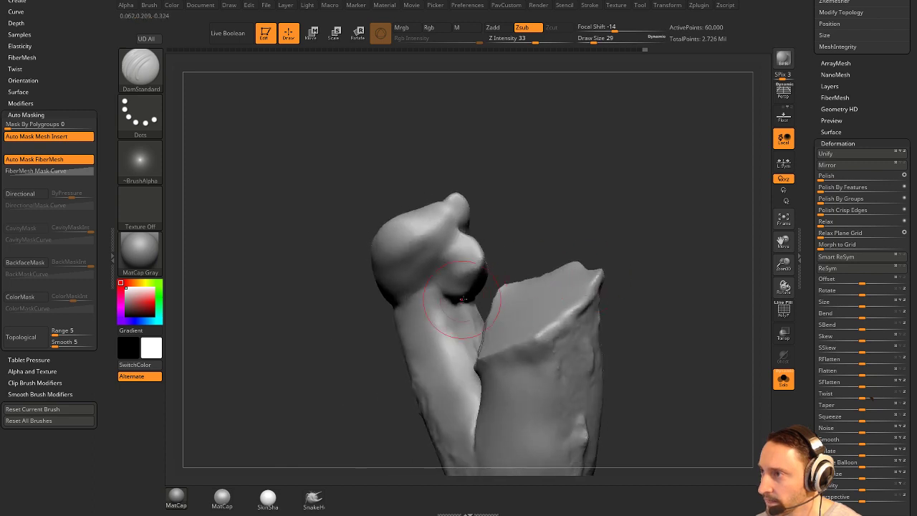
mouse_move(529, 238)
left_mouse_down()
mouse_move(518, 260)
mouse_move(539, 262)
left_mouse_up()
key("s")
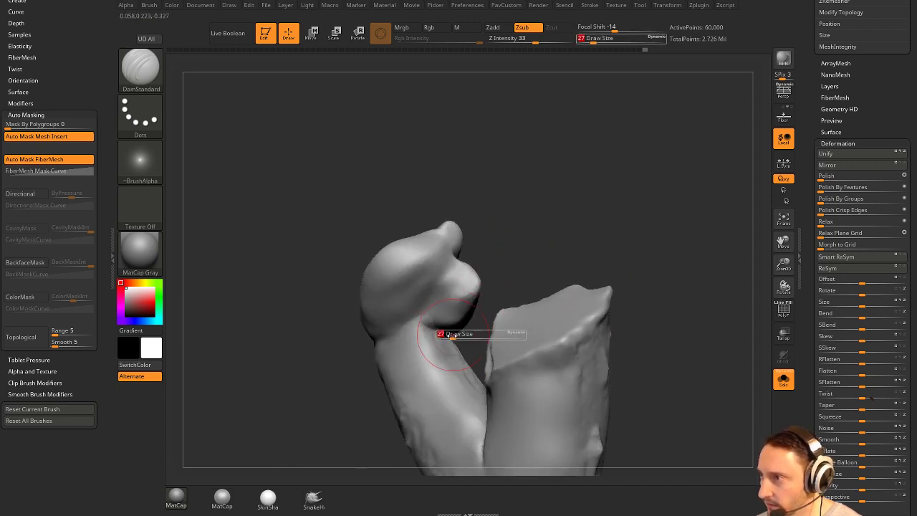
left_click_drag(414, 320, 387, 331)
left_click_drag(461, 283, 473, 272, "alt")
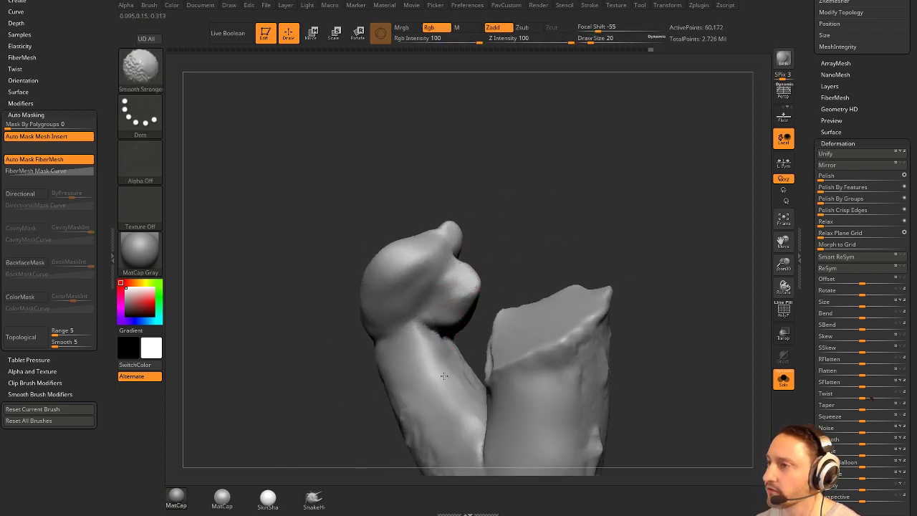
mouse_move(548, 279)
left_mouse_down()
mouse_move(479, 296)
mouse_move(589, 274)
mouse_move(573, 237)
left_mouse_up()
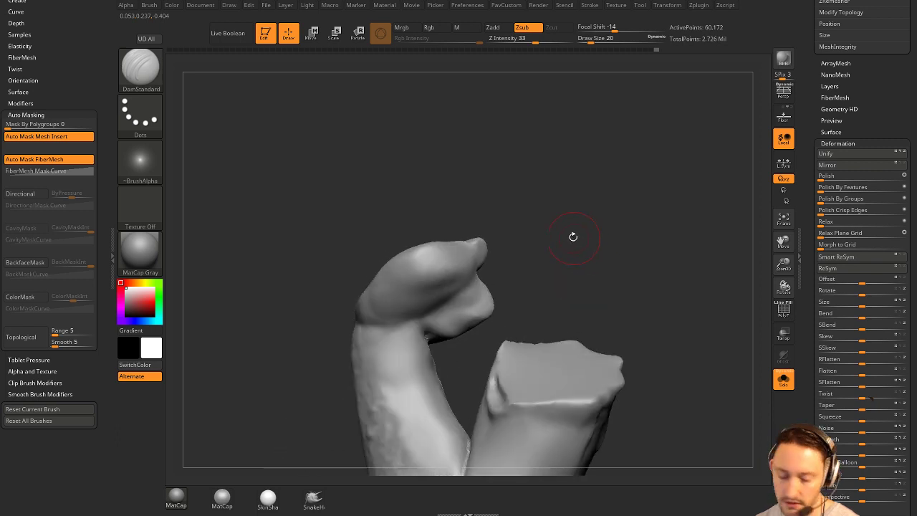
Build up the underside of the hand above the wrist crease with Clay at draw size 20.
key("b")
key("c")
key("l")
left_click_drag(542, 266, 530, 240)
left_click_drag(548, 283, 523, 283)
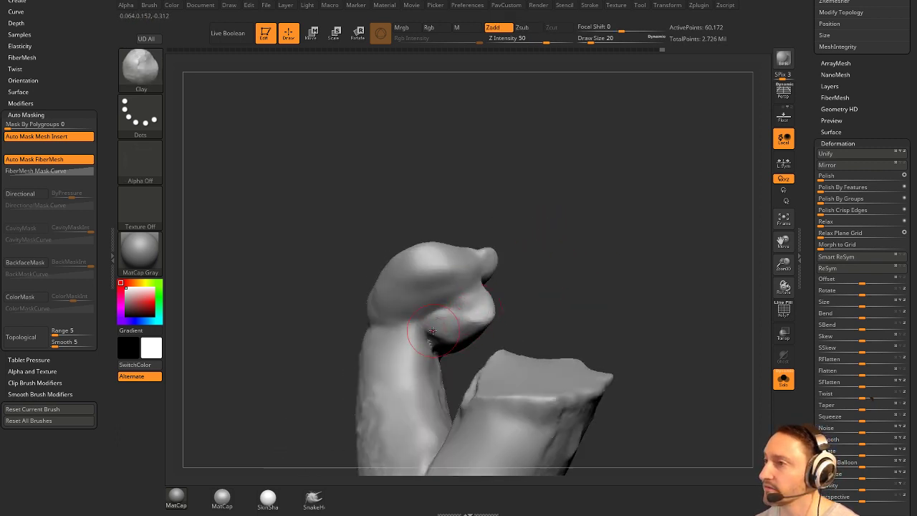
left_click_drag(455, 307, 470, 319)
Refine the lower part of the hand with Clay at draw size 14 and update the DynaMesh.
left_click_drag(530, 287, 542, 288)
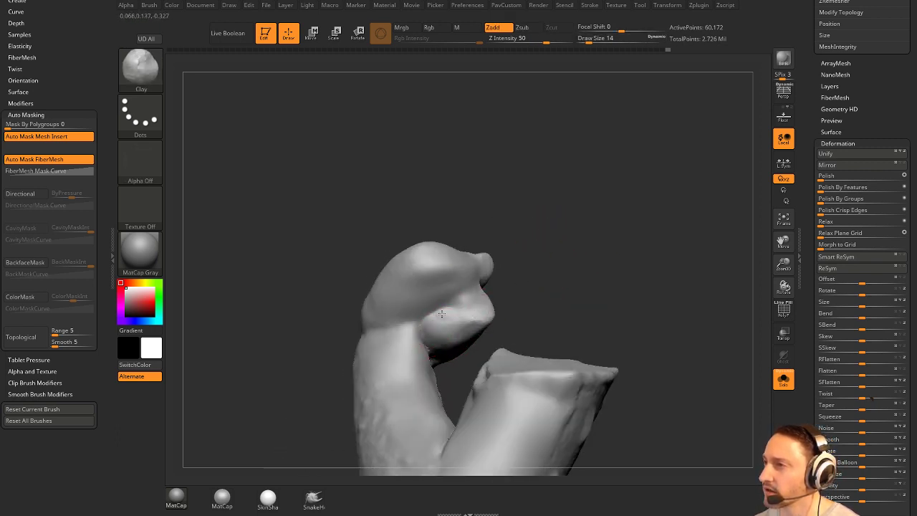
left_click_drag(442, 314, 466, 315)
mouse_move(542, 287)
left_mouse_down()
mouse_move(537, 260)
mouse_move(527, 301)
mouse_move(542, 265)
left_mouse_up()
left_click_drag(593, 250, 606, 341, "ctrl")
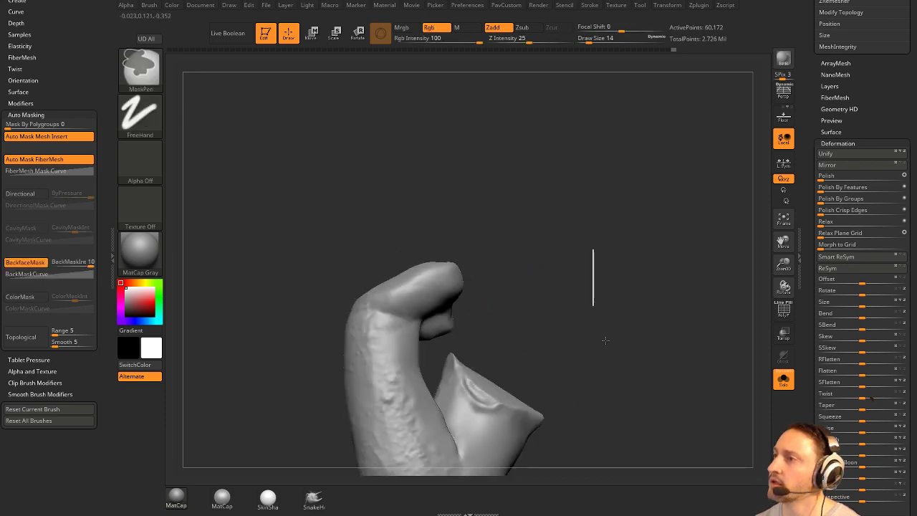
Leave Solo mode and view the whole statue from the front, around the hands under the chin.
key("b")
key("c")
key("l")
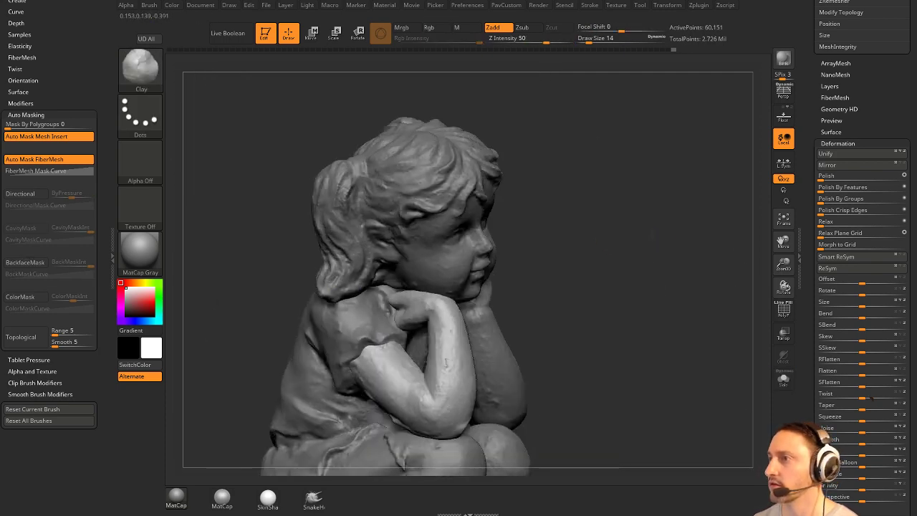
left_click_drag(652, 235, 627, 221)
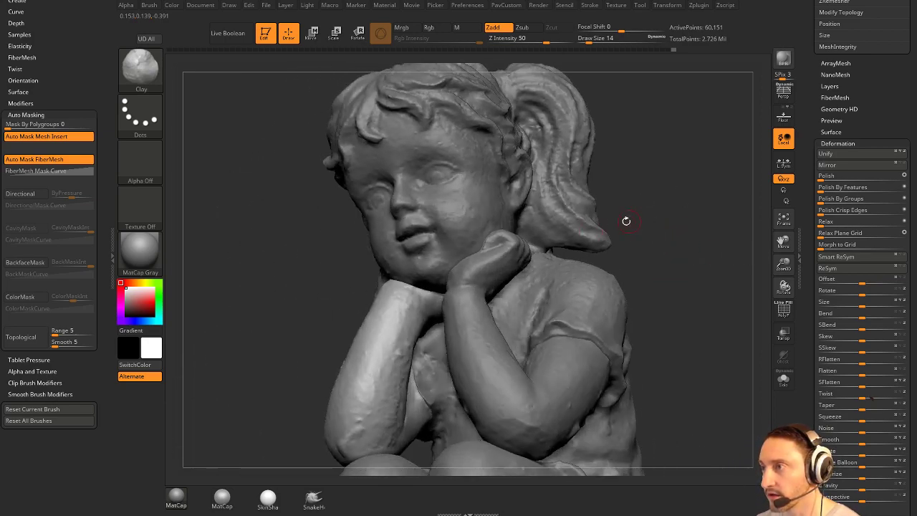
left_click_drag(666, 269, 661, 209)
Try to adjust the hand under the chin with the Move brush at draw size 31.
key("s")
left_click_drag(462, 329, 471, 330)
key("b")
key("m")
key("v")
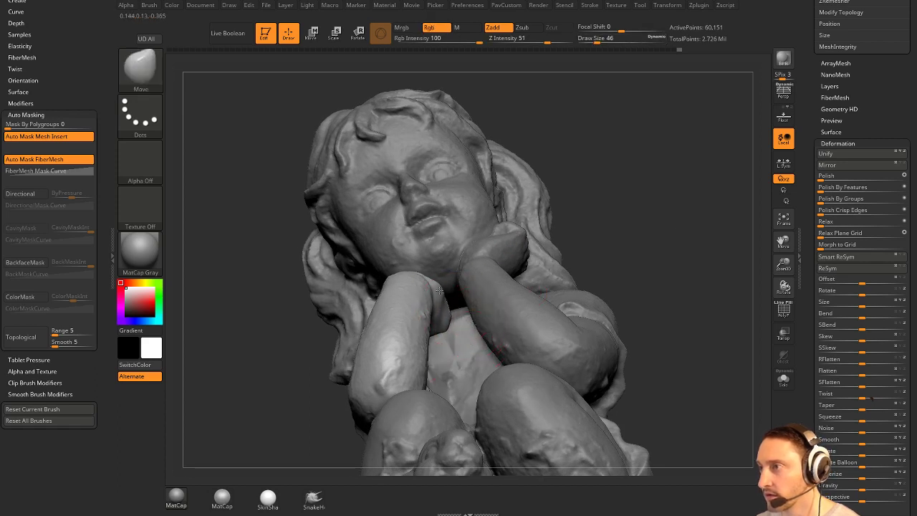
key("s")
left_click_drag(441, 290, 441, 290)
left_click_drag(607, 206, 609, 247)
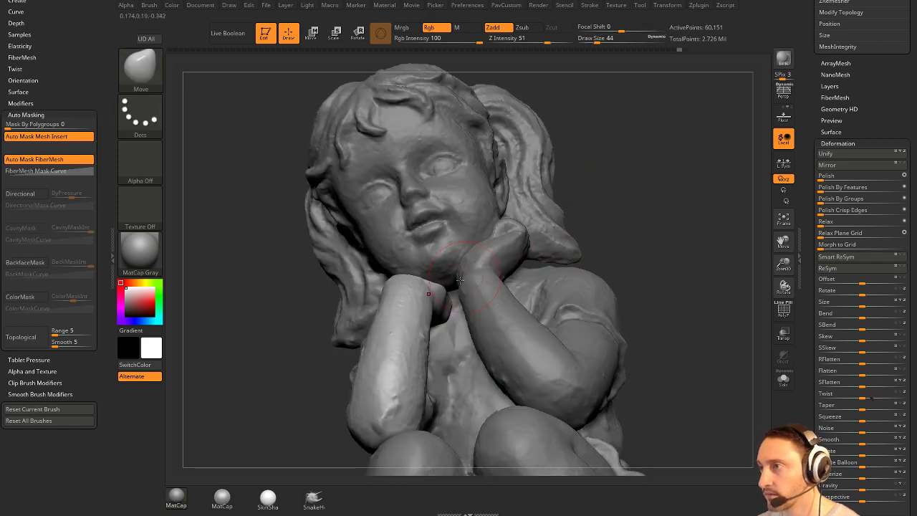
key("s")
left_click_drag(450, 291, 447, 291)
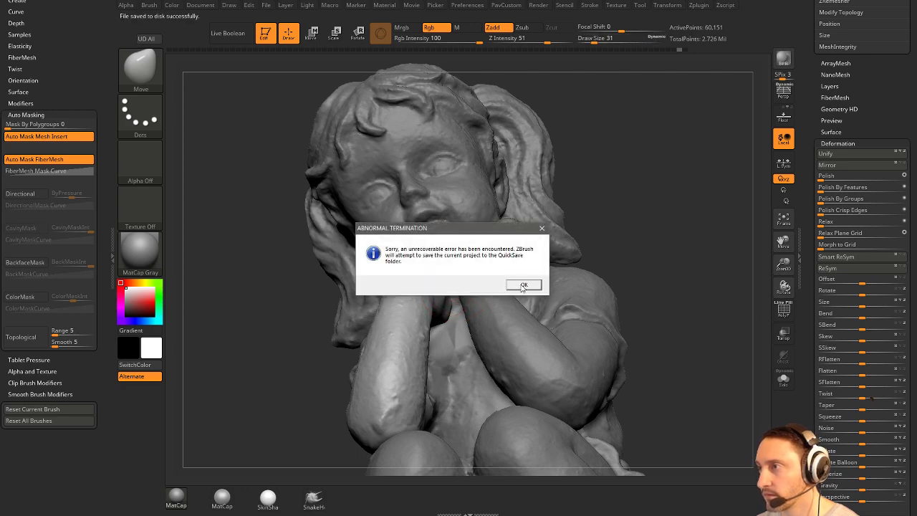
Dismiss the ZBrush crash messages, then close Substance Painter without downloading its new version.
left_click(524, 285)
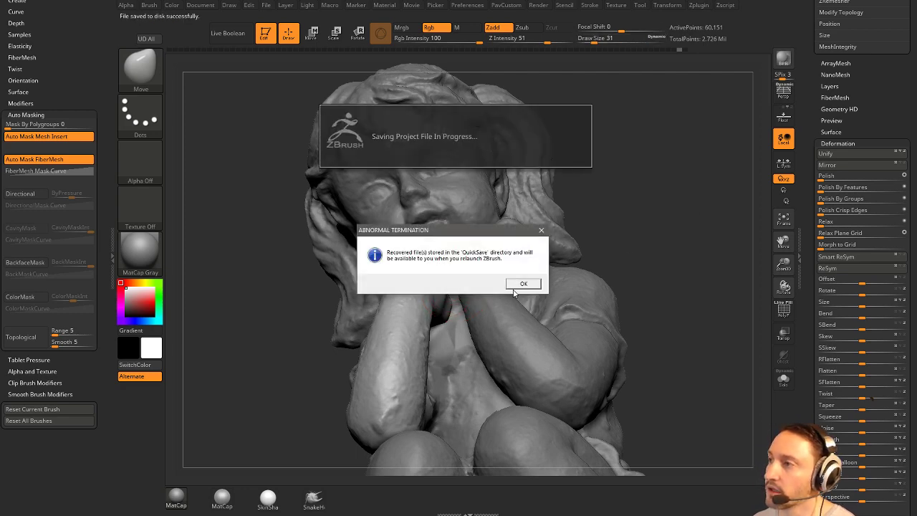
left_click(517, 286)
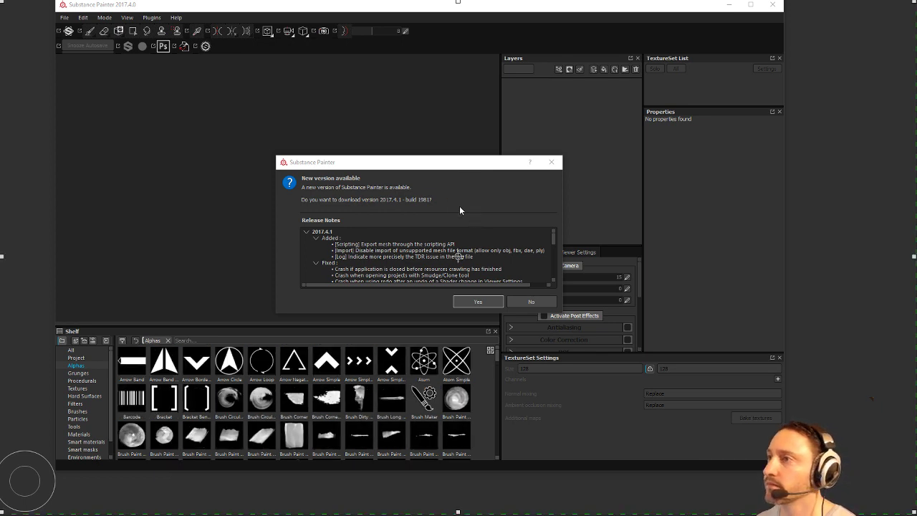
left_click(552, 162)
left_click(770, 8)
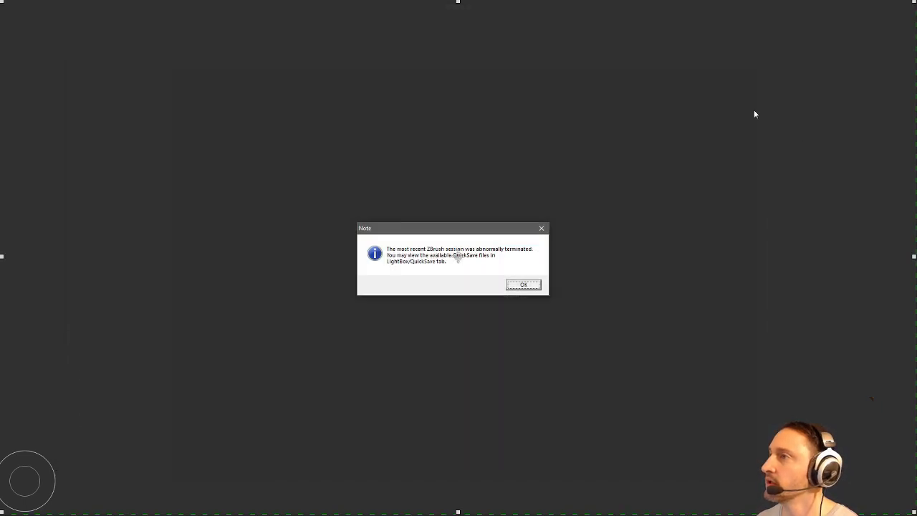
Open the Recovered_Tool file from the QuickSave files in ZBrush and display the statue in MatCap Gray.
left_click(524, 284)
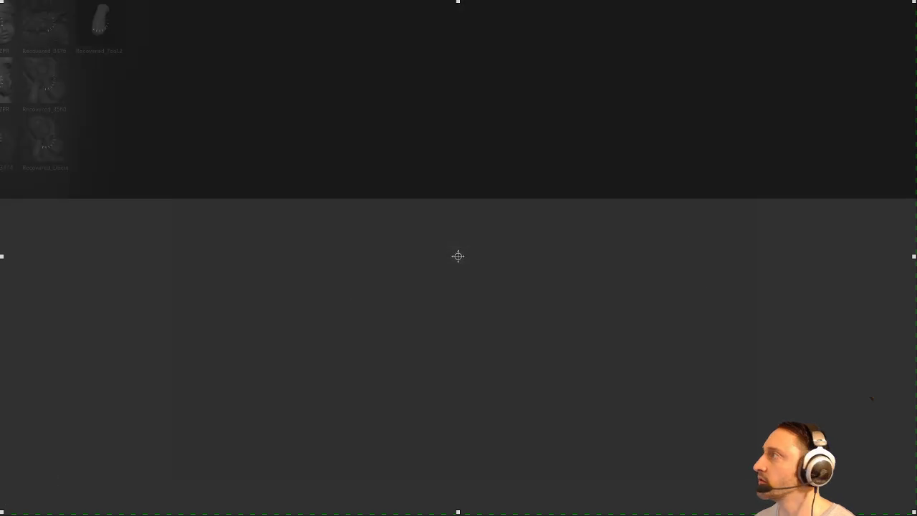
left_click(916, 0)
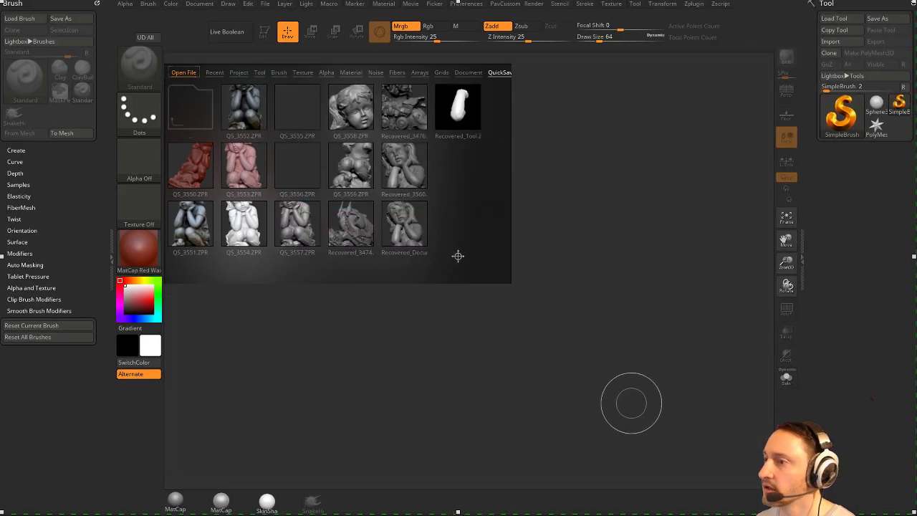
double_click(461, 88)
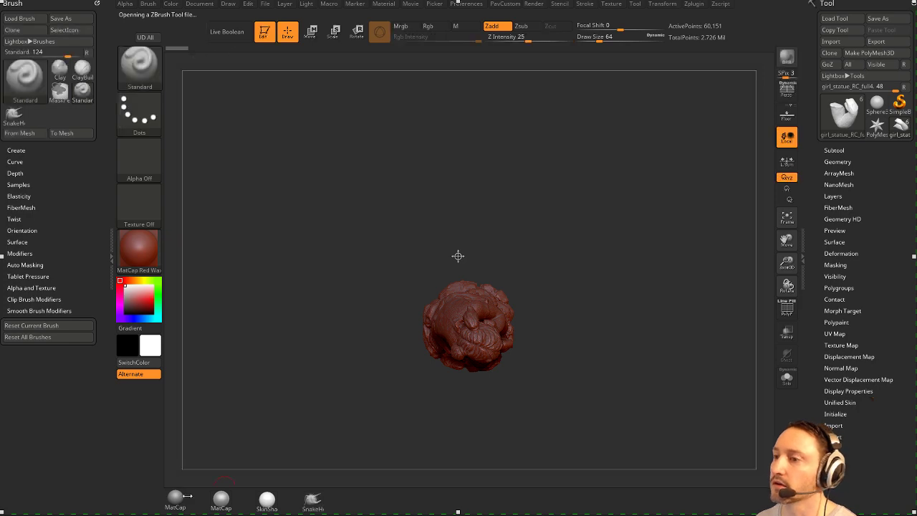
left_click_drag(757, 321, 658, 294)
key("f")
left_click_drag(591, 184, 629, 208)
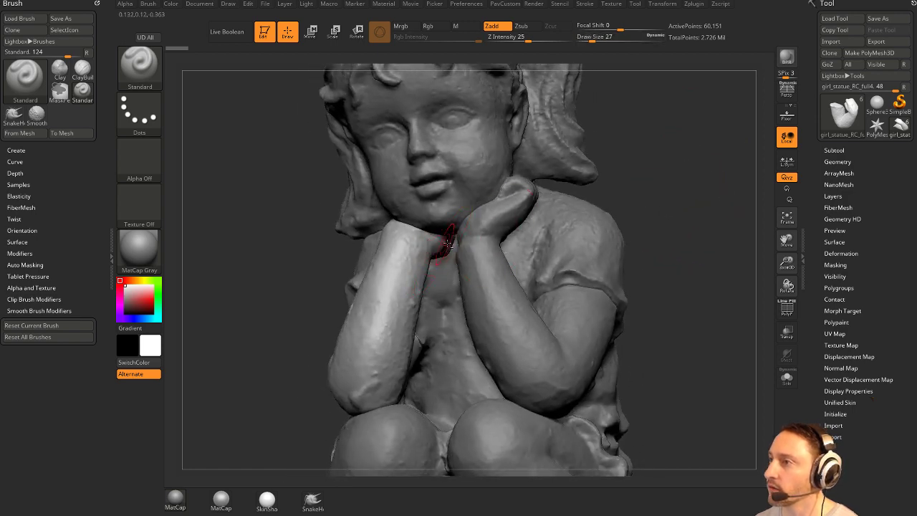
Choose the Move brush and turn off Align Cursor To Surface in the edit preferences.
key("b")
key("m")
key("v")
mouse_move(467, 4)
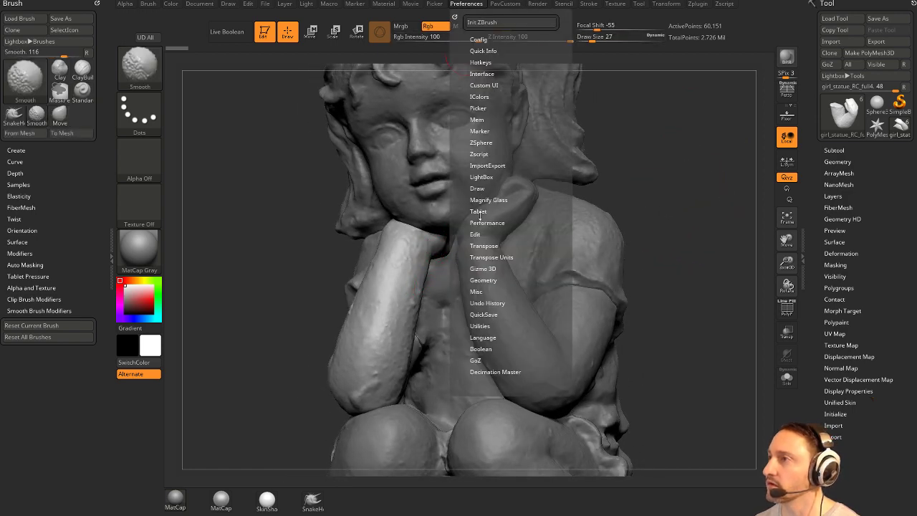
left_click(482, 235)
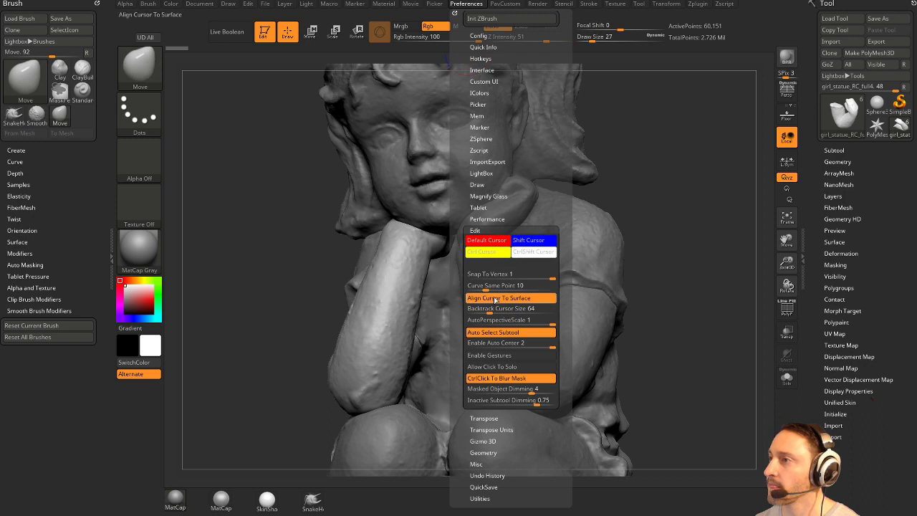
Nudge the resculpted hand under the chin with the Move brush at draw size 27.
left_click_drag(696, 225, 727, 241, "alt")
key("s")
left_click_drag(684, 246, 688, 247)
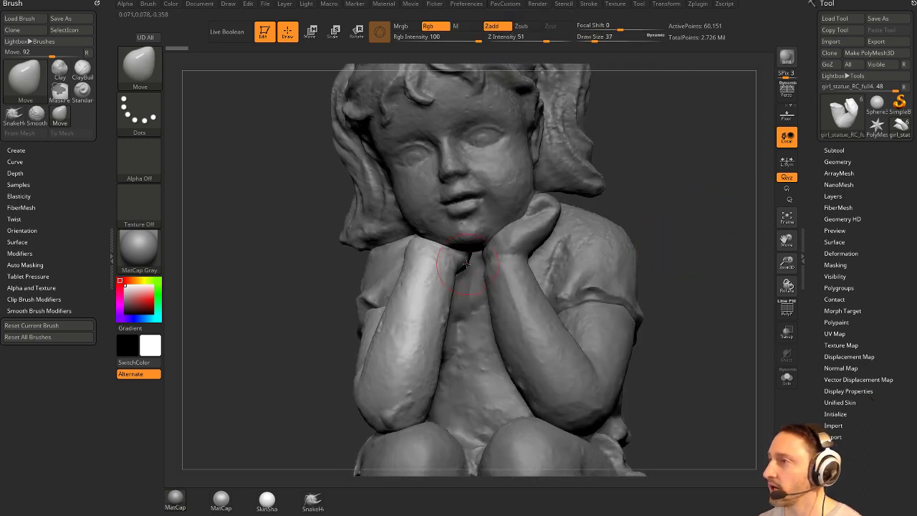
key("s")
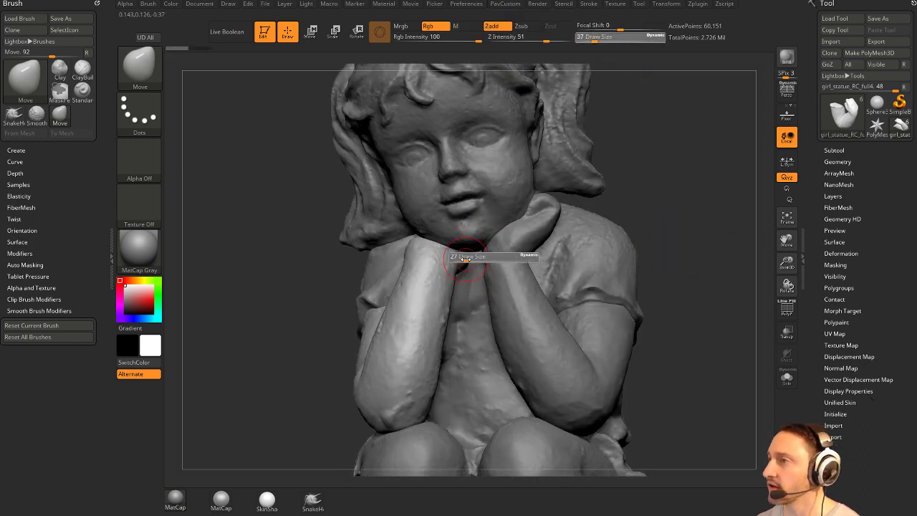
left_click_drag(468, 256, 466, 258)
left_click_drag(664, 195, 645, 207, "alt")
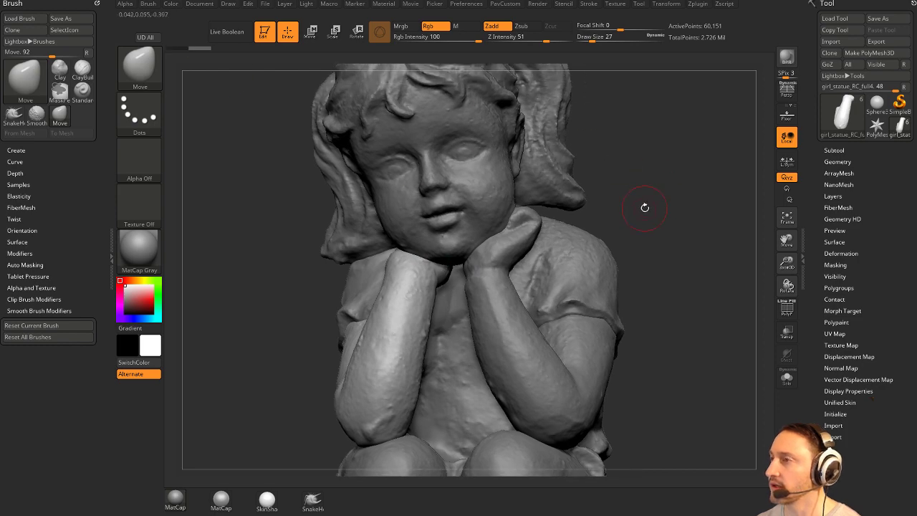
left_click(694, 5)
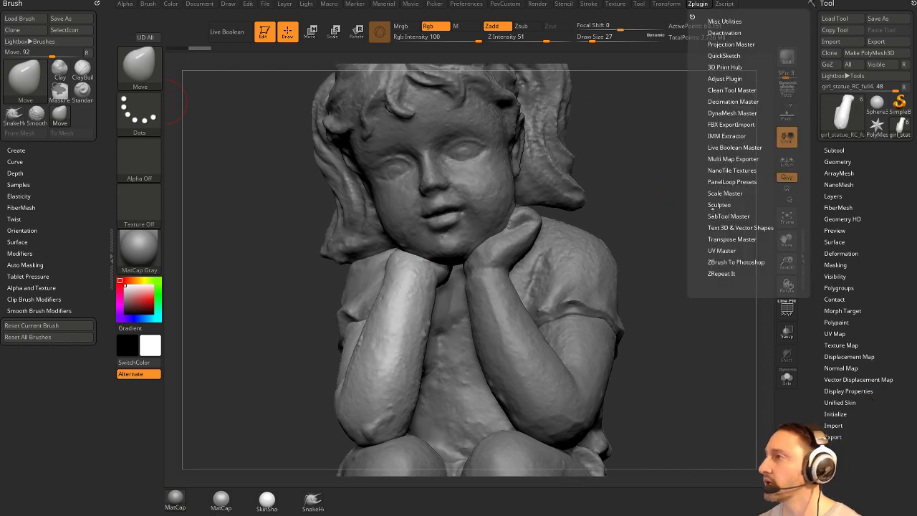
key("shift")
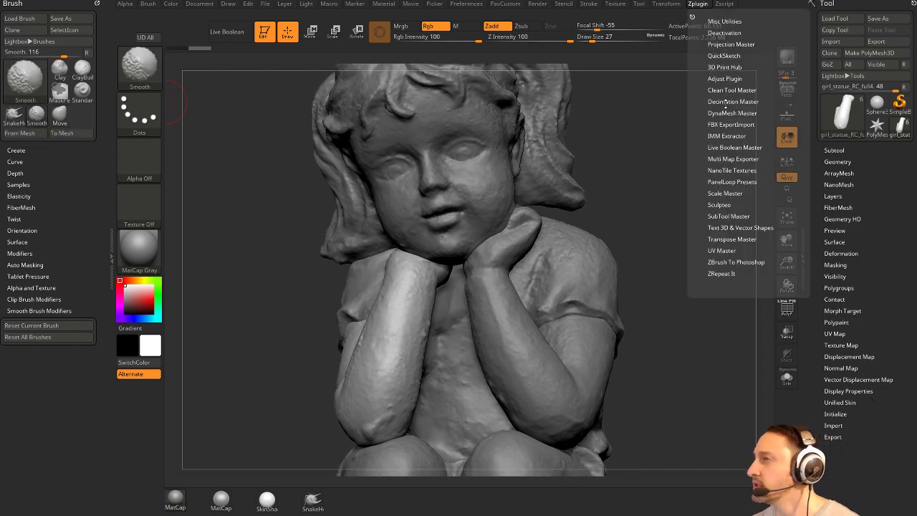
left_click(728, 92, "shift")
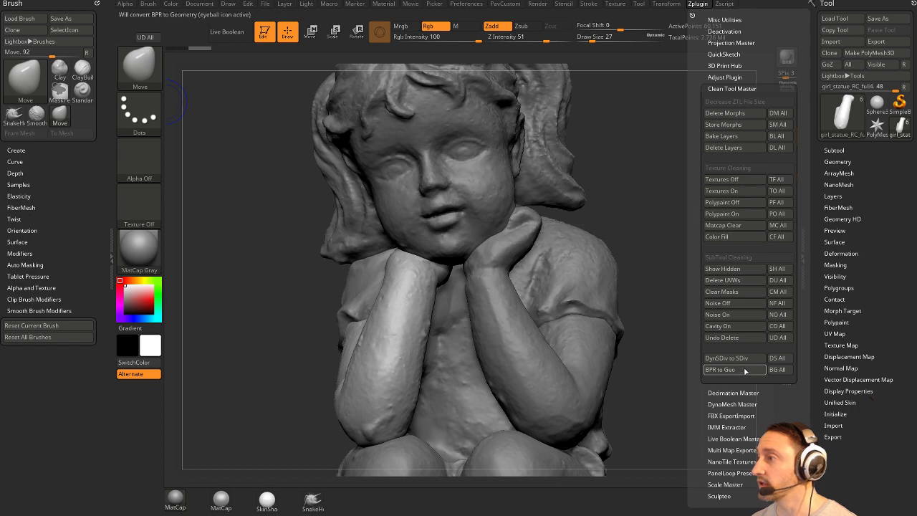
Reshape the hand from below the chin with the Move brush at draw size 29.
mouse_move(665, 191)
left_mouse_down()
mouse_move(669, 229)
mouse_move(665, 177)
mouse_move(672, 200)
mouse_move(663, 188)
left_mouse_up()
key("s")
left_click_drag(481, 317, 459, 311)
key("s")
mouse_move(629, 238)
left_mouse_down()
mouse_move(630, 283)
mouse_move(661, 264)
left_mouse_up()
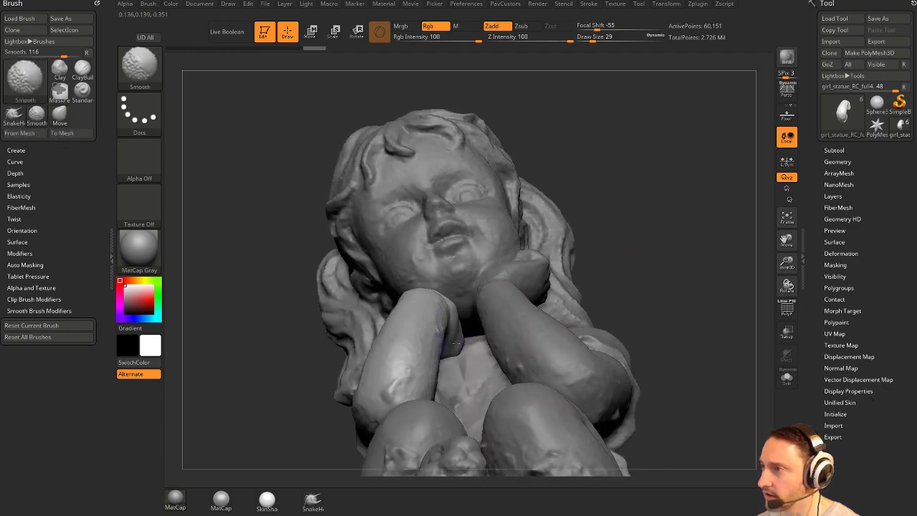
left_click_drag(621, 241, 617, 275)
Set Smooth Stronger as the smoothing brush and smooth the hand under the chin at draw size 29.
left_click(144, 69, "shift")
left_click(201, 298, "shift")
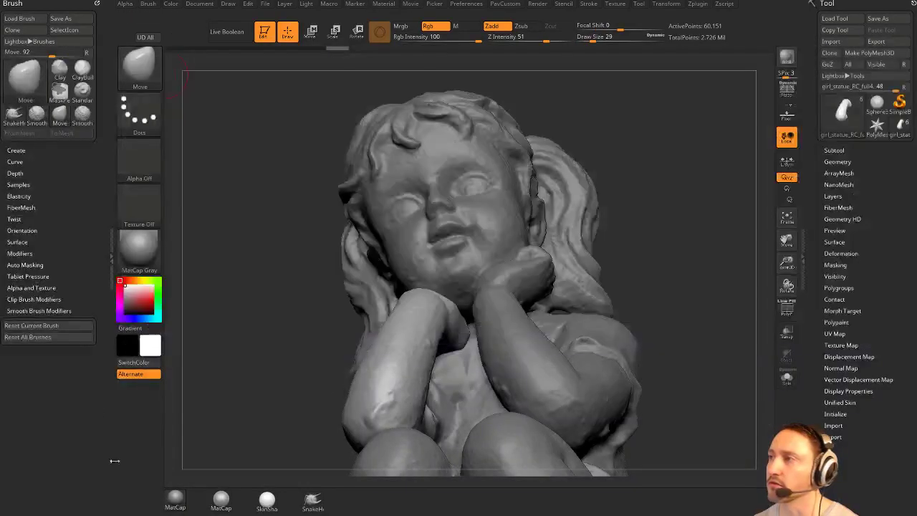
mouse_move(649, 176)
left_mouse_down()
mouse_move(647, 155)
mouse_move(631, 139)
left_mouse_up()
left_click_drag(471, 318, 456, 306, "shift")
left_click_drag(638, 208, 659, 215)
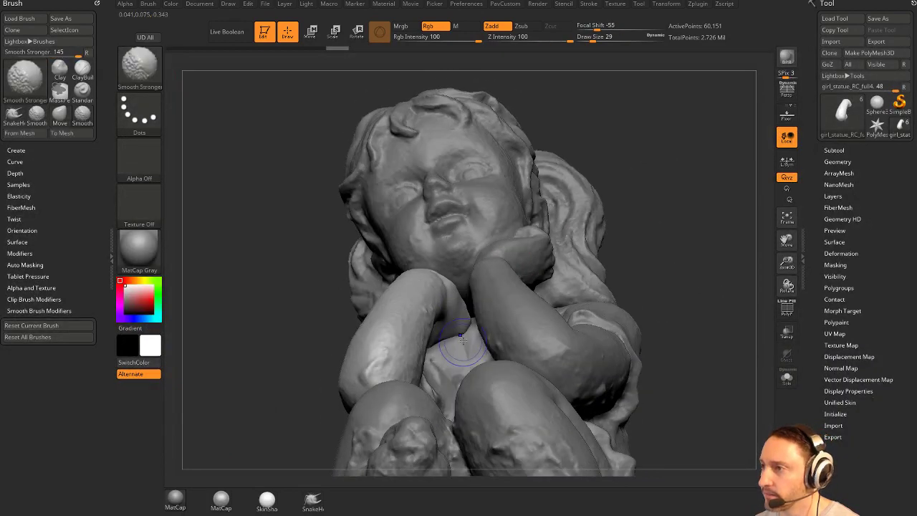
left_click_drag(449, 347, 457, 338, "shift")
Smooth the fingers and underside of the hand from the side at draw size 25.
left_click_drag(659, 270, 695, 247)
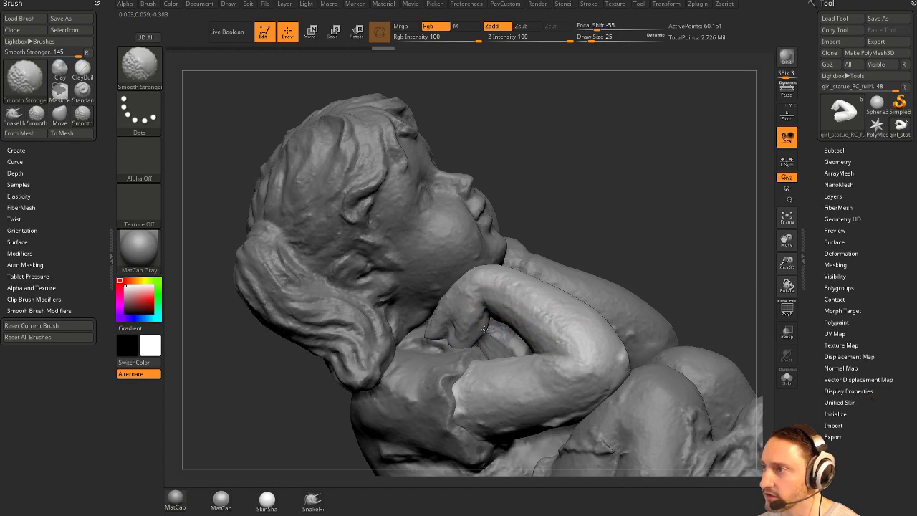
left_click_drag(609, 228, 637, 219)
left_click_drag(430, 334, 424, 321, "shift")
left_click_drag(645, 179, 609, 236)
left_click_drag(477, 301, 466, 315, "shift")
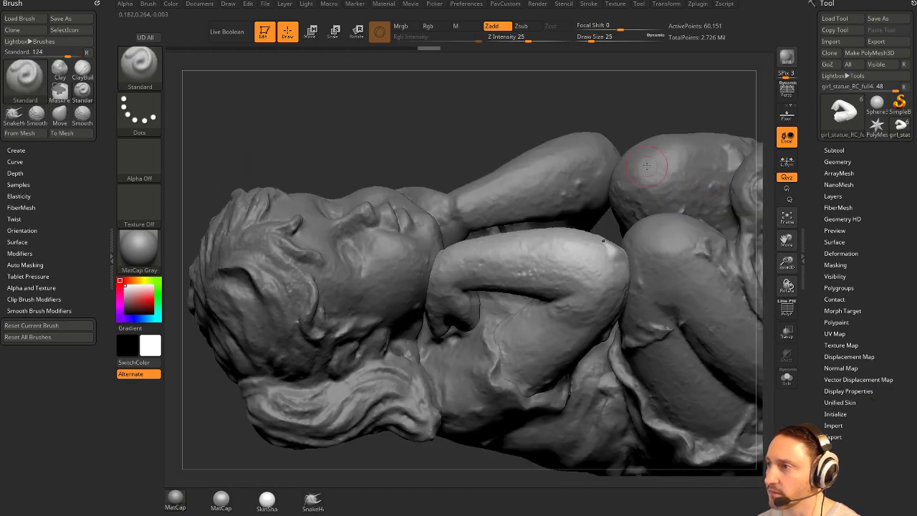
Prepare the Move brush at draw size 65 for the hand beside the ponytail.
mouse_move(528, 136)
left_mouse_down()
mouse_move(552, 111)
mouse_move(596, 96)
left_mouse_up()
mouse_move(387, 160)
left_mouse_down()
mouse_move(357, 83)
mouse_move(320, 183)
mouse_move(172, 243)
left_mouse_up()
mouse_move(717, 204)
left_mouse_down()
mouse_move(677, 226)
mouse_move(718, 245)
left_mouse_up()
key("s")
left_click_drag(501, 288, 510, 289)
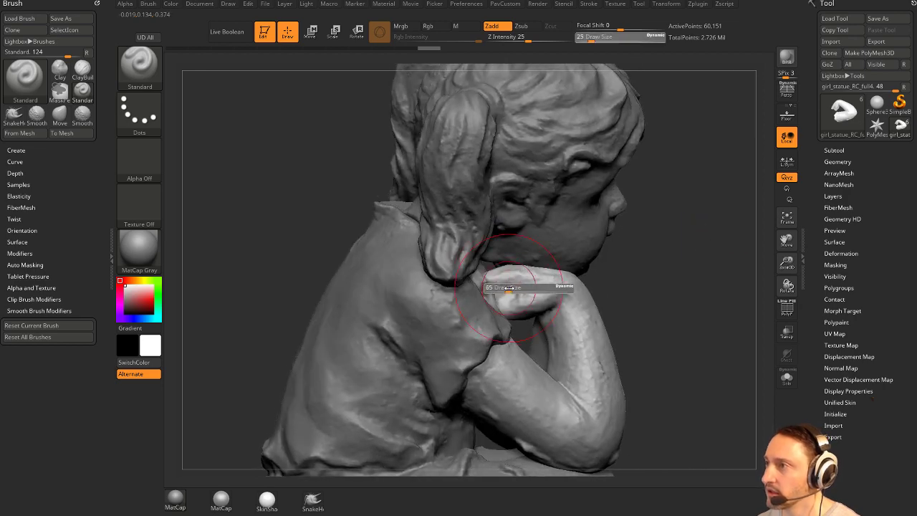
key("b")
key("m")
key("v")
Switch to the subtool girl_statue_RC_full2 with the Standard brush at draw size 22.
key("b")
key("s")
key("t")
left_click(486, 241, "alt")
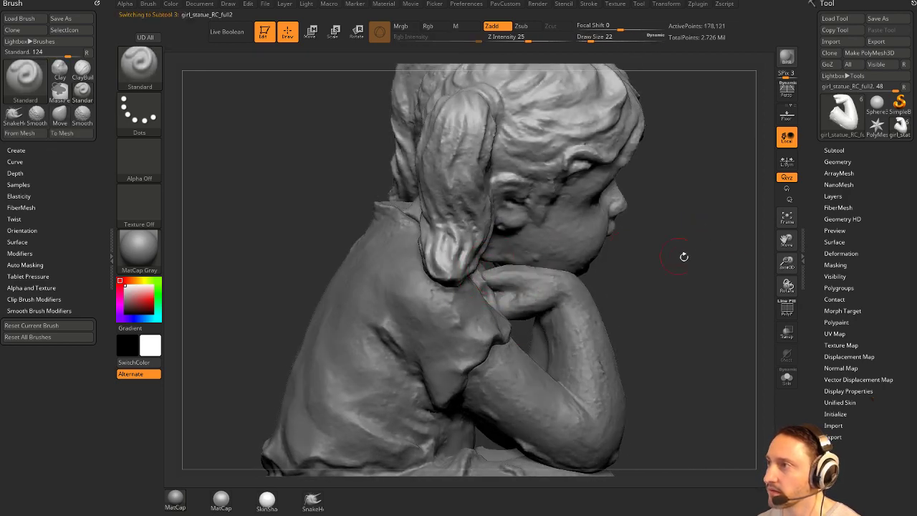
mouse_move(684, 256)
left_mouse_down()
mouse_move(753, 245)
mouse_move(679, 261)
mouse_move(714, 259)
left_mouse_up()
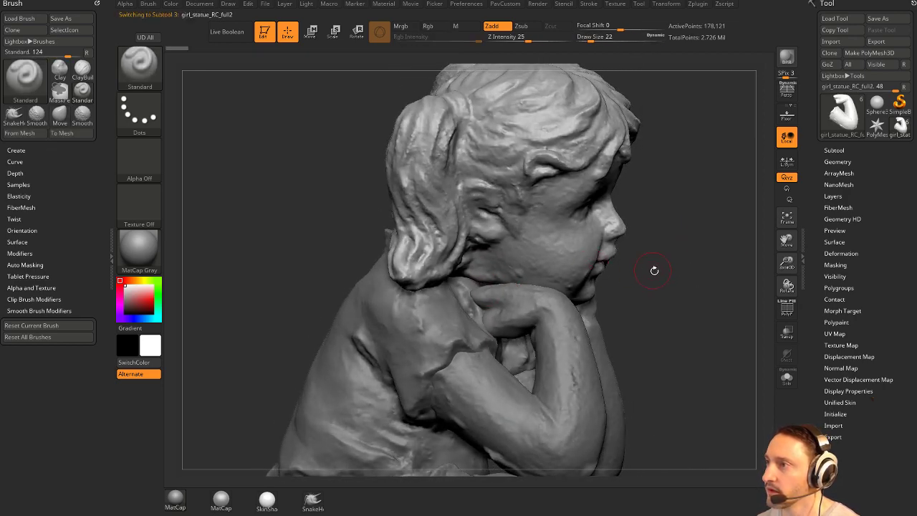
left_click_drag(654, 271, 670, 268)
left_click_drag(727, 315, 668, 296)
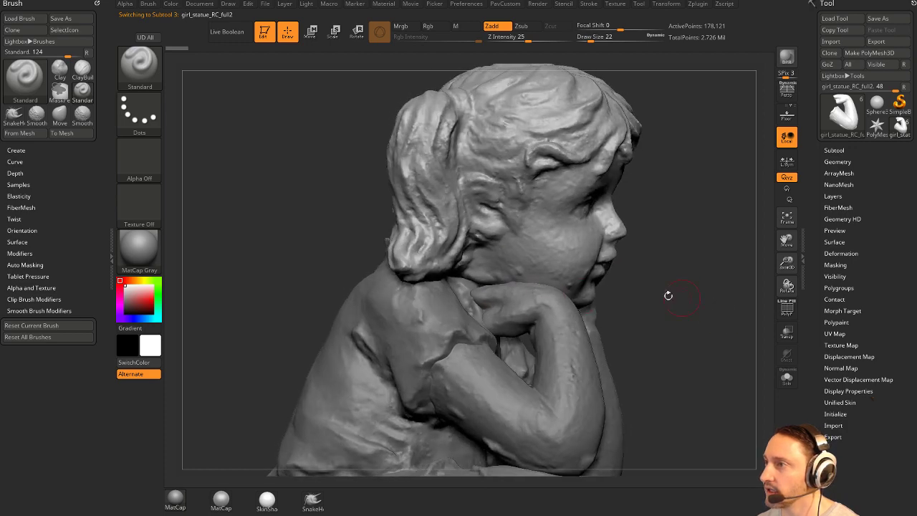
Select the body subtool girl_statue_RC_full5 and choose the MoveAccu brush at draw size 62.
left_click(471, 300, "alt")
mouse_move(698, 260)
left_mouse_down()
mouse_move(710, 273)
mouse_move(683, 268)
left_mouse_up()
key("b")
key("m")
key("a")
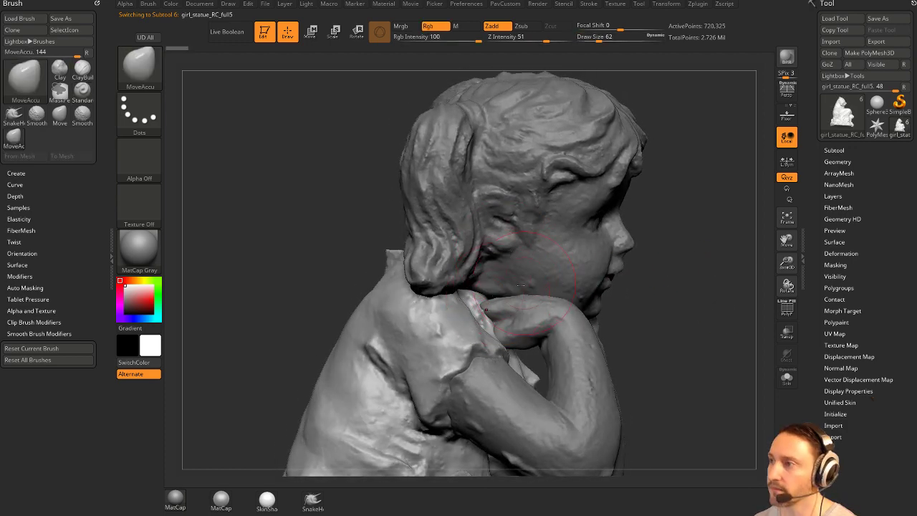
Try pulling the back of the dress outward, once with the MoveAccu brush and once with the standard Move brush.
left_click_drag(365, 301, 328, 273)
key("ctrl+z")
mouse_move(372, 306)
left_mouse_down()
mouse_move(342, 297)
mouse_move(326, 306)
left_mouse_up()
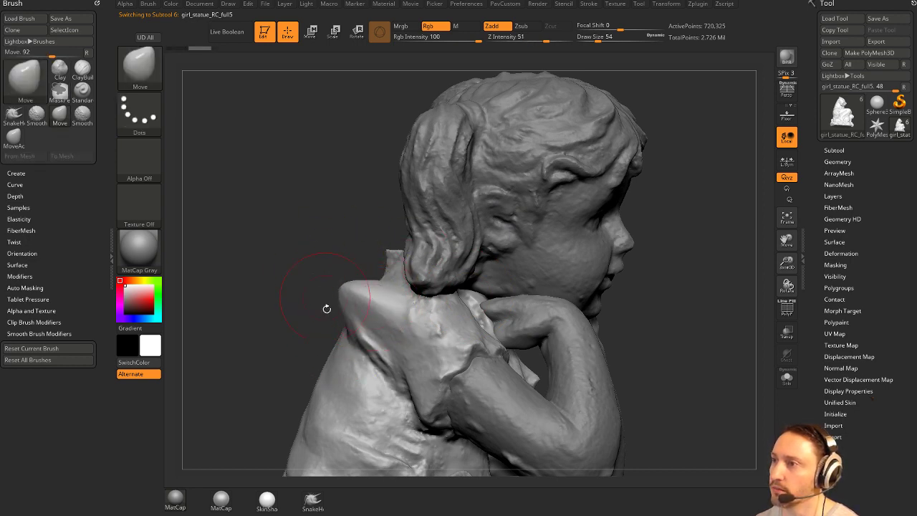
key("ctrl+z")
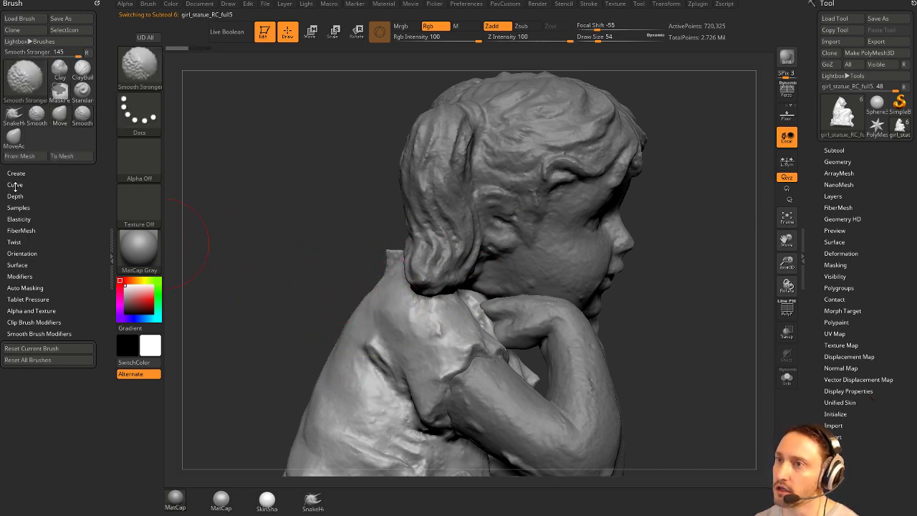
Try pulling the back of the dress outward with the Move brush's AccuCurve option switched on.
left_click(15, 185)
left_click(15, 185)
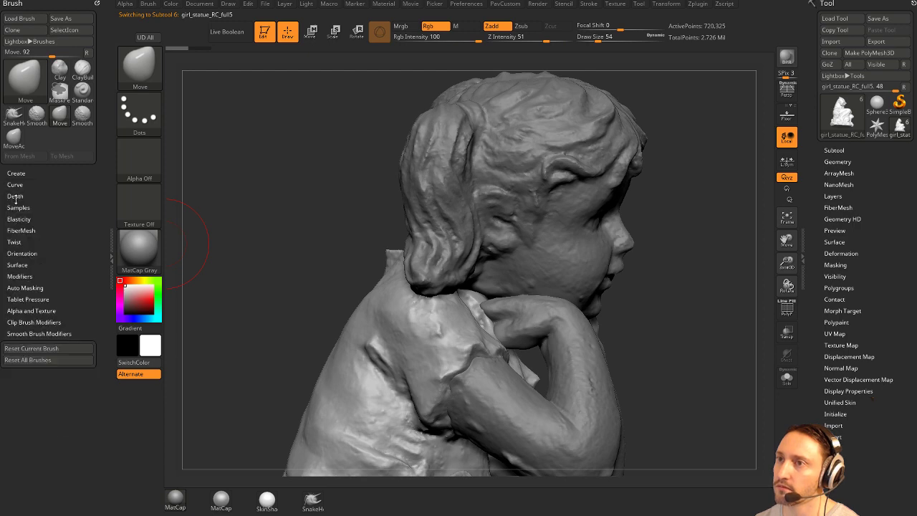
left_click(15, 185)
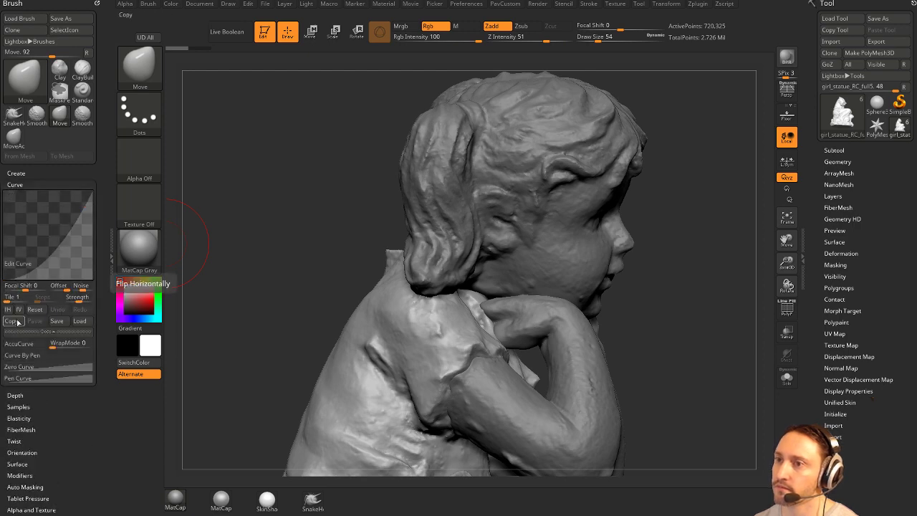
left_click(19, 343)
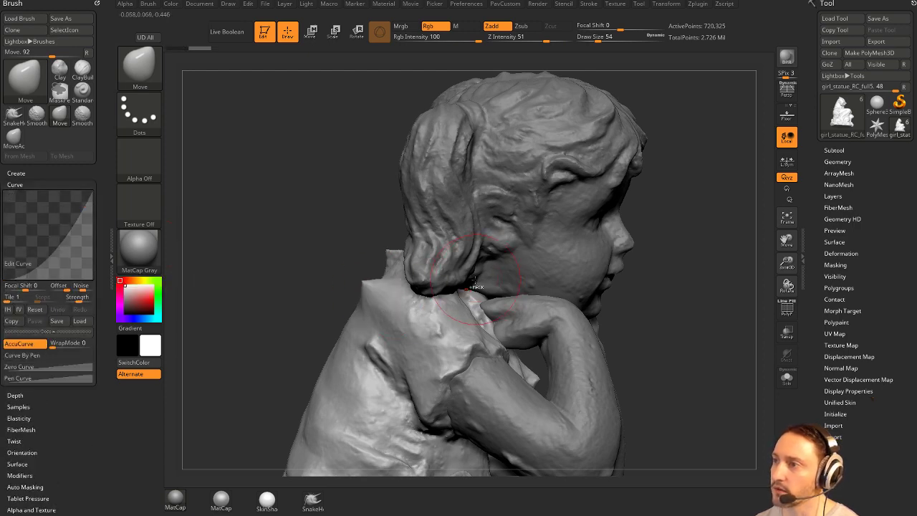
key("ctrl+z")
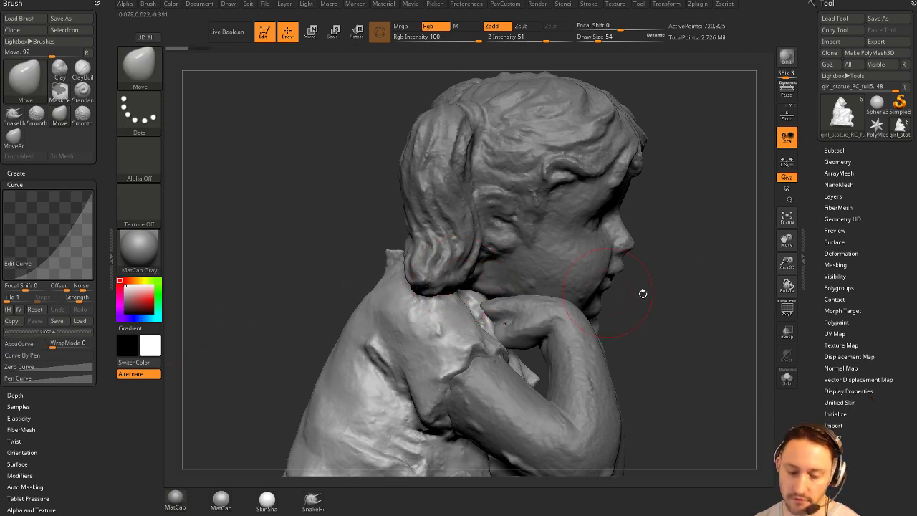
Reshape the dress collar edge beside the thumb with the MoveAccu brush at draw size 35.
mouse_move(678, 275)
left_mouse_down("alt")
mouse_move(653, 259)
mouse_move(622, 265)
left_mouse_up("alt")
key("bracketright")
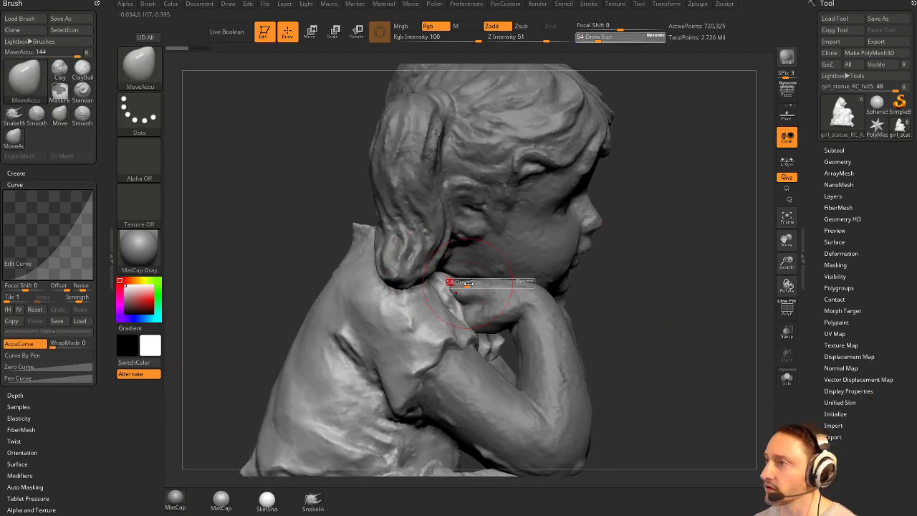
right_click_drag(475, 268, 448, 272)
left_click_drag(658, 224, 644, 266)
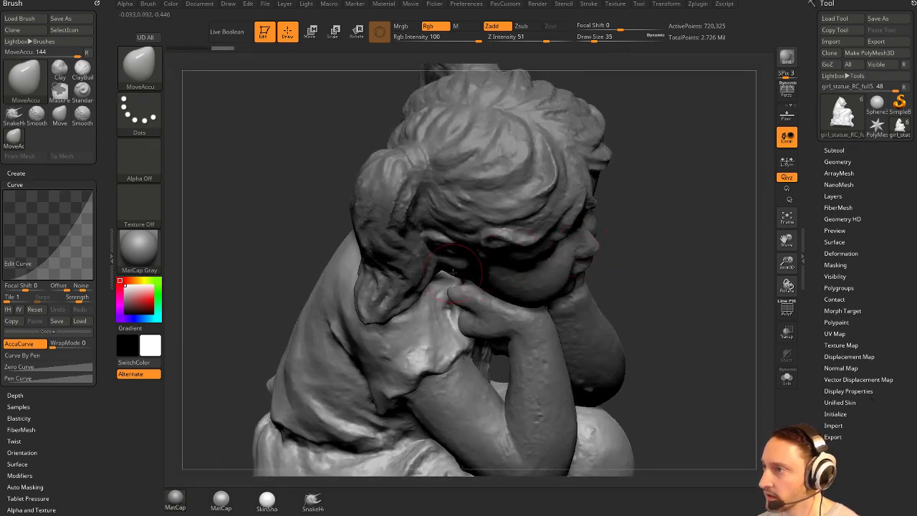
right_click_drag(441, 266, 450, 274)
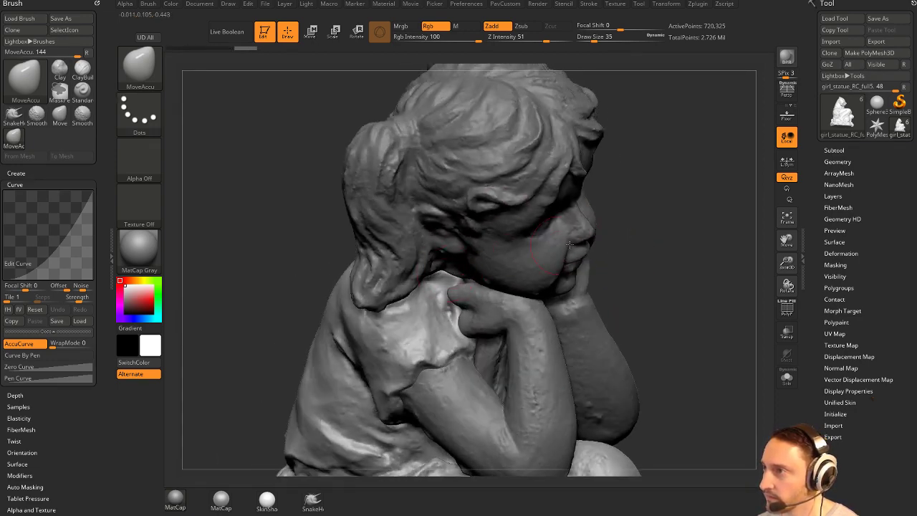
right_click_drag(569, 244, 475, 277)
left_click_drag(464, 278, 467, 277)
mouse_move(601, 267)
left_mouse_down()
mouse_move(630, 270)
mouse_move(612, 265)
left_mouse_up()
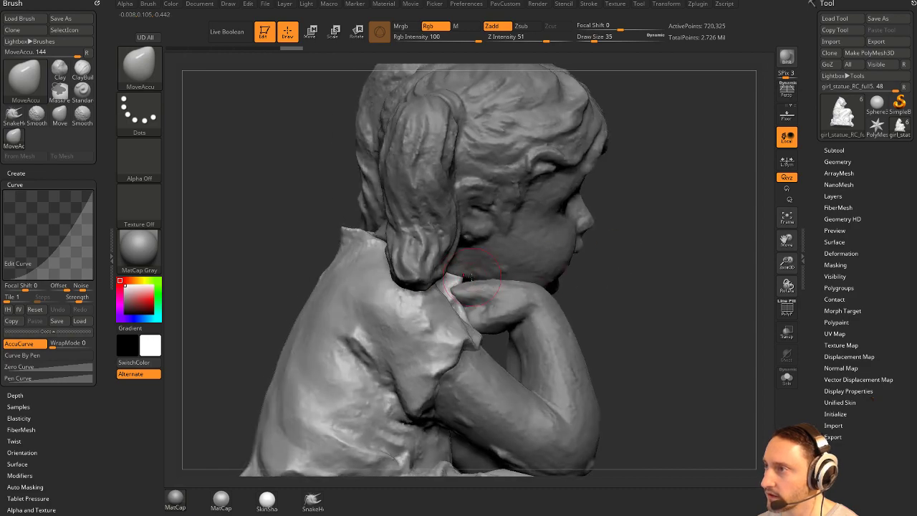
left_click_drag(490, 282, 492, 282)
mouse_move(492, 282)
right_mouse_down()
mouse_move(356, 275)
mouse_move(474, 283)
right_mouse_up()
left_click_drag(475, 281, 476, 280)
Select the head subtool, check its polyframe and isolate it with Solo.
mouse_move(713, 240)
left_mouse_down()
mouse_move(651, 172)
mouse_move(688, 225)
mouse_move(707, 229)
mouse_move(705, 209)
mouse_move(703, 225)
left_mouse_up()
mouse_move(703, 225)
right_mouse_down()
mouse_move(685, 245)
mouse_move(690, 258)
right_mouse_up()
left_click_drag(690, 257, 637, 258)
left_click(527, 275, "alt")
left_click_drag(690, 300, 762, 319)
left_click(787, 312)
mouse_move(677, 329)
left_mouse_down()
mouse_move(717, 338)
mouse_move(705, 332)
mouse_move(734, 316)
left_mouse_up()
left_click(787, 310)
left_click(787, 379)
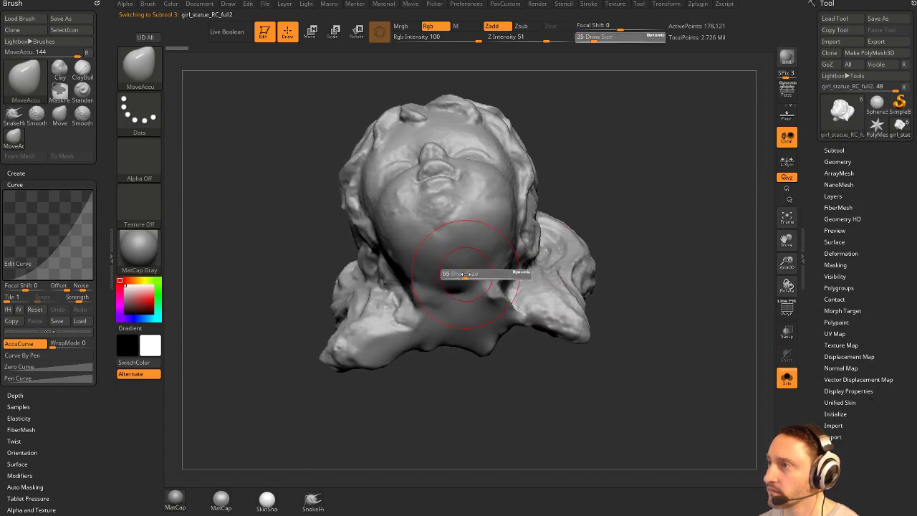
Mask the neck below the chin with the MaskPen at draw size 41 and invert the mask.
mouse_move(604, 257)
left_mouse_down()
mouse_move(637, 248)
mouse_move(582, 234)
left_mouse_up()
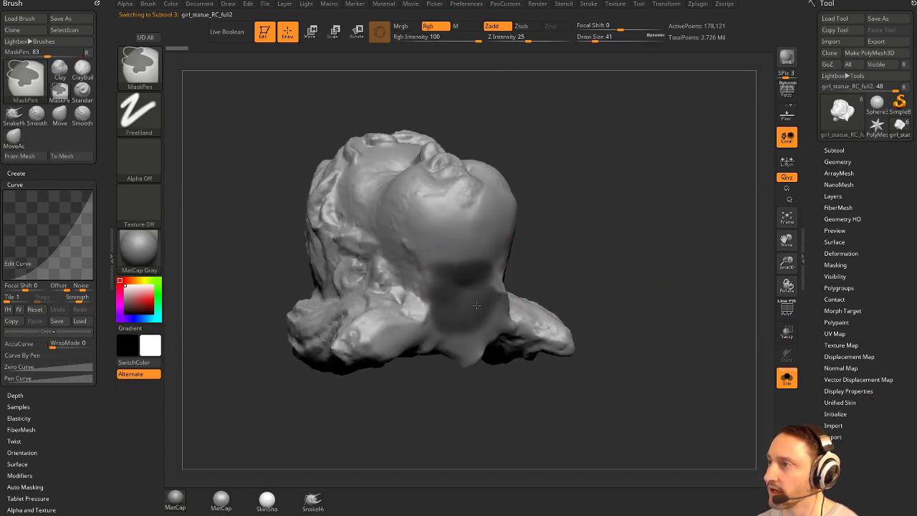
left_click_drag(559, 281, 524, 280)
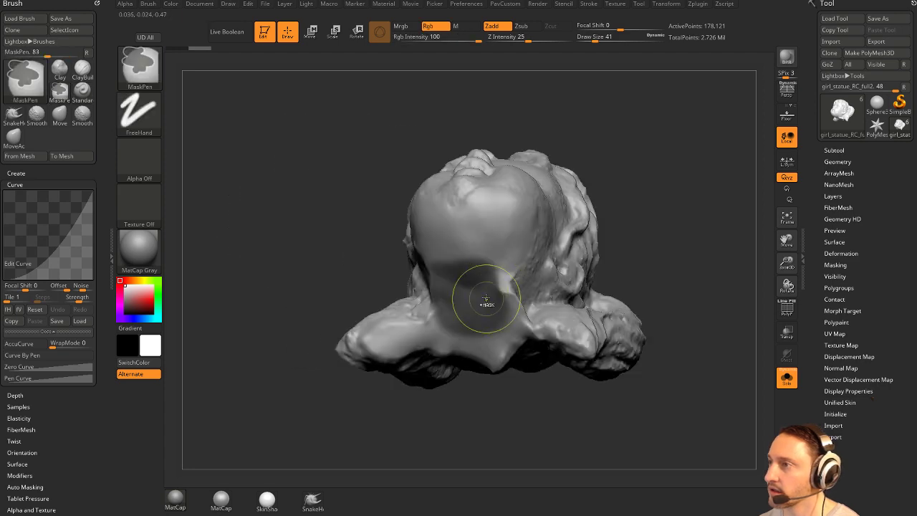
left_click(671, 259, "ctrl")
left_click_drag(661, 275, 680, 301)
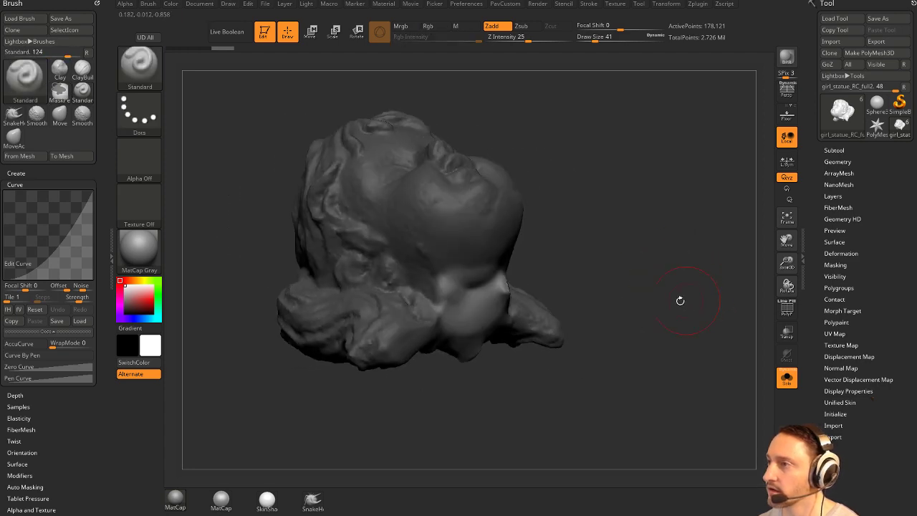
Centre the gizmo on the unmasked neck, show all subtools and move the neck slightly.
key("w")
left_click(456, 159)
left_click(787, 378)
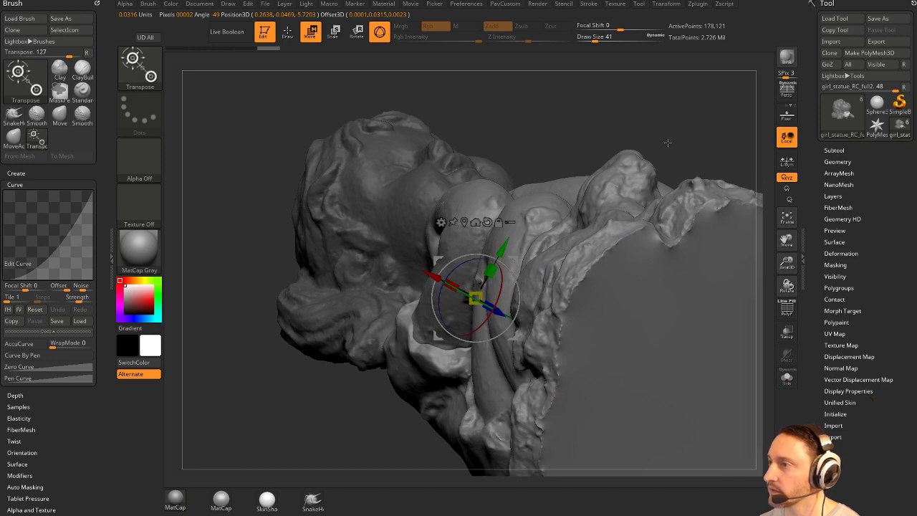
left_click_drag(667, 143, 654, 198)
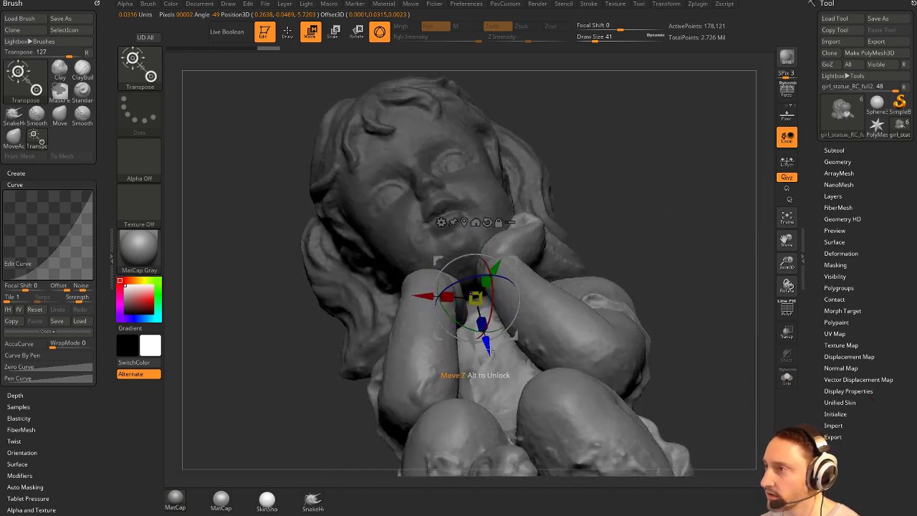
left_click_drag(735, 245, 627, 295)
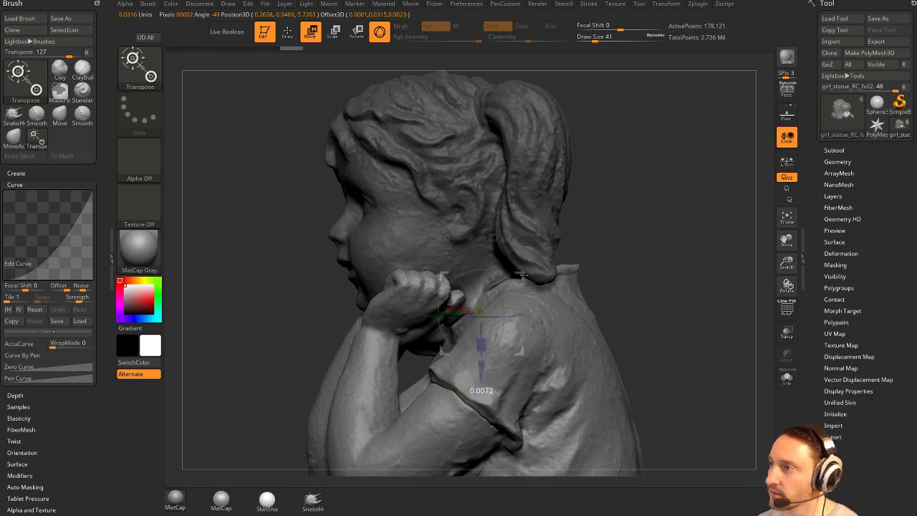
left_click_drag(528, 277, 528, 278)
key("q")
left_click_drag(598, 271, 642, 267)
mouse_move(641, 267)
left_mouse_down("ctrl")
mouse_move(669, 291)
mouse_move(616, 278)
mouse_move(665, 249)
mouse_move(701, 252)
mouse_move(641, 259)
mouse_move(689, 237)
mouse_move(681, 248)
left_mouse_up("ctrl")
Select the girl's left arm subtool, smooth the crease at its wrist and isolate it.
left_click(427, 294, "alt")
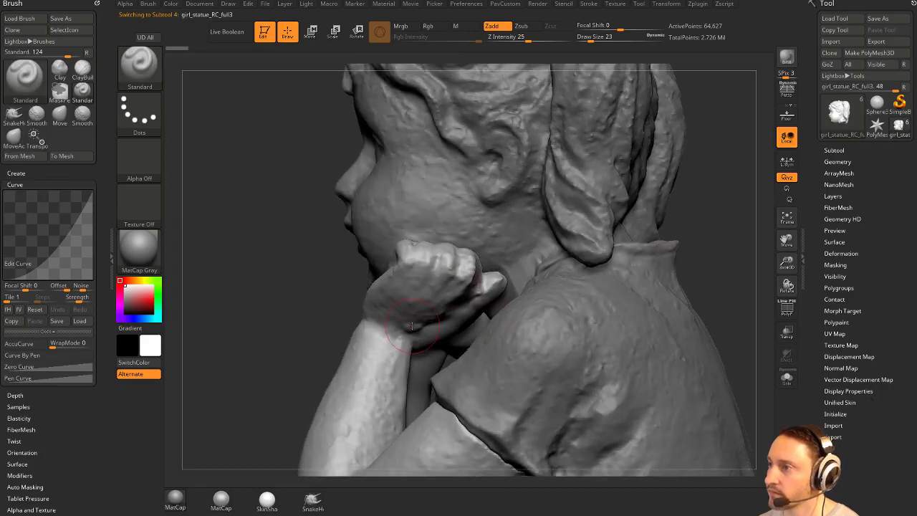
key("bracketleft")
left_click_drag(412, 326, 418, 328, "shift")
mouse_move(268, 337)
left_mouse_down()
mouse_move(314, 315)
mouse_move(263, 331)
mouse_move(612, 256)
mouse_move(631, 223)
mouse_move(623, 205)
mouse_move(624, 225)
mouse_move(402, 192)
mouse_move(344, 174)
mouse_move(360, 174)
left_mouse_up()
left_click(787, 379)
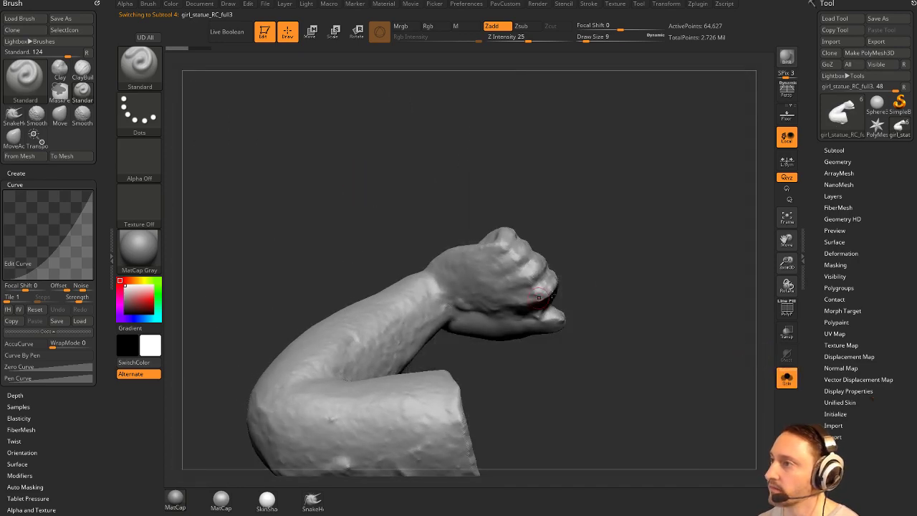
Reshape and build up the isolated arm's wrist with the Move and Clay brushes at draw size 25.
mouse_move(721, 339)
left_mouse_down()
mouse_move(649, 303)
mouse_move(688, 279)
mouse_move(668, 246)
mouse_move(666, 215)
mouse_move(555, 241)
mouse_move(549, 260)
mouse_move(504, 299)
mouse_move(443, 313)
mouse_move(466, 303)
left_mouse_up()
key("s")
key("b")
key("m")
key("v")
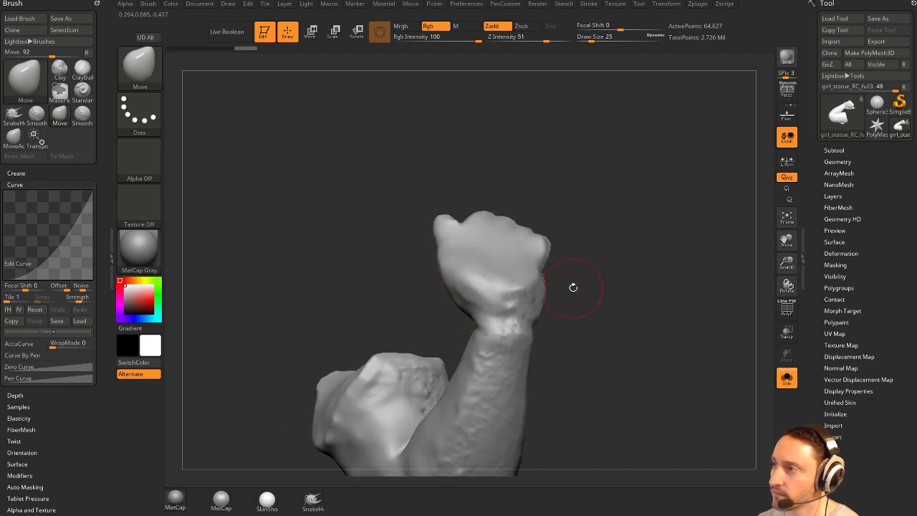
key("b")
key("c")
key("l")
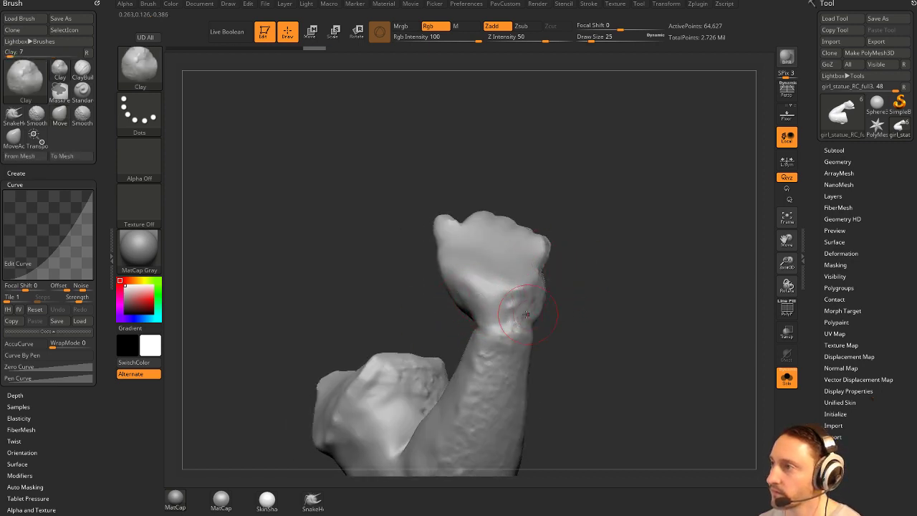
mouse_move(593, 305)
left_mouse_down()
mouse_move(573, 289)
mouse_move(580, 295)
mouse_move(469, 303)
mouse_move(492, 288)
left_mouse_up()
mouse_move(543, 279)
left_mouse_down()
mouse_move(586, 275)
mouse_move(518, 291)
left_mouse_up()
Carve the crease between hand and forearm with the DamStandard brush at draw size 17.
key("b")
key("d")
key("s")
key("s")
left_click_drag(459, 321, 443, 324)
mouse_move(534, 320)
left_mouse_down()
mouse_move(547, 304)
mouse_move(539, 295)
left_mouse_up()
Build up the inner wrist with the Clay brush at draw size 17 and smooth the transition to the hand.
key("b")
key("c")
key("l")
left_click_drag(473, 322, 500, 326)
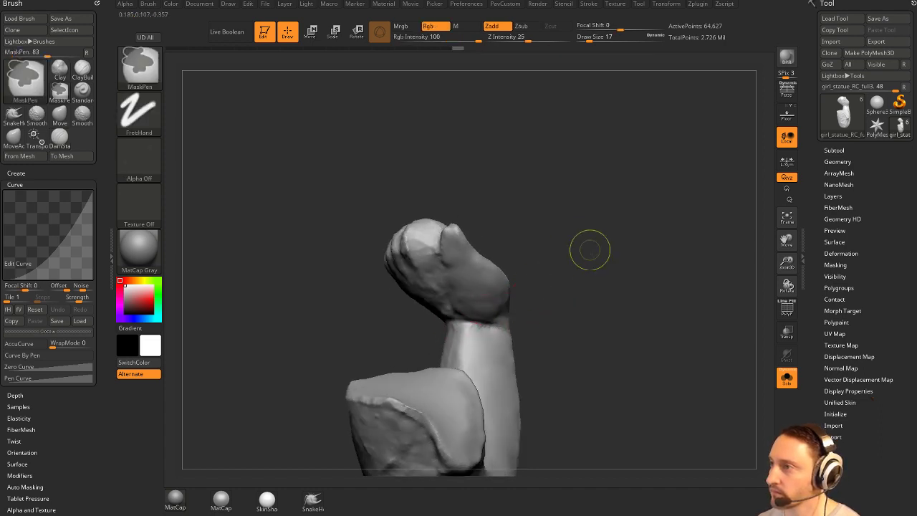
left_click_drag(590, 248, 600, 278, "ctrl")
left_click_drag(520, 263, 553, 264)
left_click_drag(479, 320, 490, 301, "shift")
mouse_move(538, 283)
left_mouse_down()
mouse_move(583, 262)
mouse_move(564, 246)
mouse_move(559, 275)
mouse_move(544, 258)
mouse_move(561, 283)
left_mouse_up()
Refine the wrist crease with the DamStandard brush and show all subtools again.
key("b")
key("d")
key("s")
left_click_drag(575, 266, 604, 303, "ctrl")
left_click_drag(592, 289, 641, 282)
left_click(787, 378)
Select the body and dress subtool and isolate it with Solo.
left_click_drag(624, 240, 557, 250)
left_click(549, 253, "alt")
left_click_drag(623, 225, 622, 267, "alt")
left_click_drag(622, 267, 644, 230)
left_click_drag(726, 321, 717, 351)
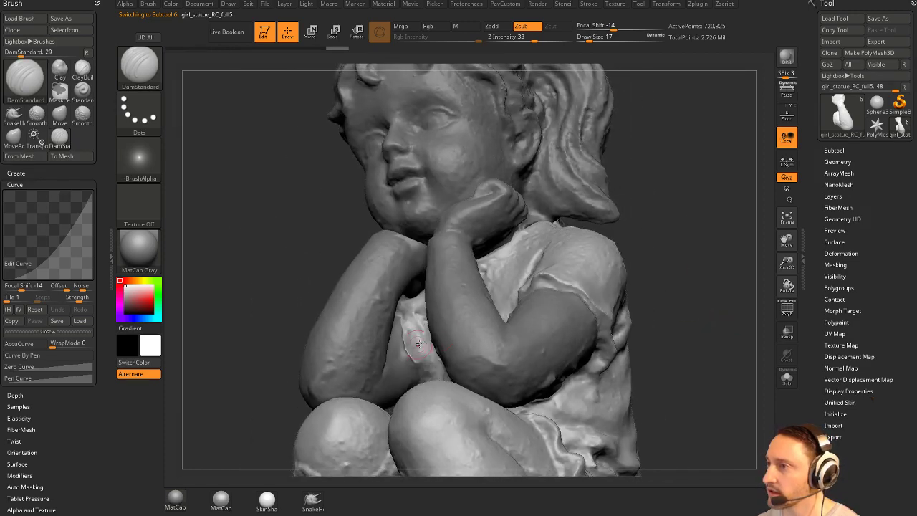
left_click_drag(677, 317, 723, 314)
left_click(787, 377)
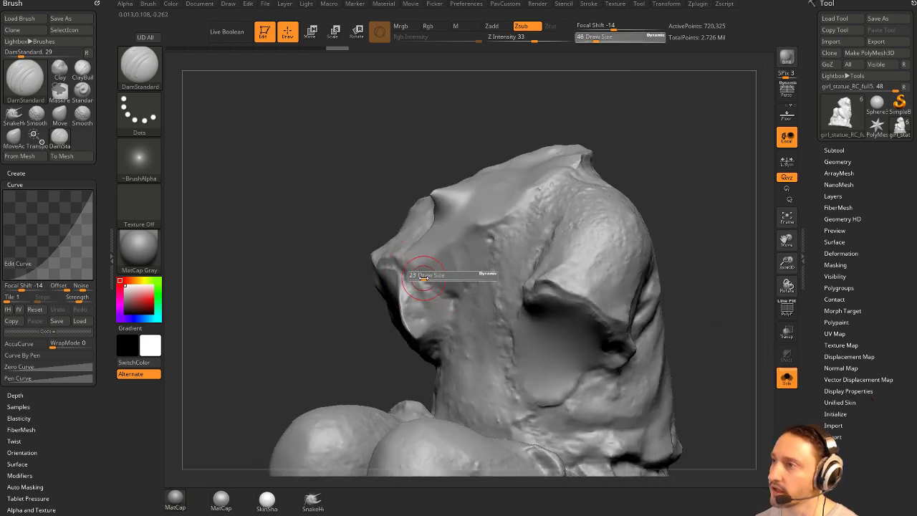
Carve the fold at the front of the dress collar with the DamStandard brush at draw size 23.
left_click(423, 277)
mouse_move(329, 299)
left_mouse_down()
mouse_move(452, 298)
mouse_move(334, 295)
left_mouse_up()
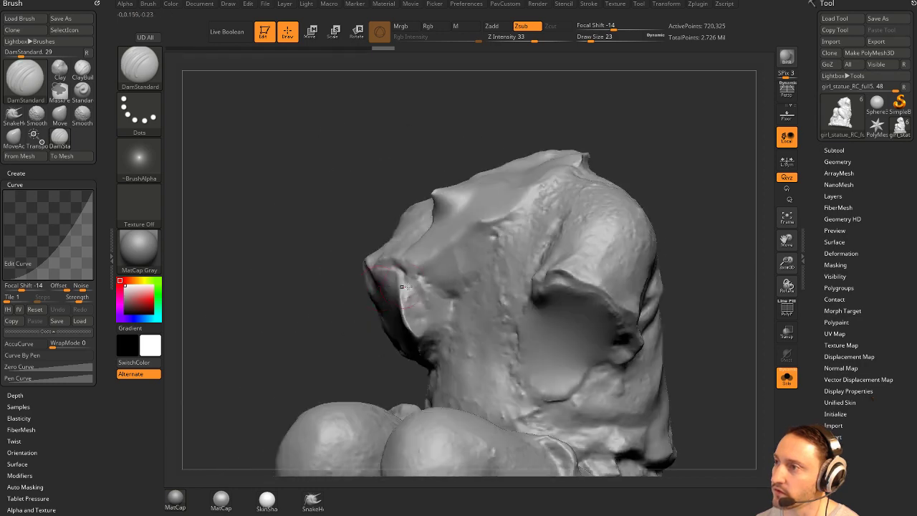
left_click_drag(691, 243, 709, 243)
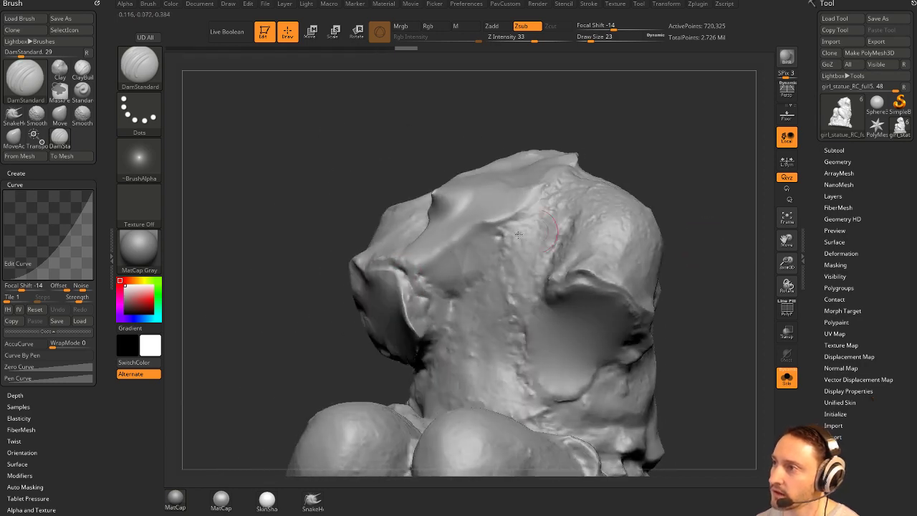
Define the front collar fold with the Standard brush at draw size 8 and Z Intensity 32.
key("b")
key("s")
key("t")
key("s")
left_click(413, 278)
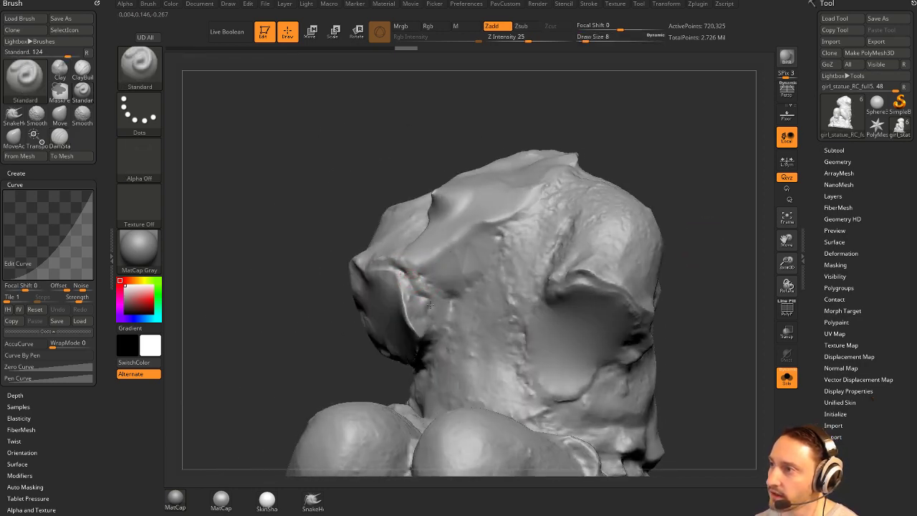
key("1")
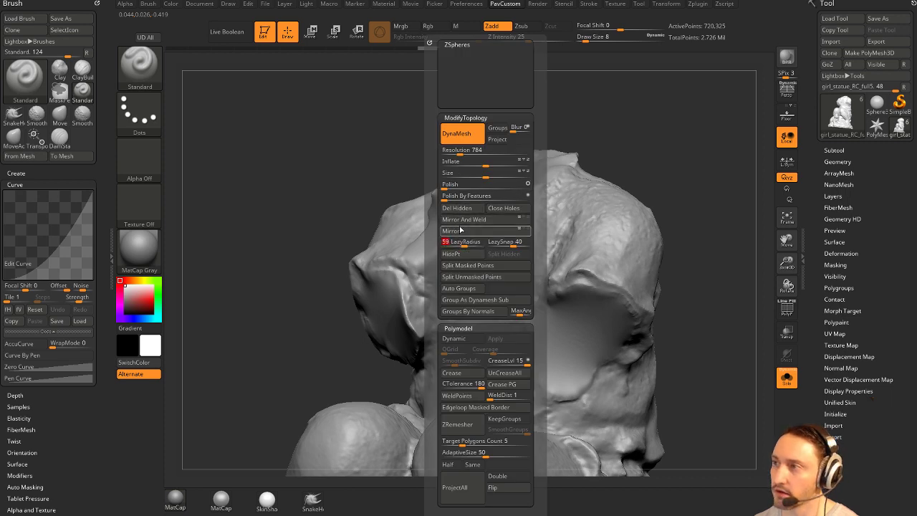
left_click_drag(529, 37, 531, 37)
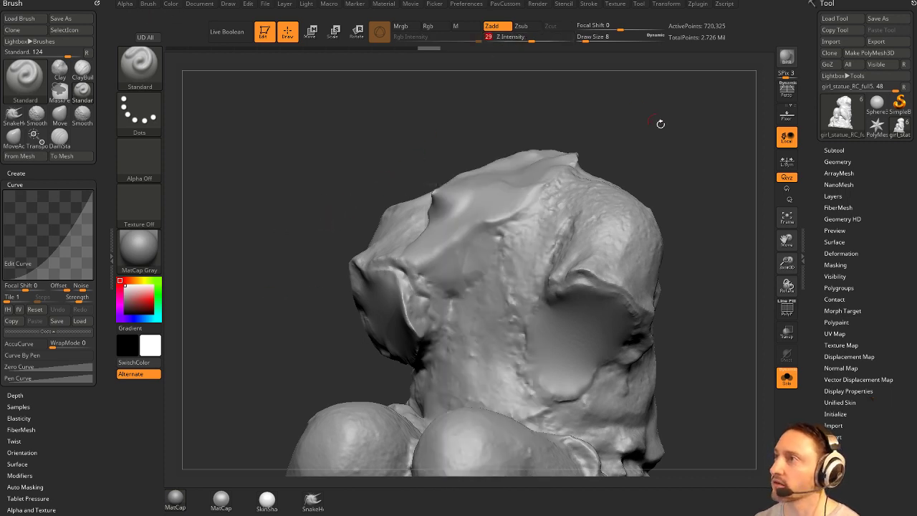
left_click_drag(662, 122, 622, 126)
left_click(534, 39)
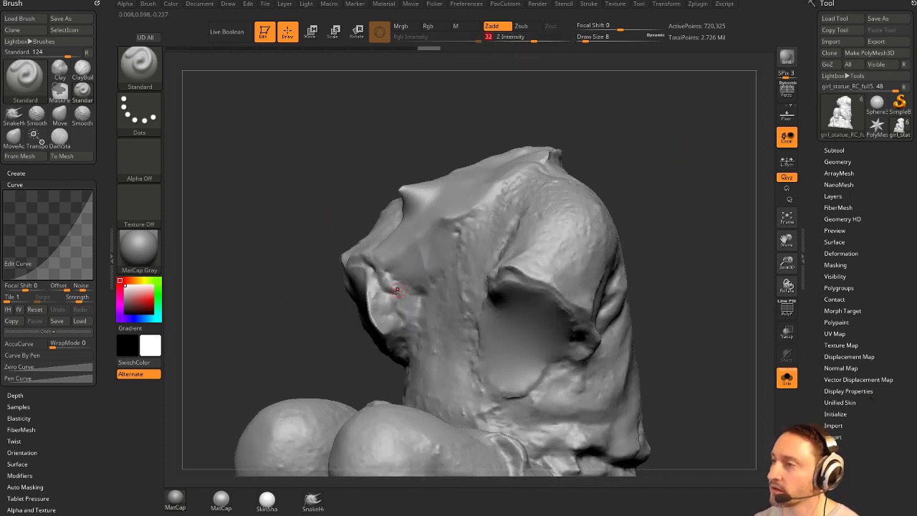
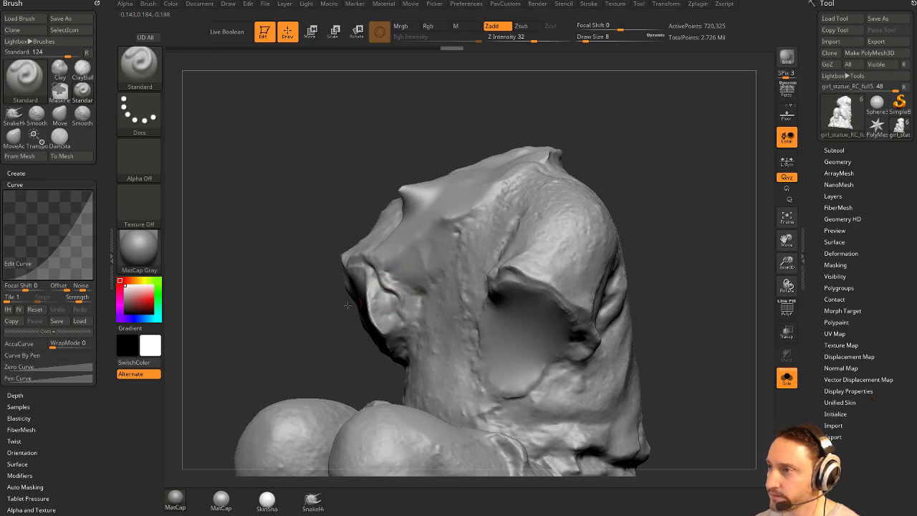
Touch up the collar edge with the Clay brush at draw size 8 and show all subtools again.
key("b")
key("c")
key("l")
mouse_move(331, 313)
left_mouse_down()
mouse_move(301, 326)
mouse_move(606, 265)
mouse_move(730, 320)
left_mouse_up()
left_click(782, 376)
left_click_drag(679, 241, 633, 254)
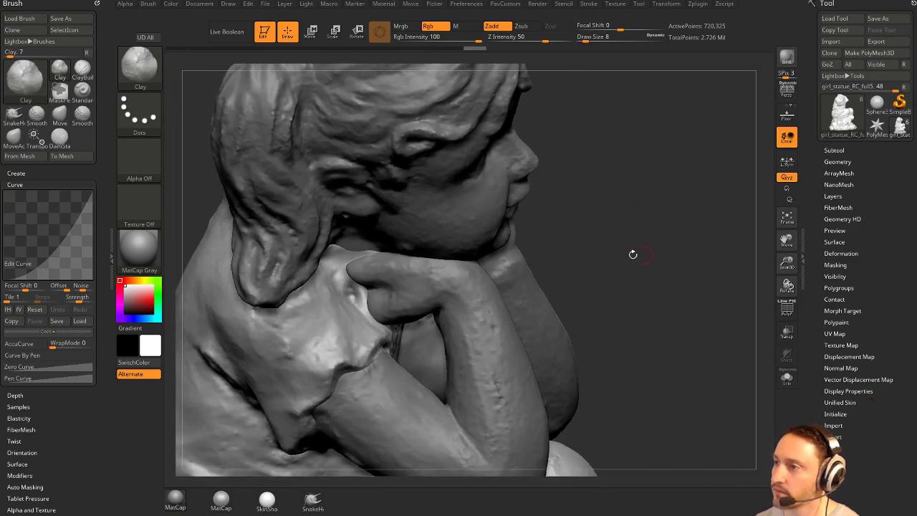
Build up the dress collar beside the raised hand with the Standard brush at draw size 16 and Z Intensity 32.
key("b")
key("s")
key("t")
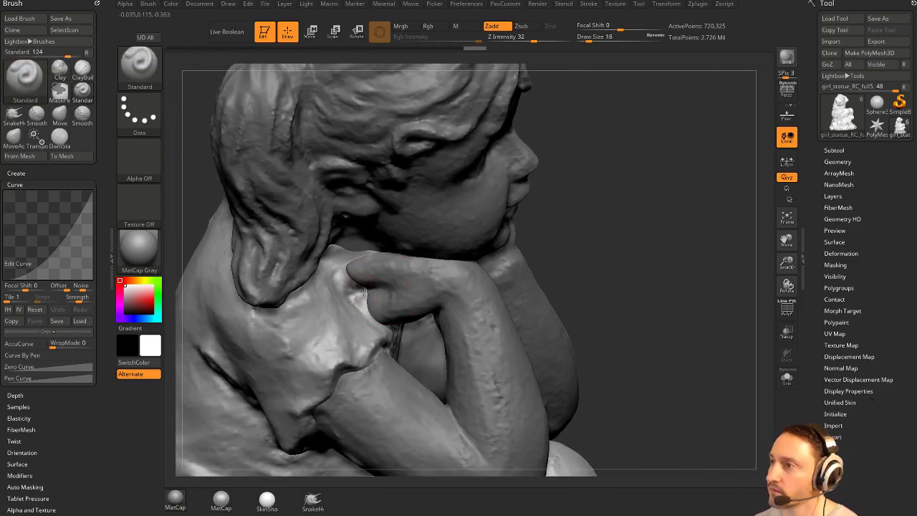
left_click_drag(574, 256, 361, 288)
left_click_drag(582, 223, 555, 268)
left_click_drag(361, 301, 360, 282)
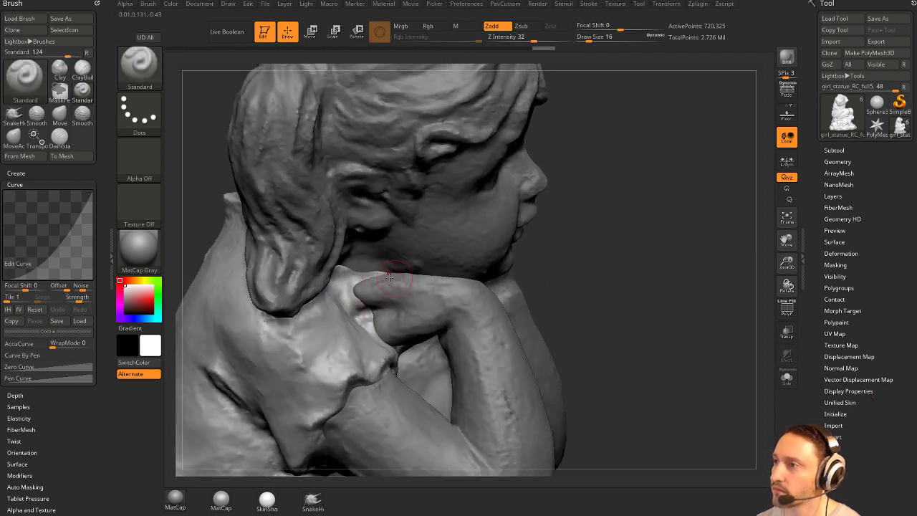
left_click_drag(583, 258, 326, 273)
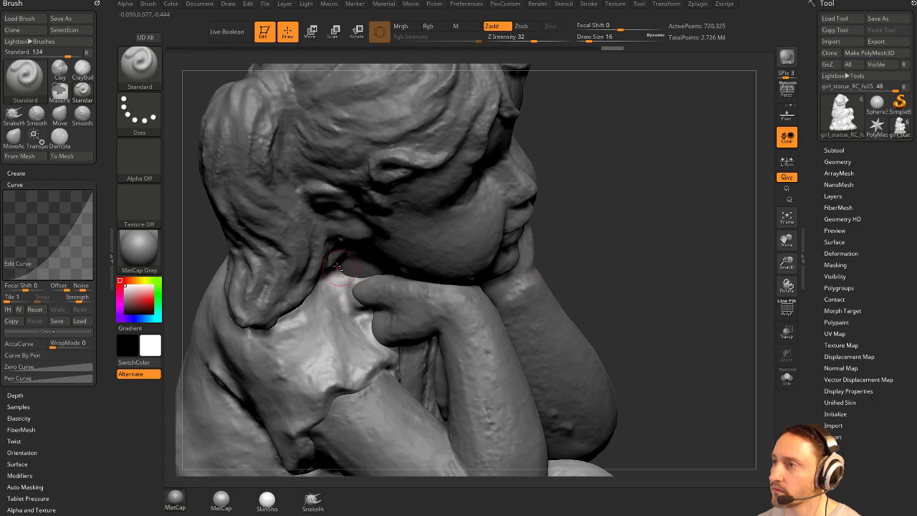
Smooth the collar edge where it meets the neck above the hand.
left_click_drag(583, 219, 541, 215)
left_click_drag(395, 248, 379, 268, "shift")
left_click_drag(559, 229, 610, 240)
left_click_drag(370, 276, 387, 270, "shift")
left_click_drag(584, 237, 558, 231)
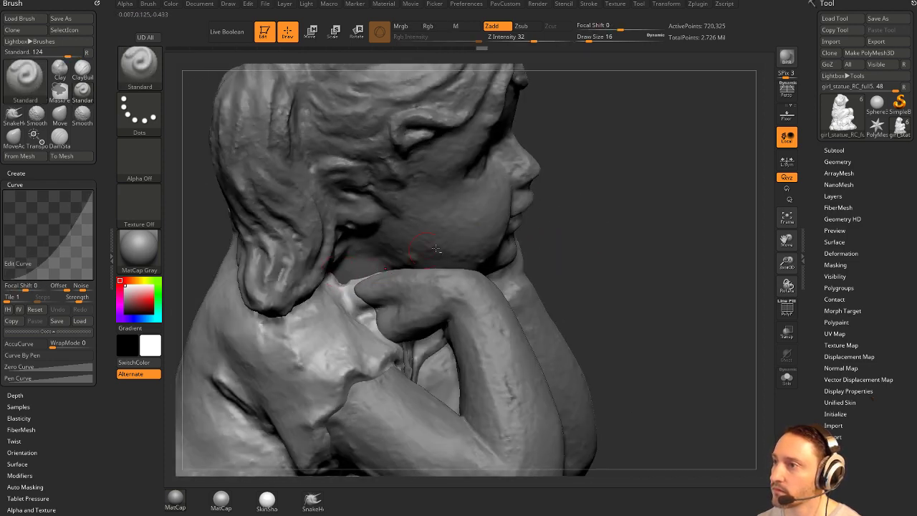
Refine the collar and smooth the dress neckline between the forearms with Smooth Stronger at draw size 16.
mouse_move(635, 236)
left_mouse_down()
mouse_move(598, 219)
mouse_move(597, 201)
mouse_move(625, 189)
left_mouse_up()
mouse_move(336, 291)
left_mouse_down()
mouse_move(328, 294)
mouse_move(339, 289)
left_mouse_up()
mouse_move(649, 240)
left_mouse_down()
mouse_move(609, 231)
mouse_move(693, 264)
mouse_move(713, 260)
left_mouse_up()
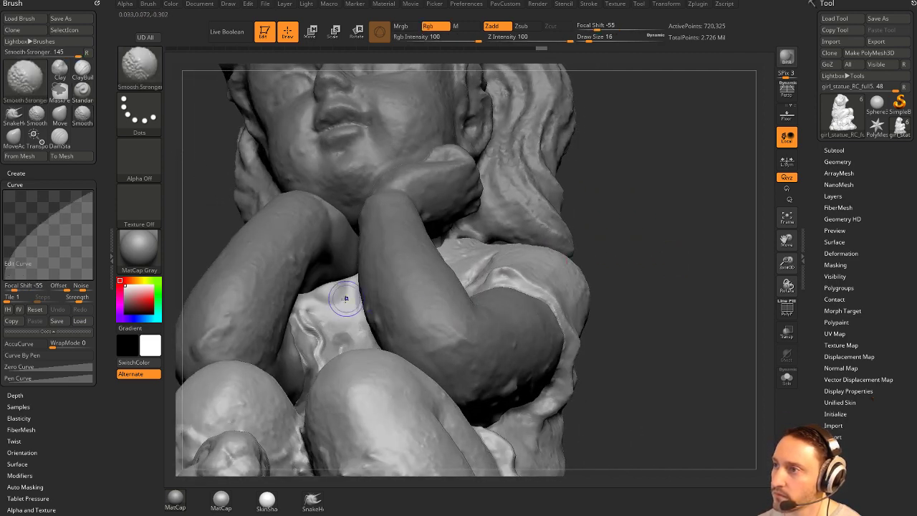
left_click_drag(342, 292, 347, 286, "shift")
mouse_move(601, 213)
left_mouse_down()
mouse_move(655, 225)
mouse_move(609, 228)
left_mouse_up()
left_click_drag(345, 314, 348, 307, "shift")
mouse_move(610, 233)
left_mouse_down()
mouse_move(555, 240)
mouse_move(596, 243)
mouse_move(568, 244)
left_mouse_up()
Sculpt the dress fold between the forearms with the Standard brush at draw size 14 and smooth it.
key("b")
key("d")
key("s")
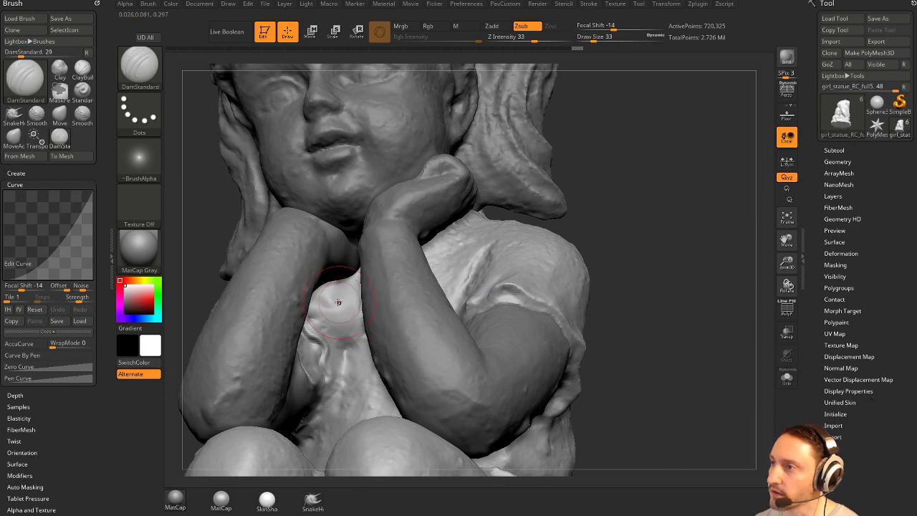
key("b")
key("s")
key("t")
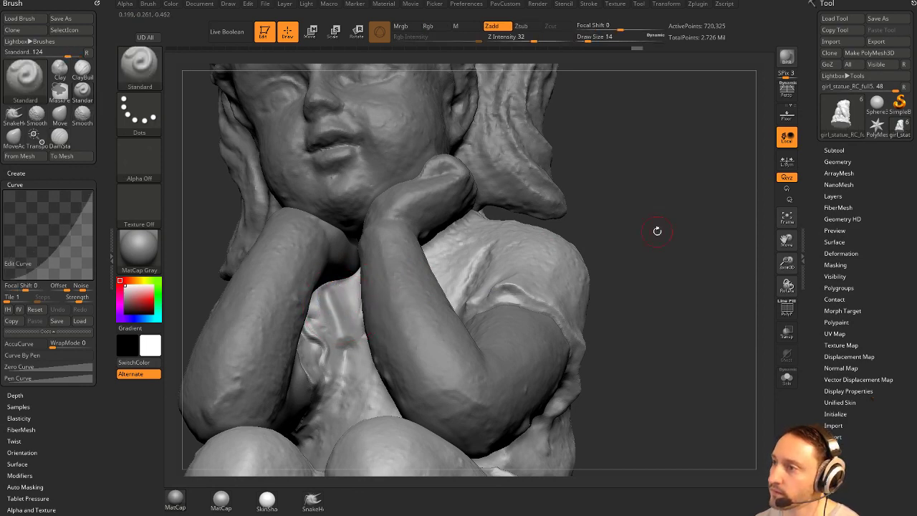
left_click_drag(657, 231, 659, 220)
left_click_drag(367, 294, 348, 344, "shift")
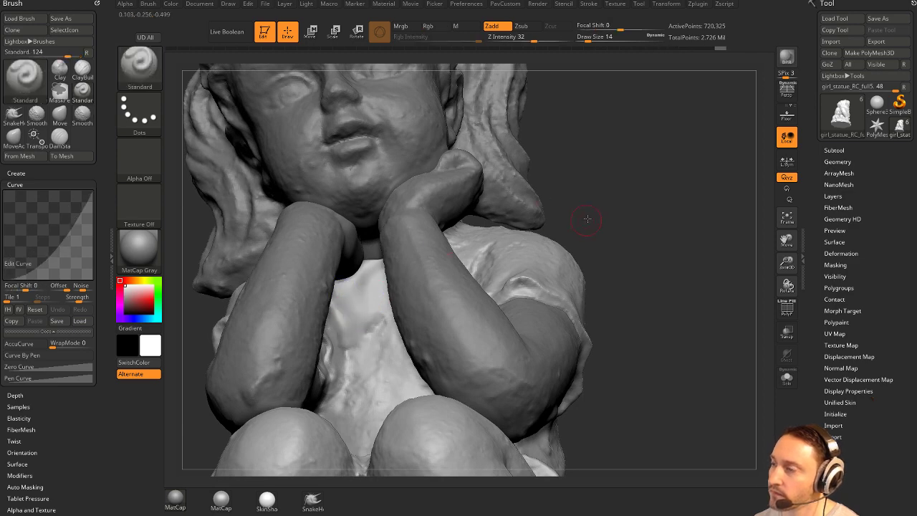
Isolate the body and dress subtool with Solo and build up the chest beside the front fold with the Clay brush at draw size 27.
left_click_drag(590, 218, 674, 247)
left_click(785, 376)
left_click_drag(638, 273, 652, 312)
key("b")
key("c")
key("l")
key("s")
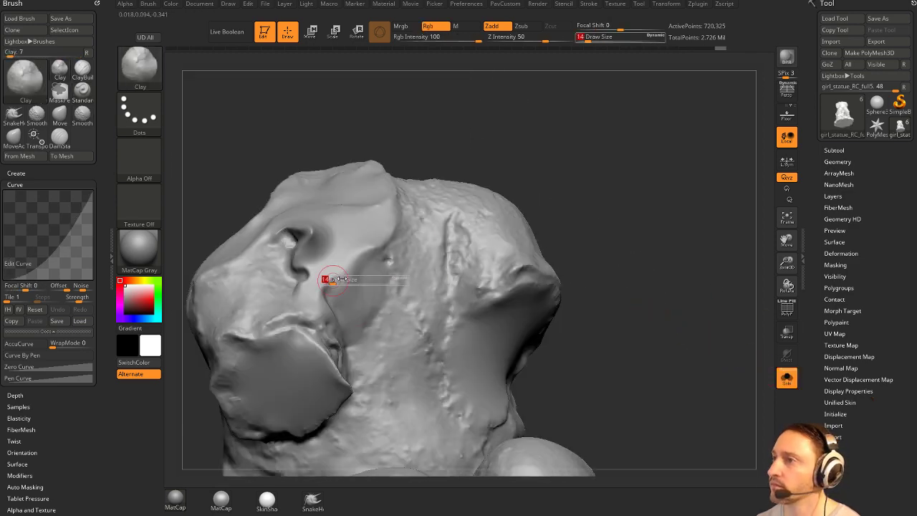
left_click_drag(347, 278, 351, 287)
left_click_drag(559, 176, 584, 179)
key("s")
left_click_drag(356, 285, 352, 285)
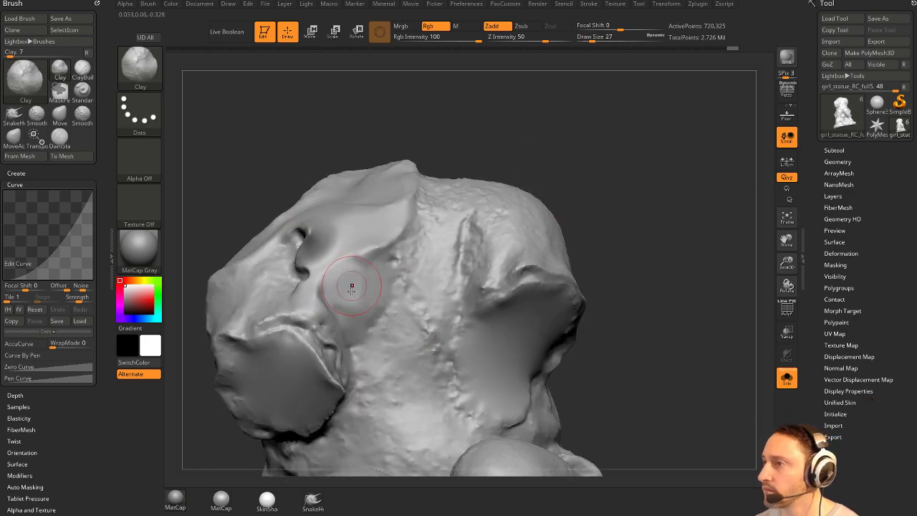
left_click_drag(593, 190, 555, 189)
key("s")
left_click_drag(352, 299, 363, 260)
Carve the edge of the front collar fold with the DamStandard brush and smooth the surface beside it.
key("b")
key("d")
key("s")
left_click_drag(567, 172, 541, 168)
key("s")
left_click_drag(344, 294, 347, 294)
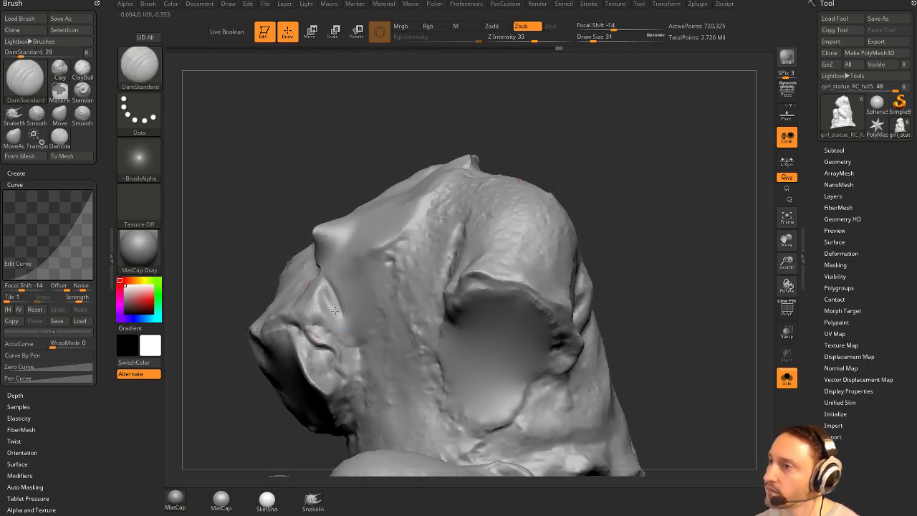
left_click_drag(321, 293, 330, 316, "shift")
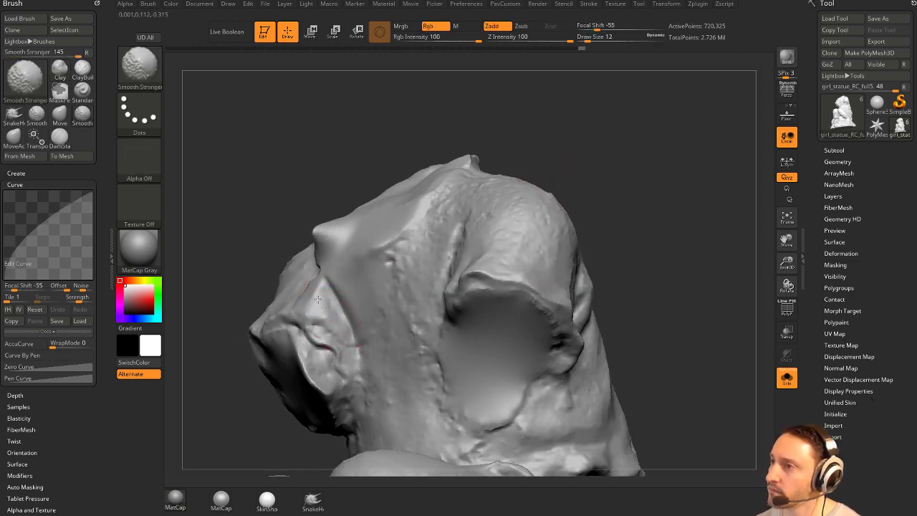
Remesh the body and dress subtool with DynaMesh and show all subtools again.
left_click_drag(509, 143, 573, 154)
left_click_drag(555, 186, 567, 228, "ctrl")
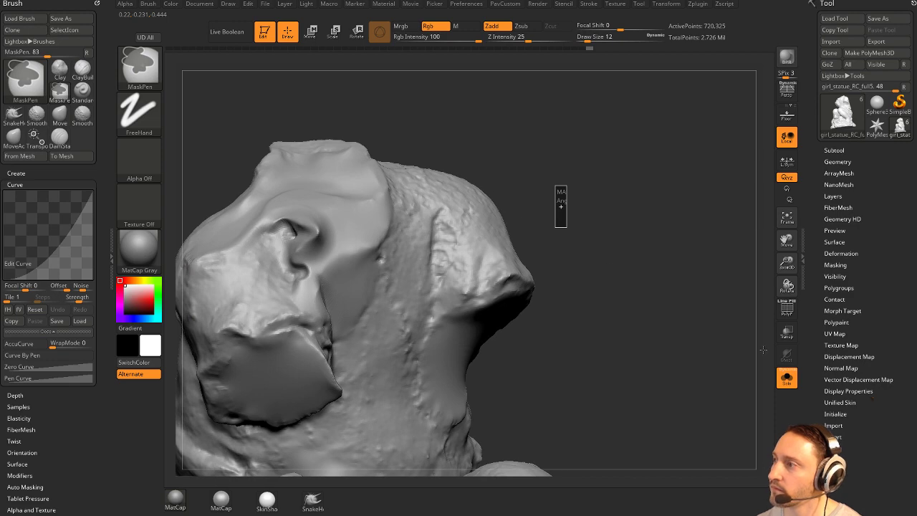
left_click(794, 384)
left_click_drag(684, 332, 346, 301)
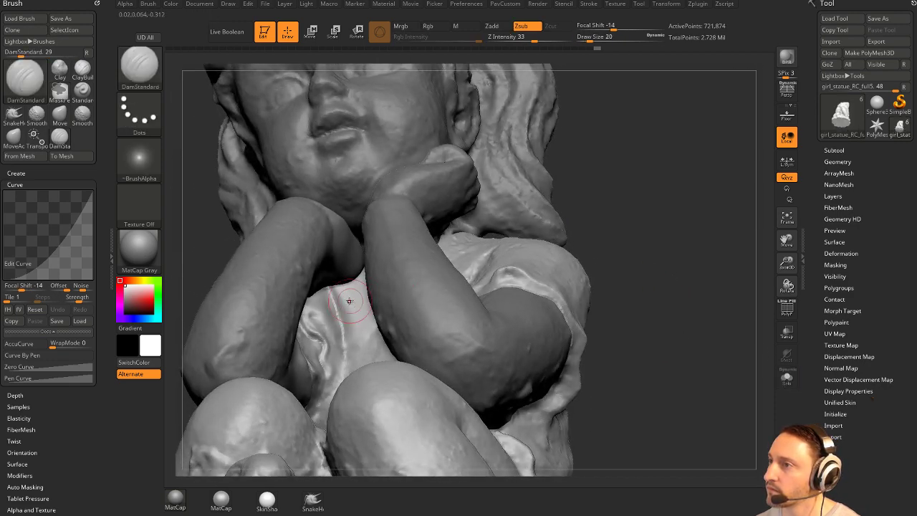
key("shift")
Examine the whole statue from the front, side and back to check the reworked collar and sleeves.
left_click_drag(644, 240, 677, 247)
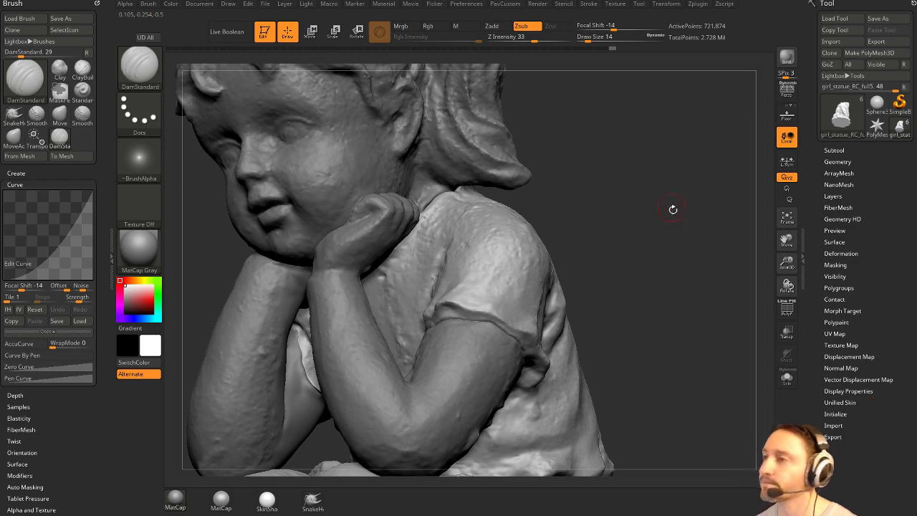
left_click_drag(673, 209, 620, 237)
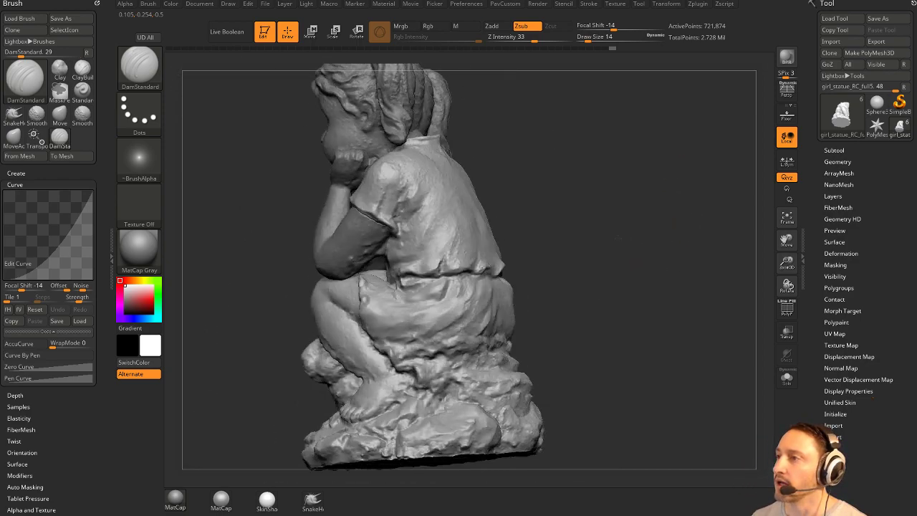
left_click_drag(675, 232, 650, 241)
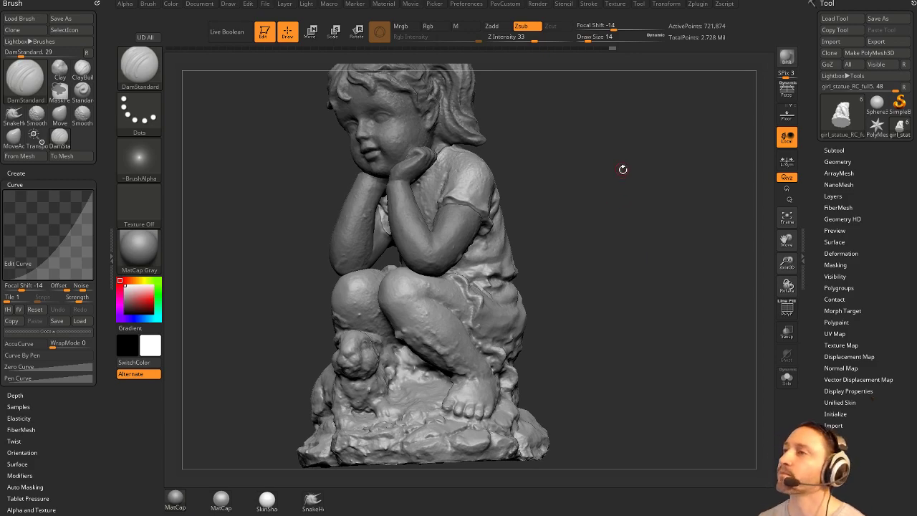
left_click_drag(623, 169, 692, 200)
left_click_drag(645, 206, 623, 207)
left_click_drag(622, 207, 695, 298)
left_click(781, 317)
left_click(784, 317)
left_click_drag(622, 234, 664, 237)
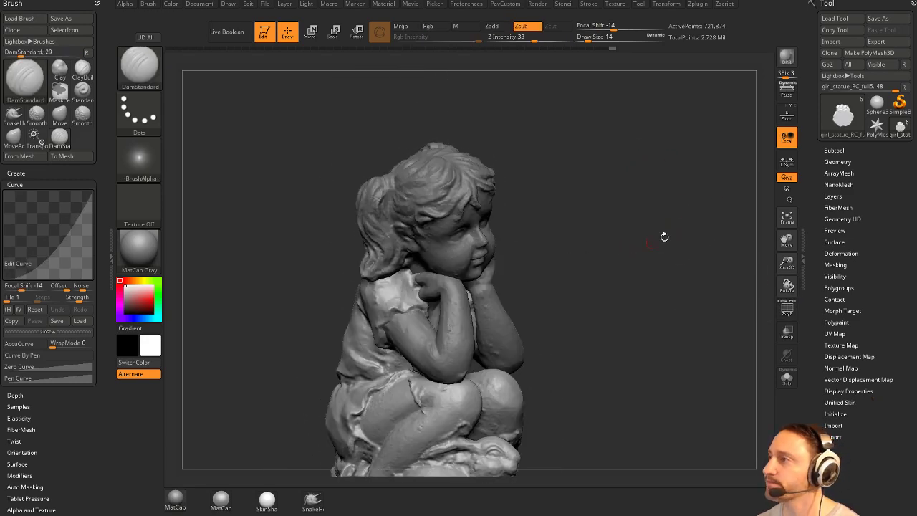
Select the head subtool girl_statue_RC_full2 and merge both forearm subtools and the body subtool down into it.
left_click(835, 151)
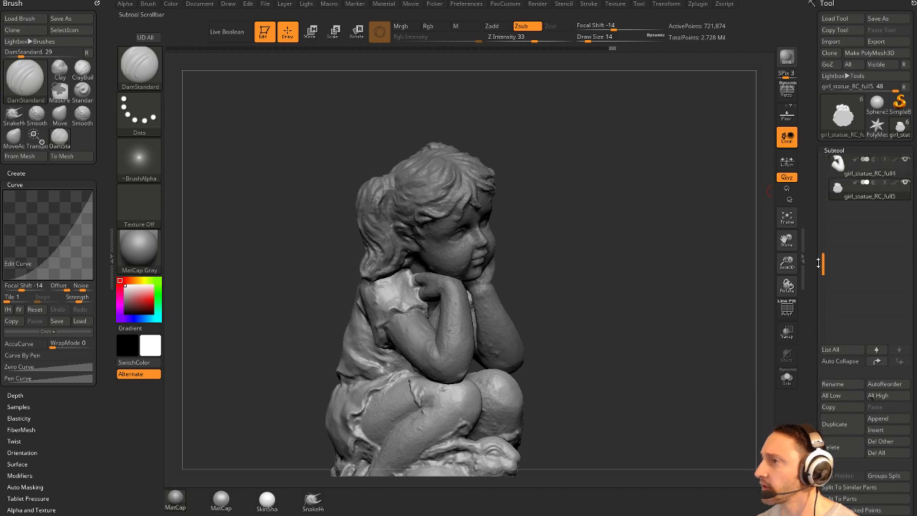
left_click_drag(627, 220, 559, 217, "alt")
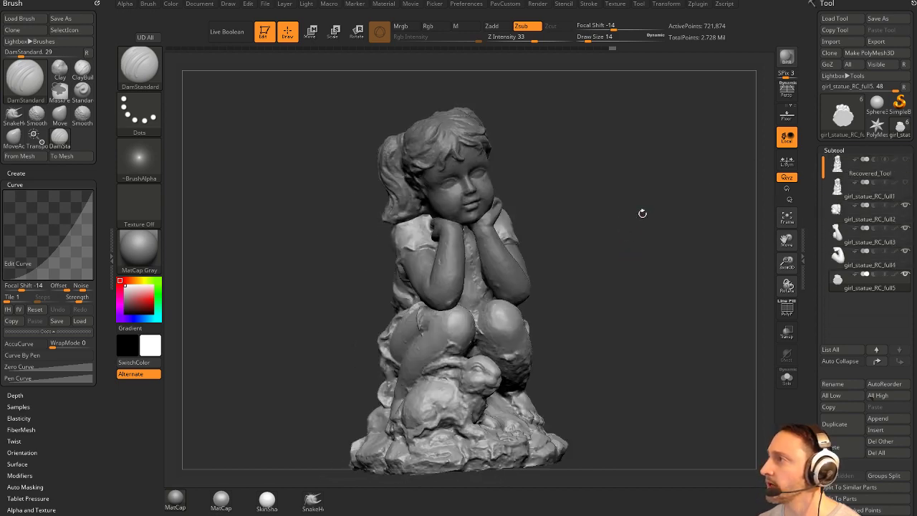
left_click_drag(668, 252, 651, 220, "alt")
left_click_drag(691, 245, 663, 275)
left_click(863, 217)
key("ctrl")
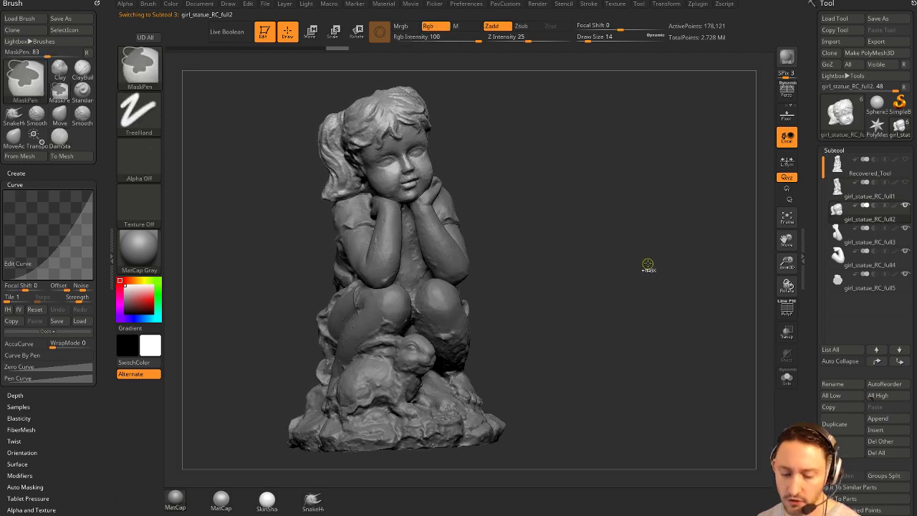
key("ctrl+e")
left_click(666, 283)
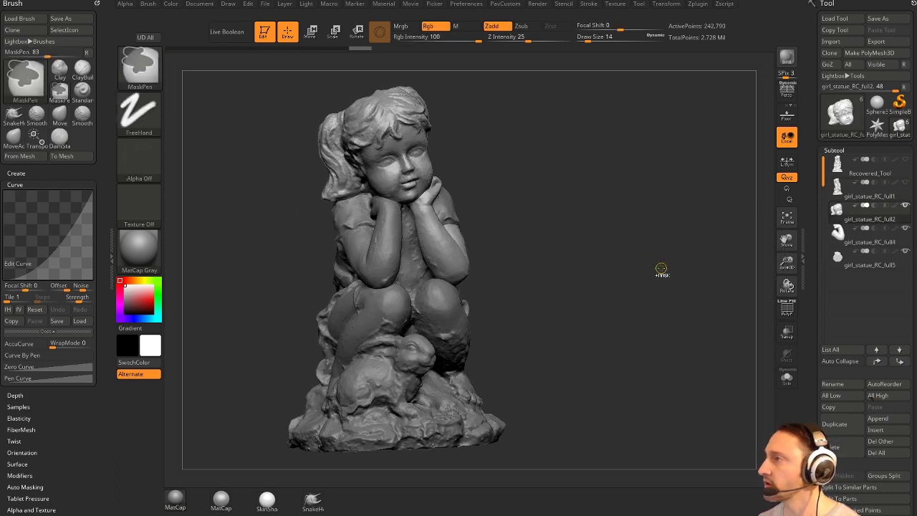
mouse_move(847, 246)
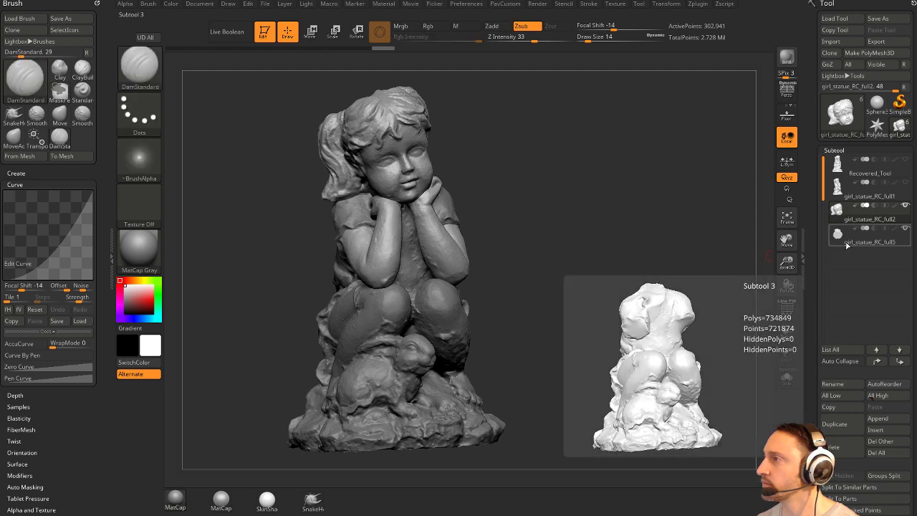
key("ctrl")
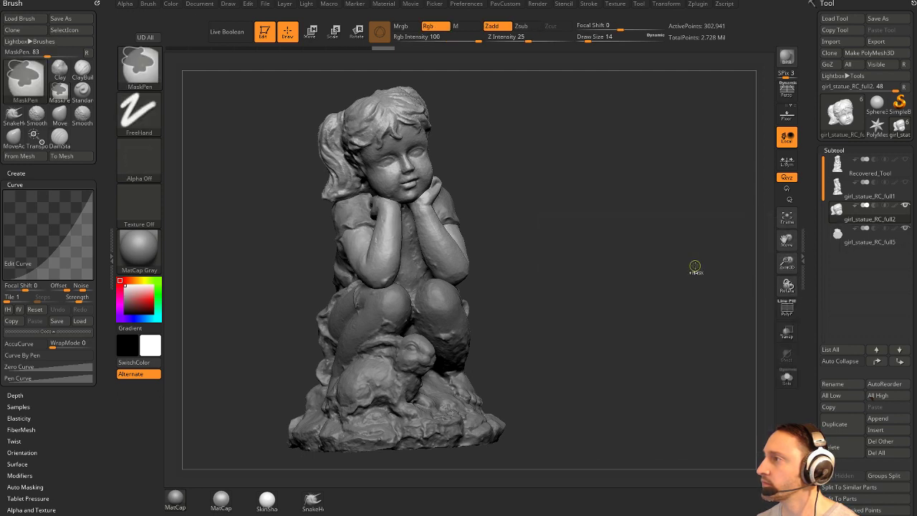
key("ctrl+m")
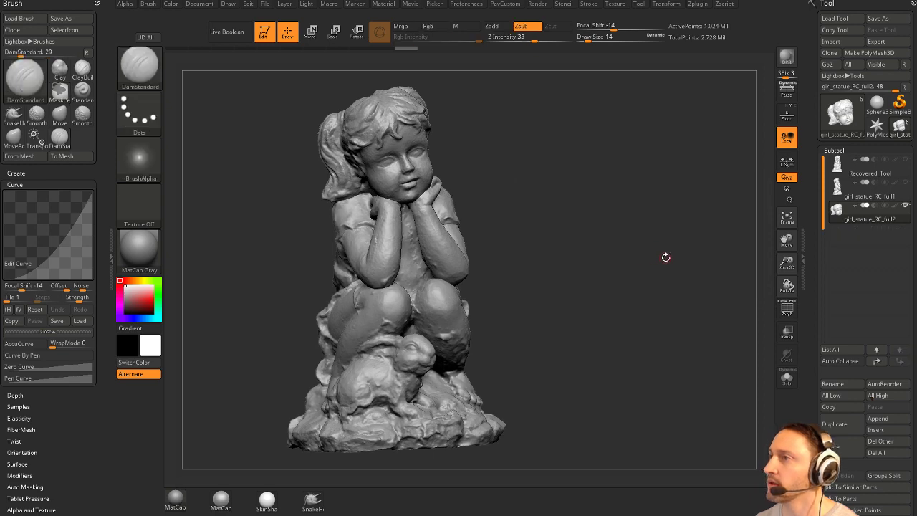
Make the girl_statue_RC_full1 subtool visible and isolate the merged girl_statue_RC_full2 with Solo.
left_click_drag(666, 257, 680, 276)
left_click(906, 184)
left_click_drag(703, 307, 678, 286, "alt")
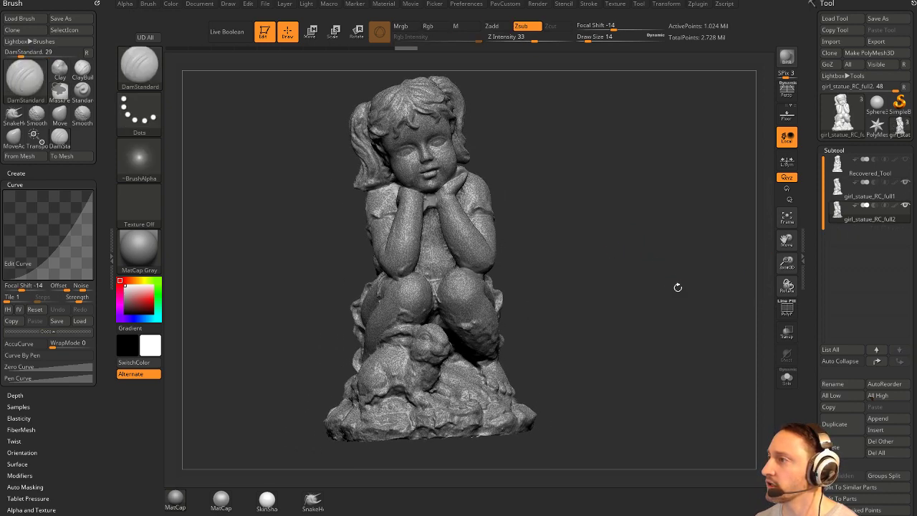
left_click(787, 378)
left_click_drag(682, 251, 688, 272, "alt")
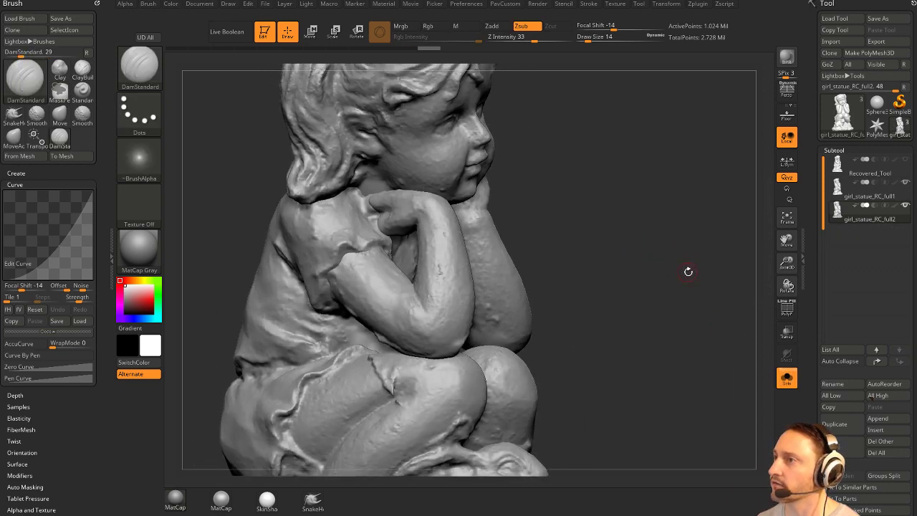
Compare girl_statue_RC_full1 with the merged girl_statue_RC_full2 from several angles, leaving only girl_statue_RC_full2 visible and Solo off.
left_click(875, 220)
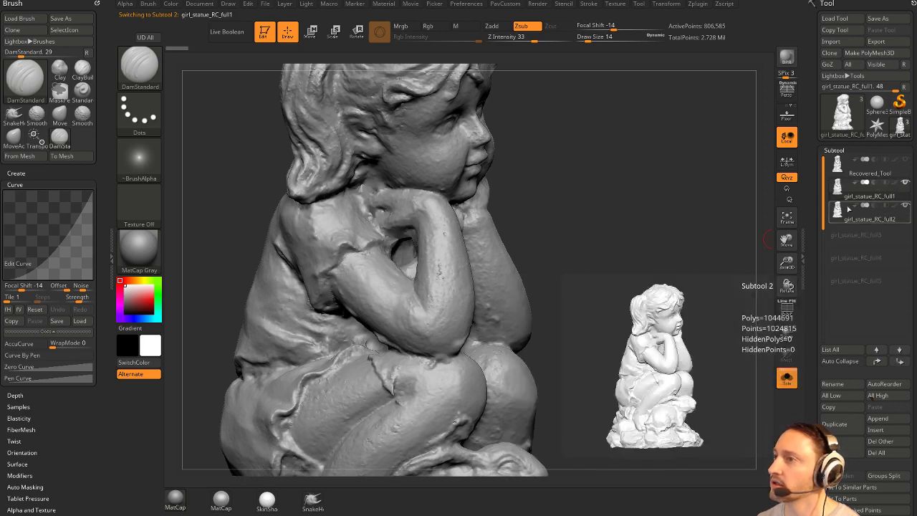
left_click(870, 192)
left_click_drag(710, 265, 765, 249)
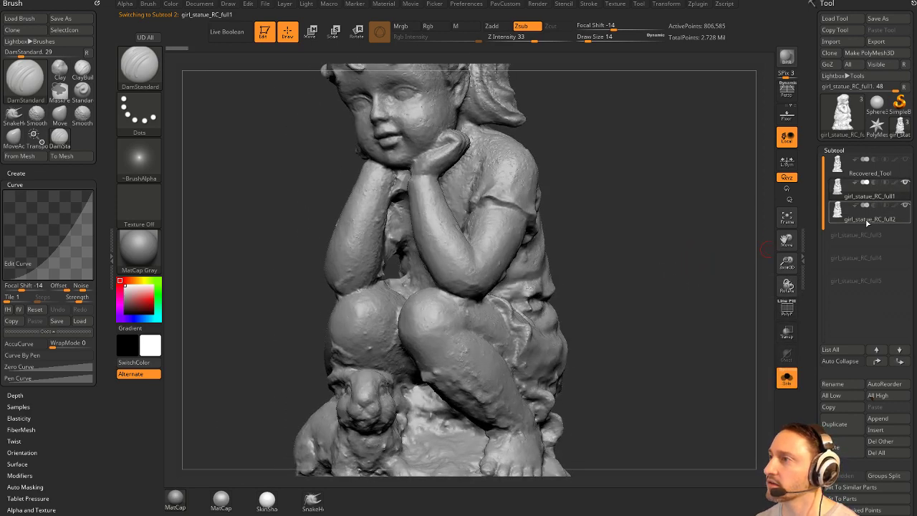
left_click(868, 223)
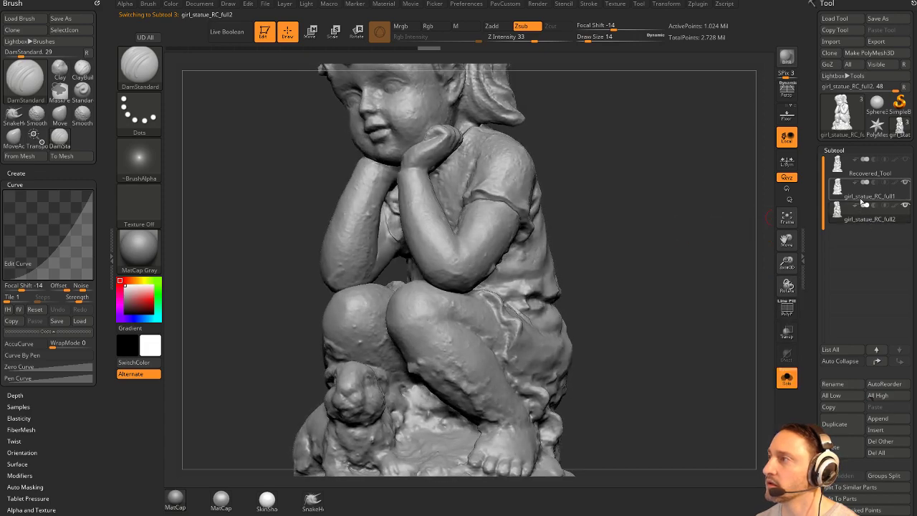
left_click(859, 220)
left_click_drag(691, 259, 714, 244)
left_click_drag(670, 265, 713, 261)
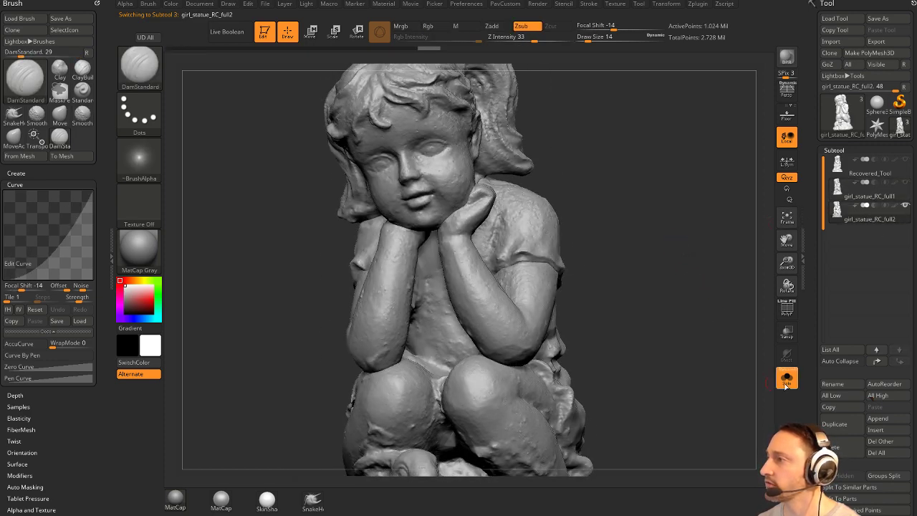
left_click_drag(655, 255, 744, 340)
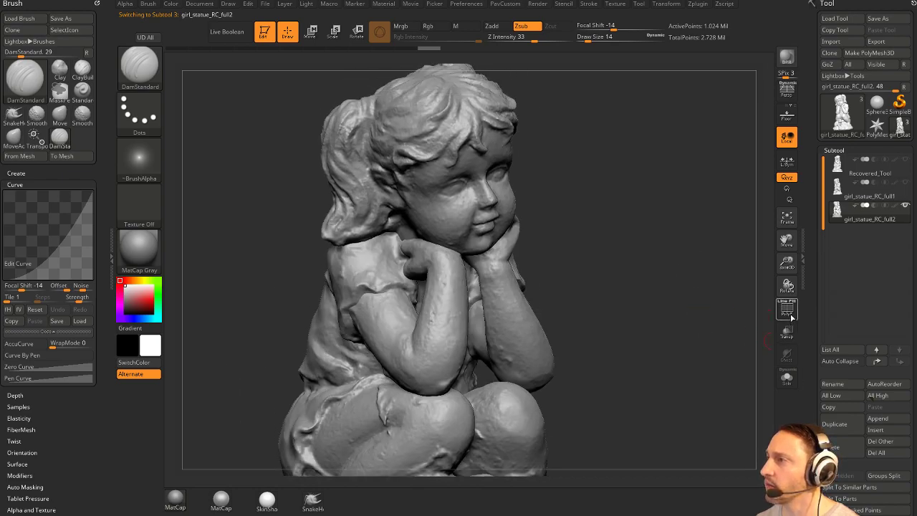
Display the merged statue's polygroups with PolyFrame and load the SelectRect brush.
left_click(786, 309)
mouse_move(637, 295)
left_mouse_down()
mouse_move(668, 298)
mouse_move(661, 260)
mouse_move(640, 259)
mouse_move(654, 254)
mouse_move(706, 321)
mouse_move(698, 291)
mouse_move(666, 258)
mouse_move(664, 292)
mouse_move(674, 257)
mouse_move(660, 261)
left_mouse_up()
left_click(158, 91, "ctrl+shift")
left_click(782, 301)
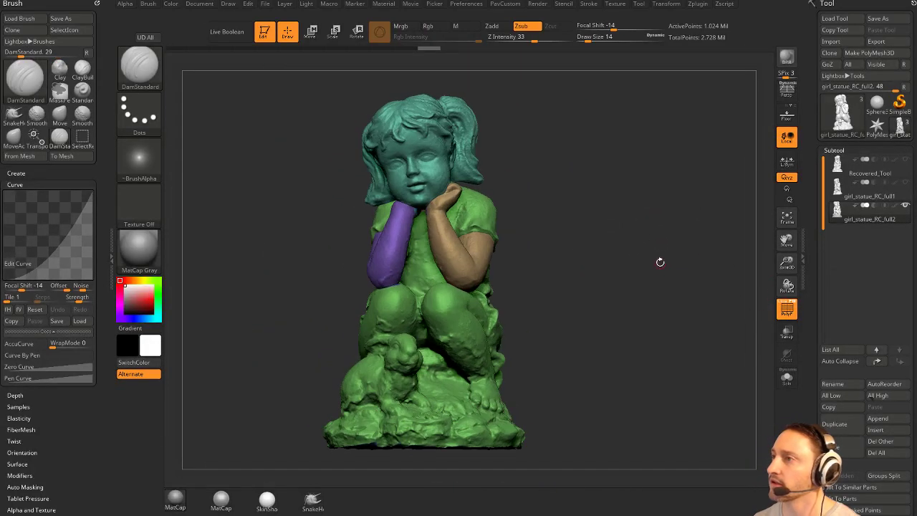
Try to isolate the brown forearm polygroup with SelectRect and show the whole statue again.
left_click_drag(470, 267, 472, 265, "ctrl+shift")
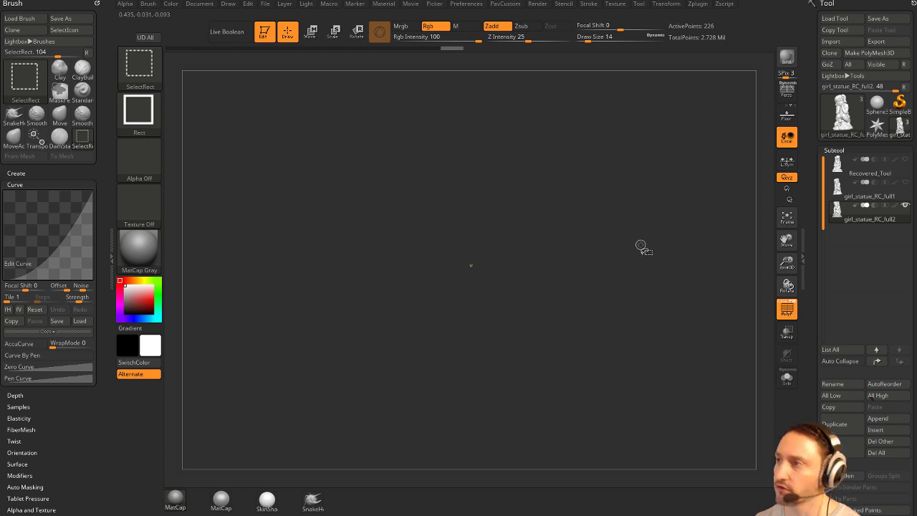
key("ctrl+shift+a")
left_click_drag(638, 224, 622, 235)
left_click(619, 240, "ctrl+shift")
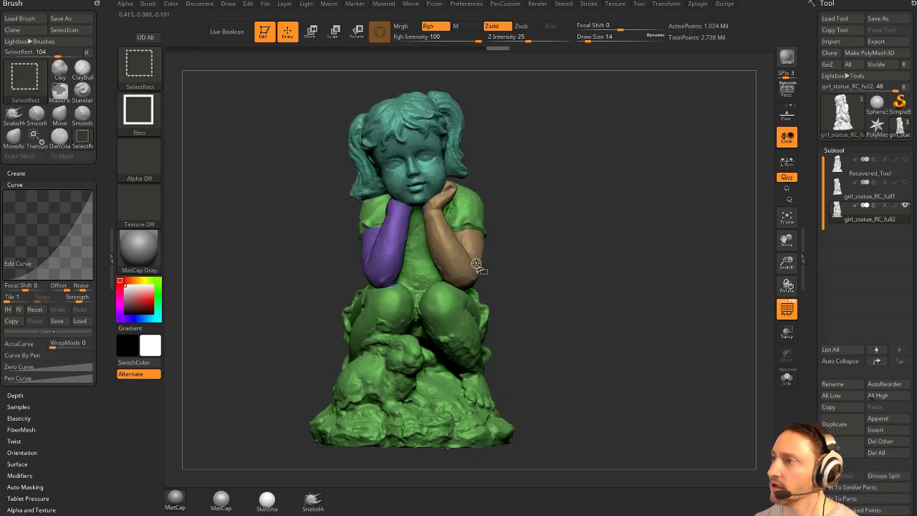
Isolate the brown arm polygroup, assign the whole arm a single new polygroup and show the full statue again.
left_click(476, 265, "ctrl+shift")
left_click_drag(637, 260, 651, 253)
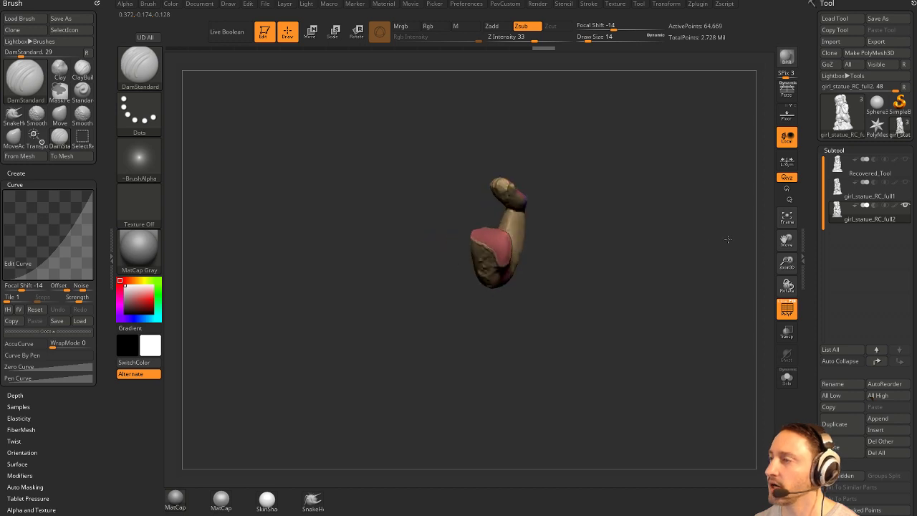
key("ctrl")
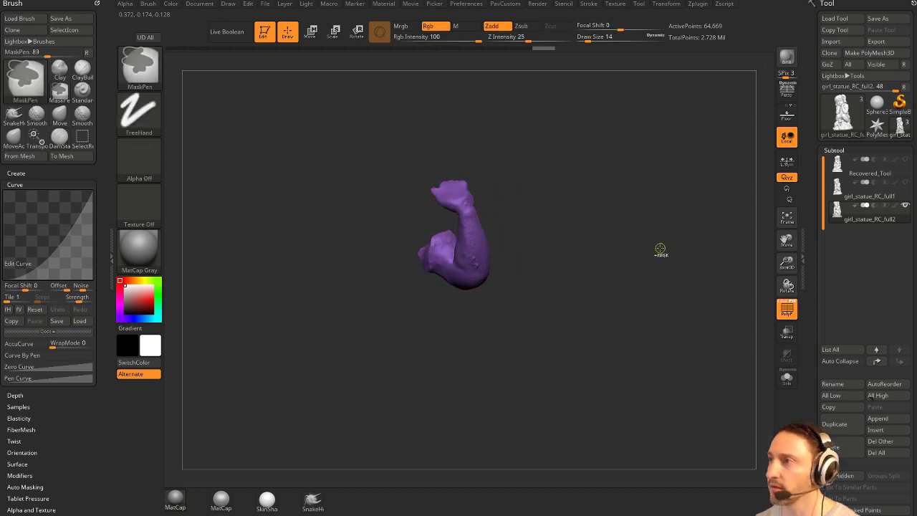
left_click(645, 242, "ctrl+shift")
left_click_drag(618, 229, 635, 267)
Isolate the other arm, extend the visible area to its entire shell and assign it one new polygroup.
left_click(479, 276, "ctrl+shift")
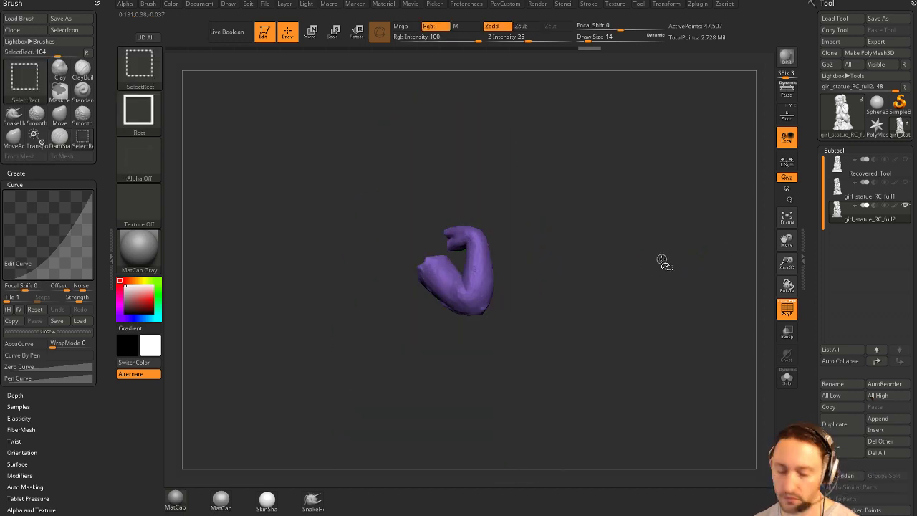
key("ctrl+shift+z")
key("ctrl")
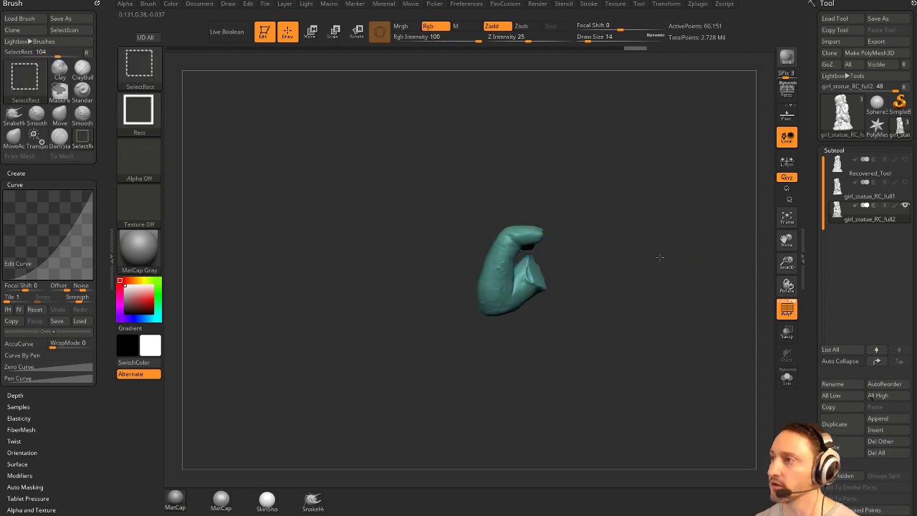
left_click(660, 257, "ctrl+shift")
left_click_drag(661, 258, 641, 258)
Isolate the green body and the head one after the other, giving each complete shell its own single polygroup.
left_click(550, 328, "ctrl+shift")
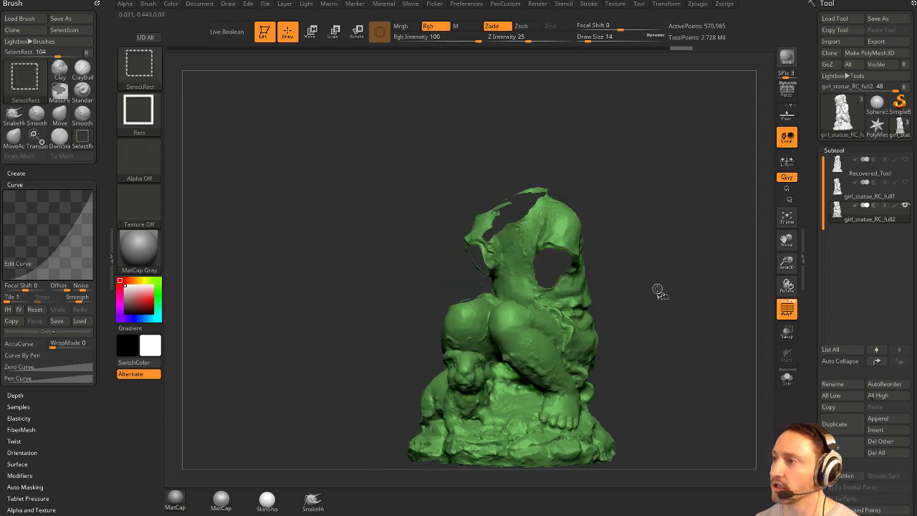
left_click(666, 282, "ctrl+shift")
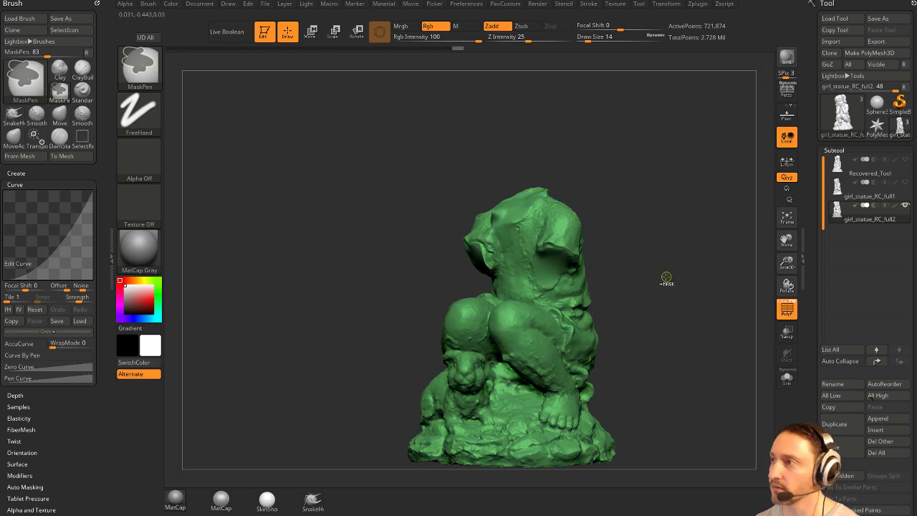
left_click(666, 277, "ctrl+shift")
mouse_move(656, 247)
left_mouse_down()
mouse_move(722, 250)
mouse_move(672, 244)
left_mouse_up()
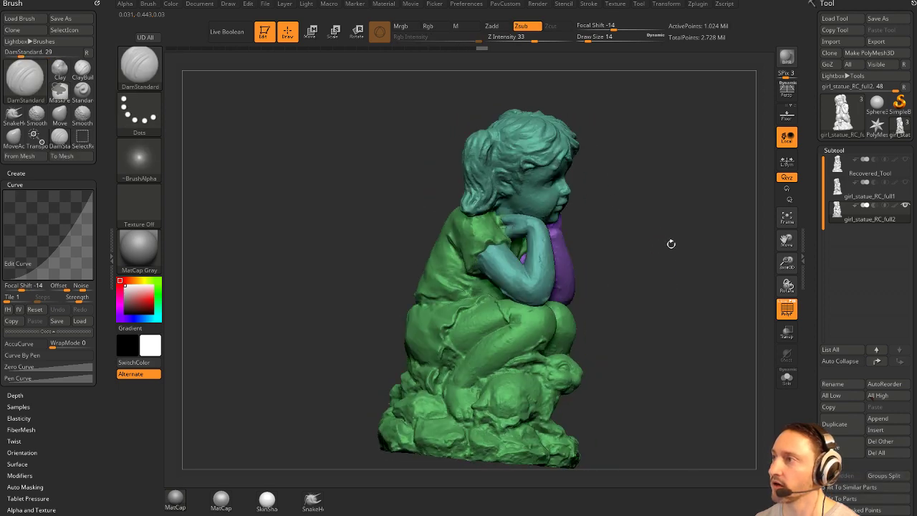
left_click(563, 164, "ctrl+shift")
left_click(669, 241, "ctrl+shift")
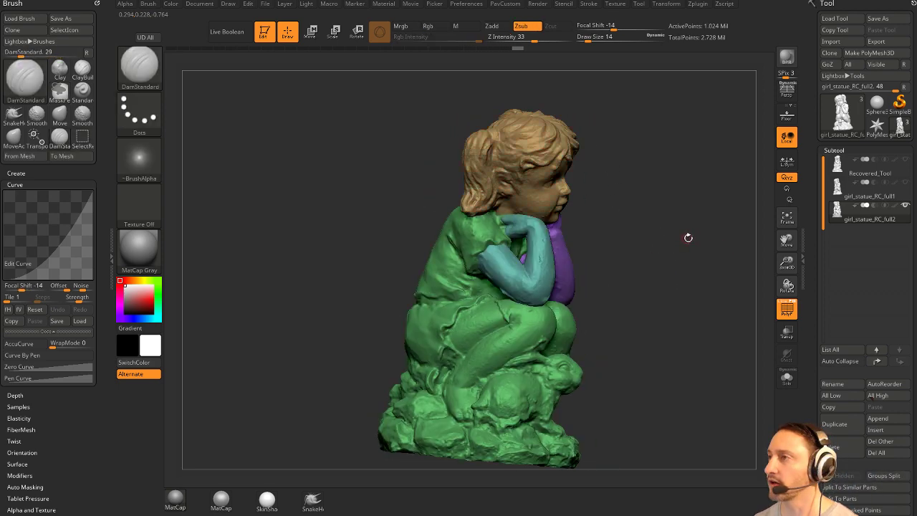
Isolate the purple arm and trim the lower corner of its upper-arm end with a diagonal ClipCurve line.
mouse_move(677, 255)
left_mouse_down()
mouse_move(635, 252)
mouse_move(663, 254)
mouse_move(665, 272)
mouse_move(693, 243)
mouse_move(674, 257)
mouse_move(743, 240)
mouse_move(686, 241)
mouse_move(697, 195)
mouse_move(686, 244)
mouse_move(682, 222)
mouse_move(705, 221)
mouse_move(661, 248)
mouse_move(735, 269)
mouse_move(652, 228)
left_mouse_up()
left_click(457, 294, "ctrl+shift")
mouse_move(649, 264)
left_mouse_down()
mouse_move(637, 272)
mouse_move(633, 244)
mouse_move(642, 260)
mouse_move(631, 266)
left_mouse_up()
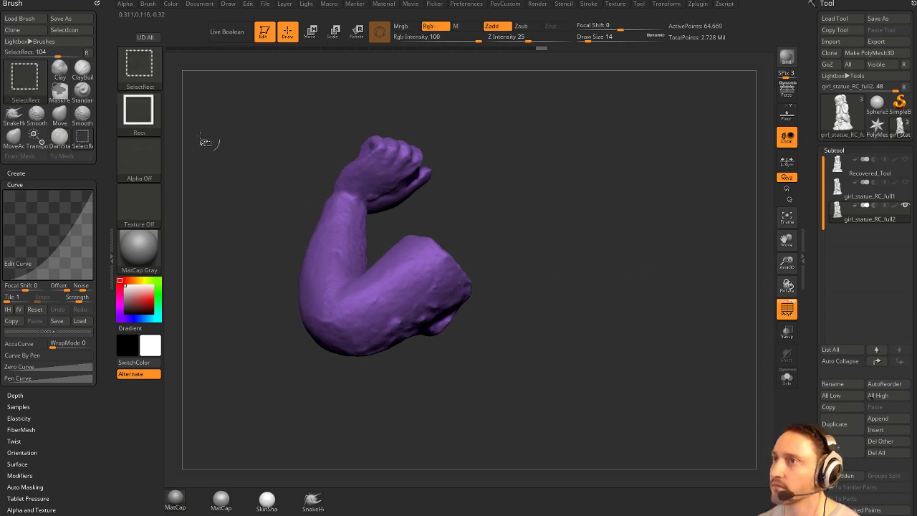
left_click(139, 69, "ctrl+shift")
left_click(247, 118, "ctrl+shift")
left_click_drag(531, 250, 400, 345, "ctrl+shift")
left_click(607, 290, "ctrl+shift")
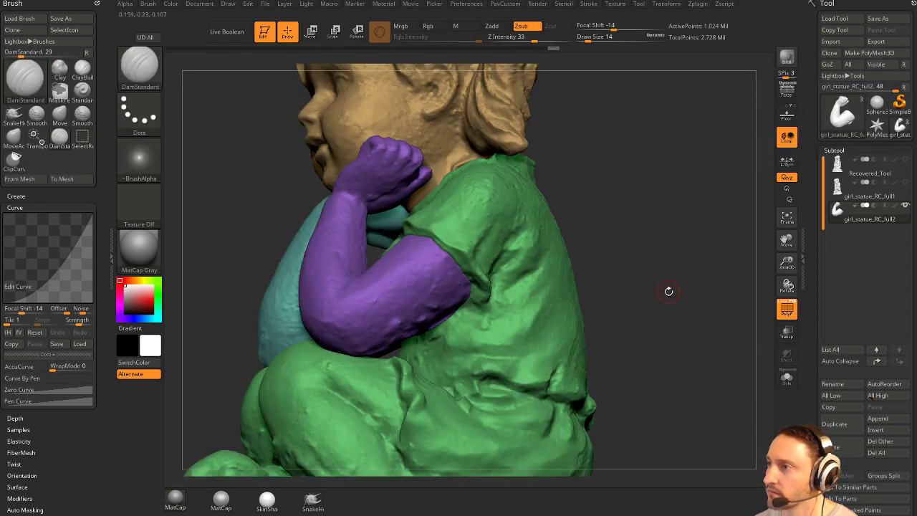
Smooth the purple arm at the sleeve joint, and smooth its cut end with the arm isolated.
left_click_drag(668, 291, 628, 271)
left_click_drag(460, 326, 463, 325, "shift")
left_click_drag(652, 308, 767, 323)
left_click_drag(686, 357, 734, 367)
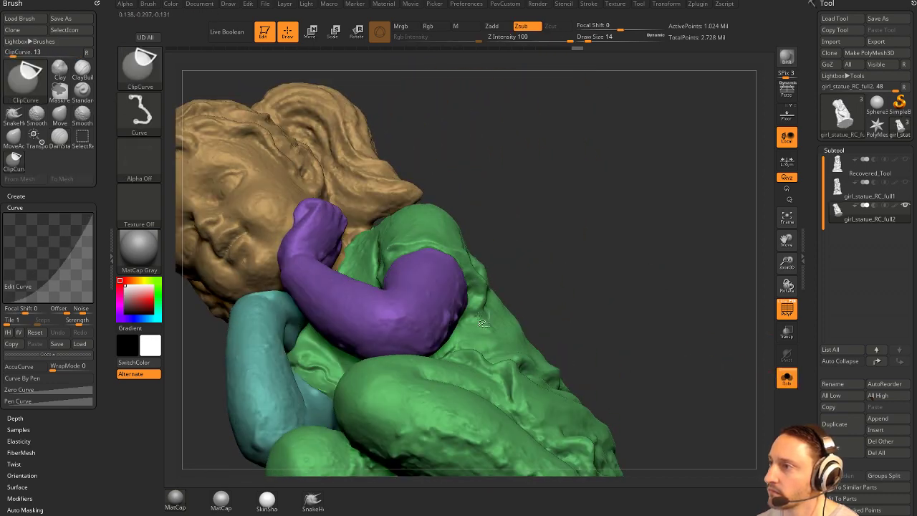
left_click(439, 328, "ctrl+shift")
left_click_drag(686, 384, 645, 284)
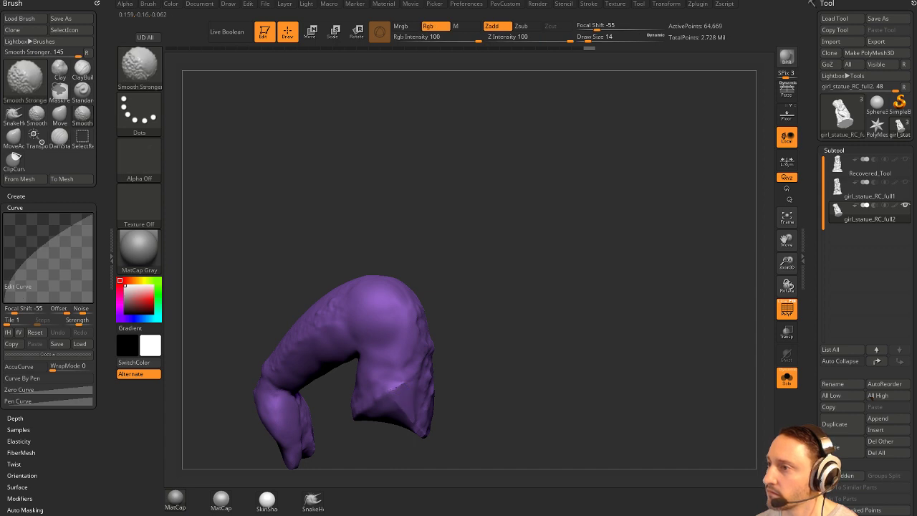
left_click_drag(396, 404, 401, 400, "shift")
Undo the last change to the isolated arm and show the whole statue with SelectRect as the selection brush.
mouse_move(517, 324)
left_mouse_down()
mouse_move(540, 295)
mouse_move(609, 249)
left_mouse_up()
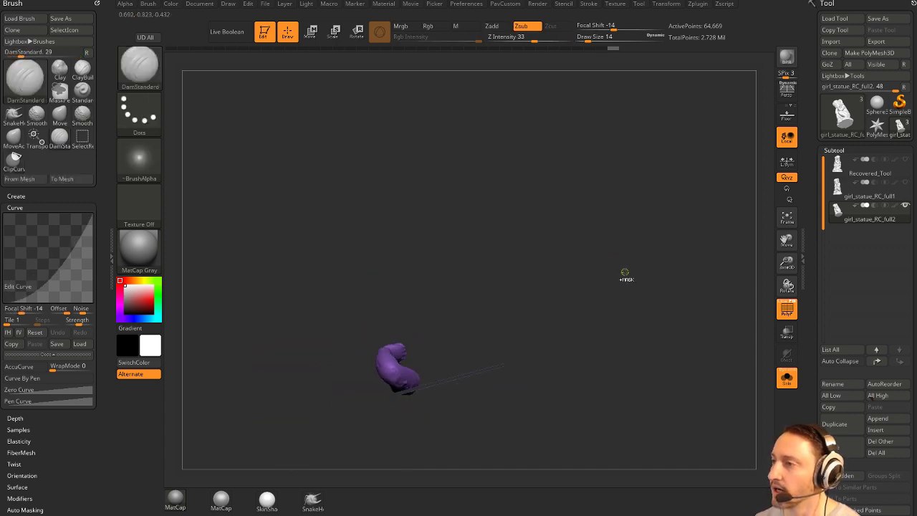
left_click(645, 269, "ctrl+shift")
key("ctrl+z")
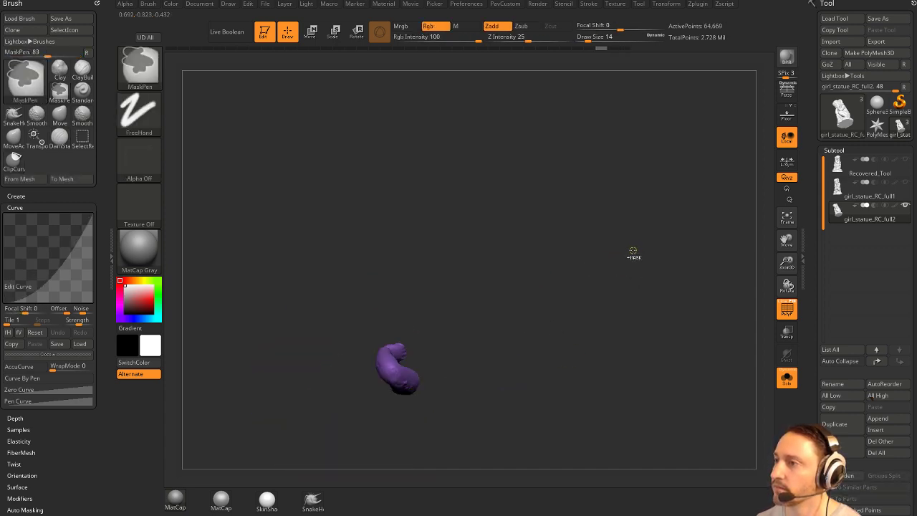
left_click(633, 244, "ctrl+shift")
left_click(134, 69, "ctrl+shift")
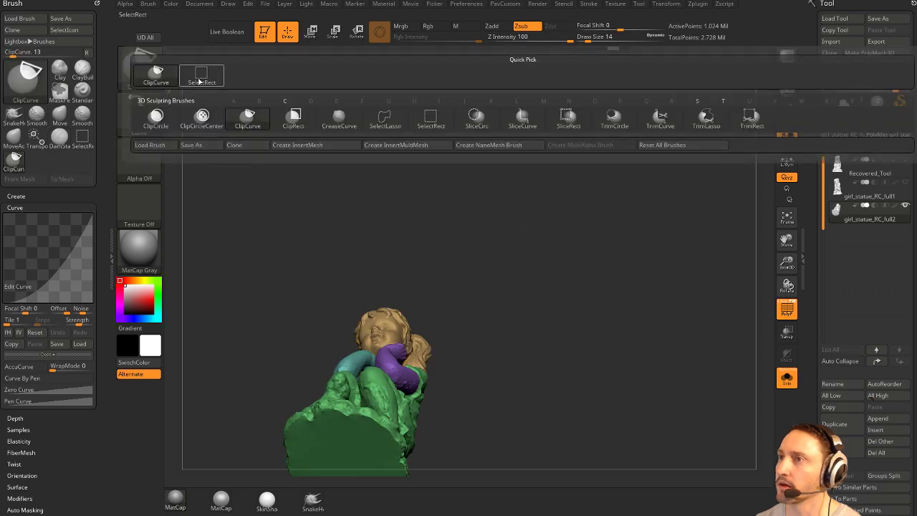
left_click(199, 81, "ctrl+shift")
Mask everything on the statue except the head polygroup.
mouse_move(574, 224)
left_mouse_down()
mouse_move(594, 286)
mouse_move(627, 220)
mouse_move(640, 263)
mouse_move(633, 230)
mouse_move(644, 204)
mouse_move(616, 254)
mouse_move(691, 227)
mouse_move(650, 244)
mouse_move(597, 244)
mouse_move(622, 231)
mouse_move(622, 262)
mouse_move(637, 274)
mouse_move(703, 253)
mouse_move(535, 280)
left_mouse_up()
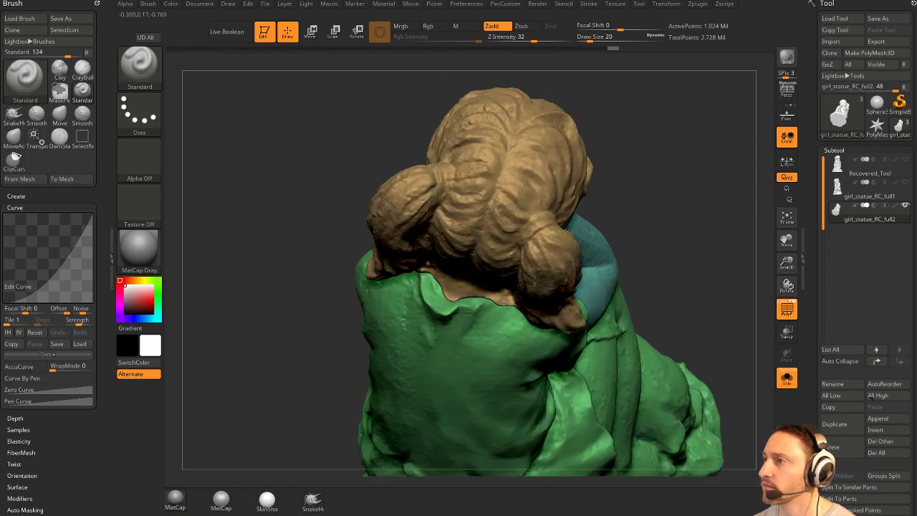
left_click(453, 287, "ctrl+shift")
left_click(659, 244, "ctrl")
left_click(660, 242, "ctrl+shift")
left_click(658, 242, "ctrl")
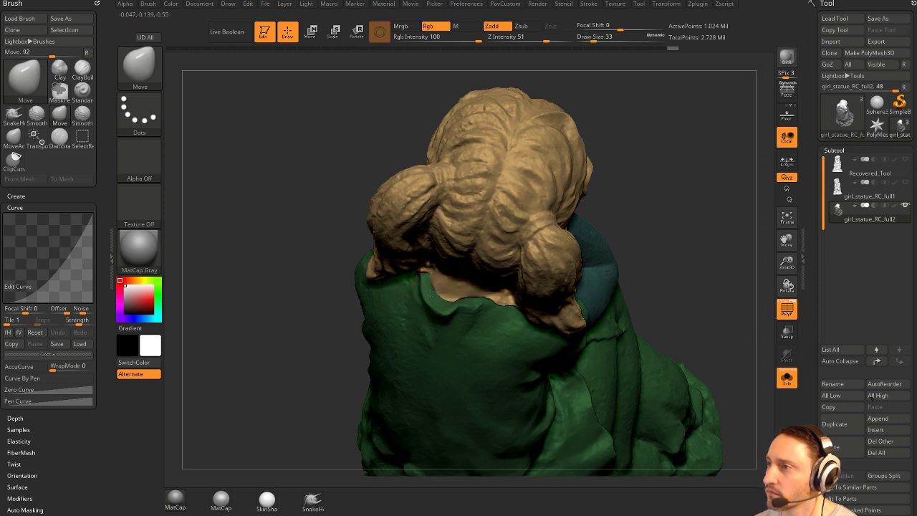
Nudge the back of the neck against the dress collar with the Move brush at draw size 33.
left_click_drag(457, 298, 459, 295)
left_click_drag(656, 287, 638, 222)
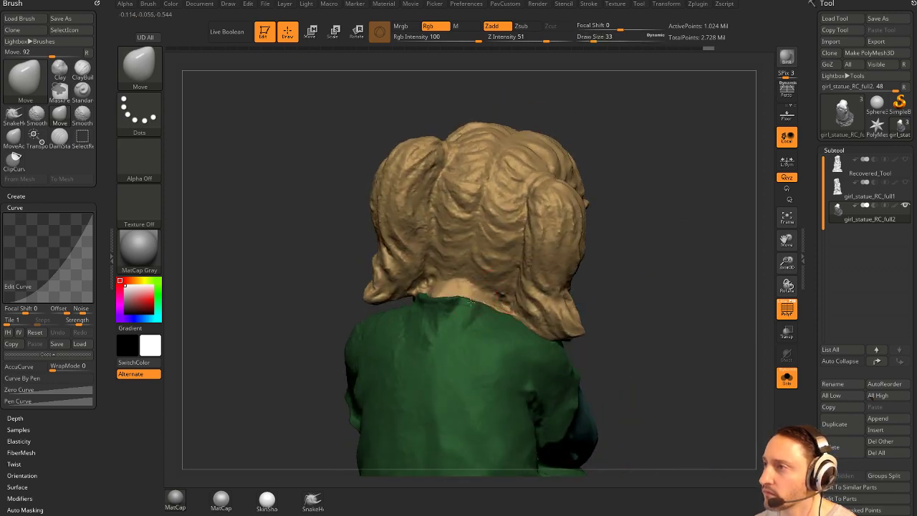
left_click_drag(503, 298, 500, 294)
left_click_drag(625, 266, 648, 334)
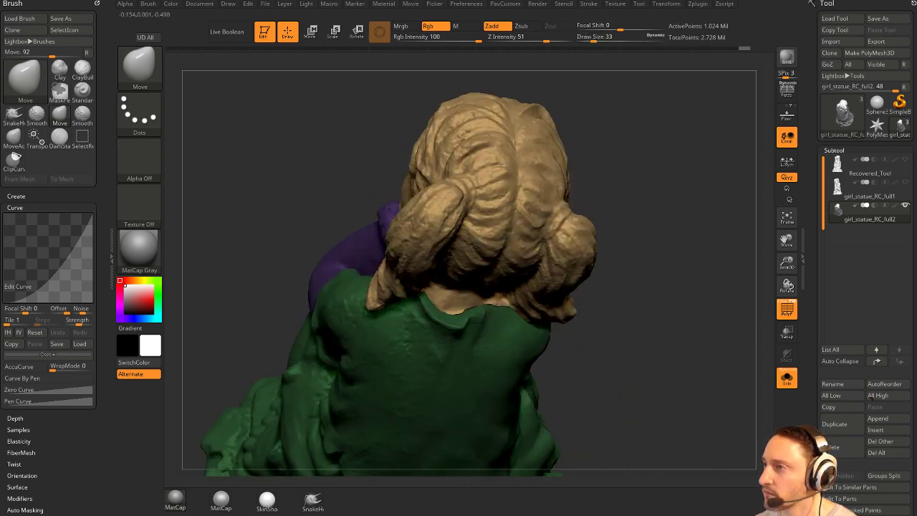
left_click_drag(607, 305, 545, 251)
left_click_drag(630, 266, 694, 281)
mouse_move(694, 281)
left_mouse_down("alt")
mouse_move(699, 290)
mouse_move(650, 237)
mouse_move(712, 260)
mouse_move(672, 258)
mouse_move(700, 268)
mouse_move(675, 272)
mouse_move(674, 255)
mouse_move(677, 287)
mouse_move(632, 290)
mouse_move(695, 292)
left_mouse_up("alt")
right_click_drag(695, 291, 678, 280)
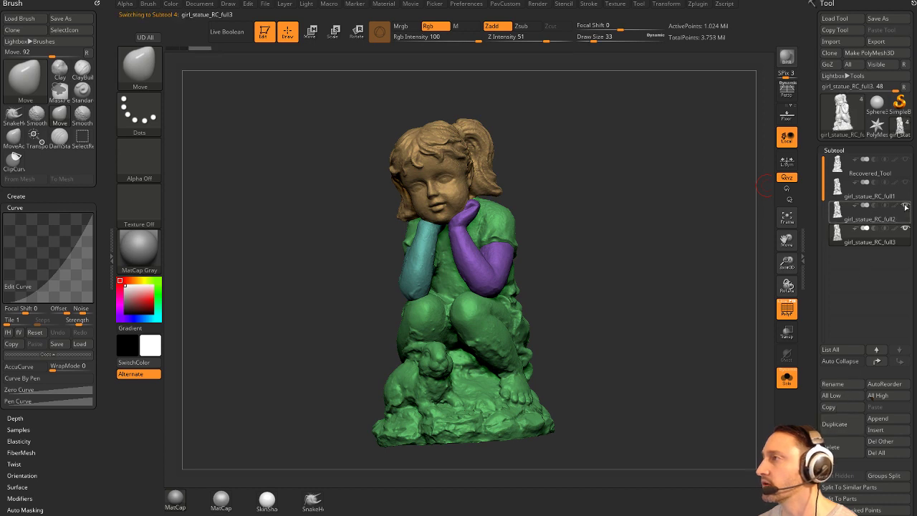
Remesh the girl_statue_RC_full3 subtool with DynaMesh at resolution 784.
mouse_move(633, 236)
left_mouse_down("alt")
mouse_move(614, 246)
mouse_move(642, 246)
left_mouse_up("alt")
key("2")
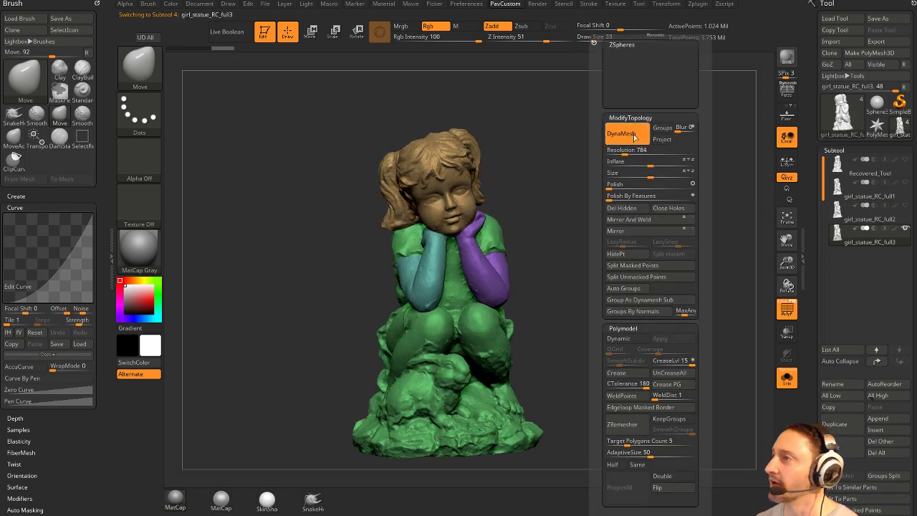
left_click(635, 140)
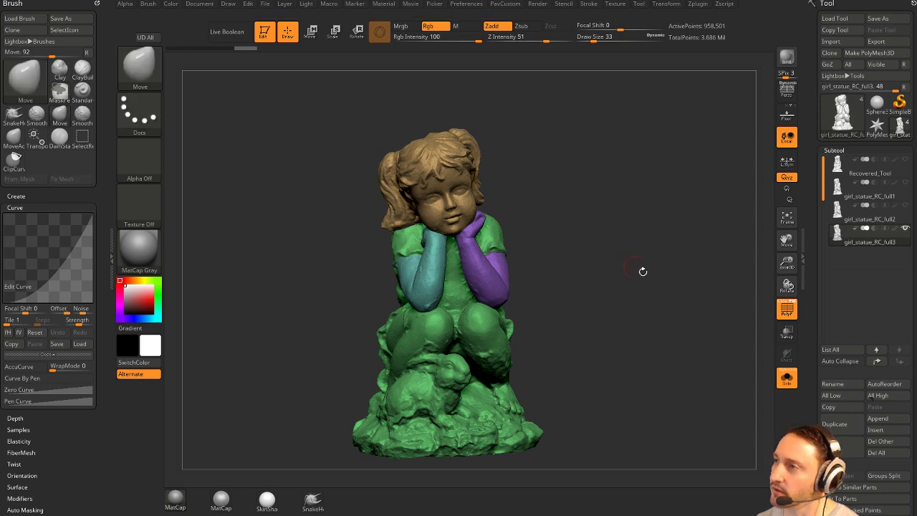
Inspect the remeshed head and arms in wireframe and turn off PolyFrame.
left_click_drag(639, 254, 719, 315, "alt")
left_click(783, 302)
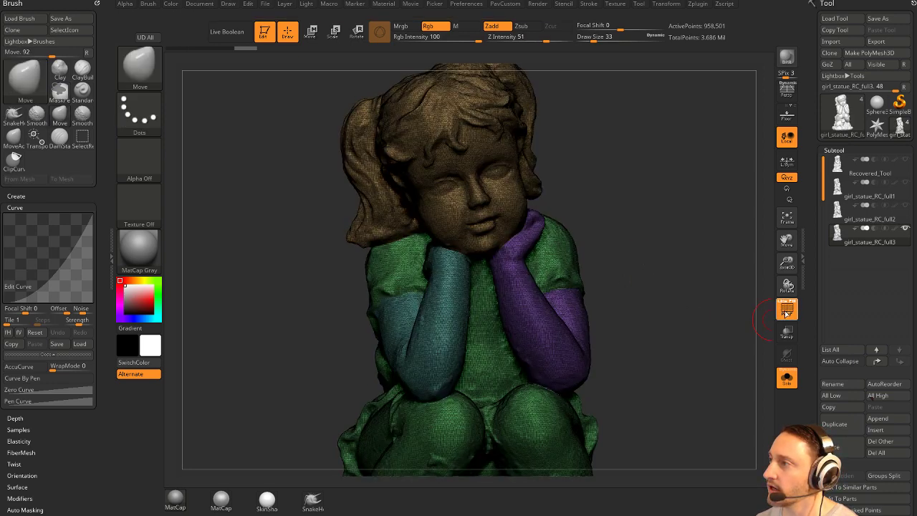
left_click(785, 308)
Smooth the seam between the hand, neck and collar under the hair with the Smooth Stronger brush at draw size 8.
left_click_drag(634, 278, 667, 269)
key("shift")
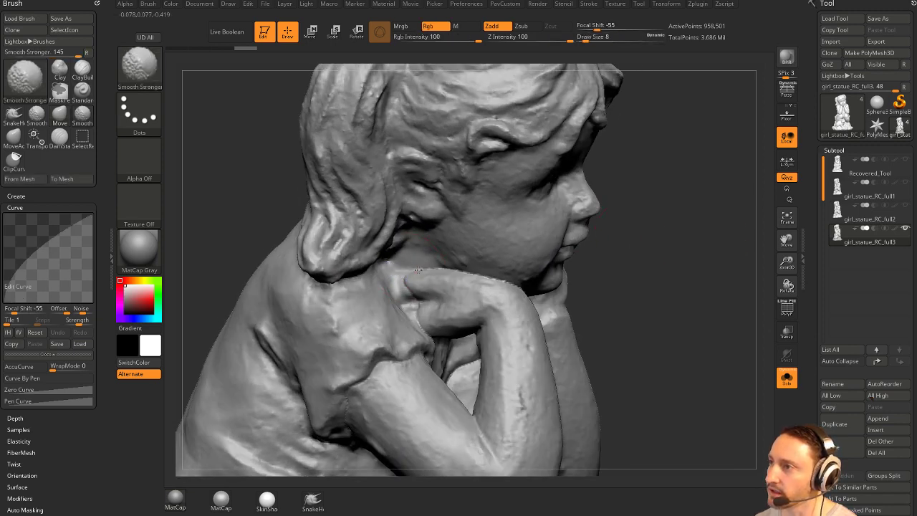
left_click_drag(418, 270, 438, 269, "shift")
mouse_move(633, 260)
left_mouse_down()
mouse_move(664, 279)
mouse_move(624, 262)
left_mouse_up()
key("shift")
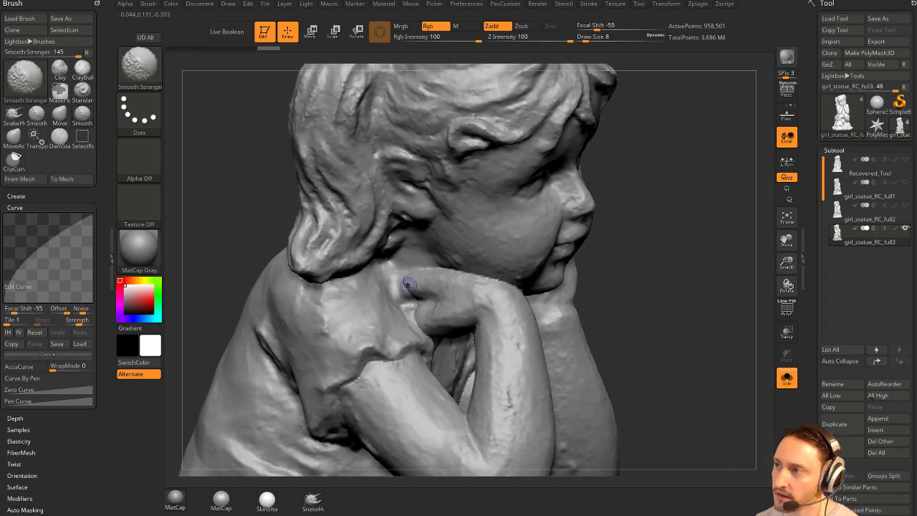
left_click_drag(404, 278, 414, 303, "shift")
Load the DamStandard brush, set the draw size to 13 and smooth the crease between the hand and collar.
mouse_move(637, 286)
left_mouse_down()
mouse_move(661, 273)
mouse_move(623, 233)
mouse_move(656, 238)
left_mouse_up()
key("b")
key("d")
key("s")
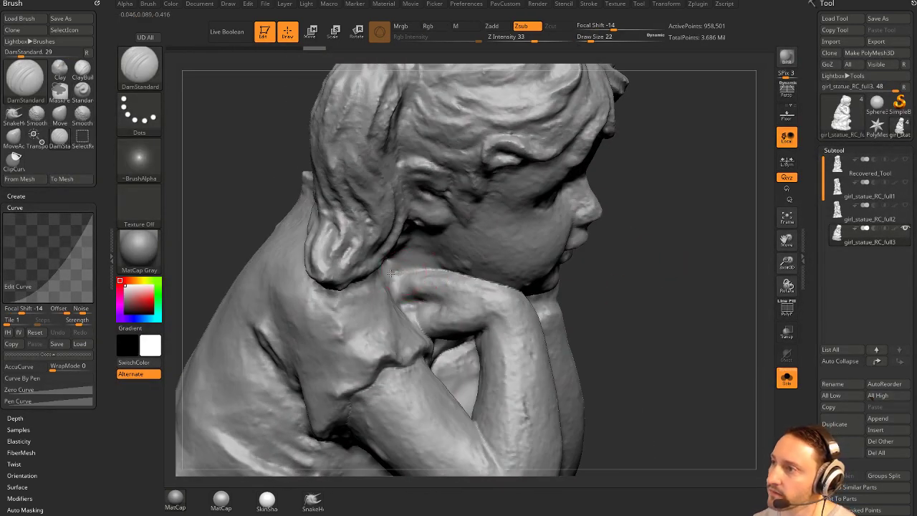
left_click_drag(620, 290, 508, 285)
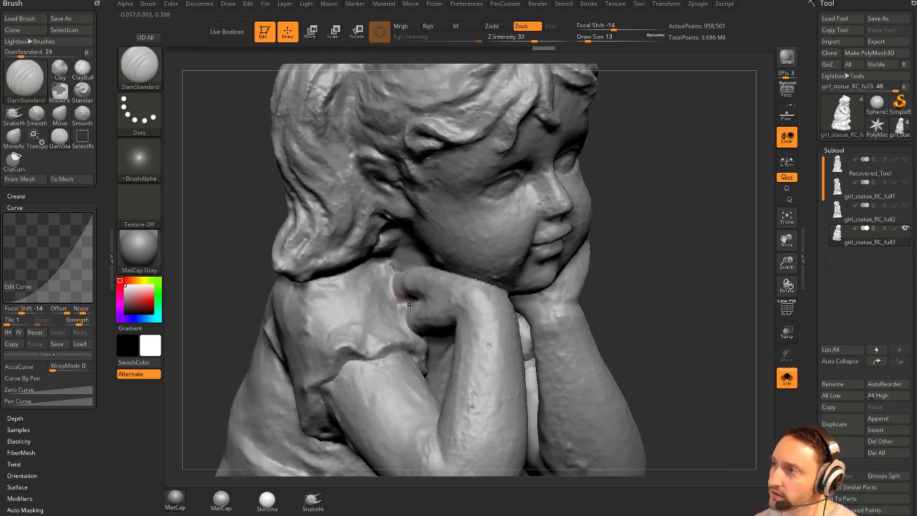
left_click_drag(410, 305, 400, 287, "shift")
Smooth the neck and collar seam beneath the hair on the statue's opposite side.
left_click_drag(688, 284, 458, 267)
mouse_move(692, 248)
left_mouse_down()
mouse_move(580, 276)
mouse_move(631, 269)
left_mouse_up()
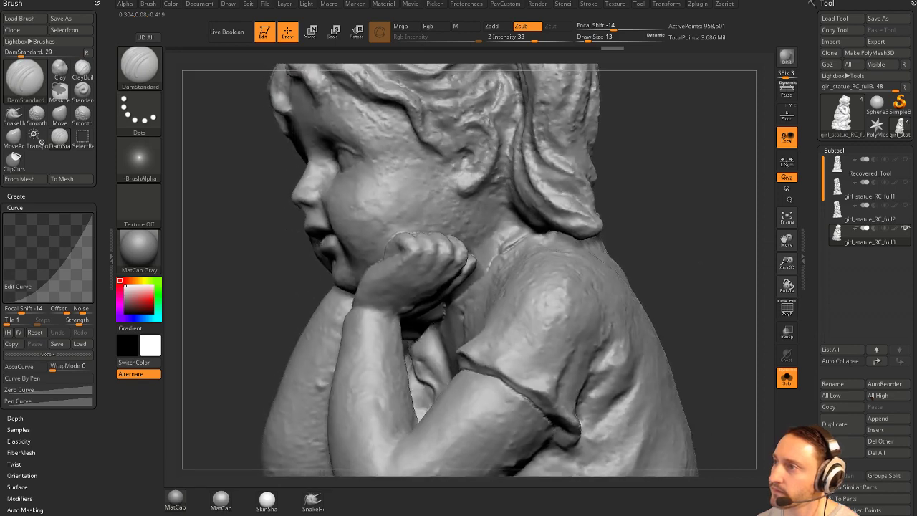
left_click_drag(581, 292, 684, 254)
mouse_move(643, 228)
left_mouse_down()
mouse_move(574, 249)
mouse_move(677, 251)
left_mouse_up()
mouse_move(519, 242)
left_mouse_down("shift")
mouse_move(483, 266)
mouse_move(501, 259)
left_mouse_up("shift")
mouse_move(584, 260)
left_mouse_down()
mouse_move(660, 253)
mouse_move(657, 197)
mouse_move(645, 209)
left_mouse_up()
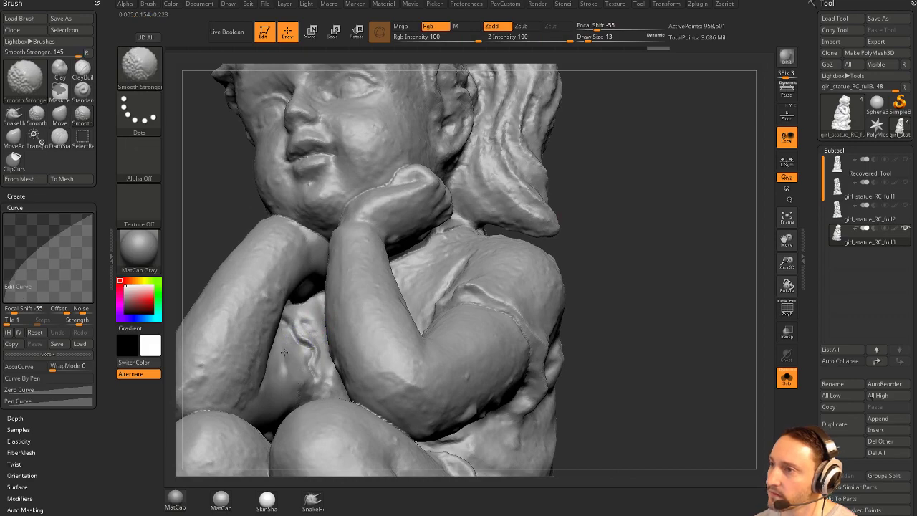
Smooth the dress surface on the chest between the arms and carve a short DamStandard stroke above the knees.
left_click_drag(284, 352, 285, 366, "shift")
left_click_drag(581, 228, 595, 256)
mouse_move(312, 361)
left_mouse_down("shift")
mouse_move(319, 351)
mouse_move(313, 358)
left_mouse_up("shift")
mouse_move(637, 305)
left_mouse_down("alt")
mouse_move(640, 266)
mouse_move(659, 299)
mouse_move(643, 299)
mouse_move(746, 291)
mouse_move(660, 259)
left_mouse_up("alt")
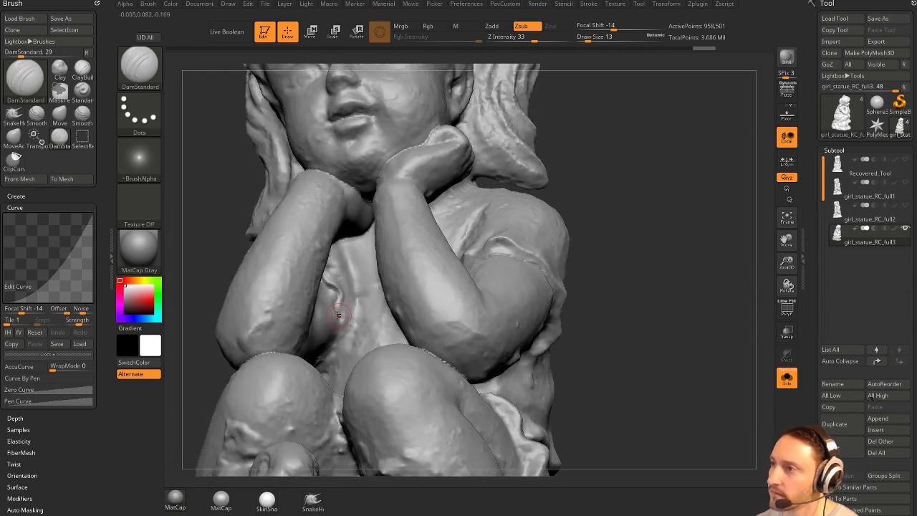
left_click_drag(333, 339, 332, 344)
mouse_move(694, 257)
left_mouse_down()
mouse_move(662, 243)
mouse_move(743, 258)
mouse_move(723, 269)
mouse_move(665, 256)
mouse_move(713, 260)
mouse_move(624, 268)
left_mouse_up()
mouse_move(623, 269)
left_mouse_down()
mouse_move(635, 276)
mouse_move(673, 262)
mouse_move(677, 308)
left_mouse_up()
left_click(780, 319)
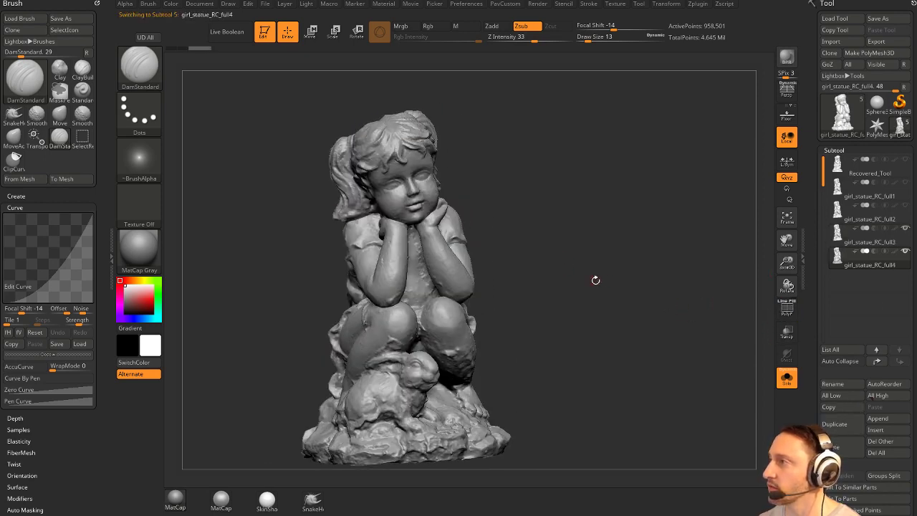
Check the girl_statue_RC_full4 polygroups by isolating the purple arm in PolyFrame, and restore the full statue without PolyFrame.
left_click_drag(606, 273, 625, 278)
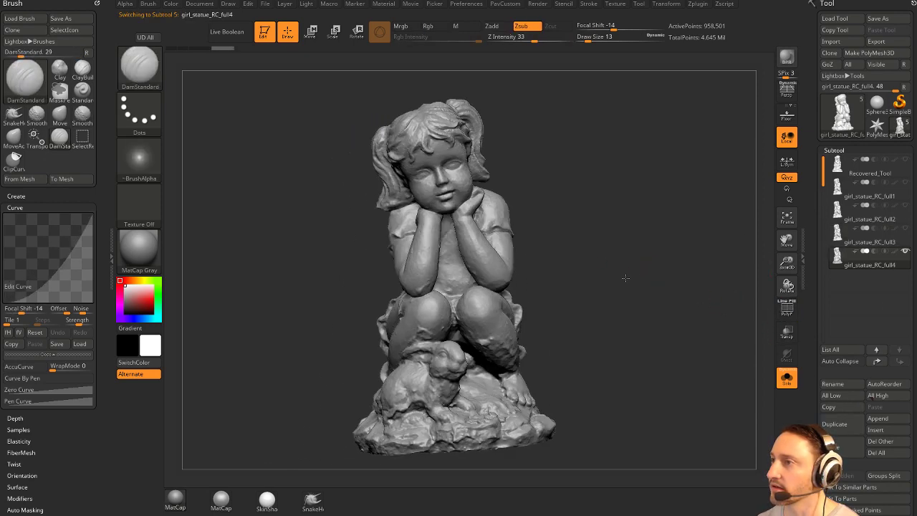
left_click_drag(684, 305, 731, 334)
left_click_drag(728, 323, 708, 307)
left_click(508, 281, "ctrl+shift")
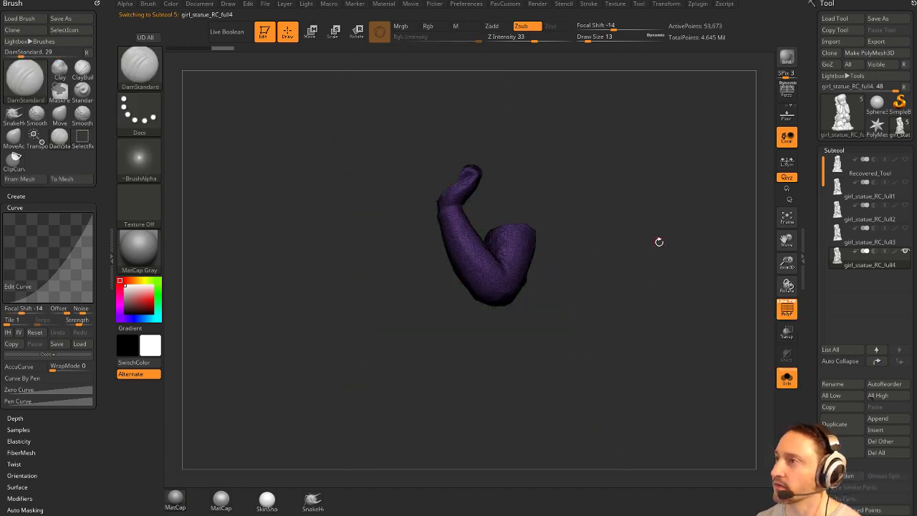
left_click_drag(659, 242, 628, 245)
left_click(663, 250, "ctrl+shift")
left_click_drag(698, 261, 688, 242)
left_click(787, 309)
Isolate the body polygroup of girl_statue_RC_full4 and examine its openings and flat base from below, with and without PolyFrame.
left_click_drag(684, 308, 678, 216)
left_click(584, 354, "ctrl+shift")
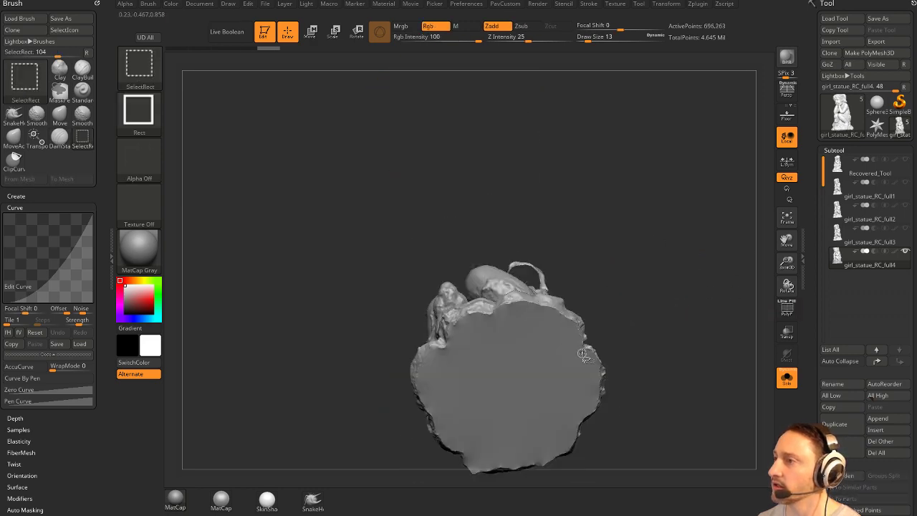
left_click(795, 311)
mouse_move(683, 282)
left_mouse_down()
mouse_move(688, 275)
mouse_move(691, 309)
mouse_move(702, 263)
mouse_move(691, 225)
left_mouse_up()
left_click_drag(648, 295, 690, 307, "alt")
left_click_drag(699, 248, 688, 335, "alt")
left_click(787, 309)
left_click_drag(682, 275, 678, 303, "alt")
mouse_move(708, 273)
left_mouse_down()
mouse_move(704, 223)
mouse_move(682, 273)
mouse_move(685, 230)
left_mouse_up()
Activate the Standard brush and set its draw size to about 37 for work on the statue's flat base.
left_click_drag(684, 230, 686, 251, "alt")
key("b")
key("s")
key("t")
key("s")
mouse_move(686, 251)
left_mouse_down()
mouse_move(698, 253)
mouse_move(698, 275)
left_mouse_up()
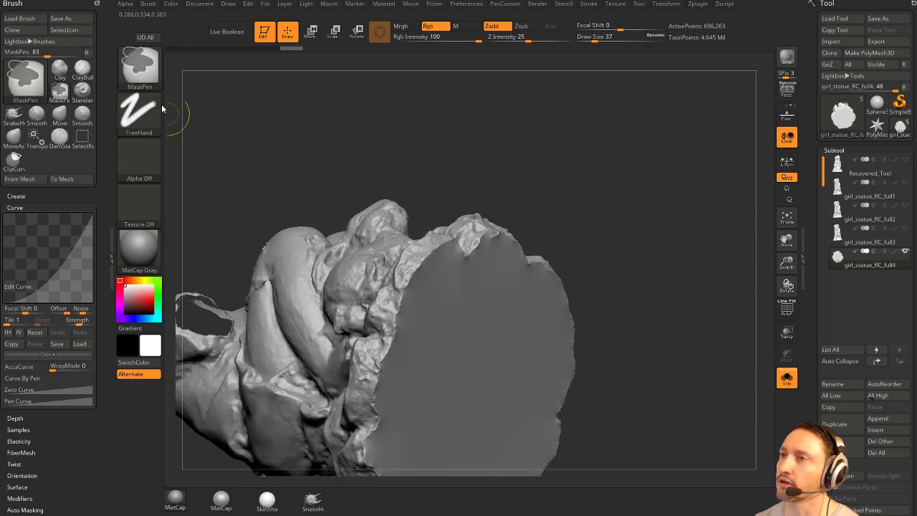
Try the MaskOuter and MaskInner brushes on the flat base with an enlarged draw size.
left_click(140, 70, "ctrl")
left_click(569, 121, "ctrl")
key("s")
mouse_move(427, 288)
left_mouse_down()
mouse_move(443, 287)
mouse_move(424, 268)
left_mouse_up()
key("ctrl+z")
left_click(180, 79, "ctrl")
left_click(143, 72, "ctrl")
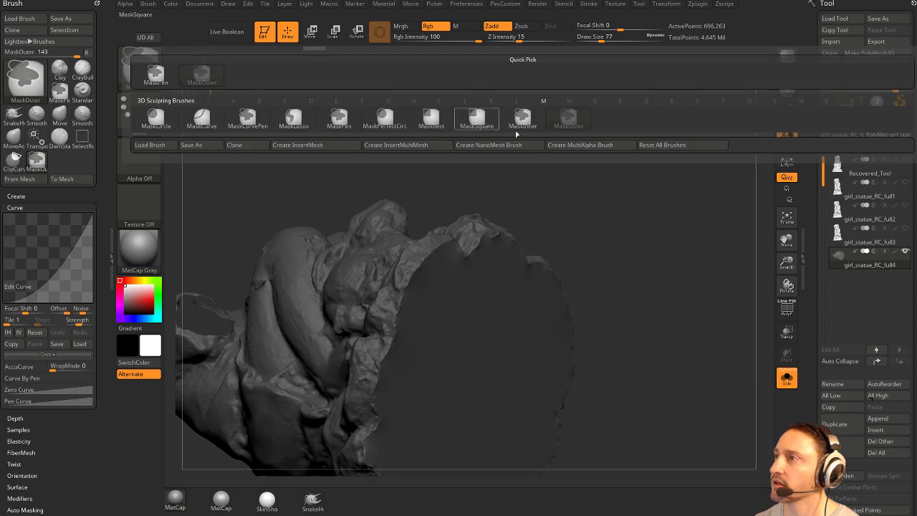
left_click(530, 120, "ctrl")
left_click_drag(662, 200, 578, 222)
left_click(643, 257, "ctrl")
Return to the MaskPen masking brush with draw size 62 and turn on its BackfaceMask auto masking.
left_click(144, 73, "ctrl")
left_click(158, 80, "ctrl")
key("s")
left_click_drag(577, 221, 555, 221)
left_click_drag(33, 433, 38, 363)
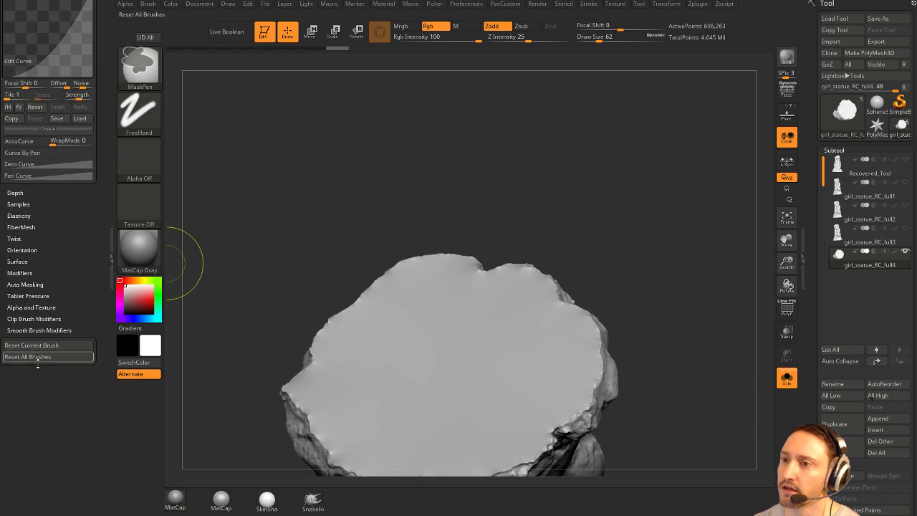
left_click(25, 285)
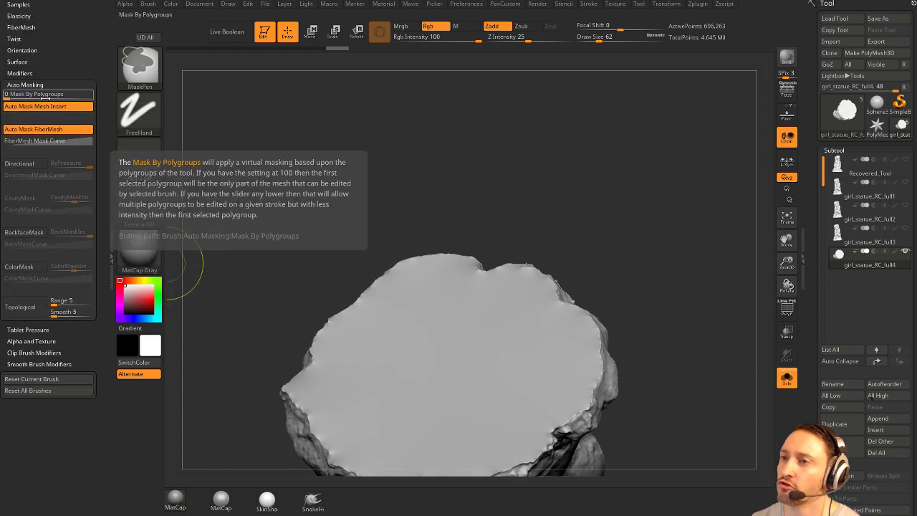
left_click(26, 232)
Test a MaskPen stroke on the flat base and cancel the project save dialog.
left_click_drag(242, 205, 308, 215)
left_click_drag(417, 285, 356, 320, "ctrl")
mouse_move(474, 184)
left_mouse_down()
mouse_move(543, 249)
mouse_move(522, 220)
mouse_move(490, 201)
mouse_move(496, 225)
left_mouse_up()
key("ctrl+s")
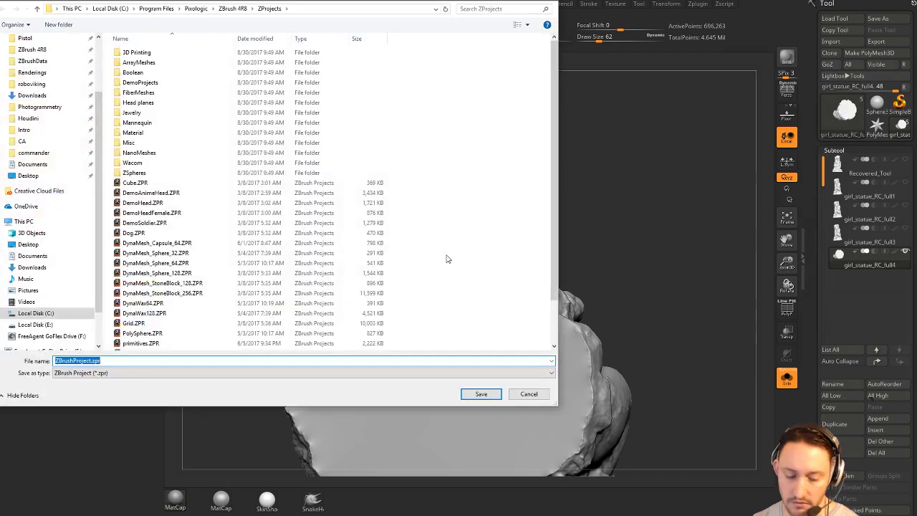
left_click(542, 392)
Try masking the rim of the flat base with MaskPen at draw size 46.
mouse_move(566, 265)
left_mouse_down()
mouse_move(571, 199)
mouse_move(544, 247)
left_mouse_up()
key("s")
left_click_drag(409, 291, 405, 291)
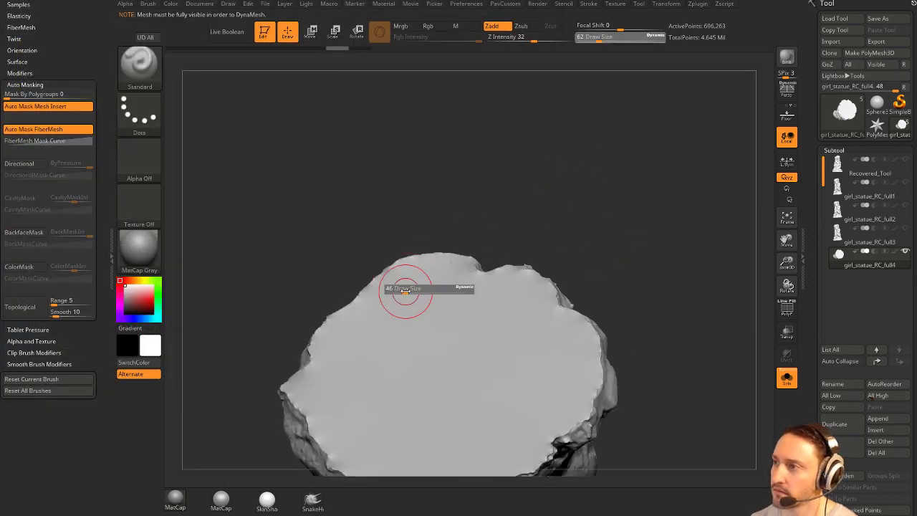
left_click_drag(501, 233, 473, 208)
left_click_drag(360, 322, 358, 310, "ctrl")
left_click_drag(320, 335, 326, 362, "ctrl")
mouse_move(394, 222)
left_mouse_down()
mouse_move(477, 233)
mouse_move(495, 219)
mouse_move(529, 279)
left_mouse_up()
Choose MaskInner as the masking brush and mask a first stretch along the rim of the flat base.
key("ctrl")
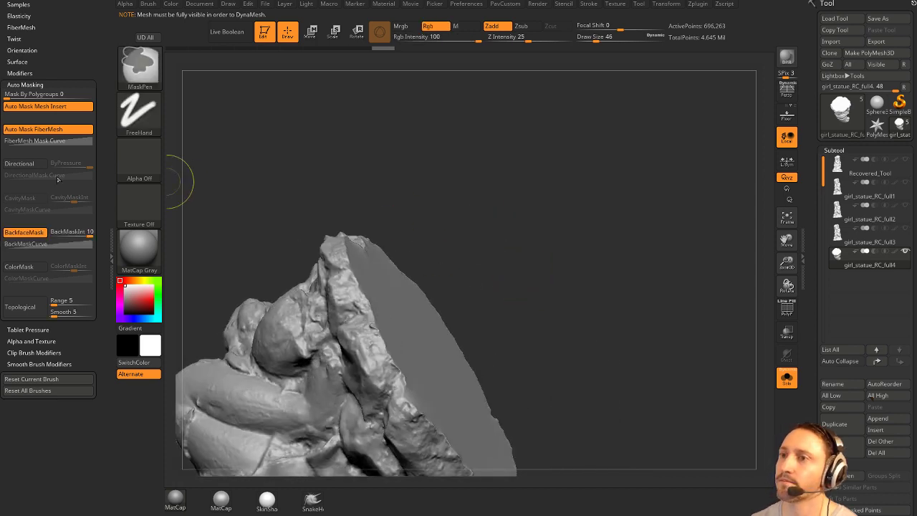
left_click(146, 75, "ctrl")
left_click(518, 120, "ctrl")
left_click_drag(531, 224, 495, 244)
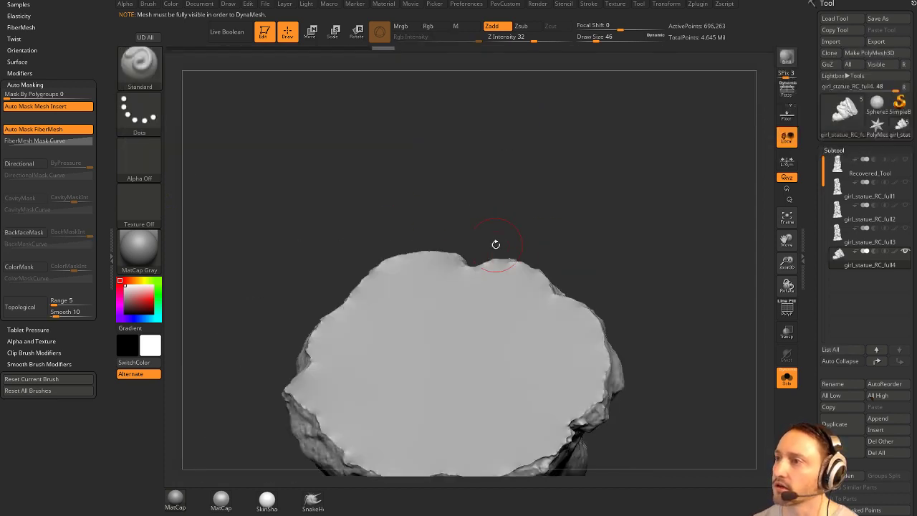
mouse_move(372, 287)
left_mouse_down("ctrl")
mouse_move(325, 339)
mouse_move(319, 373)
left_mouse_up("ctrl")
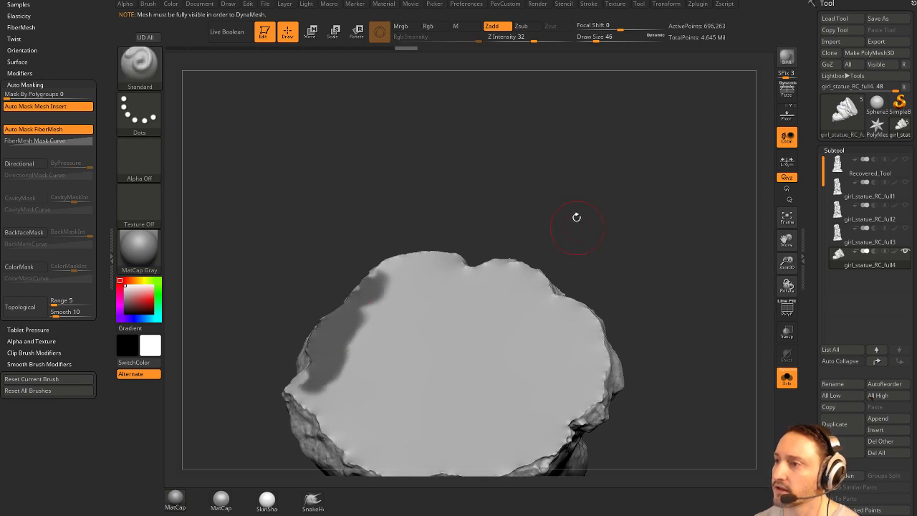
left_click_drag(577, 218, 541, 205)
mouse_move(288, 355)
left_mouse_down("ctrl")
mouse_move(270, 359)
mouse_move(239, 267)
left_mouse_up("ctrl")
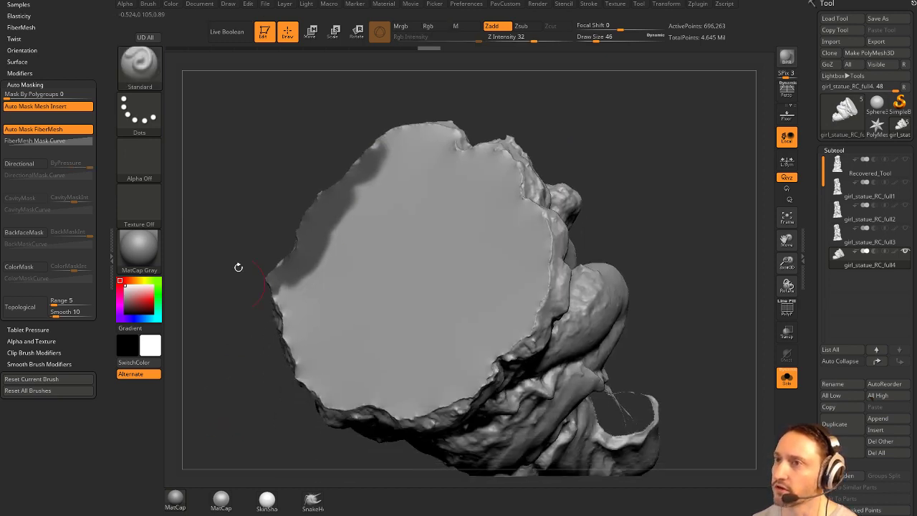
Examine the MaskInner brush's Curve, Create and Depth settings.
left_click_drag(57, 49, 14, 104)
key("ctrl")
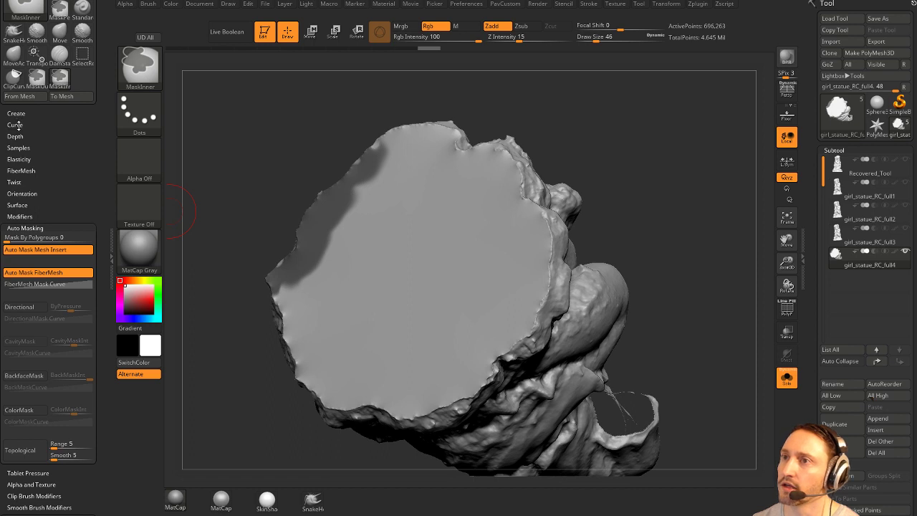
left_click(15, 125)
left_click(23, 114)
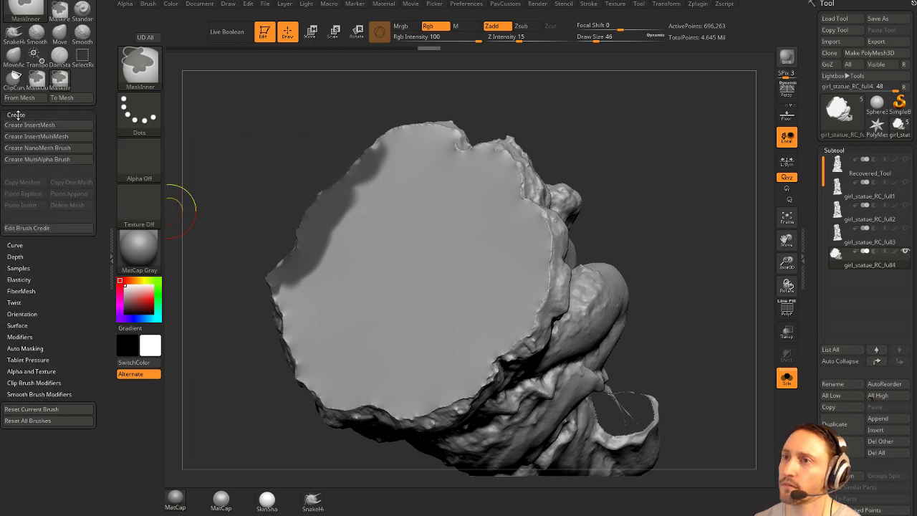
left_click(18, 114)
left_click(16, 138)
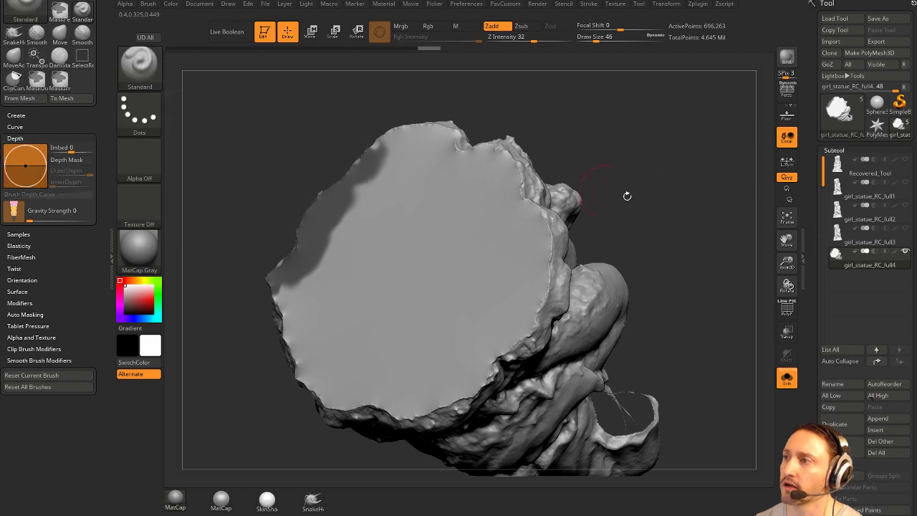
Extend the MaskInner mask around the rest of the flat base's rim and inward from its edge.
left_click_drag(627, 197, 612, 211)
left_click_drag(305, 271, 299, 267, "ctrl")
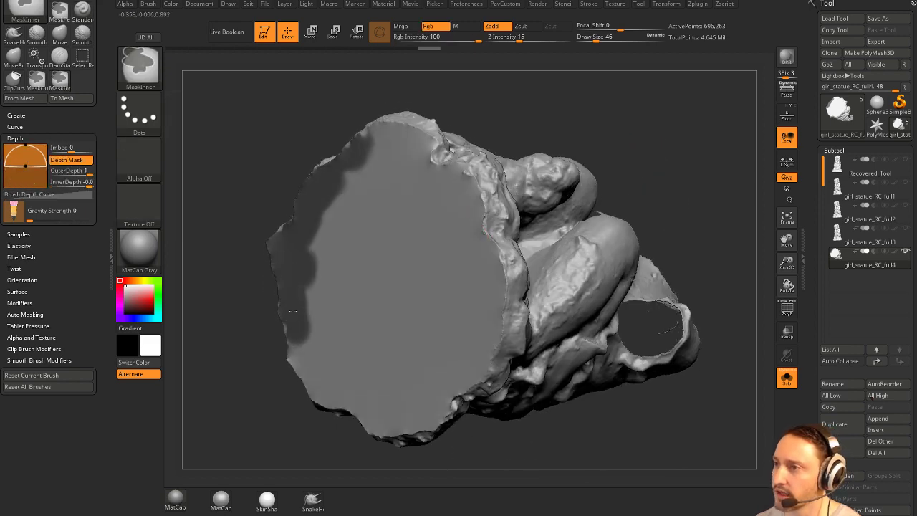
left_click_drag(268, 372, 521, 347)
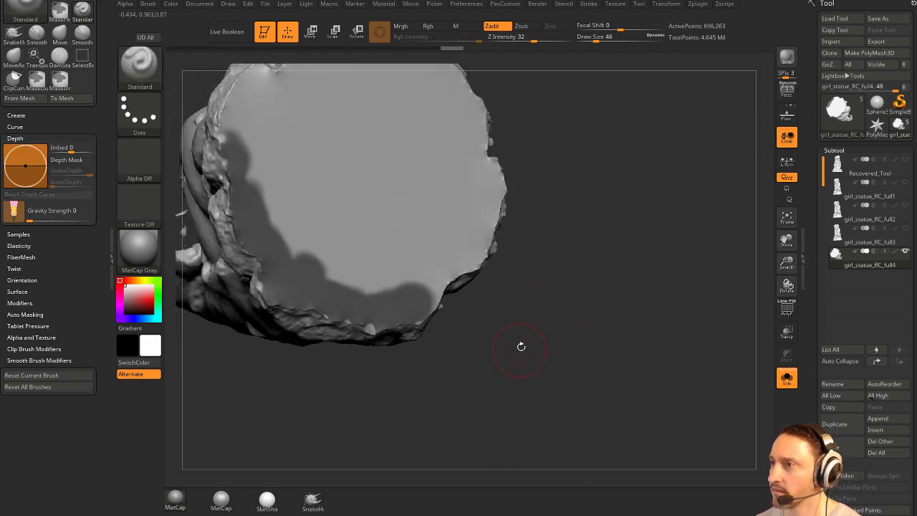
left_click_drag(583, 223, 536, 305)
mouse_move(378, 382)
left_mouse_down("ctrl")
mouse_move(433, 348)
mouse_move(466, 290)
mouse_move(464, 265)
left_mouse_up("ctrl")
left_click_drag(553, 150, 505, 260)
left_click_drag(454, 337, 458, 315, "ctrl")
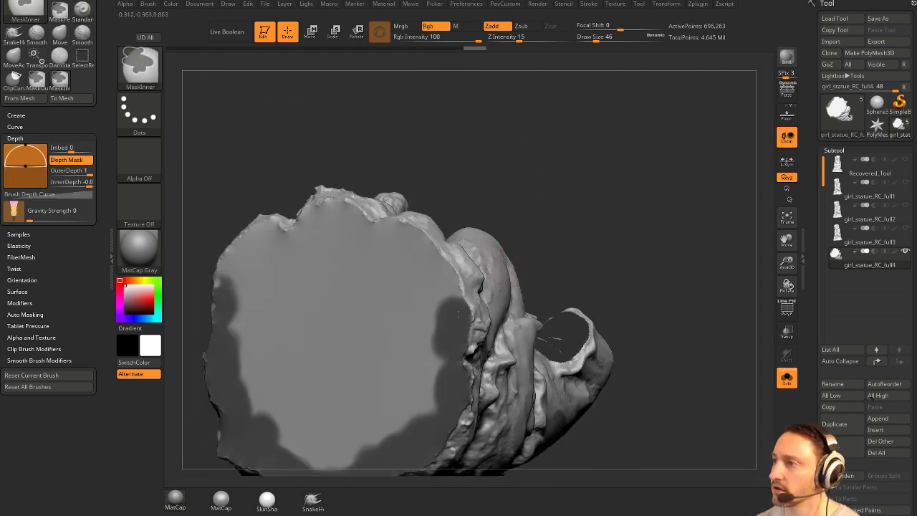
left_click_drag(446, 278, 422, 243, "ctrl")
left_click_drag(481, 202, 559, 215)
left_click_drag(421, 256, 407, 249, "ctrl")
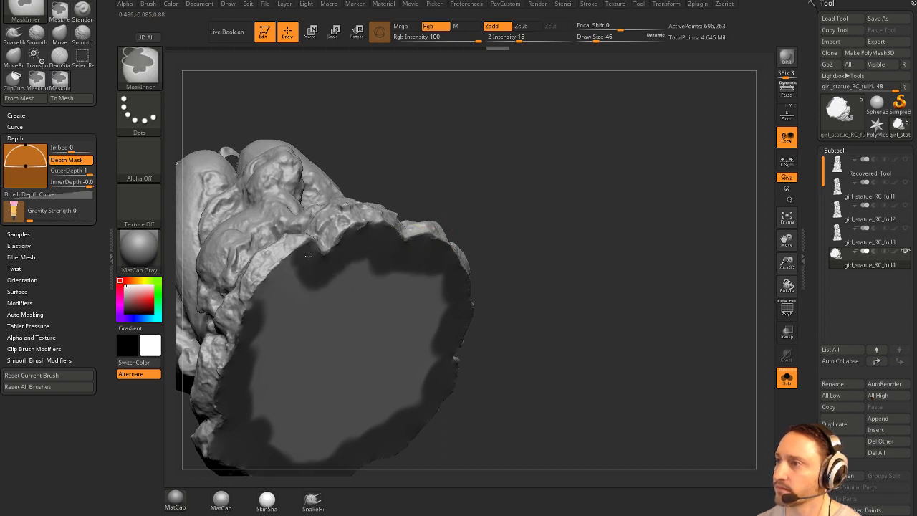
left_click_drag(260, 323, 359, 292, "ctrl")
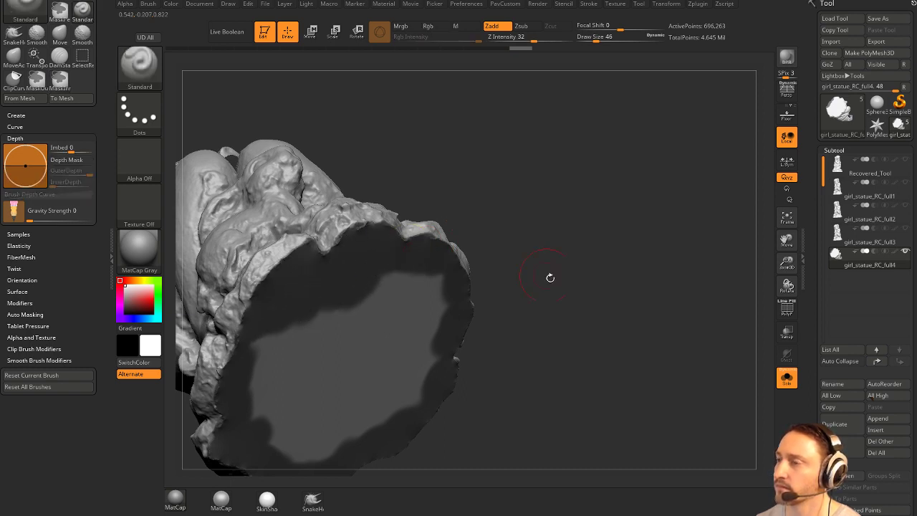
Fill the unmasked centre of the flat base with the MaskInner brush at draw size 56.
left_click_drag(550, 277, 534, 240, "alt")
key("s")
mouse_move(404, 281)
left_mouse_down()
mouse_move(427, 278)
mouse_move(400, 342)
mouse_move(325, 314)
mouse_move(325, 261)
left_mouse_up()
left_click_drag(508, 210, 527, 263, "alt")
mouse_move(551, 201)
left_mouse_down()
mouse_move(591, 159)
mouse_move(582, 231)
left_mouse_up()
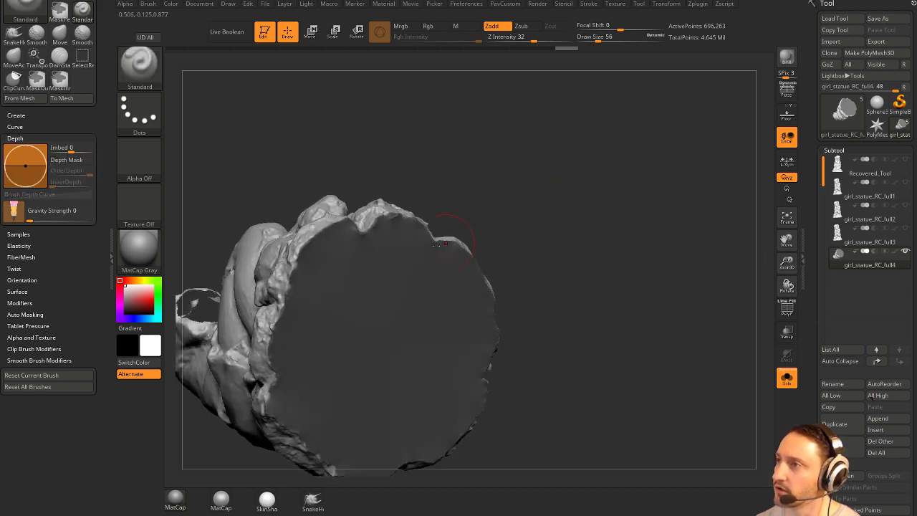
Mask the remaining gaps along the base's rim from several angles, reducing the draw size to 23.
left_click_drag(475, 187, 510, 240)
mouse_move(574, 267)
left_mouse_down()
mouse_move(534, 226)
mouse_move(472, 281)
left_mouse_up()
right_click_drag(483, 230, 458, 307)
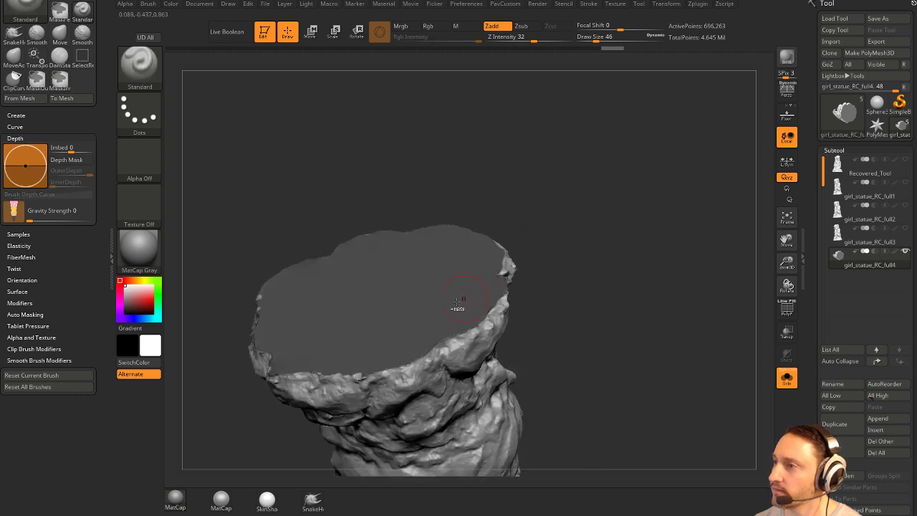
right_click_drag(469, 274, 395, 377)
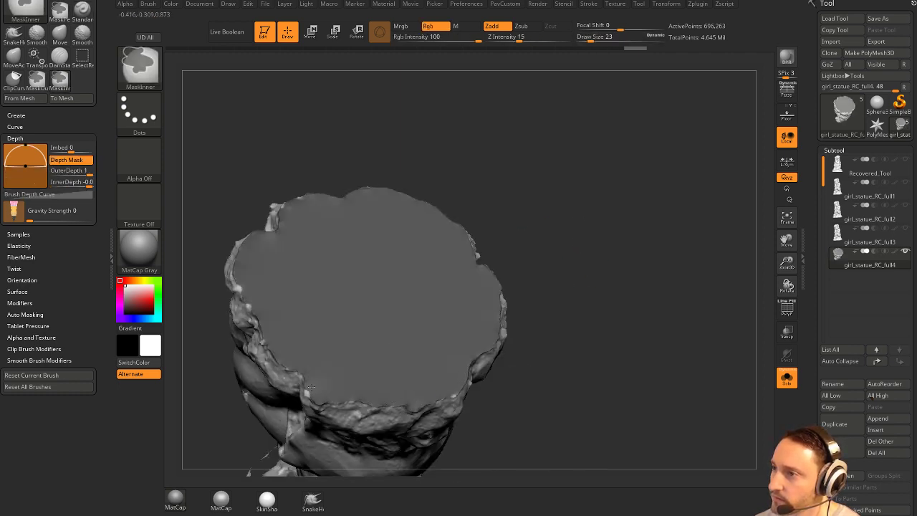
left_click_drag(545, 171, 601, 231, "alt")
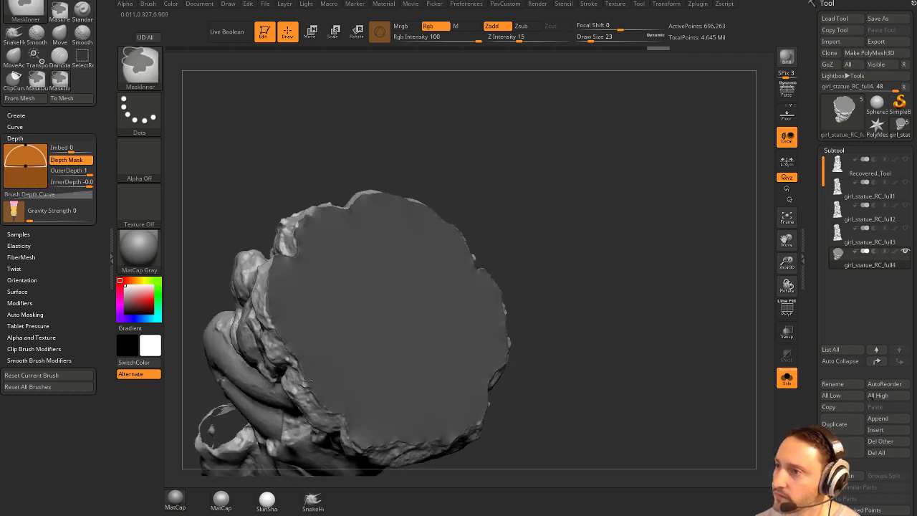
right_click_drag(305, 385, 334, 226)
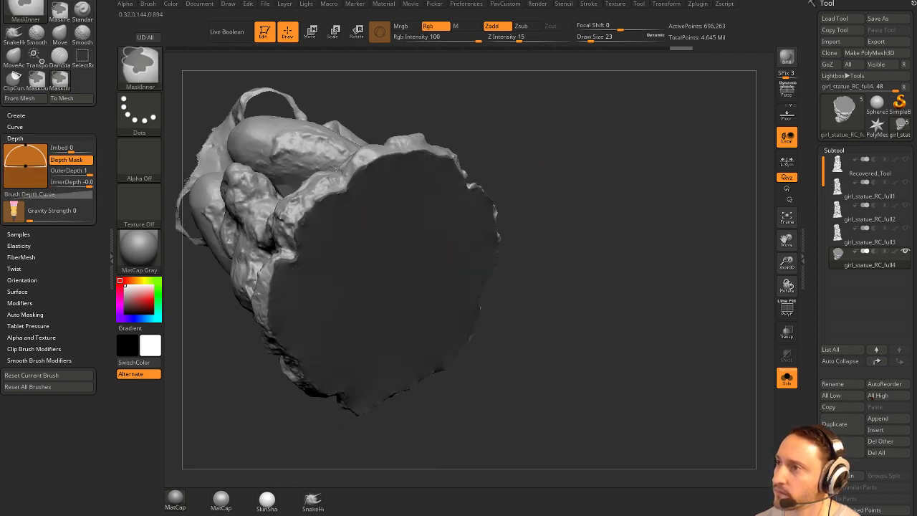
left_click_drag(592, 166, 525, 175, "alt")
mouse_move(448, 262)
left_mouse_down()
mouse_move(610, 237)
mouse_move(569, 191)
left_mouse_up()
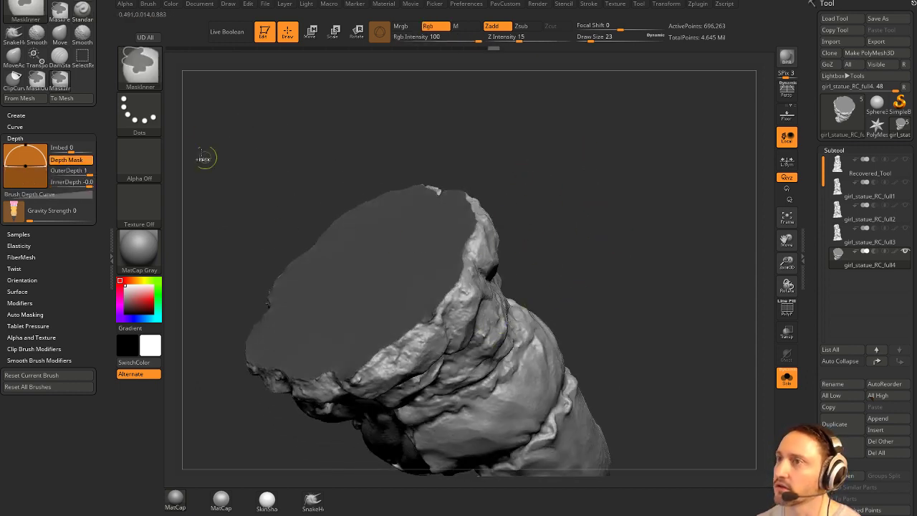
left_click(140, 68)
left_click(167, 83, "ctrl")
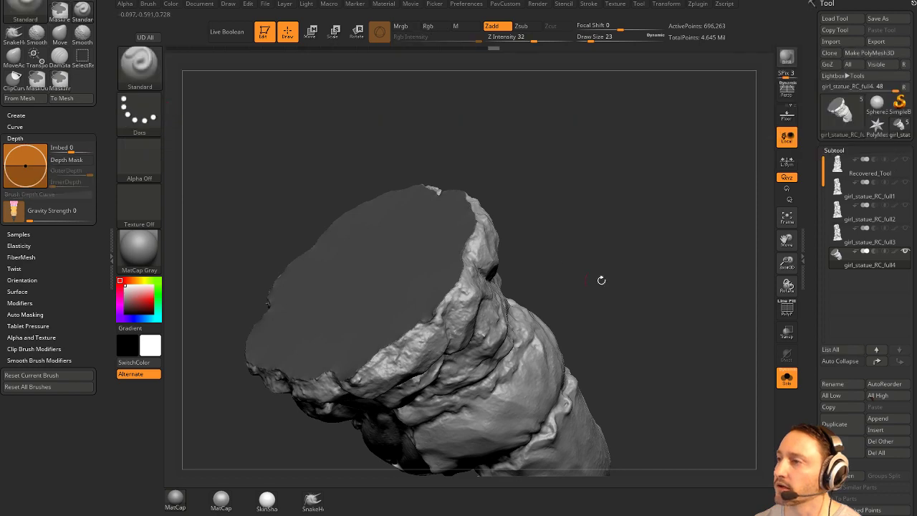
Show PolyFrame, isolate the masked underside of the base and assign it a new polygroup.
left_click_drag(600, 280, 606, 195)
mouse_move(549, 220)
left_mouse_down()
mouse_move(592, 227)
mouse_move(597, 196)
mouse_move(610, 205)
mouse_move(630, 172)
mouse_move(643, 174)
mouse_move(666, 268)
mouse_move(667, 251)
left_mouse_up()
left_click(787, 308)
left_click_drag(686, 293, 692, 329)
left_click(512, 338, "ctrl+shift")
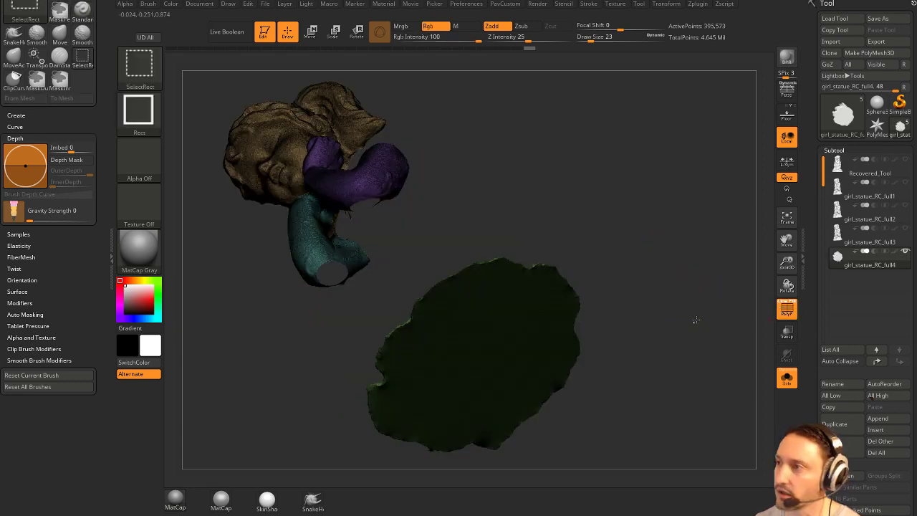
left_click(695, 321, "ctrl+shift")
left_click(536, 334, "ctrl+shift")
key("ctrl+w")
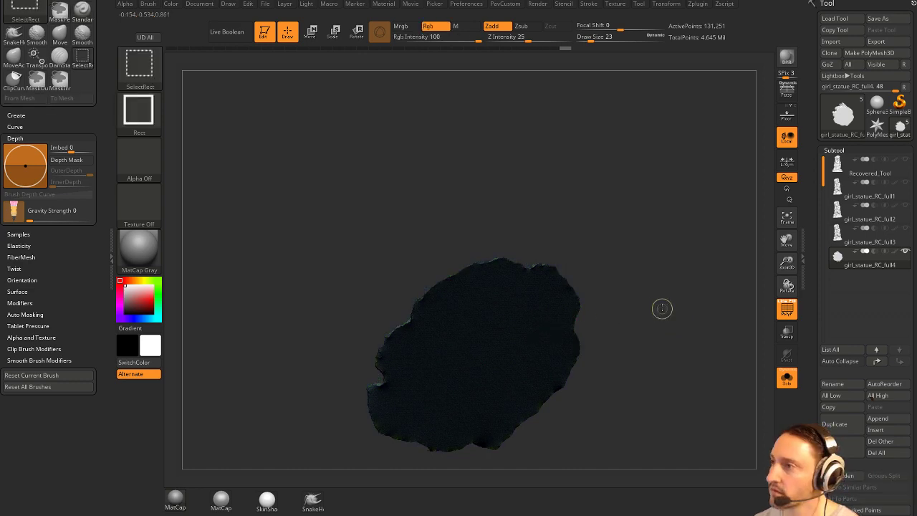
Restore the full statue, check the polygroup boundary around the base and turn off PolyFrame.
left_click(662, 309, "ctrl+shift")
left_click_drag(684, 306, 687, 343)
left_click(782, 304)
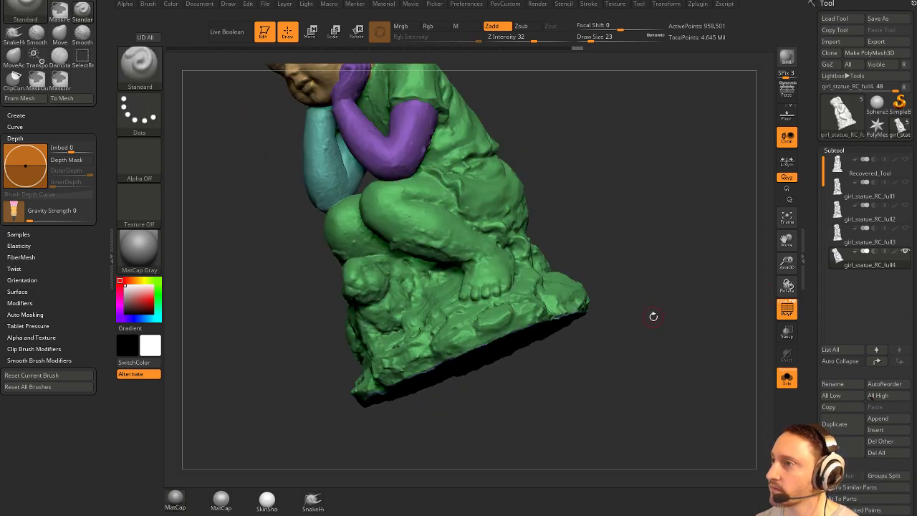
mouse_move(653, 316)
left_mouse_down()
mouse_move(643, 201)
mouse_move(679, 250)
mouse_move(710, 227)
mouse_move(676, 287)
mouse_move(639, 287)
mouse_move(698, 279)
mouse_move(664, 293)
mouse_move(688, 297)
left_mouse_up()
left_click(787, 310)
Switch briefly to the ZModeler brush, return to the Standard brush at draw size 44 and frame the whole statue.
key("s")
mouse_move(687, 296)
left_mouse_down()
mouse_move(678, 294)
mouse_move(683, 312)
mouse_move(673, 289)
mouse_move(661, 301)
mouse_move(657, 292)
left_mouse_up()
key("b")
key("z")
key("m")
key("b")
key("s")
key("t")
key("f")
key("s")
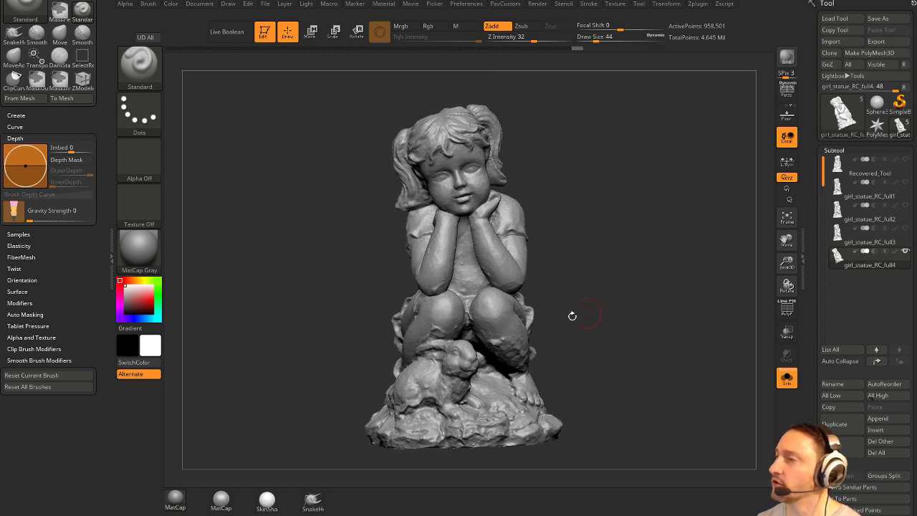
Examine the statue's polygroups with PolyFrame on, and look at the flat base with it off.
left_click_drag(552, 289, 634, 302)
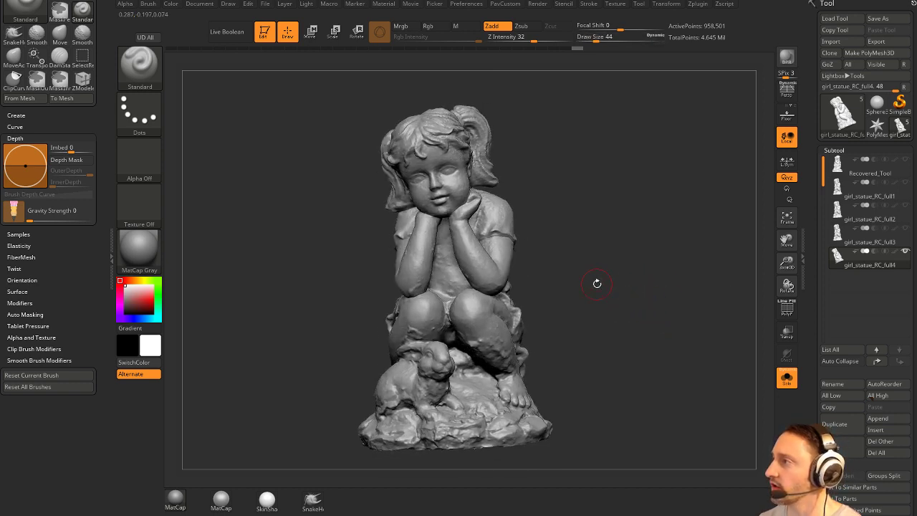
left_click(787, 315)
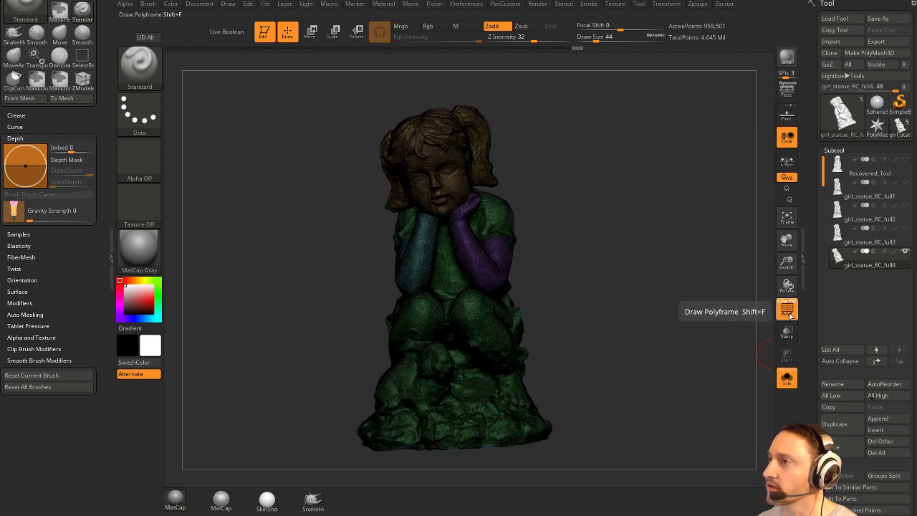
left_click(787, 315)
left_click_drag(666, 309, 644, 219)
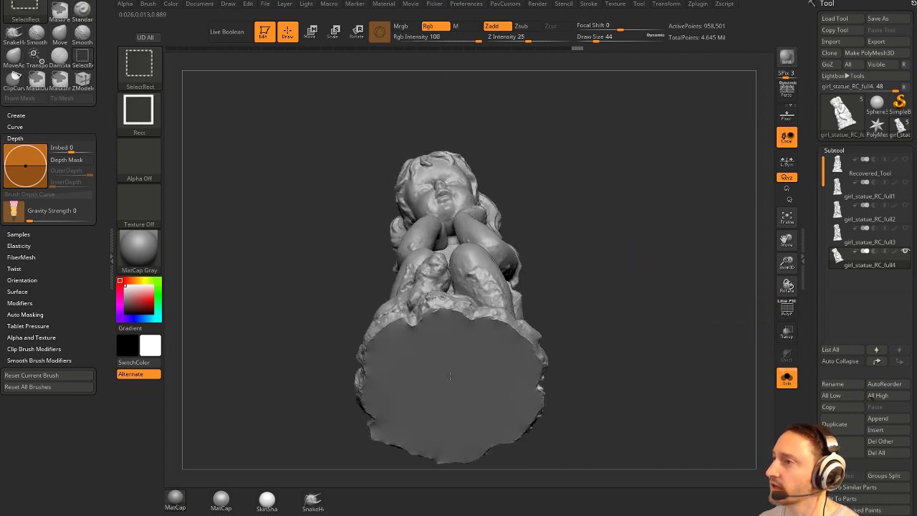
Hide the polygroup on the base's underside and delete the hidden geometry.
left_click(525, 335, "ctrl+shift")
left_click_drag(706, 207, 699, 256, "ctrl+shift")
left_click_drag(651, 180, 663, 264)
key("space")
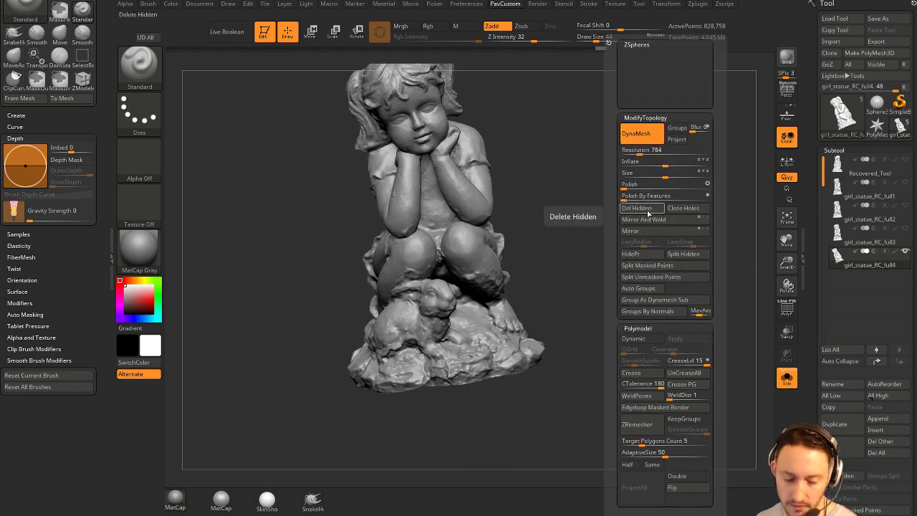
Remove the docked Brush palette from the workspace.
left_click_drag(580, 219, 613, 232)
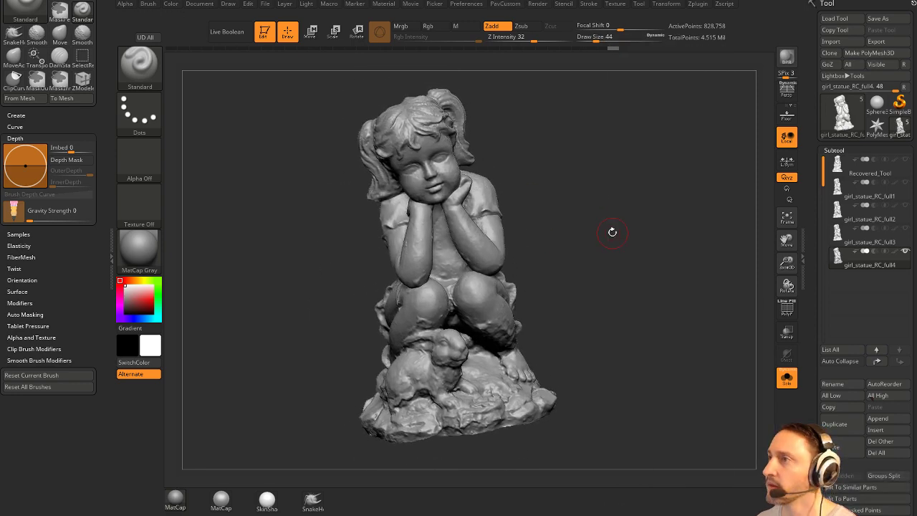
left_click_drag(105, 108, 120, 244)
left_click(95, 4)
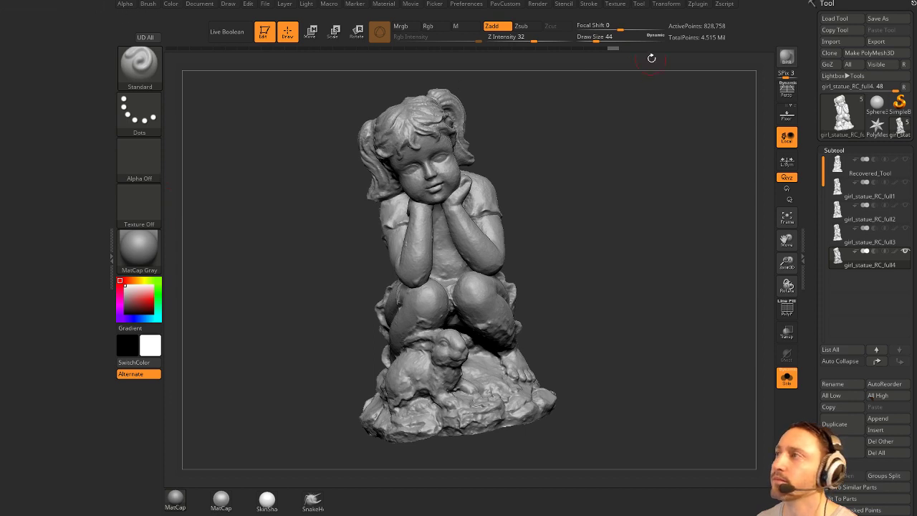
Dock the Zplugin palette in the empty tray beside the brush settings.
left_click(697, 4)
left_click_drag(691, 16, 29, 63)
left_click(13, 86)
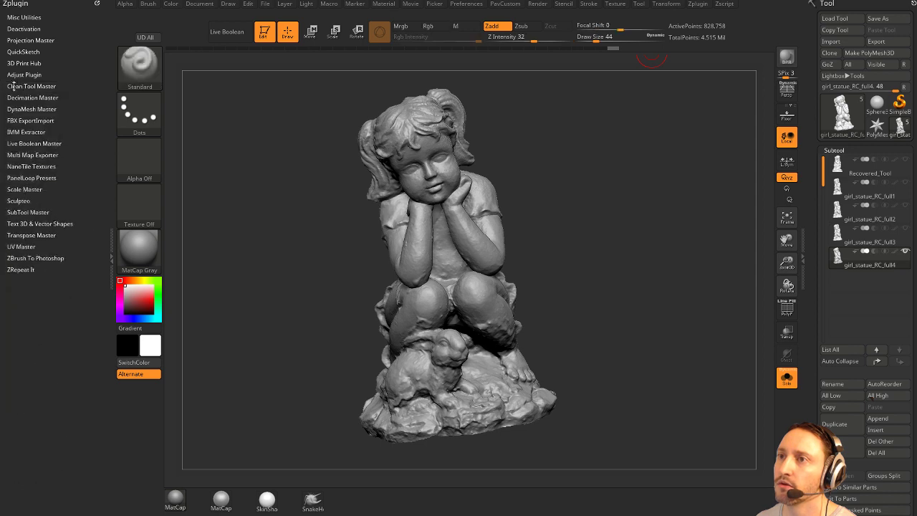
key("shift")
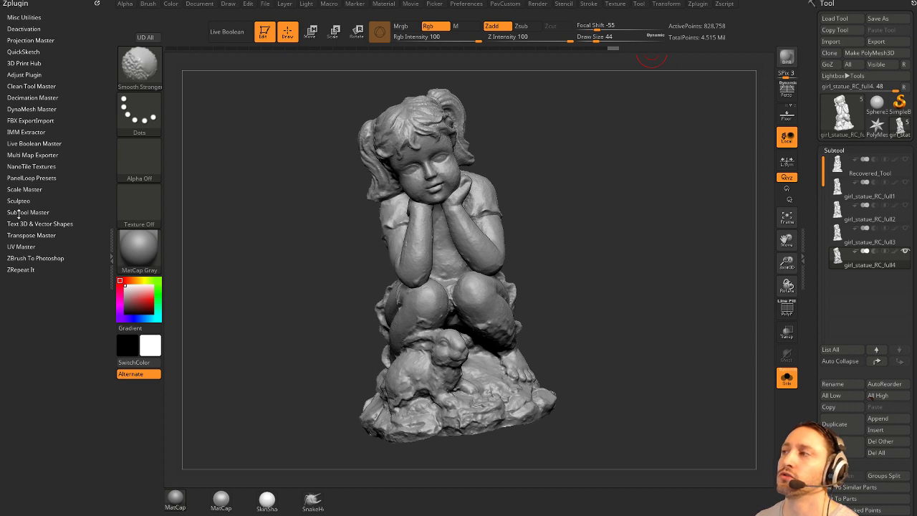
Select the girl_statue_RC_full4 subtool, expand its Geometry and ZRemesher settings, and turn PolyFrame on.
left_click_drag(810, 318, 809, 200)
key("shift")
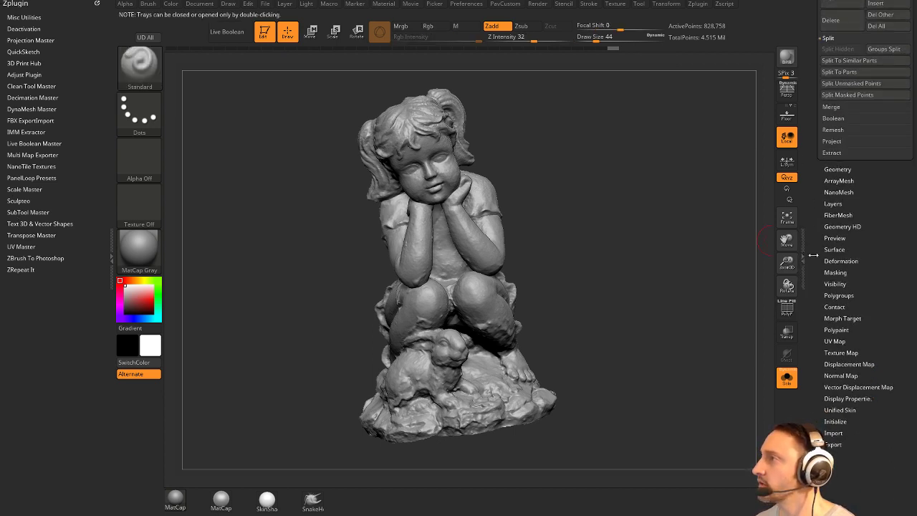
scroll(852, 255, "up", 10)
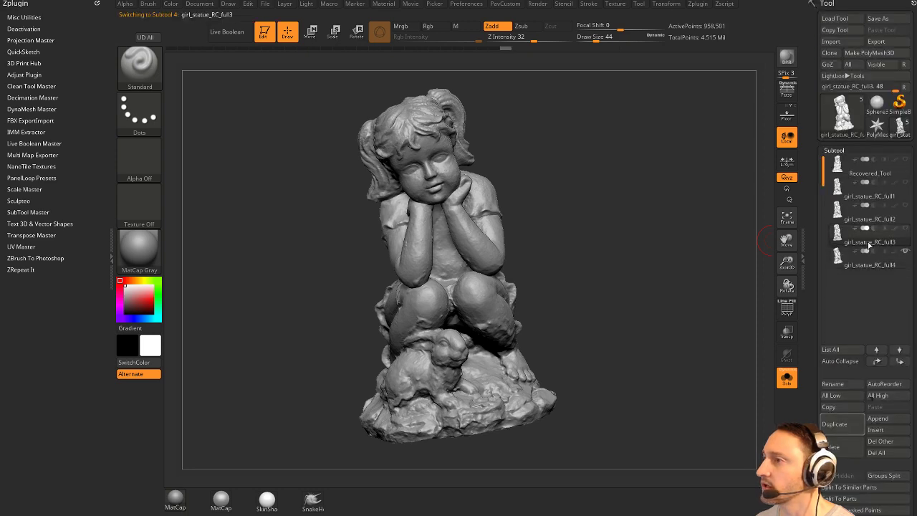
left_click(868, 267)
scroll(825, 301, "down", 10)
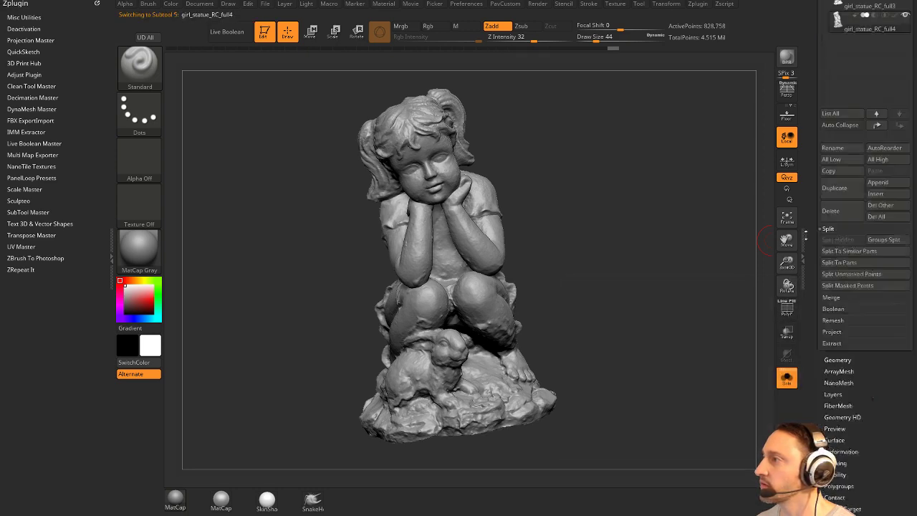
key("shift")
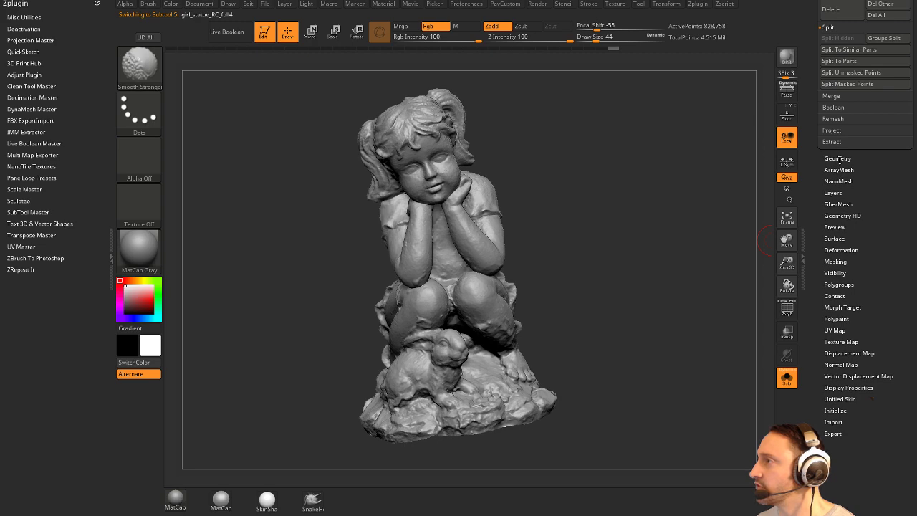
left_click(840, 158)
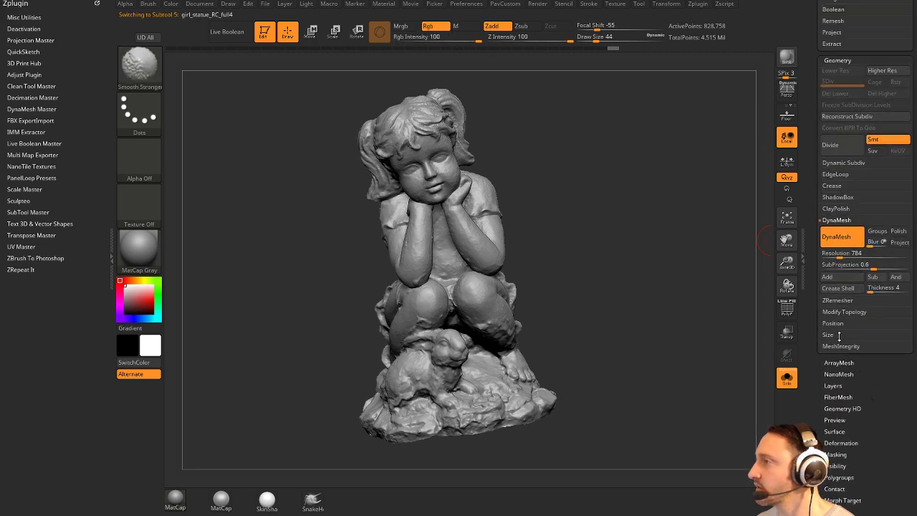
left_click(837, 303, "shift")
left_click_drag(812, 360, 810, 266)
left_click(788, 309)
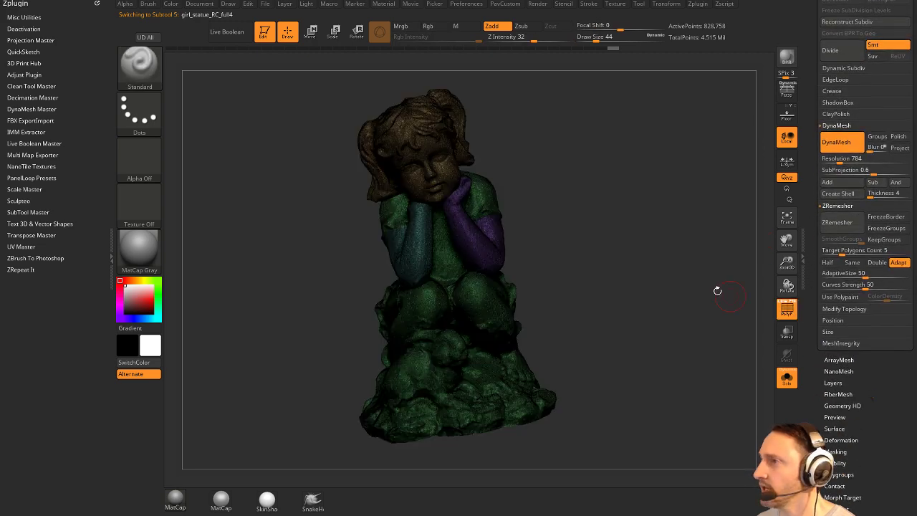
left_click_drag(717, 291, 761, 299)
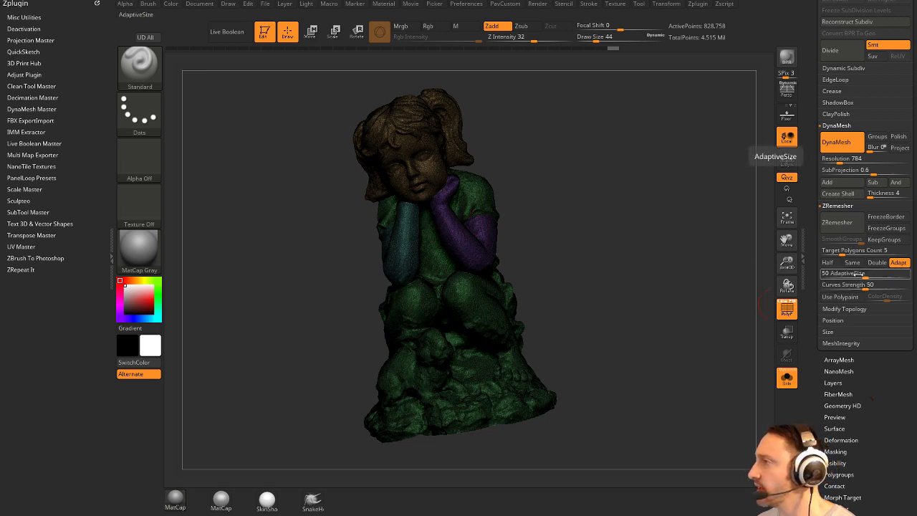
Set the ZRemesher AdaptiveSize to 32 and enable KeepGroups.
left_click_drag(859, 276, 820, 278)
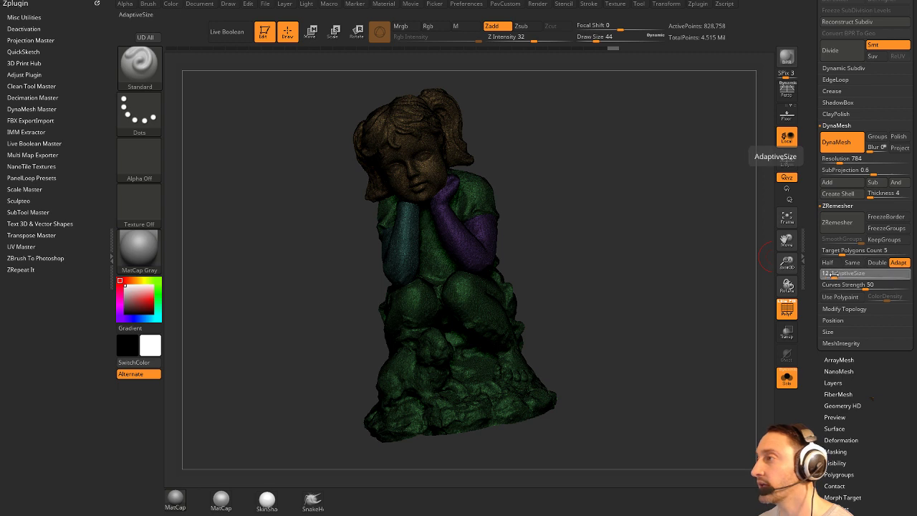
left_click_drag(843, 274, 850, 273)
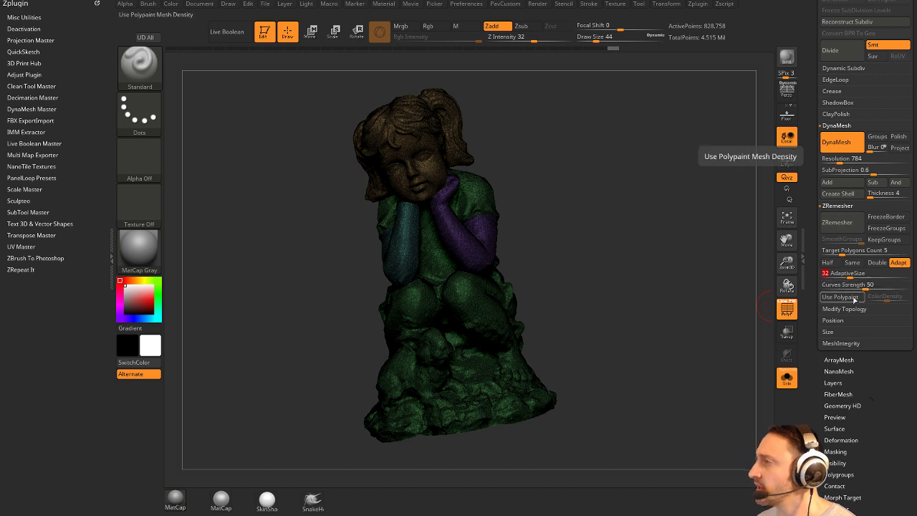
left_click(889, 241)
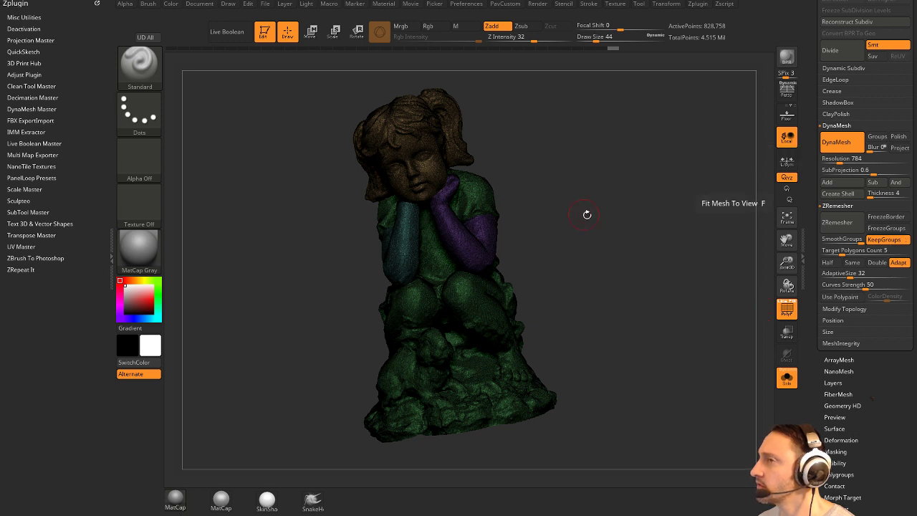
ZRemesh the statue with a Target Polygons Count of 30.
mouse_move(587, 213)
left_mouse_down()
mouse_move(580, 220)
mouse_move(684, 233)
mouse_move(645, 227)
mouse_move(667, 231)
mouse_move(614, 240)
mouse_move(630, 244)
mouse_move(680, 233)
mouse_move(572, 225)
mouse_move(688, 225)
left_mouse_up()
left_click_drag(637, 229, 563, 230)
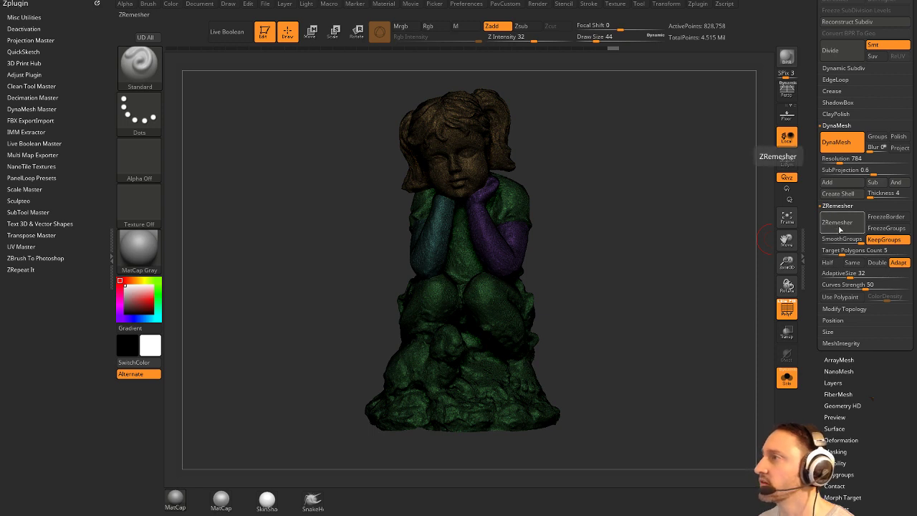
left_click(846, 250)
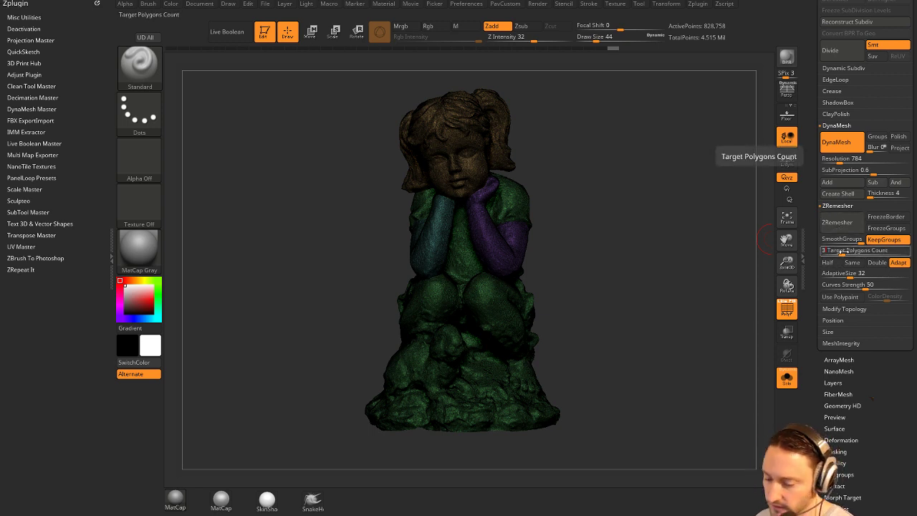
key("Return")
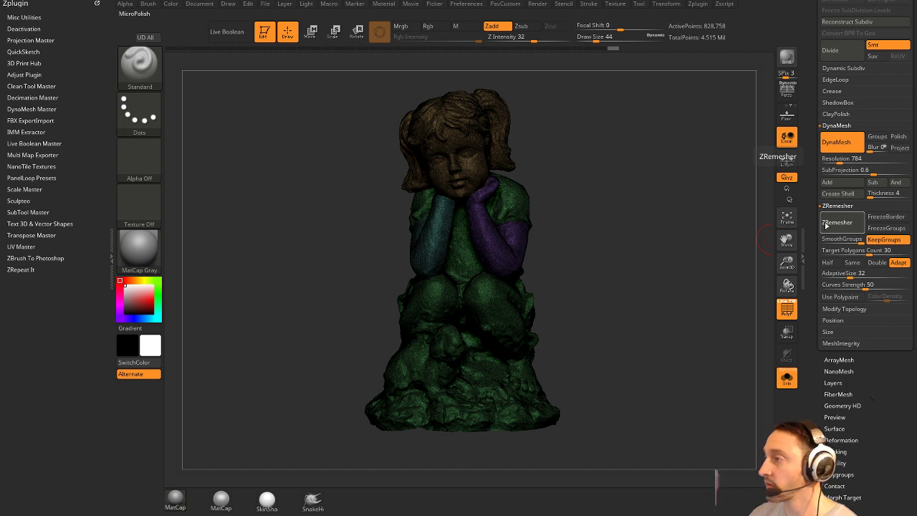
left_click(828, 225)
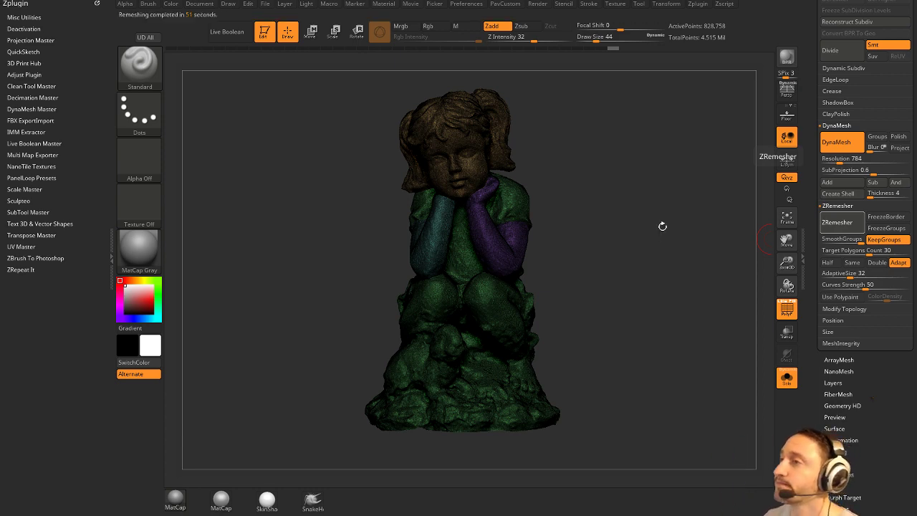
Examine the remeshed topology, compare it with the girl_statue_RC_full3 scan outside Solo mode, and turn PolyFrame off with Solo back on.
mouse_move(661, 224)
left_mouse_down()
mouse_move(627, 235)
mouse_move(524, 235)
left_mouse_up()
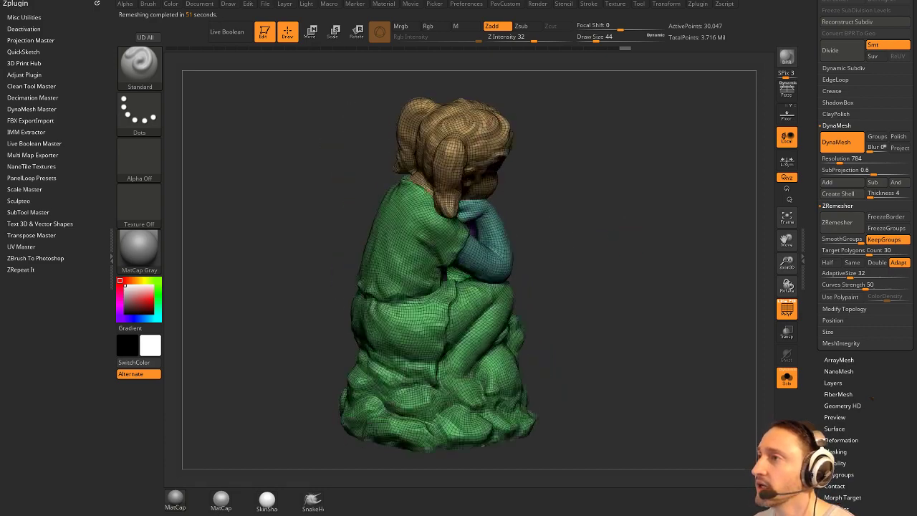
mouse_move(571, 258)
left_mouse_down()
mouse_move(589, 299)
mouse_move(559, 238)
left_mouse_up()
mouse_move(638, 228)
left_mouse_down()
mouse_move(608, 218)
mouse_move(659, 240)
mouse_move(675, 286)
mouse_move(718, 256)
left_mouse_up()
left_click_drag(812, 262, 812, 430)
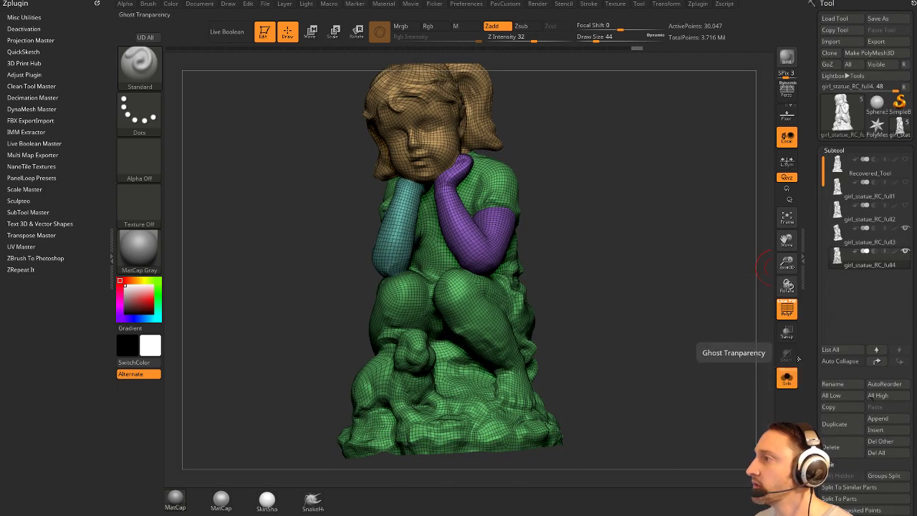
left_click(786, 378)
left_click(878, 262)
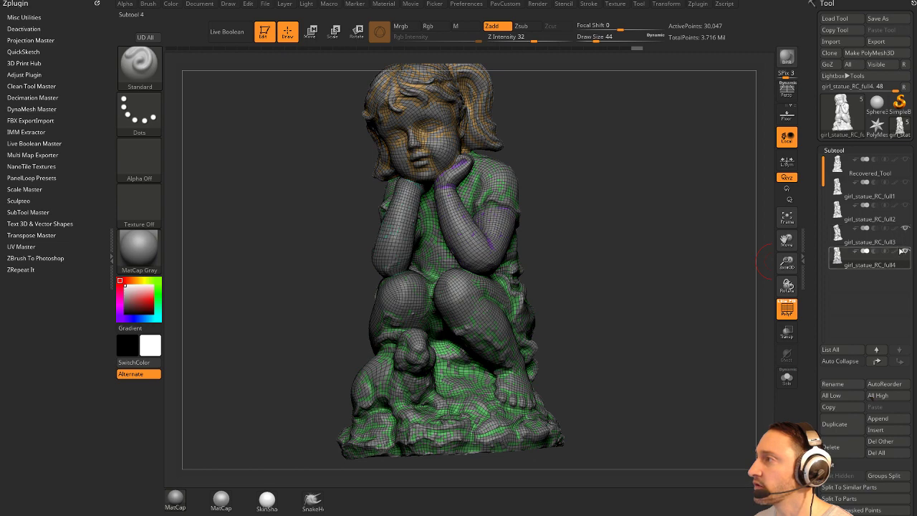
left_click(793, 311)
left_click_drag(811, 312, 811, 172)
left_click(790, 378)
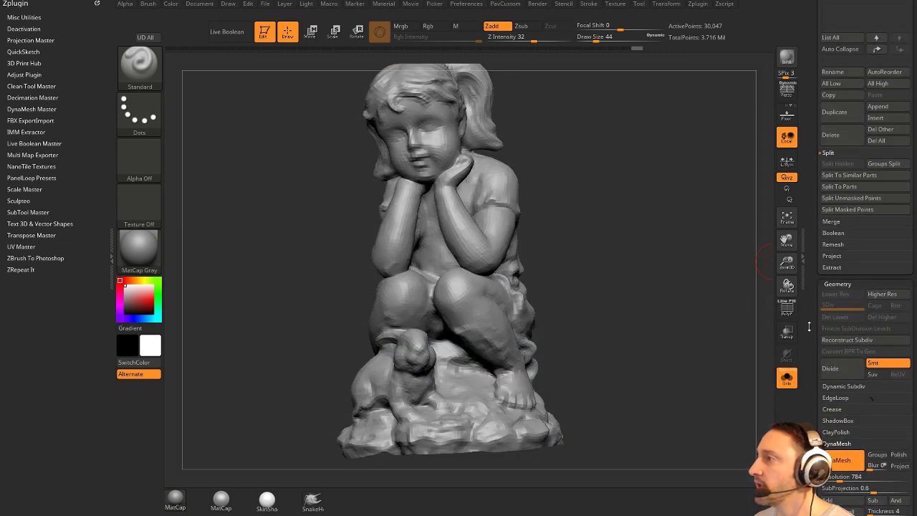
Expand the Project settings for the remeshed subtool.
left_click_drag(809, 326, 810, 332)
left_click(842, 265)
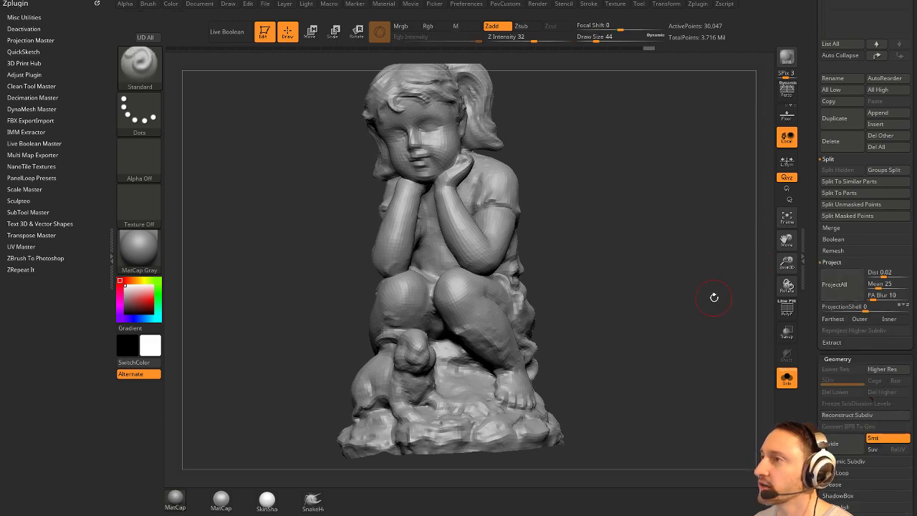
left_click_drag(699, 326, 680, 284, "alt")
mouse_move(680, 284)
left_mouse_down()
mouse_move(722, 279)
mouse_move(677, 286)
left_mouse_up()
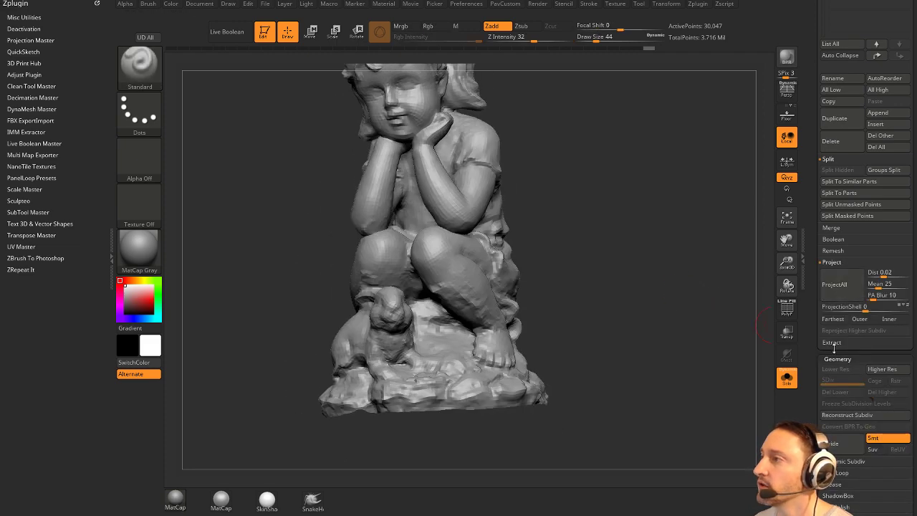
ZRemesh the statue again with the Half option enabled.
scroll(817, 367, "down", 6)
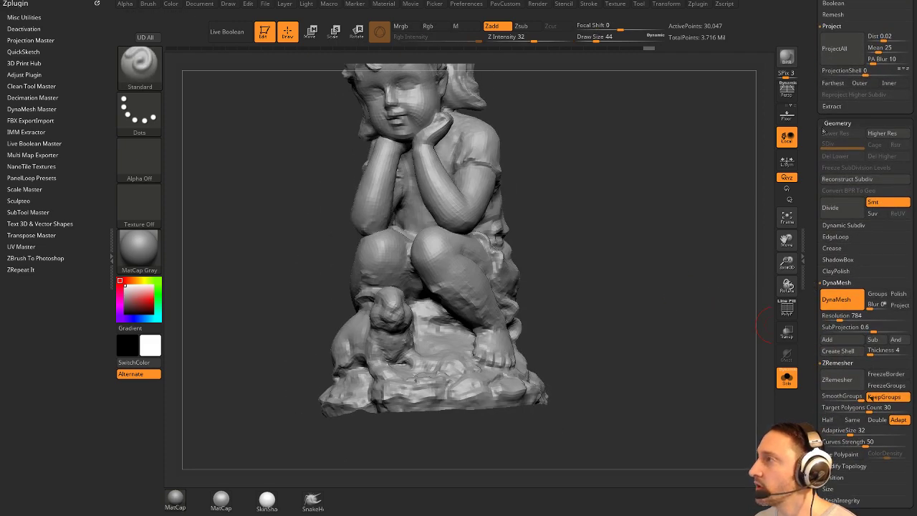
left_click_drag(809, 323, 809, 218)
left_click(834, 315)
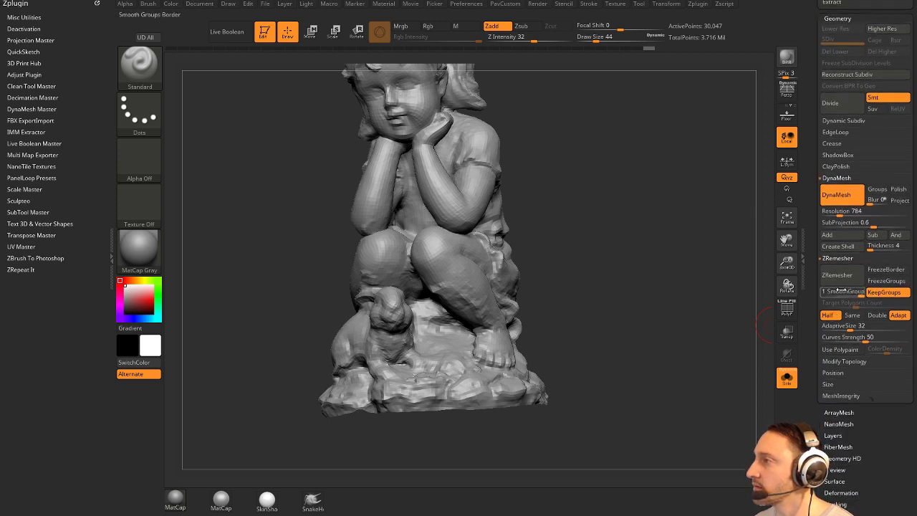
left_click(842, 281)
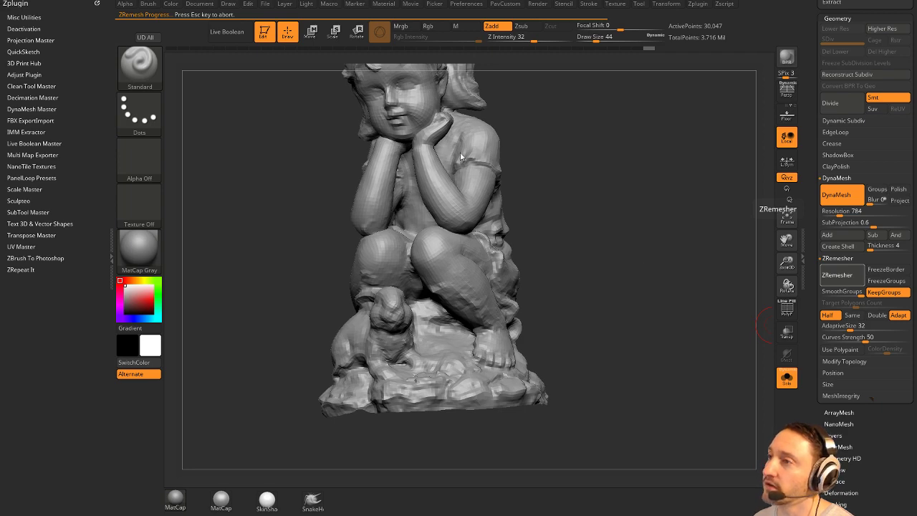
Check the halved topology with PolyFrame on and use ProjectAll to transfer the scan's detail onto it.
left_click_drag(669, 219, 693, 258)
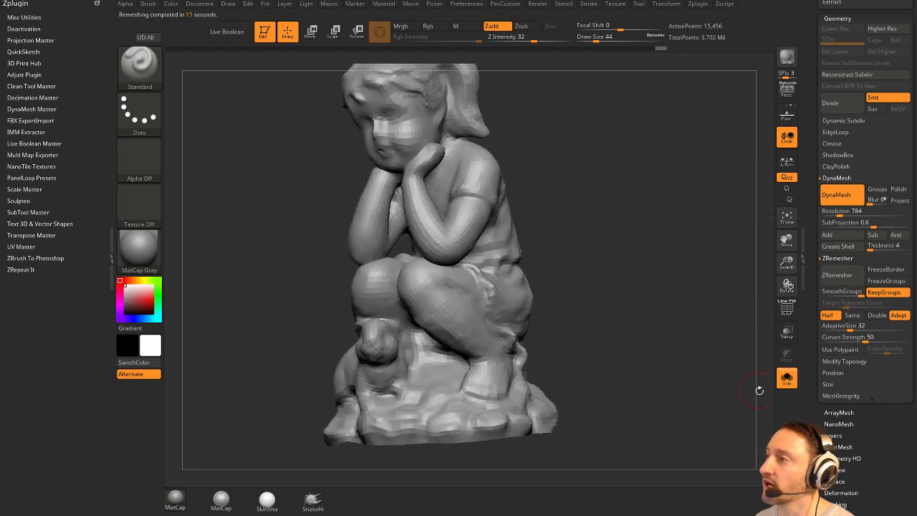
left_click(788, 310)
left_click_drag(733, 301, 769, 327)
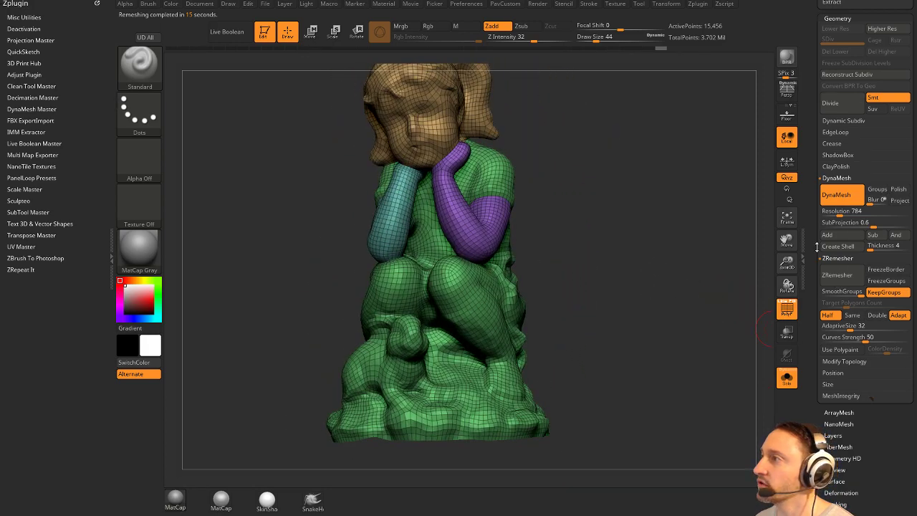
left_click_drag(815, 235, 813, 288)
scroll(812, 288, "up", 12)
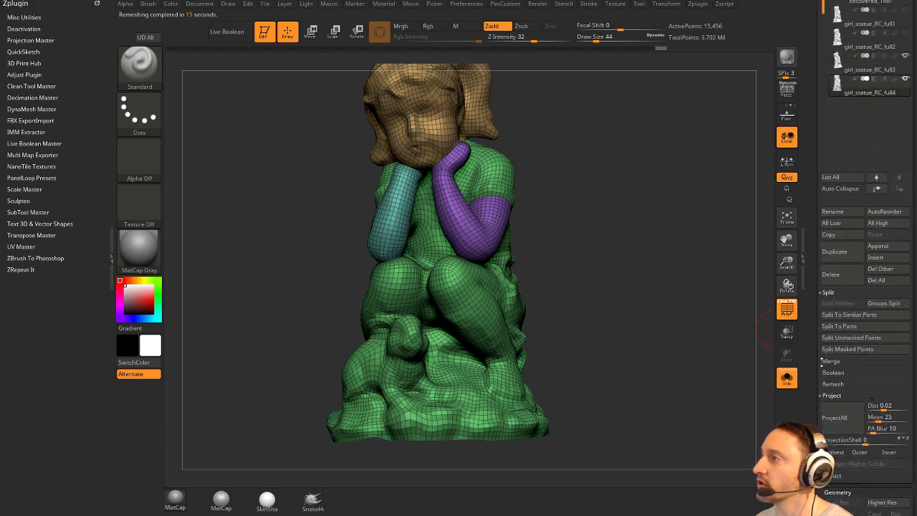
left_click(833, 429)
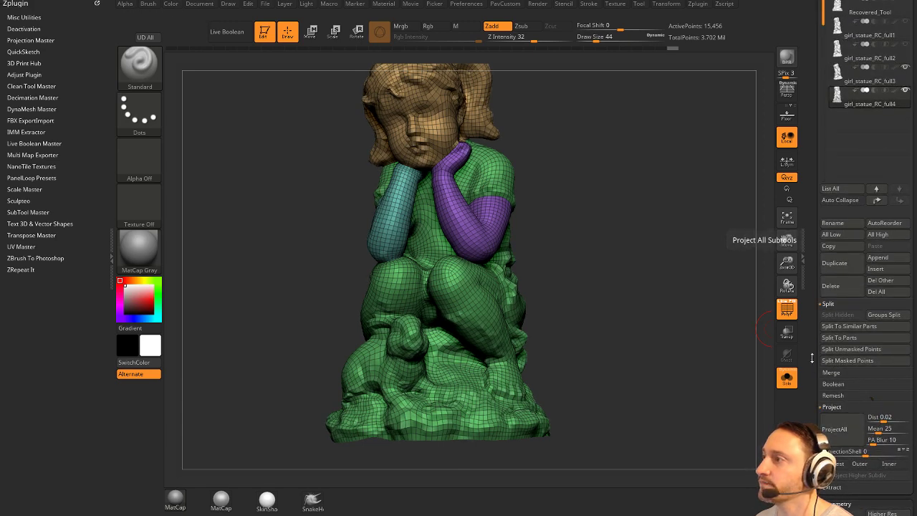
Turn PolyFrame off and subdivide the statue three times, running ProjectAll after each subdivision.
left_click(787, 310)
key("ctrl+d")
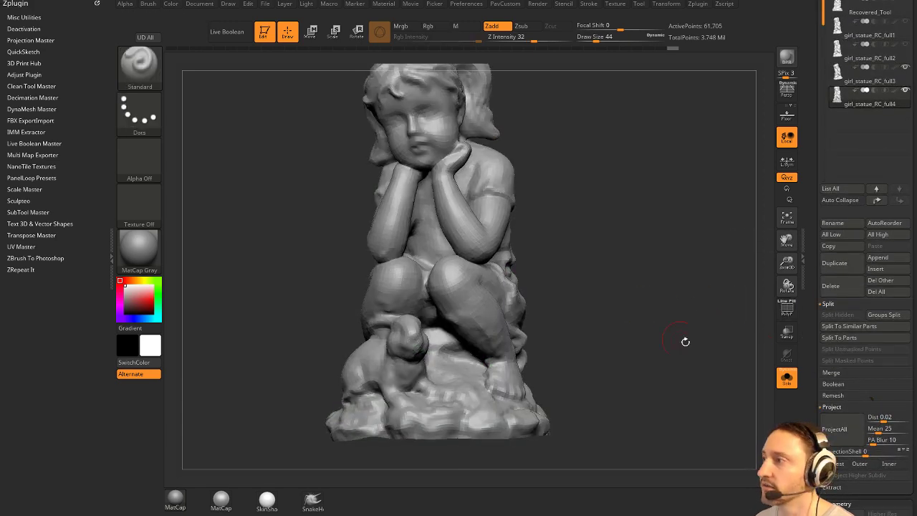
left_click(842, 438)
key("ctrl+d")
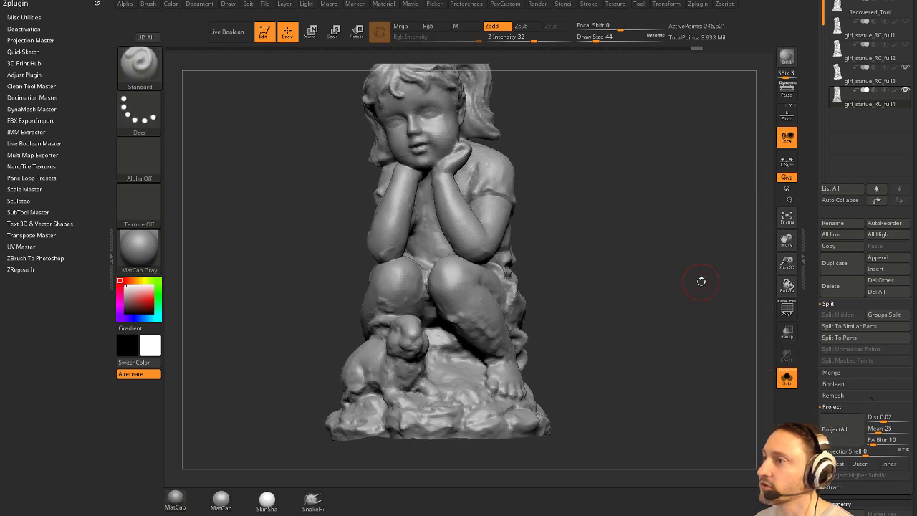
left_click(841, 430)
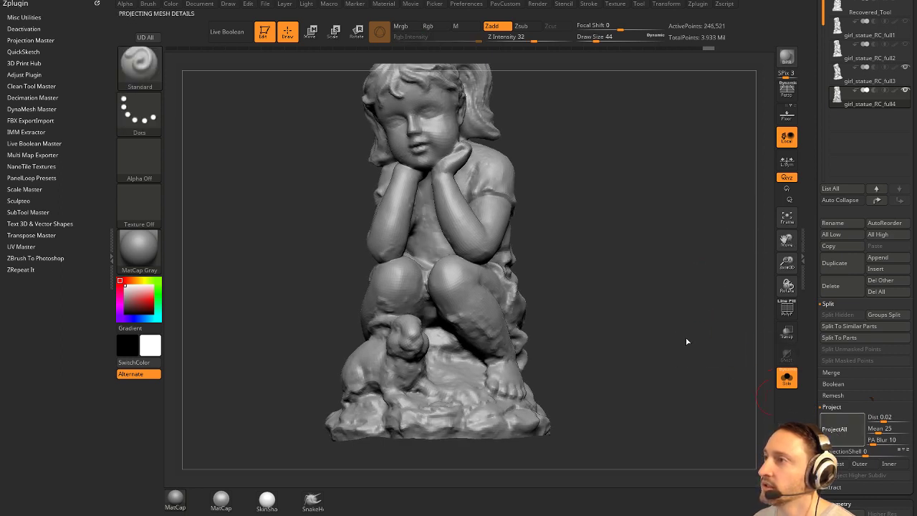
key("ctrl+d")
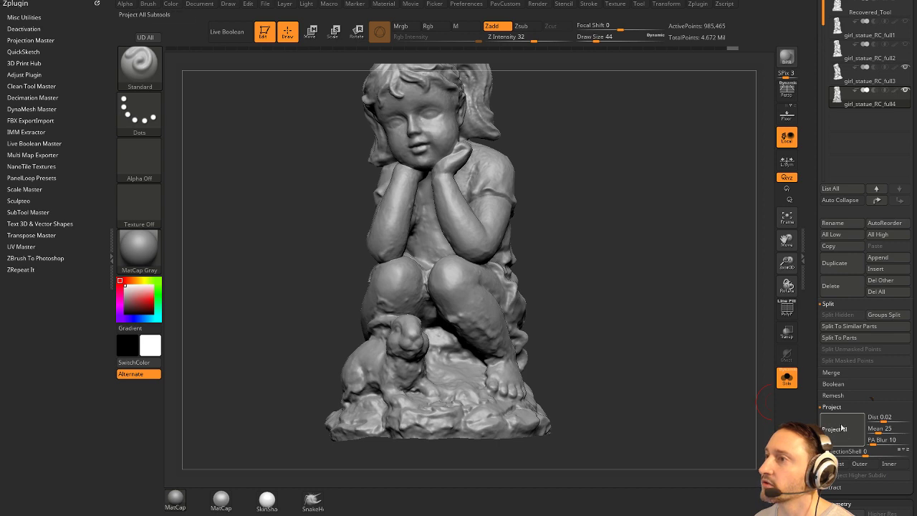
left_click(838, 428)
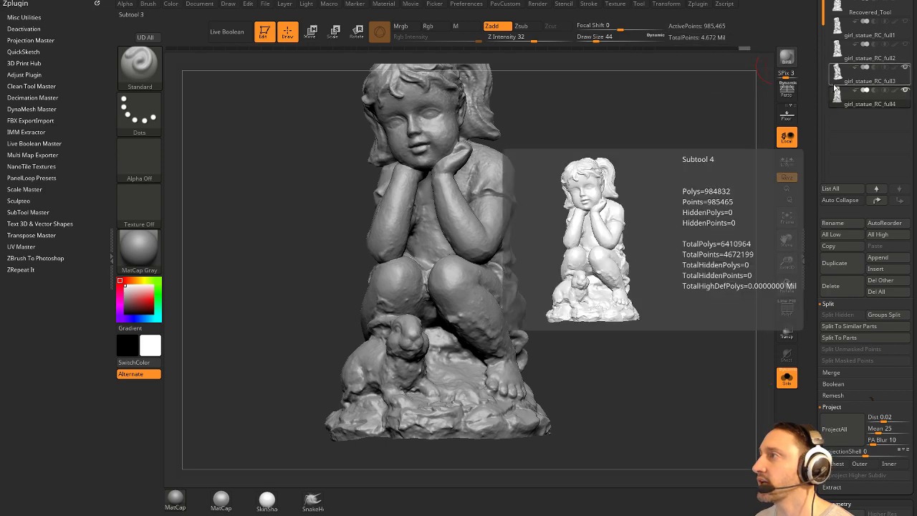
Compare girl_statue_RC_full3 with the projected girl_statue_RC_full4, looking closely at the arms and knees.
left_click(859, 81)
left_click_drag(618, 176, 654, 176)
left_click(876, 105)
left_click_drag(654, 177, 672, 251, "alt")
left_click_drag(686, 150, 691, 423, "alt")
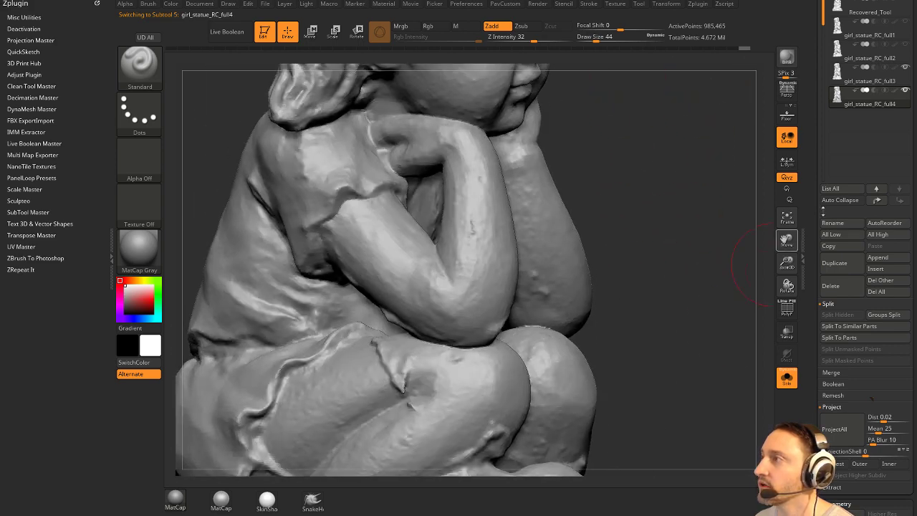
Recheck girl_statue_RC_full3 against girl_statue_RC_full4, and examine the whole full4 statue from several sides.
left_click(870, 83)
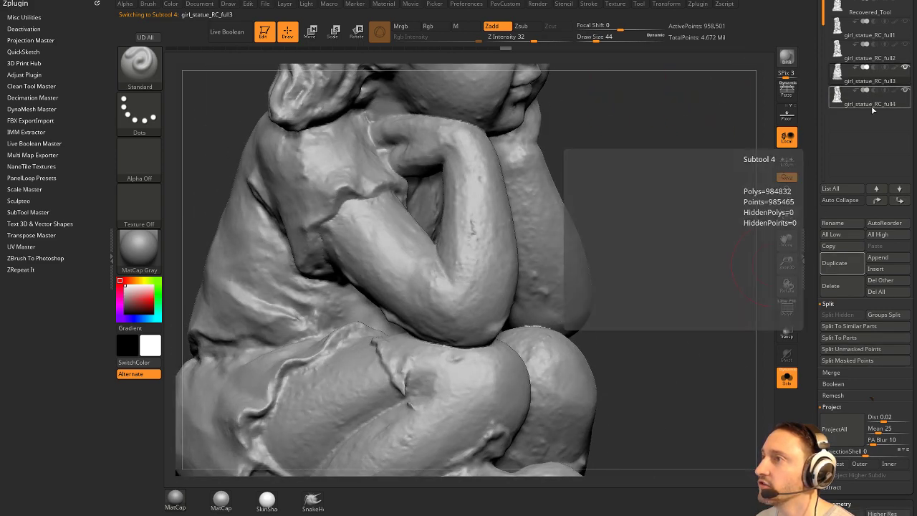
left_click(874, 109)
left_click_drag(675, 235, 621, 162, "alt")
left_click_drag(638, 419, 632, 155, "alt")
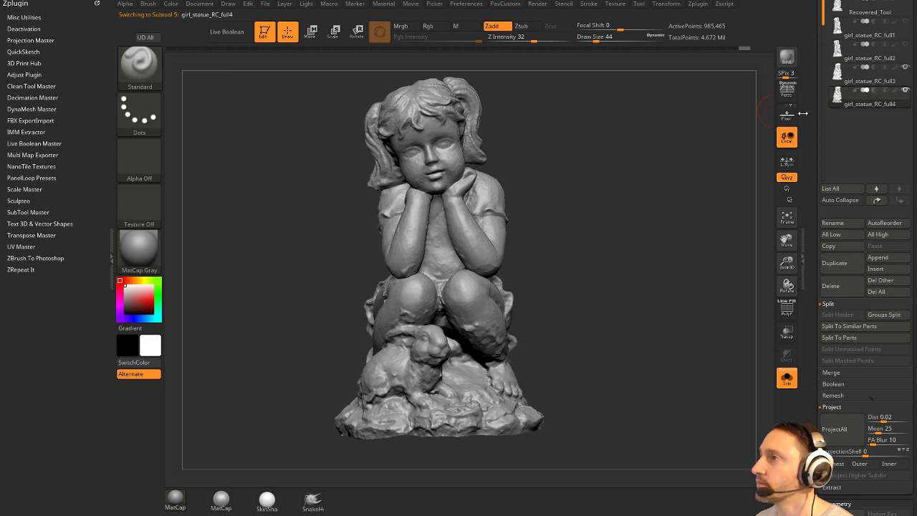
left_click_drag(680, 134, 494, 142)
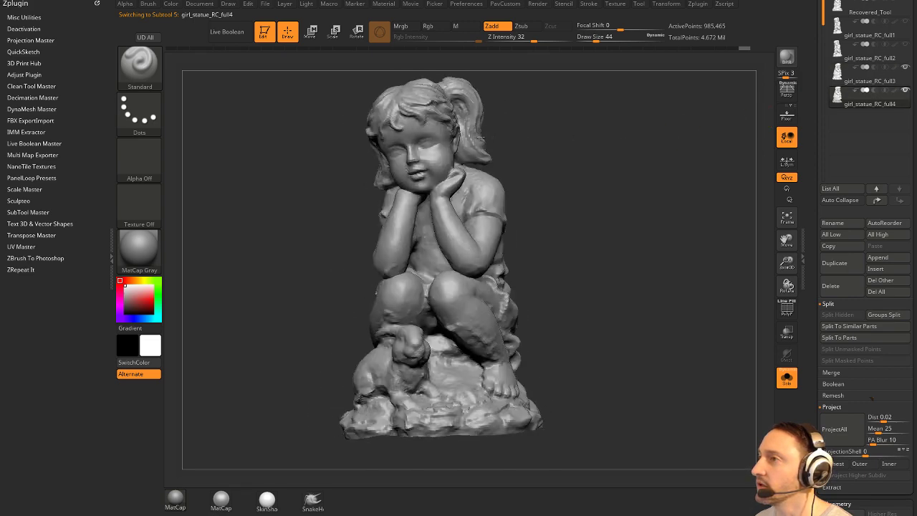
left_click_drag(588, 148, 691, 172)
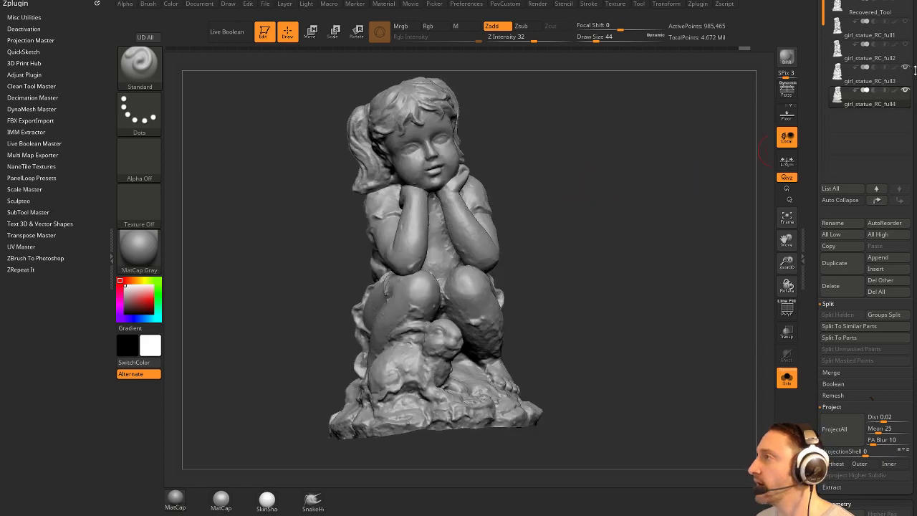
Examine the statue's polygroup borders with PolyFrame on, especially around the arms, and turn PolyFrame off again.
left_click_drag(819, 143, 822, 15)
left_click_drag(731, 124, 814, 165)
left_click(859, 74)
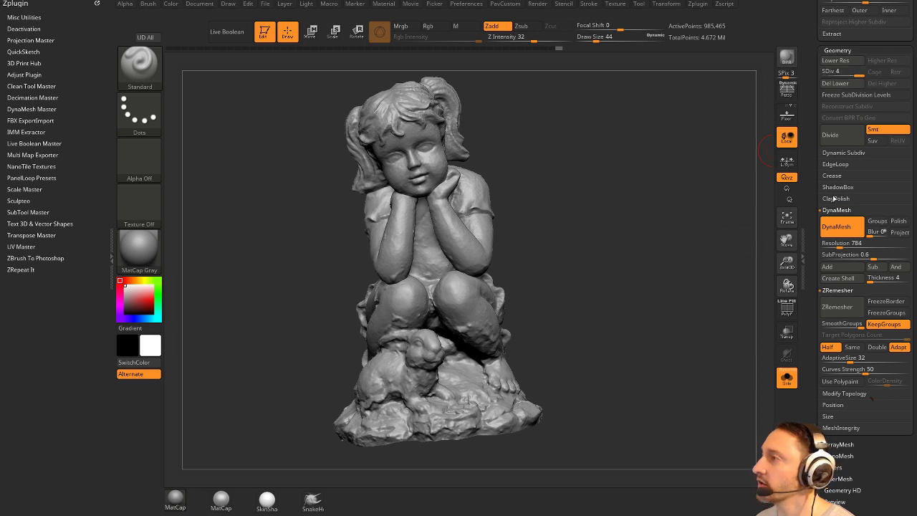
left_click(788, 310)
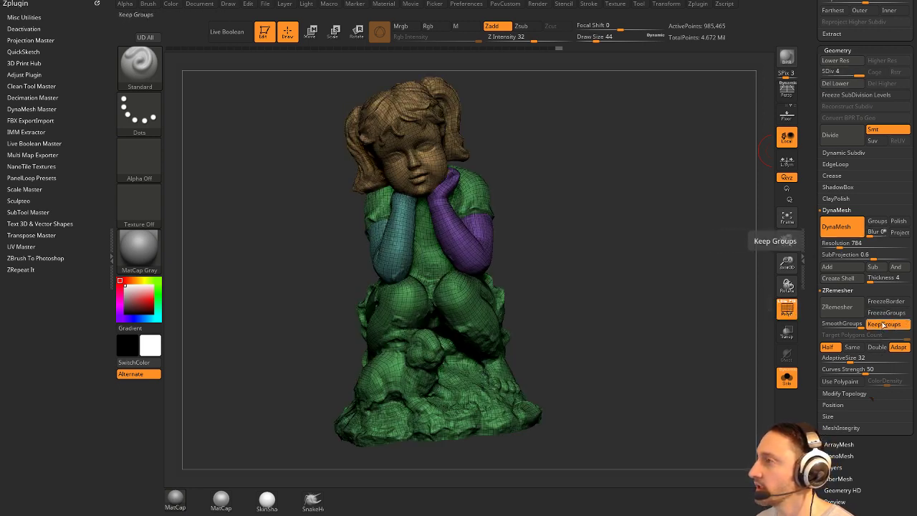
right_click_drag(731, 144, 659, 401, "ctrl")
key("grave")
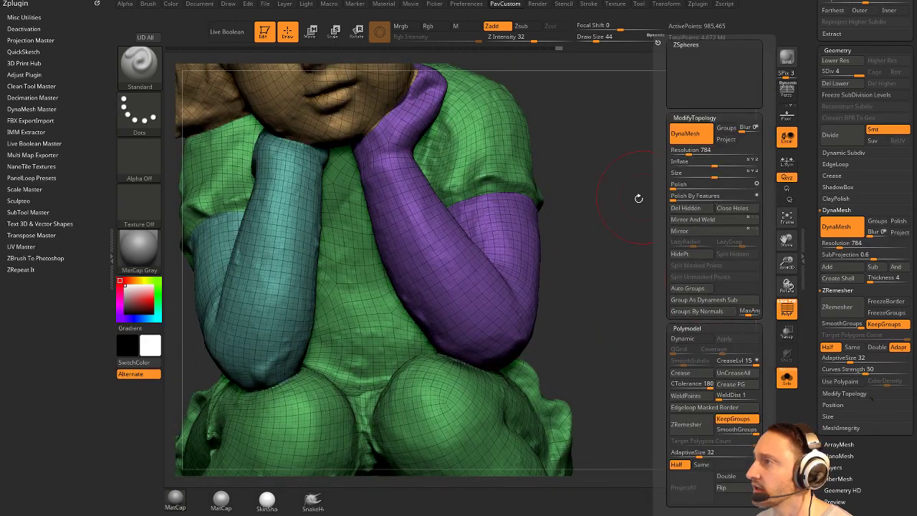
key("grave")
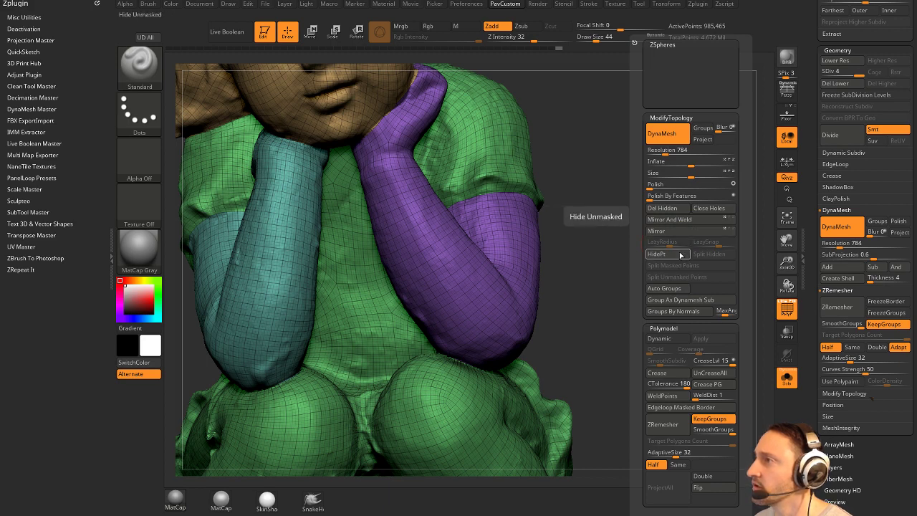
left_click(702, 375)
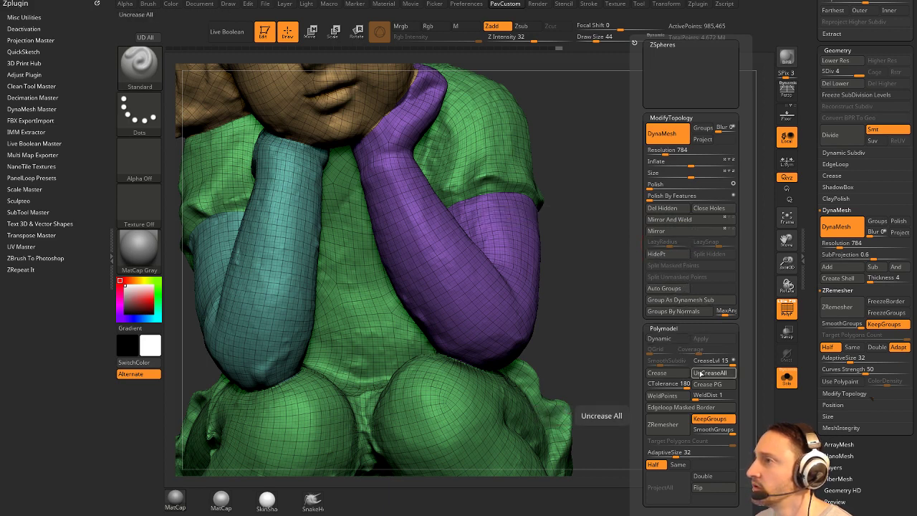
left_click_drag(653, 203, 734, 244, "alt")
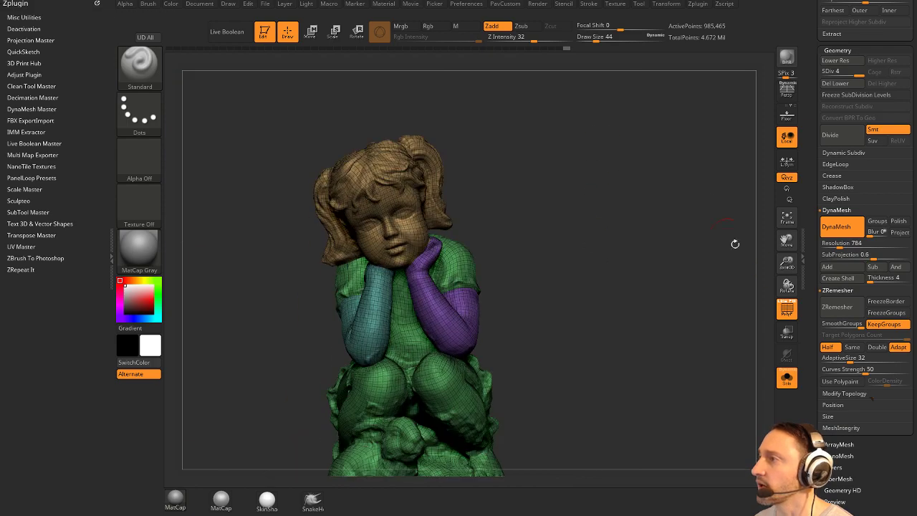
left_click(787, 331)
left_click_drag(719, 282, 716, 272)
left_click(788, 332)
left_click(789, 312)
left_click_drag(690, 331, 694, 229, "alt")
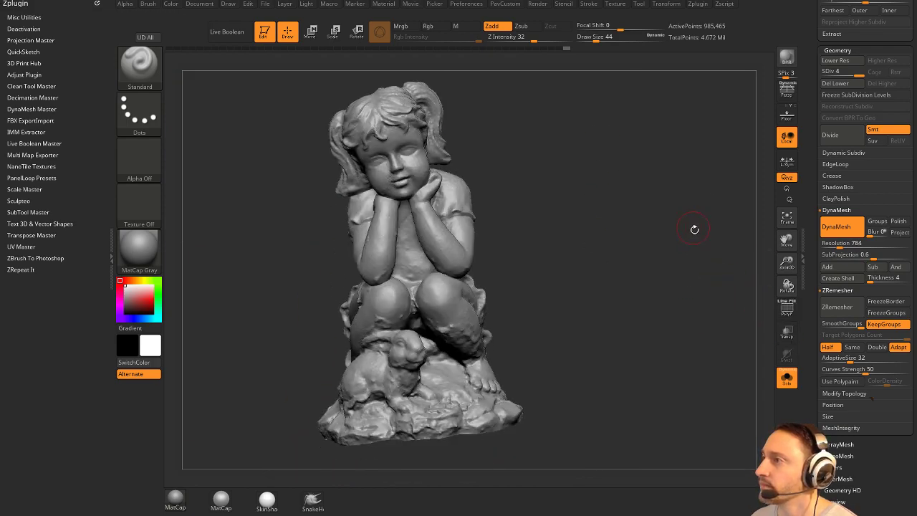
left_click_drag(807, 199, 810, 340)
mouse_move(548, 248)
left_mouse_down()
mouse_move(608, 201)
mouse_move(674, 208)
left_mouse_up()
left_click_drag(546, 237, 589, 213)
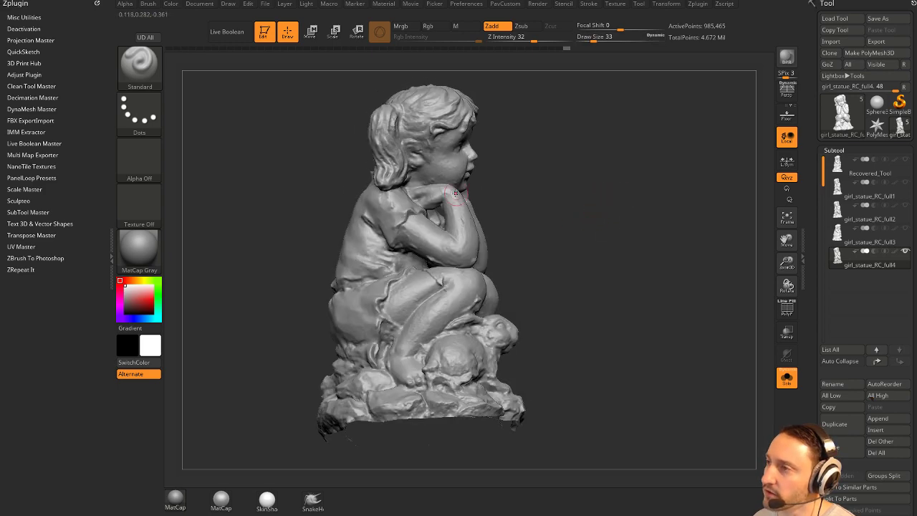
left_click_drag(709, 230, 675, 273)
left_click(791, 314)
left_click(792, 314)
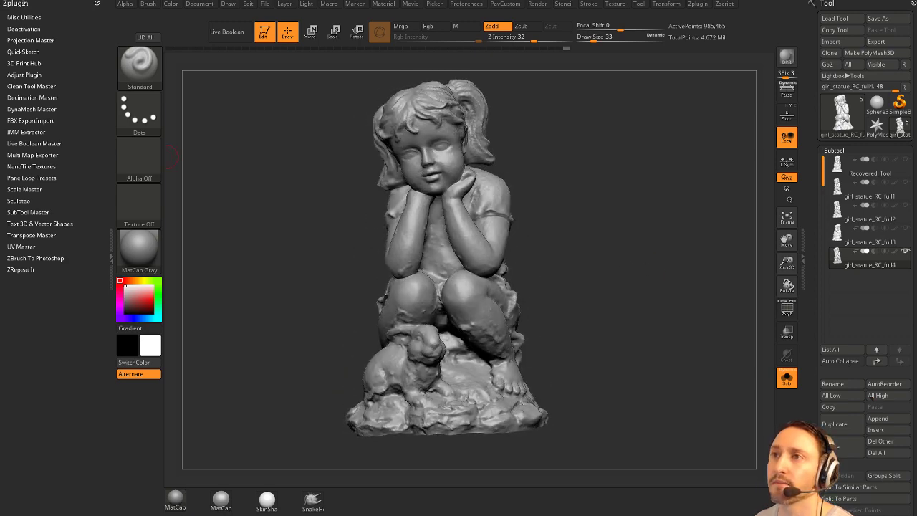
key("shift")
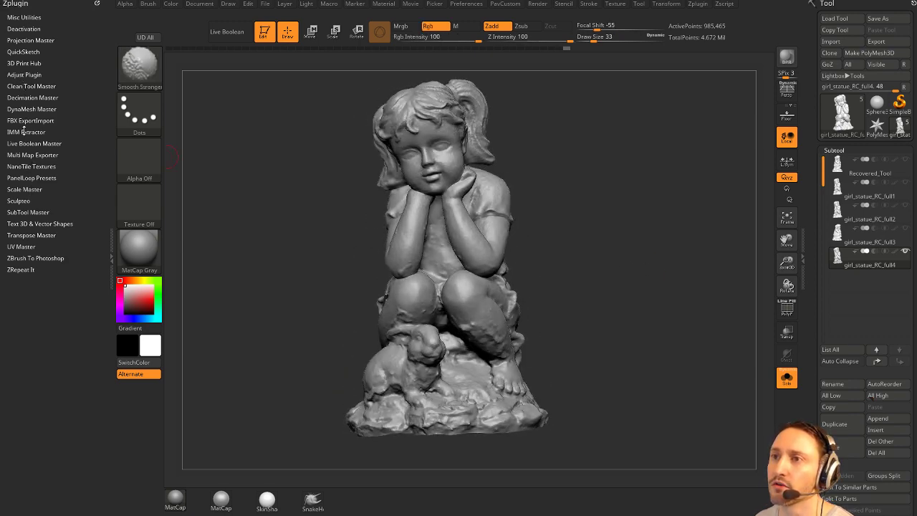
Set UV Master to unwrap with Symmetry off and Polygroups on, and create a Work On Clone copy of girl_statue_RC_full4.
left_click(22, 246)
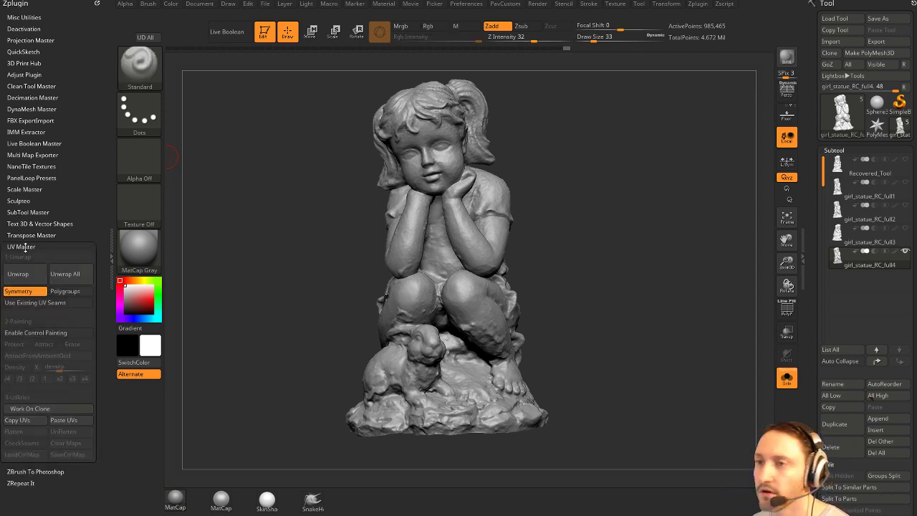
left_click(23, 294)
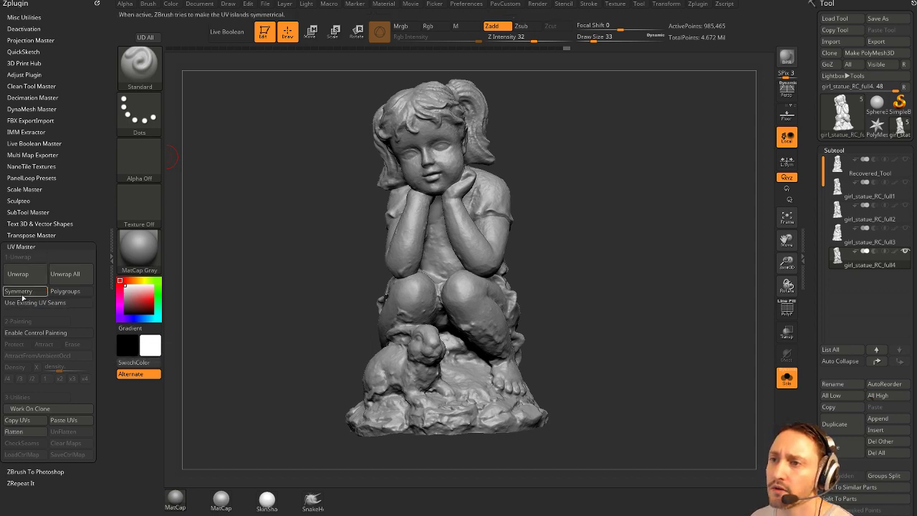
left_click(68, 291)
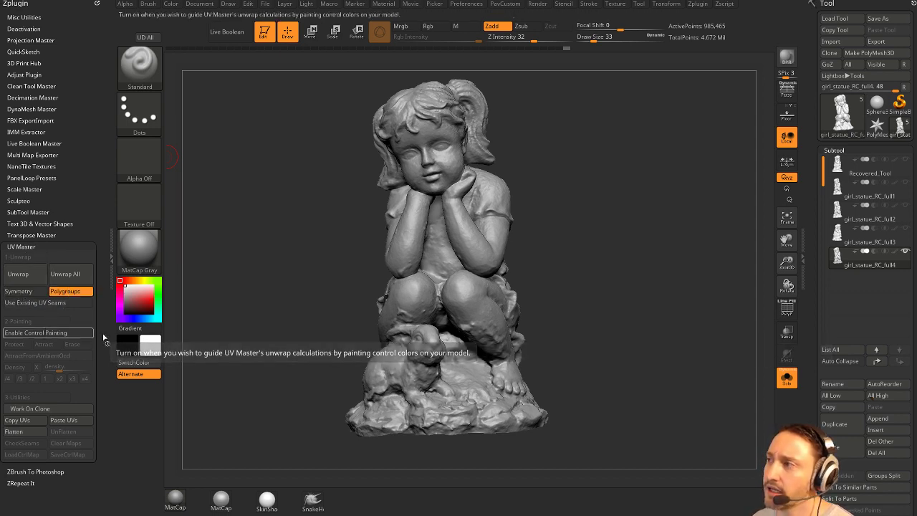
left_click(71, 333)
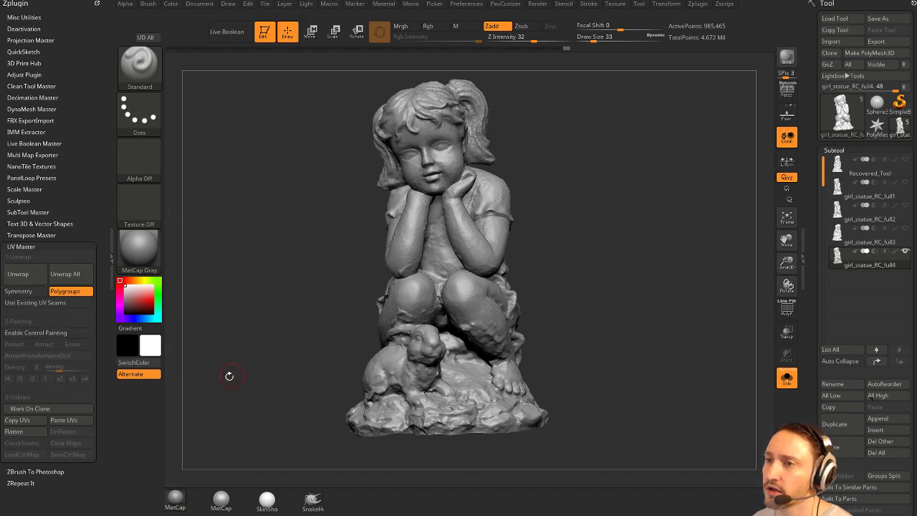
left_click(29, 409)
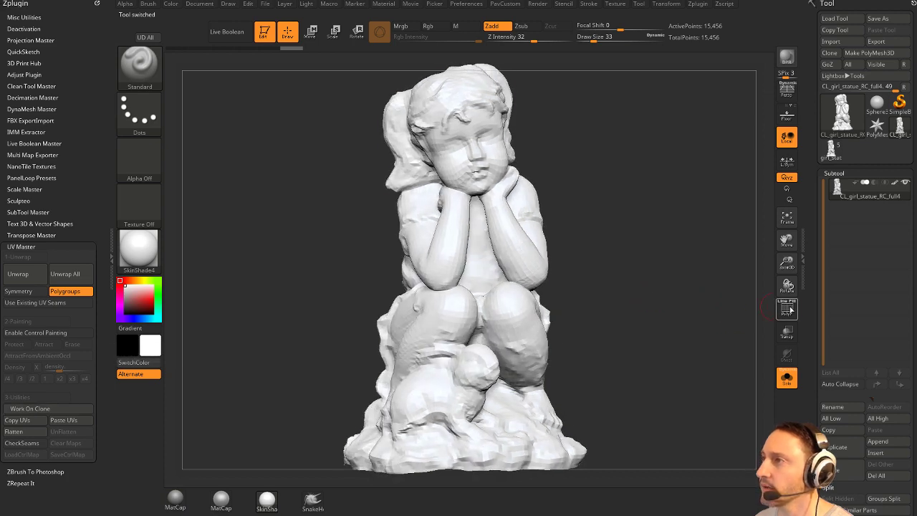
Turn PolyFrame on, enable Control Painting with Attract from Ambient Occlusion, and unwrap the clone's UVs.
left_click(791, 310)
left_click_drag(712, 304, 644, 291, "alt")
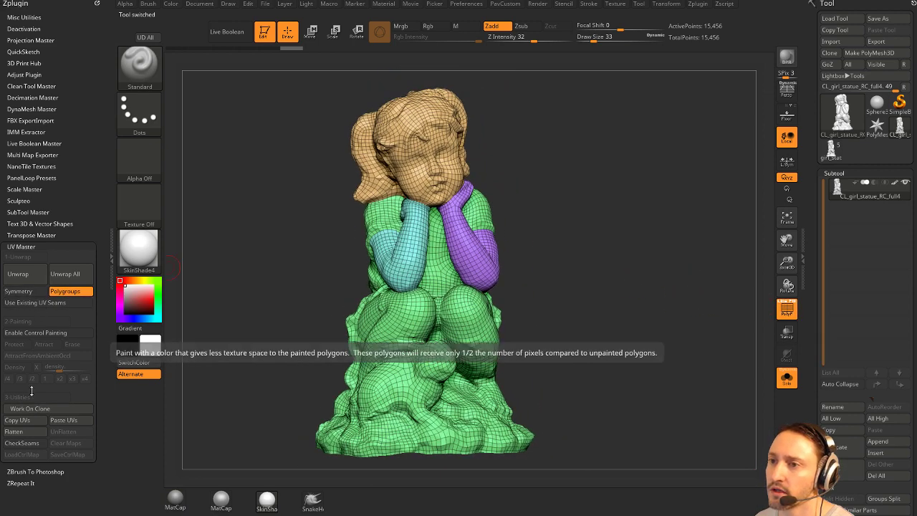
left_click(52, 333)
left_click(47, 345)
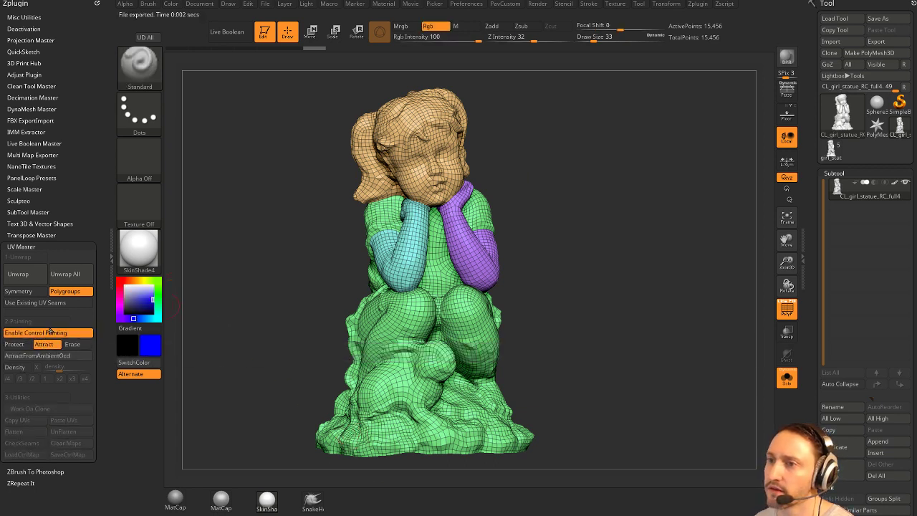
left_click(48, 356)
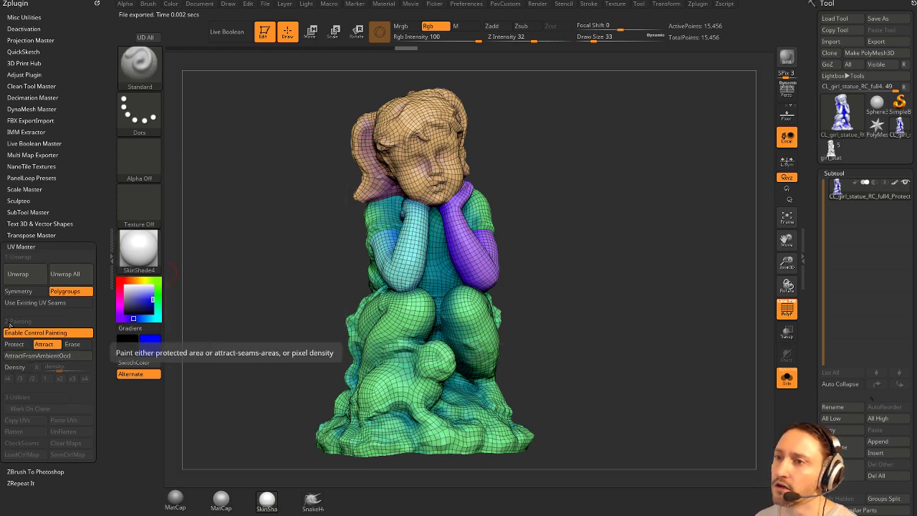
left_click(18, 274)
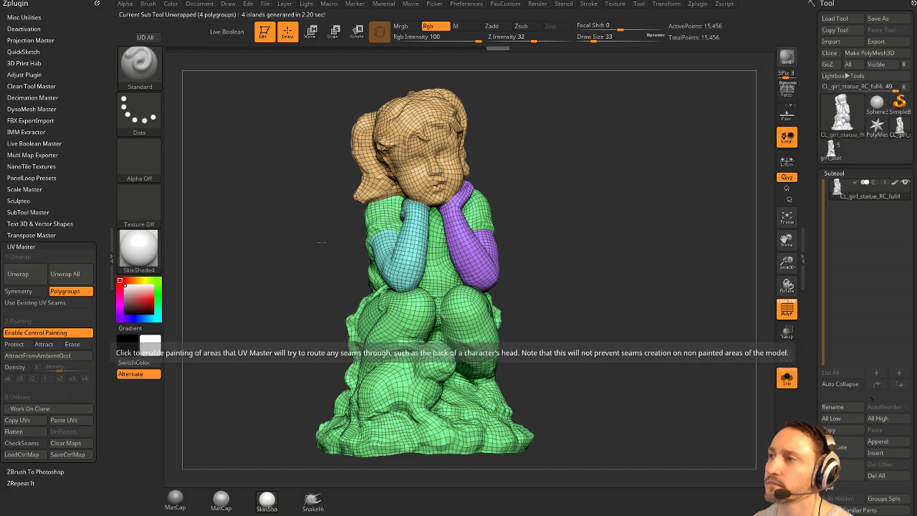
Flatten the clone's UVs and move the isolated head island outside the UV square, beyond its upper left side.
left_click(28, 433)
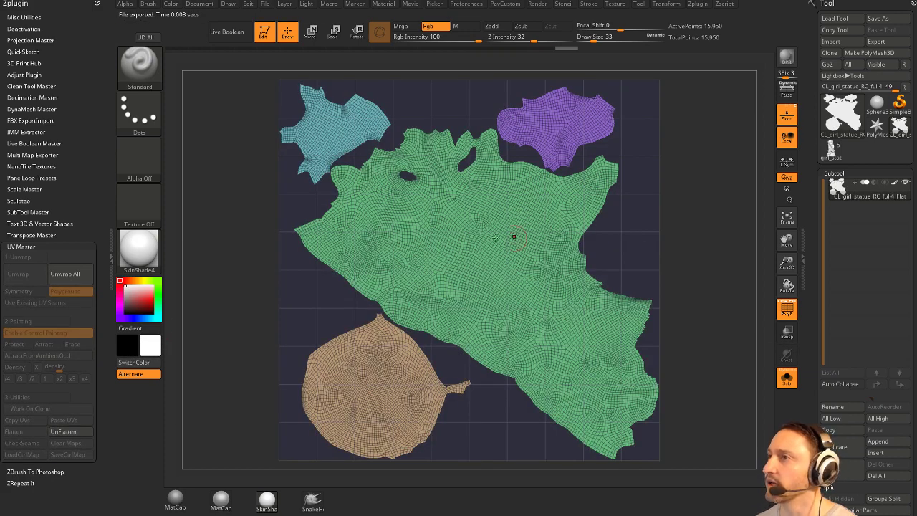
left_click_drag(695, 219, 679, 212, "alt")
key("w")
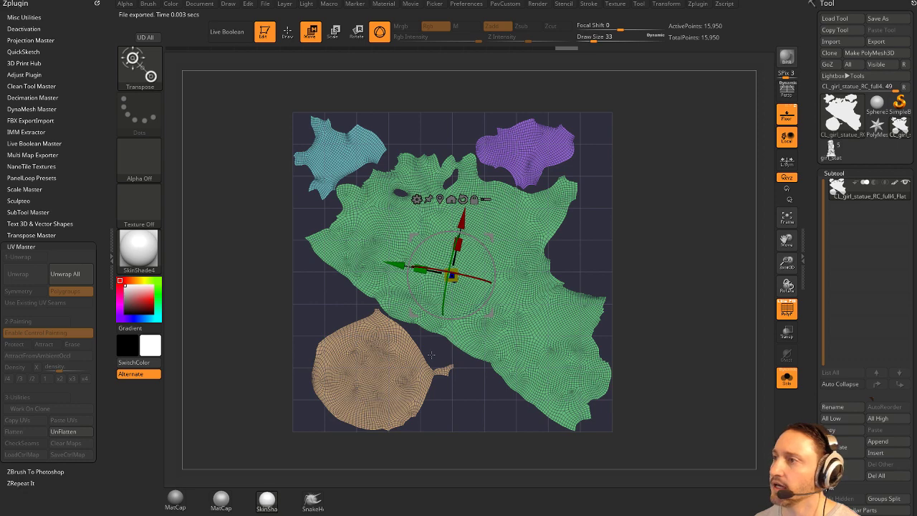
left_click(384, 377, "ctrl+shift")
left_click_drag(427, 341, 258, 154)
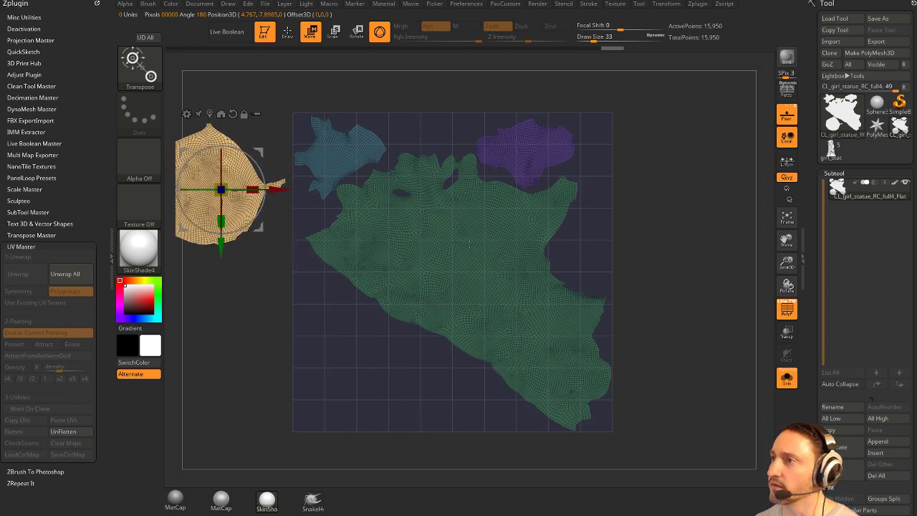
Isolate the green body island and rotate and reposition it within the UV square.
left_click(470, 256, "ctrl")
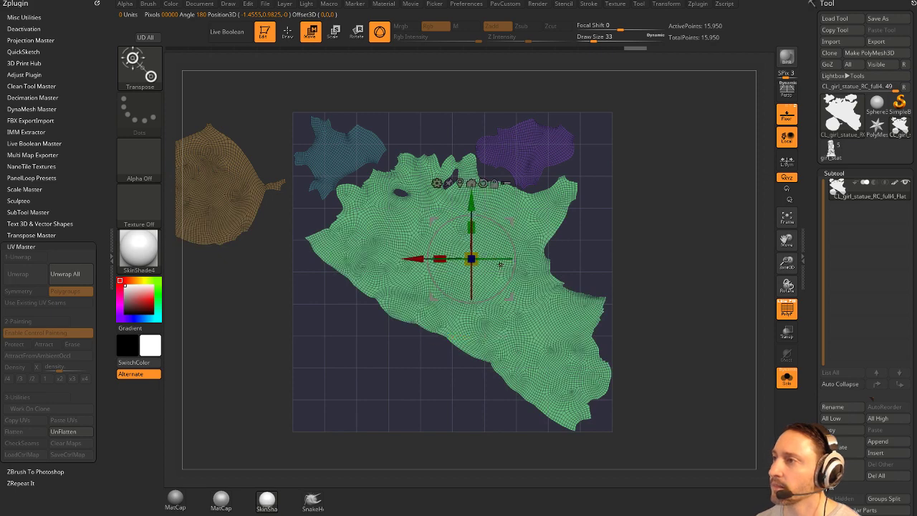
left_click_drag(507, 233, 471, 316)
left_click_drag(473, 290, 514, 197)
Move the teal arm island out past the UV square's left edge and the purple one toward its upper right corner.
left_click(355, 141, "ctrl")
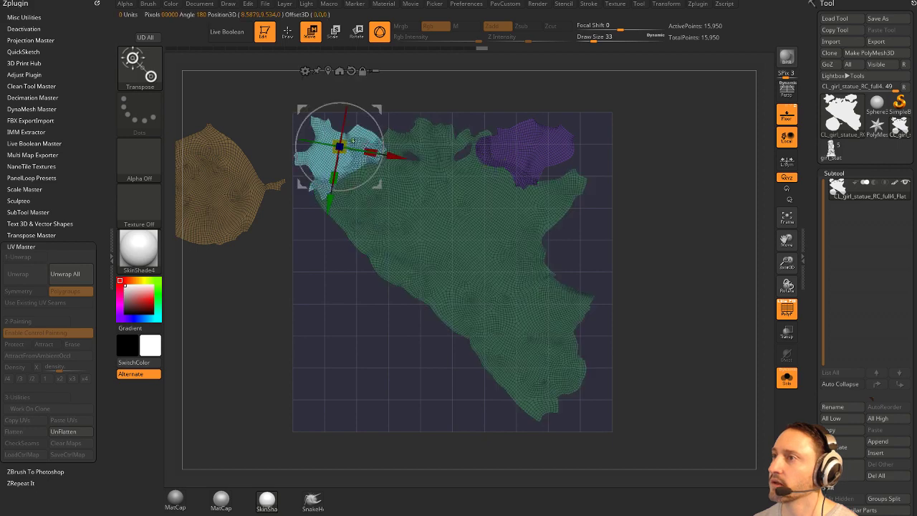
left_click_drag(385, 112, 301, 275)
left_click(550, 149, "ctrl")
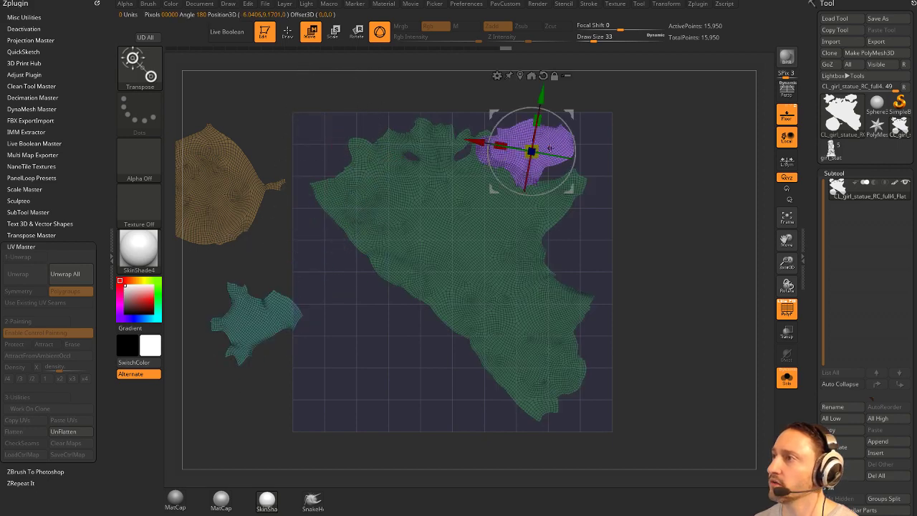
left_click_drag(575, 110, 653, 107)
right_click_drag(653, 107, 658, 101, "alt")
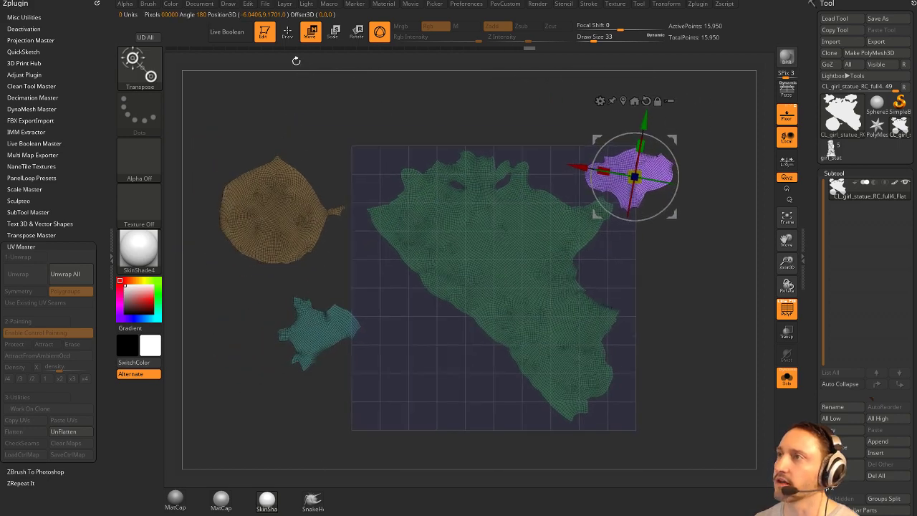
Switch from the Gizmo to the Transpose line and set the brush's Mask By Polygroups auto masking to 100.
left_click(379, 34)
right_click_drag(569, 136, 541, 137, "alt")
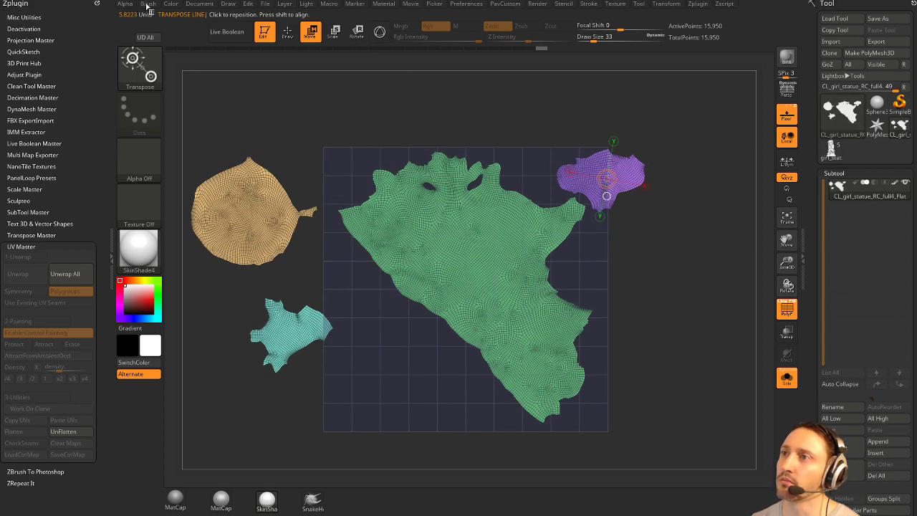
mouse_move(146, 6)
left_click_drag(143, 14, 42, 112)
left_click(24, 221)
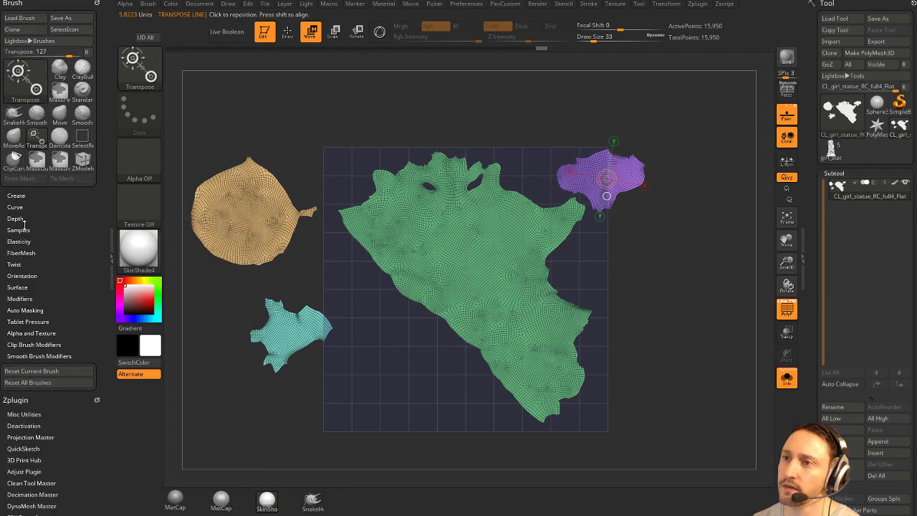
left_click(22, 299)
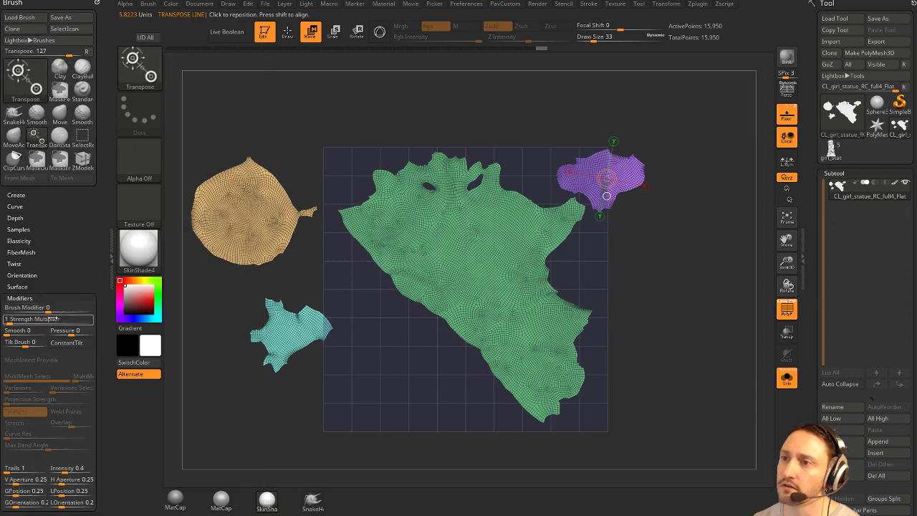
left_click(21, 298)
left_click(25, 310)
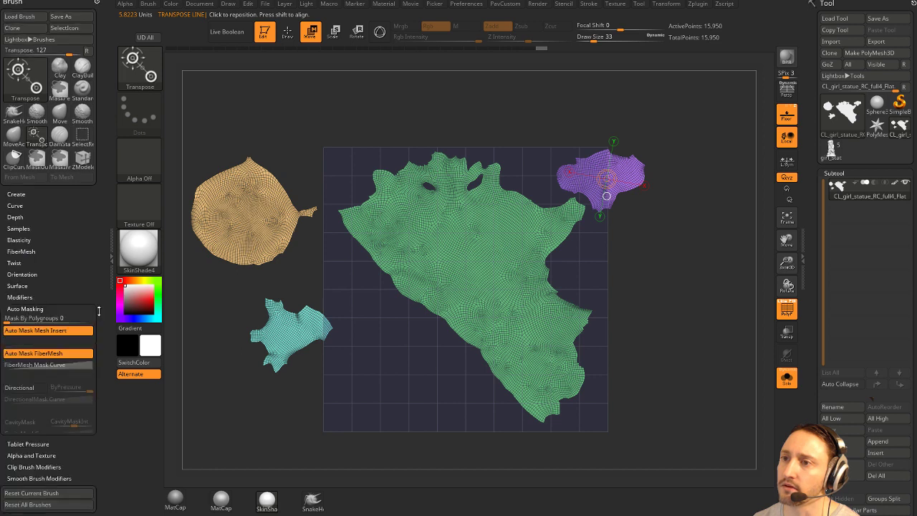
Shift the teal arm island down and left with the Transpose line, and move the head island into the UV square's lower left corner.
left_click_drag(295, 333, 356, 388)
mouse_move(326, 359)
left_mouse_down()
mouse_move(397, 361)
mouse_move(408, 404)
mouse_move(308, 385)
left_mouse_up()
left_click_drag(267, 231, 330, 294)
mouse_move(299, 263)
left_mouse_down()
mouse_move(452, 446)
mouse_move(436, 413)
mouse_move(438, 421)
left_mouse_up()
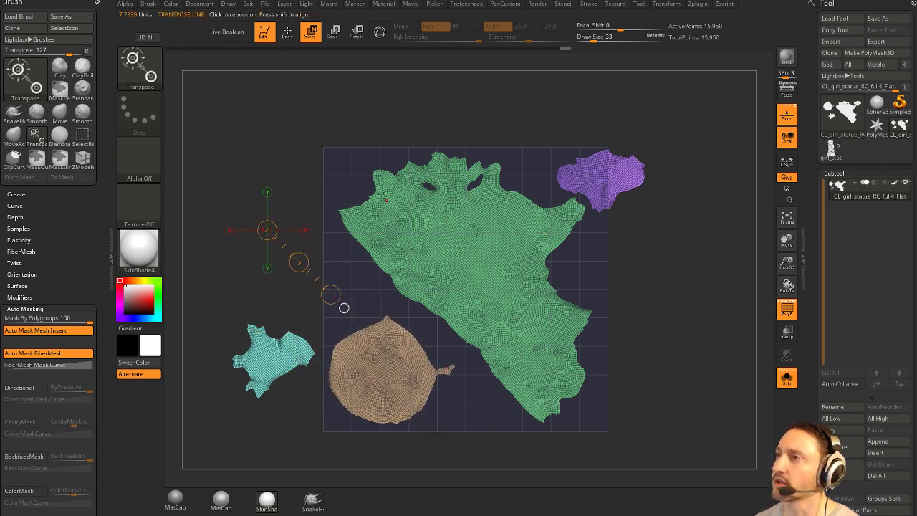
Switch back to the Gizmo, undo the test move of the UV islands, and set Mask By Polygroups to 0.
left_click(379, 33)
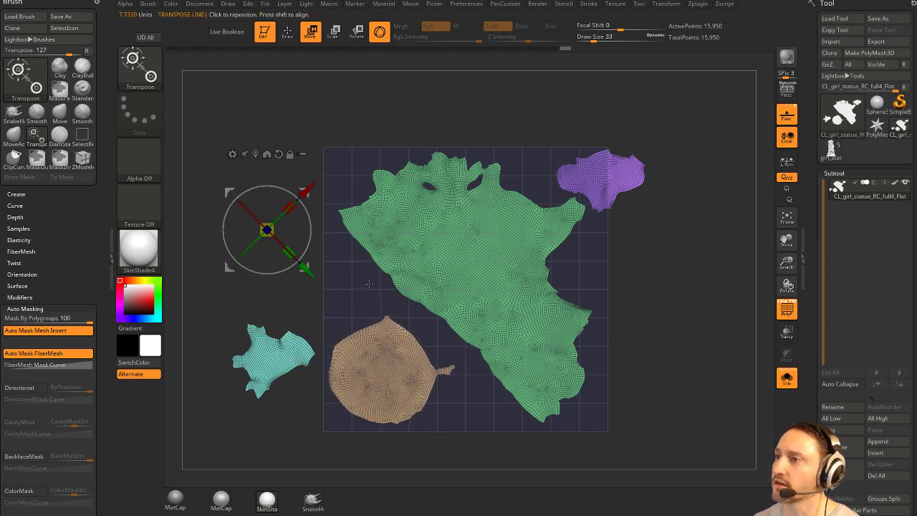
left_click(274, 354)
left_click_drag(309, 321, 308, 306)
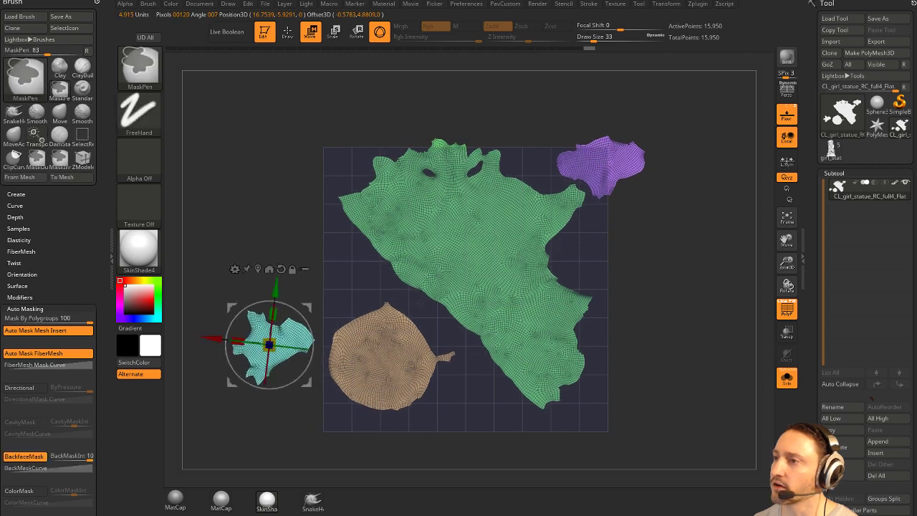
key("ctrl+z")
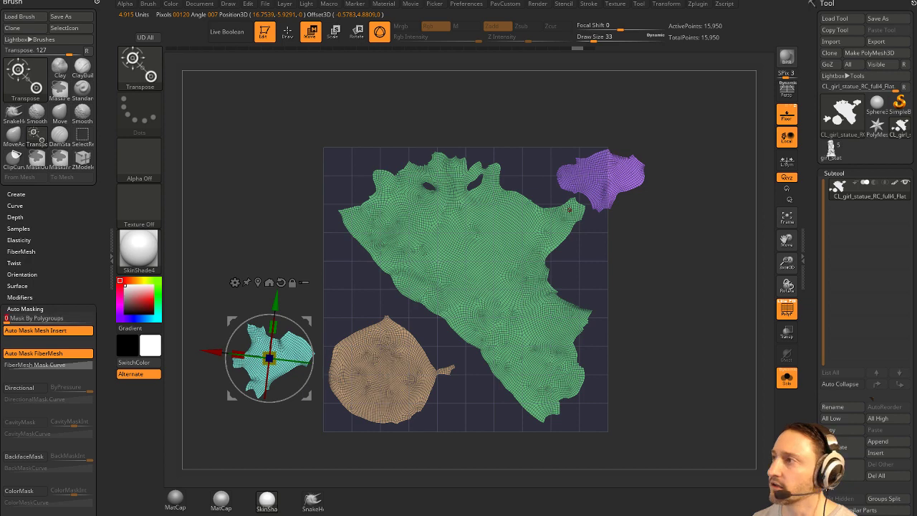
Rotate and move the purple arm island into the gap at the UV square's left edge and nudge the head island right.
left_click(591, 183, "ctrl")
left_click_drag(634, 145, 384, 238)
left_click(403, 368, "ctrl")
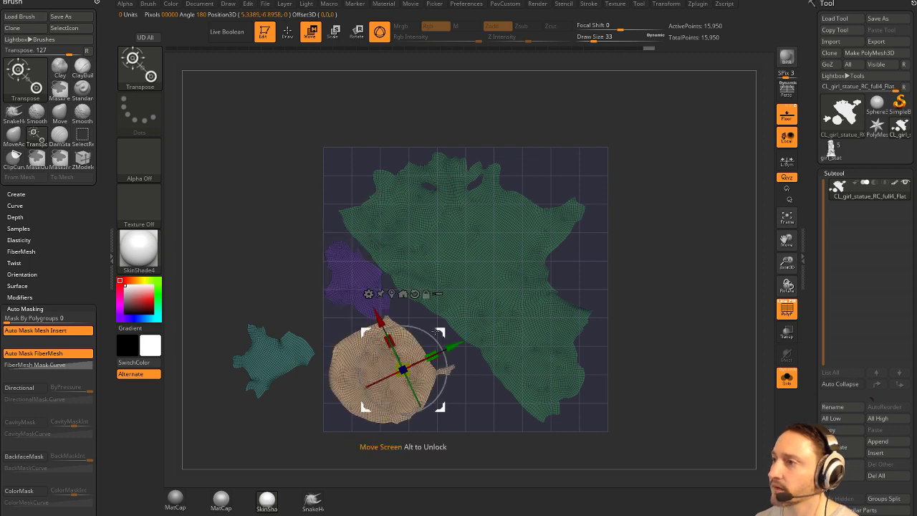
left_click_drag(440, 331, 452, 336)
Rotate the teal arm island into the lower gap between head and body islands, and shift the head island back left.
left_click(270, 349, "ctrl")
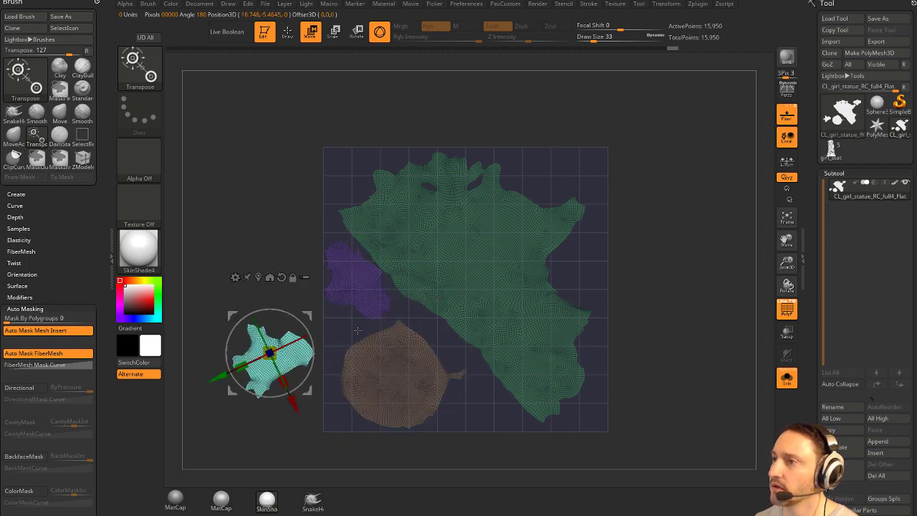
left_click_drag(306, 314, 478, 433)
mouse_move(500, 362)
left_mouse_down()
mouse_move(516, 360)
mouse_move(509, 370)
left_mouse_up()
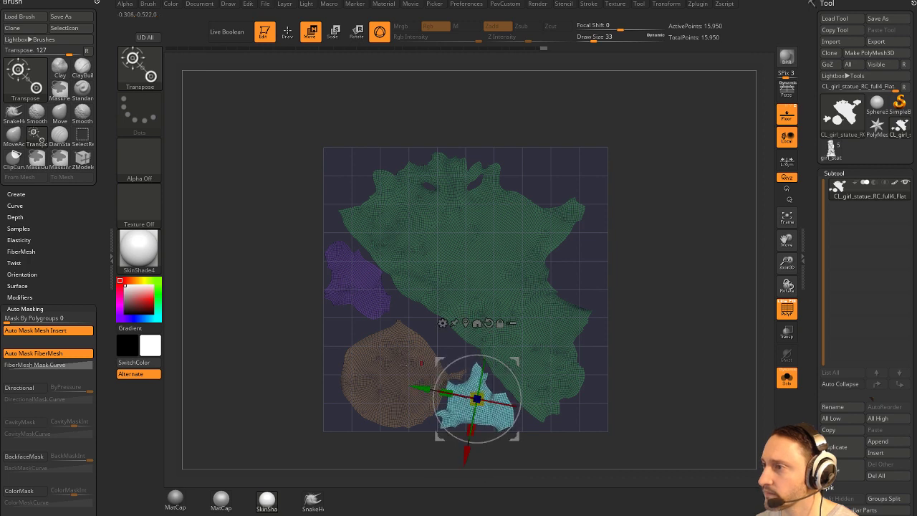
left_click(414, 360, "ctrl")
left_click_drag(429, 329, 402, 334)
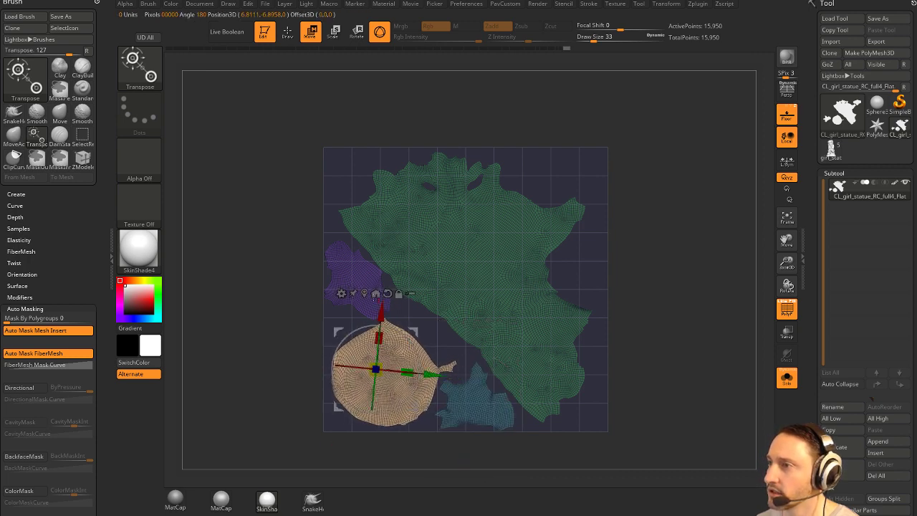
Adjust the purple arm island's rotation and position beside the body island, and clear the mask on the flattened mesh.
left_click(372, 257, "alt")
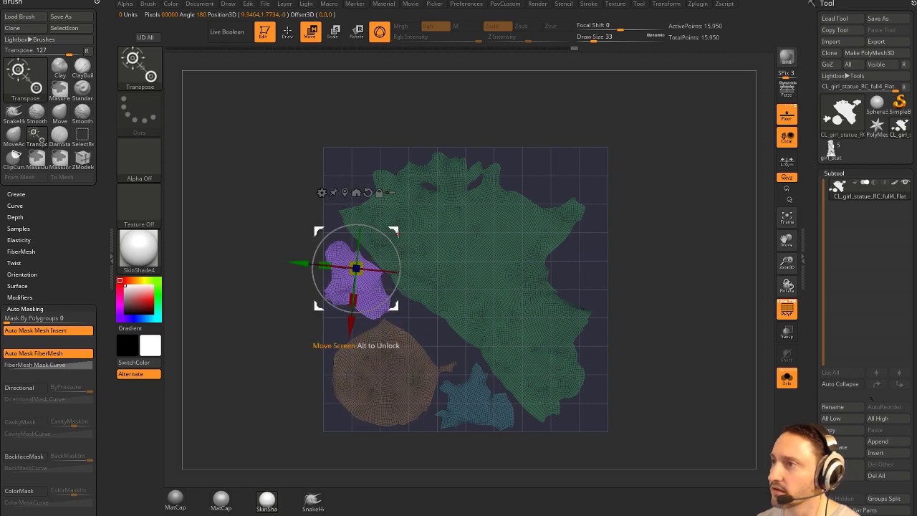
left_click_drag(398, 234, 396, 232)
mouse_move(391, 244)
left_mouse_down()
mouse_move(312, 262)
mouse_move(319, 284)
mouse_move(389, 261)
mouse_move(390, 287)
mouse_move(385, 260)
left_mouse_up()
key("q")
left_click_drag(643, 257, 655, 276, "ctrl")
Mask the islands by feature using only Border, with Groups and Crease off, grow the mask, and clear it.
left_click_drag(811, 347, 814, 252)
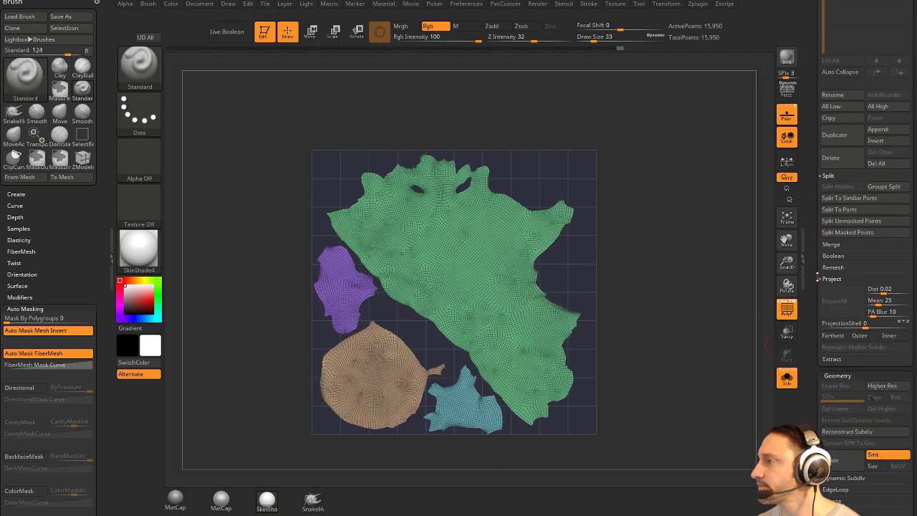
scroll(871, 399, "down", 4)
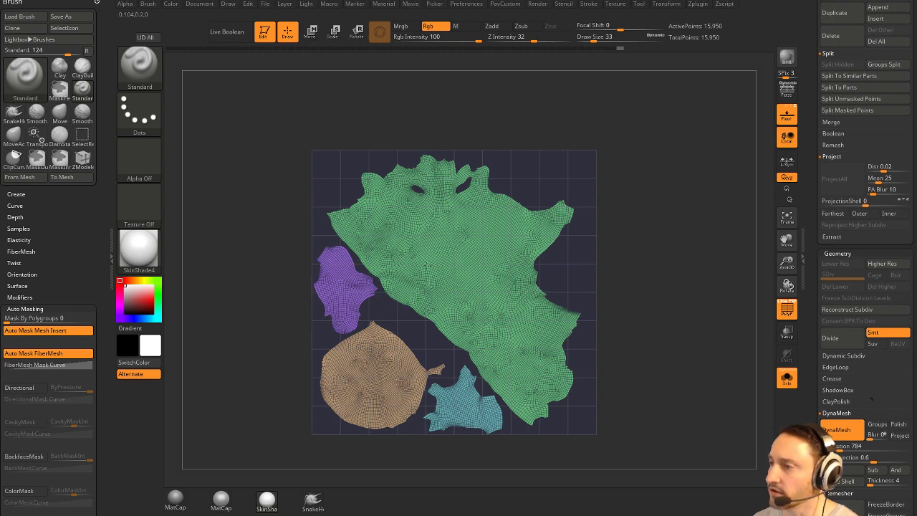
scroll(817, 324, "down", 4)
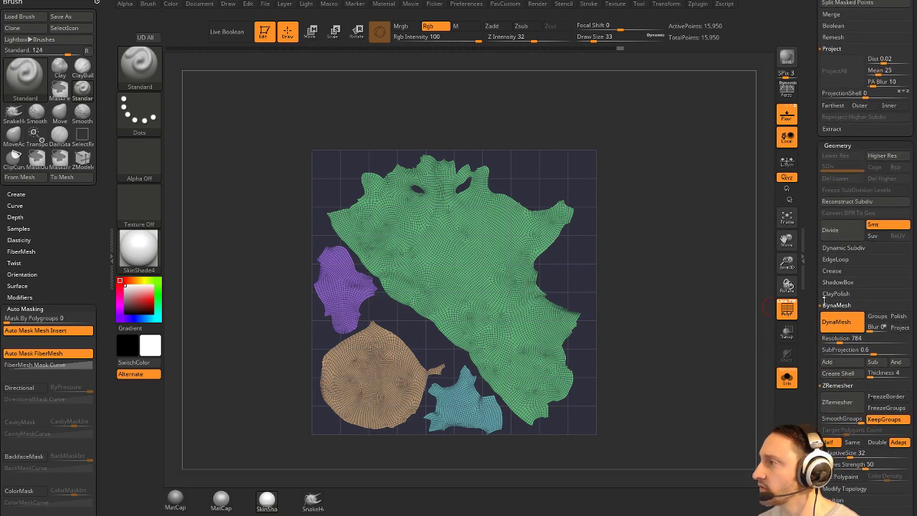
left_click_drag(820, 304, 819, 196)
left_click(837, 245)
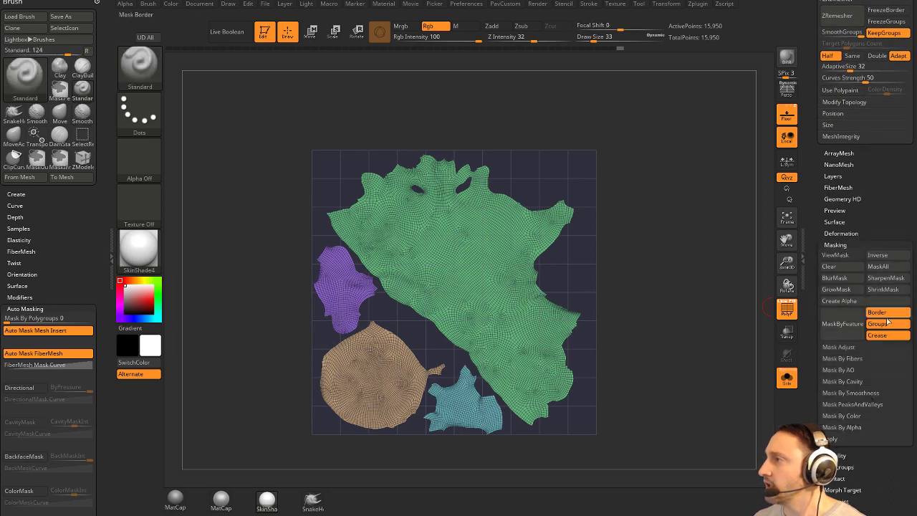
left_click(855, 332)
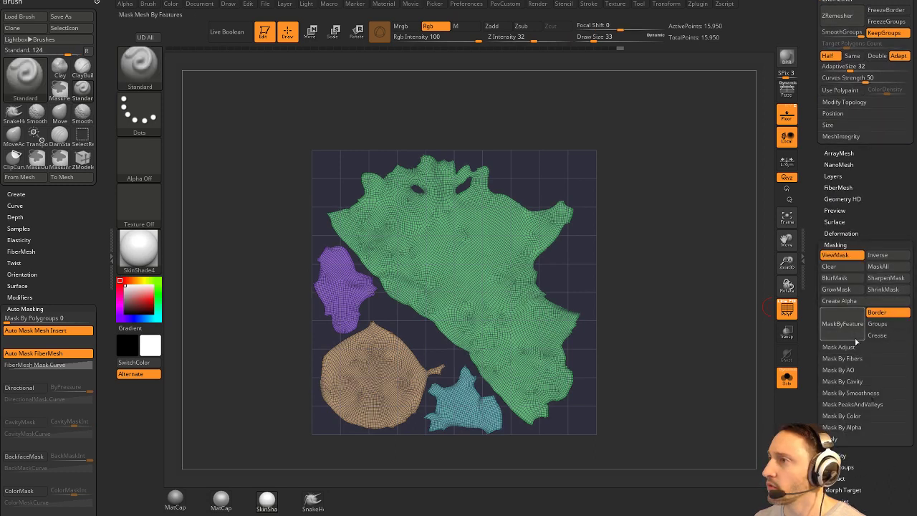
left_click(846, 293)
left_click(660, 287, "ctrl")
left_click(670, 292, "ctrl")
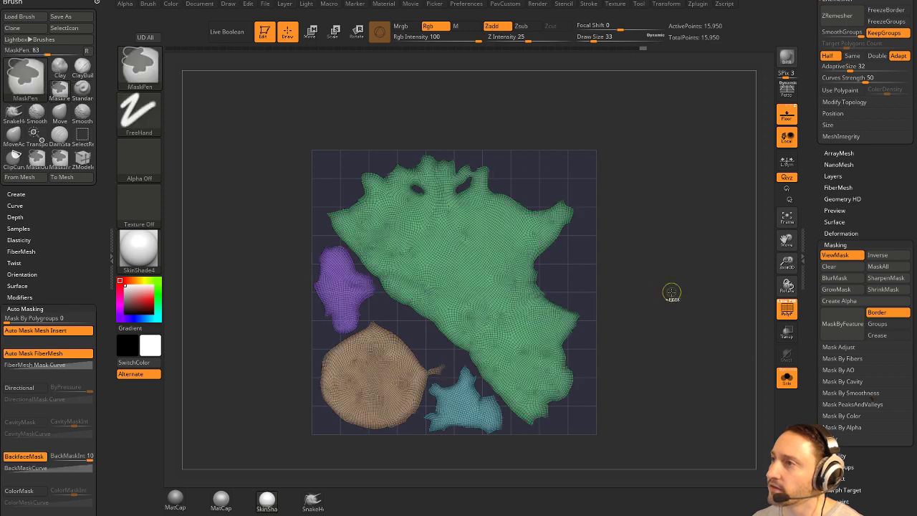
left_click(836, 234)
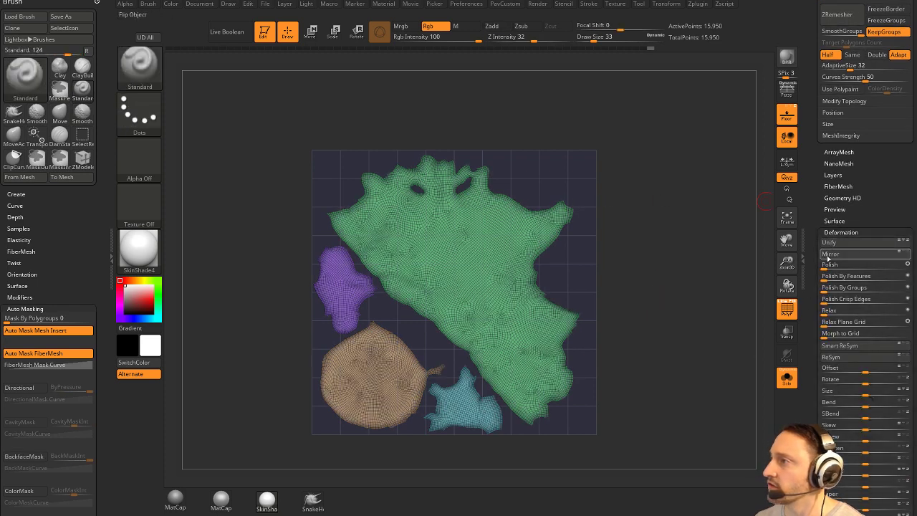
left_click_drag(666, 256, 655, 266, "ctrl")
Try pulling the green island's edge with the Move brush at draw size 239, undo it, and reduce the size to 37.
key("b")
key("m")
key("v")
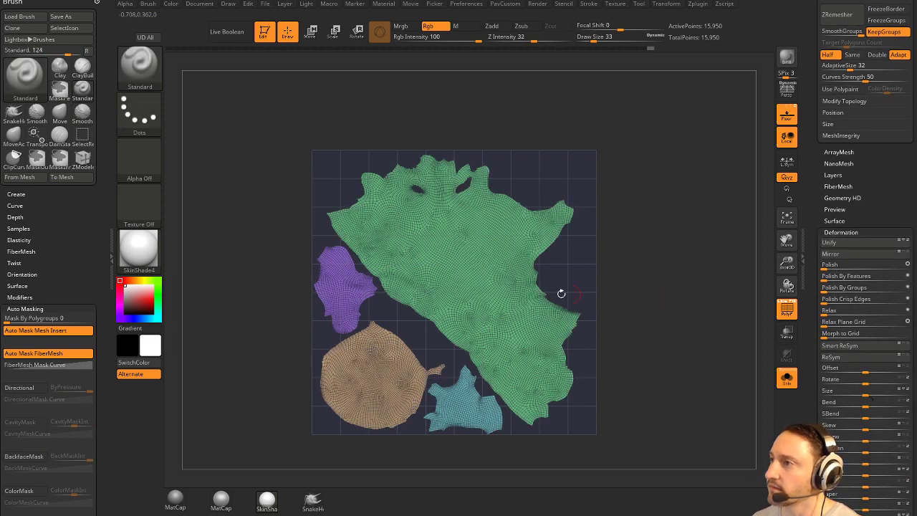
key("s")
mouse_move(562, 285)
left_mouse_down()
mouse_move(586, 284)
mouse_move(555, 253)
mouse_move(546, 194)
left_mouse_up()
key("ctrl+z")
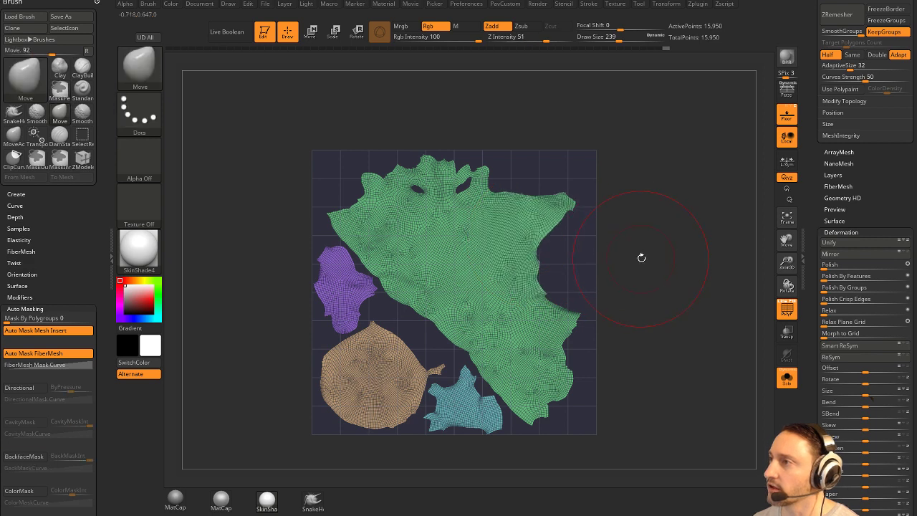
key("ctrl+z")
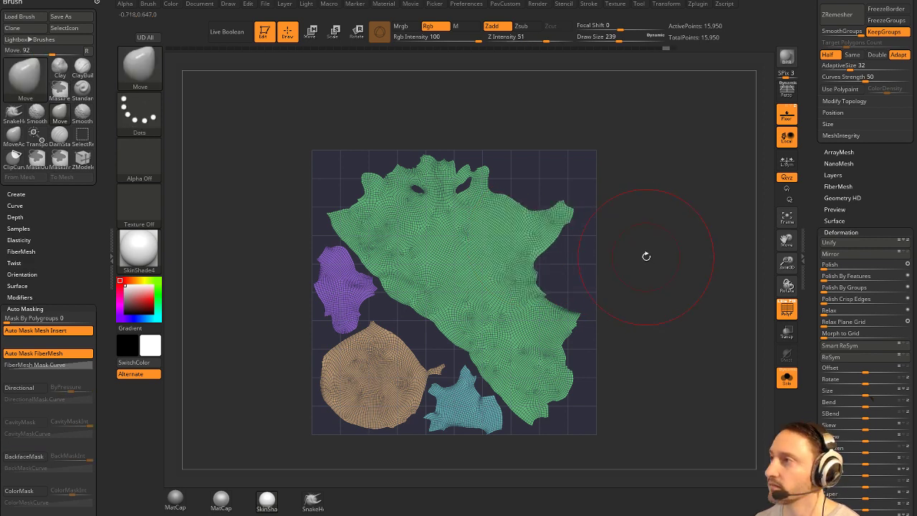
key("s")
mouse_move(647, 257)
left_mouse_down()
mouse_move(623, 258)
mouse_move(661, 278)
left_mouse_up()
Unflatten the arranged UV islands back into the 3D statue with UV Master.
left_click_drag(64, 264, 64, 166)
left_click(33, 210)
left_click(30, 273)
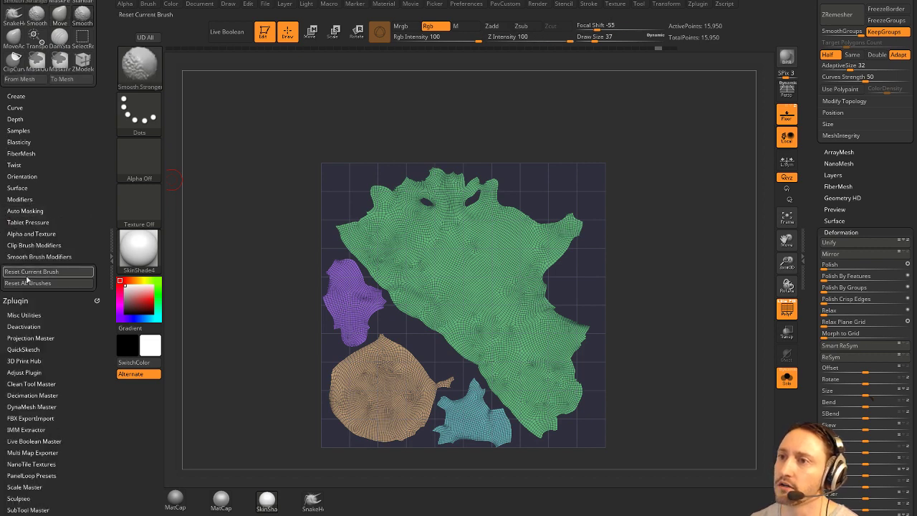
left_click(20, 301, "shift")
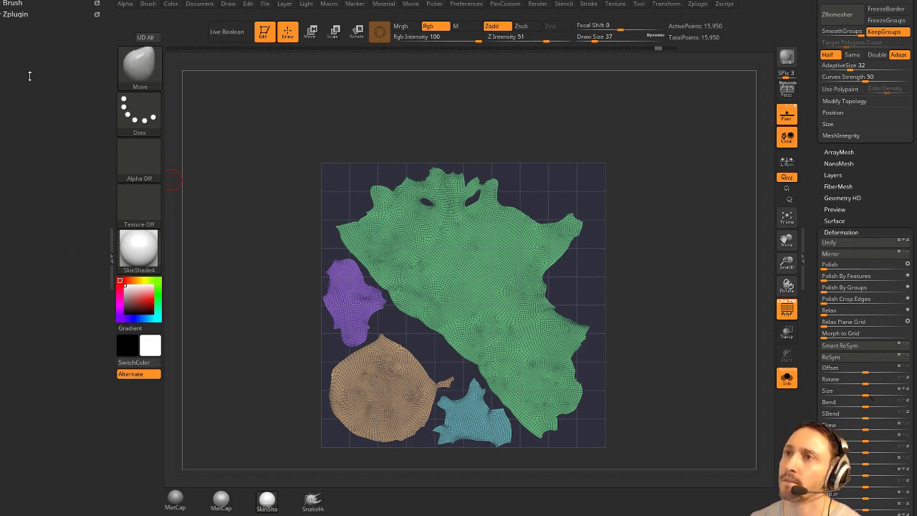
key("shift")
left_click(15, 13)
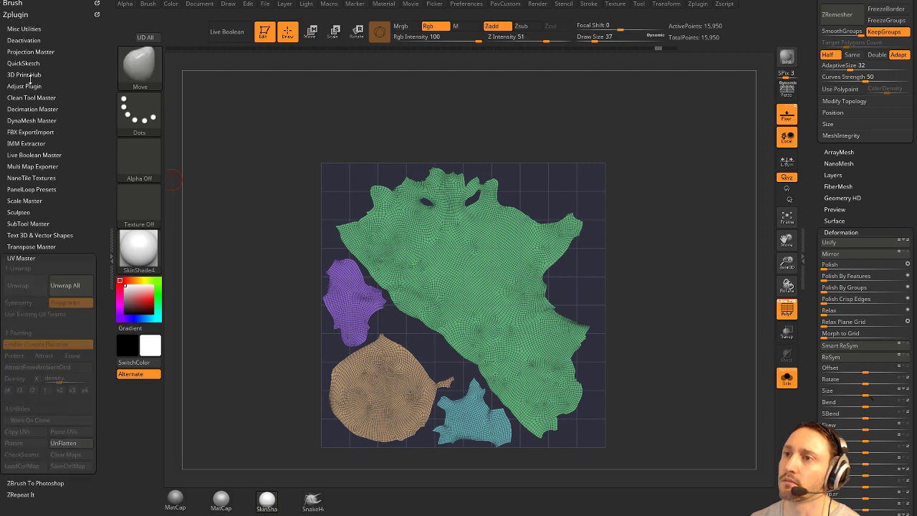
left_click(74, 444)
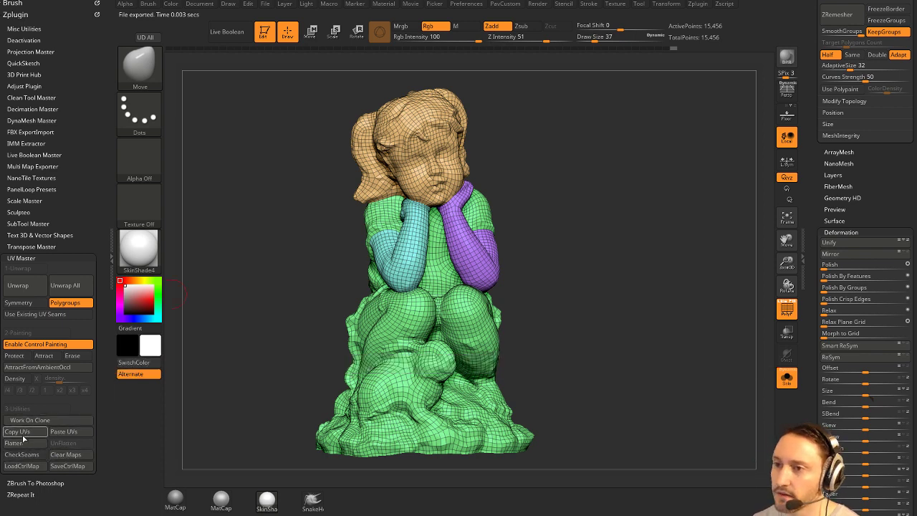
Copy the clone's UVs and paste them onto the girl_statue_RC_full4_1 subtool of the original tool.
left_click(23, 436)
left_click_drag(814, 220, 815, 459)
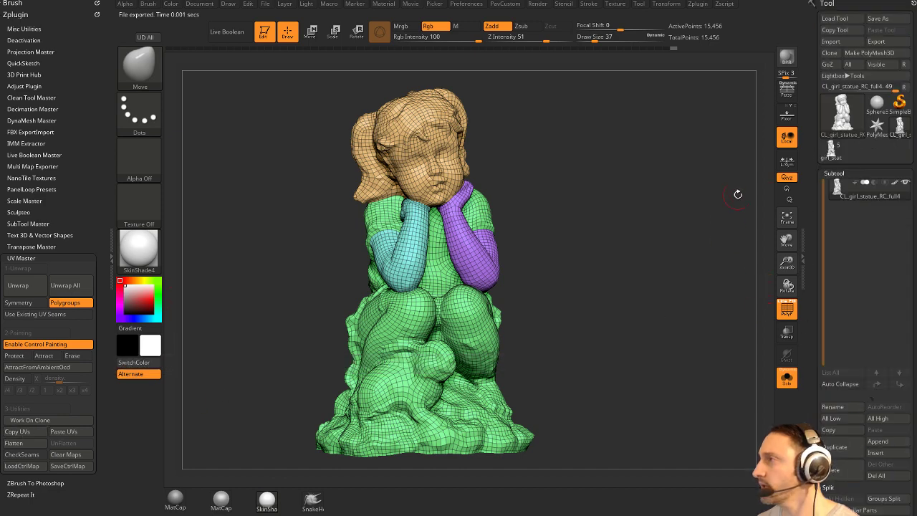
left_click(841, 154)
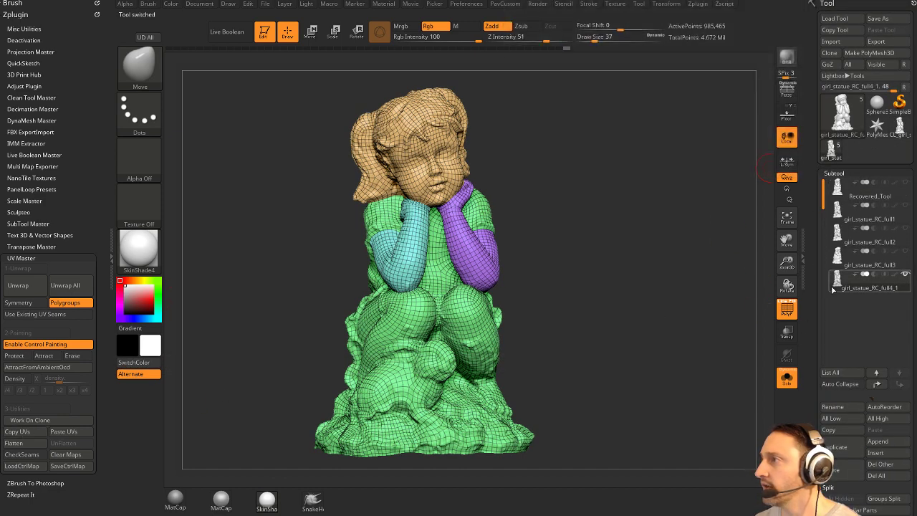
Generate a 2048 × 2048 texture map for girl_statue_RC_full4_1, examine its UV layout on the statue, and turn the texture off.
mouse_move(810, 316)
left_mouse_down()
mouse_move(811, 198)
mouse_move(811, 330)
mouse_move(810, 171)
left_mouse_up()
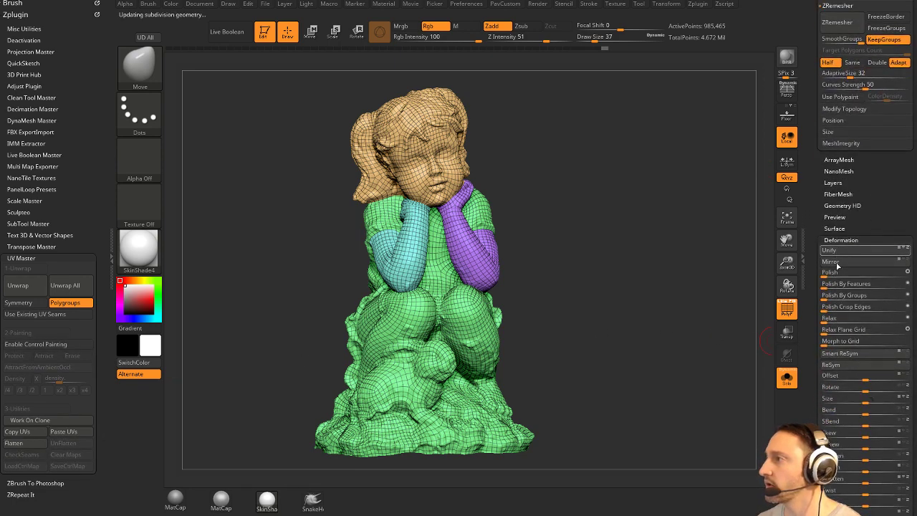
left_click(839, 241, "shift")
left_click(840, 251, "shift")
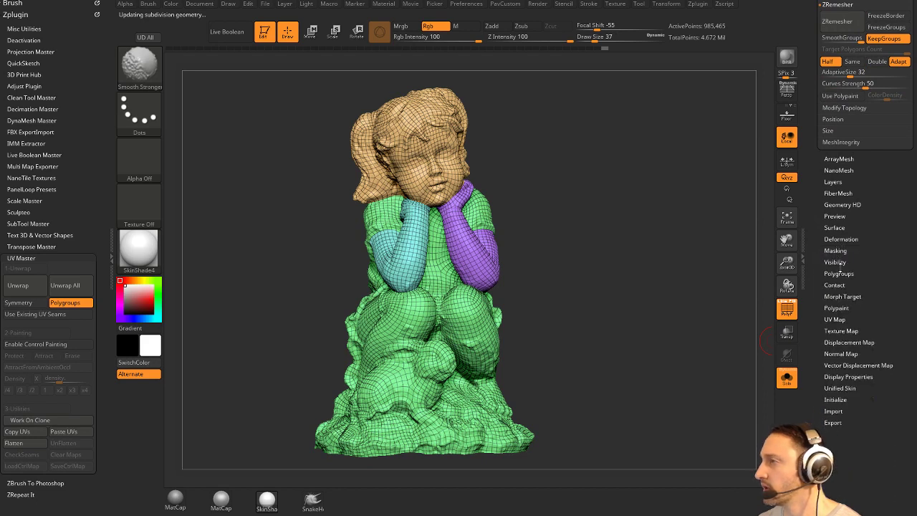
left_click(835, 331)
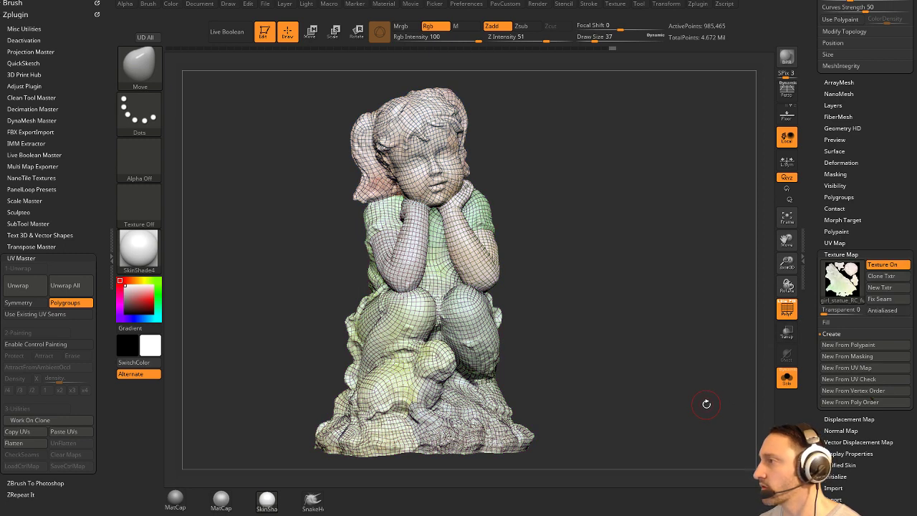
mouse_move(831, 285)
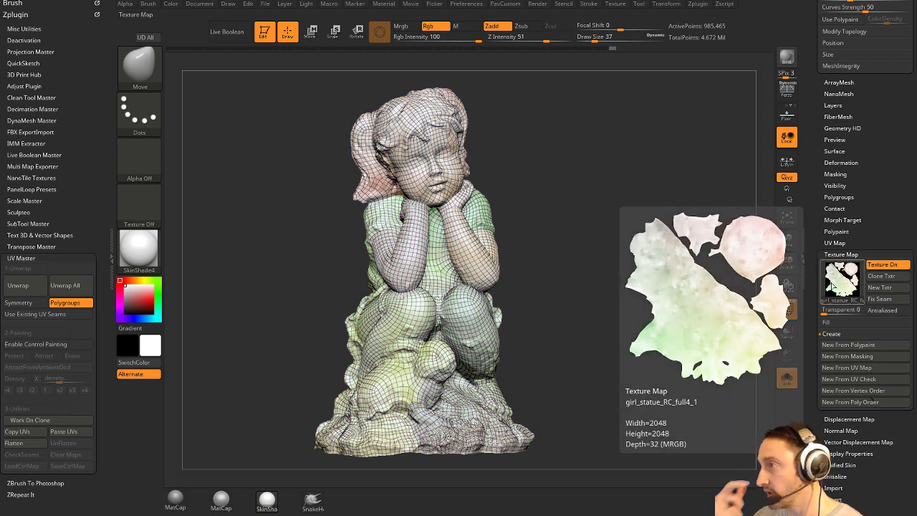
left_click_drag(646, 184, 598, 202)
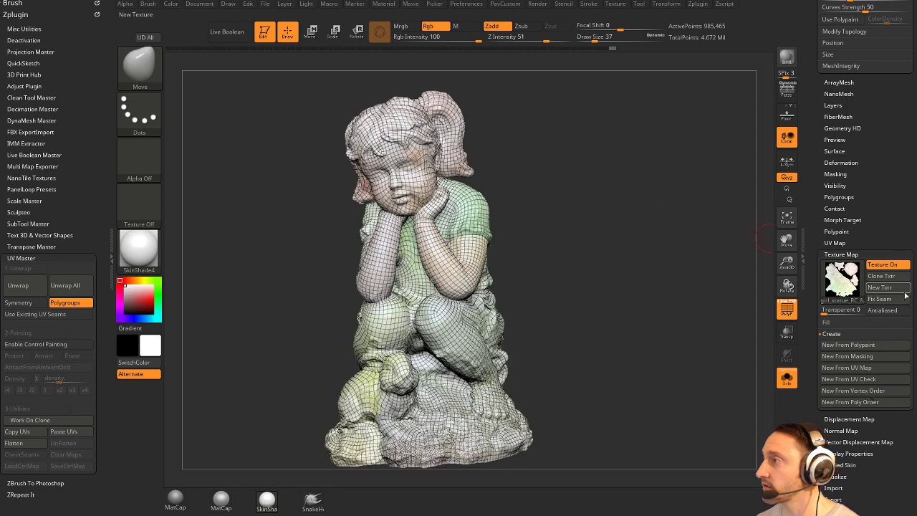
left_click(889, 266)
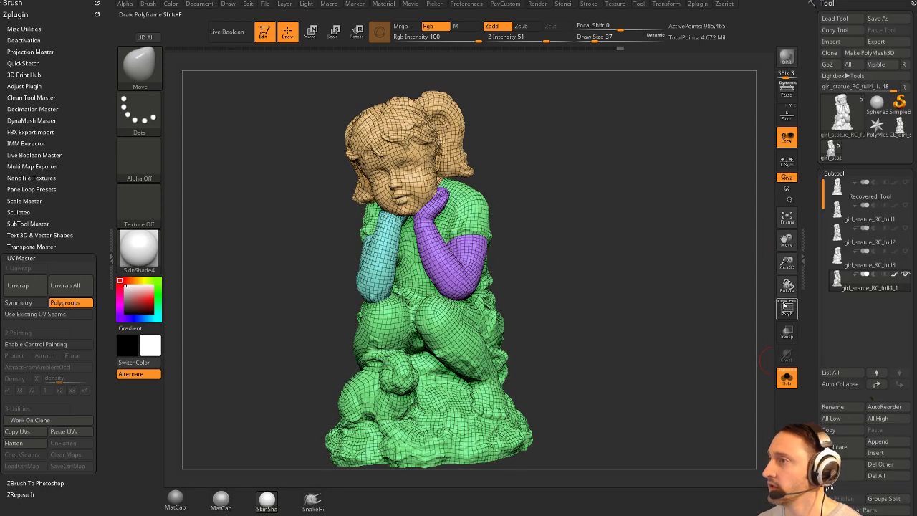
Turn off the polyframe and Solo mode for the statue, and select the Standard brush.
left_click(783, 304)
left_click_drag(695, 316, 720, 346)
left_click(787, 378)
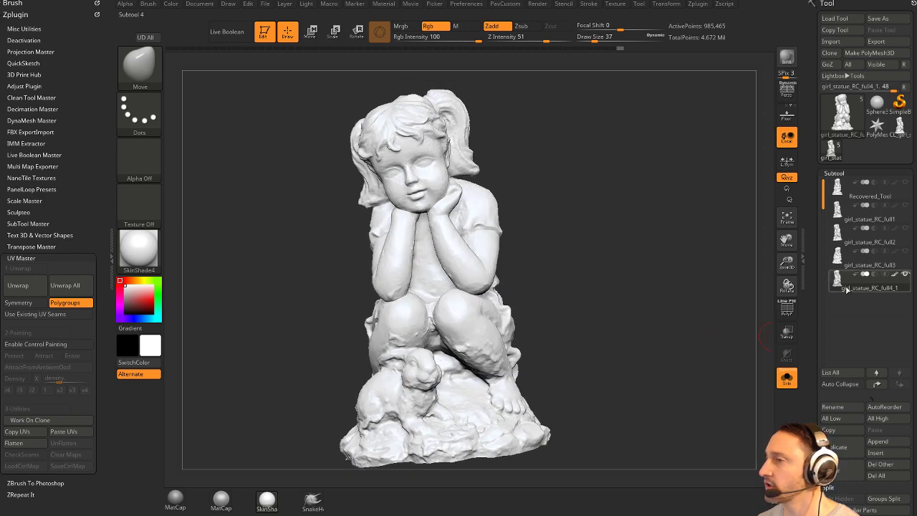
mouse_move(686, 319)
left_mouse_down()
mouse_move(677, 237)
mouse_move(688, 324)
mouse_move(645, 323)
mouse_move(703, 316)
mouse_move(665, 321)
left_mouse_up()
key("b")
key("s")
key("t")
key("s")
key("s")
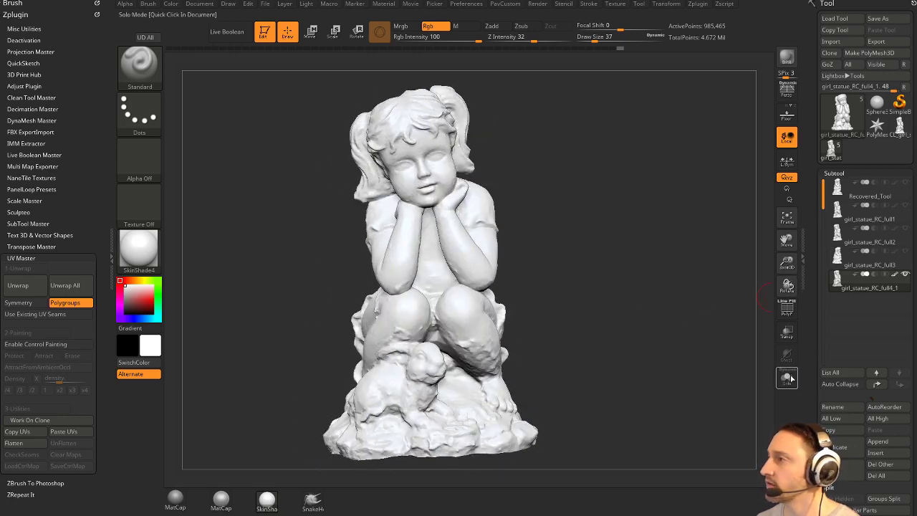
Apply the MatCap Gray material, turn off polypaint on girl_statue_RC_full4_1, and inspect the face and arms up close.
left_click(182, 498)
left_click_drag(610, 240, 584, 298, "alt")
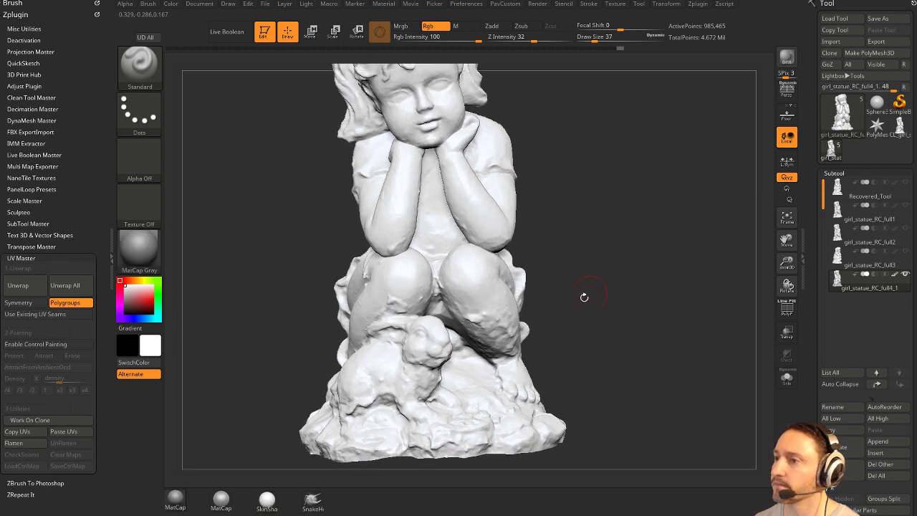
left_click(894, 276)
mouse_move(637, 155)
left_mouse_down("alt")
mouse_move(655, 325)
mouse_move(669, 334)
left_mouse_up("alt")
left_click_drag(669, 334, 694, 303)
left_click_drag(688, 169, 701, 254, "alt")
left_click_drag(701, 254, 792, 288)
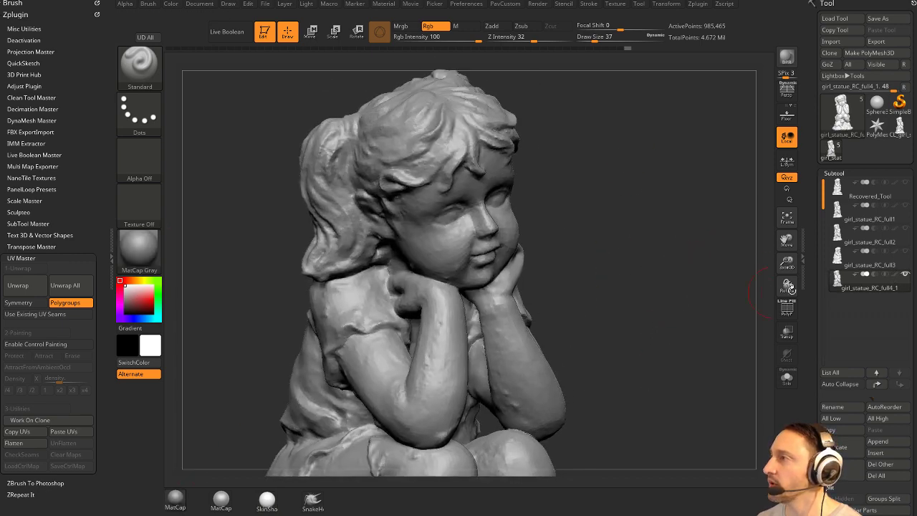
Delete the subtools girl_statue_RC_full3, girl_statue_RC_full2 and girl_statue_RC_full1.
left_click(875, 264)
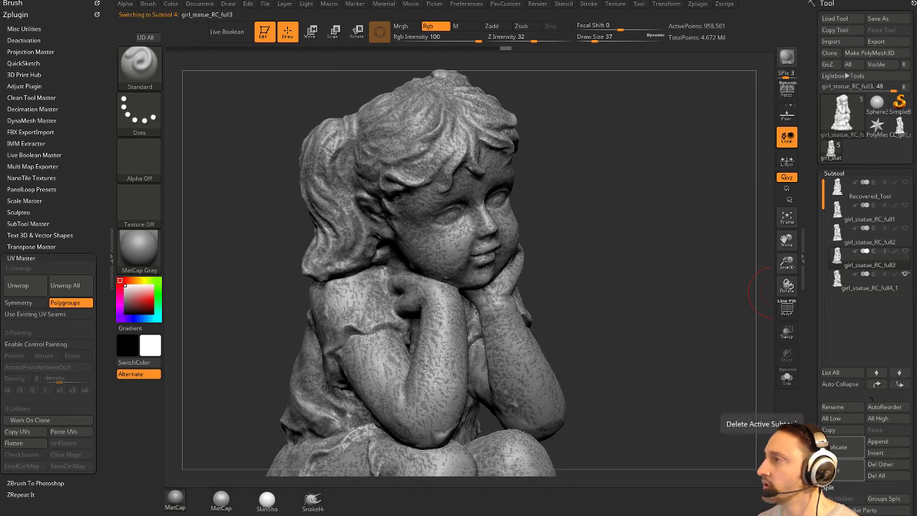
left_click(843, 470)
key("Return")
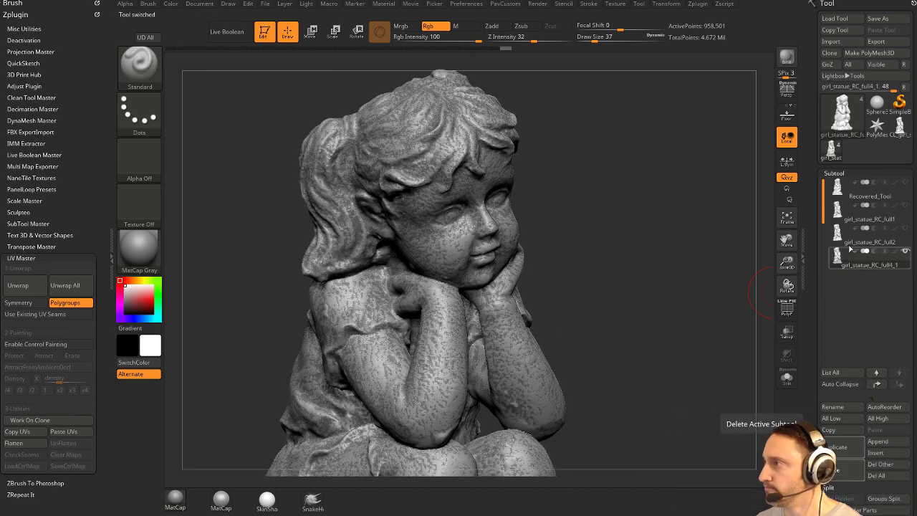
left_click(863, 242)
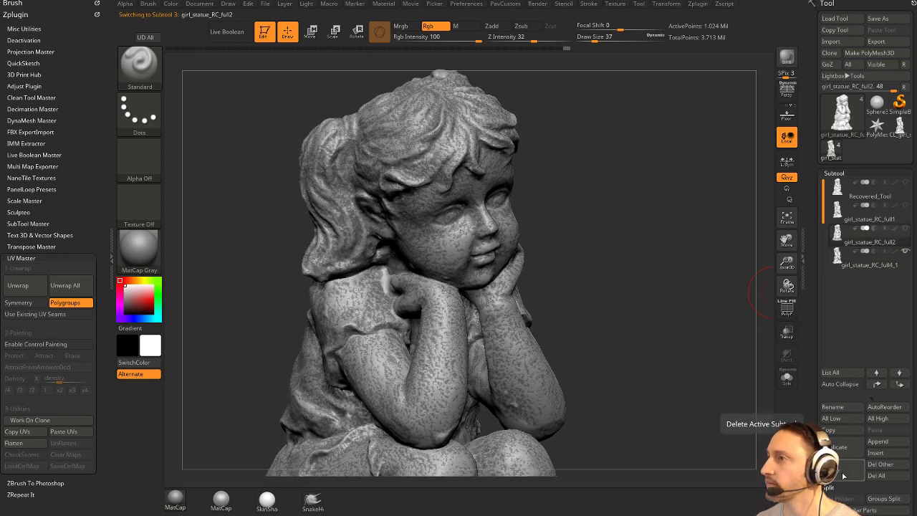
left_click(845, 474)
left_click(865, 220)
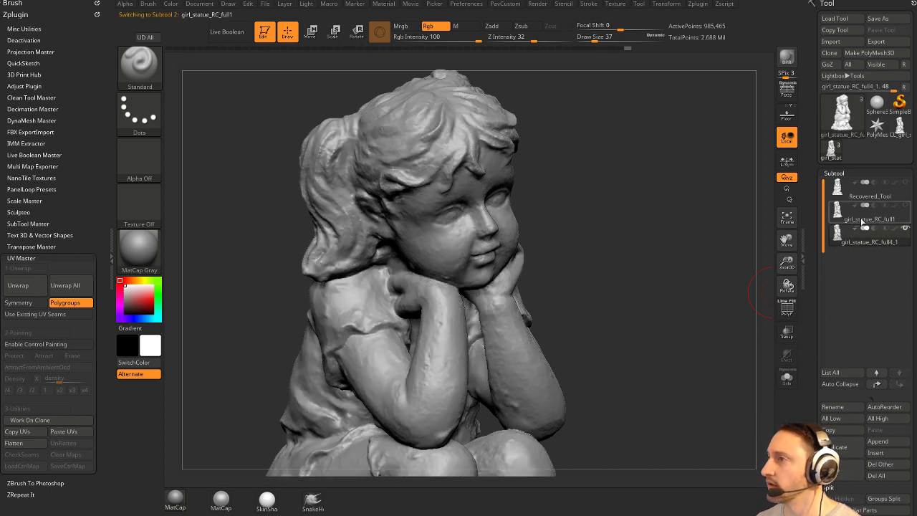
left_click(840, 473)
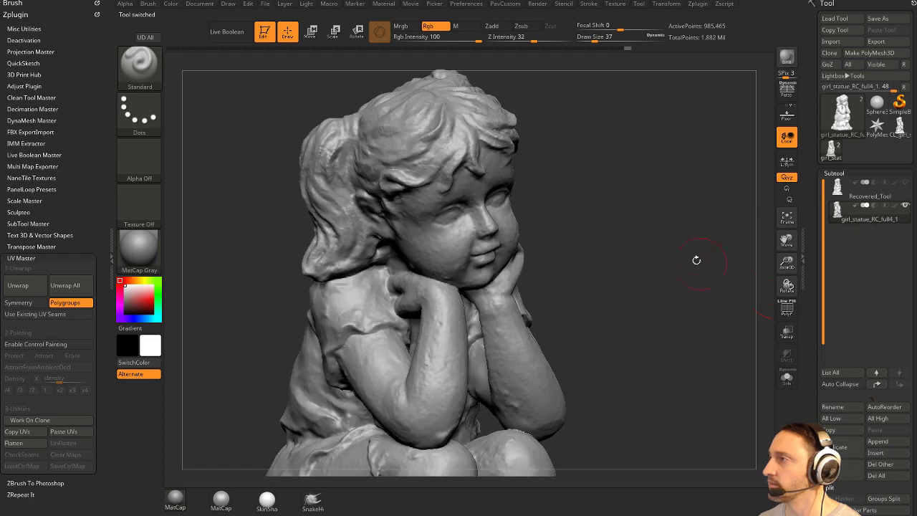
Make the Recovered_Tool subtool visible and isolate girl_statue_RC_full4_1 in Solo mode.
left_click(906, 185)
left_click_drag(666, 201, 743, 280)
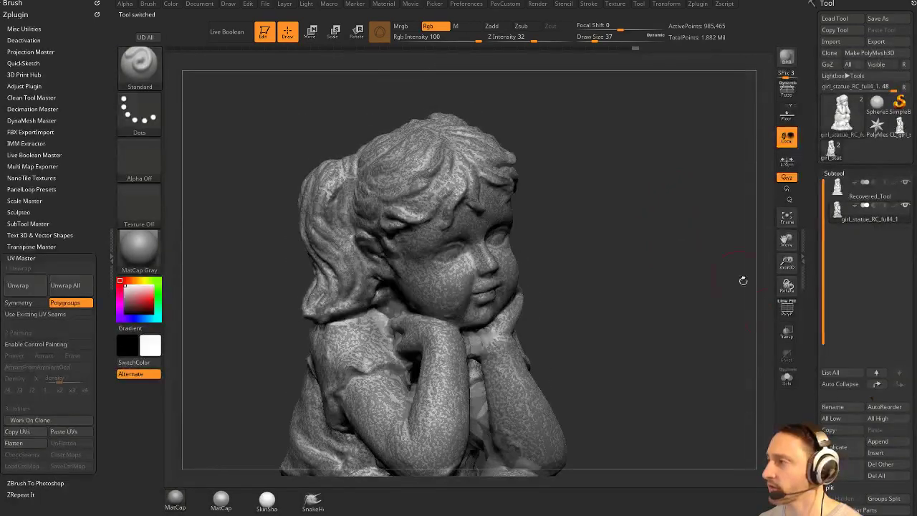
left_click(782, 387)
left_click_drag(749, 347, 726, 346)
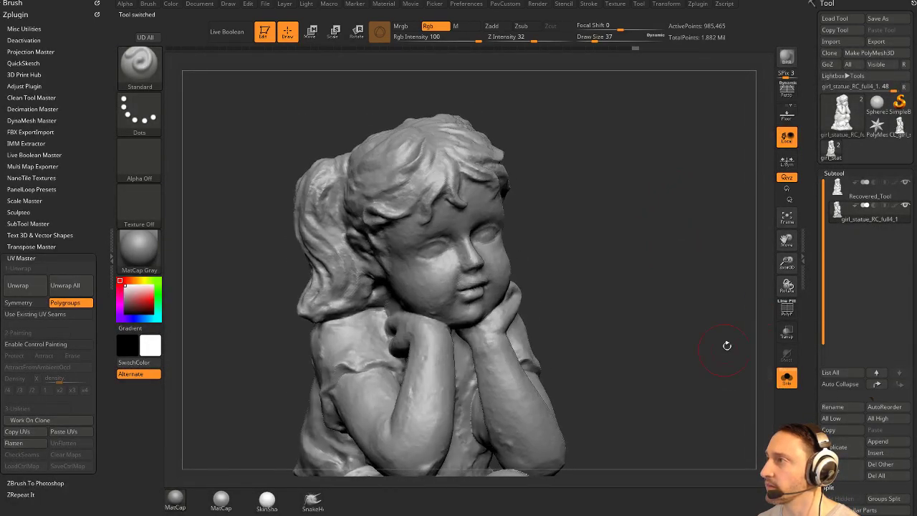
Compare the surface detail of Recovered_Tool and girl_statue_RC_full4_1 up close on the arms, face and hair.
left_click(860, 197)
left_click_drag(699, 250, 723, 271, "alt")
left_click_drag(736, 215, 735, 357, "alt")
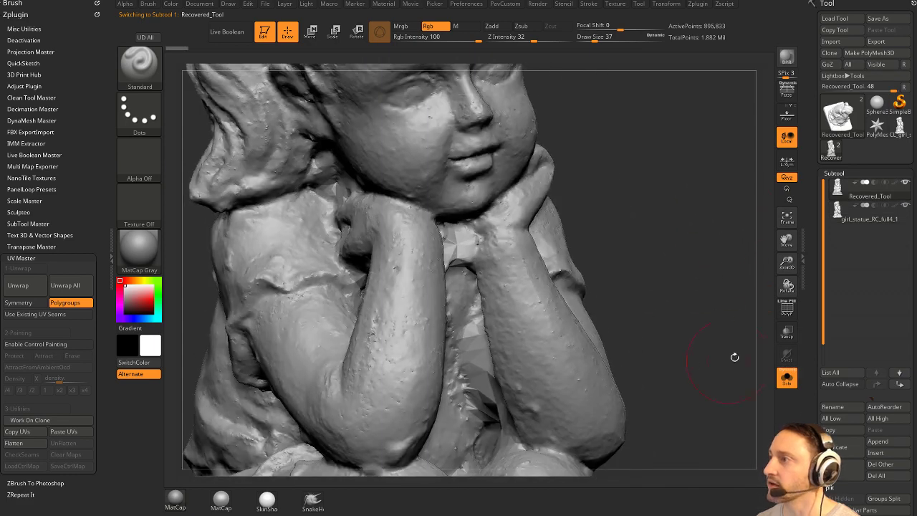
left_click(874, 219)
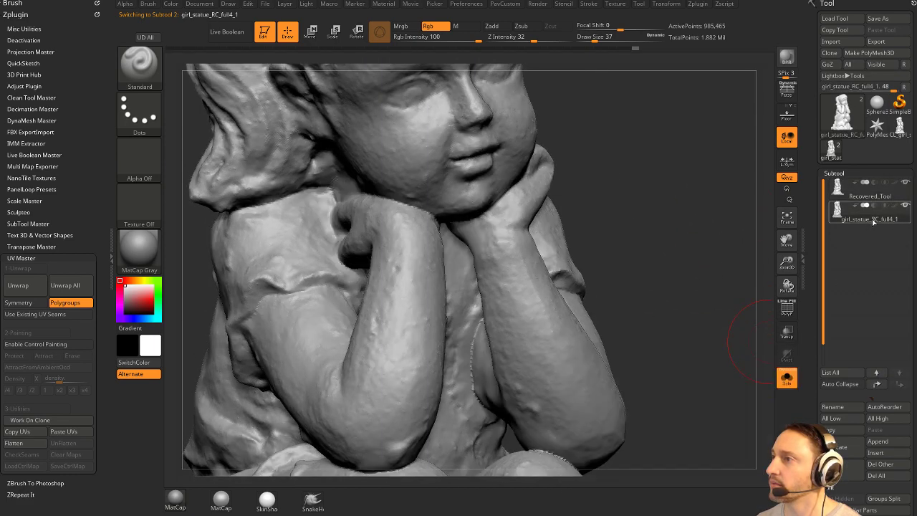
left_click(873, 196)
left_click_drag(653, 178, 682, 306, "alt")
left_click_drag(682, 307, 635, 293)
left_click_drag(658, 193, 723, 240, "alt")
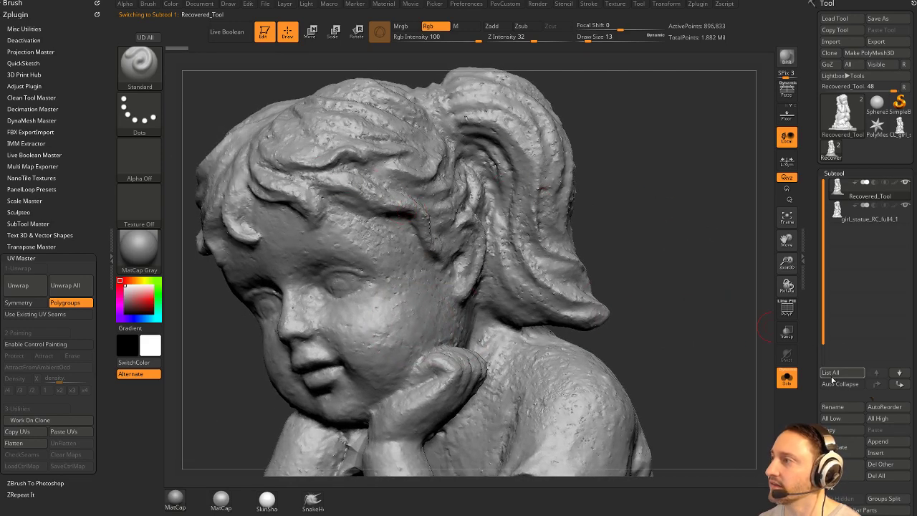
left_click(869, 215)
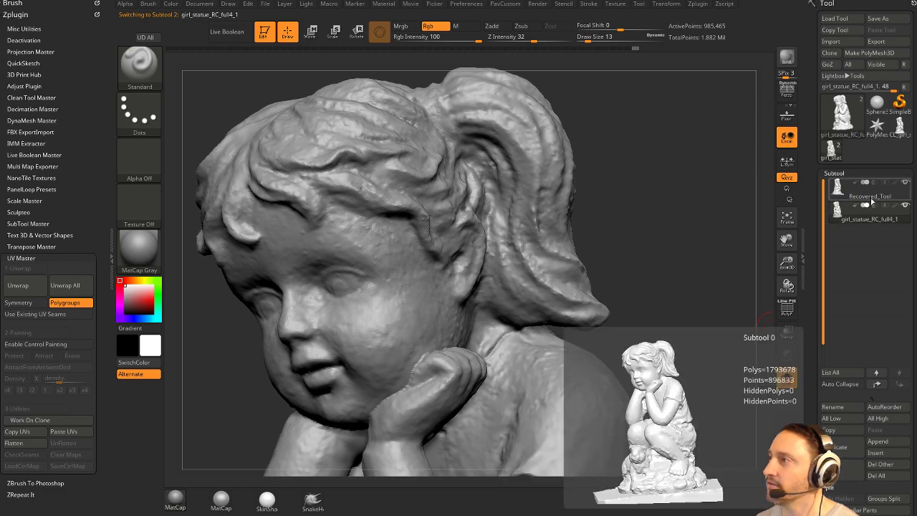
left_click_drag(688, 286, 714, 239, "alt")
Select girl_statue_RC_full4_1, turn off Solo mode so both subtools show, and frame the head.
left_click(871, 221)
left_click(787, 377)
key("b")
key("z")
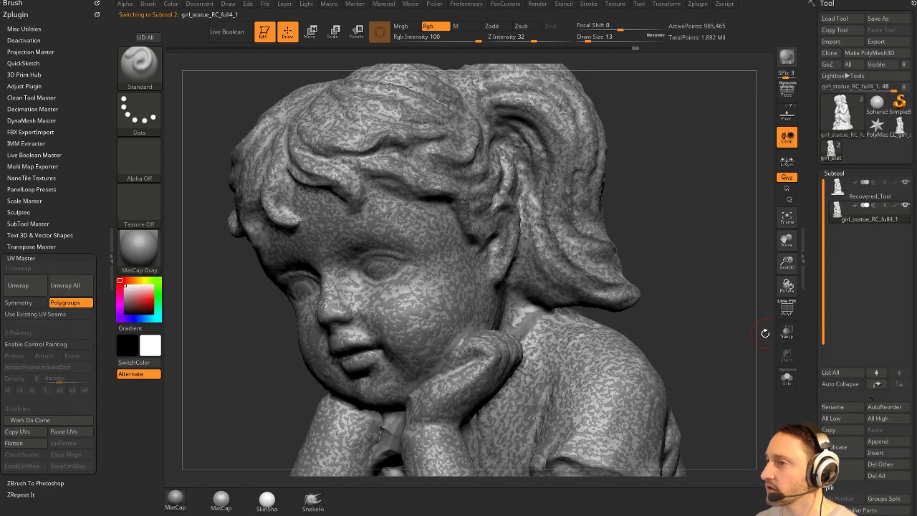
left_click_drag(755, 336, 705, 203, "alt")
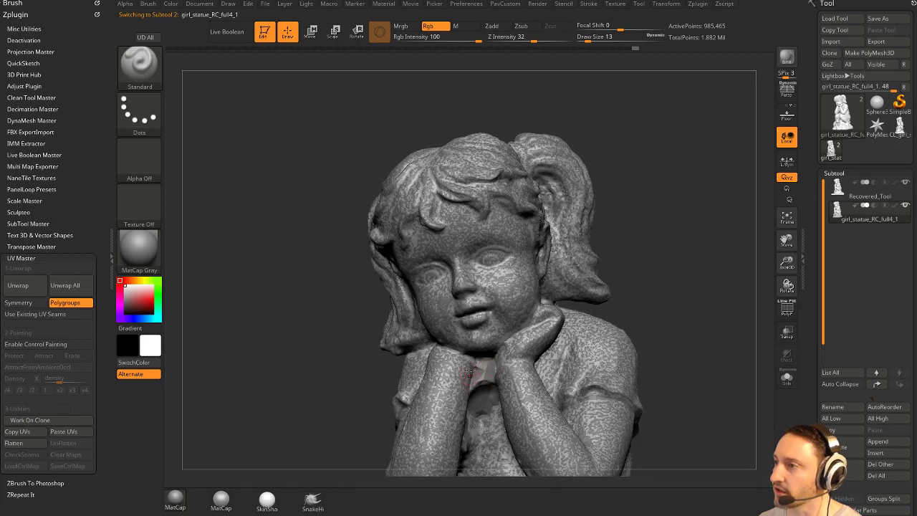
left_click_drag(648, 286, 680, 307)
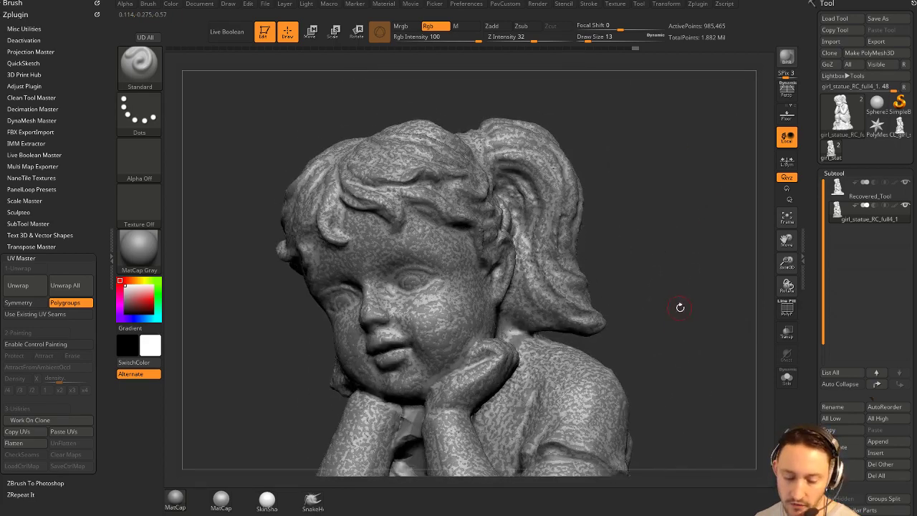
Select the ZProject brush, turn off its Rgb option and set the draw size to 29.
key("b")
key("z")
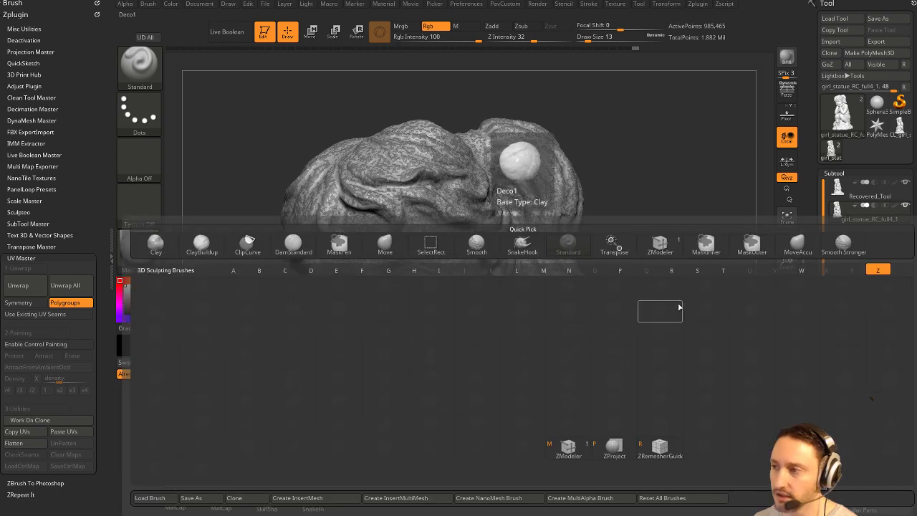
key("p")
left_click_drag(694, 270, 703, 244, "alt")
left_click_drag(703, 243, 679, 206)
left_click(436, 25)
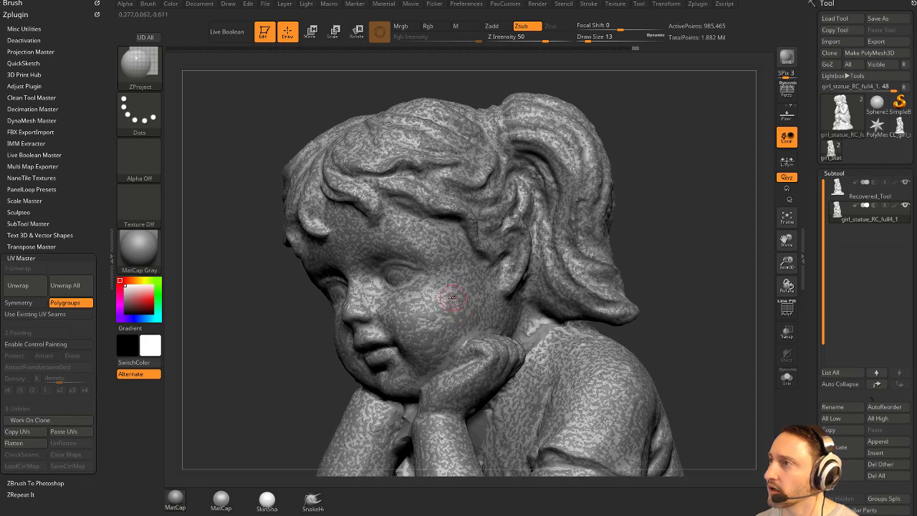
key("s")
left_click_drag(680, 281, 688, 283)
Collapse the Texture Map settings and store a morph target for girl_statue_RC_full4_1.
scroll(809, 291, "down", 10)
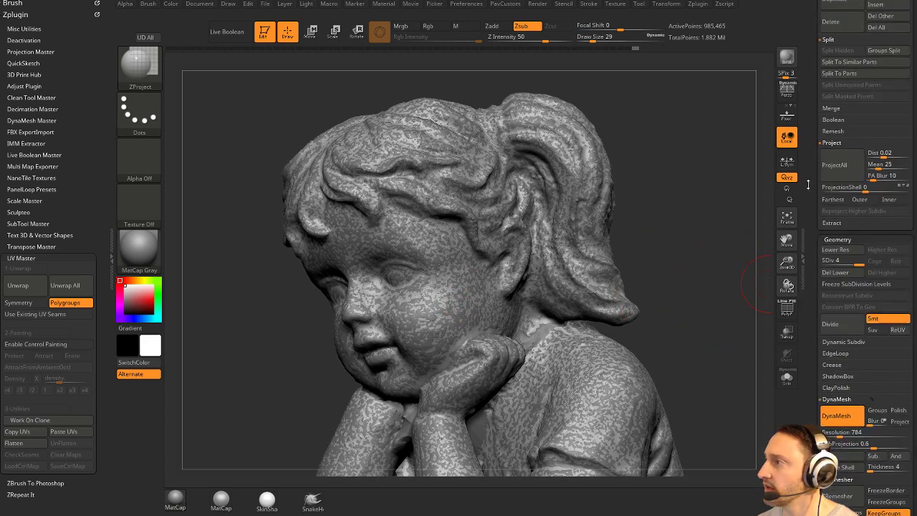
left_click_drag(816, 340, 816, 138)
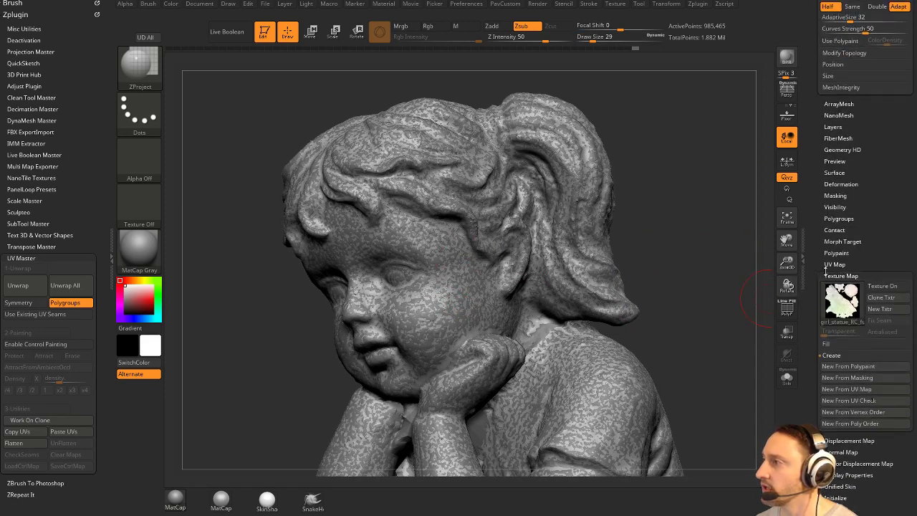
left_click(842, 275, "shift")
key("s")
left_click_drag(649, 289, 641, 289)
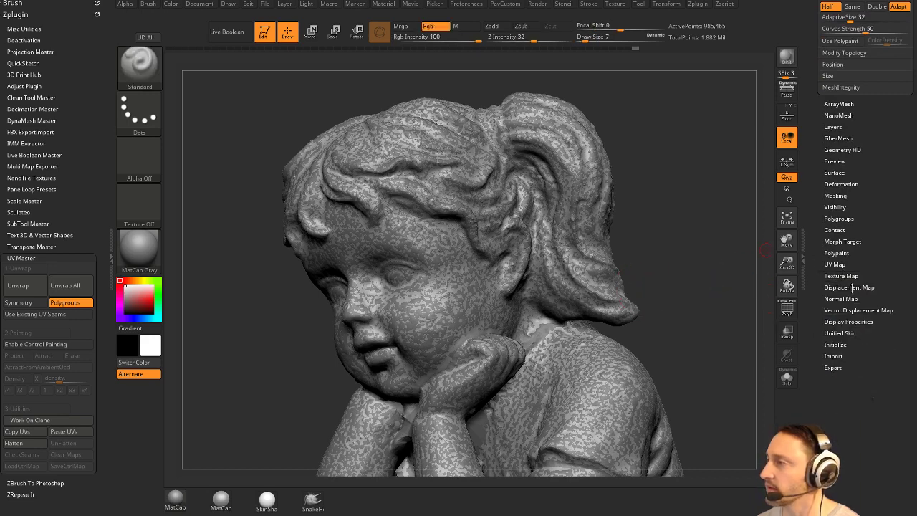
key("shift")
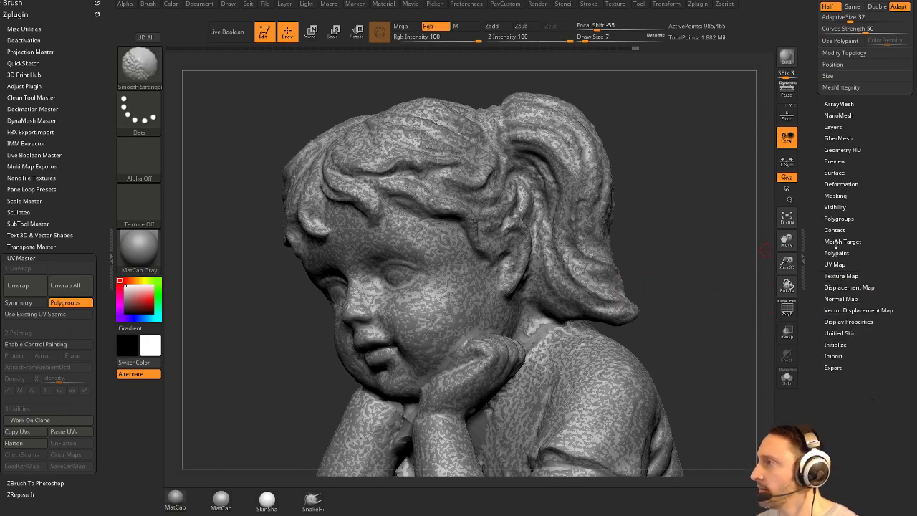
left_click(837, 244, "shift")
left_click(850, 254)
left_click_drag(823, 214, 826, 418)
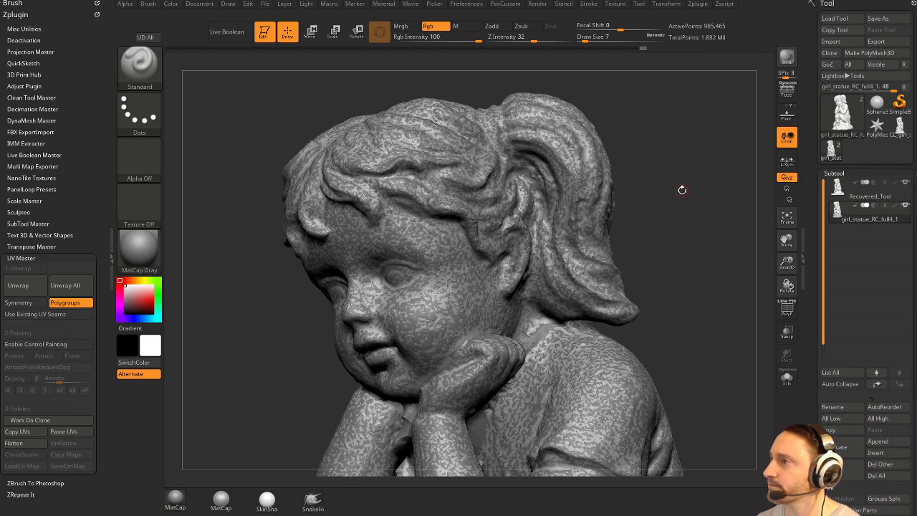
Project Recovered_Tool's detail onto the girl's cheek using the ZProject brush at draw size 16.
left_click_drag(682, 190, 670, 212, "alt")
key("s")
left_click_drag(670, 217, 673, 220)
mouse_move(684, 251)
left_mouse_down("alt")
mouse_move(673, 205)
mouse_move(694, 207)
left_mouse_up("alt")
key("b")
key("z")
key("p")
key("s")
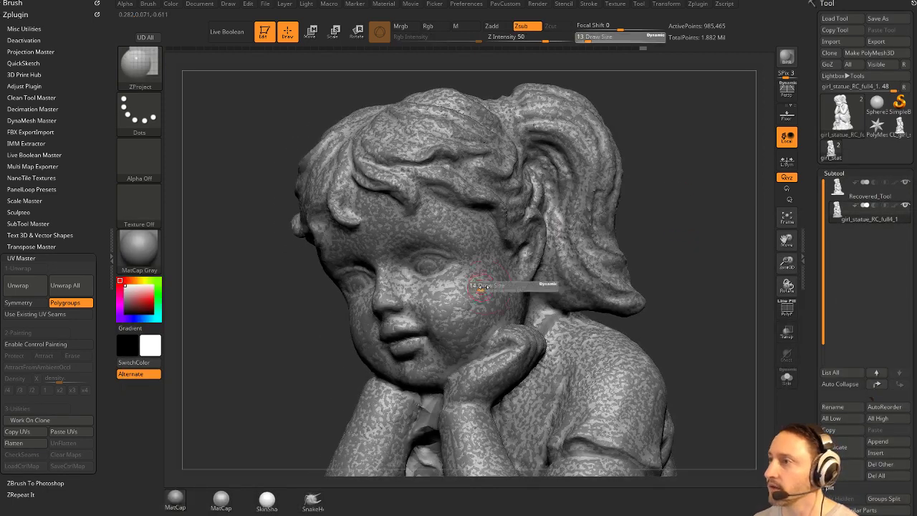
mouse_move(481, 288)
left_mouse_down()
mouse_move(456, 296)
mouse_move(459, 313)
left_mouse_up()
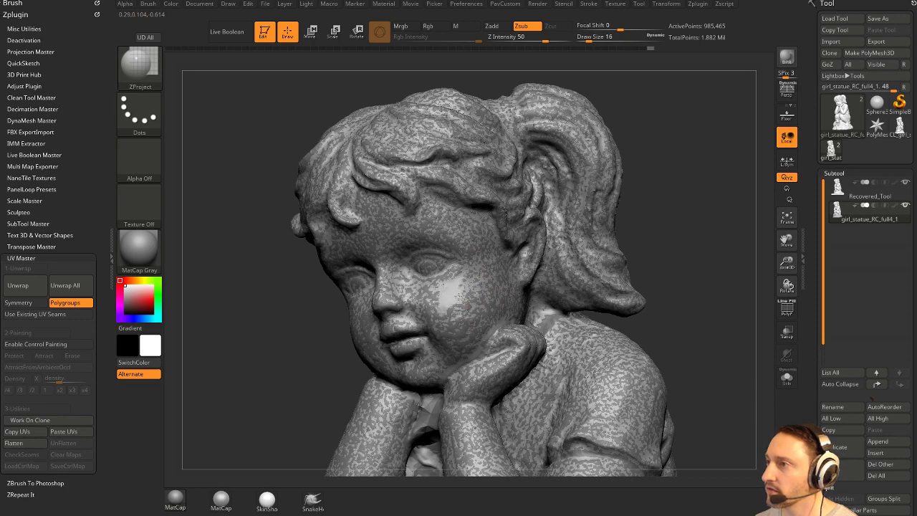
left_click_drag(657, 208, 714, 307)
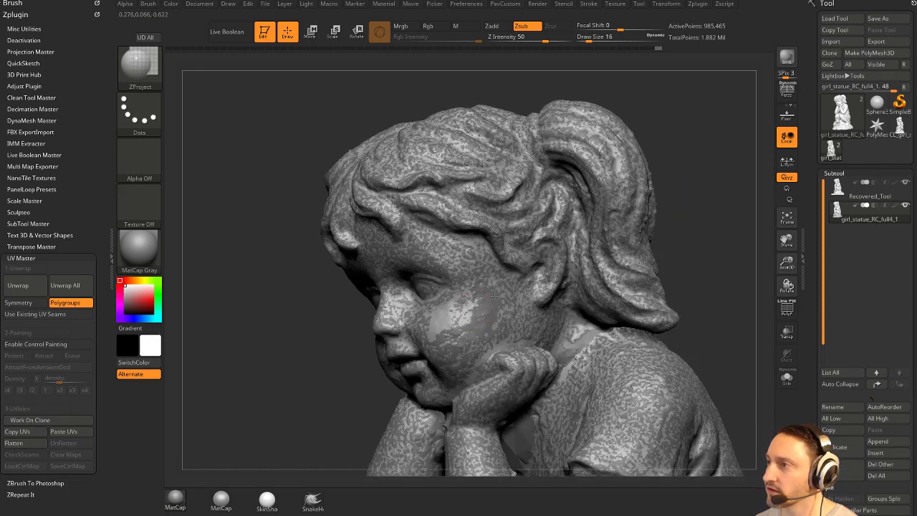
Isolate girl_statue_RC_full4_1 in Solo mode and inspect the projected cheek up close.
left_click(787, 377)
right_click_drag(688, 337, 630, 309, "ctrl")
right_click_drag(487, 270, 569, 280)
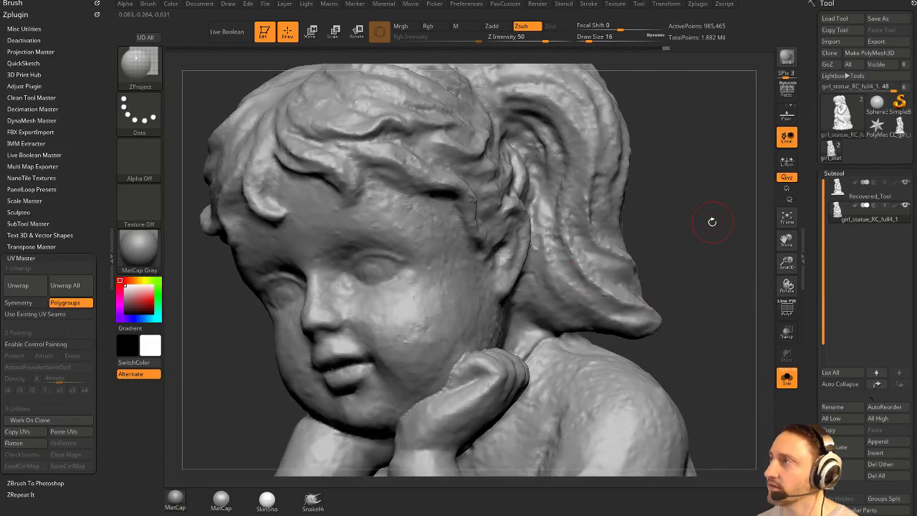
Subdivide girl_statue_RC_full4_1 once more, project the cheek detail again with ZProject, and inspect it in Solo mode.
key("ctrl+d")
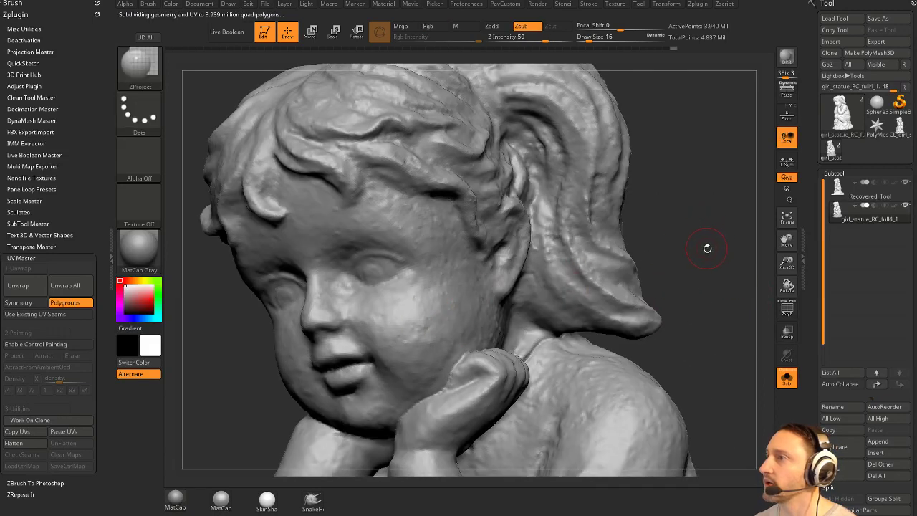
right_click_drag(707, 248, 694, 249)
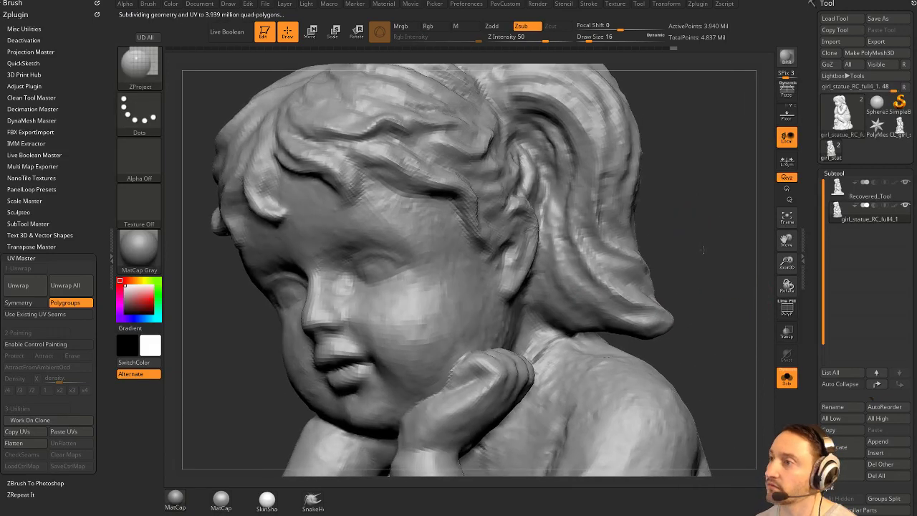
left_click(788, 378)
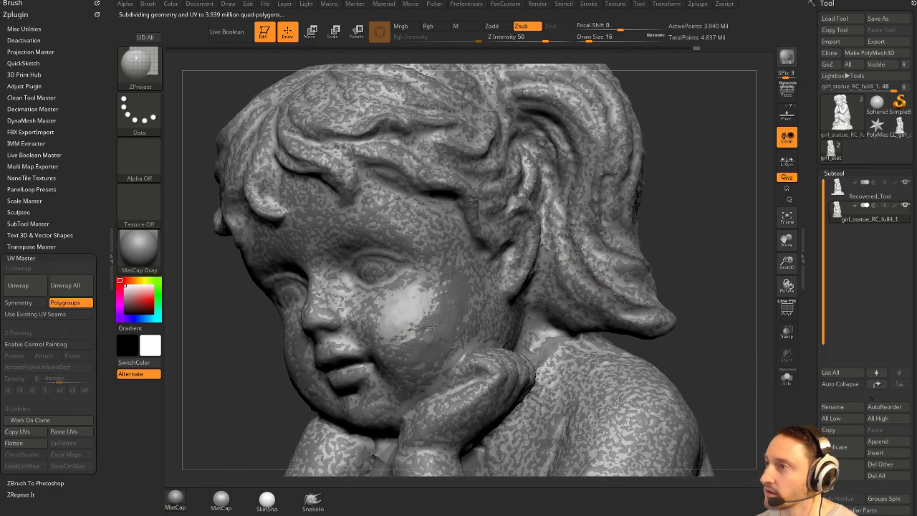
left_click(787, 380)
mouse_move(718, 282)
left_mouse_down()
mouse_move(688, 281)
mouse_move(753, 281)
mouse_move(707, 291)
left_mouse_up()
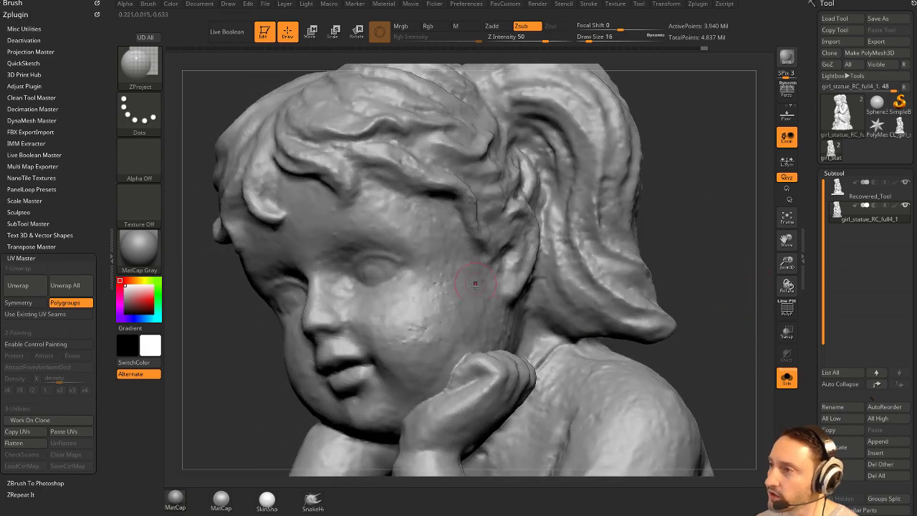
mouse_move(690, 259)
left_mouse_down()
mouse_move(733, 252)
mouse_move(684, 262)
mouse_move(717, 261)
mouse_move(694, 259)
left_mouse_up()
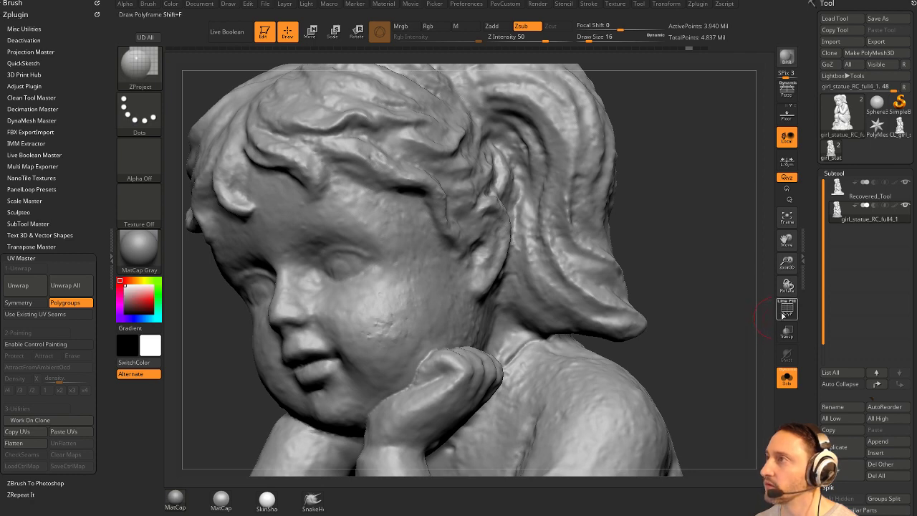
Undo the second cheek projection and the extra subdivision of girl_statue_RC_full4_1.
key("ctrl+z")
key("ctrl+z")
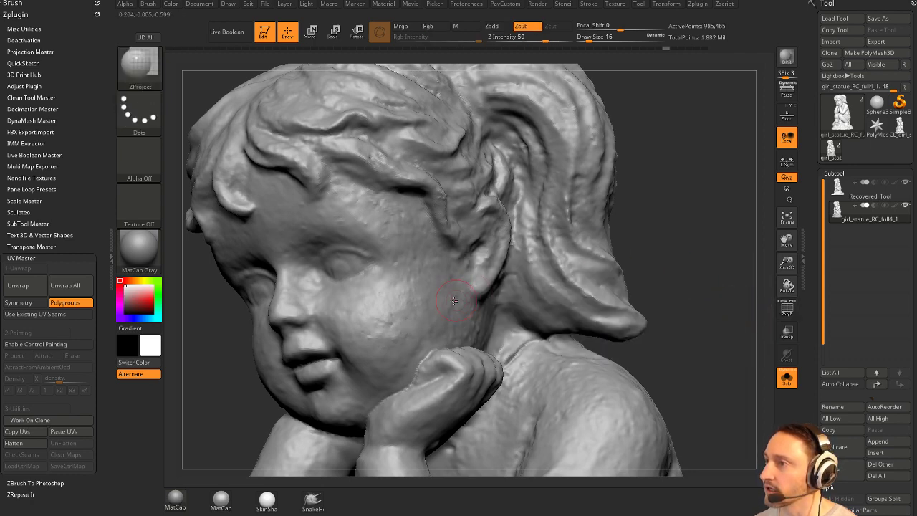
Restore the cheek towards the stored morph target using the Morph brush with Rgb off and Z Intensity 100.
key("b")
key("m")
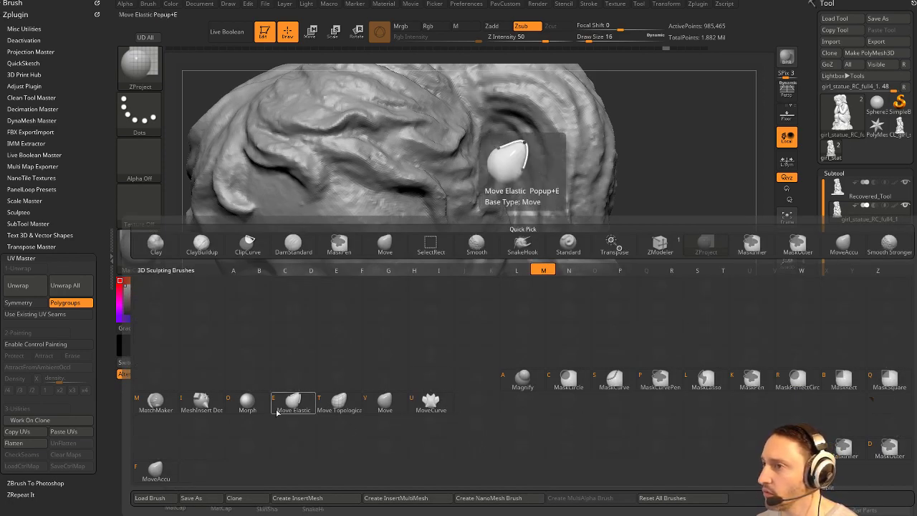
left_click(247, 402)
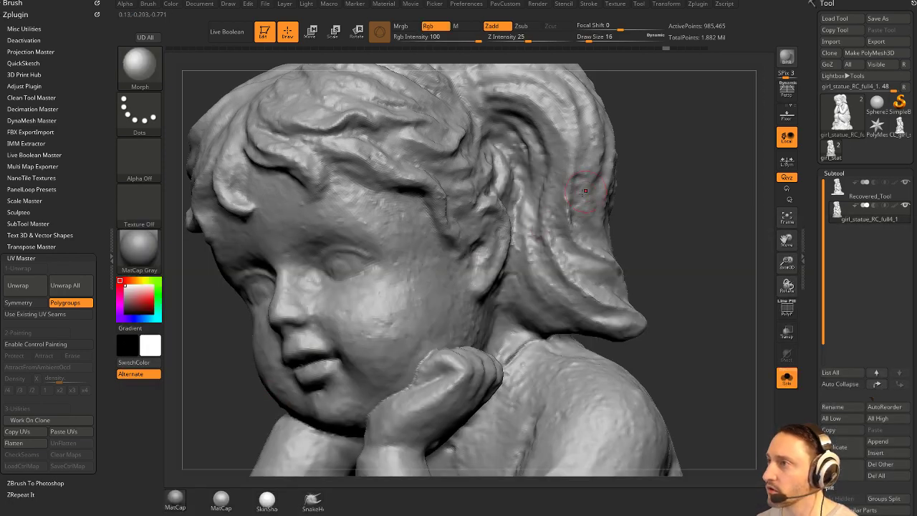
left_click(434, 26)
left_click_drag(530, 38, 579, 38)
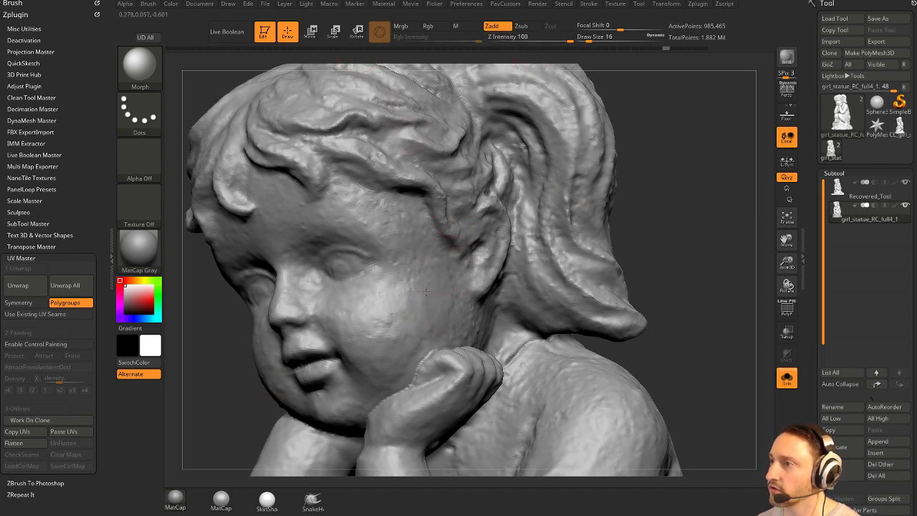
left_click_drag(426, 292, 458, 319)
mouse_move(665, 287)
left_mouse_down("alt")
mouse_move(641, 240)
mouse_move(566, 247)
left_mouse_up("alt")
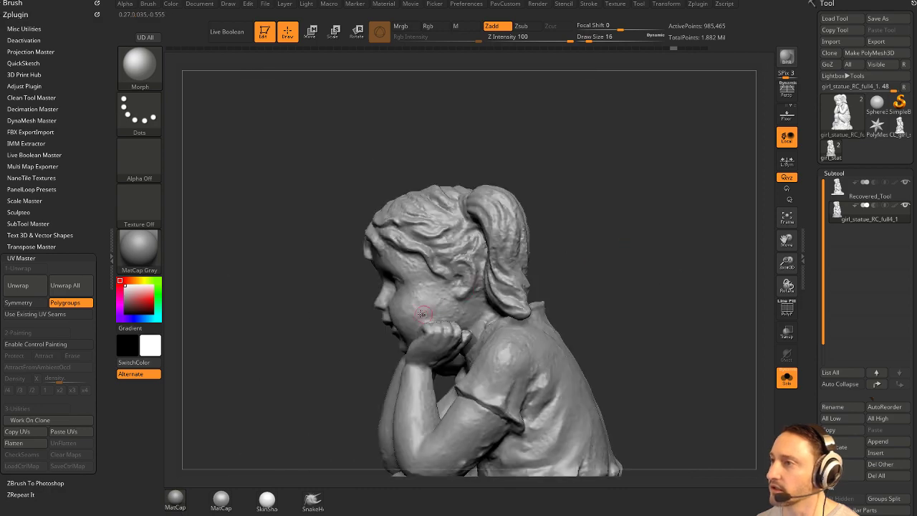
Restore one more patch of the cheek with the Morph brush and review the whole statue from the front.
left_click_drag(422, 314, 434, 321)
left_click_drag(601, 285, 638, 289)
mouse_move(621, 334)
left_mouse_down("alt")
mouse_move(614, 255)
mouse_move(707, 277)
mouse_move(696, 289)
mouse_move(684, 282)
left_mouse_up("alt")
left_click_drag(684, 283, 715, 299, "alt")
left_click_drag(715, 300, 760, 305)
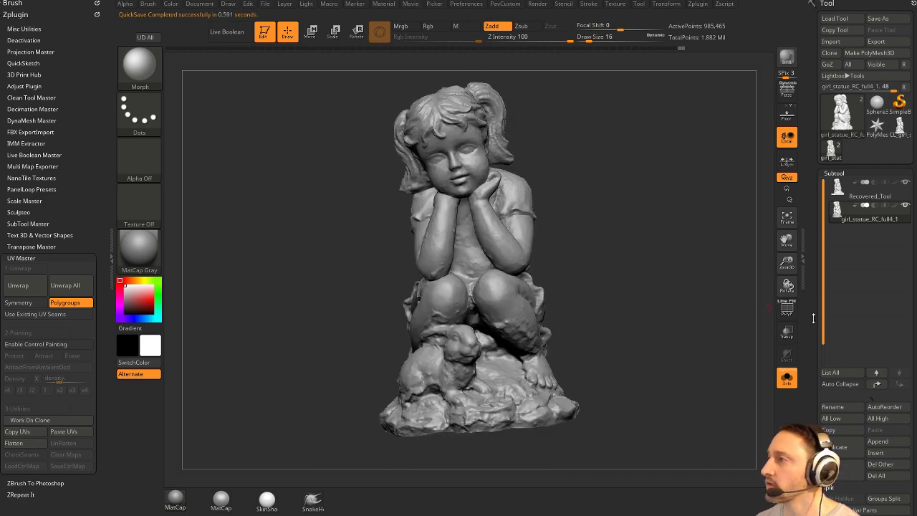
left_click_drag(814, 318, 816, 165)
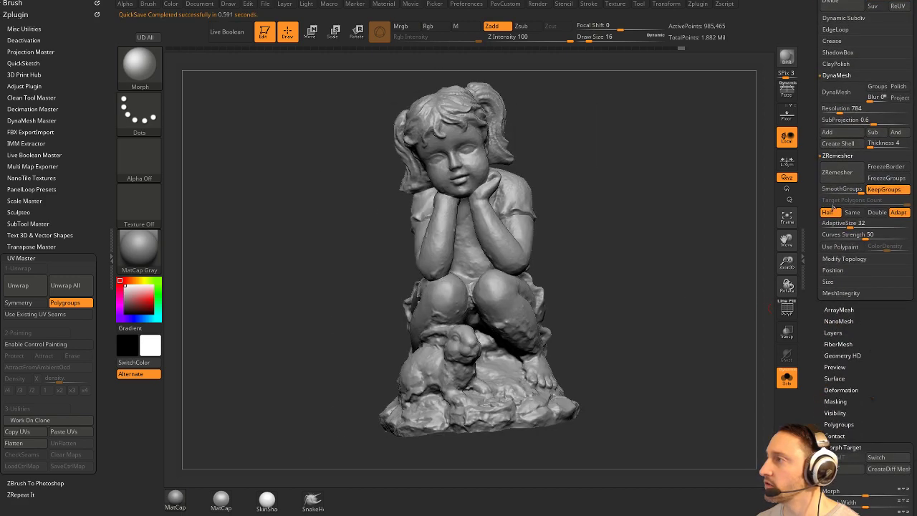
left_click_drag(810, 280, 803, 329)
left_click(830, 288)
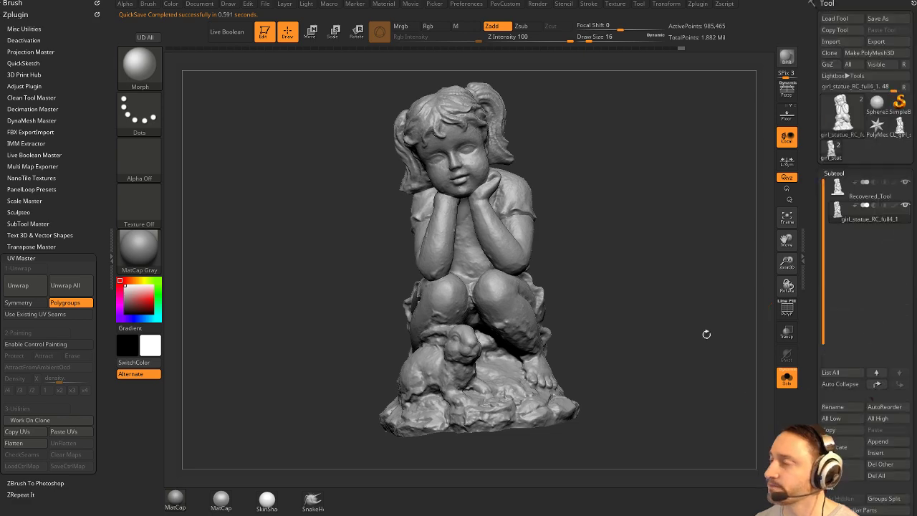
Turn on PolyFrame, dismiss the morph target note, and check the statue's polygroups and its export settings.
left_click(786, 308)
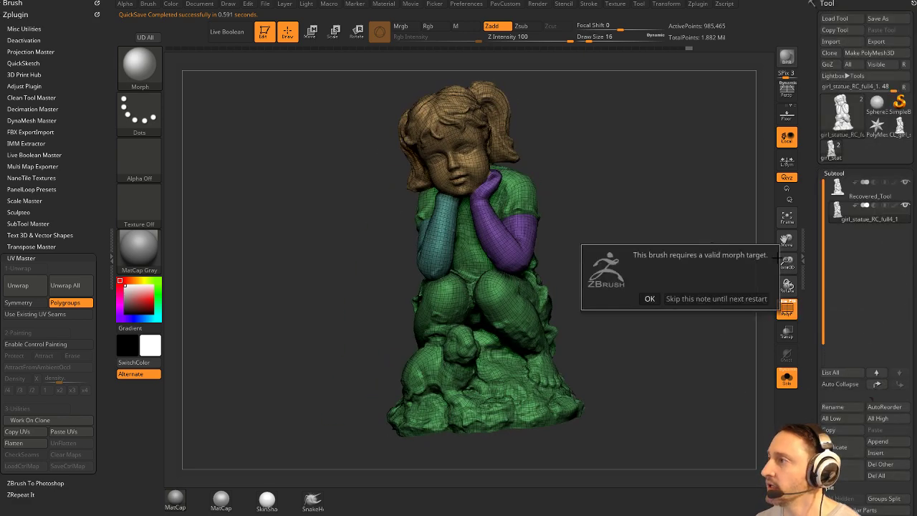
left_click(650, 299)
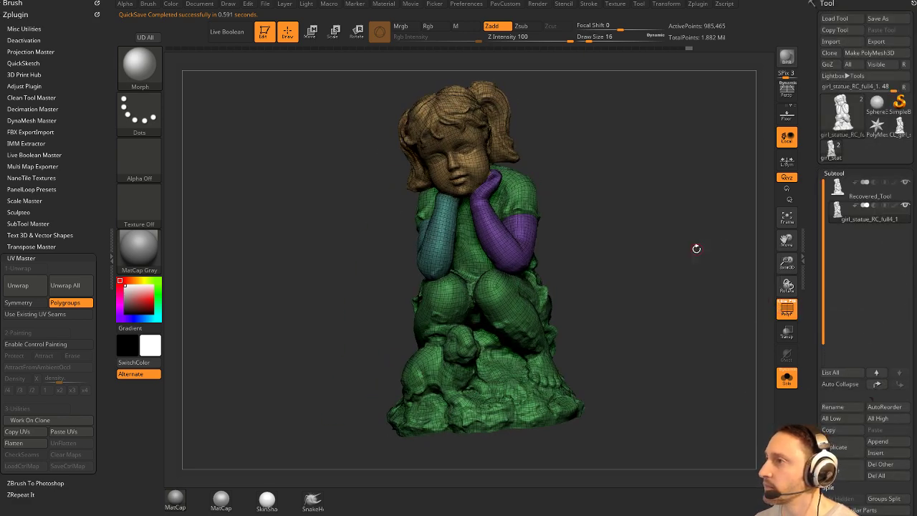
key("s")
left_click_drag(699, 260, 678, 281)
mouse_move(814, 294)
left_mouse_down()
mouse_move(809, 172)
mouse_move(822, 396)
left_mouse_up()
left_click_drag(714, 307, 691, 308)
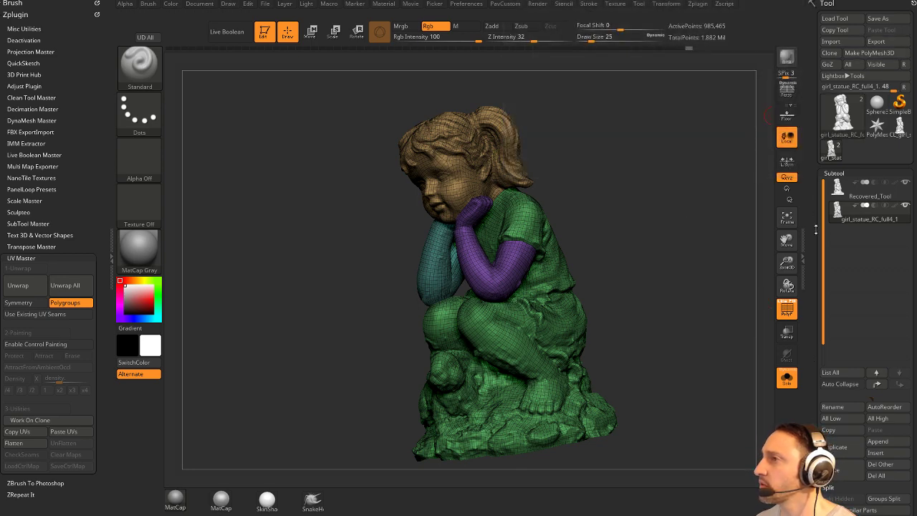
left_click_drag(815, 230, 818, 82)
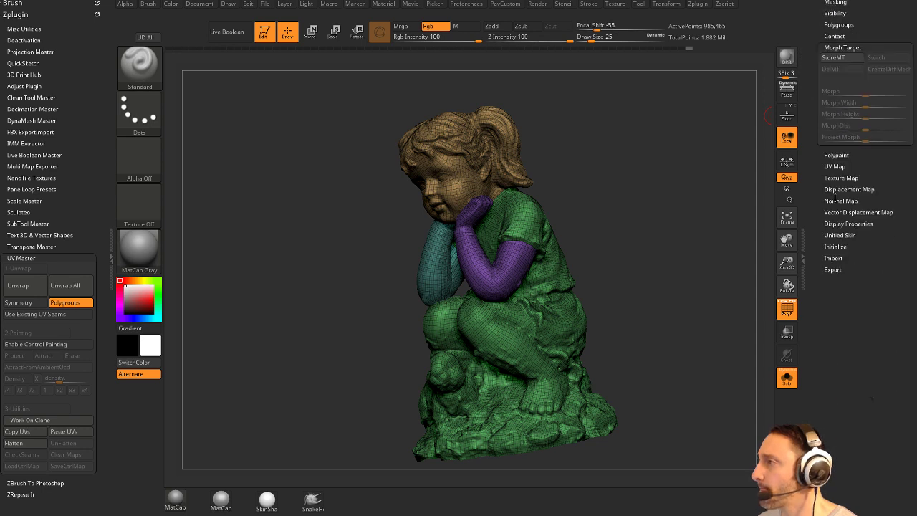
left_click(832, 269)
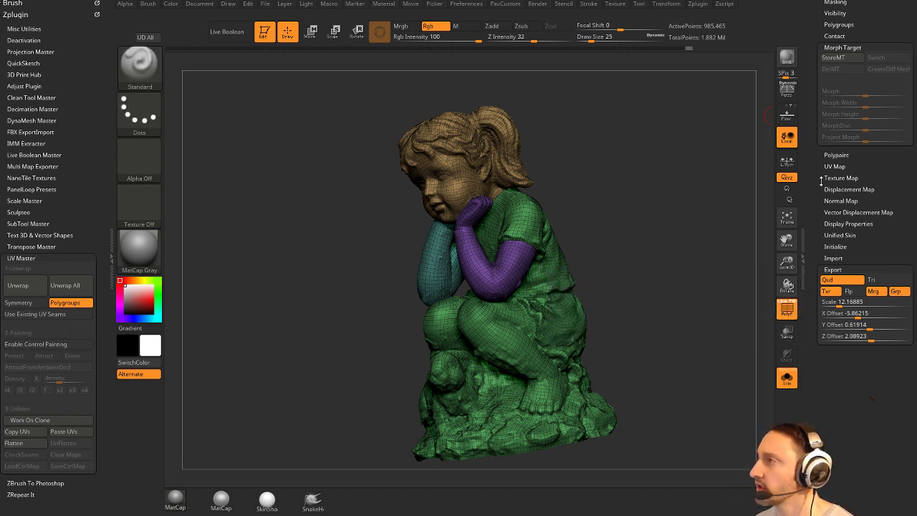
Duplicate the girl_statue_RC_full4_1 subtool and merge the copy's polygroups into a single group.
left_click_drag(822, 180, 835, 423)
left_click(838, 444)
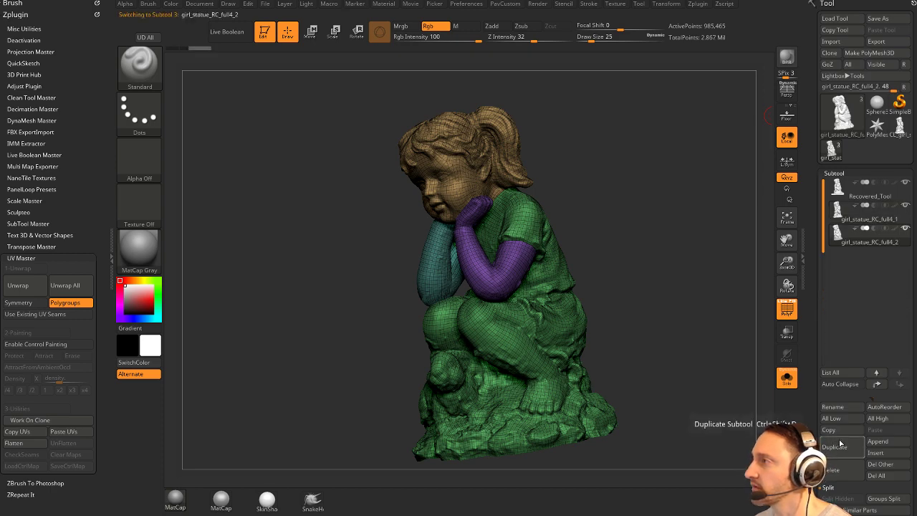
key("ctrl+w")
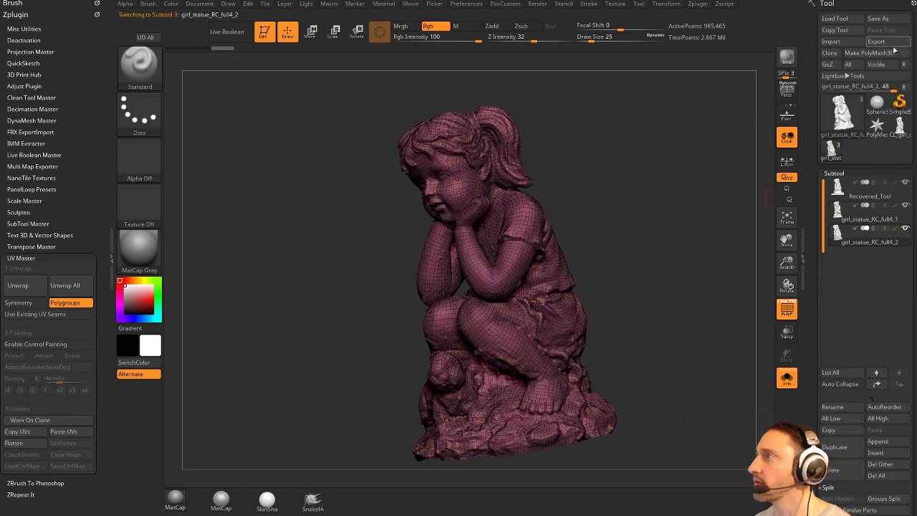
Export the duplicated statue as an OBJ into the resurf folder, overwriting girl_statue_RC_full.obj.
left_click(877, 40)
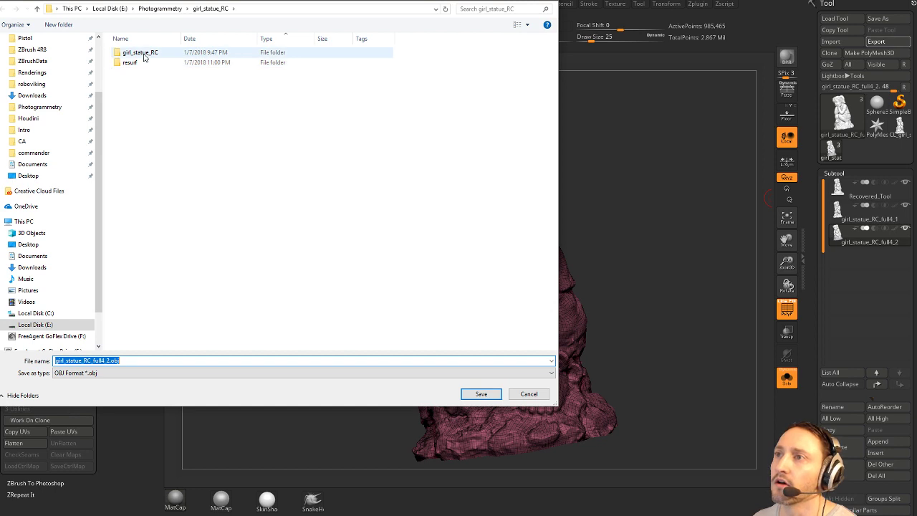
double_click(142, 63)
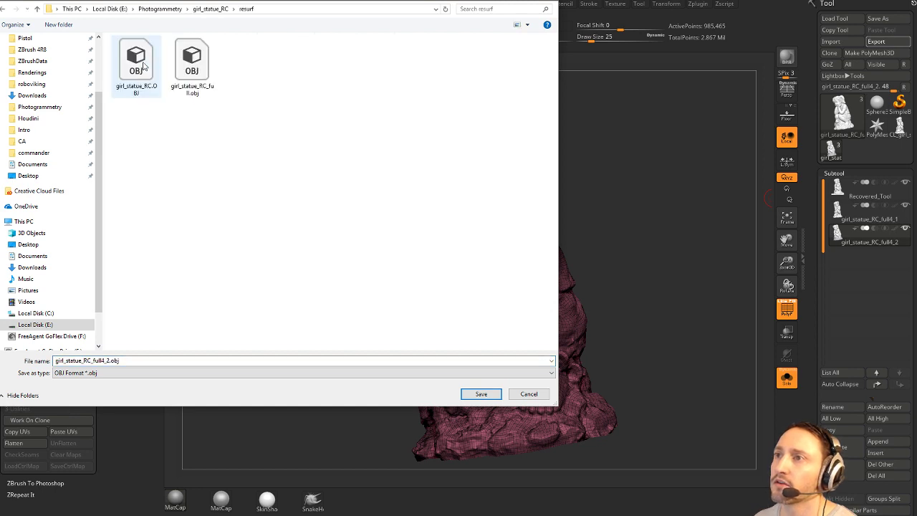
left_click(184, 93)
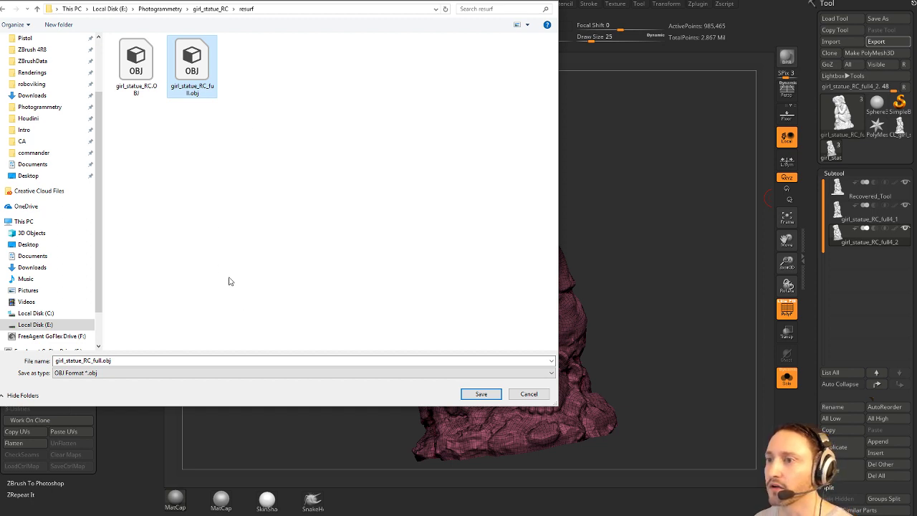
left_click(481, 394)
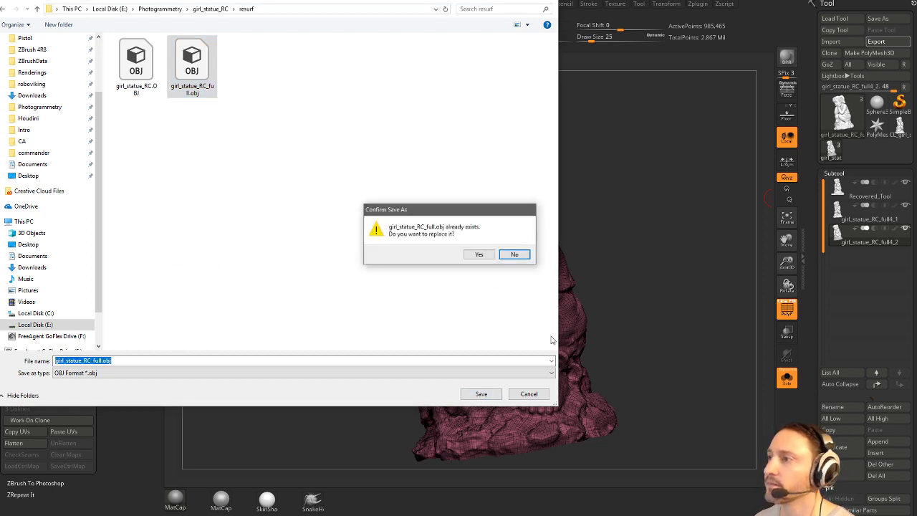
left_click(473, 255)
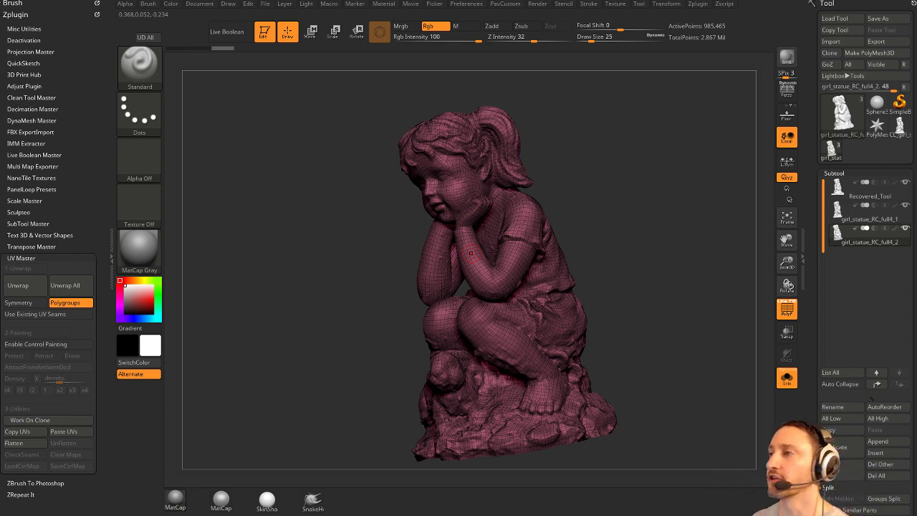
Turn off PolyFrame and inspect the exported statue copy from the front and side.
left_click_drag(690, 146, 746, 158)
left_click(786, 311)
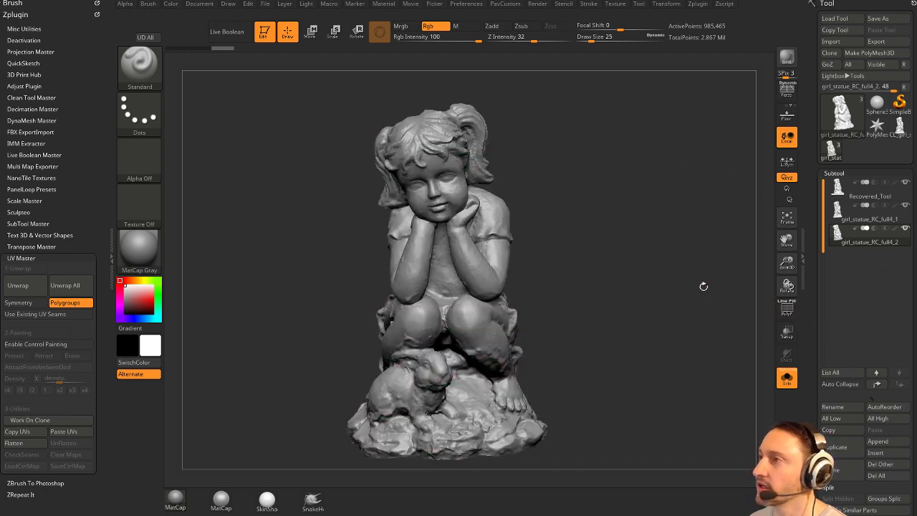
mouse_move(704, 287)
left_mouse_down("alt")
mouse_move(693, 260)
mouse_move(704, 249)
left_mouse_up("alt")
mouse_move(556, 228)
left_mouse_down()
mouse_move(655, 231)
mouse_move(621, 245)
mouse_move(502, 211)
mouse_move(573, 252)
mouse_move(614, 222)
mouse_move(640, 240)
mouse_move(614, 241)
mouse_move(663, 293)
left_mouse_up()
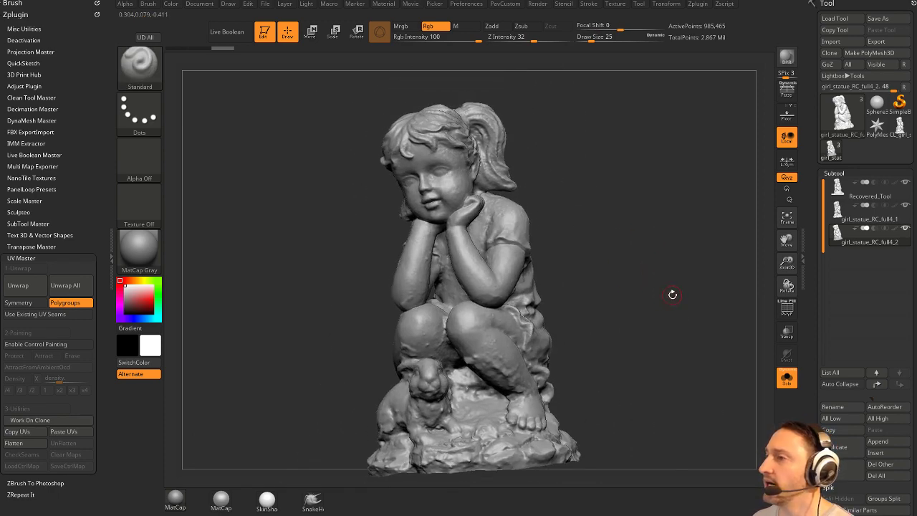
mouse_move(672, 294)
left_mouse_down()
mouse_move(662, 276)
mouse_move(674, 276)
left_mouse_up()
key("s")
key("s")
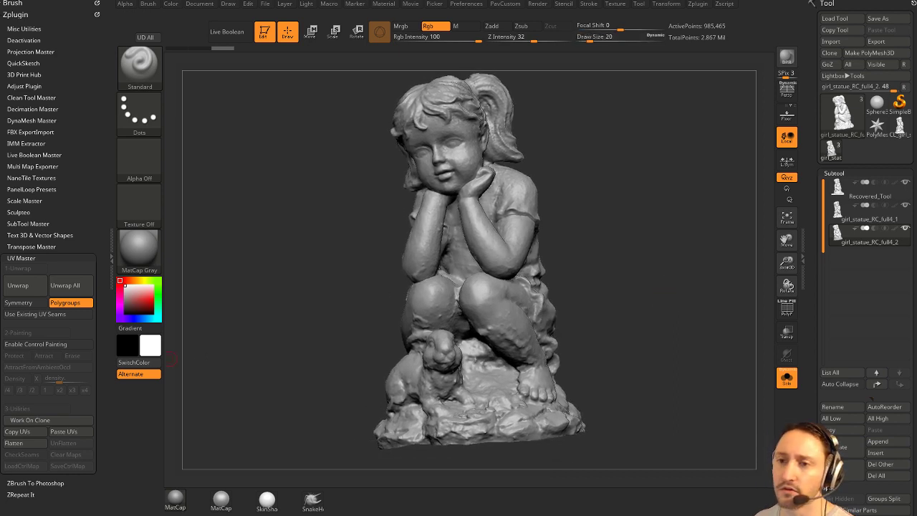
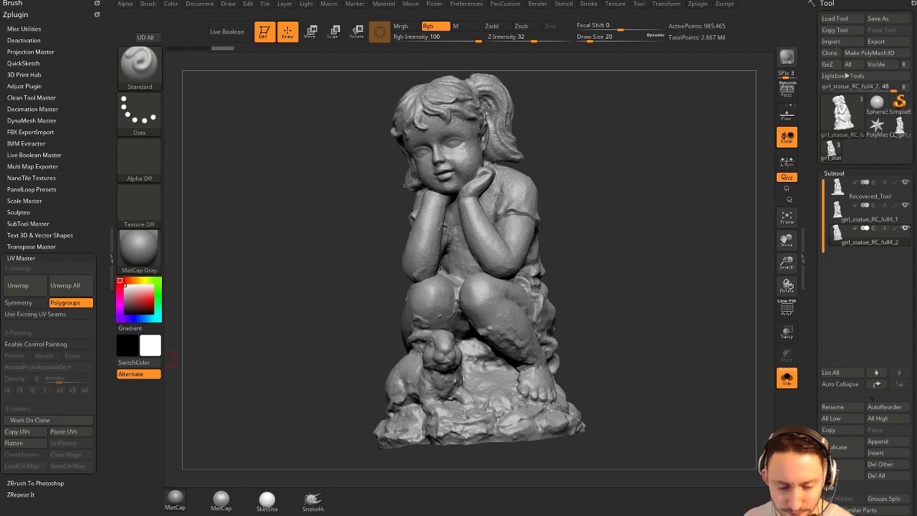
mouse_move(568, 119)
left_mouse_down()
mouse_move(607, 160)
mouse_move(637, 158)
left_mouse_up()
left_click_drag(637, 158, 626, 193, "alt")
mouse_move(716, 192)
left_mouse_down()
mouse_move(584, 194)
mouse_move(658, 183)
mouse_move(674, 211)
mouse_move(595, 189)
mouse_move(650, 194)
mouse_move(676, 215)
left_mouse_up()
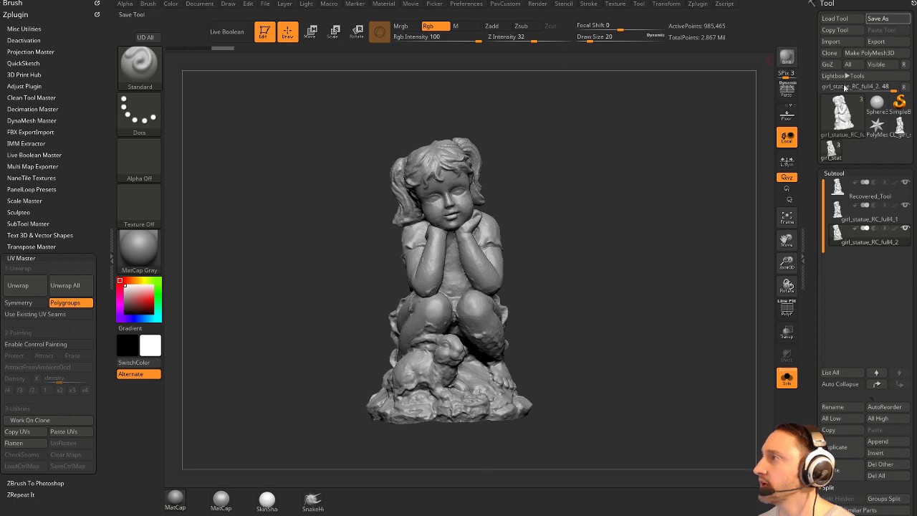
Save the whole tool as CleanedUpRC in the girl_statue_RC folder.
left_click(879, 19)
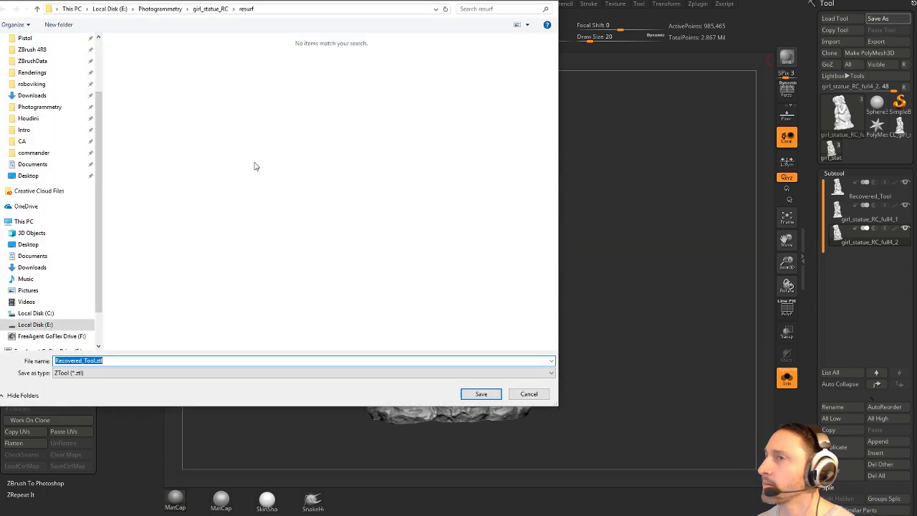
left_click(215, 9)
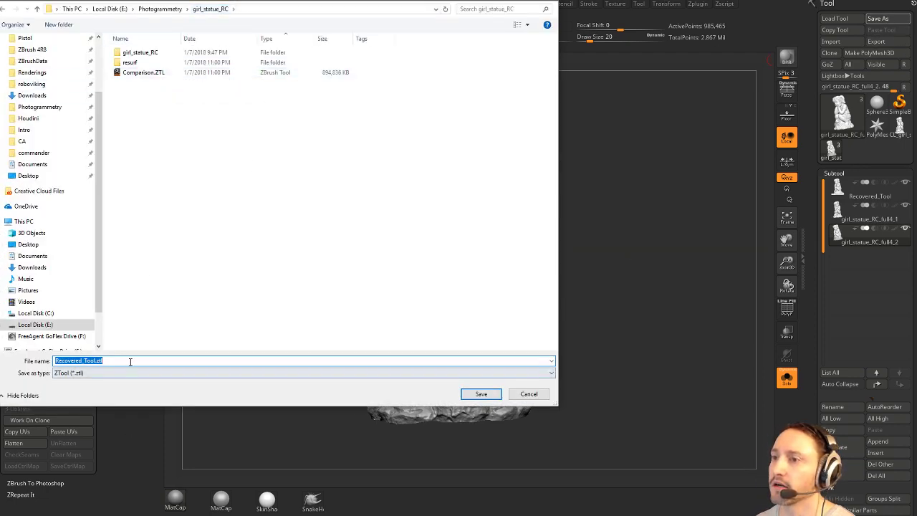
left_click_drag(112, 362, 54, 361)
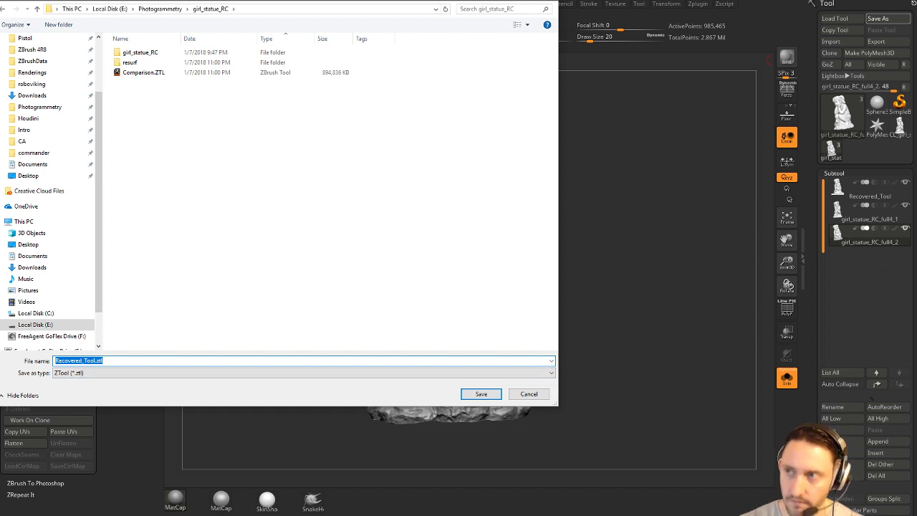
type("Cleaned")
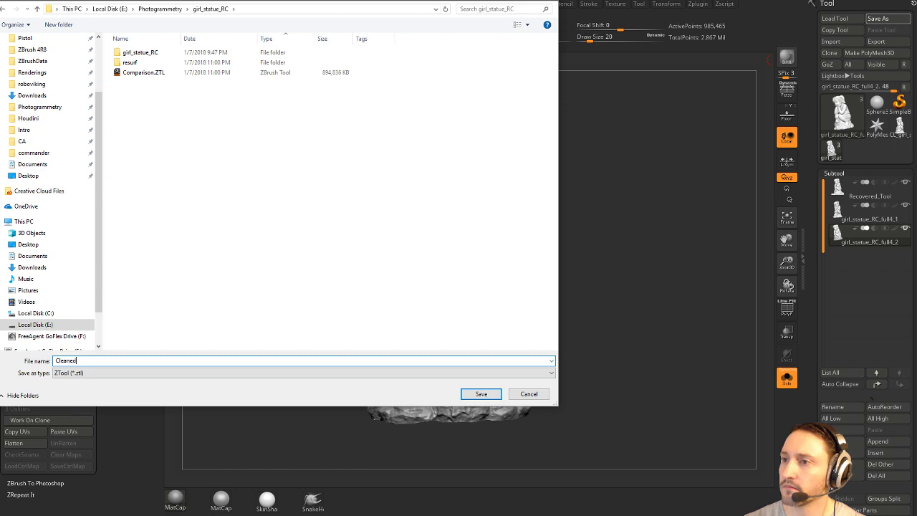
type("UpRC")
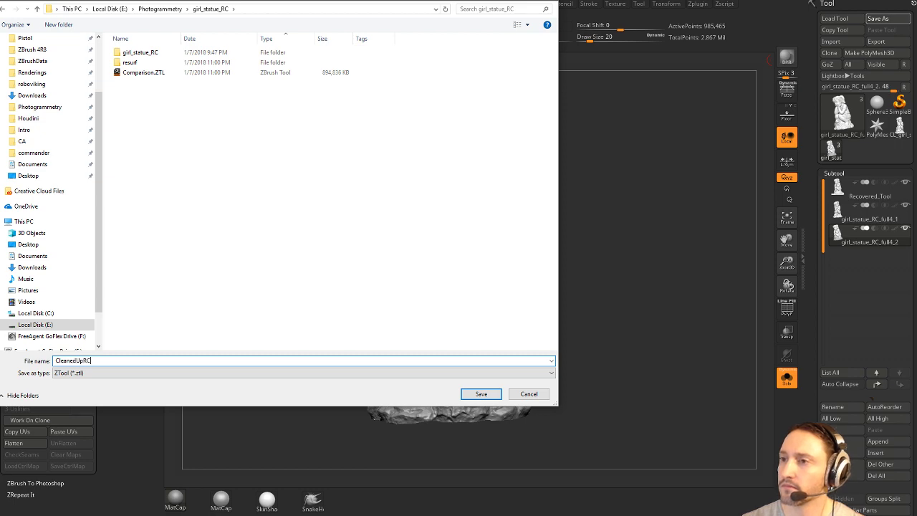
key("Return")
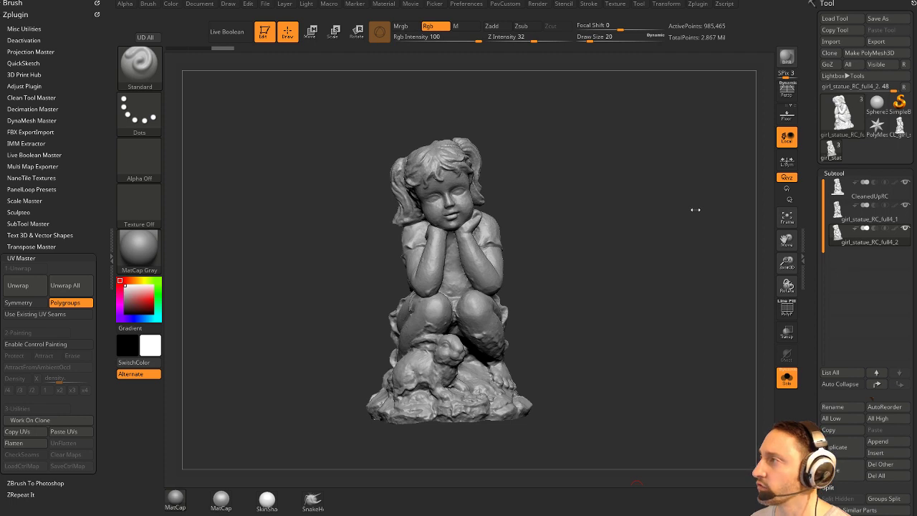
Leave Edit mode and fully initialize ZBrush to discard all tools and document data.
left_click(260, 32)
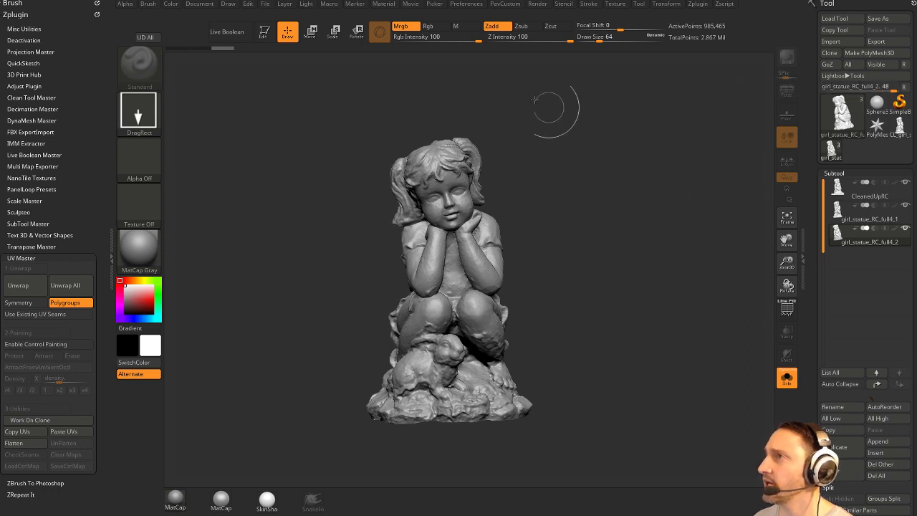
left_click(467, 4)
left_click(474, 24)
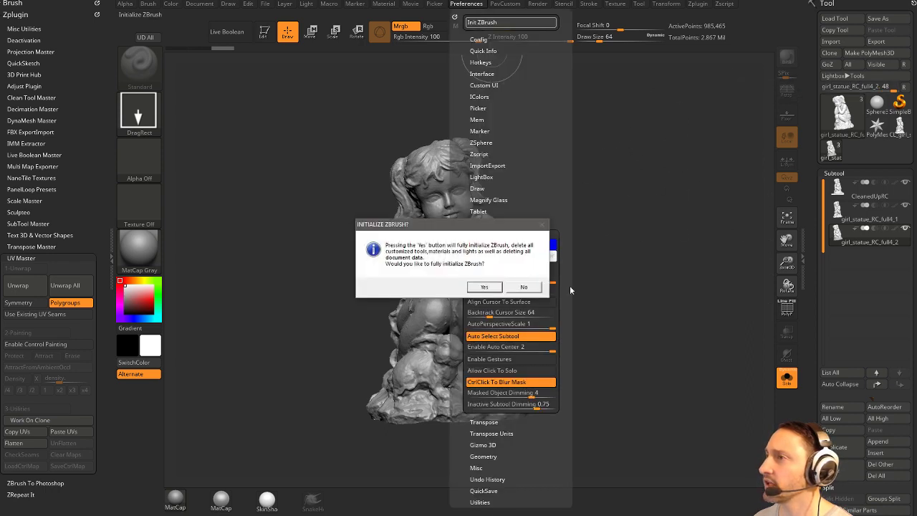
left_click(493, 288)
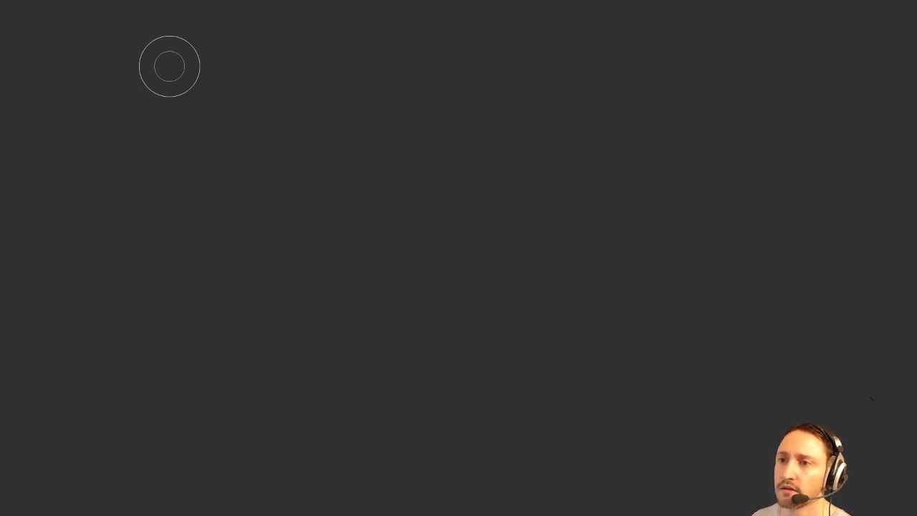
Enlarge the program window to fill the screen, and clear the canvas with LightBox hidden.
key("comma")
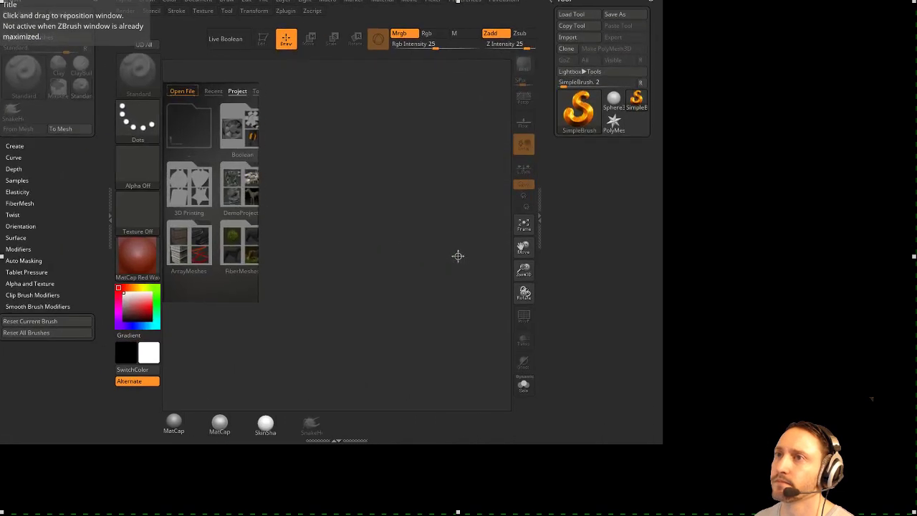
left_click_drag(0, 0, 4, 5)
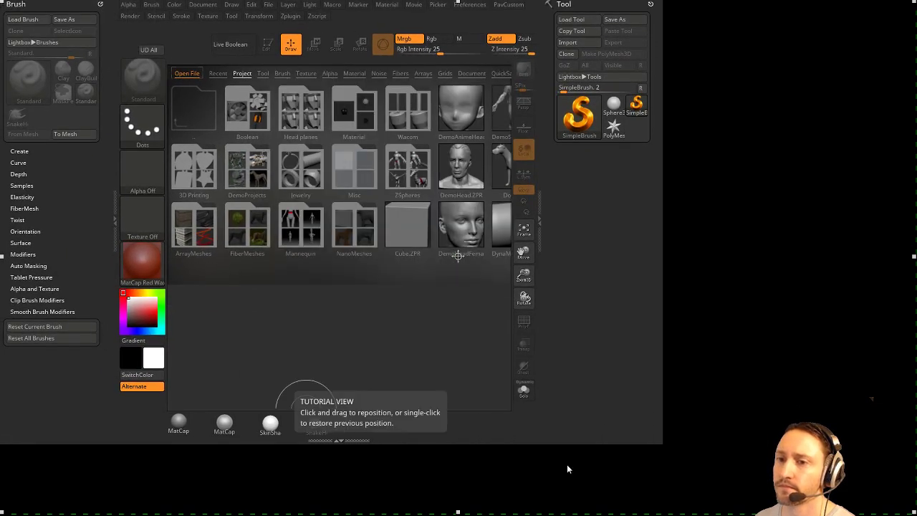
left_click_drag(663, 443, 916, 513)
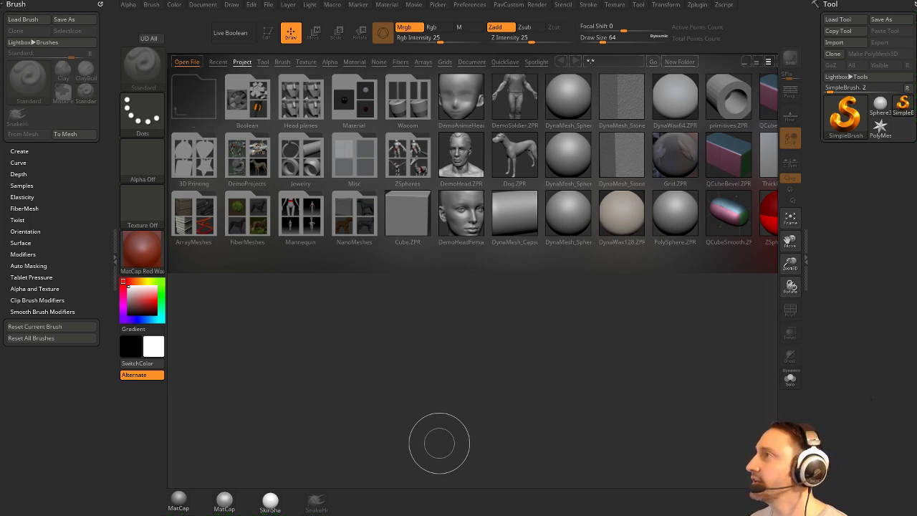
left_click(621, 440)
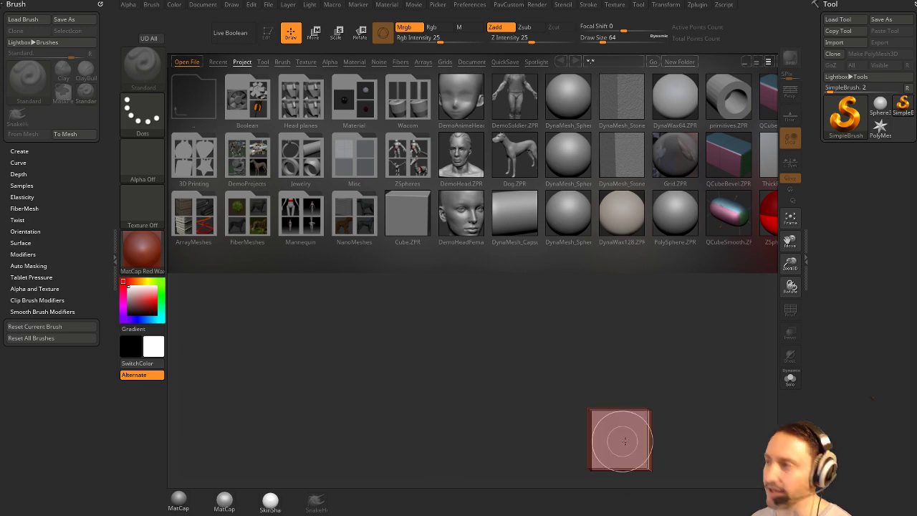
key("comma")
key("ctrl+n")
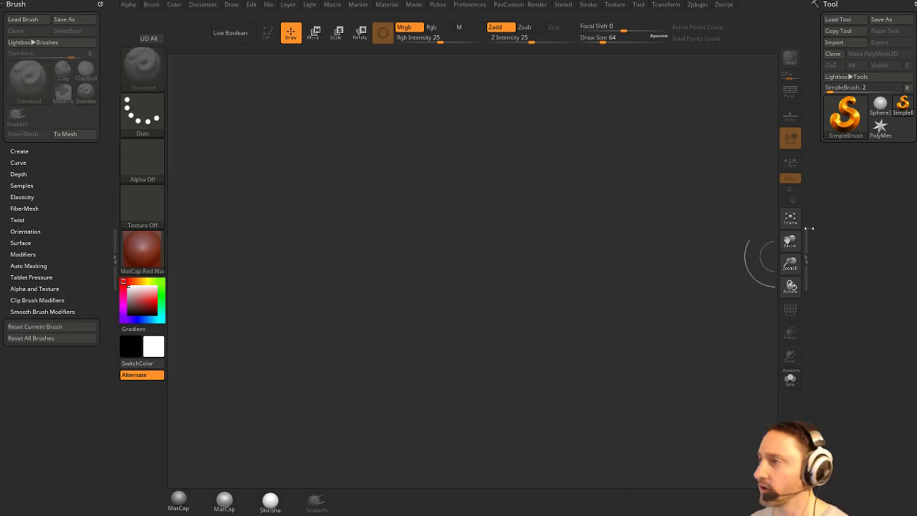
Load the tool 001_BowserJRBlockout.ZTL from the streaming > MarioWorld > BowserKids folder, with files ordered by modification date.
left_click(838, 20)
scroll(81, 165, "up", 3)
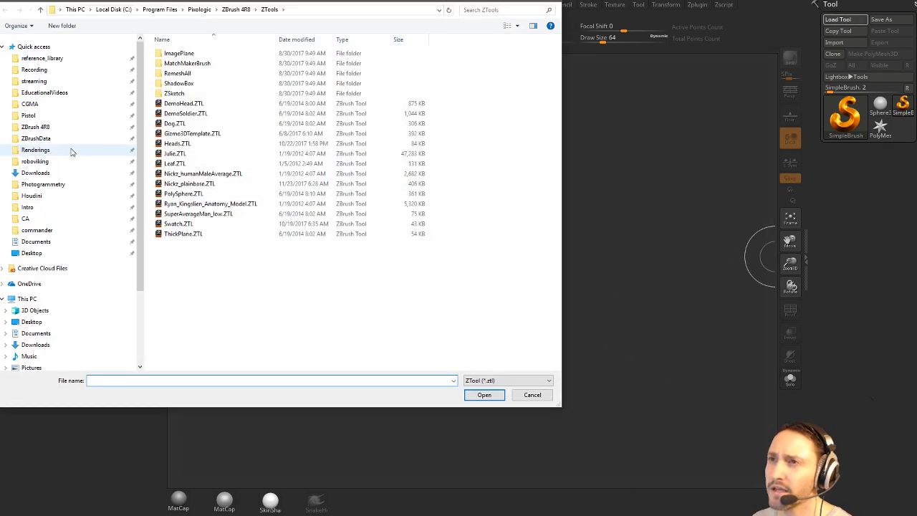
left_click(34, 81)
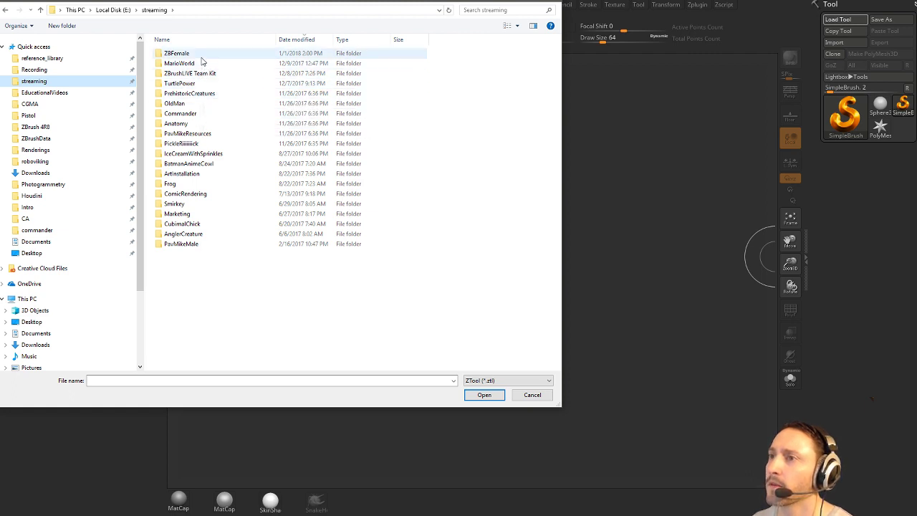
double_click(195, 64)
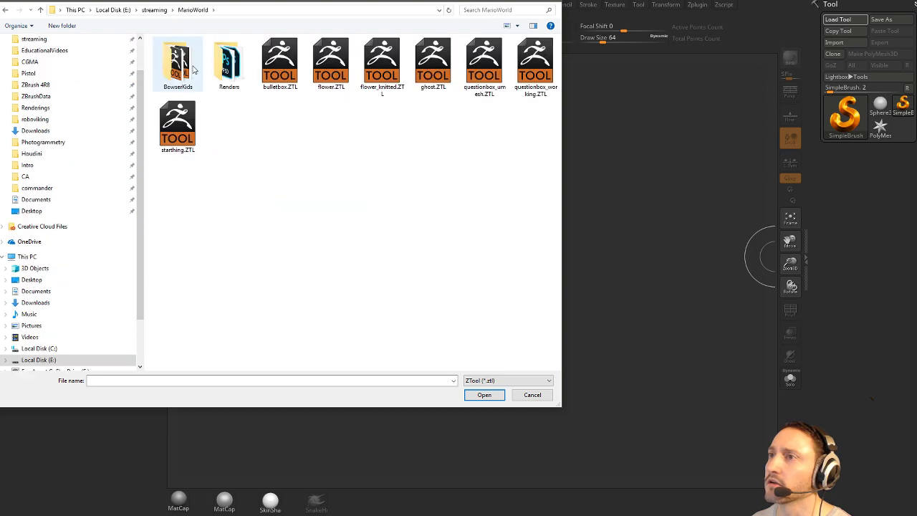
double_click(192, 69)
left_click(296, 39)
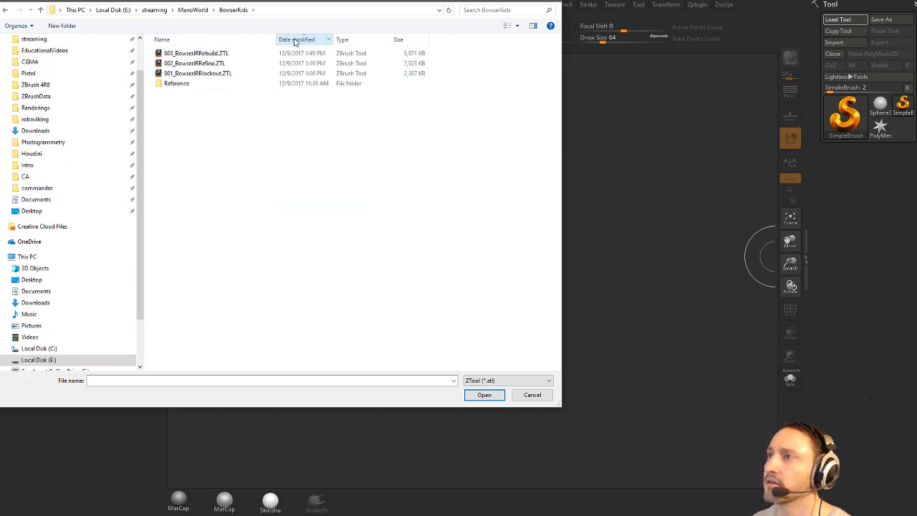
double_click(187, 75)
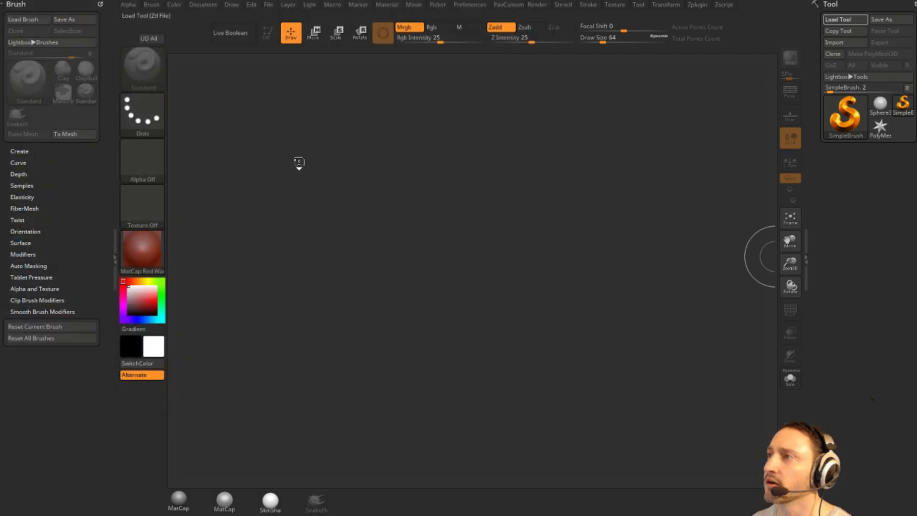
Place the blockout on the canvas in Edit mode, apply MatCap Gray, frame it, and inspect it from the back and front.
left_click_drag(455, 276, 459, 365)
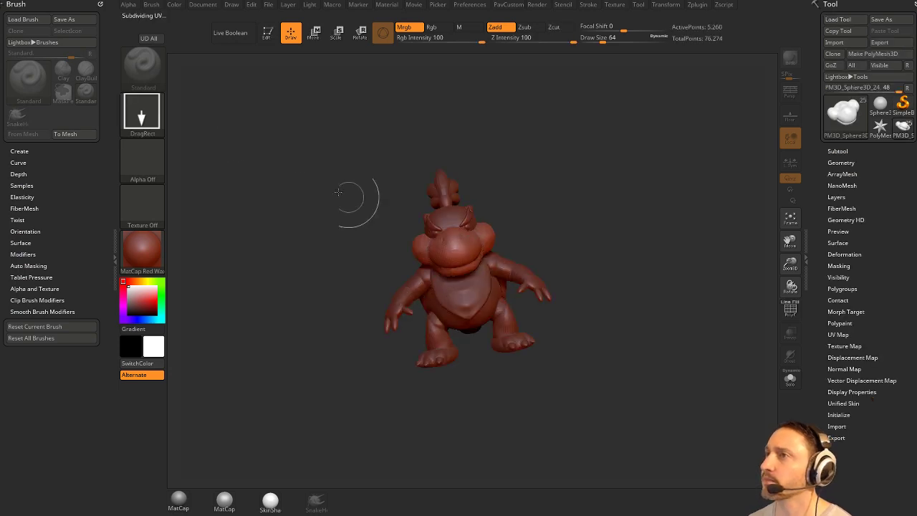
left_click(266, 36)
left_click(178, 500)
key("f")
left_click_drag(624, 308, 594, 276, "shift")
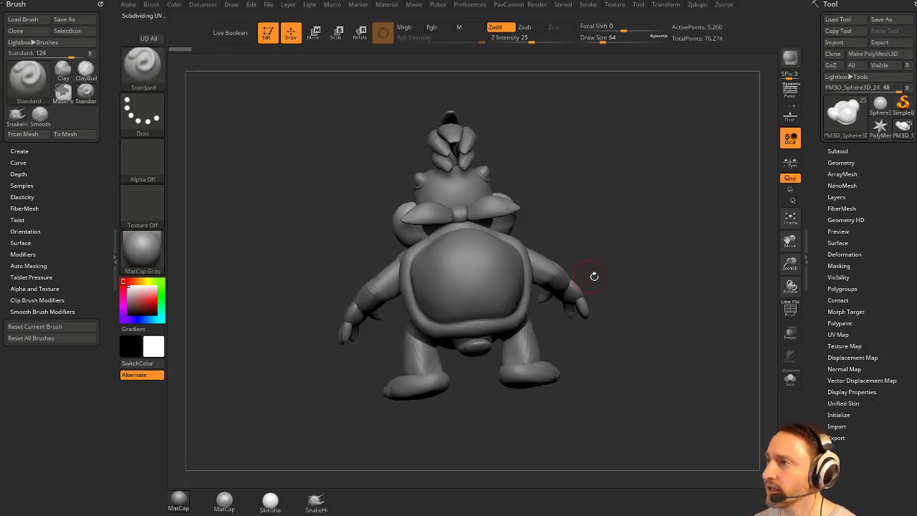
left_click_drag(663, 258, 631, 251)
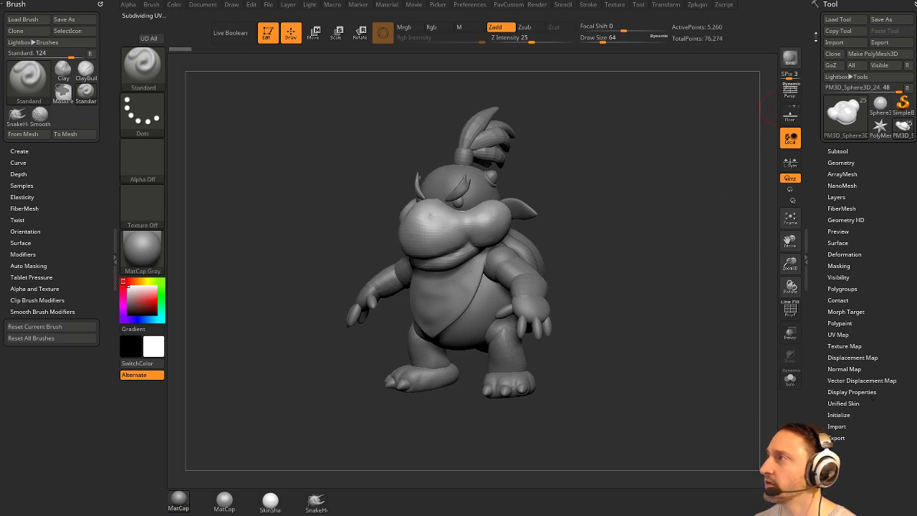
Load 002_BowserJRRefine.ZTL from the same folder and frame the refined character from the front.
left_click(839, 21)
double_click(192, 64)
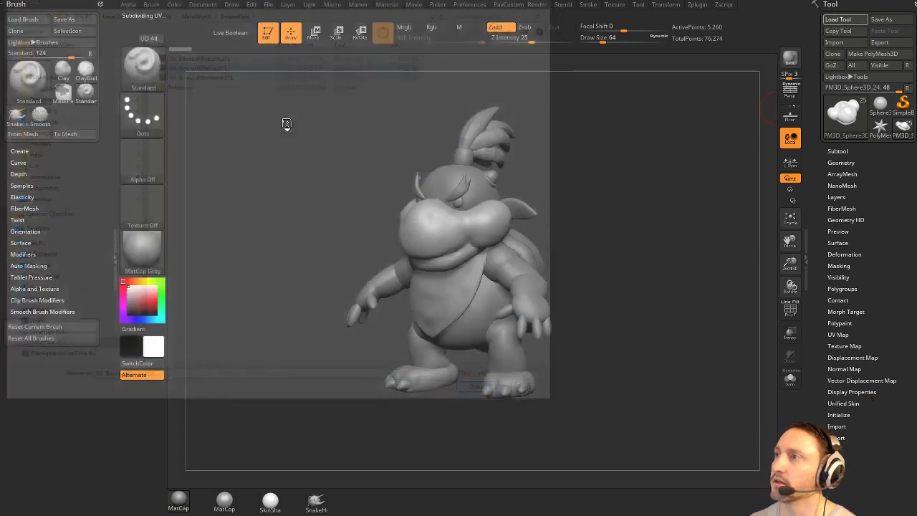
left_click_drag(616, 248, 729, 263)
key("f")
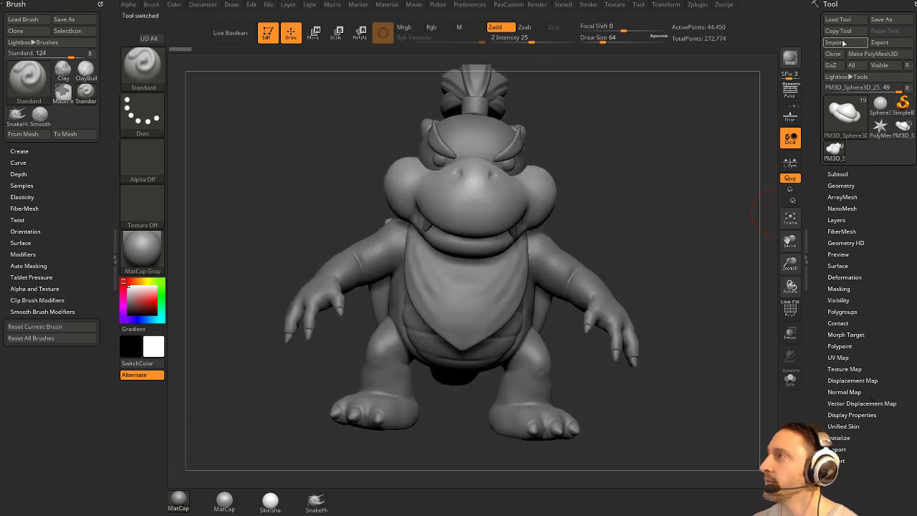
Load 003_BowserJRRebuild.ZTL and view the rebuilt character from a three-quarter angle.
left_click(840, 20)
double_click(201, 54)
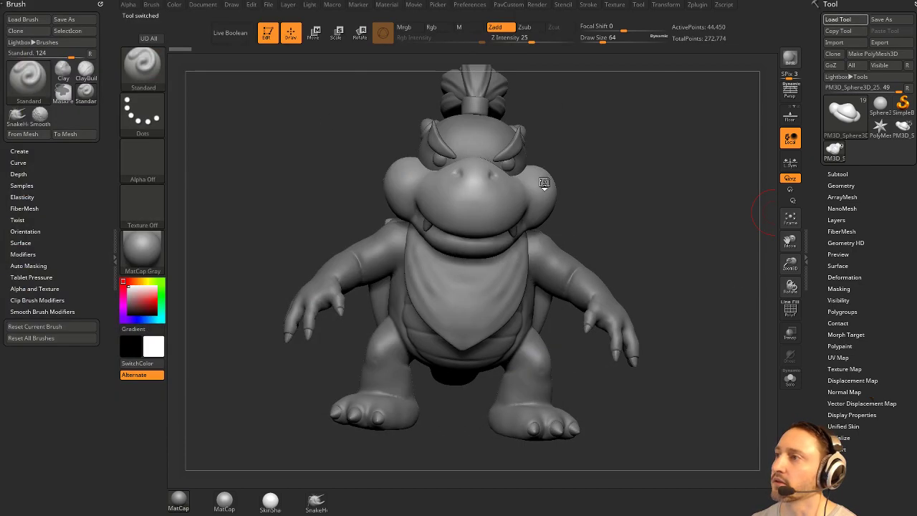
mouse_move(701, 211)
left_mouse_down()
mouse_move(644, 213)
mouse_move(721, 217)
left_mouse_up()
left_click_drag(653, 216, 712, 229)
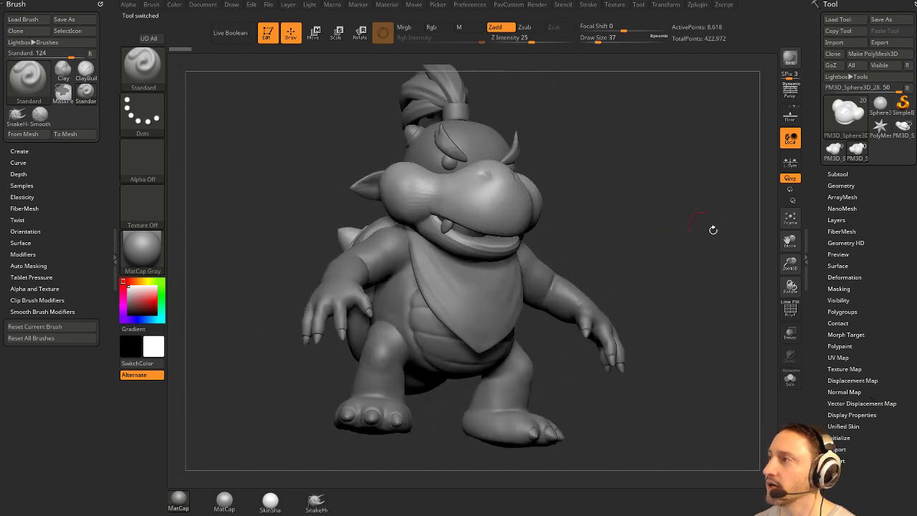
Check the rebuilt character's topology with PolyFrame, turn the wireframe off, and inspect the model from several sides.
left_click(784, 315)
left_click_drag(640, 240, 711, 272)
left_click(791, 310)
mouse_move(645, 240)
left_mouse_down()
mouse_move(698, 242)
mouse_move(643, 239)
mouse_move(692, 243)
mouse_move(608, 250)
left_mouse_up()
key("s")
mouse_move(545, 245)
left_mouse_down()
mouse_move(652, 234)
mouse_move(643, 235)
left_mouse_up()
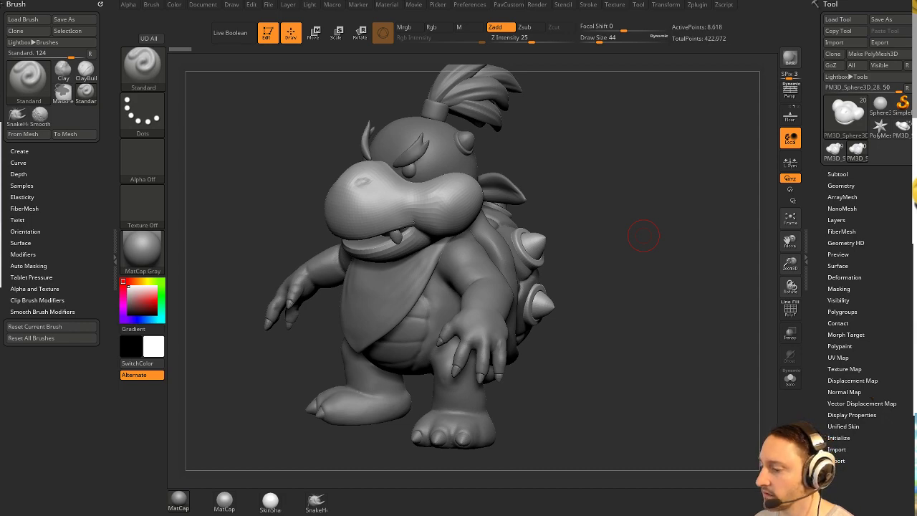
key("alt+Tab")
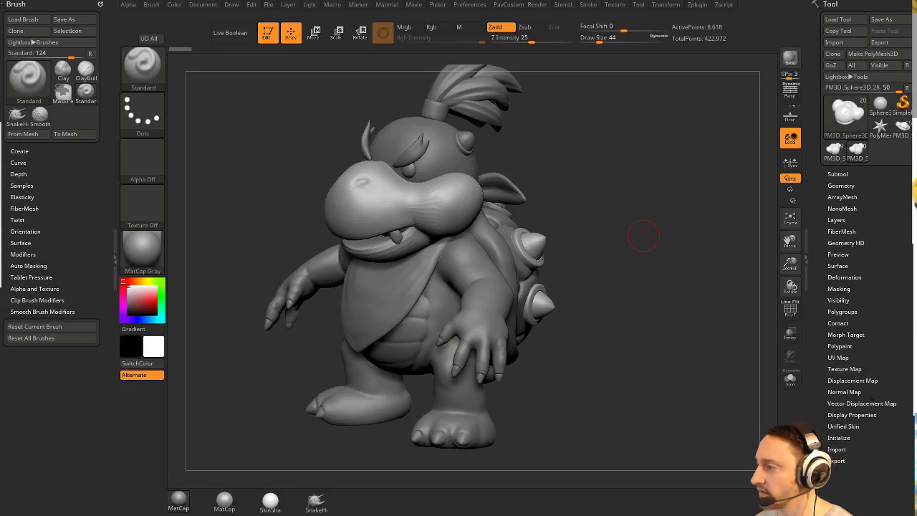
mouse_move(617, 232)
left_mouse_down("shift")
mouse_move(644, 207)
mouse_move(638, 225)
mouse_move(598, 230)
mouse_move(613, 217)
left_mouse_up("shift")
key("s")
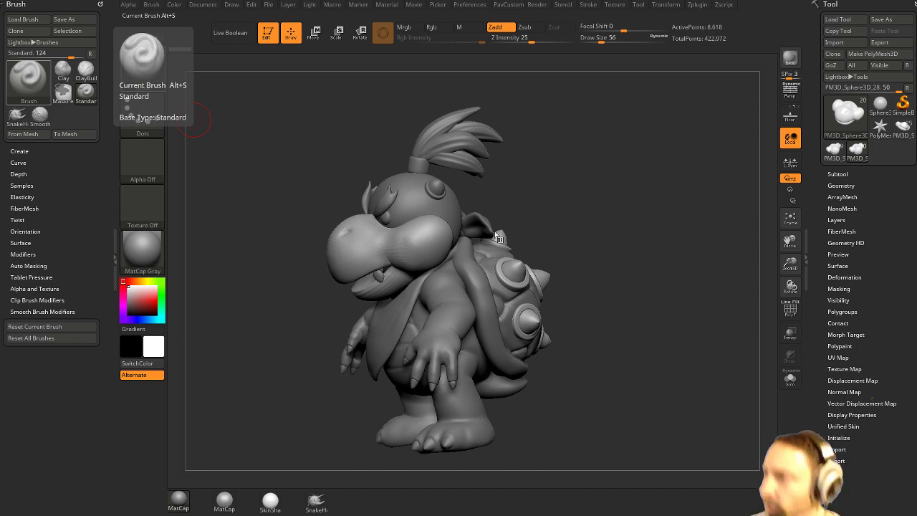
mouse_move(595, 195)
left_mouse_down()
mouse_move(622, 172)
mouse_move(599, 202)
mouse_move(614, 206)
mouse_move(608, 219)
mouse_move(629, 178)
mouse_move(601, 193)
left_mouse_up()
Switch to the DamStandard brush and set the draw size to 108 for work on the snout.
key("s")
left_click(602, 200)
key("b")
key("d")
key("s")
key("s")
left_click(445, 251)
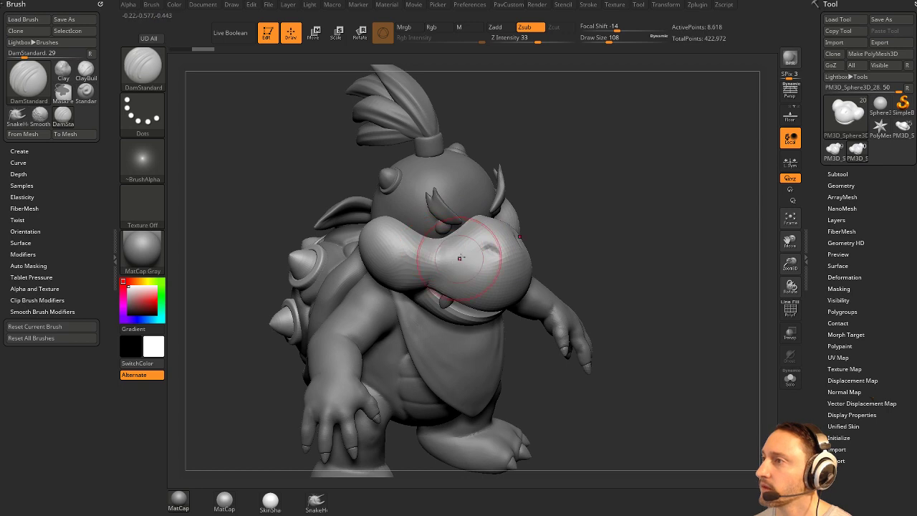
Open the Edit preferences to review the Auto Select Subtool setting.
left_click(474, 6)
left_click(490, 223, "shift")
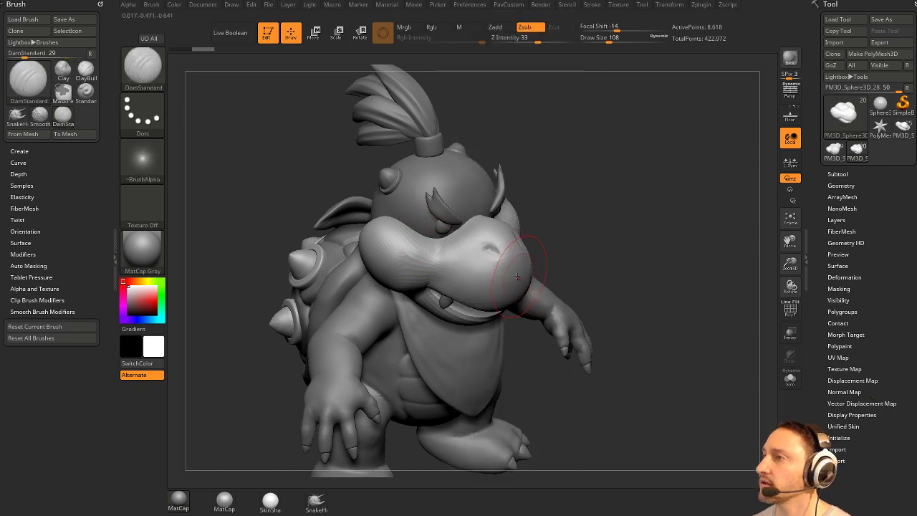
left_click(470, 5)
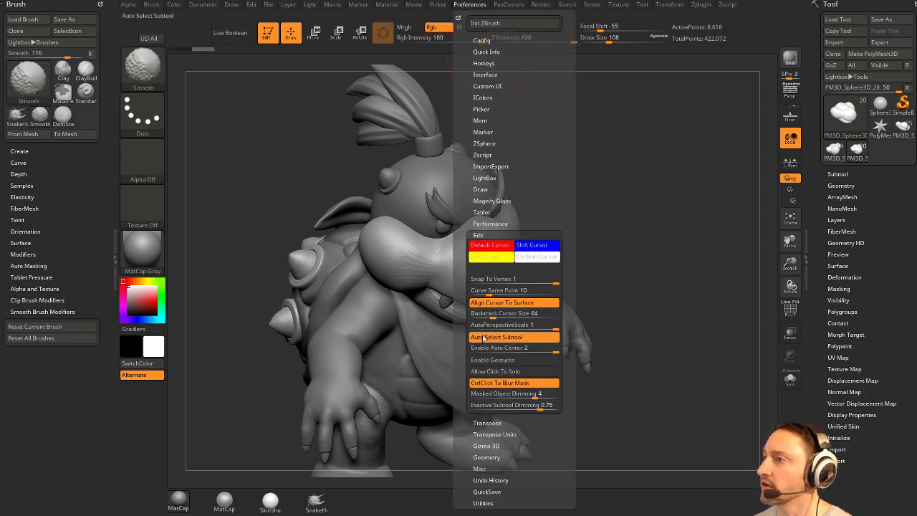
Switch to the Move brush with a draw size of 71 over the face.
mouse_move(708, 256)
left_mouse_down()
mouse_move(688, 192)
mouse_move(679, 232)
mouse_move(686, 206)
mouse_move(574, 230)
left_mouse_up()
key("b")
key("m")
key("v")
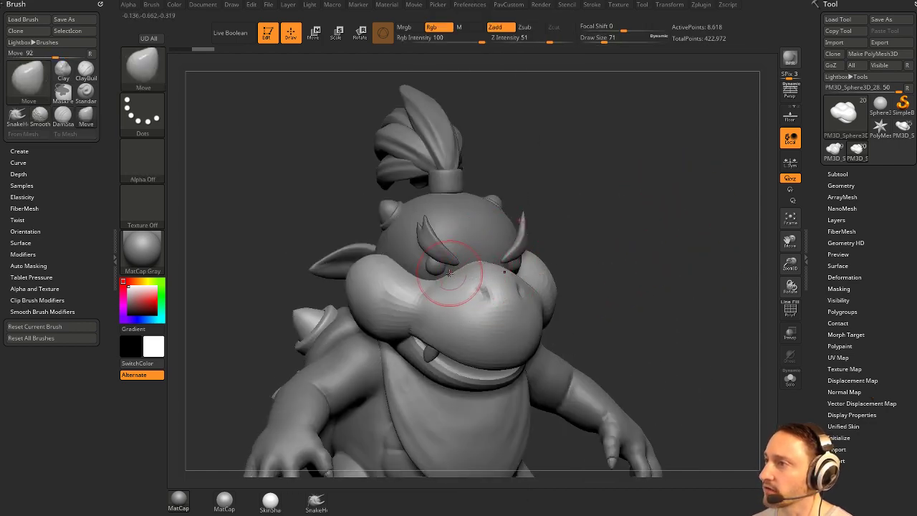
mouse_move(644, 245)
left_mouse_down()
mouse_move(661, 236)
mouse_move(655, 208)
mouse_move(661, 214)
left_mouse_up()
Switch to the Move Accurate brush with draw size 35 and smooth the crease between the snout and the cheek.
key("b")
key("m")
key("a")
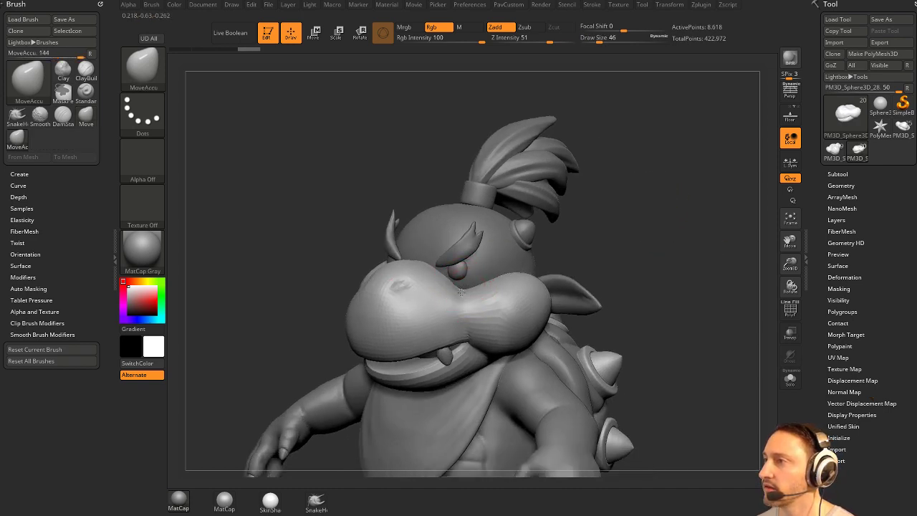
key("bracketleft")
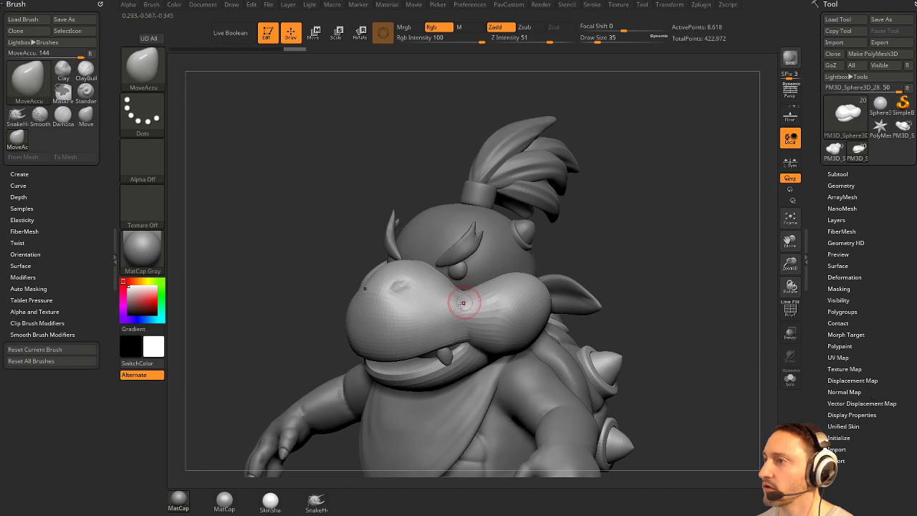
left_click_drag(458, 312, 473, 304, "shift")
left_click_drag(631, 274, 615, 252)
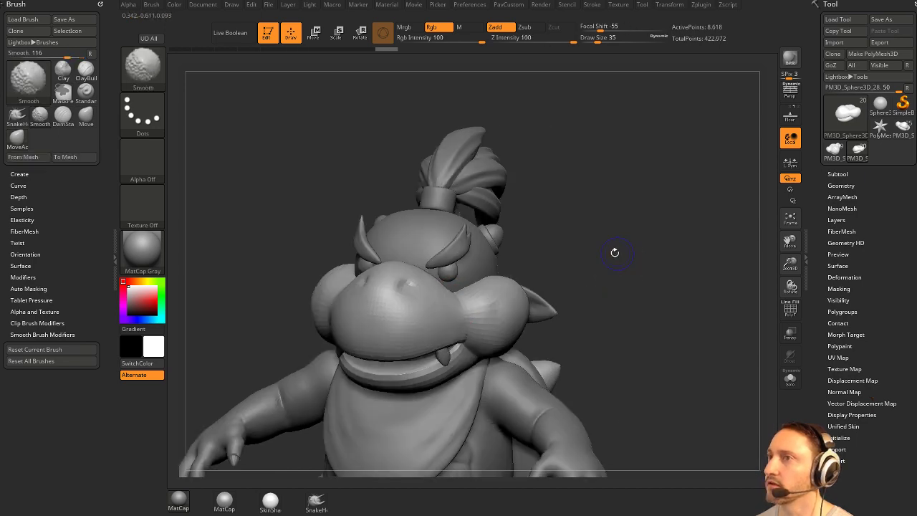
Set Smooth Stronger as the smoothing brush and smooth the crease between the snout and the cheek with it.
mouse_move(245, 155)
left_mouse_down()
mouse_move(563, 287)
mouse_move(287, 276)
left_mouse_up()
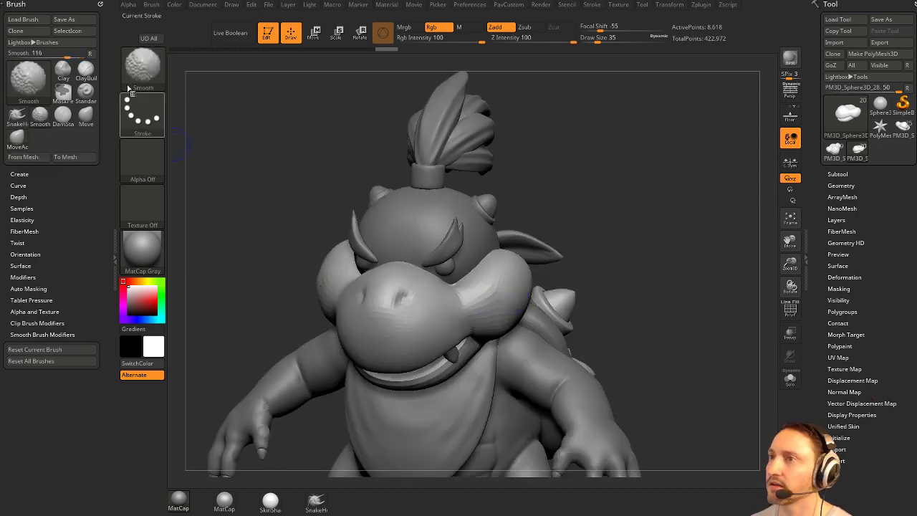
left_click(143, 70)
left_click(203, 304)
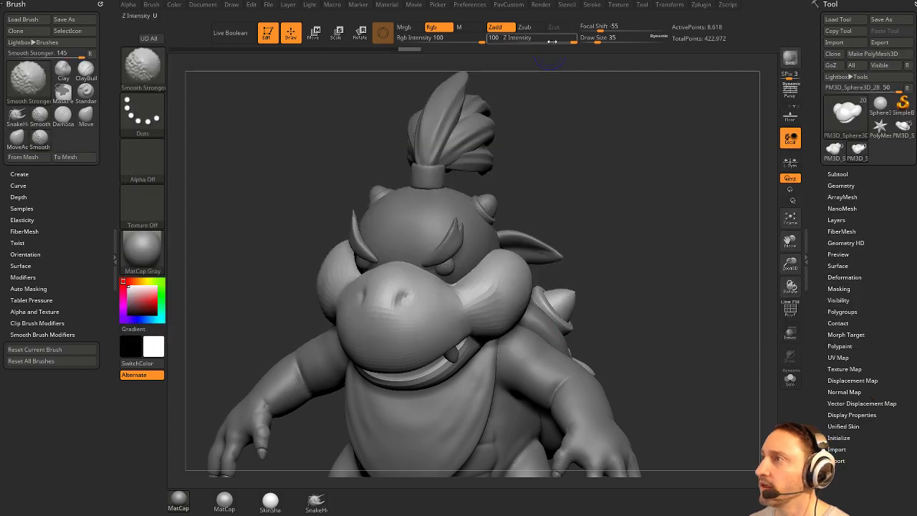
left_click_drag(654, 188, 717, 229)
left_click_drag(458, 287, 448, 304, "shift")
left_click_drag(694, 281, 658, 285)
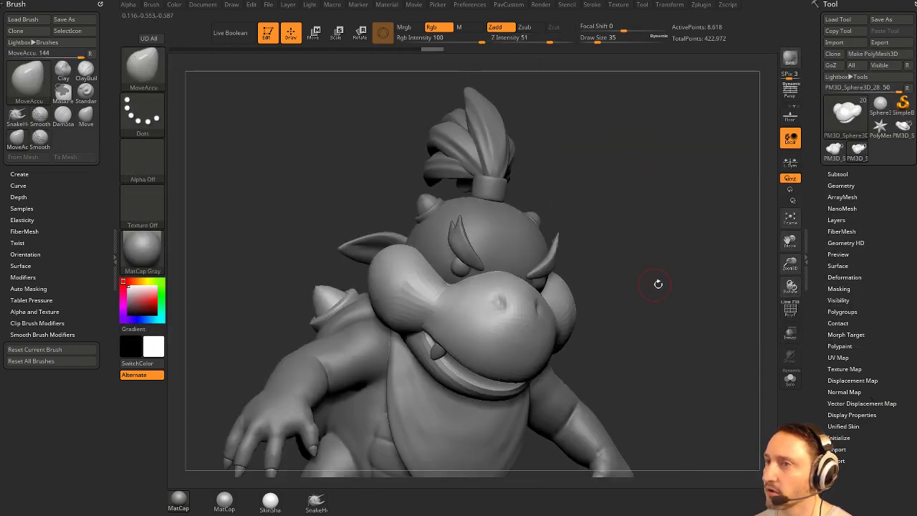
Try building up the side of the snout and cheek with the Clay brush at draw size 62.
mouse_move(681, 248)
left_mouse_down()
mouse_move(641, 240)
mouse_move(636, 252)
mouse_move(666, 241)
left_mouse_up()
mouse_move(678, 298)
left_mouse_down()
mouse_move(651, 280)
mouse_move(676, 277)
left_mouse_up()
key("b")
key("c")
key("l")
key("s")
left_click_drag(470, 321, 475, 320)
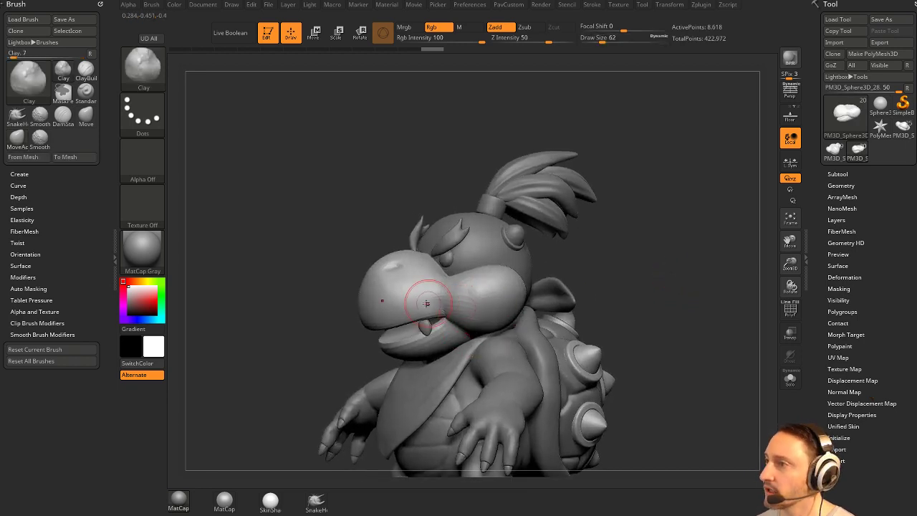
left_click_drag(468, 281, 475, 290)
left_click_drag(631, 265, 666, 270, "alt")
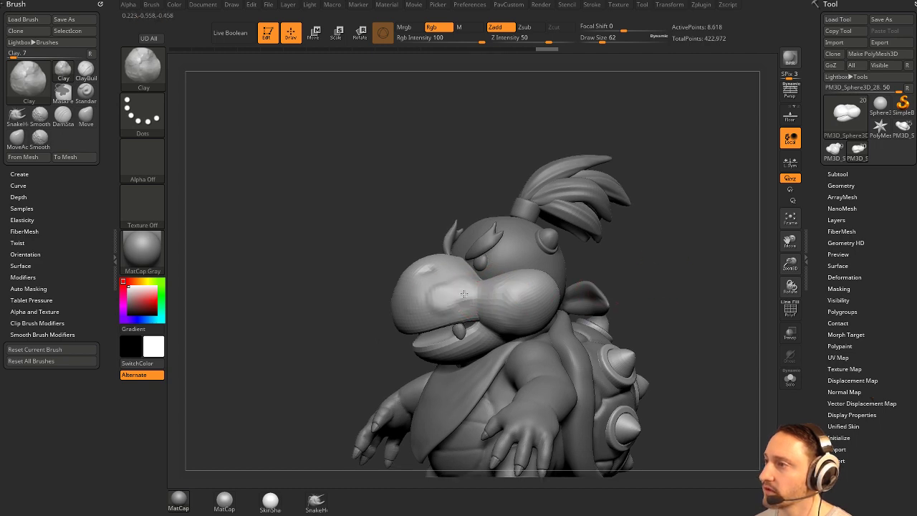
Undo the last two Clay strokes on the face and get closer to the head.
key("ctrl+z")
key("ctrl+z")
left_click_drag(696, 280, 651, 267)
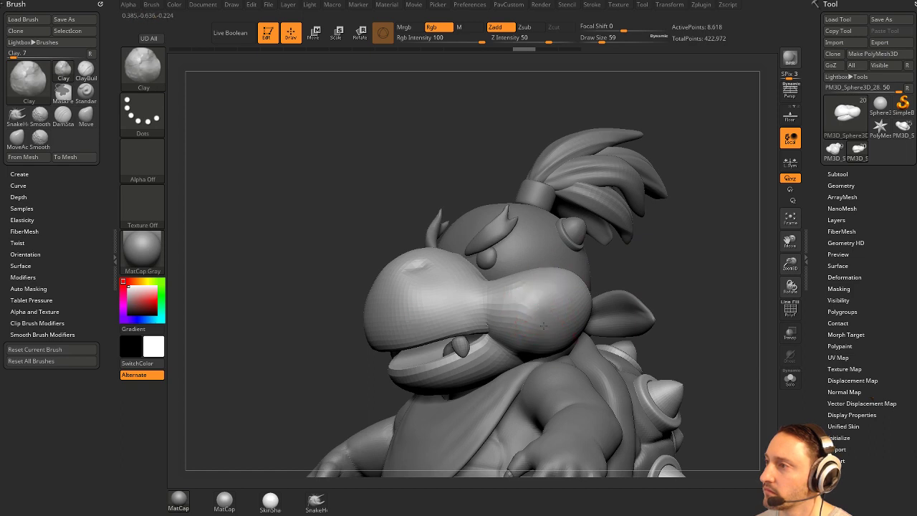
Open the brush's Auto Masking settings and smooth the side of the cheek.
left_click(29, 289)
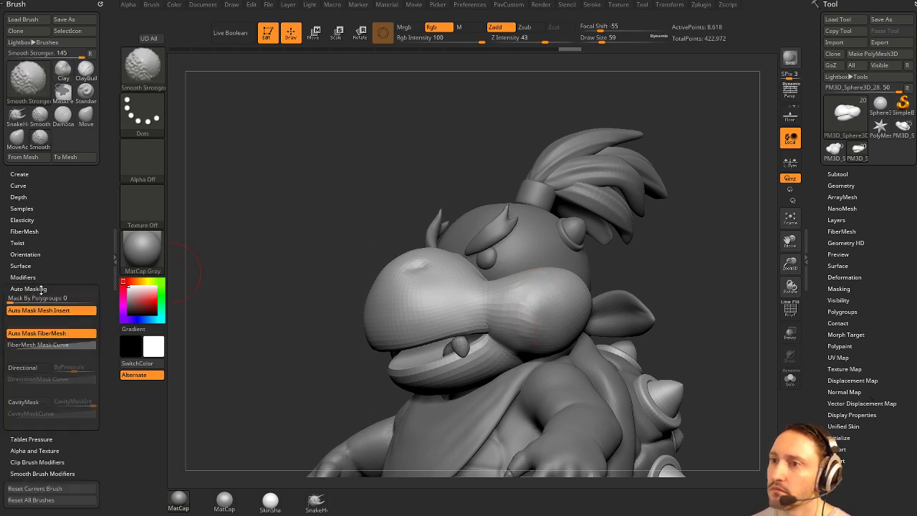
left_click(38, 311)
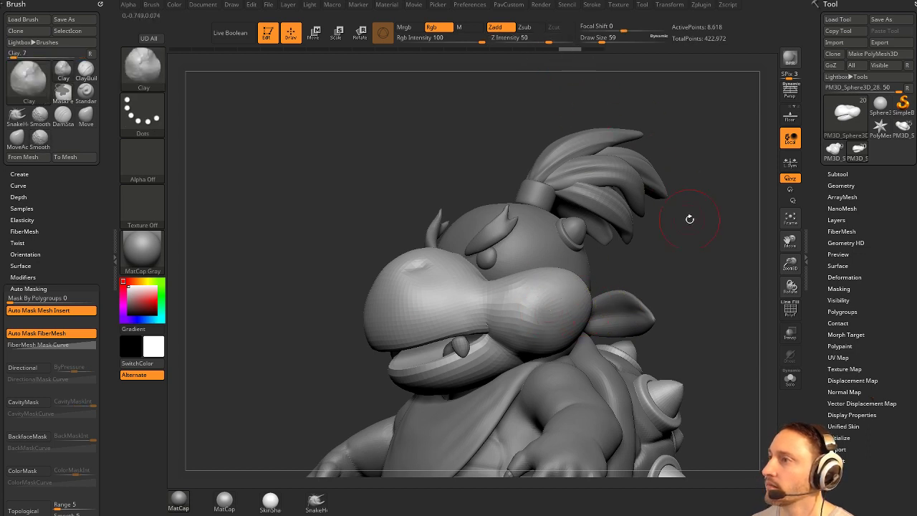
left_click_drag(690, 220, 683, 218, "alt")
left_click_drag(543, 316, 545, 308, "shift")
left_click_drag(667, 285, 671, 267, "alt")
mouse_move(670, 267)
left_mouse_down()
mouse_move(702, 280)
mouse_move(698, 317)
mouse_move(637, 291)
left_mouse_up()
Select the fangs subtool with the Standard brush active, check its wireframe, and raise its subdivision.
key("b")
key("s")
key("t")
left_click(467, 340, "alt")
mouse_move(612, 151)
left_mouse_down()
mouse_move(664, 199)
mouse_move(666, 226)
mouse_move(695, 218)
mouse_move(675, 208)
mouse_move(697, 203)
mouse_move(664, 211)
mouse_move(717, 252)
left_mouse_up()
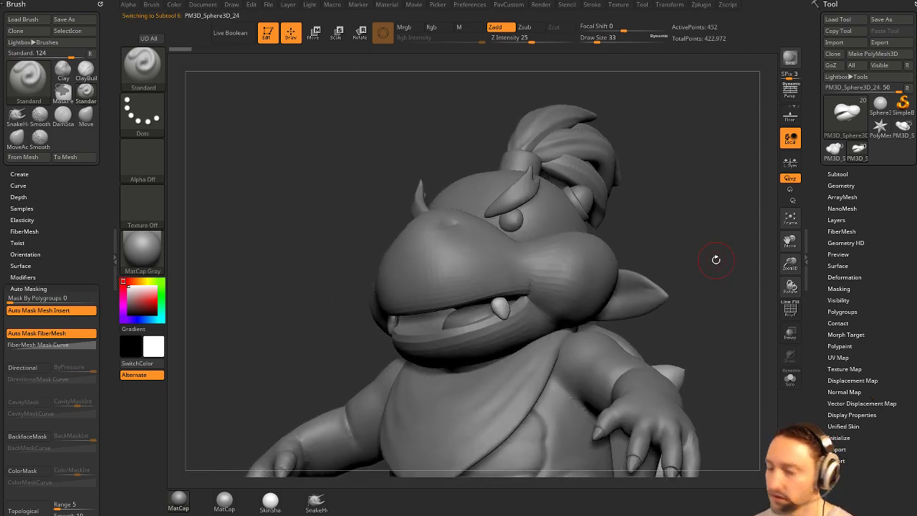
left_click(787, 310)
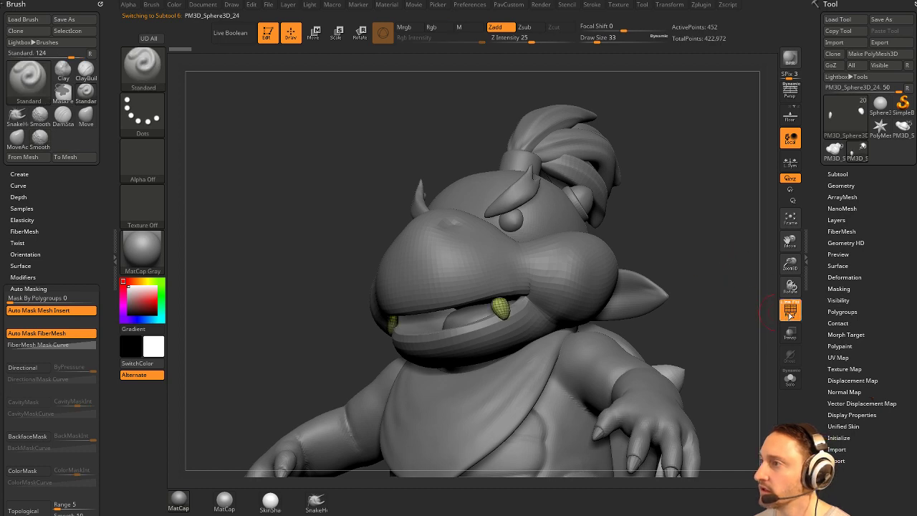
key("d")
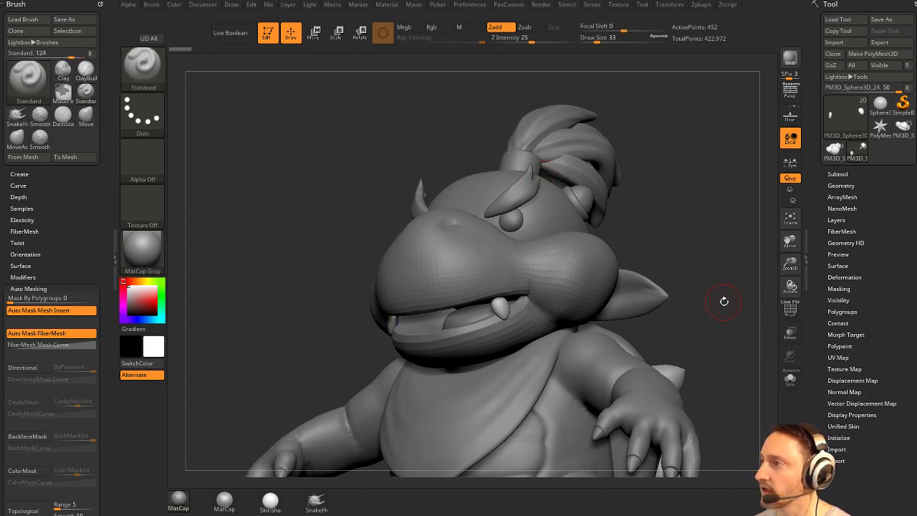
Select the head subtool, raise it one subdivision level, and view the character from the front.
left_click(565, 267, "alt")
key("d")
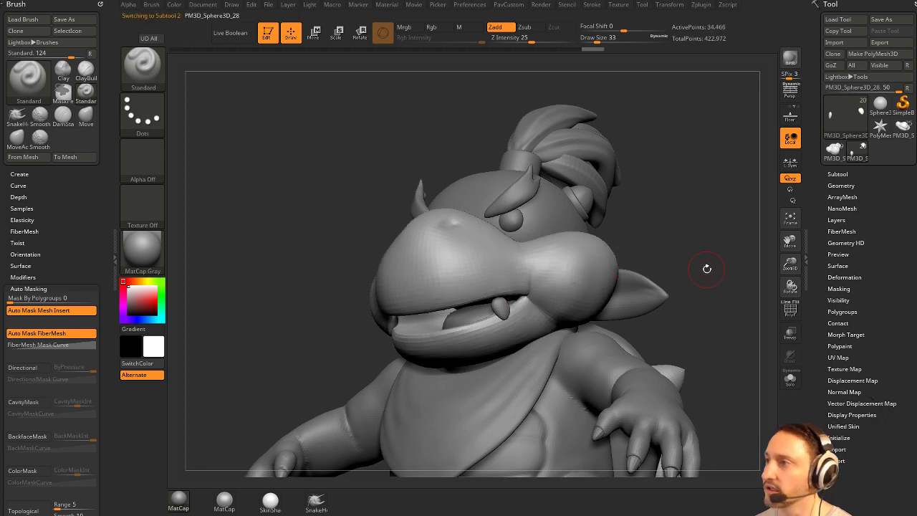
left_click_drag(707, 268, 718, 276)
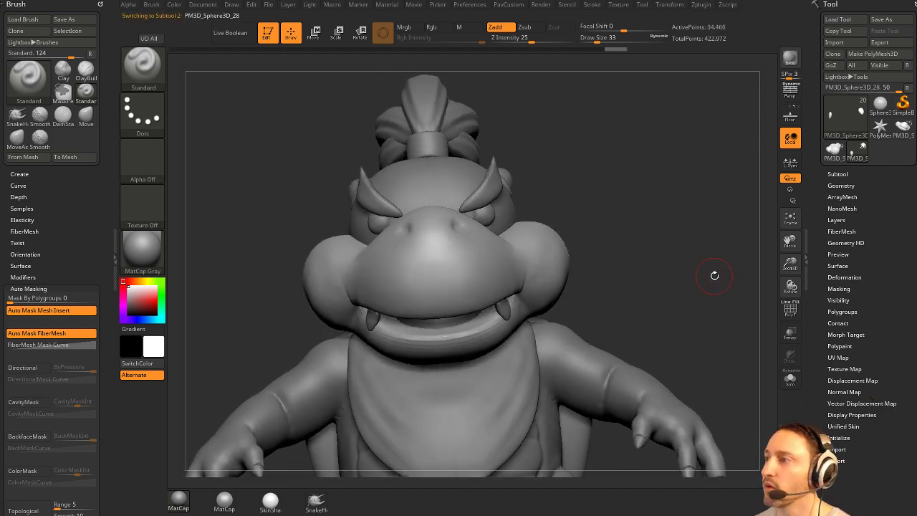
Isolate the muzzle subtool with its wireframe shown and lowered by one subdivision level.
mouse_move(711, 275)
left_mouse_down()
mouse_move(680, 277)
mouse_move(712, 288)
mouse_move(720, 324)
left_mouse_up()
left_click(789, 312)
key("shift+d")
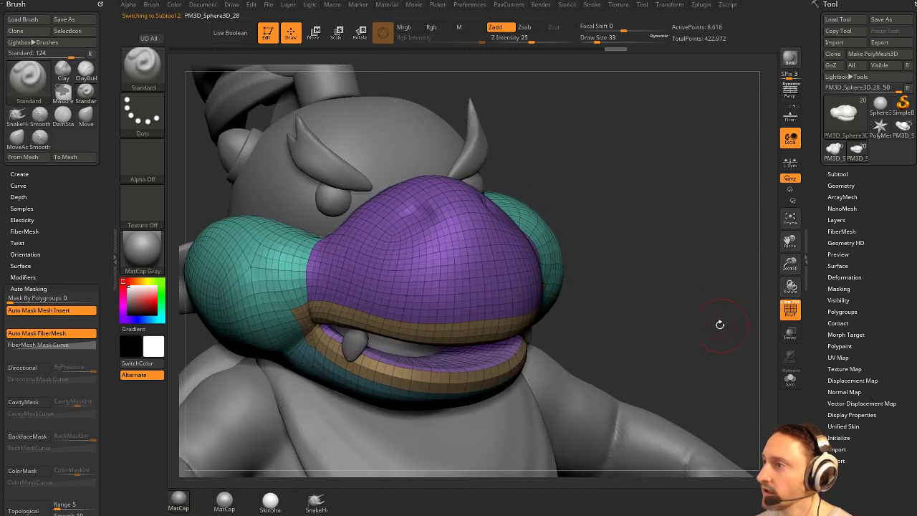
mouse_move(648, 307)
left_mouse_down()
mouse_move(692, 307)
mouse_move(678, 291)
mouse_move(641, 285)
mouse_move(748, 323)
left_mouse_up()
key("s")
left_click(791, 380)
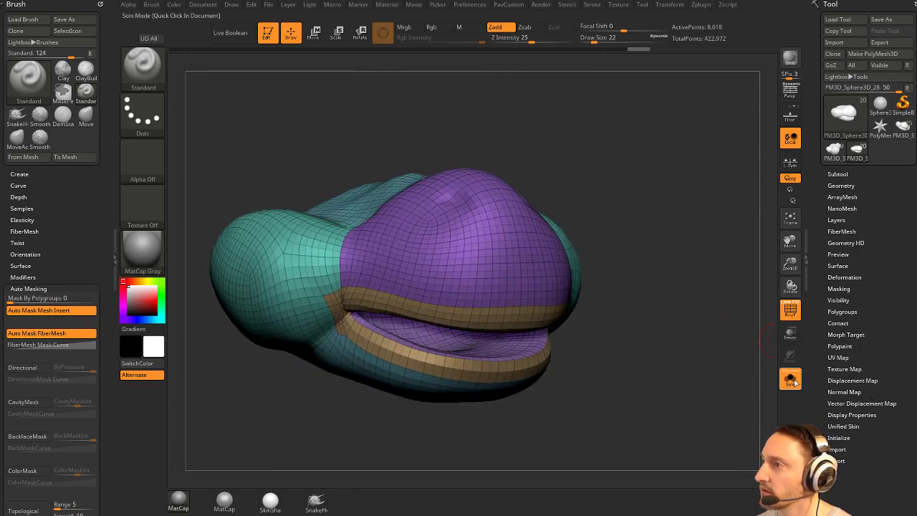
Set the muzzle's subdivision level to 1 and delete its higher levels.
left_click(842, 187)
left_click_drag(840, 209, 863, 210)
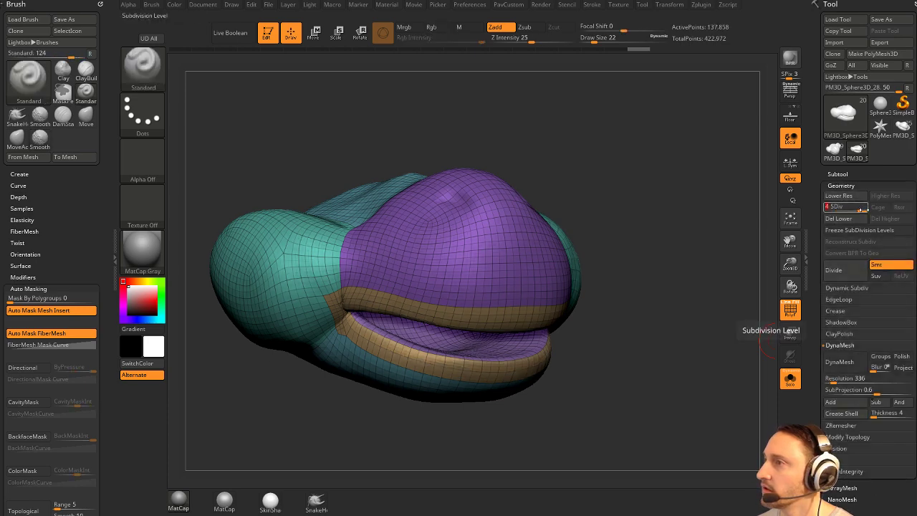
left_click_drag(757, 223, 689, 224)
left_click_drag(823, 207, 821, 207)
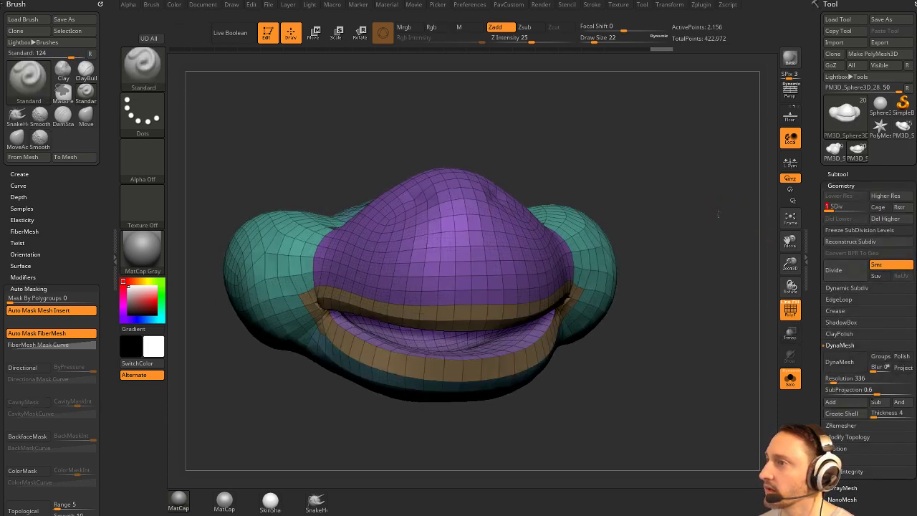
left_click_drag(720, 220, 773, 223)
left_click(888, 220)
mouse_move(658, 276)
left_mouse_down()
mouse_move(694, 280)
mouse_move(698, 299)
left_mouse_up()
Choose the SelectLasso brush and hide the polygon loop running around the front of the mouth interior.
left_click(156, 77, "ctrl+shift")
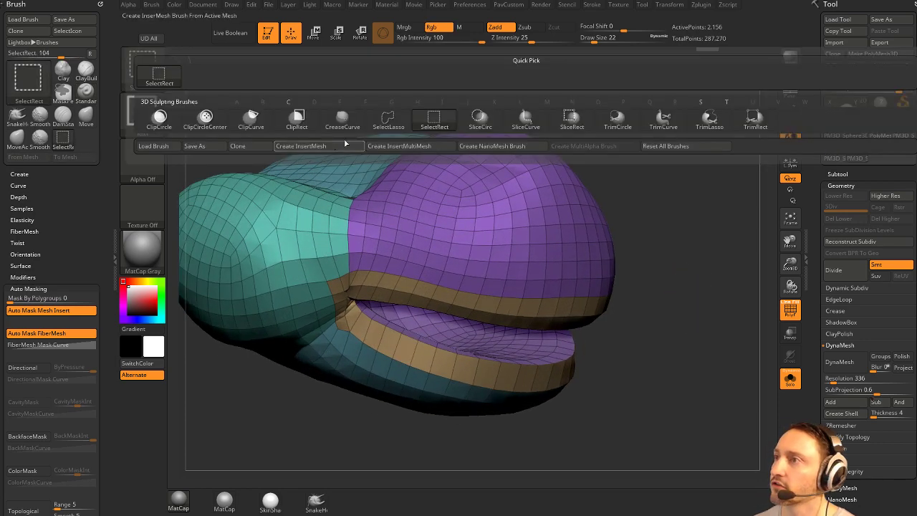
left_click(387, 121, "ctrl+shift")
left_click_drag(621, 325, 636, 327)
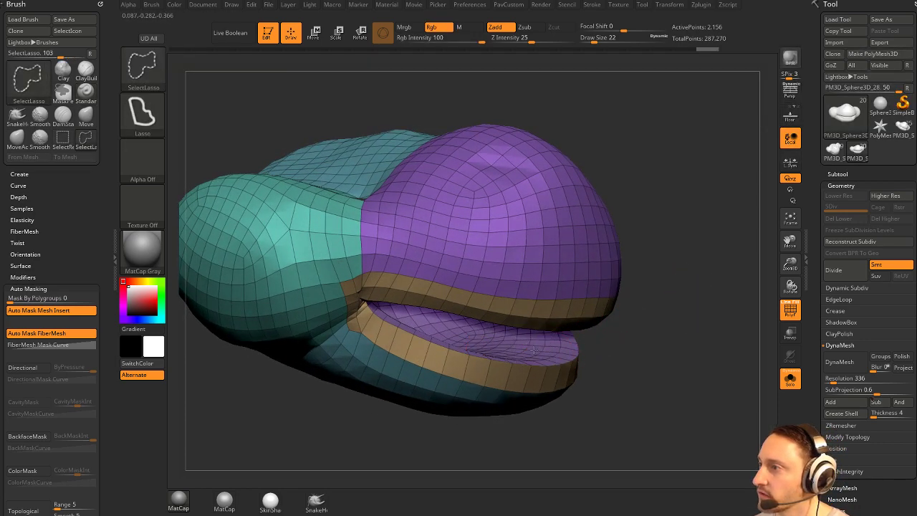
left_click(534, 349, "ctrl+shift")
mouse_move(731, 297)
left_mouse_down()
mouse_move(714, 249)
mouse_move(728, 245)
mouse_move(722, 266)
mouse_move(734, 288)
left_mouse_up()
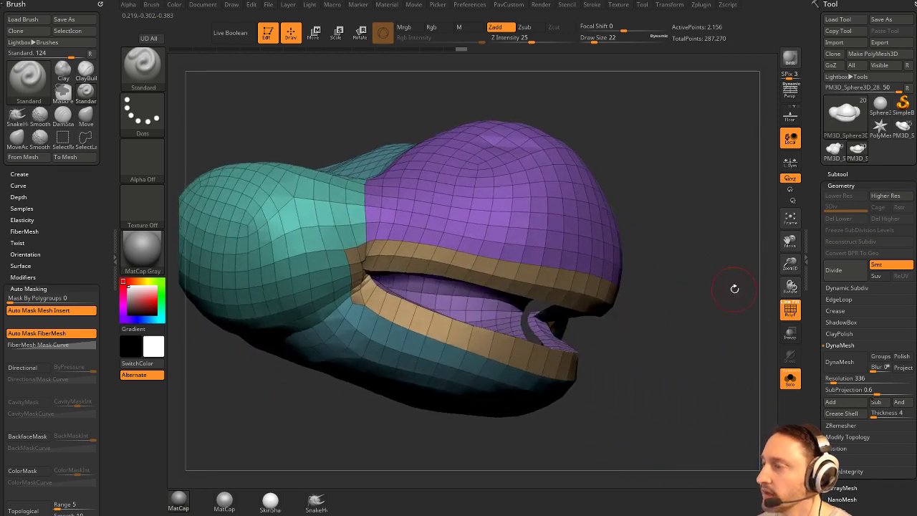
Give the hidden mouth loop its own polygroup and make the whole muzzle visible again.
key("space")
left_click_drag(657, 252, 742, 247, "ctrl+shift")
left_click_drag(742, 251, 713, 285, "ctrl+shift")
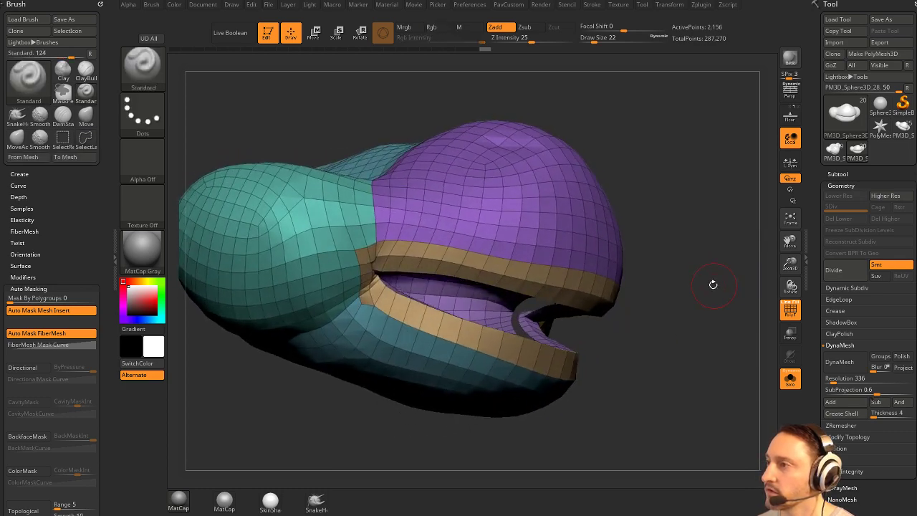
key("ctrl+shift")
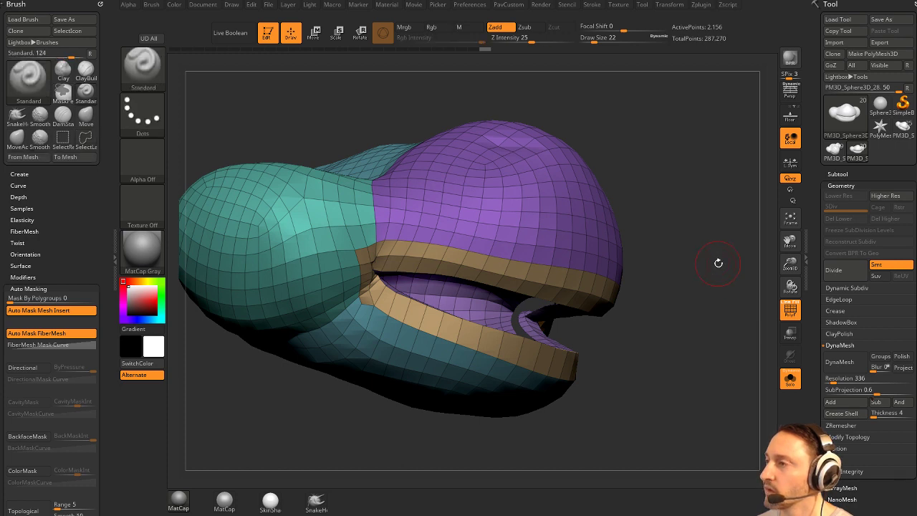
mouse_move(726, 256)
left_mouse_down()
mouse_move(715, 248)
mouse_move(729, 275)
mouse_move(714, 217)
mouse_move(721, 190)
mouse_move(710, 270)
mouse_move(704, 263)
left_mouse_up()
left_click(714, 209, "ctrl+shift")
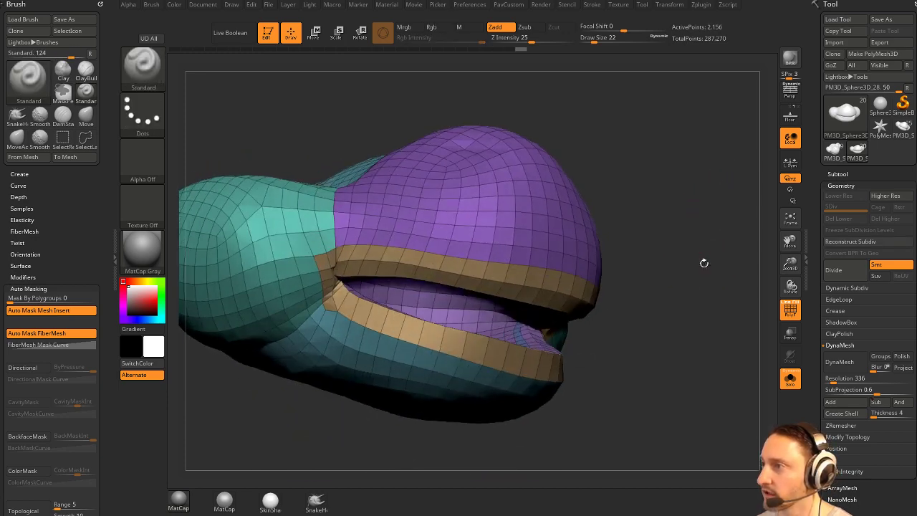
Isolate the mouth interior polygroup, split it with Auto Groups, and unhide the rest of the muzzle.
left_click(487, 331, "ctrl+shift")
key("space")
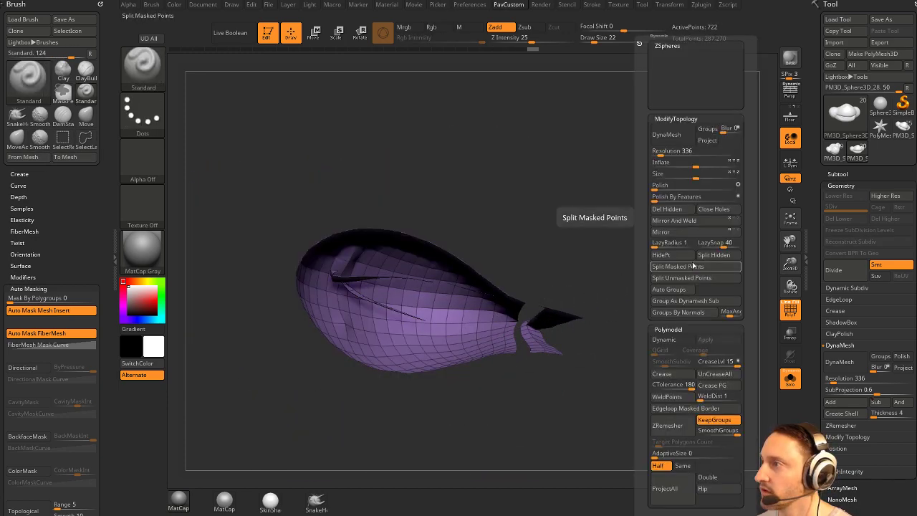
left_click(685, 288)
left_click(692, 294, "ctrl+shift")
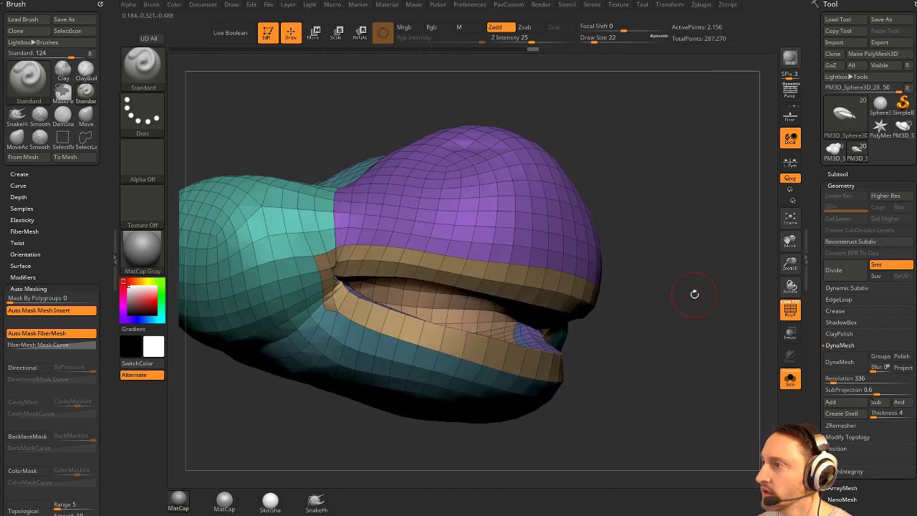
Isolate the inner mouth, grow its visible area into a new polygroup, and unhide the rest of the muzzle.
mouse_move(694, 294)
left_mouse_down()
mouse_move(665, 289)
mouse_move(674, 301)
mouse_move(689, 292)
left_mouse_up()
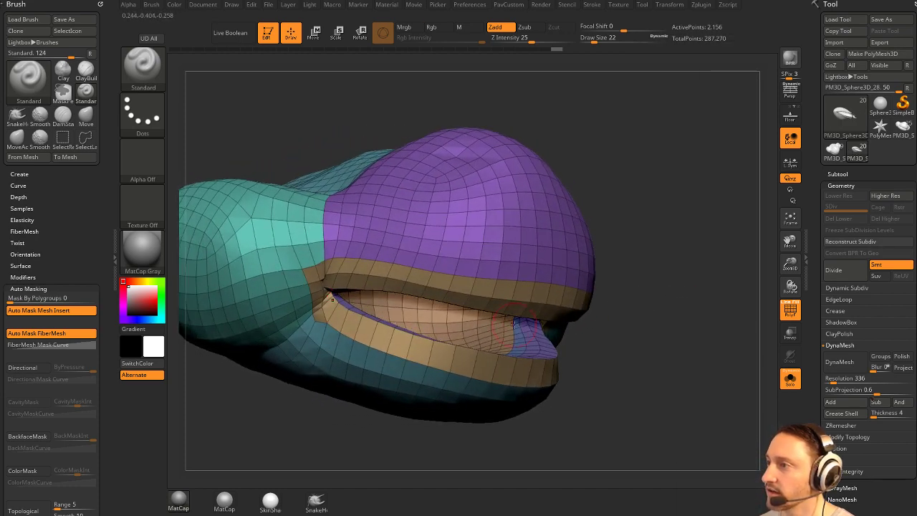
left_click(490, 330, "ctrl+shift")
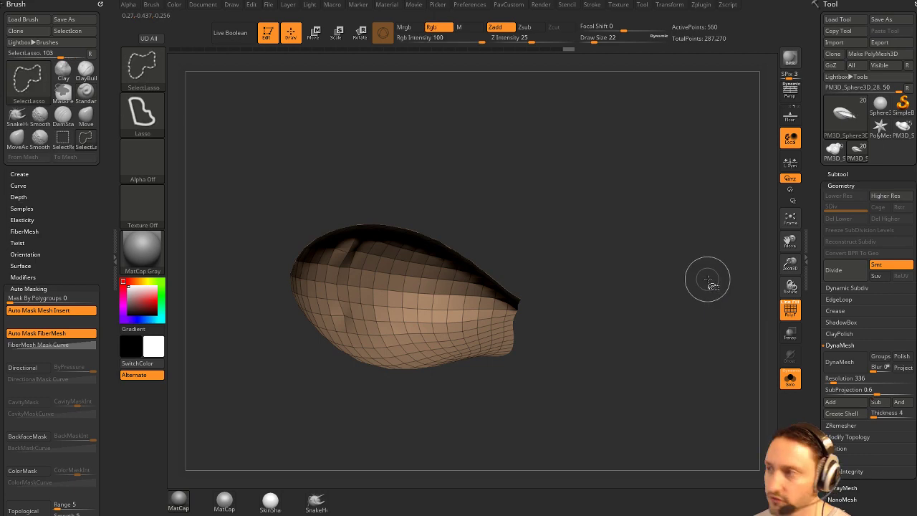
key("ctrl+shift+x")
left_click(705, 283, "ctrl+shift")
Set ZModeler's polygon action to Extrude with the Polygroup All target and try extruding the mouth interior.
mouse_move(708, 280)
left_mouse_down()
mouse_move(692, 273)
mouse_move(706, 269)
mouse_move(757, 297)
left_mouse_up()
key("b")
key("z")
key("m")
key("space")
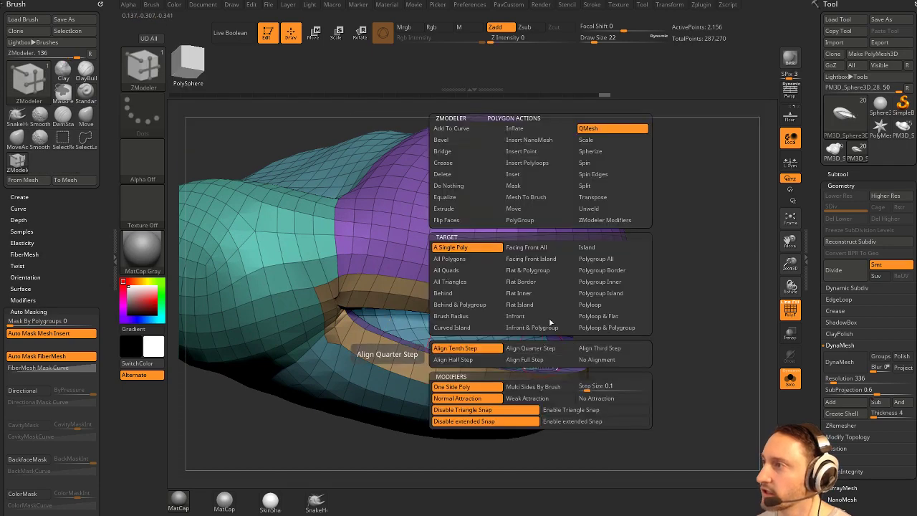
left_click(462, 209)
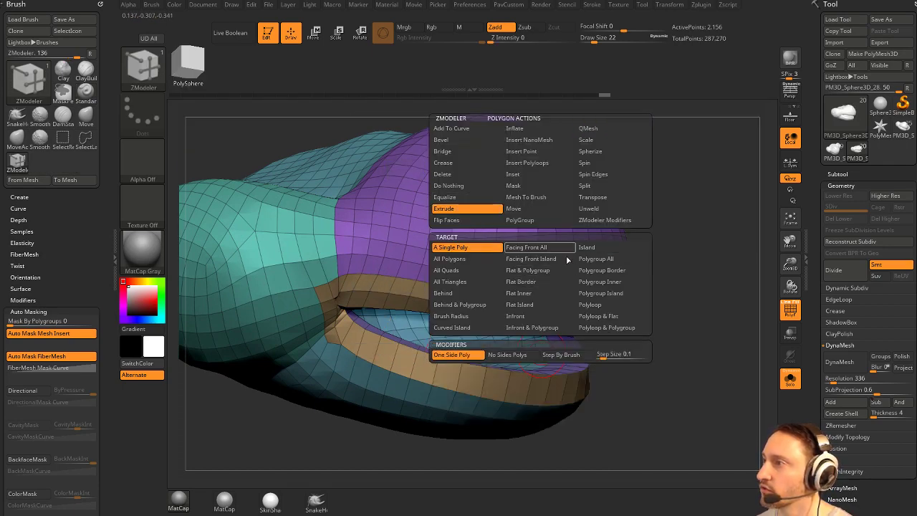
left_click(596, 260)
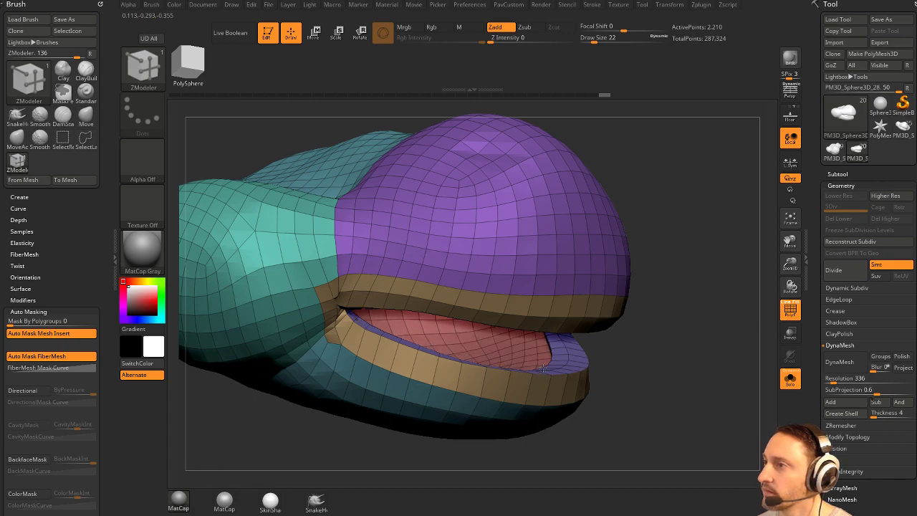
left_click_drag(543, 368, 546, 366)
Undo the mouth extrusion and flip the muzzle's surface normals to expose the back of the mouth interior.
left_click_drag(666, 307, 617, 265)
mouse_move(691, 174)
left_mouse_down()
mouse_move(725, 213)
mouse_move(715, 215)
left_mouse_up()
key("2")
left_click(725, 488)
left_click_drag(673, 410, 649, 408)
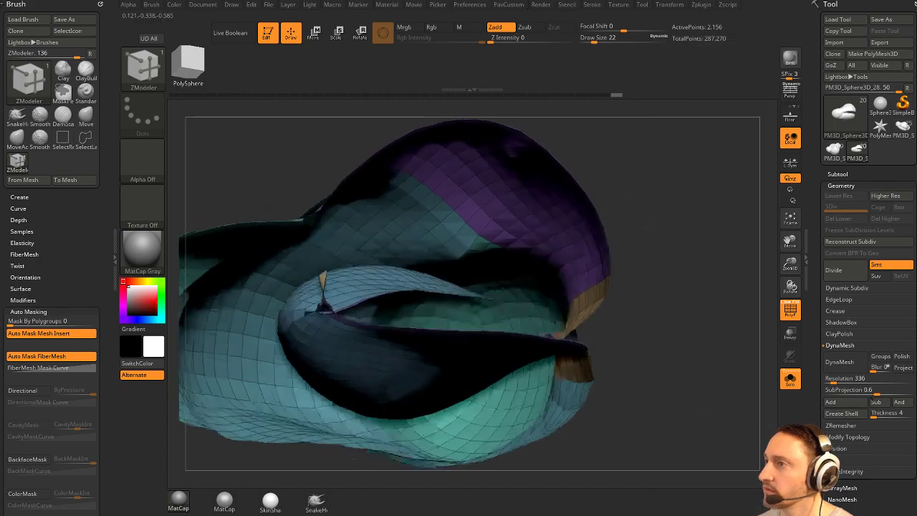
left_click_drag(648, 227, 645, 251)
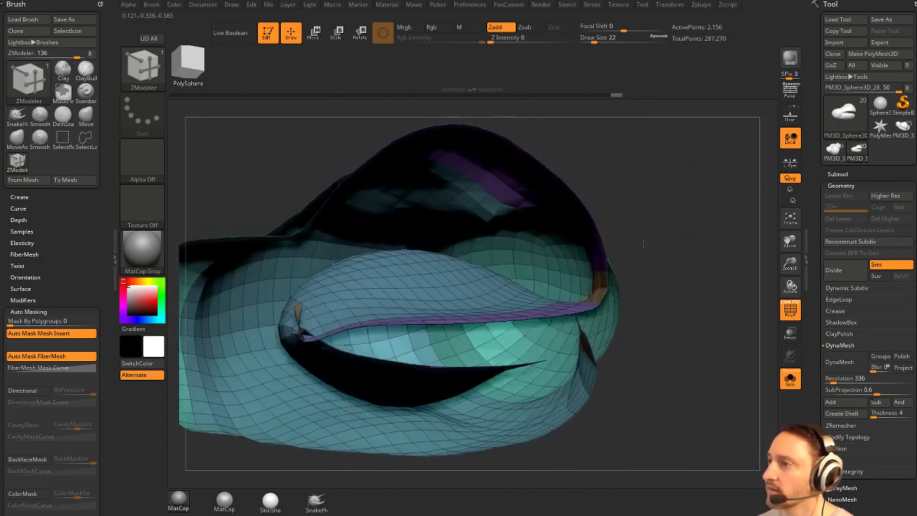
Extrude the mouth interior polygroup from its back side and flip the muzzle's normals back.
left_click_drag(473, 286, 478, 280)
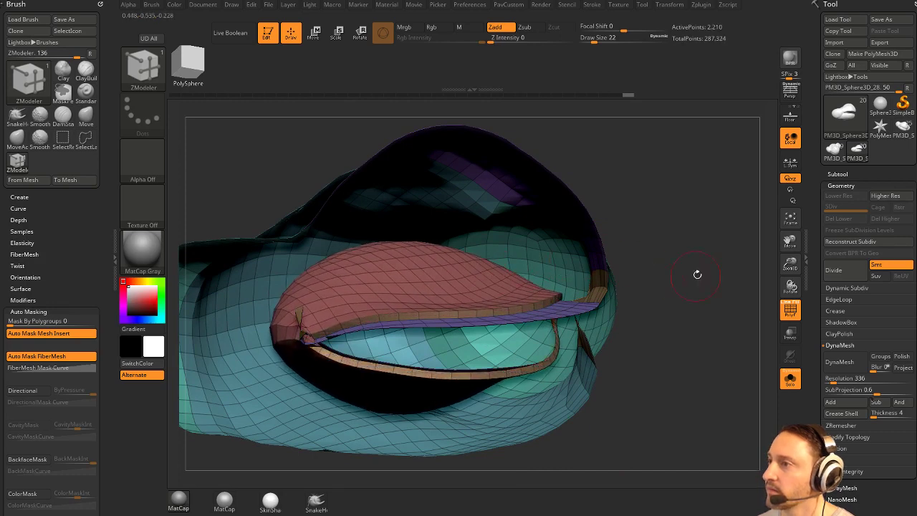
left_click_drag(698, 272, 607, 287)
left_click(789, 309)
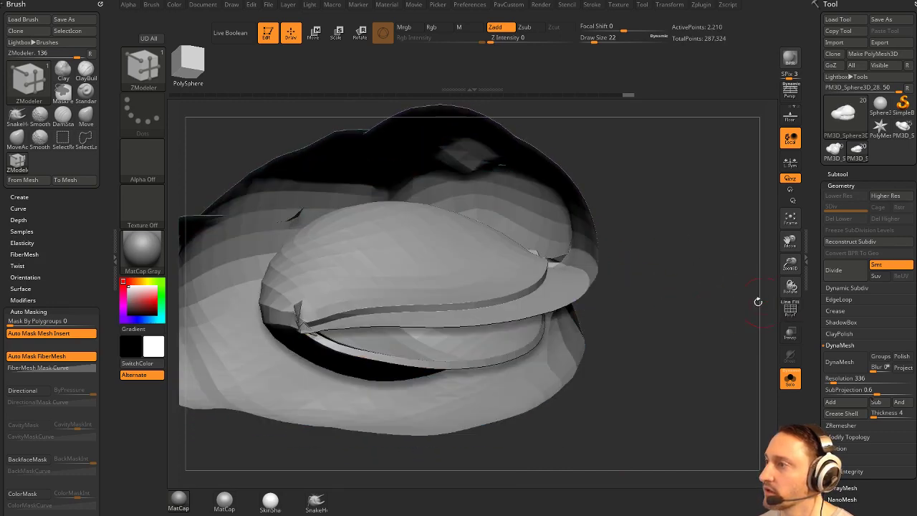
mouse_move(711, 315)
left_mouse_down()
mouse_move(708, 256)
mouse_move(774, 345)
left_mouse_up()
key("space")
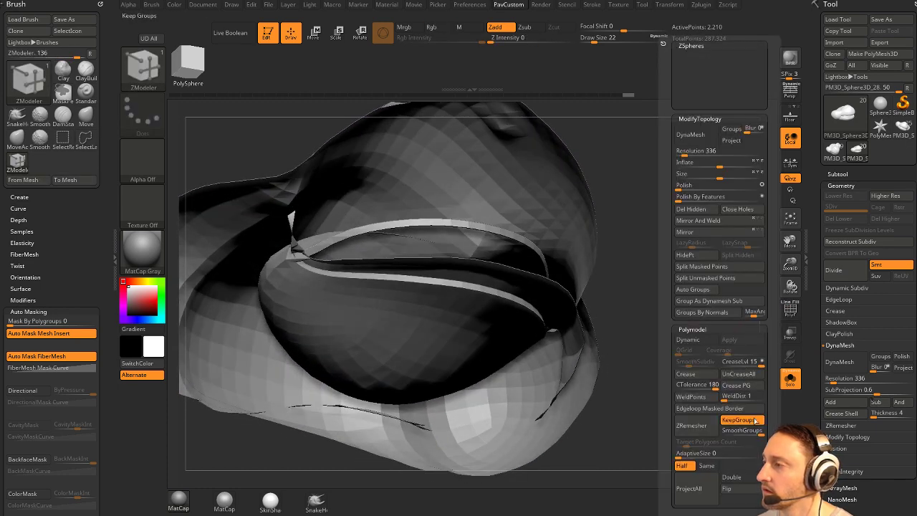
left_click(734, 492)
left_click_drag(674, 224, 663, 267)
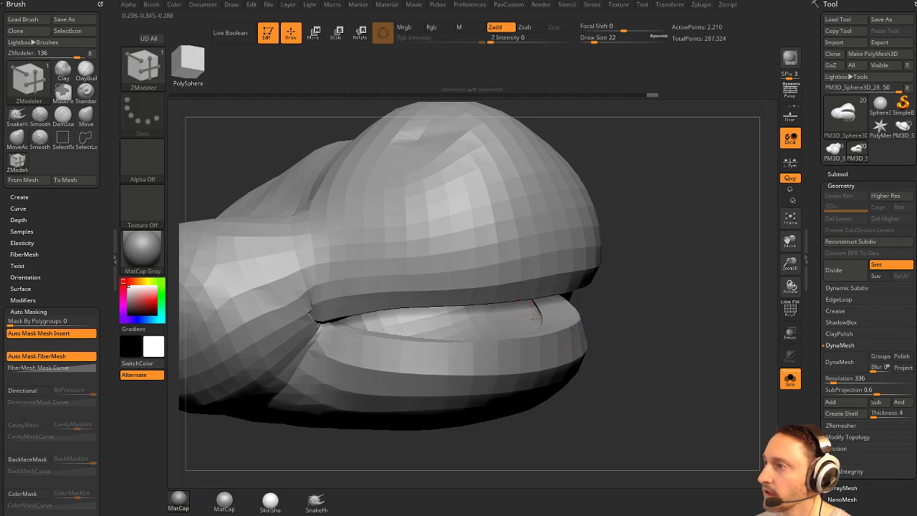
Show the wireframe and smooth the inner rim of the lower lip beside the extruded mouth interior.
key("shift+f")
left_click_drag(698, 296, 651, 293)
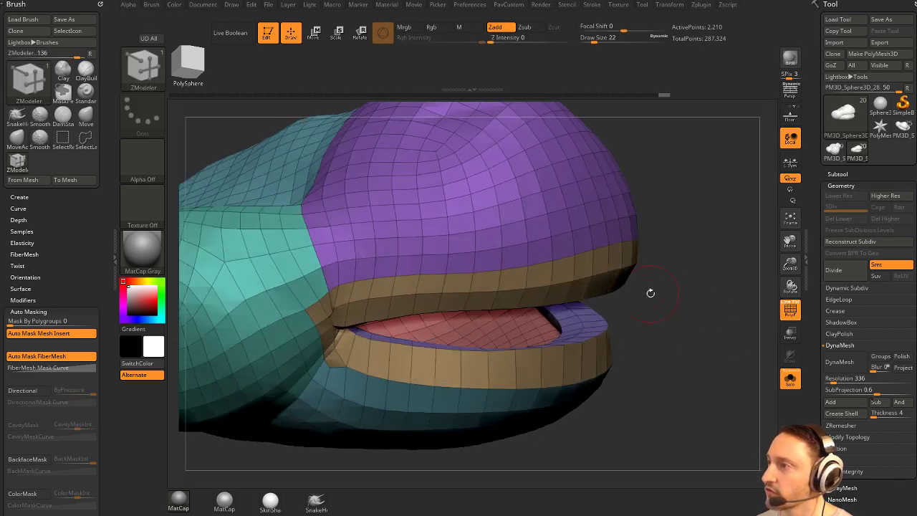
key("ctrl+z")
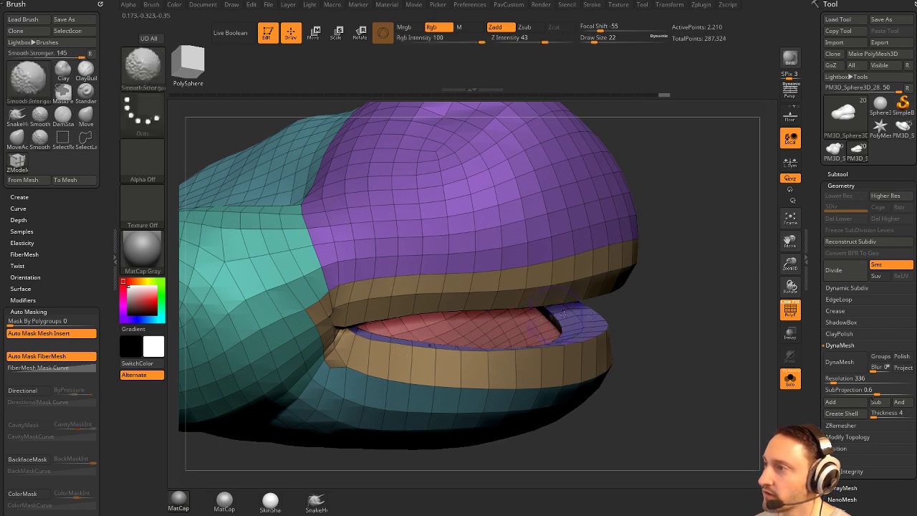
left_click(571, 320)
mouse_move(687, 312)
left_mouse_down()
mouse_move(618, 309)
mouse_move(681, 320)
mouse_move(695, 300)
left_mouse_up()
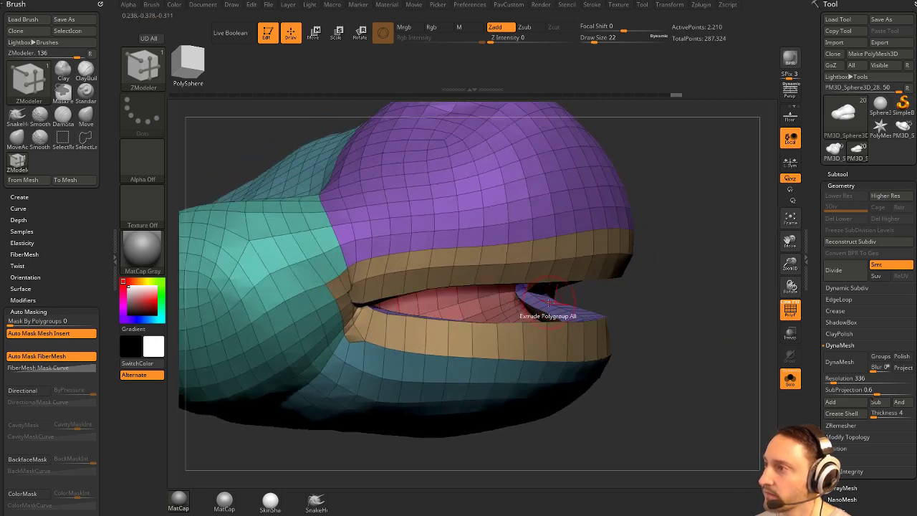
Switch to the Move brush at draw size 31 and check the mouth's inner rim.
key("b")
key("m")
key("v")
key("s")
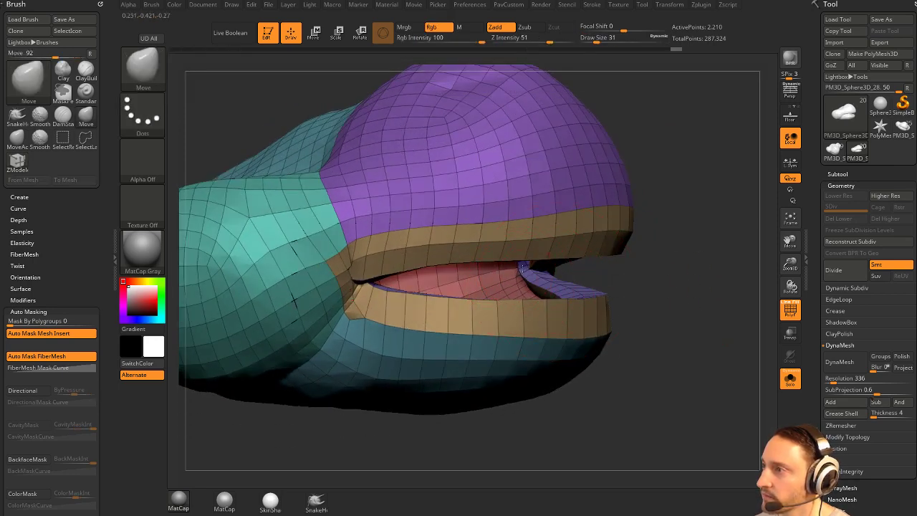
left_click_drag(622, 275, 615, 288)
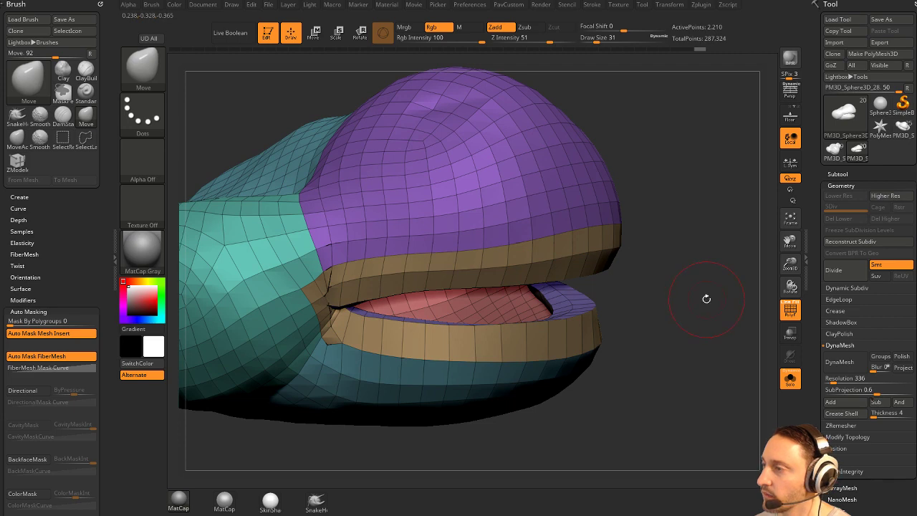
mouse_move(706, 299)
left_mouse_down()
mouse_move(702, 260)
mouse_move(696, 270)
left_mouse_up()
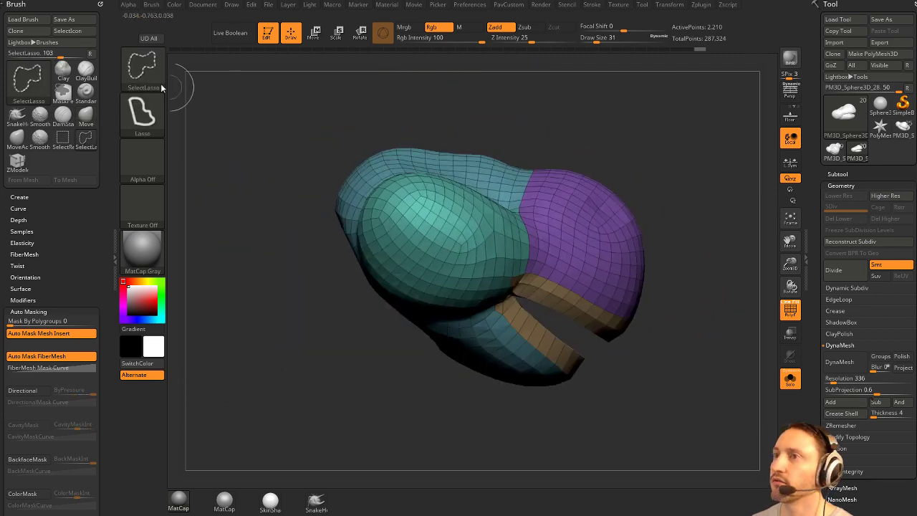
Isolate the mouth interior and lower lip with a lasso visibility selection.
mouse_move(647, 174)
left_mouse_down("ctrl+shift")
mouse_move(338, 210)
mouse_move(461, 256)
mouse_move(510, 295)
mouse_move(688, 380)
left_mouse_up("ctrl+shift")
mouse_move(738, 254)
left_mouse_down()
mouse_move(710, 251)
mouse_move(687, 322)
mouse_move(718, 260)
mouse_move(731, 330)
mouse_move(709, 332)
mouse_move(688, 271)
mouse_move(681, 329)
left_mouse_up()
left_click(710, 252, "ctrl+shift")
key("ctrl+z")
Tighten the polygon rows along the lower lip's inner rim with the Pinch brush, reducing the draw size to 74.
key("b")
key("p")
key("i")
key("s")
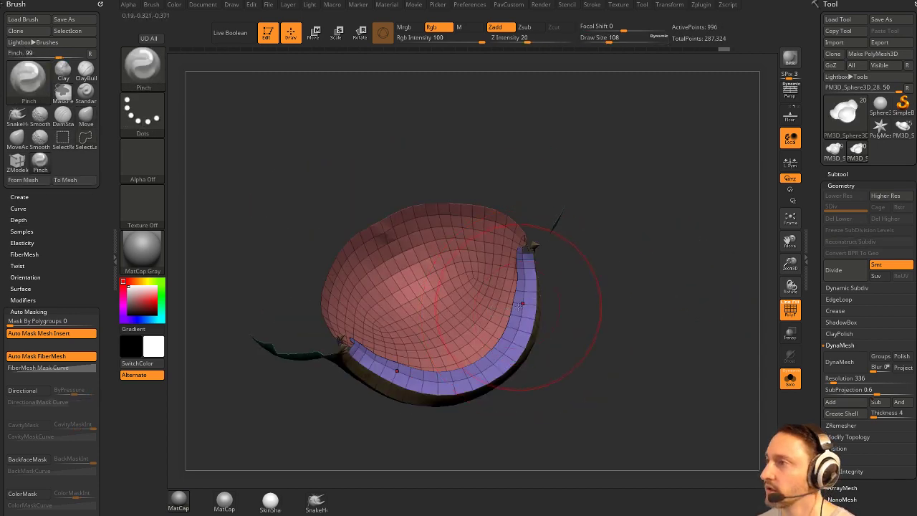
left_click_drag(521, 337, 523, 321)
key("s")
left_click_drag(523, 320, 522, 319)
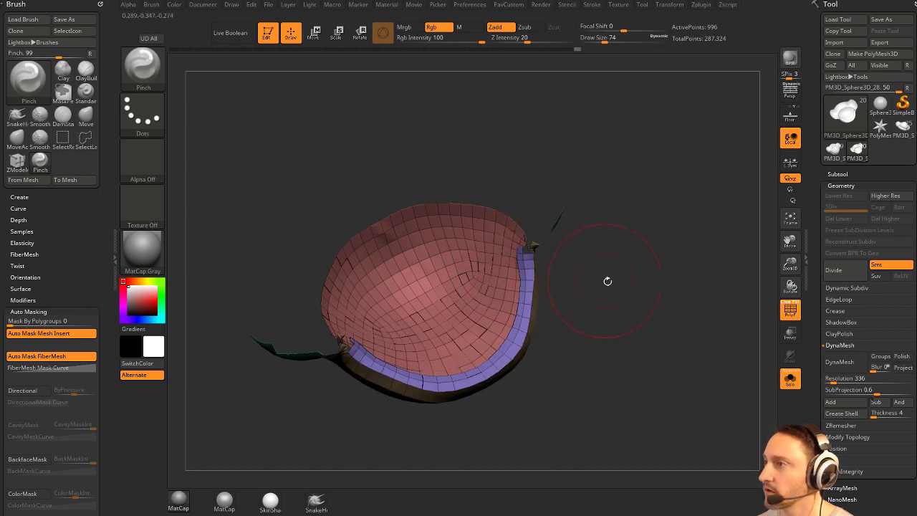
Make the entire muzzle visible again and clear any mask on it.
left_click_drag(608, 281, 659, 306)
left_click(691, 330, "ctrl+shift")
mouse_move(693, 332)
left_mouse_down()
mouse_move(735, 370)
mouse_move(701, 369)
mouse_move(700, 379)
mouse_move(753, 377)
left_mouse_up()
left_click(721, 354, "ctrl")
left_click(707, 351, "ctrl")
Switch to the Standard brush and bring the rest of the character back around the muzzle.
key("b")
key("s")
key("t")
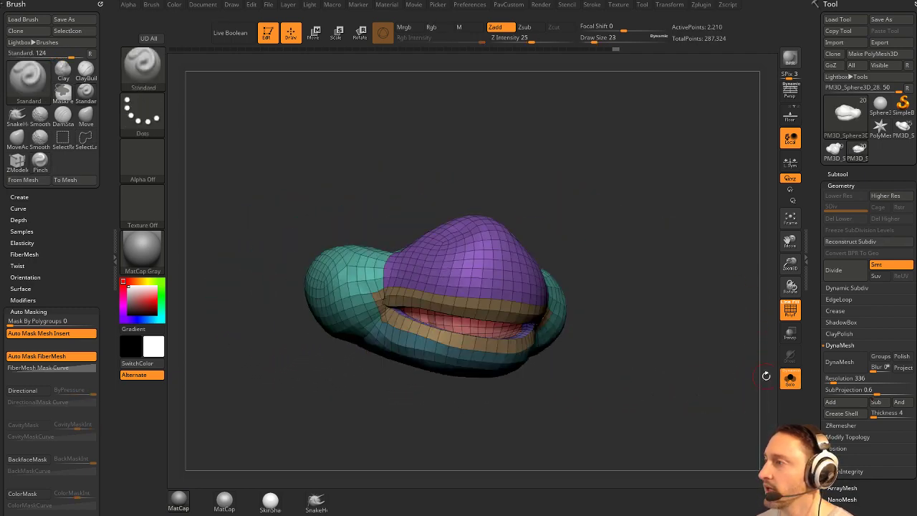
left_click(790, 379)
left_click_drag(704, 301, 721, 307)
left_click_drag(721, 306, 720, 337, "alt")
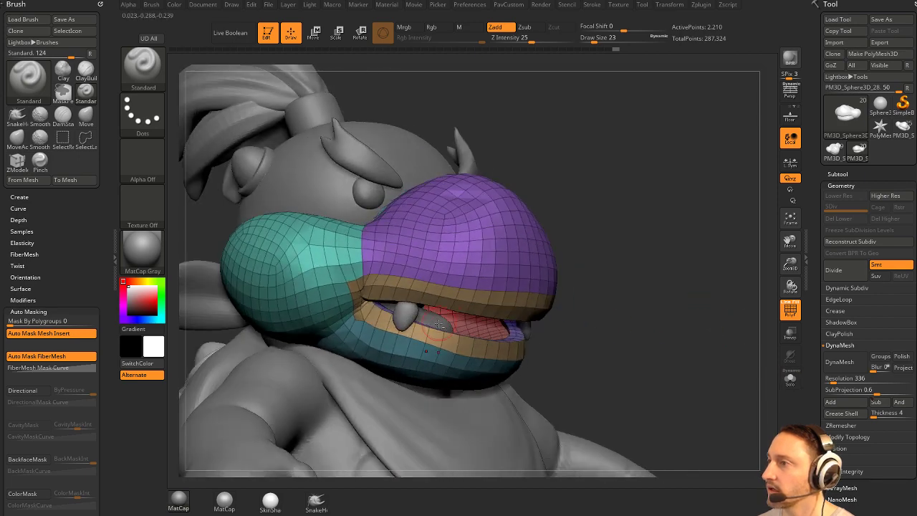
Switch to the body subtool visible inside the open mouth and show it through the other parts with transparency in side view.
mouse_move(635, 315)
left_mouse_down("alt")
mouse_move(635, 288)
mouse_move(587, 289)
left_mouse_up("alt")
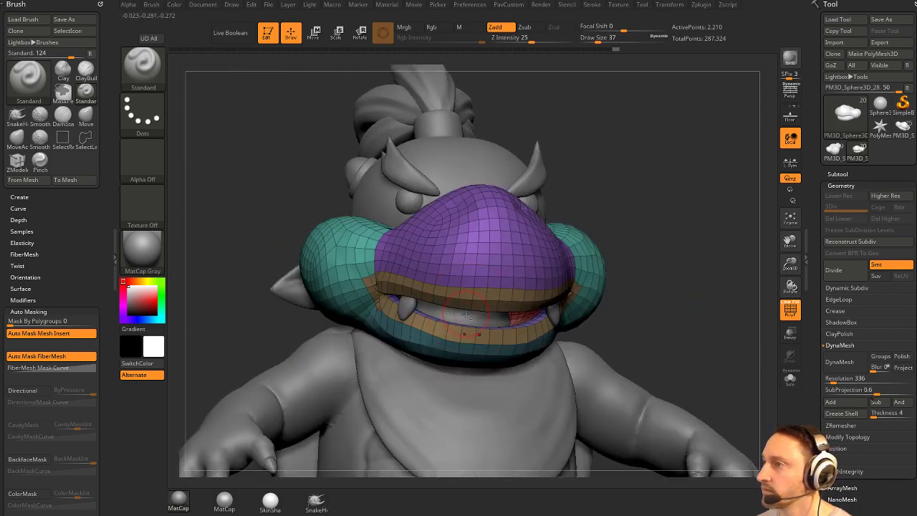
left_click(467, 316, "alt")
left_click_drag(735, 295, 692, 292)
left_click(792, 376)
left_click_drag(717, 361, 738, 338, "alt")
left_click(791, 379)
left_click_drag(691, 280, 729, 299)
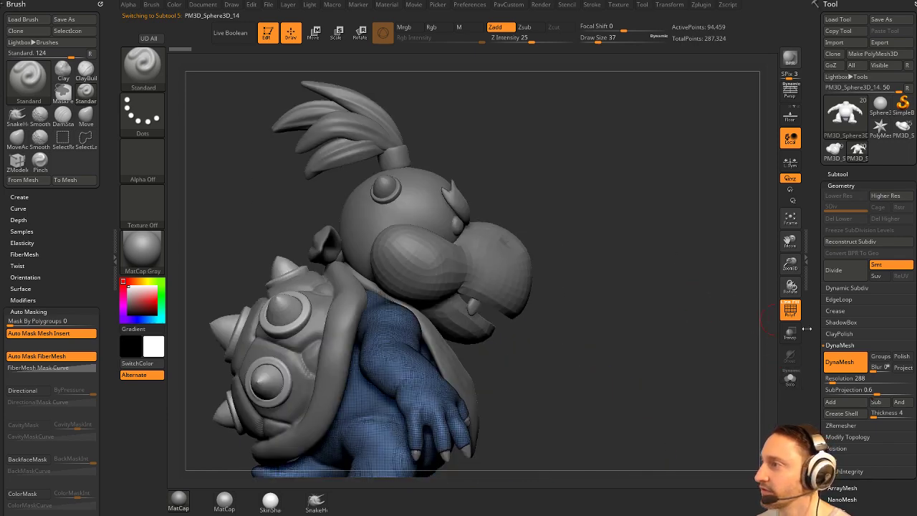
left_click(790, 333)
left_click_drag(657, 322, 673, 307)
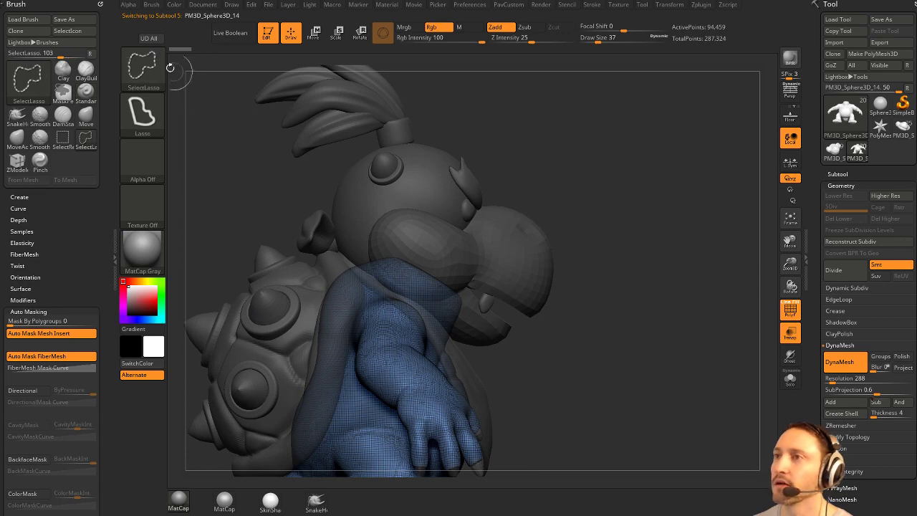
Cut back the upper end of the body where it protrudes into the mouth, using the ClipCurve brush.
left_click(161, 68, "ctrl+shift")
left_click(249, 117)
mouse_move(326, 171)
left_mouse_down("ctrl+shift")
mouse_move(527, 369)
mouse_move(517, 393)
left_mouse_up("ctrl+shift")
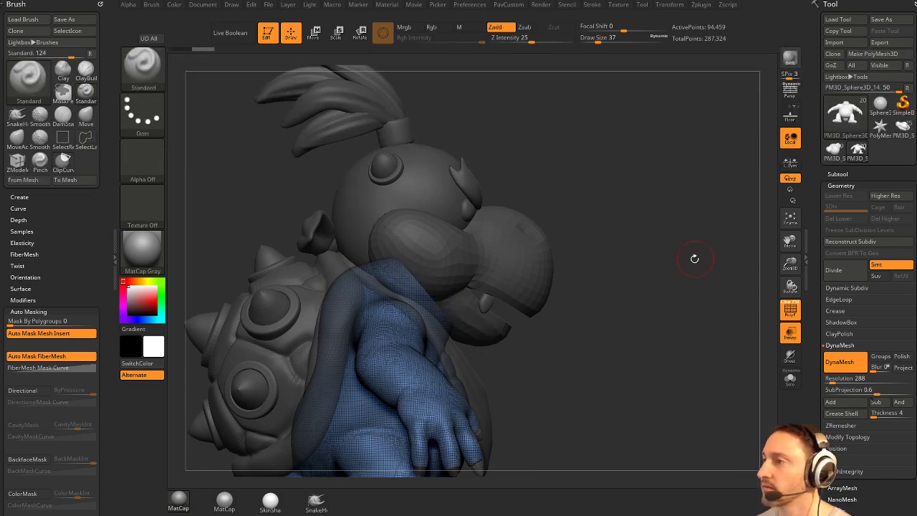
Examine the clipped neck against the mouth from the front and side, with transparency and polyframe switched on and off.
mouse_move(694, 259)
left_mouse_down()
mouse_move(728, 285)
mouse_move(698, 280)
mouse_move(762, 334)
left_mouse_up()
left_click(786, 310)
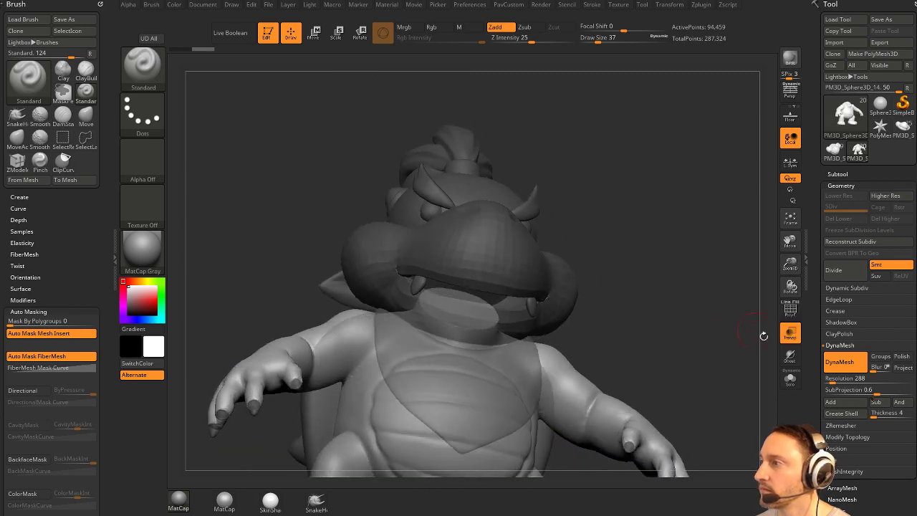
left_click(789, 334)
mouse_move(725, 309)
left_mouse_down()
mouse_move(708, 314)
mouse_move(750, 308)
left_mouse_up()
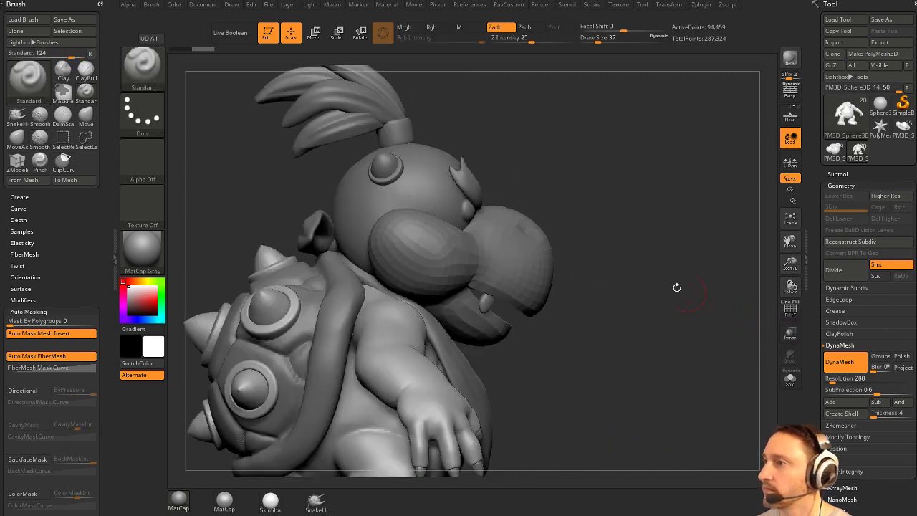
left_click(792, 382)
left_click(791, 381)
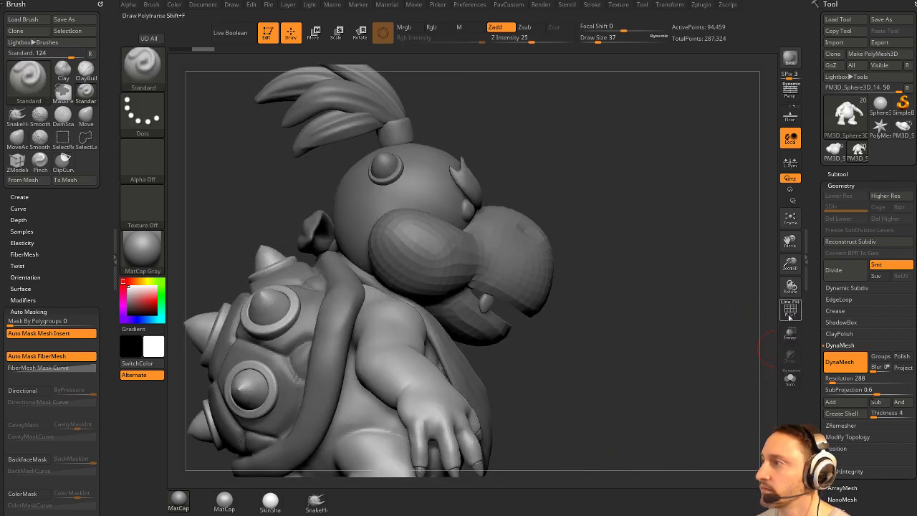
left_click(790, 310)
left_click(790, 333)
left_click_drag(756, 329, 692, 325)
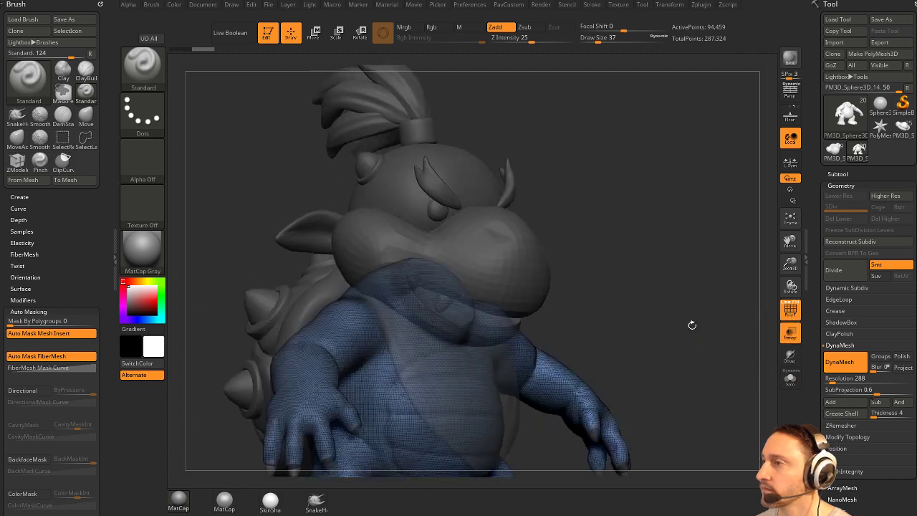
Isolate the muzzle subtool and mask all of it except the inner-mouth polygroup.
left_click(519, 305, "alt")
left_click(791, 310)
left_click_drag(745, 315, 700, 308)
left_click(790, 333)
left_click(790, 379)
left_click(790, 310)
left_click(483, 331, "ctrl+shift")
left_click(696, 276, "ctrl")
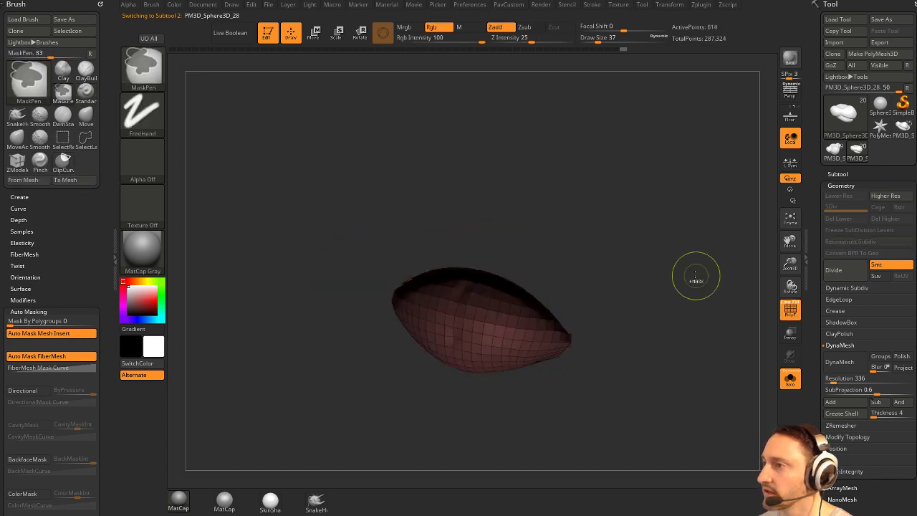
left_click(674, 215, "ctrl+shift")
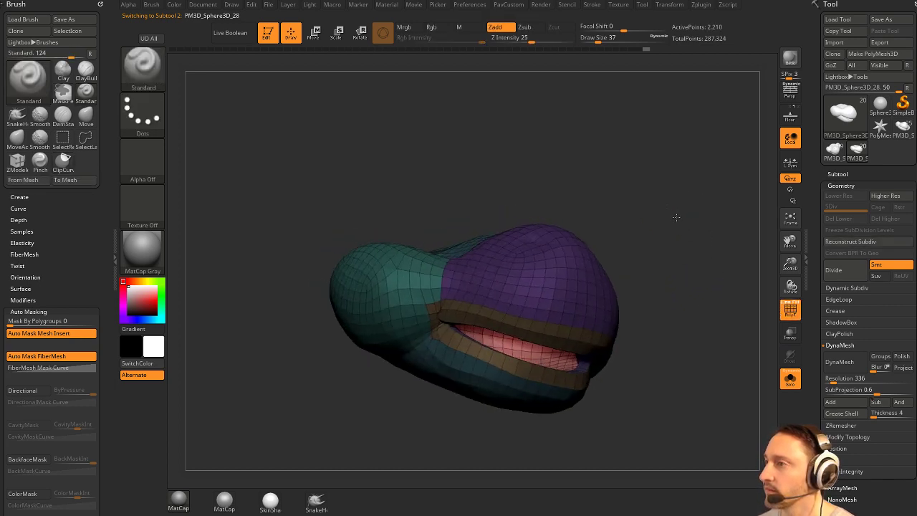
Move the unmasked inner-mouth surface back and down into the muzzle with the transform gizmo.
left_click_drag(676, 217, 611, 182)
key("w")
left_click(521, 361, "alt")
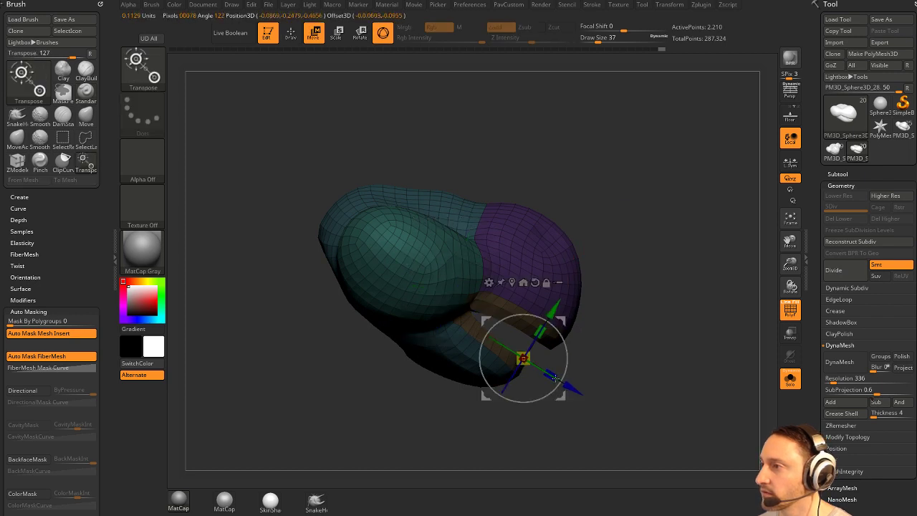
left_click_drag(607, 362, 542, 365)
left_click_drag(622, 392, 579, 364)
left_click_drag(534, 328, 535, 331)
left_click_drag(706, 240, 693, 280)
left_click_drag(679, 371, 719, 353)
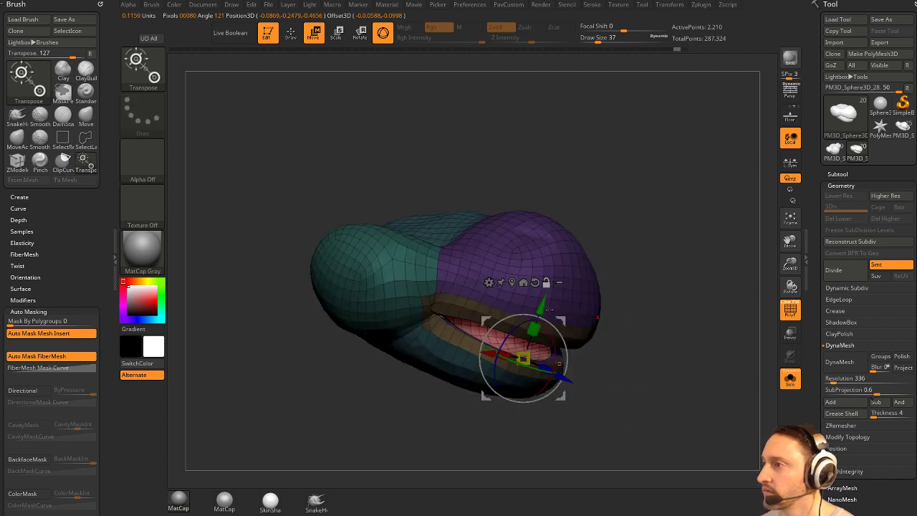
left_click_drag(555, 284, 554, 285)
left_click_drag(680, 319, 643, 315)
left_click_drag(538, 310, 534, 332)
key("q")
left_click_drag(673, 265, 717, 319)
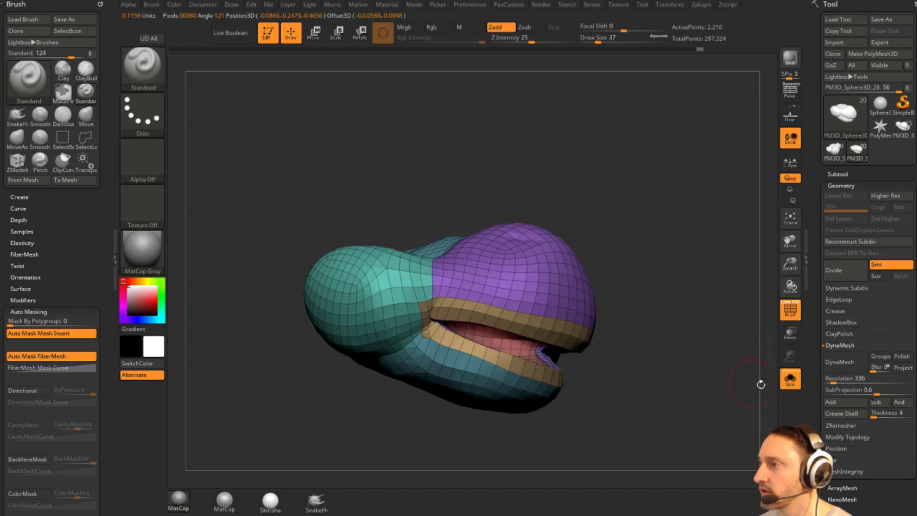
Show the whole character again and clip away the part of the head sphere that reaches into the mouth.
left_click(789, 381)
left_click_drag(711, 269, 765, 309)
left_click(549, 209, "alt")
left_click(791, 339)
mouse_move(654, 276)
left_mouse_down()
mouse_move(709, 294)
mouse_move(607, 301)
mouse_move(531, 285)
left_mouse_up()
mouse_move(495, 331)
left_mouse_down("ctrl+shift")
mouse_move(455, 322)
mouse_move(476, 344)
left_mouse_up("ctrl+shift")
left_click_drag(688, 303, 767, 309)
left_click(791, 309)
left_click(790, 333)
left_click_drag(686, 310, 682, 288)
left_click(573, 308, "alt")
left_click_drag(611, 303, 645, 315)
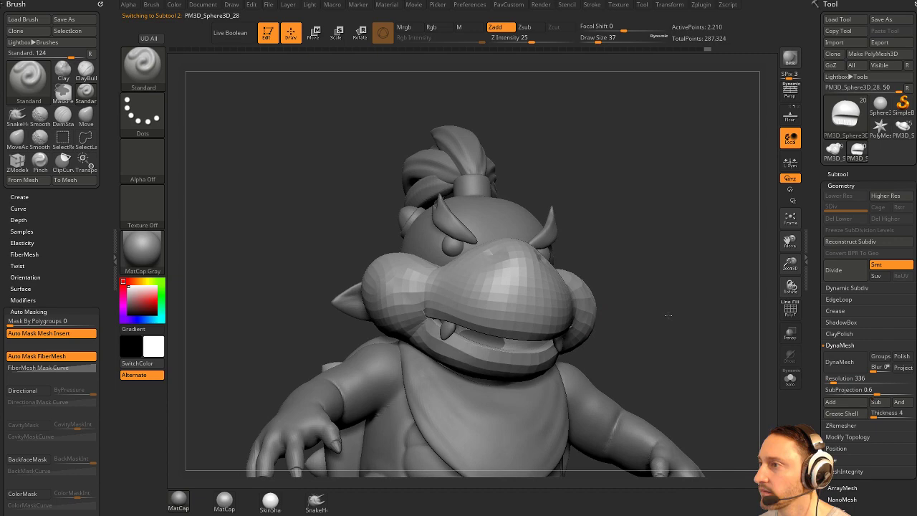
key("s")
left_click_drag(496, 347, 512, 348)
left_click(499, 347, "alt")
left_click_drag(607, 321, 614, 309, "alt")
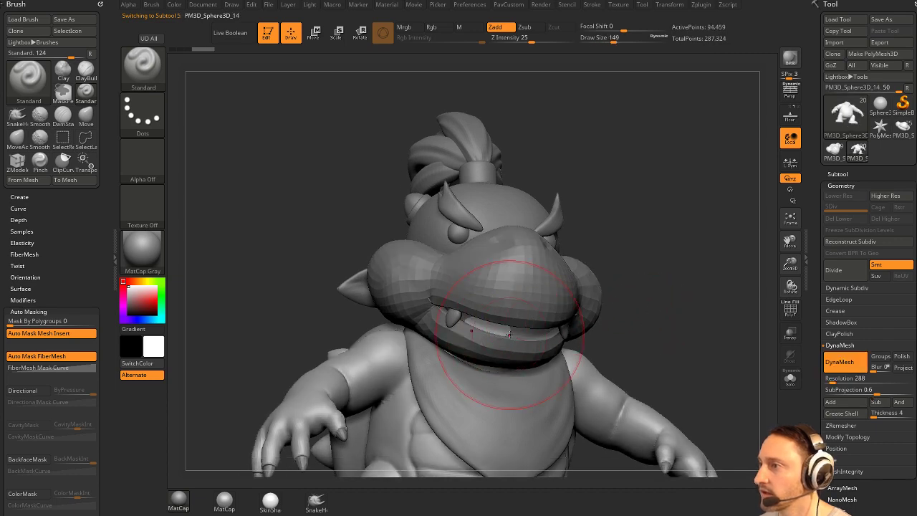
key("b")
key("m")
key("v")
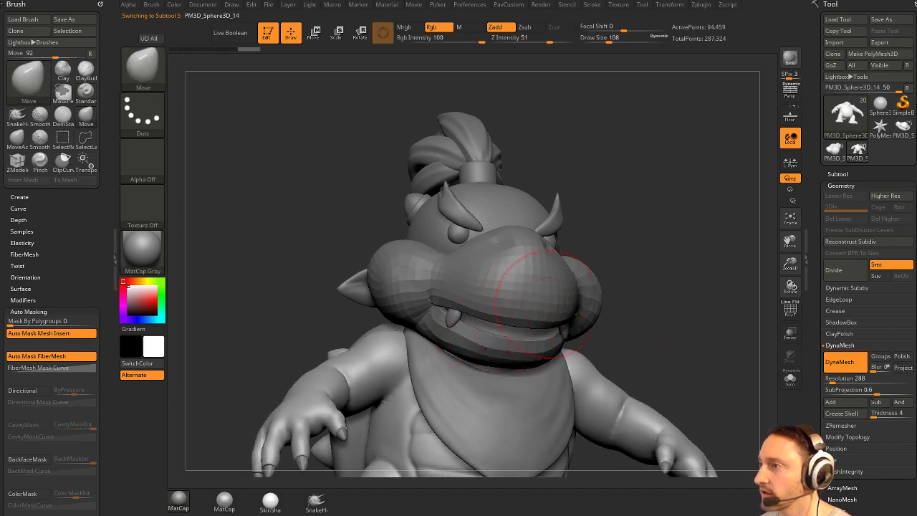
mouse_move(665, 300)
left_mouse_down()
mouse_move(638, 277)
mouse_move(664, 299)
mouse_move(652, 302)
left_mouse_up()
key("s")
key("b")
key("s")
key("t")
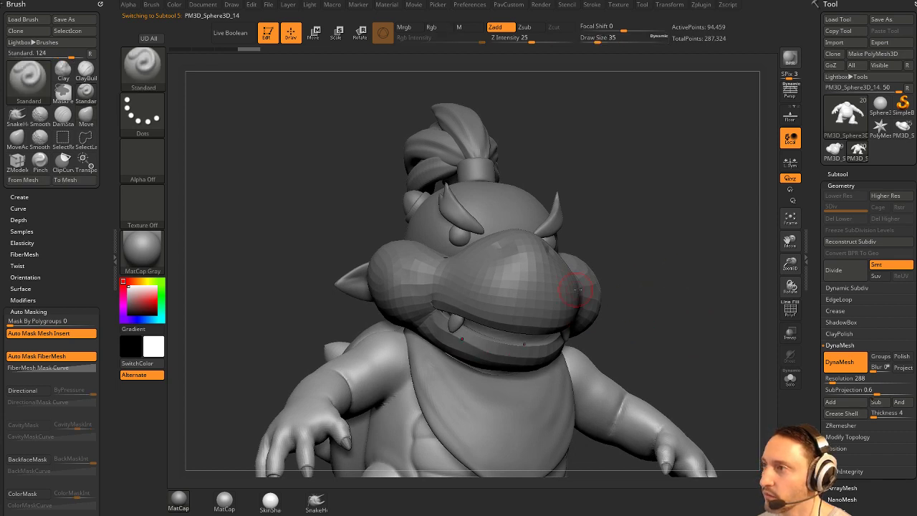
Insert a Sphere16 primitive from the IMM Primitives brush into the middle of the mouth on the muzzle subtool.
left_click(577, 290, "alt")
key("b")
key("i")
key("p")
key("m")
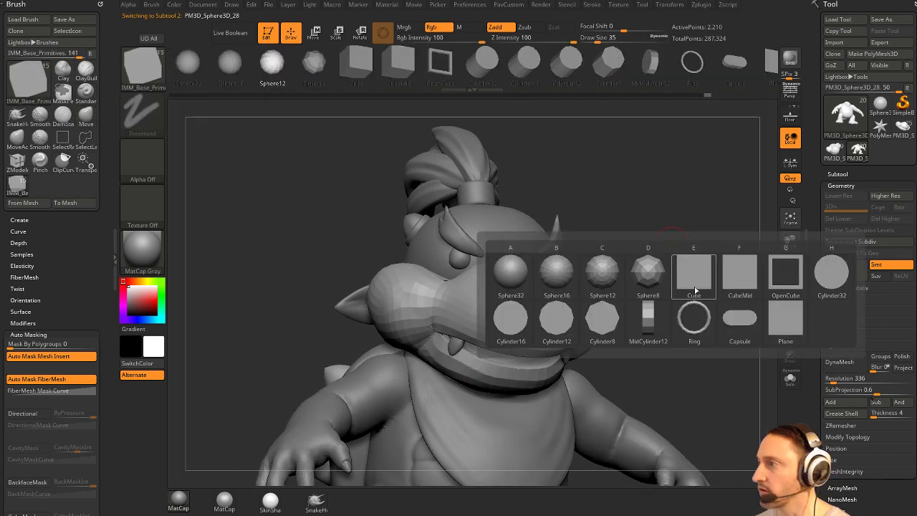
left_click(567, 292)
left_click_drag(675, 276, 662, 301)
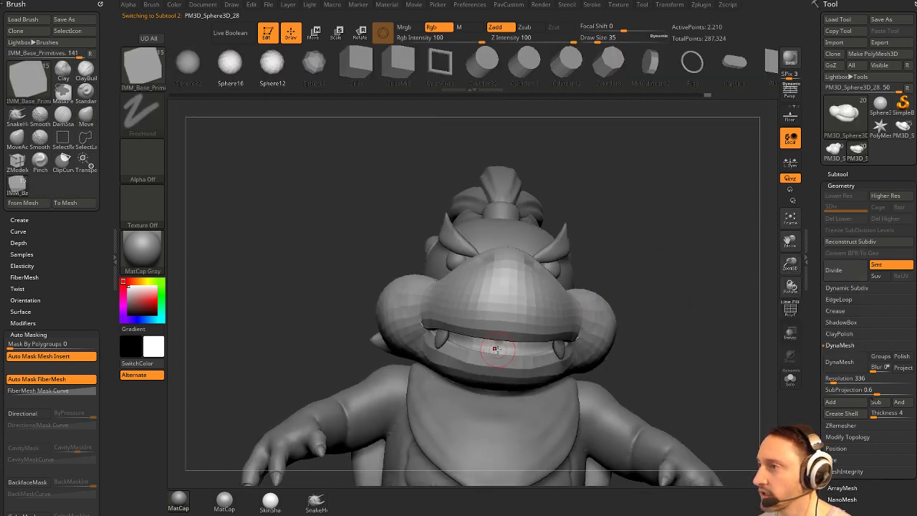
left_click_drag(509, 365, 512, 383)
Split the inserted sphere off the muzzle into its own subtool.
left_click_drag(672, 313, 701, 291)
key("2")
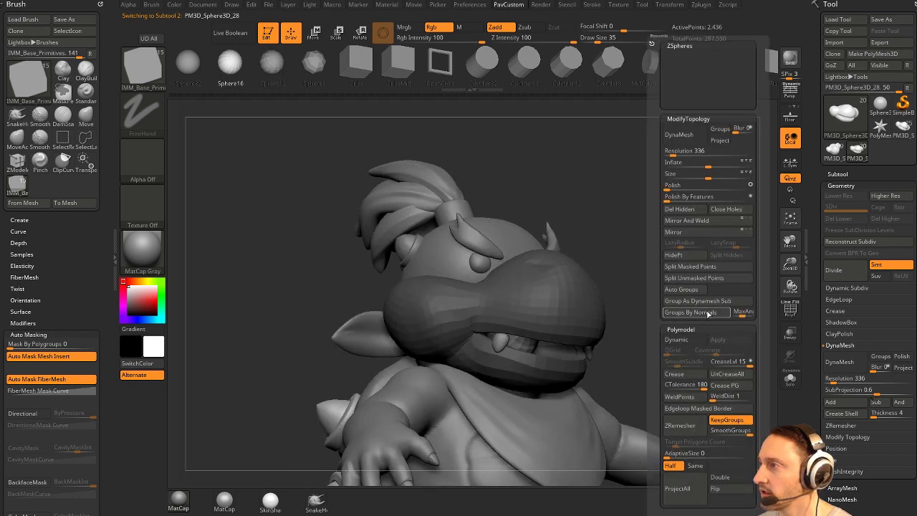
left_click(701, 271)
right_click_drag(631, 272, 756, 340)
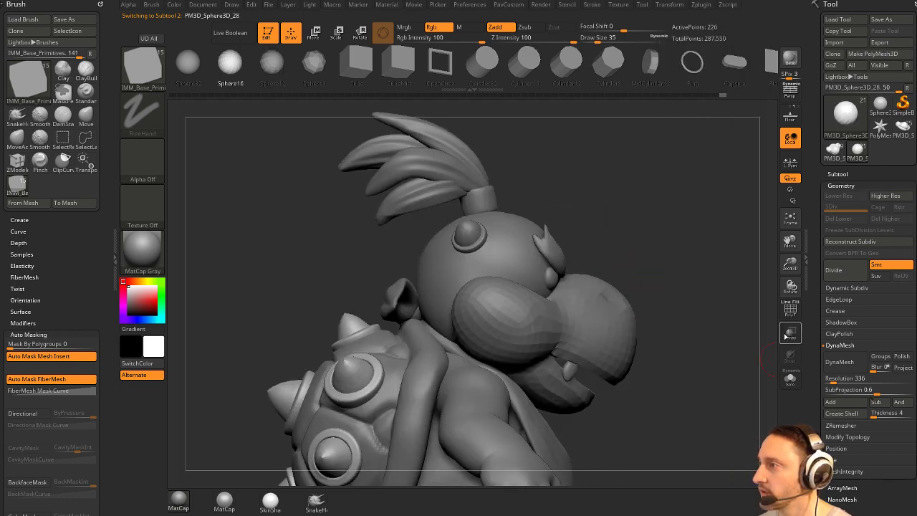
Turn on transparency, then tilt and flatten the sphere into a tongue shape inside the lower jaw from the side.
left_click(789, 334)
left_click_drag(656, 315, 625, 282, "alt")
key("w")
left_click_drag(467, 284, 514, 319)
left_click_drag(509, 279, 526, 273)
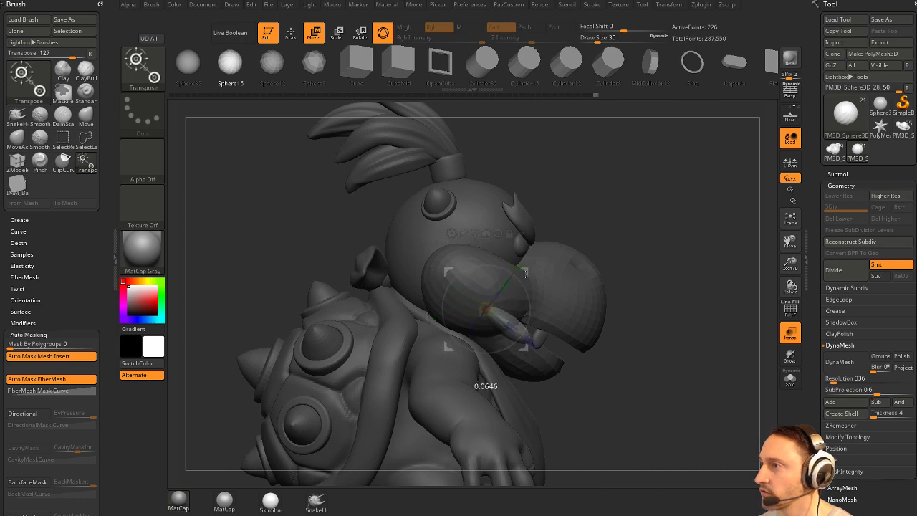
key("q")
Widen the tongue across the mouth between the teeth, adjust its placement and turn transparency off.
mouse_move(753, 280)
right_mouse_down()
mouse_move(675, 281)
mouse_move(676, 233)
right_mouse_up()
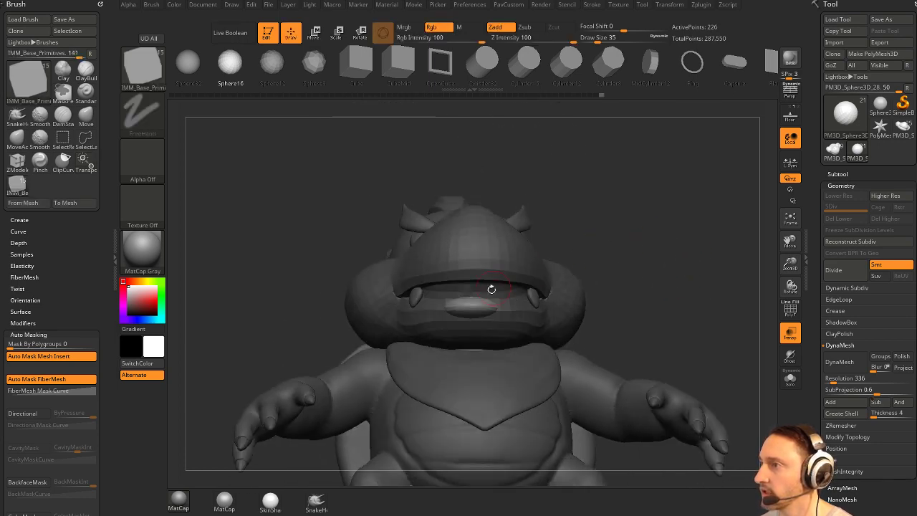
key("w")
left_click_drag(440, 308, 421, 304)
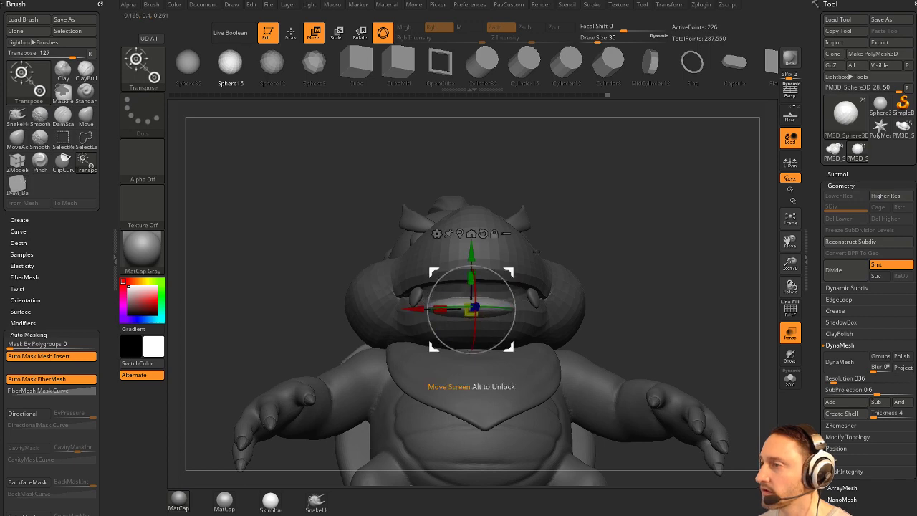
key("q")
right_click_drag(625, 215, 643, 273)
key("w")
left_click_drag(496, 327, 507, 333)
key("q")
mouse_move(684, 293)
left_mouse_down()
mouse_move(663, 291)
mouse_move(694, 290)
left_mouse_up()
left_click(791, 333)
Quicksave the project and reopen the quicksave QS_3562.ZPR from LightBox without saving the current changes.
key("space")
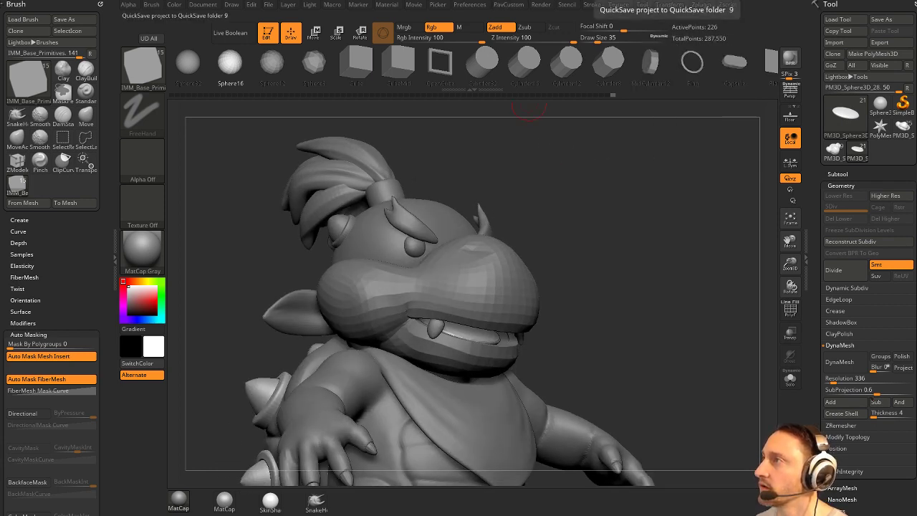
left_click(664, 7)
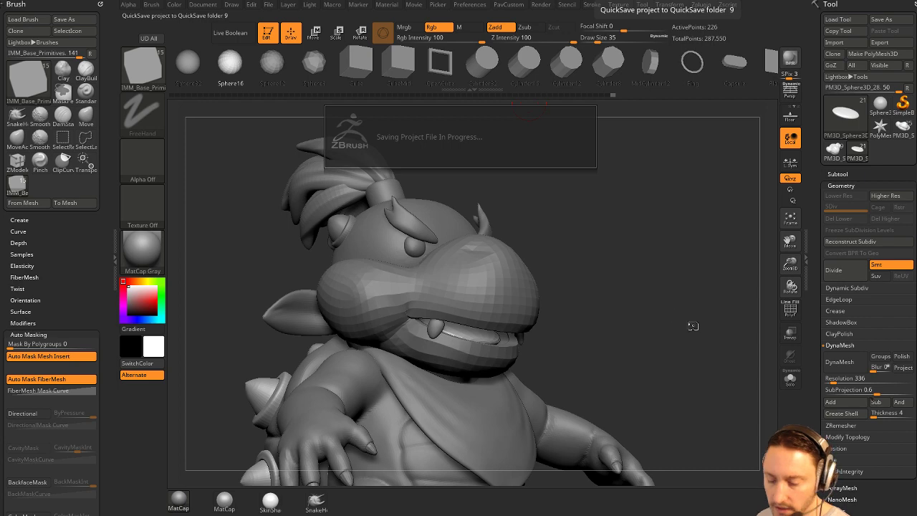
key("comma")
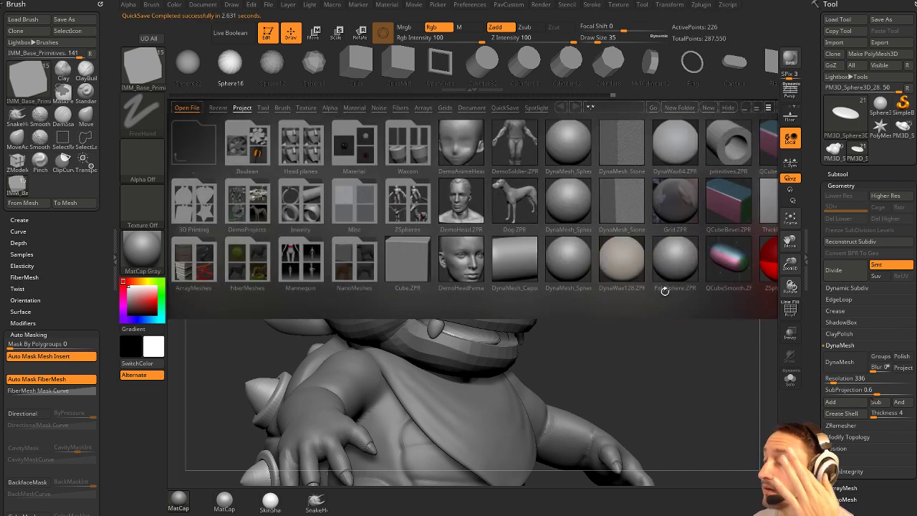
left_click(507, 108)
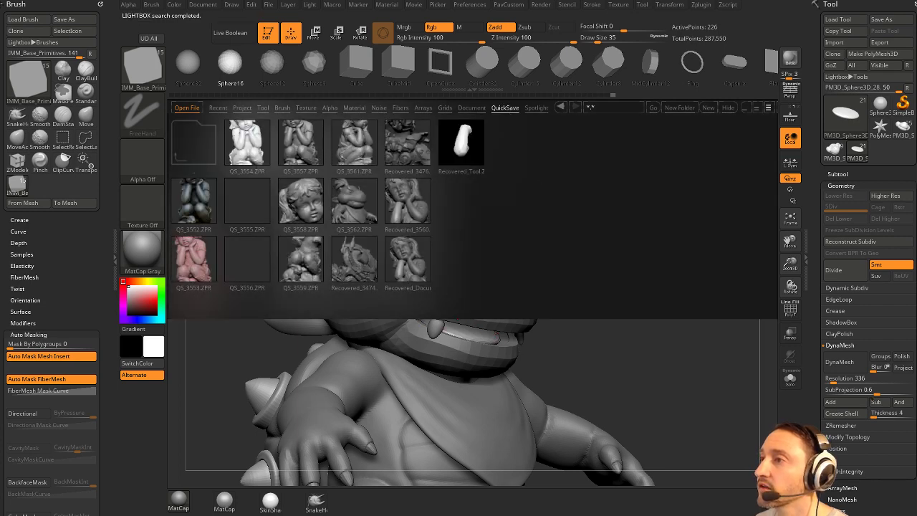
double_click(369, 215)
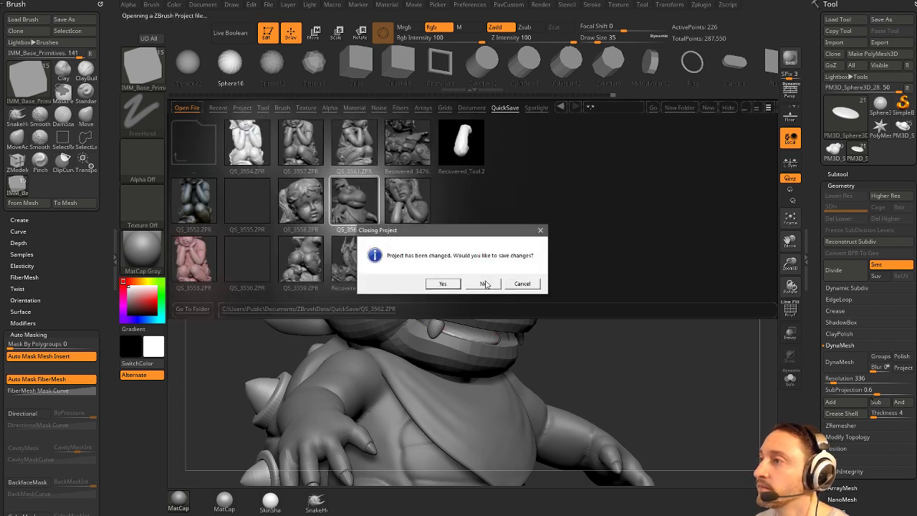
left_click(486, 284)
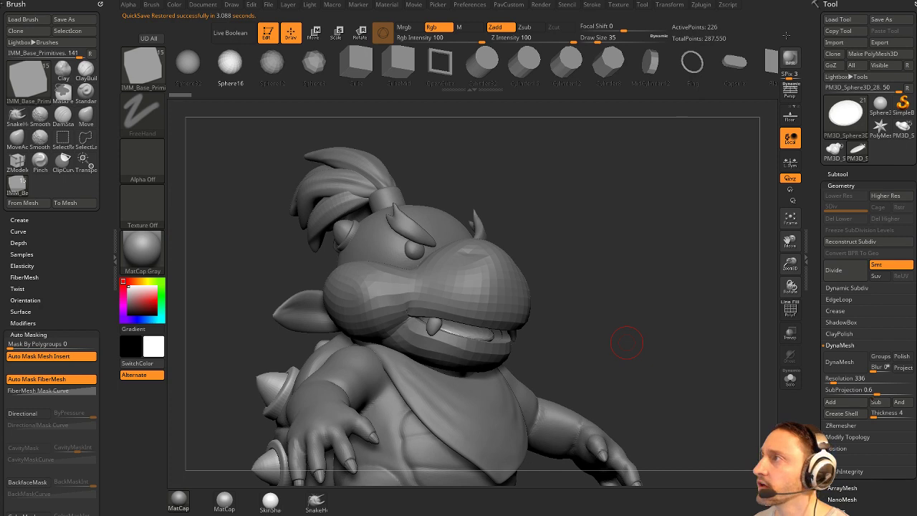
Switch to File Explorer and open the QuickSave folder inside ZBrushData to view the saved projects.
key("comma")
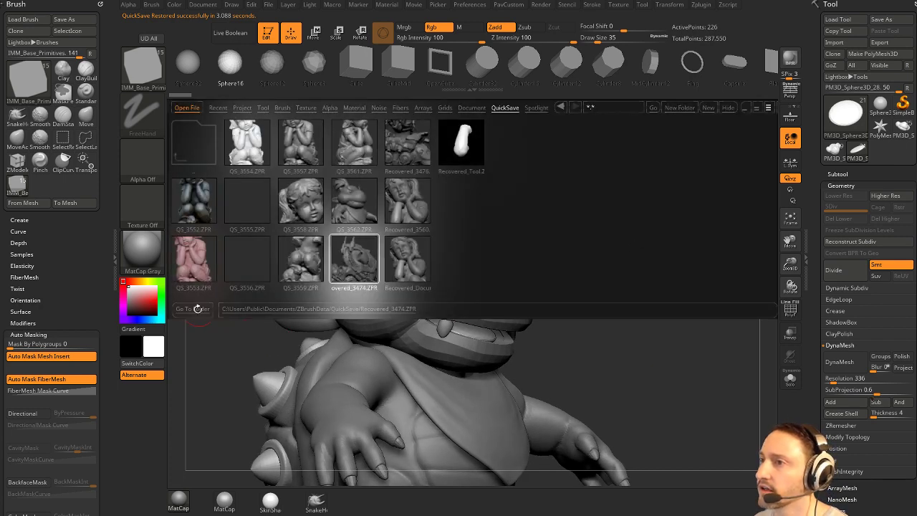
left_click(188, 310)
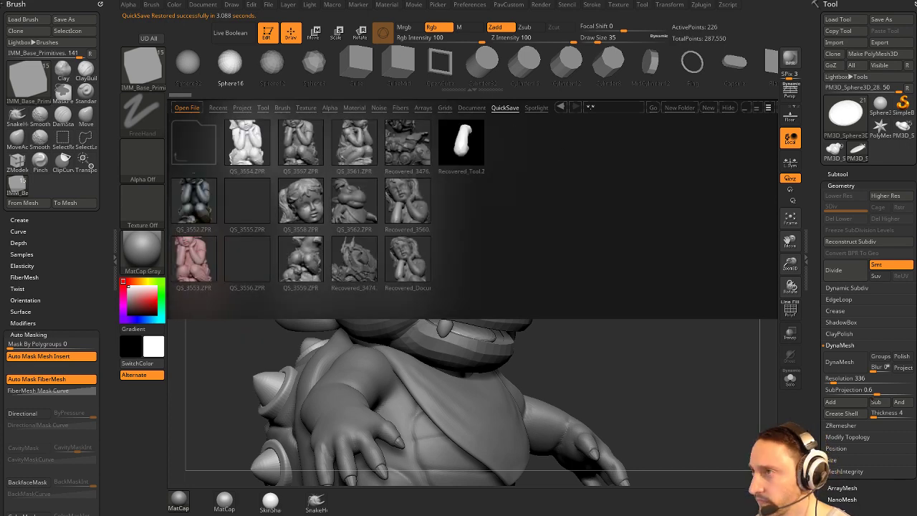
left_click(726, 110)
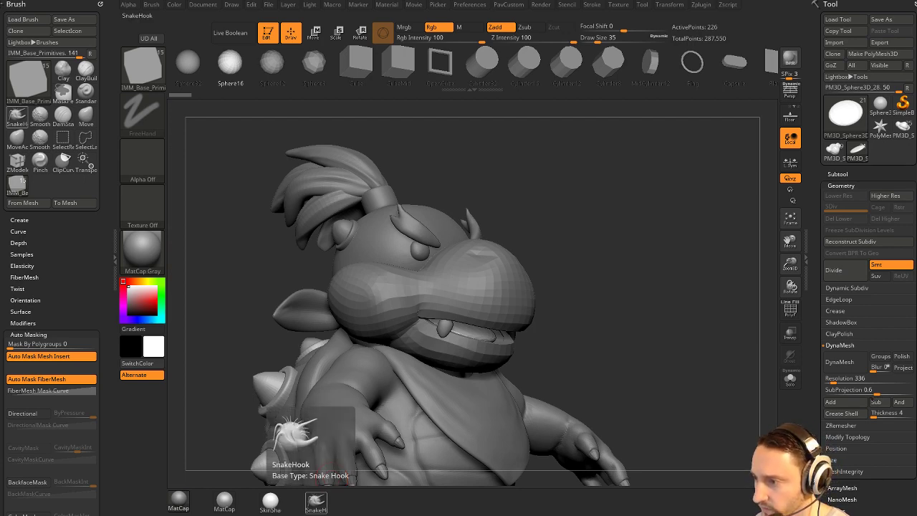
left_click_drag(323, 514, 369, 51)
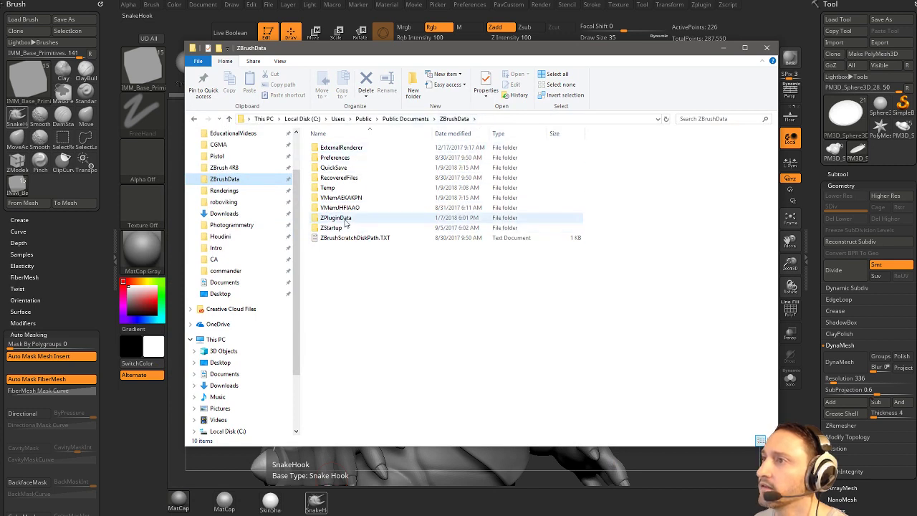
double_click(344, 169)
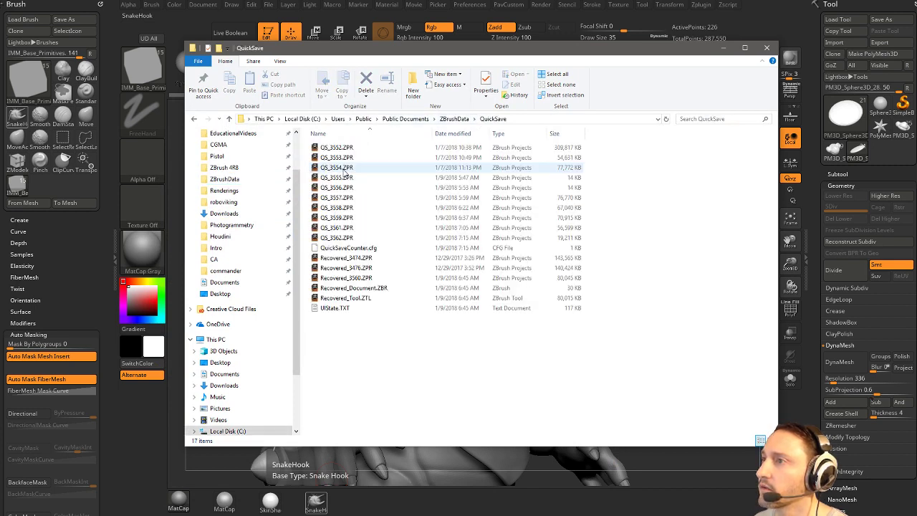
Delete the five Recovered project, document and tool files from the QuickSave folder and close File Explorer.
left_click(367, 258)
left_click(364, 298, "shift")
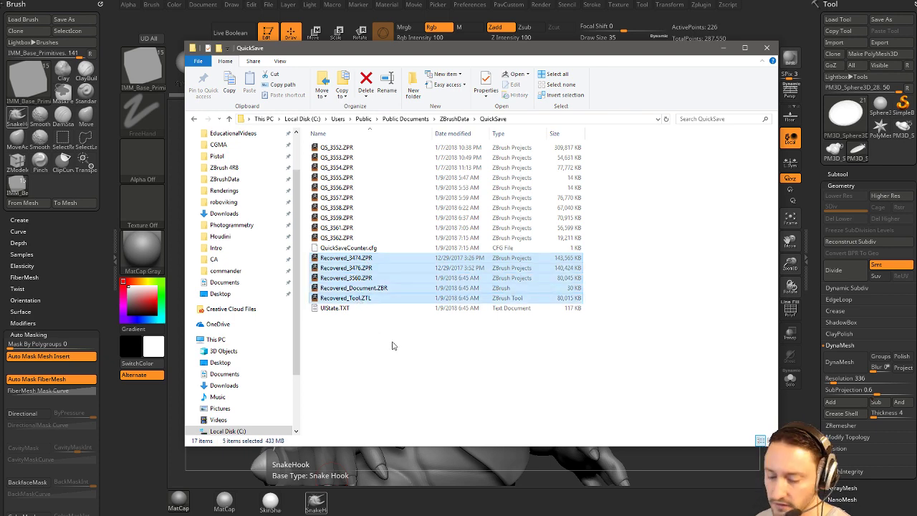
key("Delete")
left_click(767, 48)
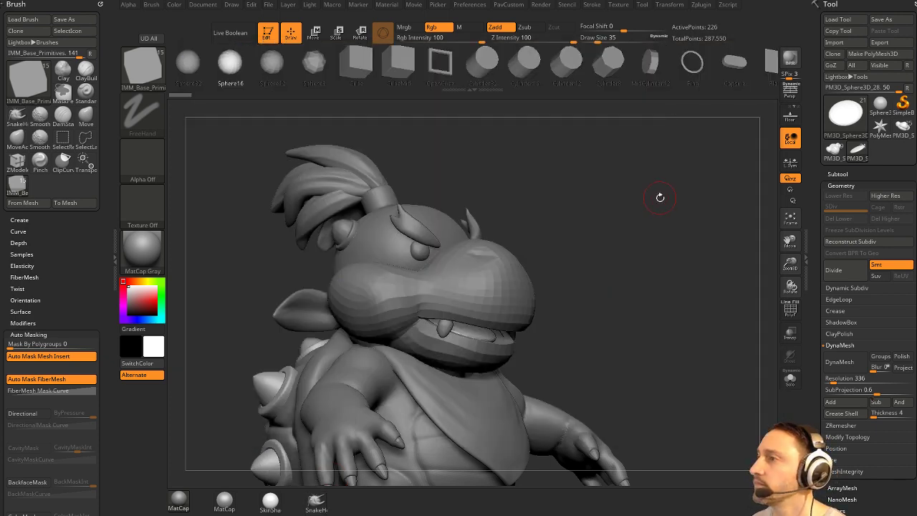
Check the remaining saved projects in LightBox's QuickSave section and close LightBox.
left_click_drag(660, 199, 642, 205)
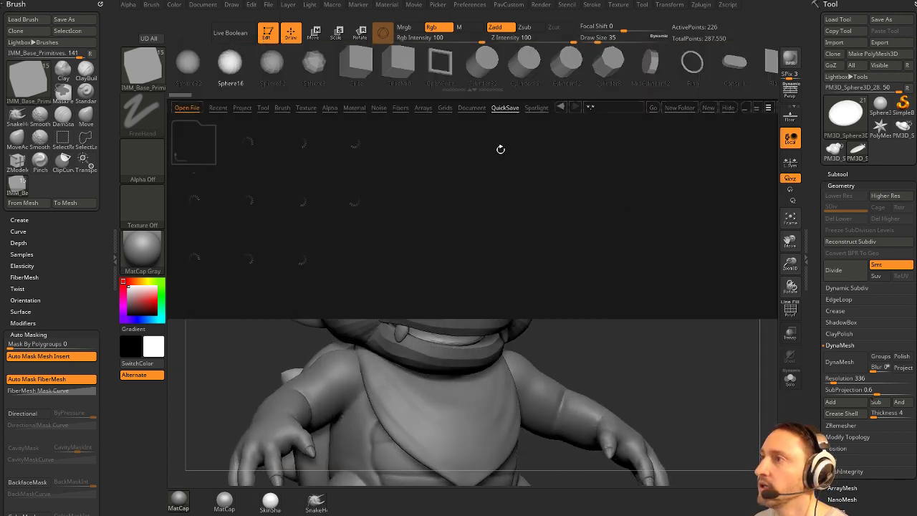
left_click(511, 110)
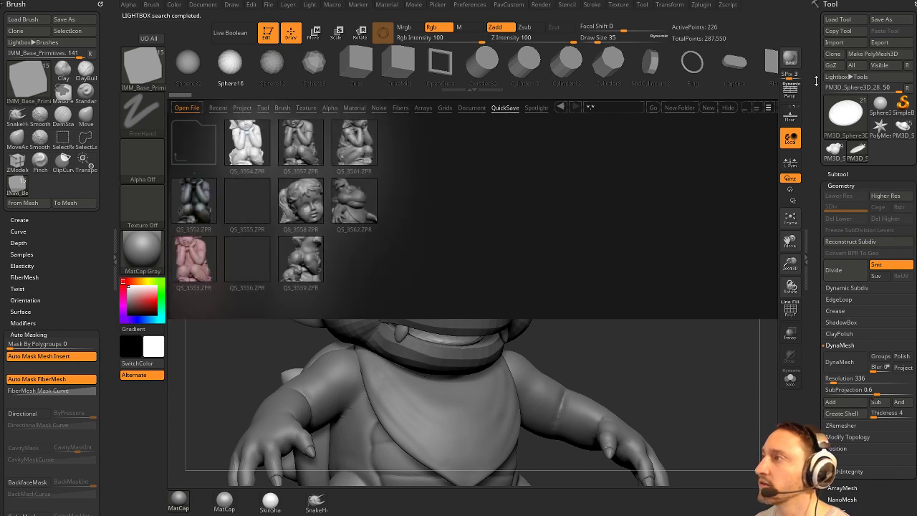
left_click(736, 109)
left_click_drag(650, 251, 674, 232)
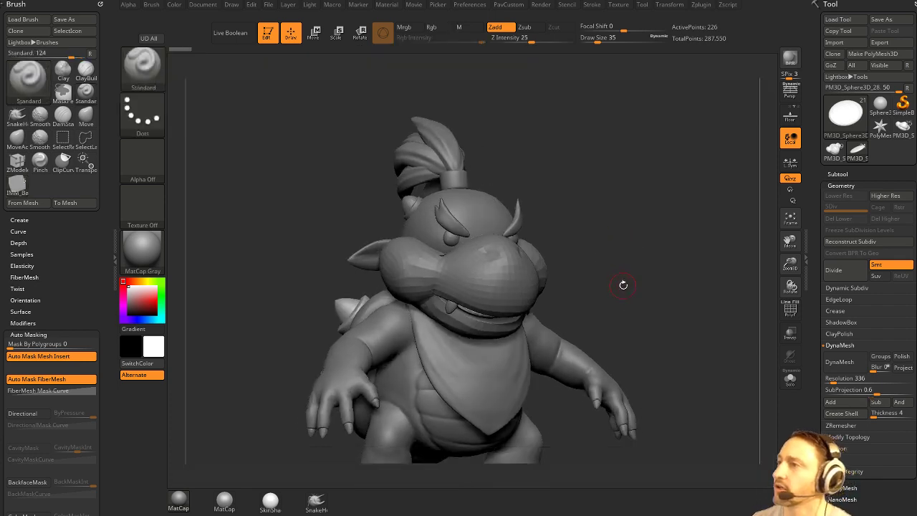
Set the Standard brush's draw size to 31 and show the polyframe on the snout subtool.
key("s")
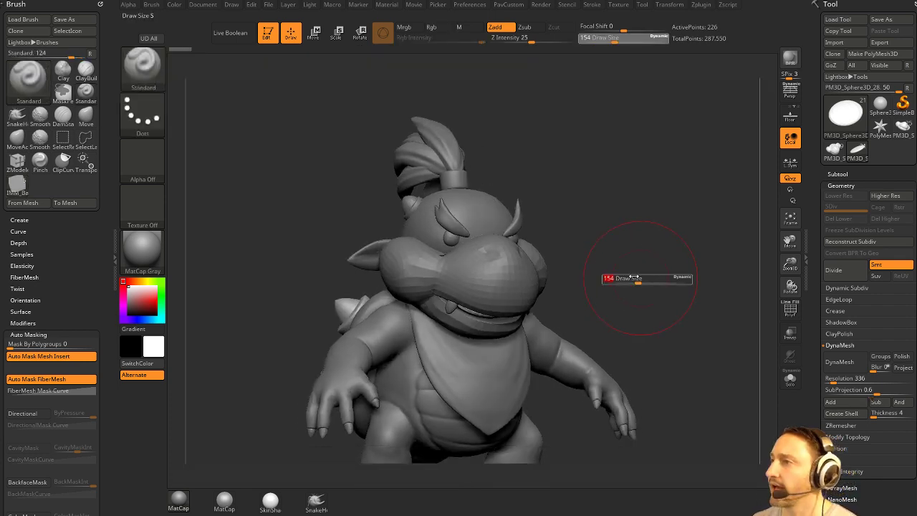
key("s")
left_click_drag(675, 280, 666, 281)
mouse_move(666, 279)
left_mouse_down()
mouse_move(664, 266)
mouse_move(721, 278)
mouse_move(717, 288)
left_mouse_up()
left_click(791, 310)
Review the Edit preferences, including the Auto Select Subtool and Allow Click To Solo options.
left_click(473, 5)
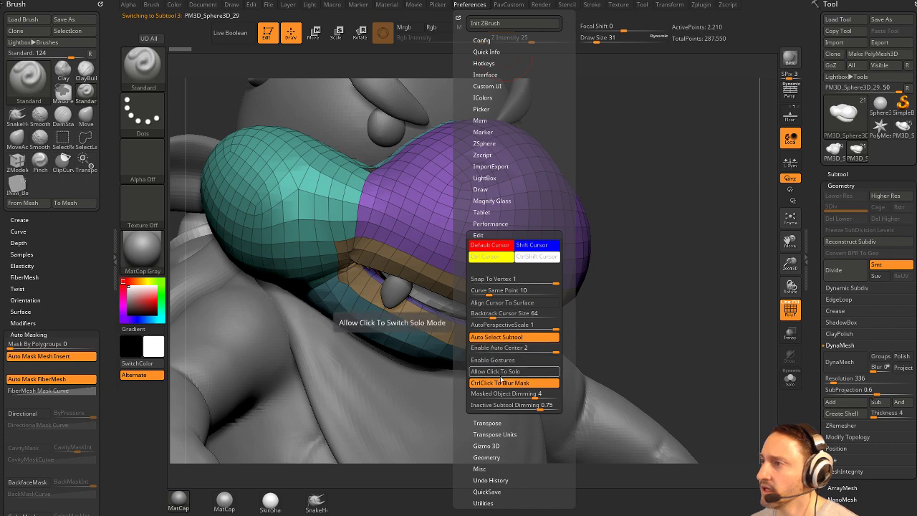
left_click_drag(663, 292, 647, 307, "alt")
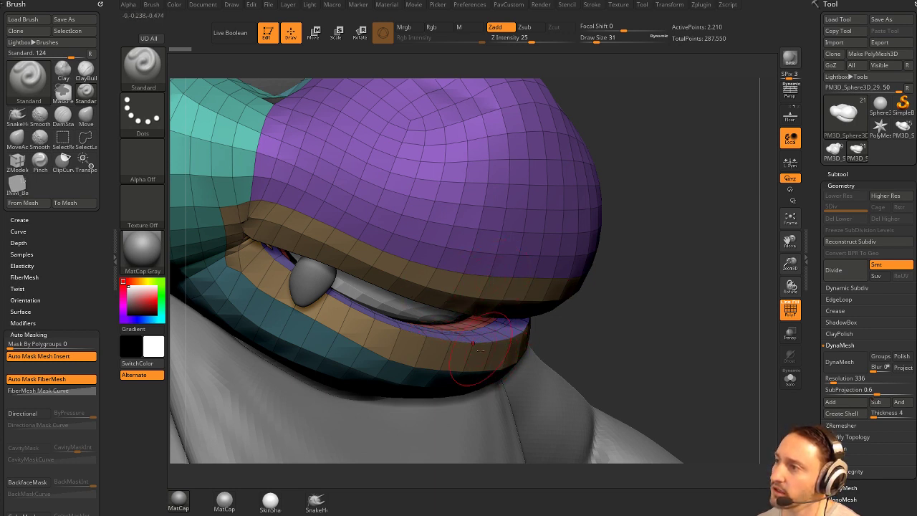
left_click(468, 5)
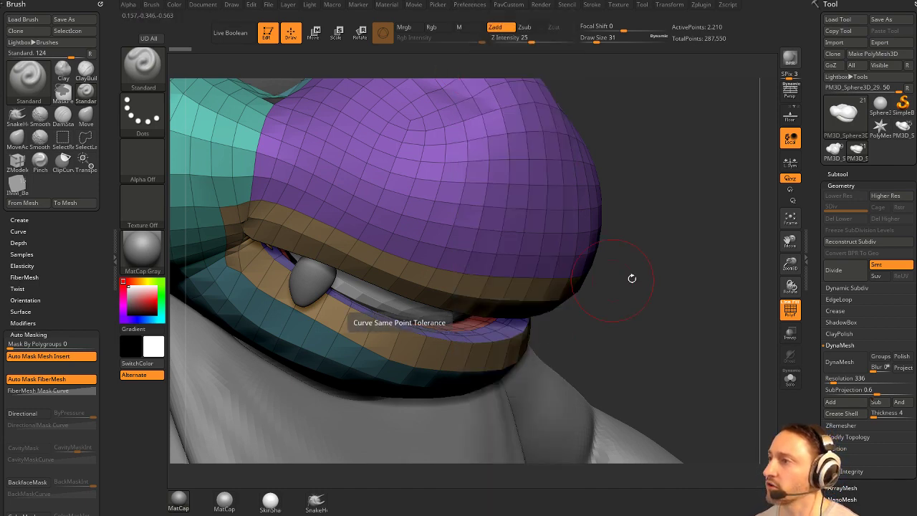
left_click_drag(631, 277, 466, 245, "alt")
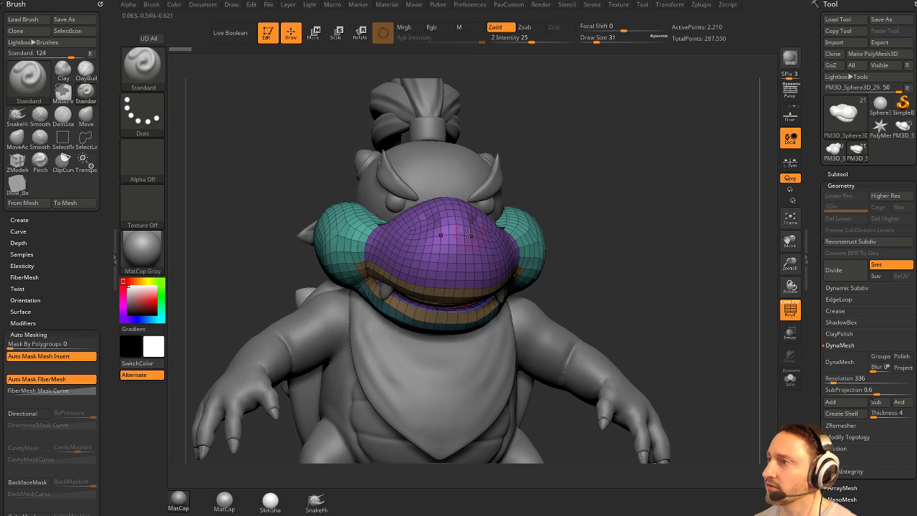
right_click_drag(472, 246, 461, 233)
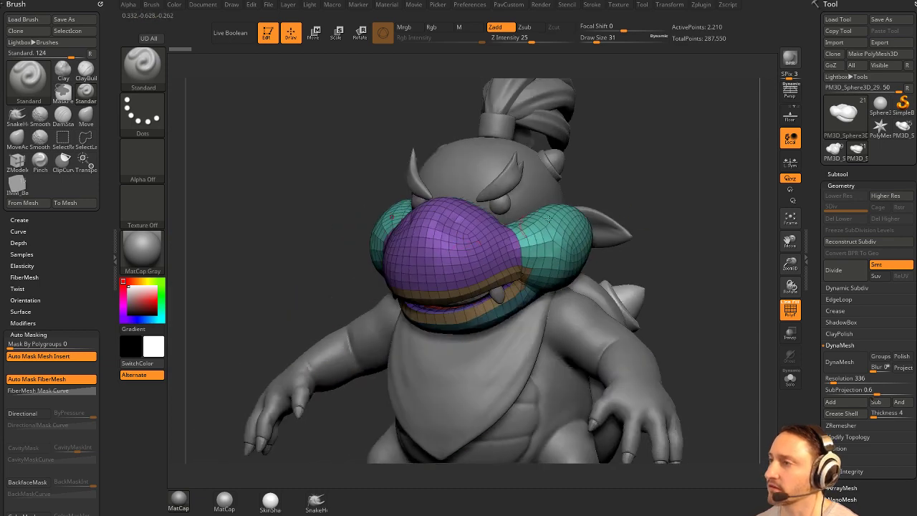
mouse_move(549, 219)
right_mouse_down()
mouse_move(632, 188)
mouse_move(630, 199)
right_mouse_up()
Switch to the Clay brush and set its draw size to 74.
key("b")
key("c")
key("l")
key("s")
left_click_drag(476, 265, 467, 268)
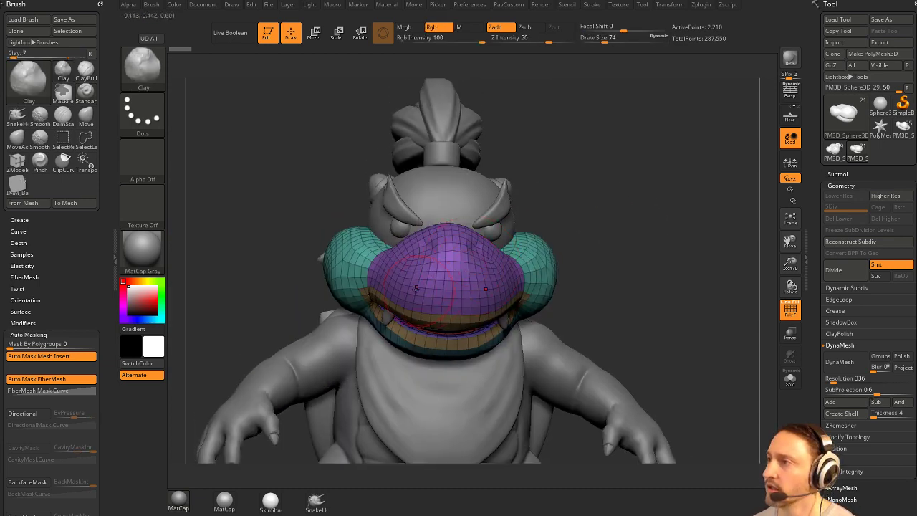
Hide the polyframe and reduce the Clay brush's draw size to 68.
left_click_drag(695, 277, 635, 287)
left_click(791, 312)
left_click_drag(749, 283, 715, 297)
key("s")
left_click_drag(557, 304, 557, 304)
mouse_move(683, 275)
left_mouse_down()
mouse_move(723, 232)
mouse_move(683, 269)
left_mouse_up()
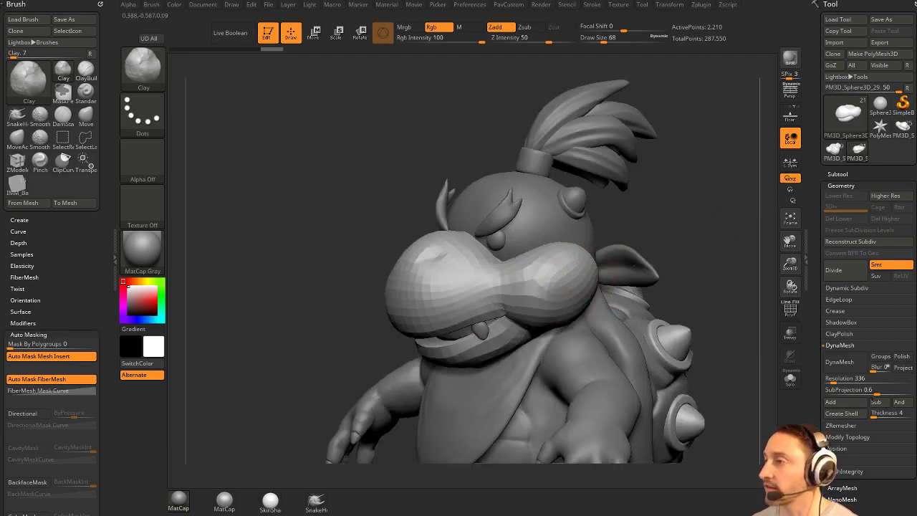
left_click_drag(566, 300, 570, 307)
mouse_move(672, 240)
left_mouse_down()
mouse_move(692, 232)
mouse_move(672, 231)
mouse_move(674, 223)
mouse_move(696, 277)
mouse_move(622, 249)
left_mouse_up()
Return to the Standard brush and set its draw size to 29.
key("b")
key("s")
key("t")
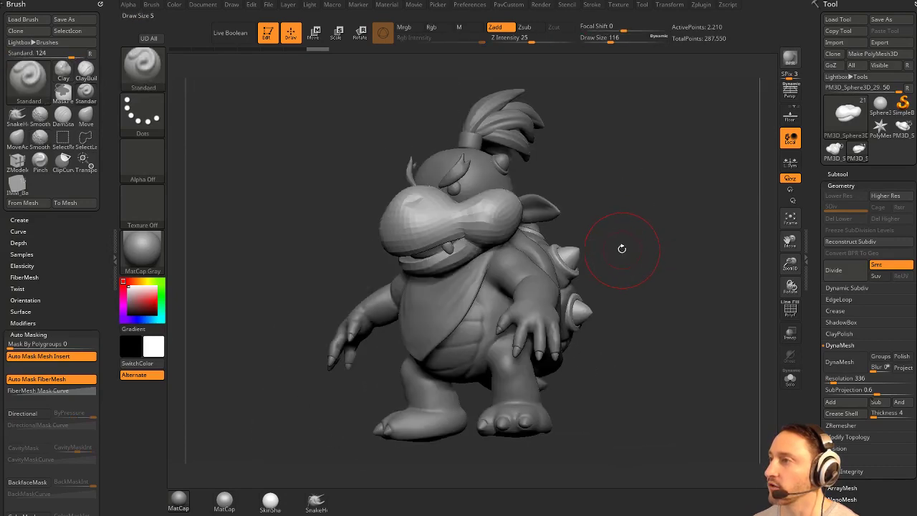
key("s")
left_click(614, 253)
Examine the head and snout subtools by activating each in turn and viewing them from several sides.
right_click_drag(639, 215, 532, 284)
left_click(499, 265, "alt")
left_click_drag(656, 222, 679, 231, "alt")
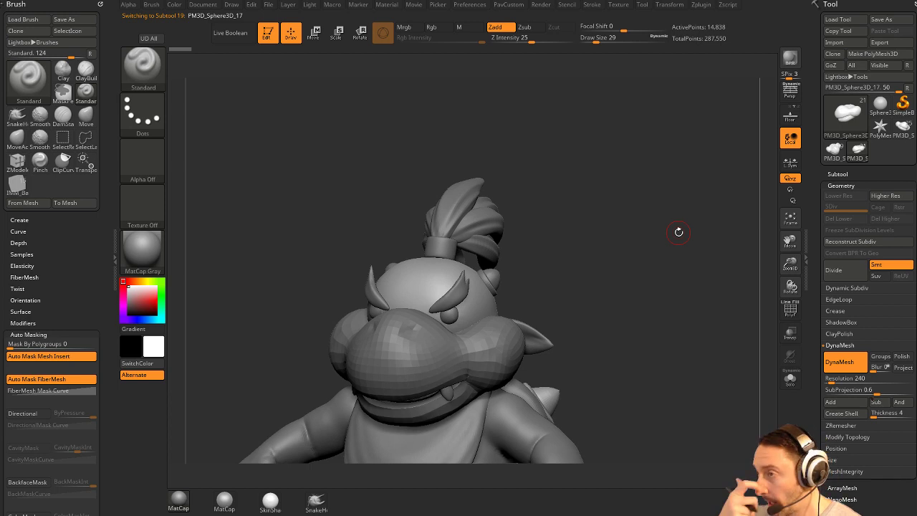
left_click_drag(606, 258, 607, 233, "alt")
left_click_drag(592, 232, 688, 230)
left_click(496, 228, "alt")
left_click_drag(606, 256, 611, 235)
left_click_drag(618, 202, 509, 234)
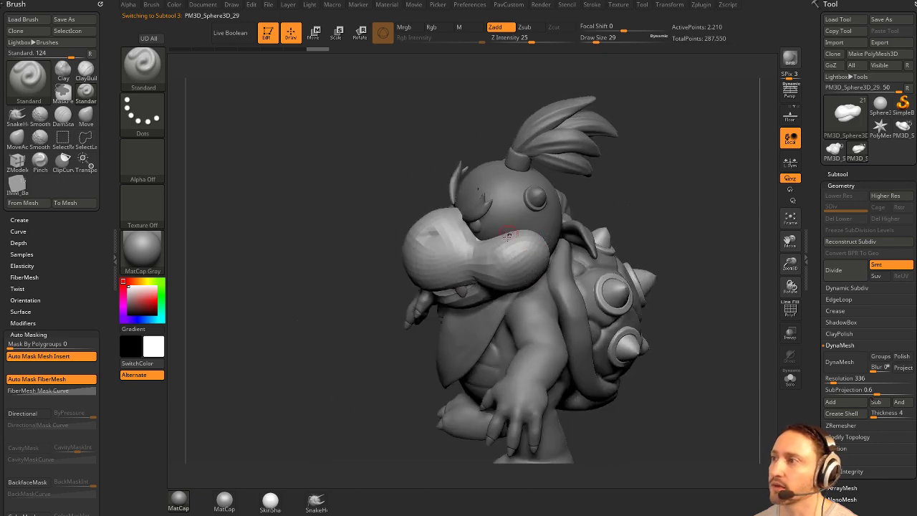
left_click_drag(663, 208, 651, 239)
left_click_drag(625, 237, 579, 235)
left_click(476, 228, "alt")
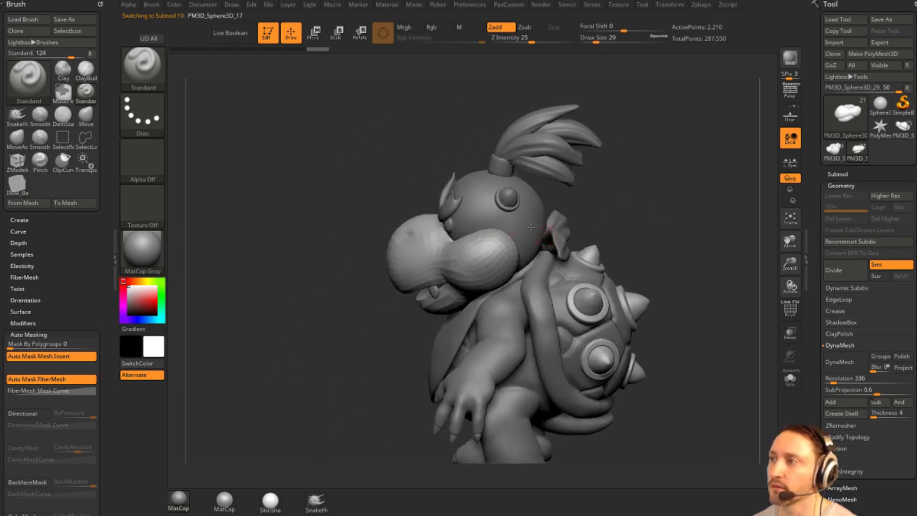
left_click_drag(644, 207, 648, 240)
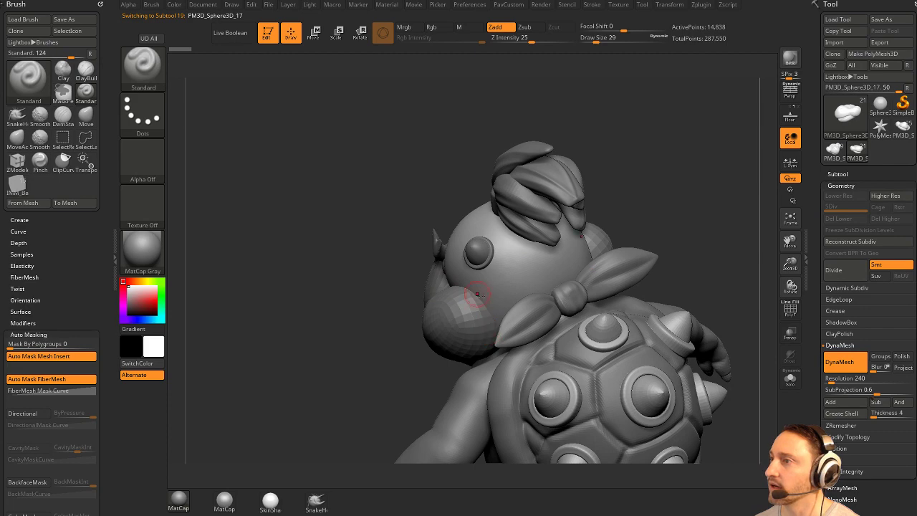
Activate the head spikes subtool, set the draw size to 12 and show the polyframe.
left_click_drag(614, 292, 582, 278)
left_click(457, 241, "alt")
mouse_move(587, 210)
left_mouse_down("alt")
mouse_move(657, 279)
mouse_move(648, 313)
mouse_move(628, 311)
left_mouse_up("alt")
key("s")
left_click(591, 310)
left_click(792, 311)
mouse_move(717, 295)
left_mouse_down("alt")
mouse_move(737, 314)
mouse_move(721, 322)
mouse_move(660, 209)
mouse_move(651, 241)
left_mouse_up("alt")
left_click_drag(731, 257, 596, 194, "alt")
left_click_drag(630, 222, 606, 216, "alt")
Place the shell spikes subtool directly above the head spikes subtool at the top of the list and merge it down.
left_click(838, 175)
left_click_drag(606, 215, 674, 269, "alt")
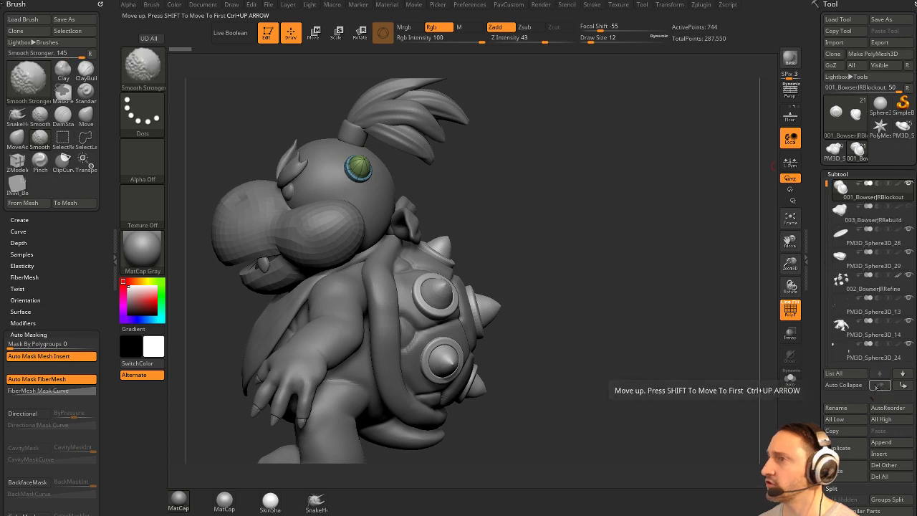
left_click(468, 300, "alt")
left_click(880, 385, "shift")
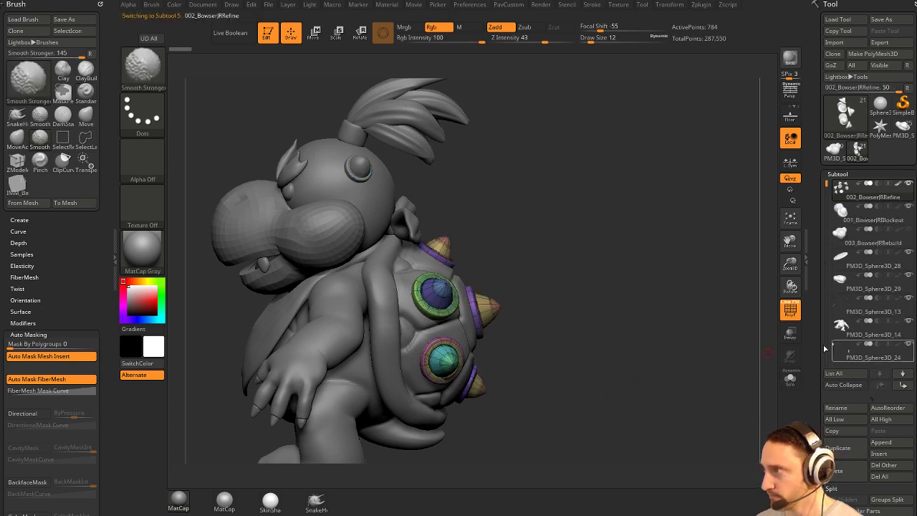
key("ctrl+m")
left_click(642, 302)
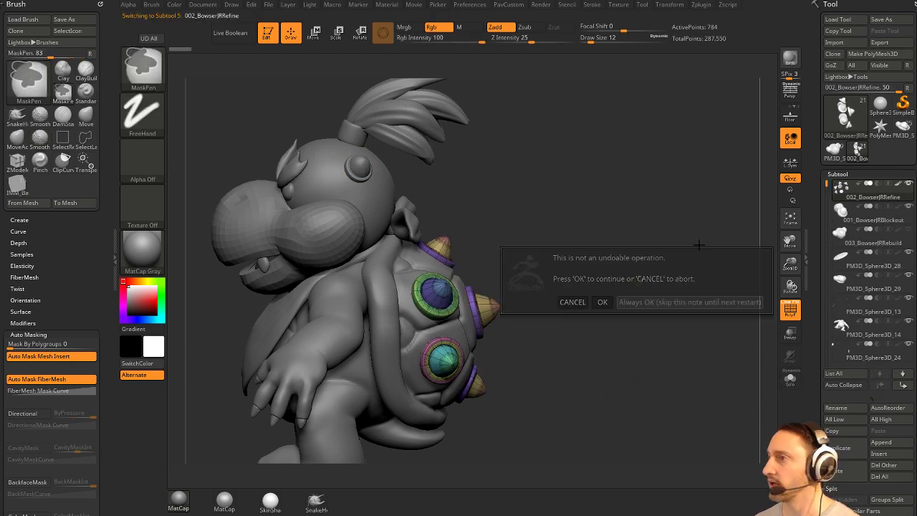
Inspect the merged head and shell spikes from behind and from the side, with and without the polyframe.
mouse_move(661, 266)
left_mouse_down()
mouse_move(674, 258)
mouse_move(690, 289)
mouse_move(716, 309)
mouse_move(678, 358)
mouse_move(666, 266)
mouse_move(678, 266)
mouse_move(661, 280)
mouse_move(639, 277)
left_mouse_up()
left_click(790, 312)
left_click(787, 310)
key("space")
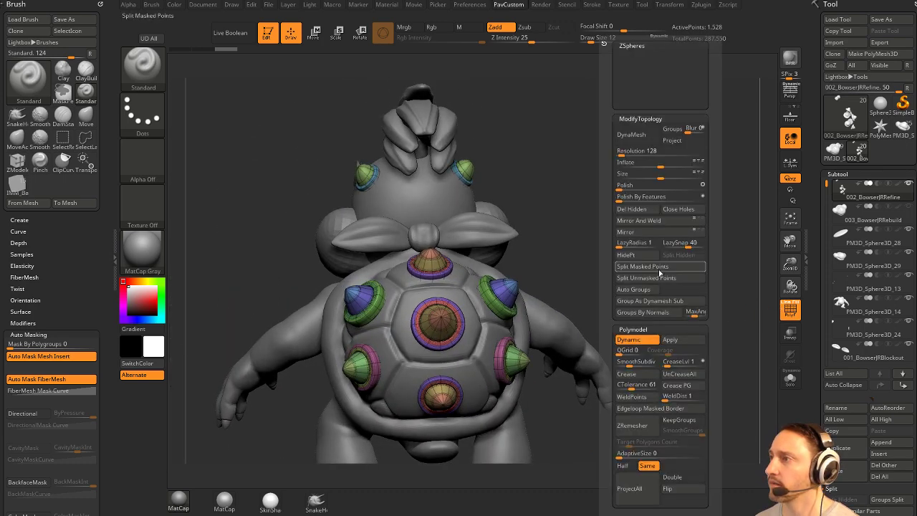
left_click_drag(553, 244, 495, 253)
left_click_drag(623, 246, 688, 229)
left_click(788, 309)
left_click_drag(699, 297, 696, 343, "alt")
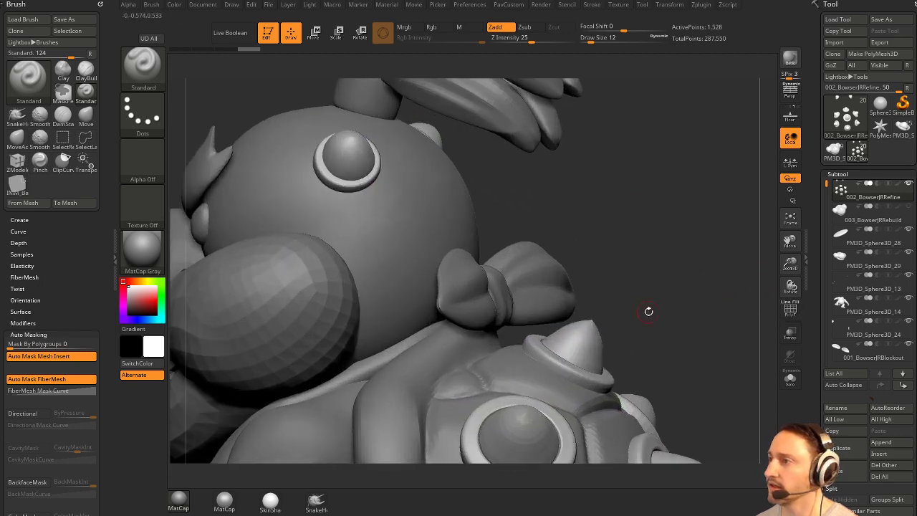
Show the polyframe, isolate one polygroup of the head spikes and change the selection brush to SelectRect.
mouse_move(648, 311)
left_mouse_down()
mouse_move(680, 266)
mouse_move(681, 239)
mouse_move(662, 266)
mouse_move(631, 271)
mouse_move(658, 265)
mouse_move(588, 219)
left_mouse_up()
key("shift+f")
left_click(339, 152, "ctrl+shift")
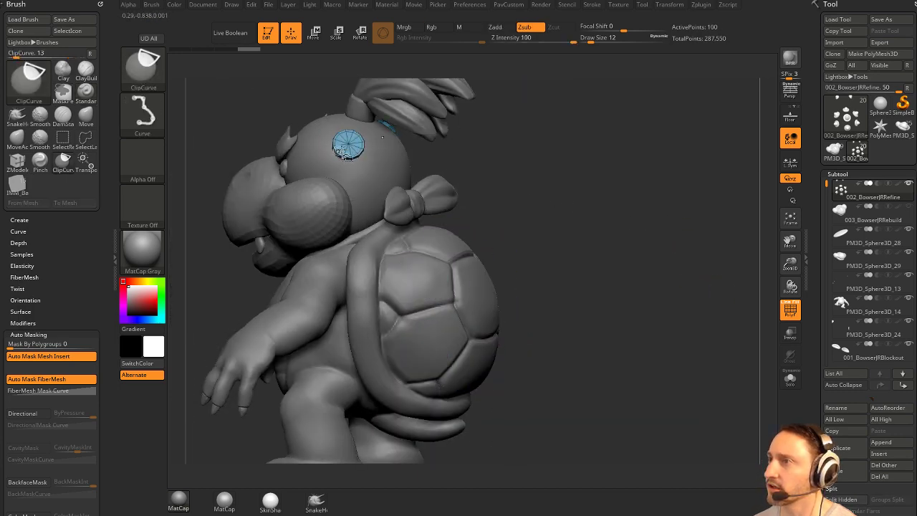
left_click(141, 69, "ctrl+shift")
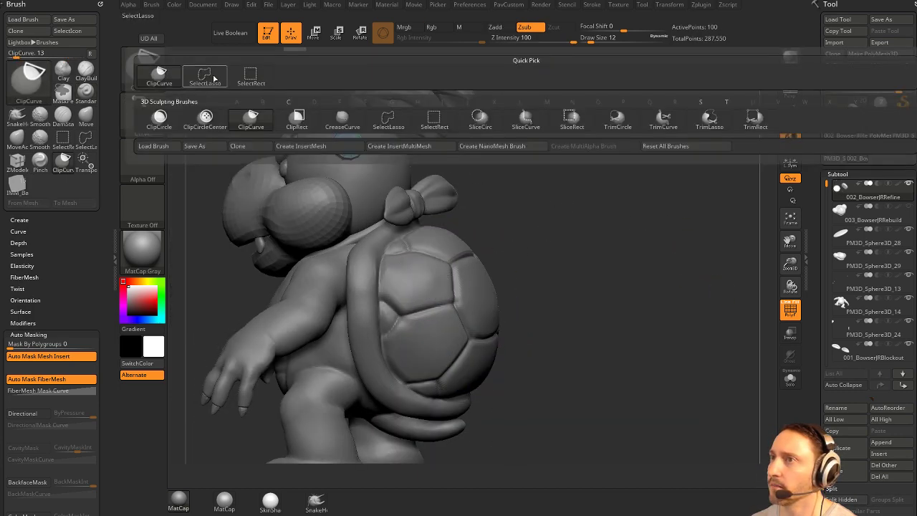
left_click(209, 77, "ctrl+shift")
Hide the ring polygroups of the head and shell spikes, and invert the visibility to show only the rings.
left_click(457, 271, "ctrl+shift")
left_click(443, 264, "ctrl+shift")
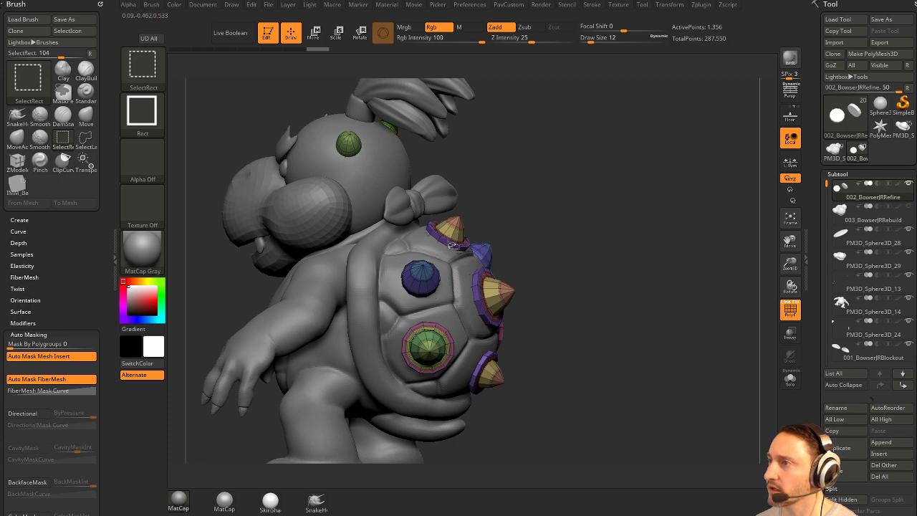
left_click(445, 240, "ctrl+shift")
left_click_drag(613, 260, 556, 265)
left_click(431, 326, "ctrl+shift")
left_click_drag(650, 262, 699, 264, "ctrl+shift")
key("ctrl+shift+a")
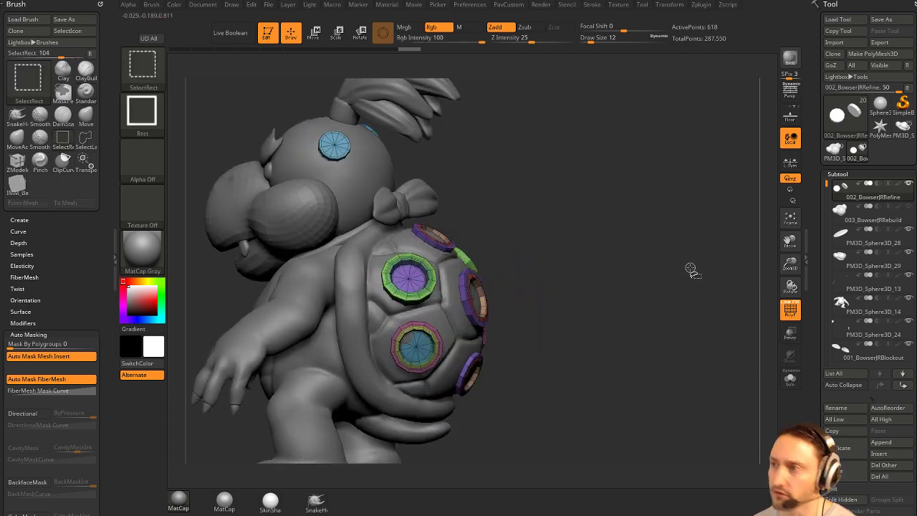
Split the hidden spike cones from the rings into a separate subtool.
key("space")
left_click(689, 255)
left_click_drag(596, 265, 680, 301, "alt")
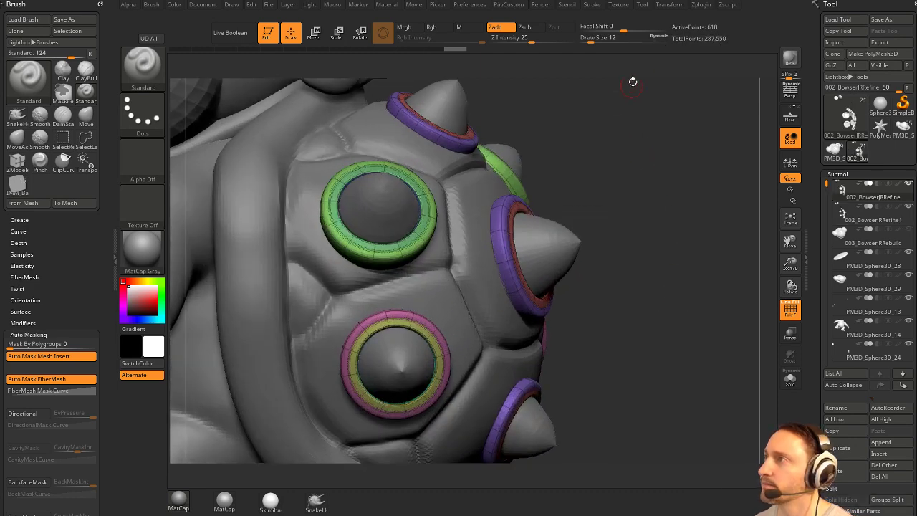
Quicksave the project and reopen the quicksave QS_3563.ZPR from LightBox without saving the current changes.
left_click(677, 1)
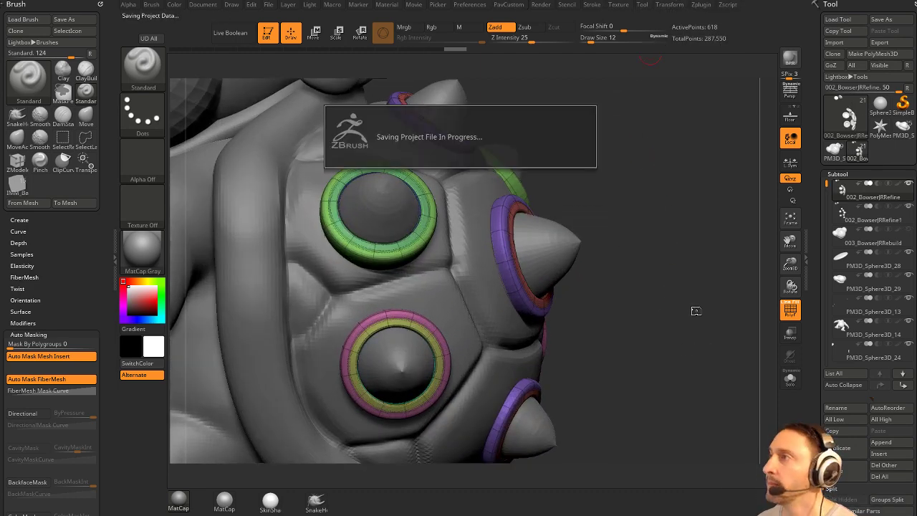
key("comma")
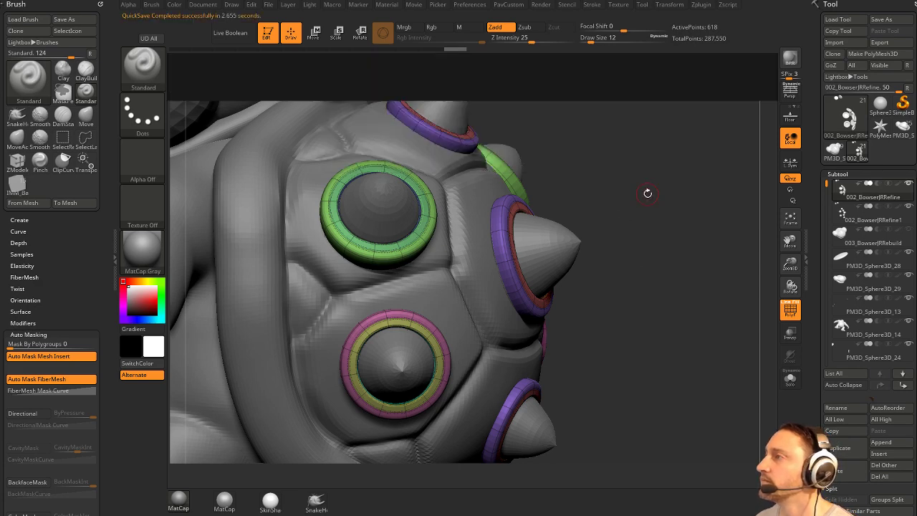
double_click(353, 154)
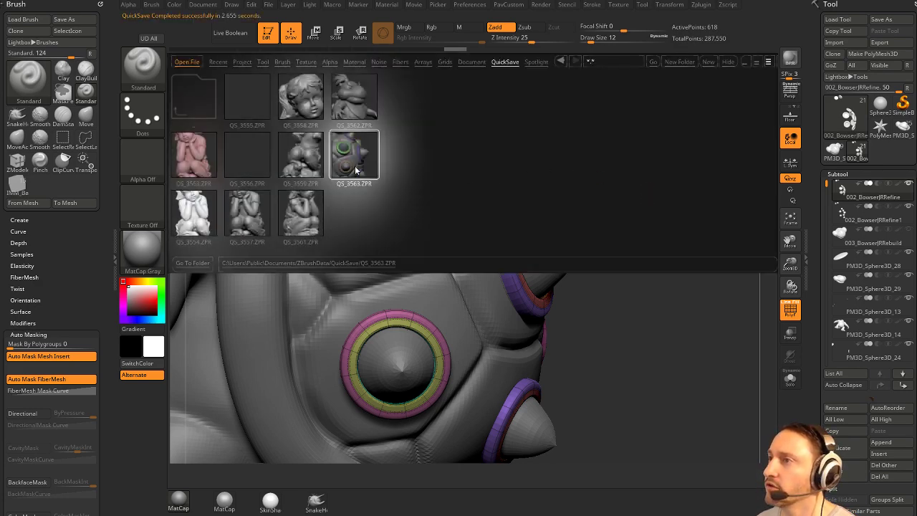
left_click(479, 284)
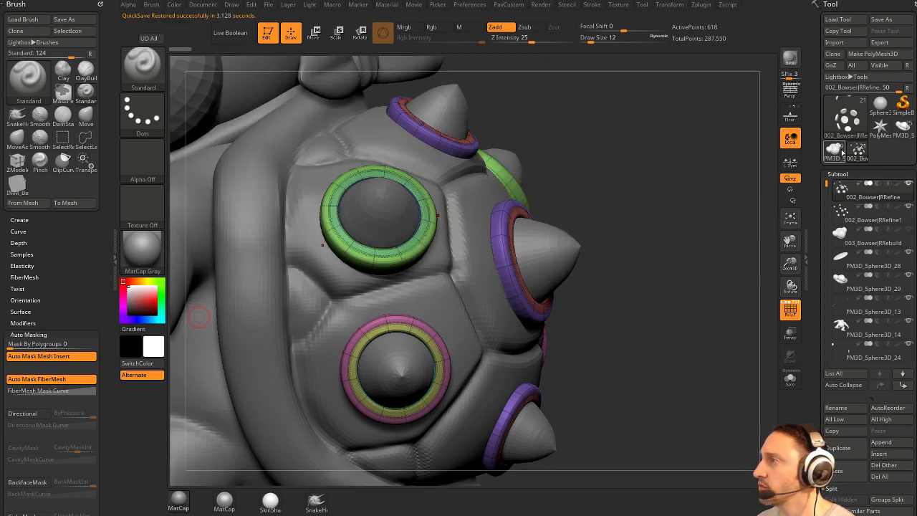
Delete the leftover PM3D_Sphere3D_25 and PM3D_Sphere3D_24 tools, return to the 002_BowserJRRefine tool and quicksave the project.
left_click(843, 152)
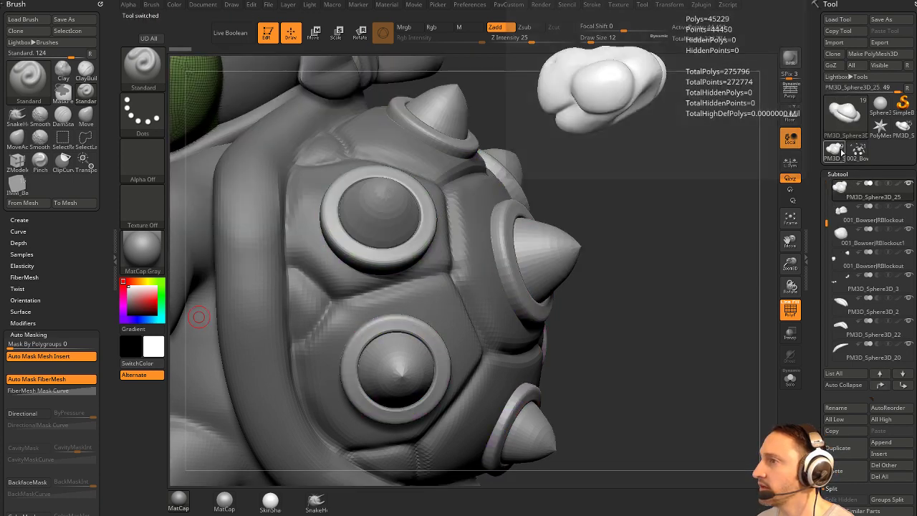
left_click(894, 475)
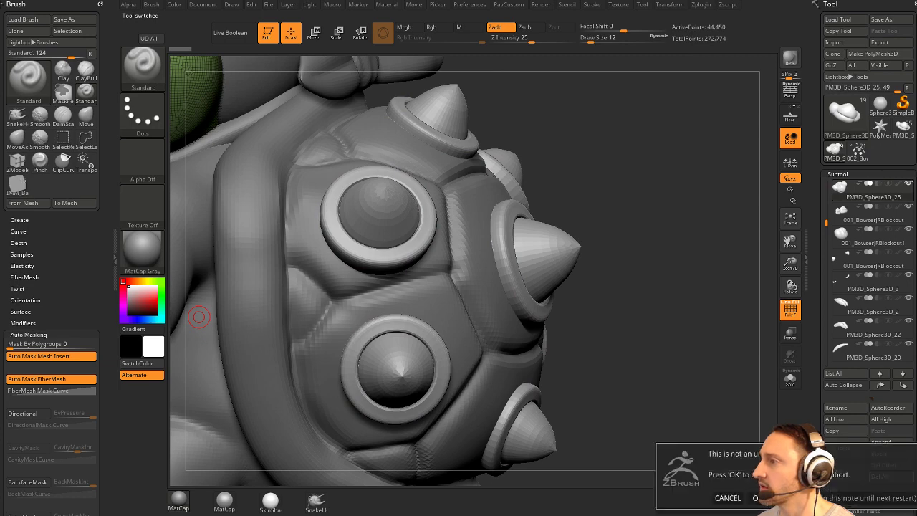
left_click(871, 498)
left_click(903, 128)
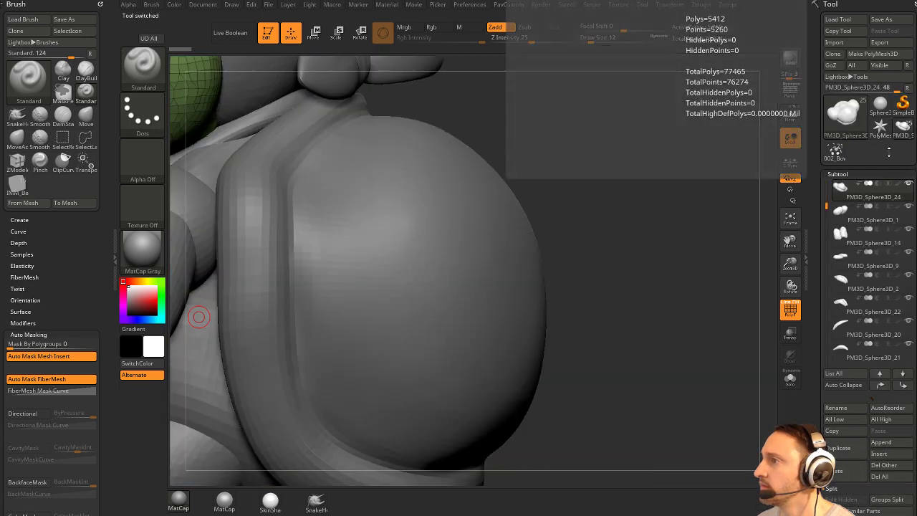
left_click(885, 478)
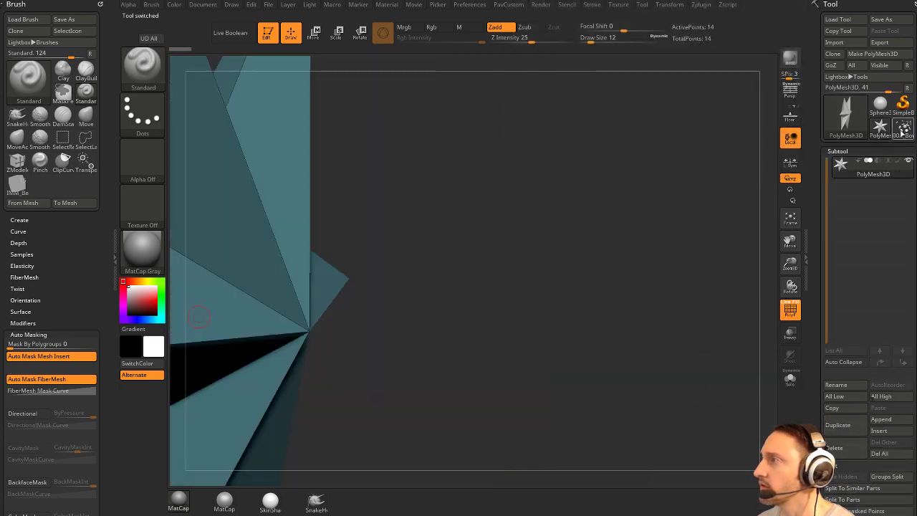
left_click(903, 132)
key("ctrl+s")
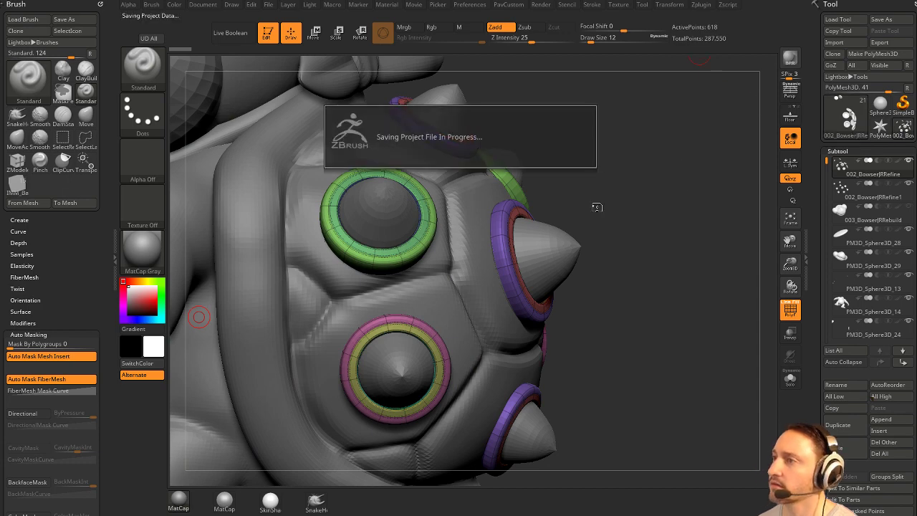
Turn off the dynamic subdivision preview of the spike rings and switch to the ZModeler brush.
left_click_drag(633, 185, 711, 242)
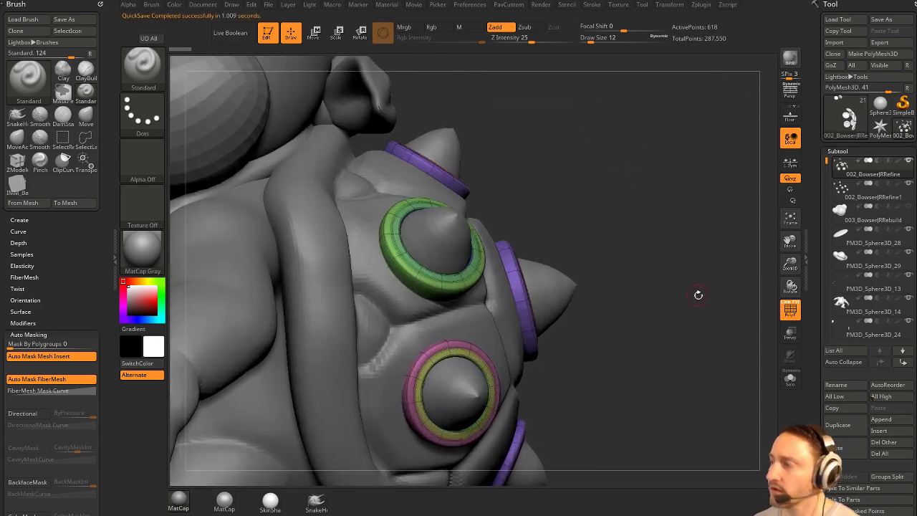
key("shift+d")
left_click_drag(822, 307, 825, 203)
mouse_move(666, 198)
left_mouse_down("alt")
mouse_move(657, 273)
mouse_move(665, 215)
mouse_move(690, 234)
left_mouse_up("alt")
key("b")
key("z")
key("m")
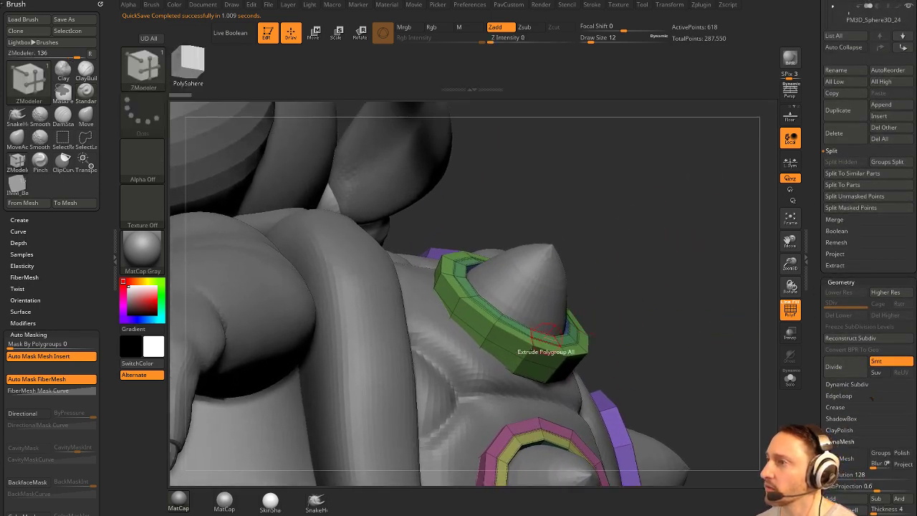
Try inserting an edge loop on the green spike ring with the subdivision preview on, and check it without polyframe.
key("space")
left_click(435, 351)
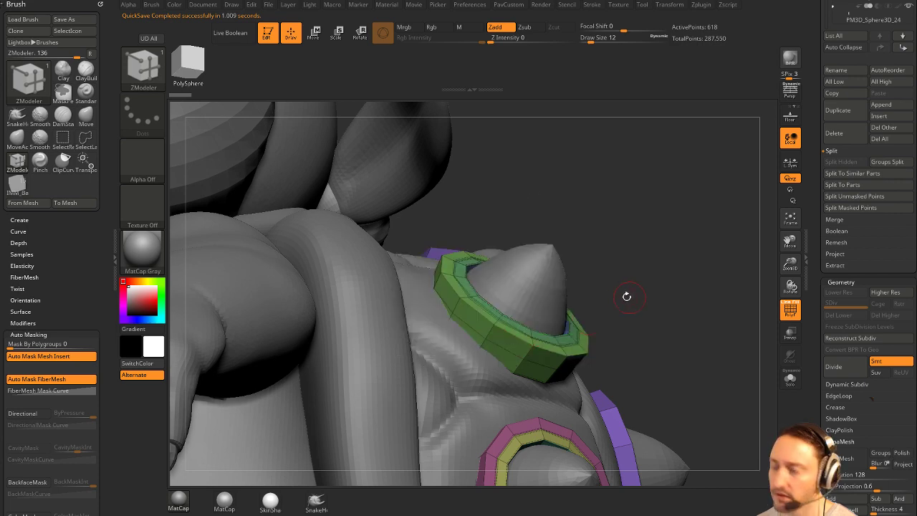
key("ctrl+d")
left_click(499, 346)
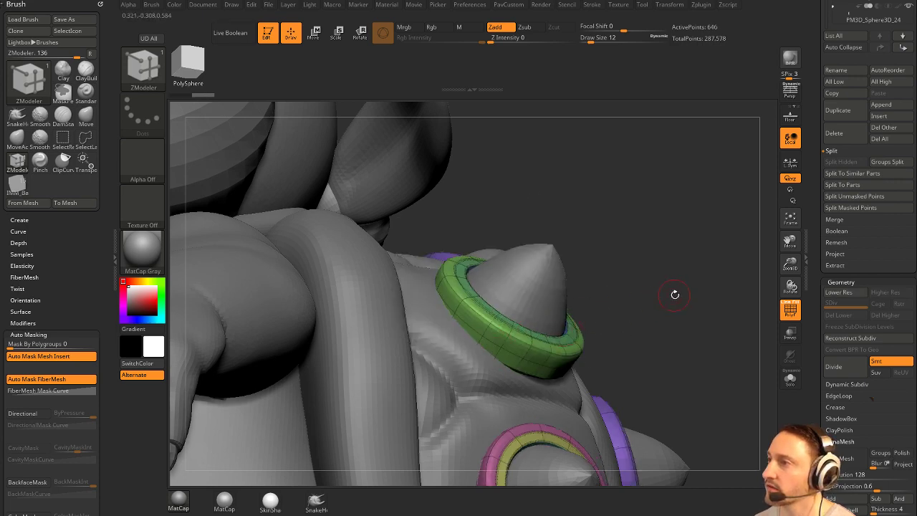
left_click_drag(617, 324, 688, 322)
left_click(783, 322)
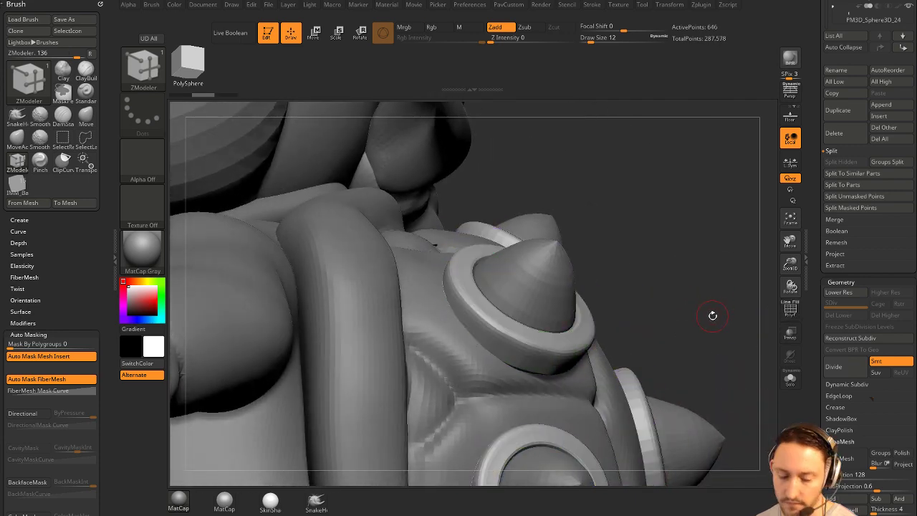
Isolate the rings subtool, undo the inserted edge loop and delete an existing edge loop from the green ring instead.
key("shift+d")
left_click(789, 379)
mouse_move(747, 349)
left_mouse_down()
mouse_move(735, 317)
mouse_move(721, 318)
mouse_move(696, 274)
mouse_move(668, 305)
mouse_move(712, 307)
mouse_move(752, 270)
left_mouse_up()
left_click(787, 311)
key("ctrl+z")
key("d")
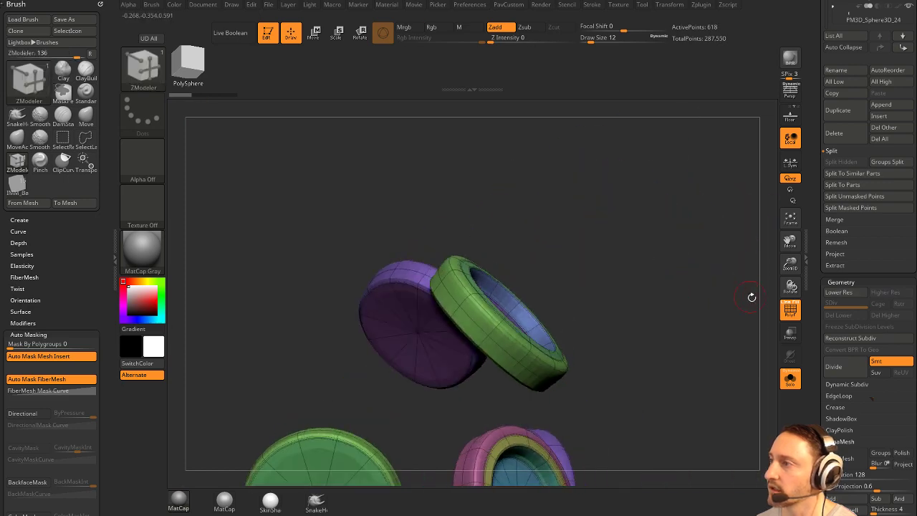
left_click(506, 347, "alt")
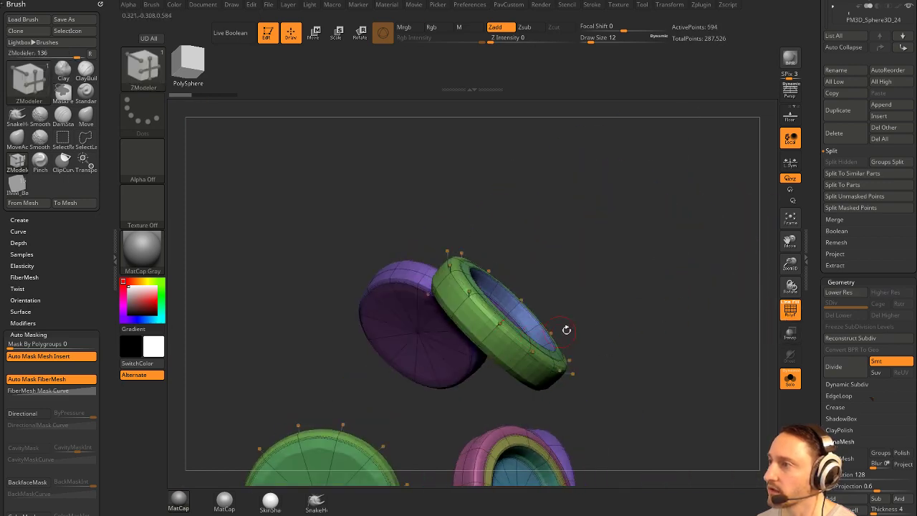
left_click(789, 313)
left_click_drag(701, 271, 706, 308)
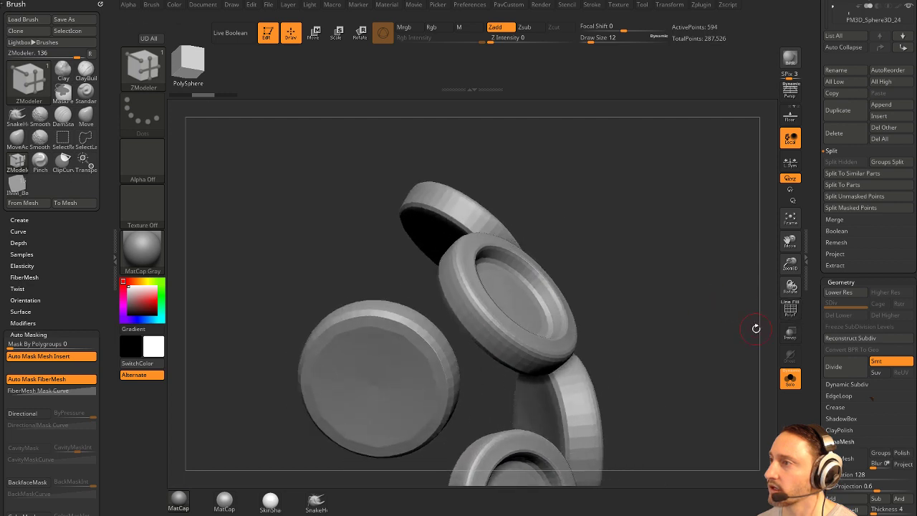
Compare the green ring with and without the edge loop deletion, both smoothed and unsmoothed.
key("shift+f")
left_click_drag(720, 277, 649, 310, "alt")
key("shift+d")
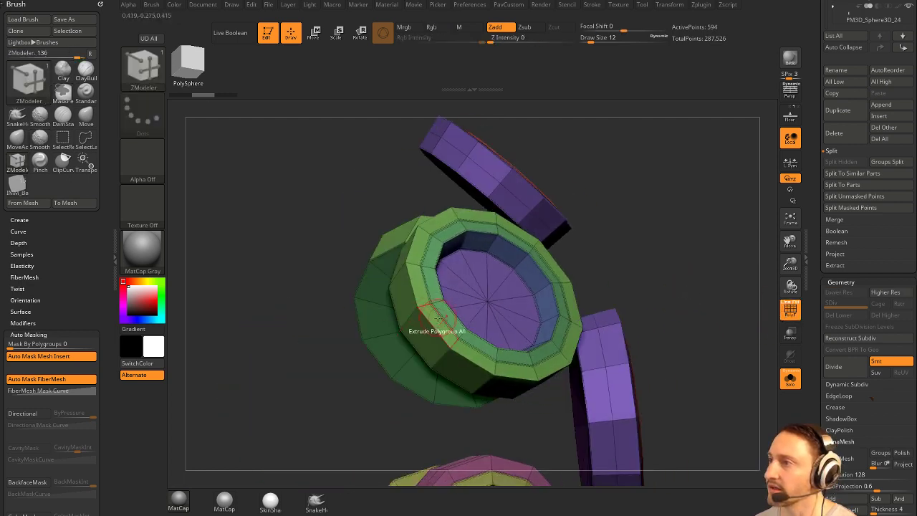
left_click_drag(635, 277, 615, 283)
key("d")
key("ctrl+z")
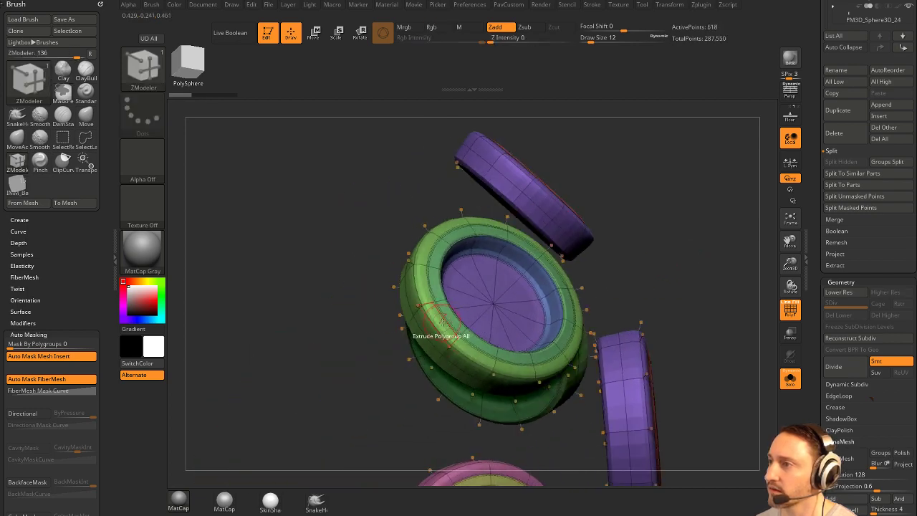
key("shift+d")
left_click_drag(694, 288, 797, 326)
key("ctrl+shift+z")
key("shift+f")
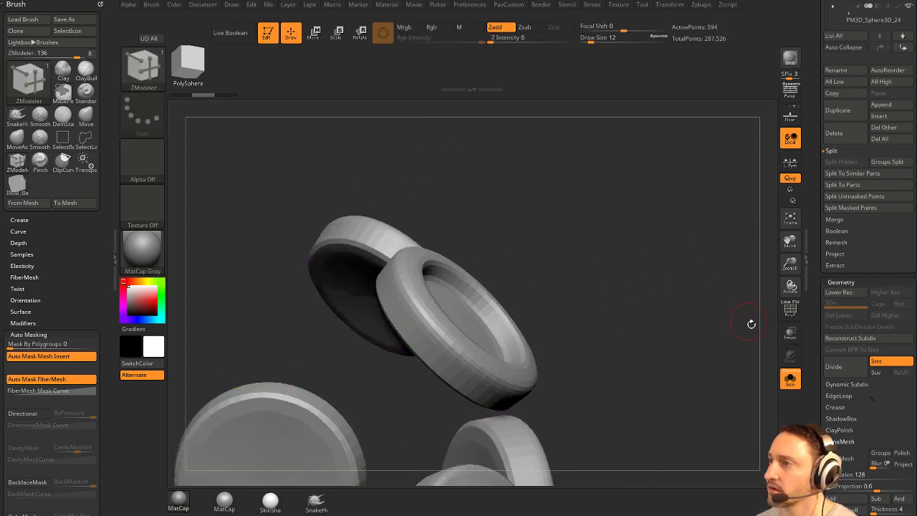
Show the whole model again and delete a second edge loop from the green spike ring.
left_click_drag(693, 297, 656, 301, "alt")
left_click(789, 377)
left_click_drag(720, 320, 692, 341)
left_click(467, 372, "alt")
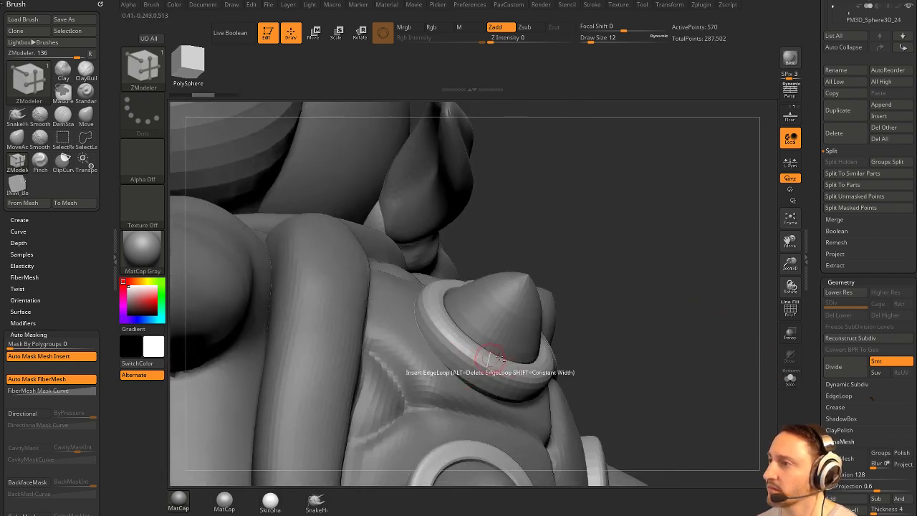
Show the polyframe and delete two edge loops from the pink and yellow spike ring.
mouse_move(689, 309)
left_mouse_down()
mouse_move(724, 327)
mouse_move(692, 281)
mouse_move(625, 296)
mouse_move(758, 323)
mouse_move(721, 299)
mouse_move(753, 303)
mouse_move(681, 307)
left_mouse_up()
left_click(791, 311)
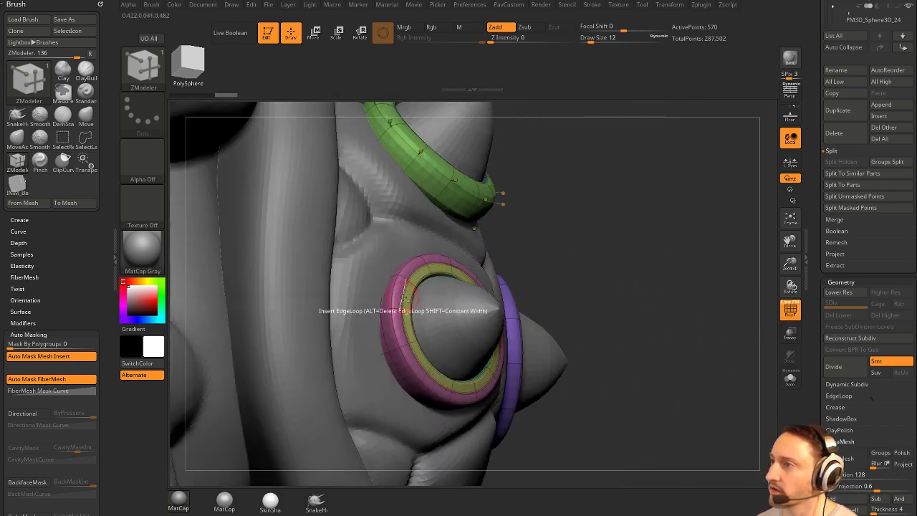
left_click(406, 300, "alt")
left_click_drag(624, 315, 618, 351)
left_click(406, 321, "alt")
Delete two edge loops from the large purple ring in the middle of the shell, isolating the rings and undoing stray edits.
left_click_drag(566, 315, 595, 279)
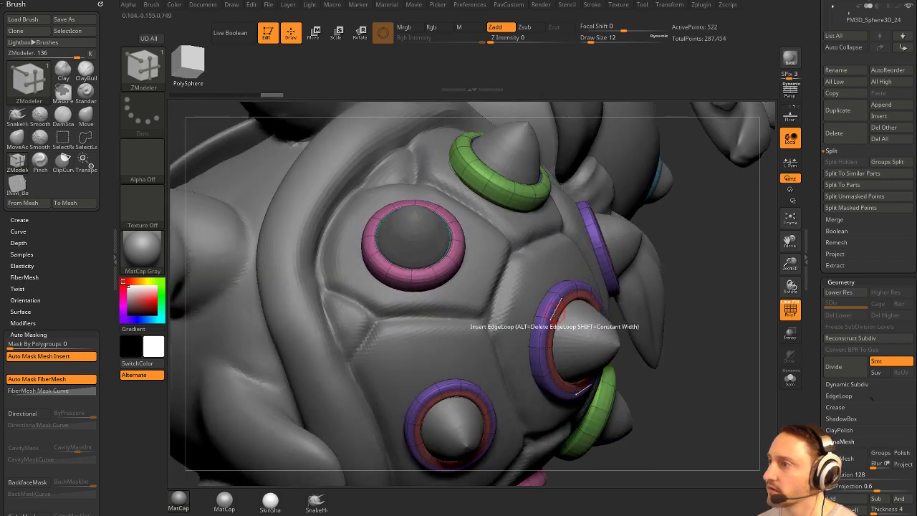
left_click(559, 315, "alt")
left_click(790, 379)
left_click_drag(723, 354, 754, 345)
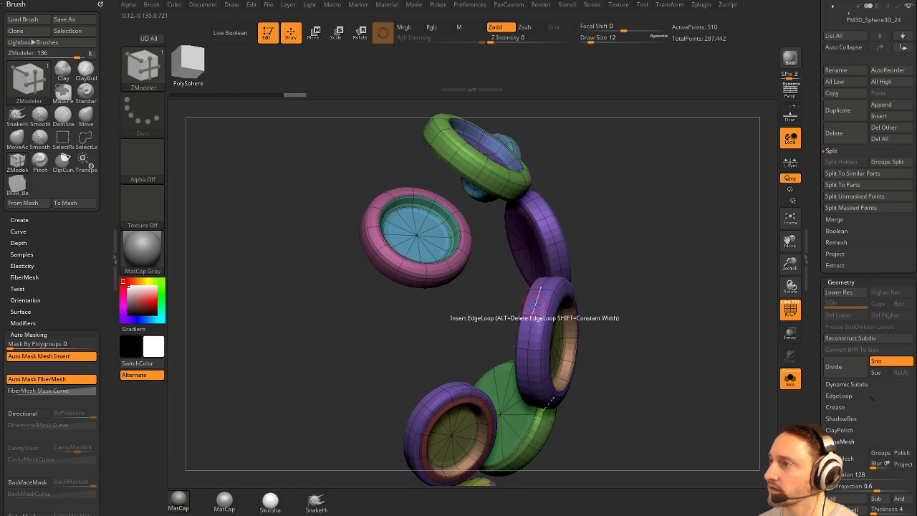
left_click(535, 305, "alt")
left_click_drag(630, 304, 634, 278)
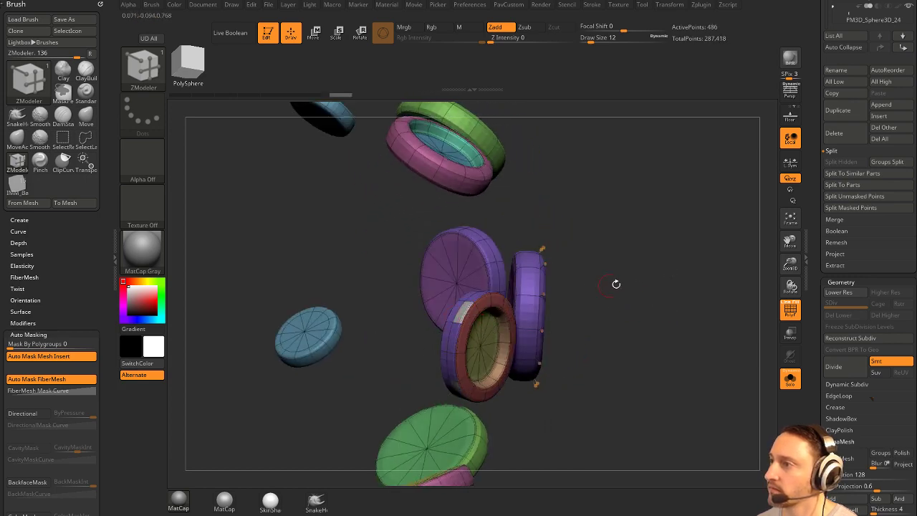
left_click_drag(615, 284, 670, 295)
key("ctrl+z")
key("ctrl+z")
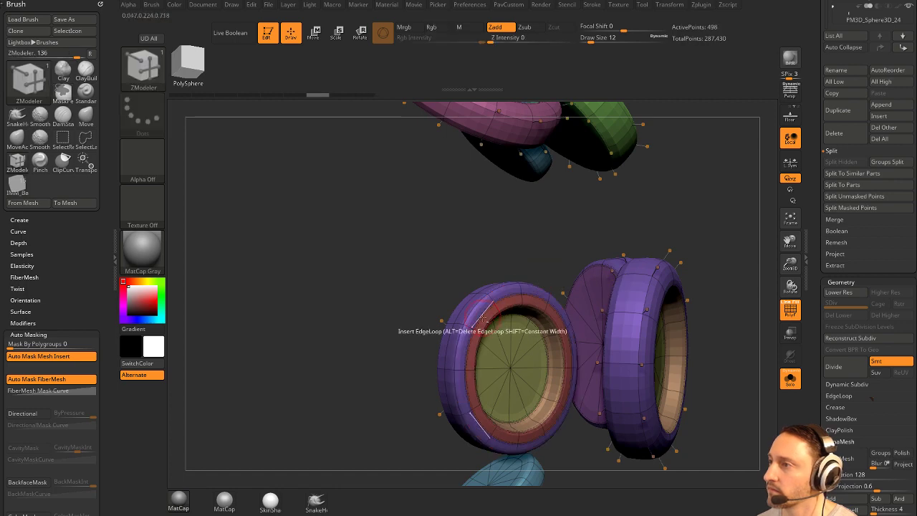
Delete two edge loops from each of the two remaining purple shell rings.
left_click(483, 320, "alt")
left_click_drag(412, 288, 482, 288)
left_click(461, 306, "alt")
mouse_move(559, 287)
left_mouse_down()
mouse_move(594, 275)
mouse_move(569, 298)
left_mouse_up()
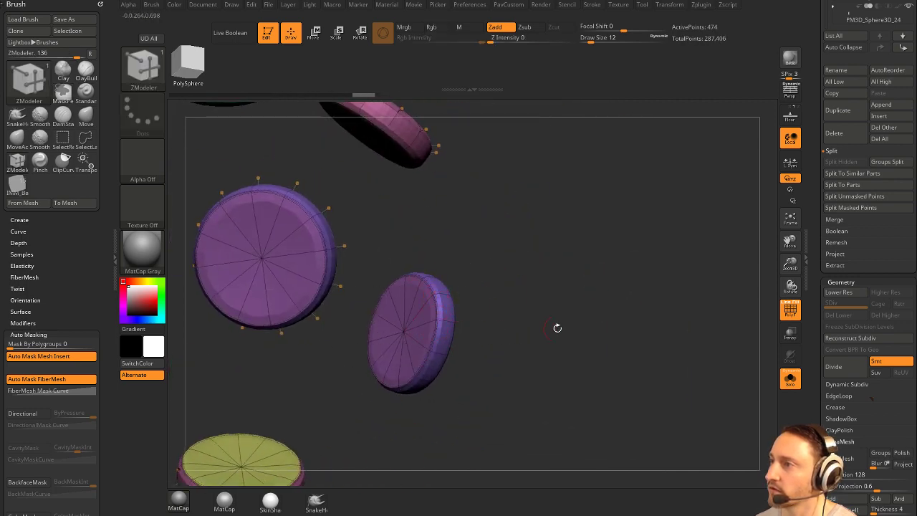
left_click_drag(557, 328, 679, 351)
left_click(437, 350, "alt")
left_click_drag(559, 295, 627, 303)
left_click(449, 335, "alt")
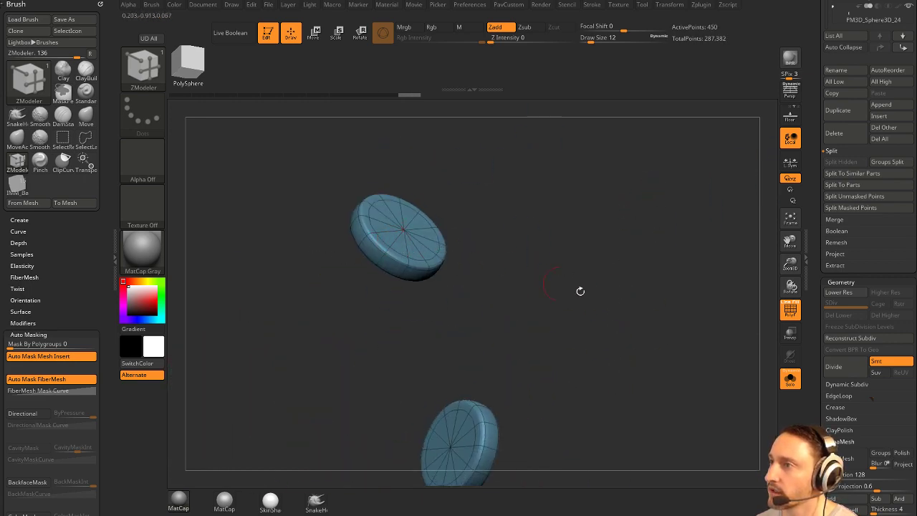
Inspect the small blue spike ring on the full model, isolate the rings subtool and turn off its subdivision preview.
left_click(796, 381)
left_click(791, 313)
left_click_drag(521, 172, 573, 193)
left_click(790, 308)
left_click_drag(510, 157, 501, 280)
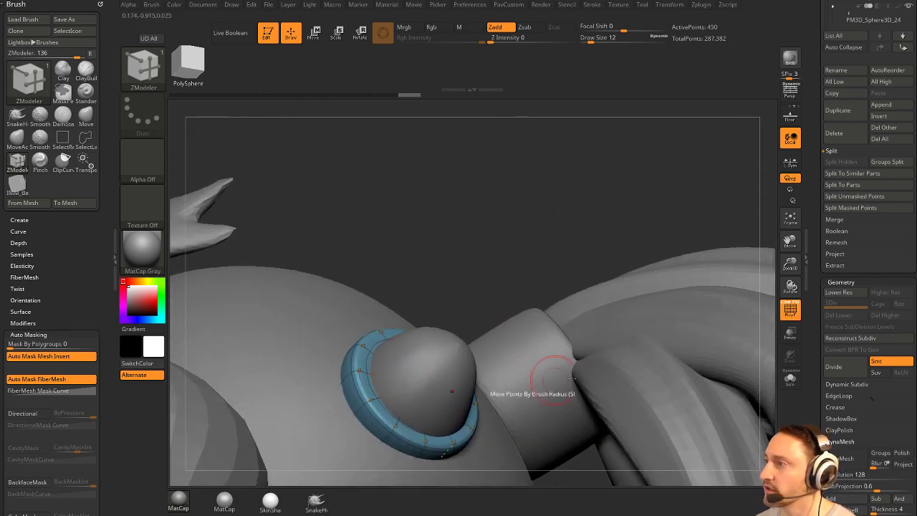
left_click(791, 382)
key("shift+d")
left_click_drag(559, 305, 608, 272)
Try to mark the cap polygons of the blue ring with the current brush size, and undo the marking.
key("space")
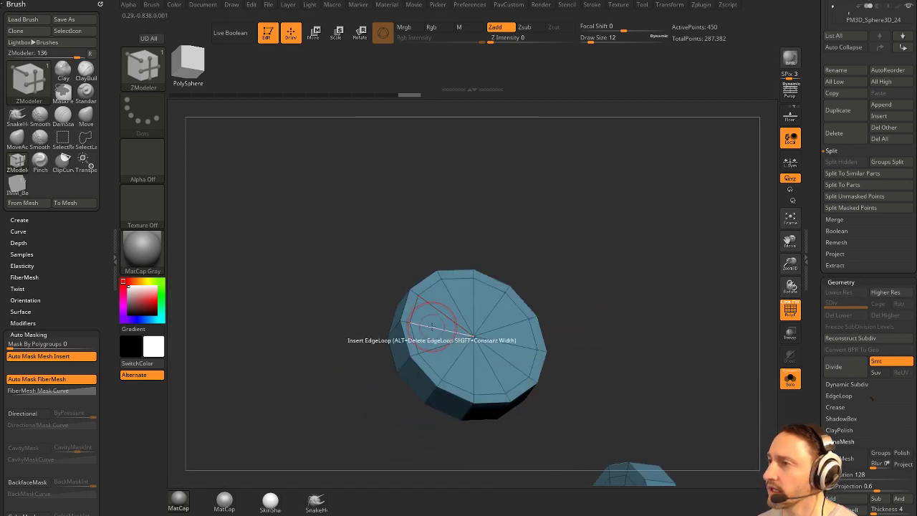
left_click_drag(437, 331, 435, 324, "alt")
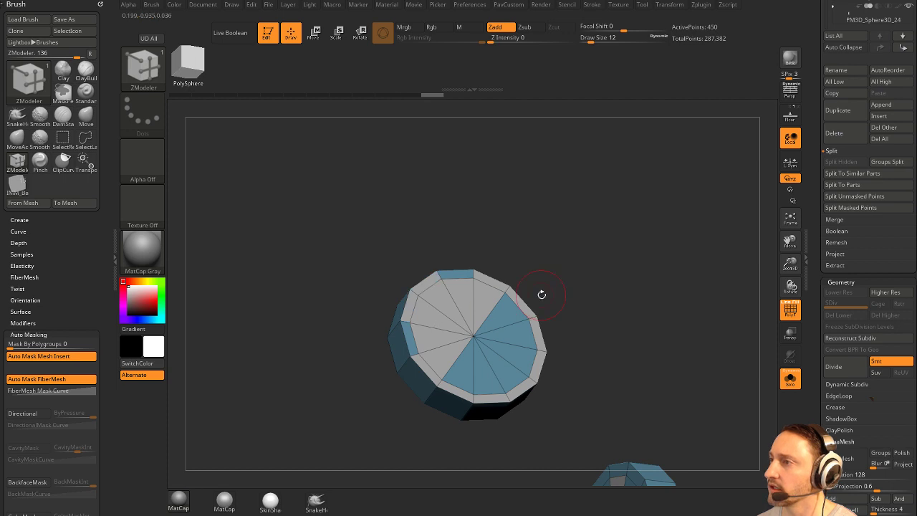
key("ctrl+z")
key("shift+d")
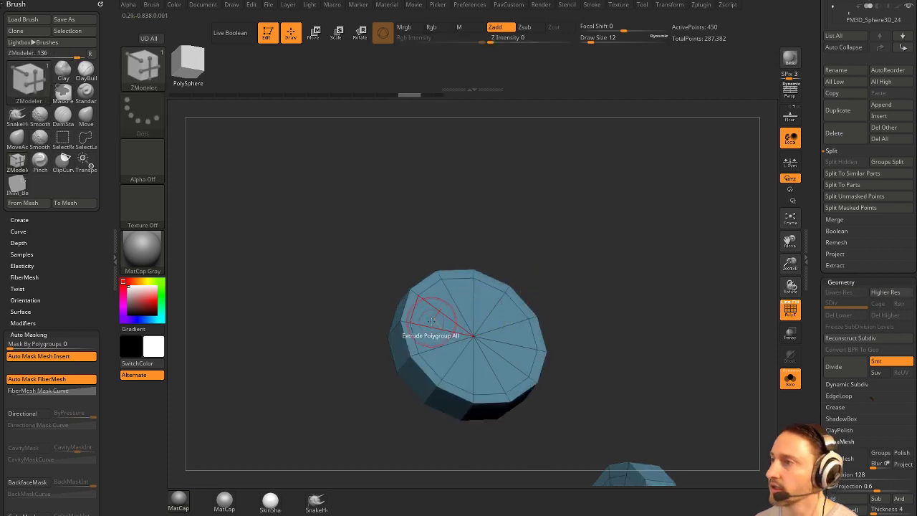
Set the draw size to 1 and temporarily mark all the cap polygons of the blue ring.
key("space")
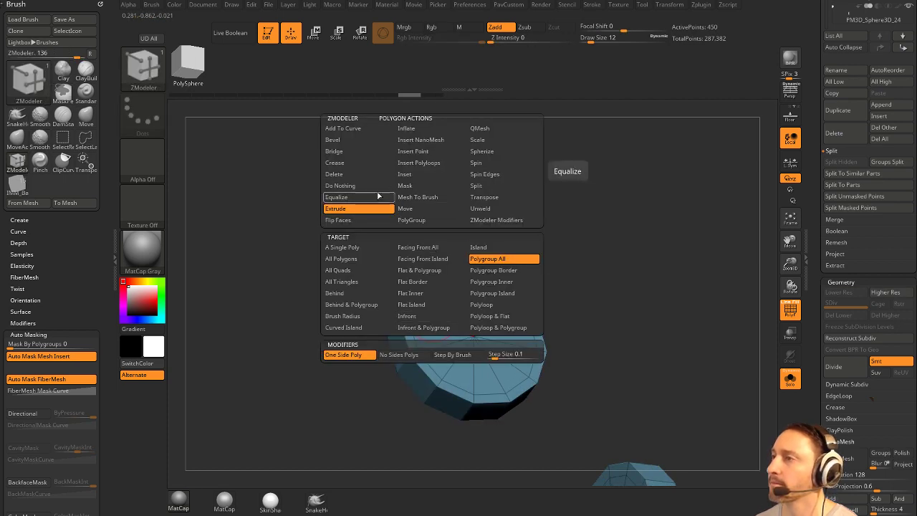
key("s")
left_click_drag(592, 273, 567, 269)
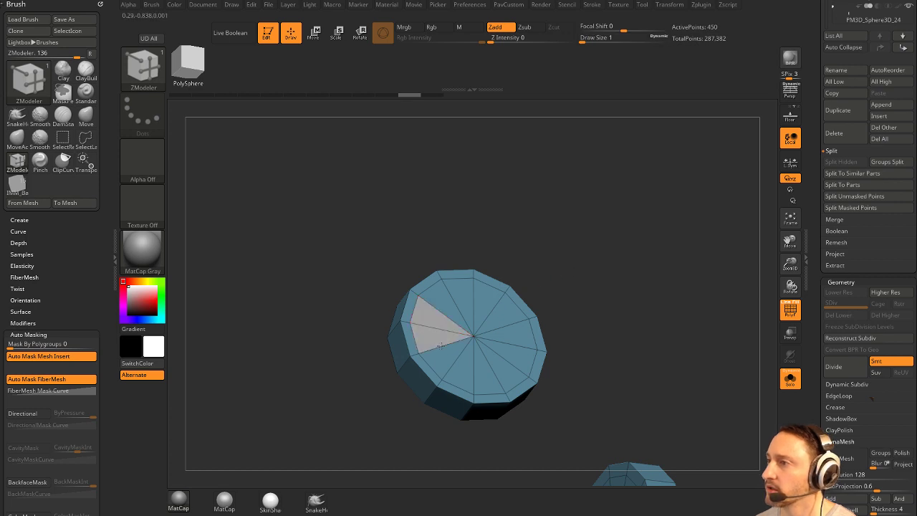
left_click_drag(441, 346, 493, 366, "alt")
Inset the blue ring's marked cap polygons with the Inset action targeting Polygroup All, redoing the first attempt with adjusted options.
left_click_drag(573, 251, 444, 301)
key("space")
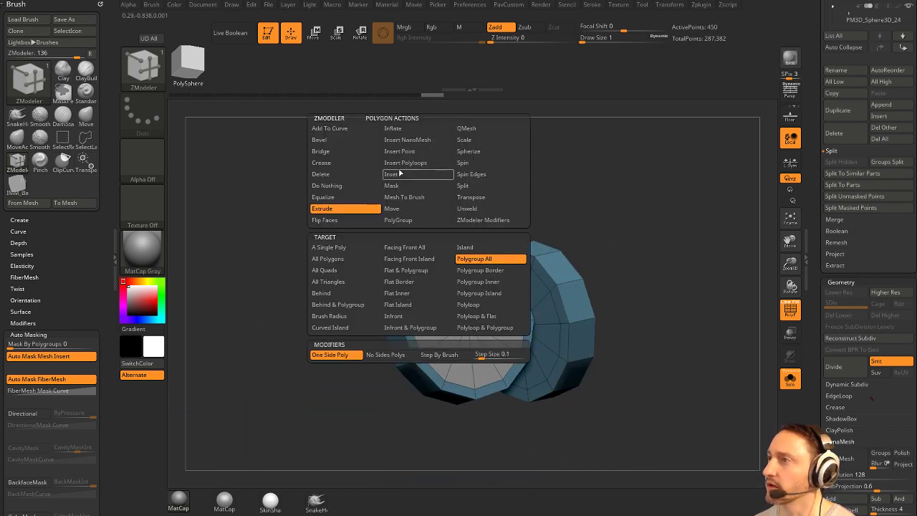
left_click(400, 174)
left_click(485, 263)
left_click_drag(589, 256, 634, 215)
mouse_move(434, 313)
left_mouse_down()
mouse_move(420, 314)
mouse_move(427, 317)
left_mouse_up()
key("ctrl+z")
key("space")
left_click(459, 366)
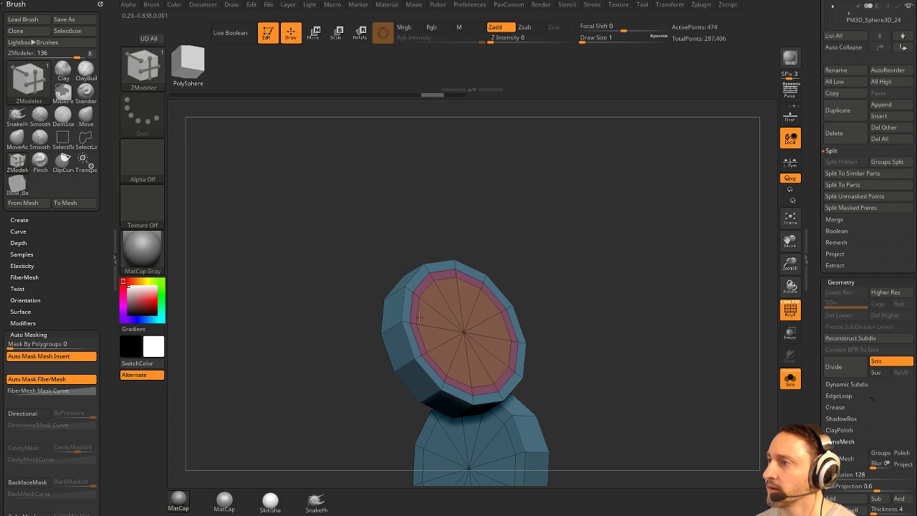
Push the inner cap of the blue ring inwards with the QMesh action targeting Polygroup All.
key("space")
left_click(498, 128)
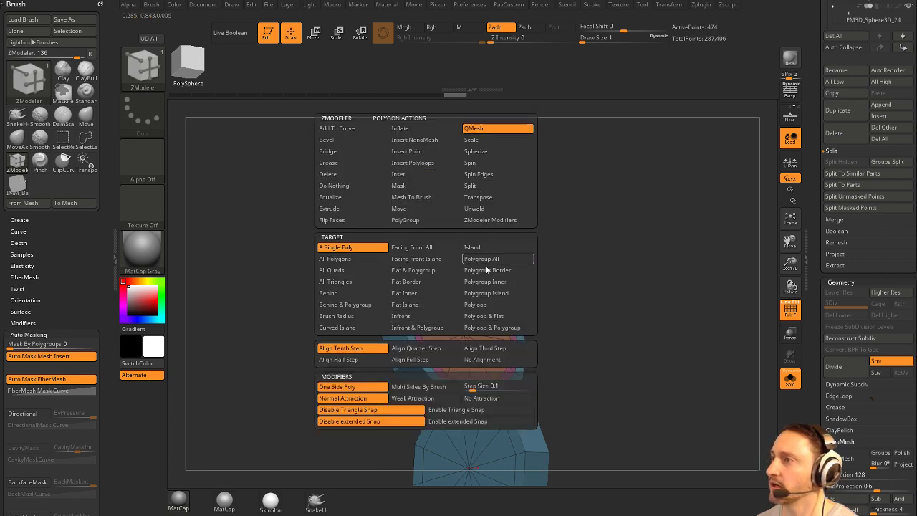
left_click(495, 259)
left_click_drag(567, 259, 617, 240)
left_click_drag(434, 321, 418, 325)
Crease the rings along their polygroup borders and turn the dynamic subdivision preview back on.
key("grave")
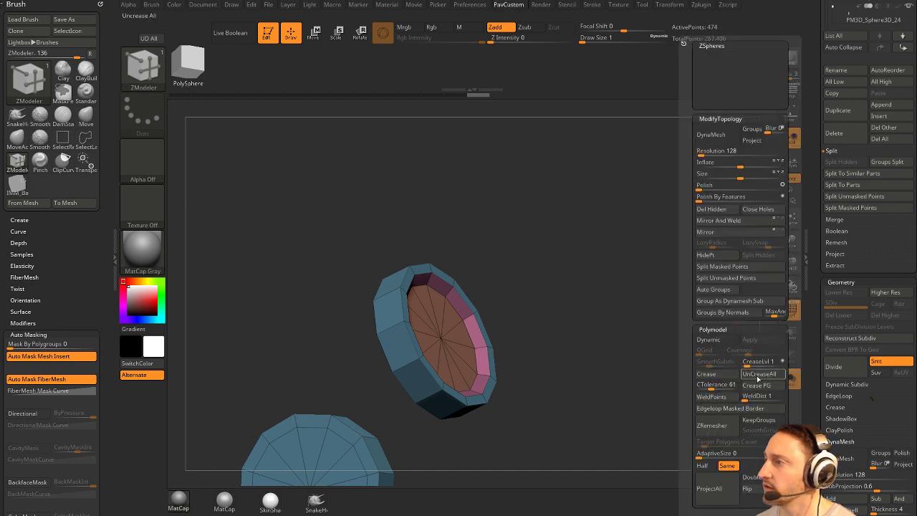
left_click(758, 385)
left_click_drag(635, 348, 651, 350)
key("d")
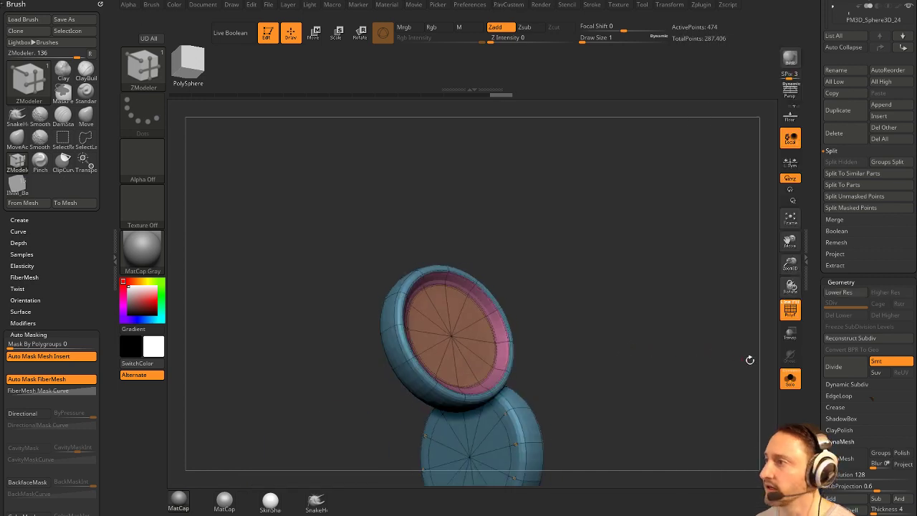
Crease the rings' sharp edges using a crease tolerance of 61 and bring the whole character back without the wireframe.
key("grave")
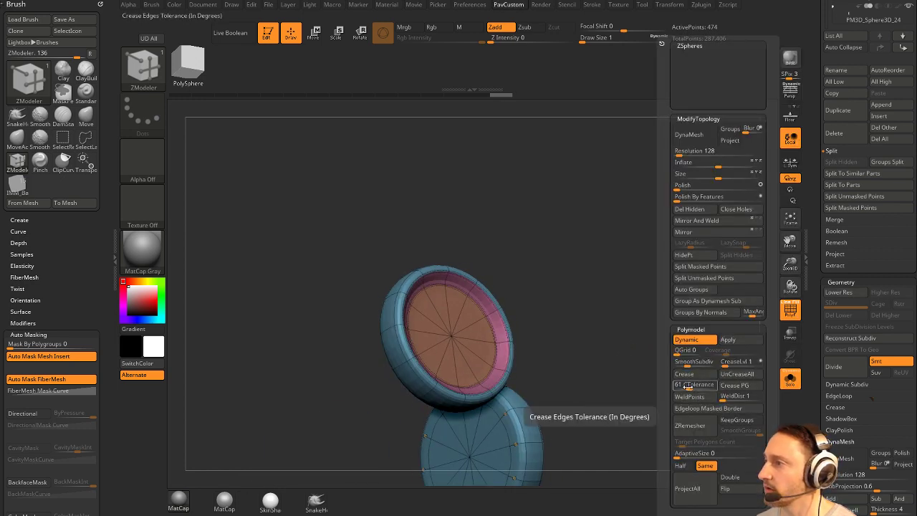
left_click(689, 379)
mouse_move(648, 344)
left_mouse_down()
mouse_move(619, 340)
mouse_move(642, 341)
left_mouse_up()
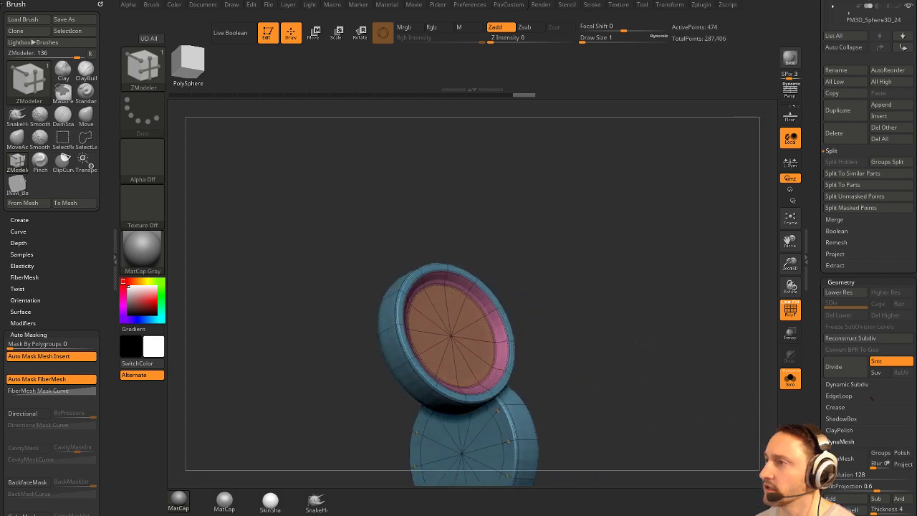
left_click(790, 313)
left_click(790, 377)
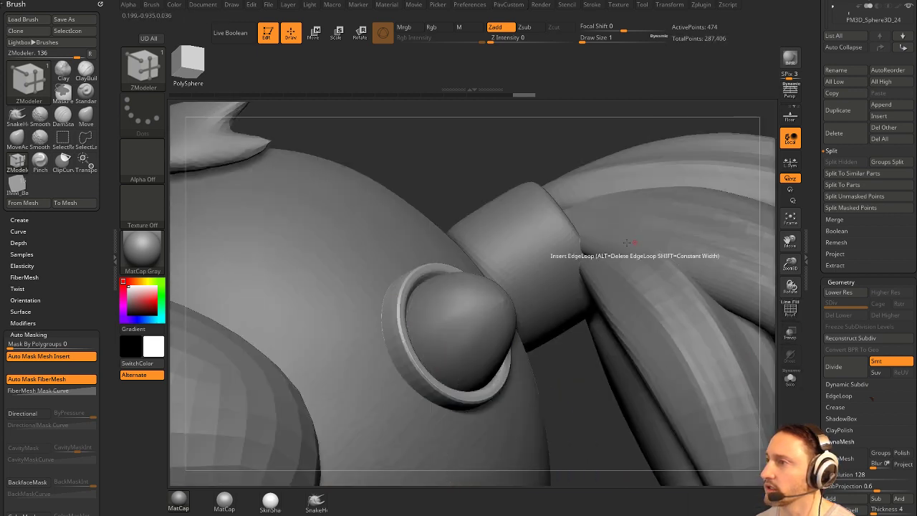
left_click_drag(491, 158, 476, 152)
left_click_drag(501, 154, 508, 161)
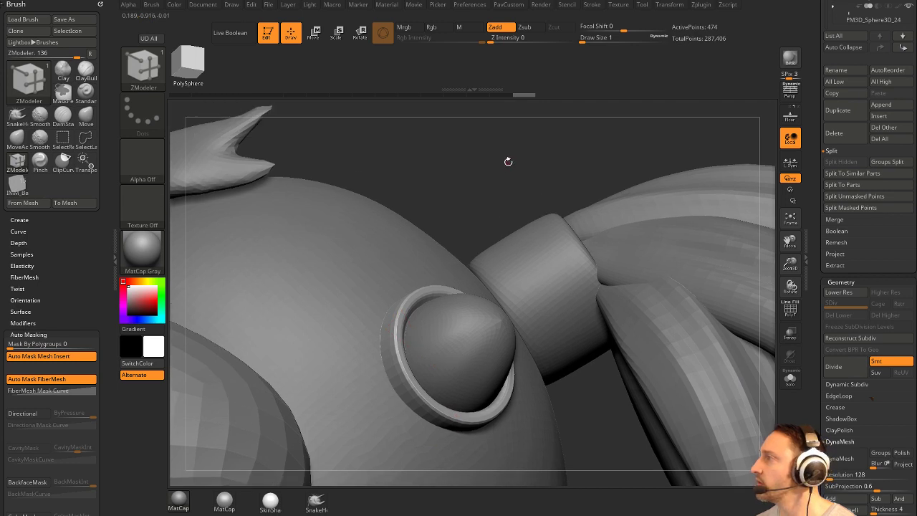
Set the edge action to Slide on complete edge loops and push the ring's inner cap further inwards with QMesh targeting Polygroup All.
left_click(791, 312)
key("shift+d")
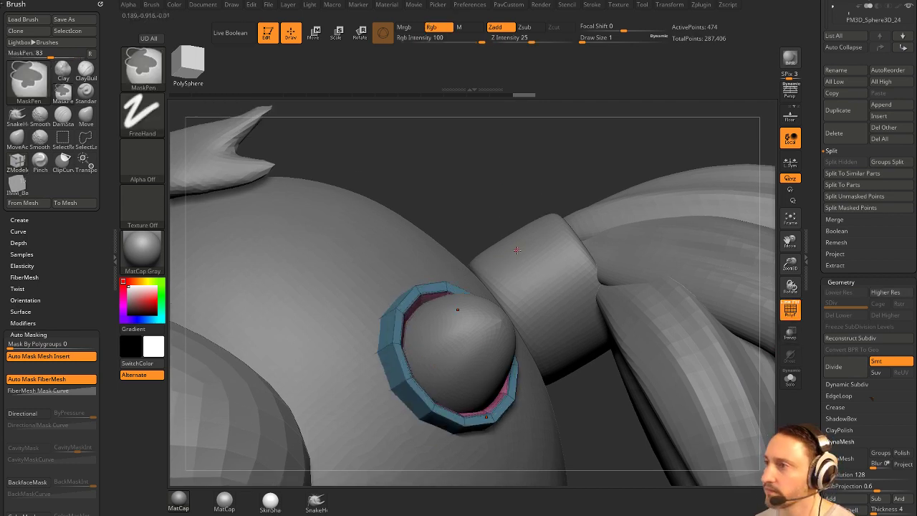
left_click(791, 379)
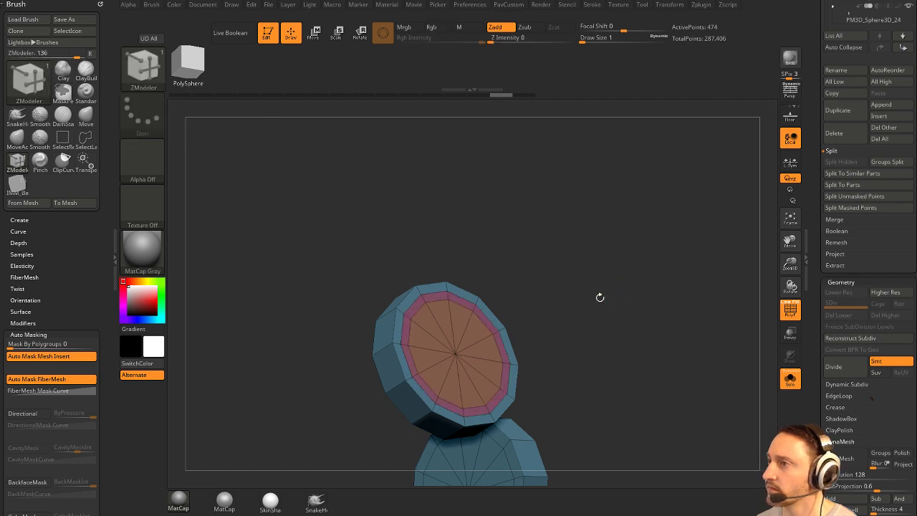
key("space")
left_click(508, 254)
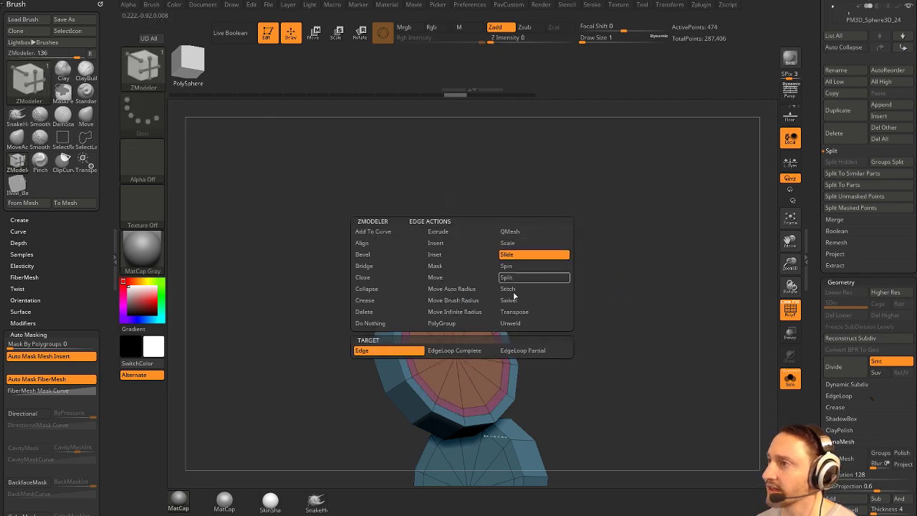
left_click(466, 351)
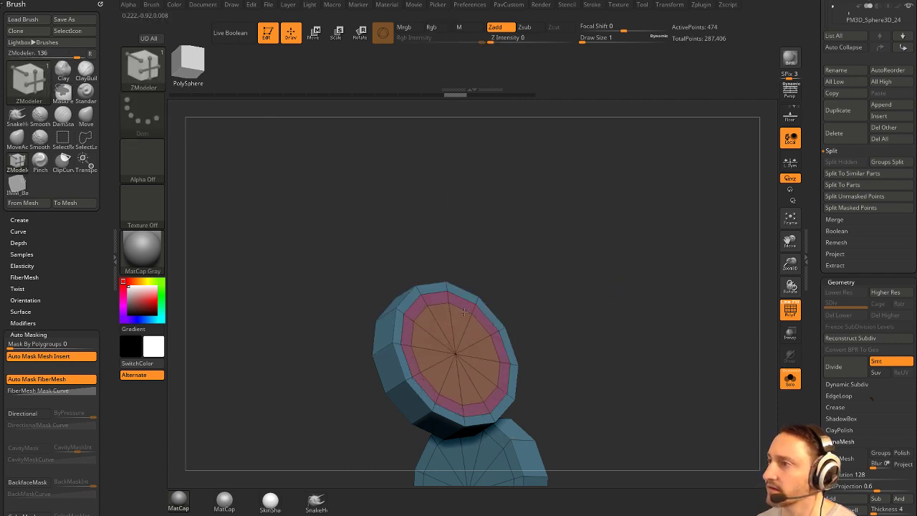
key("space")
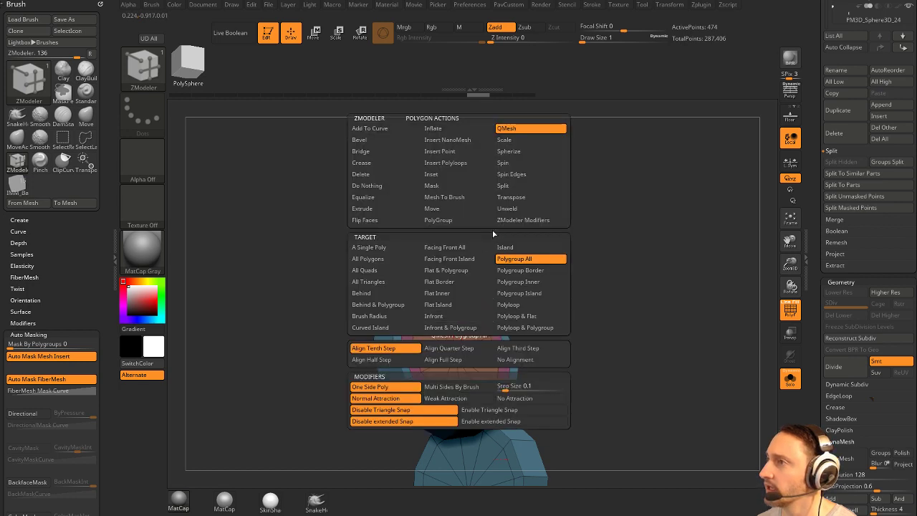
left_click_drag(460, 333, 447, 334)
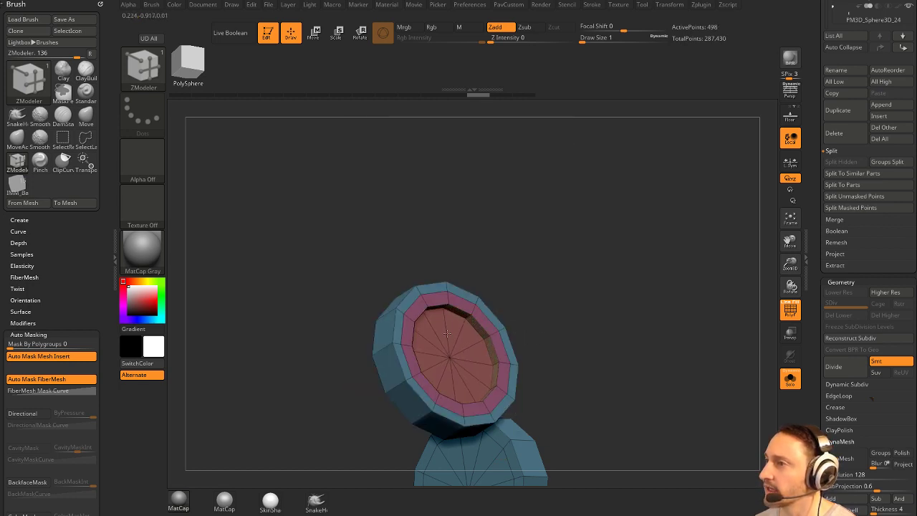
Switch the edge action to Insert and delete the edge loop between the ring's blue rim and pink inset band.
key("space")
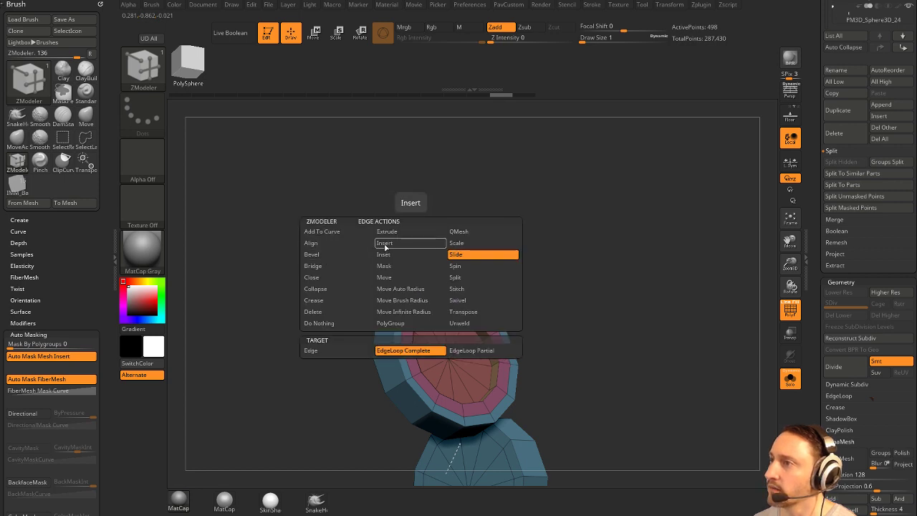
left_click(385, 247)
left_click(416, 308, "alt")
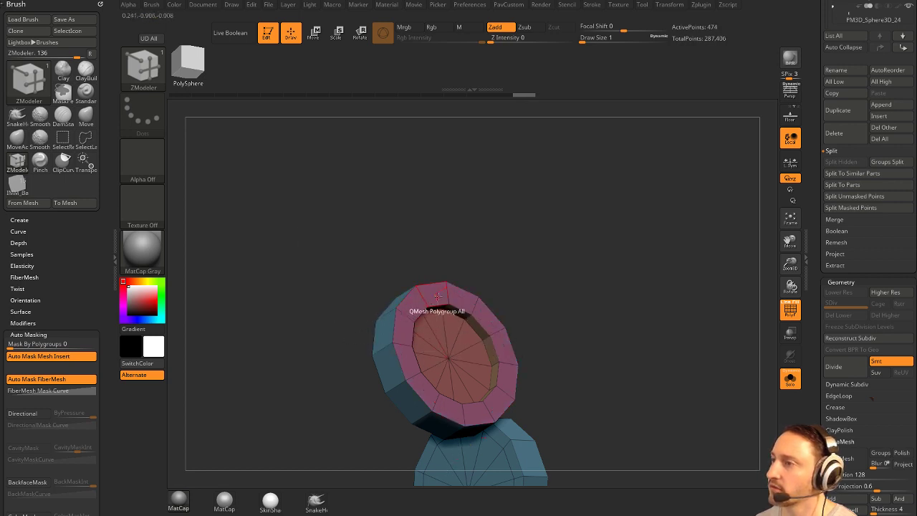
Bevel the ring's outer rim edge with the target EdgeLoop Complete and the Single Row and Linear Edge modifiers.
key("space")
left_click(322, 256)
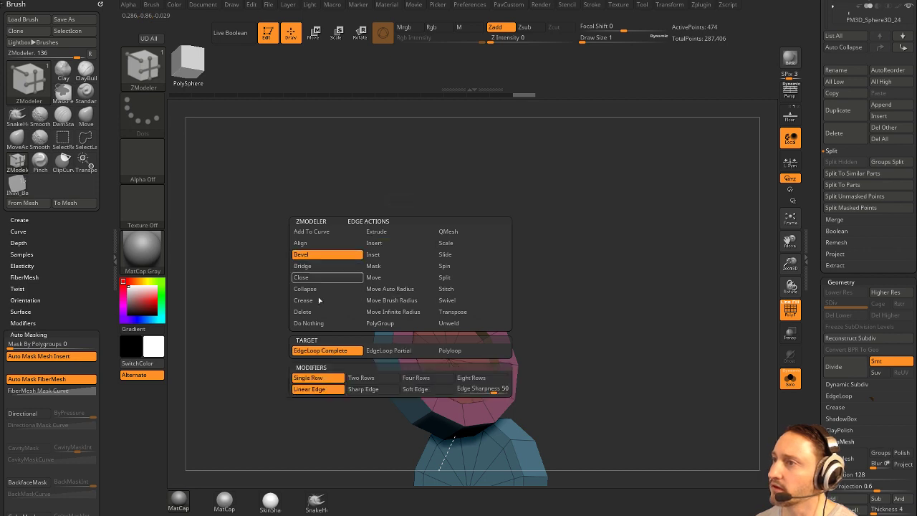
left_click_drag(390, 344, 407, 333)
Crease the beveled rings by polygroup and by edge tolerance, and turn on the dynamic subdivision preview without the wireframe.
key("space")
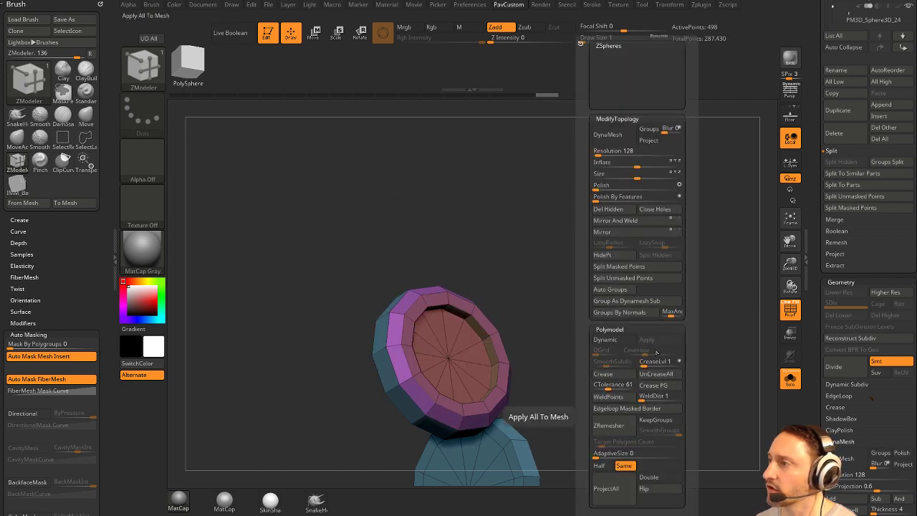
left_click(653, 386)
left_click_drag(530, 315, 594, 298)
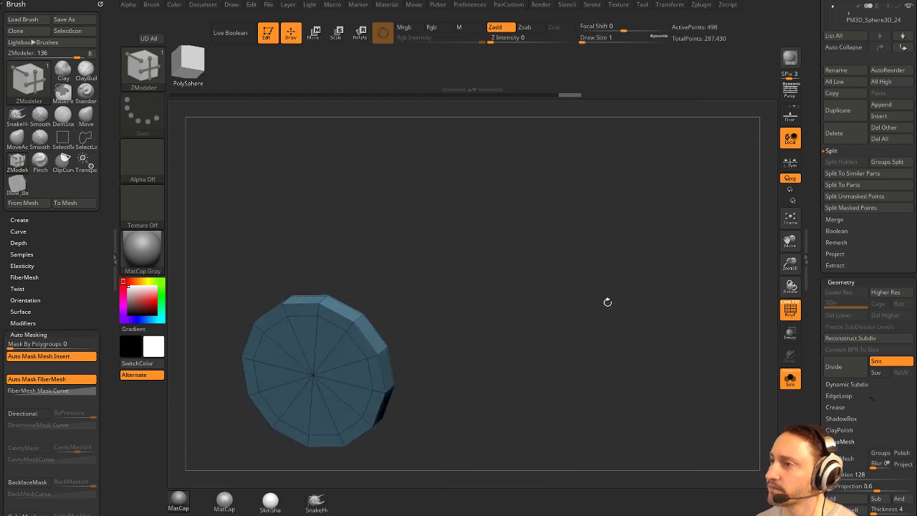
key("space")
left_click(584, 379)
left_click_drag(504, 313, 607, 263)
key("d")
left_click(787, 314)
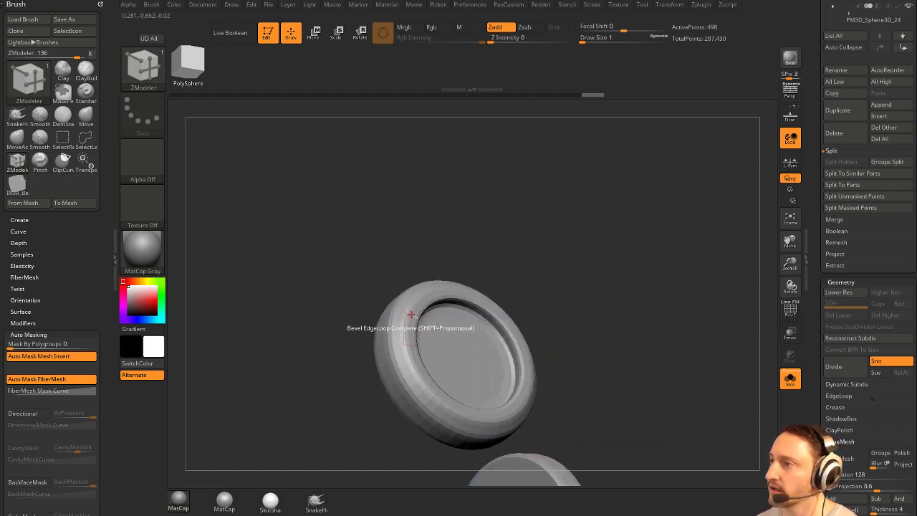
Set the edge action to Crease targeting EdgeLoop Complete and show the whole character around the ring again.
key("space")
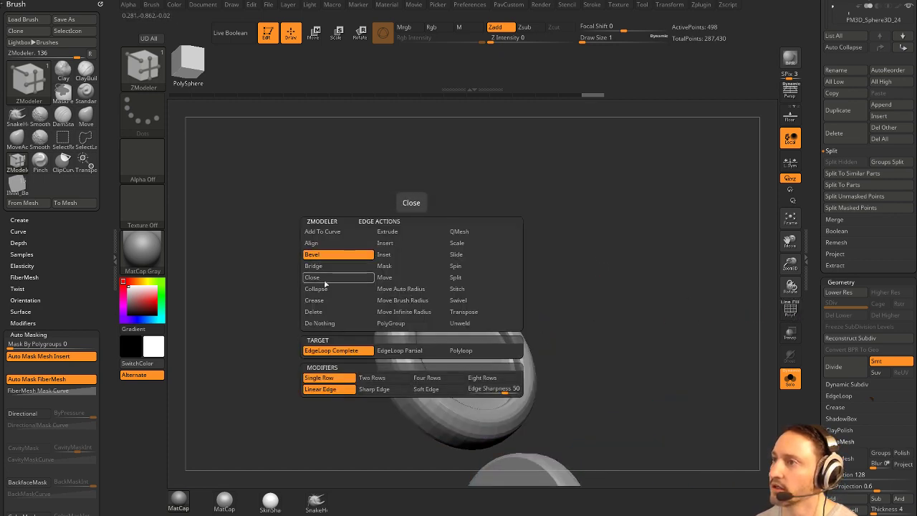
left_click(325, 302)
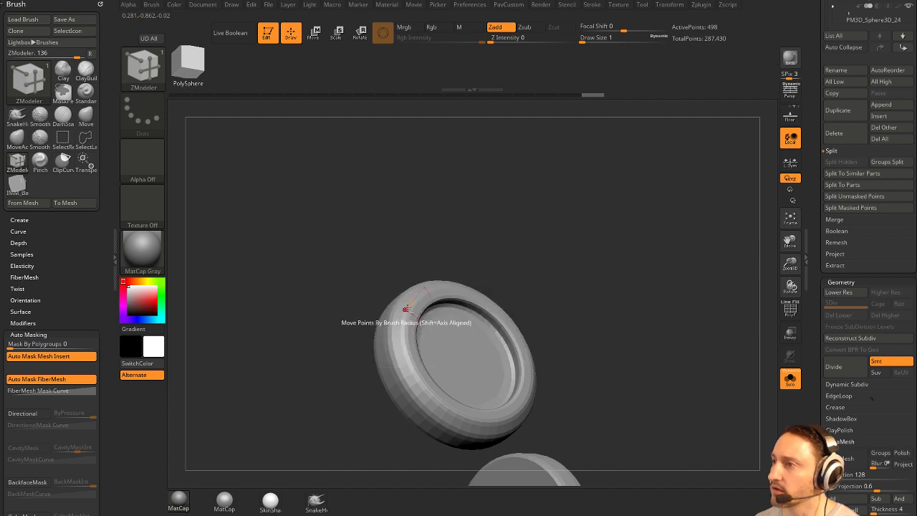
mouse_move(540, 272)
left_mouse_down()
mouse_move(520, 268)
mouse_move(539, 273)
left_mouse_up()
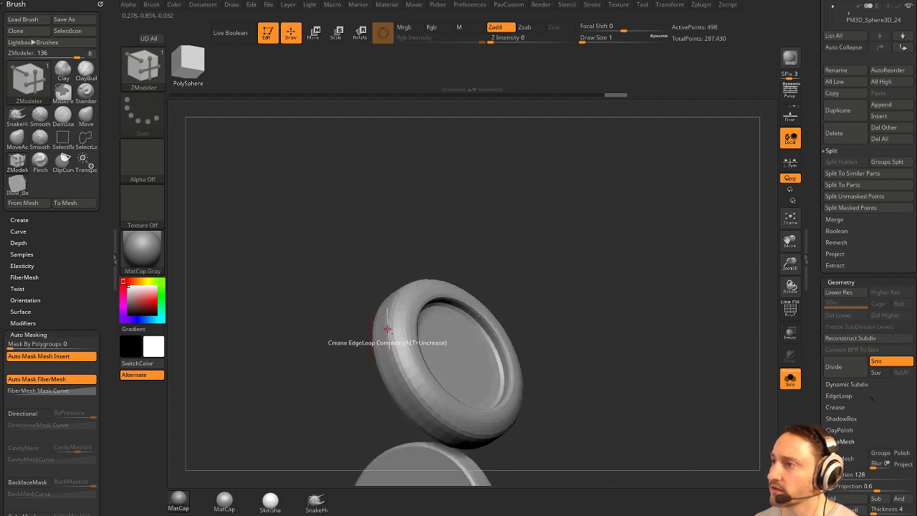
left_click_drag(601, 320, 602, 301, "alt")
left_click(783, 384)
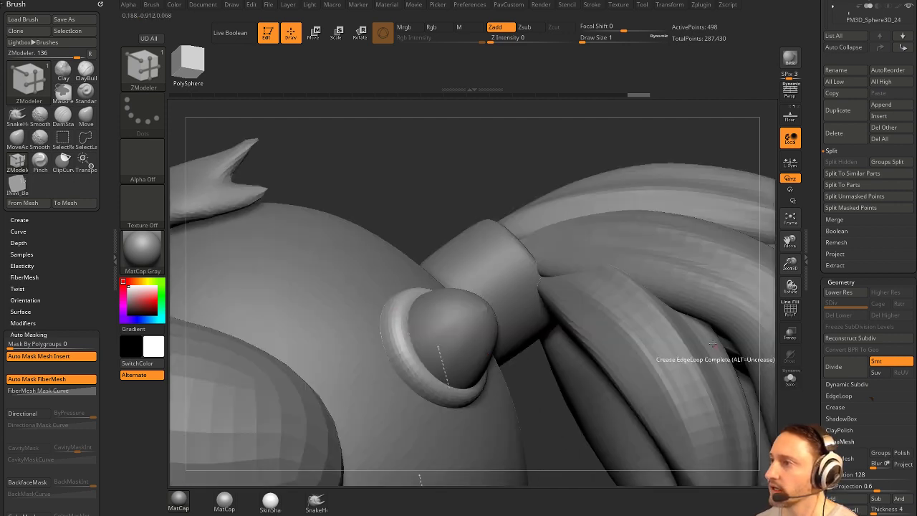
Select the spike subtool sitting inside the ring and isolate it with its wireframe shown.
left_click_drag(499, 220, 550, 202)
left_click(462, 326, "alt")
key("w")
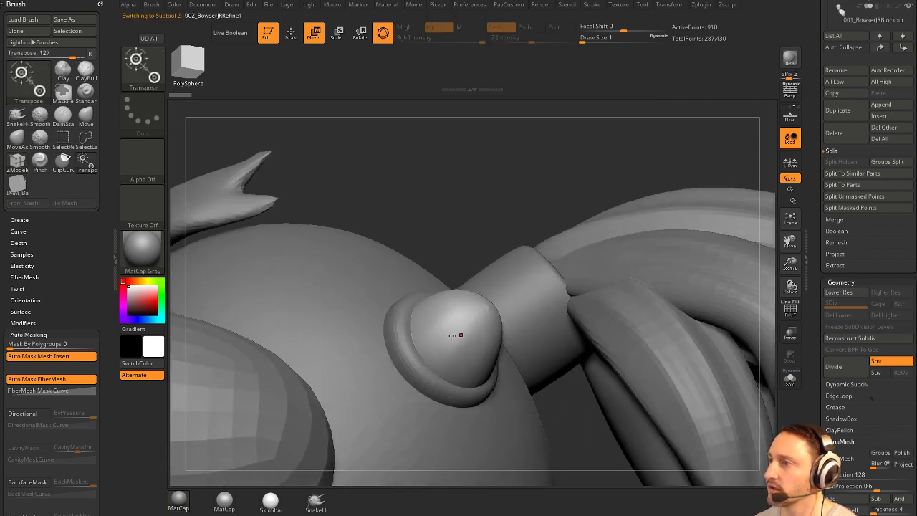
left_click(463, 329, "alt")
left_click(455, 258, "alt")
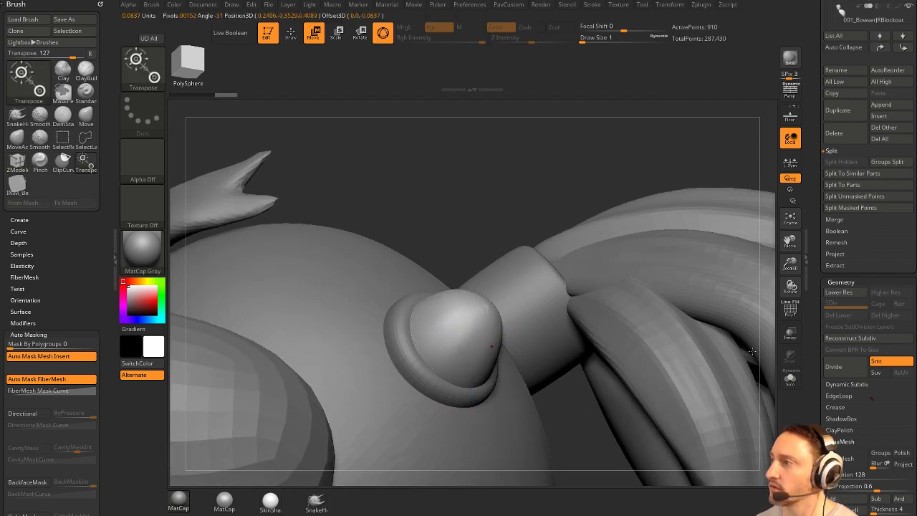
left_click(790, 379)
left_click_drag(610, 302, 653, 266)
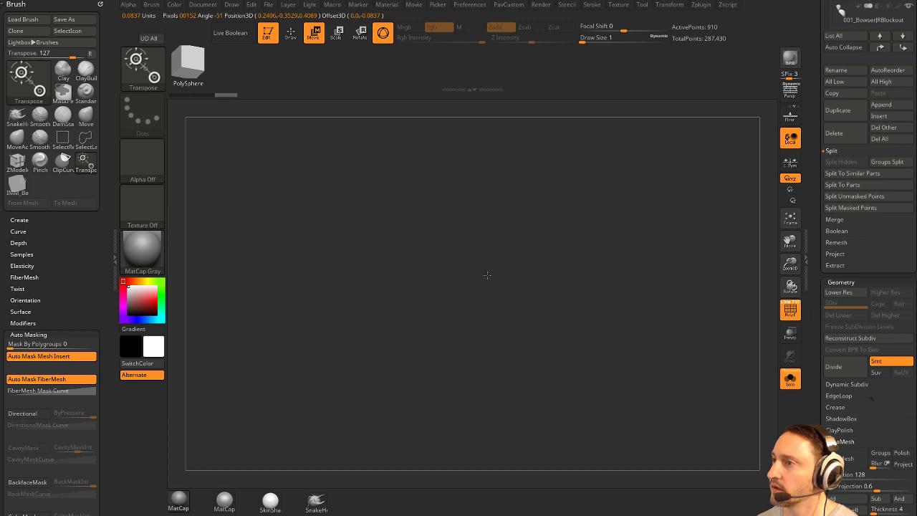
left_click_drag(487, 276, 651, 227)
Crease the isolated spikes' edges with the crease tolerance at 61.
key("1")
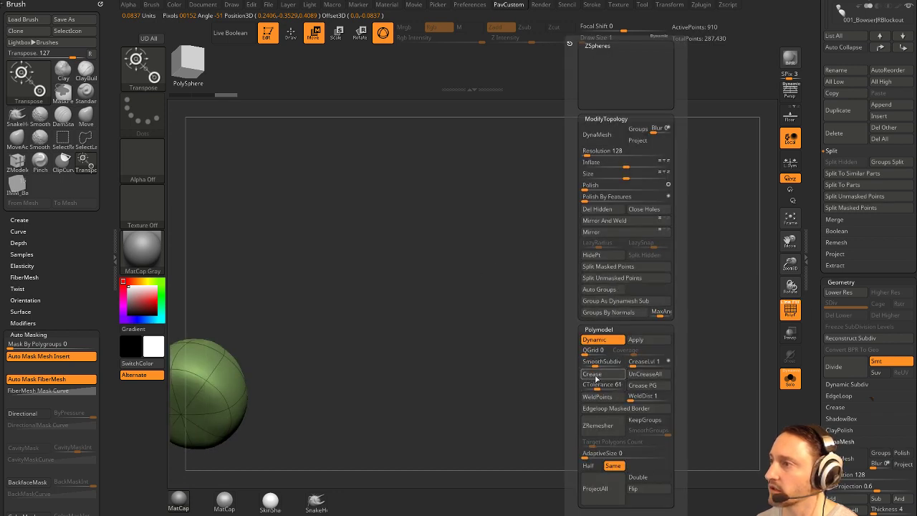
left_click(596, 377)
left_click_drag(418, 331, 557, 283, "alt")
key("1")
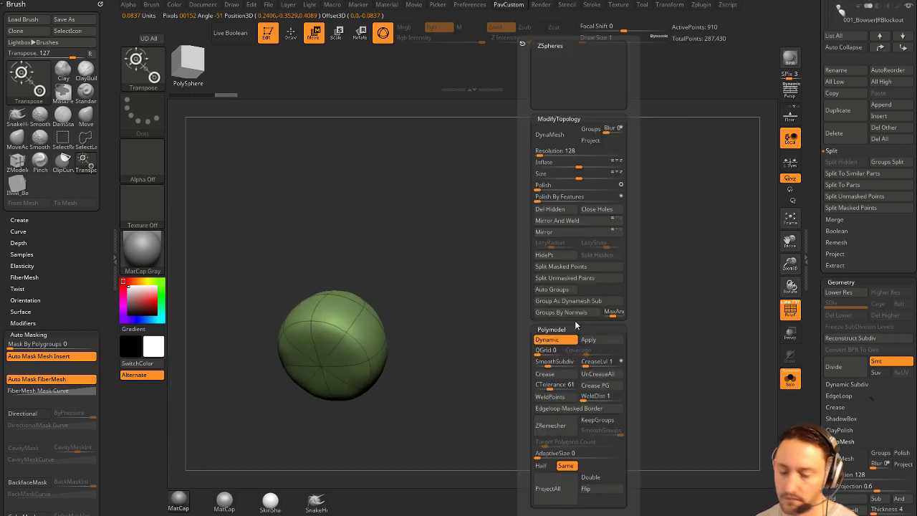
Turn off the spikes' dynamic subdivision preview and try to reconstruct their lower subdivision level.
left_click(790, 309)
key("shift+d")
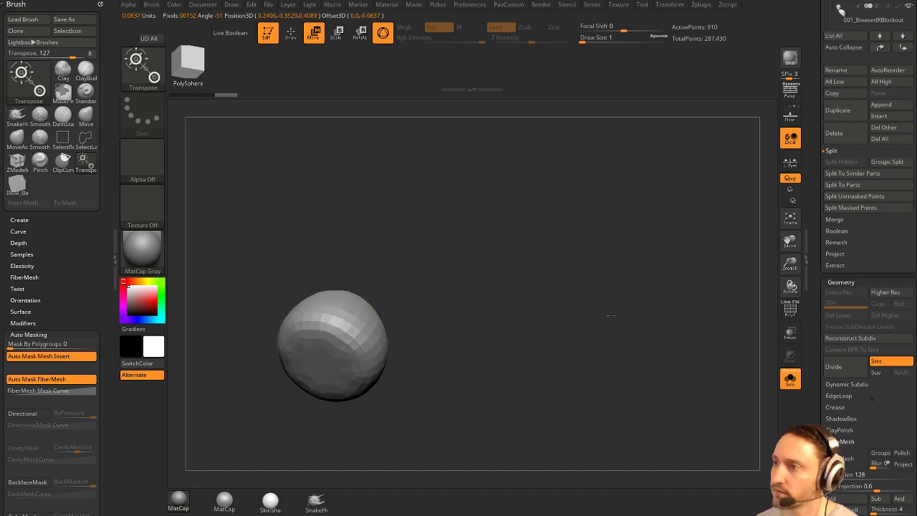
left_click(833, 340)
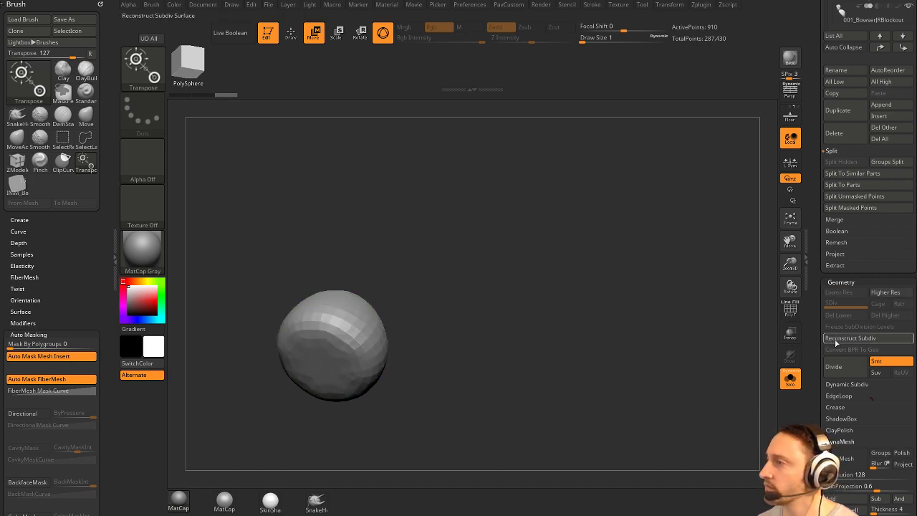
left_click(791, 311)
key("q")
mouse_move(717, 307)
left_mouse_down()
mouse_move(671, 307)
mouse_move(728, 332)
left_mouse_up()
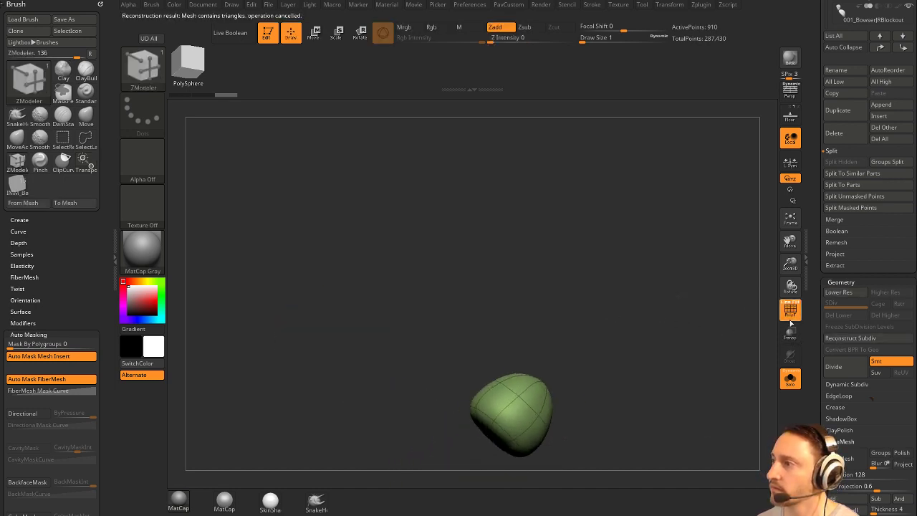
Show the whole character around the spikes and turn off the spikes' dynamic subdivision preview.
left_click(791, 315)
left_click_drag(692, 286, 581, 251)
left_click(790, 310)
left_click(791, 379)
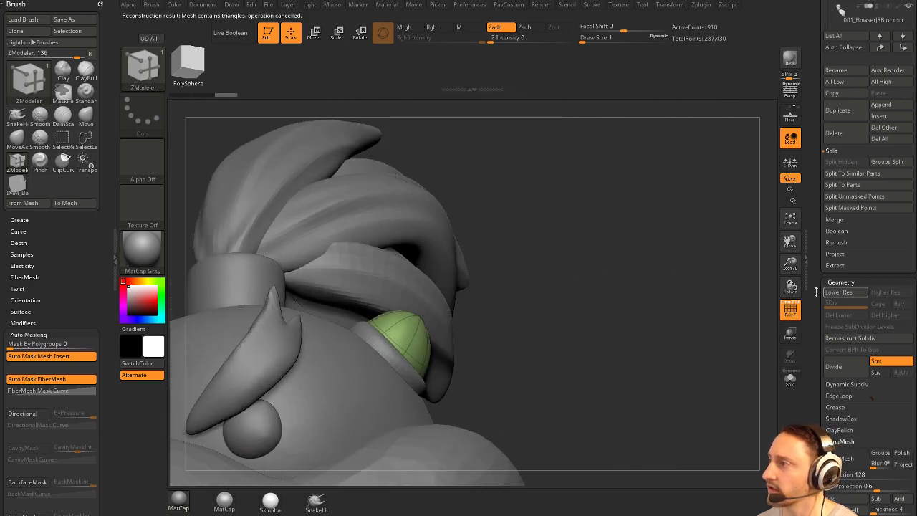
left_click_drag(749, 292, 708, 318)
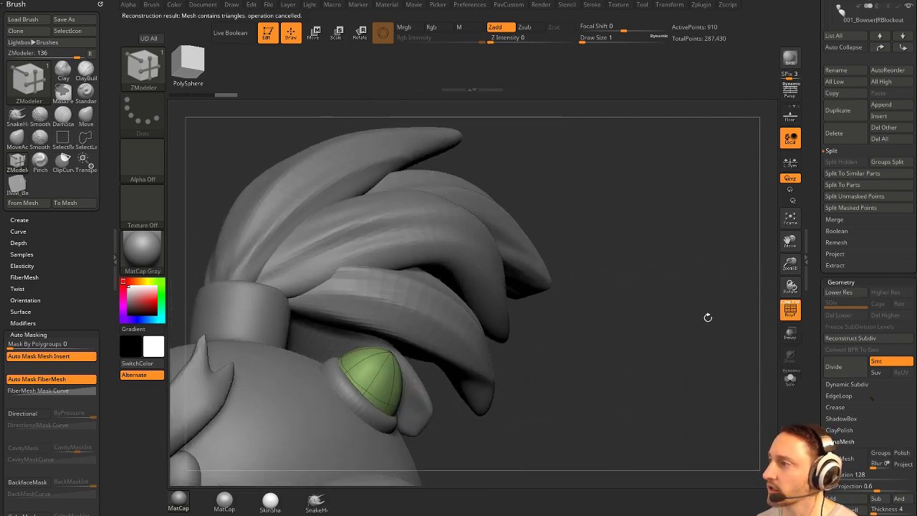
key("shift+d")
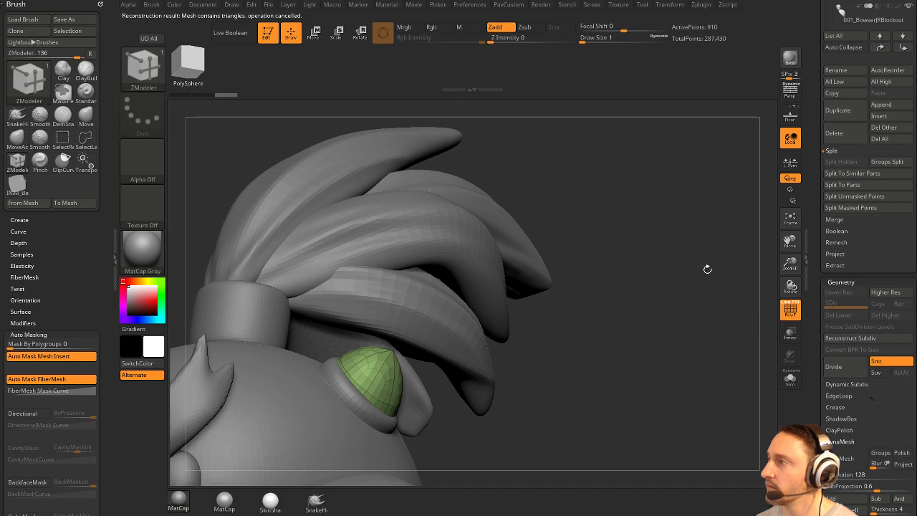
Switch from ZModeler to the Standard brush with a draw size of 4.
key("b")
key("s")
key("t")
key("s")
key("s")
left_click_drag(671, 308, 687, 315)
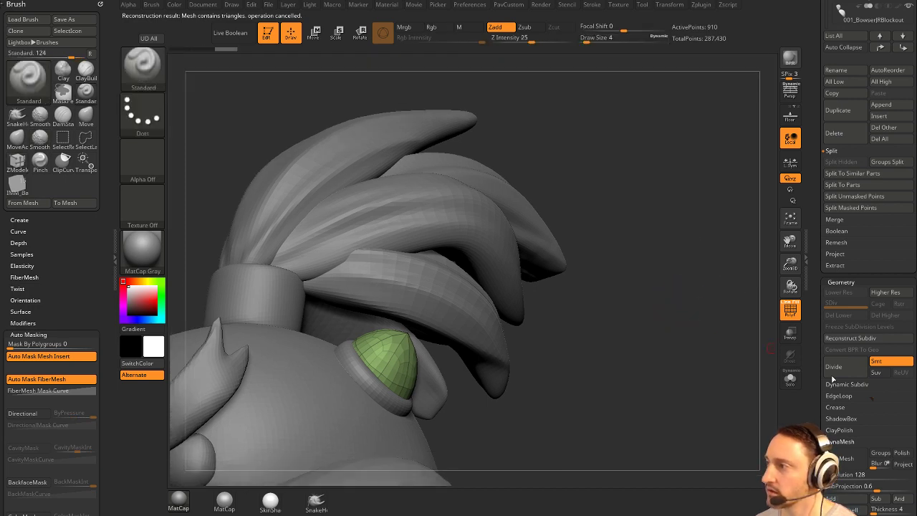
Expand the Dynamic Subdiv settings, isolate the spikes and retry reconstructing their lower subdivision level.
left_click(837, 384)
left_click(791, 382)
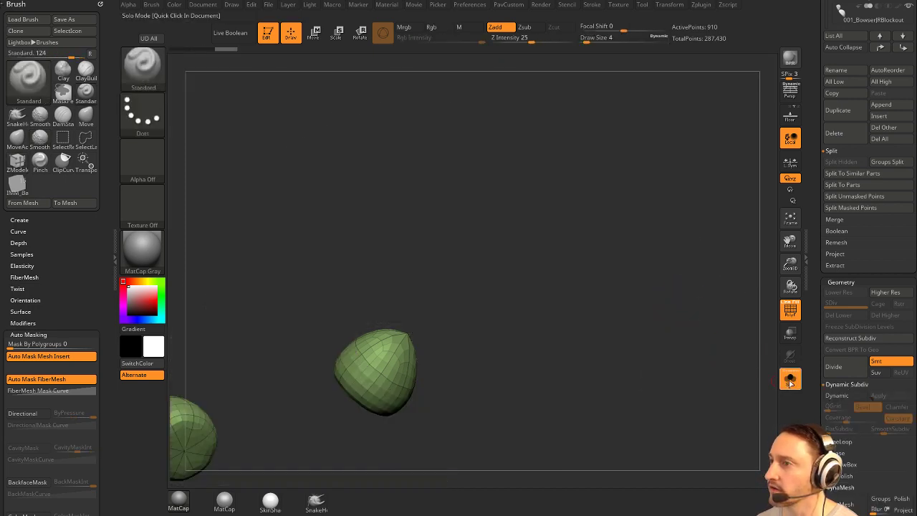
left_click_drag(739, 331, 732, 291)
left_click_drag(732, 291, 764, 333)
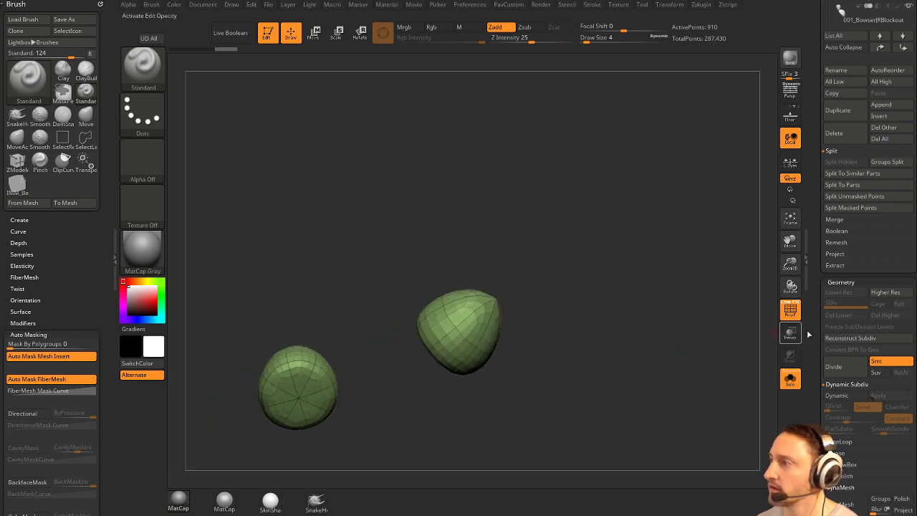
left_click(843, 339)
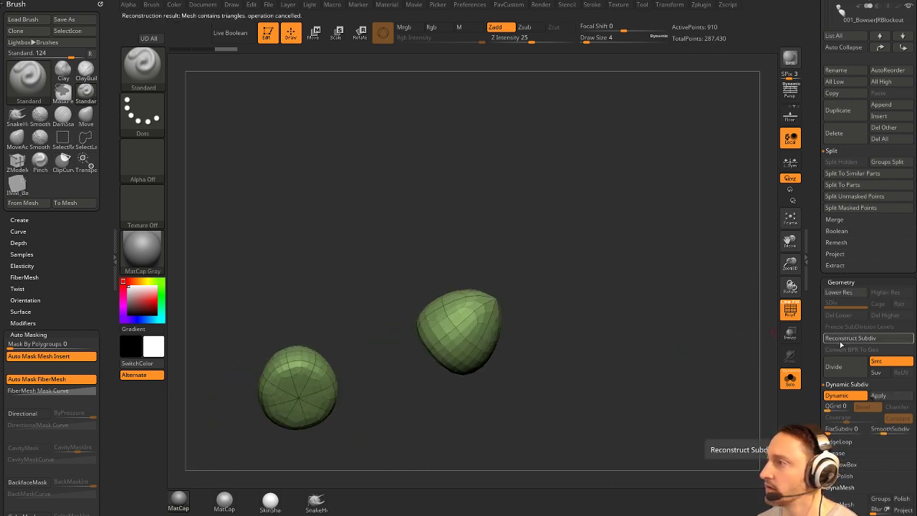
Turn off the spikes' dynamic subdivision preview and switch to the ZModeler brush.
left_click(843, 394)
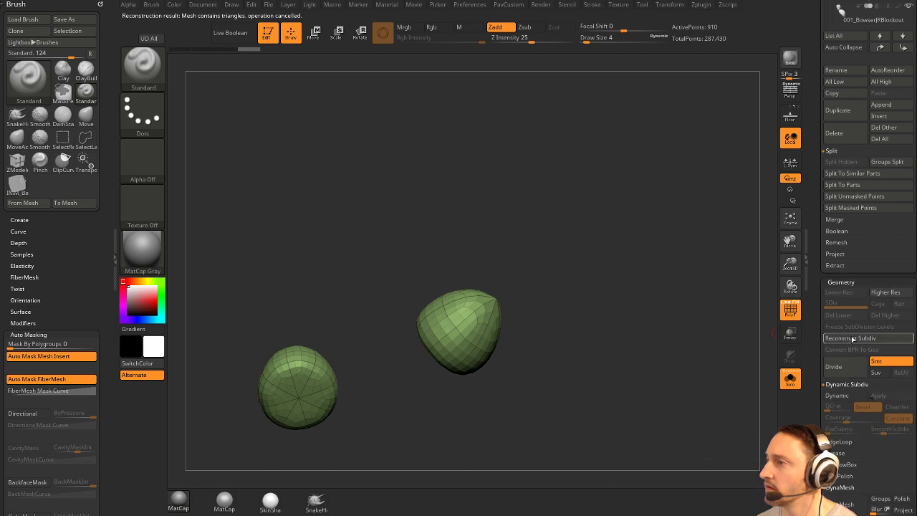
mouse_move(672, 312)
left_mouse_down()
mouse_move(715, 310)
mouse_move(629, 329)
mouse_move(681, 358)
left_mouse_up()
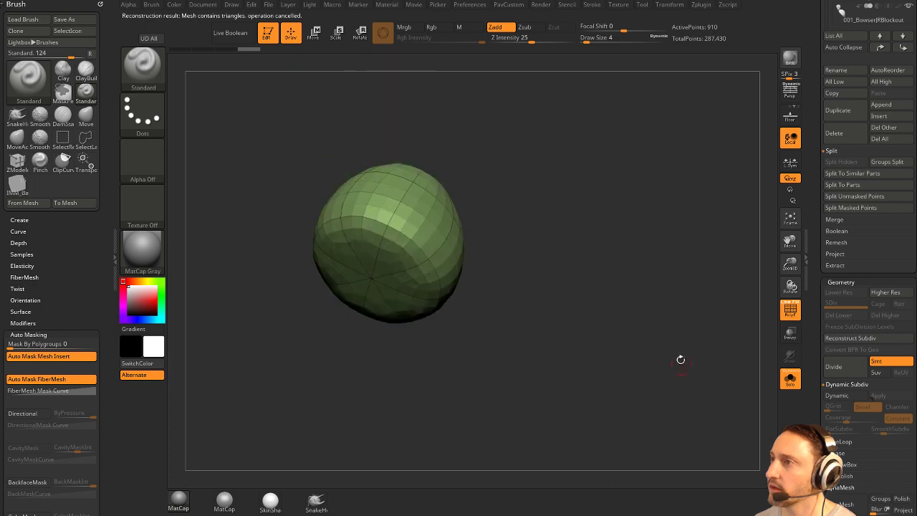
key("b")
key("z")
key("m")
key("space")
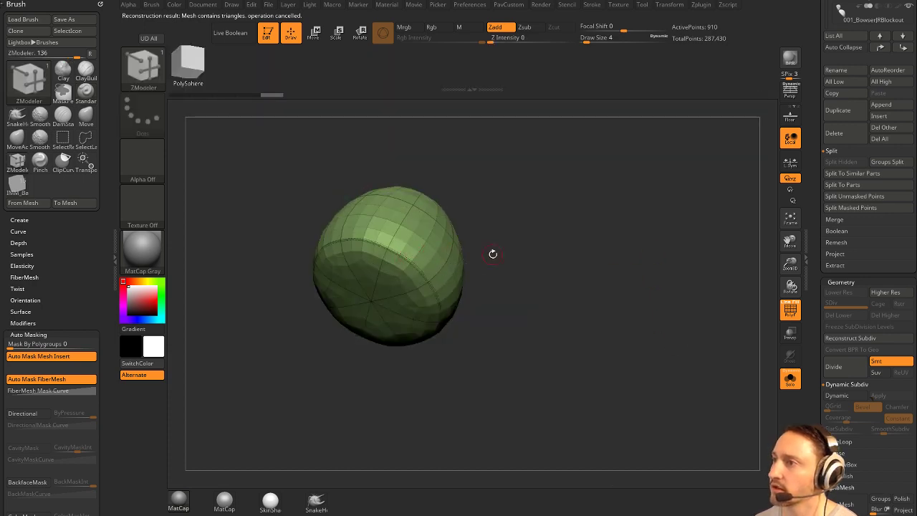
left_click_drag(658, 300, 619, 322)
Turn on the spikes' dynamic subdivision preview, show the whole character and hide the wireframe.
key("d")
left_click(791, 378)
left_click(791, 310)
left_click_drag(706, 286, 684, 268)
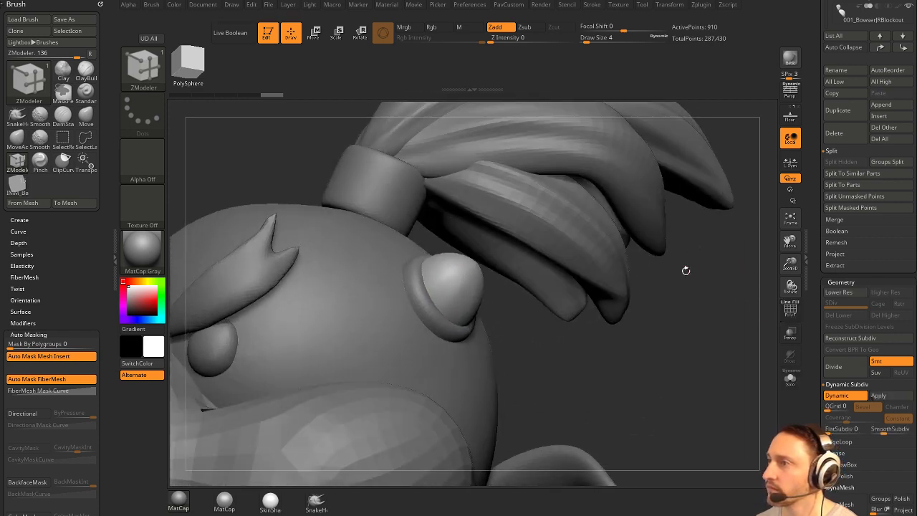
Isolate the spikes and place the transform gizmo on the spike at the side of the head.
key("w")
left_click(790, 378)
left_click_drag(749, 355, 640, 314)
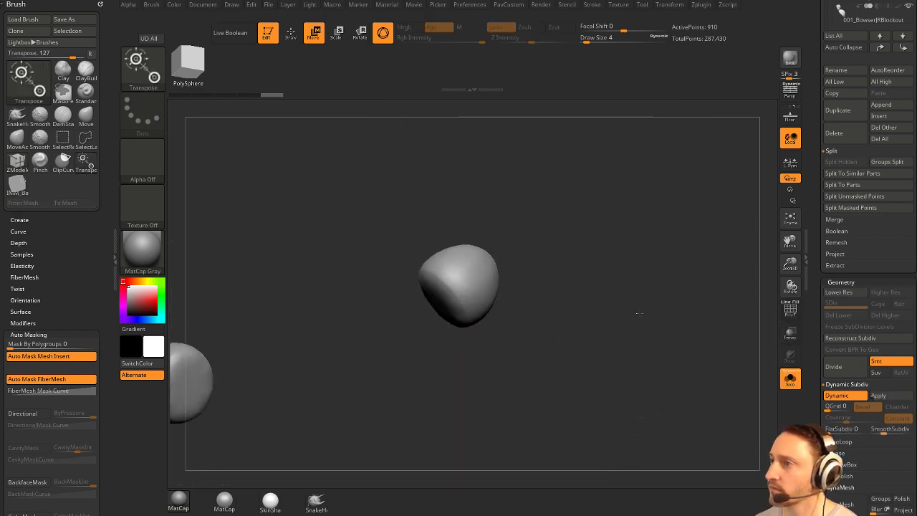
left_click_drag(566, 290, 527, 294)
left_click(405, 323)
left_click_drag(622, 320, 555, 319)
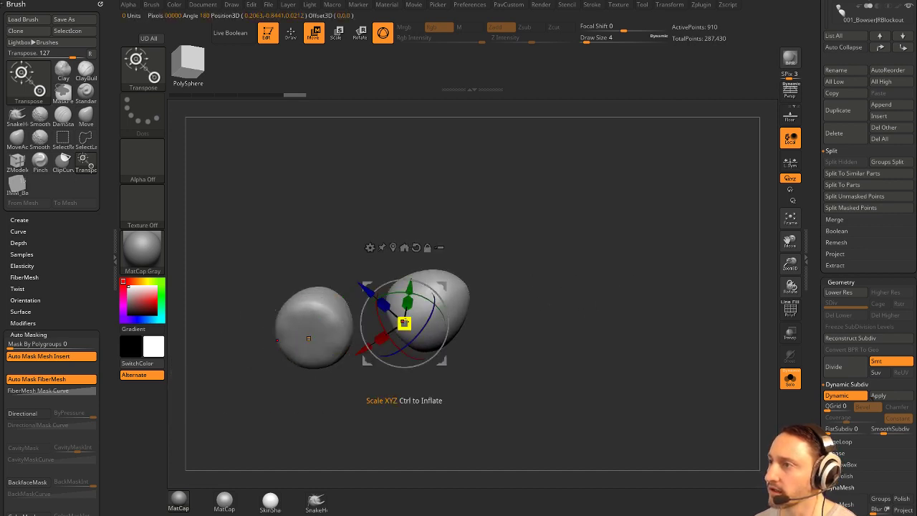
Show the whole character and slightly scale the head spike uniformly to fit its ring.
left_click_drag(404, 324, 404, 323)
left_click(794, 379)
left_click_drag(684, 291, 676, 403)
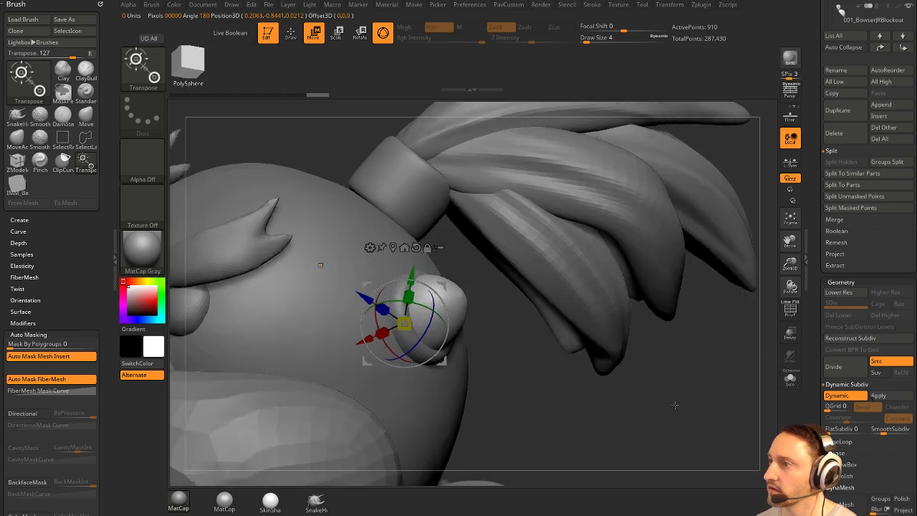
left_click_drag(399, 327, 400, 322)
mouse_move(541, 344)
left_mouse_down()
mouse_move(559, 364)
mouse_move(512, 316)
mouse_move(546, 340)
mouse_move(584, 340)
mouse_move(455, 289)
mouse_move(470, 287)
mouse_move(450, 304)
left_mouse_up()
Switch to the Move brush and set its draw size to 74 around the head spike.
key("q")
key("s")
key("s")
key("b")
key("m")
key("v")
key("s")
key("s")
key("s")
left_click_drag(448, 307, 441, 307)
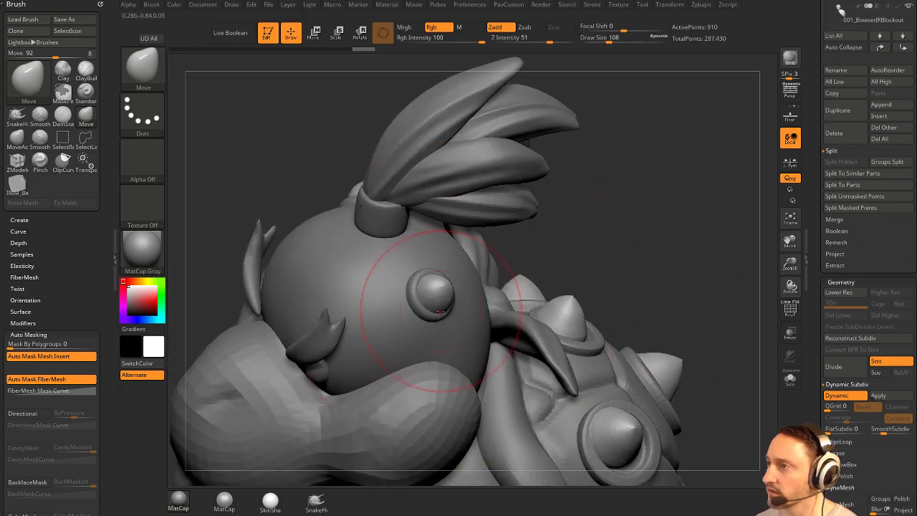
key("bracketleft")
right_click_drag(421, 279, 466, 281)
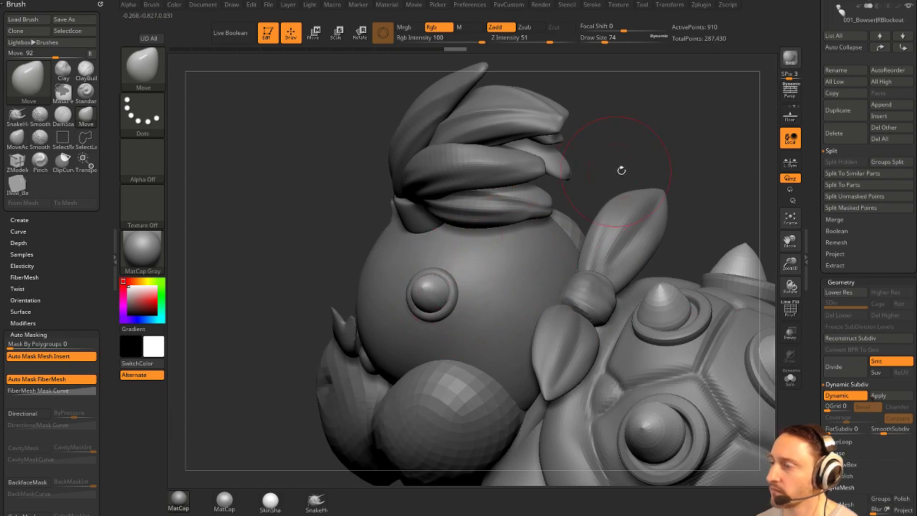
Select the spike-ring subtool and isolate it, ready for moving with the transform gizmo.
left_click_drag(621, 170, 558, 237)
key("b")
key("s")
key("t")
left_click(431, 315, "alt")
key("w")
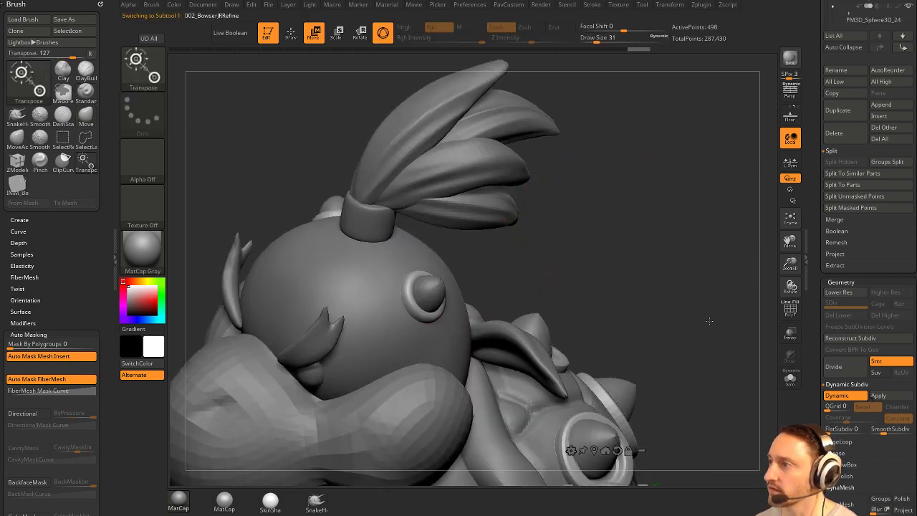
left_click(788, 379)
left_click_drag(694, 358, 693, 315)
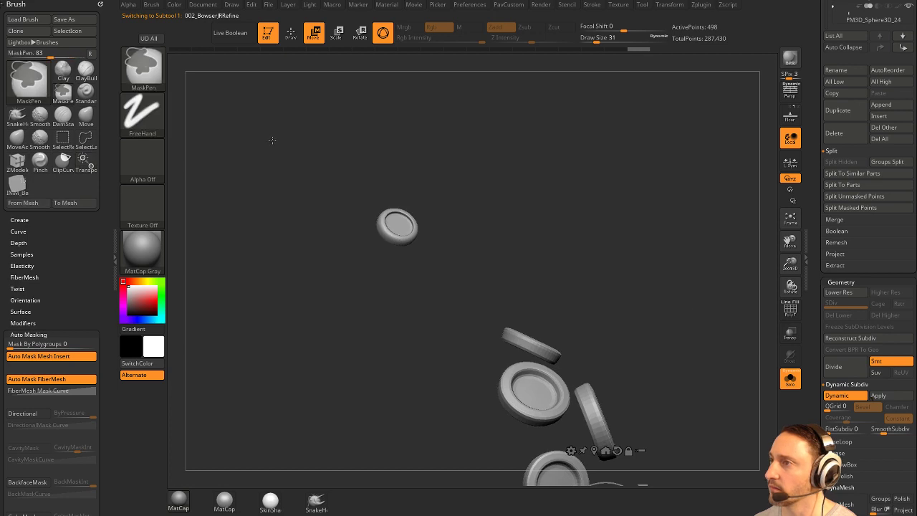
Mask the shell's rings, leaving the head rings unmasked, and place the gizmo on the head ring.
left_click_drag(273, 143, 444, 285, "ctrl")
left_click_drag(625, 144, 694, 280, "alt")
left_click(690, 260)
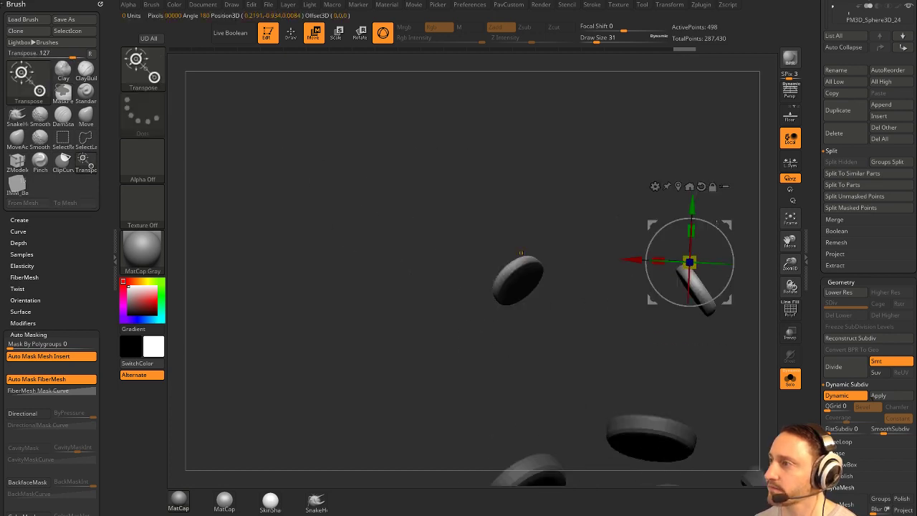
left_click_drag(703, 172, 495, 201, "alt")
left_click_drag(623, 199, 413, 414, "ctrl")
left_click(574, 288, "ctrl+shift")
left_click_drag(618, 217, 402, 415, "ctrl+alt")
left_click_drag(520, 273, 454, 355)
left_click(297, 333)
left_click(470, 352)
Show the whole character, turn on local symmetry and adjust the head rings' size and placement around their spikes.
left_click_drag(743, 295, 585, 334)
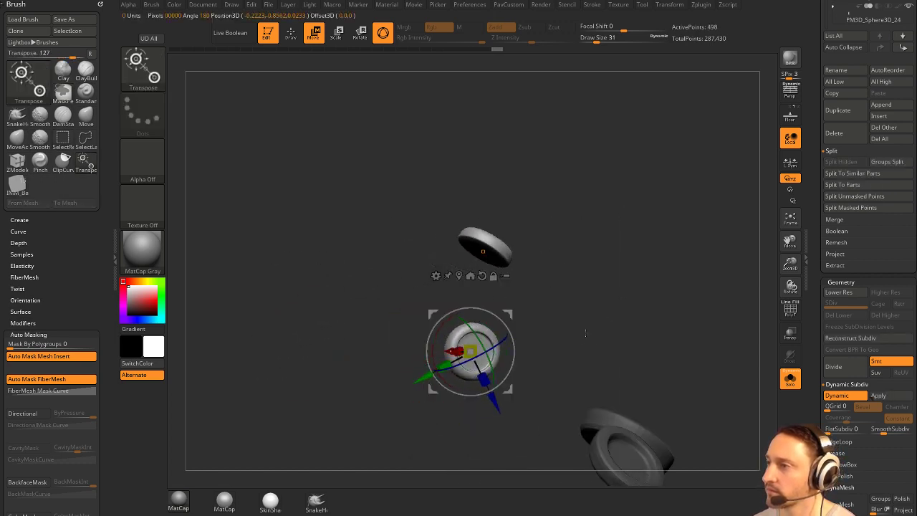
left_click(789, 379)
left_click_drag(470, 351, 475, 346)
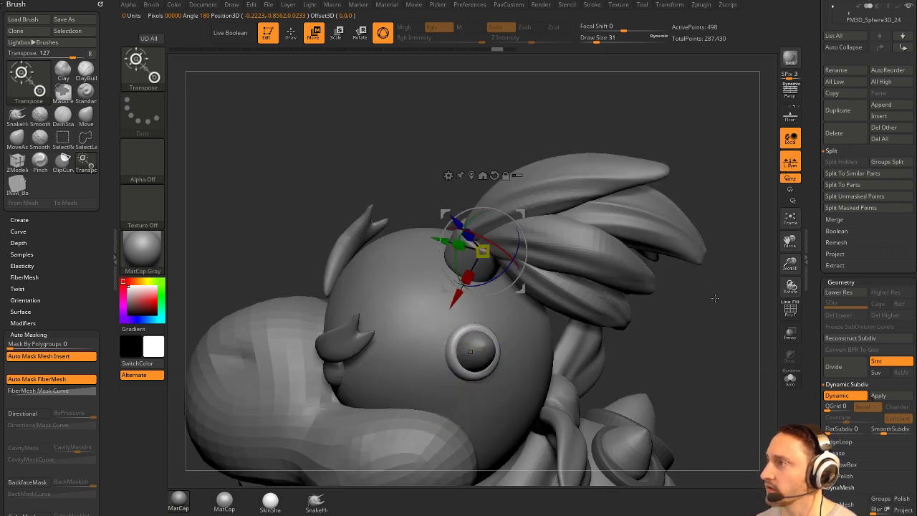
left_click_drag(715, 298, 745, 284)
left_click_drag(527, 311, 534, 305)
left_click_drag(543, 362, 547, 364)
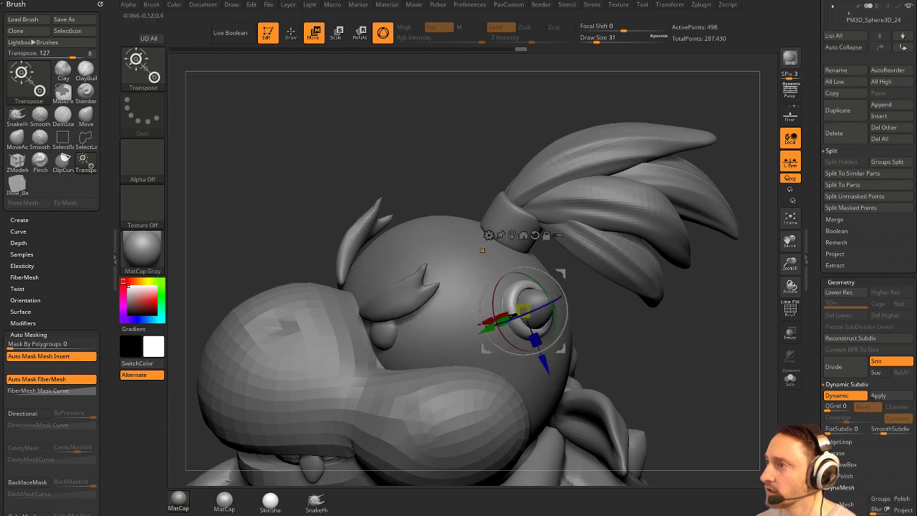
Return to drawing with the Standard brush and set its draw size to 25.
key("q")
mouse_move(690, 358)
left_mouse_down("alt")
mouse_move(650, 288)
mouse_move(720, 299)
mouse_move(671, 261)
mouse_move(655, 288)
mouse_move(674, 294)
mouse_move(606, 293)
mouse_move(704, 287)
left_mouse_up("alt")
key("s")
key("s")
left_click_drag(467, 240, 460, 239)
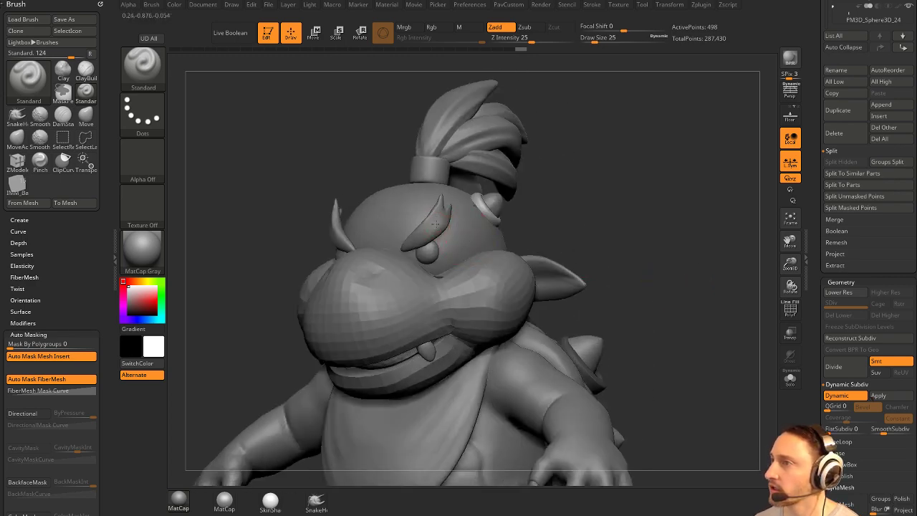
Select the eyebrow subtool, display its wireframe and inspect it alone and on the head.
left_click(432, 228, "alt")
mouse_move(635, 215)
left_mouse_down("alt")
mouse_move(684, 311)
mouse_move(701, 323)
mouse_move(670, 307)
mouse_move(649, 244)
left_mouse_up("alt")
left_click(791, 309)
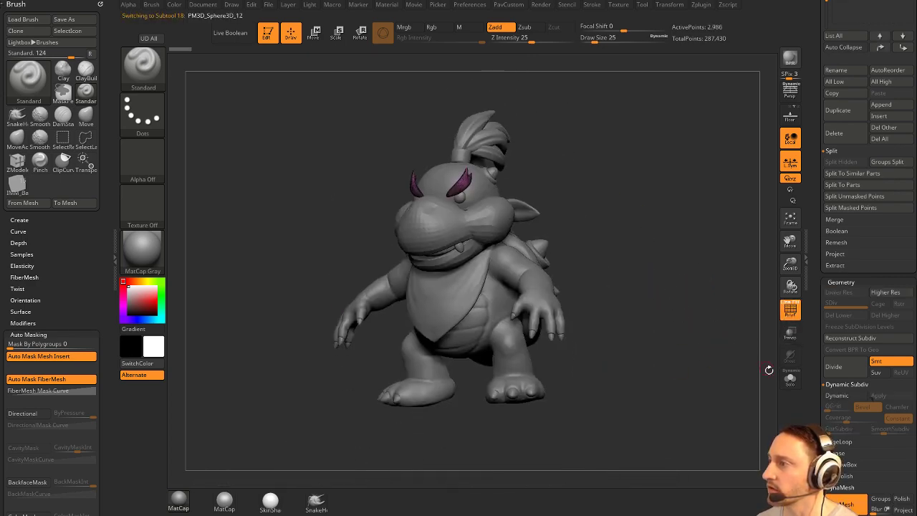
left_click(790, 379)
left_click_drag(716, 342, 725, 376, "alt")
left_click(791, 378)
left_click_drag(692, 222, 721, 313, "alt")
left_click_drag(711, 273, 695, 271)
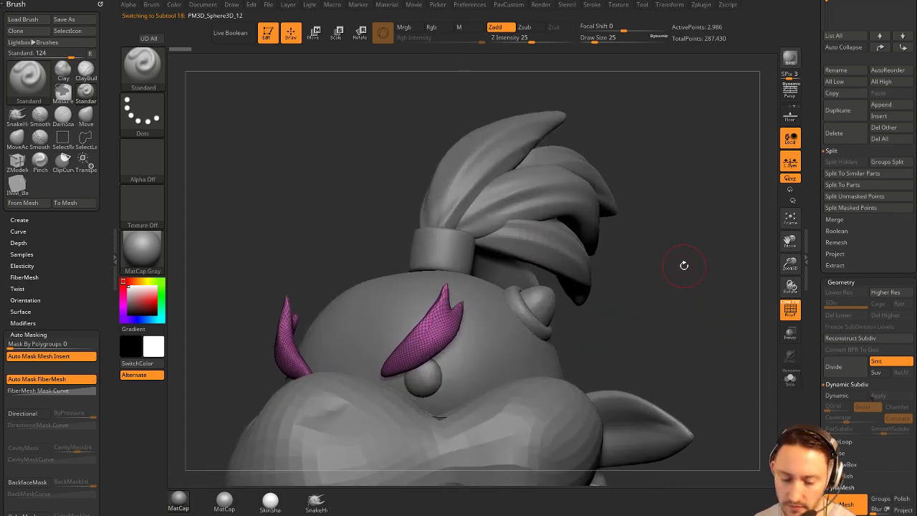
Inflate the eyebrows slightly with the Inflat brush at a draw size of 39.
key("b")
key("i")
key("n")
mouse_move(420, 332)
left_mouse_down()
mouse_move(437, 333)
mouse_move(427, 332)
mouse_move(445, 314)
left_mouse_up()
key("s")
left_click_drag(493, 295, 478, 295)
key("1")
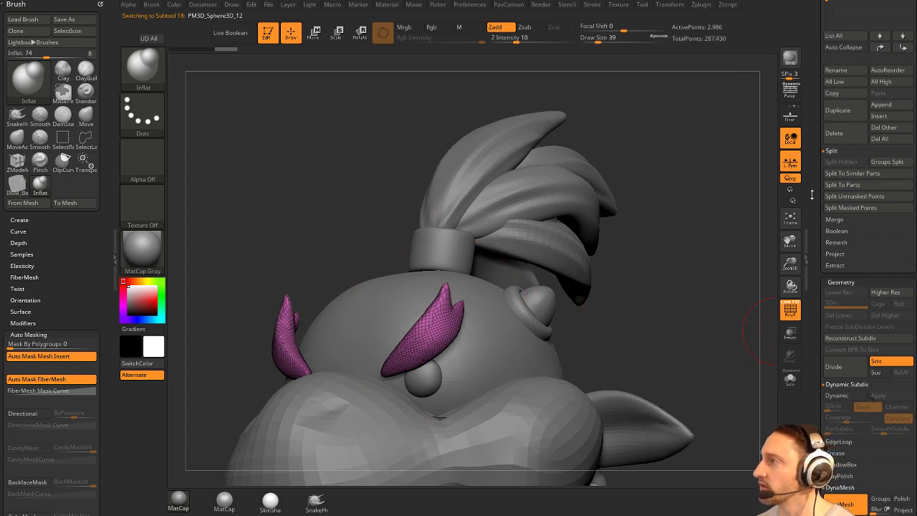
Duplicate the eyebrow subtool and collapse the copy's DynaMesh settings.
left_click_drag(812, 195, 817, 275)
left_click(833, 423)
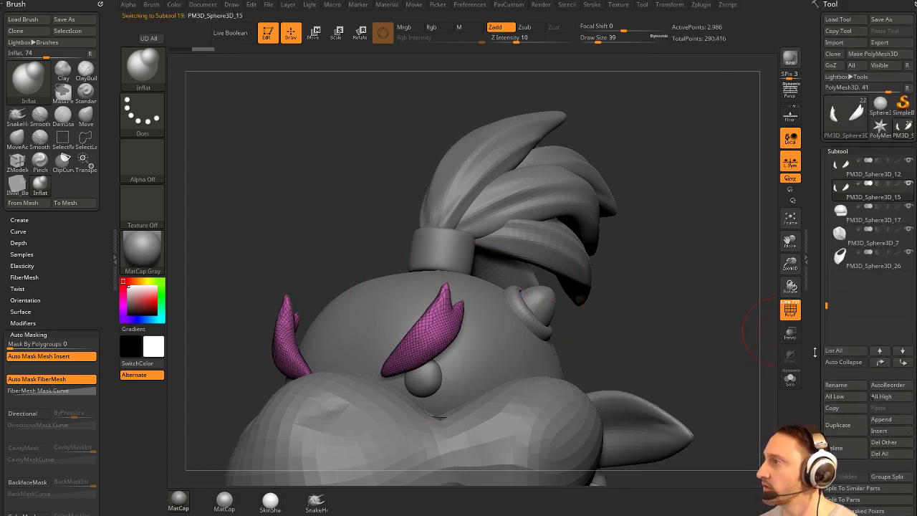
left_click_drag(810, 334, 794, 215)
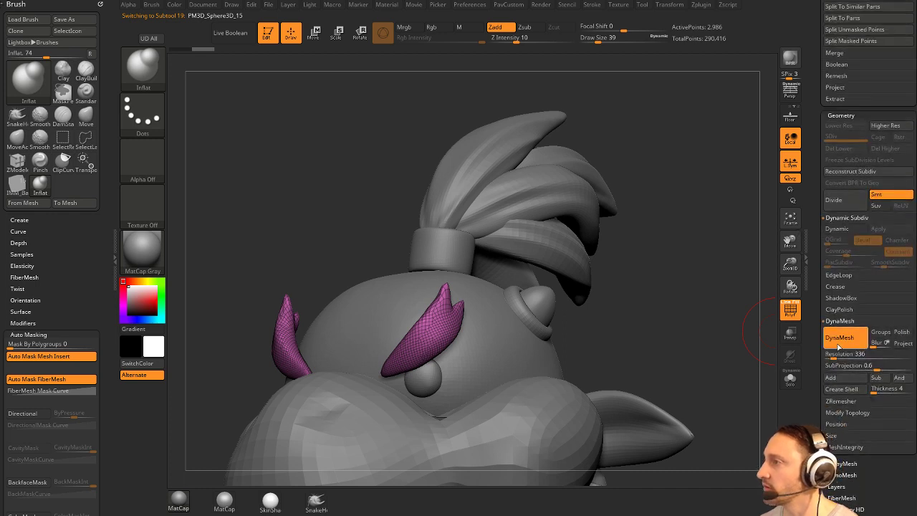
key("shift")
left_click(840, 322, "shift")
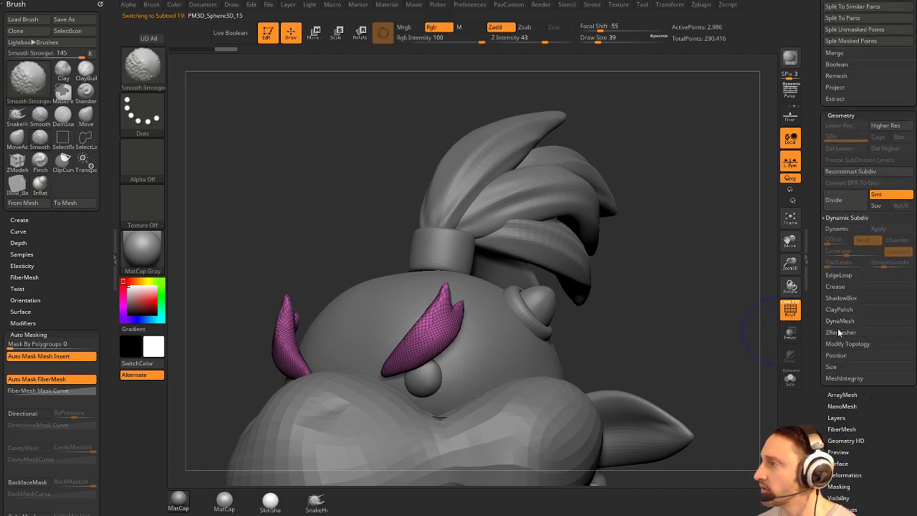
ZRemesh the duplicated eyebrows at the same polygon count with an adaptive size of 21.
left_click(841, 334)
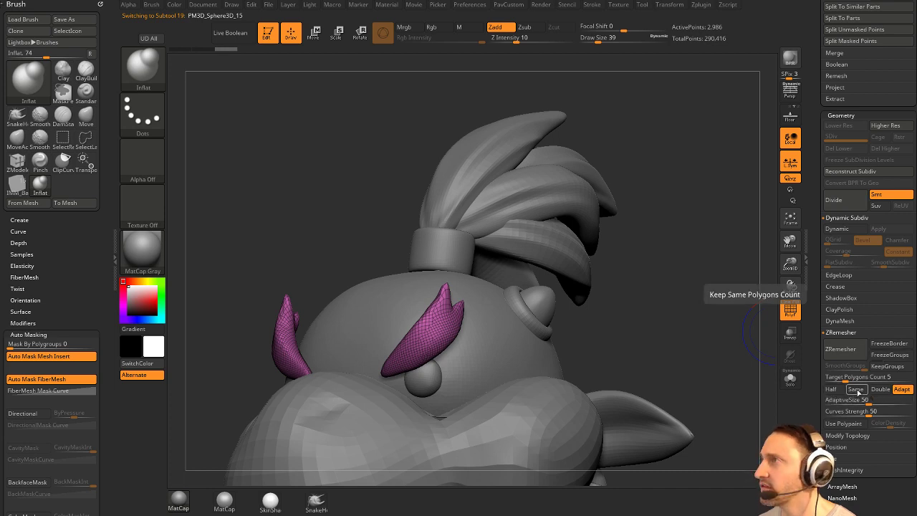
left_click(857, 390)
left_click(845, 402)
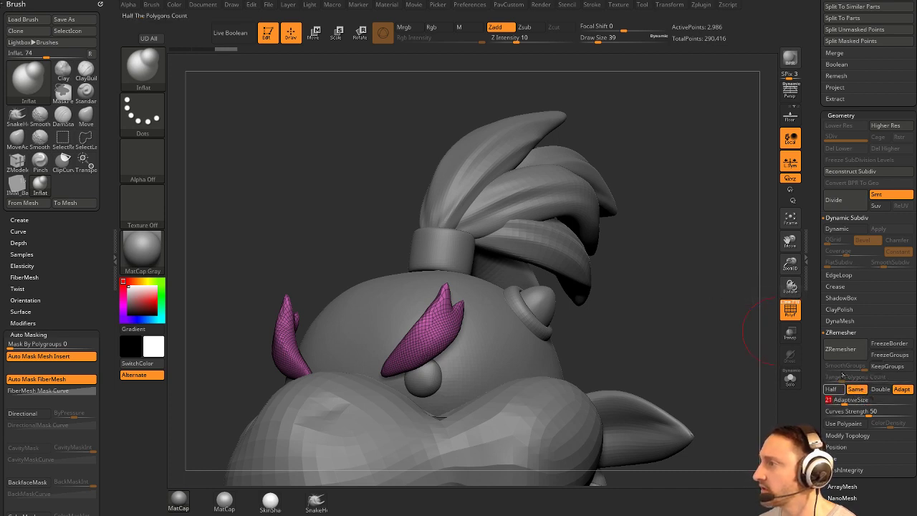
left_click(843, 350)
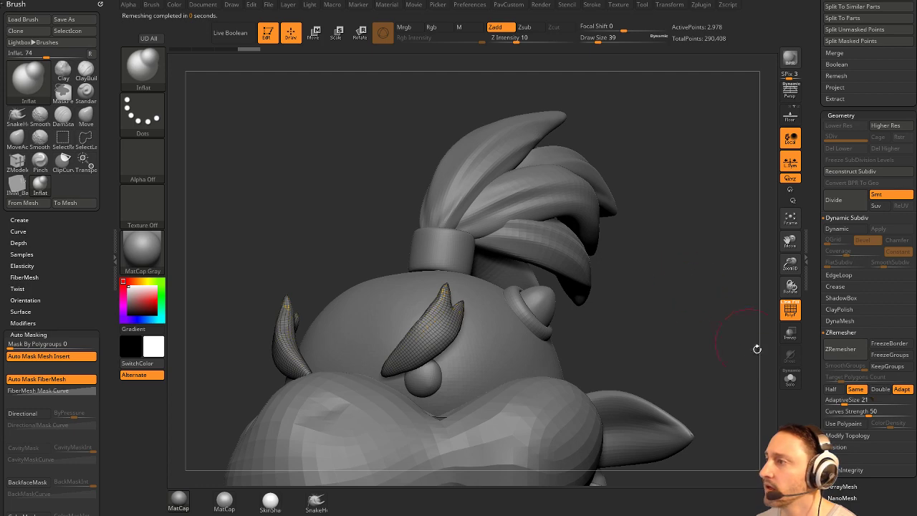
Isolate the duplicated eyebrows and ZRemesh them twice at half the polygon count.
left_click(790, 378)
left_click(832, 390)
left_click(841, 349)
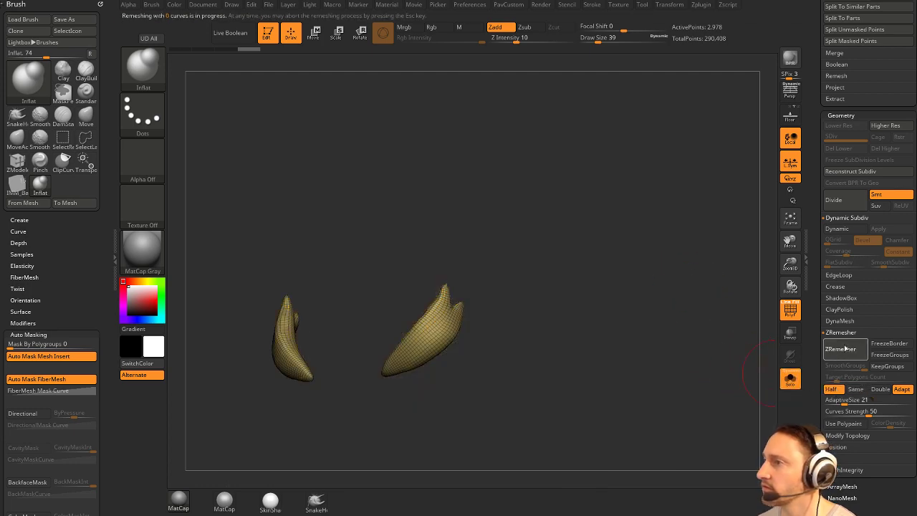
left_click_drag(815, 349, 816, 498)
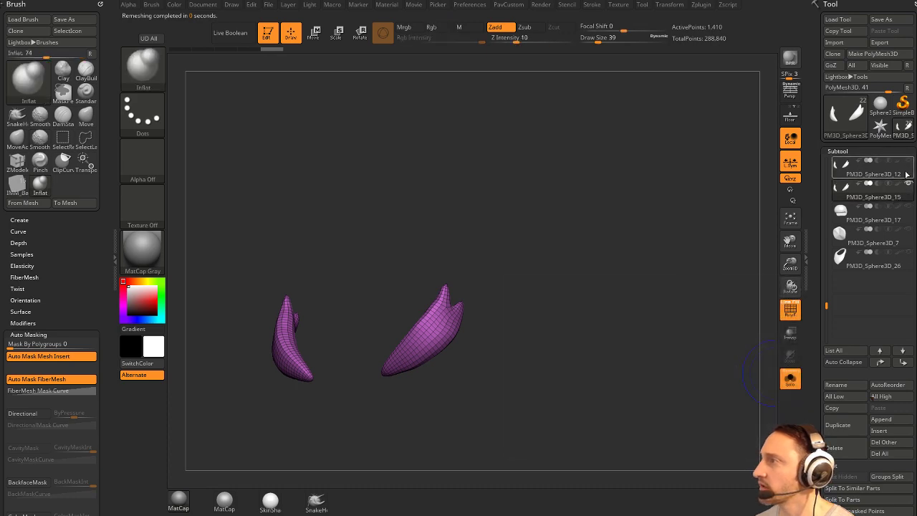
left_click_drag(811, 314, 802, 203)
left_click_drag(818, 348, 819, 316)
key("space")
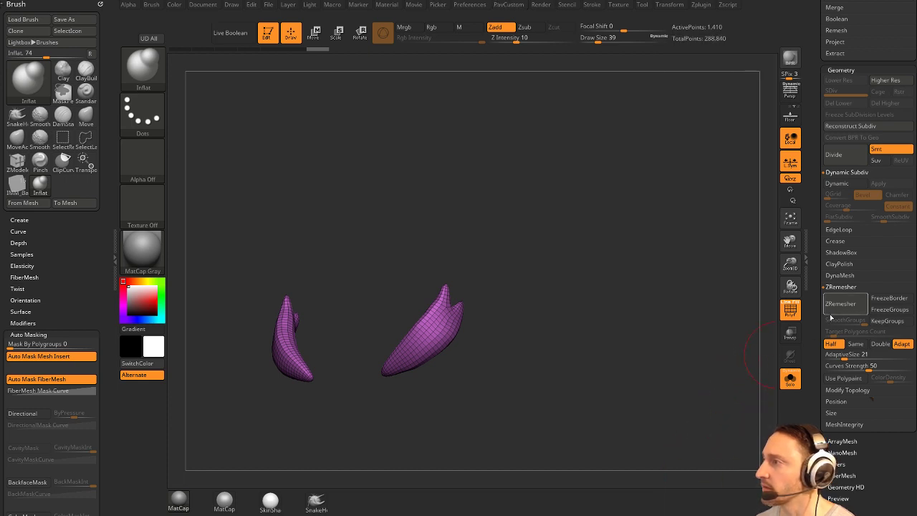
left_click(840, 306)
key("space")
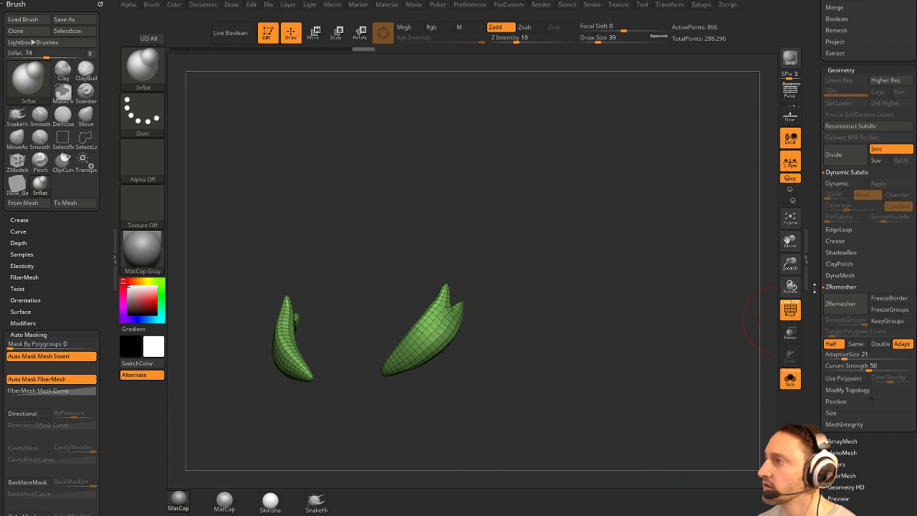
Delete the original eyebrow subtool PM3D_Sphere3D_12 and hide the wireframe on the remaining copy.
left_click_drag(814, 288, 789, 430)
left_click_drag(620, 309, 639, 319)
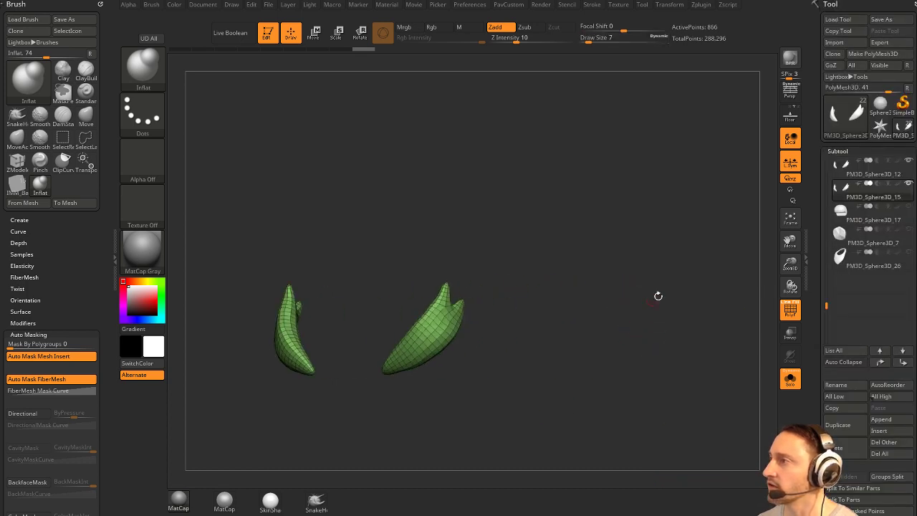
left_click(848, 170)
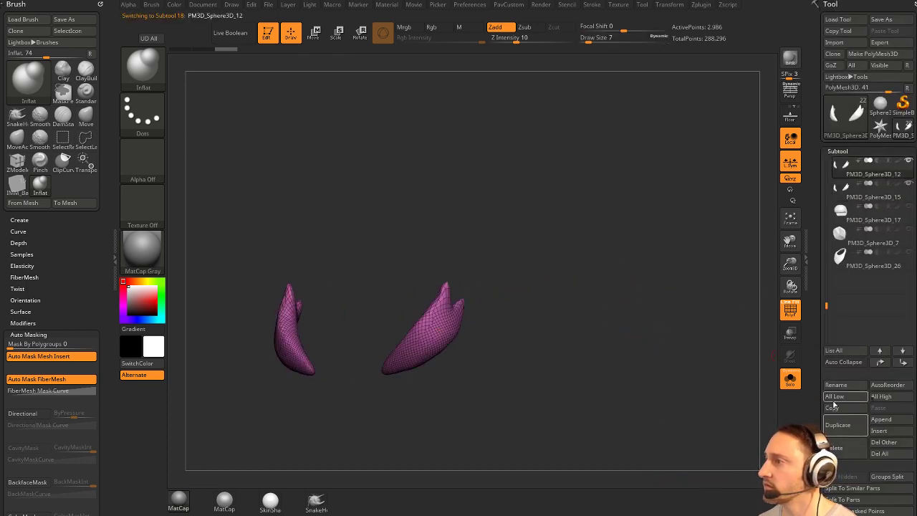
left_click(837, 451)
left_click(837, 471)
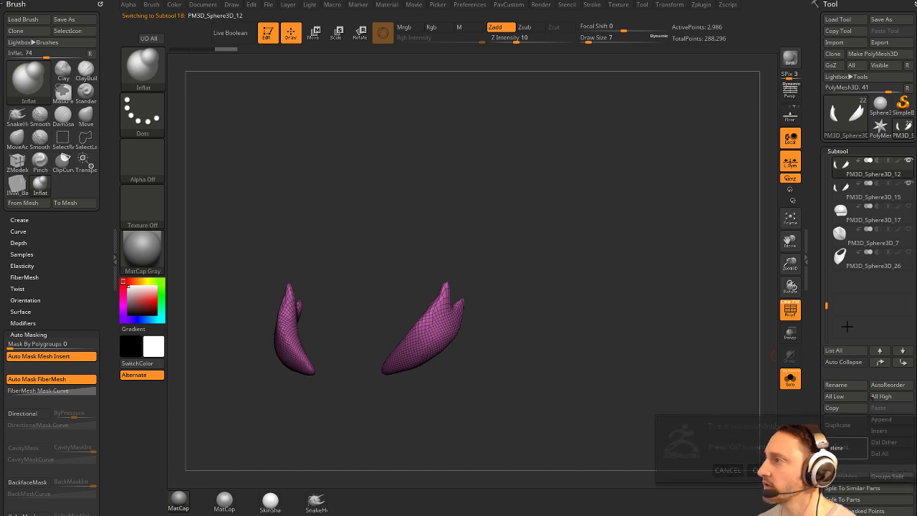
left_click(790, 311)
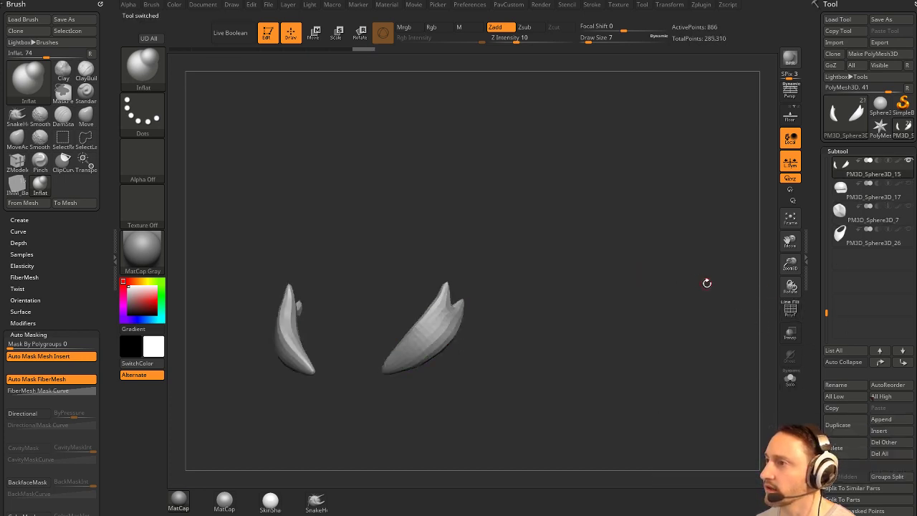
Turn on the remeshed eyebrows' dynamic subdivision preview and show all subtools.
mouse_move(706, 284)
left_mouse_down()
mouse_move(686, 301)
mouse_move(696, 293)
left_mouse_up()
key("d")
left_click(908, 165, "shift")
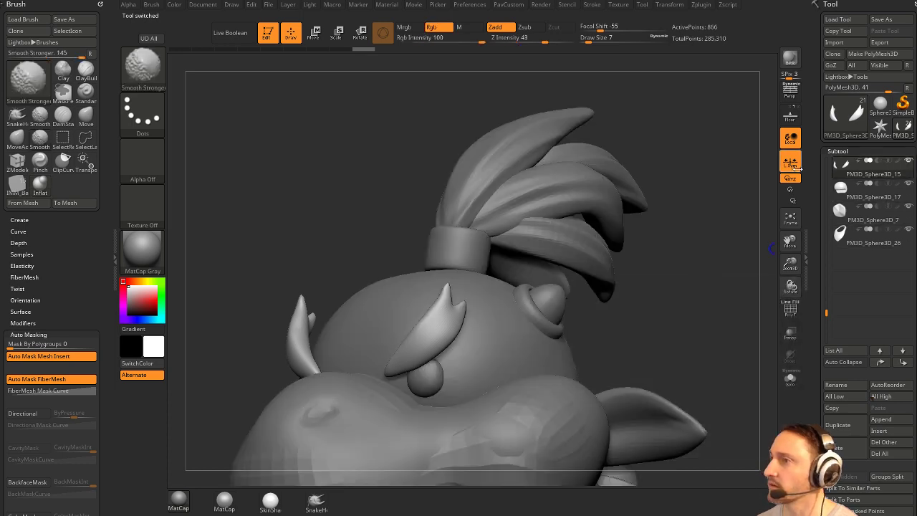
mouse_move(697, 243)
left_mouse_down("alt")
mouse_move(690, 215)
mouse_move(708, 250)
mouse_move(686, 226)
mouse_move(695, 238)
mouse_move(672, 244)
mouse_move(686, 259)
left_mouse_up("alt")
Switch to the DamStandard brush with a draw size of 22 for the eyebrows.
key("b")
key("d")
key("s")
left_click_drag(686, 260, 687, 279, "alt")
key("s")
left_click_drag(400, 343, 411, 343)
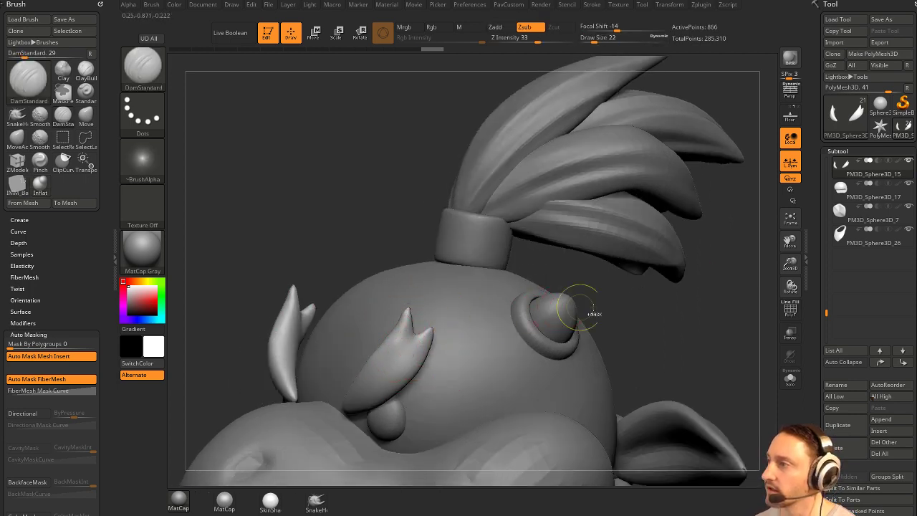
Subdivide the eyebrows and set the DamStandard draw size to 33.
left_click_drag(694, 318, 699, 309)
key("ctrl+d")
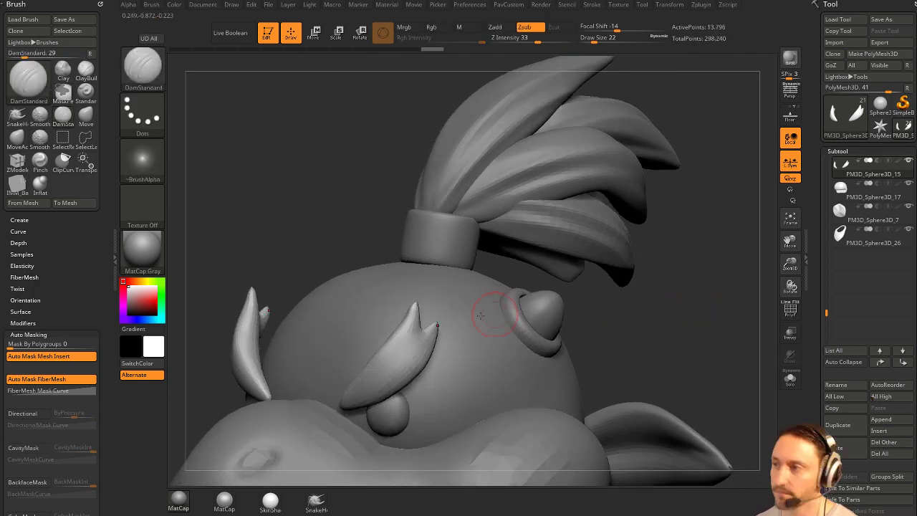
key("[")
left_click_drag(414, 311, 400, 344)
key("]")
key("]")
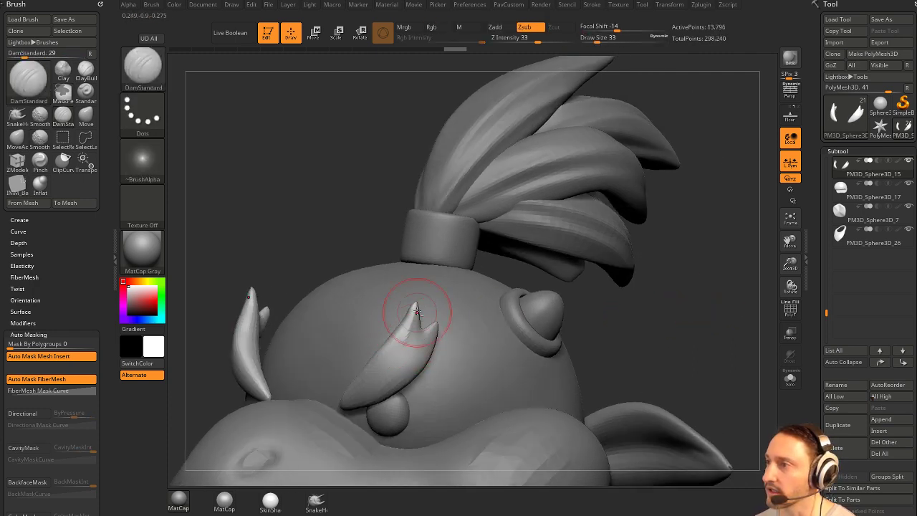
Carve DamStandard creases down from the eyebrow's forked tips and smooth the brow's lower body.
left_click_drag(417, 314, 407, 332)
left_click_drag(709, 302, 606, 310)
mouse_move(460, 327)
left_mouse_down()
mouse_move(414, 379)
mouse_move(438, 354)
mouse_move(428, 371)
mouse_move(401, 380)
mouse_move(426, 333)
left_mouse_up()
left_click_drag(377, 244, 453, 249)
left_click_drag(410, 341, 362, 385, "shift")
mouse_move(534, 289)
left_mouse_down()
mouse_move(567, 266)
mouse_move(583, 271)
mouse_move(570, 296)
left_mouse_up()
key("s")
left_click_drag(496, 317, 501, 316)
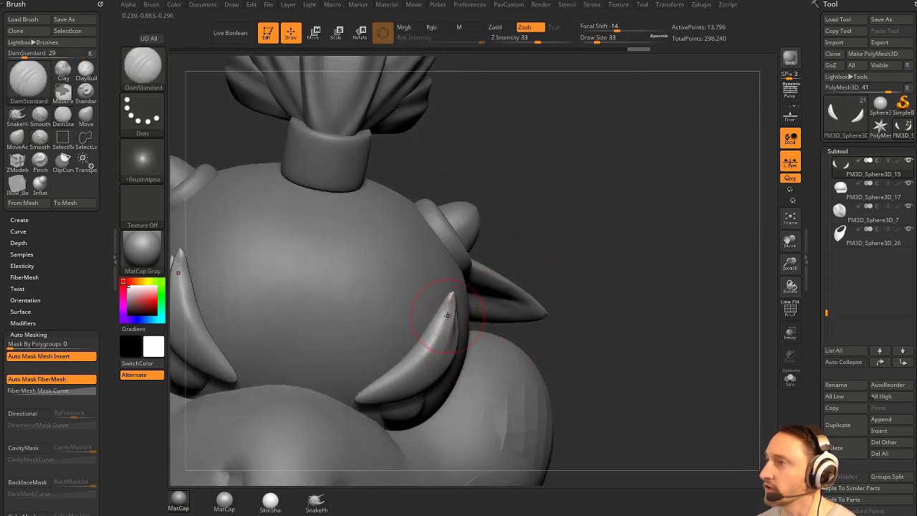
Try another DamStandard crease down the eyebrow's longer tip and undo the recent strokes.
left_click_drag(451, 292, 450, 335)
left_click_drag(543, 290, 582, 286)
key("ctrl+z")
key("ctrl+z")
key("ctrl+z")
key("s")
mouse_move(459, 321)
left_mouse_down()
mouse_move(451, 309)
mouse_move(435, 341)
mouse_move(445, 315)
left_mouse_up()
key("s")
key("ctrl+z")
Polish the eyebrow below its longer tip with hPolish at draw size 14 and smooth the brow's body.
left_click_drag(655, 219, 548, 240)
key("b")
key("c")
key("l")
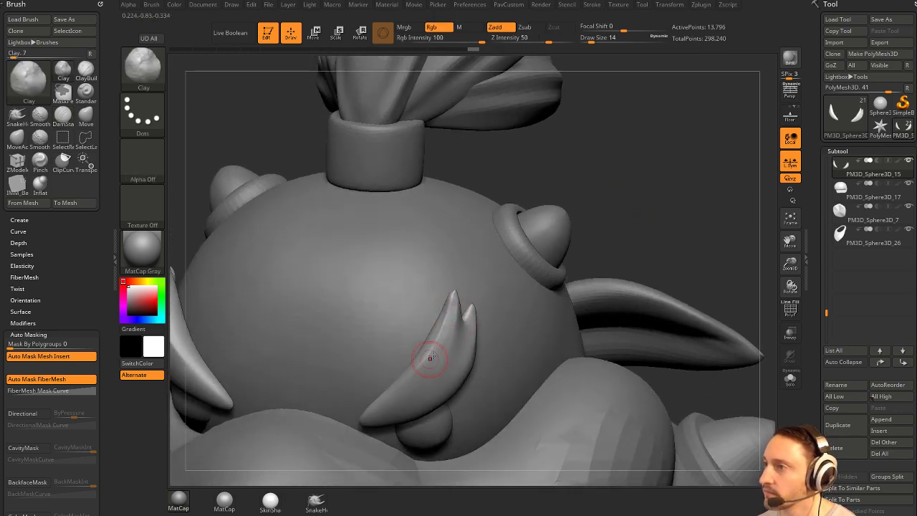
key("b")
key("h")
key("p")
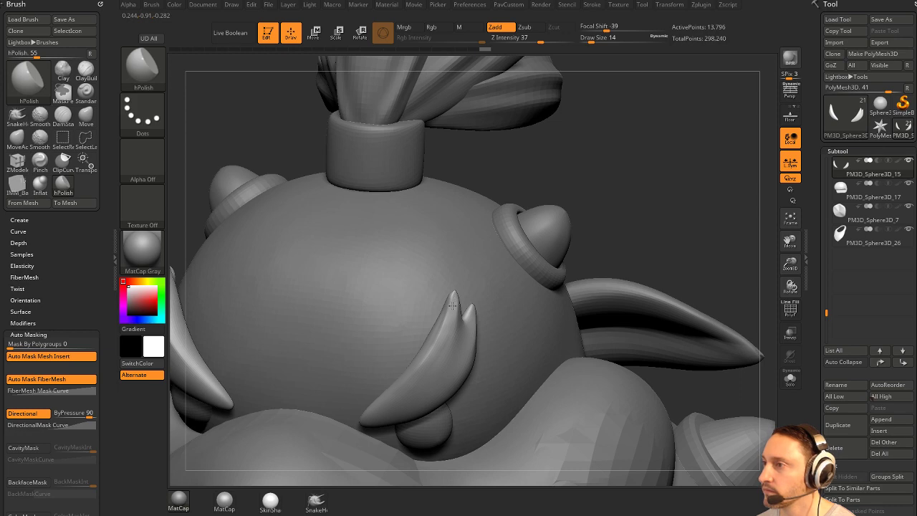
left_click_drag(450, 330, 454, 315)
left_click_drag(644, 243, 692, 258)
left_click_drag(455, 331, 407, 394, "shift")
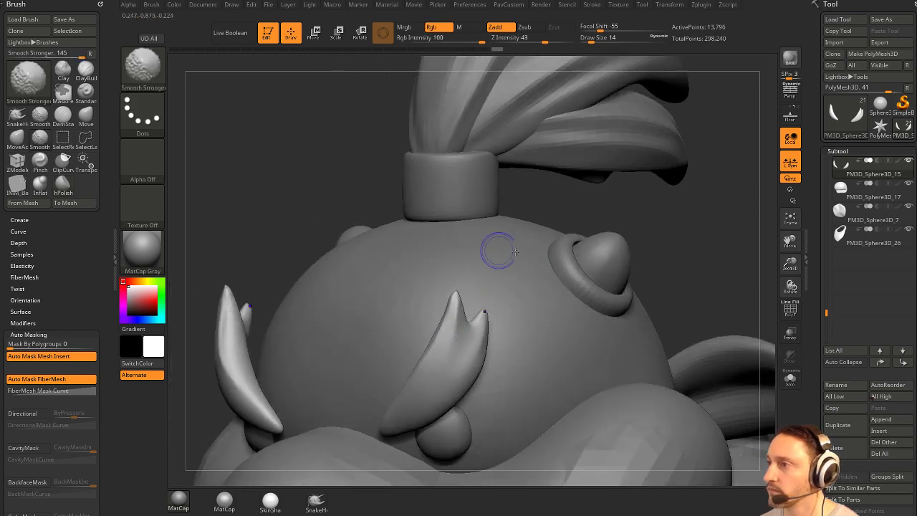
left_click_drag(670, 222, 717, 228)
mouse_move(410, 220)
left_mouse_down()
mouse_move(406, 205)
mouse_move(459, 209)
left_mouse_up()
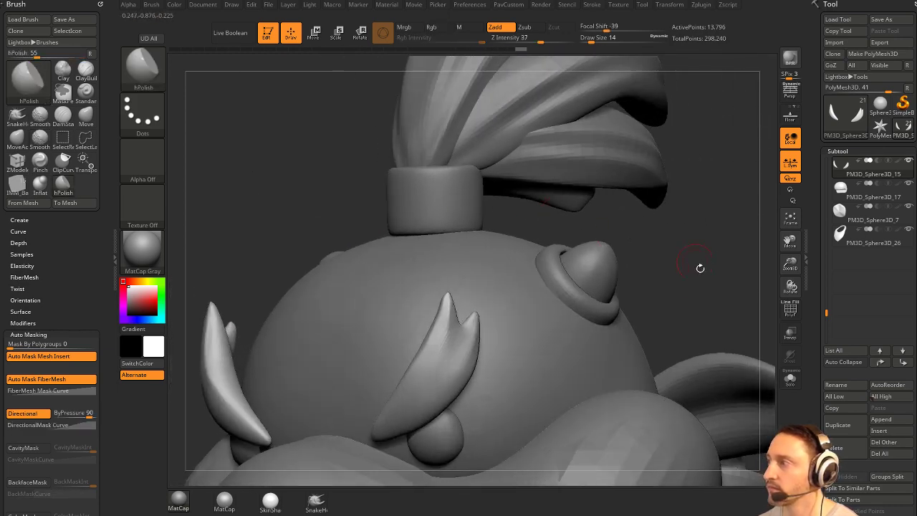
Switch to the Move brush with a draw size of 31 for the eyebrows.
mouse_move(701, 268)
left_mouse_down()
mouse_move(725, 230)
mouse_move(674, 254)
mouse_move(682, 247)
left_mouse_up()
key("s")
left_click_drag(448, 350, 461, 349)
left_click_drag(685, 258, 645, 247)
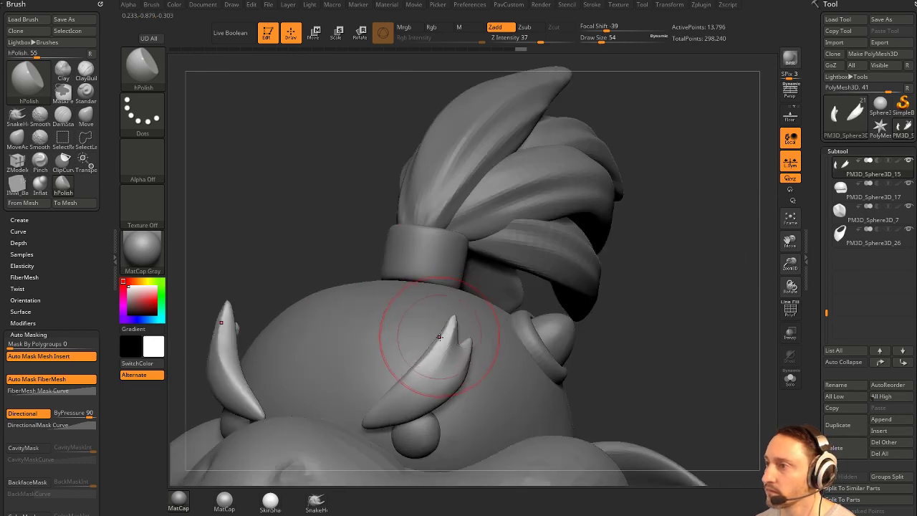
key("s")
key("b")
key("m")
key("v")
key("s")
left_click_drag(443, 358, 438, 349)
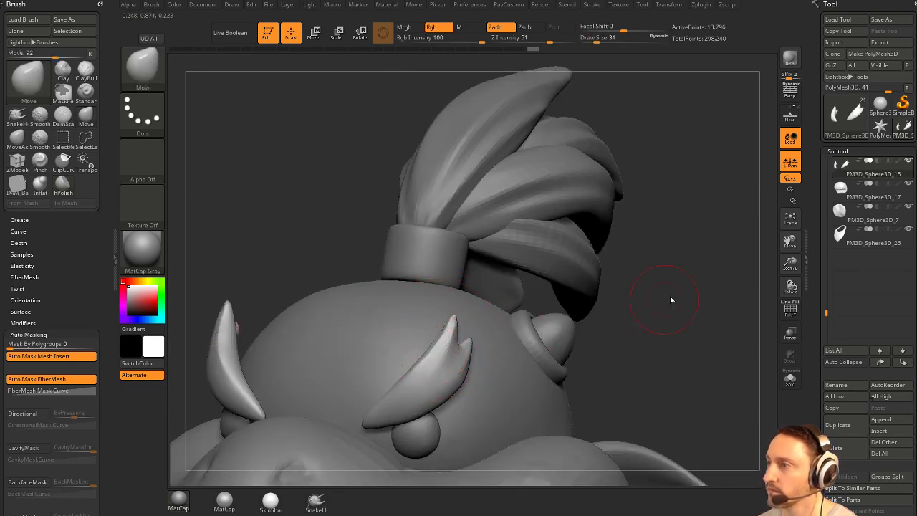
Reshape the eyebrow just below its longer tip with the Move brush and reduce the draw size to 22.
key("grave")
left_click(630, 185)
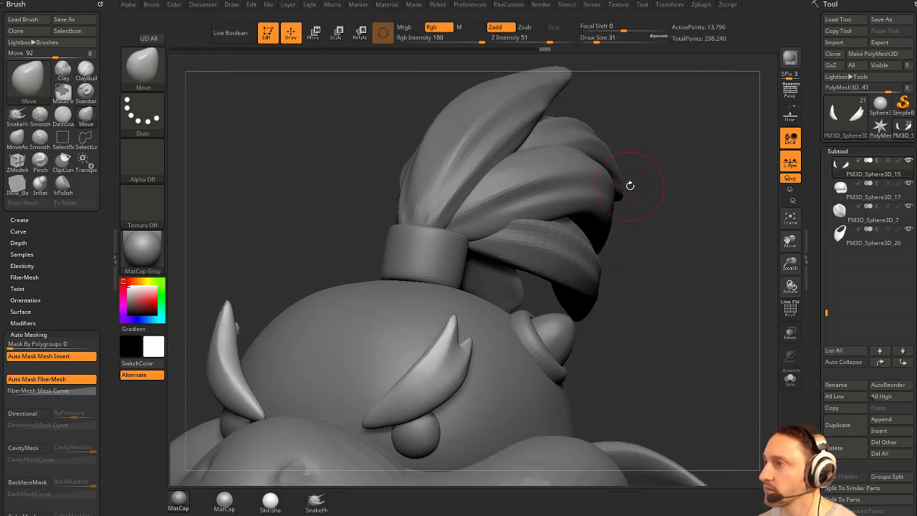
mouse_move(668, 234)
left_mouse_down()
mouse_move(634, 265)
mouse_move(670, 267)
mouse_move(673, 276)
left_mouse_up()
left_click_drag(453, 347, 443, 352)
key("s")
left_click_drag(430, 250, 519, 349)
Isolate the eyebrows and polish flat planes below the forked tips with hPolish at draw size 18.
left_click(791, 379)
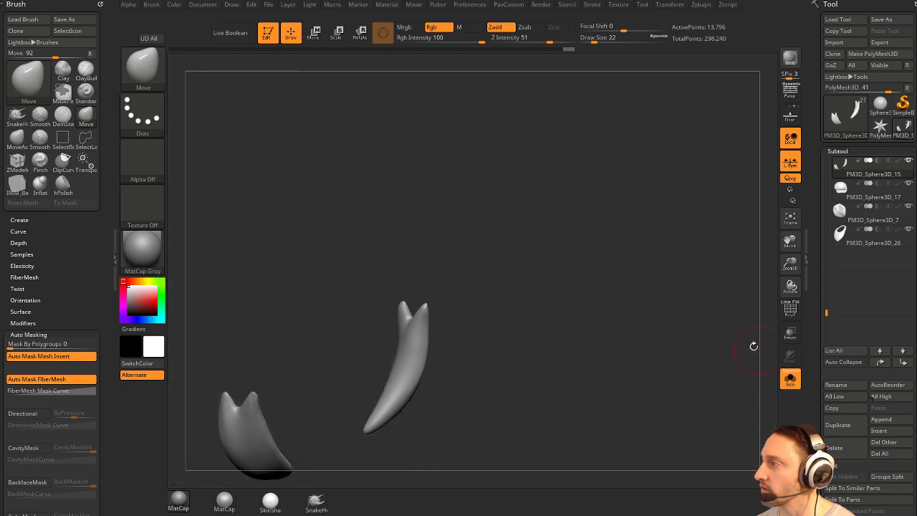
mouse_move(584, 274)
left_mouse_down()
mouse_move(616, 278)
mouse_move(617, 296)
left_mouse_up()
key("b")
key("h")
key("p")
key("s")
left_click_drag(467, 344, 446, 343)
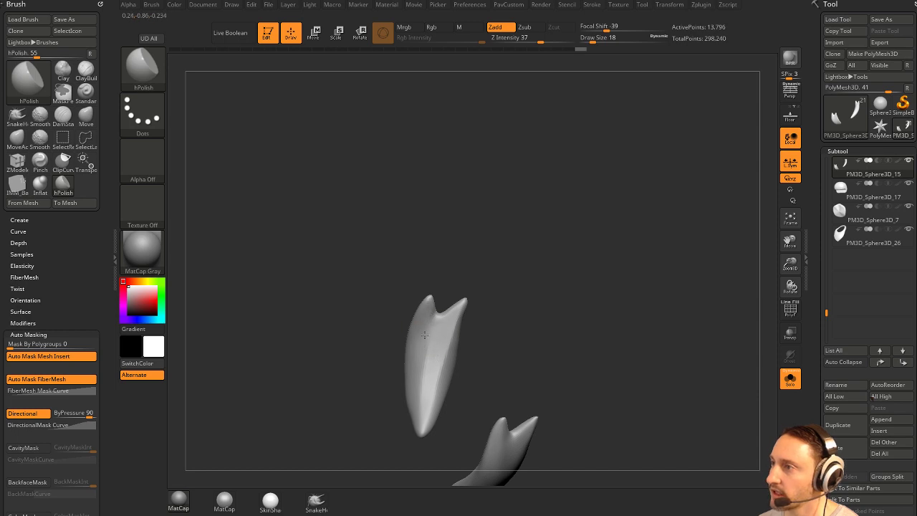
left_click_drag(424, 335, 430, 315)
left_click_drag(512, 314, 530, 315)
left_click_drag(432, 349, 437, 316)
left_click_drag(501, 323, 538, 324)
Polish the eyebrow's long faces down to the narrow end with hPolish at draw size 25.
key("s")
mouse_move(451, 340)
left_mouse_down()
mouse_move(417, 350)
mouse_move(431, 376)
left_mouse_up()
mouse_move(502, 352)
left_mouse_down()
mouse_move(473, 352)
mouse_move(491, 359)
left_mouse_up()
left_click_drag(435, 340, 445, 381)
left_click_drag(446, 342, 449, 369)
mouse_move(504, 325)
left_mouse_down()
mouse_move(476, 326)
mouse_move(461, 372)
mouse_move(516, 325)
mouse_move(481, 338)
left_mouse_up()
left_click_drag(460, 369, 461, 403)
left_click_drag(502, 340, 526, 356)
mouse_move(459, 380)
left_mouse_down()
mouse_move(456, 416)
mouse_move(458, 395)
left_mouse_up()
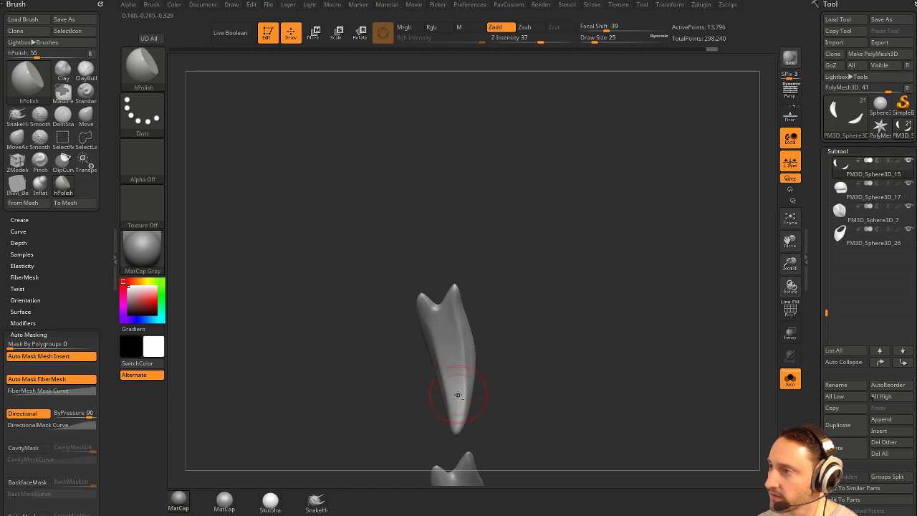
Sharpen the ridge along the eyebrow's side with hPolish strokes at draw size 14.
mouse_move(506, 340)
left_mouse_down()
mouse_move(484, 336)
mouse_move(469, 373)
left_mouse_up()
key("bracketleft")
left_click_drag(485, 301, 470, 351)
left_click_drag(500, 320, 524, 328)
left_click_drag(464, 367, 467, 391)
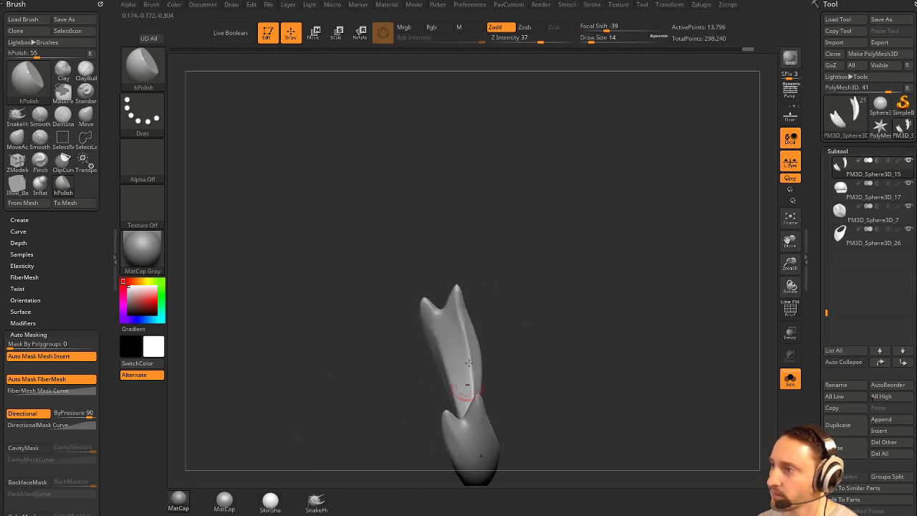
left_click_drag(501, 328, 519, 331)
left_click_drag(459, 358, 461, 394)
mouse_move(501, 286)
left_mouse_down()
mouse_move(538, 272)
mouse_move(497, 283)
left_mouse_up()
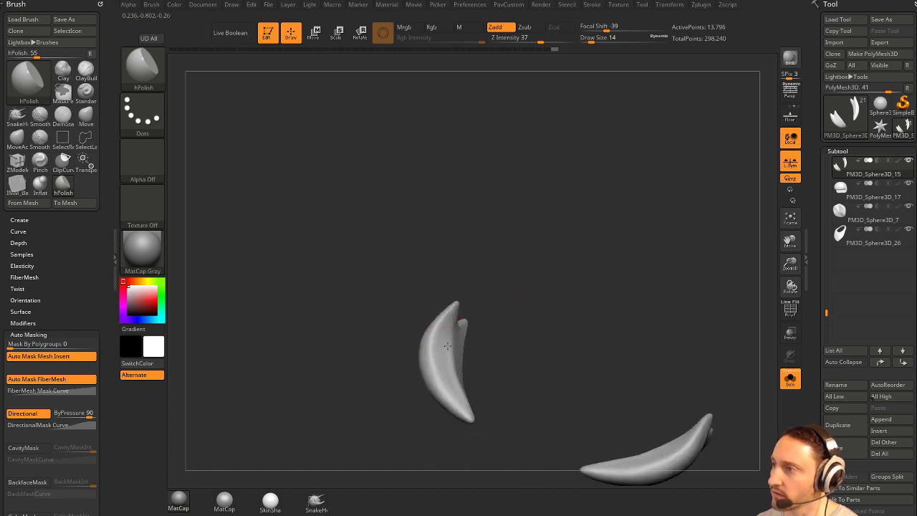
Switch to the DamStandard brush with a draw size of 20 for the eyebrow's smaller tip.
mouse_move(447, 347)
left_mouse_down()
mouse_move(559, 322)
mouse_move(444, 312)
mouse_move(520, 299)
mouse_move(614, 240)
mouse_move(590, 265)
mouse_move(582, 299)
mouse_move(584, 291)
mouse_move(613, 319)
mouse_move(584, 313)
mouse_move(571, 279)
mouse_move(546, 283)
left_mouse_up()
key("b")
key("d")
key("s")
key("s")
left_click_drag(494, 309, 466, 312)
left_click_drag(536, 321, 484, 318)
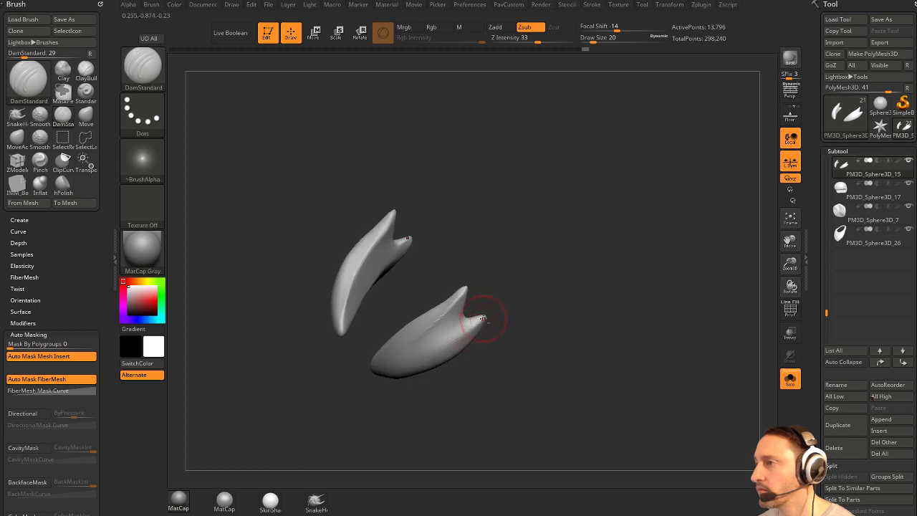
Switch to the Clay brush and smooth the eyebrow's front surface and the area below the fork.
key("b")
key("c")
key("l")
mouse_move(511, 347)
left_mouse_down()
mouse_move(482, 337)
mouse_move(547, 350)
mouse_move(528, 345)
left_mouse_up()
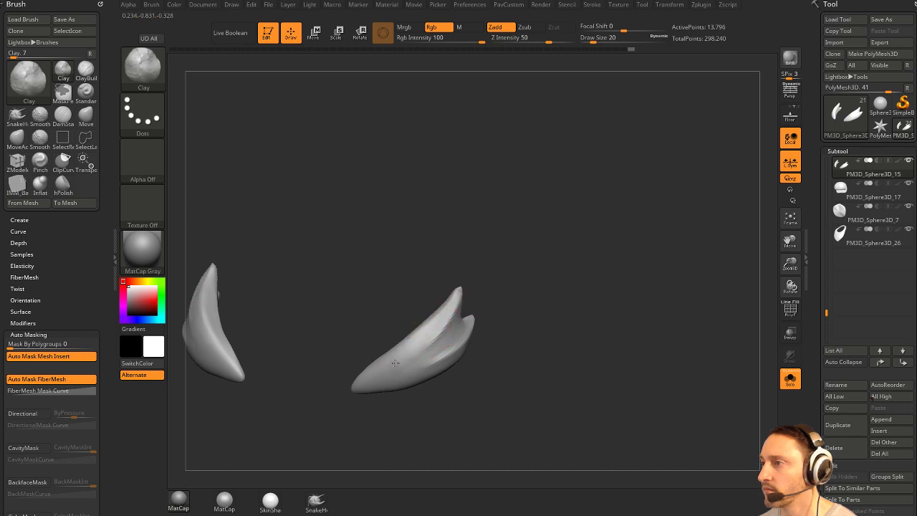
left_click_drag(396, 364, 424, 352, "shift")
left_click_drag(529, 343, 501, 344)
left_click_drag(452, 336, 430, 353, "shift")
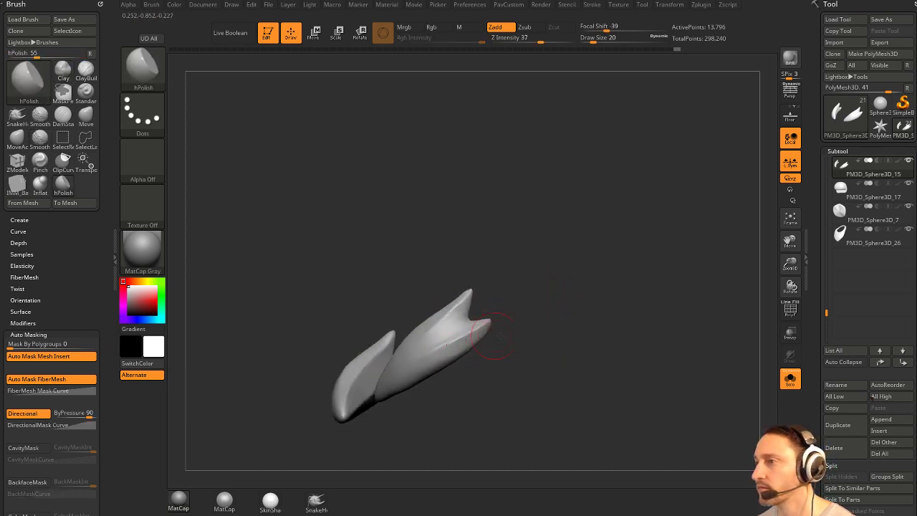
left_click_drag(500, 337, 529, 339)
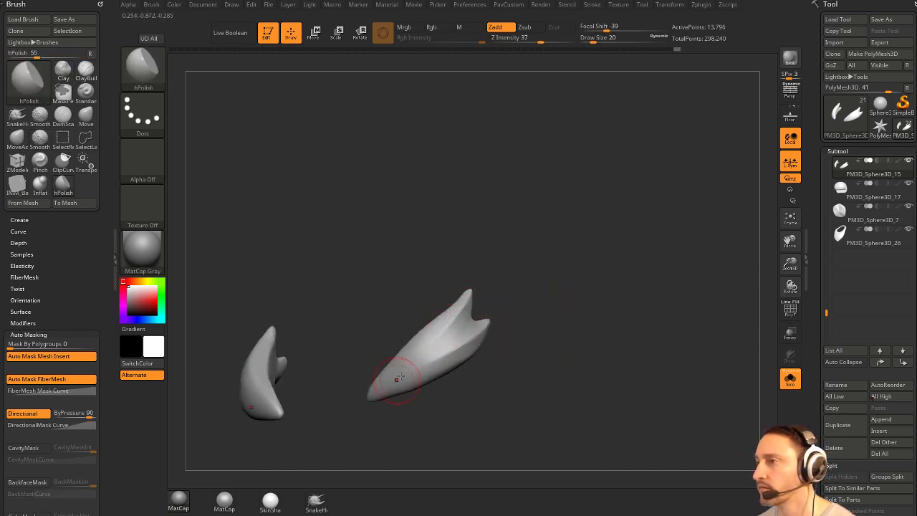
left_click_drag(417, 360, 440, 337, "shift")
Switch to the MoveAccu brush and set its draw size to 9.
mouse_move(571, 345)
left_mouse_down("alt")
mouse_move(585, 301)
mouse_move(619, 328)
mouse_move(590, 320)
mouse_move(605, 285)
mouse_move(624, 304)
mouse_move(621, 313)
left_mouse_up("alt")
key("b")
key("m")
key("a")
key("s")
mouse_move(420, 344)
left_mouse_down()
mouse_move(405, 348)
mouse_move(409, 337)
mouse_move(584, 313)
mouse_move(553, 298)
left_mouse_up()
key("s")
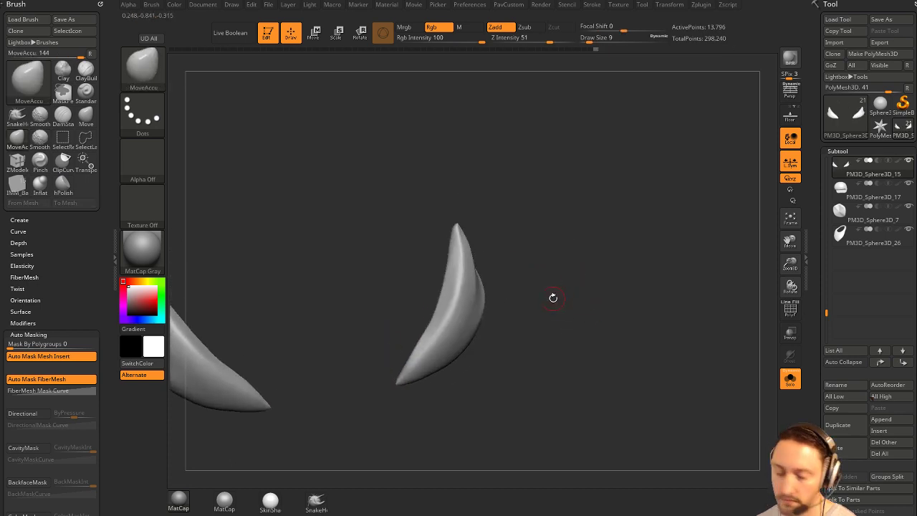
Switch back to hPolish and flatten the eyebrow's faces from several angles.
key("b")
key("h")
key("p")
key("s")
left_click_drag(436, 340, 428, 341)
mouse_move(494, 332)
left_mouse_down()
mouse_move(420, 349)
mouse_move(443, 303)
left_mouse_up()
key("s")
mouse_move(502, 312)
left_mouse_down()
mouse_move(415, 341)
mouse_move(428, 302)
left_mouse_up()
mouse_move(474, 328)
left_mouse_down()
mouse_move(563, 305)
mouse_move(508, 255)
left_mouse_up()
left_click_drag(397, 349, 424, 326)
Polish the eyebrow's curved length with broader hPolish strokes at draw sizes 22 and 41.
key("s")
left_click_drag(394, 300, 378, 298)
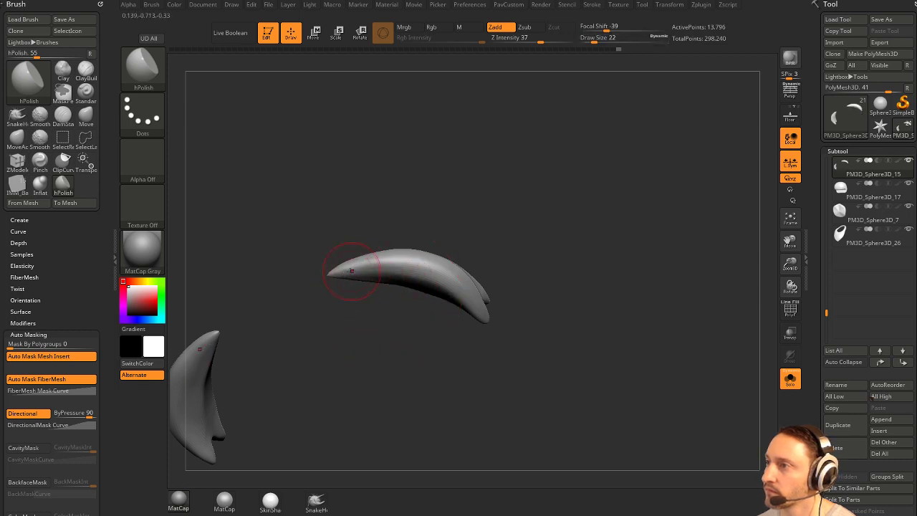
left_click_drag(451, 288, 387, 263)
mouse_move(494, 323)
left_mouse_down()
mouse_move(557, 318)
mouse_move(524, 250)
mouse_move(513, 319)
left_mouse_up()
key("s")
left_click_drag(371, 295, 377, 295)
mouse_move(340, 322)
left_mouse_down()
mouse_move(366, 269)
mouse_move(403, 245)
left_mouse_up()
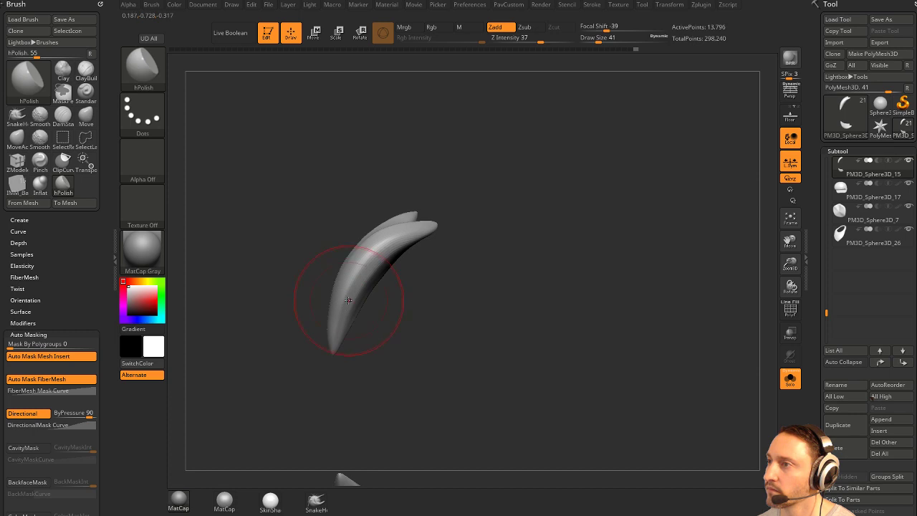
left_click_drag(364, 273, 398, 231)
mouse_move(505, 234)
left_mouse_down()
mouse_move(523, 199)
mouse_move(557, 315)
mouse_move(594, 345)
left_mouse_up()
Show all subtools and reposition the eyebrows on the head with the gizmo centred on one brow.
left_click(791, 378)
mouse_move(600, 229)
left_mouse_down("alt")
mouse_move(598, 250)
mouse_move(651, 277)
mouse_move(596, 281)
mouse_move(620, 306)
mouse_move(628, 272)
mouse_move(645, 302)
left_mouse_up("alt")
key("b")
key("s")
key("t")
key("w")
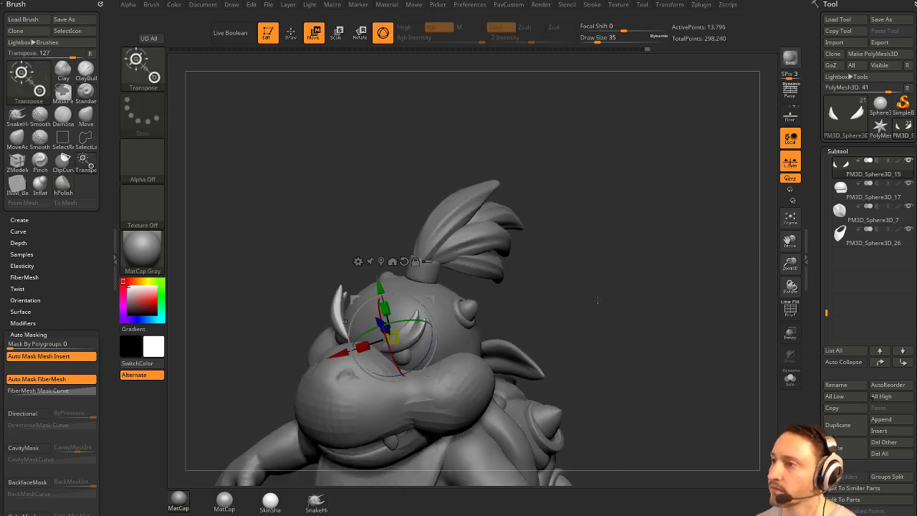
left_click(340, 310, "alt")
left_click_drag(318, 301, 367, 294)
left_click_drag(395, 322, 401, 324)
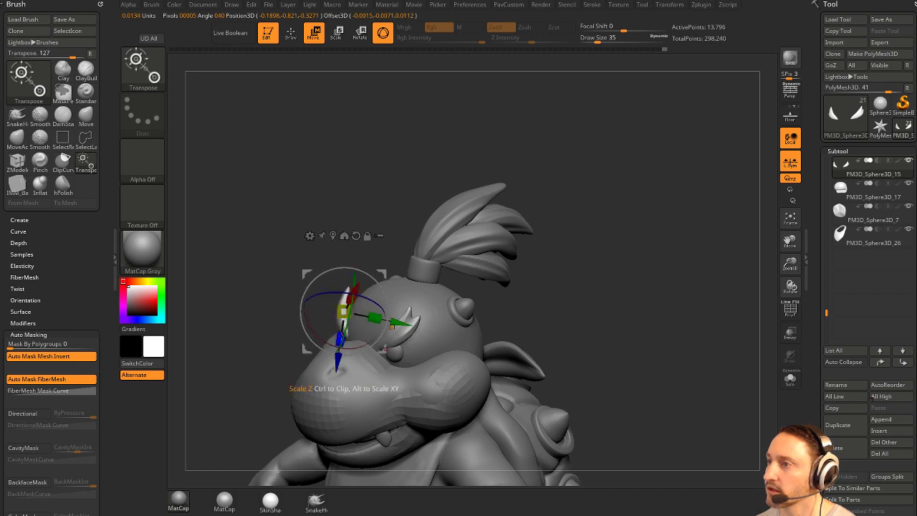
left_click_drag(320, 347, 311, 338)
Rotate the eyebrows around the gizmo's Y axis in front view and return to draw mode.
key("q")
mouse_move(582, 280)
left_mouse_down()
mouse_move(580, 265)
mouse_move(538, 248)
mouse_move(544, 252)
left_mouse_up()
key("w")
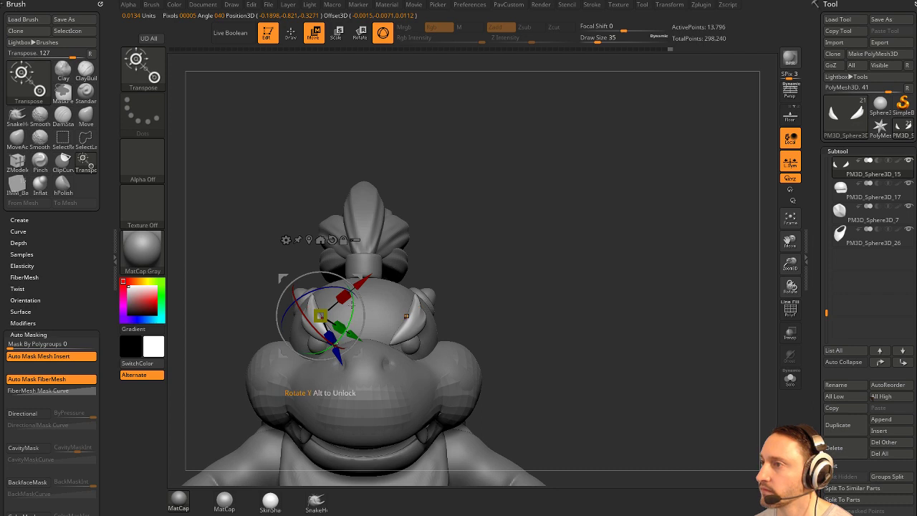
left_click_drag(363, 304, 357, 273)
key("q")
key("w")
key("q")
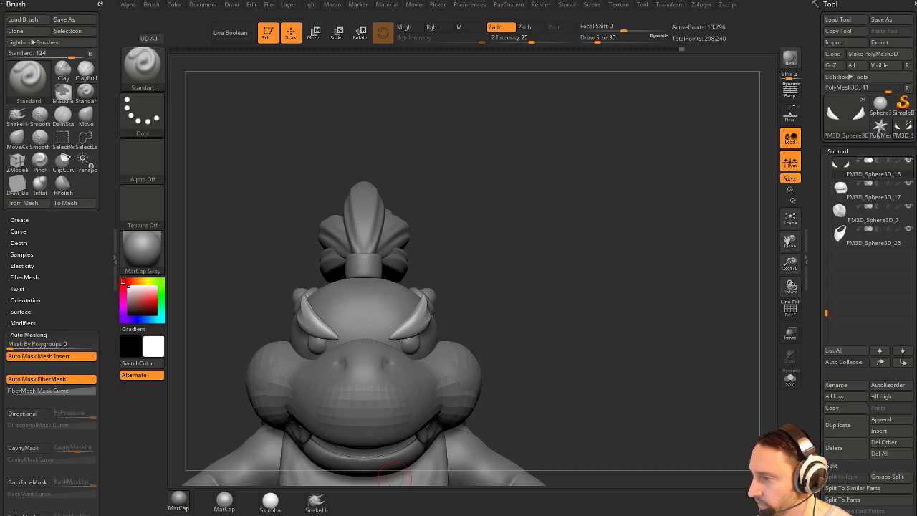
Switch to the web browser and look through the Pavlovich Workshop playlist on YouTube.
left_click_drag(494, 515, 462, 2)
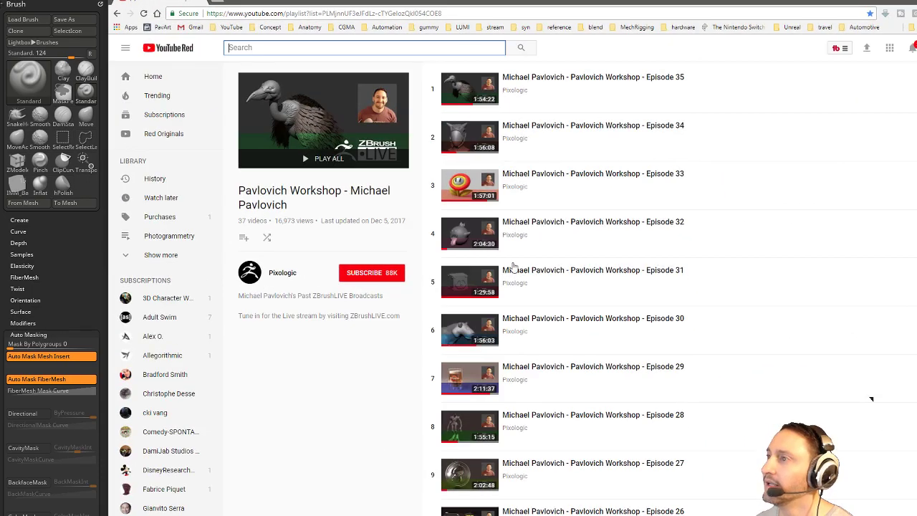
scroll(538, 369, "down", 16)
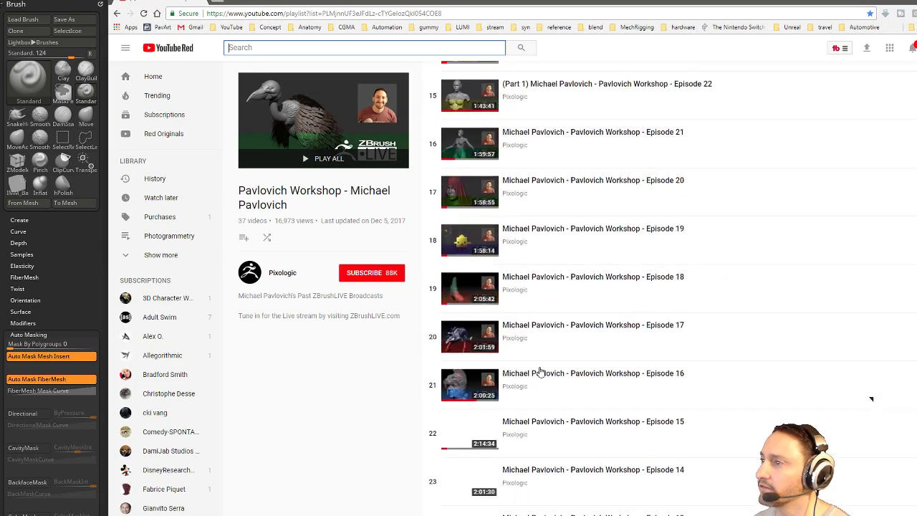
scroll(546, 370, "up", 16)
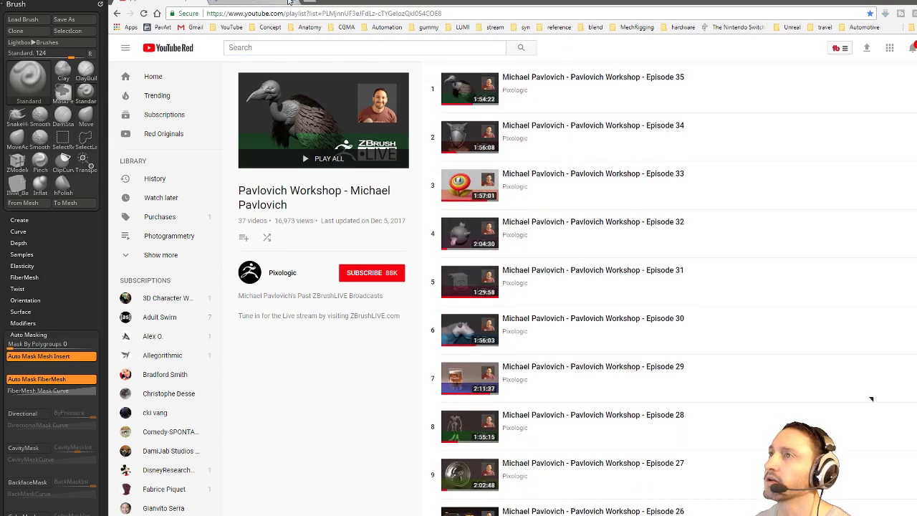
left_click(521, 14)
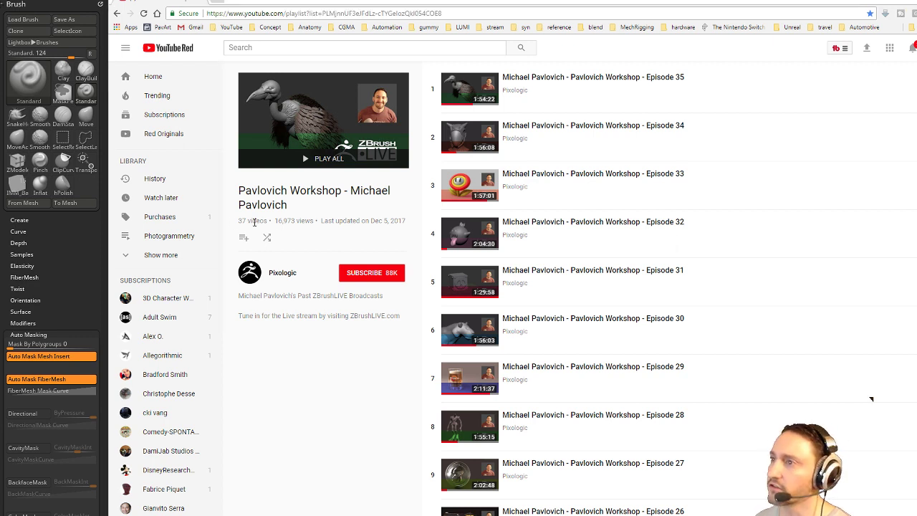
Open the Pixologic channel's uploaded videos, look through them and return to ZBrush.
left_click(291, 274)
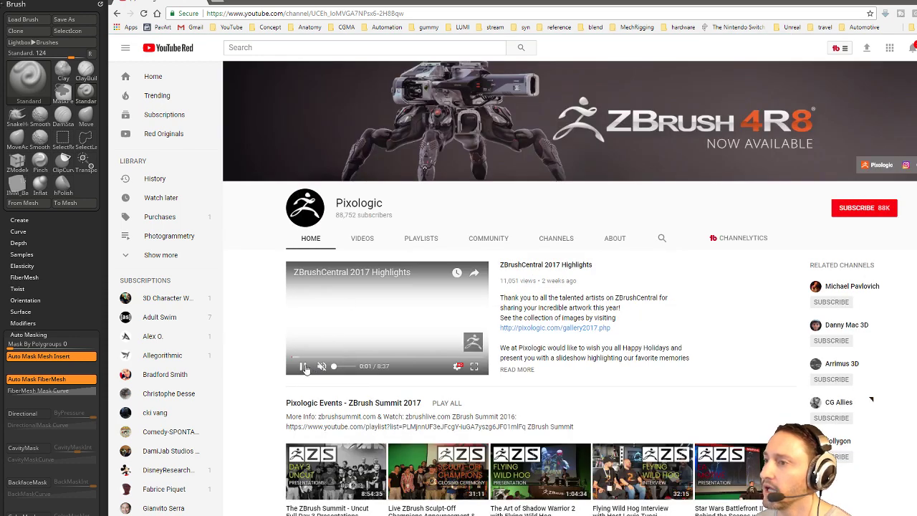
left_click(362, 238)
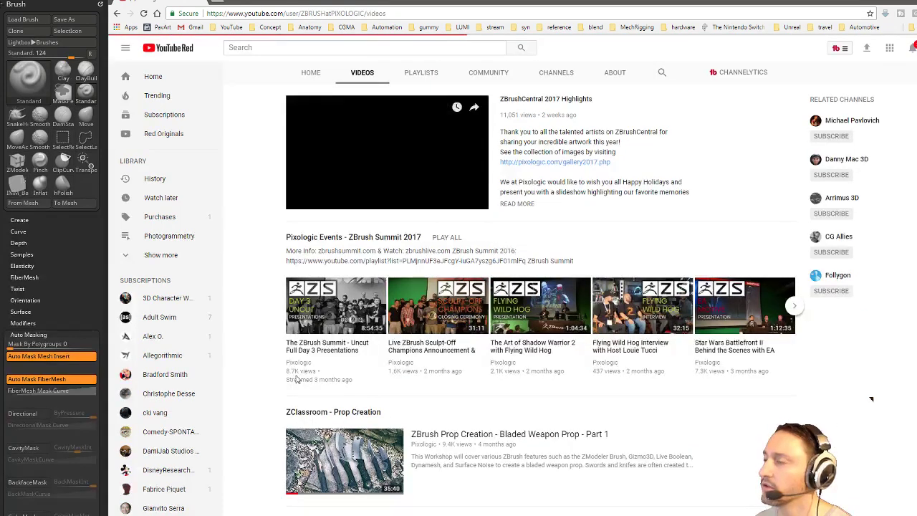
scroll(422, 242, "down", 2)
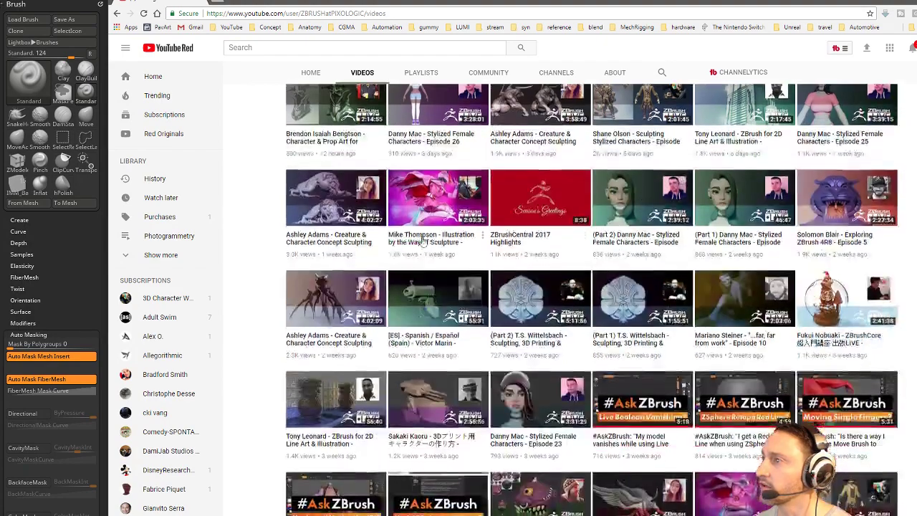
scroll(423, 243, "down", 2)
left_click_drag(389, 2, 395, 515)
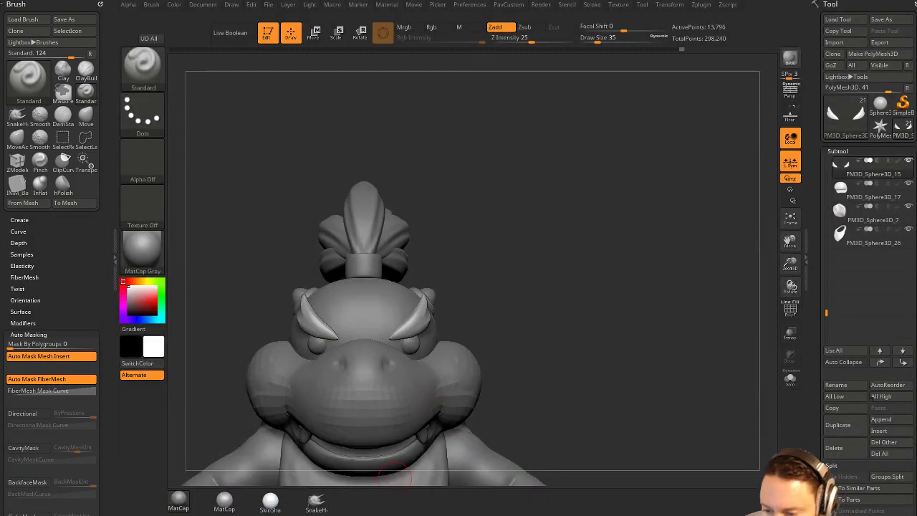
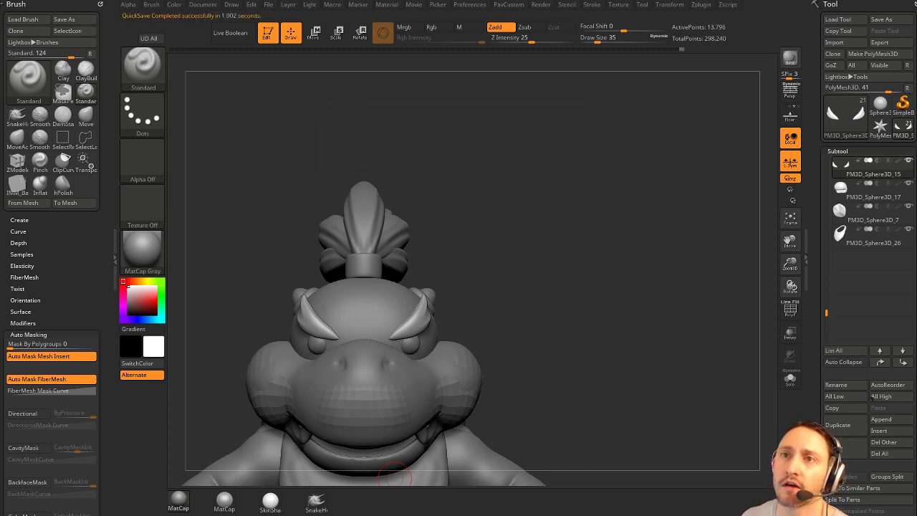
Select the dense muzzle mesh 003_BowserJRRebuild, show its polygon wireframe and delete that subtool.
left_click_drag(613, 279, 587, 260)
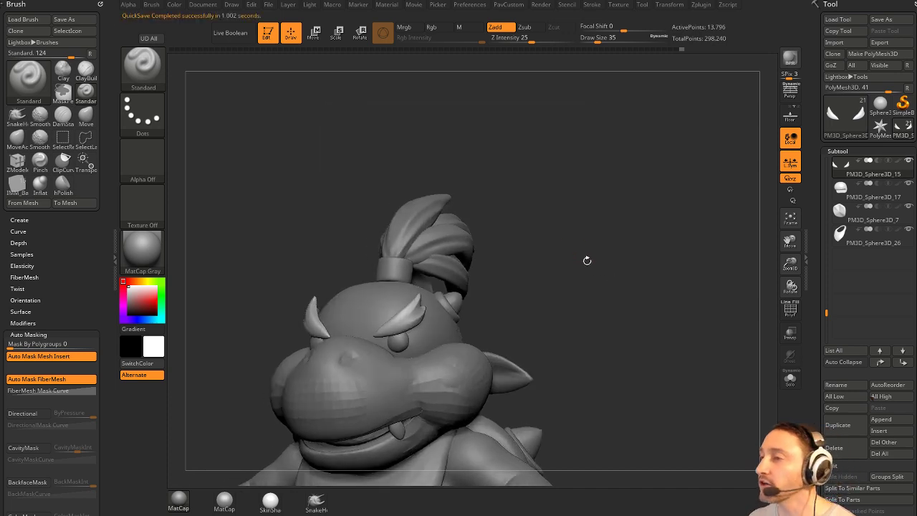
left_click_drag(592, 208, 552, 301, "alt")
left_click(415, 337, "alt")
left_click_drag(619, 277, 644, 290)
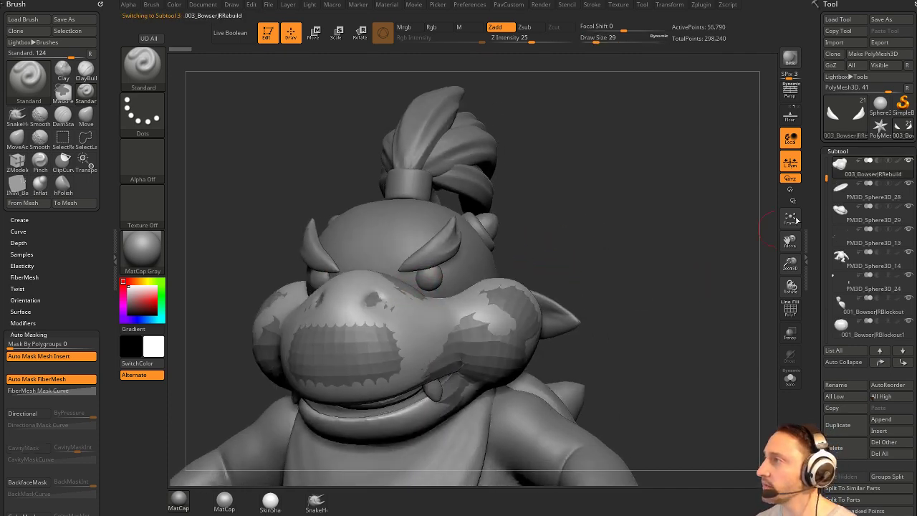
mouse_move(847, 178)
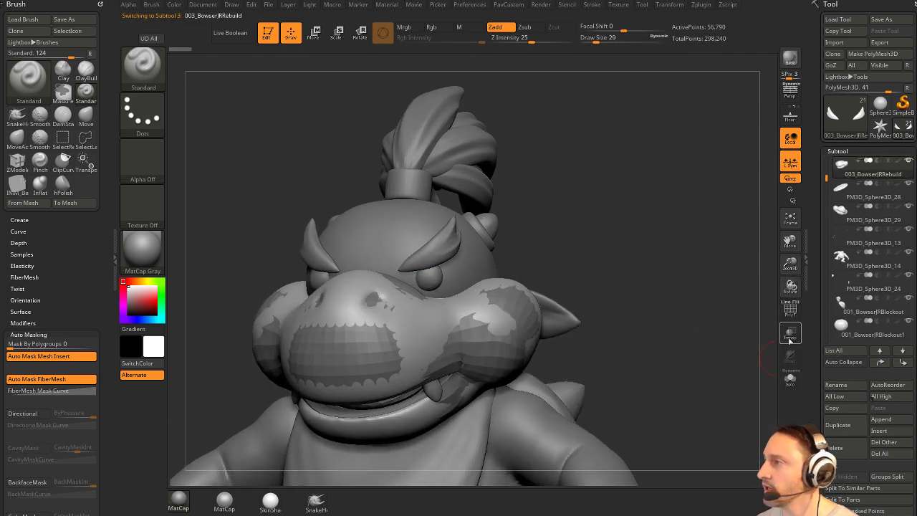
left_click(791, 310)
left_click_drag(704, 313, 685, 323)
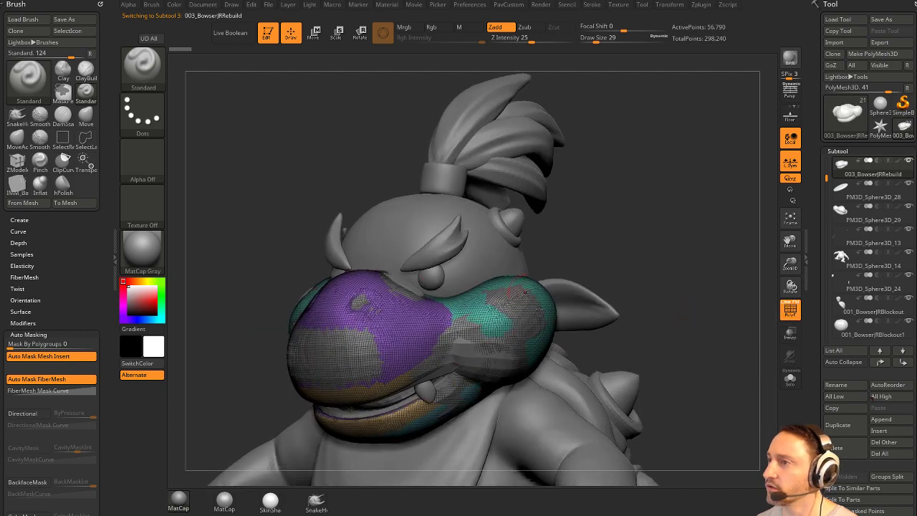
left_click(841, 448)
left_click_drag(633, 257, 658, 256)
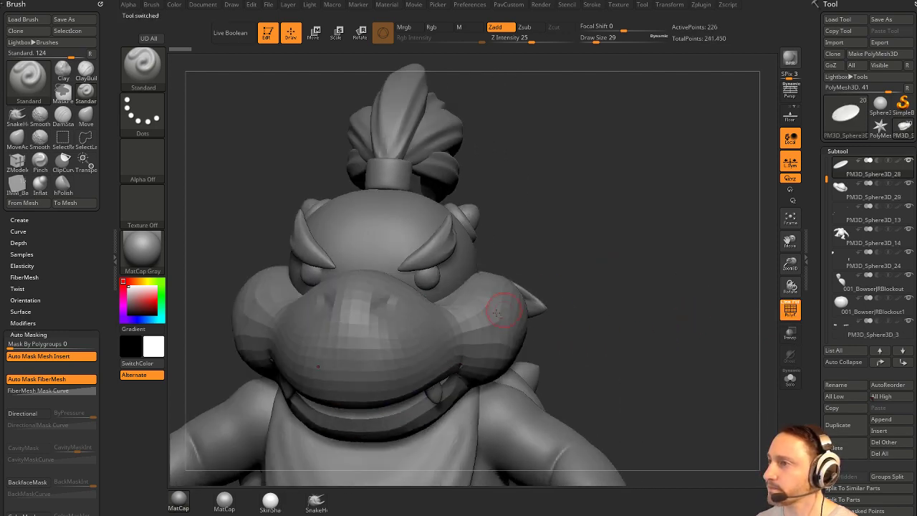
Select the low-poly muzzle and cheek subtool, turn off the wireframe display and check the character from several sides.
left_click(498, 304, "alt")
left_click_drag(645, 276, 716, 208)
key("shift+f")
mouse_move(716, 208)
left_mouse_down()
mouse_move(650, 275)
mouse_move(625, 261)
mouse_move(625, 300)
left_mouse_up()
key("s")
mouse_move(706, 273)
left_mouse_down()
mouse_move(643, 275)
mouse_move(567, 321)
left_mouse_up()
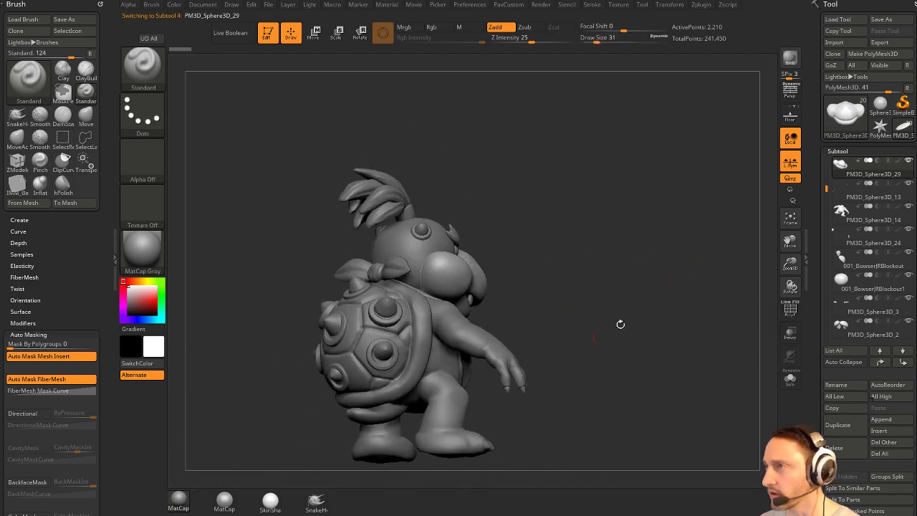
mouse_move(621, 206)
left_mouse_down()
mouse_move(641, 249)
mouse_move(631, 194)
left_mouse_up()
left_click_drag(631, 194, 582, 257)
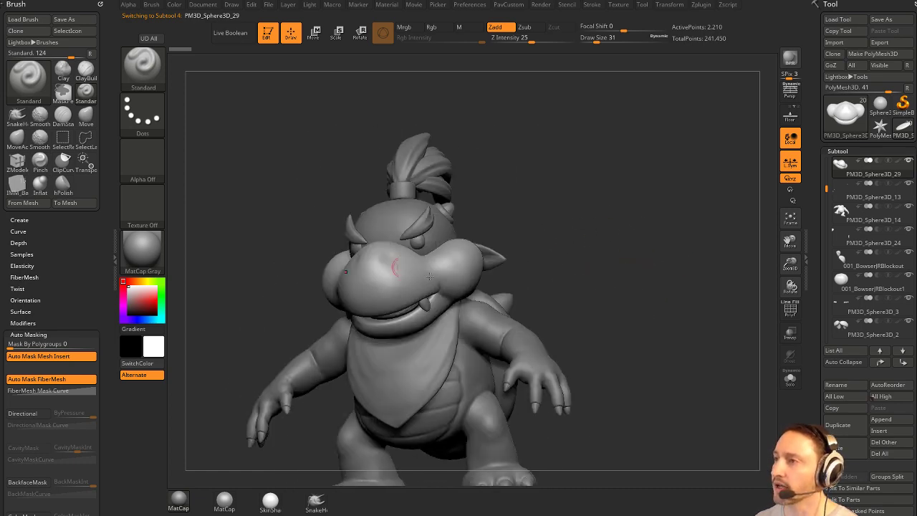
Build up the side of the cheek with the Clay brush at draw size 35.
mouse_move(591, 215)
left_mouse_down("alt")
mouse_move(618, 262)
mouse_move(562, 227)
mouse_move(506, 251)
left_mouse_up("alt")
key("b")
key("c")
key("l")
left_click_drag(505, 251, 512, 286, "alt")
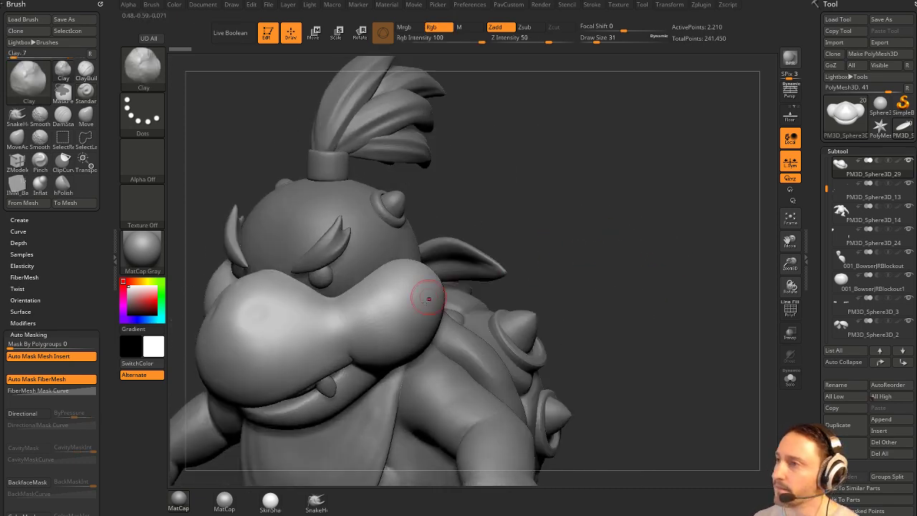
key("s")
left_click_drag(423, 315, 407, 316)
left_click_drag(515, 233, 555, 267)
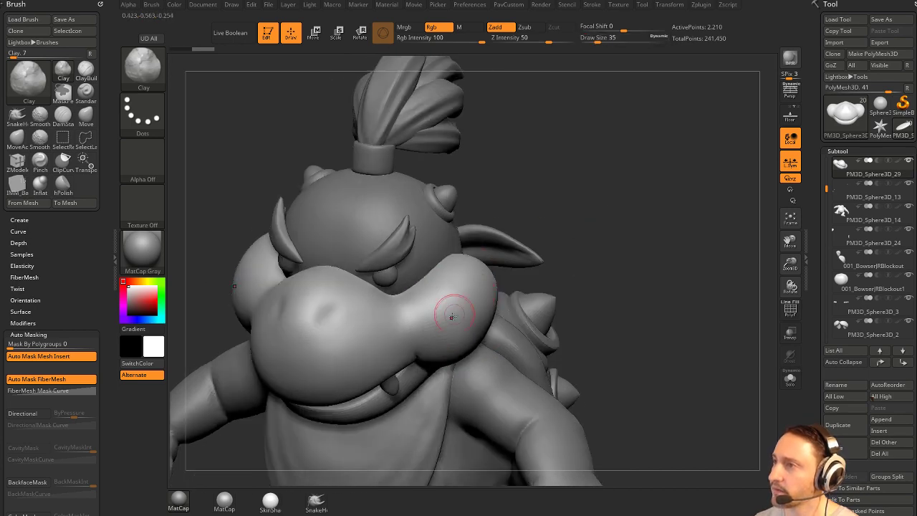
Carve the crease between the cheek and the muzzle with the DamStandard brush at draw size 41.
mouse_move(624, 276)
left_mouse_down()
mouse_move(600, 237)
mouse_move(573, 264)
left_mouse_up()
key("b")
key("d")
key("s")
key("s")
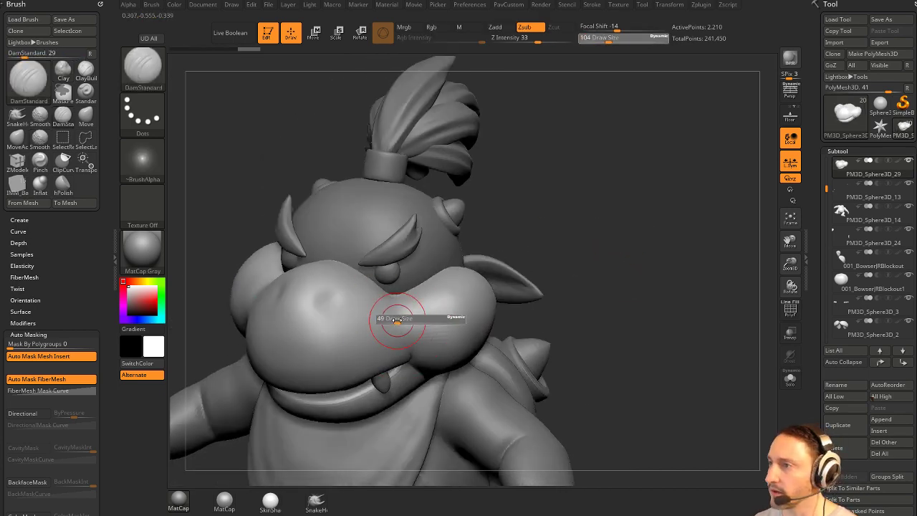
left_click_drag(398, 320, 403, 321)
left_click_drag(546, 290, 607, 291)
mouse_move(336, 348)
left_mouse_down()
mouse_move(340, 332)
mouse_move(308, 324)
left_mouse_up()
left_click_drag(460, 273, 484, 272)
left_click_drag(302, 335, 293, 348)
left_click_drag(471, 236, 512, 242, "alt")
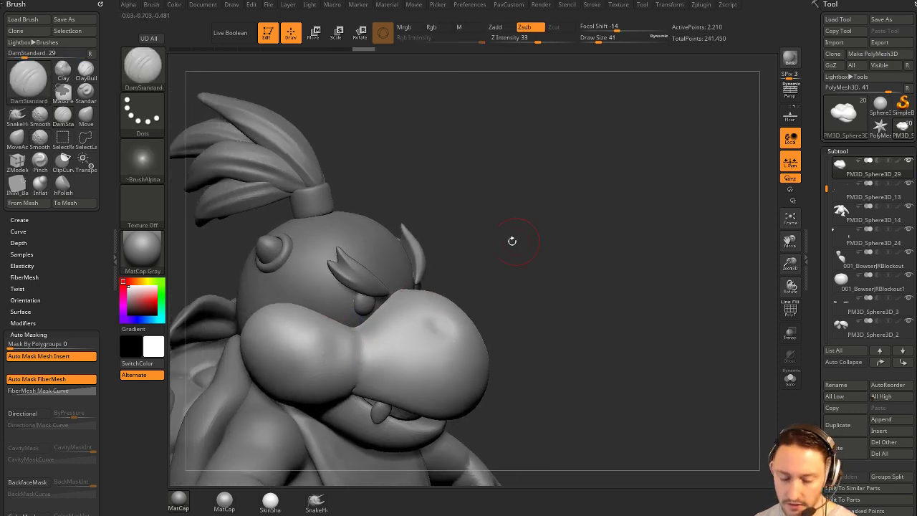
Add Clay strokes along the transition between the cheek and the muzzle below the eye.
key("b")
key("c")
key("l")
left_click_drag(332, 350, 338, 337)
left_click_drag(475, 278, 494, 268)
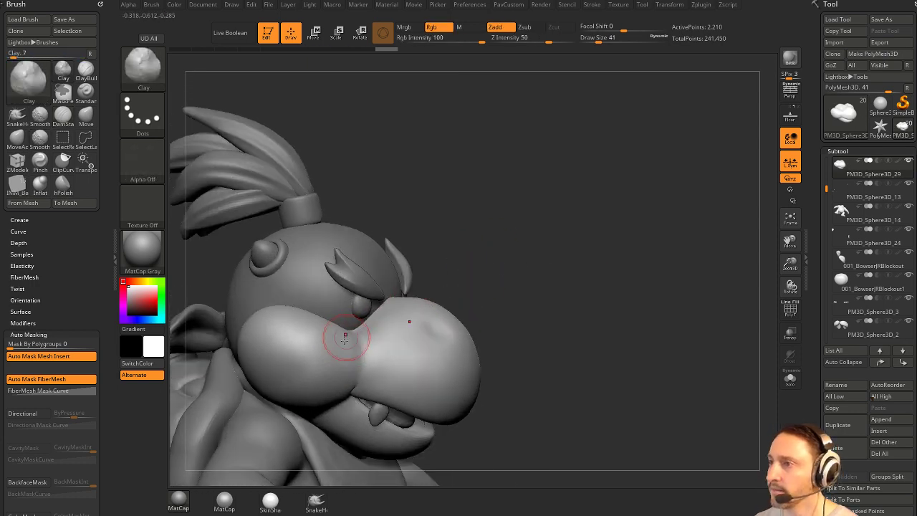
left_click_drag(355, 348, 357, 334)
left_click_drag(494, 276, 561, 263, "alt")
mouse_move(355, 347)
left_mouse_down()
mouse_move(374, 325)
mouse_move(366, 344)
left_mouse_up()
Build up the outer cheek with Clay strokes and even it out with the Smooth Stronger brush.
mouse_move(752, 276)
left_mouse_down()
mouse_move(628, 260)
mouse_move(577, 244)
left_mouse_up()
left_click_drag(506, 282, 504, 247)
left_click_drag(630, 233, 643, 238)
left_click_drag(506, 254, 505, 267)
left_click_drag(505, 266, 451, 295, "shift")
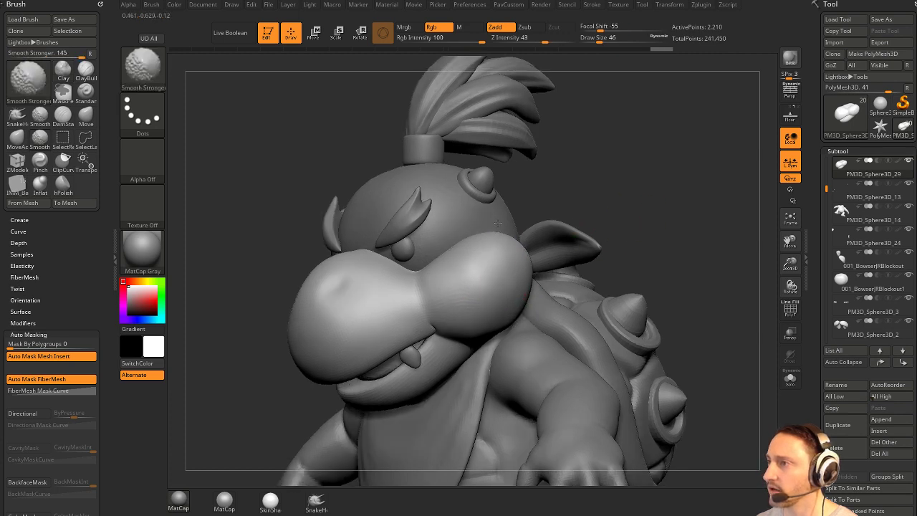
left_click_drag(499, 223, 481, 227)
Set the draw size to 90 and round out the cheek with broad Clay strokes.
key("s")
mouse_move(454, 283)
left_mouse_down()
mouse_move(471, 298)
mouse_move(476, 276)
left_mouse_up()
key("s")
key("shift")
left_click_drag(571, 193, 512, 212)
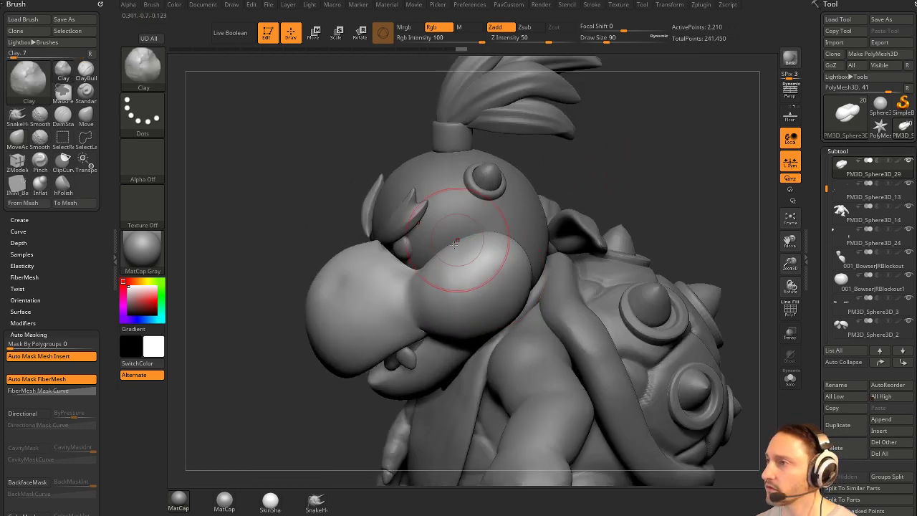
left_click_drag(457, 248, 501, 260)
left_click_drag(602, 207, 663, 200)
mouse_move(440, 276)
left_mouse_down()
mouse_move(459, 287)
mouse_move(479, 278)
left_mouse_up()
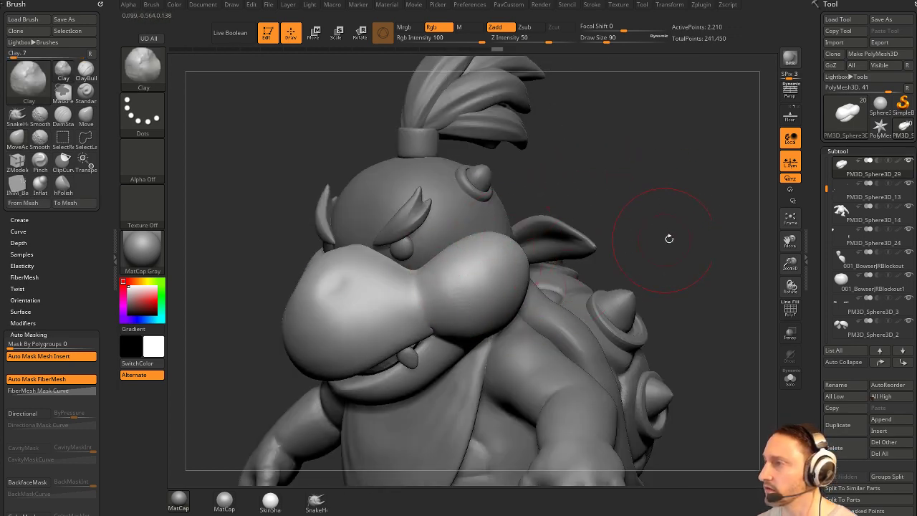
mouse_move(669, 238)
left_mouse_down()
mouse_move(662, 221)
mouse_move(659, 235)
mouse_move(680, 203)
left_mouse_up()
Switch to the Standard brush and review the reshaped face and whole character from the front and three-quarter views.
key("b")
key("s")
key("t")
key("s")
left_click(635, 231)
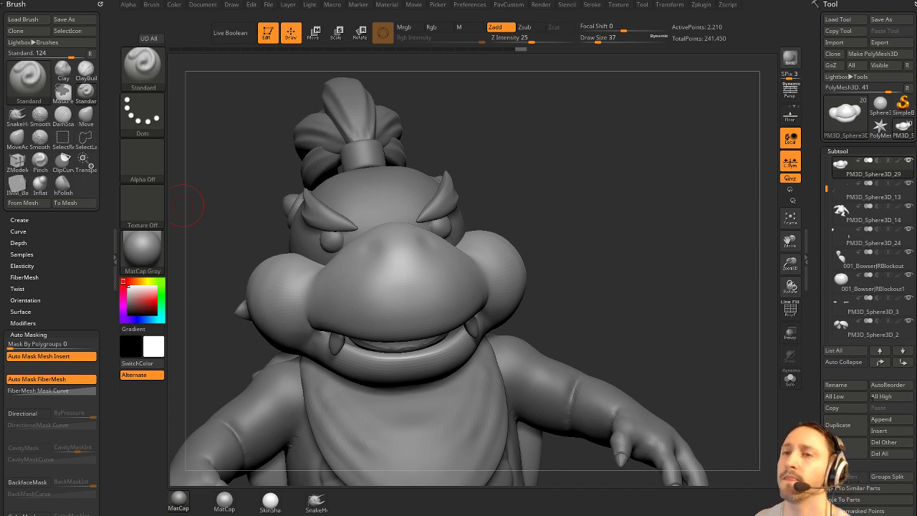
left_click_drag(620, 224, 608, 268)
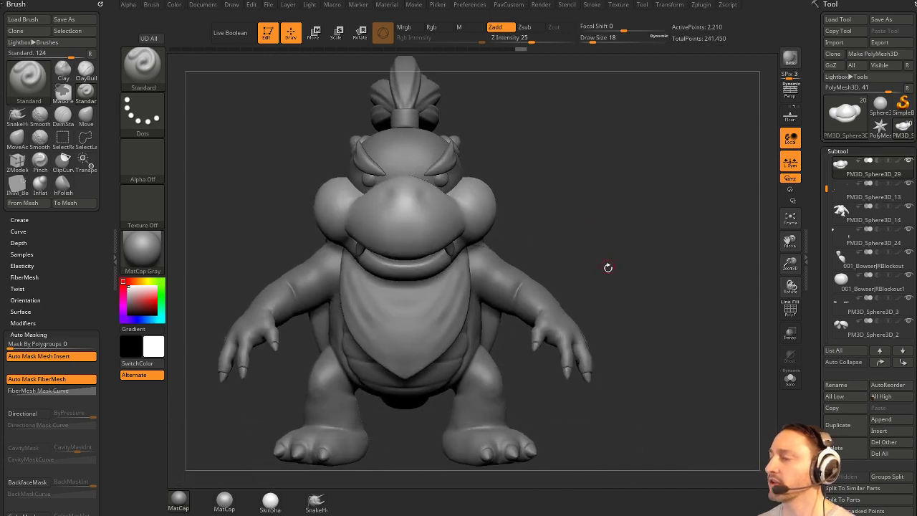
left_click_drag(578, 239, 430, 293)
left_click_drag(633, 232, 517, 286)
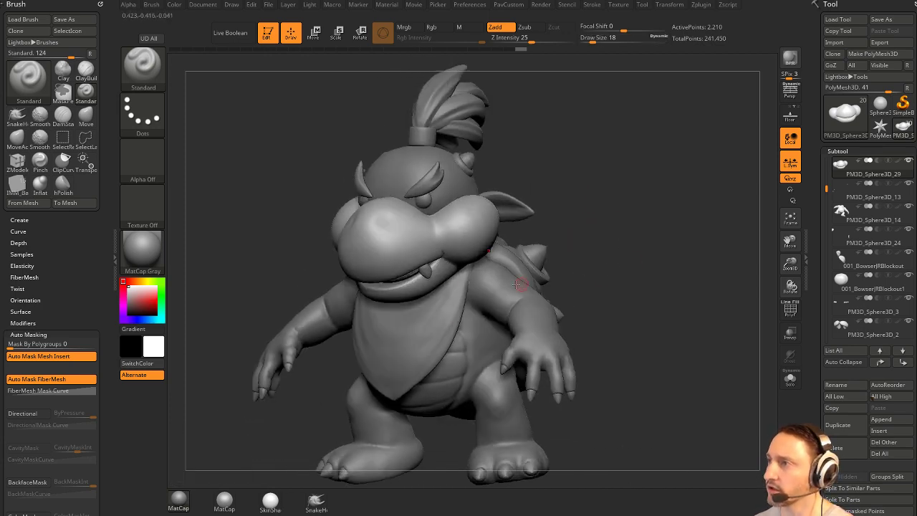
left_click_drag(643, 320, 684, 309)
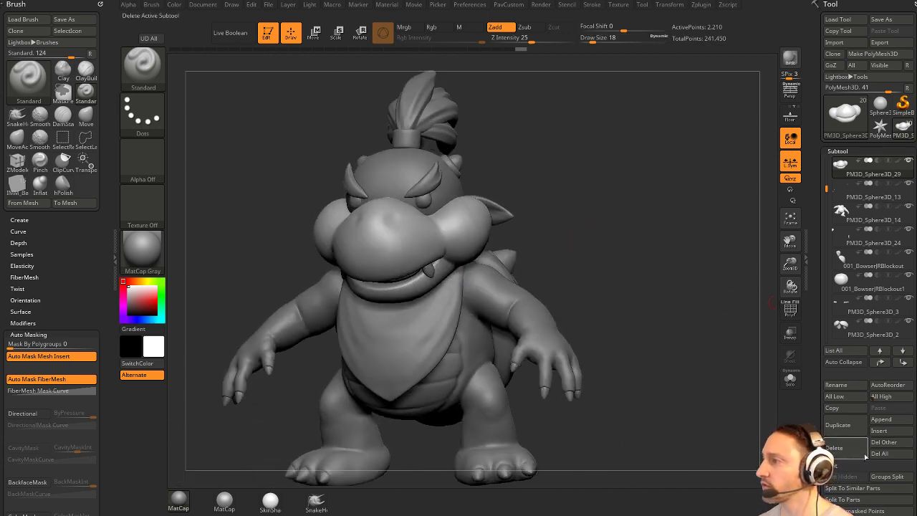
Append a ZSphere as a new subtool and make it the active subtool.
left_click(881, 420)
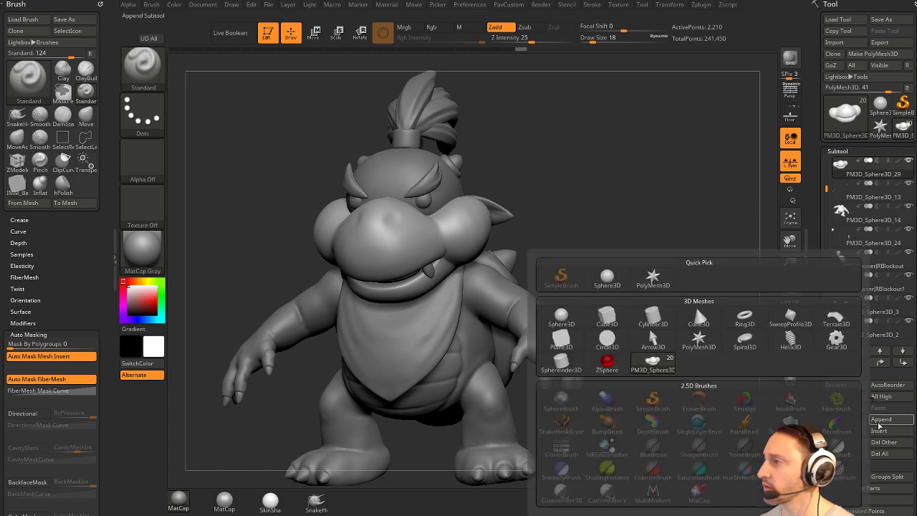
left_click(607, 361)
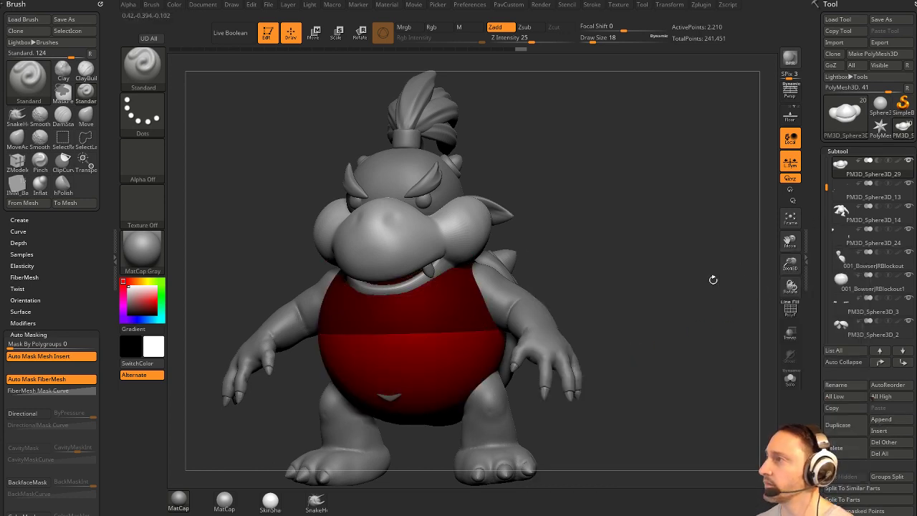
left_click_drag(827, 187, 827, 299)
left_click(870, 291)
Turn on transparency in front view and scale the ZSphere down to a small ball inside the body.
left_click_drag(701, 318, 689, 284, "alt")
mouse_move(690, 284)
left_mouse_down("shift")
mouse_move(724, 304)
mouse_move(703, 316)
left_mouse_up("shift")
left_click(790, 334)
key("w")
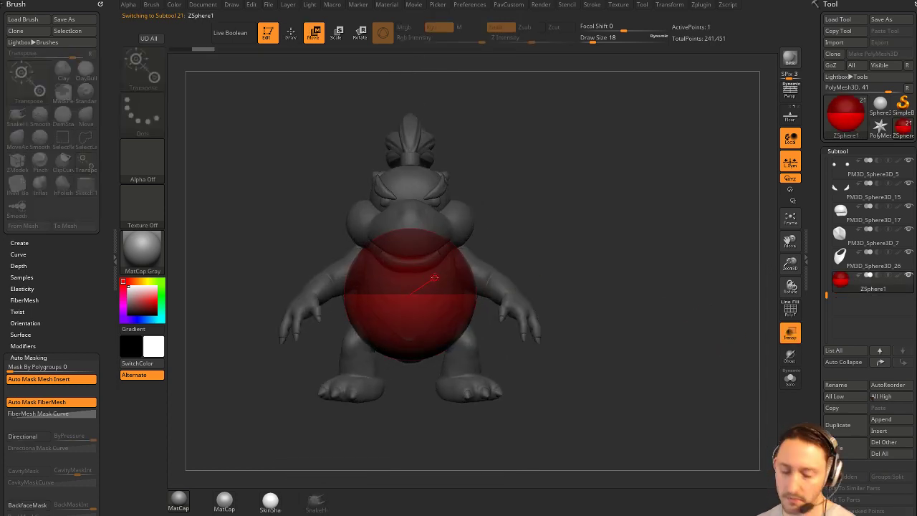
key("e")
left_click_drag(431, 284, 367, 206)
left_click_drag(667, 219, 596, 224)
Lower the ZSphere's adaptive skin density and DynaMesh resolution, enable Edit Topology and return to draw mode.
key("grave")
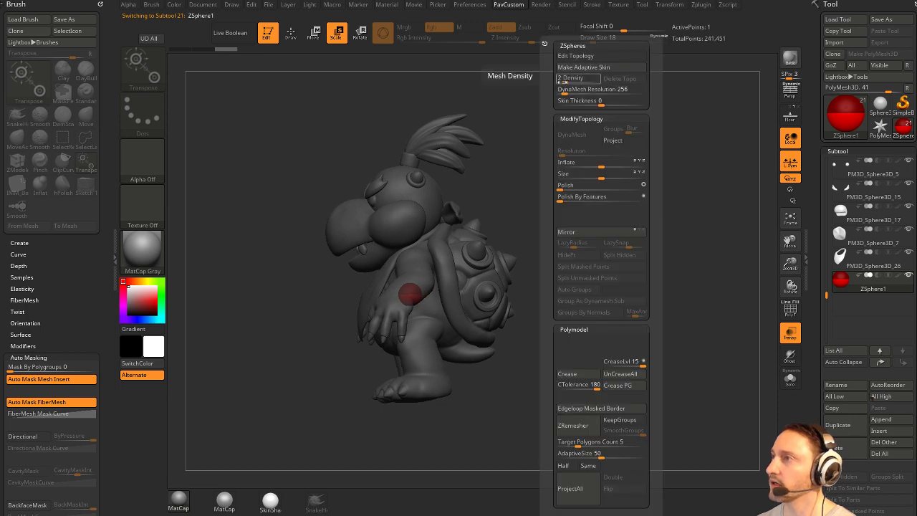
left_click_drag(571, 80, 555, 80)
left_click_drag(566, 91, 556, 88)
left_click(564, 56)
key("q")
left_click_drag(552, 132, 591, 157, "alt")
left_click_drag(591, 157, 465, 274)
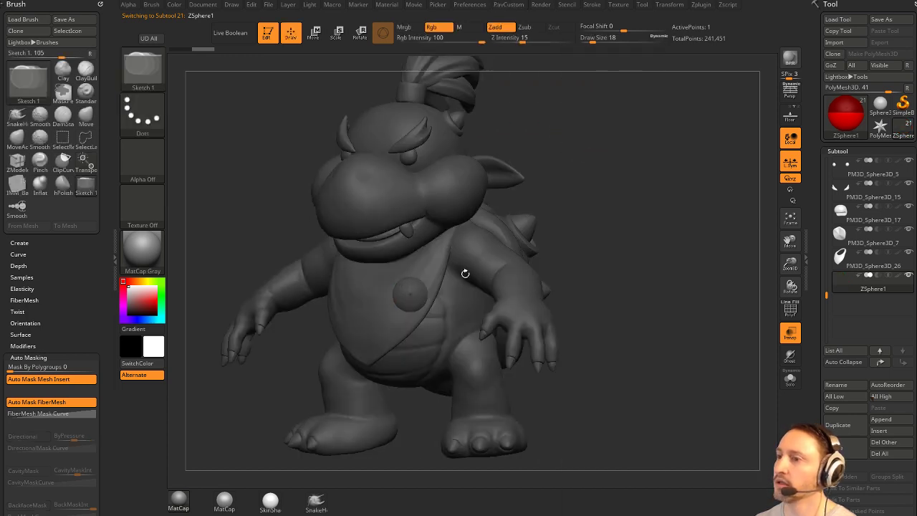
Apply the MatCap Pearl Cavity material with a grey colour, turn off transparency and frame the head.
left_click(224, 505)
left_click(129, 298)
left_click_drag(602, 212, 638, 255, "alt")
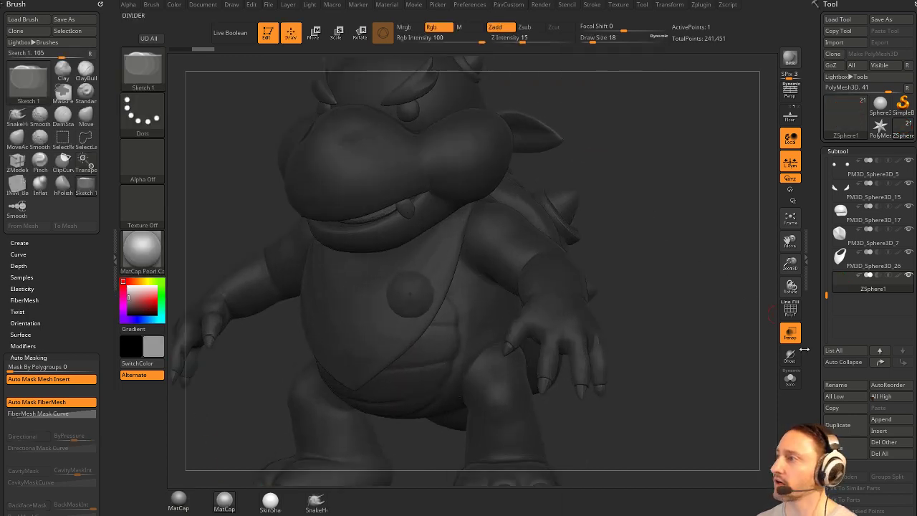
left_click(791, 335)
left_click_drag(628, 159, 654, 335, "alt")
left_click_drag(622, 168, 660, 195)
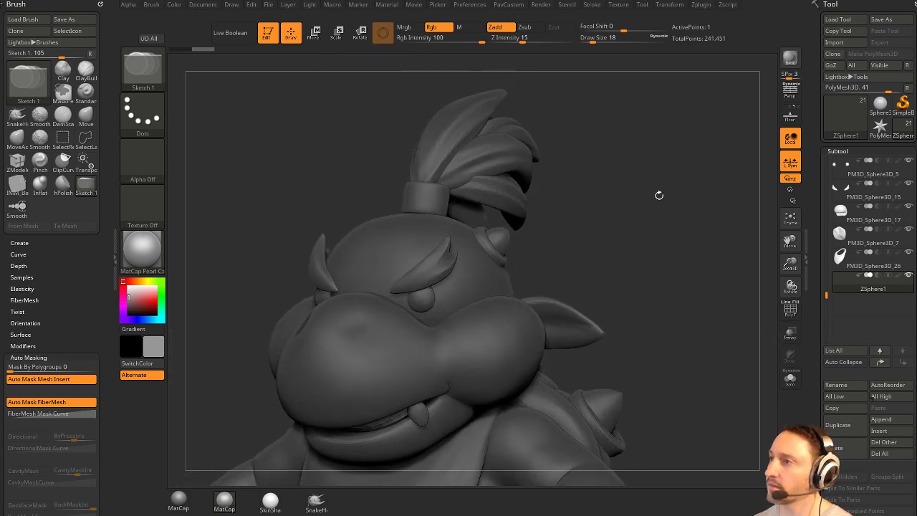
Draw the first topology quad on the inner cheek beside the muzzle.
left_click(442, 346)
left_click(444, 382)
left_click(479, 371)
left_click(484, 336)
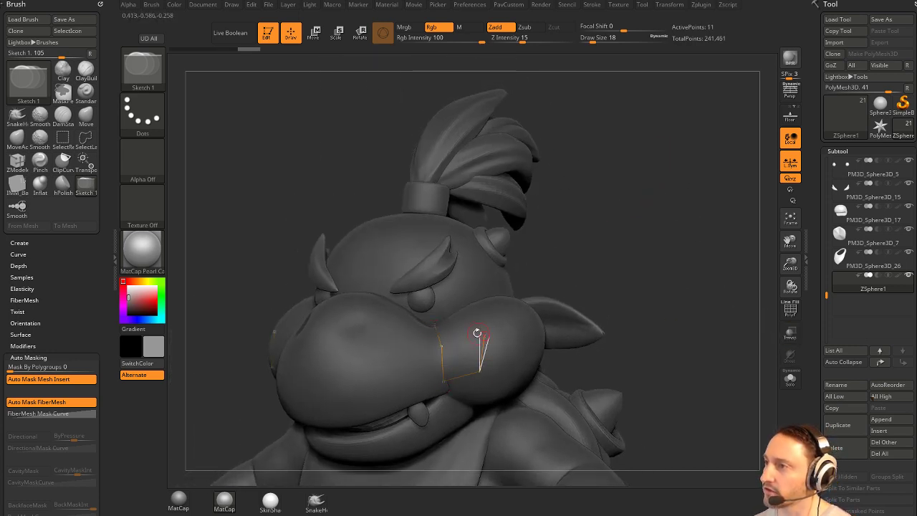
left_click(442, 346)
right_click_drag(475, 319, 494, 329)
Add a second quad above the first toward the eye and set the draw size to 20.
left_click_drag(549, 241, 655, 243)
left_click(462, 298)
left_click(430, 311)
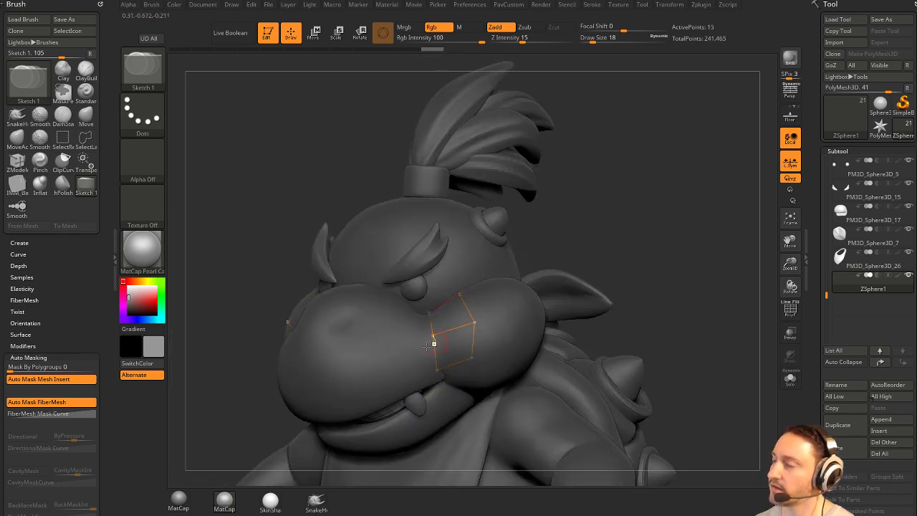
key("s")
left_click(645, 246)
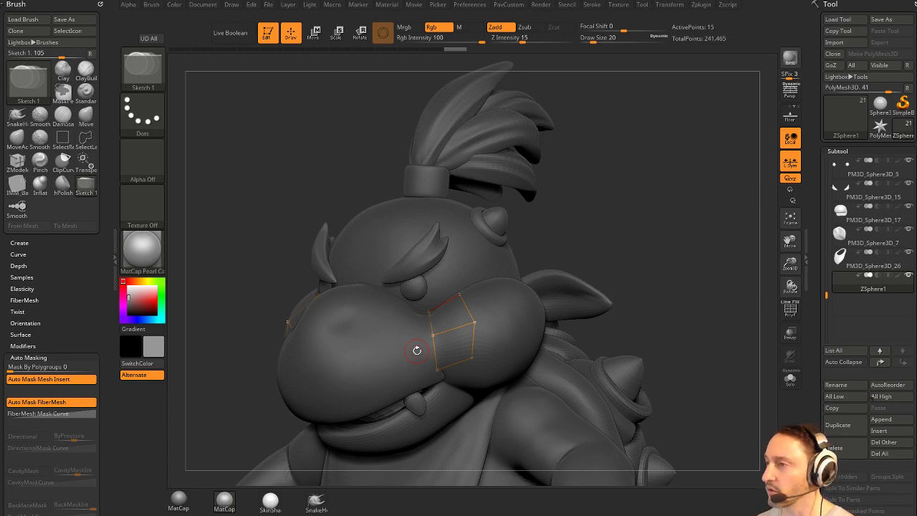
Extend the topology backward with a quad across the middle of the cheek and clear the active point.
mouse_move(581, 215)
left_mouse_down()
mouse_move(595, 218)
mouse_move(616, 178)
mouse_move(570, 208)
mouse_move(618, 282)
left_mouse_up()
left_click(436, 349)
left_click(475, 355)
left_click(490, 316)
left_click(440, 314)
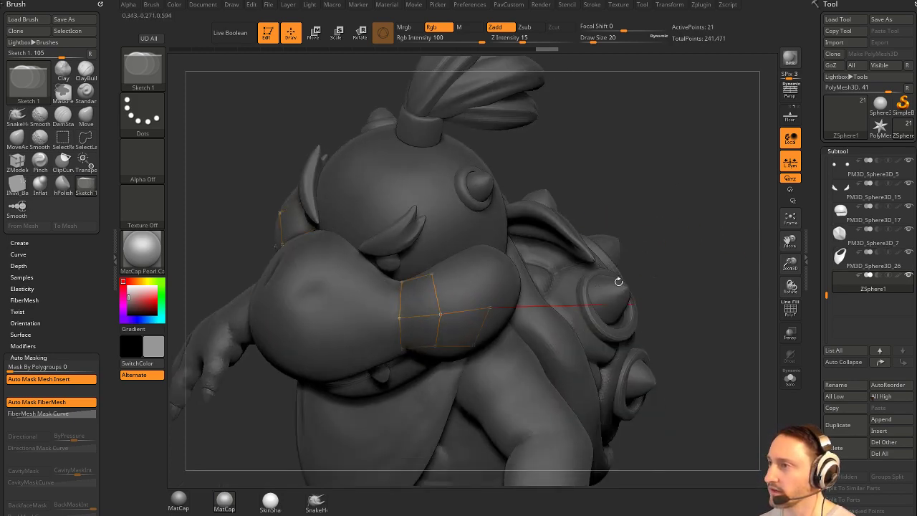
left_click(659, 227, "ctrl")
Close the quad on the upper cheek, set the draw size to 14 and continue the topology toward the cheek's outer edge.
left_click(490, 307)
left_click(475, 263)
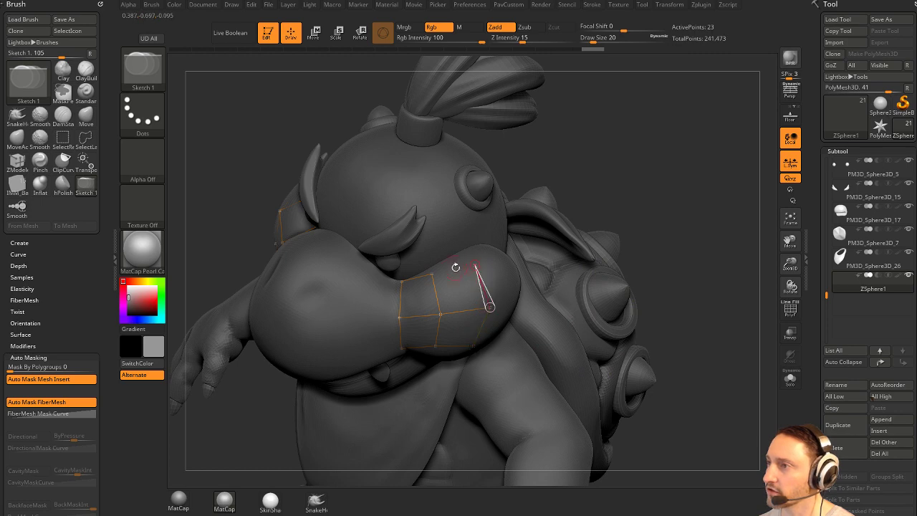
left_click(431, 275)
left_click_drag(720, 248, 693, 191)
key("s")
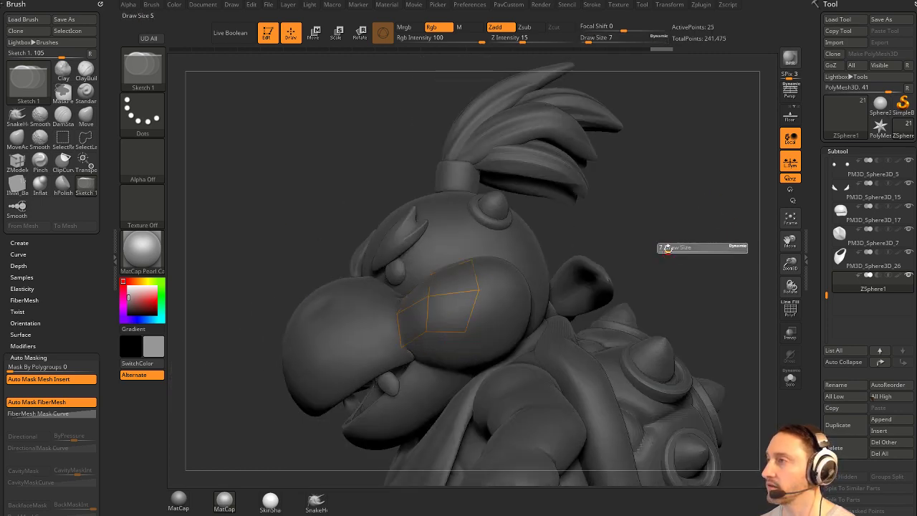
mouse_move(672, 249)
left_mouse_down()
mouse_move(688, 250)
mouse_move(645, 223)
mouse_move(652, 234)
left_mouse_up()
left_click(474, 264)
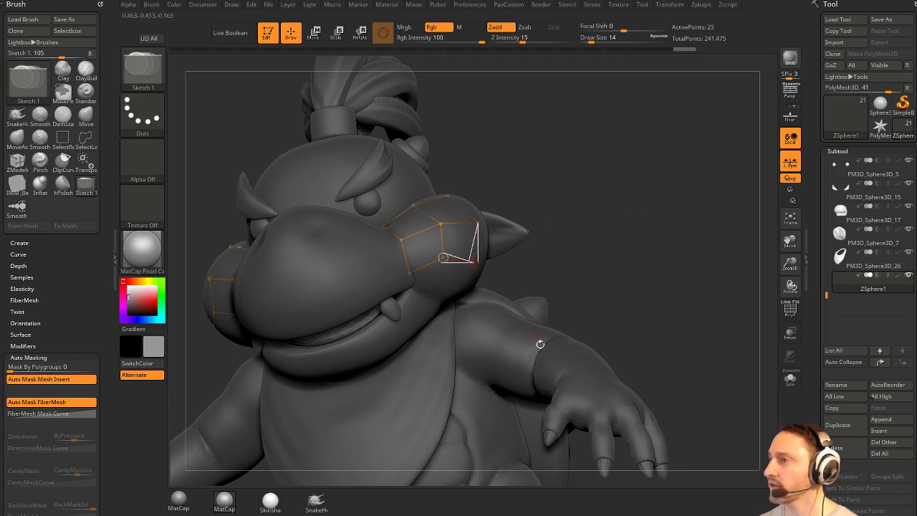
Extend the cheek topology down over the bib and upper arm, and split the new strip with a middle edge.
left_click(544, 356)
left_click(431, 390)
left_click(410, 274)
left_click_drag(526, 256, 537, 256)
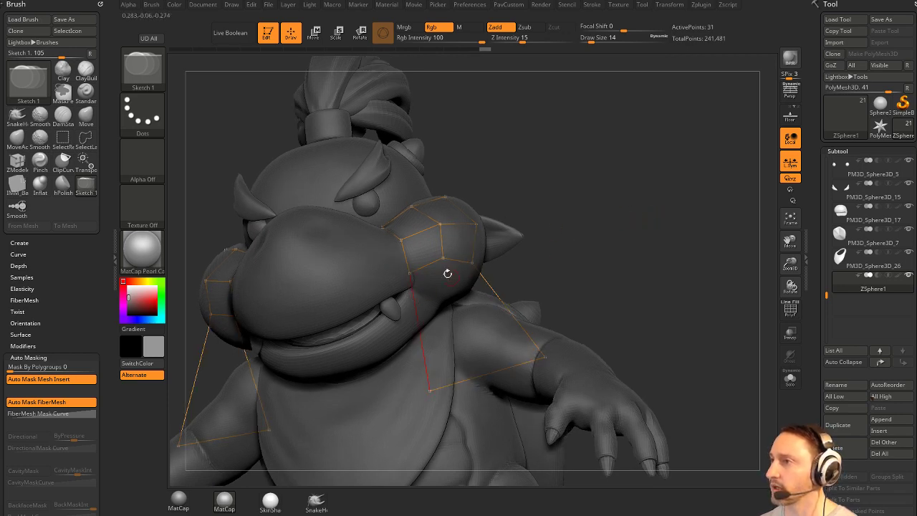
left_click(443, 258)
left_click(478, 376)
left_click_drag(600, 307, 608, 306)
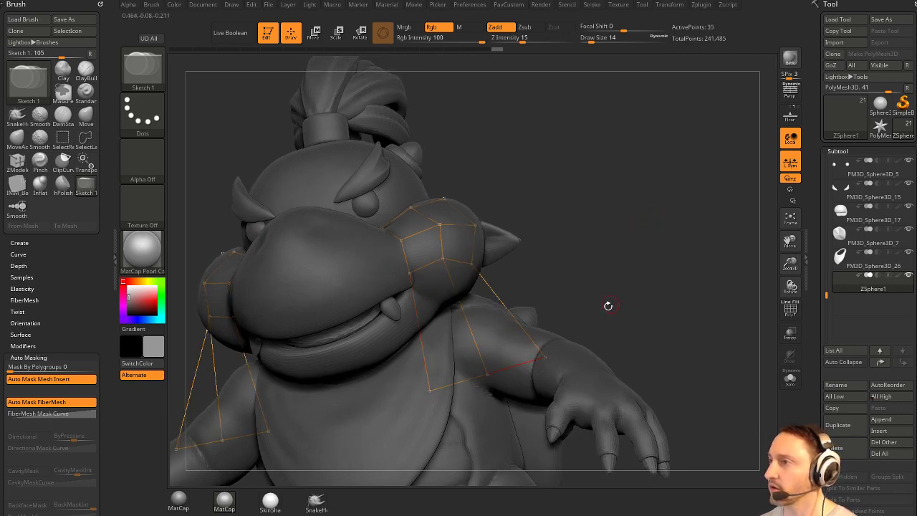
Split the topology strip between the cheek and upper arm with two rows of cross edges.
left_click(507, 311)
left_click(465, 316)
left_click(416, 329)
mouse_move(529, 281)
left_mouse_down()
mouse_move(540, 282)
mouse_move(527, 290)
mouse_move(536, 268)
left_mouse_up()
key("ctrl+z")
left_click(465, 316)
left_click(420, 331)
left_click(493, 288)
left_click(454, 287)
left_click(415, 303)
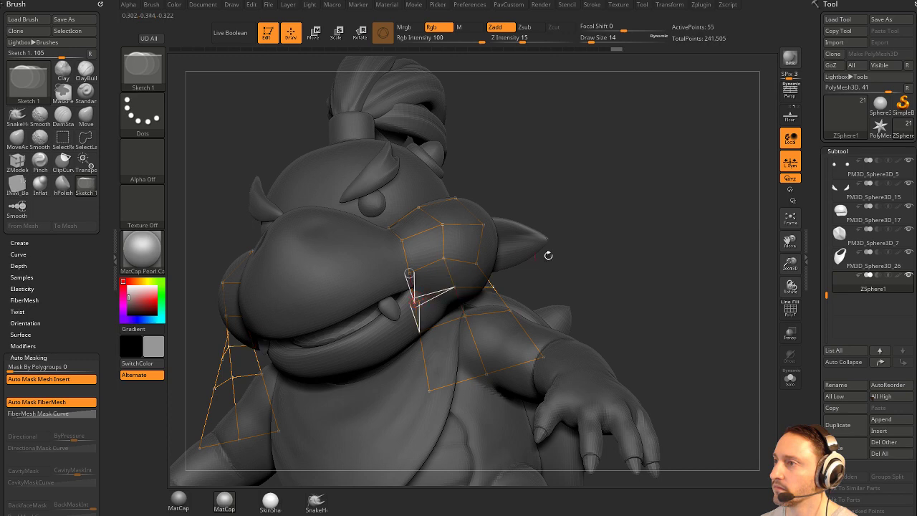
right_click_drag(549, 255, 493, 286)
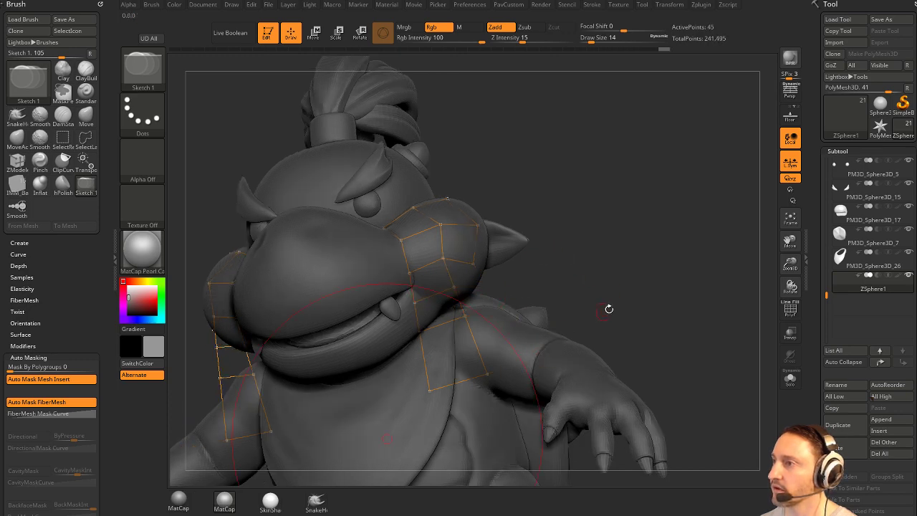
Preview the topology skin with the polyframe shown and set its skin thickness to 0.01931.
left_click_drag(628, 281, 693, 304)
key("a")
left_click(788, 311)
key("space")
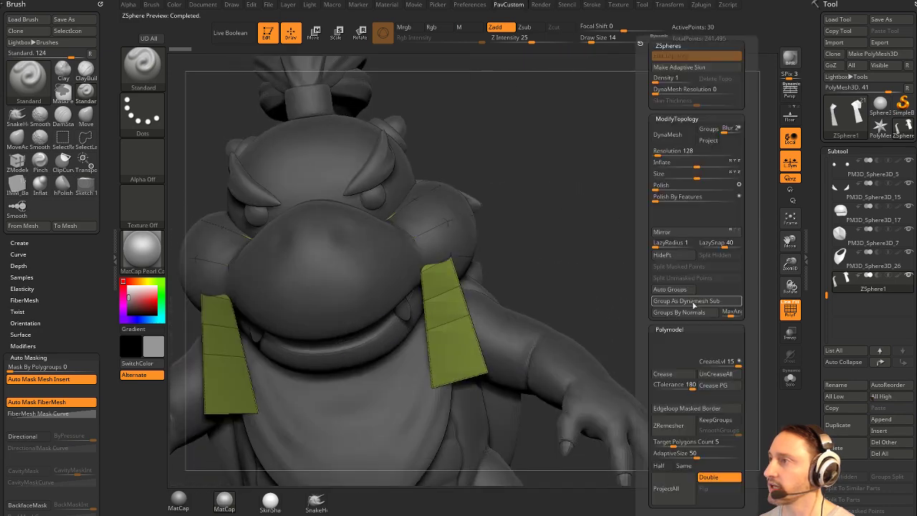
key("a")
left_click_drag(700, 103, 712, 104)
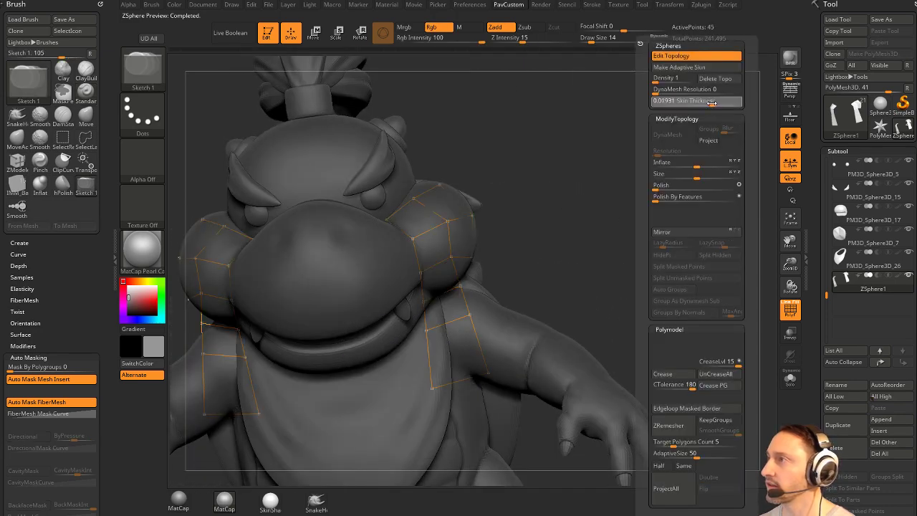
key("a")
left_click_drag(614, 188, 633, 191)
key("a")
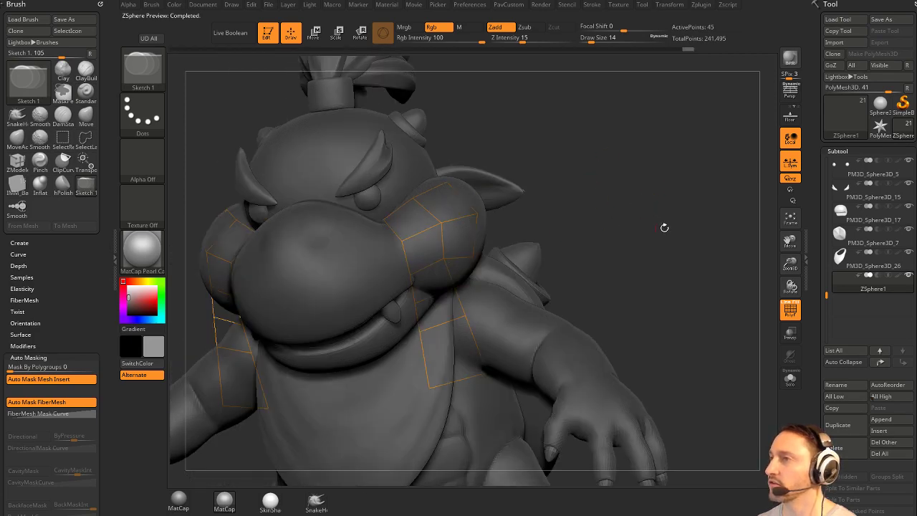
Preview the thickened skin from the front, exit the preview and delete the ZSphere's topology.
left_click_drag(664, 228, 660, 190, "alt")
mouse_move(661, 190)
left_mouse_down()
mouse_move(699, 192)
mouse_move(615, 196)
mouse_move(653, 206)
left_mouse_up()
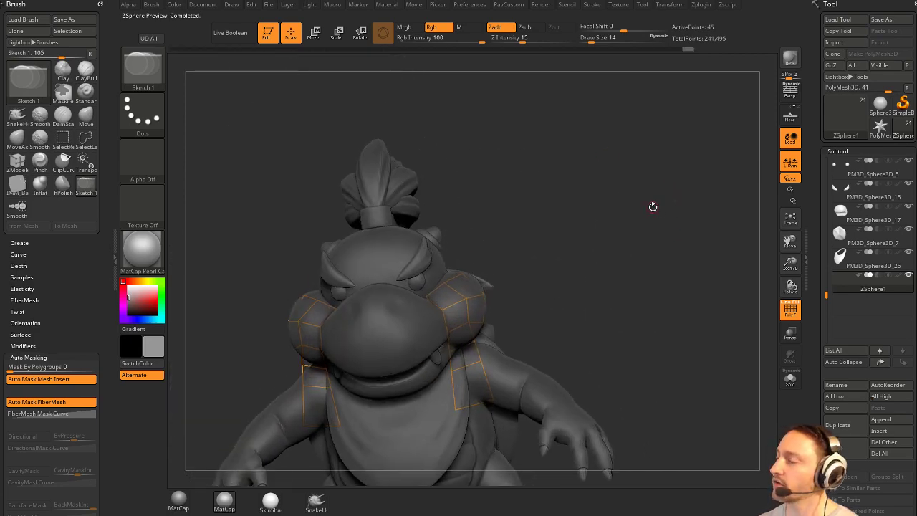
left_click_drag(556, 210, 551, 186, "alt")
key("2")
key("a")
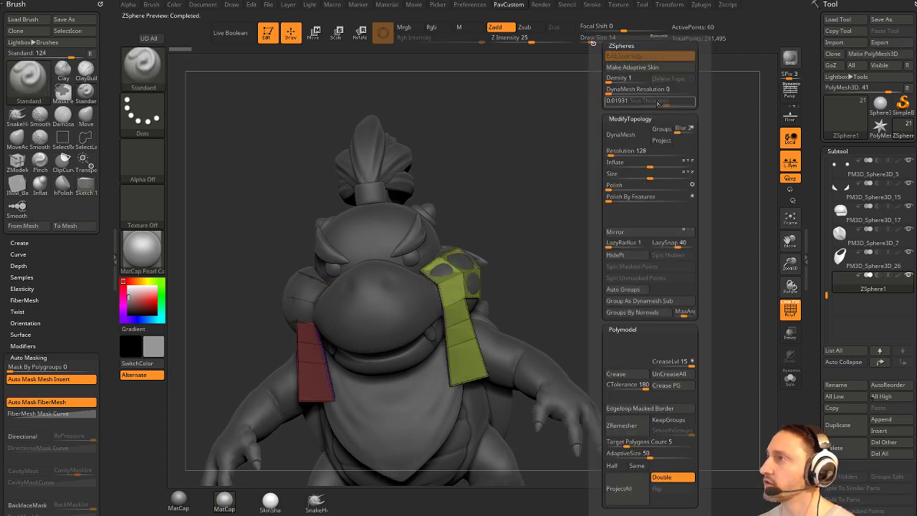
key("a")
left_click(661, 57)
left_click_drag(567, 203, 566, 213)
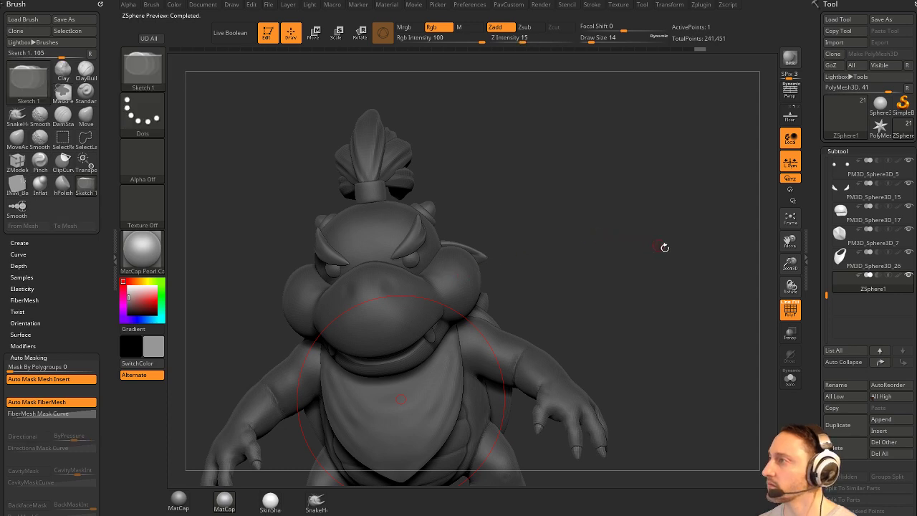
Activate the muzzle and cheek subtool, turn off its dynamic subdivision and clone it as a separate tool.
left_click(857, 266)
key("s")
left_click_drag(576, 265, 582, 266)
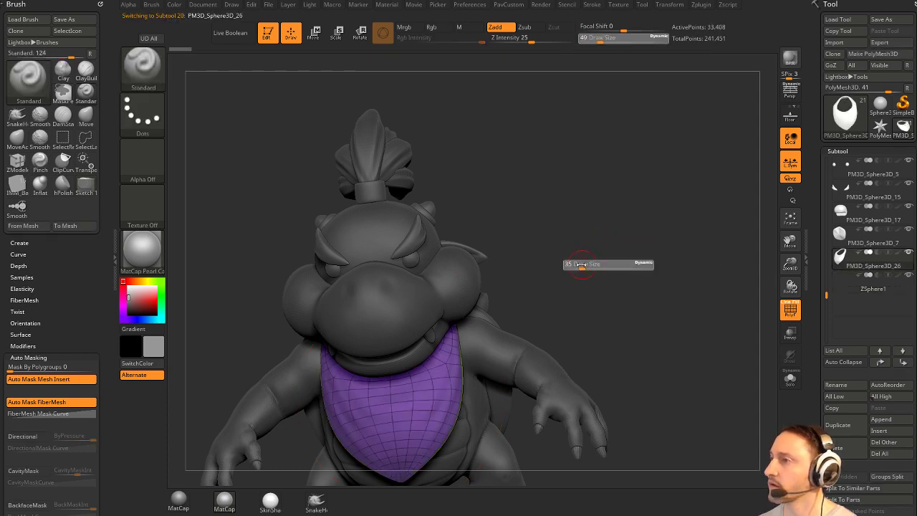
left_click(467, 286, "alt")
key("shift+d")
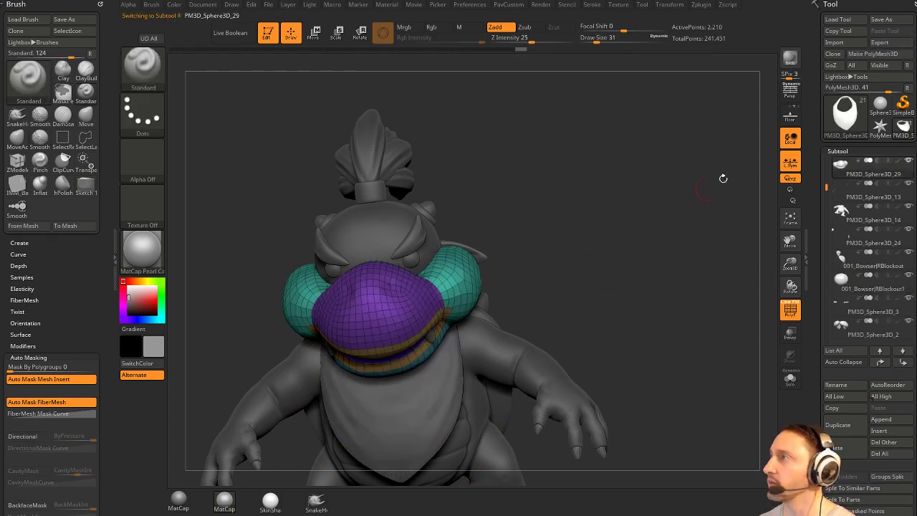
left_click(833, 55)
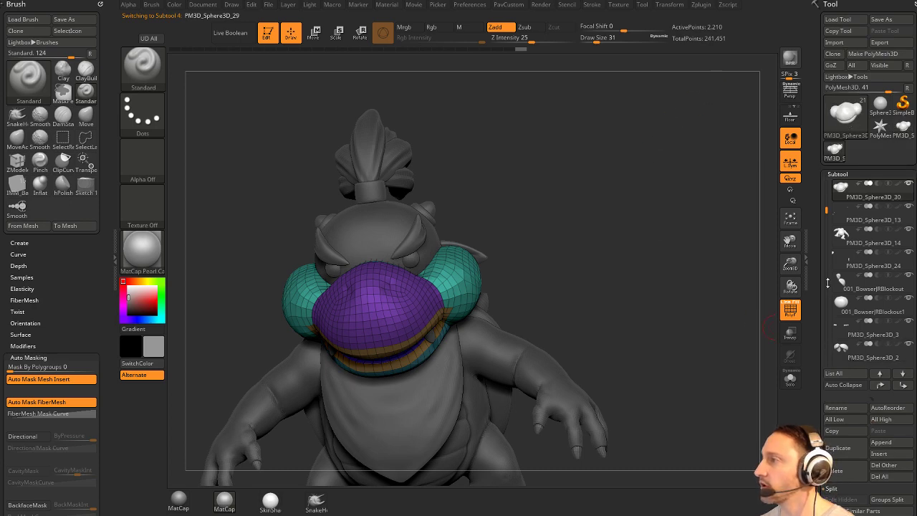
Select the ZSphere1 subtool and delete its existing topology mesh.
left_click_drag(826, 216, 827, 326)
left_click(872, 312)
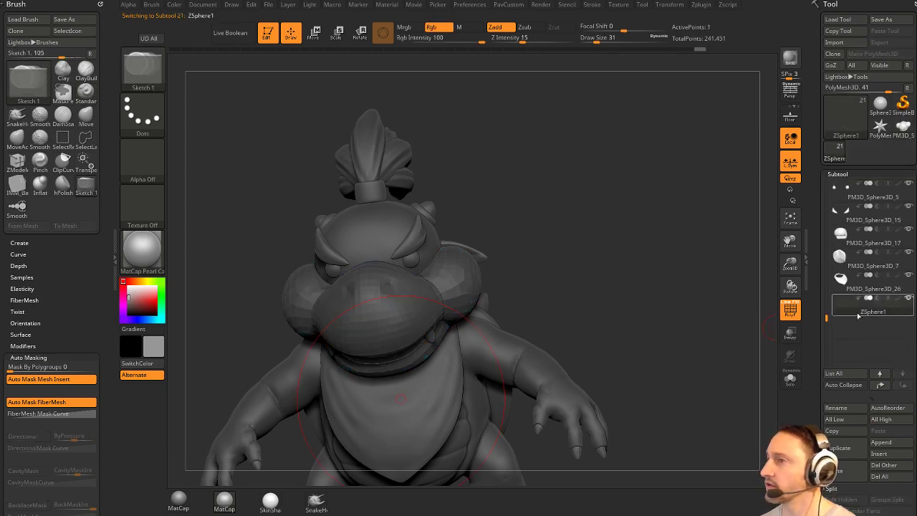
key("space")
key("space")
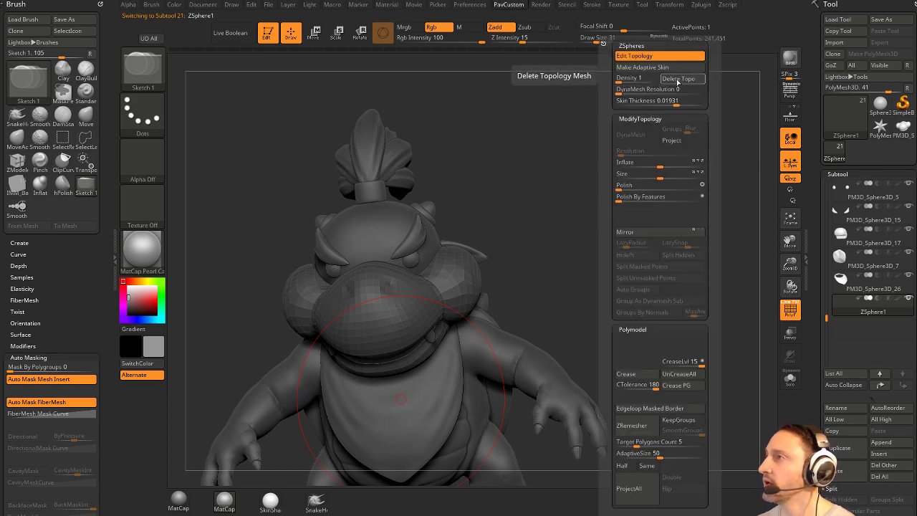
left_click_drag(822, 273, 823, 144)
left_click(846, 208)
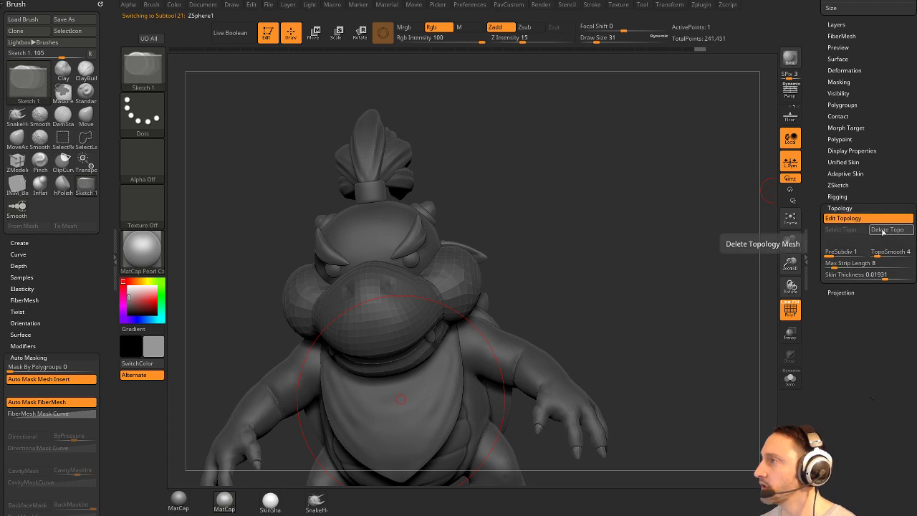
left_click(881, 230)
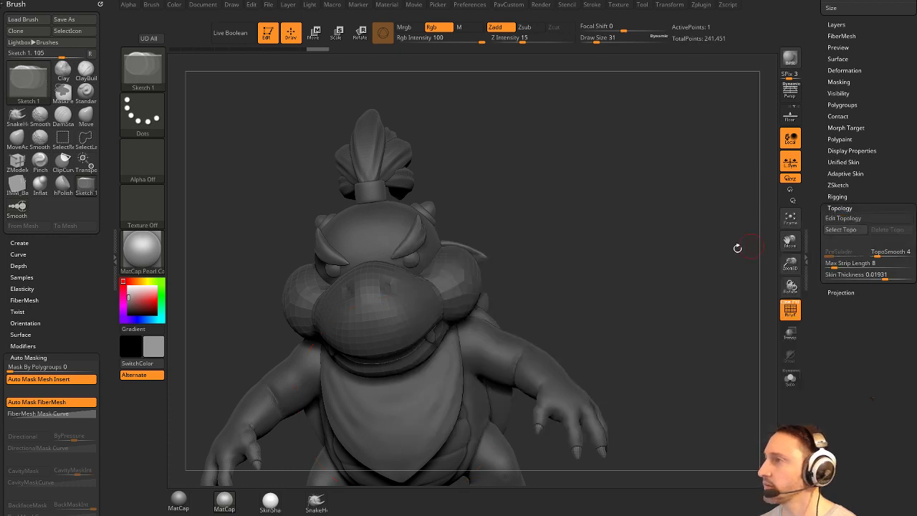
Load the cloned muzzle mesh as the ZSphere's topology and enable topology editing.
left_click(828, 231)
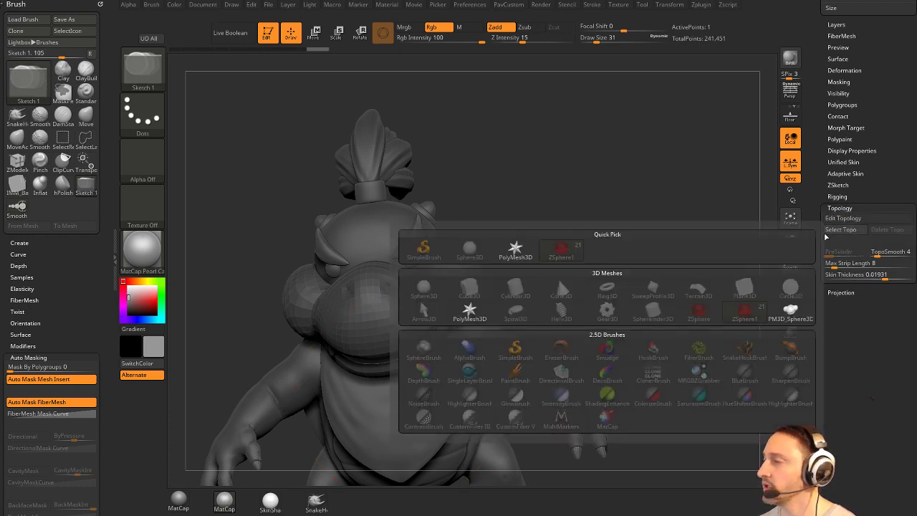
left_click(790, 311)
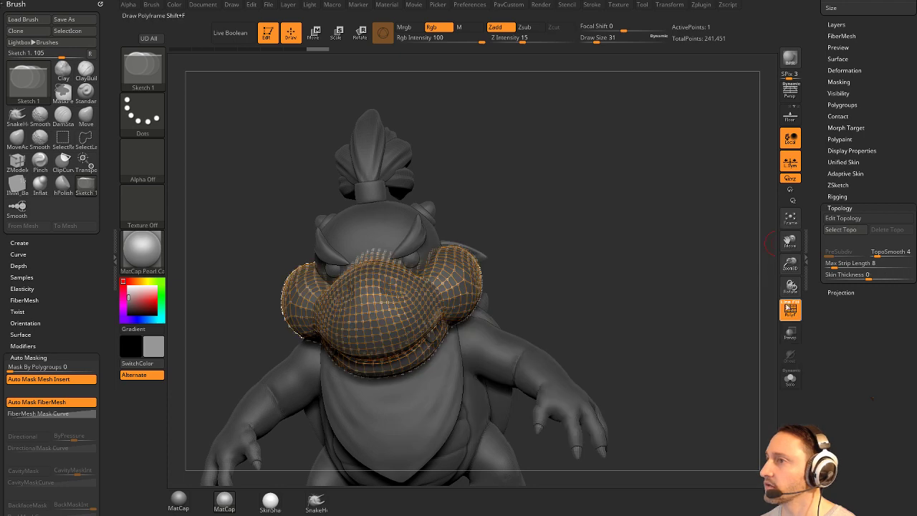
left_click(847, 219)
Remove topology points from the upper cheek and draw replacement edges into the opening.
left_click_drag(706, 254, 526, 266)
mouse_move(520, 230)
left_mouse_down("alt")
mouse_move(676, 205)
mouse_move(595, 205)
mouse_move(717, 205)
mouse_move(661, 203)
mouse_move(708, 201)
mouse_move(694, 217)
mouse_move(716, 203)
mouse_move(655, 200)
left_mouse_up("alt")
left_click(413, 271, "alt")
left_click(436, 286, "alt")
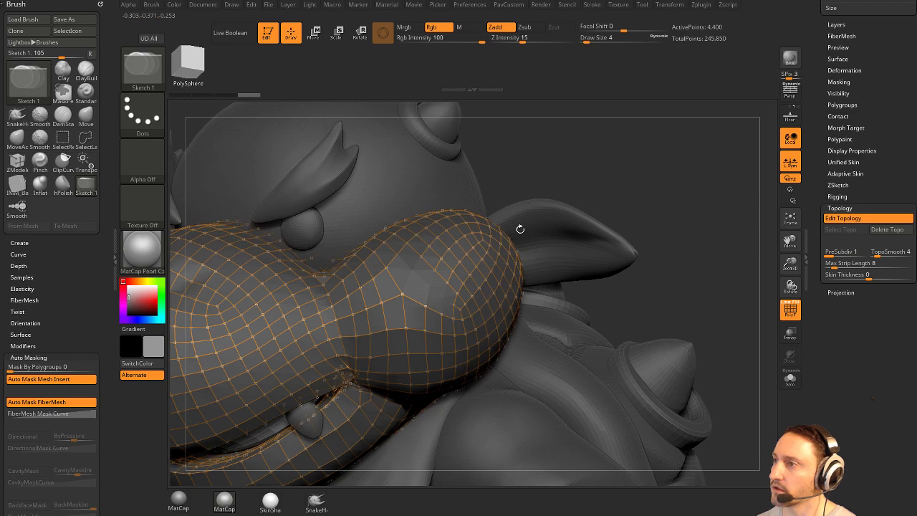
left_click(413, 274)
left_click(432, 298)
left_click(449, 284)
Preview the edited topology as a skin and isolate it briefly to examine the cheek opening.
left_click_drag(635, 261, 645, 260)
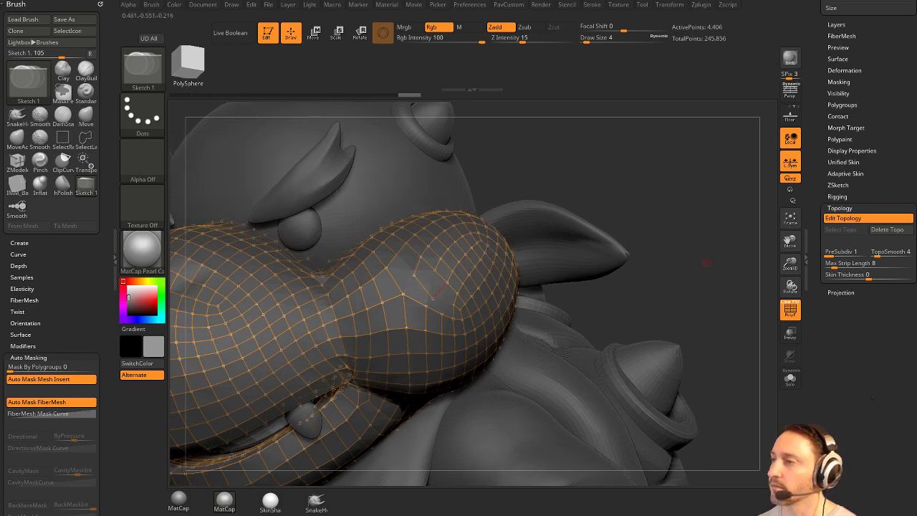
left_click_drag(707, 262, 669, 204, "alt")
key("3")
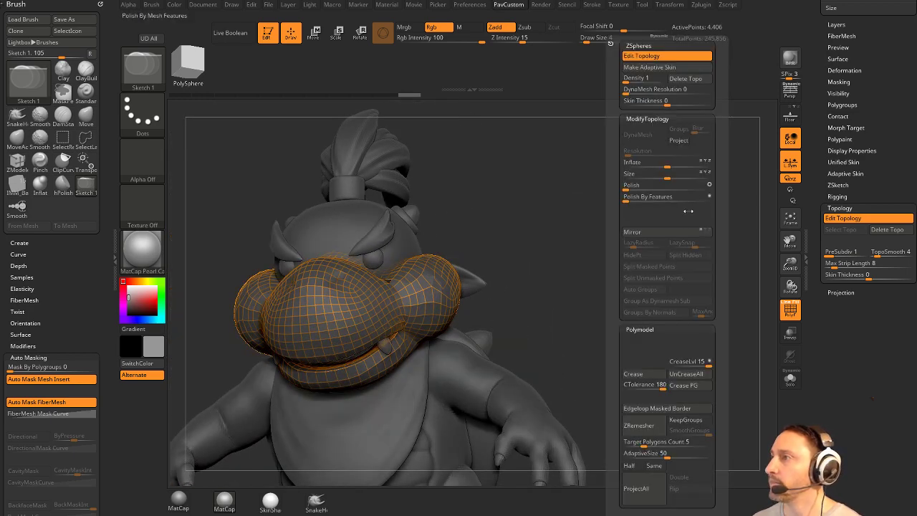
key("a")
left_click(791, 378)
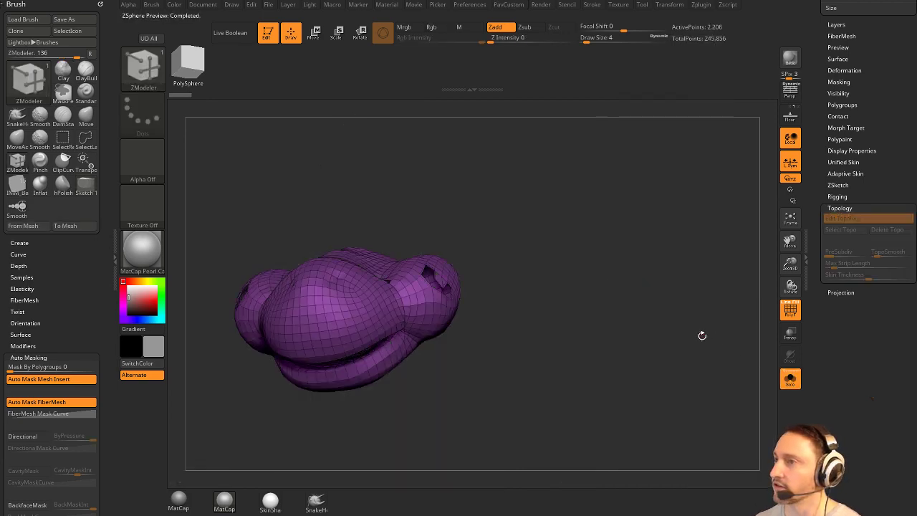
mouse_move(702, 335)
left_mouse_down()
mouse_move(609, 332)
mouse_move(695, 337)
left_mouse_up()
left_click(790, 379)
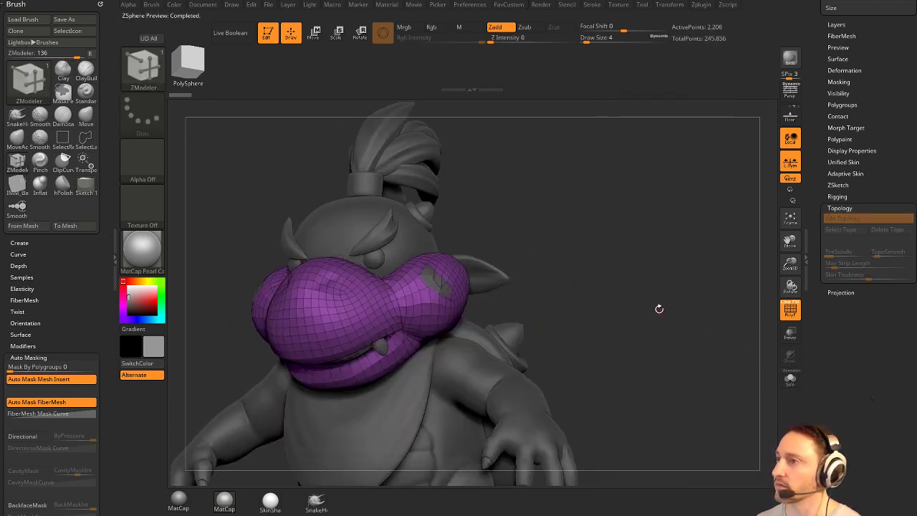
Exit the preview, delete the loaded topology and remove the ZSphere1 subtool.
key("a")
key("space")
left_click(679, 80)
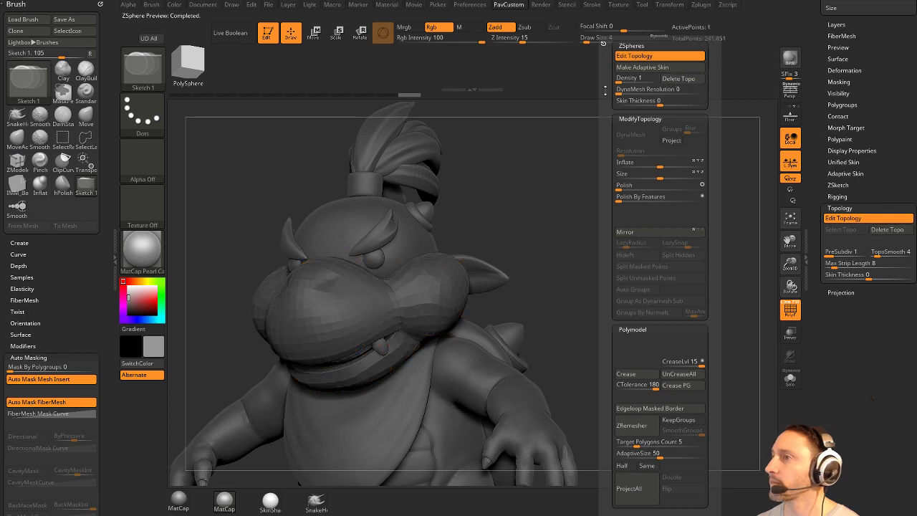
left_click_drag(814, 221, 819, 346)
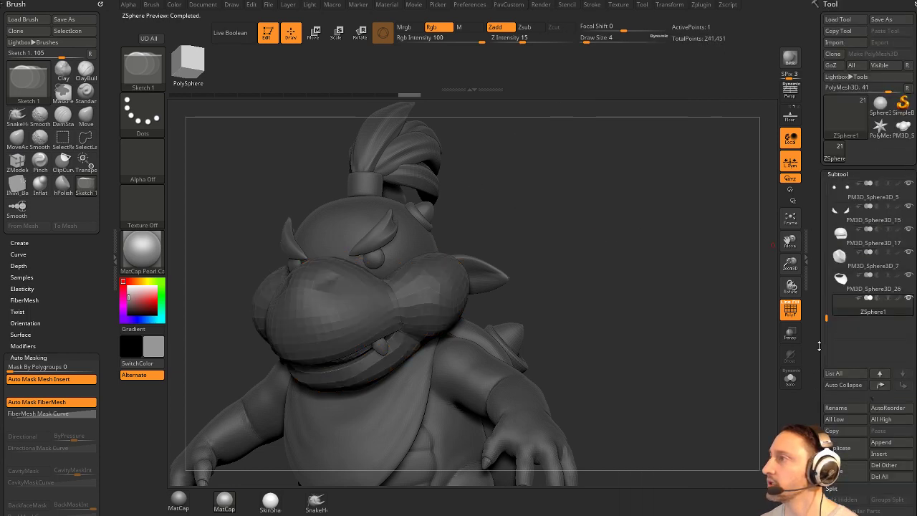
left_click(846, 467)
Activate the PM3D_Sphere3D_30 muzzle and cheek subtool for editing.
key("b")
key("s")
key("t")
key("s")
mouse_move(594, 270)
left_mouse_down("alt")
mouse_move(630, 258)
mouse_move(614, 259)
left_mouse_up("alt")
left_click_drag(636, 227, 601, 262, "alt")
left_click(462, 296, "alt")
left_click(499, 371, "alt")
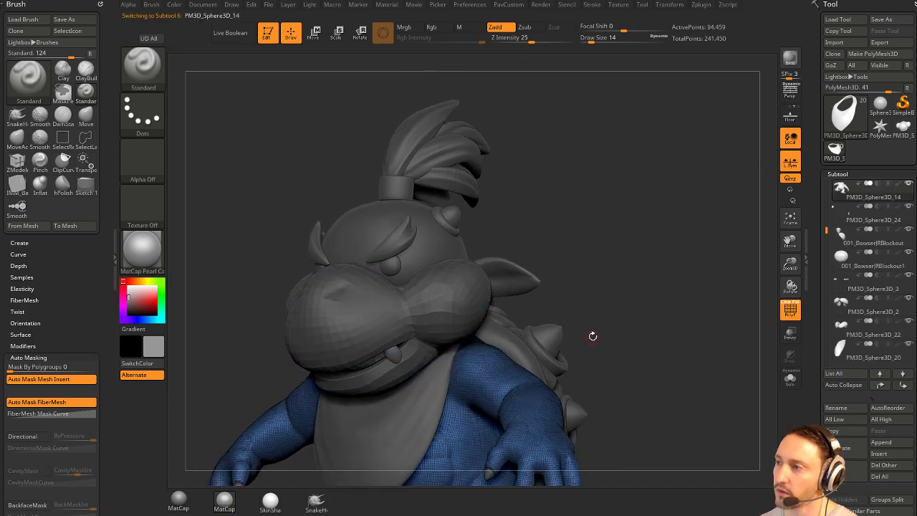
left_click_drag(593, 336, 597, 315)
left_click(469, 304, "alt")
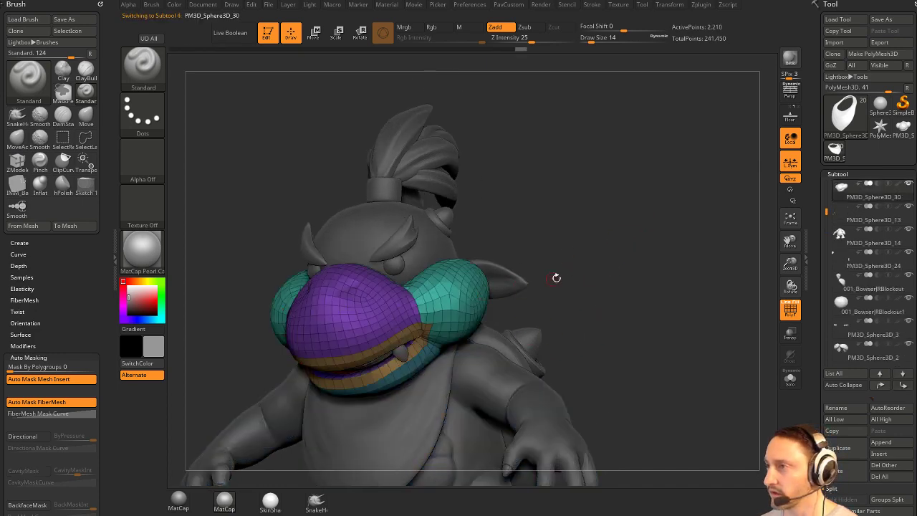
Switch to the Topology brush with a draw size of 29.
left_click_drag(620, 280, 606, 283, "alt")
key("s")
mouse_move(618, 276)
left_mouse_down()
mouse_move(629, 274)
mouse_move(619, 276)
left_mouse_up()
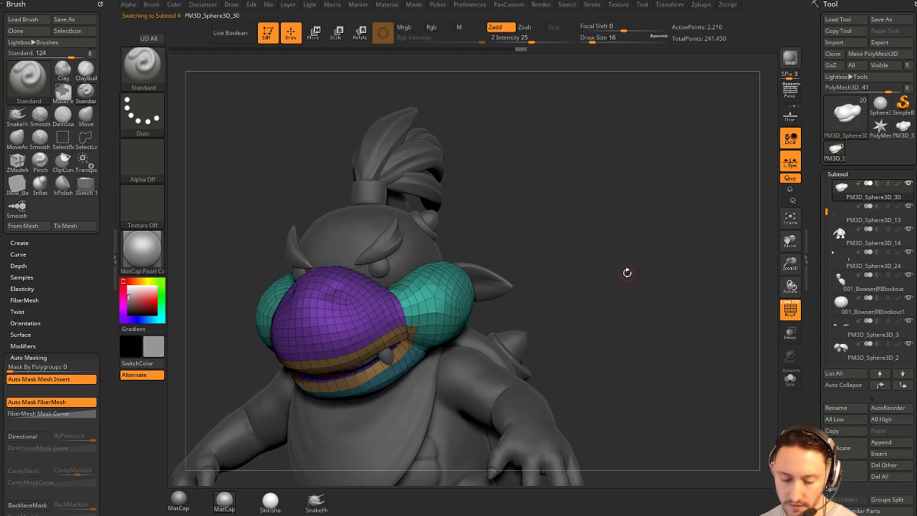
key("b")
key("t")
key("o")
mouse_move(577, 236)
left_mouse_down("alt")
mouse_move(627, 296)
mouse_move(620, 315)
left_mouse_up("alt")
key("s")
Draw three topology curves from beside the brow onto the upper cheek and cross them with lengthwise curves.
left_click_drag(415, 295, 412, 332)
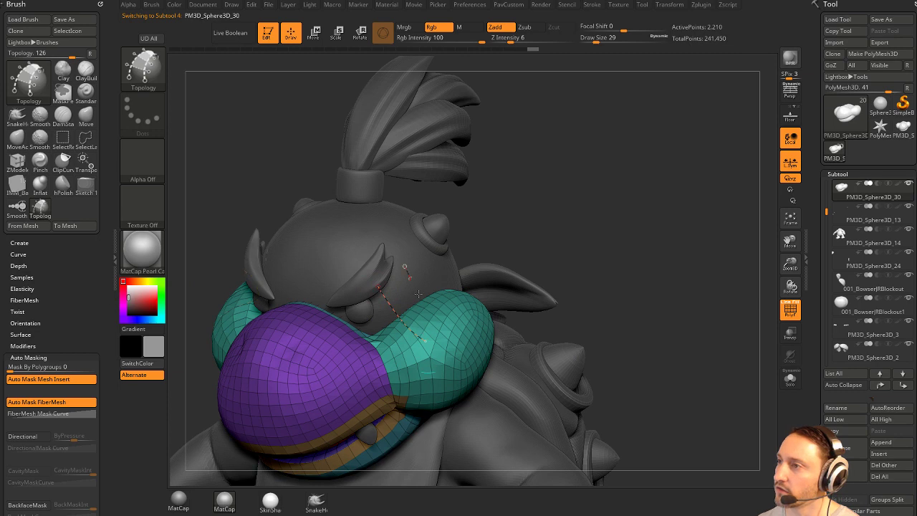
left_click_drag(455, 300, 468, 321)
mouse_move(609, 175)
left_mouse_down("alt")
mouse_move(623, 203)
mouse_move(545, 248)
left_mouse_up("alt")
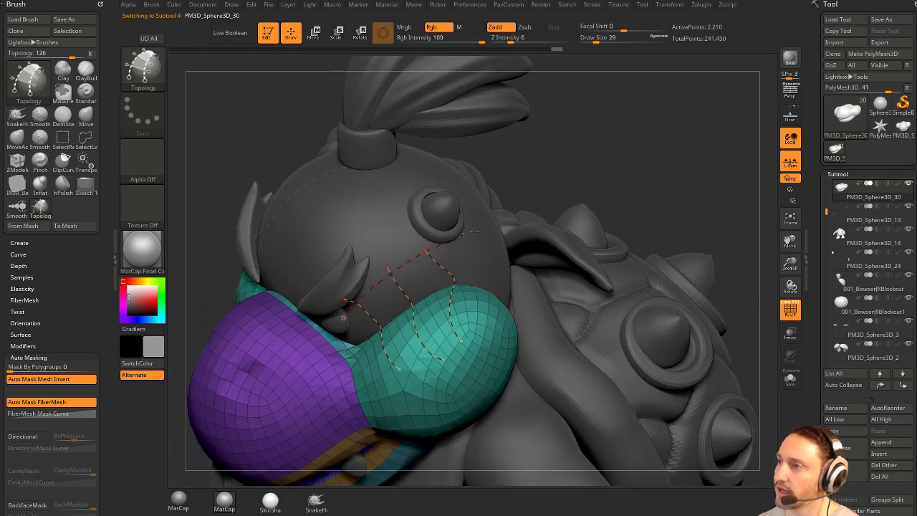
left_click_drag(358, 334, 490, 264)
left_click_drag(623, 184, 639, 185)
left_click_drag(369, 356, 509, 283)
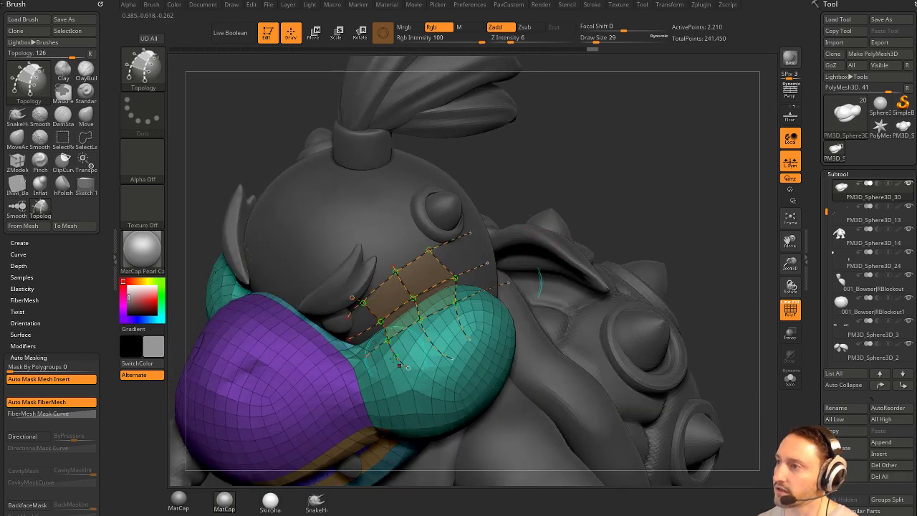
left_click_drag(373, 379, 523, 311)
left_click_drag(669, 251, 602, 231)
Trim the loose curve ends and extend the topology grid upward over the brow toward the head horn.
left_click(497, 221)
mouse_move(630, 228)
left_mouse_down()
mouse_move(648, 221)
mouse_move(643, 236)
left_mouse_up()
left_click_drag(412, 315, 417, 315, "alt")
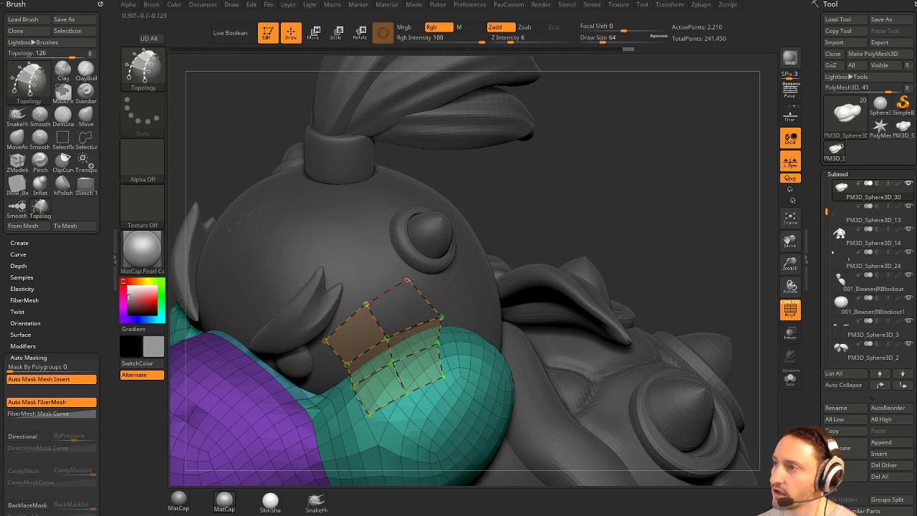
left_click_drag(411, 279, 378, 235)
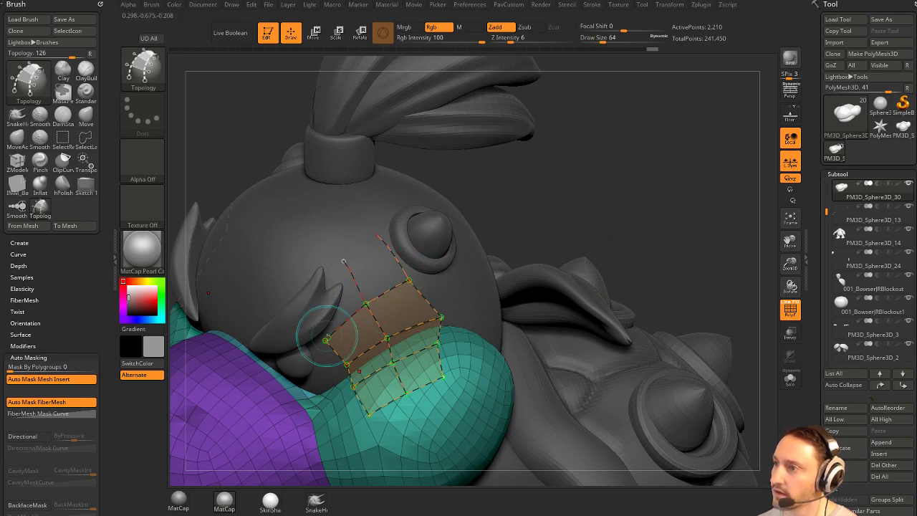
left_click_drag(326, 339, 295, 285)
left_click_drag(345, 261, 404, 236)
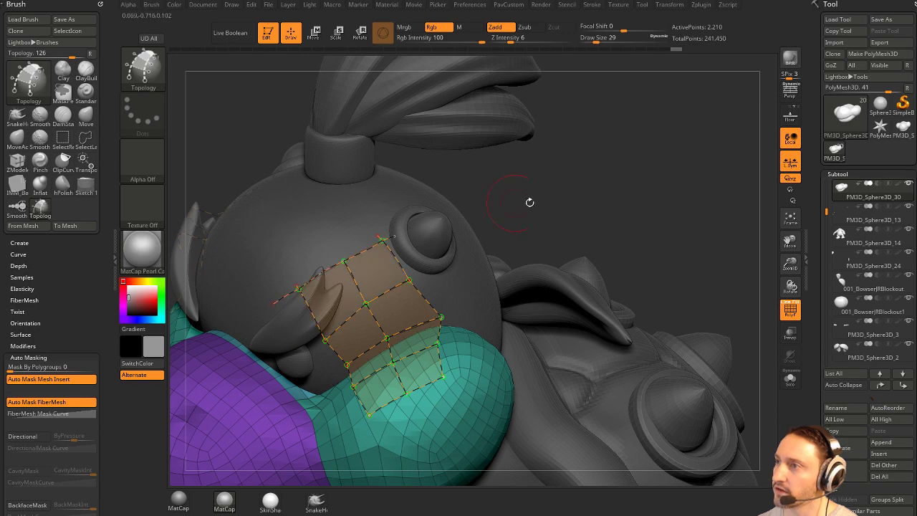
Generate the mesh patch from the curve grid with a draw size of 29.
mouse_move(530, 202)
left_mouse_down()
mouse_move(631, 201)
mouse_move(502, 209)
mouse_move(610, 219)
left_mouse_up()
left_click(348, 203)
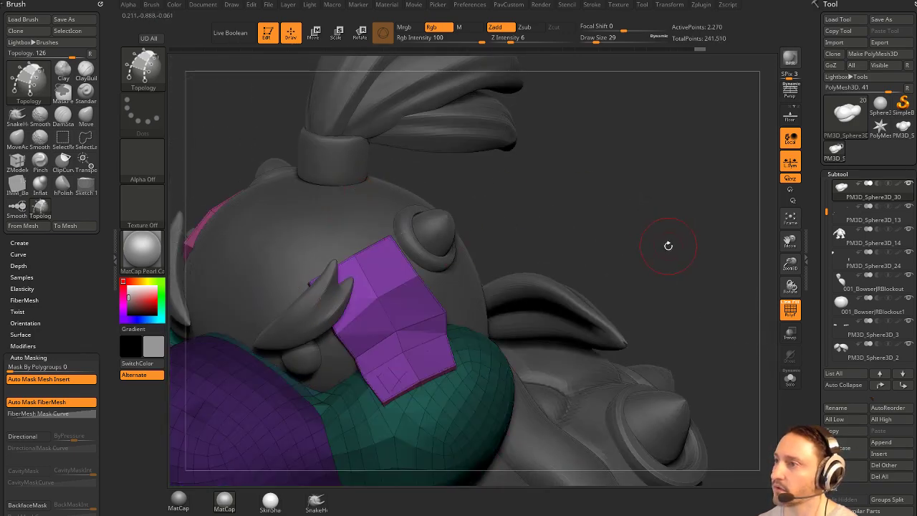
left_click_drag(669, 246, 689, 198)
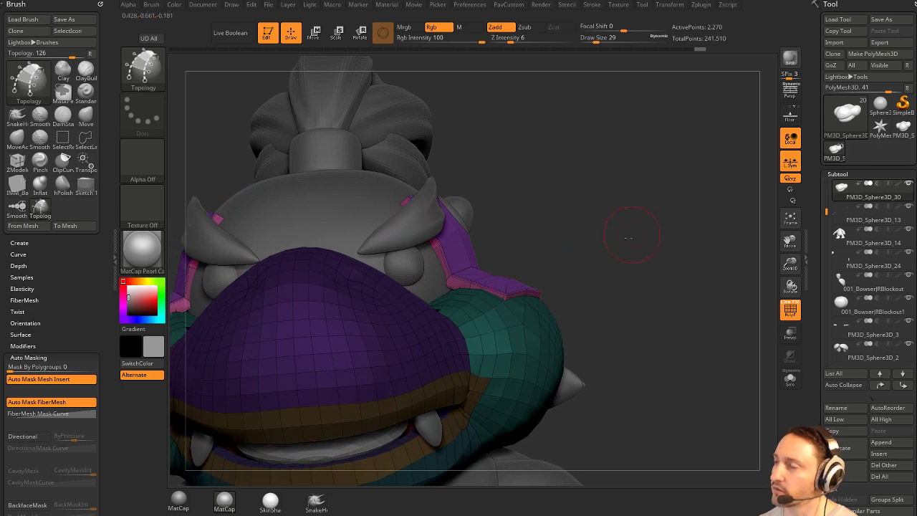
Undo the generated patch and regenerate it from the brow and cheek curves with a draw size of 1.
mouse_move(629, 237)
left_mouse_down()
mouse_move(637, 254)
mouse_move(644, 242)
mouse_move(603, 216)
left_mouse_up()
key("ctrl+z")
key("s")
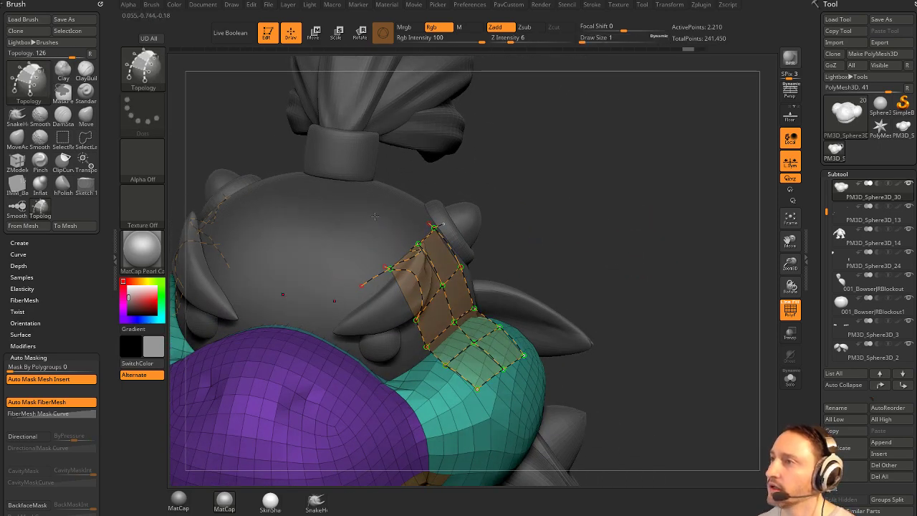
left_click(374, 216)
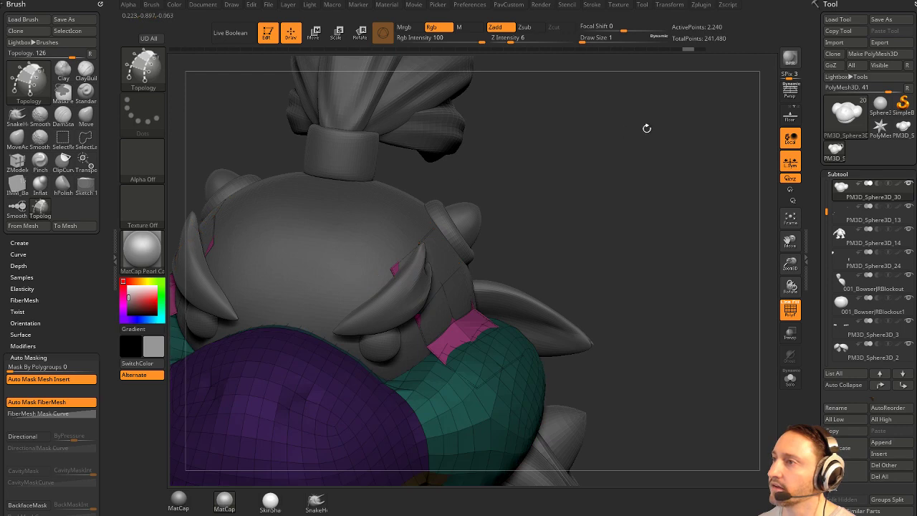
Isolate the new brow and cheek patch, inspect its shape in Solo mode, and show the full model again.
left_click(456, 330, "ctrl+shift")
left_click_drag(649, 278, 782, 397)
left_click(790, 380)
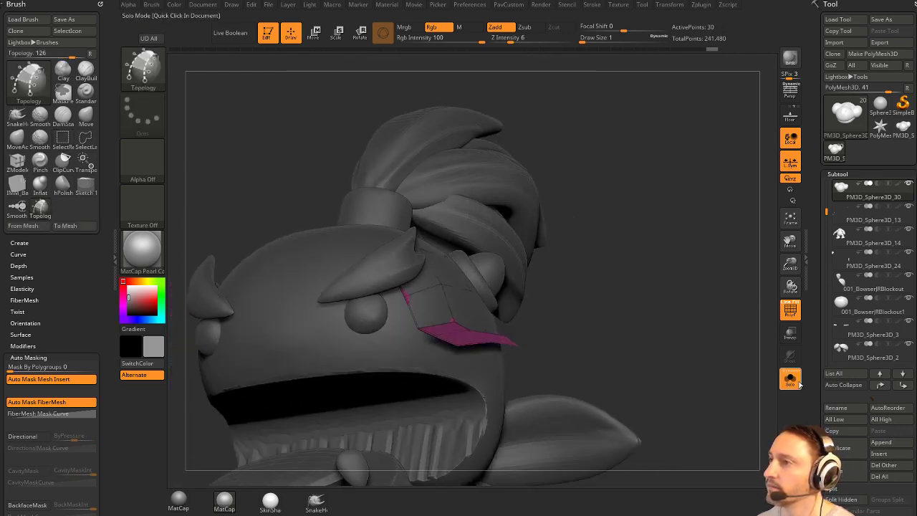
left_click_drag(703, 369, 562, 372)
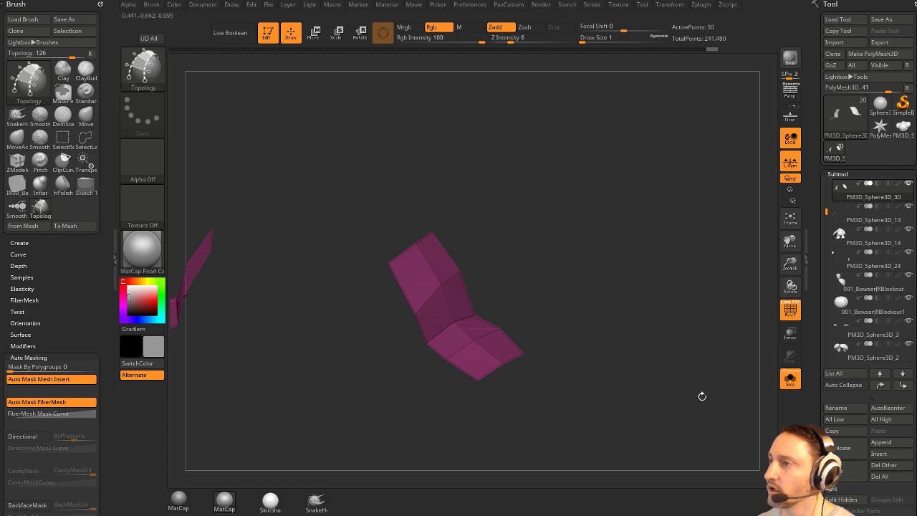
left_click(726, 372, "ctrl+shift")
left_click(790, 378)
left_click_drag(745, 337, 661, 231)
left_click_drag(614, 325, 624, 305)
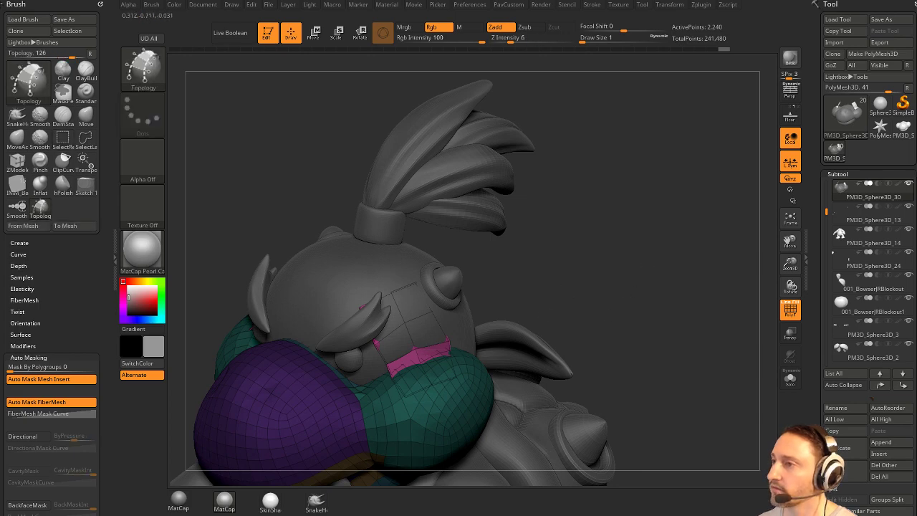
Hide the brow and cheek patch polygroup, delete the hidden geometry and clear the mask.
left_click(432, 351, "ctrl+shift")
left_click_drag(647, 216, 693, 275, "ctrl+shift")
key("space")
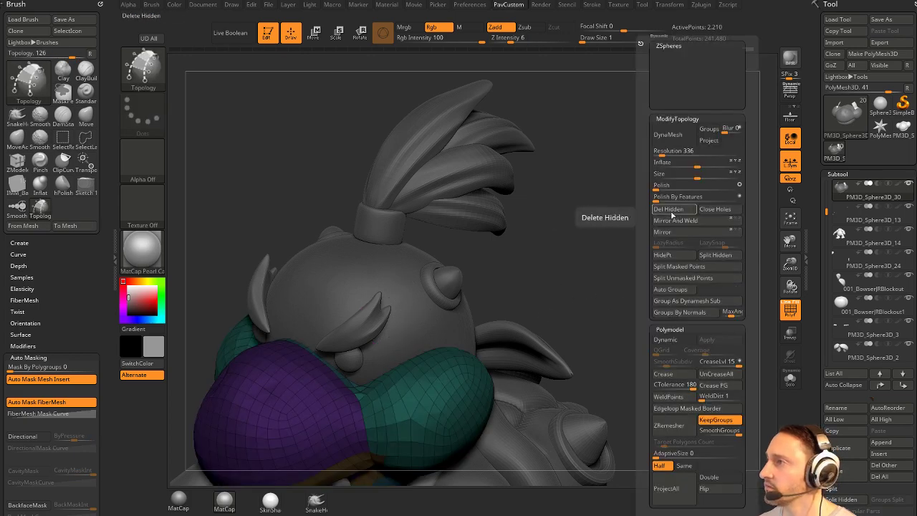
left_click(672, 211)
left_click_drag(635, 227, 677, 273, "ctrl")
left_click_drag(676, 273, 664, 204, "alt")
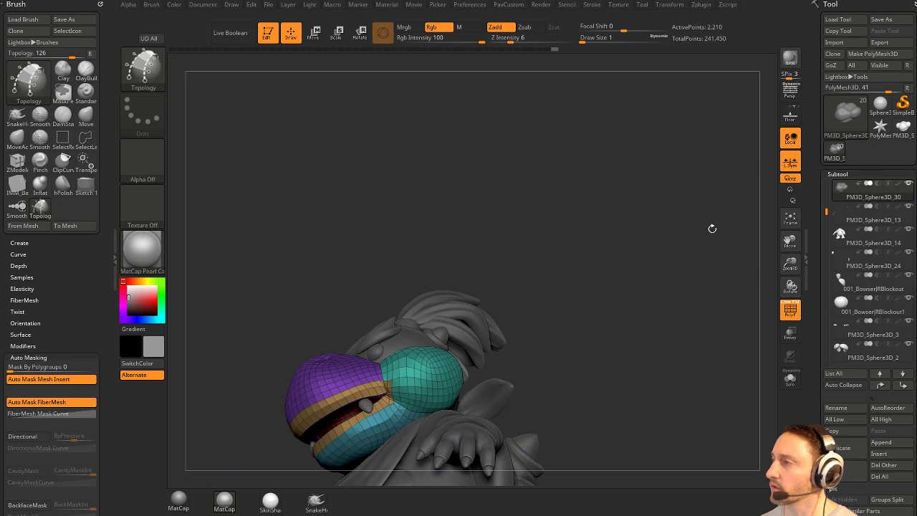
Examine the character's head and torso from several angles with the polygon wireframe off and on.
left_click(786, 321)
left_click_drag(771, 304, 721, 189, "shift")
left_click_drag(386, 104, 415, 195)
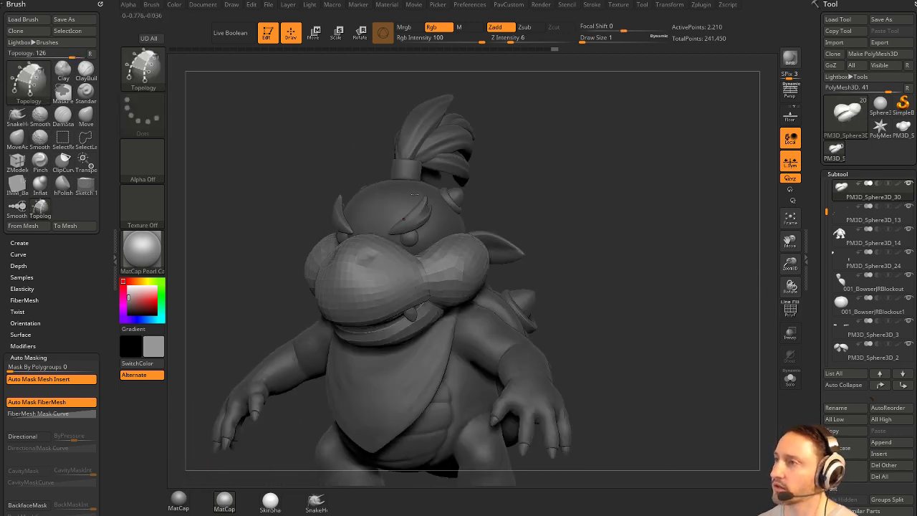
key("s")
mouse_move(627, 288)
left_mouse_down()
mouse_move(671, 293)
mouse_move(631, 260)
mouse_move(638, 283)
mouse_move(758, 321)
left_mouse_up()
key("s")
key("s")
key("s")
key("b")
key("Escape")
key("shift+f")
mouse_move(680, 334)
left_mouse_down("alt")
mouse_move(702, 299)
mouse_move(757, 276)
mouse_move(737, 248)
mouse_move(655, 280)
mouse_move(622, 263)
mouse_move(657, 261)
left_mouse_up("alt")
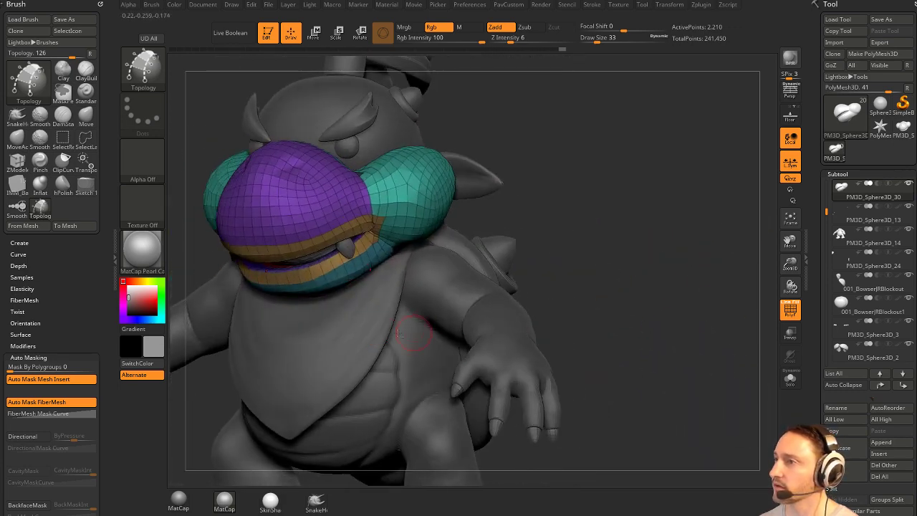
Switch to the Standard brush, hide the bib subtool and make the muzzle mesh active again.
key("b")
key("s")
key("t")
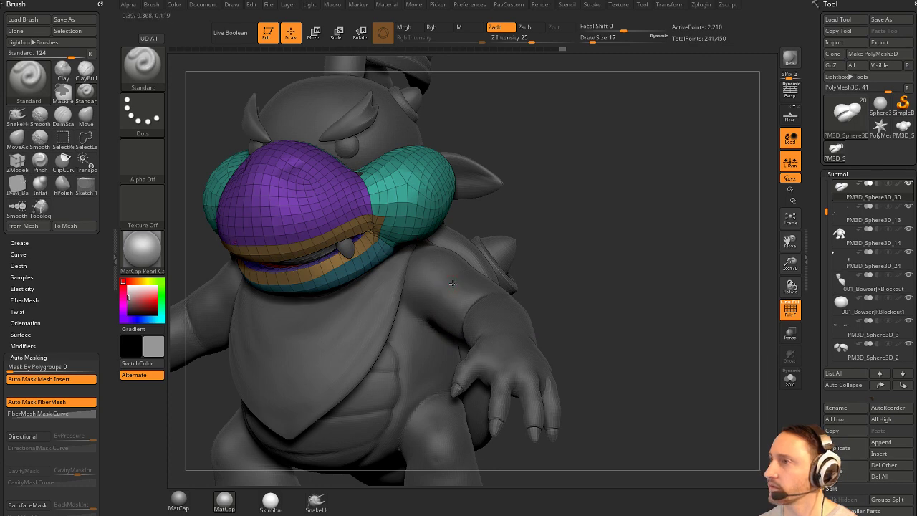
left_click(453, 284, "alt")
left_click(372, 309, "alt")
left_click(909, 185)
left_click(423, 194, "alt")
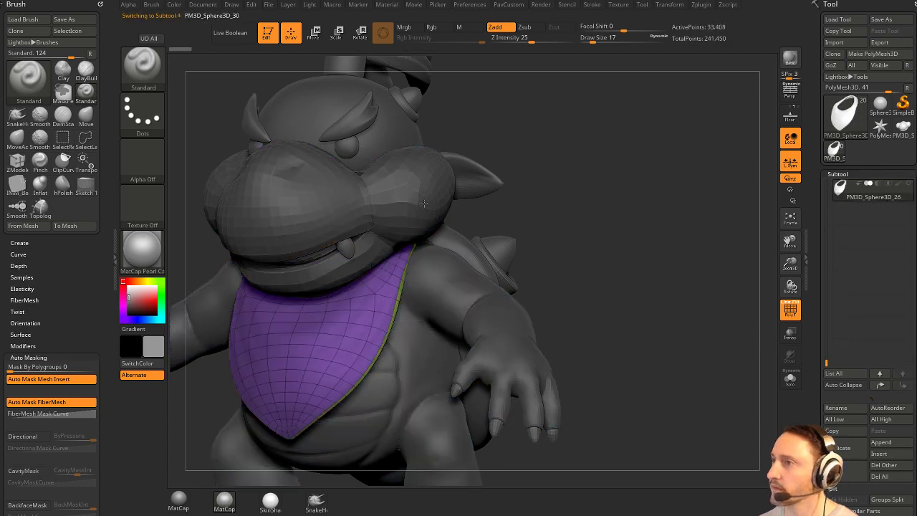
Switch back to the Topology brush and set its draw size to 56 for drawing around the shoulder.
left_click_drag(534, 233, 483, 222)
mouse_move(633, 223)
left_mouse_down()
mouse_move(645, 234)
mouse_move(616, 231)
left_mouse_up()
key("b")
key("t")
key("o")
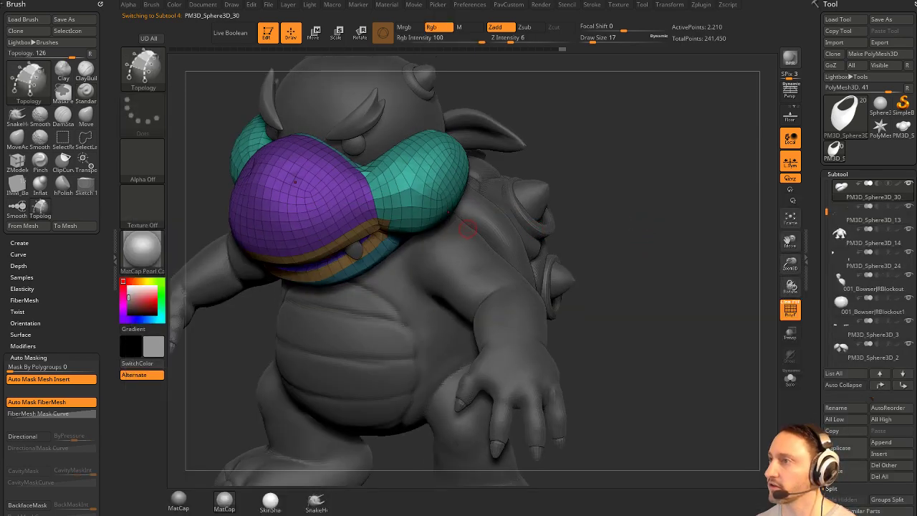
key("ctrl+z")
mouse_move(622, 265)
left_mouse_down()
mouse_move(593, 234)
mouse_move(601, 230)
mouse_move(568, 228)
mouse_move(516, 243)
left_mouse_up()
key("s")
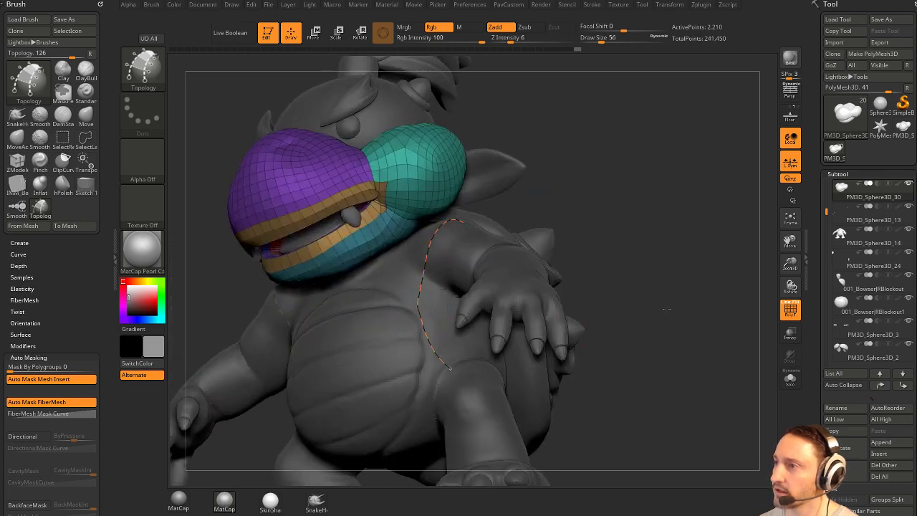
Try to draw topology curves around the shoulder and under the arm while the muzzle subtool is active.
left_click_drag(667, 310, 584, 278)
key("ctrl+z")
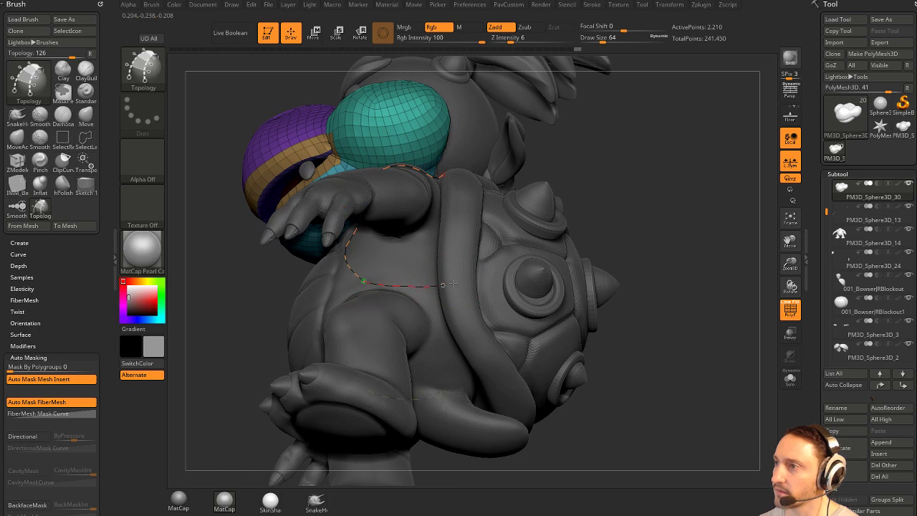
left_click_drag(631, 298, 671, 233)
left_click_drag(585, 213, 586, 176)
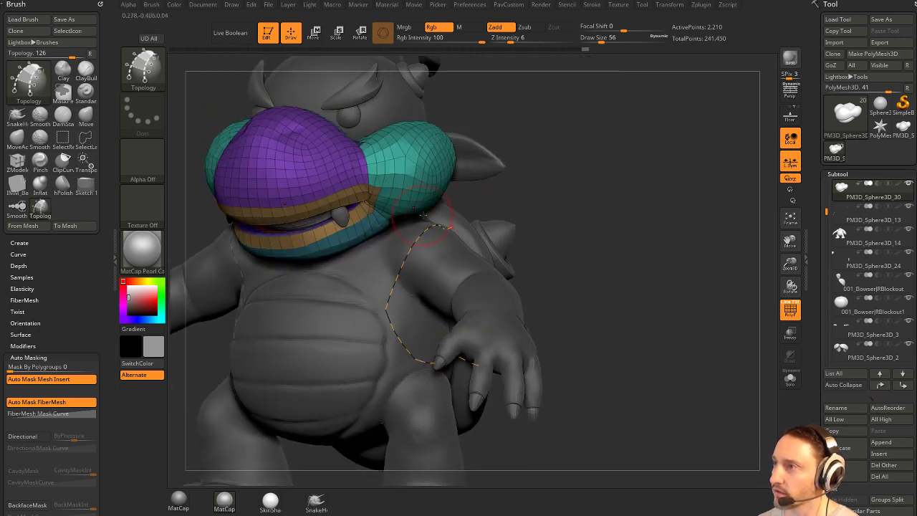
mouse_move(631, 247)
left_mouse_down()
mouse_move(608, 222)
mouse_move(624, 240)
left_mouse_up()
key("ctrl+z")
key("ctrl+z")
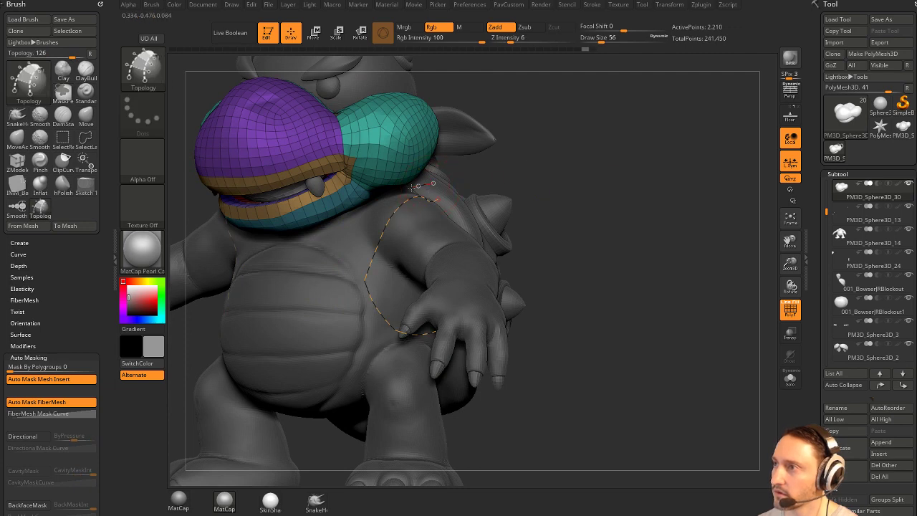
Hide the muzzle, activate the claws subtool and draw two parallel topology curves around the front of the shoulder.
left_click(873, 199)
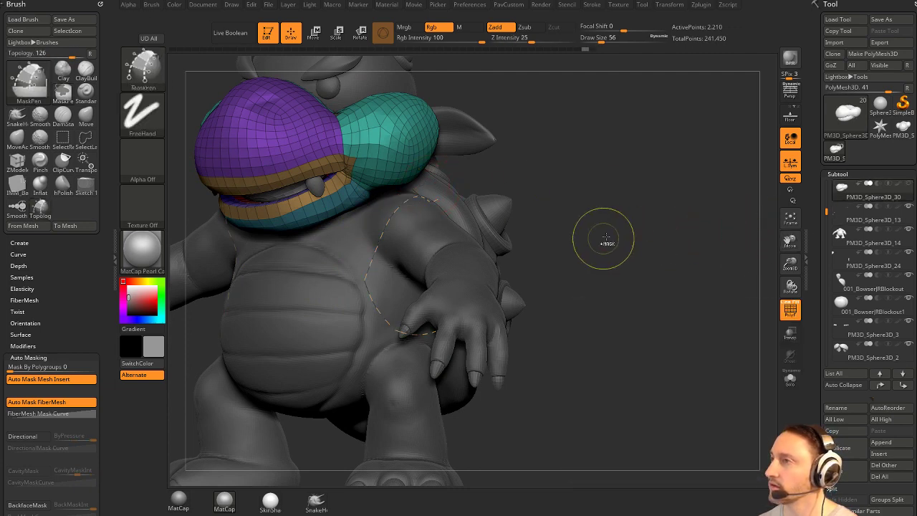
mouse_move(642, 234)
left_mouse_down()
mouse_move(623, 232)
mouse_move(684, 240)
mouse_move(626, 260)
mouse_move(674, 262)
mouse_move(686, 250)
mouse_move(648, 249)
mouse_move(631, 281)
left_mouse_up()
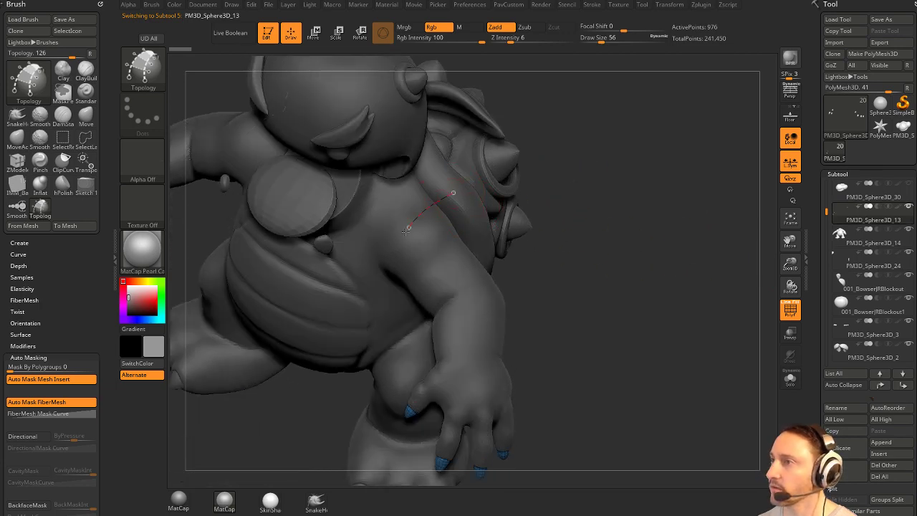
left_click_drag(548, 222, 562, 115)
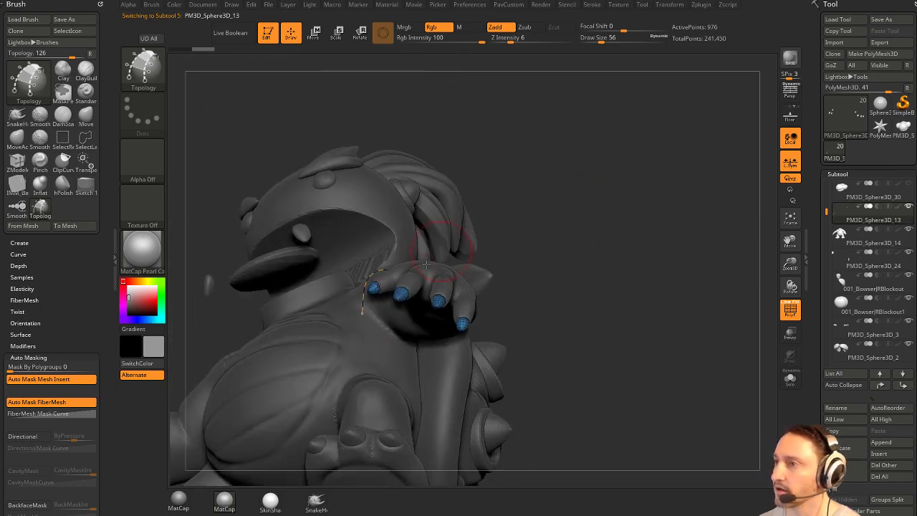
left_click_drag(593, 208, 567, 236)
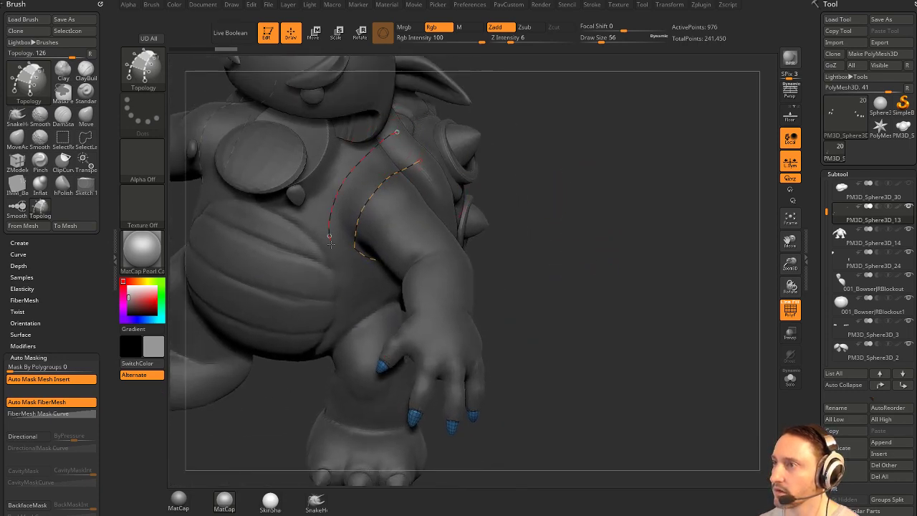
mouse_move(579, 287)
left_mouse_down()
mouse_move(466, 402)
mouse_move(538, 423)
left_mouse_up()
mouse_move(706, 222)
left_mouse_down()
mouse_move(731, 306)
mouse_move(701, 331)
left_mouse_up()
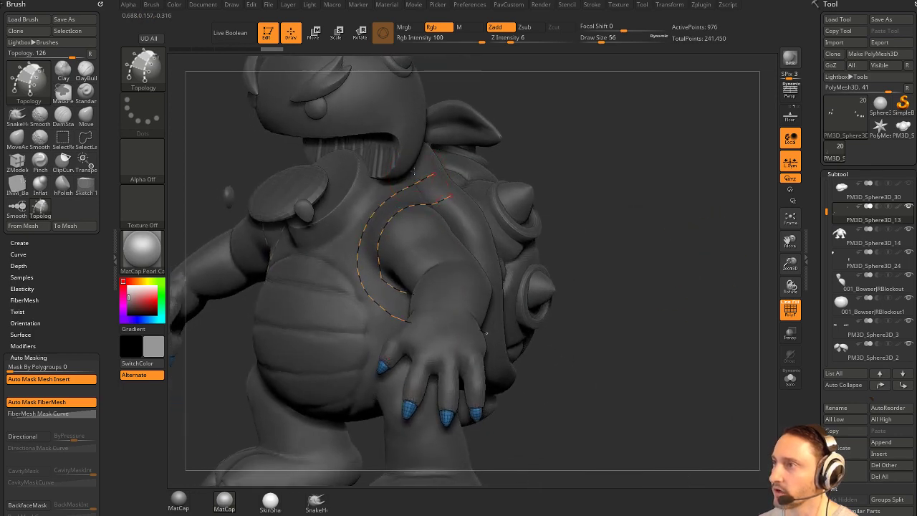
Cross the two shoulder curves with short topology curves from the top of the shoulder to below the armpit.
left_click_drag(400, 190, 434, 227)
left_click_drag(361, 204, 415, 238)
left_click_drag(345, 269, 400, 252)
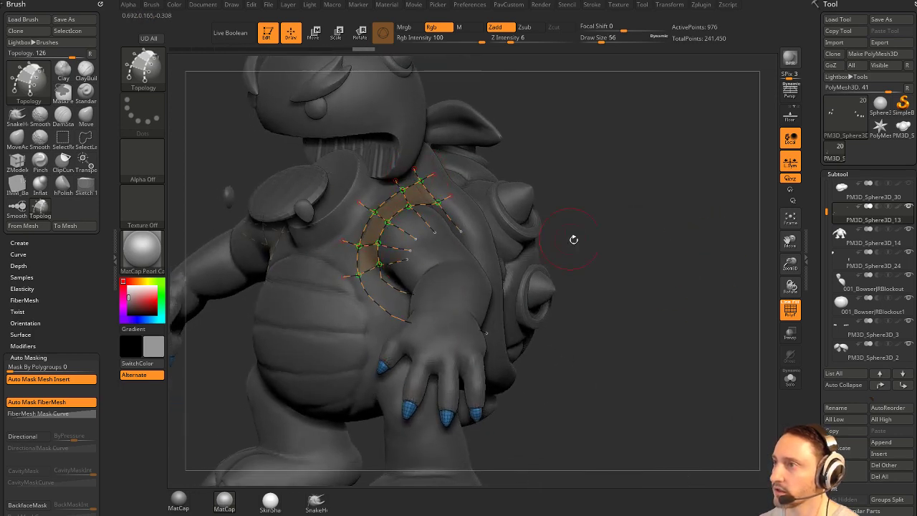
left_click_drag(574, 240, 584, 197)
left_click_drag(317, 405, 372, 349)
mouse_move(577, 330)
left_mouse_down()
mouse_move(431, 308)
mouse_move(467, 293)
left_mouse_up()
left_click_drag(476, 390, 479, 314)
mouse_move(622, 283)
left_mouse_down()
mouse_move(661, 301)
mouse_move(661, 333)
left_mouse_up()
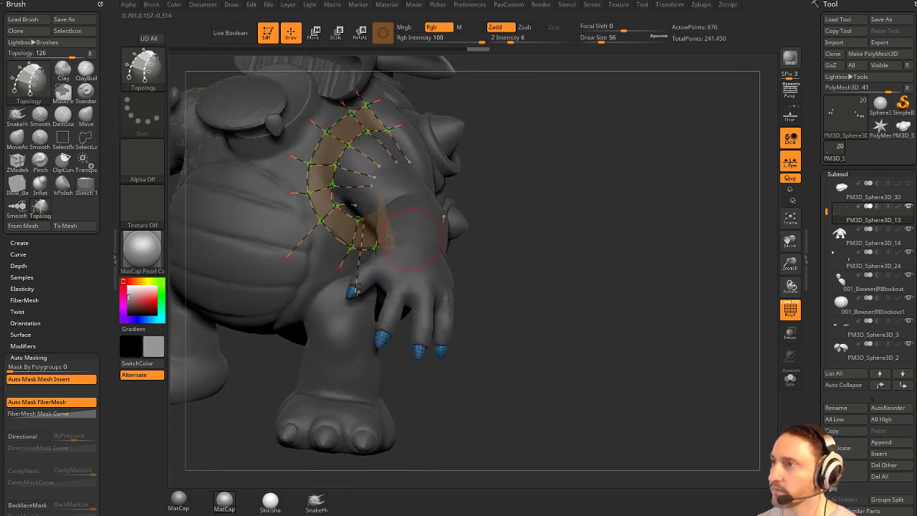
Generate the shoulder strips from the curve grid and split the masked claws into a separate subtool.
left_click(278, 217)
key("space")
left_click(667, 270)
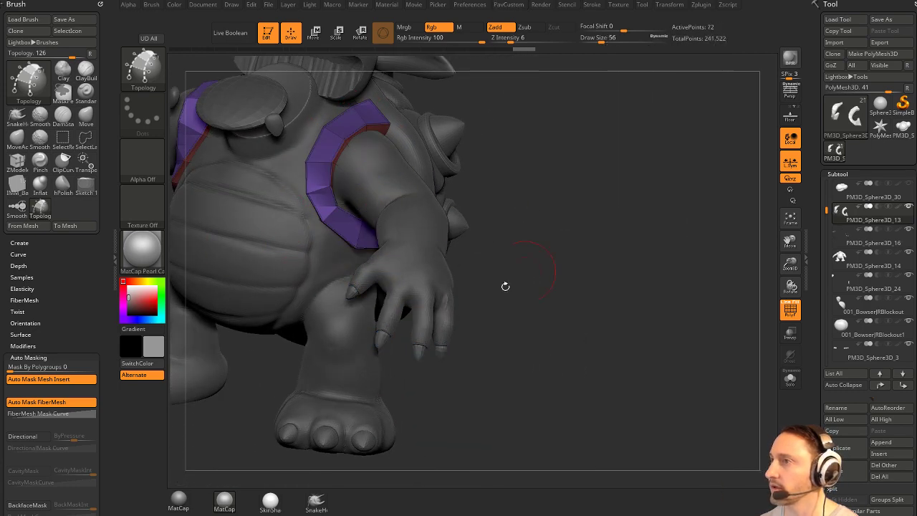
Set the shoulder strips' crease tolerance to 79, turn on dynamic subdivision and preview them without the wireframe.
left_click_drag(580, 275, 613, 221)
left_click_drag(612, 221, 664, 293, "alt")
key("space")
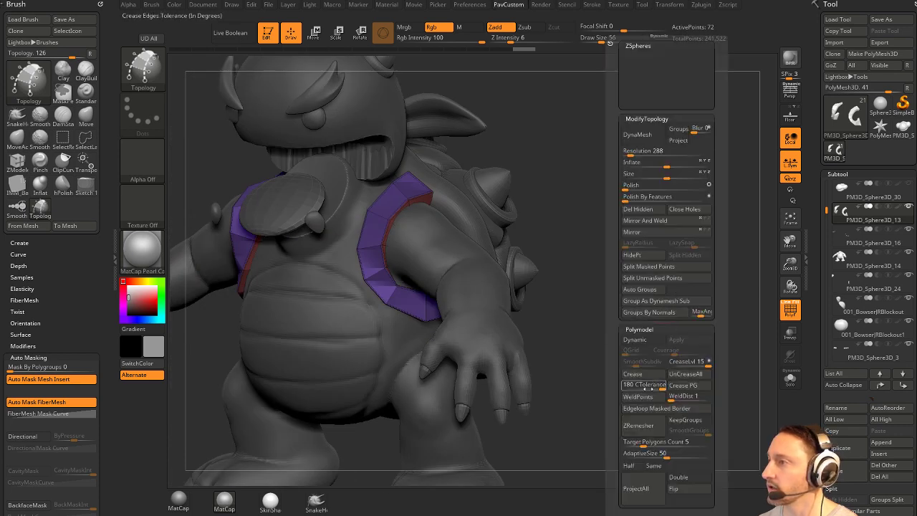
left_click(641, 388)
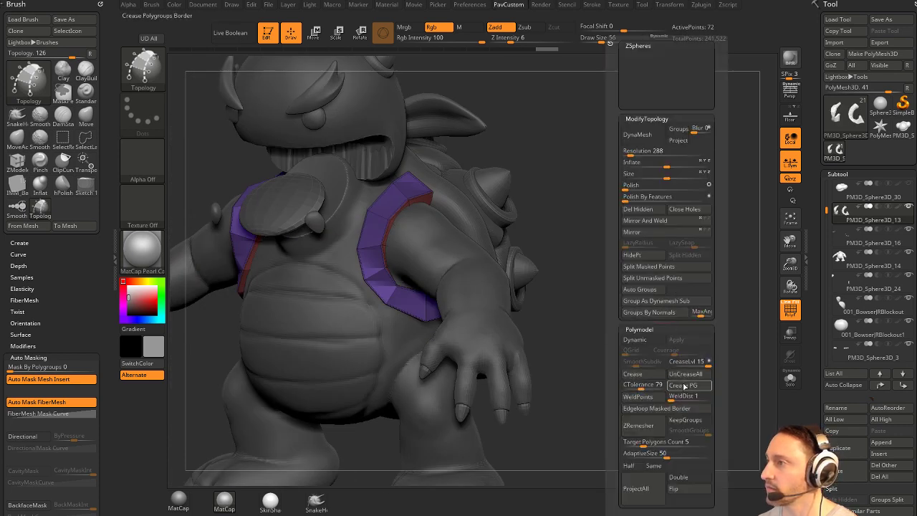
left_click(644, 342)
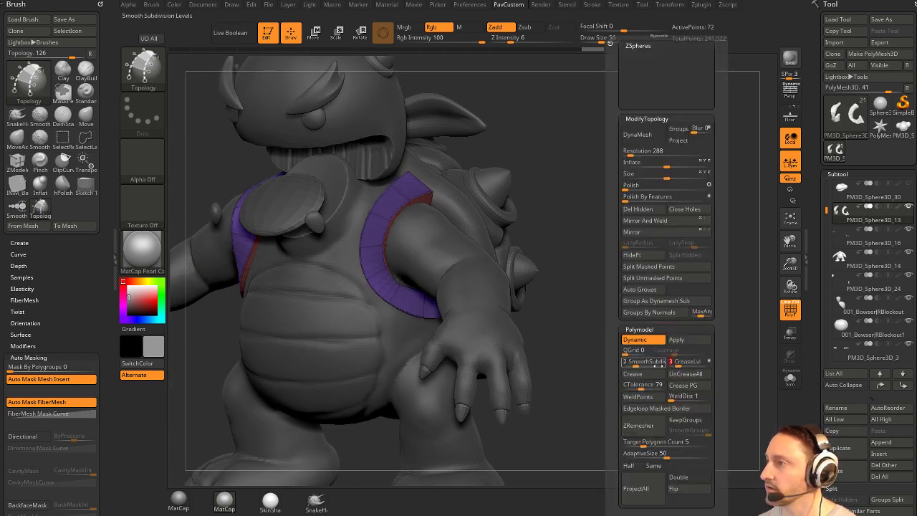
key("shift+d")
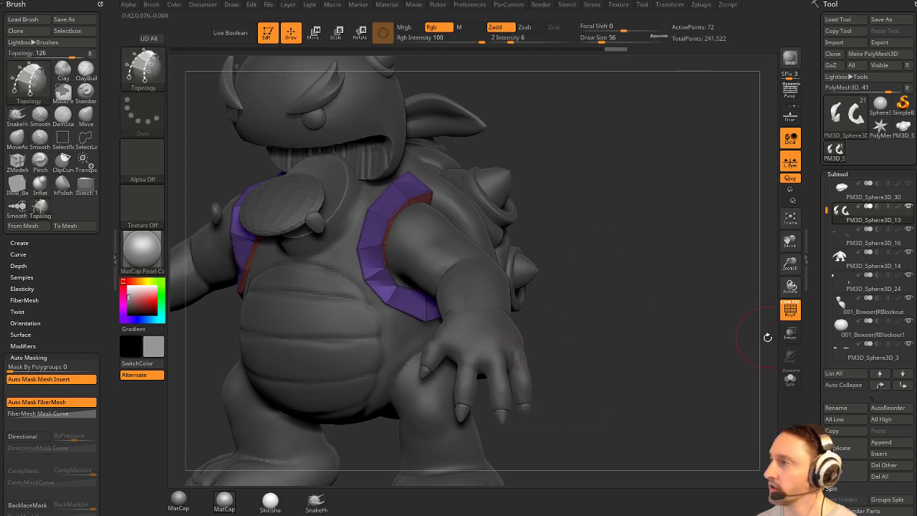
key("d")
left_click(790, 310)
left_click_drag(658, 261, 674, 324)
key("2")
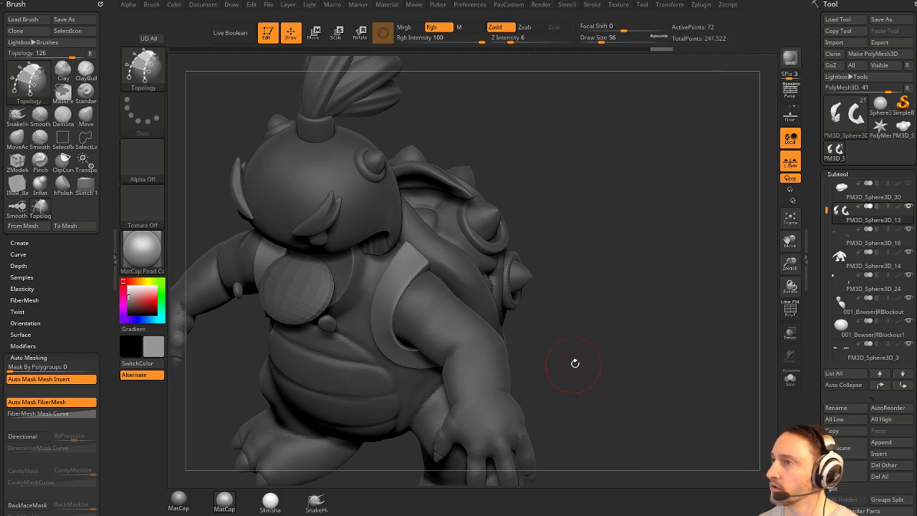
left_click_drag(640, 345, 635, 315, "alt")
mouse_move(635, 315)
left_mouse_down()
mouse_move(667, 308)
mouse_move(602, 315)
mouse_move(662, 262)
mouse_move(581, 279)
mouse_move(669, 287)
mouse_move(651, 296)
mouse_move(677, 337)
left_mouse_up()
Switch to the Move brush with a draw size of 39, show the wireframe, and apply MatCap Gray with white colour.
key("b")
key("m")
key("v")
key("s")
left_click(790, 309)
left_click(182, 502)
left_click_drag(137, 303, 121, 277)
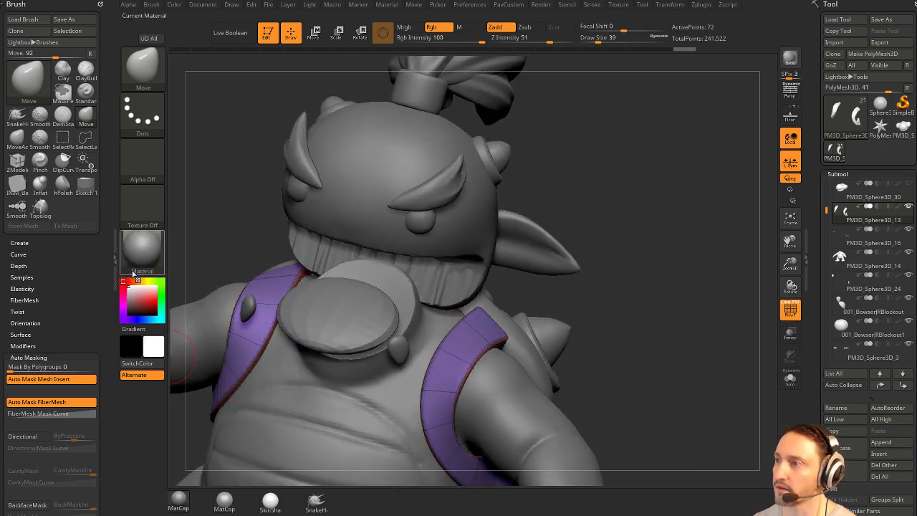
left_click_drag(654, 212, 663, 256, "alt")
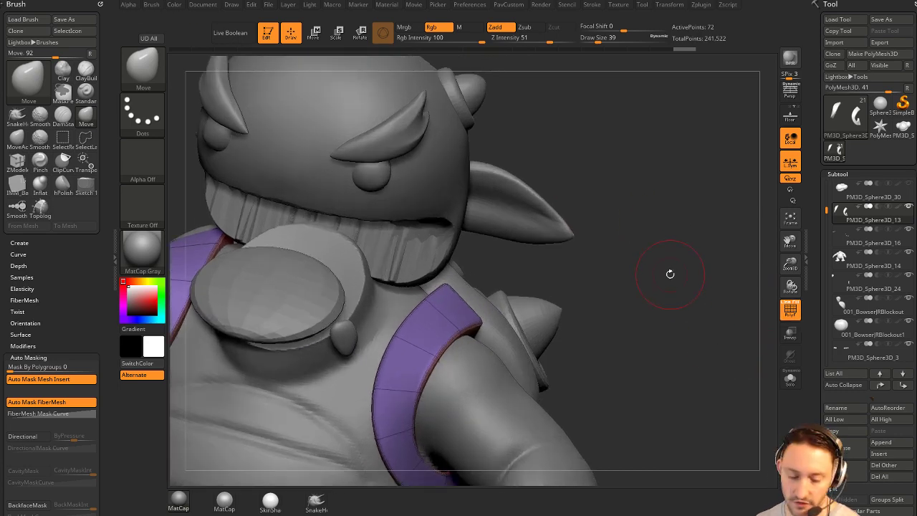
Turn off dynamic subdivision on the strips and switch to the ZModeler brush with a draw size of 7.
key("shift+d")
key("s")
left_click_drag(733, 346, 730, 379)
key("b")
key("z")
key("m")
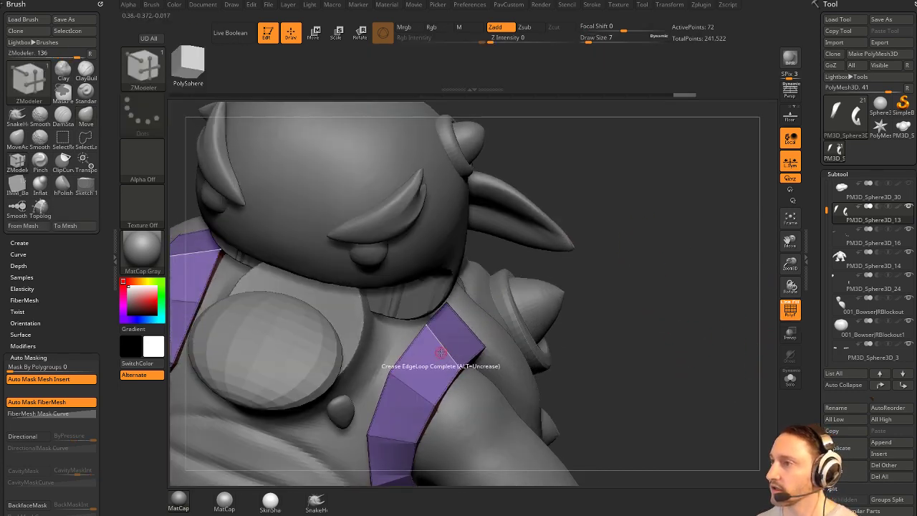
Set the ZModeler edge action to Insert Single EdgeLoop and add a lengthwise loop near the shoulder strip's outer edge.
key("space")
left_click(435, 244)
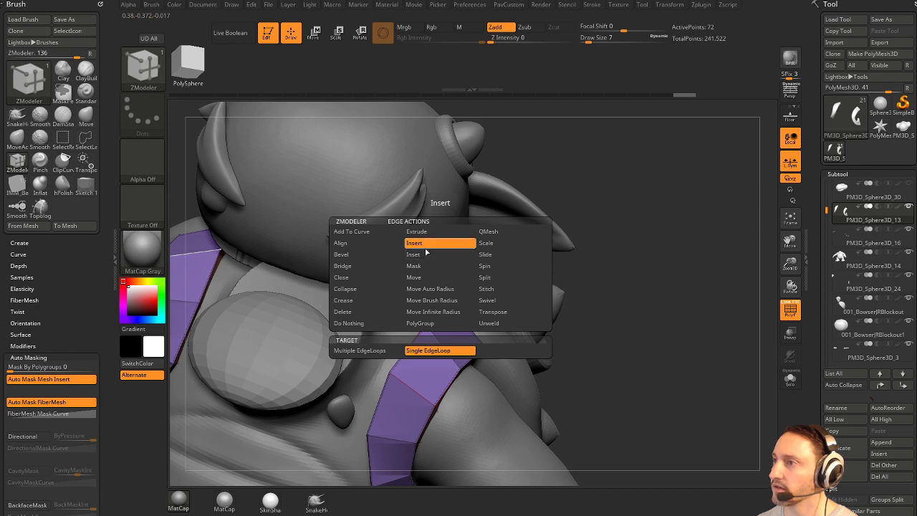
left_click(418, 257)
left_click(433, 245)
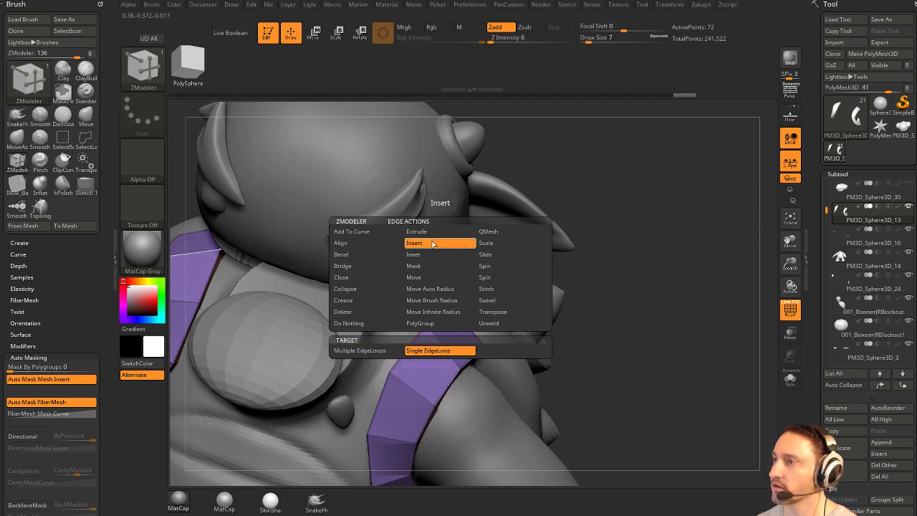
left_click_drag(649, 279, 647, 208)
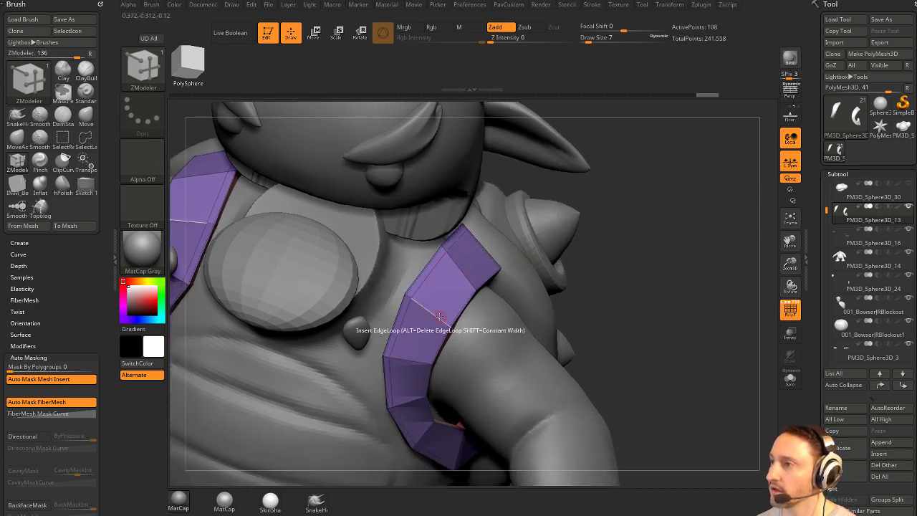
Insert another lengthwise edge loop on the shoulder strip near its inner, arm-side edge.
left_click(444, 324)
key("space")
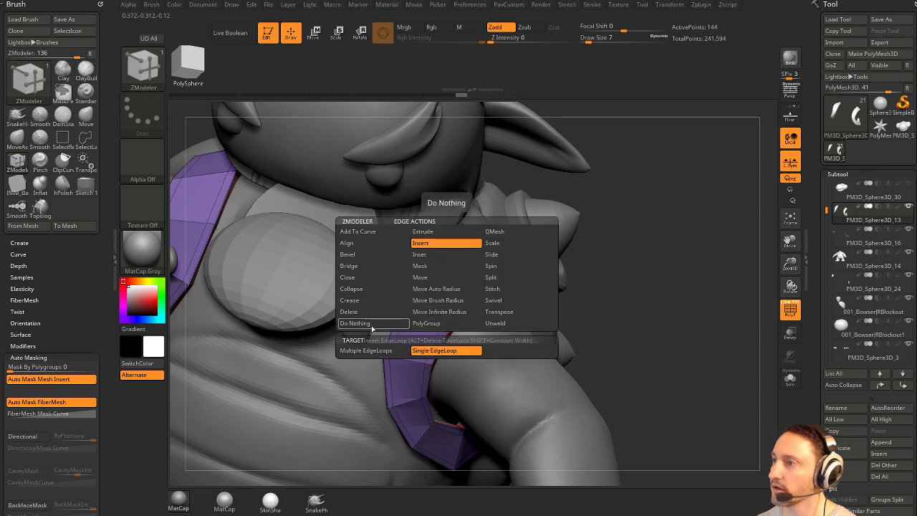
left_click(427, 325)
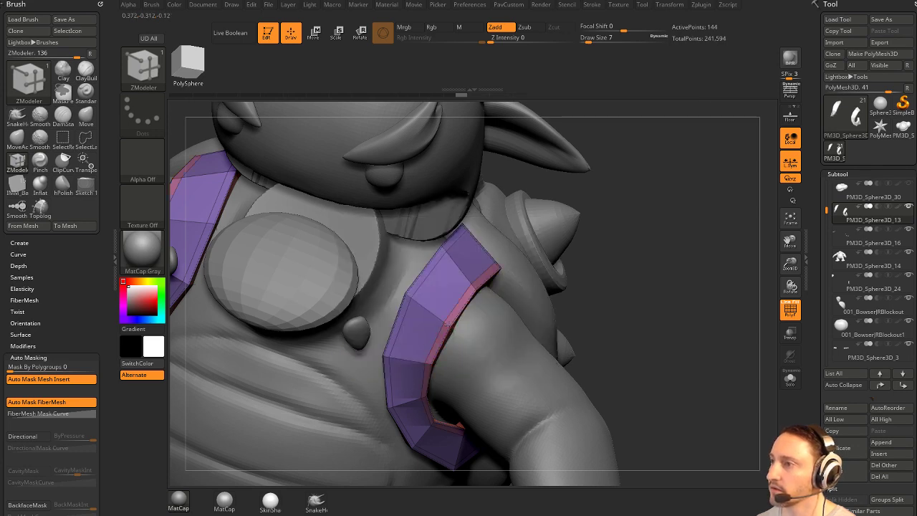
Use the ZModeler polygon action QMesh with target Polygroup All to extrude the narrow border bands of the shoulder strips into a raised rim.
key("space")
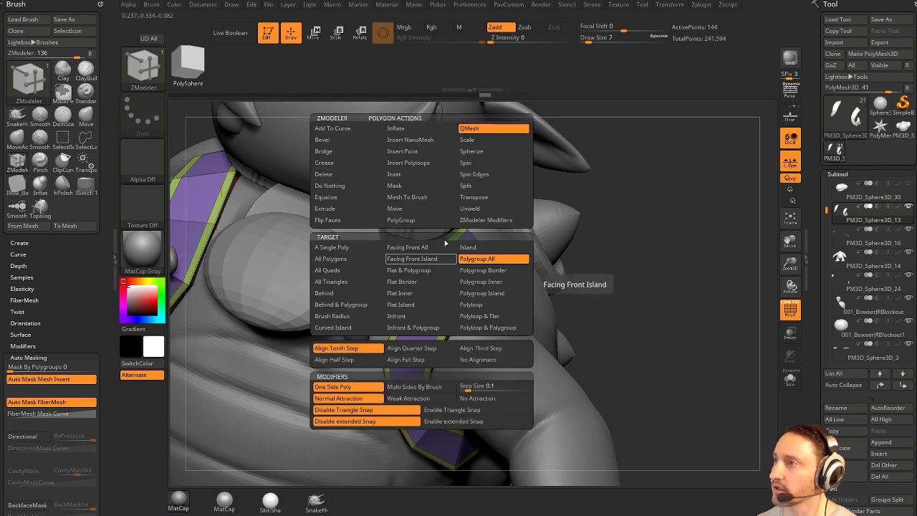
right_click_drag(492, 233, 495, 280)
left_click(430, 271)
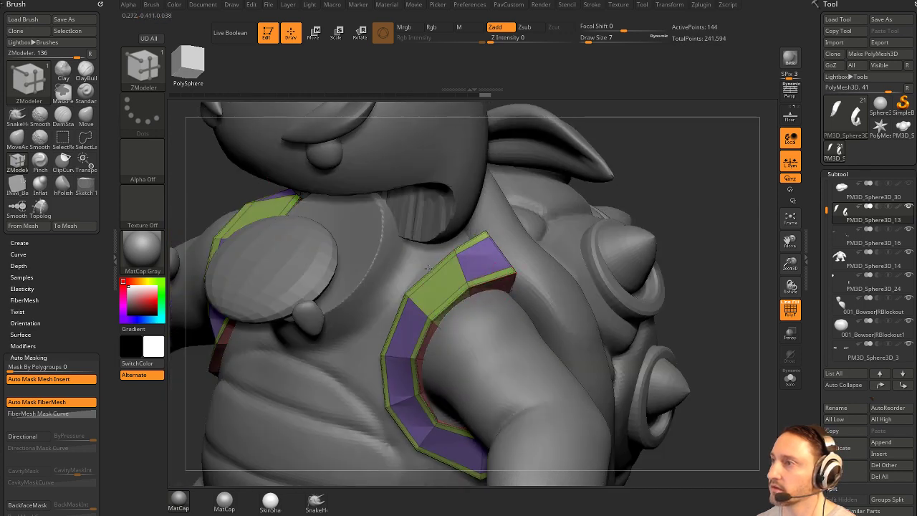
key("ctrl+z")
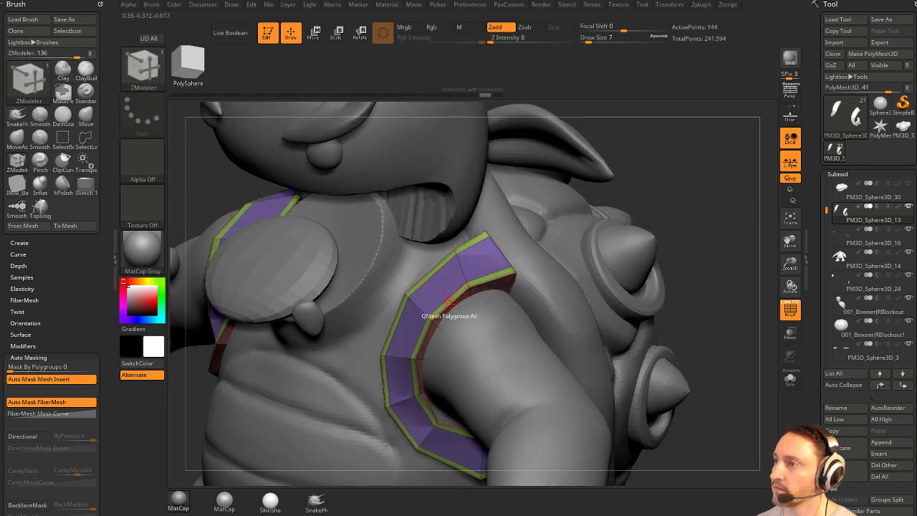
left_click_drag(447, 303, 442, 298)
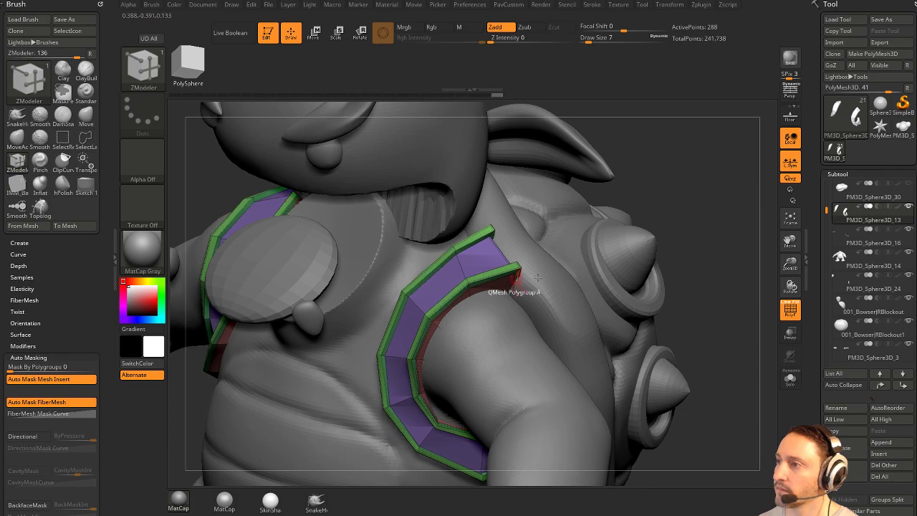
Turn on dynamic subdivision for the strips, hide the wireframe, and crease their polygroup borders with Crease PG.
left_click_drag(667, 271, 712, 264)
key("d")
left_click(790, 310)
left_click_drag(717, 301, 706, 319)
key("2")
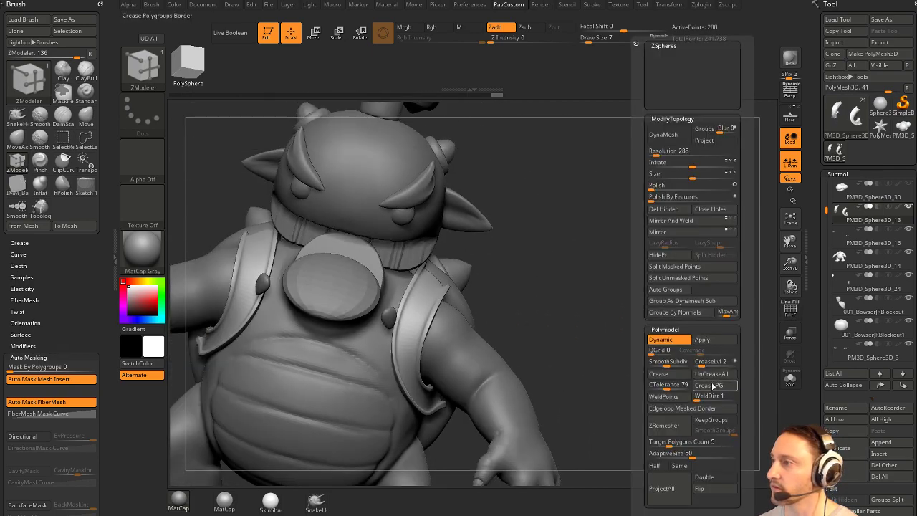
left_click(712, 385)
Set the strips' crease level to 0 and toggle dynamic subdivision off and on to compare the smoothed rims.
key("2")
left_click_drag(614, 352, 645, 365)
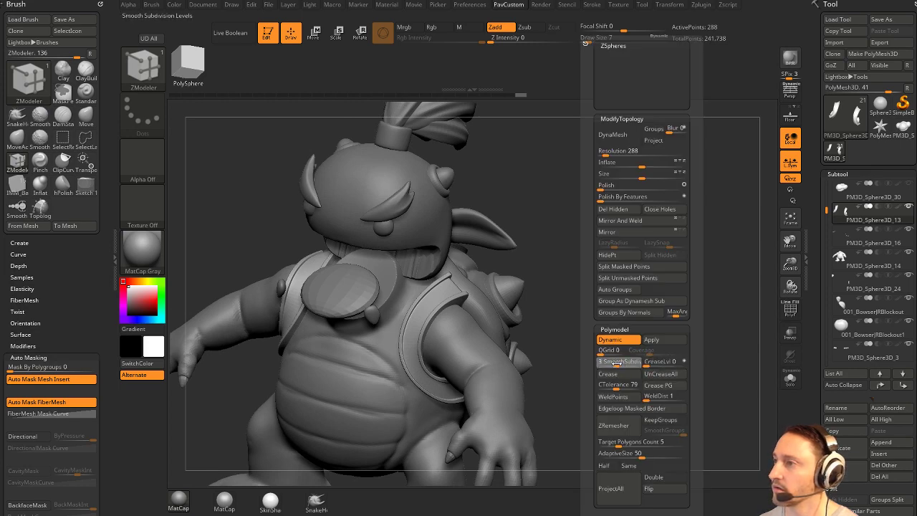
key("shift+d")
key("d")
left_click_drag(599, 291, 638, 316)
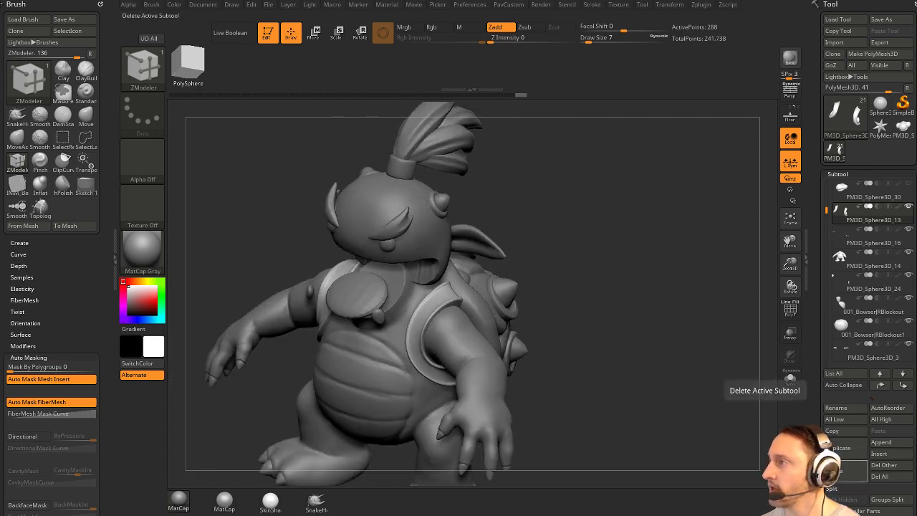
Delete the shoulder strips' subtool and show all hidden parts of the character again.
left_click(839, 471)
key("b")
key("m")
key("v")
mouse_move(600, 285)
left_mouse_down()
mouse_move(645, 293)
mouse_move(652, 272)
mouse_move(643, 276)
mouse_move(683, 279)
mouse_move(667, 278)
left_mouse_up()
left_click(909, 208, "shift")
left_click(910, 209, "shift")
Switch to the CurveStrapSnap brush and draw a strap from the top of the shoulder down around the armpit.
key("s")
key("b")
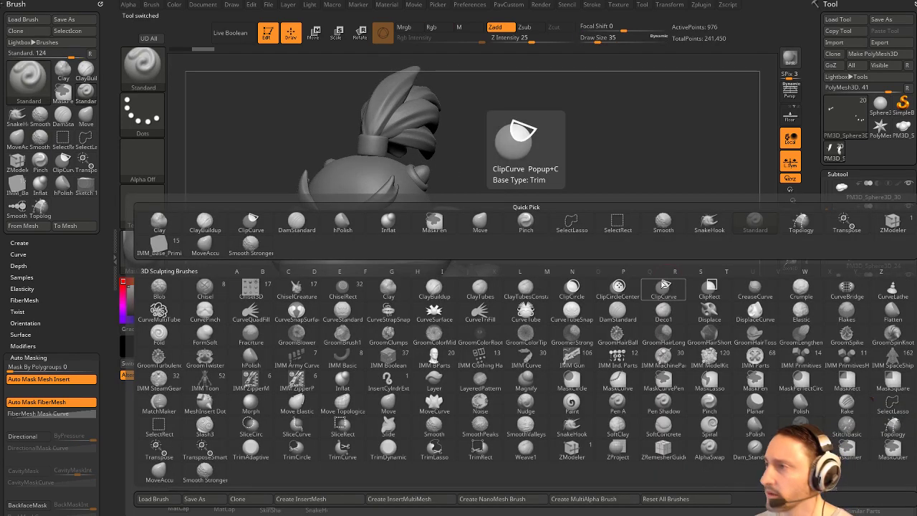
left_click(297, 312)
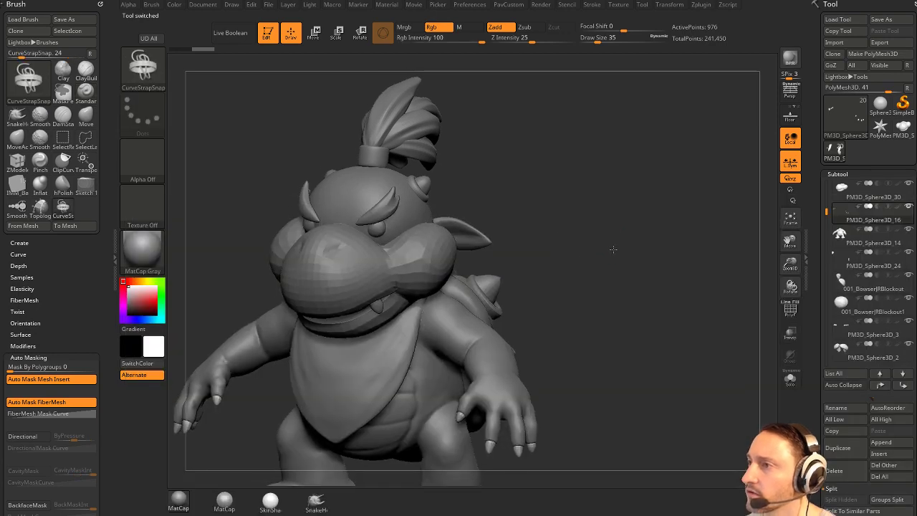
left_click_drag(614, 250, 579, 271)
left_click_drag(430, 311, 434, 356)
mouse_move(635, 297)
left_mouse_down()
mouse_move(604, 221)
mouse_move(611, 217)
left_mouse_up()
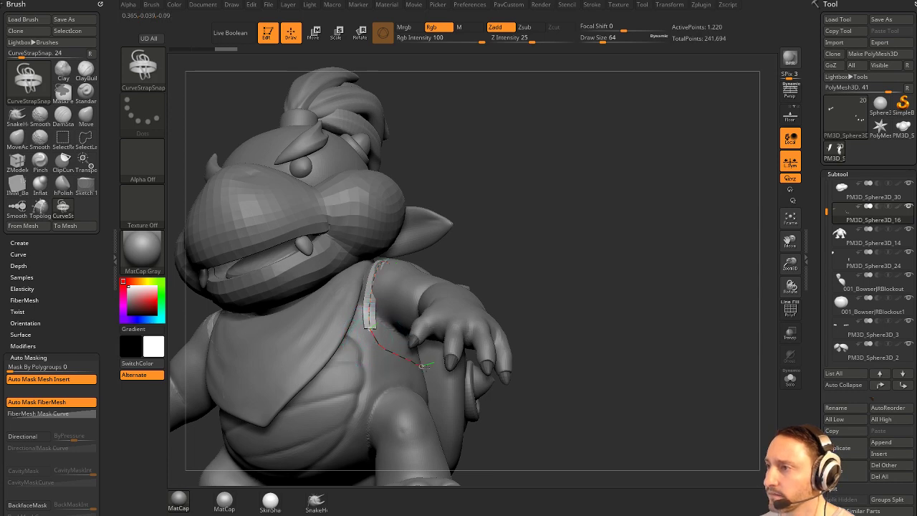
left_click_drag(422, 367, 422, 366)
left_click_drag(580, 293, 625, 336)
Widen the shoulder strap with a draw size of 80 and thicken it with a Z Intensity of 100, reapplying it to the curve.
key("s")
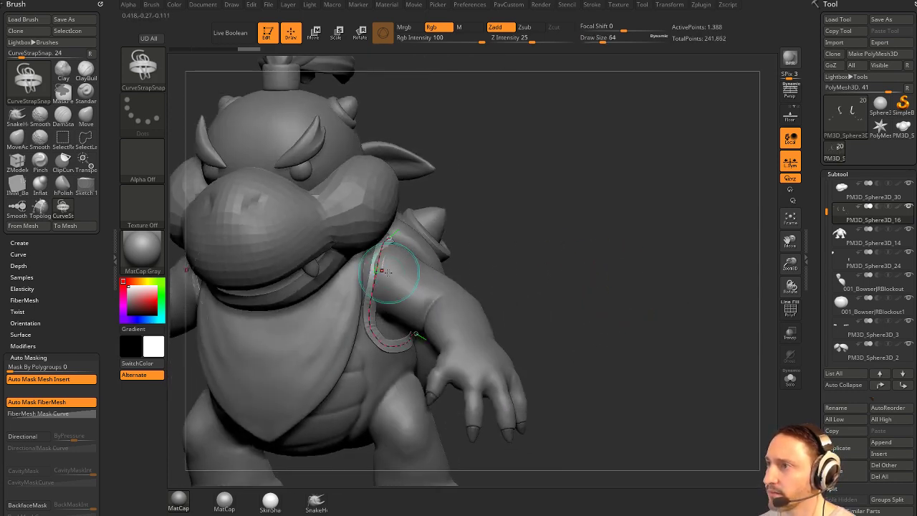
key("bracketright")
left_click(380, 271)
mouse_move(548, 249)
left_mouse_down()
mouse_move(501, 248)
mouse_move(545, 248)
mouse_move(553, 218)
mouse_move(558, 229)
mouse_move(535, 251)
left_mouse_up()
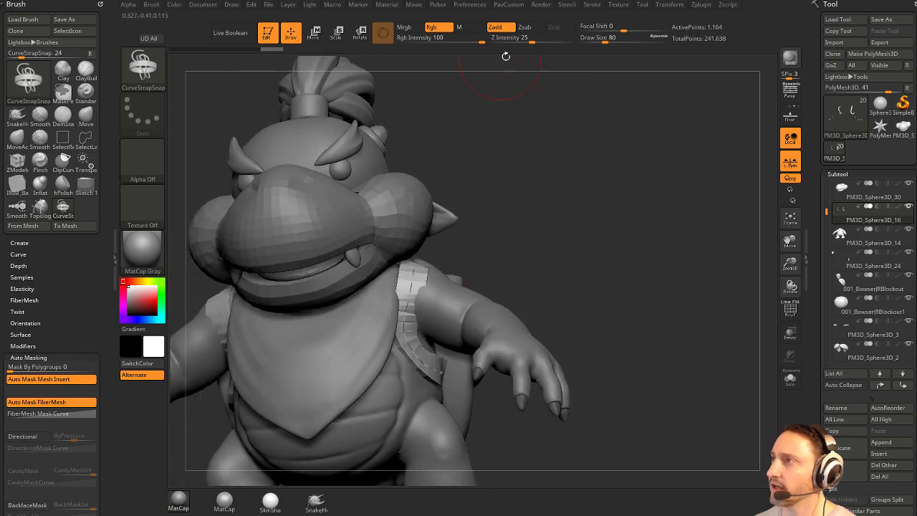
left_click_drag(540, 39, 585, 40)
left_click(414, 277)
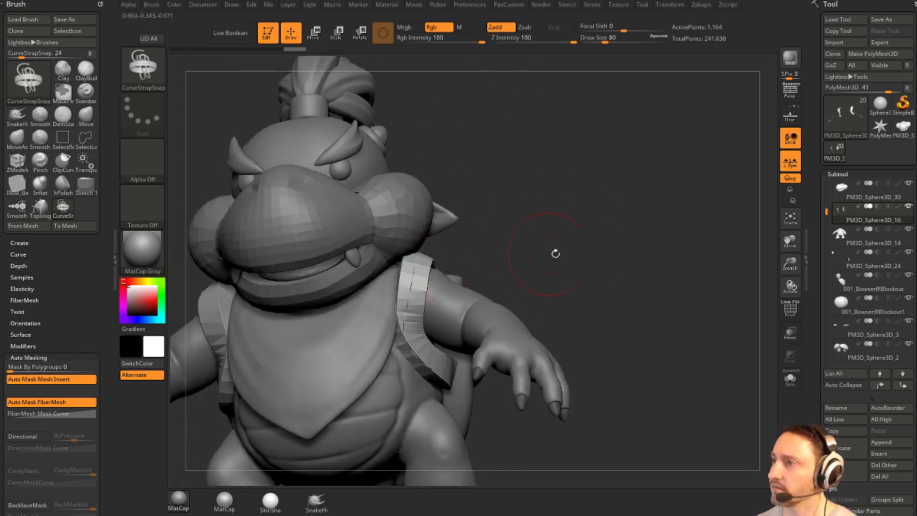
left_click_drag(554, 253, 594, 254)
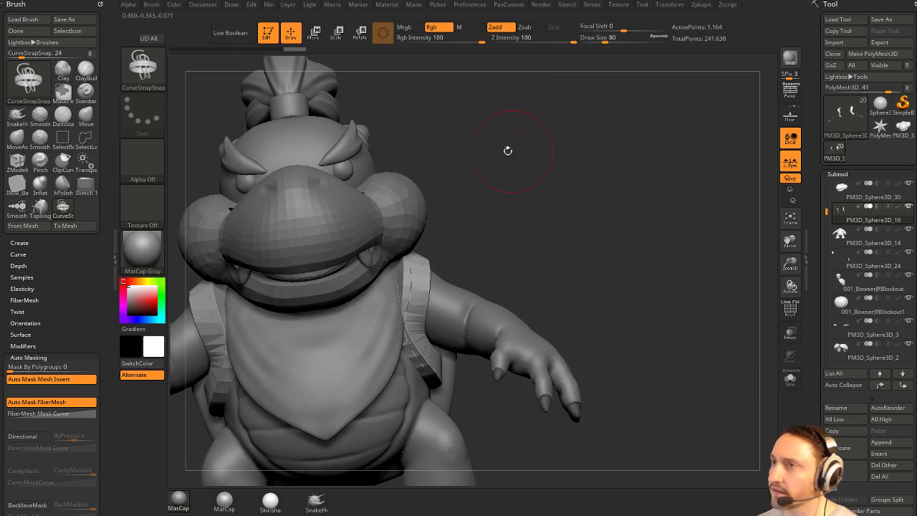
In the brush modifiers, set Brush Modifier to 4 and Strength Multiplier to about 5.18, and update the shoulder strap.
left_click_drag(75, 296, 75, 191)
left_click(26, 238)
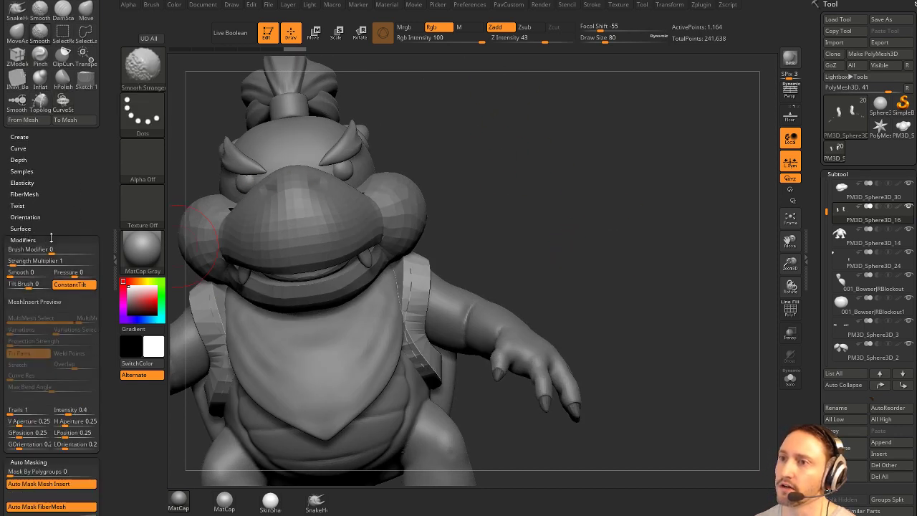
left_click(27, 265)
left_click_drag(27, 265, 27, 264)
left_click(401, 290)
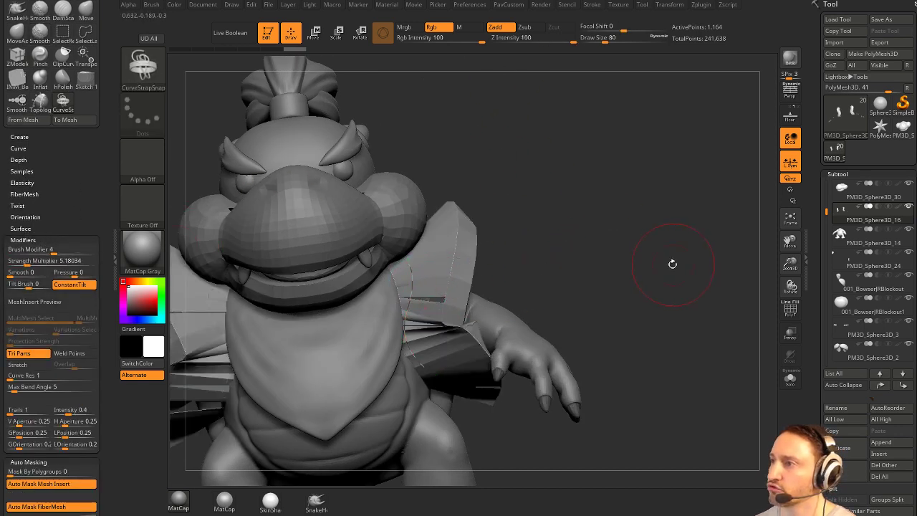
Try a Strength Multiplier of about 7.62, reset it to 1, and reapply the strap to its curve.
left_click_drag(672, 263, 206, 307)
left_click(36, 265)
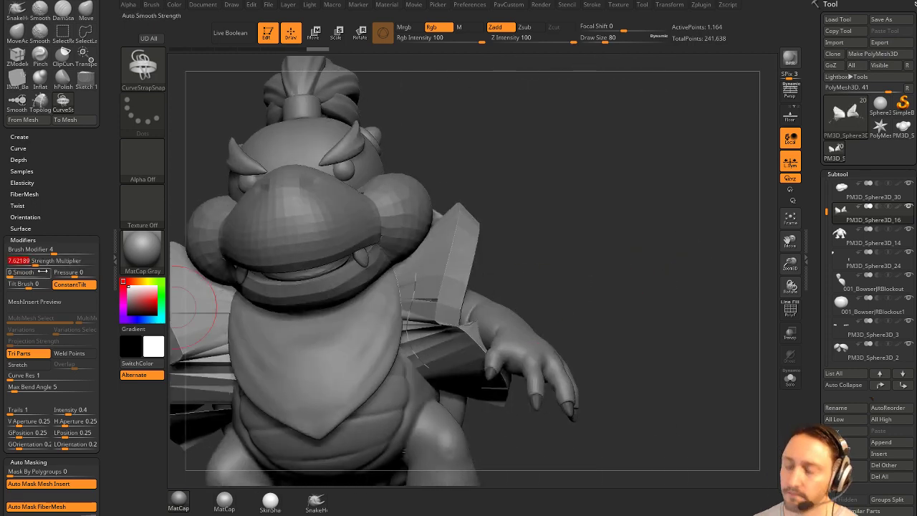
key("Return")
left_click_drag(604, 205, 538, 245)
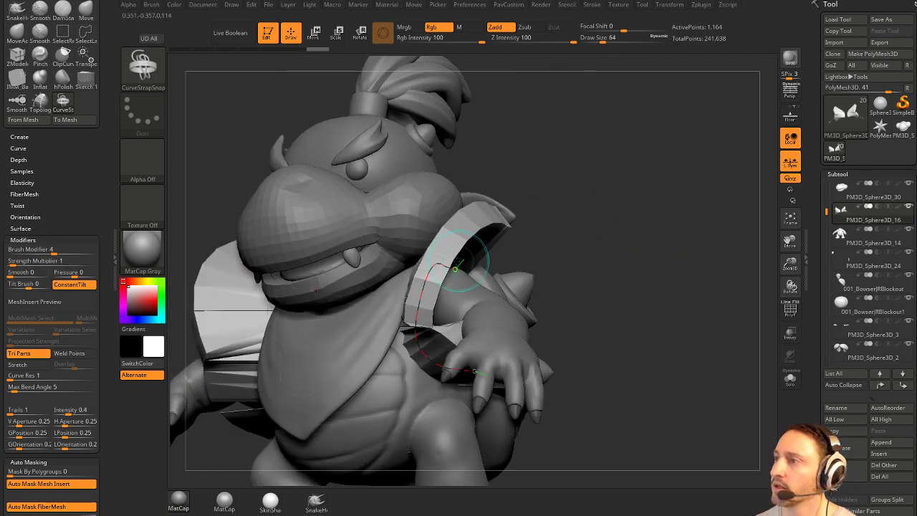
left_click(428, 276)
left_click_drag(584, 292, 643, 264)
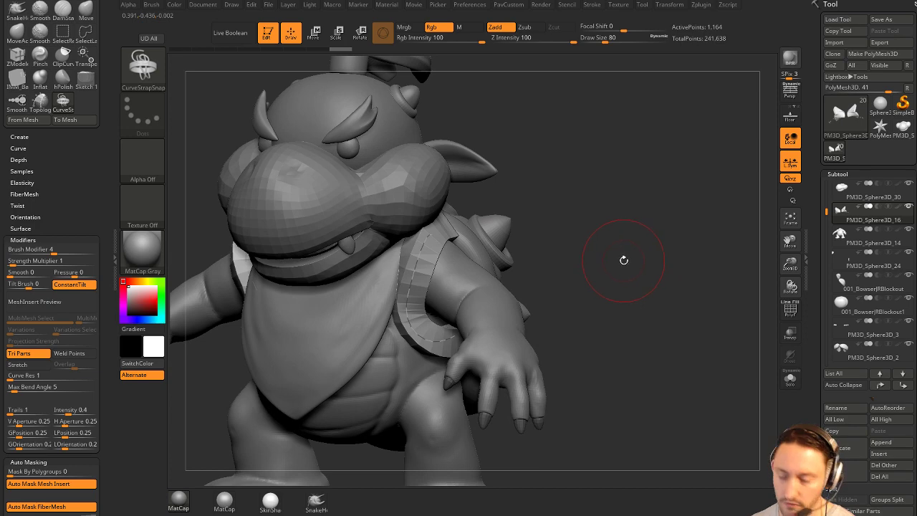
Switch to the IMM Army Curve brush, choose the Bike Chain mesh and apply it to the shoulder curve.
key("b")
key("m")
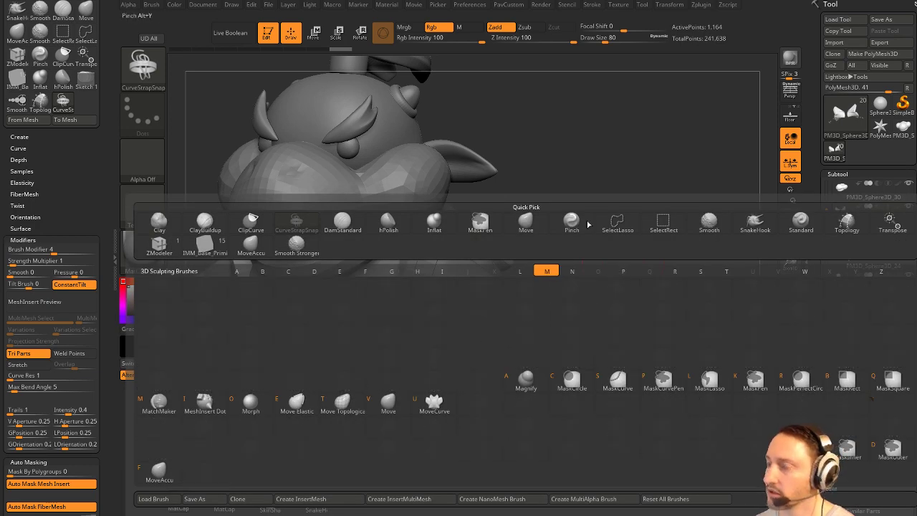
key("b")
key("i")
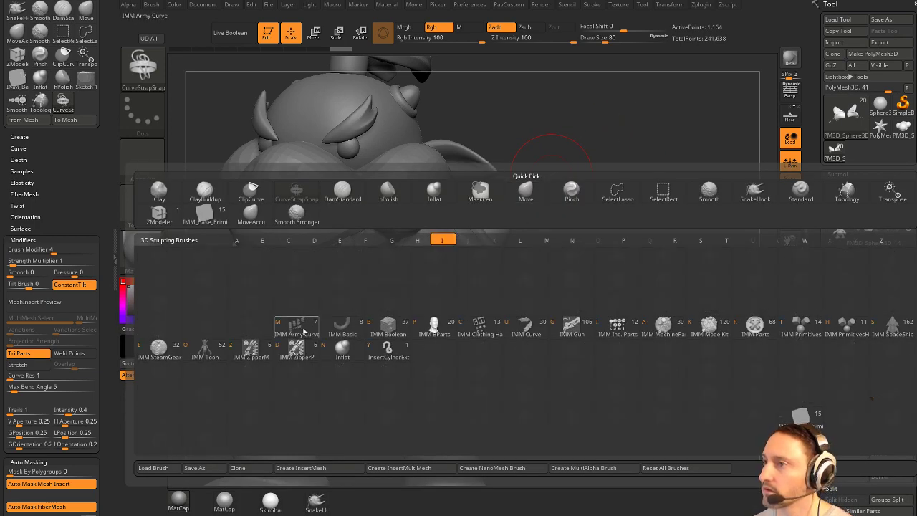
left_click(314, 331)
key("m")
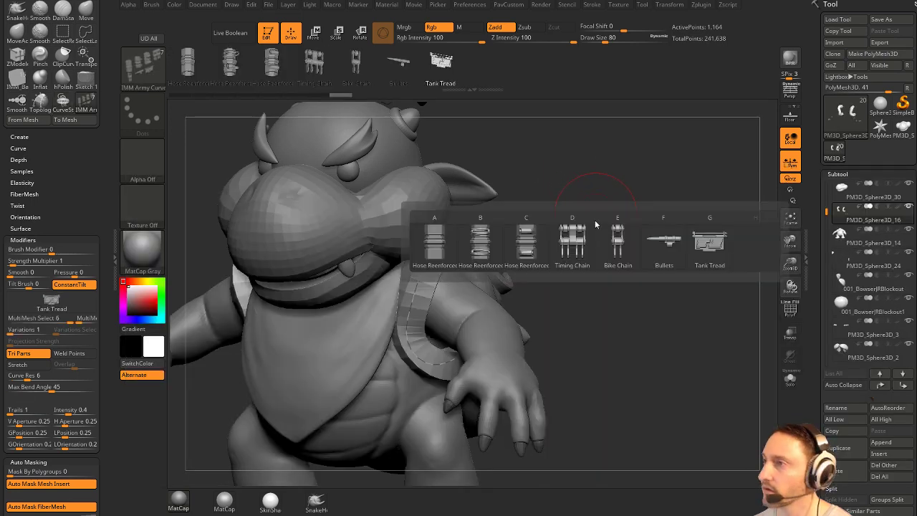
left_click(619, 243)
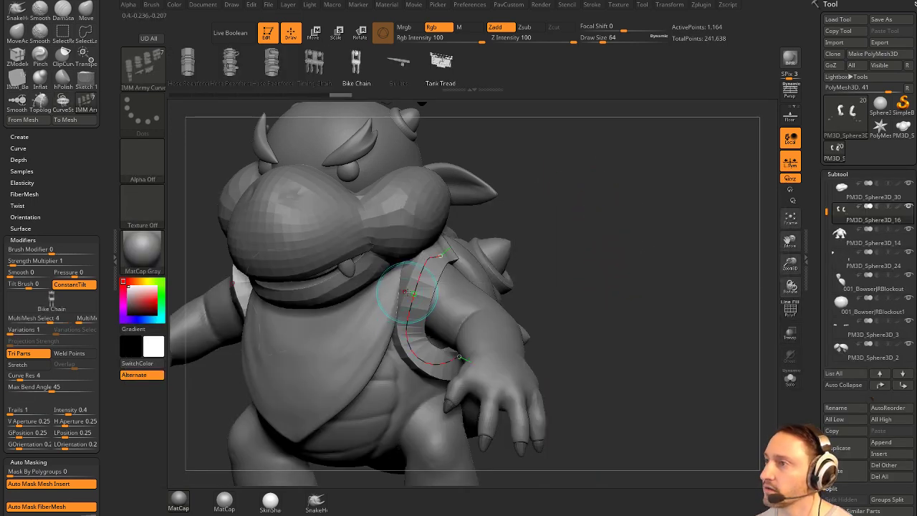
left_click(415, 301)
Adjust the draw size and reapply the bike chain to the shoulder curve to change its link size.
left_click_drag(685, 248, 692, 244)
key("]")
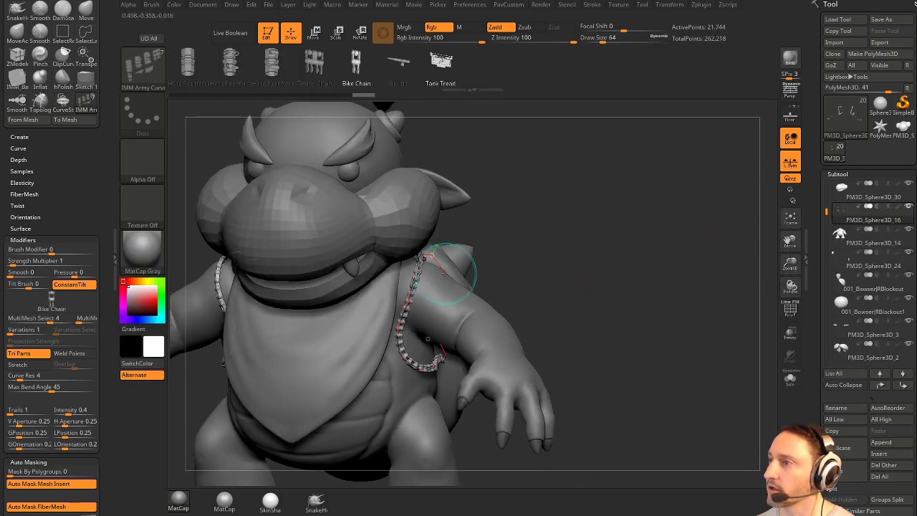
left_click(421, 270)
key("]")
left_click(420, 269)
mouse_move(609, 243)
left_mouse_down()
mouse_move(570, 241)
mouse_move(636, 247)
mouse_move(618, 254)
mouse_move(587, 244)
left_mouse_up()
key("[")
Undo the bike chain and all strap curve work around the shoulders.
key("ctrl+z")
key("ctrl+z")
key("ctrl+z")
key("ctrl+z")
key("ctrl+z")
key("ctrl+z")
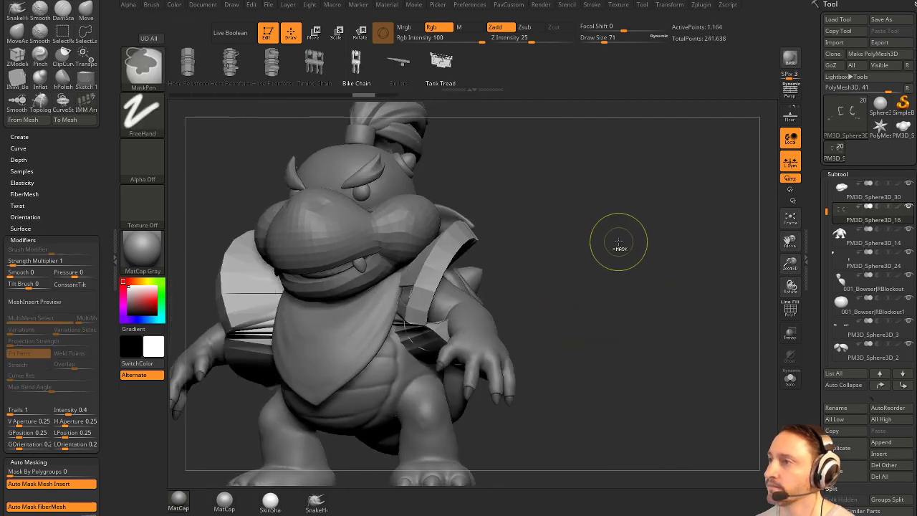
key("ctrl+z")
key("ctrl+z")
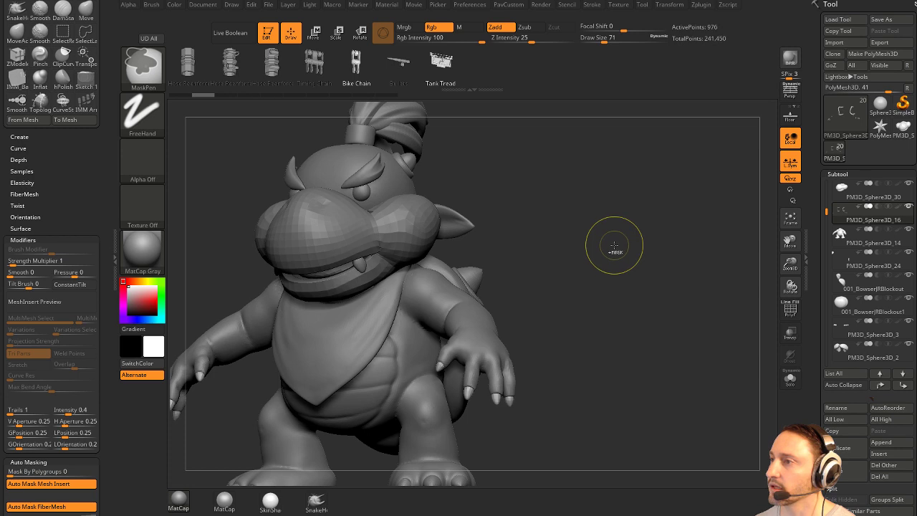
Switch back to the Standard brush, frame the whole character and save the project.
key("b")
key("s")
key("t")
mouse_move(609, 250)
left_mouse_down("alt")
mouse_move(620, 259)
mouse_move(602, 241)
mouse_move(635, 259)
left_mouse_up("alt")
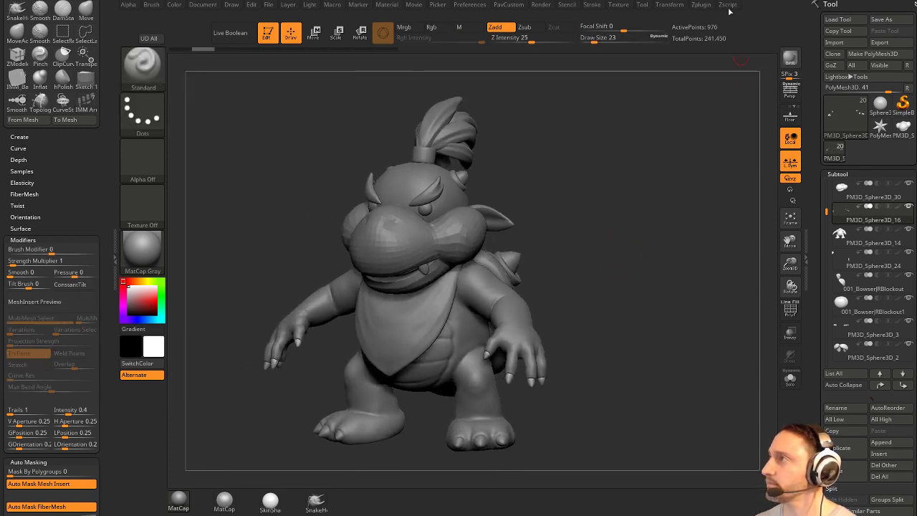
key("ctrl+s")
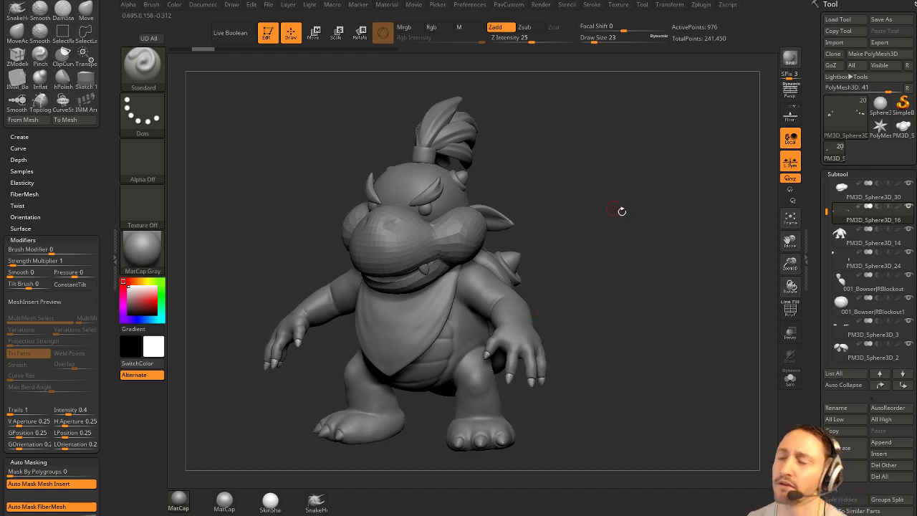
Turn the character to its back and make the shell spikes' subtool 002_BowserJRRefine1 active.
left_click_drag(621, 212, 608, 240)
left_click_drag(684, 230, 652, 225)
left_click(509, 280, "alt")
left_click_drag(675, 257, 633, 250, "alt")
left_click(533, 281, "alt")
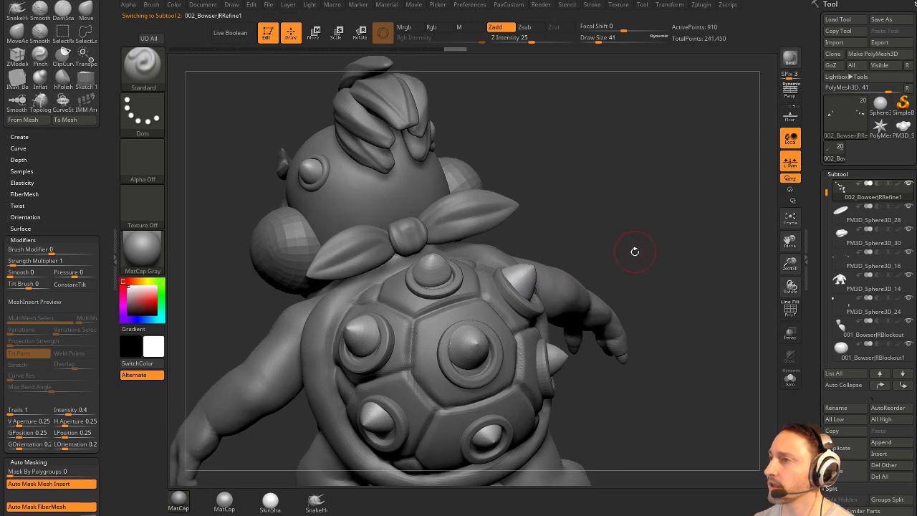
Show the spikes' wireframe and give each separate spike its own polygroup with Auto Groups.
left_click(790, 310)
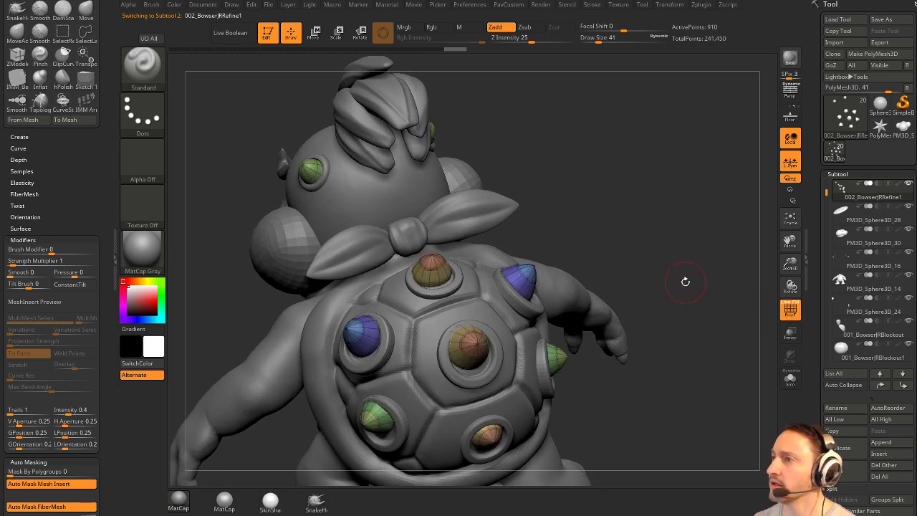
key("space")
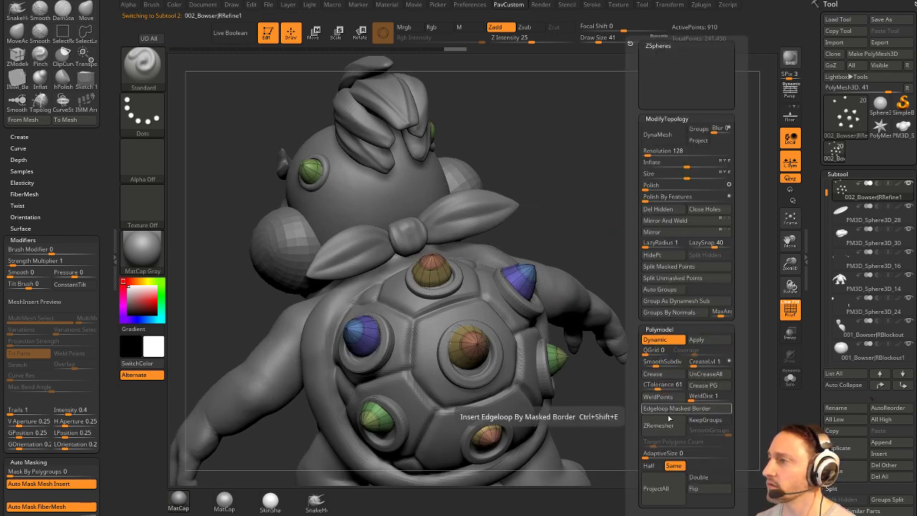
left_click(667, 289)
Mirror and weld the spikes across the body and set the brush draw size to 251.
key("space")
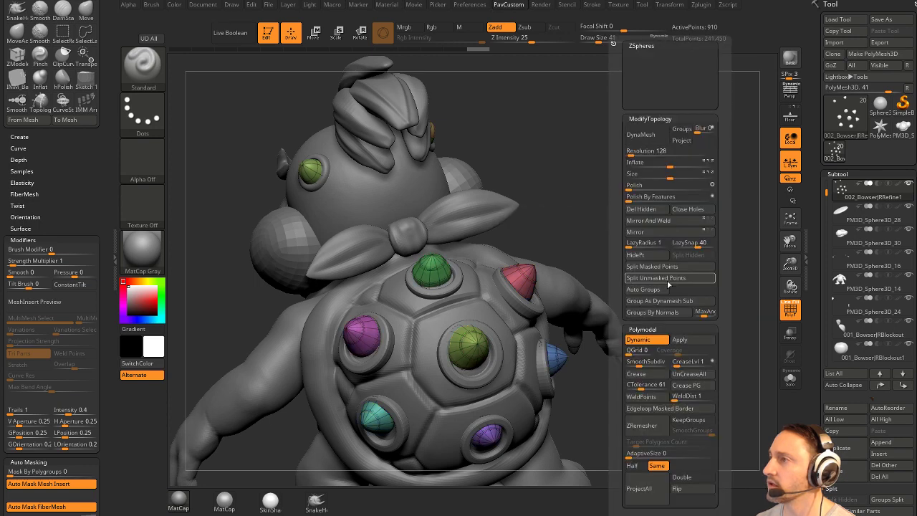
left_click(644, 223)
left_click_drag(557, 245, 527, 245)
key("s")
left_click(649, 239)
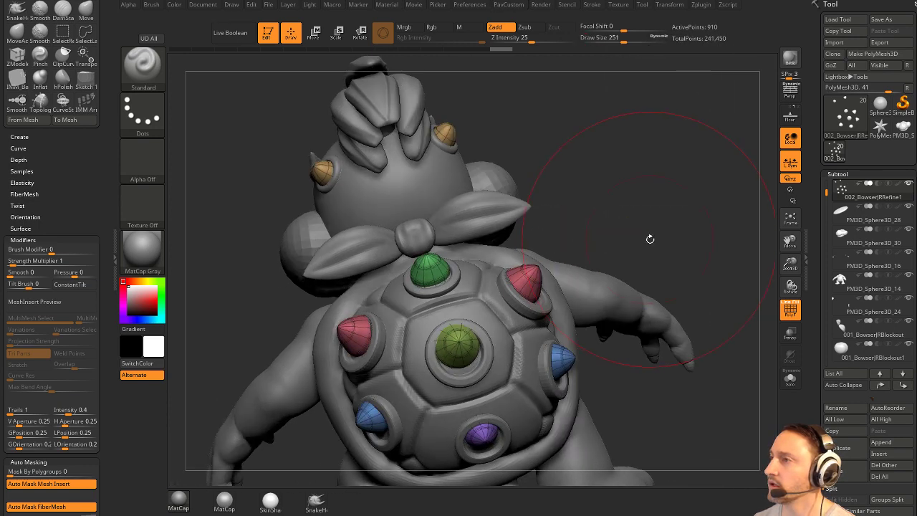
Pick the Move brush and set its Mask By Polygroups auto masking to 100.
key("b")
key("m")
key("v")
key("s")
left_click_drag(641, 242, 594, 237)
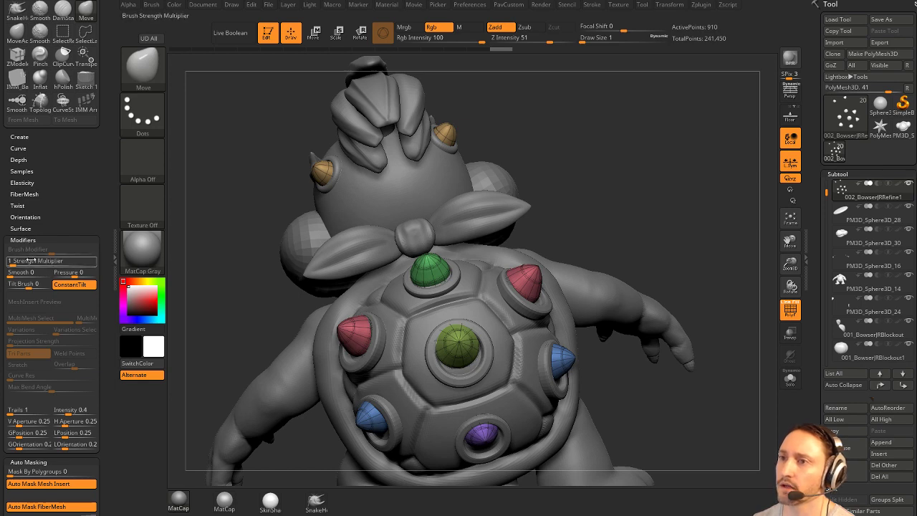
left_click(25, 241)
left_click(42, 260)
type("100")
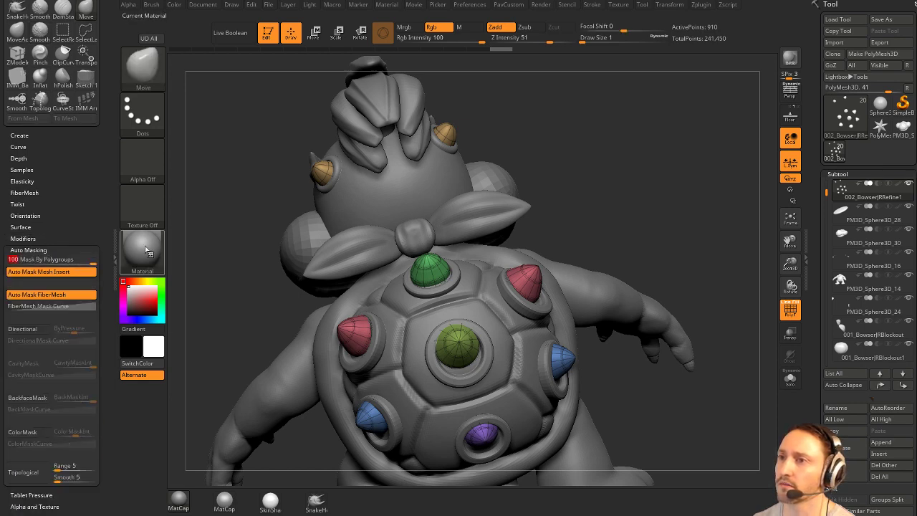
key("Return")
Set the Move brush draw size to 299 and nudge the blue shell spike within its socket ring.
mouse_move(706, 158)
right_mouse_down()
mouse_move(696, 203)
mouse_move(645, 237)
right_mouse_up()
mouse_move(588, 246)
left_mouse_down()
mouse_move(594, 258)
mouse_move(590, 250)
left_mouse_up()
right_click_drag(653, 217, 625, 223)
mouse_move(590, 252)
left_mouse_down()
mouse_move(640, 261)
mouse_move(603, 255)
left_mouse_up()
key("s")
key("s")
mouse_move(658, 208)
right_mouse_down()
mouse_move(705, 199)
mouse_move(656, 190)
right_mouse_up()
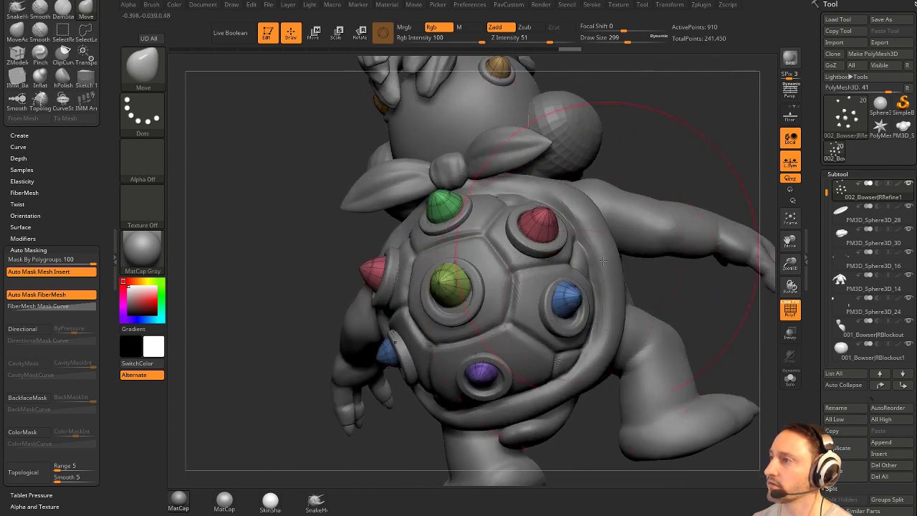
left_click_drag(569, 303, 577, 311)
mouse_move(643, 289)
right_mouse_down()
mouse_move(720, 283)
mouse_move(688, 268)
right_mouse_up()
Adjust the purple spike at the lower end of the shell from a side view.
left_click_drag(549, 308, 547, 314)
right_click_drag(583, 310, 625, 314)
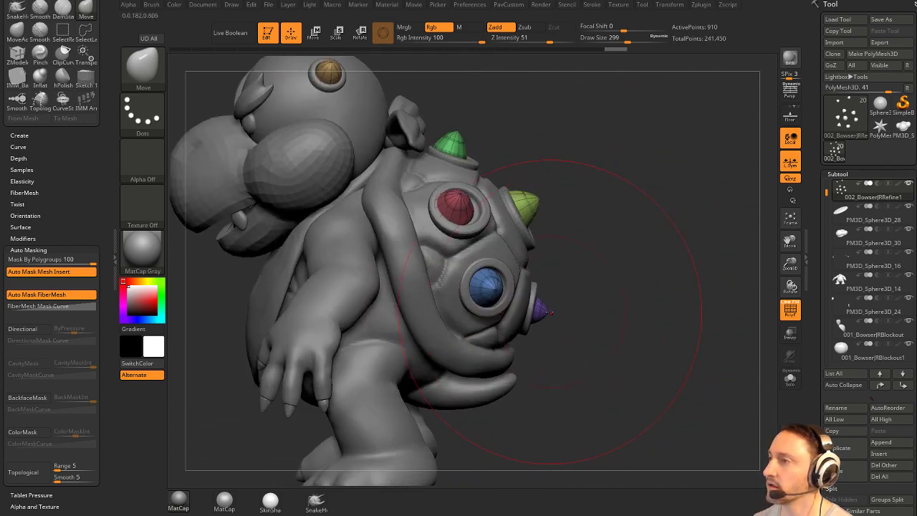
left_click_drag(543, 313, 549, 307)
right_click_drag(649, 285, 600, 301)
mouse_move(601, 302)
left_mouse_down("alt")
mouse_move(610, 335)
mouse_move(631, 334)
left_mouse_up("alt")
Shift the red side spike of the shell to sit better inside its socket ring.
left_click_drag(435, 261, 436, 264)
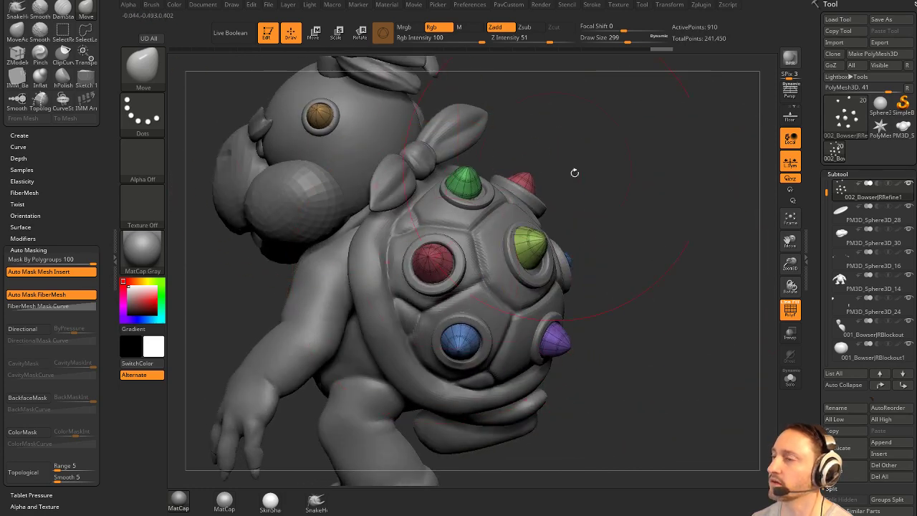
left_click_drag(575, 172, 585, 206, "alt")
left_click_drag(585, 205, 607, 204)
left_click_drag(430, 308, 433, 306)
mouse_move(600, 251)
left_mouse_down()
mouse_move(607, 274)
mouse_move(549, 281)
left_mouse_up()
left_click_drag(658, 213, 694, 216)
Fine-tune the placement of the remaining shell spikes in their rings, working from several angles around the back.
left_click_drag(504, 216, 507, 214)
mouse_move(672, 249)
left_mouse_down()
mouse_move(685, 298)
mouse_move(635, 278)
mouse_move(660, 284)
left_mouse_up()
left_click_drag(487, 304, 494, 306)
left_click_drag(588, 278, 694, 246)
left_click_drag(714, 127, 581, 307, "alt")
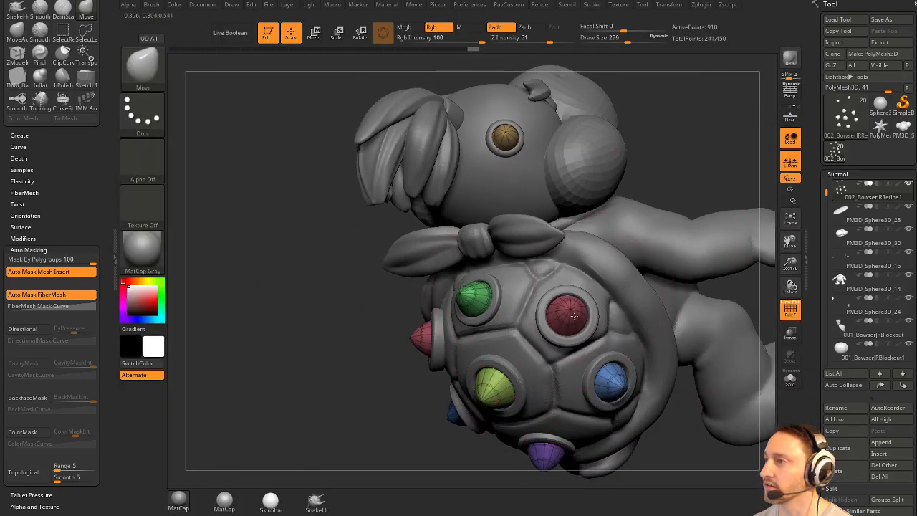
left_click_drag(359, 408, 319, 327, "alt")
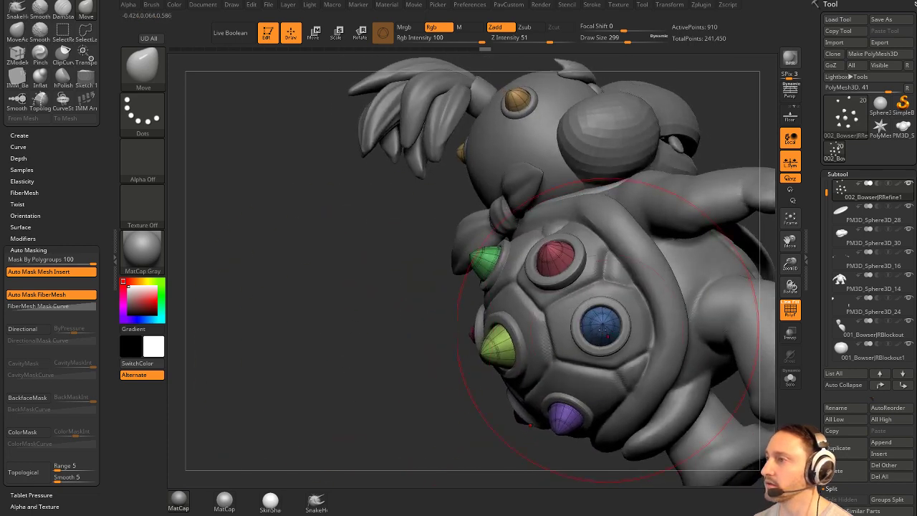
mouse_move(413, 419)
left_mouse_down("alt")
mouse_move(399, 395)
mouse_move(686, 270)
left_mouse_up("alt")
Return to a view of the whole character, set Mask By Polygroups to 0 and the draw size to 20.
key("s")
left_click_drag(731, 246, 752, 247, "shift")
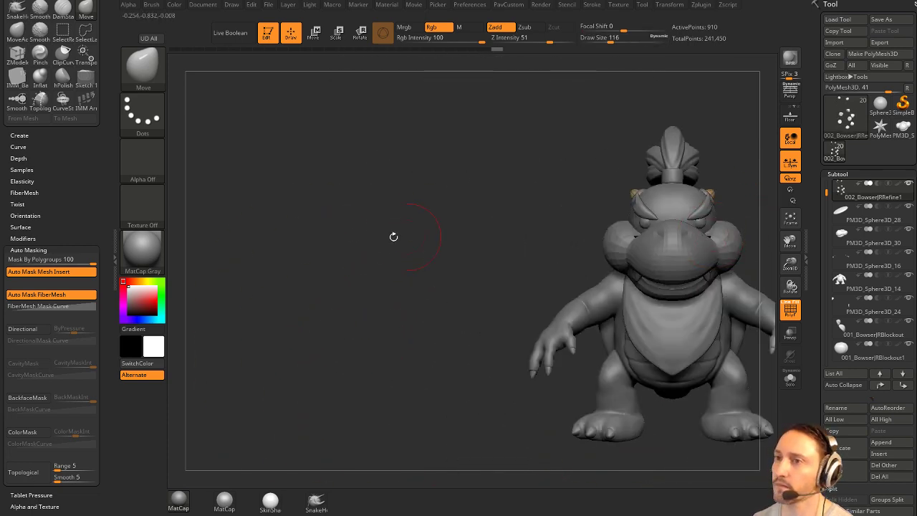
left_click_drag(394, 236, 249, 266, "alt")
left_click(10, 262)
mouse_move(745, 240)
left_mouse_down()
mouse_move(632, 261)
mouse_move(667, 236)
left_mouse_up()
key("s")
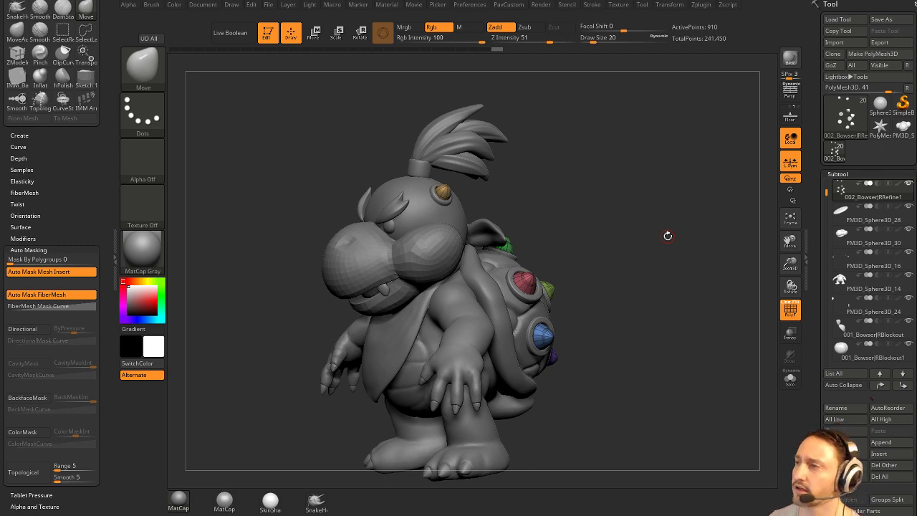
Switch to the Standard brush with a draw size of 29.
mouse_move(554, 210)
left_mouse_down()
mouse_move(624, 191)
mouse_move(621, 201)
left_mouse_up()
key("b")
key("s")
key("t")
key("s")
key("s")
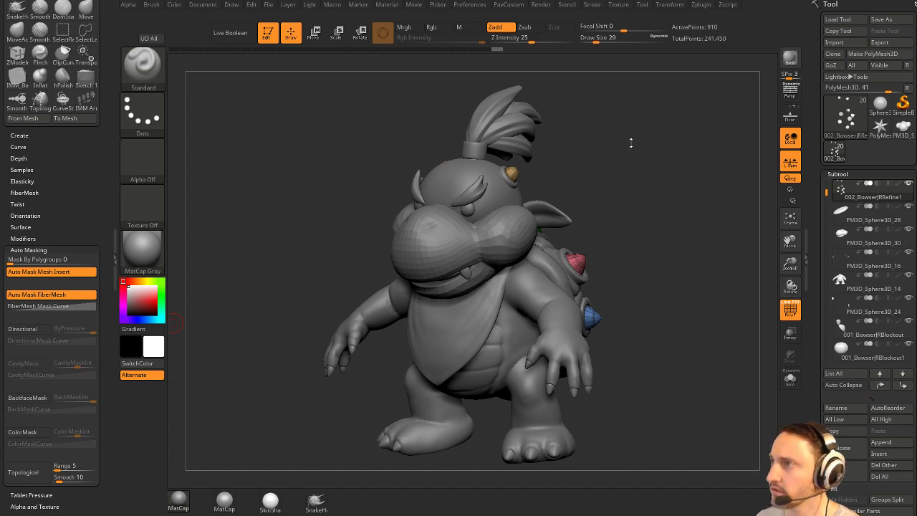
left_click_drag(632, 143, 635, 150, "alt")
key("2")
Look through the brush library folders, including Kitbash, and close the library.
key("b")
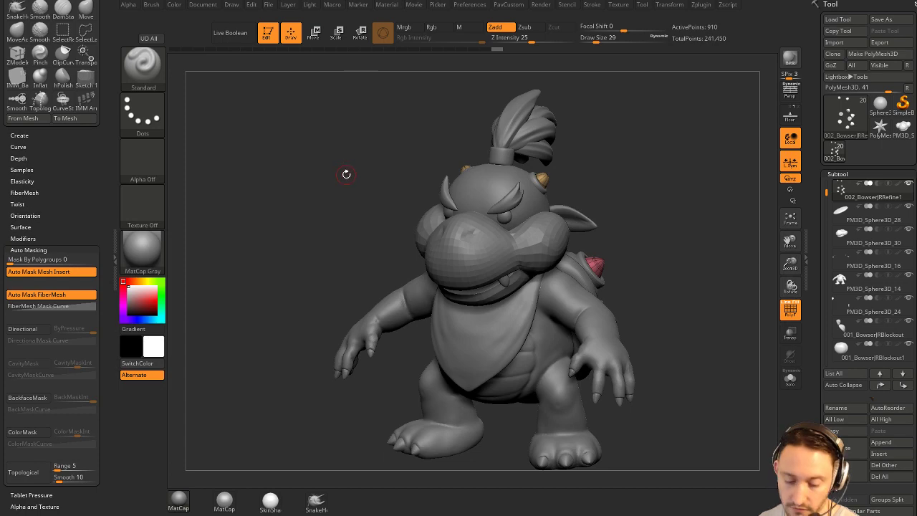
key("comma")
left_click(280, 64)
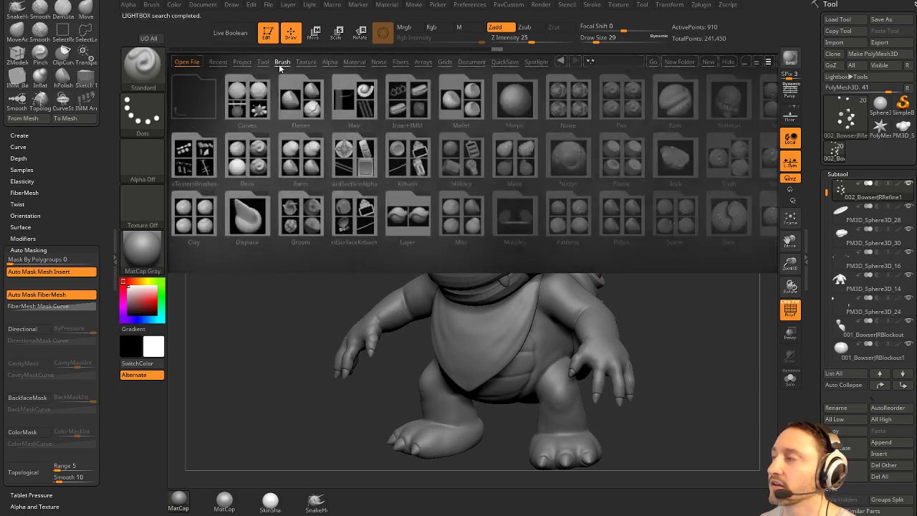
left_click_drag(421, 164, 488, 163)
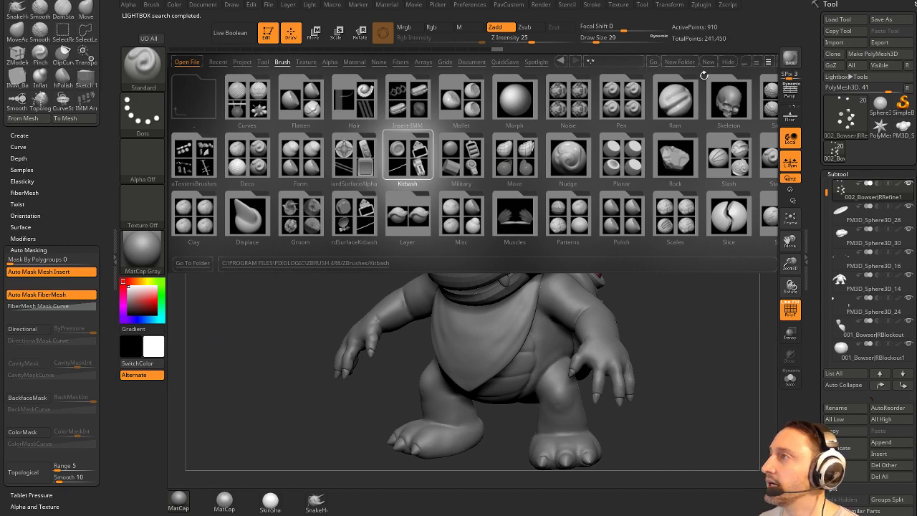
left_click(729, 62)
Turn off the polygroup wireframe display and view the character from a three-quarter angle.
key("s")
left_click_drag(669, 190, 670, 190)
key("s")
mouse_move(671, 190)
left_mouse_down()
mouse_move(635, 188)
mouse_move(699, 188)
left_mouse_up()
left_click(790, 310)
left_click_drag(728, 272, 654, 261)
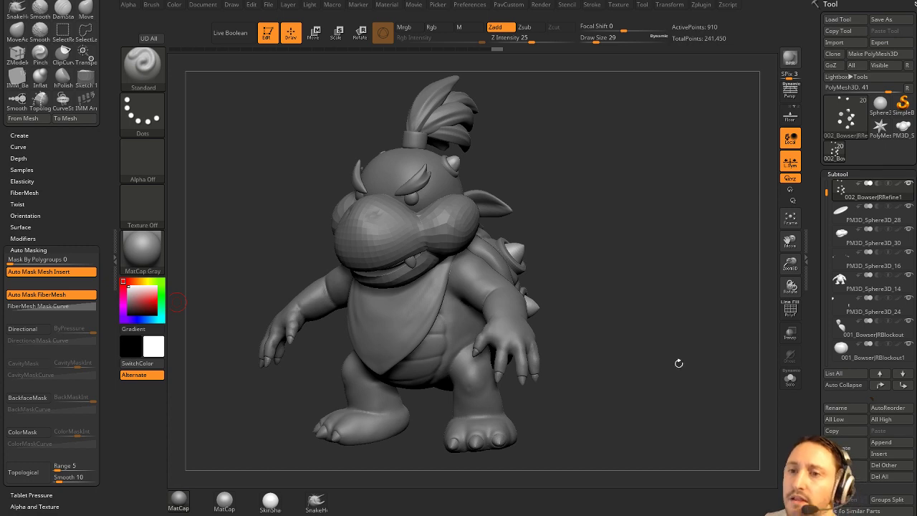
Set the draw size to 31 and make the snout and cheeks subtool PM3D_Sphere3D_30 active.
left_click_drag(643, 190, 693, 217)
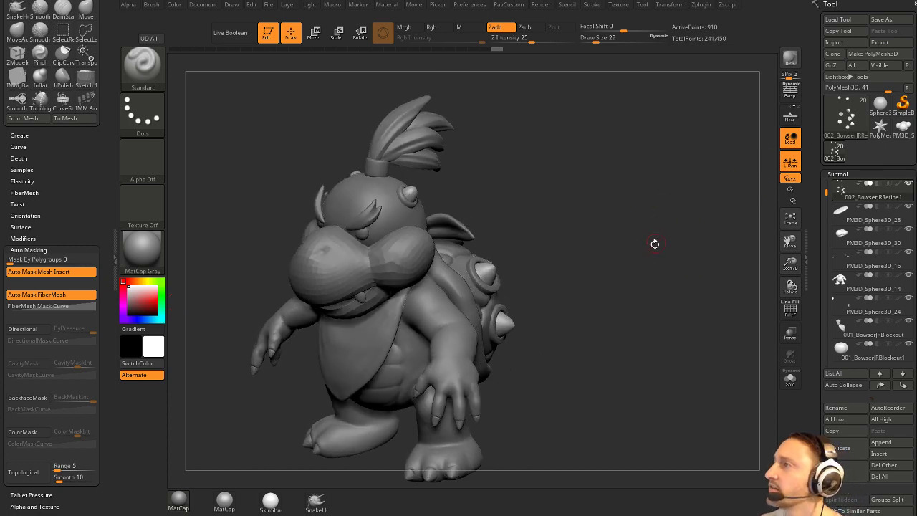
key("s")
mouse_move(621, 163)
left_mouse_down()
mouse_move(628, 174)
mouse_move(593, 165)
left_mouse_up()
key("s")
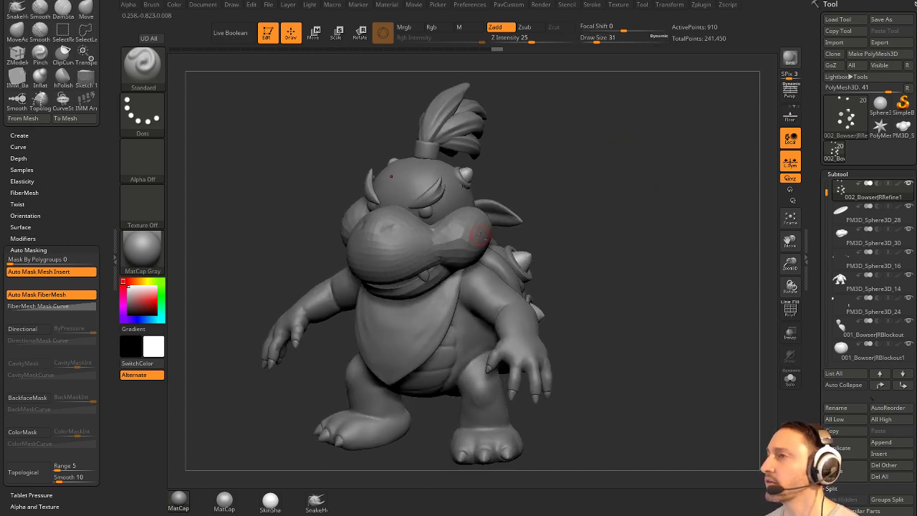
left_click(480, 235, "alt")
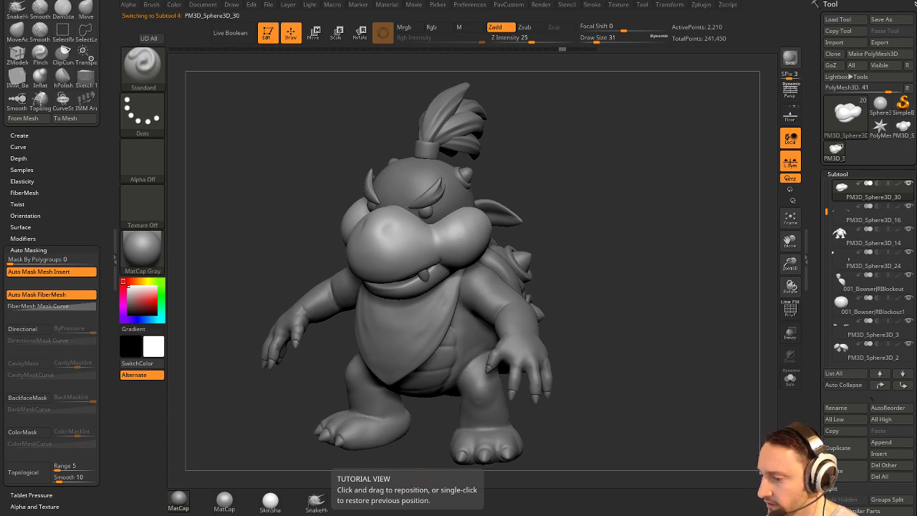
left_click_drag(351, 0, 351, 3)
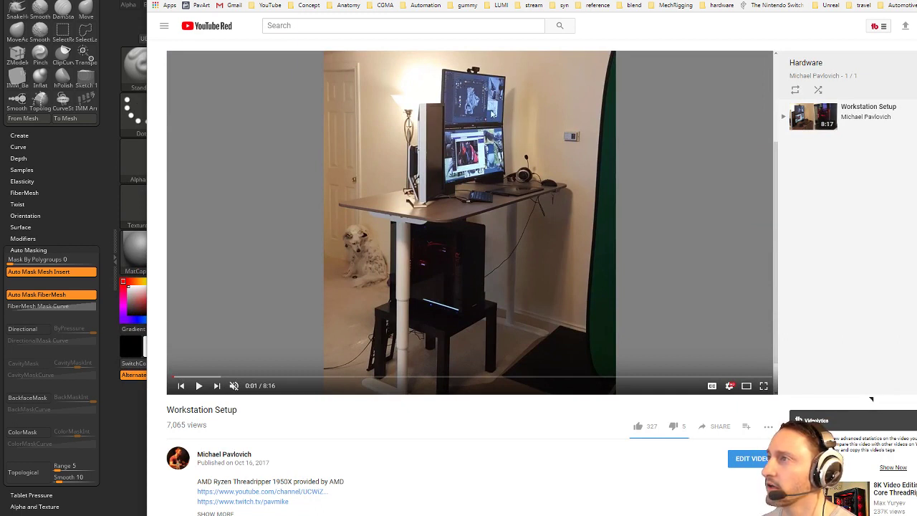
key("alt+Tab")
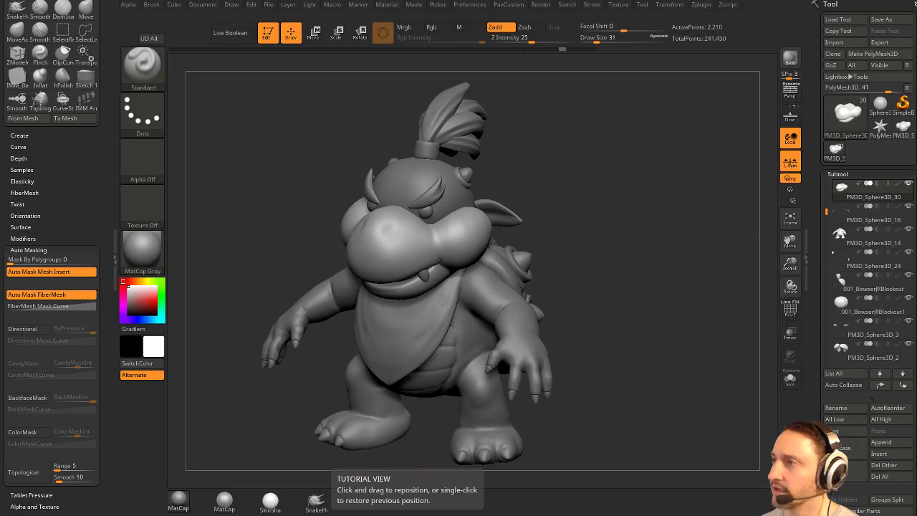
left_click_drag(583, 184, 476, 154)
key("s")
mouse_move(575, 180)
left_mouse_down()
mouse_move(583, 181)
mouse_move(577, 177)
left_mouse_up()
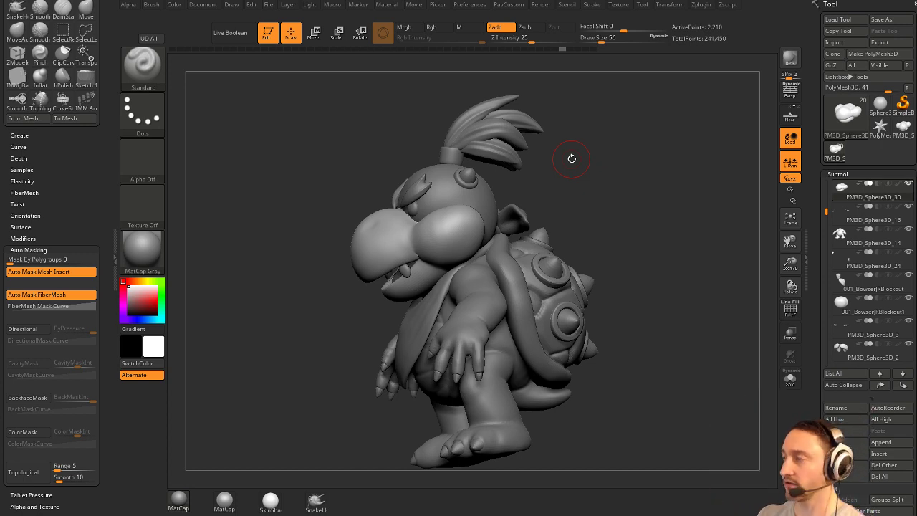
mouse_move(572, 168)
left_mouse_down()
mouse_move(600, 205)
mouse_move(578, 204)
left_mouse_up()
key("s")
mouse_move(577, 205)
left_mouse_down("shift")
mouse_move(570, 206)
mouse_move(572, 181)
left_mouse_up("shift")
key("s")
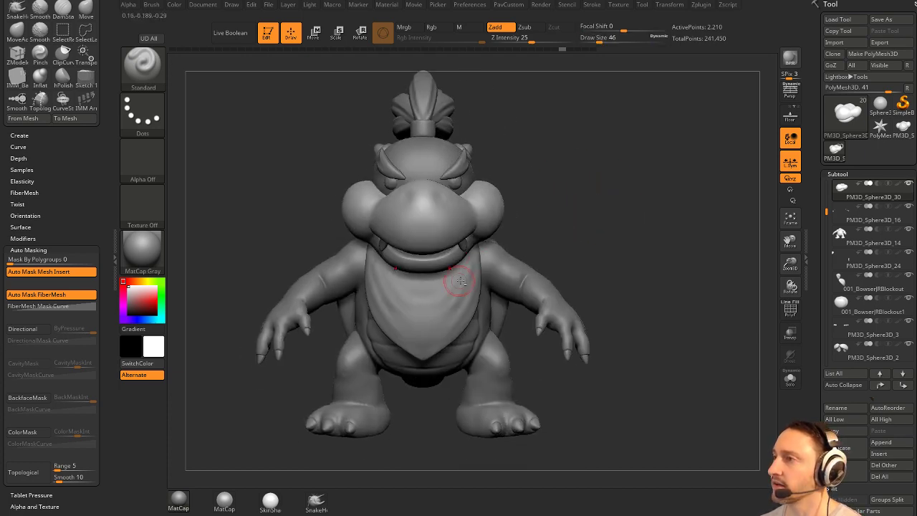
Switch the active subtool from the body PM3D_Sphere3D_14 through the head parts to the bandana, 001_BowserJRBlockout.
left_click_drag(575, 251, 528, 268)
key("s")
left_click(536, 263, "alt")
left_click_drag(609, 236, 580, 245)
left_click_drag(618, 217, 513, 221)
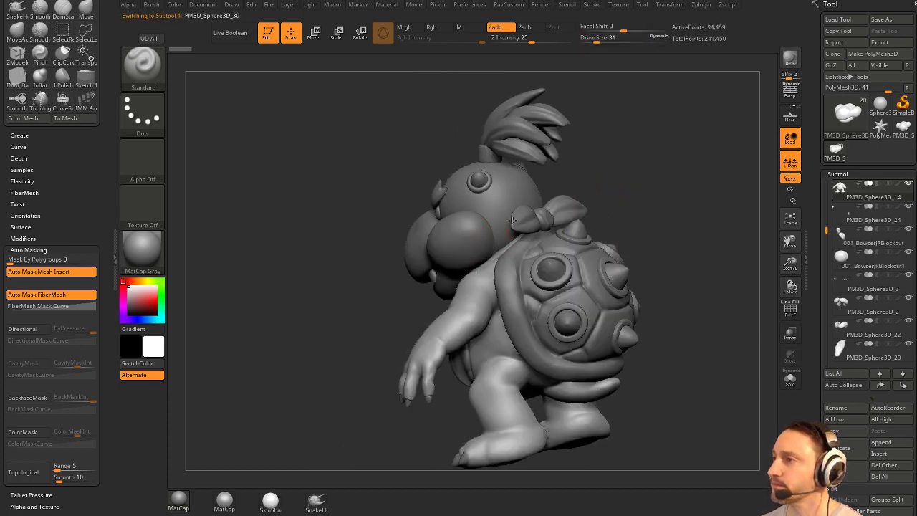
left_click(479, 234, "alt")
left_click_drag(595, 194, 628, 218)
left_click(502, 202, "alt")
left_click(529, 209, "alt")
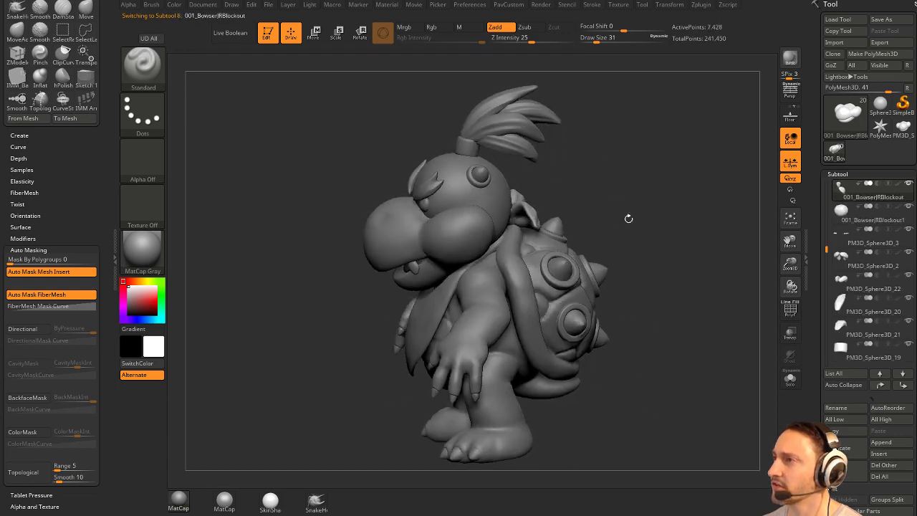
Move in close on the mouth and make the snout and cheeks subtool PM3D_Sphere3D_30 active with draw size 29.
mouse_move(380, 268)
left_mouse_down()
mouse_move(641, 225)
mouse_move(567, 218)
mouse_move(679, 405)
mouse_move(688, 268)
mouse_move(661, 215)
mouse_move(701, 372)
mouse_move(652, 234)
mouse_move(667, 265)
left_mouse_up()
key("s")
key("s")
mouse_move(666, 265)
left_mouse_down("alt")
mouse_move(684, 244)
mouse_move(665, 204)
left_mouse_up("alt")
mouse_move(664, 204)
left_mouse_down("alt")
mouse_move(705, 244)
mouse_move(701, 230)
left_mouse_up("alt")
key("s")
left_click_drag(436, 251, 449, 248)
left_click(467, 246, "alt")
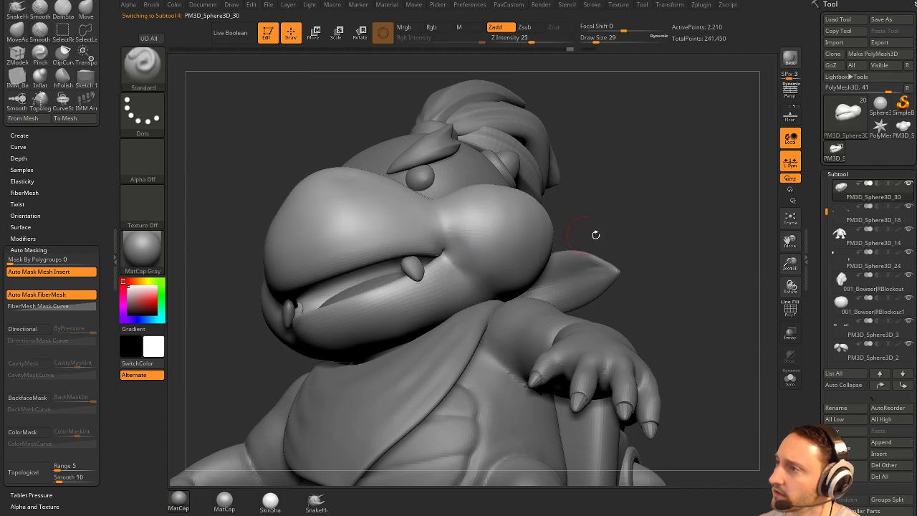
Turn off the smooth subdivision preview on the snout and show its polygroup wireframe to inspect the mouth topology.
mouse_move(596, 234)
left_mouse_down()
mouse_move(670, 220)
mouse_move(680, 242)
left_mouse_up()
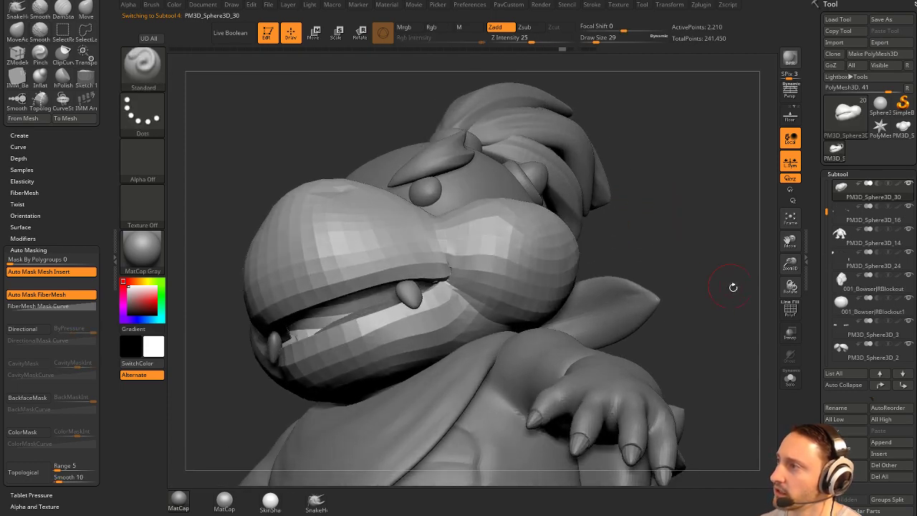
left_click(790, 309)
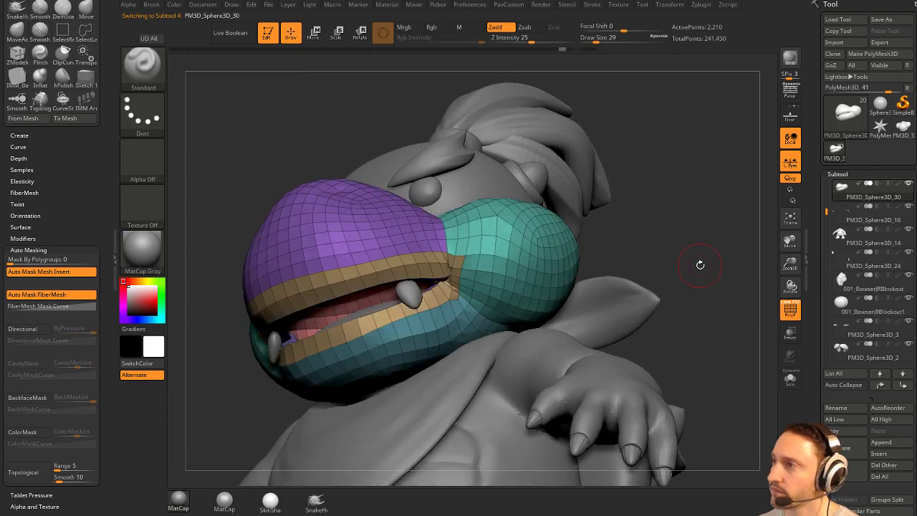
left_click_drag(698, 268, 466, 256)
key("shift")
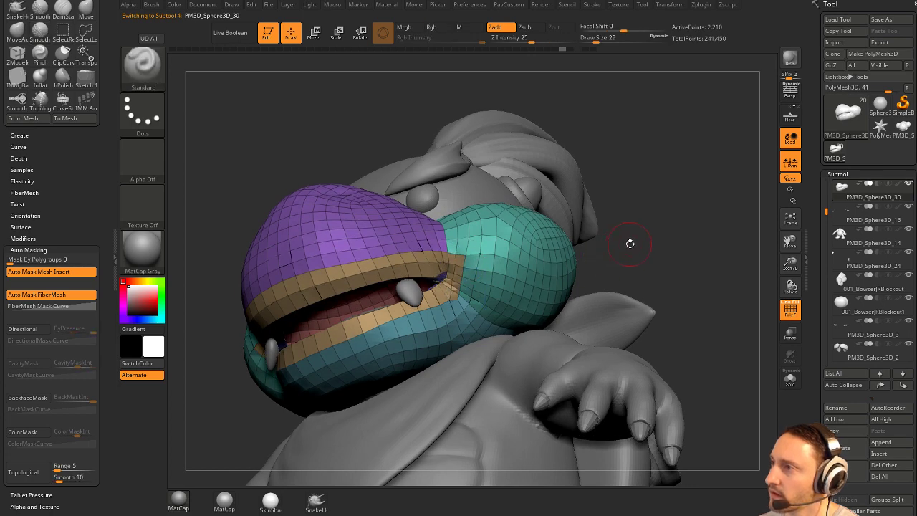
left_click_drag(630, 244, 566, 251)
Pick the Move brush and reduce its draw size to 11 for work at the mouth corner.
key("s")
key("b")
key("m")
key("v")
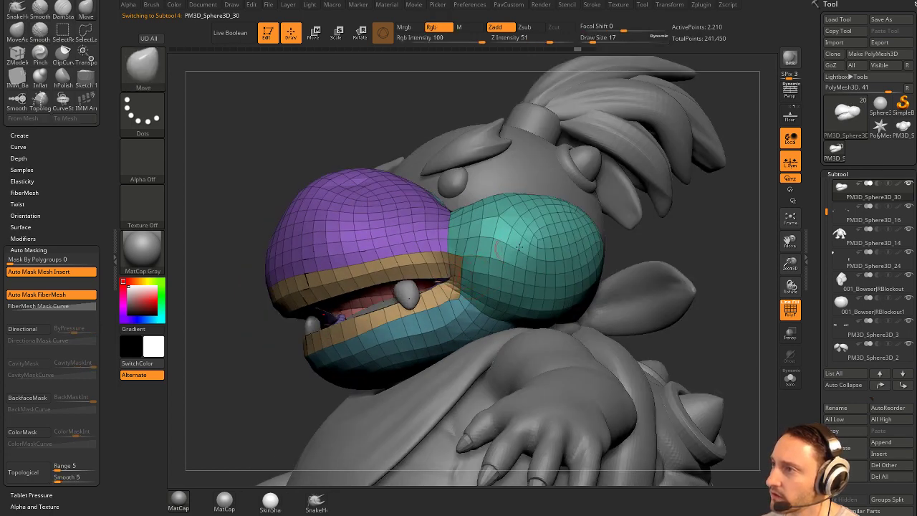
left_click_drag(630, 251, 666, 236)
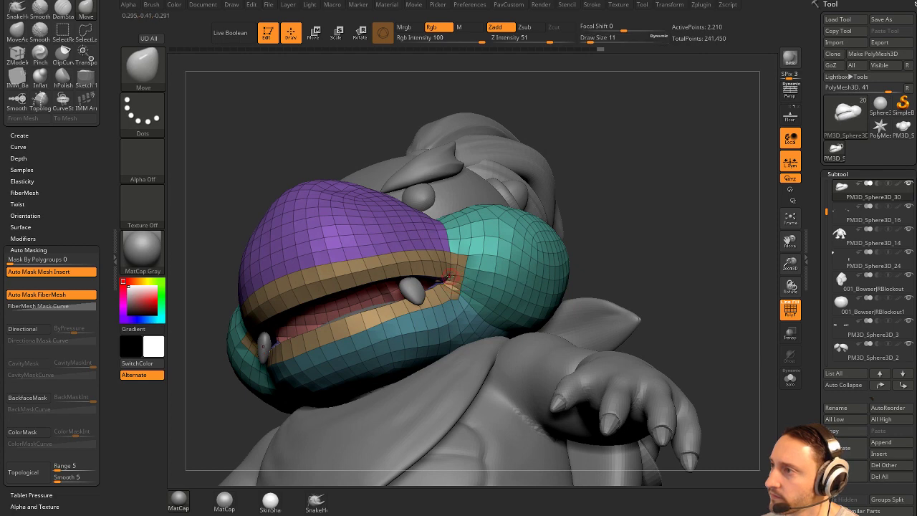
Hide the snout's wireframe and turn its smooth subdivision preview back on.
left_click_drag(609, 247, 631, 268)
key("shift+f")
key("d")
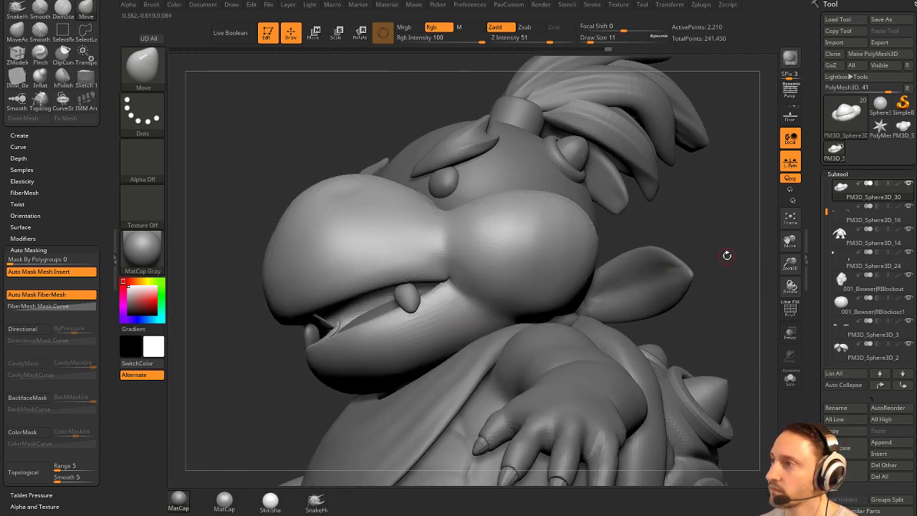
Switch to the Standard brush with draw size 37 and make the body subtool PM3D_Sphere3D_14 active.
left_click_drag(727, 256, 686, 192, "alt")
left_click_drag(667, 248, 693, 250, "shift")
mouse_move(602, 253)
left_mouse_down()
mouse_move(653, 256)
mouse_move(635, 273)
mouse_move(685, 269)
mouse_move(659, 263)
mouse_move(678, 242)
mouse_move(677, 227)
left_mouse_up()
key("b")
key("s")
key("t")
key("s")
left_click_drag(466, 340, 463, 342)
left_click(468, 345, "alt")
left_click_drag(623, 295, 633, 277)
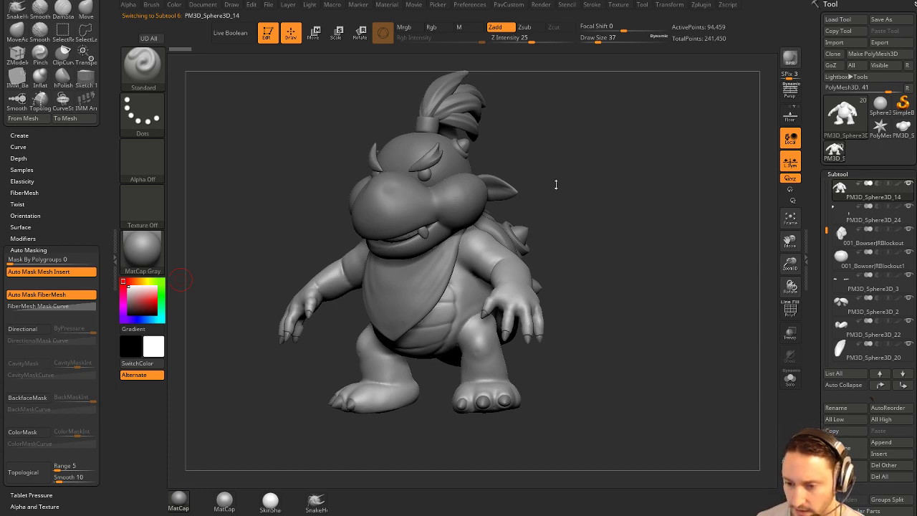
Select the bandana subtool and examine its polygroups and wireframe.
left_click_drag(593, 186, 600, 184)
key("s")
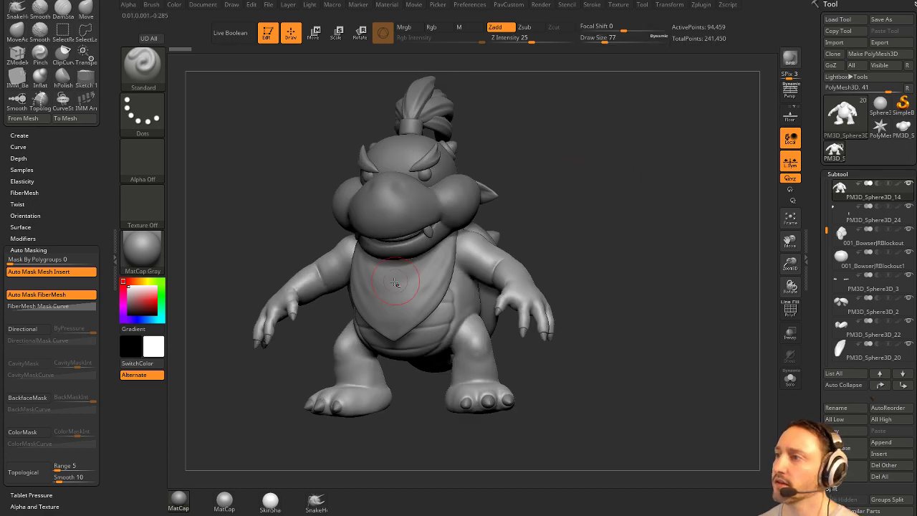
left_click(401, 285, "alt")
mouse_move(548, 224)
left_mouse_down()
mouse_move(596, 222)
mouse_move(578, 233)
mouse_move(573, 209)
mouse_move(595, 226)
left_mouse_up()
mouse_move(594, 225)
left_mouse_down()
mouse_move(567, 230)
mouse_move(682, 266)
left_mouse_up()
left_click(789, 312)
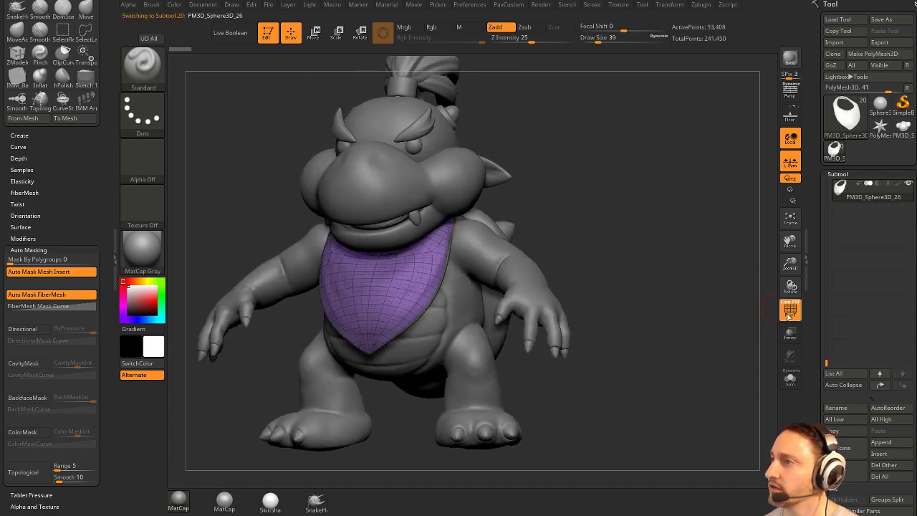
left_click(789, 311)
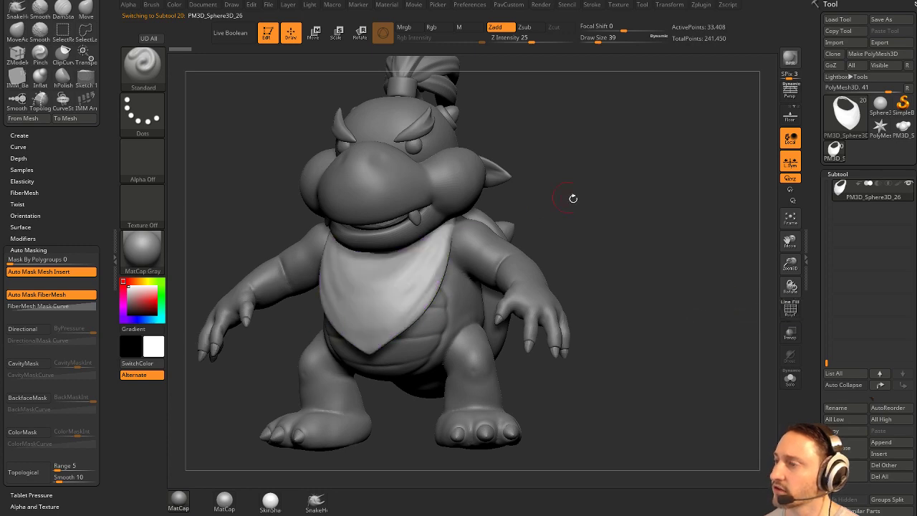
Select the body subtool and set up the DamStandard brush with a draw size of 41.
mouse_move(574, 199)
left_mouse_down()
mouse_move(625, 227)
mouse_move(574, 226)
left_mouse_up()
key("s")
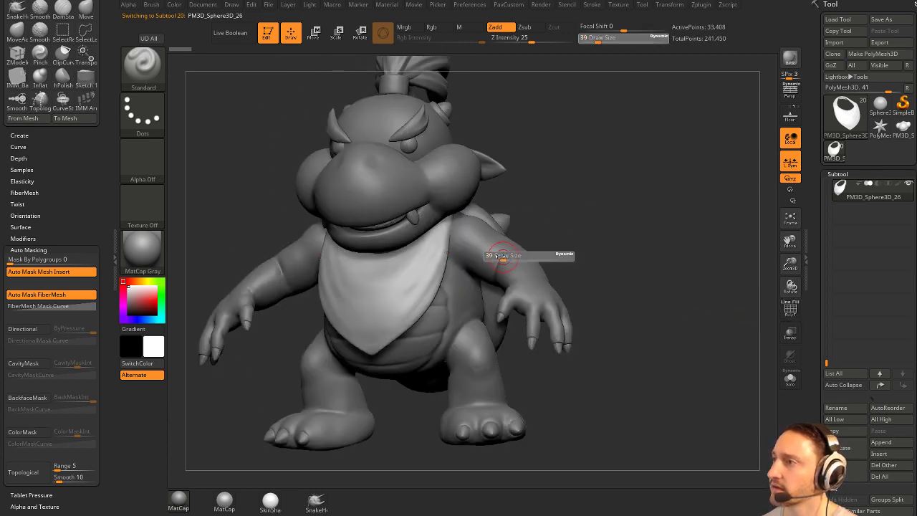
left_click_drag(503, 255, 499, 256)
left_click(500, 255, "alt")
left_click_drag(625, 236, 584, 241)
key("b")
key("d")
key("s")
left_click_drag(688, 227, 580, 162, "alt")
key("s")
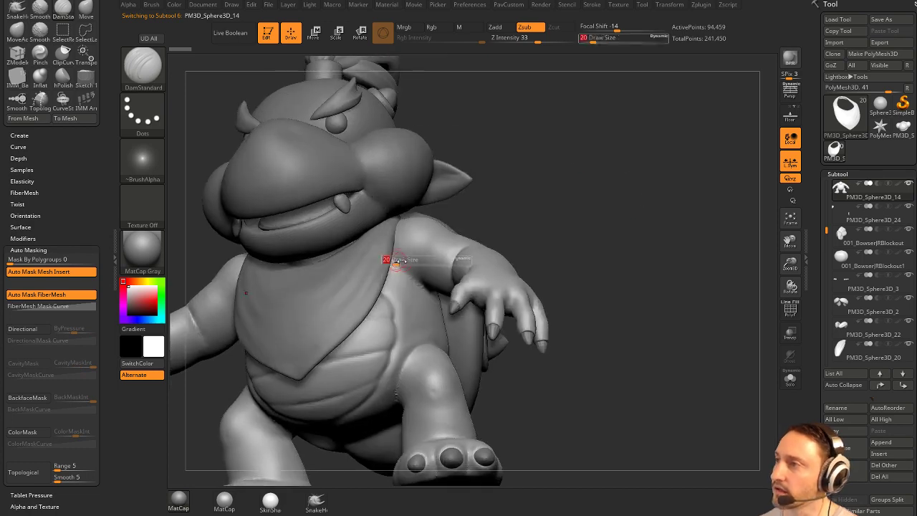
left_click_drag(389, 260, 394, 261)
left_click_drag(538, 261, 511, 223)
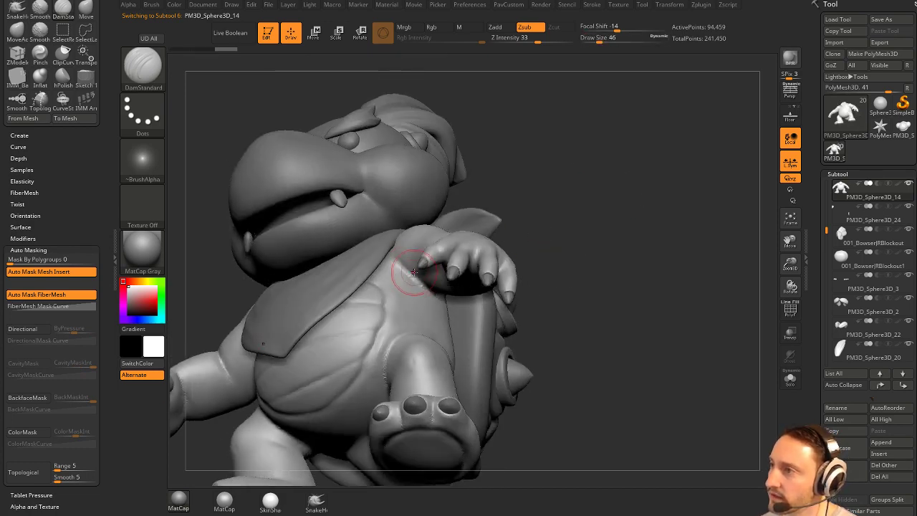
left_click_drag(555, 278, 512, 248)
key("s")
left_click(439, 288)
Hide the bandana and the muzzle subtools, leaving the body as the active subtool.
left_click(490, 281, "alt")
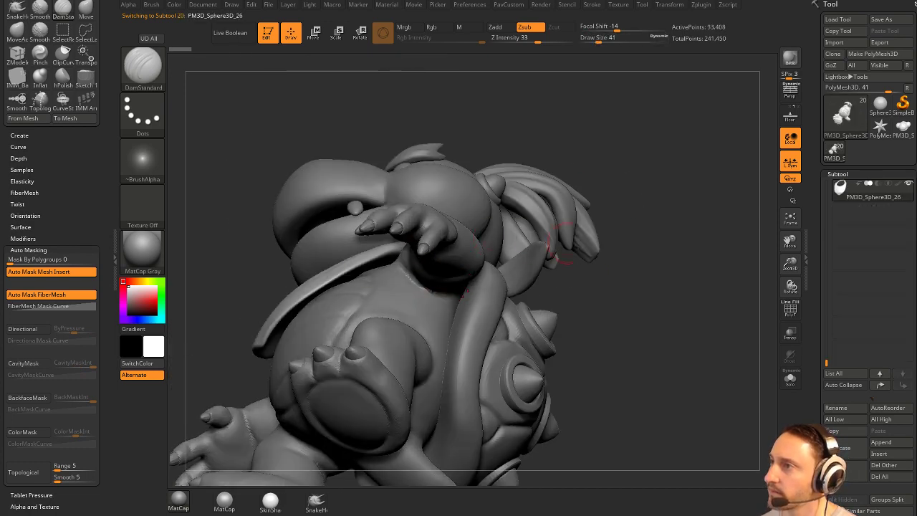
left_click(430, 311, "alt")
left_click_drag(247, 160, 317, 193, "shift")
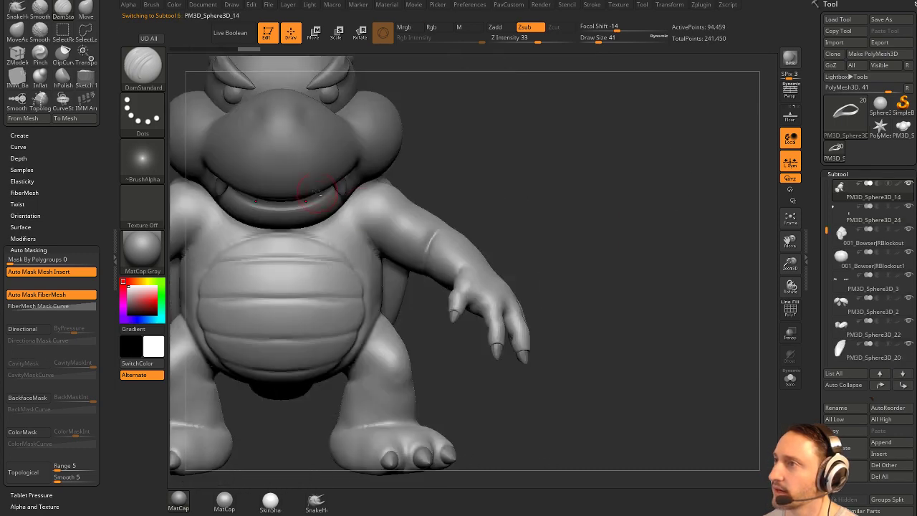
left_click_drag(741, 276, 740, 223, "alt")
left_click(909, 184)
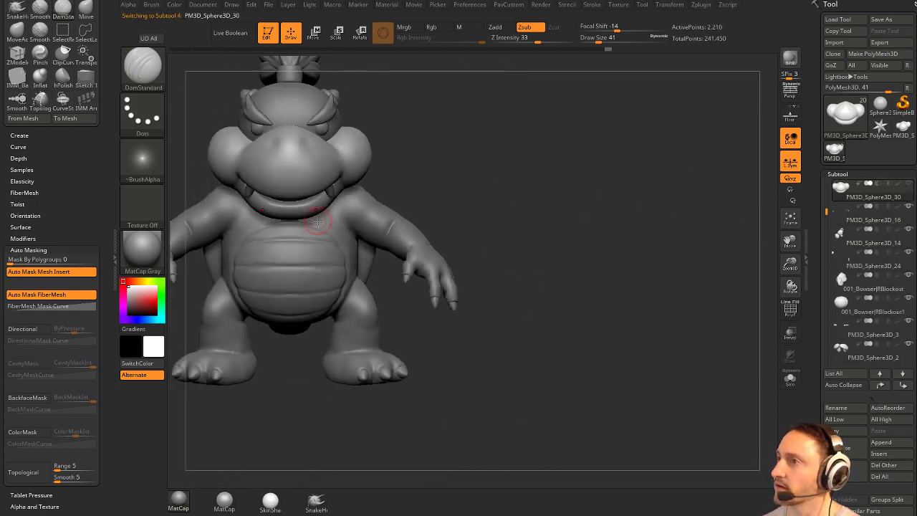
left_click_drag(463, 179, 508, 256, "alt")
left_click(465, 292, "alt")
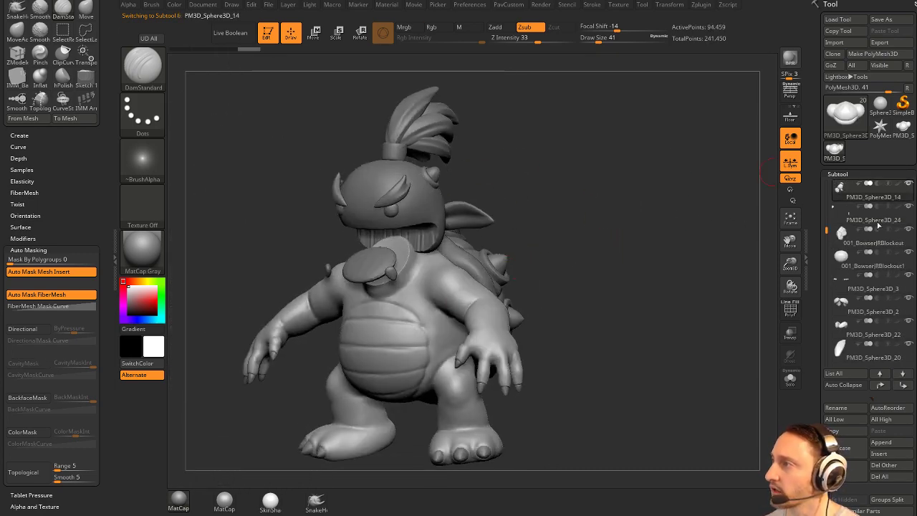
Select the head subtool, clear its mask and remesh the head with DynaMesh.
left_click_drag(573, 240, 651, 201)
left_click(384, 218, "alt")
mouse_move(548, 175)
left_mouse_down()
mouse_move(598, 166)
mouse_move(605, 253)
mouse_move(618, 188)
left_mouse_up()
left_click(585, 291, "ctrl")
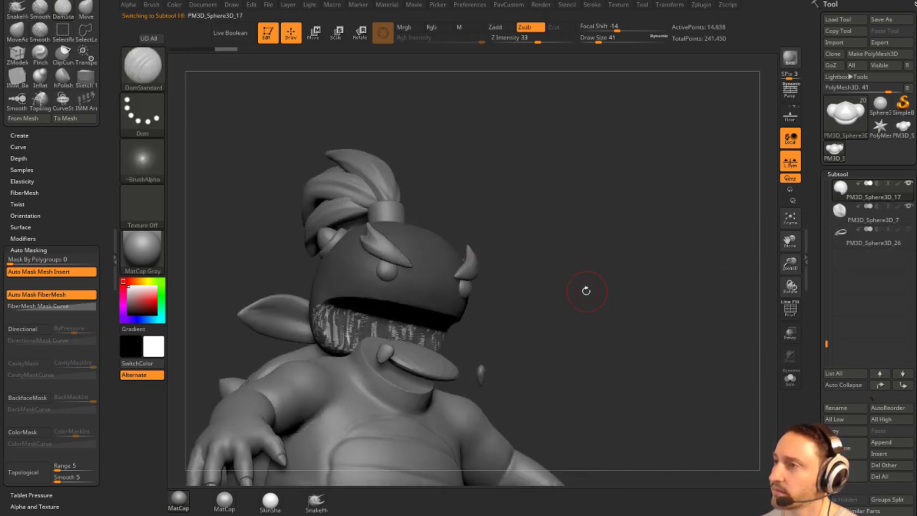
left_click_drag(592, 272, 620, 245, "ctrl")
key("space")
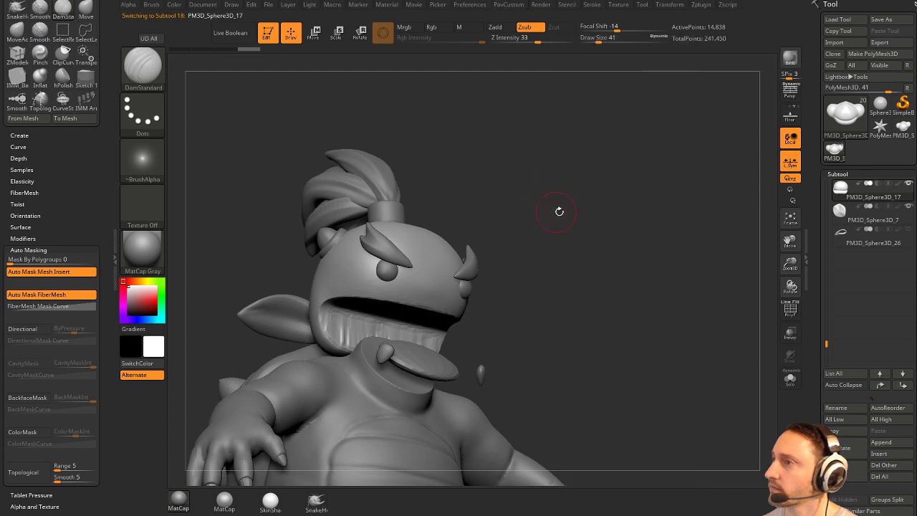
left_click_drag(559, 211, 607, 214)
left_click(578, 226, "ctrl")
left_click(562, 215, "ctrl")
mouse_move(677, 220)
left_mouse_down("ctrl")
mouse_move(630, 308)
mouse_move(560, 294)
left_mouse_up("ctrl")
Switch to the Standard brush and make the body the active subtool.
mouse_move(625, 288)
left_mouse_down()
mouse_move(576, 287)
mouse_move(716, 296)
mouse_move(653, 286)
mouse_move(624, 260)
mouse_move(637, 247)
mouse_move(667, 279)
mouse_move(601, 270)
mouse_move(668, 276)
mouse_move(645, 258)
mouse_move(629, 263)
left_mouse_up()
key("b")
key("s")
key("t")
left_click(502, 279, "alt")
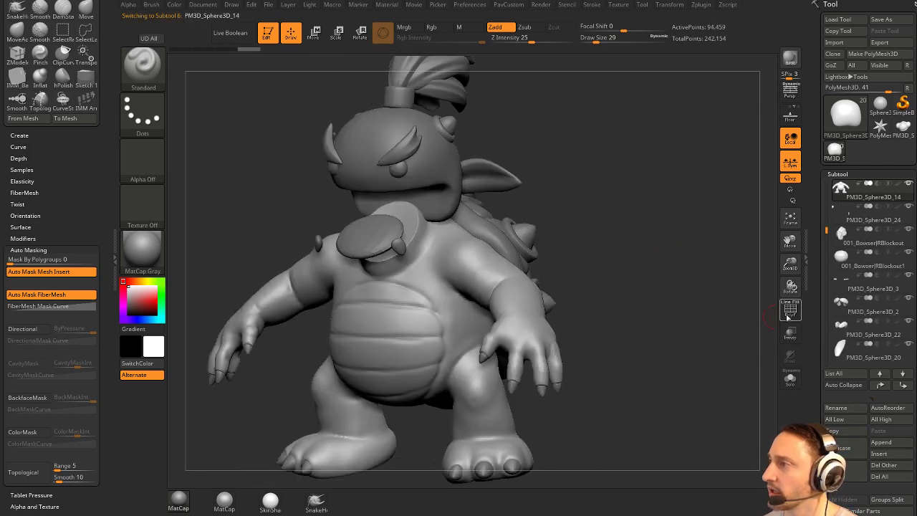
Inspect the body's wireframe in isolation, then restore the full character view and set the draw size to 51.
left_click(790, 378)
left_click(790, 311)
left_click_drag(703, 315, 726, 329)
left_click(789, 378)
left_click(787, 311)
mouse_move(581, 272)
left_mouse_down("alt")
mouse_move(574, 238)
mouse_move(619, 248)
left_mouse_up("alt")
key("s")
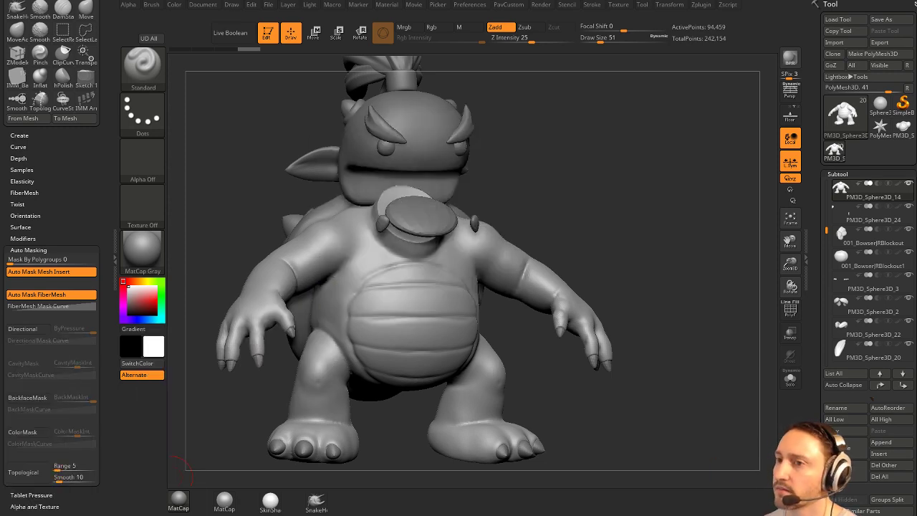
mouse_move(642, 215)
left_mouse_down()
mouse_move(619, 257)
mouse_move(639, 235)
mouse_move(643, 248)
mouse_move(610, 274)
mouse_move(612, 245)
mouse_move(653, 213)
mouse_move(645, 233)
left_mouse_up()
key("s")
key("s")
mouse_move(524, 293)
left_mouse_down()
mouse_move(553, 294)
mouse_move(518, 294)
mouse_move(541, 310)
left_mouse_up()
key("b")
key("m")
key("v")
key("s")
key("b")
key("c")
key("l")
Insert a mirrored Cylinder12 primitive at the forearms and split the cylinders off into their own subtool.
mouse_move(591, 280)
left_mouse_down("alt")
mouse_move(609, 273)
mouse_move(570, 287)
mouse_move(634, 274)
left_mouse_up("alt")
key("m")
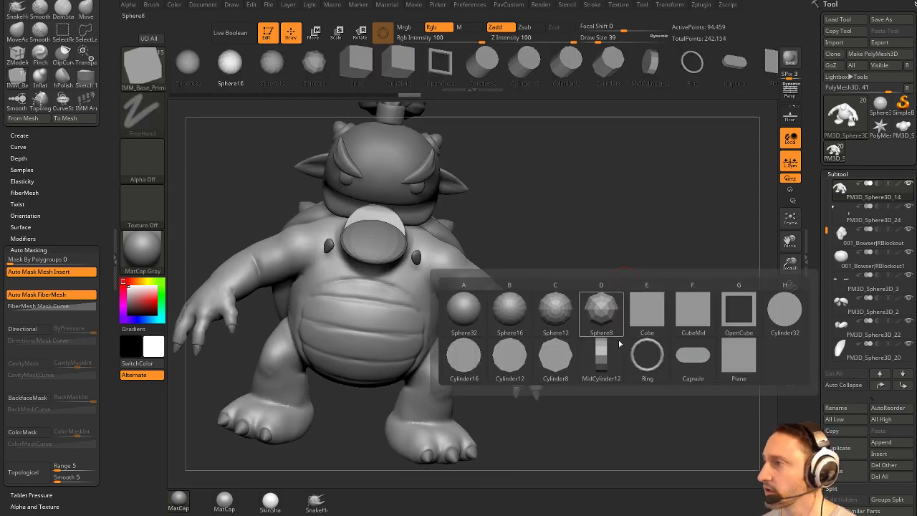
left_click(508, 364)
mouse_move(584, 313)
left_mouse_down()
mouse_move(550, 330)
mouse_move(542, 319)
mouse_move(556, 321)
left_mouse_up()
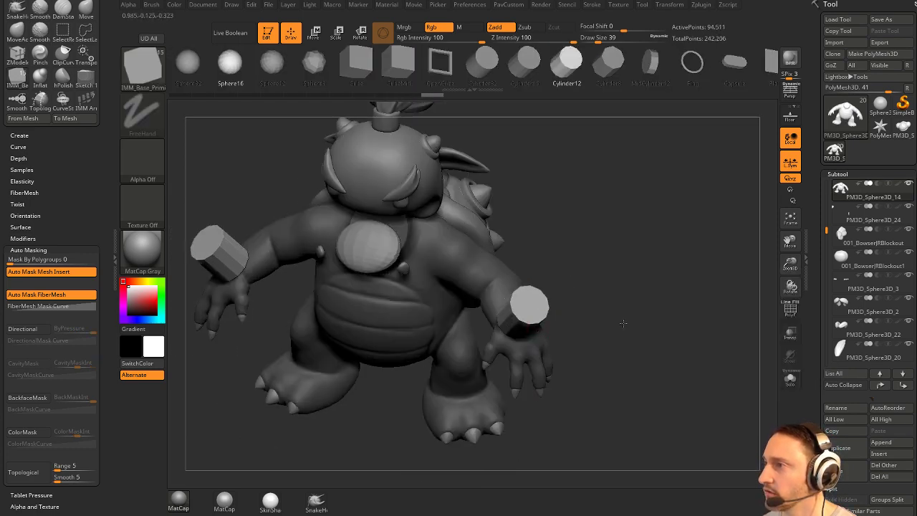
left_click_drag(625, 321, 661, 285)
key("3")
left_click(641, 278)
left_click_drag(569, 271, 599, 267)
Select the new cylinder subtool and move, rotate and scale the mirrored pair roughly onto the wrists.
key("w")
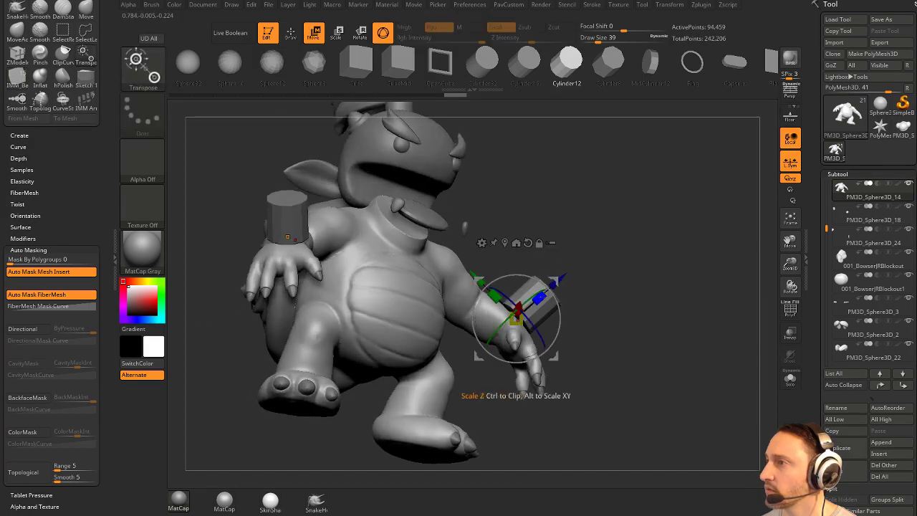
key("q")
left_click(559, 305, "alt")
key("w")
mouse_move(557, 299)
left_mouse_down()
mouse_move(552, 347)
mouse_move(517, 346)
left_mouse_up()
key("q")
mouse_move(663, 307)
left_mouse_down()
mouse_move(601, 321)
mouse_move(633, 356)
left_mouse_up()
key("w")
mouse_move(512, 281)
left_mouse_down()
mouse_move(530, 306)
mouse_move(526, 271)
left_mouse_up()
left_click_drag(606, 266, 597, 261)
left_click_drag(487, 329, 488, 323)
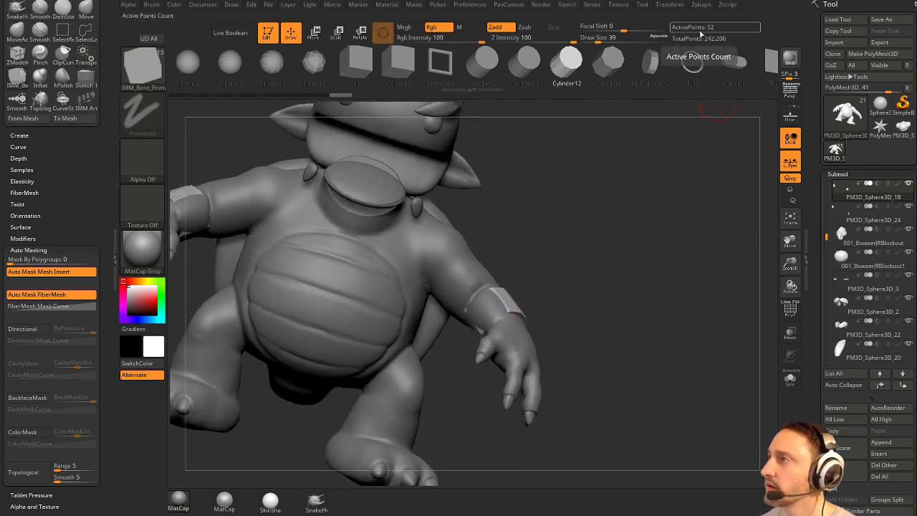
Quick-save the project, reload the quicksave QS_3567.ZPR and bring up the transform gizmo on the wrist cylinders.
left_click(676, 1)
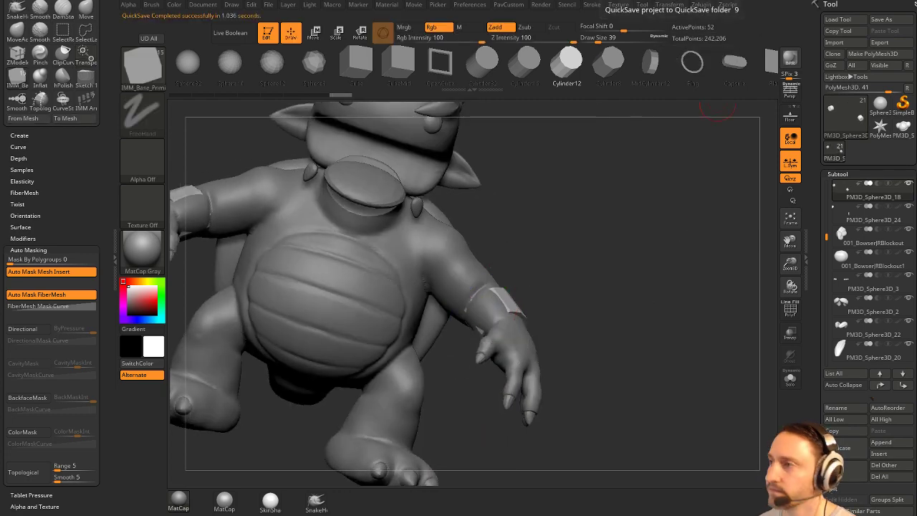
key("comma")
left_click(504, 106)
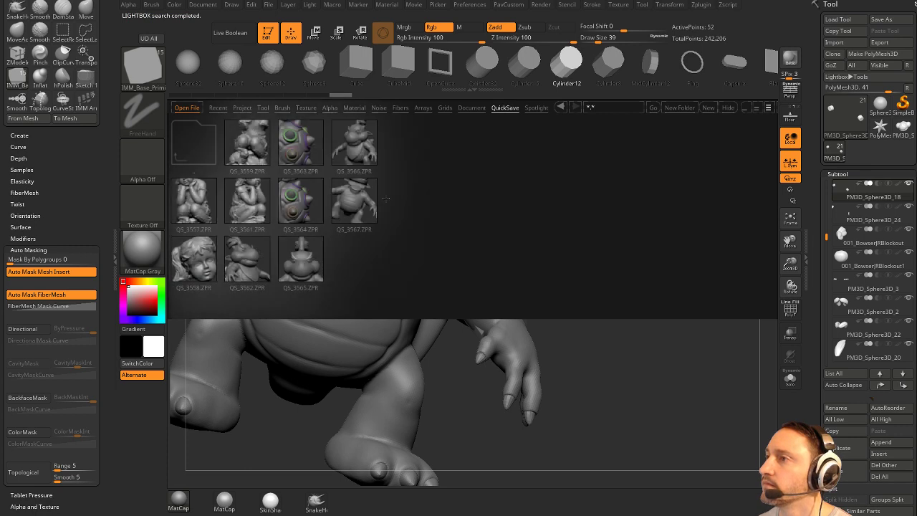
double_click(365, 202)
left_click(483, 283)
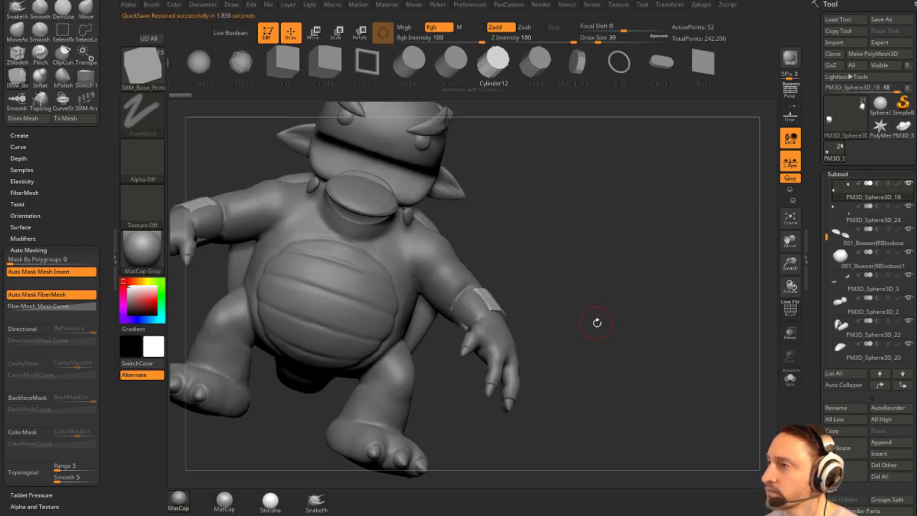
left_click_drag(597, 322, 582, 263)
key("w")
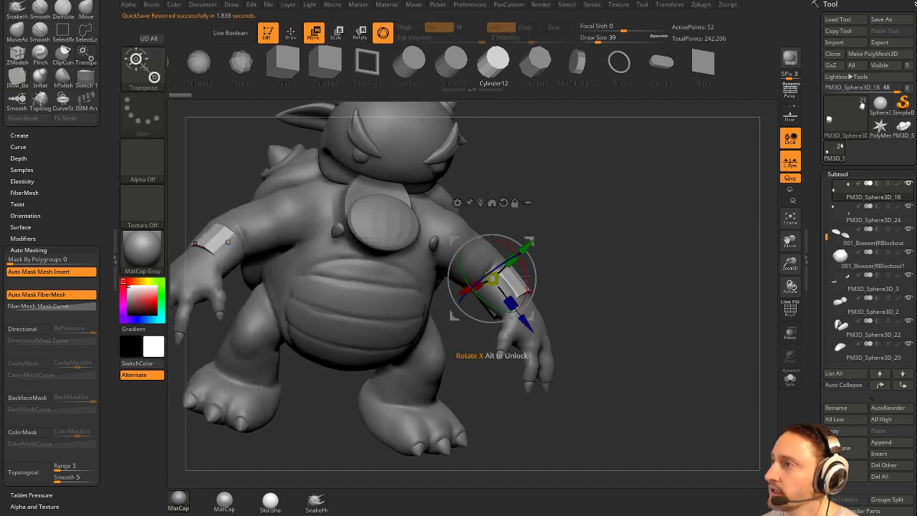
left_click_drag(527, 278, 588, 255)
key("ctrl+z")
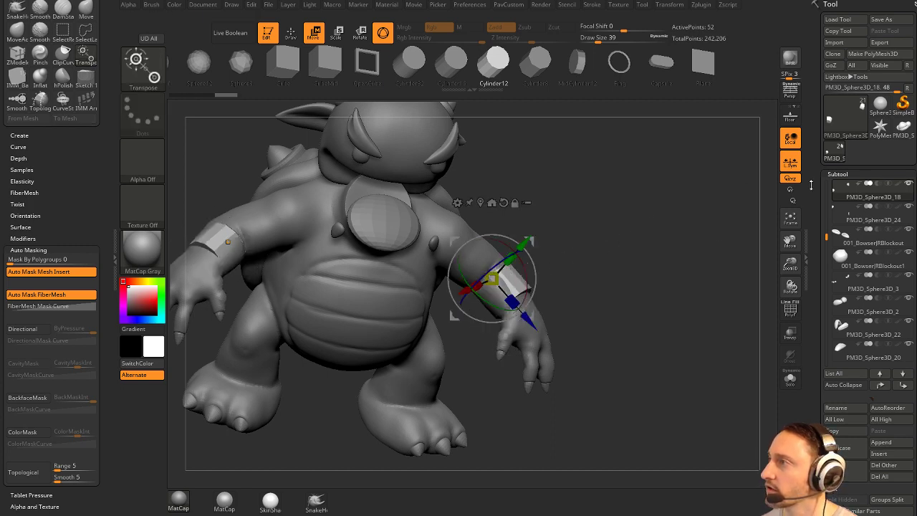
left_click_drag(491, 278, 690, 238)
key("ctrl+z")
Enlarge the wrist cylinders uniformly so they surround the forearms, and scale them further along X.
left_click(792, 169)
left_click_drag(493, 278, 528, 270)
mouse_move(610, 266)
left_mouse_down()
mouse_move(570, 248)
mouse_move(600, 260)
left_mouse_up()
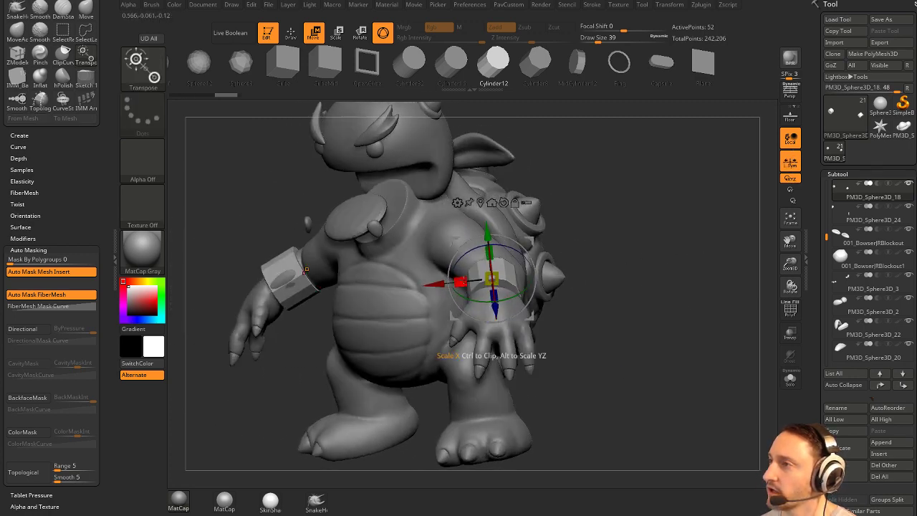
left_click_drag(460, 281, 444, 282)
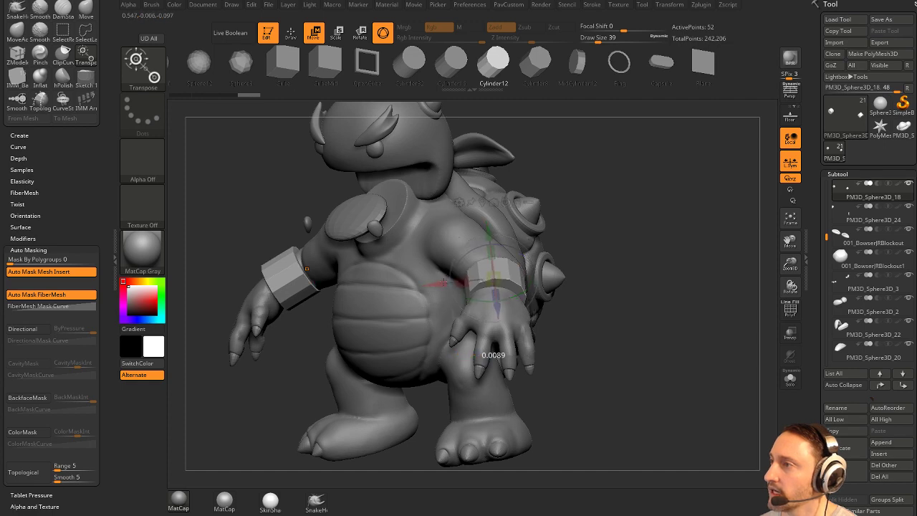
Rotate the wrist cylinders slightly to follow the forearms and shift them along their Z axis.
left_click_drag(599, 247, 593, 292)
left_click_drag(529, 263, 528, 260)
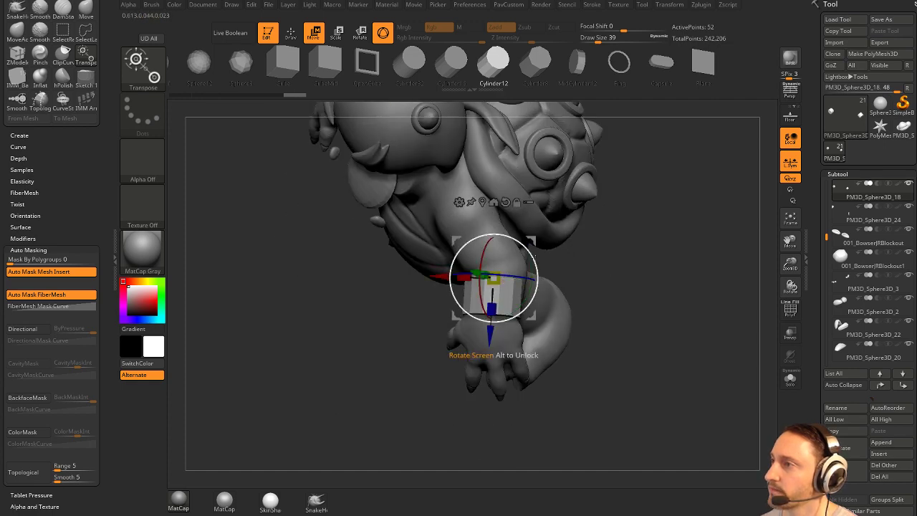
left_click_drag(489, 336, 491, 334)
key("q")
mouse_move(609, 248)
left_mouse_down()
mouse_move(635, 209)
mouse_move(628, 230)
left_mouse_up()
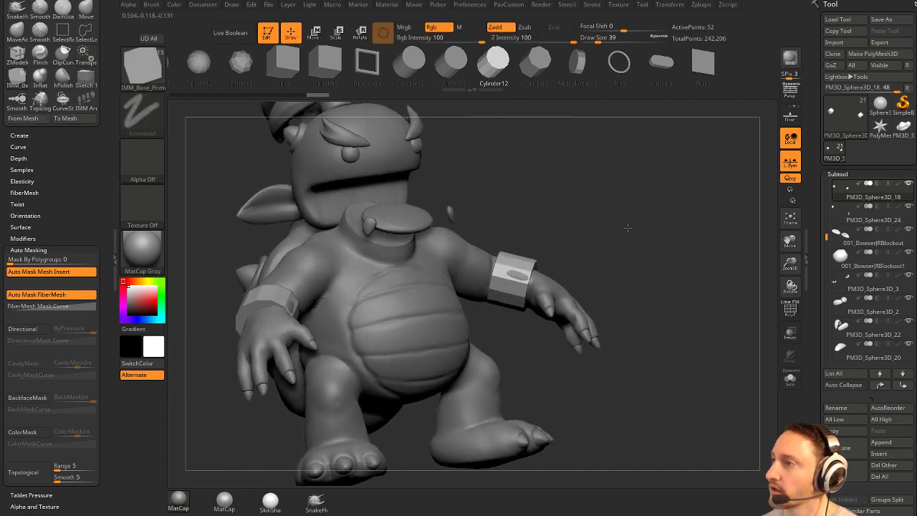
Scale the wrist cylinders up a little more and nudge them along their Y axis.
key("w")
left_click_drag(495, 278, 507, 271)
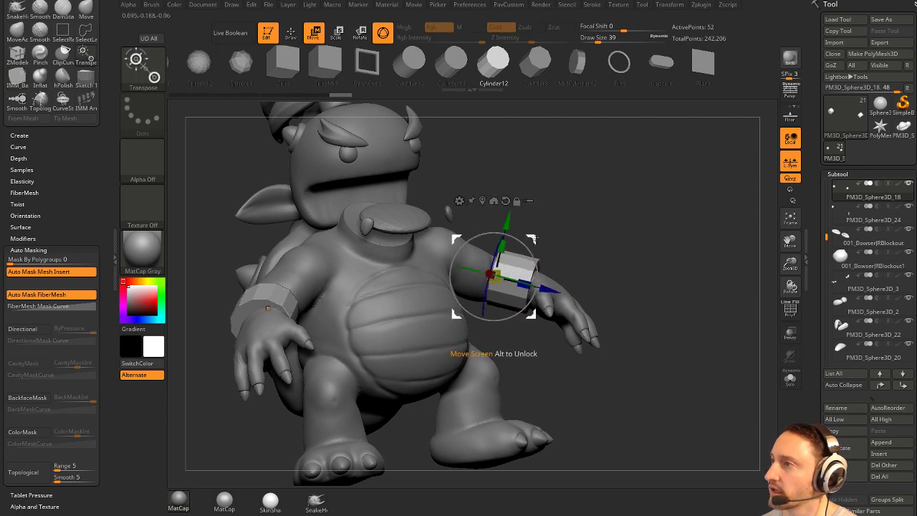
left_click_drag(506, 222, 507, 226)
key("q")
mouse_move(608, 237)
left_mouse_down()
mouse_move(444, 243)
mouse_move(595, 270)
mouse_move(600, 285)
left_mouse_up()
Fine-tune the angle and position of the wrist cylinders so they sit centred around the forearms.
key("w")
left_click_drag(424, 317, 414, 313)
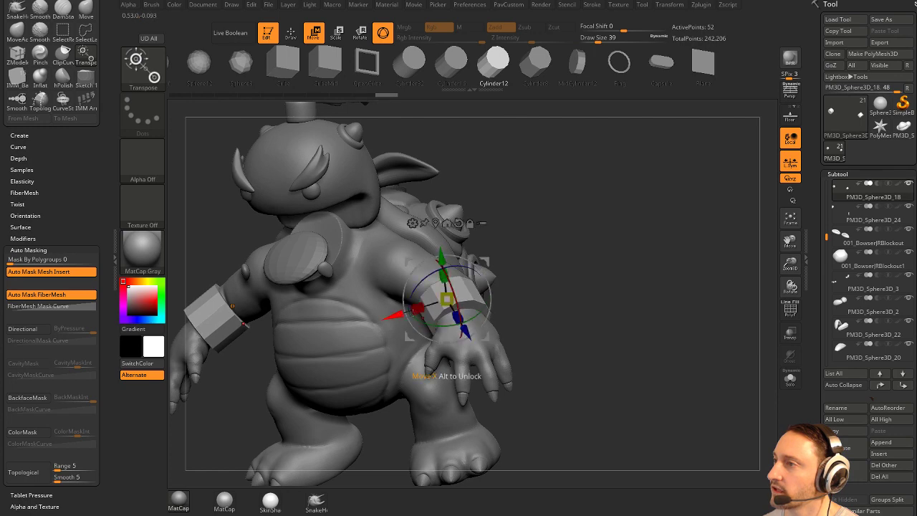
left_click_drag(472, 318, 468, 322)
left_click_drag(487, 262, 487, 260)
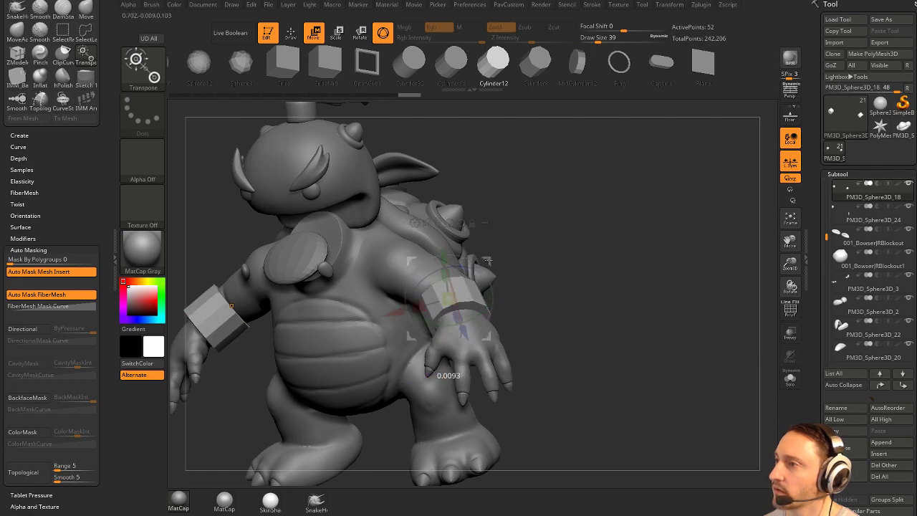
key("q")
Reshape the wrist cylinders around the forearms using the Move brush at draw size 158.
mouse_move(567, 256)
left_mouse_down()
mouse_move(617, 311)
mouse_move(588, 351)
left_mouse_up()
key("s")
left_click_drag(537, 300, 578, 293)
key("s")
left_click_drag(635, 291, 544, 279, "alt")
key("b")
key("m")
key("v")
left_click_drag(494, 264, 411, 290)
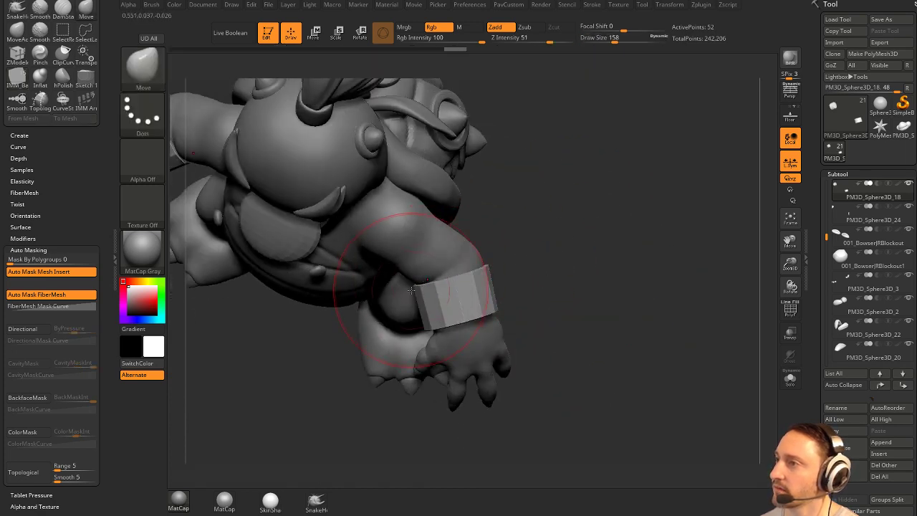
left_click_drag(535, 292, 486, 309)
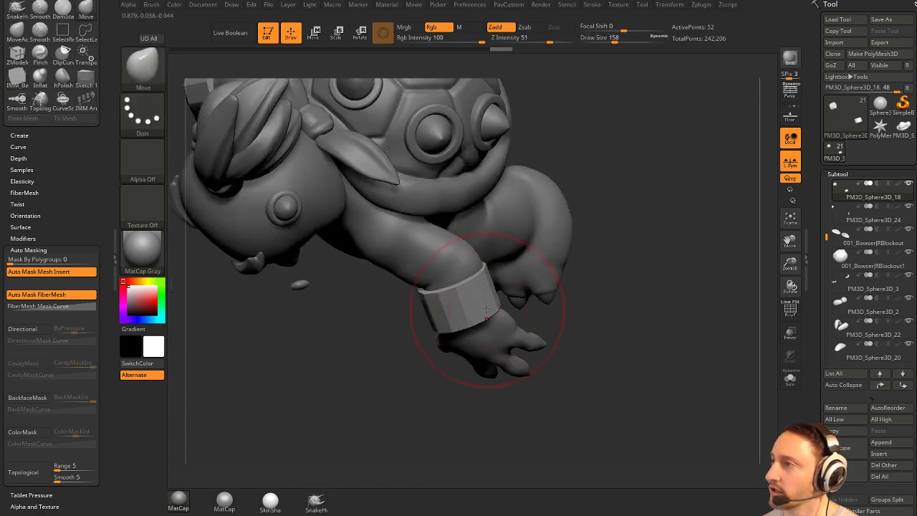
left_click_drag(607, 263, 511, 272)
left_click_drag(441, 324, 462, 320)
Refine the edges of the wrist cuffs with the Move brush at draw size 128, checking them from several angles.
key("s")
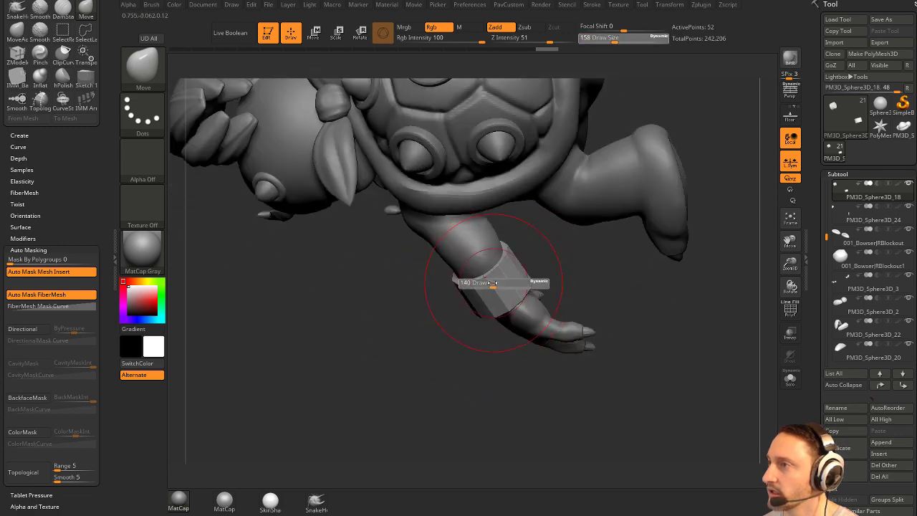
left_click_drag(492, 282, 488, 282)
left_click_drag(473, 287, 465, 293)
left_click_drag(390, 344, 444, 359)
left_click_drag(521, 275, 516, 278)
left_click_drag(588, 310, 618, 248)
mouse_move(513, 252)
right_mouse_down()
mouse_move(508, 268)
mouse_move(528, 261)
right_mouse_up()
left_click_drag(528, 260, 538, 258)
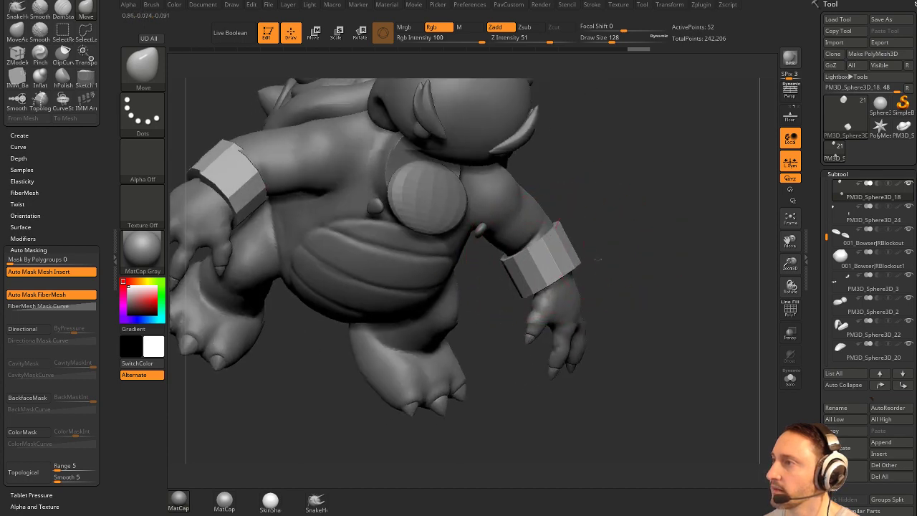
mouse_move(539, 257)
right_mouse_down()
mouse_move(536, 270)
mouse_move(605, 186)
right_mouse_up()
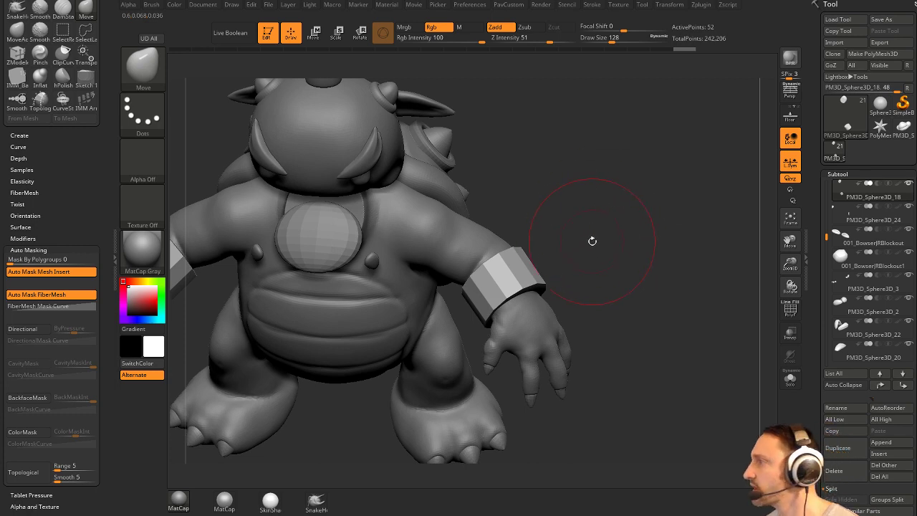
Shorten the wrist cuffs along their Z axis and shift them slightly along the forearms.
right_click_drag(595, 245, 596, 240, "alt")
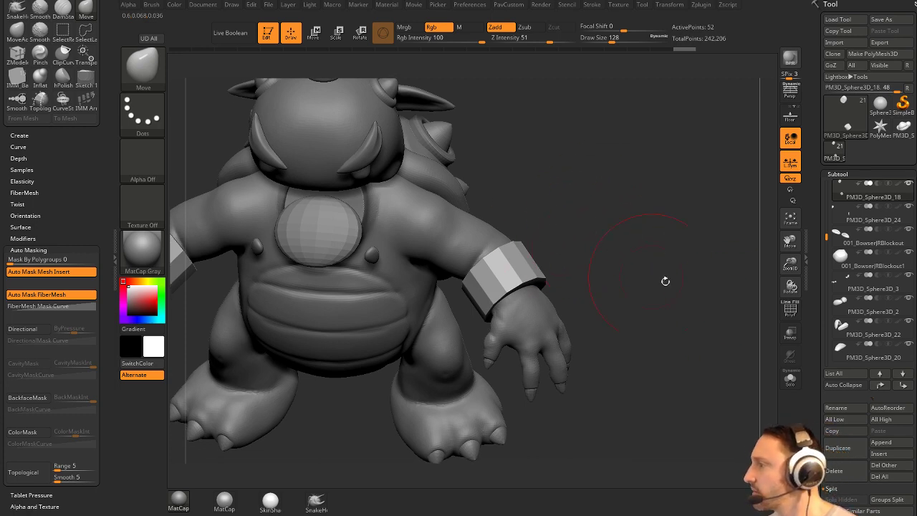
mouse_move(916, 301)
left_mouse_down()
mouse_move(500, 294)
mouse_move(487, 311)
mouse_move(916, 315)
left_mouse_up()
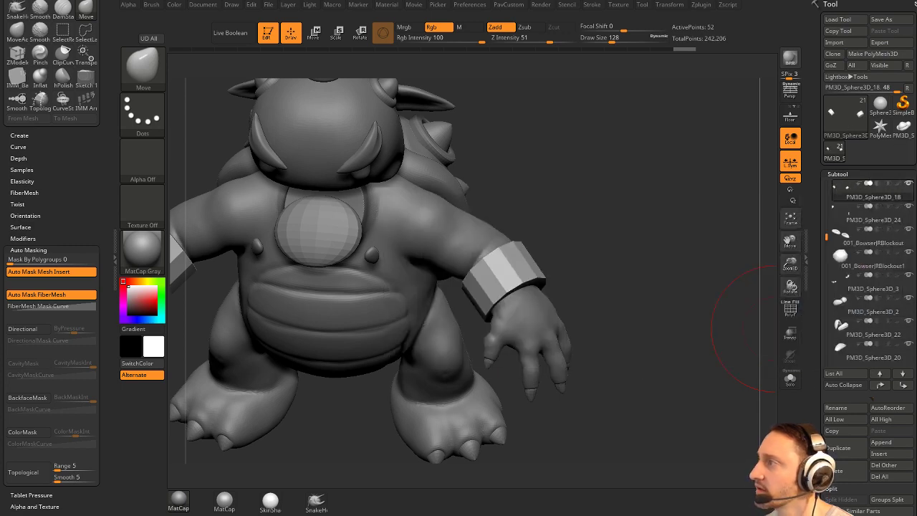
mouse_move(593, 221)
right_mouse_down()
mouse_move(604, 234)
mouse_move(588, 248)
mouse_move(592, 236)
mouse_move(591, 258)
mouse_move(574, 262)
right_mouse_up()
key("w")
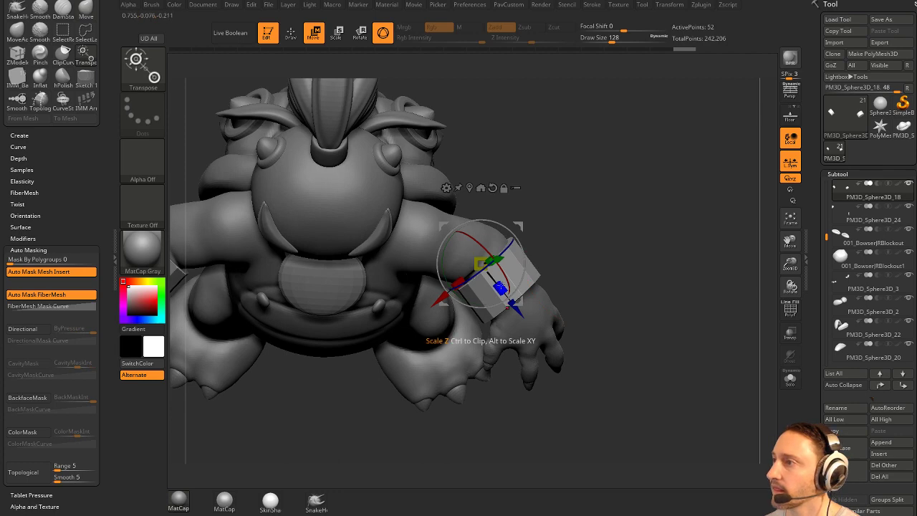
left_click_drag(500, 288, 481, 257)
left_click_drag(515, 309, 522, 319)
key("q")
Reshape the wrist cuffs around the forearms with the Move brush, using draw sizes 228, 124 and 74 from several angles.
mouse_move(574, 308)
right_mouse_down()
mouse_move(577, 267)
mouse_move(595, 260)
mouse_move(552, 280)
right_mouse_up()
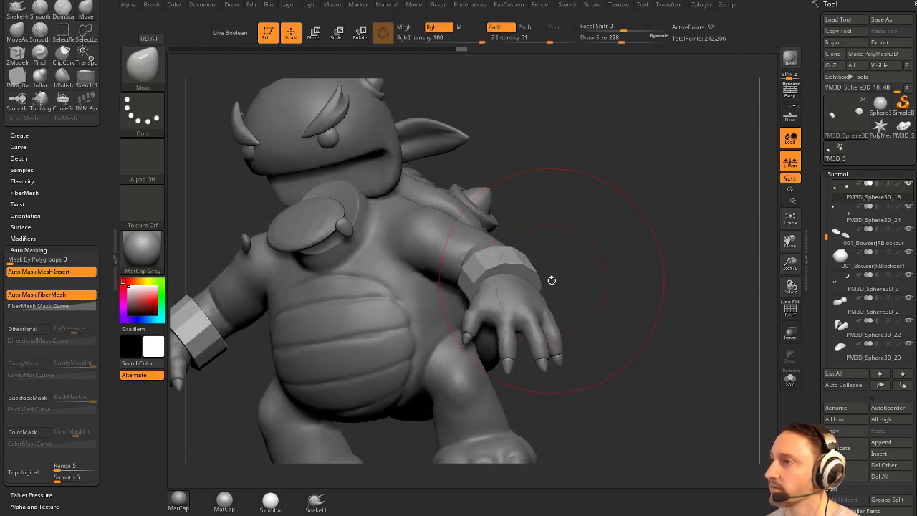
left_click_drag(526, 279, 522, 278)
right_click_drag(522, 279, 408, 275)
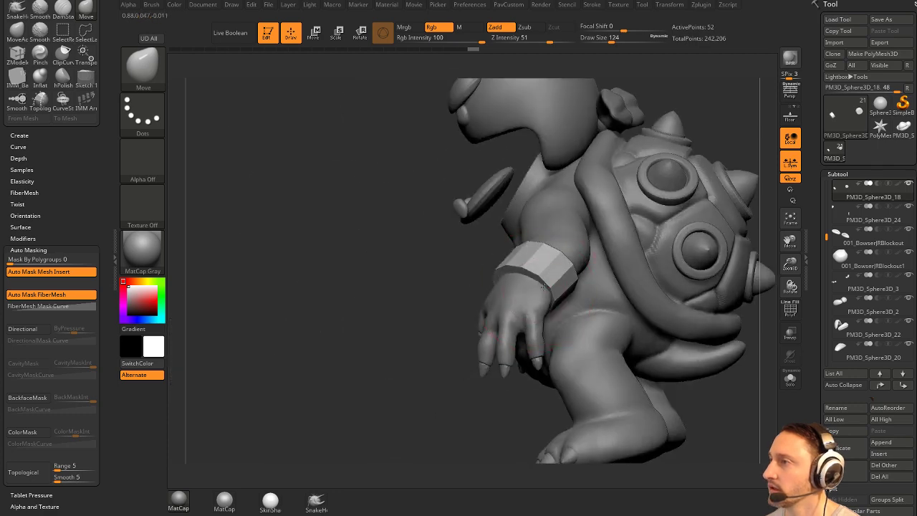
mouse_move(458, 315)
right_mouse_down()
mouse_move(423, 271)
mouse_move(466, 244)
right_mouse_up()
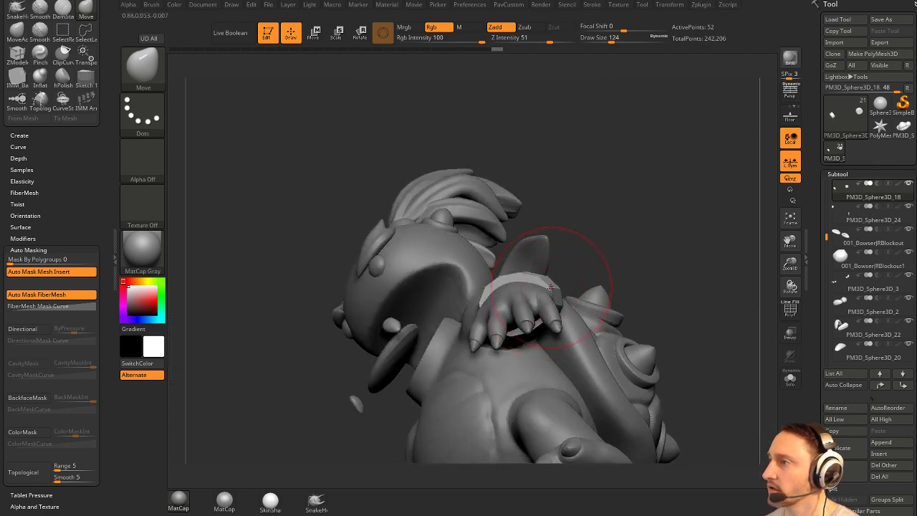
right_click_drag(597, 290, 590, 336)
right_click_drag(631, 287, 710, 232)
right_click_drag(661, 257, 645, 261)
right_click_drag(534, 294, 523, 268)
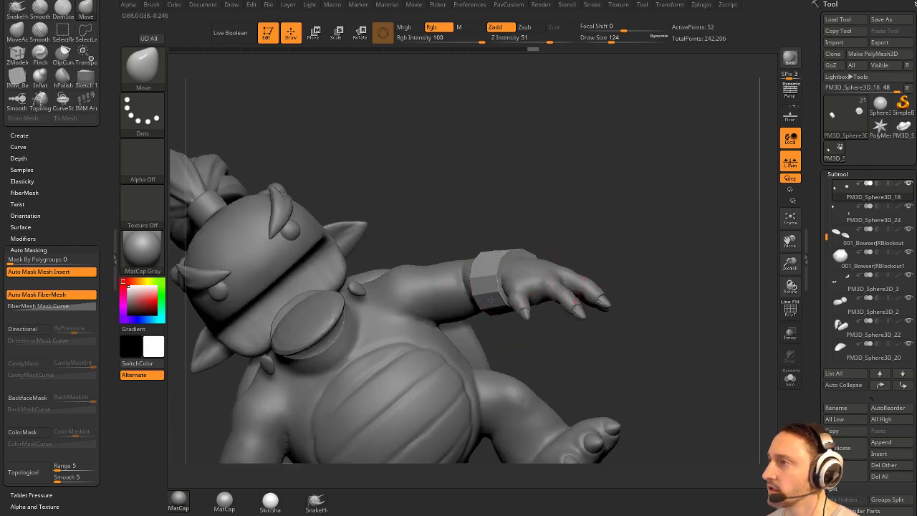
mouse_move(574, 190)
right_mouse_down()
mouse_move(607, 218)
mouse_move(595, 244)
right_mouse_up()
key("s")
left_click_drag(463, 300, 456, 300)
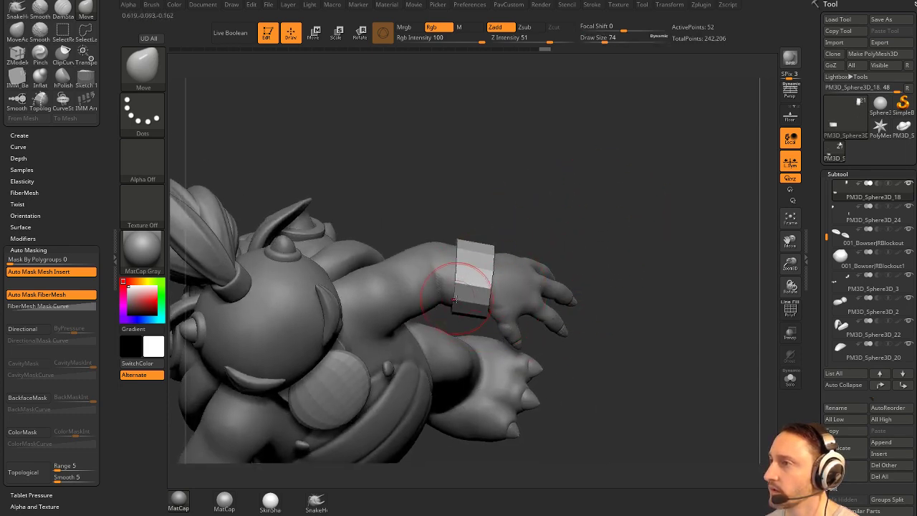
mouse_move(459, 268)
right_mouse_down()
mouse_move(559, 196)
mouse_move(451, 301)
right_mouse_up()
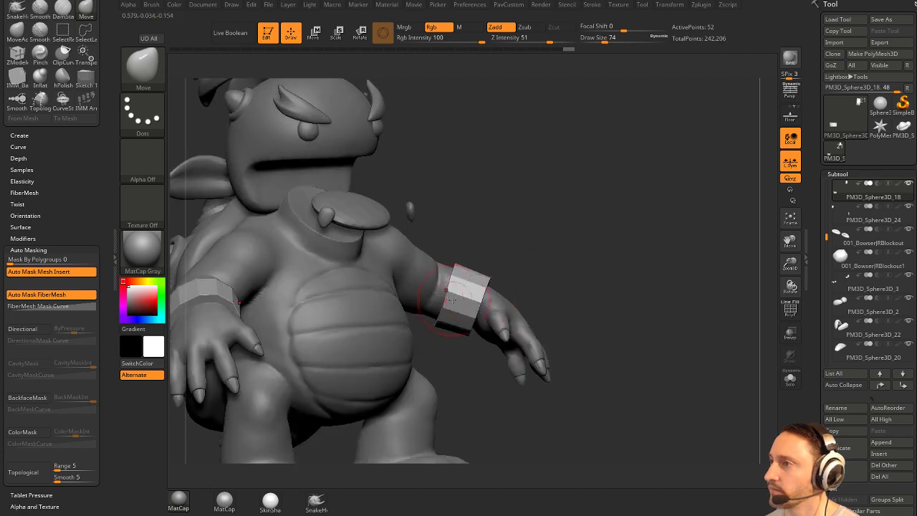
Switch to the Standard brush at draw size 35 and turn on the polyframe display for the wrist cuffs.
mouse_move(544, 268)
right_mouse_down()
mouse_move(543, 219)
mouse_move(538, 247)
mouse_move(565, 307)
right_mouse_up()
key("b")
key("s")
key("t")
key("s")
left_click_drag(575, 308, 569, 308)
left_click(789, 310)
mouse_move(705, 301)
right_mouse_down()
mouse_move(671, 295)
mouse_move(674, 344)
mouse_move(748, 316)
right_mouse_up()
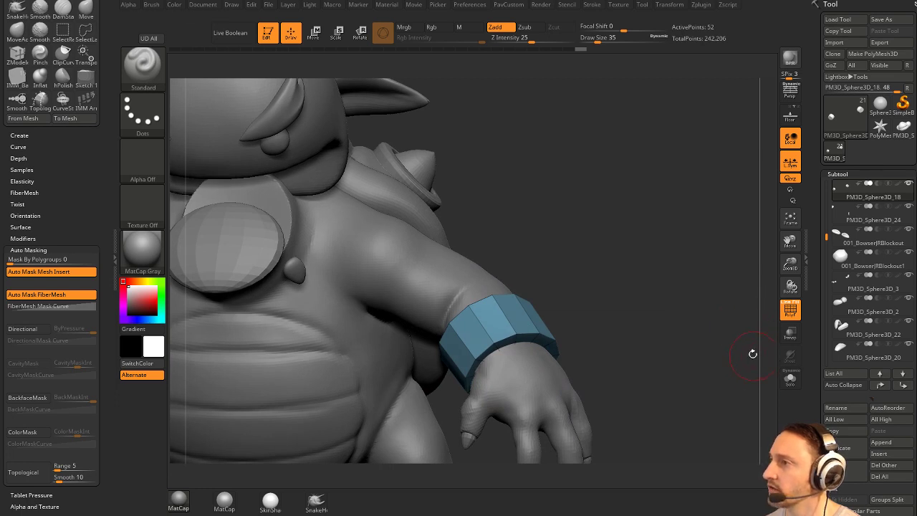
Assign a new polygroup to the cuffs' outer band using the ZModeler edge action PolyGroup with the Polyloop target.
key("b")
key("z")
key("m")
key("space")
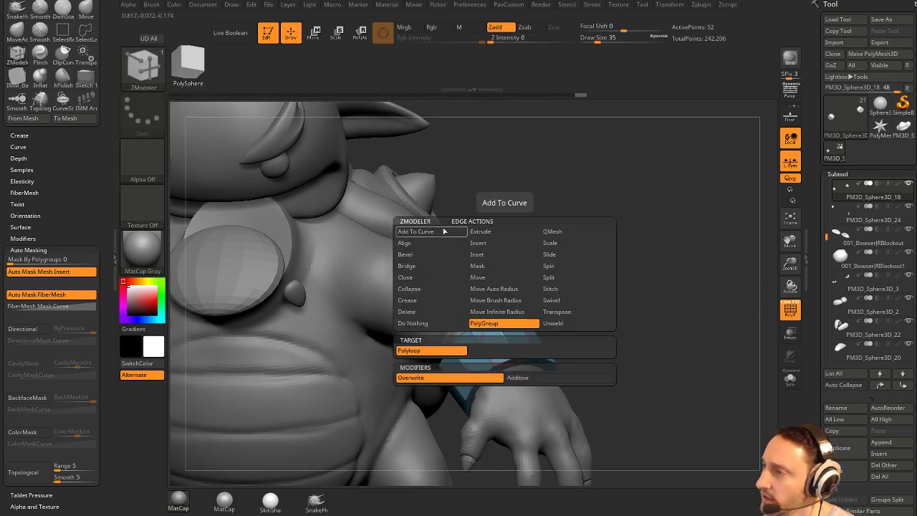
left_click_drag(591, 341, 590, 317)
key("space")
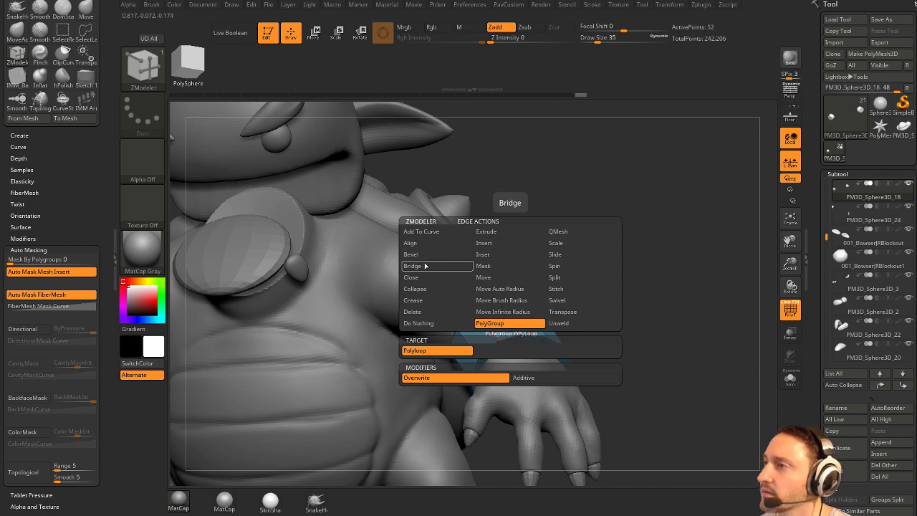
left_click_drag(574, 262, 579, 301)
key("space")
key("space")
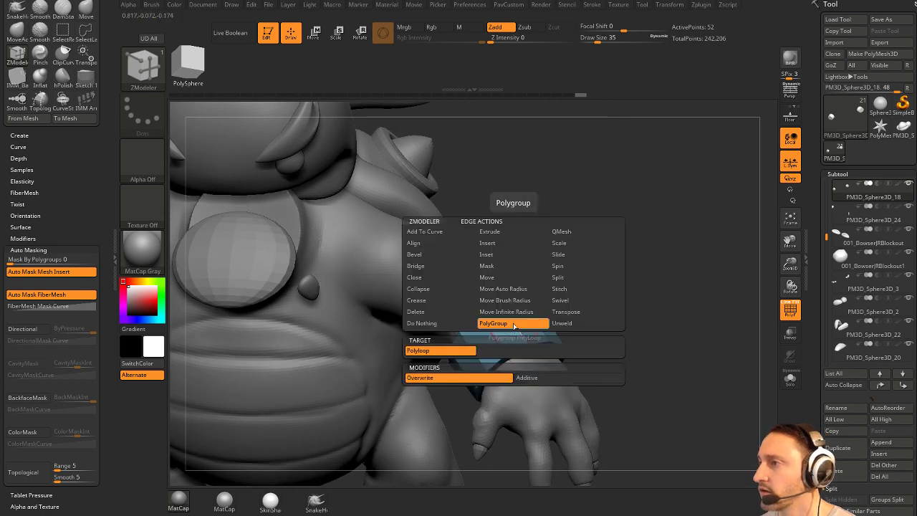
left_click(491, 324)
left_click(518, 328)
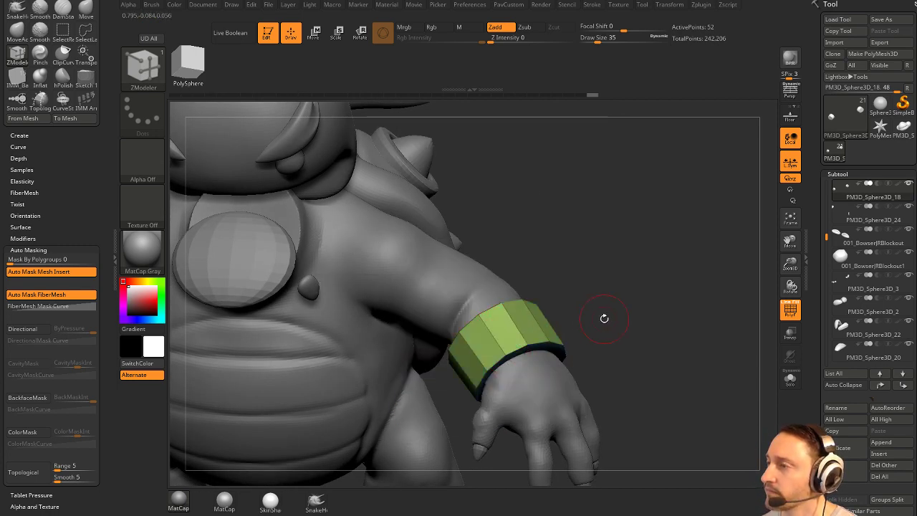
Insert an edge loop around the middle of the wrist cuffs with the ZModeler Insert edge action.
key("space")
left_click(499, 243)
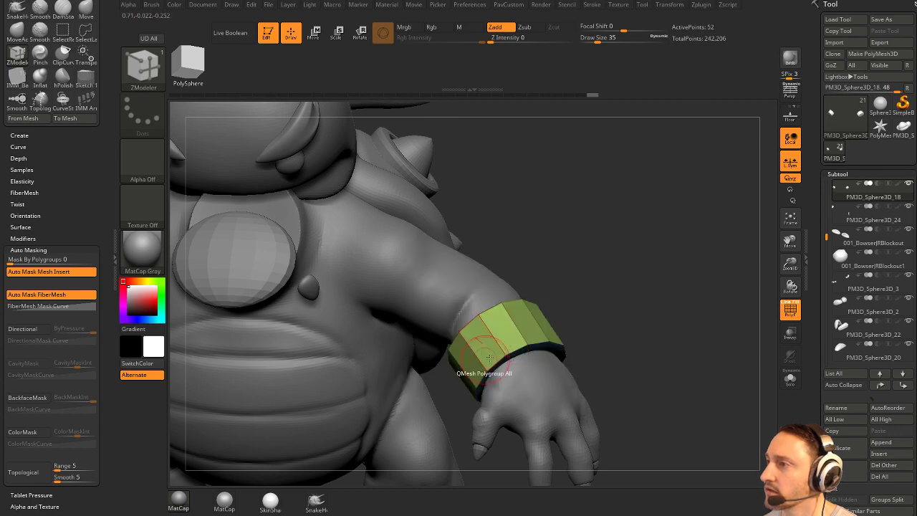
left_click(516, 322)
Isolate the cuffs' outer band polygroup and delete the hidden end caps.
left_click_drag(584, 340, 616, 316)
left_click(541, 324, "ctrl+shift")
key("grave")
left_click(606, 211)
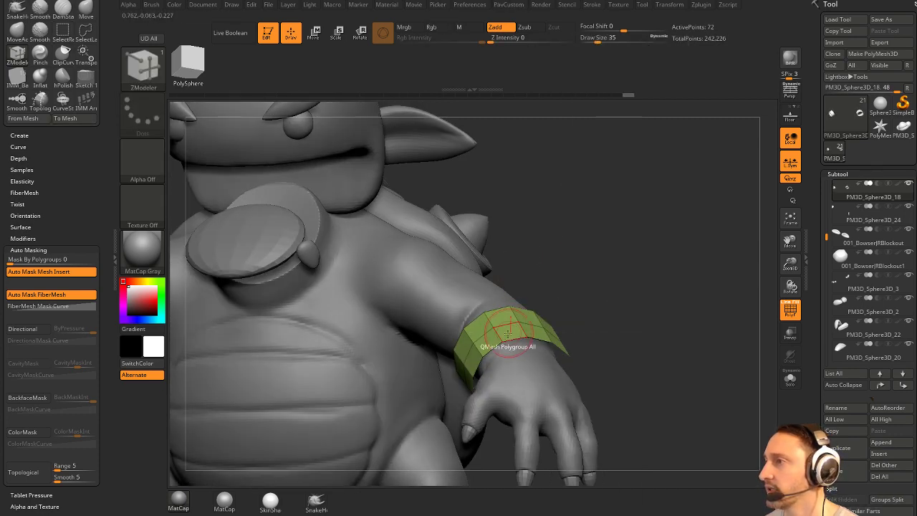
Give the cuff bands thickness with QMesh on Polygroup All, and flip their normals.
key("space")
left_click_drag(517, 331, 513, 340)
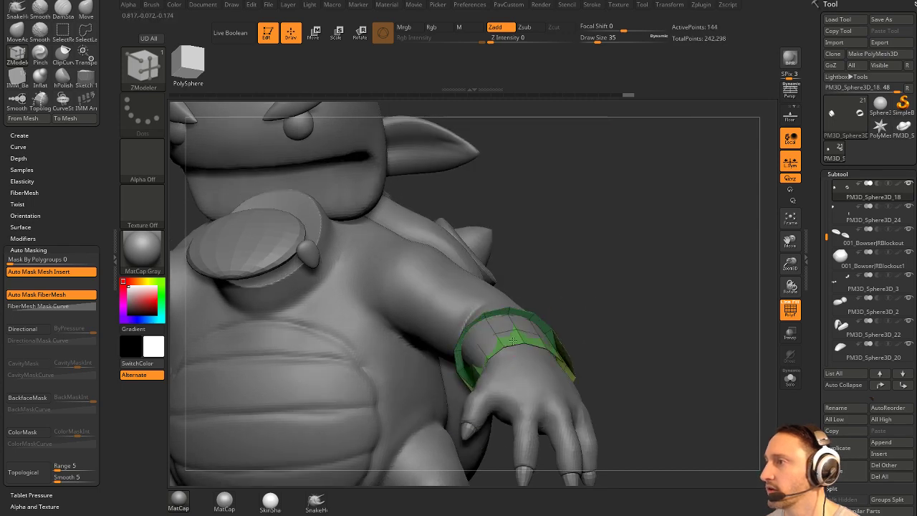
key("grave")
left_click(709, 489)
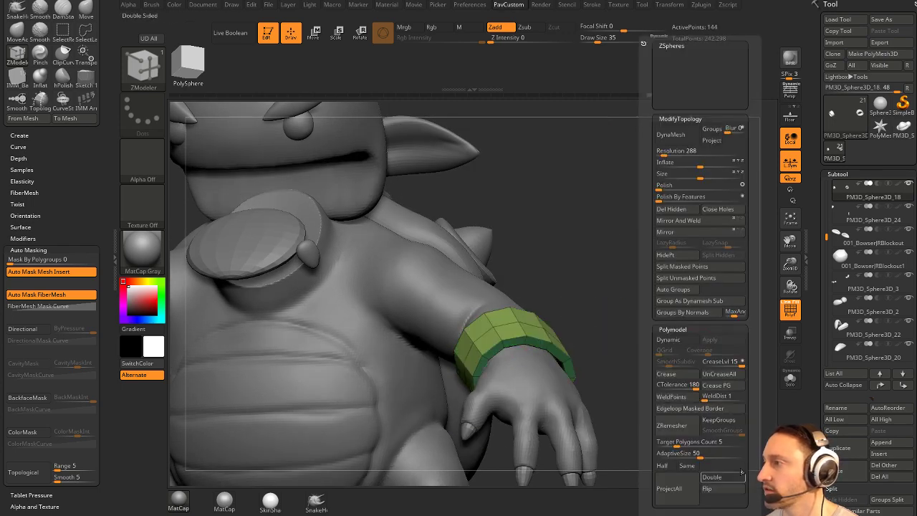
Try the Flip and Double options in the cuffs' display properties.
left_click_drag(842, 433, 842, 332)
left_click_drag(814, 359, 817, 1)
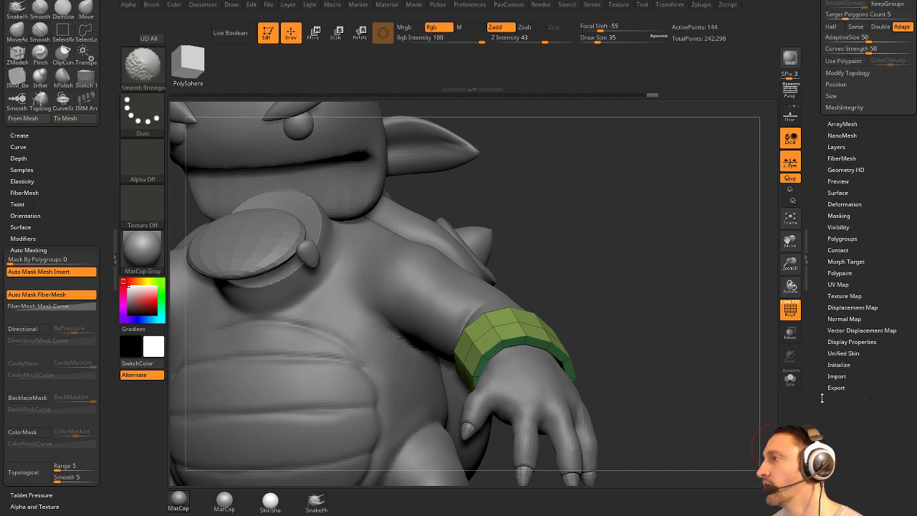
left_click(844, 346)
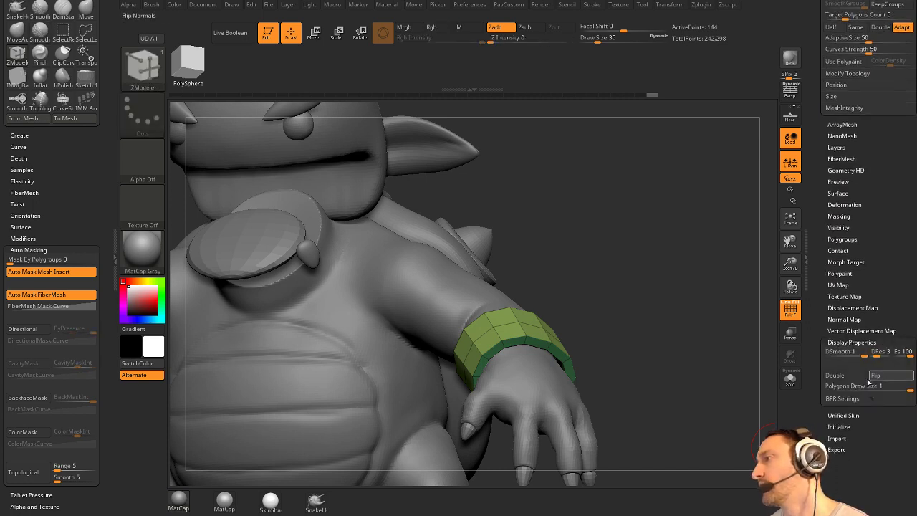
left_click(880, 379)
left_click(880, 378)
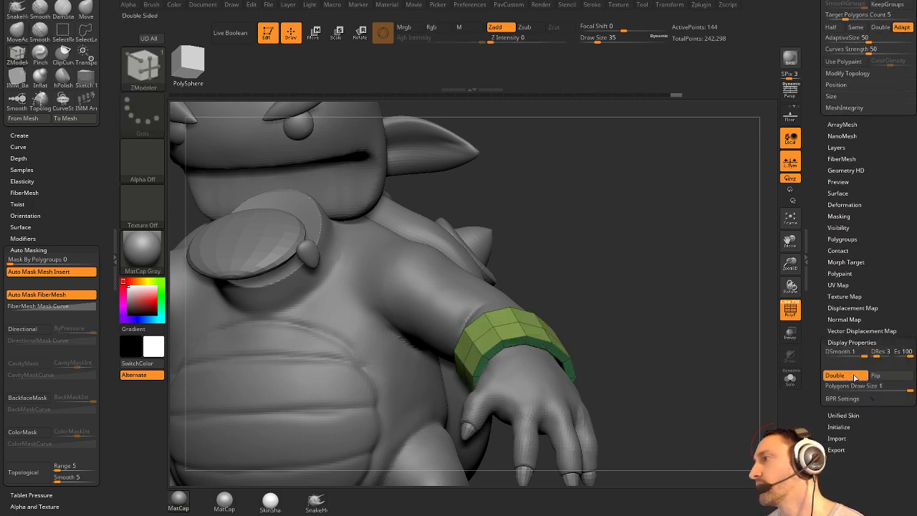
left_click(879, 378)
left_click(875, 376)
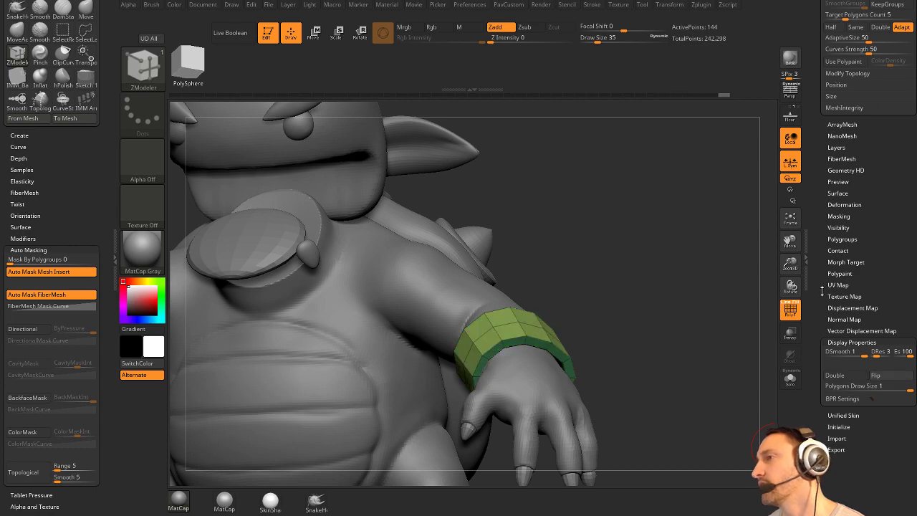
left_click_drag(822, 291, 822, 488)
Inspect the cuff in Solo mode, try a QMesh Polygroup All pull on its inner surface, and undo it.
left_click_drag(653, 253, 646, 319)
left_click(789, 379)
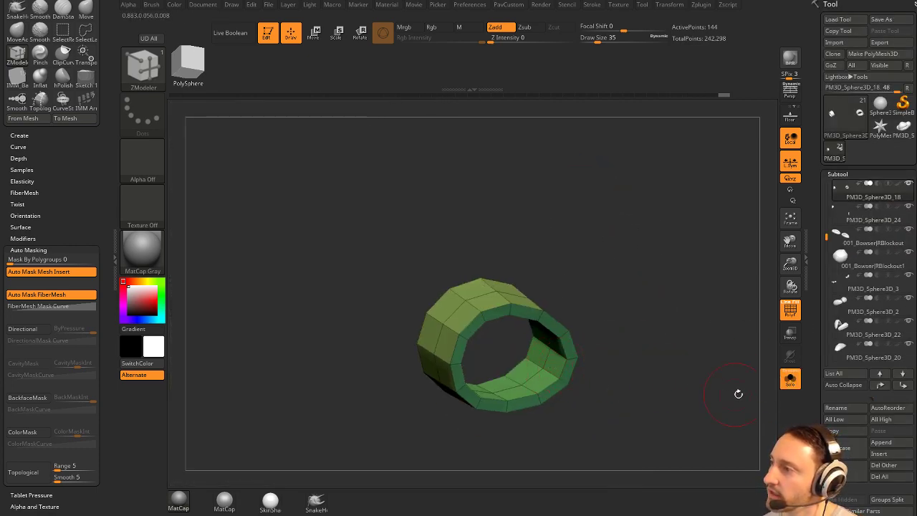
key("space")
key("space")
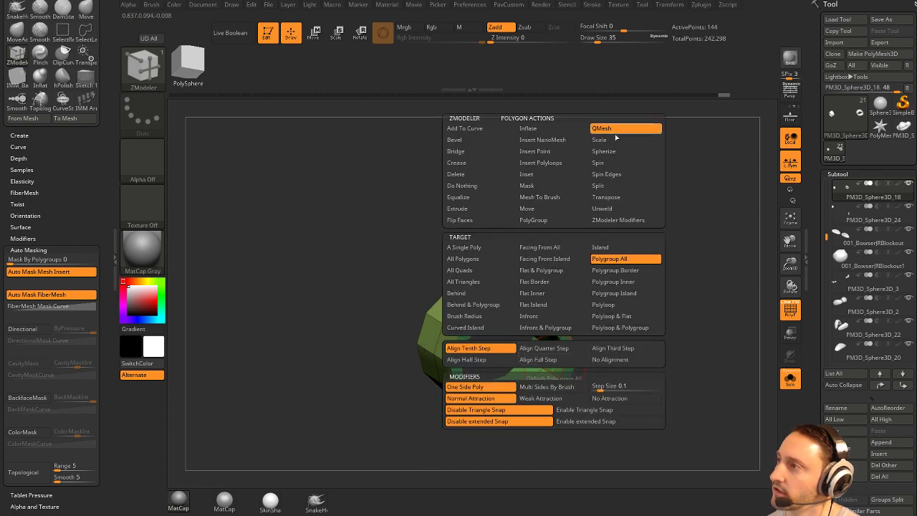
left_click_drag(553, 366, 542, 362)
key("ctrl+z")
key("ctrl+z")
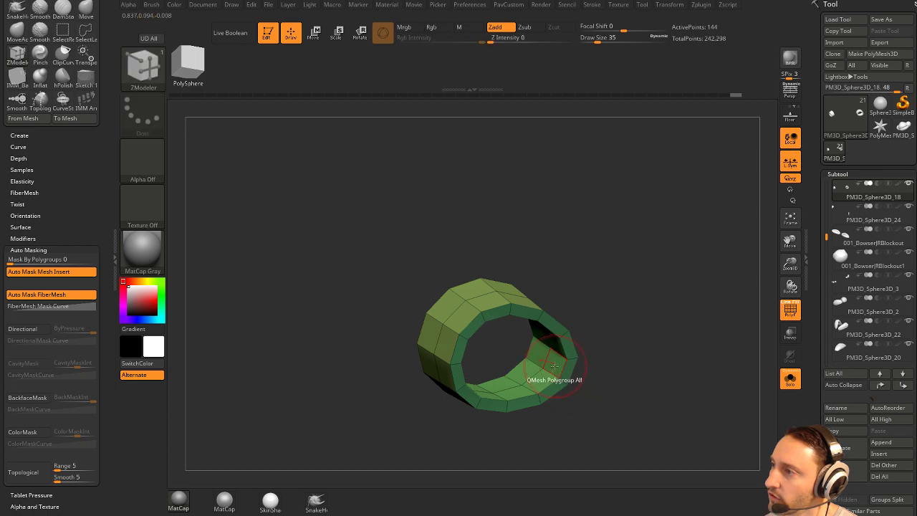
left_click(790, 378)
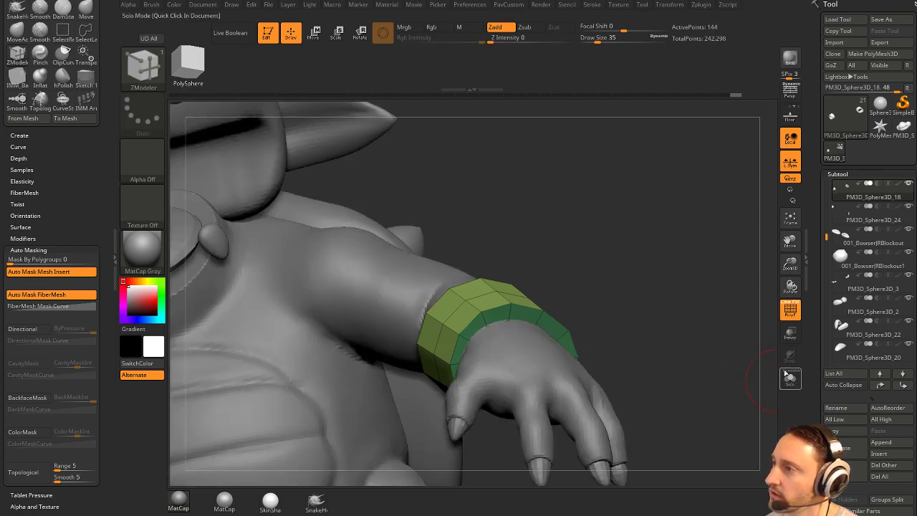
Switch to the Standard brush at draw size 18 and enable dynamic subdivision on the wrist cuffs.
left_click_drag(709, 258, 676, 285)
key("1")
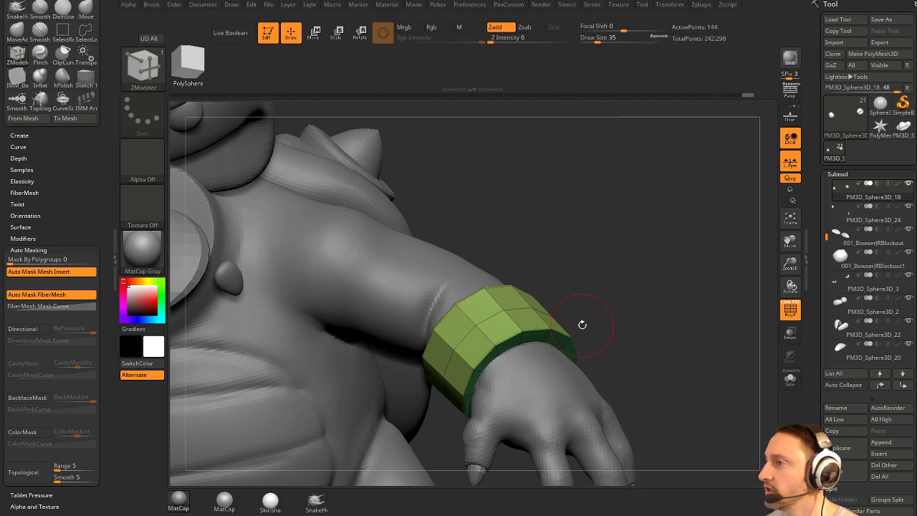
key("b")
key("s")
key("t")
key("s")
key("1")
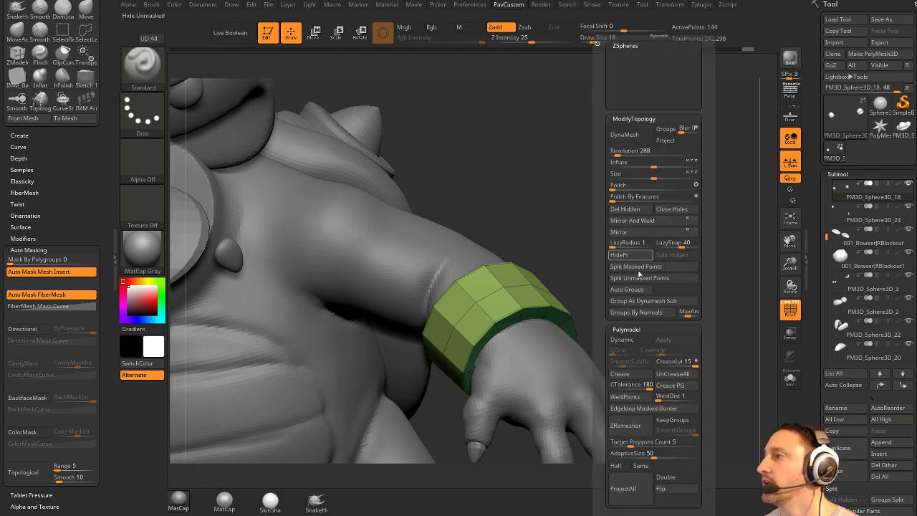
key("d")
Crease the cuffs along their polygroup borders and set the crease level to 2.
key("1")
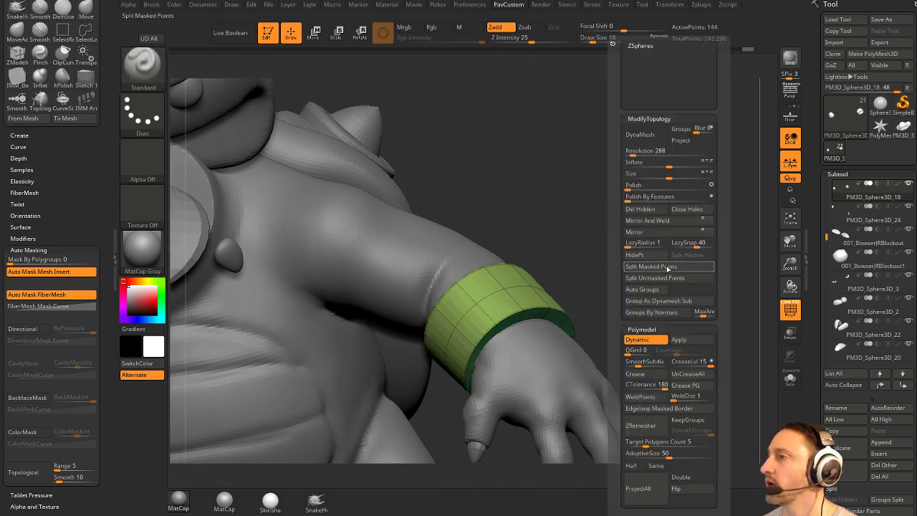
left_click_drag(682, 364, 679, 366)
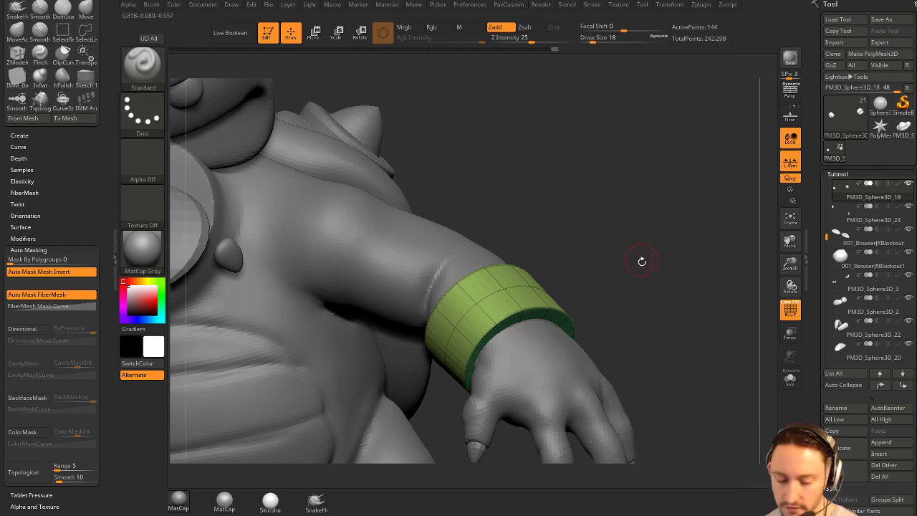
key("m")
left_click(687, 372)
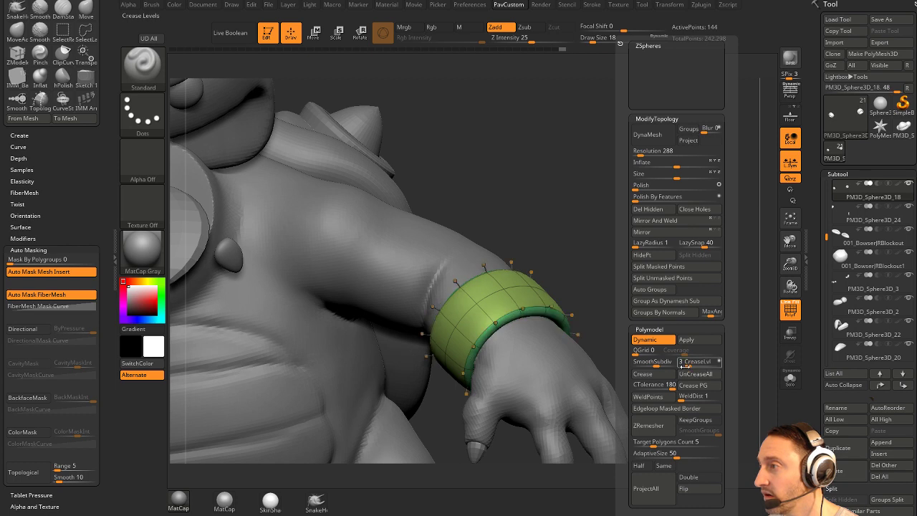
left_click(692, 385)
left_click_drag(689, 366, 686, 366)
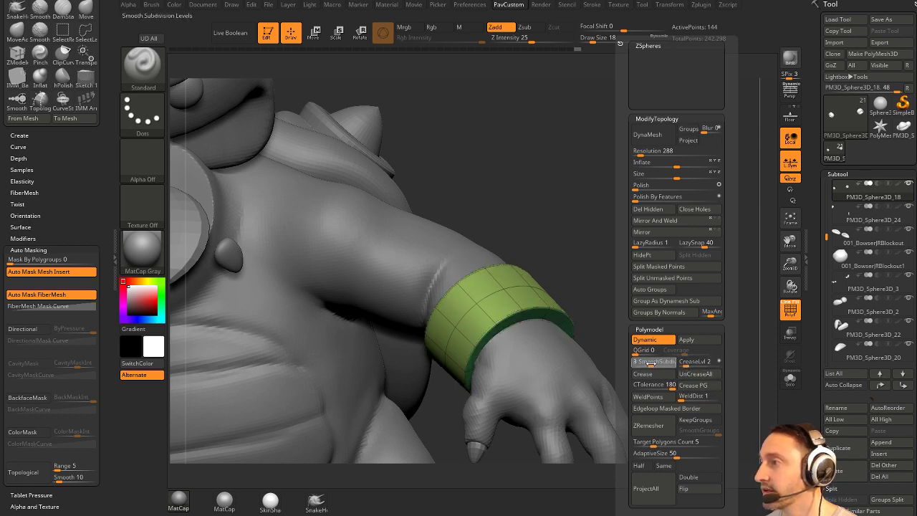
Lower the cuffs' crease level to 1 and smooth subdivision to 2, comparing them with dynamic subdivision off and on.
key("1")
left_click_drag(714, 366, 710, 366)
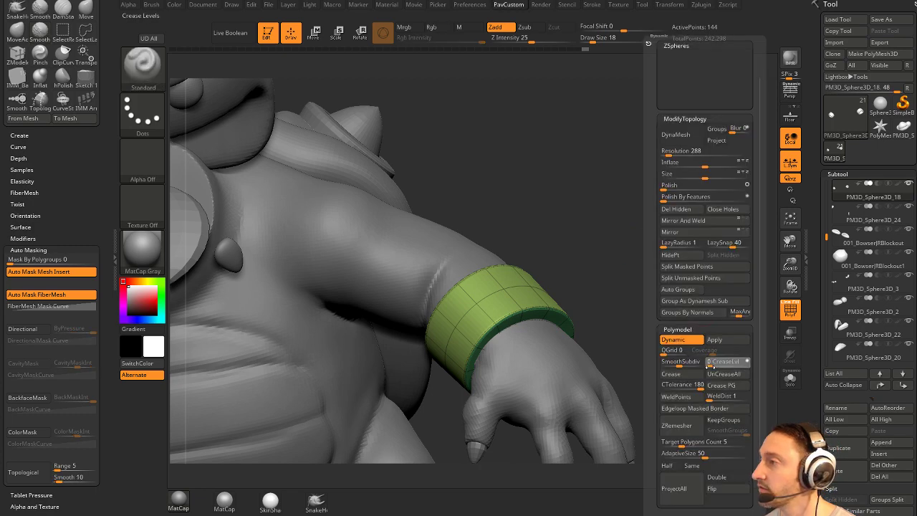
left_click(675, 365)
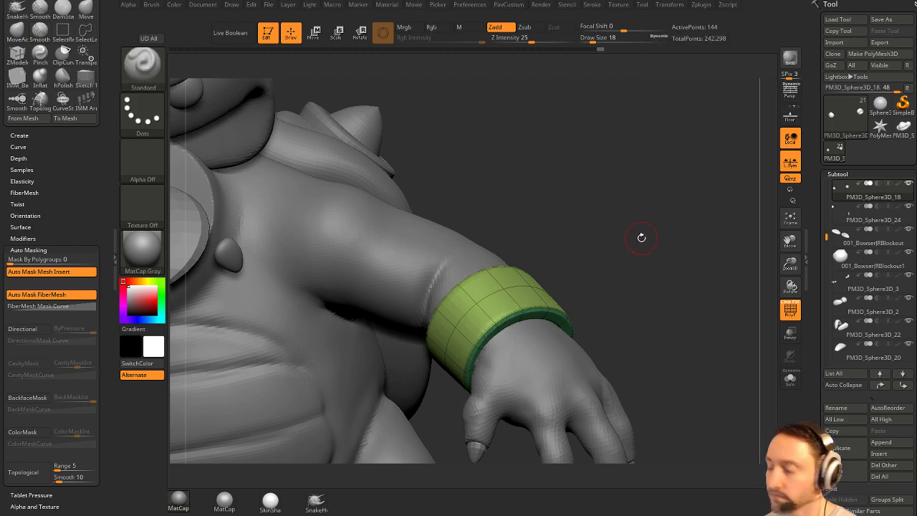
key("shift+d")
key("d")
key("1")
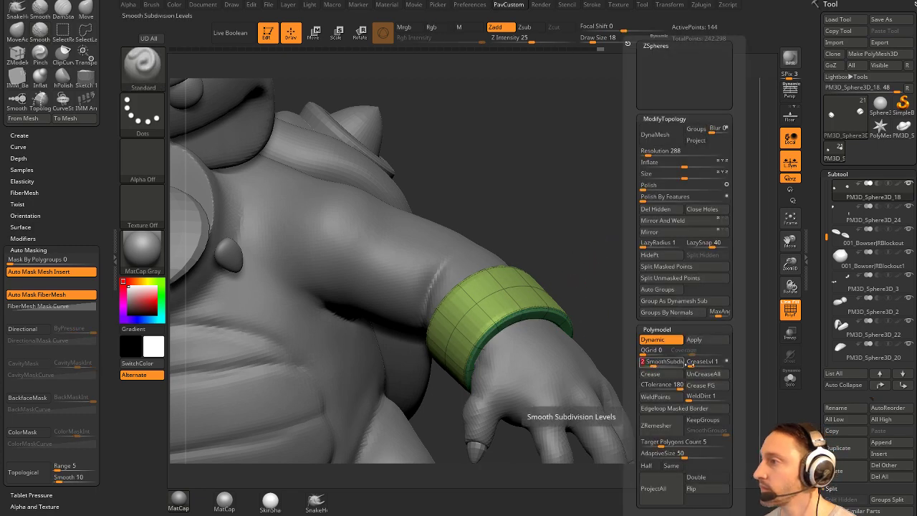
Re-enter the cuffs' crease level, turn off the polyframe display and frame the whole character.
left_click(705, 363)
key("Return")
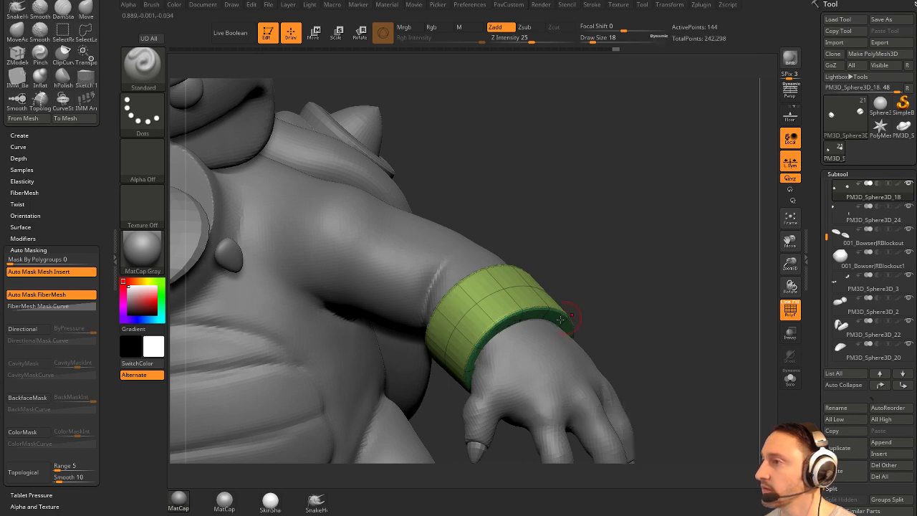
left_click(788, 310)
key("f")
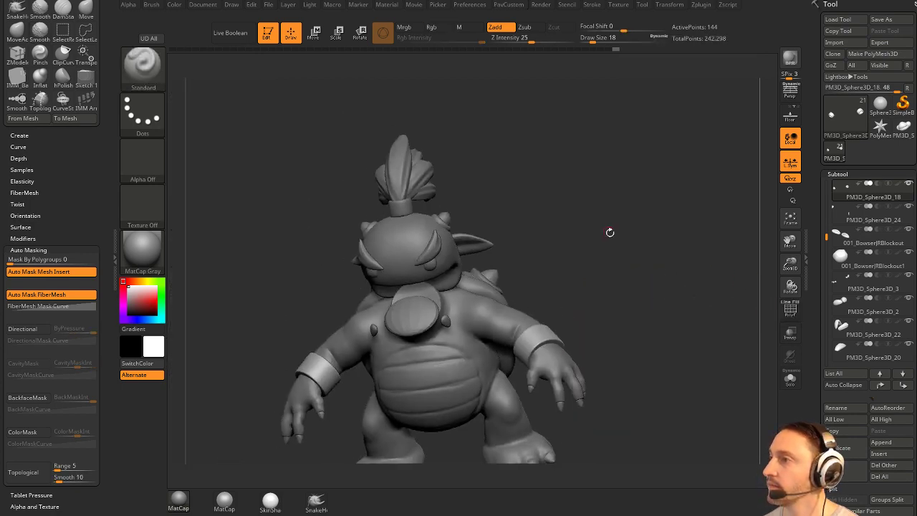
left_click_drag(610, 232, 593, 240, "shift")
mouse_move(593, 239)
left_mouse_down()
mouse_move(699, 258)
mouse_move(647, 250)
mouse_move(664, 260)
mouse_move(651, 266)
mouse_move(661, 284)
mouse_move(635, 289)
mouse_move(643, 292)
mouse_move(611, 281)
mouse_move(573, 286)
left_mouse_up()
Switch to the Move brush at draw size 120 and check how the cuffs sit from several angles.
key("s")
key("s")
key("b")
key("m")
key("v")
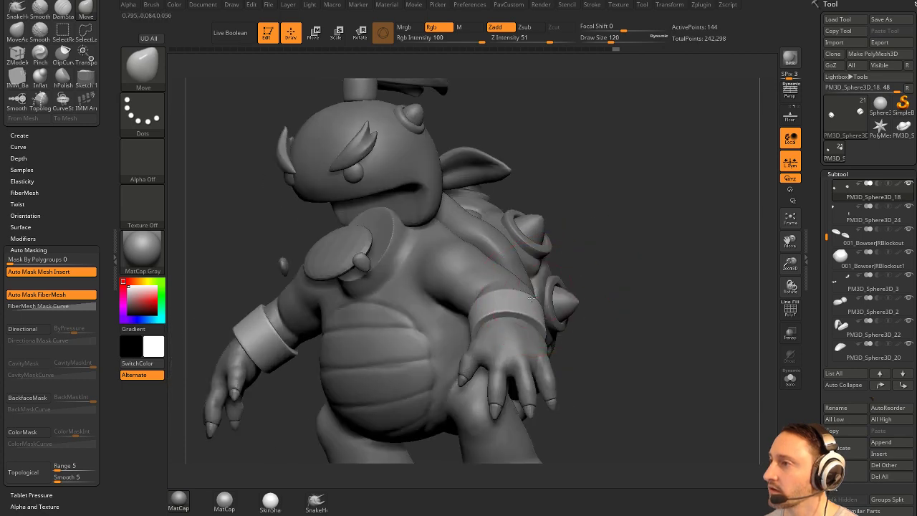
mouse_move(592, 247)
left_mouse_down()
mouse_move(620, 239)
mouse_move(618, 229)
mouse_move(585, 231)
left_mouse_up()
left_click_drag(556, 281, 590, 263, "alt")
left_click_drag(590, 263, 592, 305)
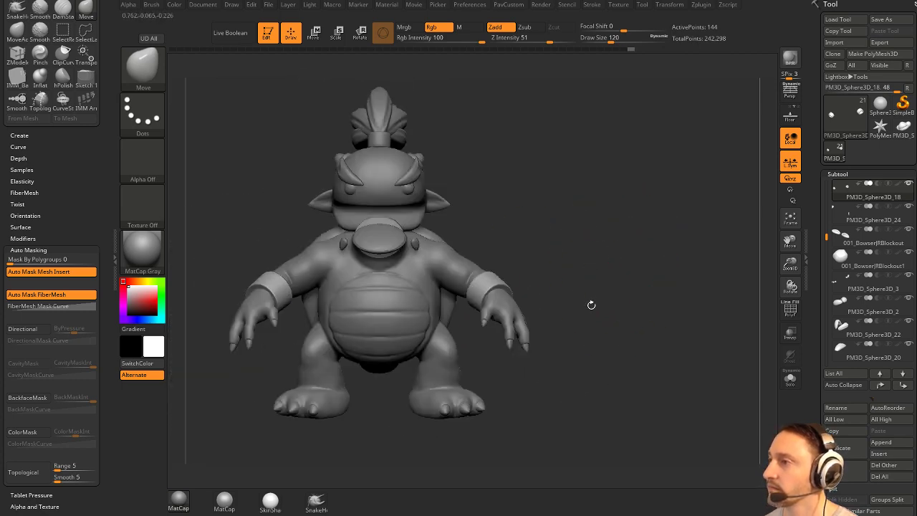
Make the body the active subtool and switch to the Standard brush at draw size 29.
left_click(467, 262, "alt")
mouse_move(561, 240)
left_mouse_down("alt")
mouse_move(618, 268)
mouse_move(606, 270)
left_mouse_up("alt")
key("s")
left_click_drag(657, 224, 612, 258, "alt")
key("b")
key("s")
key("t")
key("s")
mouse_move(600, 261)
left_mouse_down("alt")
mouse_move(624, 230)
mouse_move(624, 245)
mouse_move(604, 233)
mouse_move(628, 241)
left_mouse_up("alt")
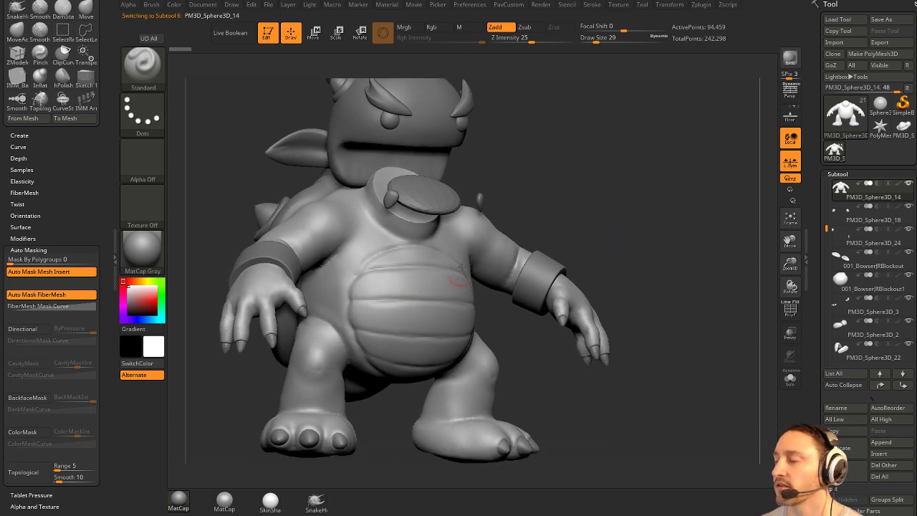
key("s")
mouse_move(627, 258)
left_mouse_down()
mouse_move(639, 259)
mouse_move(627, 258)
left_mouse_up()
left_click_drag(637, 250, 653, 275, "alt")
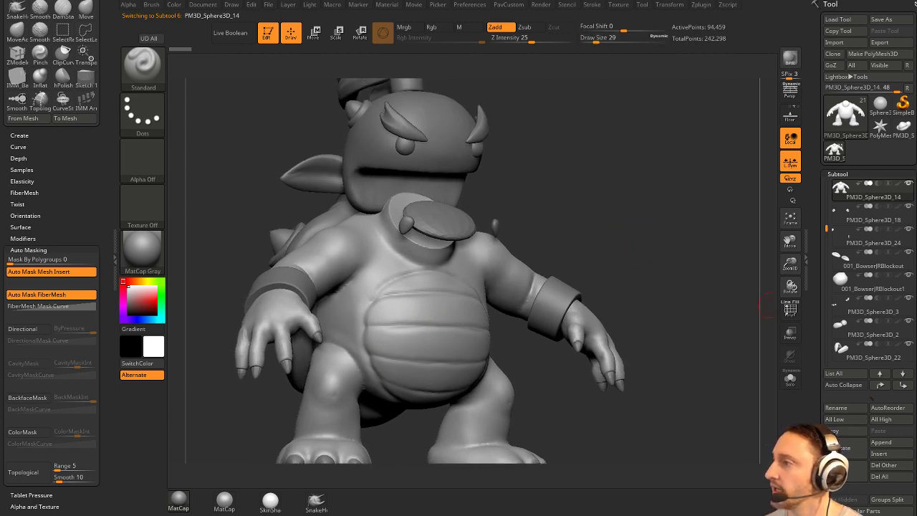
Duplicate the body subtool and turn the polyframe display on.
left_click(848, 448)
left_click(790, 309)
left_click_drag(658, 241, 658, 264, "alt")
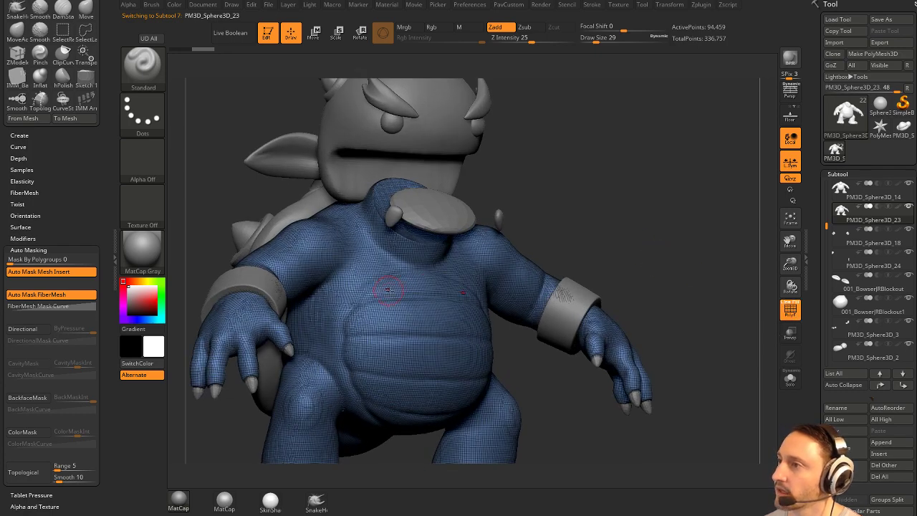
Hide the wireframe lines and paint a mask around the belly plate's outline on the duplicated body.
left_click_drag(391, 294, 446, 297, "ctrl")
left_click(786, 302)
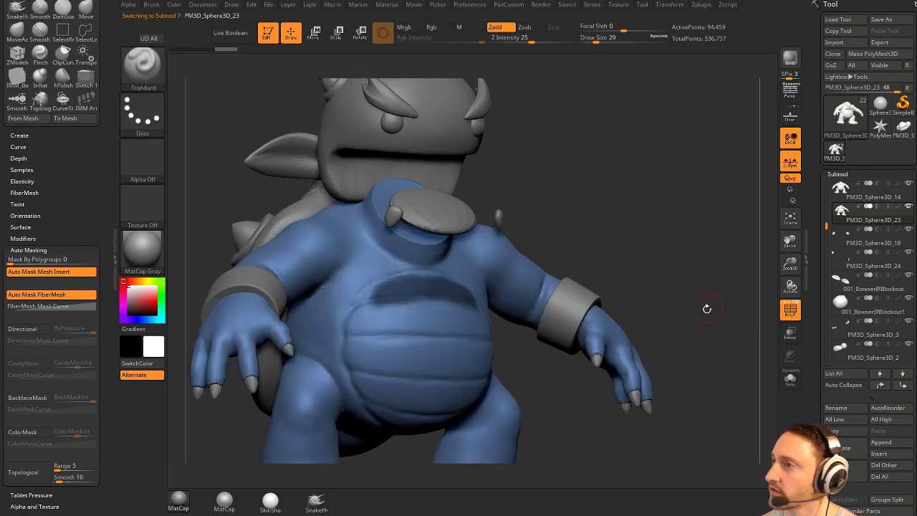
left_click_drag(707, 309, 717, 351)
mouse_move(439, 243)
left_mouse_down("ctrl")
mouse_move(448, 231)
mouse_move(367, 267)
mouse_move(359, 312)
left_mouse_up("ctrl")
left_click_drag(534, 326, 537, 273)
mouse_move(389, 258)
left_mouse_down("ctrl")
mouse_move(366, 276)
mouse_move(387, 329)
left_mouse_up("ctrl")
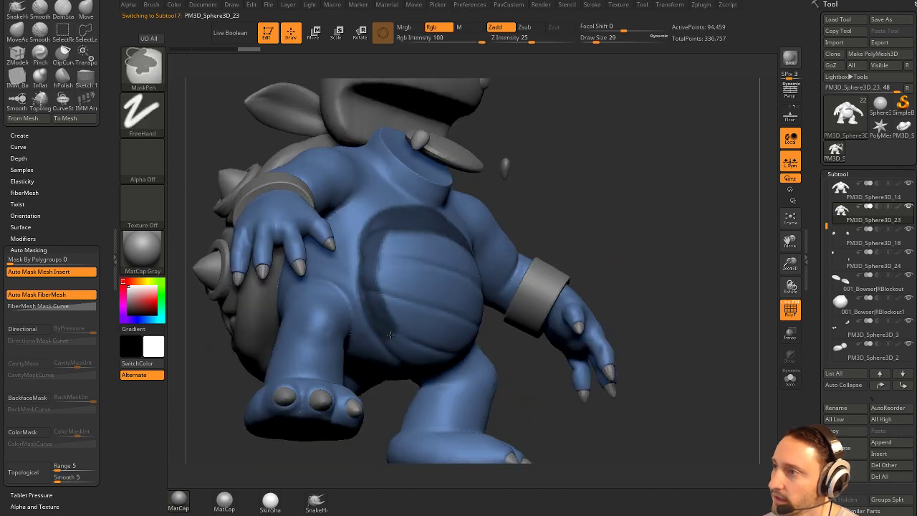
left_click_drag(527, 358, 523, 293)
mouse_move(382, 315)
left_mouse_down("ctrl")
mouse_move(393, 343)
mouse_move(418, 335)
mouse_move(463, 348)
left_mouse_up("ctrl")
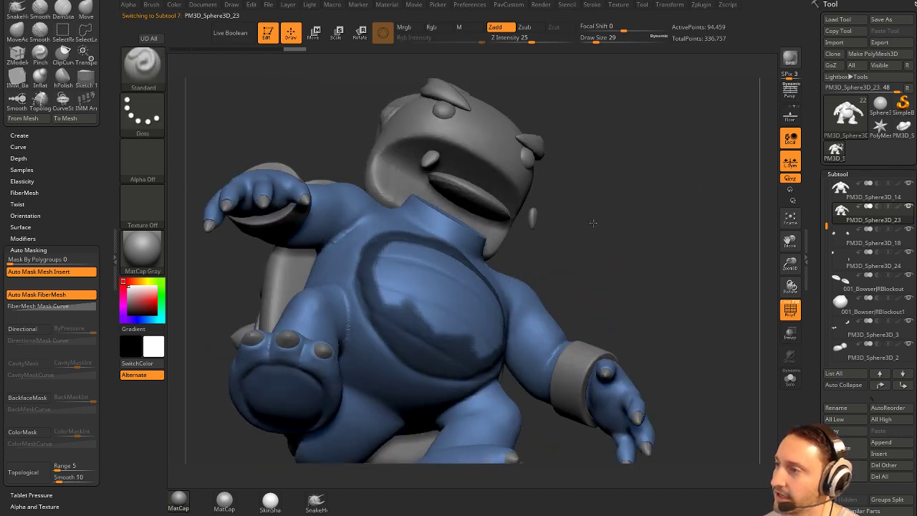
Fill the mask across the whole belly plate at draw size 71 and refine its edge at draw size 39.
left_click_drag(594, 221, 584, 287)
key("s")
left_click_drag(420, 274, 428, 275)
mouse_move(420, 240)
left_mouse_down("ctrl")
mouse_move(423, 226)
mouse_move(436, 265)
left_mouse_up("ctrl")
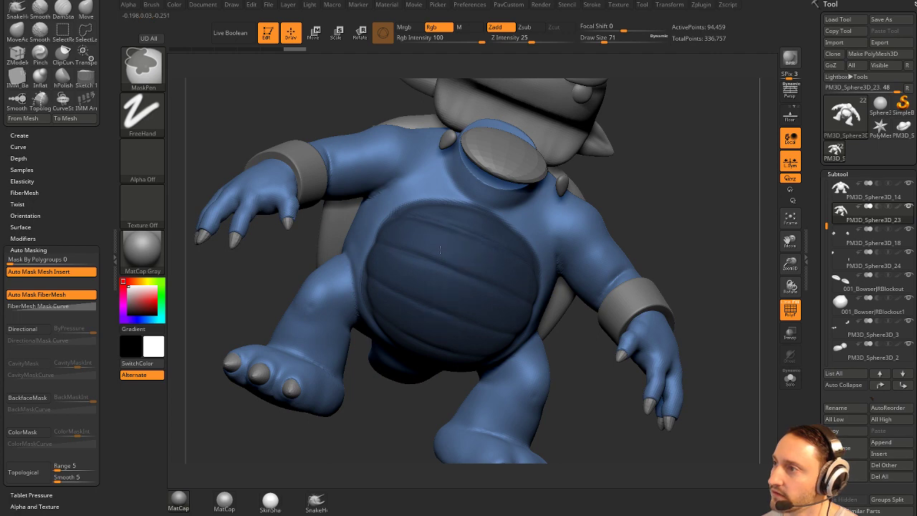
left_click_drag(653, 215, 705, 219)
key("s")
left_click_drag(457, 245, 451, 245)
left_click_drag(636, 198, 566, 215)
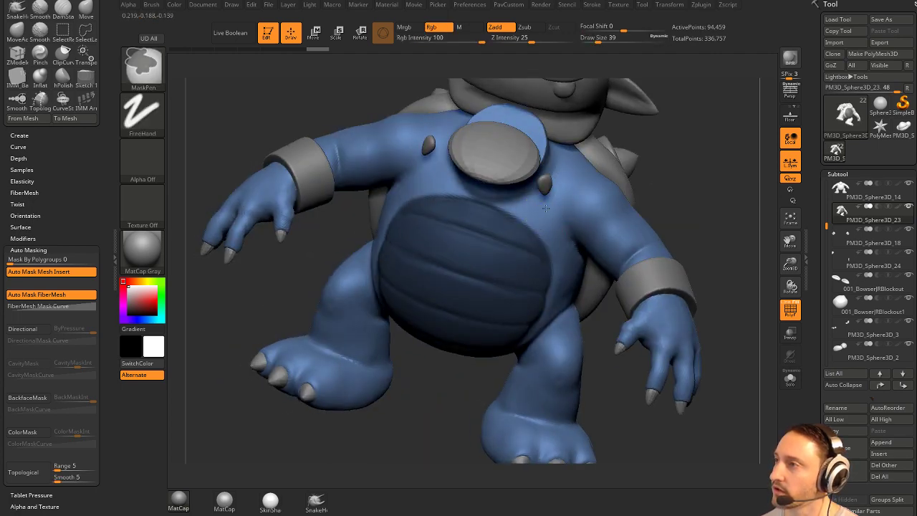
mouse_move(692, 216)
left_mouse_down()
mouse_move(707, 175)
mouse_move(654, 233)
left_mouse_up()
Set the draw size to 13, turn the masked belly into its own polygroup and isolate it.
key("s")
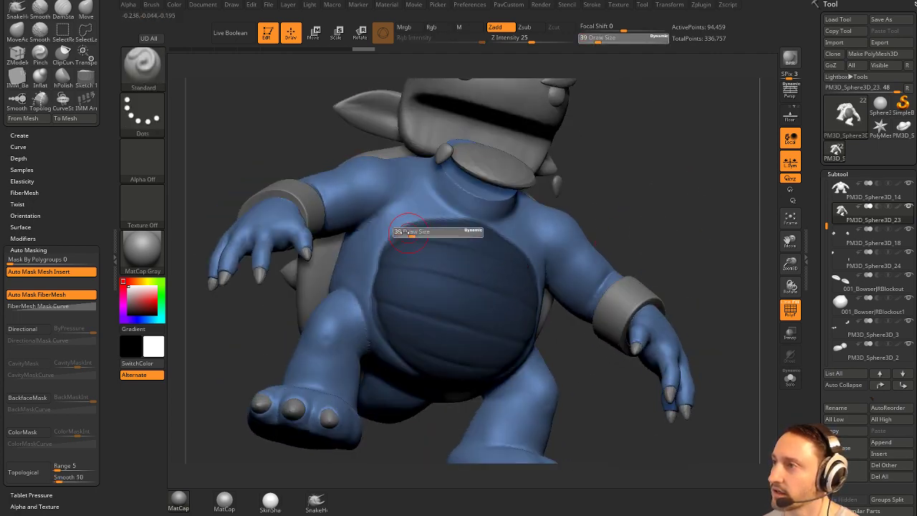
left_click_drag(413, 232, 407, 231)
key("ctrl+w")
left_click(505, 262, "ctrl+shift")
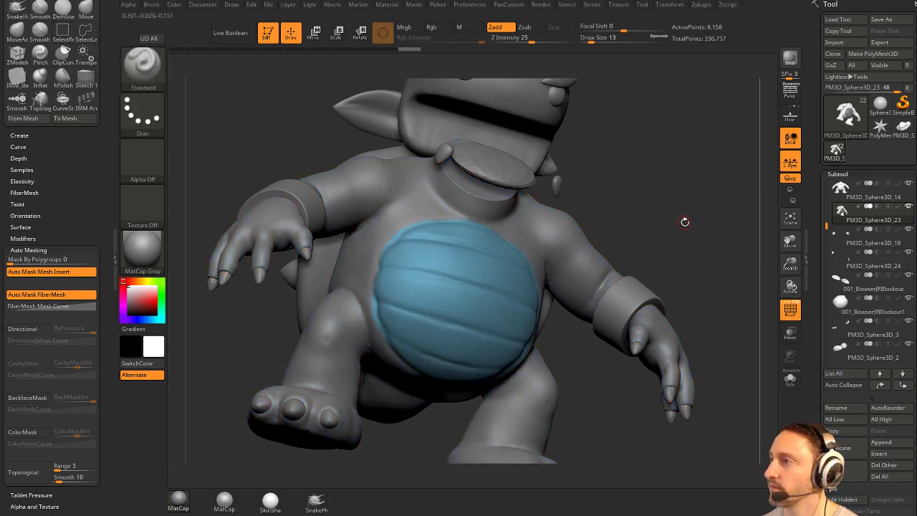
Delete the hidden rest of the duplicated body and show the belly piece alone in Solo mode.
key("space")
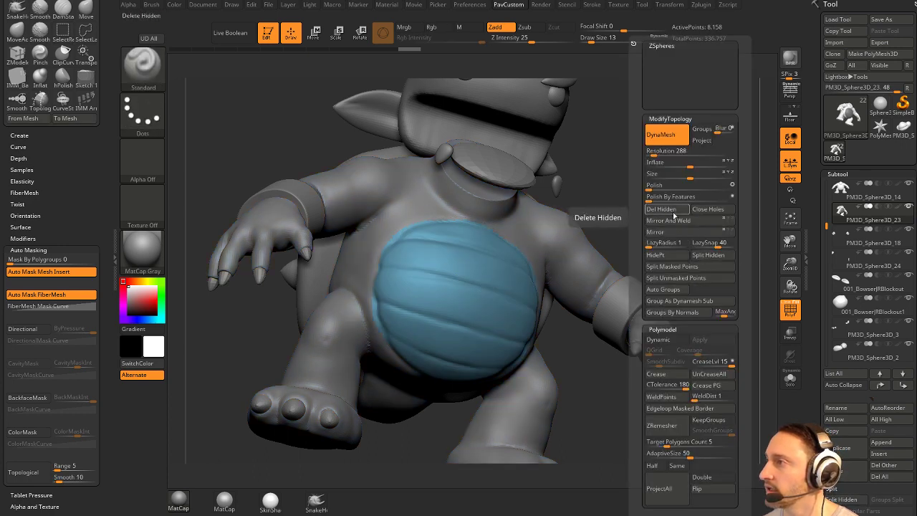
left_click(789, 374)
mouse_move(719, 300)
left_mouse_down()
mouse_move(680, 315)
mouse_move(674, 289)
mouse_move(700, 296)
mouse_move(680, 290)
left_mouse_up()
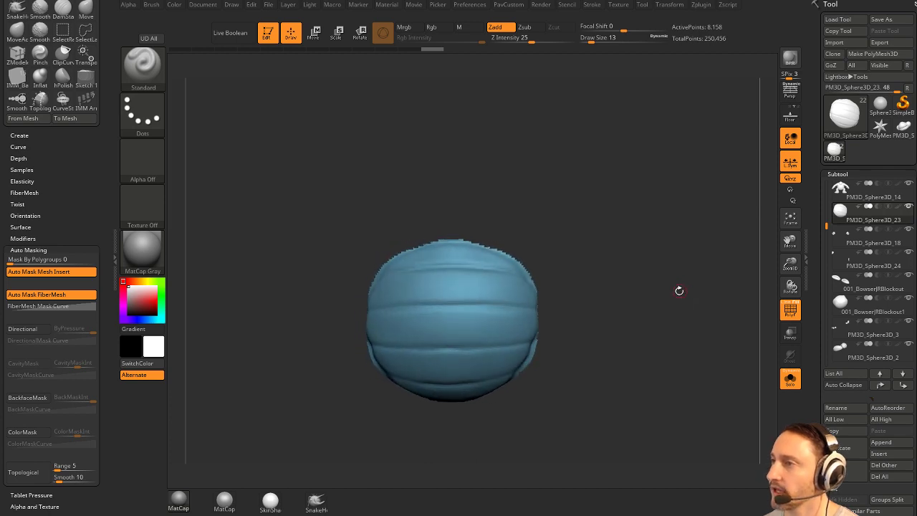
Choose the SelectLasso brush, hide the stray polygons on the belly piece's lower side edge and delete them.
left_click(153, 74, "ctrl+shift")
left_click(389, 121)
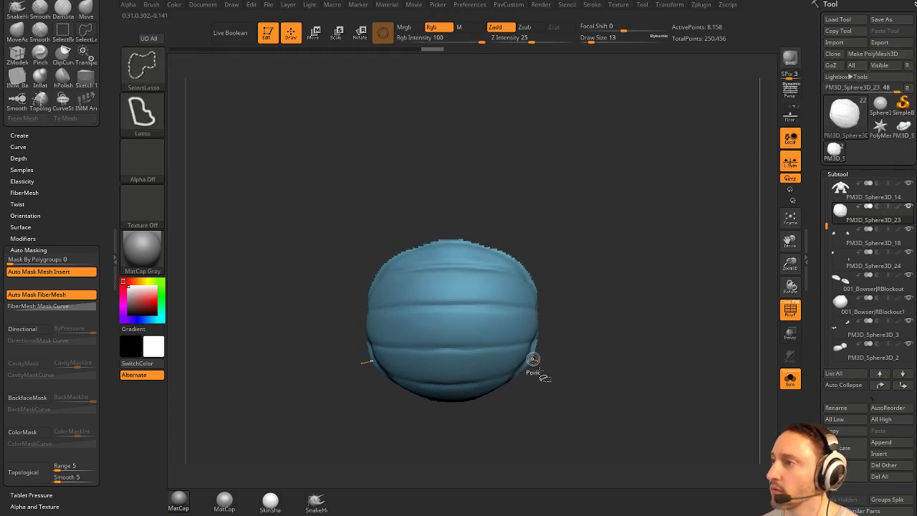
left_click_drag(528, 360, 549, 401, "ctrl+alt+shift")
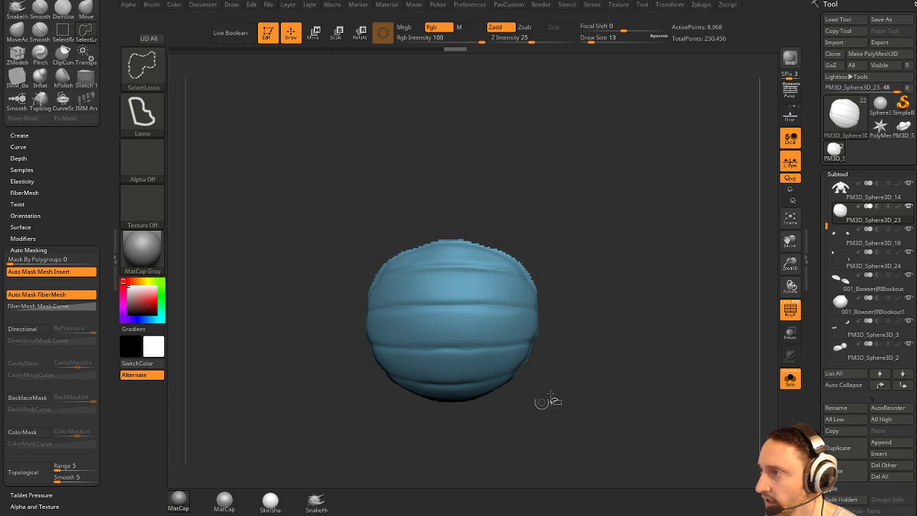
key("1")
left_click(610, 219)
Lasso-hide the ragged polygons along the belly piece's upper side edge and delete them.
mouse_move(536, 189)
left_mouse_down("alt")
mouse_move(520, 230)
mouse_move(539, 224)
left_mouse_up("alt")
left_click_drag(540, 224, 446, 248)
mouse_move(279, 344)
left_mouse_down("ctrl+shift")
mouse_move(309, 303)
mouse_move(337, 303)
mouse_move(301, 334)
left_mouse_up("ctrl+shift")
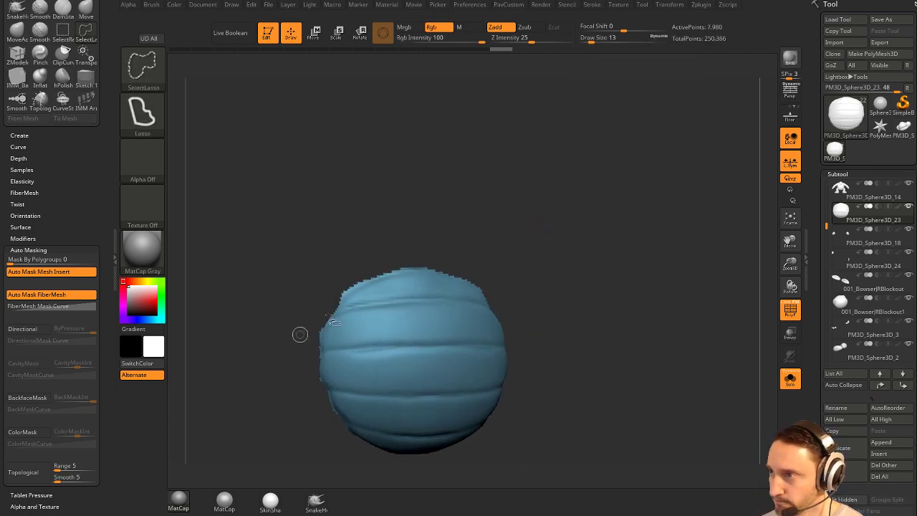
left_click_drag(364, 281, 326, 294, "ctrl+alt+shift")
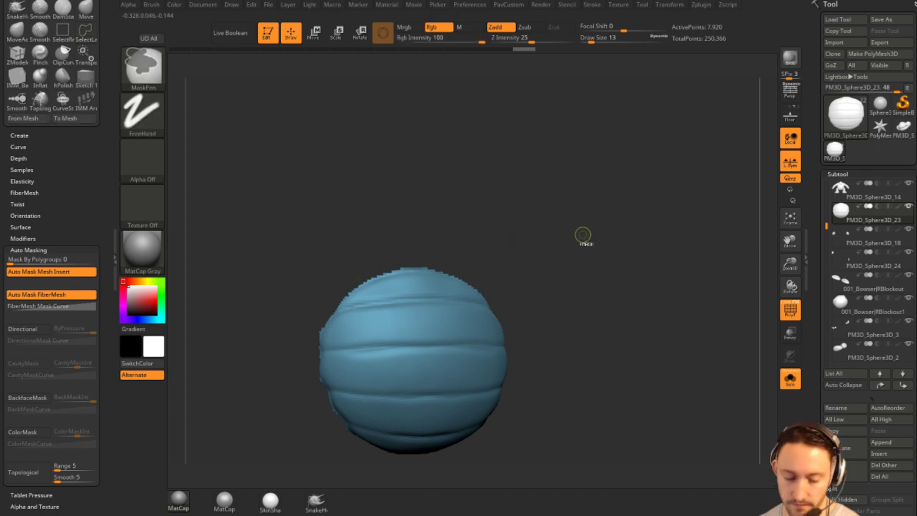
key("1")
left_click(550, 211)
mouse_move(541, 257)
left_mouse_down("shift")
mouse_move(565, 279)
mouse_move(588, 261)
left_mouse_up("shift")
Switch to the SliceCurve brush and slice the belly piece along its uppermost groove.
left_click(155, 80, "ctrl+shift")
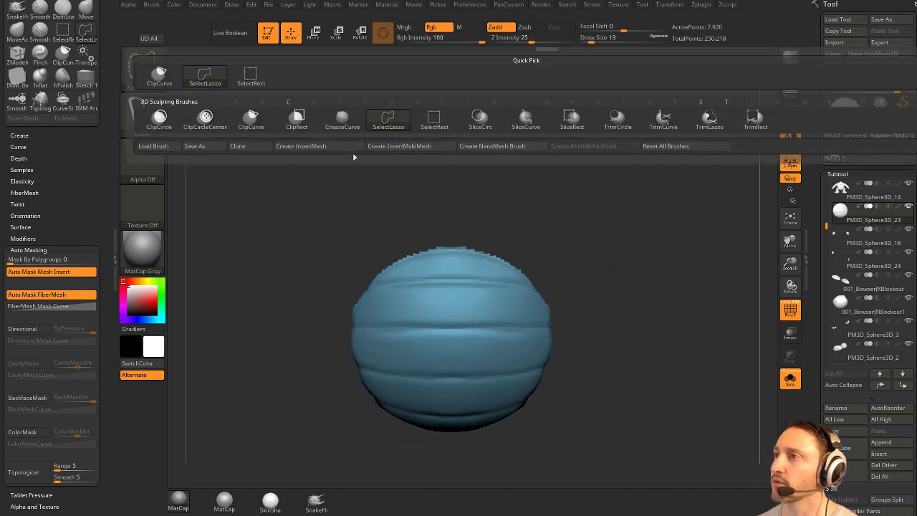
left_click(526, 122, "ctrl+shift")
left_click_drag(596, 276, 604, 250, "alt")
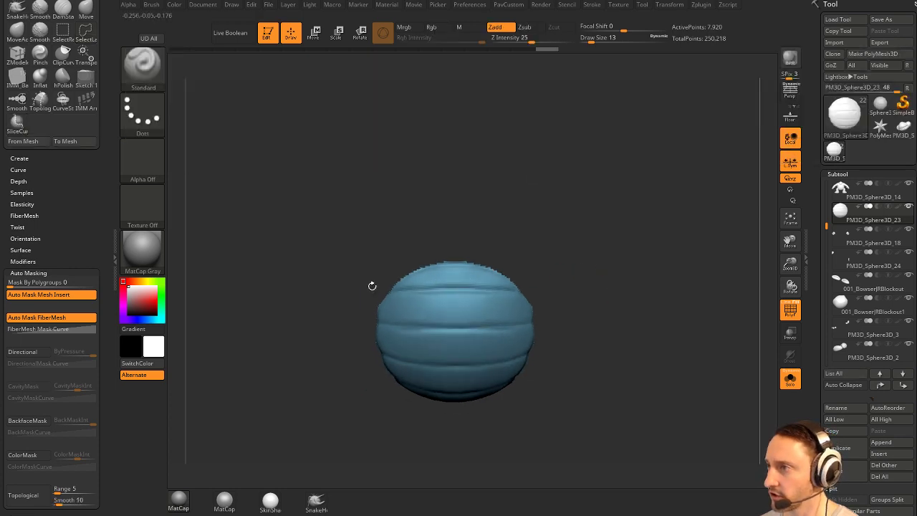
mouse_move(242, 316)
left_mouse_down("ctrl+shift")
mouse_move(392, 289)
mouse_move(552, 286)
left_mouse_up("ctrl+shift")
left_click_drag(616, 284, 608, 286)
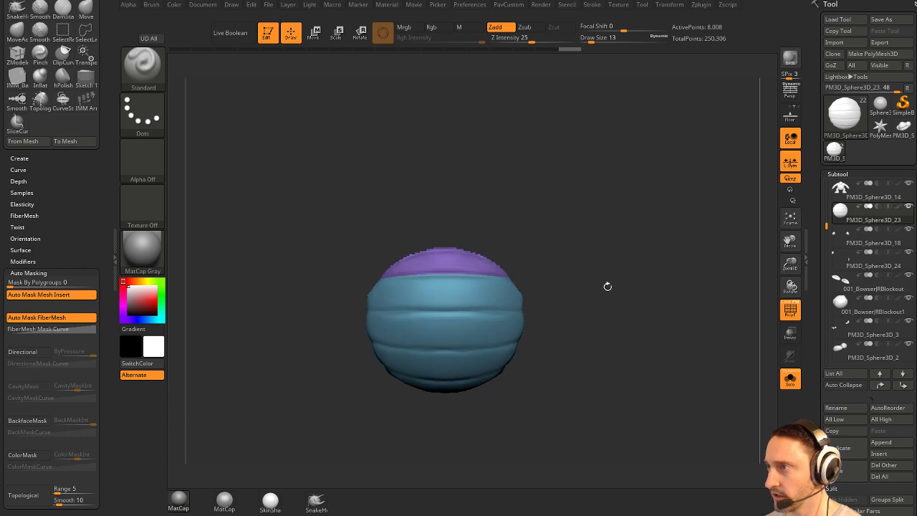
Slice the belly piece along its three remaining grooves so each band becomes a separate polygroup.
left_click_drag(263, 311, 602, 314, "ctrl+shift")
mouse_move(559, 334)
left_mouse_down()
mouse_move(513, 330)
mouse_move(525, 322)
left_mouse_up()
mouse_move(269, 344)
left_mouse_down("ctrl+shift")
mouse_move(374, 363)
mouse_move(375, 346)
mouse_move(513, 349)
left_mouse_up("ctrl+shift")
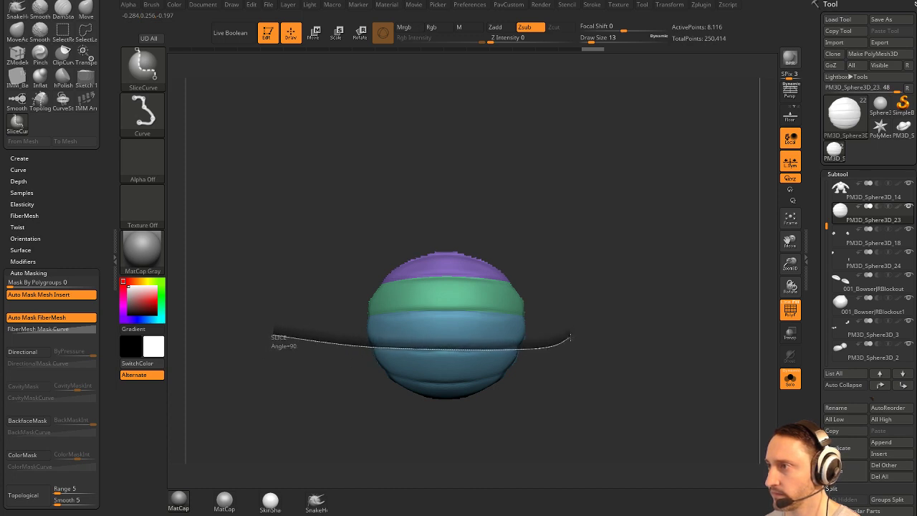
mouse_move(620, 320)
left_mouse_down("ctrl+shift")
mouse_move(645, 311)
mouse_move(635, 320)
left_mouse_up("ctrl+shift")
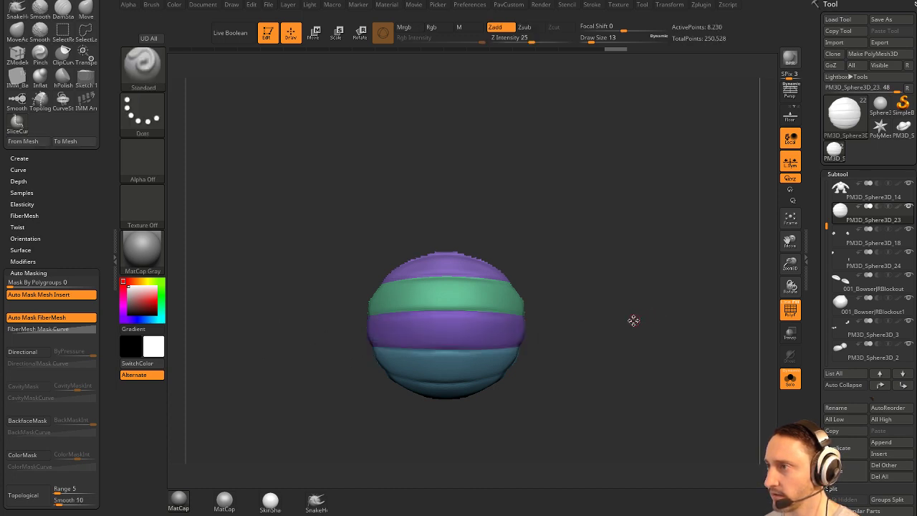
left_click_drag(314, 358, 456, 385, "ctrl+shift")
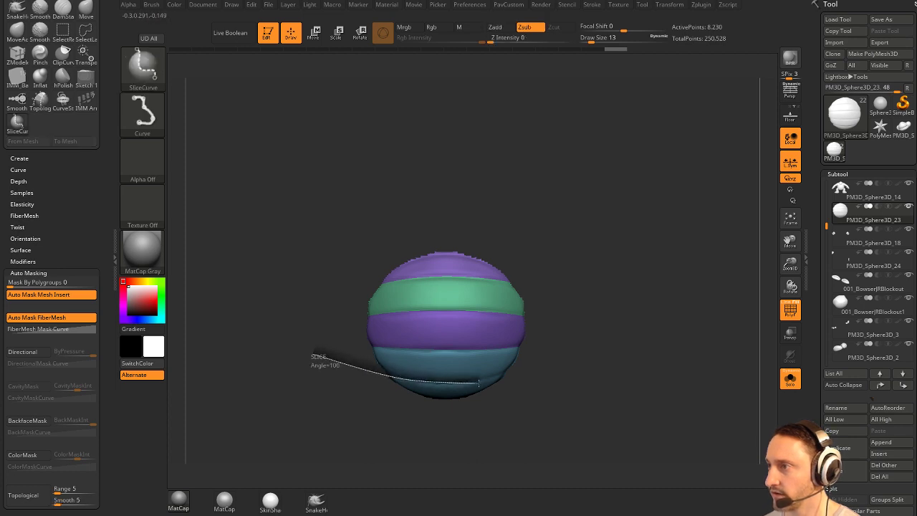
left_click_drag(532, 370, 581, 346, "ctrl+shift")
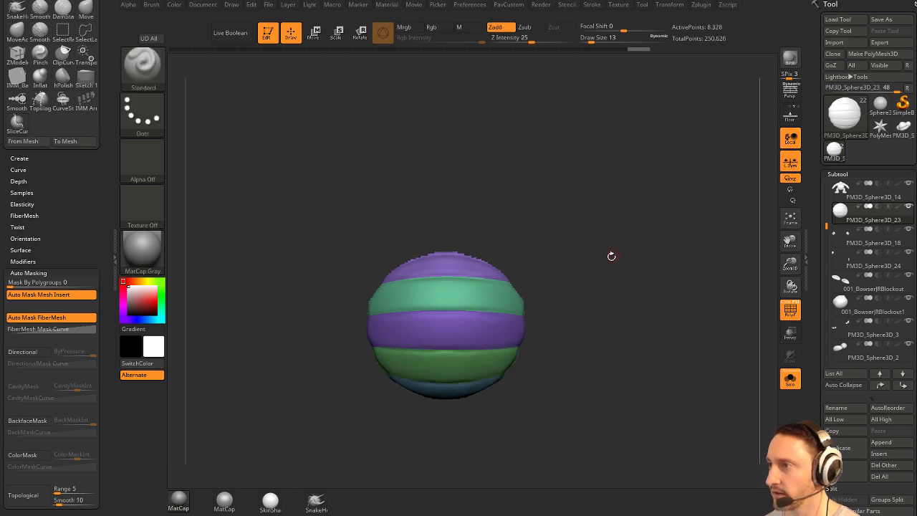
Apply Mirror And Weld to the sliced belly piece.
key("space")
left_click(592, 221)
mouse_move(603, 300)
left_mouse_down()
mouse_move(669, 266)
mouse_move(612, 301)
left_mouse_up()
key("space")
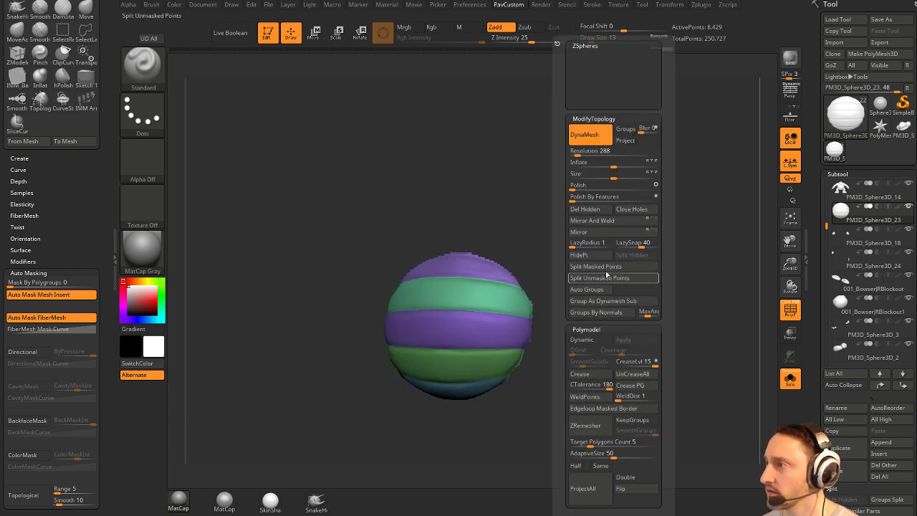
left_click_drag(818, 313, 818, 197)
left_click_drag(815, 266, 817, 77)
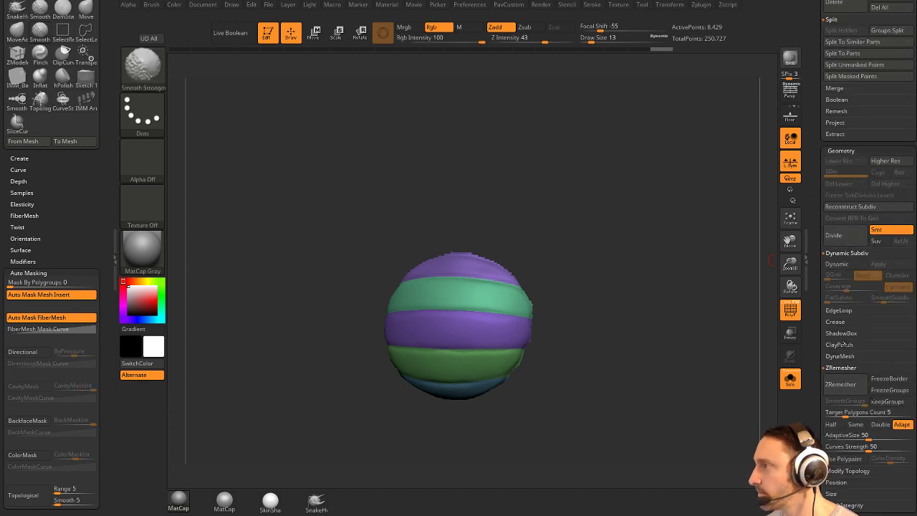
left_click(843, 368)
left_click(842, 381, "shift")
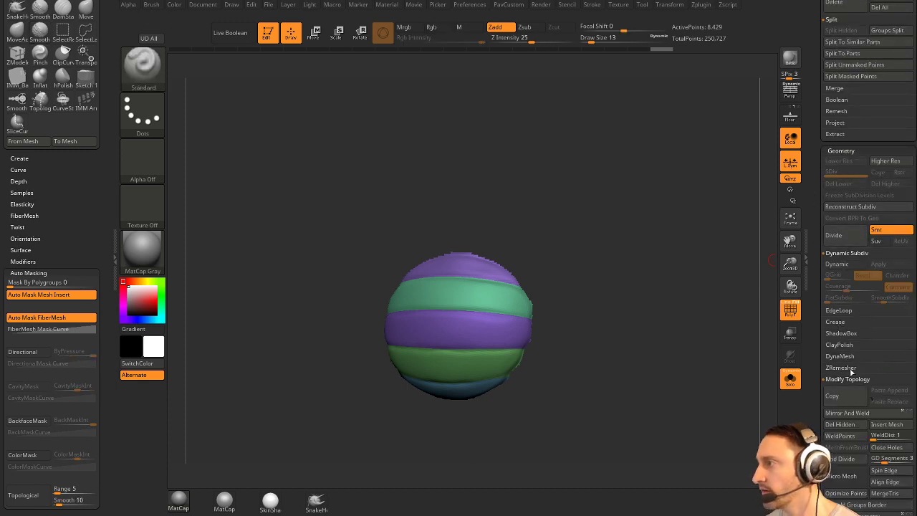
left_click(816, 304)
mouse_move(582, 207)
left_mouse_down()
mouse_move(610, 237)
mouse_move(590, 301)
mouse_move(643, 313)
mouse_move(666, 301)
left_mouse_up()
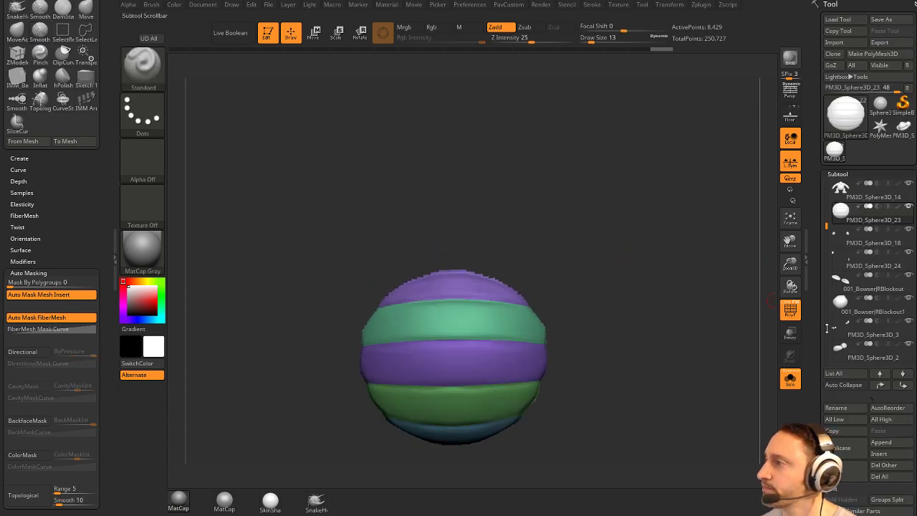
Collapse the Modify Topology section and open the EdgeLoop settings in the belly piece's geometry options.
left_click(817, 242)
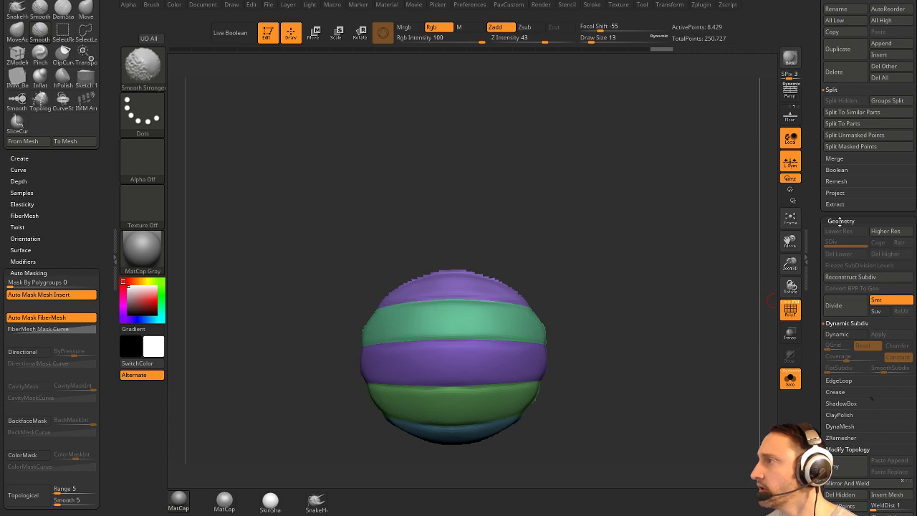
left_click(841, 221)
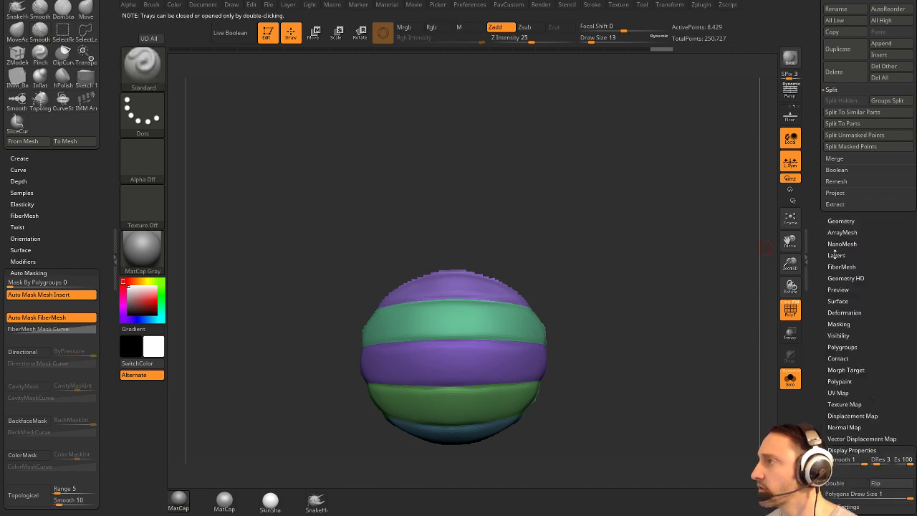
key("shift")
left_click(841, 222)
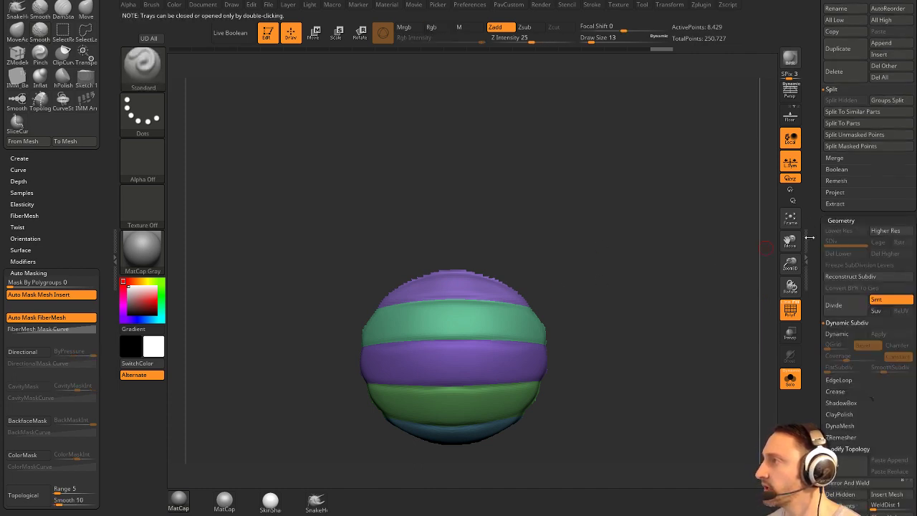
mouse_move(817, 317)
left_mouse_down()
mouse_move(825, 275)
mouse_move(818, 292)
left_mouse_up()
scroll(824, 315, "down", 2)
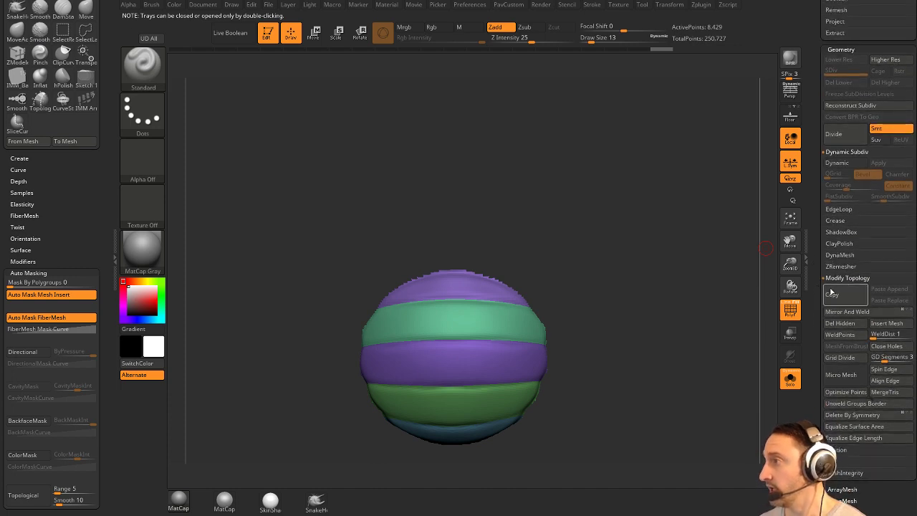
left_click(840, 278, "shift")
left_click(840, 209)
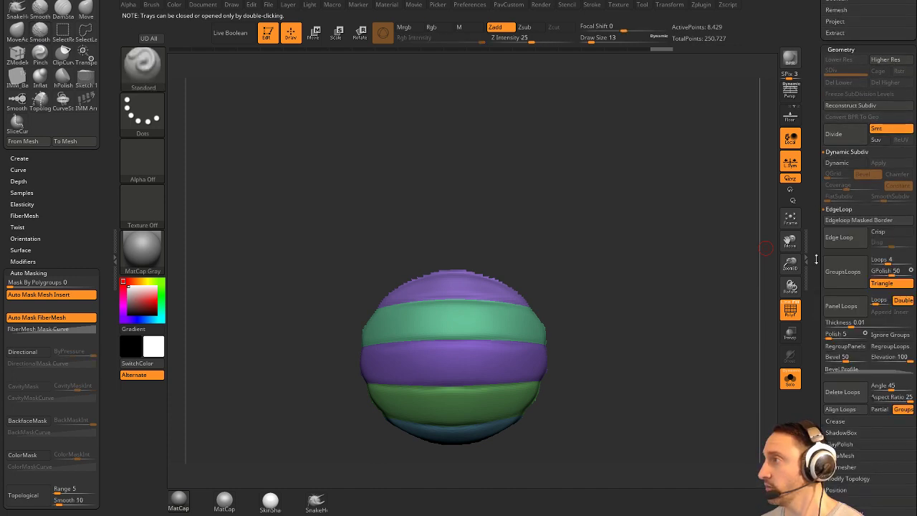
Set the panel loop thickness to 0.02437, try Panel Loops on the banded belly piece, and undo it.
left_click_drag(851, 325, 856, 326)
left_click(854, 315)
left_click_drag(717, 298, 622, 298)
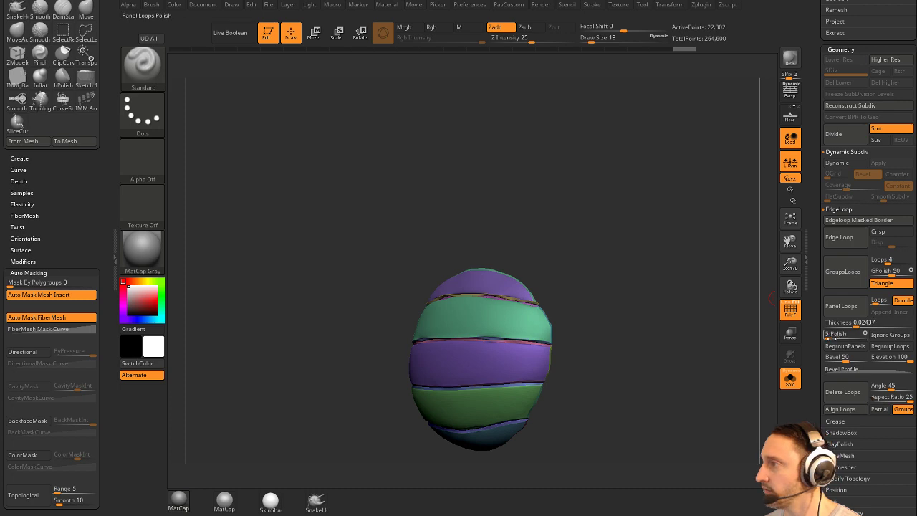
key("ctrl+z")
Set the panel loop polish to 13, try Panel Loops on the belly piece again, and undo the result.
left_click_drag(829, 338, 833, 338)
left_click(850, 313)
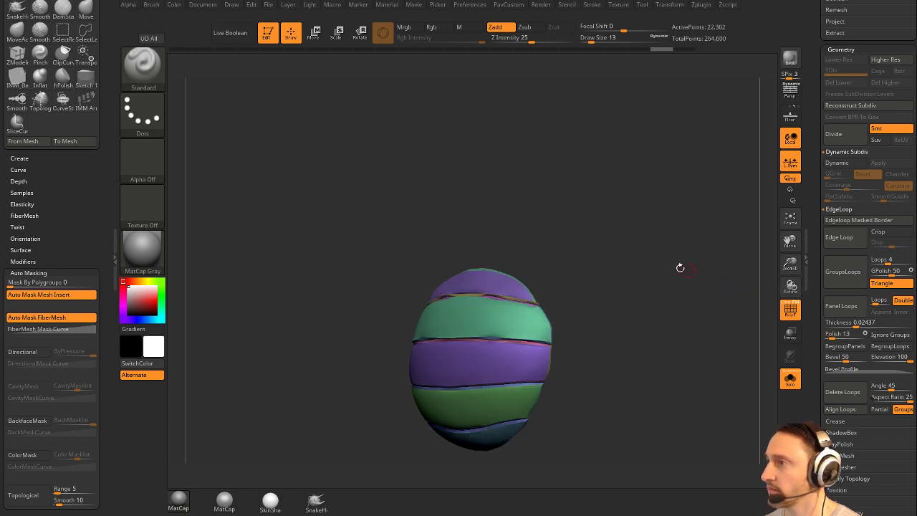
left_click_drag(681, 268, 683, 312)
key("ctrl+z")
left_click(792, 312)
left_click(792, 315)
left_click_drag(622, 295, 635, 282)
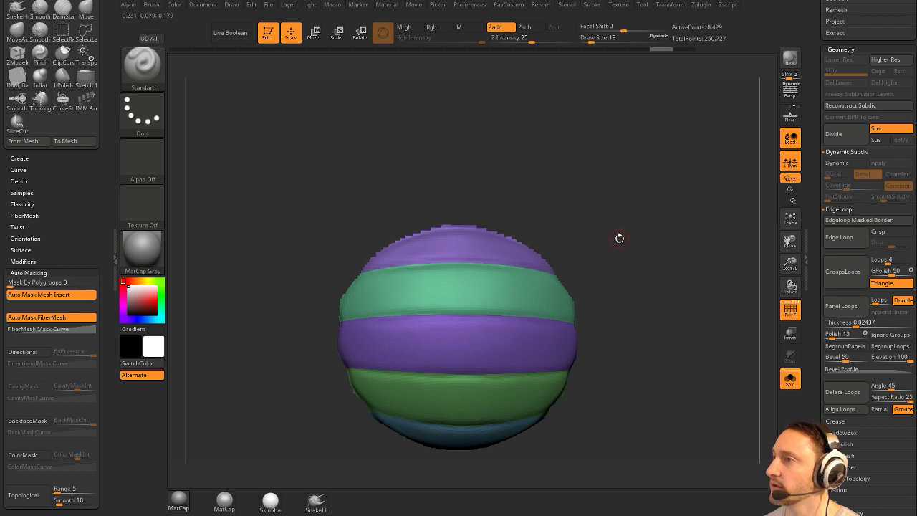
Mask the belly piece by its Border feature and invert the mask so only the outer edge is editable.
left_click_drag(821, 306, 829, 214)
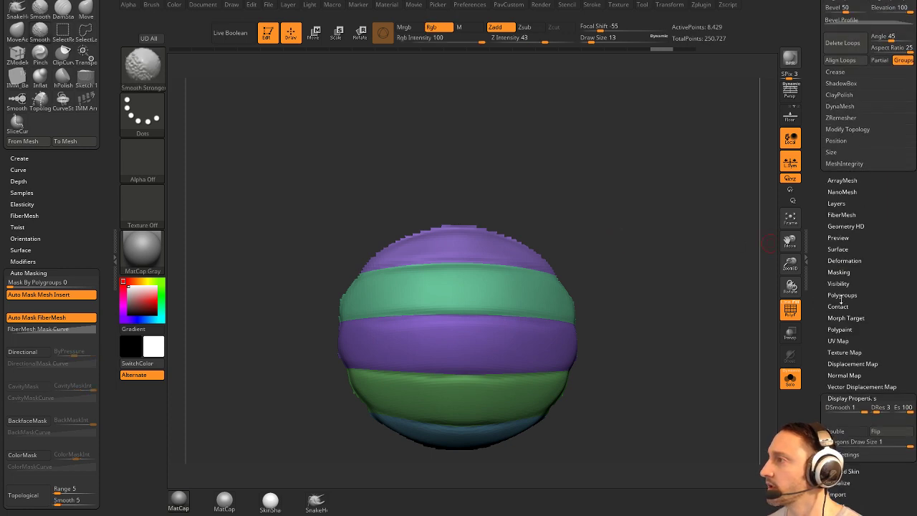
left_click(840, 272)
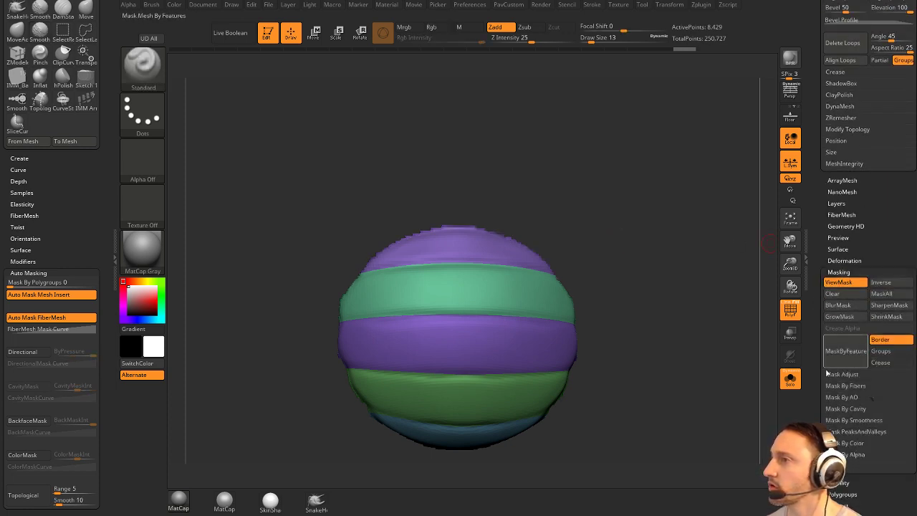
left_click(728, 349, "ctrl")
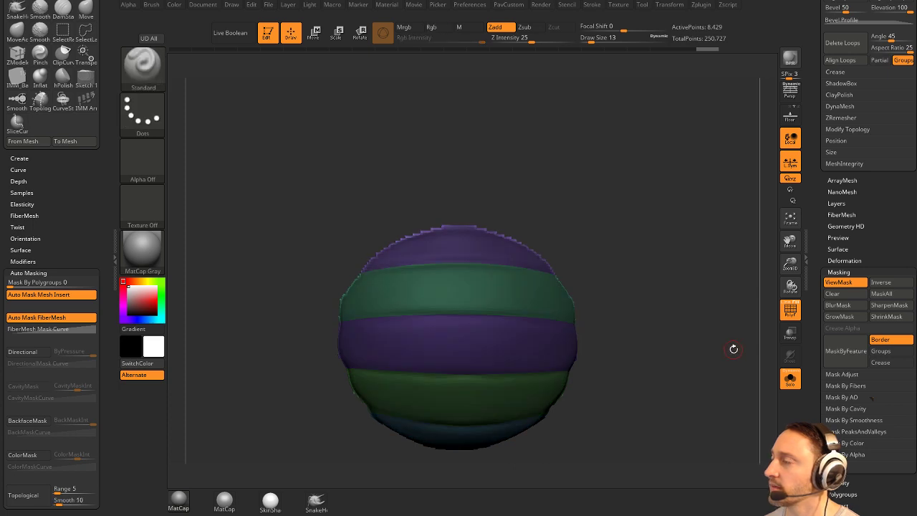
Polish the belly piece's unmasked jagged border with the Polish deformation and clear the mask.
left_click(839, 260)
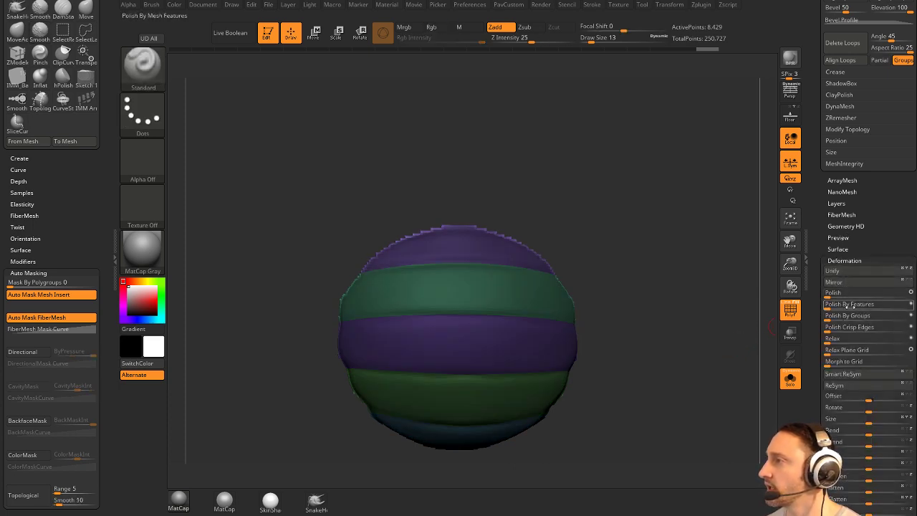
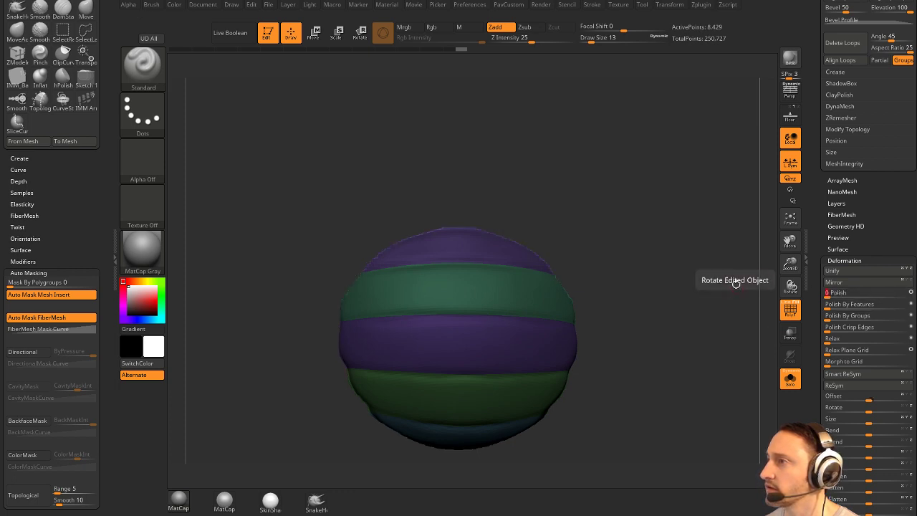
left_click_drag(758, 280, 710, 299)
left_click_drag(599, 264, 639, 302)
left_click_drag(675, 275, 698, 270)
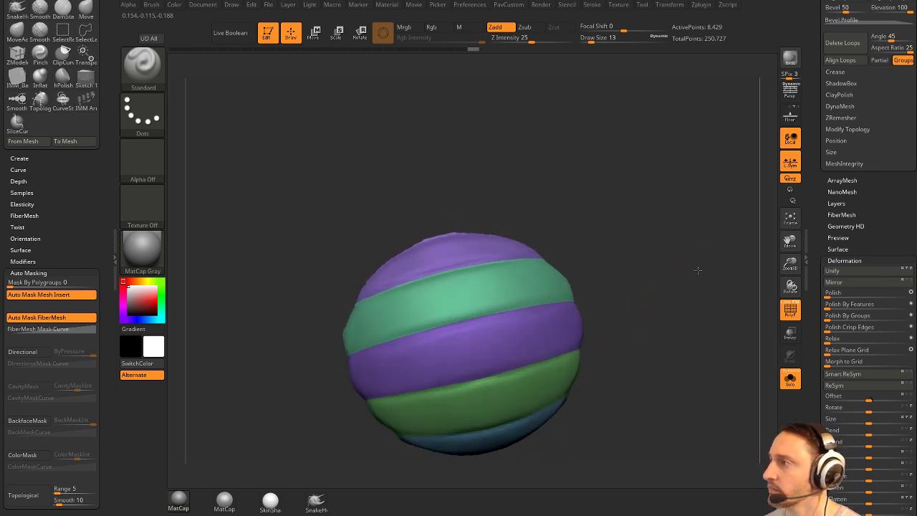
Smooth the whole belly piece with several passes of the Polish By Features deformation.
left_click(829, 307)
left_click_drag(830, 307, 834, 307)
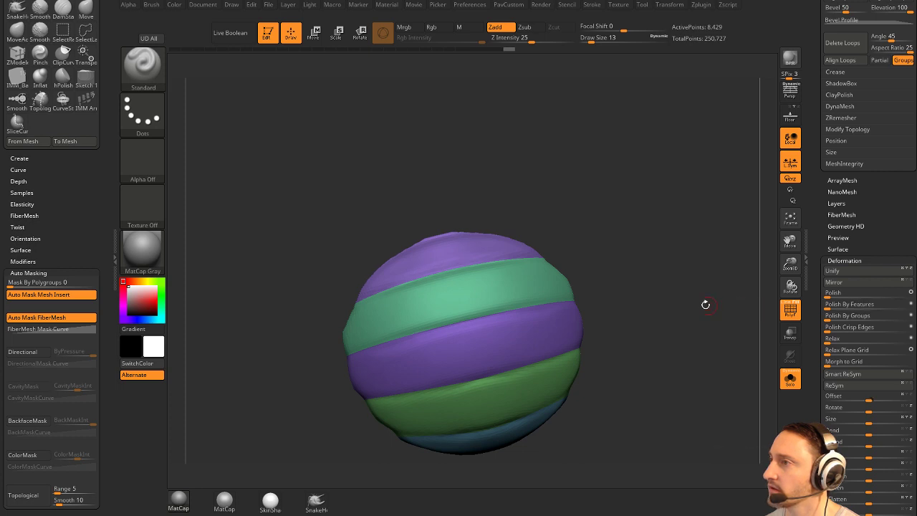
mouse_move(707, 304)
left_mouse_down()
mouse_move(752, 303)
mouse_move(686, 319)
mouse_move(686, 306)
mouse_move(738, 304)
left_mouse_up()
left_click(829, 306)
left_click(829, 306)
left_click_drag(597, 379, 647, 359)
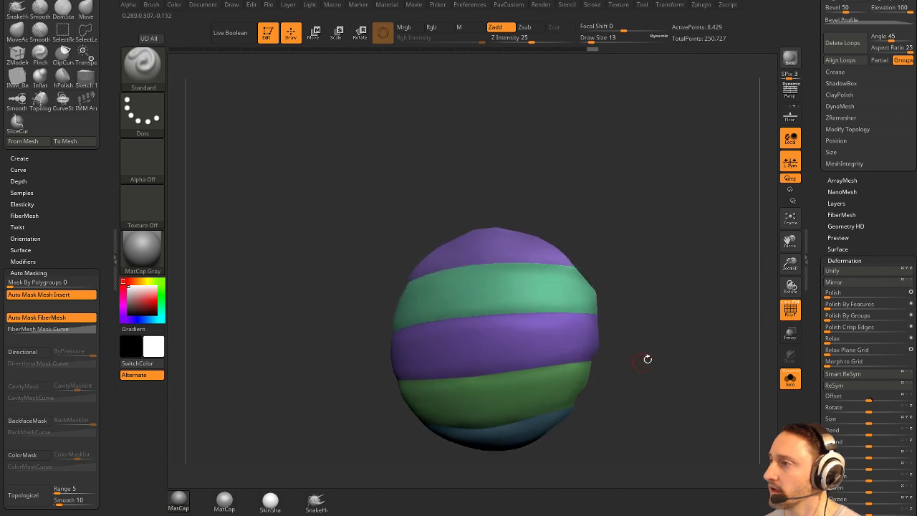
Show the belly piece's wireframe and ZRemesh it with KeepGroups on, AdaptiveSize 0 and the Half polygon target.
left_click(789, 308)
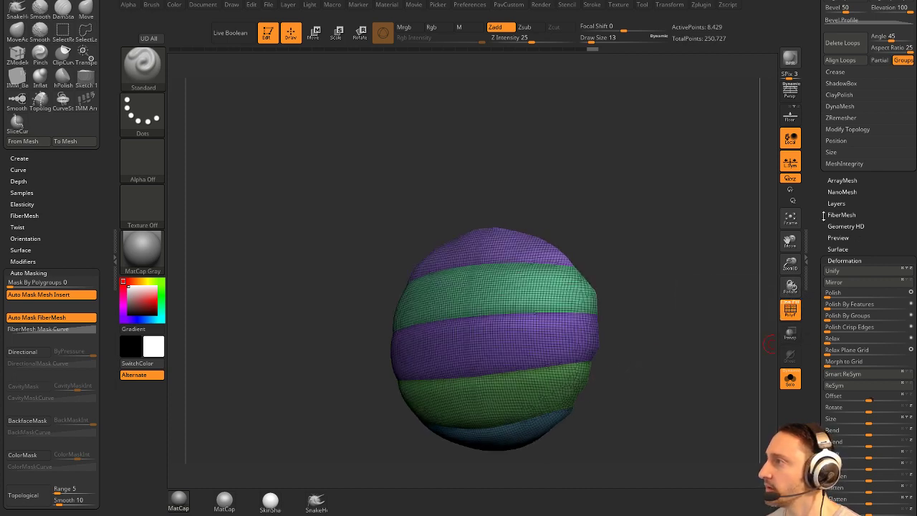
left_click_drag(824, 215, 818, 307)
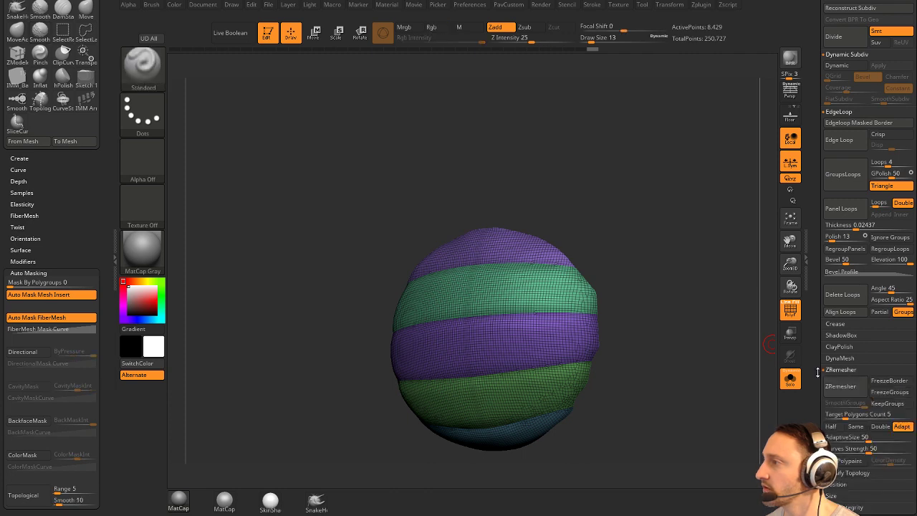
left_click(842, 369)
left_click(888, 273)
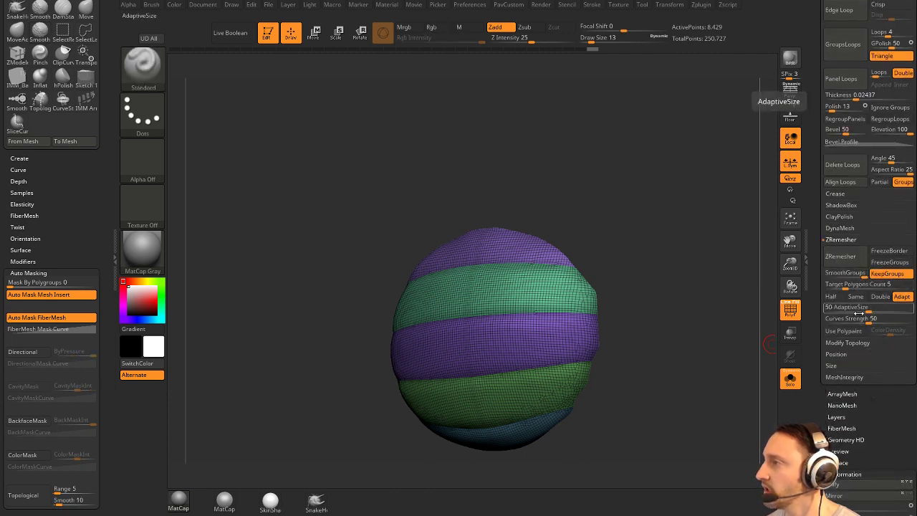
left_click_drag(868, 310, 822, 311)
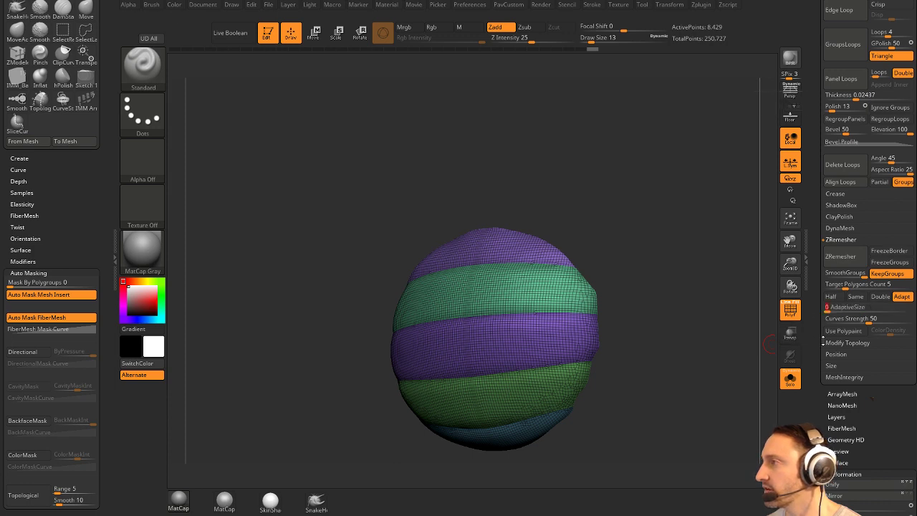
left_click(832, 296)
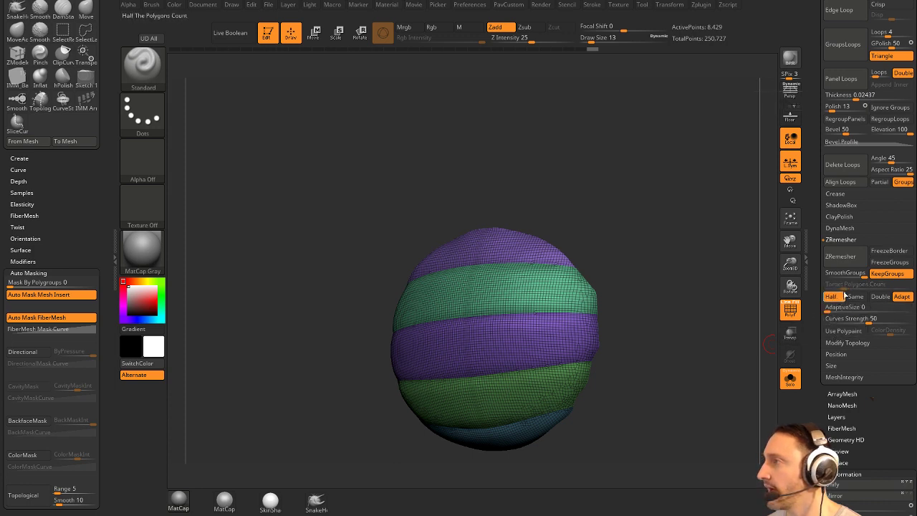
left_click(842, 256)
ZRemesh the belly piece two more times at half the polygon count and inspect its banded topology.
left_click_drag(654, 252, 603, 243)
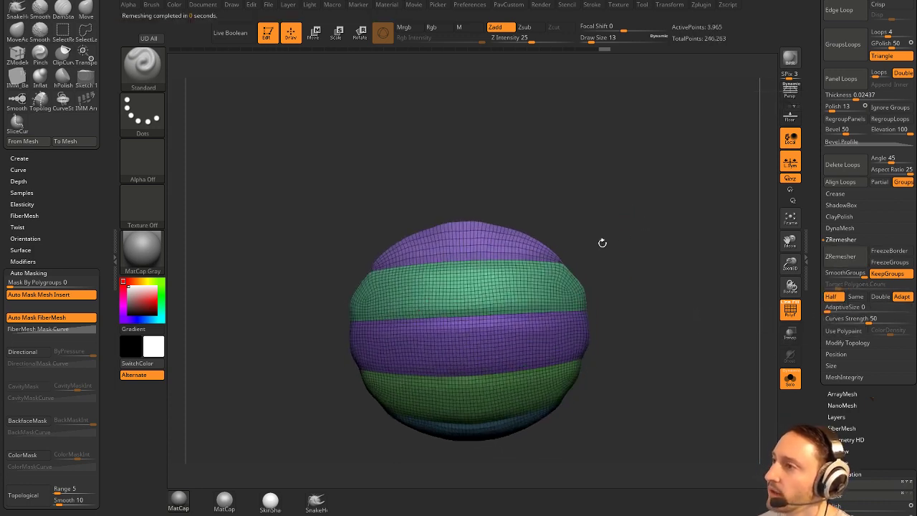
left_click_drag(625, 295, 632, 263)
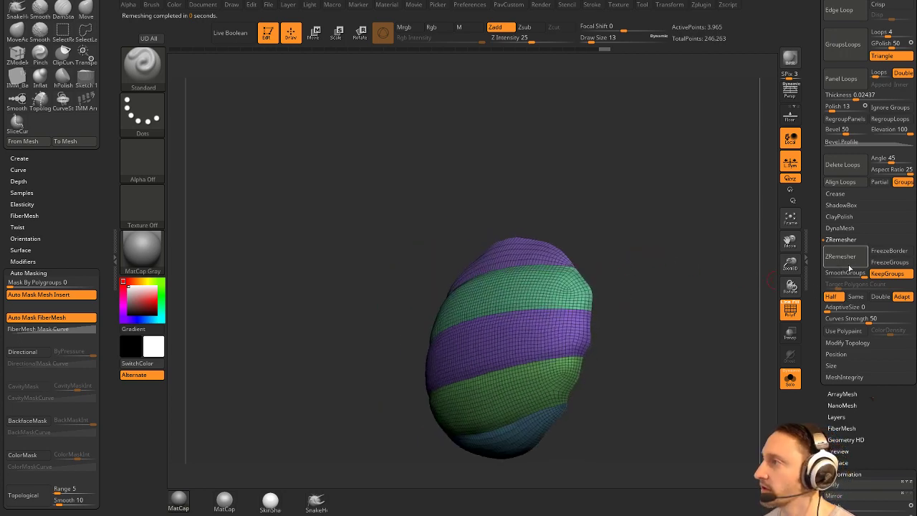
left_click(845, 258)
left_click(850, 260)
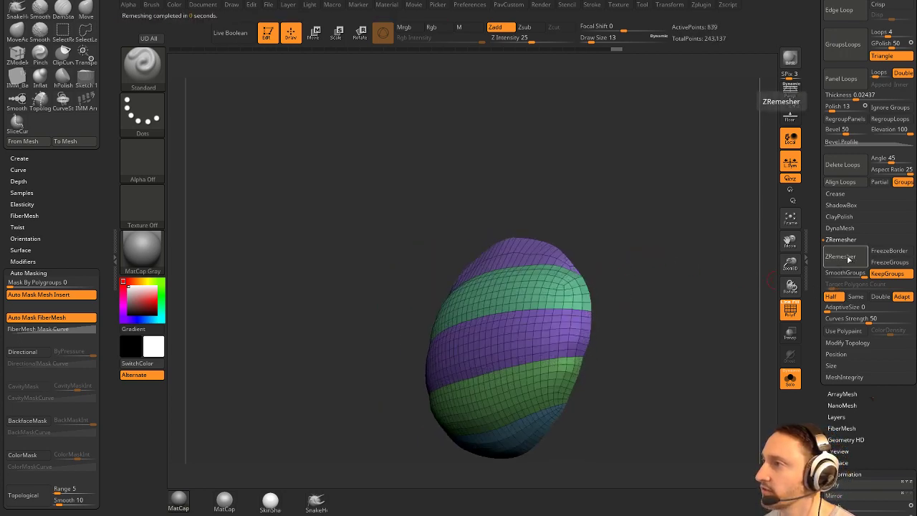
left_click_drag(656, 260, 715, 301, "shift")
left_click(786, 313)
left_click(791, 310)
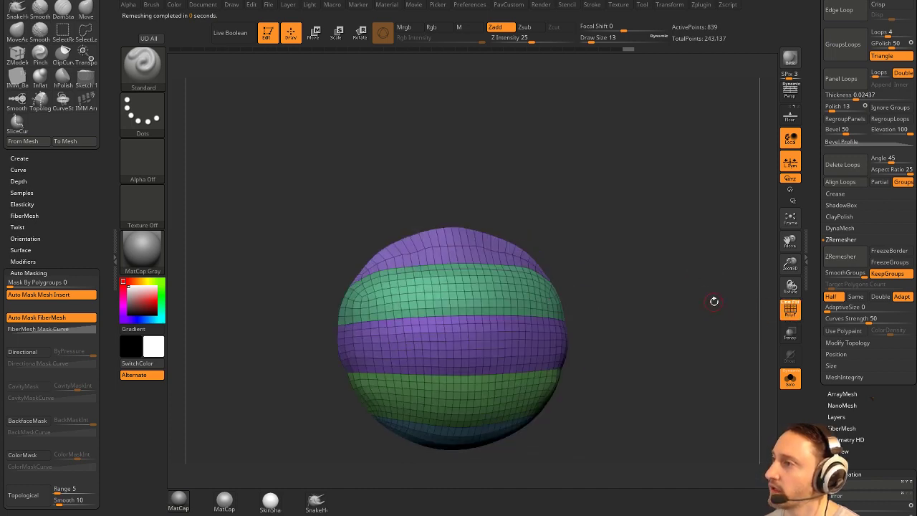
Try Panel Loops on the remeshed low-poly belly piece, undo it, and check the band topology.
left_click(841, 239)
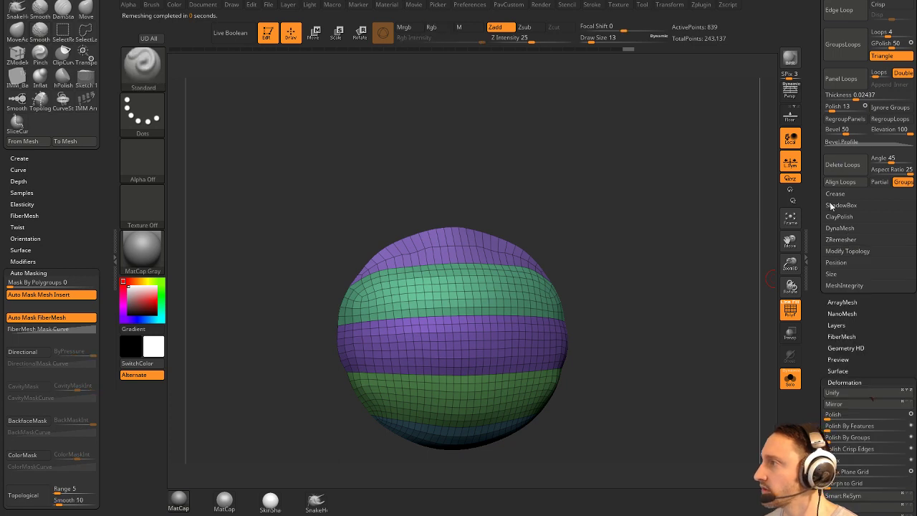
left_click_drag(812, 213, 814, 339)
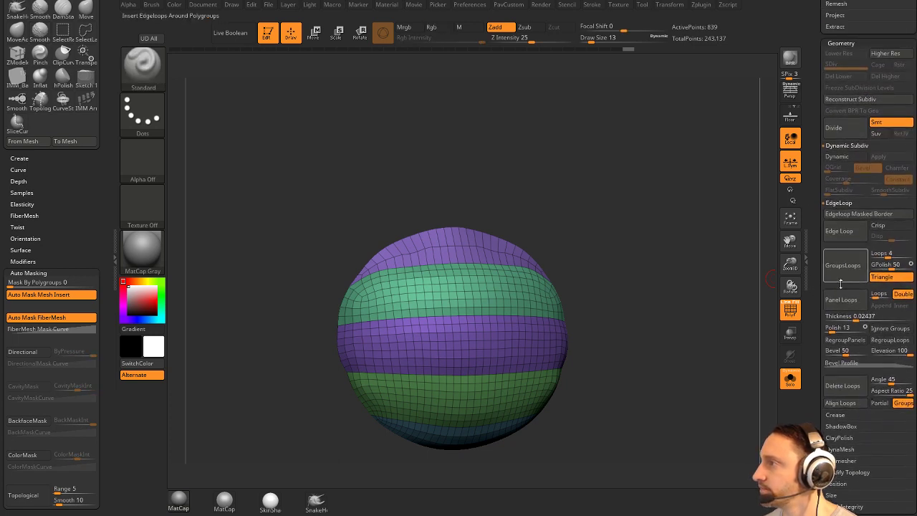
left_click(842, 278)
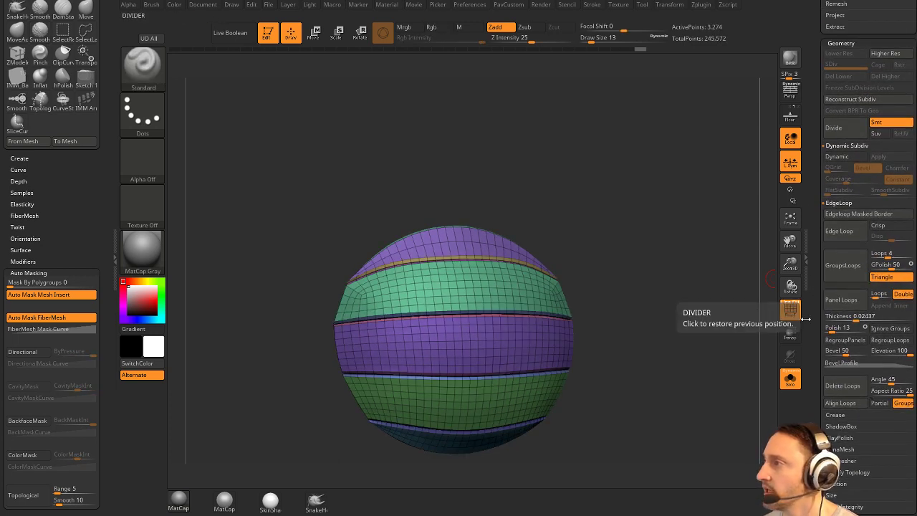
key("ctrl+z")
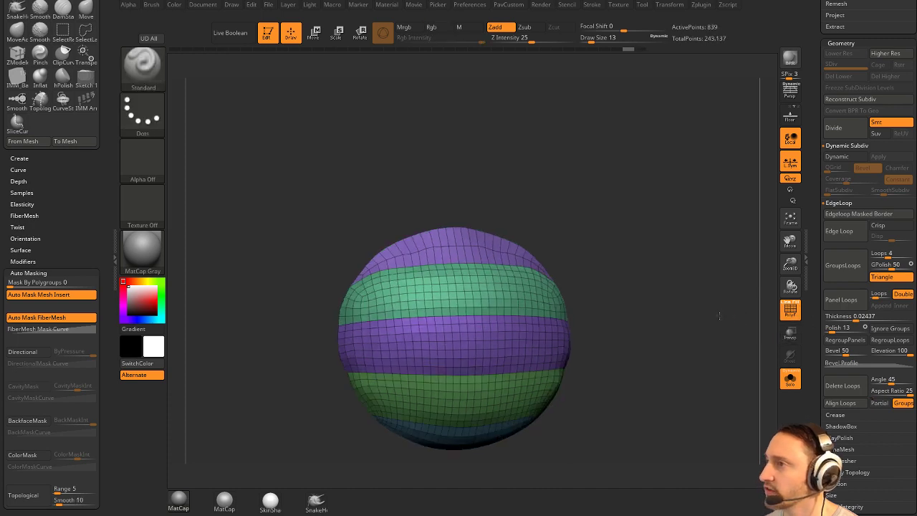
left_click_drag(719, 316, 703, 312)
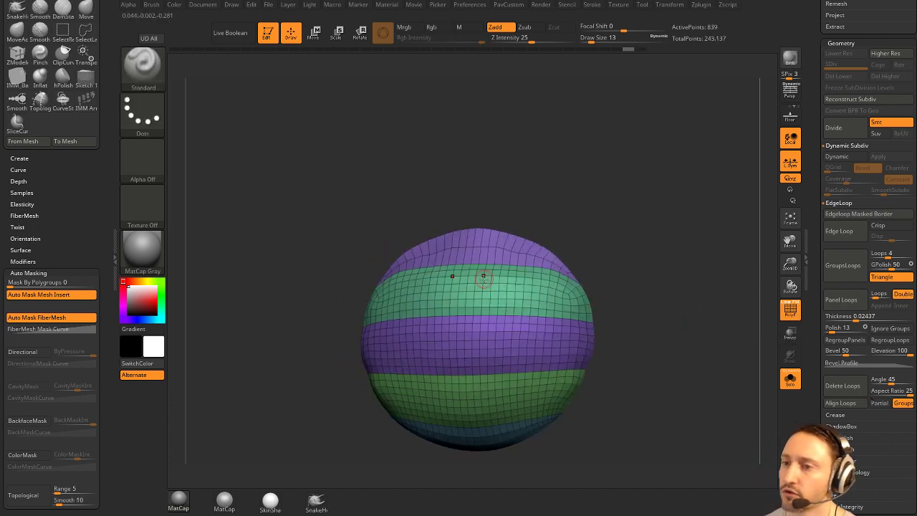
left_click_drag(635, 222, 646, 236)
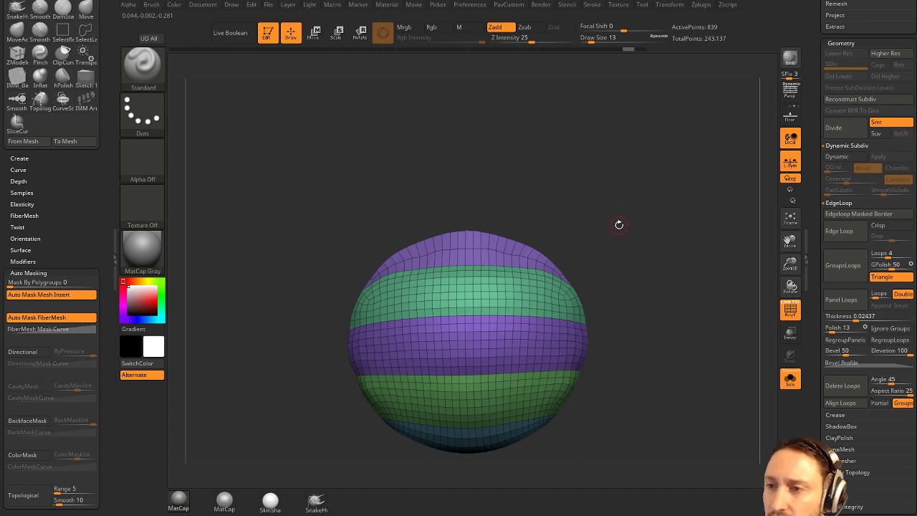
Examine the remeshed belly piece's polygroup bands from the front and sides, and set the draw size to 23.
left_click_drag(644, 255, 651, 250)
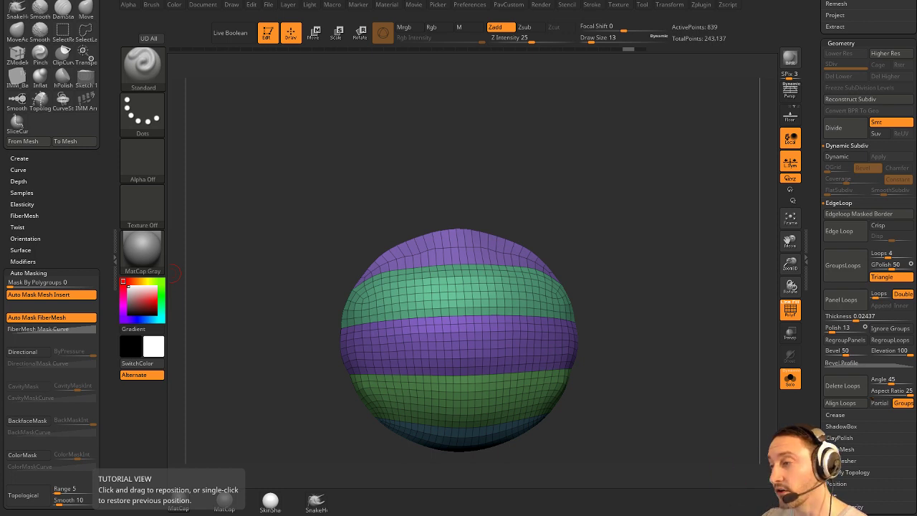
mouse_move(605, 210)
left_mouse_down()
mouse_move(609, 248)
mouse_move(624, 259)
left_mouse_up()
key("s")
left_click_drag(625, 263, 635, 263)
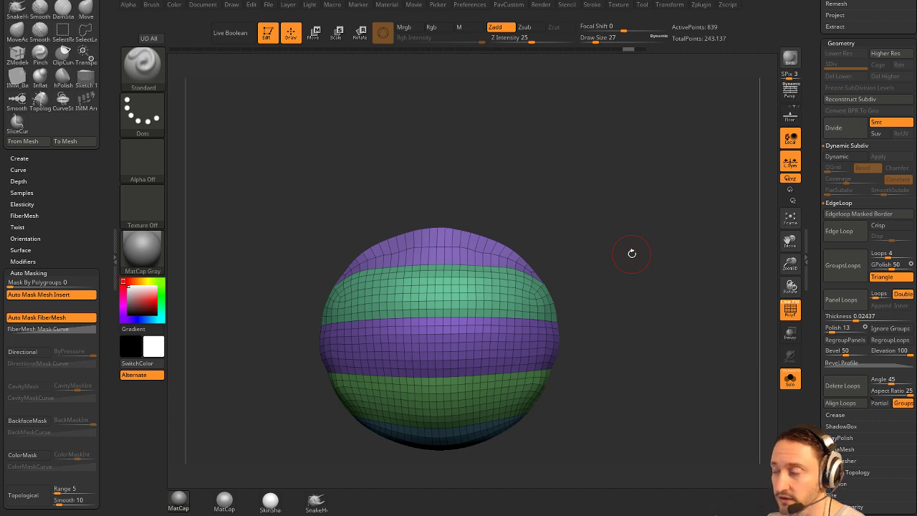
left_click_drag(621, 239, 652, 278)
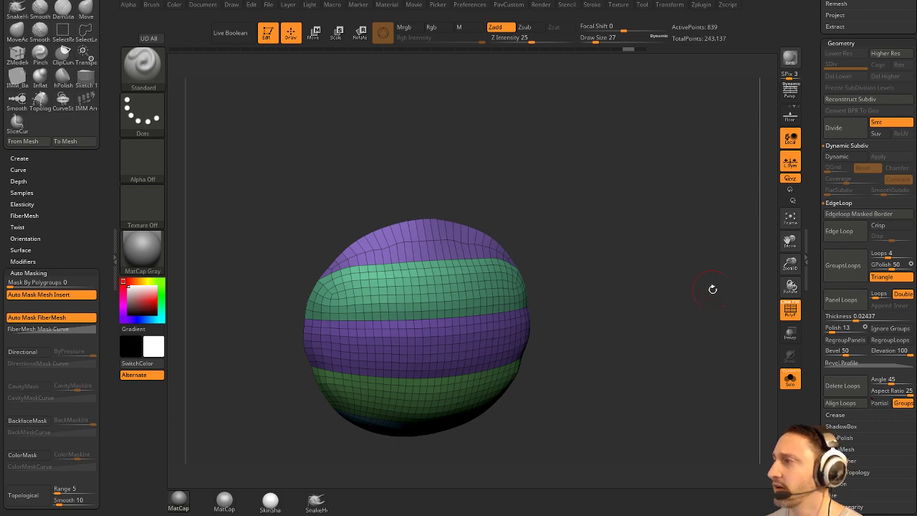
mouse_move(713, 288)
left_mouse_down()
mouse_move(720, 300)
mouse_move(696, 292)
left_mouse_up()
mouse_move(640, 288)
left_mouse_down("alt")
mouse_move(678, 293)
mouse_move(662, 295)
left_mouse_up("alt")
key("s")
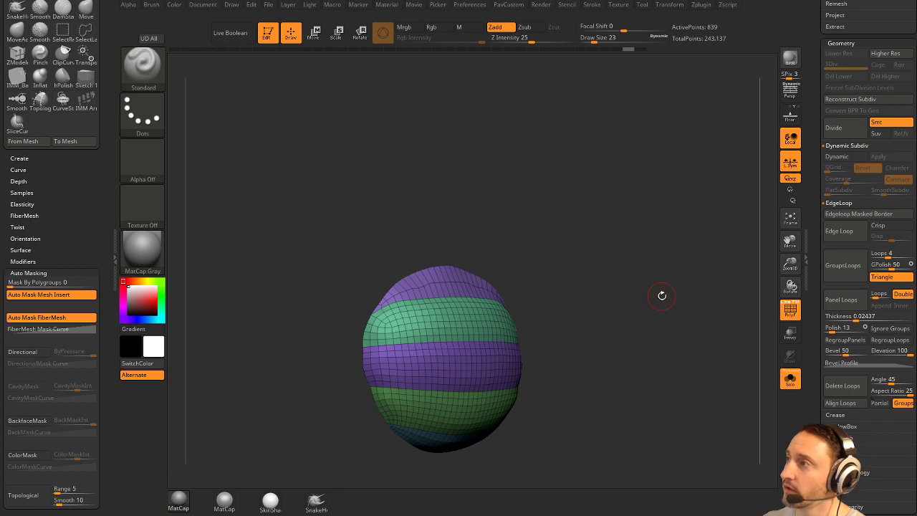
key("grave")
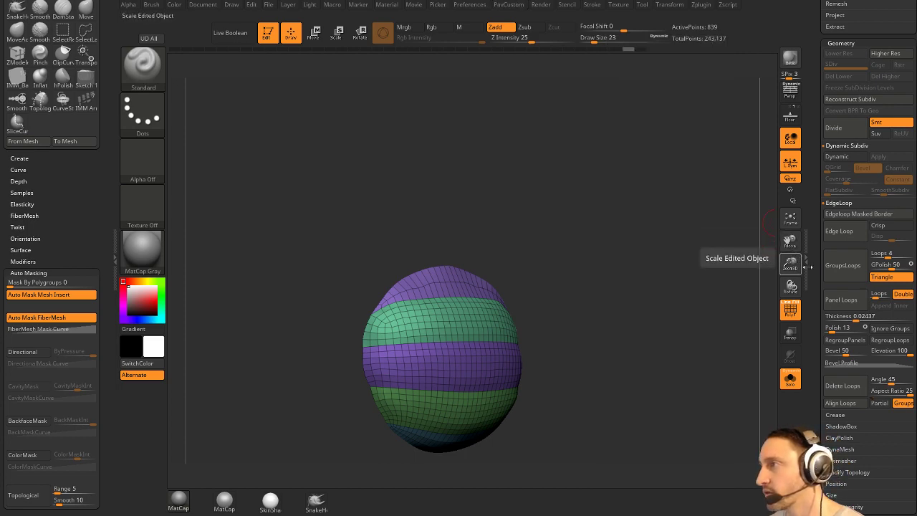
Look through the Geometry, Masking and Deformation settings for a way to mirror the belly piece.
left_click_drag(818, 265, 818, 416)
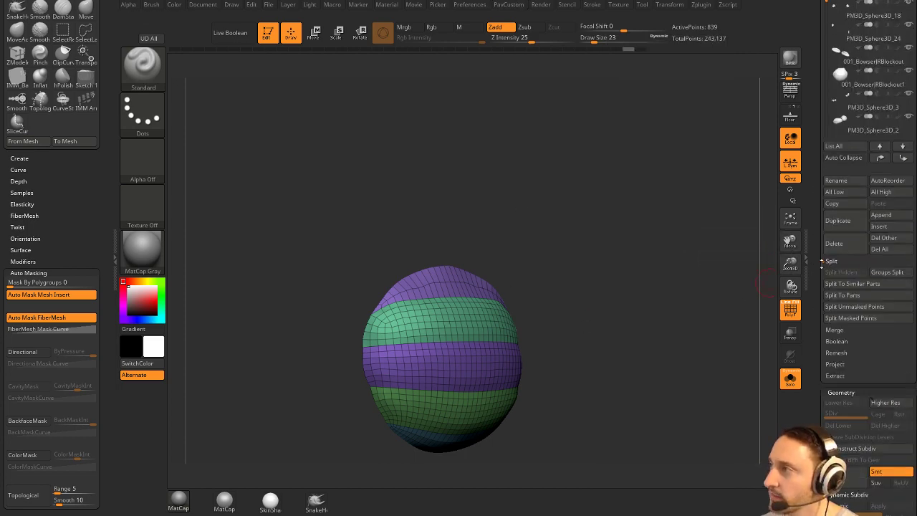
left_click_drag(815, 282, 812, 214)
left_click(841, 245)
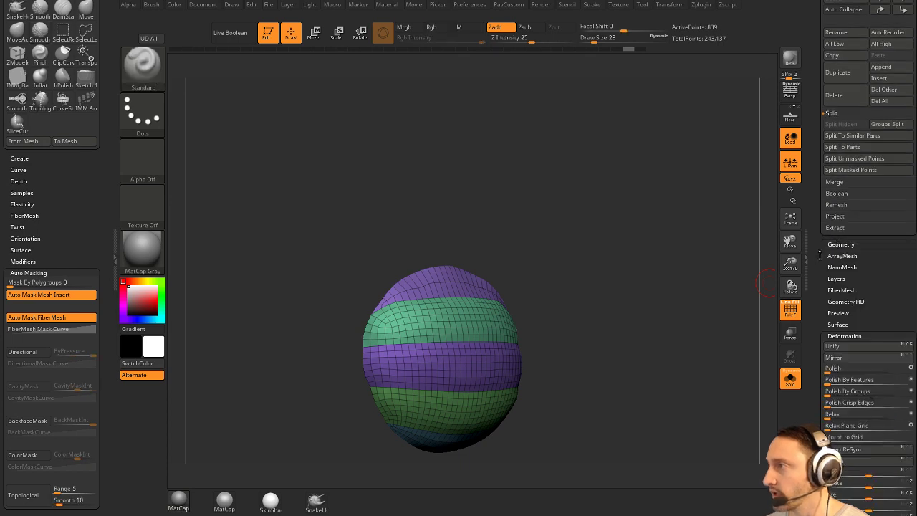
left_click(837, 336)
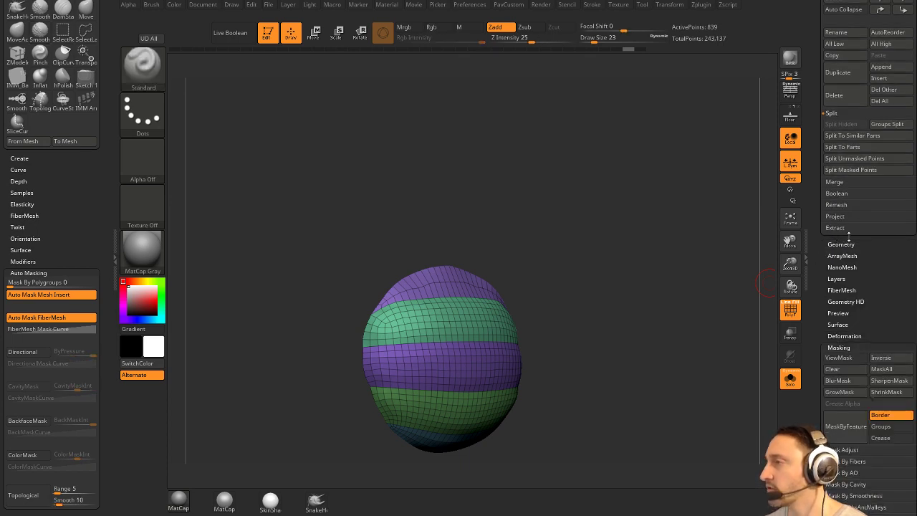
left_click_drag(824, 332, 817, 254)
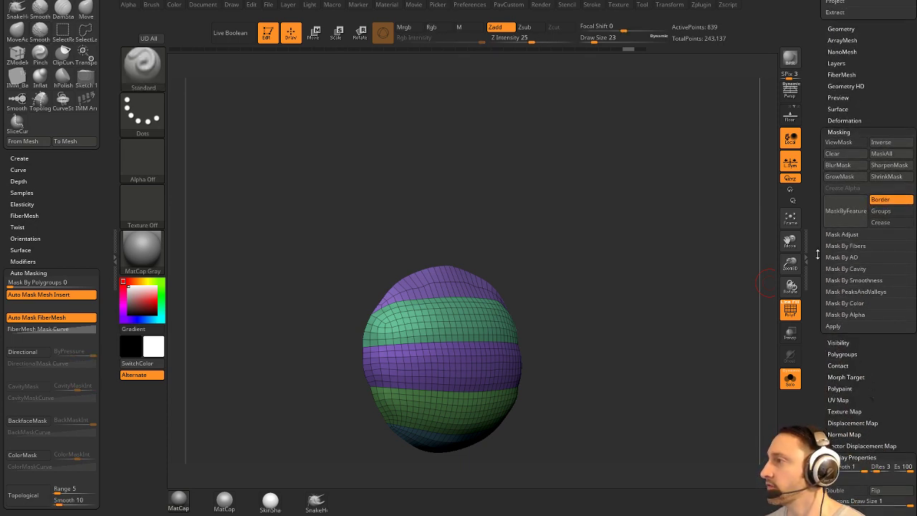
left_click(836, 132)
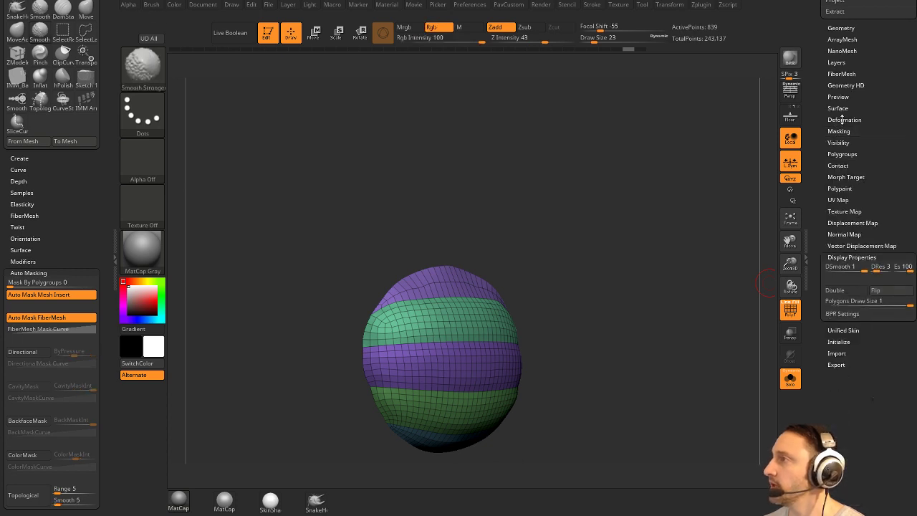
left_click(842, 121)
left_click_drag(812, 171, 810, 169)
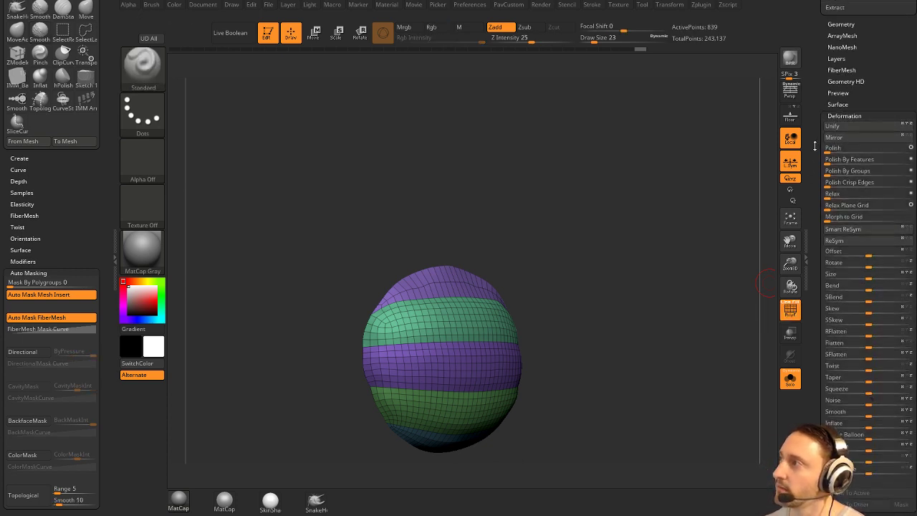
left_click_drag(816, 147, 810, 215)
left_click(838, 201)
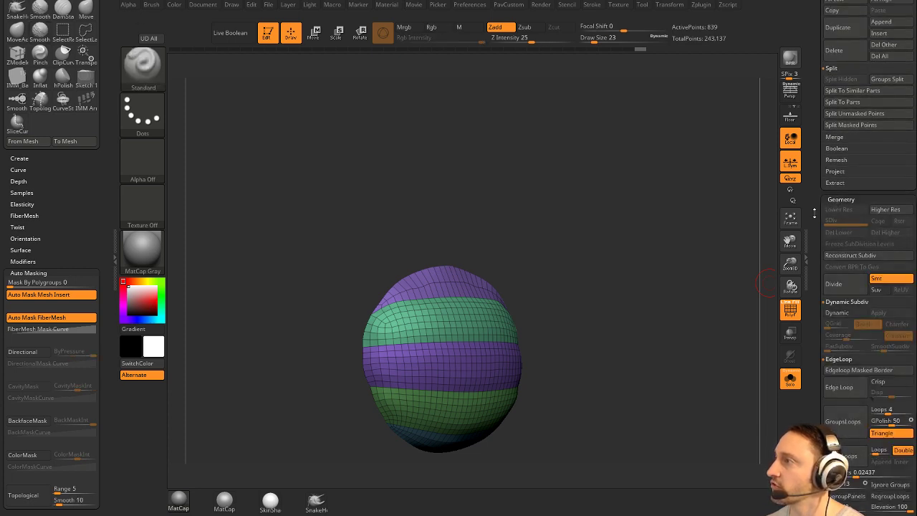
left_click(843, 201)
scroll(831, 239, "down", 1)
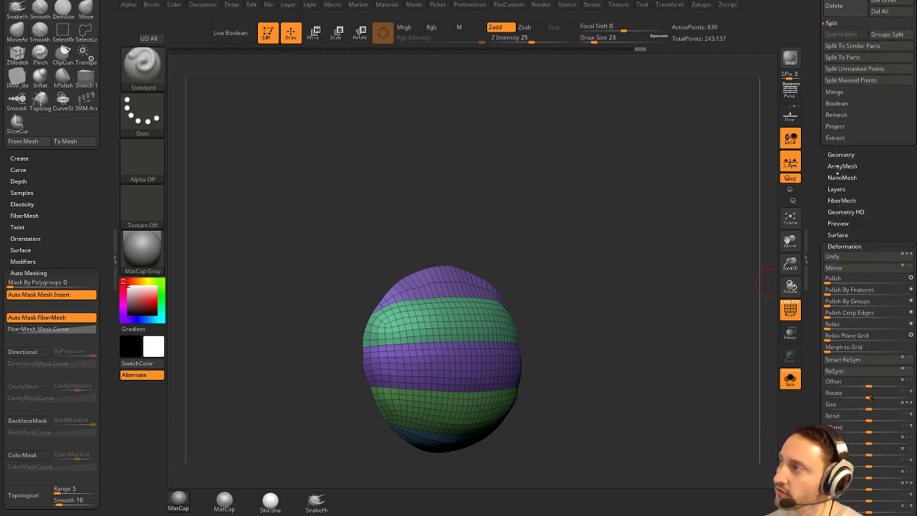
Collapse the EdgeLoop and Dynamic Subdiv options in Geometry and expand Modify Topology to find Mirror And Weld.
left_click(843, 156)
left_click_drag(817, 259, 814, 213)
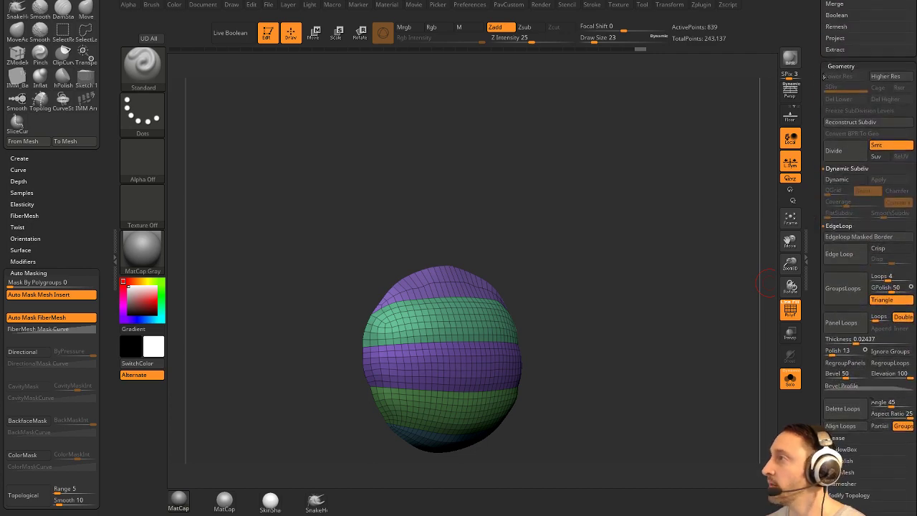
left_click(807, 83)
left_click(833, 227, "shift")
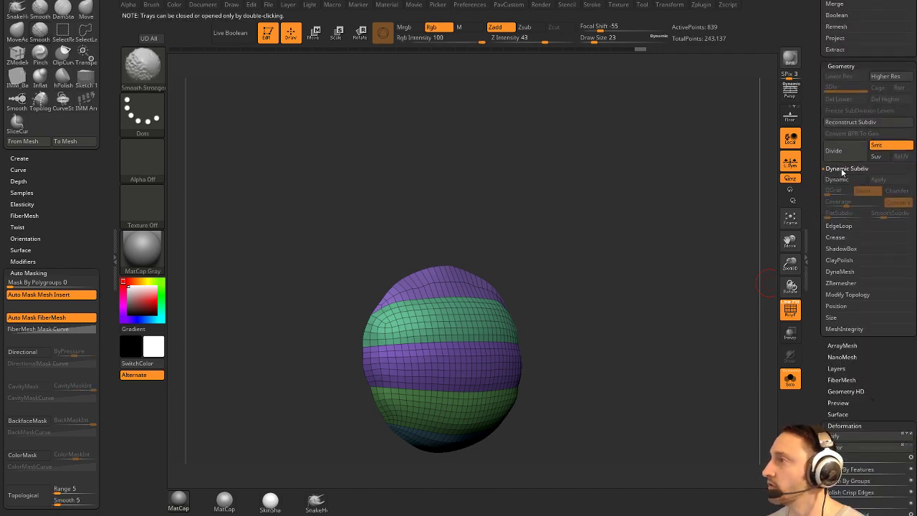
left_click(844, 169, "shift")
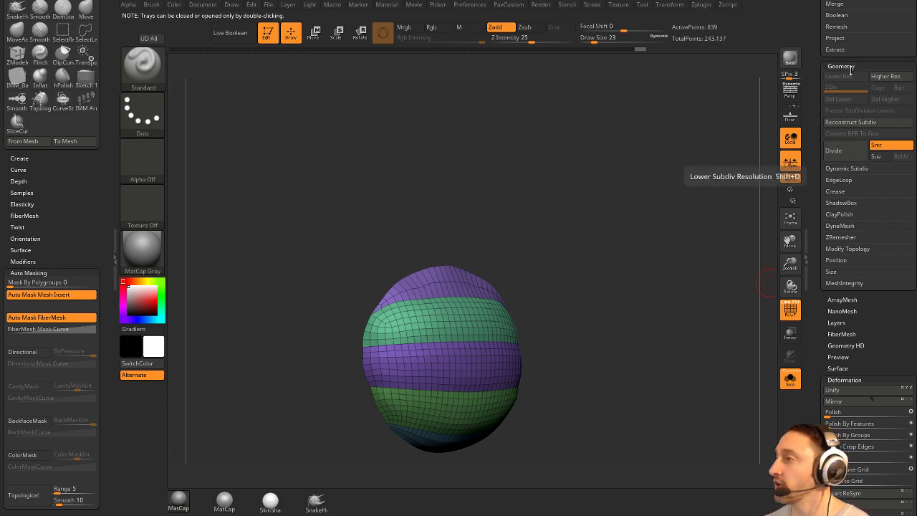
left_click(844, 251)
left_click_drag(817, 281, 817, 240)
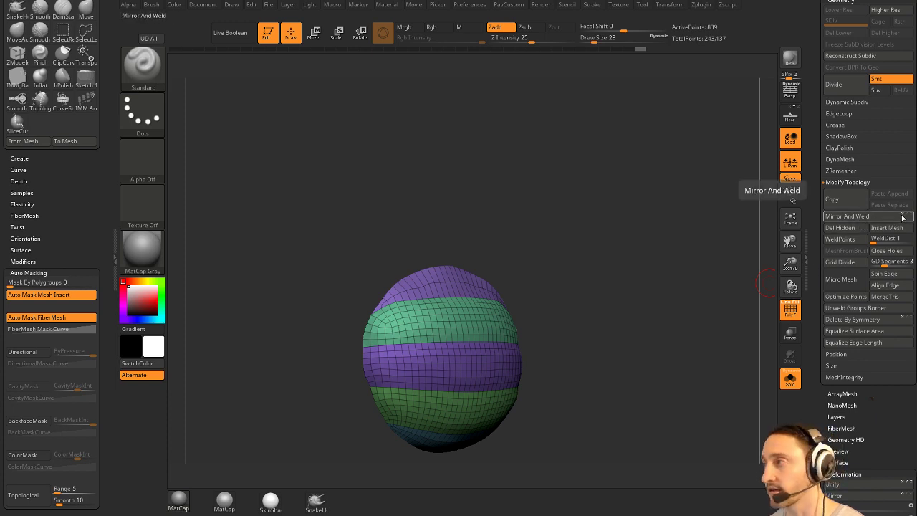
Turn Activate Symmetry off and on again while viewing the belly piece from the front.
left_click_drag(708, 282, 585, 329)
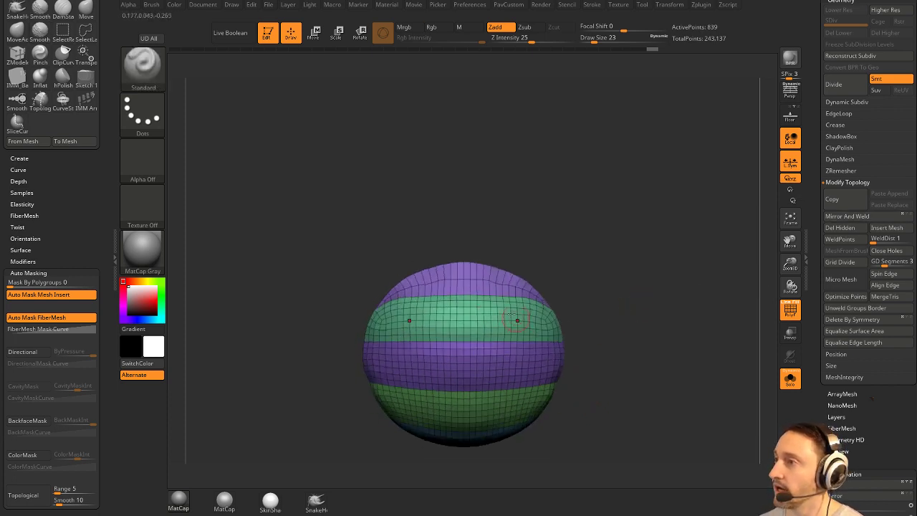
left_click(677, 10)
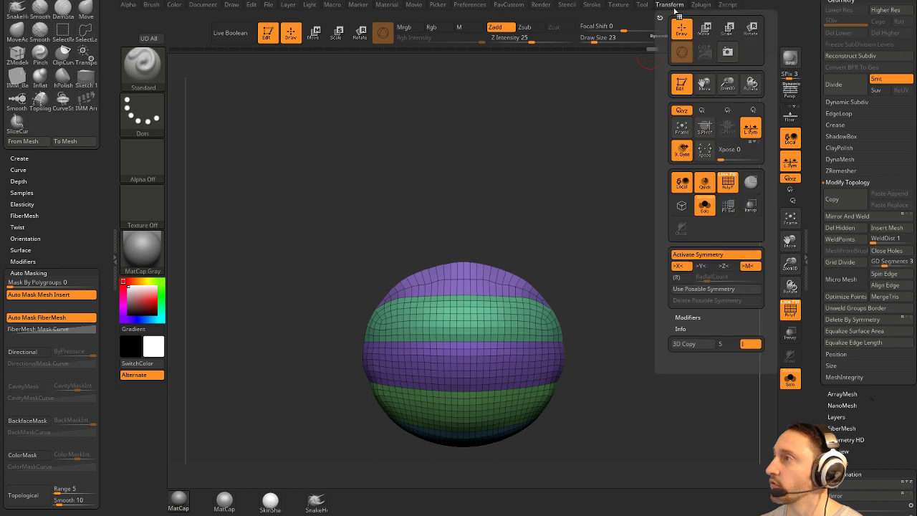
left_click(691, 257)
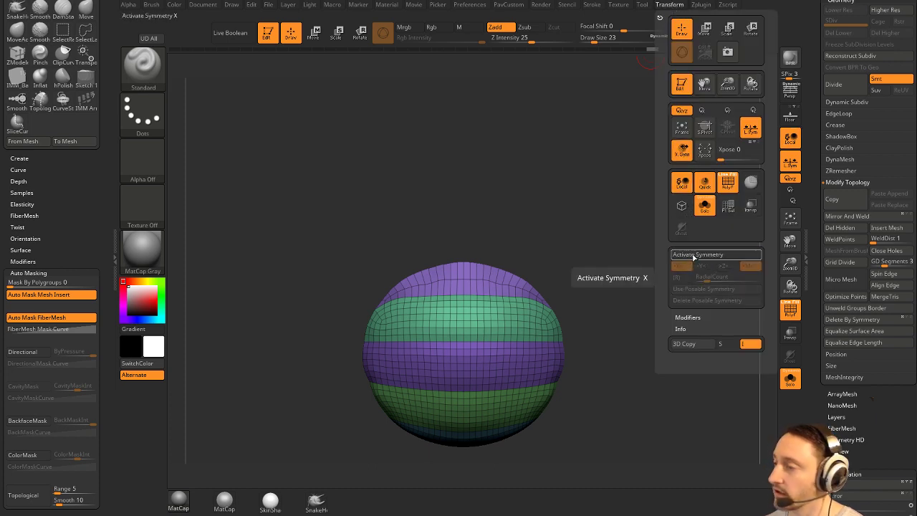
left_click(694, 257)
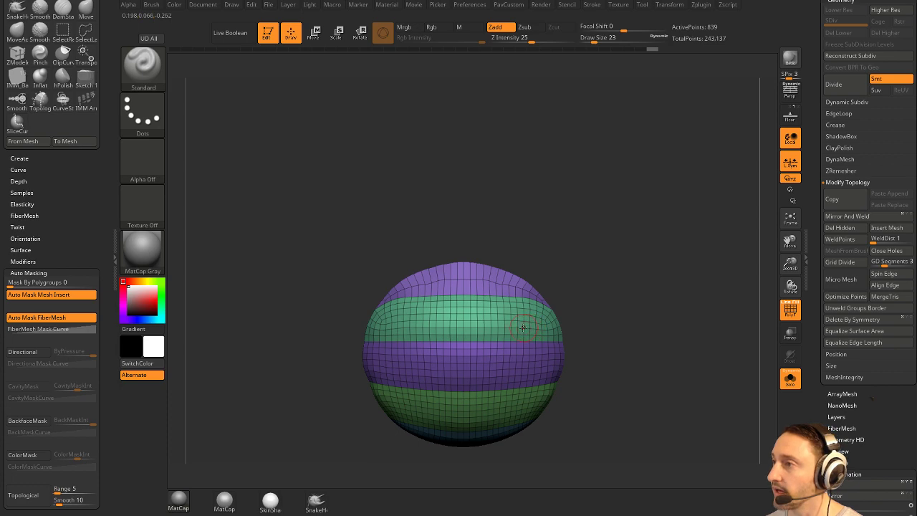
left_click_drag(609, 319, 678, 290)
Switch to the body subtool and back to the belly piece, and compare its shape from several angles.
left_click_drag(813, 249, 814, 351)
left_click_drag(664, 269, 636, 245, "alt")
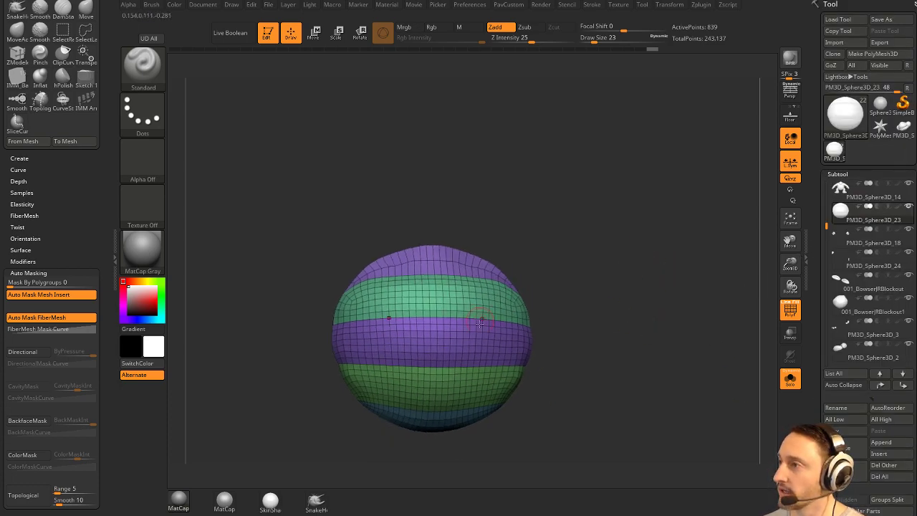
left_click_drag(653, 291, 665, 304)
left_click(867, 198)
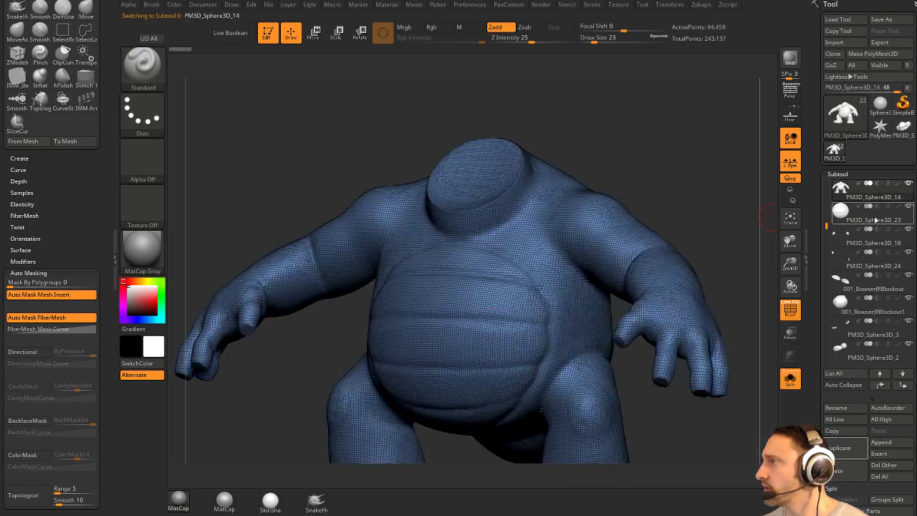
left_click(870, 219)
mouse_move(711, 252)
left_mouse_down("shift")
mouse_move(724, 253)
mouse_move(696, 268)
mouse_move(681, 245)
mouse_move(690, 281)
left_mouse_up("shift")
left_click_drag(579, 233, 626, 251)
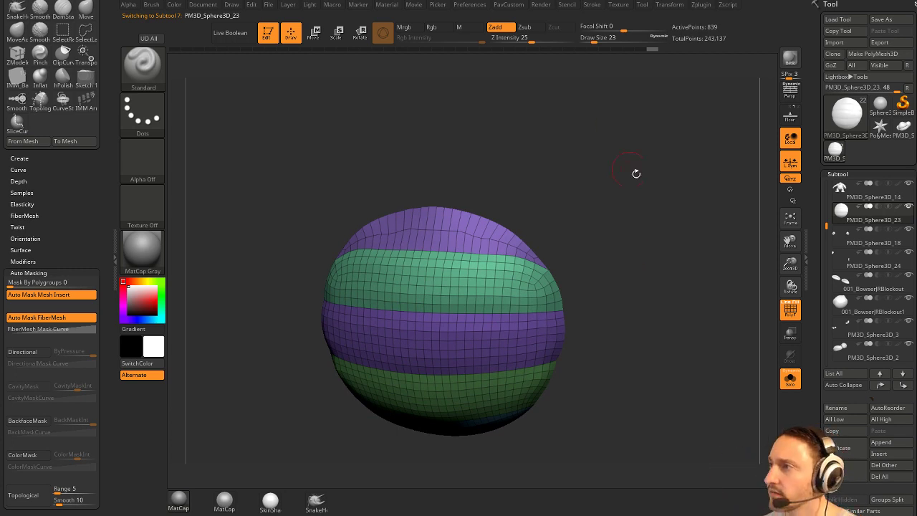
left_click_drag(636, 173, 633, 187)
left_click_drag(574, 247, 606, 237)
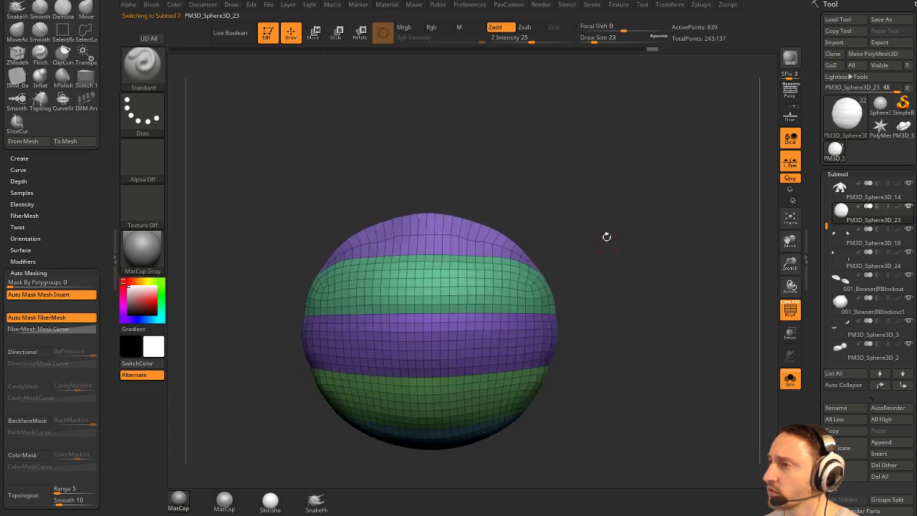
Switch to the ZModeler brush and inspect the belly piece's edges from the front and side.
left_click_drag(817, 337, 817, 190)
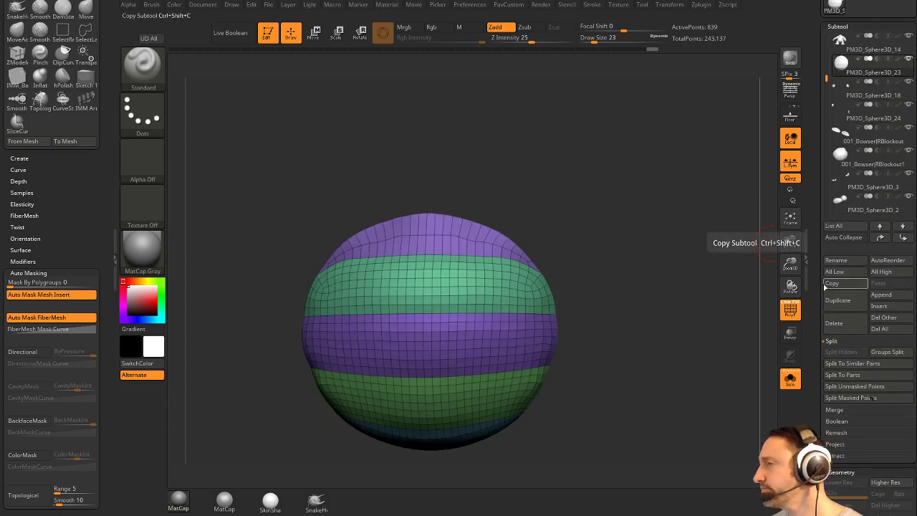
left_click_drag(732, 307, 712, 308)
key("b")
key("z")
key("m")
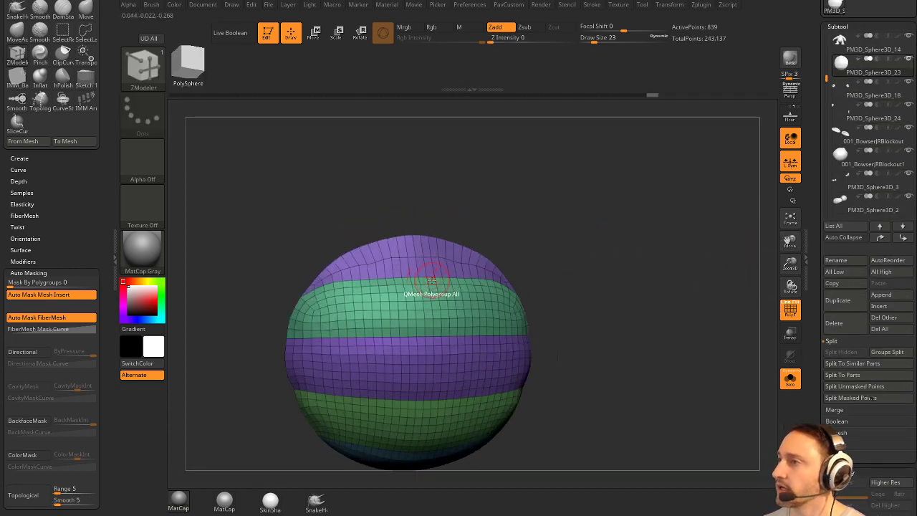
left_click_drag(556, 212, 592, 225)
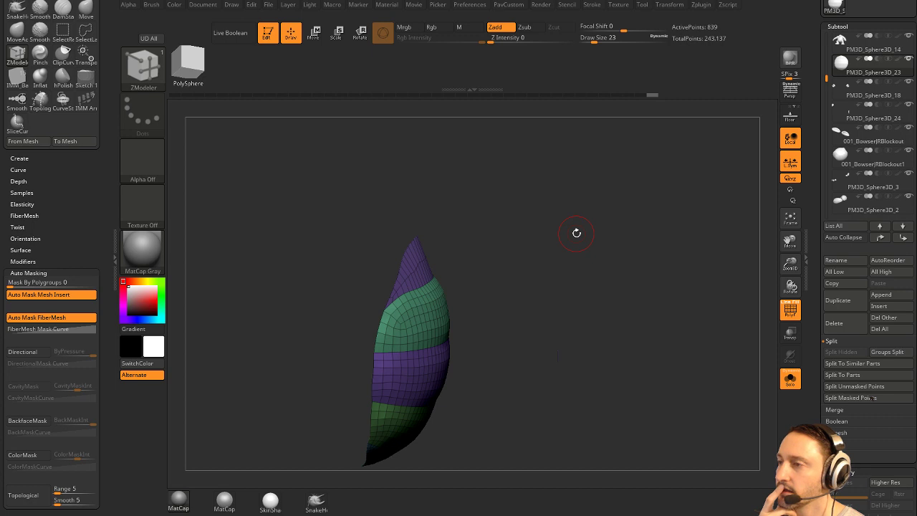
left_click_drag(678, 193, 639, 223)
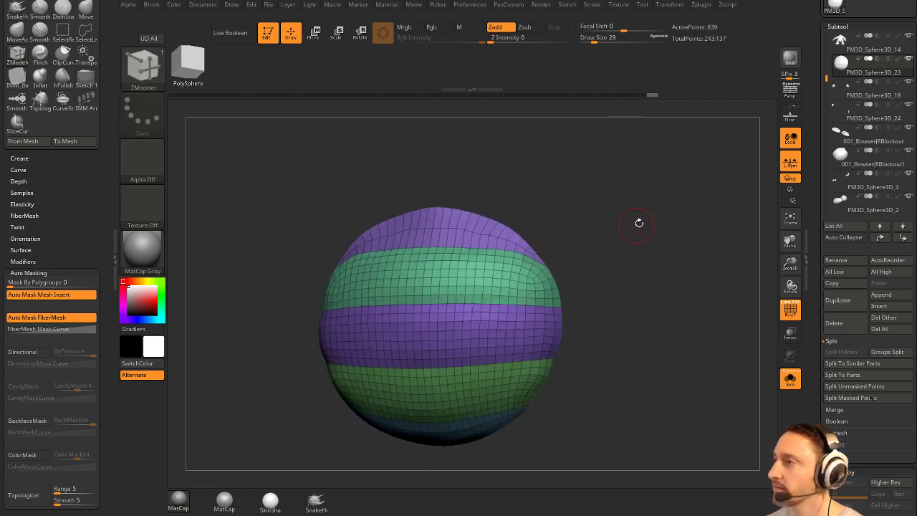
Collapse the subtool Split options and expand the EdgeLoop options in Geometry.
left_click_drag(820, 324, 820, 253)
left_click(832, 271)
left_click_drag(817, 369, 815, 236)
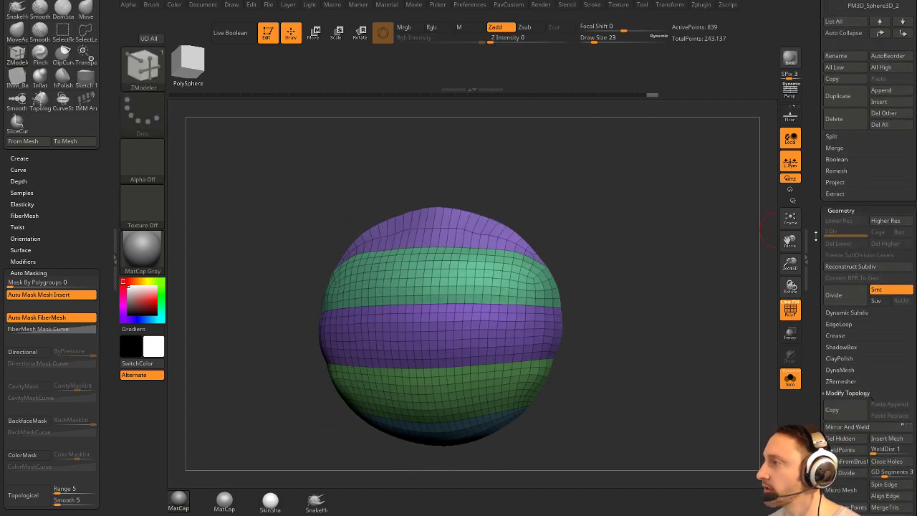
left_click(842, 325)
left_click_drag(816, 413, 813, 276)
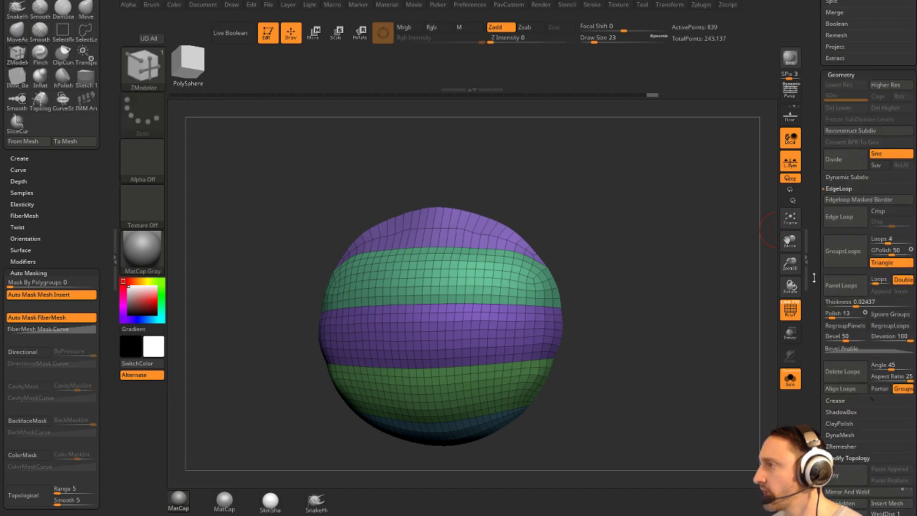
Try Panel Loops around the belly piece's polygroups, check the result from another angle, and undo it.
left_click(841, 288)
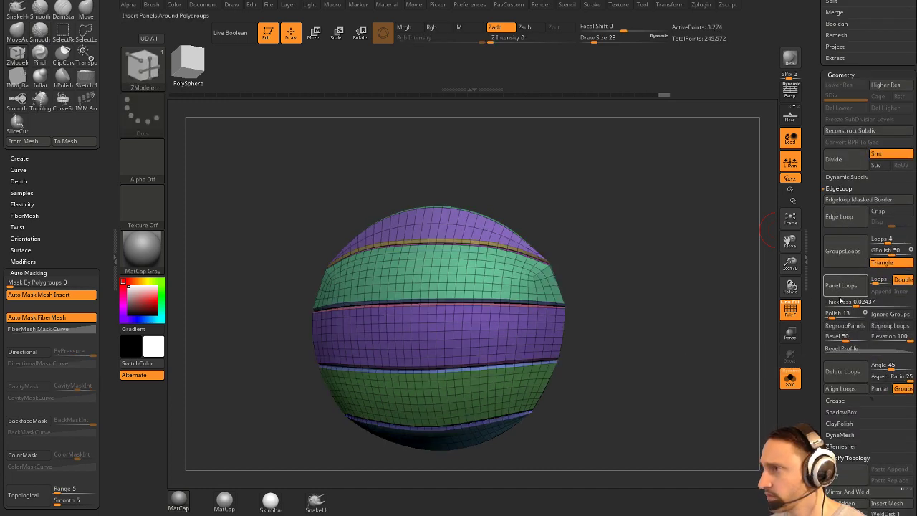
left_click_drag(742, 285, 717, 295)
key("ctrl+z")
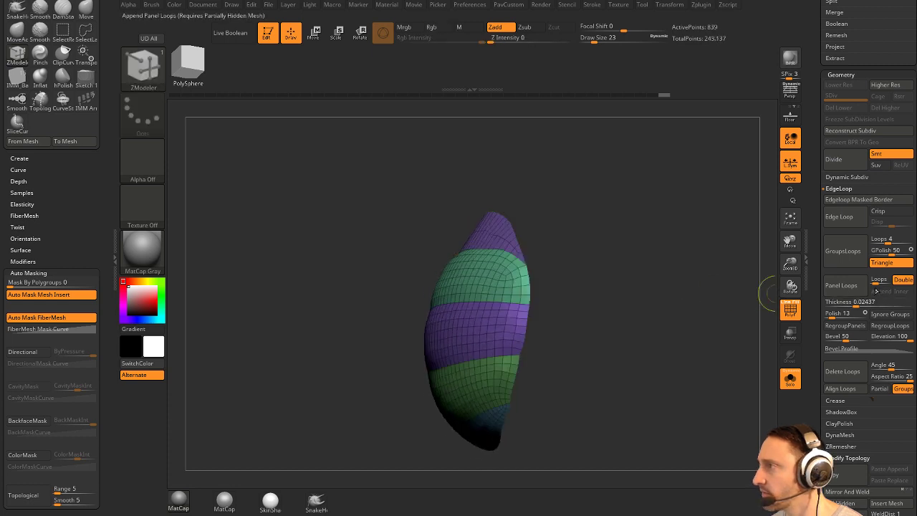
Lower the Panel Loops loop count, apply Panel Loops to the belly piece, and inspect its hollow back.
left_click_drag(877, 283, 874, 284)
left_click(852, 289)
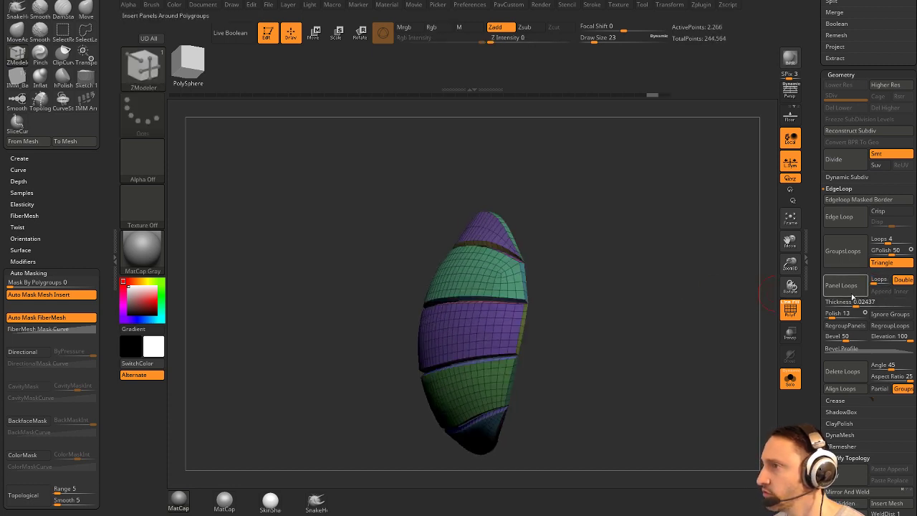
left_click_drag(757, 293, 725, 302)
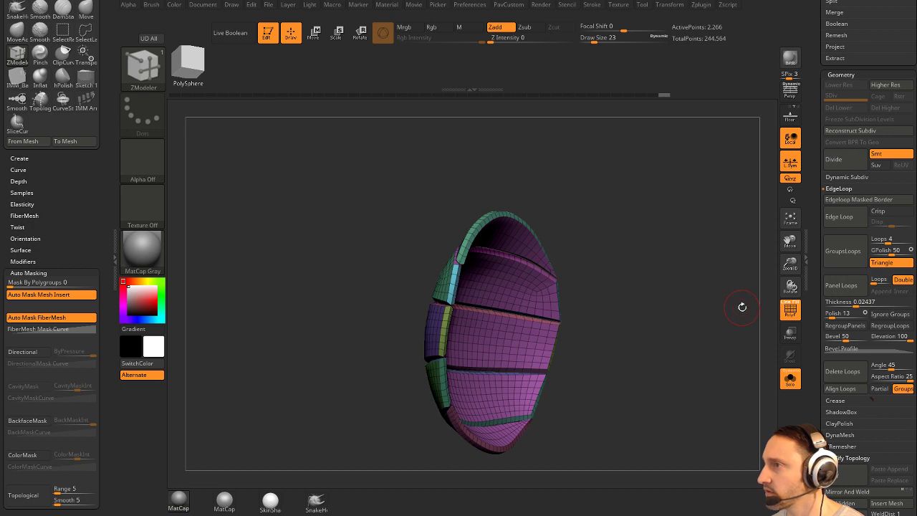
Undo the Panel Loops on the belly piece and try them again from the front view.
key("ctrl")
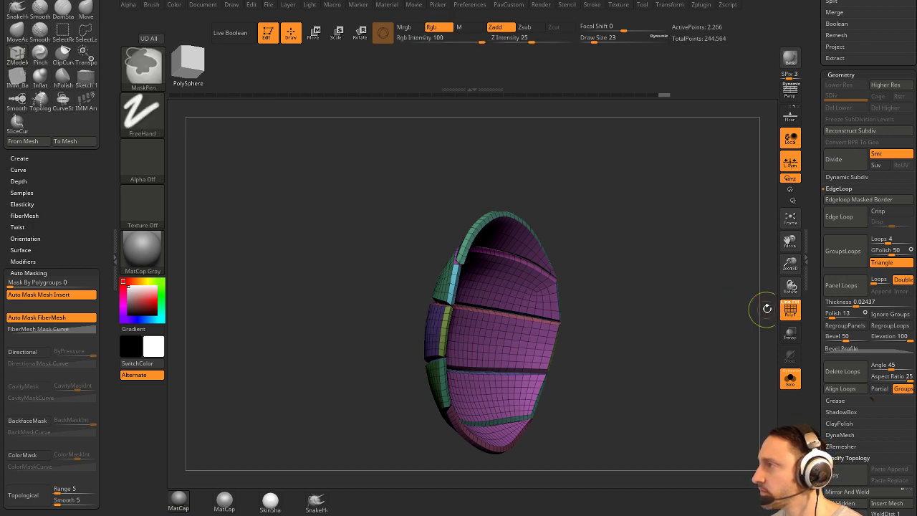
key("ctrl+z")
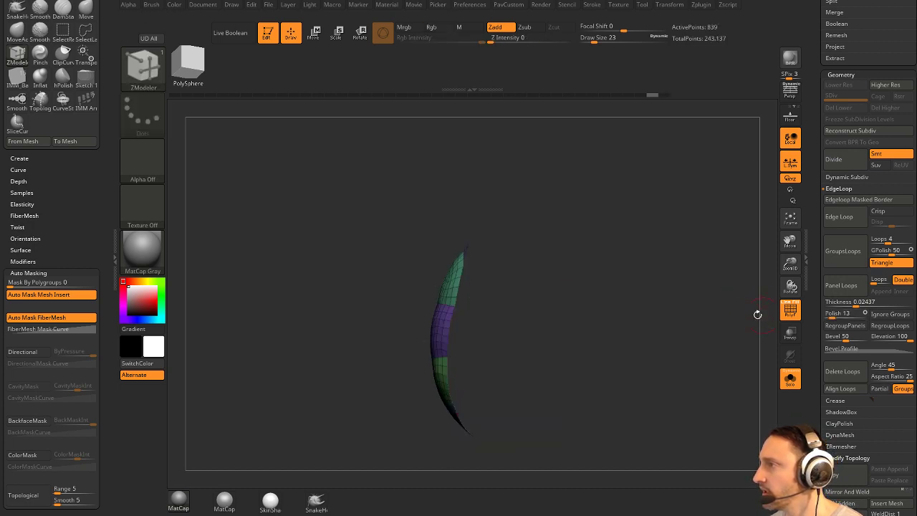
left_click_drag(758, 314, 774, 317)
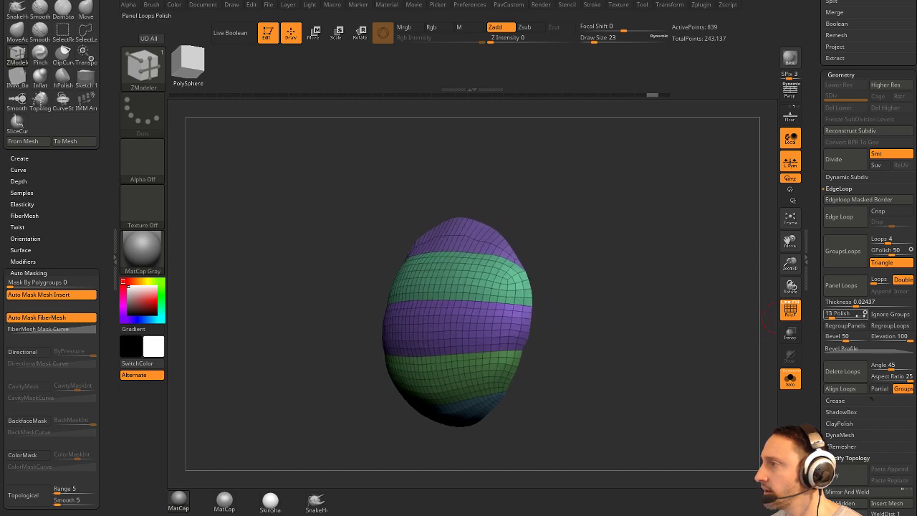
left_click(850, 294)
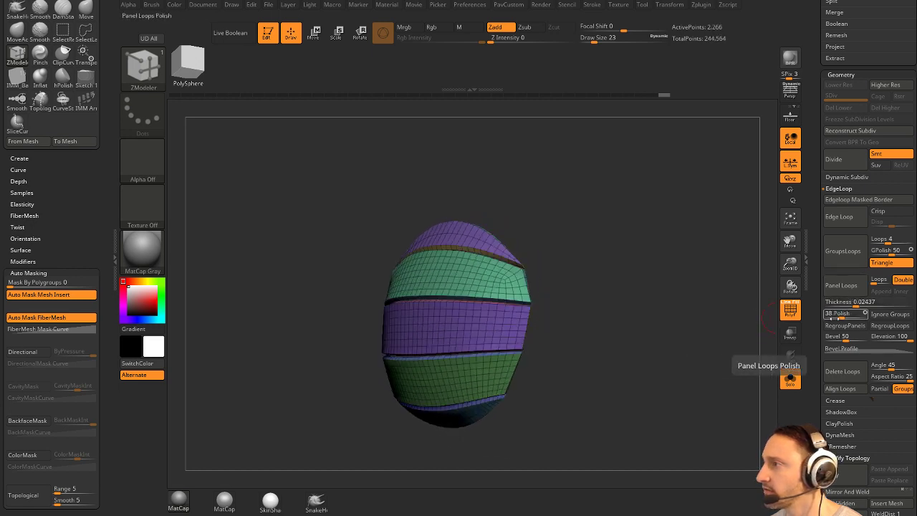
Set the Panel Loops Polish to 0 and reapply Panel Loops to the belly piece.
left_click_drag(835, 317, 825, 317)
left_click(844, 296)
key("ctrl+z")
key("ctrl+z")
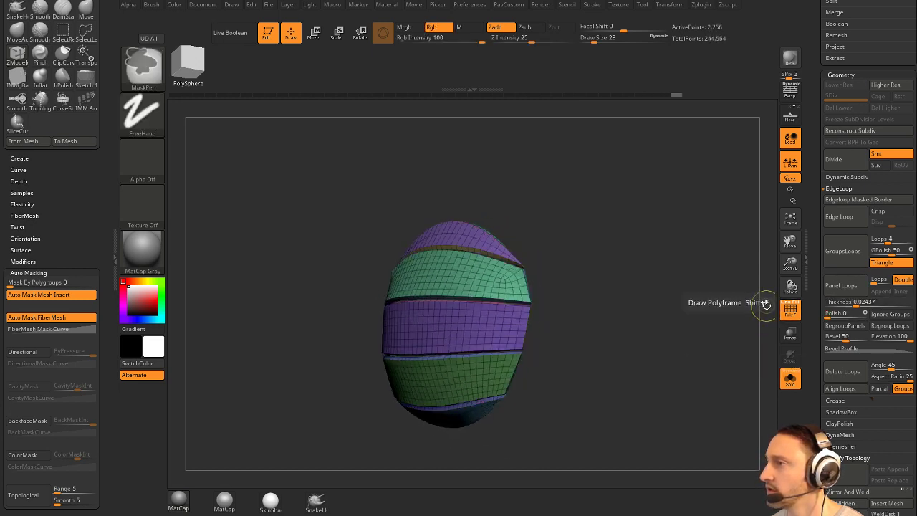
left_click(851, 290)
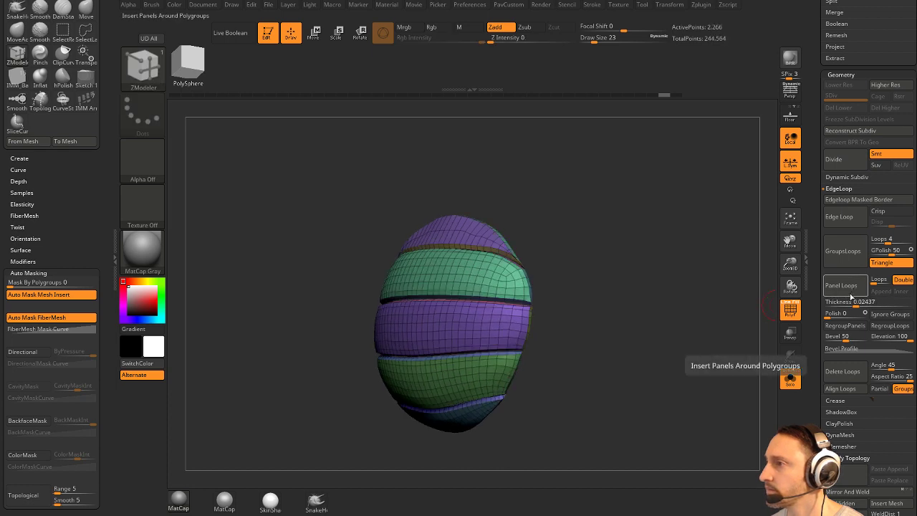
Preview the panelled belly piece with dynamic subdivision and no polyframe, examining its grooves from the front and side.
mouse_move(710, 295)
left_mouse_down()
mouse_move(687, 301)
mouse_move(729, 303)
mouse_move(711, 314)
mouse_move(732, 320)
mouse_move(745, 308)
mouse_move(704, 311)
mouse_move(713, 313)
left_mouse_up()
key("d")
left_click(784, 310)
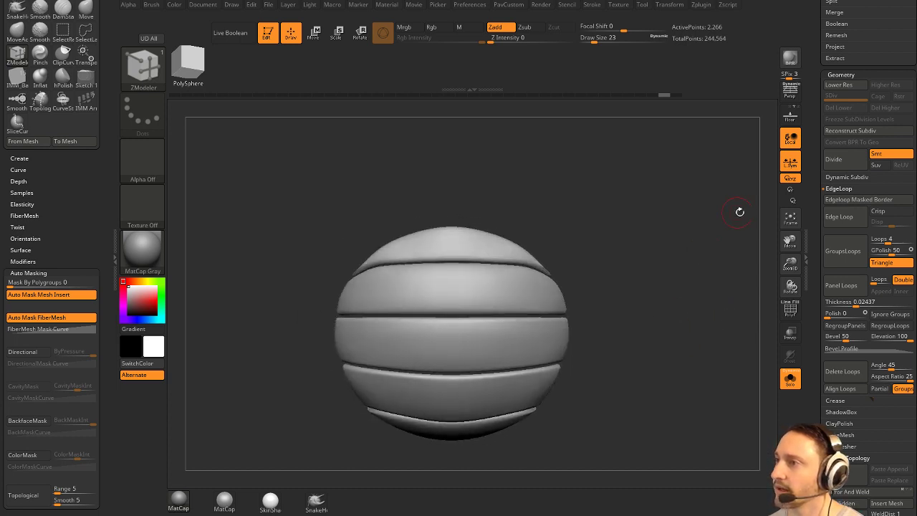
left_click_drag(659, 234, 635, 240, "alt")
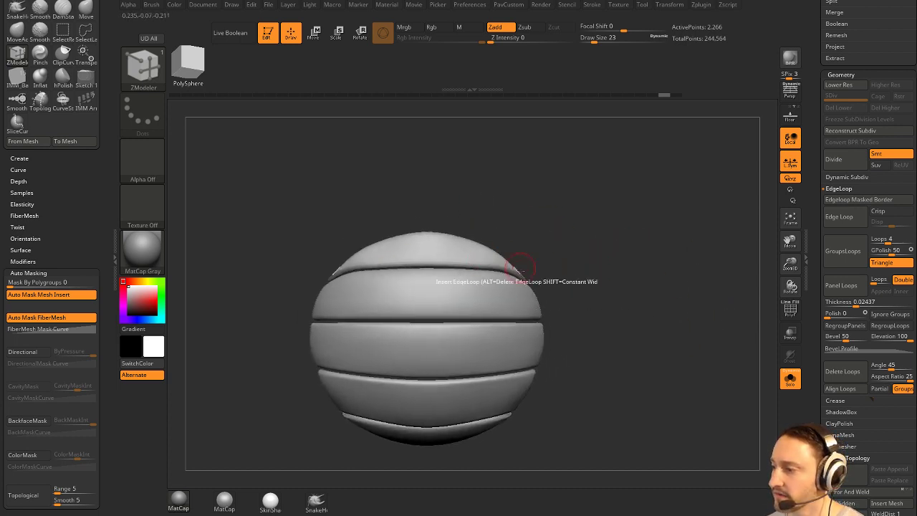
left_click_drag(595, 261, 664, 269)
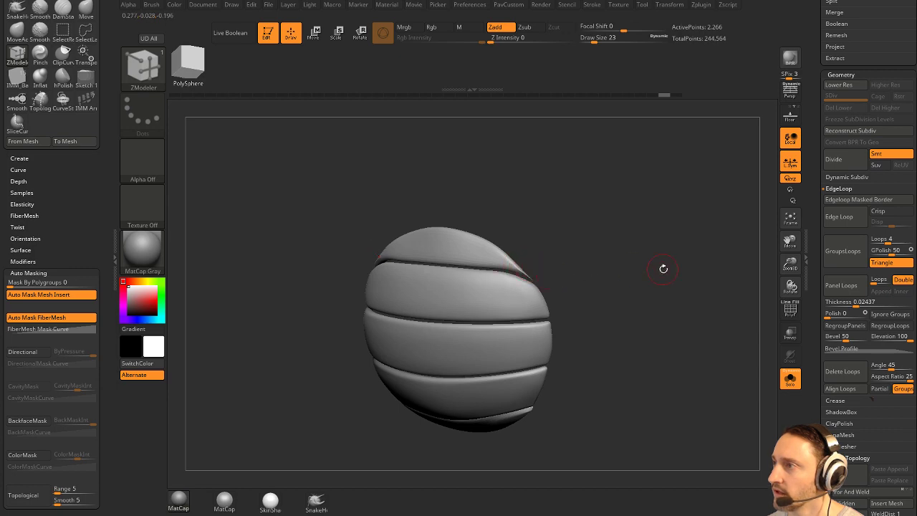
Show the polyframe, turn off dynamic subdivision, and undo the Panel Loops on the belly piece.
left_click(792, 312)
left_click_drag(694, 296, 723, 311, "alt")
key("shift+d")
mouse_move(697, 251)
left_mouse_down("alt")
mouse_move(655, 275)
mouse_move(648, 263)
mouse_move(661, 272)
mouse_move(637, 268)
left_mouse_up("alt")
key("ctrl+z")
Use ZModeler's Delete action on A Single Poly to remove the corner polygons where the top and bottom bands meet their neighbours.
key("s")
mouse_move(624, 243)
left_mouse_down("alt")
mouse_move(641, 267)
mouse_move(635, 260)
mouse_move(629, 285)
left_mouse_up("alt")
key("space")
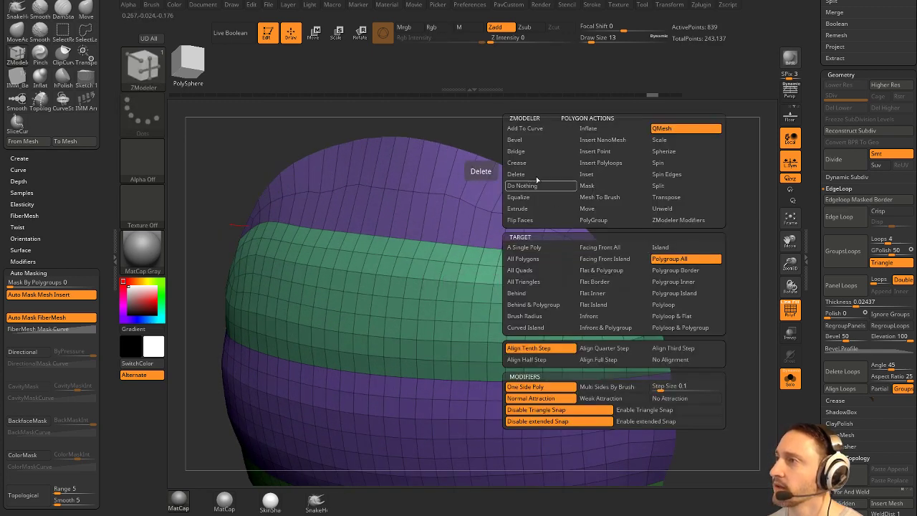
left_click(537, 177)
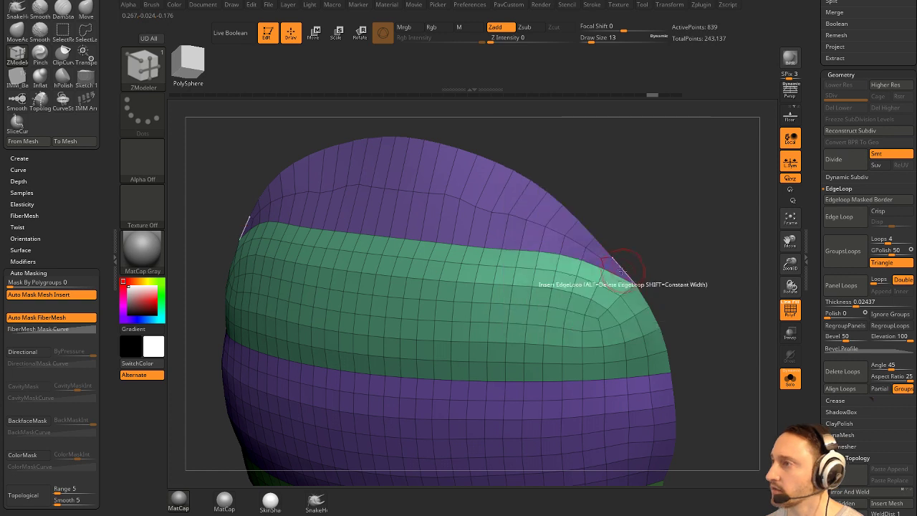
key("space")
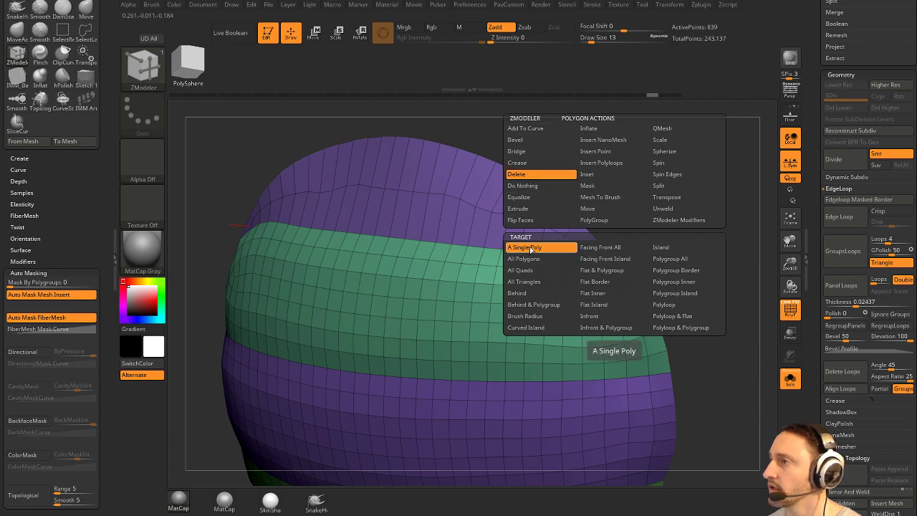
left_click(618, 268)
left_click_drag(655, 274, 614, 339)
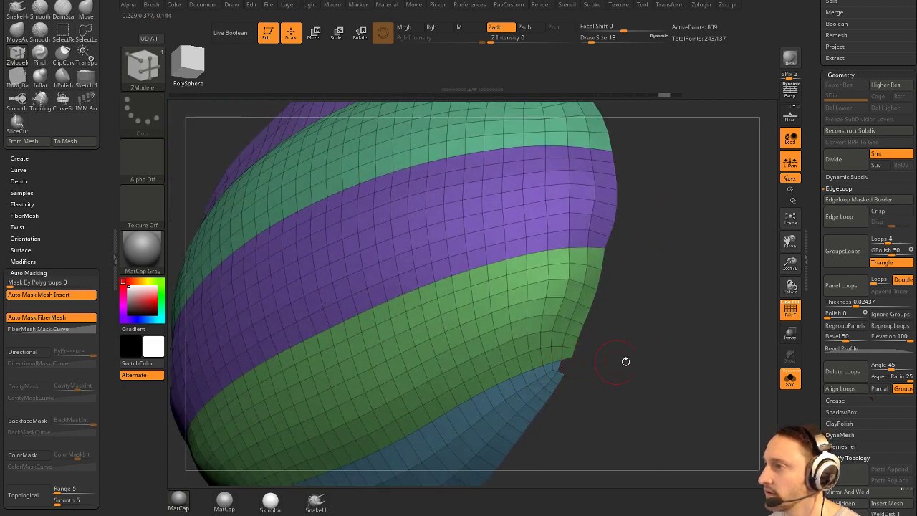
key("s")
mouse_move(634, 370)
left_mouse_down("alt")
mouse_move(635, 225)
mouse_move(609, 243)
mouse_move(624, 216)
left_mouse_up("alt")
left_click(596, 328)
Switch to the Move brush and ZRemesh the belly piece with KeepGroups and Same.
key("b")
key("m")
key("v")
key("space")
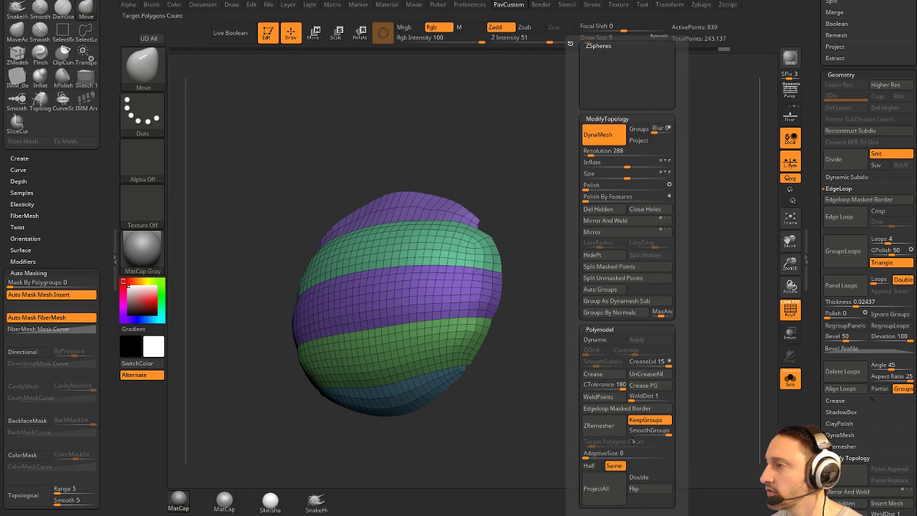
left_click(606, 426)
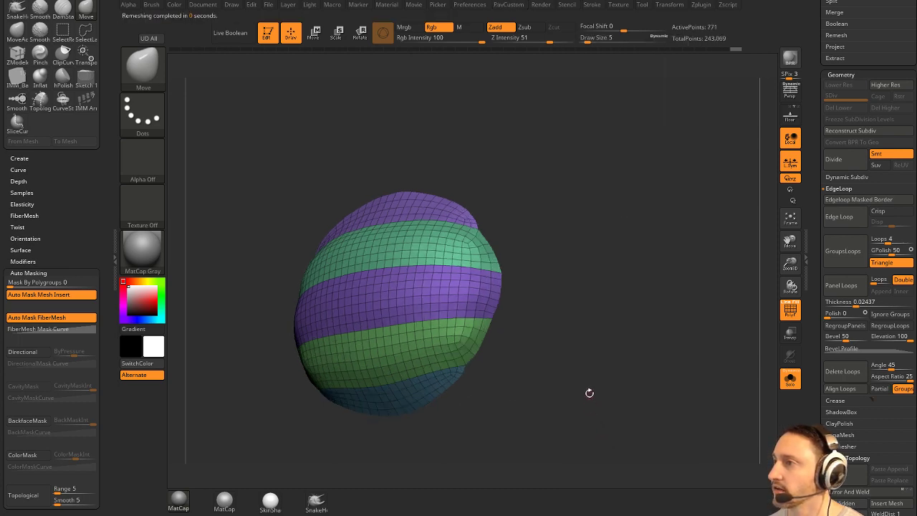
left_click_drag(590, 393, 619, 406)
Apply Panel Loops to the remeshed belly piece and preview it with dynamic subdivision and no polyframe.
mouse_move(520, 209)
left_mouse_down()
mouse_move(571, 251)
mouse_move(589, 236)
mouse_move(640, 255)
mouse_move(678, 240)
mouse_move(685, 251)
mouse_move(663, 247)
mouse_move(681, 261)
mouse_move(645, 287)
left_mouse_up()
left_click(851, 288)
key("d")
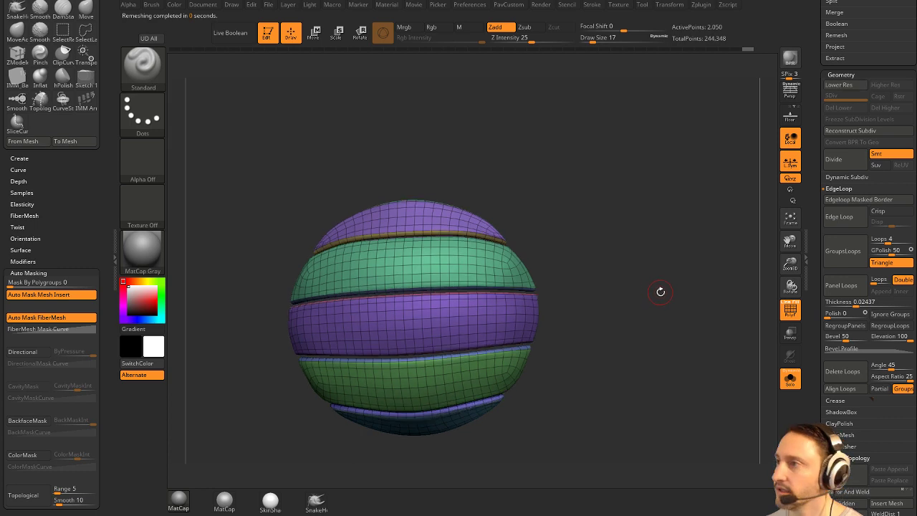
left_click_drag(713, 321, 748, 315)
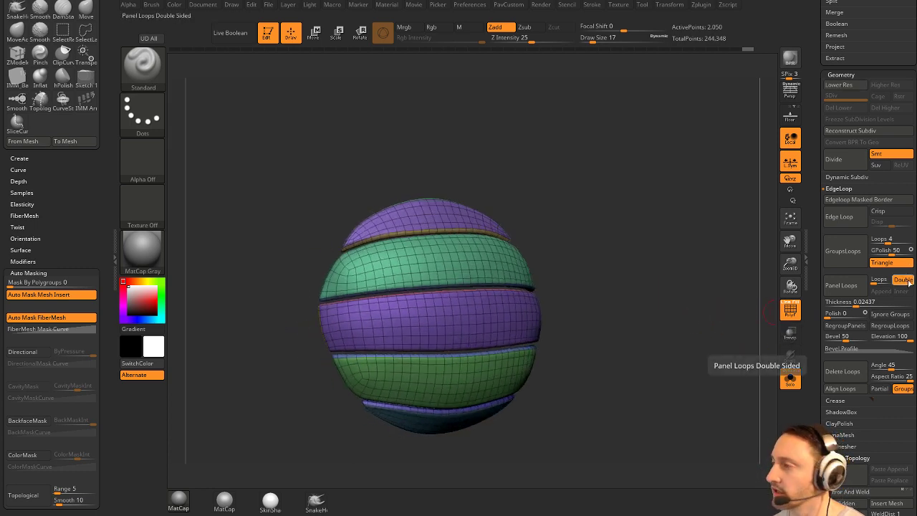
left_click_drag(637, 198, 663, 238)
left_click(791, 311)
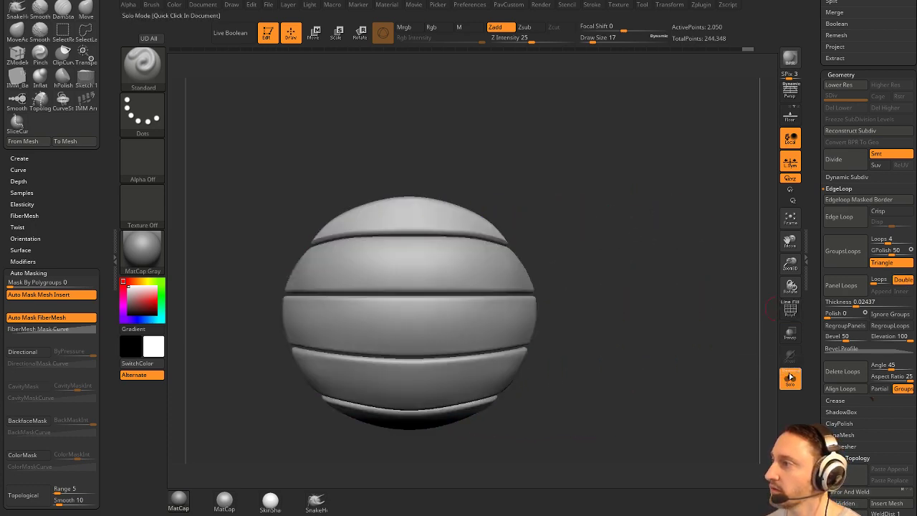
Leave Solo mode and examine how the panelled belly plate sits on the whole character.
left_click(791, 378)
left_click_drag(816, 347, 816, 473)
mouse_move(758, 178)
left_mouse_down("alt")
mouse_move(711, 160)
mouse_move(678, 237)
mouse_move(630, 244)
mouse_move(639, 245)
left_mouse_up("alt")
key("s")
left_click_drag(689, 224, 645, 226)
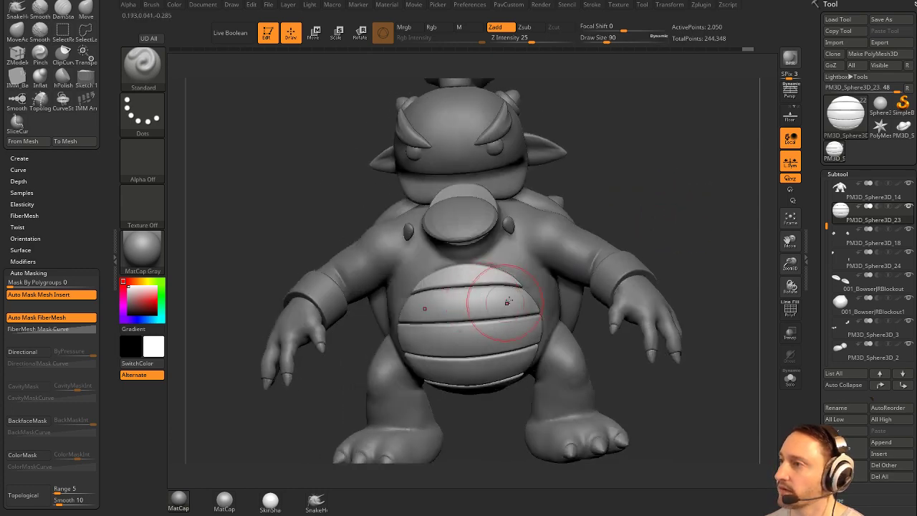
Reshape the belly plate's sides against the body with the Move brush.
mouse_move(596, 305)
left_mouse_down()
mouse_move(518, 286)
mouse_move(532, 304)
left_mouse_up()
key("b")
key("m")
key("v")
left_click_drag(436, 364, 444, 287)
left_click_drag(535, 295, 537, 294)
left_click_drag(691, 229, 726, 288)
key("s")
left_click_drag(542, 298, 521, 285)
left_click_drag(690, 223, 663, 237, "shift")
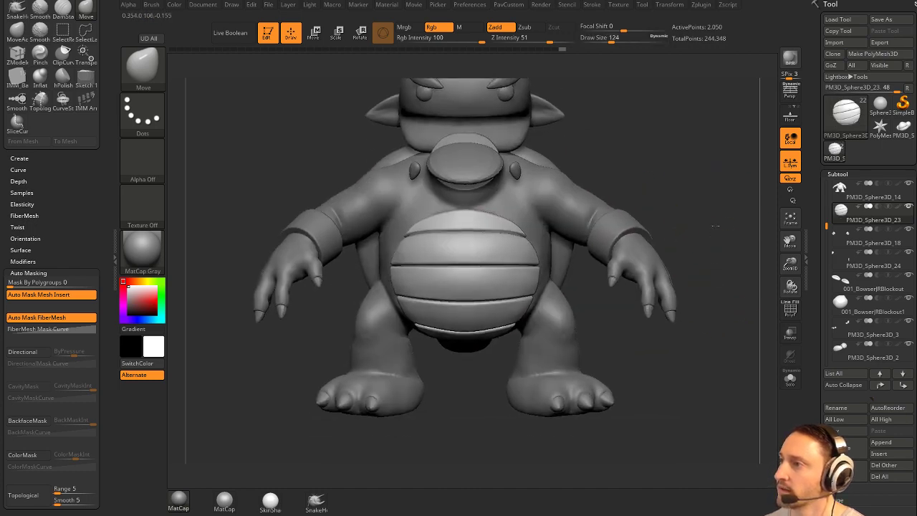
Adjust the belly plate's lower side from a side view, undoing one Move stroke and enlarging the brush to 172.
left_click_drag(638, 351, 552, 297)
left_click_drag(688, 276, 584, 298)
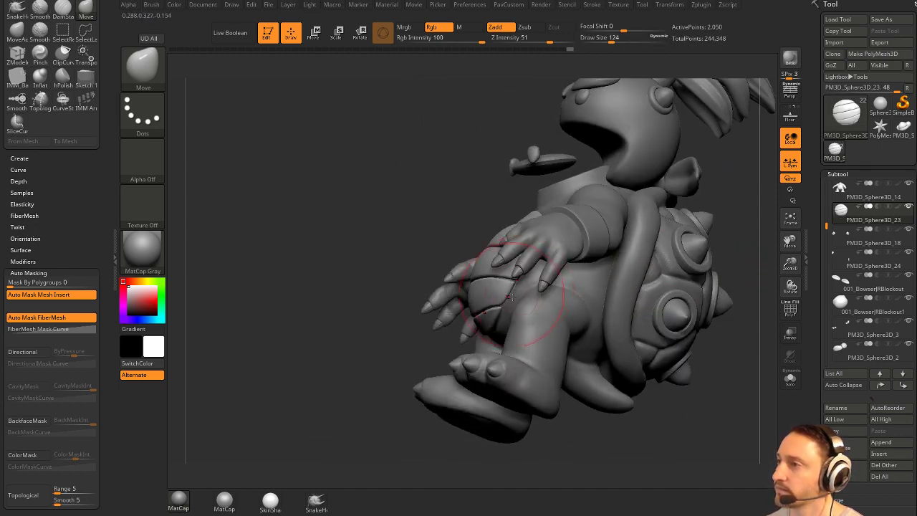
key("ctrl+z")
key("s")
left_click_drag(513, 300, 522, 300)
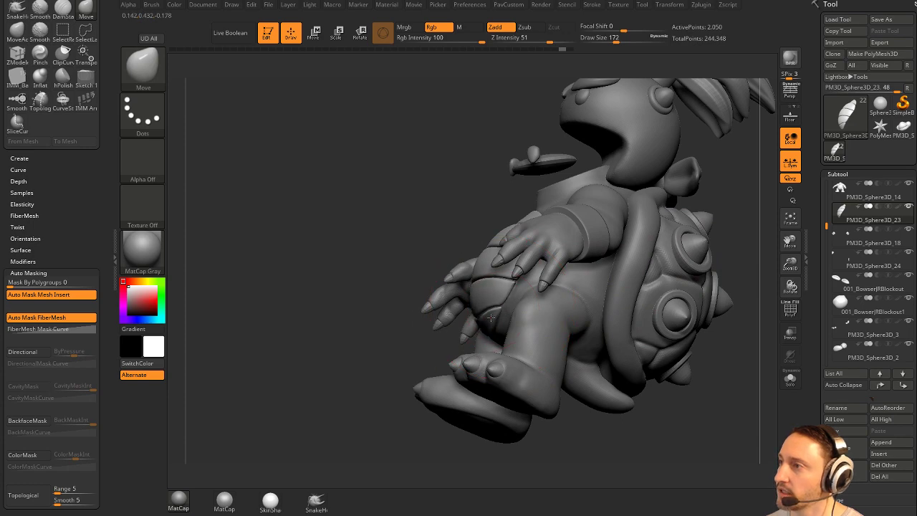
Nudge the belly plate's edge beside the arm with Draw Size 145, and reduce the Draw Size to 18.
key("s")
mouse_move(394, 301)
left_mouse_down()
mouse_move(476, 283)
mouse_move(485, 260)
left_mouse_up()
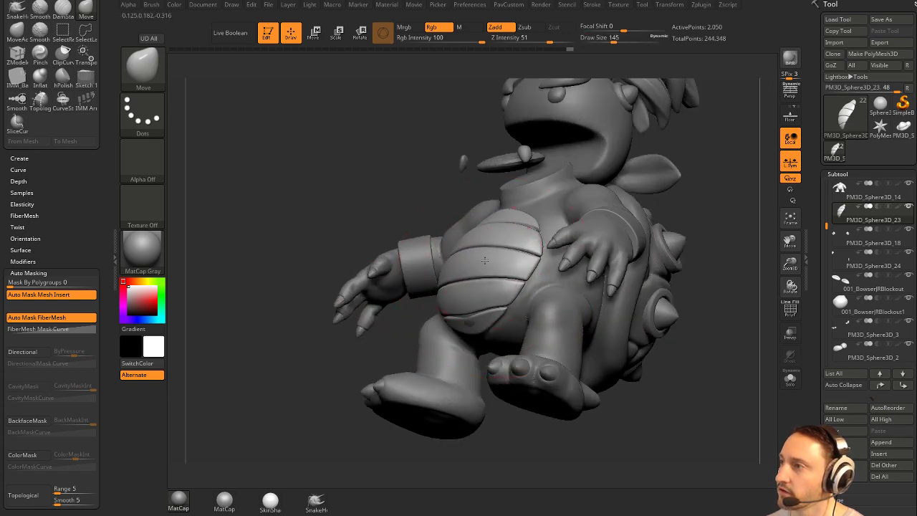
mouse_move(691, 211)
left_mouse_down()
mouse_move(721, 244)
mouse_move(761, 247)
left_mouse_up()
left_click_drag(455, 265, 444, 270)
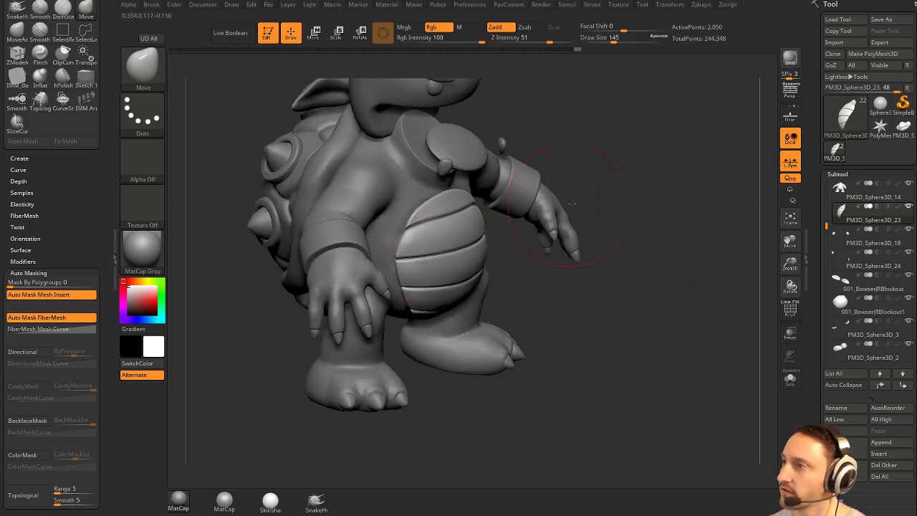
left_click_drag(678, 253, 635, 272)
key("s")
mouse_move(641, 240)
left_mouse_down("alt")
mouse_move(681, 339)
mouse_move(683, 326)
left_mouse_up("alt")
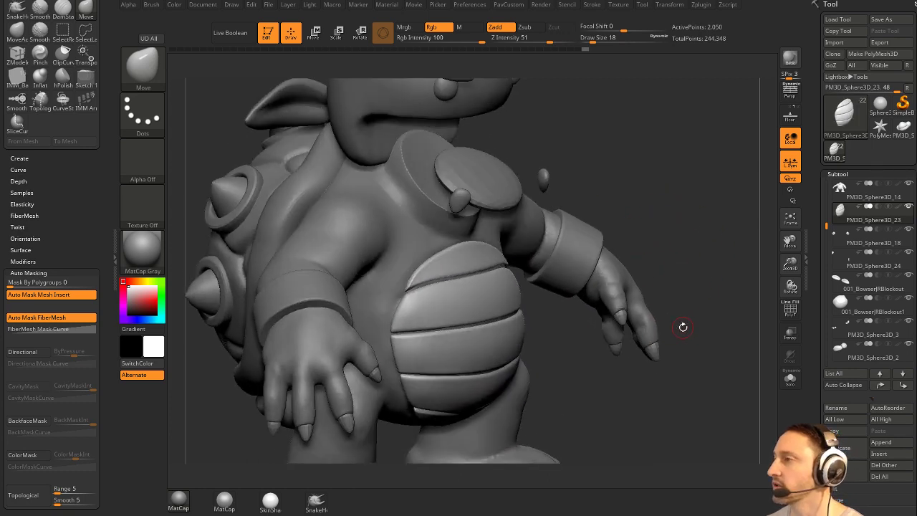
Undo the Move brush adjustments and the Panel Loops, and isolate the belly piece with its polyframe shown.
left_click(790, 310)
left_click_drag(741, 332, 755, 328)
key("ctrl+z")
key("ctrl+z")
key("ctrl+z")
key("ctrl+z")
key("ctrl+z")
key("ctrl+z")
key("ctrl+z")
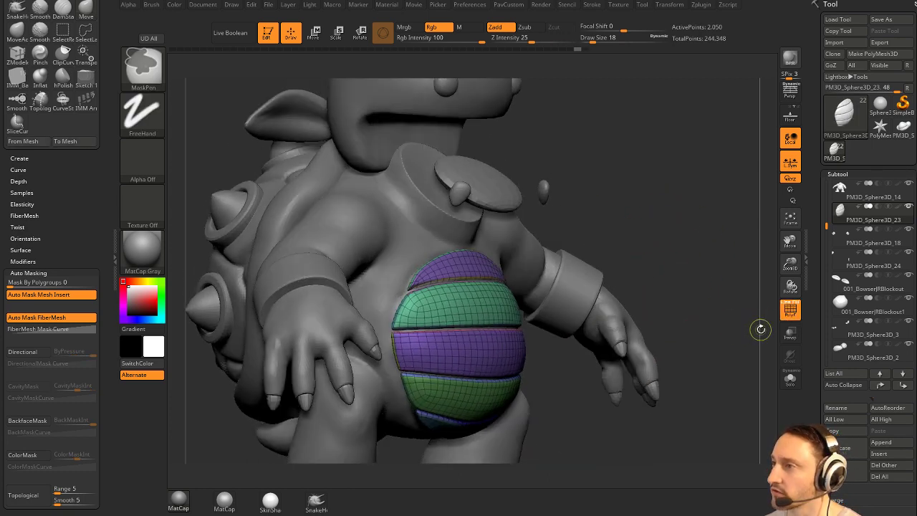
left_click(793, 377)
left_click_drag(813, 338, 804, 238)
left_click_drag(708, 299, 724, 318, "alt")
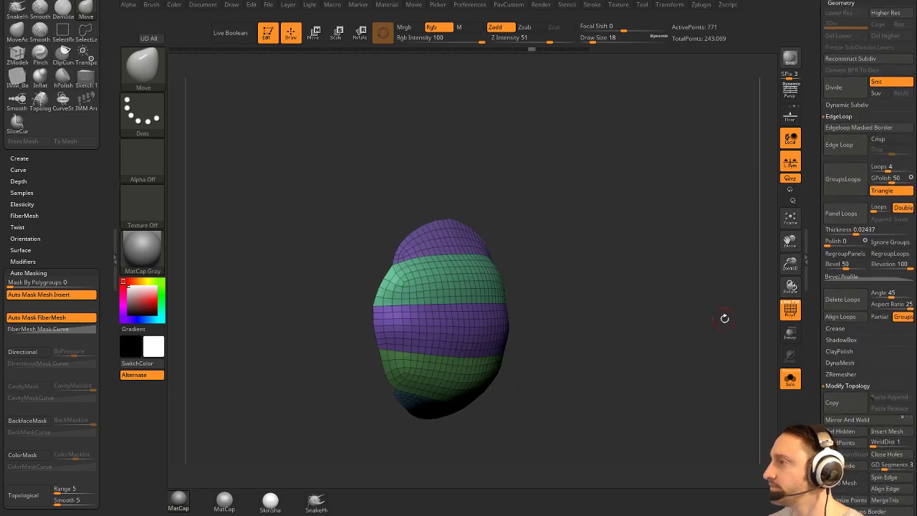
Compare the unpanelled belly piece with the body surface without polyframe, and isolate the piece again.
left_click(792, 378)
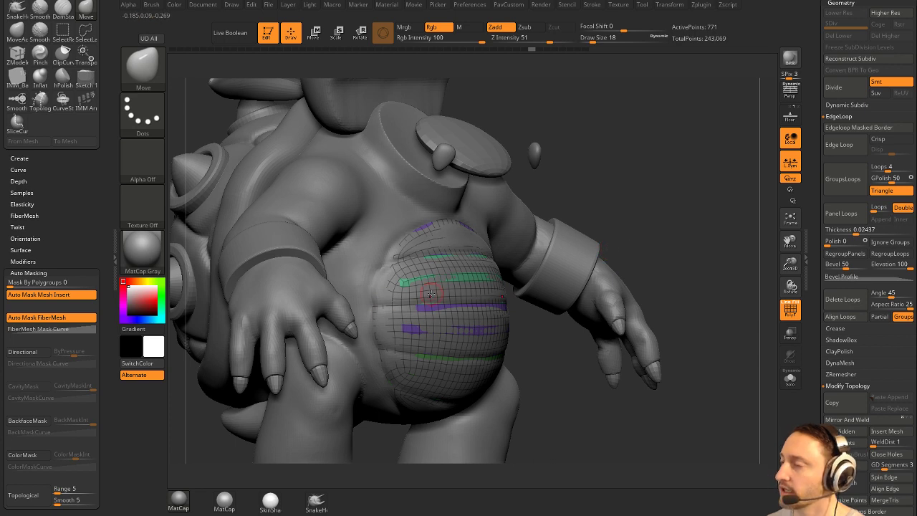
left_click(789, 310)
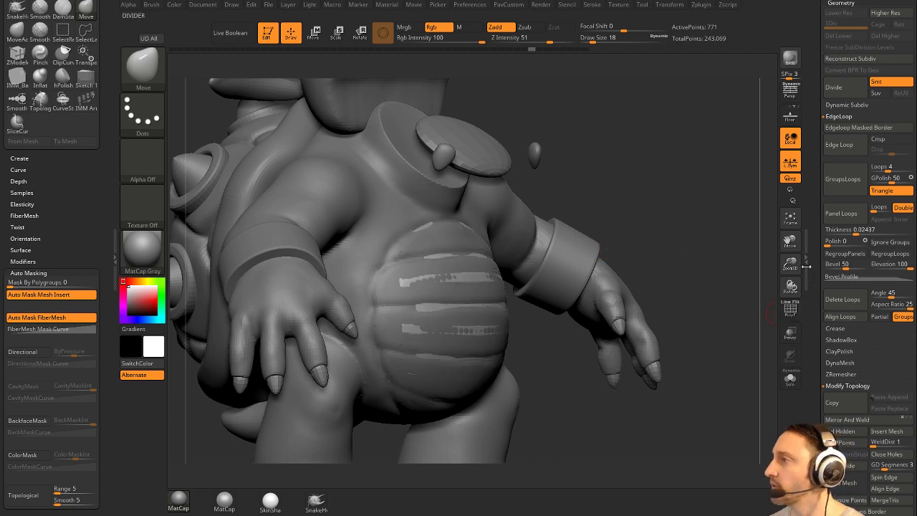
left_click(791, 378)
scroll(816, 325, "down", 1)
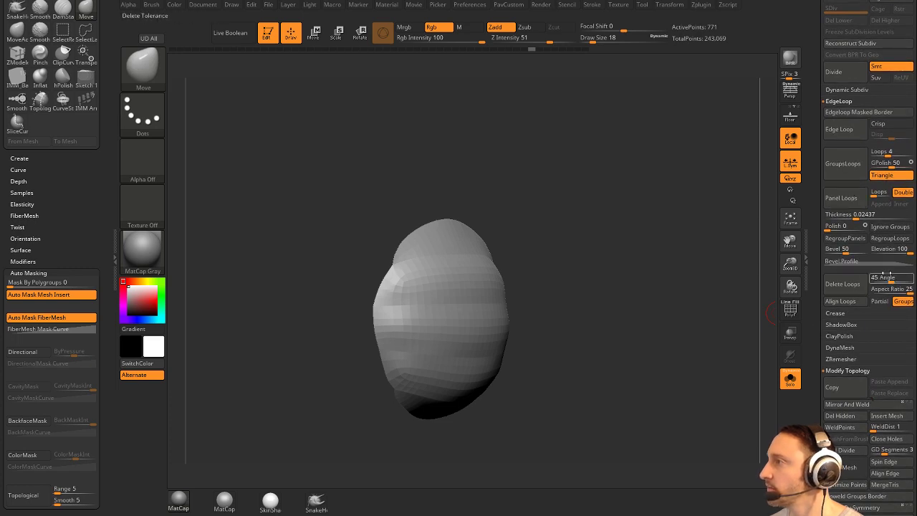
Try Panel Loops with the Elevation set to 0 on the belly piece and undo the result.
left_click(845, 203)
key("ctrl+z")
left_click(890, 253)
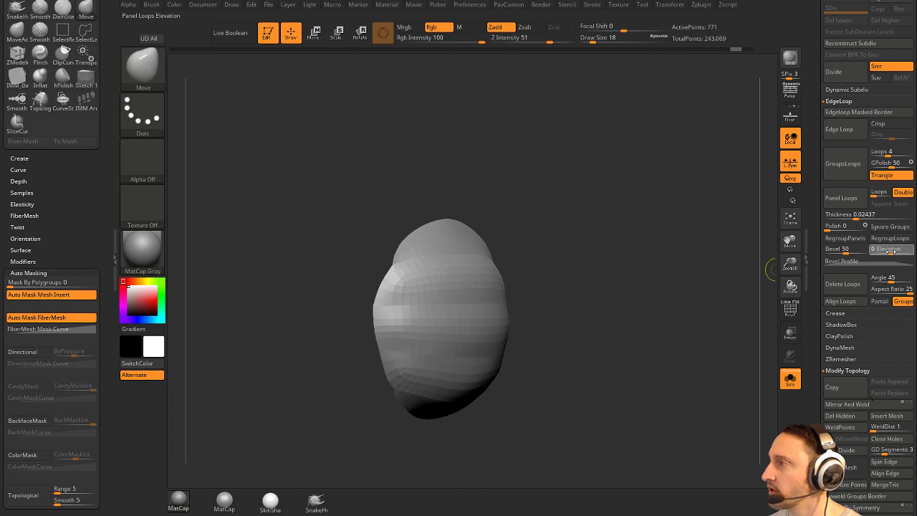
key("Return")
left_click(856, 205)
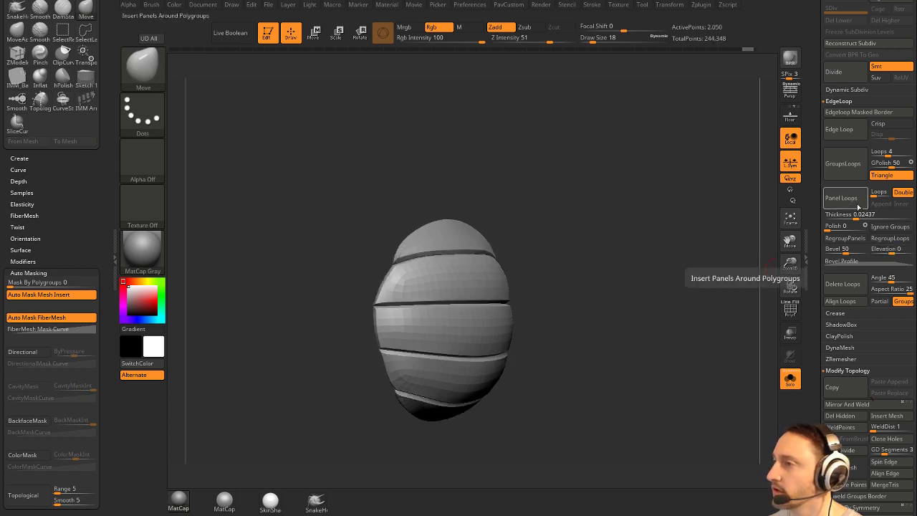
mouse_move(749, 233)
left_mouse_down()
mouse_move(697, 242)
mouse_move(748, 245)
left_mouse_up()
key("ctrl+z")
Set the Panel Loops Elevation to -100, apply Panel Loops, and check the belly piece against the full character.
left_click(872, 251)
left_click(853, 209)
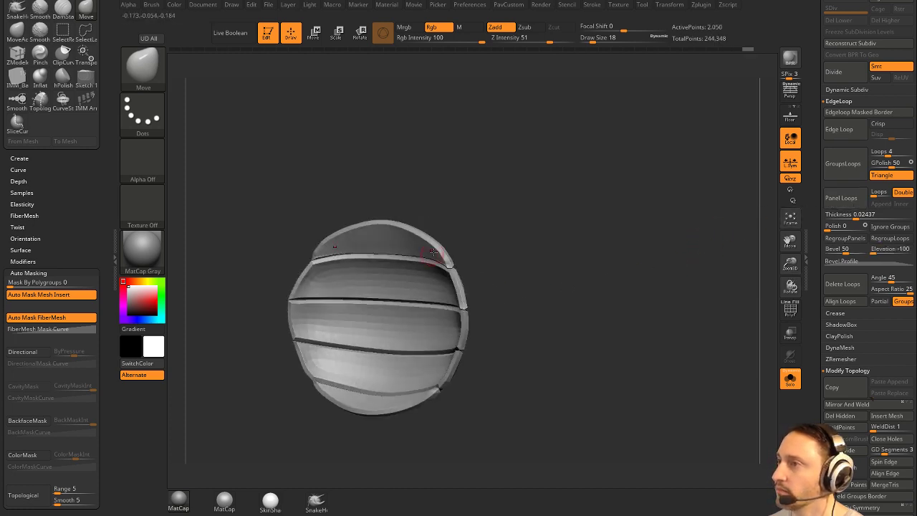
left_click(790, 310)
left_click_drag(609, 328, 495, 326)
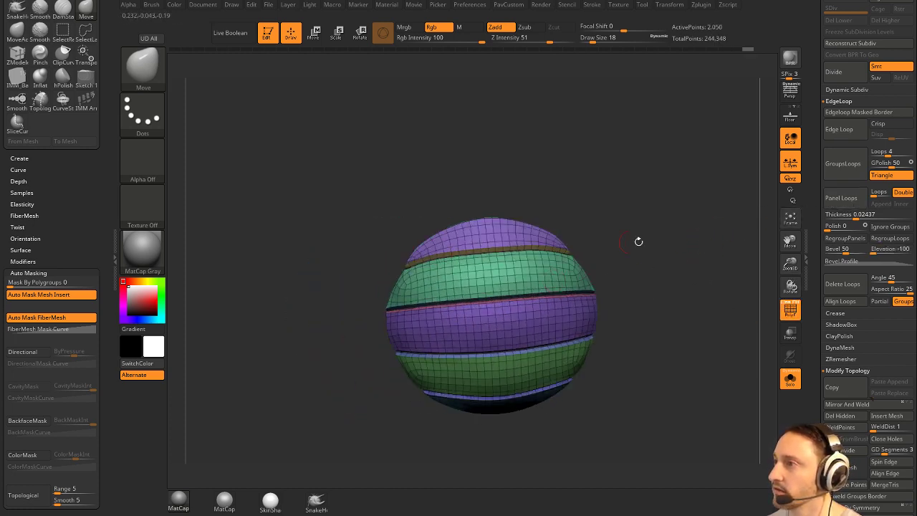
left_click_drag(639, 242, 629, 272)
left_click(793, 383)
left_click(791, 311)
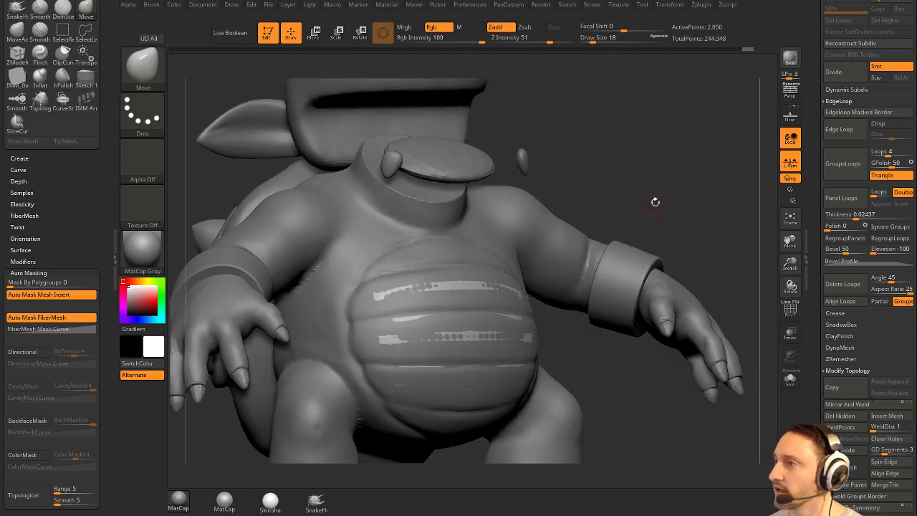
Inflate the belly plate slightly so it rises out of the body surface, and collapse the Deformation options.
left_click_drag(655, 202, 673, 219)
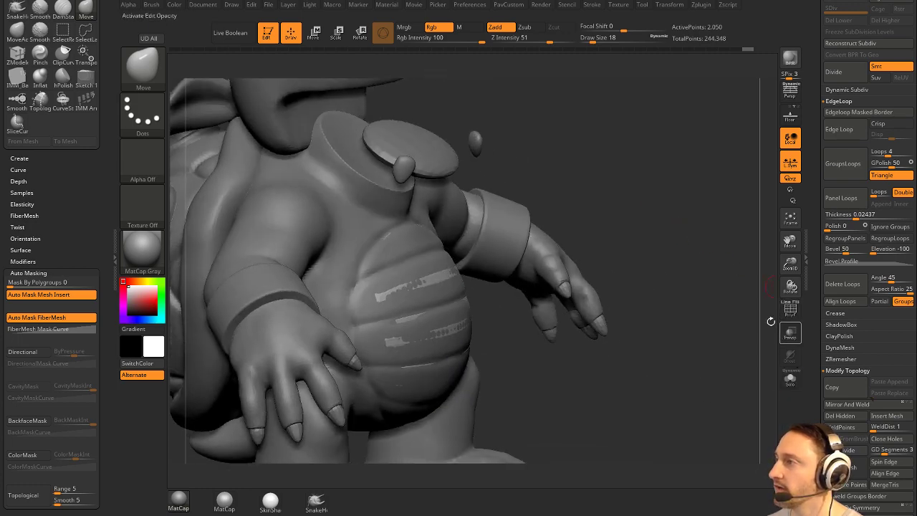
key("3")
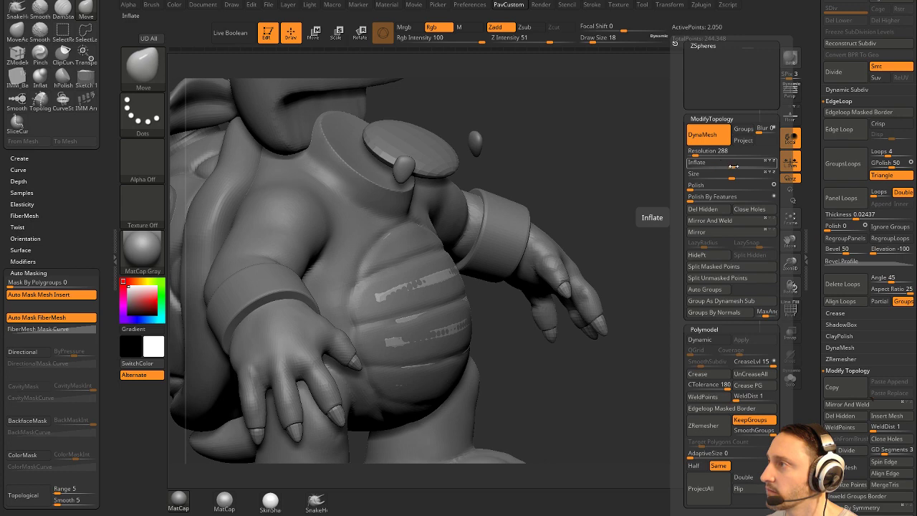
left_click_drag(734, 166, 734, 165)
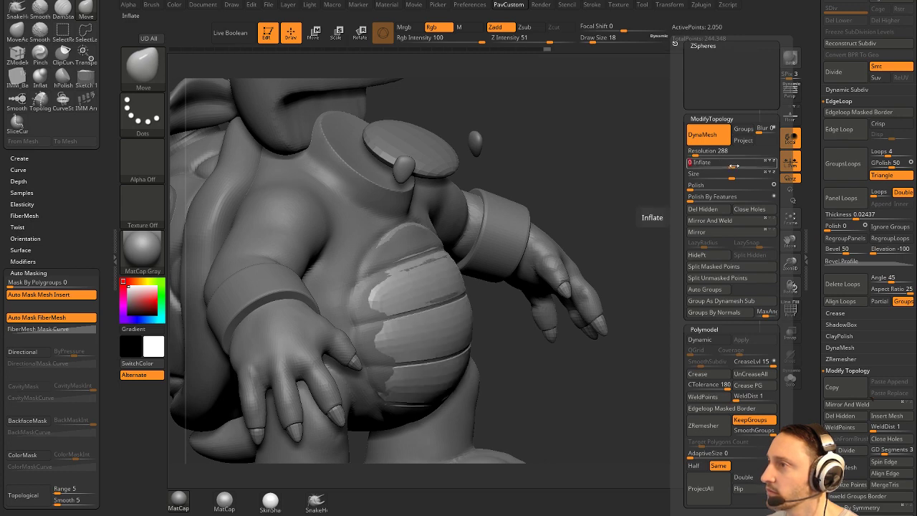
left_click_drag(815, 362, 816, 325)
scroll(816, 325, "down", 10)
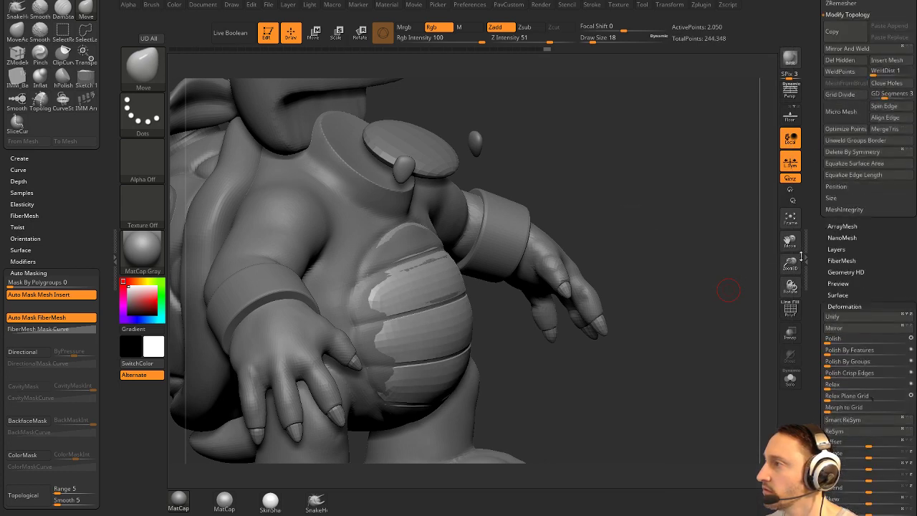
scroll(810, 252, "down", 12)
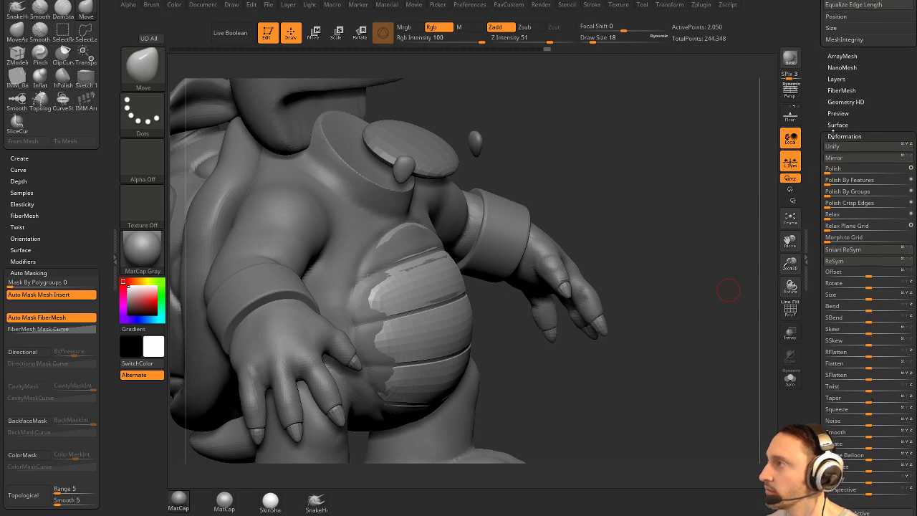
left_click(834, 135)
left_click(838, 135)
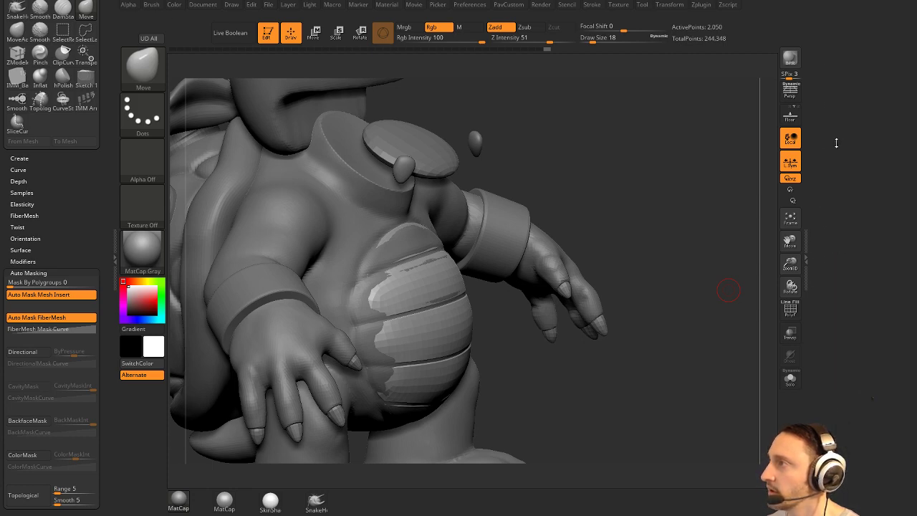
left_click_drag(848, 245, 808, 344)
Pull the side of the belly plate outward with the Move brush at Draw Size 202.
mouse_move(615, 126)
left_mouse_down()
mouse_move(605, 123)
mouse_move(660, 149)
mouse_move(623, 137)
mouse_move(676, 172)
mouse_move(680, 223)
left_mouse_up()
key("2")
key("s")
left_click(677, 221)
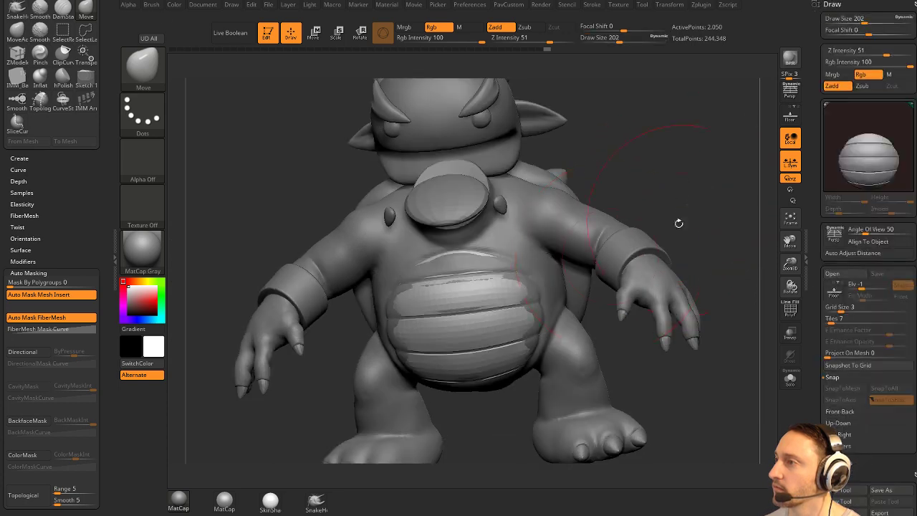
left_click_drag(529, 295, 543, 287)
Pull the belly plate's upper and side bands clear of the body with the Move brush at Draw Size 136.
left_click_drag(648, 208, 698, 215)
key("s")
left_click(513, 261)
left_click_drag(467, 270, 469, 258)
mouse_move(706, 235)
left_mouse_down()
mouse_move(686, 222)
mouse_move(661, 226)
left_mouse_up()
left_click_drag(533, 307, 543, 302)
left_click_drag(578, 174, 598, 181)
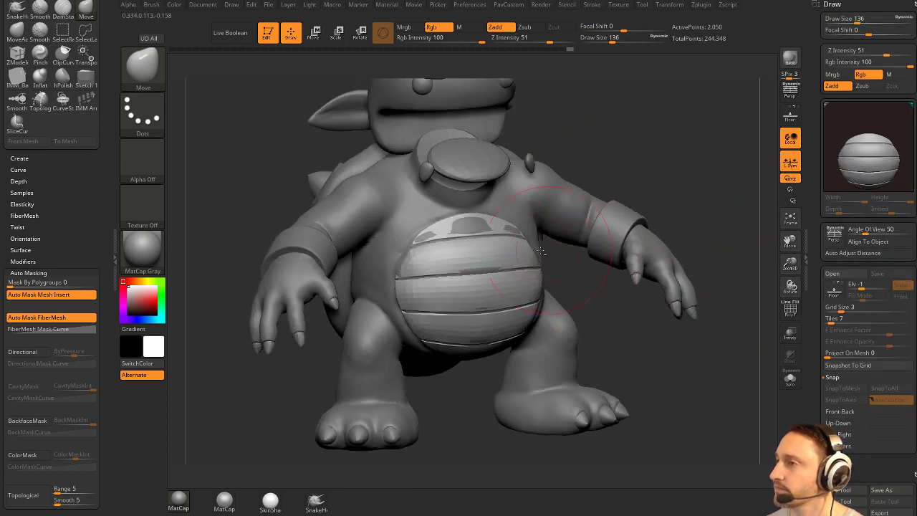
key("s")
left_click(518, 248)
Select and isolate the body, and smooth the sculpted band grooves on its belly.
left_click(557, 199, "alt")
left_click_drag(645, 159, 608, 206, "alt")
left_click(791, 379)
key("s")
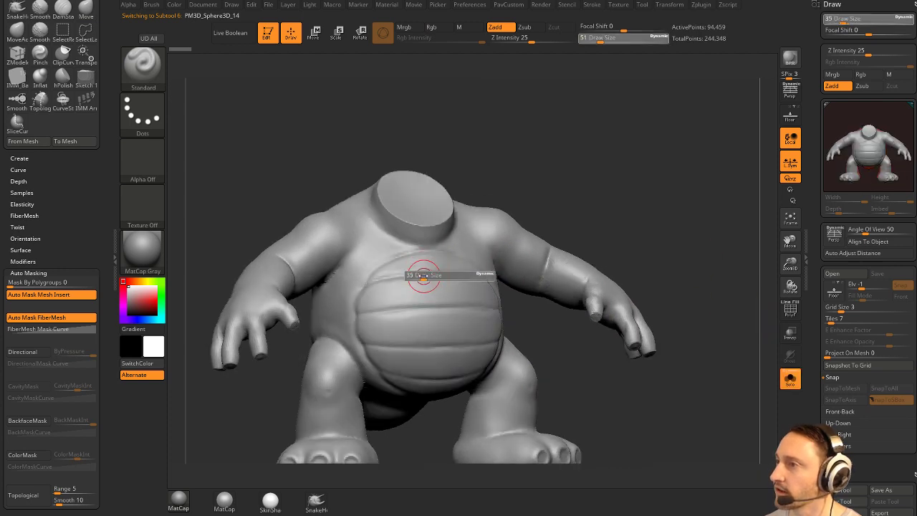
left_click(420, 273)
mouse_move(409, 261)
left_mouse_down("shift")
mouse_move(420, 260)
mouse_move(406, 281)
left_mouse_up("shift")
left_click_drag(645, 213, 650, 163, "alt")
key("s")
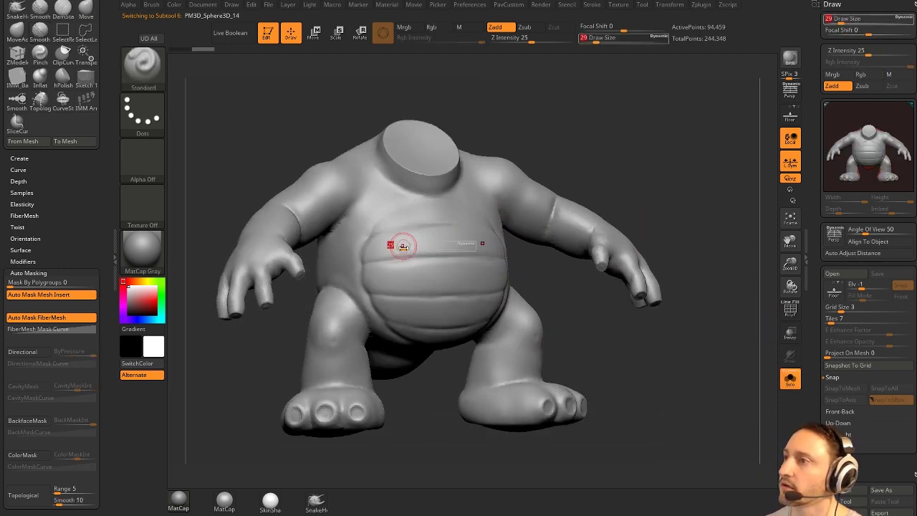
left_click(402, 248)
mouse_move(403, 248)
left_mouse_down("shift")
mouse_move(379, 244)
mouse_move(374, 305)
left_mouse_up("shift")
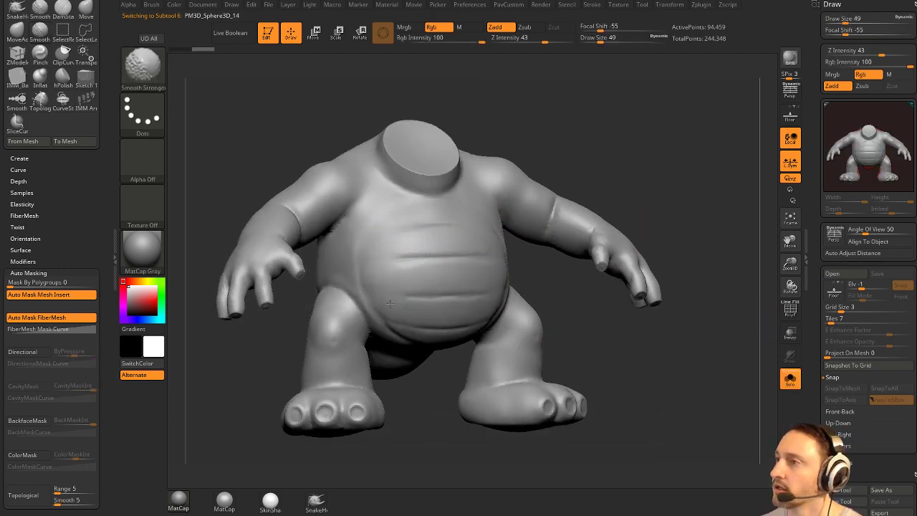
Smooth away the remaining raised rim around the body's belly from below and both sides.
mouse_move(422, 412)
left_mouse_down()
mouse_move(435, 322)
mouse_move(400, 315)
mouse_move(416, 273)
left_mouse_up()
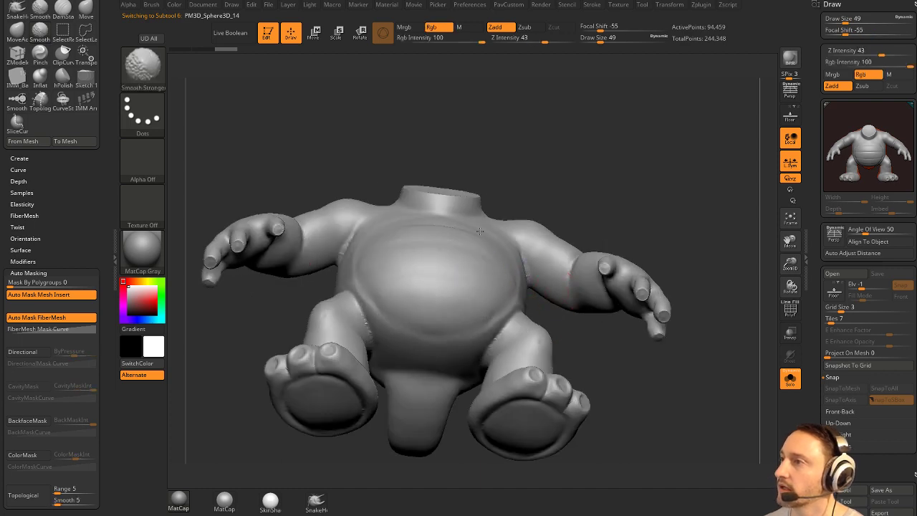
left_click_drag(480, 231, 486, 227, "shift")
left_click_drag(528, 162, 527, 229)
mouse_move(451, 233)
left_mouse_down("shift")
mouse_move(402, 224)
mouse_move(417, 222)
left_mouse_up("shift")
left_click_drag(567, 154, 510, 170)
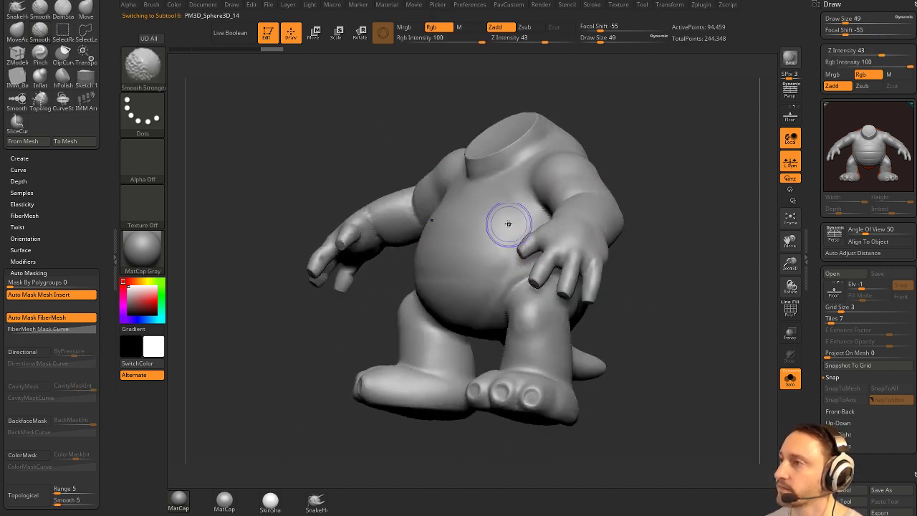
right_click_drag(651, 150, 504, 197)
right_click_drag(490, 284, 445, 274)
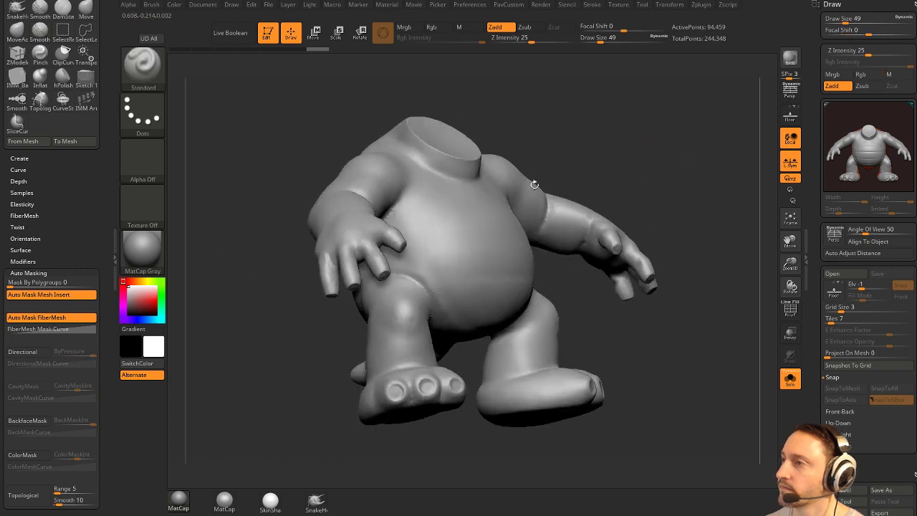
left_click_drag(463, 294, 473, 299, "shift")
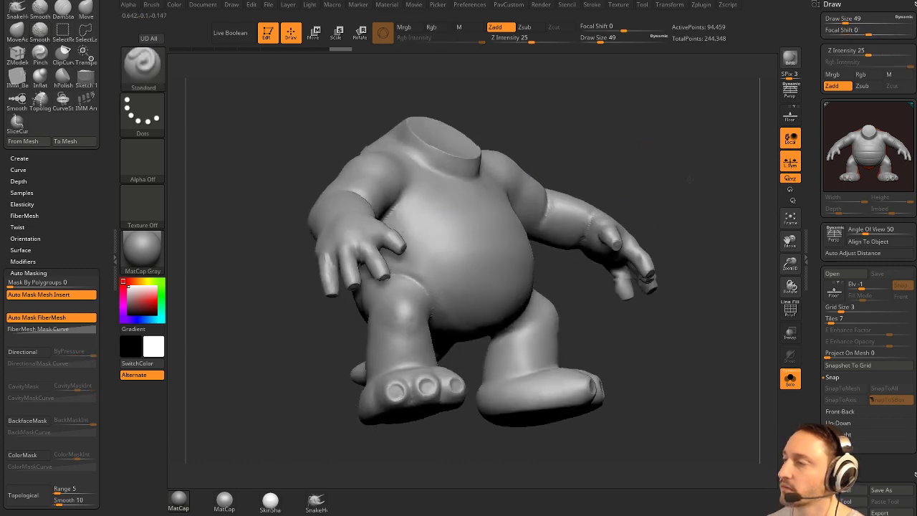
left_click_drag(727, 201, 664, 184, "shift")
Show the full character again and select the belly plate with the Move brush.
left_click(791, 379)
mouse_move(705, 221)
left_mouse_down()
mouse_move(640, 228)
mouse_move(698, 223)
mouse_move(700, 200)
mouse_move(721, 206)
left_mouse_up()
left_click(492, 262, "alt")
key("s")
mouse_move(476, 300)
left_mouse_down()
mouse_move(498, 299)
mouse_move(445, 310)
left_mouse_up()
key("b")
key("m")
key("v")
Fit the belly plate's side against the body with the Move brush at Draw Size 112.
key("s")
left_click_drag(454, 312, 460, 298)
mouse_move(646, 305)
left_mouse_down()
mouse_move(667, 282)
mouse_move(663, 291)
left_mouse_up()
key("s")
mouse_move(437, 310)
left_mouse_down()
mouse_move(451, 311)
mouse_move(442, 309)
left_mouse_up()
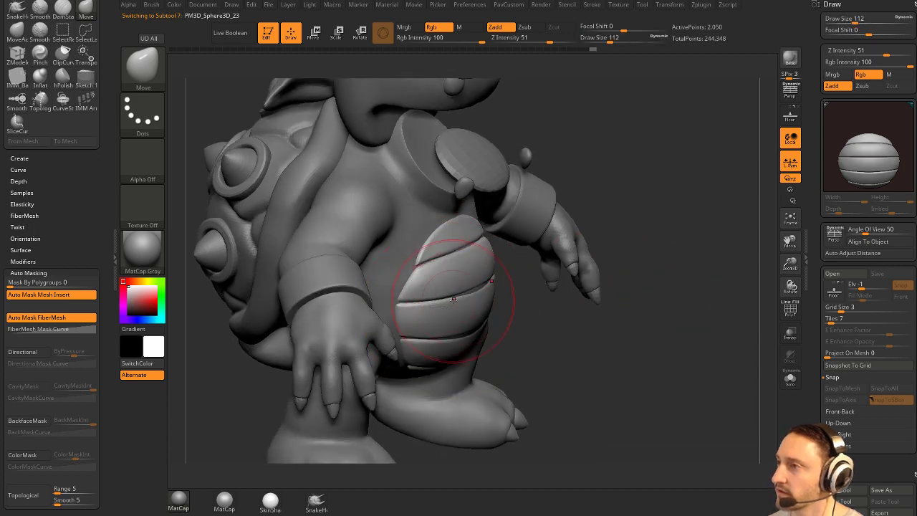
left_click_drag(562, 324, 505, 298)
left_click_drag(602, 311, 509, 308)
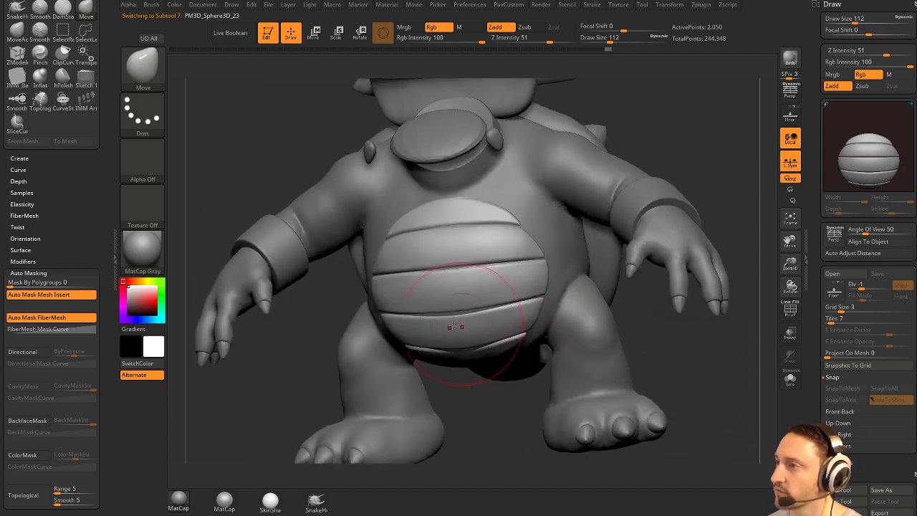
mouse_move(602, 308)
left_mouse_down()
mouse_move(622, 319)
mouse_move(696, 320)
left_mouse_up()
Reshape the belly plate's bottom edge around the underside of the body, using Draw Size 104 for the Move brush.
left_click_drag(446, 364, 449, 361)
left_click_drag(602, 344, 631, 286)
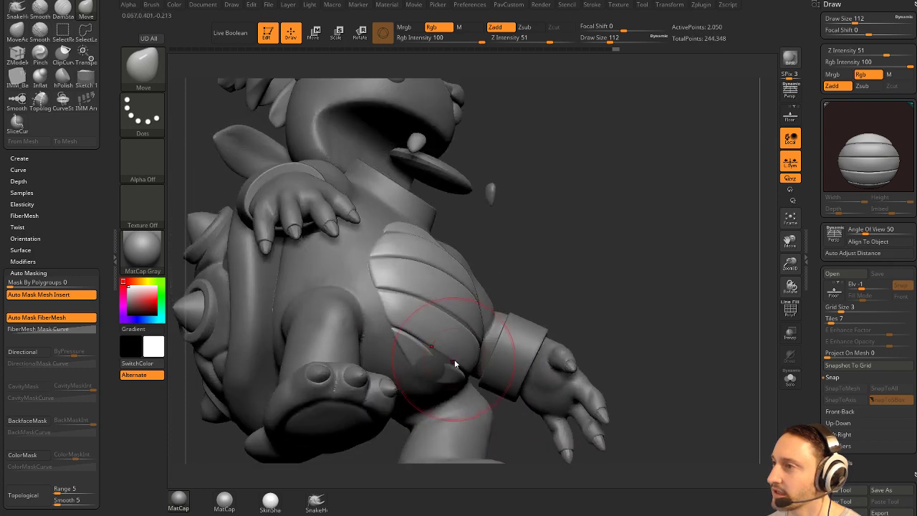
key("s")
left_click_drag(454, 364, 433, 380)
left_click_drag(624, 322, 516, 394)
key("s")
left_click_drag(441, 364, 445, 365)
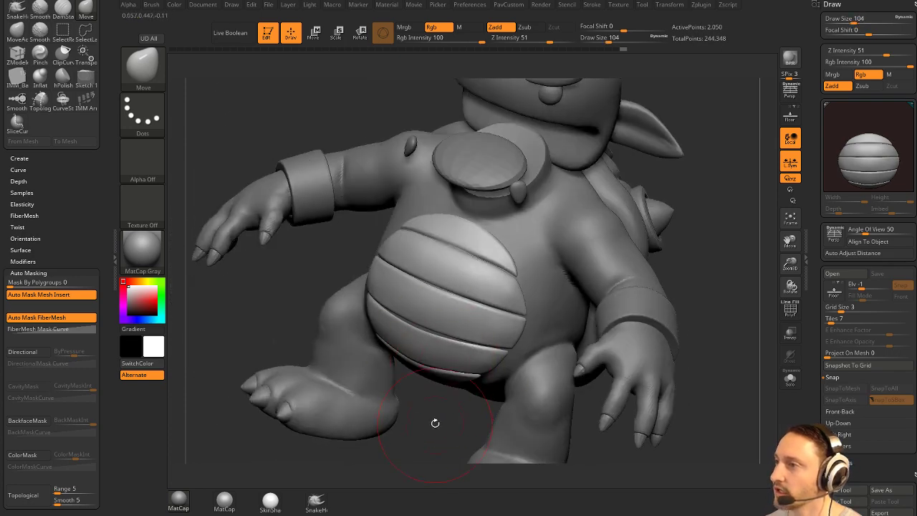
Adjust the front of the belly plate's lower bands with the Move brush, checking the fit from both sides.
left_click_drag(434, 424, 466, 344)
left_click_drag(589, 372, 640, 434)
left_click_drag(555, 319, 609, 320)
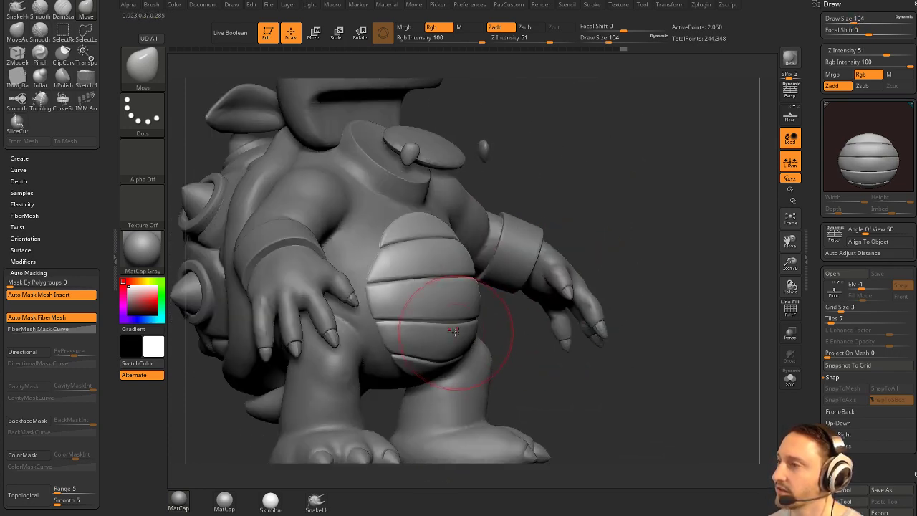
left_click_drag(455, 331, 457, 330)
mouse_move(616, 337)
left_mouse_down()
mouse_move(501, 308)
mouse_move(534, 276)
mouse_move(527, 264)
left_mouse_up()
mouse_move(685, 166)
left_mouse_down()
mouse_move(698, 180)
mouse_move(651, 188)
left_mouse_up()
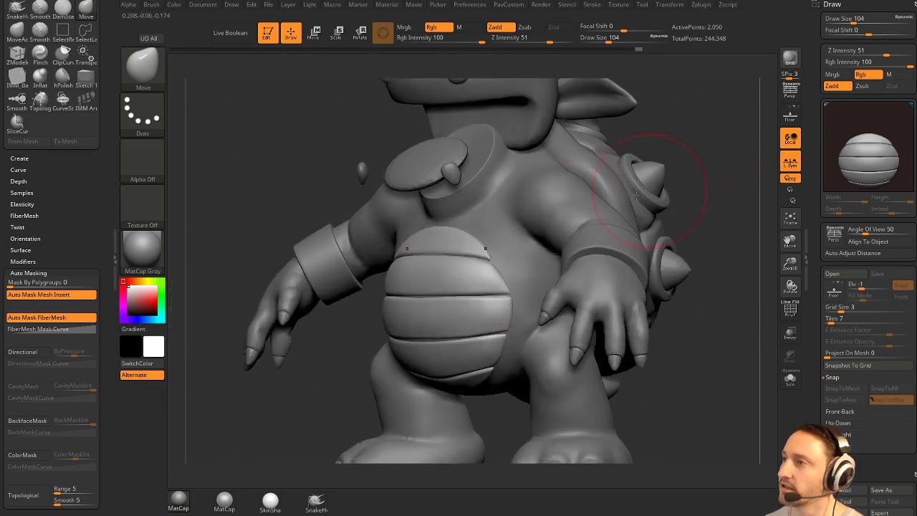
Refine the belly plate's side outline with the Move brush at Draw Size 62, and check it in front view.
key("bracketleft")
mouse_move(695, 229)
left_mouse_down()
mouse_move(706, 200)
mouse_move(663, 201)
left_mouse_up()
key("s")
left_click_drag(524, 301, 507, 301)
left_click_drag(702, 202, 773, 141, "shift")
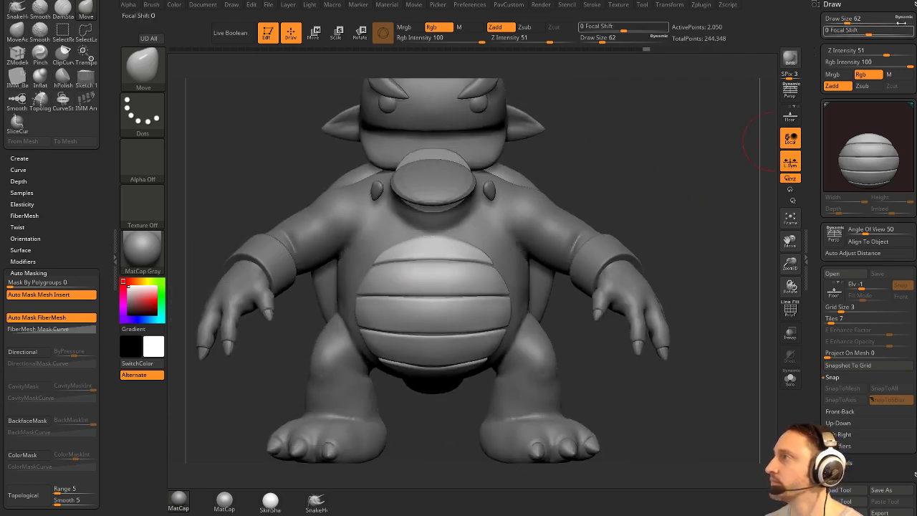
left_click(913, 4)
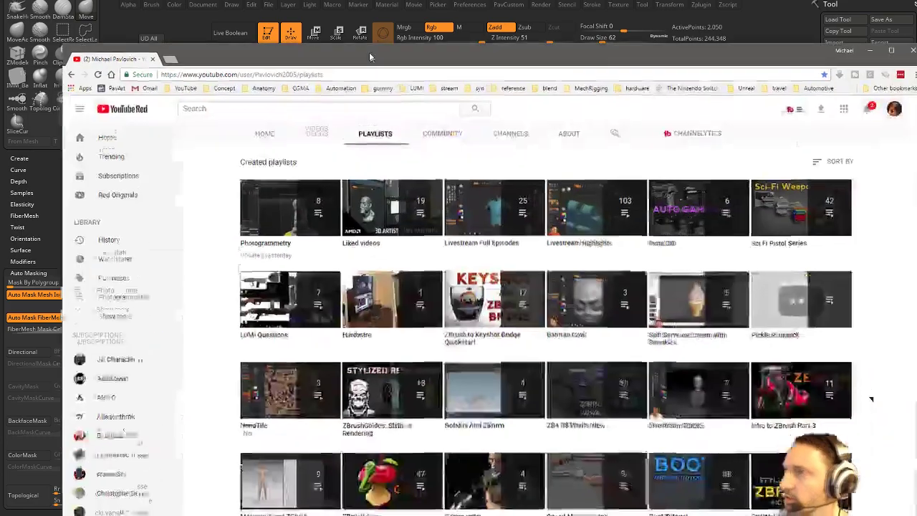
Switch to the YouTube playlists in the browser and open ZBrush Mech Helmet 04 DetailingPart02 from the ZBrush Mech Helmet playlist.
left_click_drag(371, 57, 373, 0)
scroll(534, 363, "down", 2)
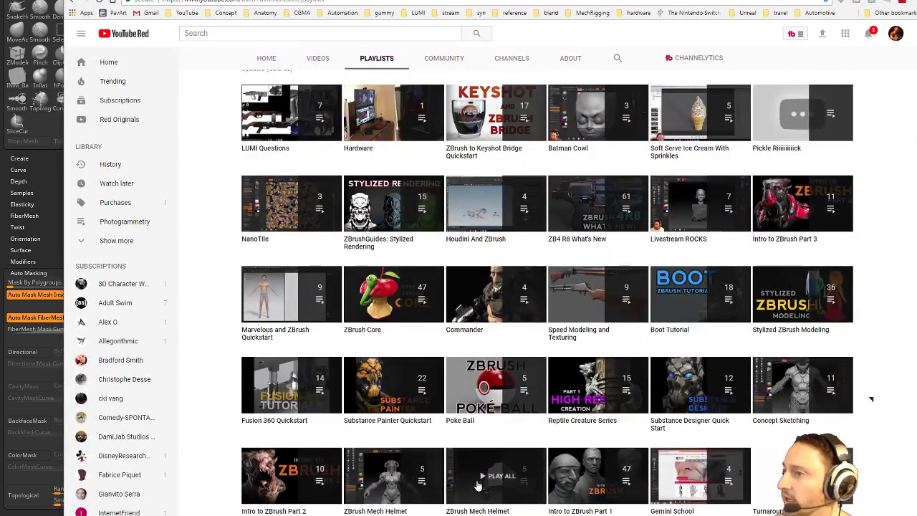
left_click(393, 504)
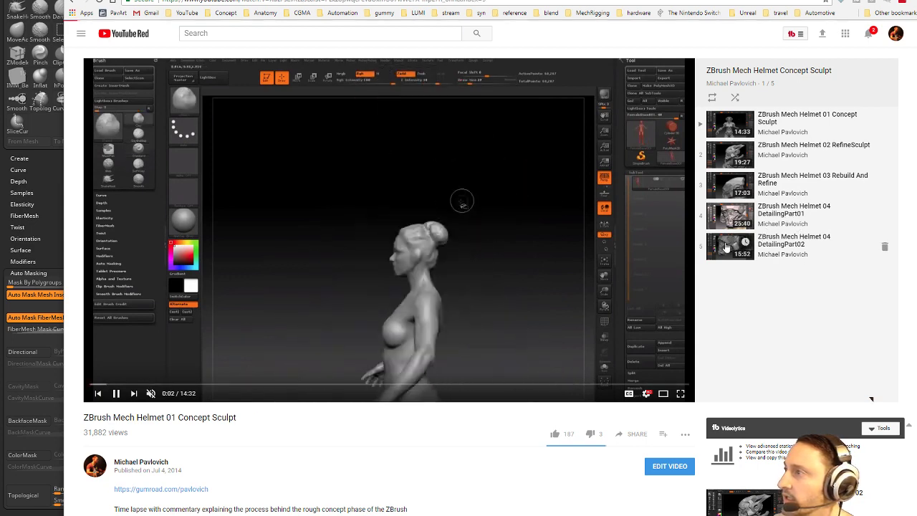
left_click(764, 238)
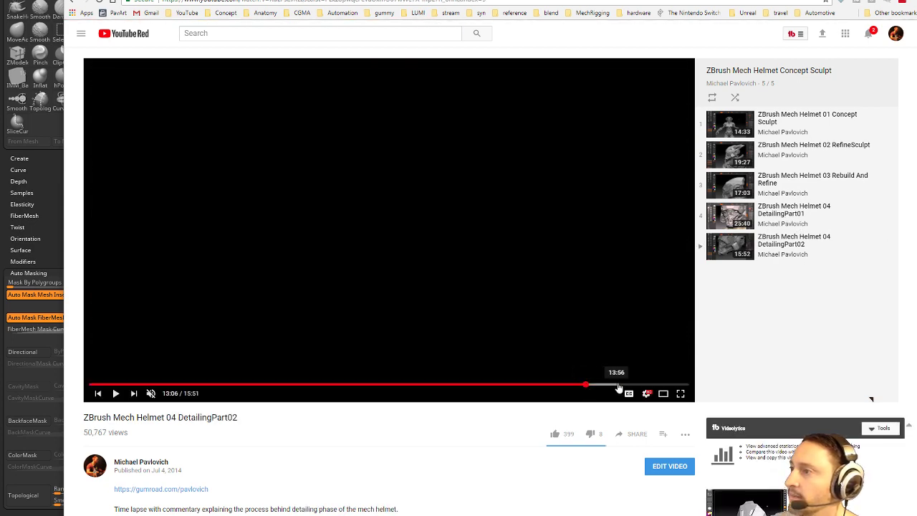
Skim the last minutes of the mech helmet detailing video, and return to the start of the channel's playlists.
left_click(638, 386)
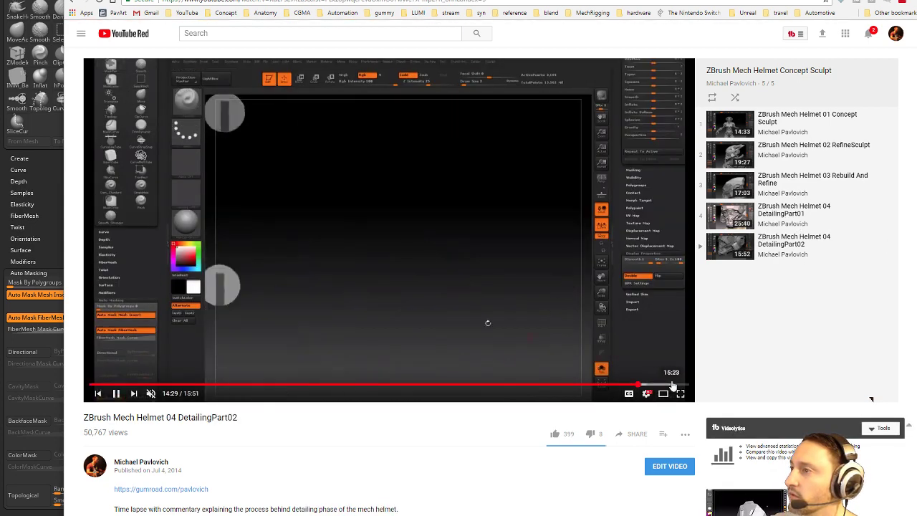
left_click(672, 386)
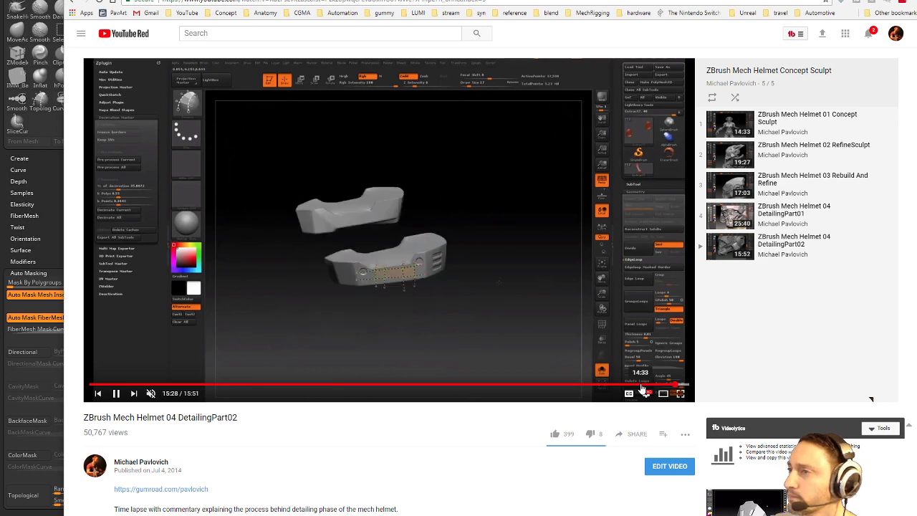
left_click(642, 386)
left_click(612, 385)
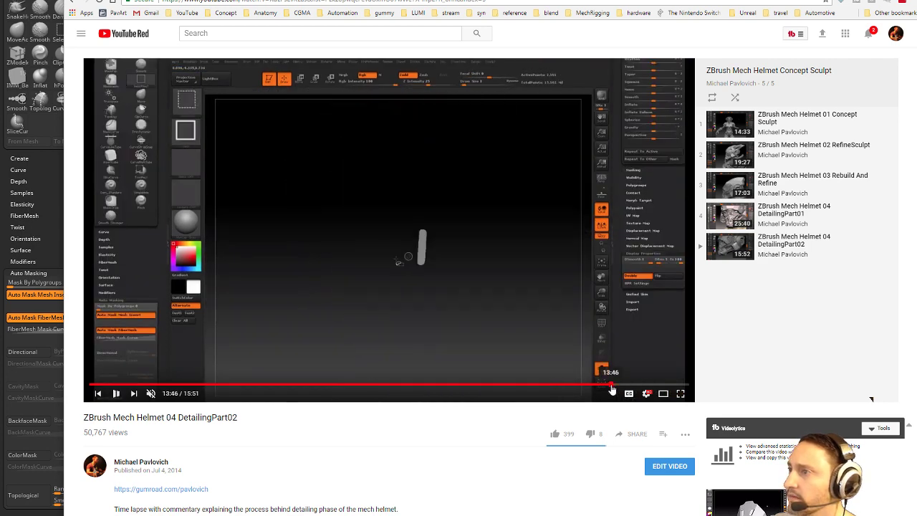
left_click(72, 4)
left_click(71, 3)
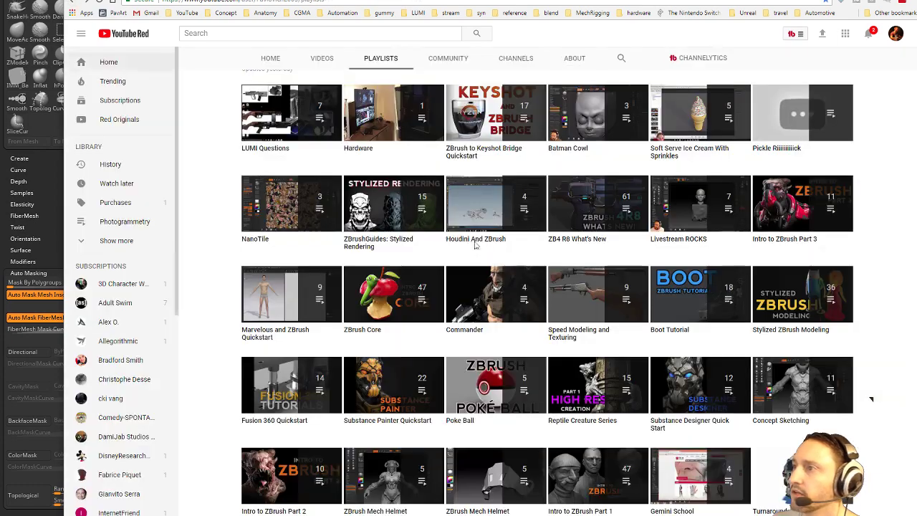
scroll(285, 68, "up", 6)
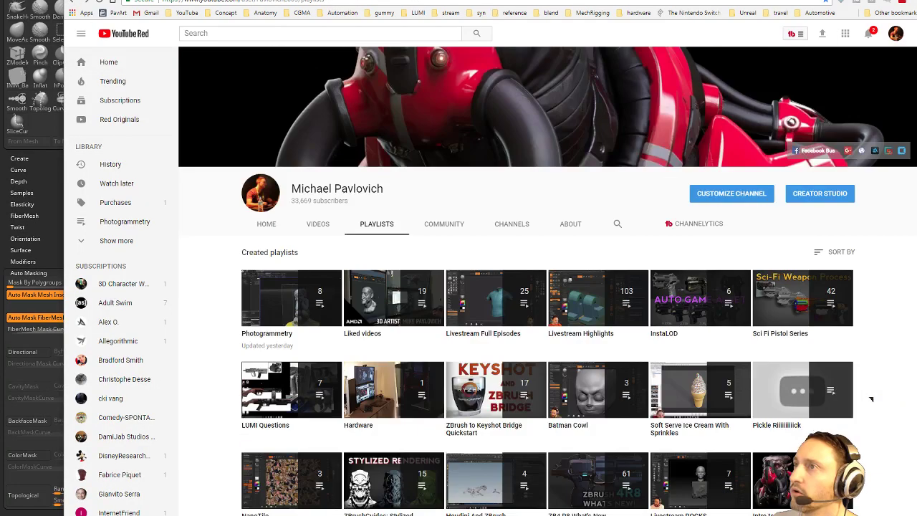
Switch back to ZBrush and quick-save the character project.
left_click(170, 514)
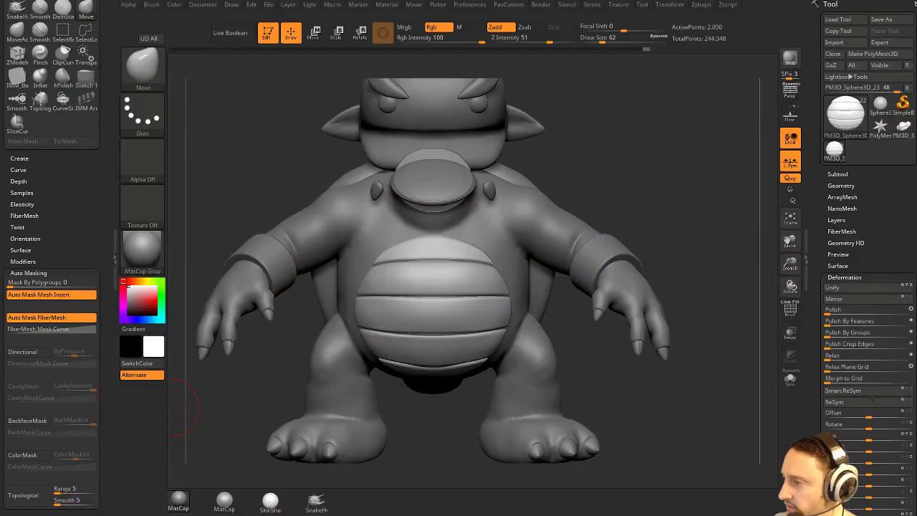
key("ctrl+s")
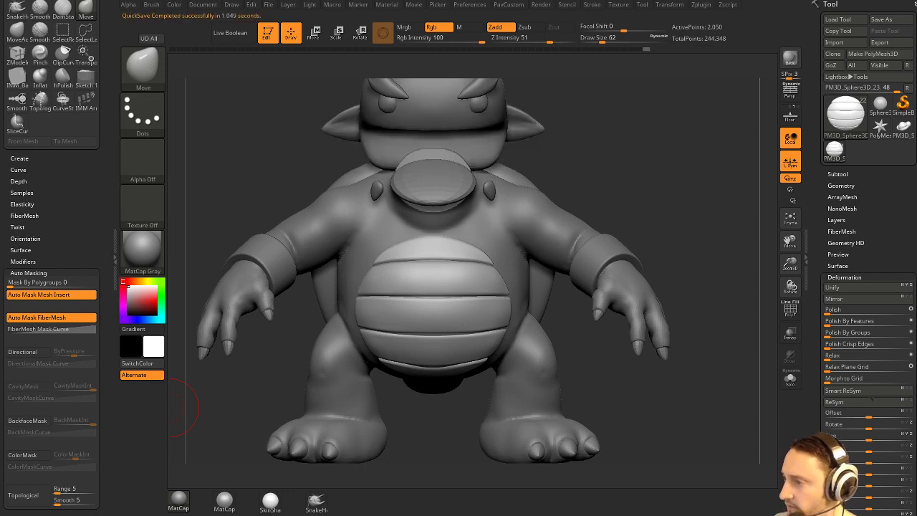
Switch to the browser and look through the earlier broadcasts in Pixologic's ZBrushLIVE workshop playlist.
left_click_drag(731, 515, 338, 1)
scroll(426, 383, "down", 15)
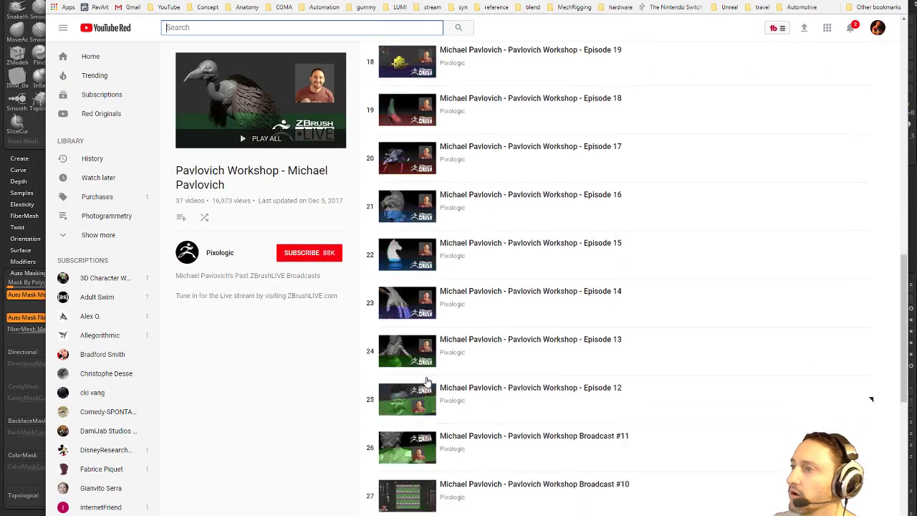
scroll(427, 381, "down", 7)
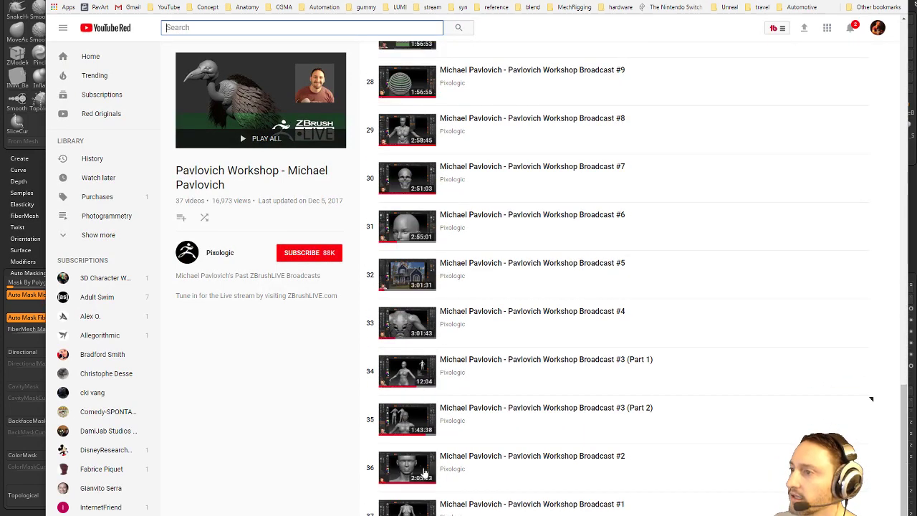
Switch back to ZBrush and load ZBFemale_TechSuitHelmetRefine003.ZTL from the HighRes folder under streaming\ZBFemale.
left_click_drag(344, 2, 372, 515)
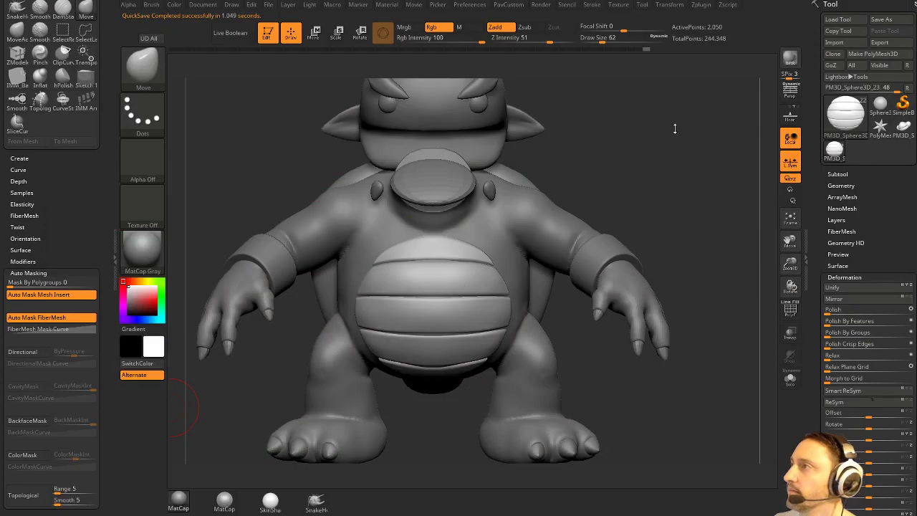
left_click(838, 19)
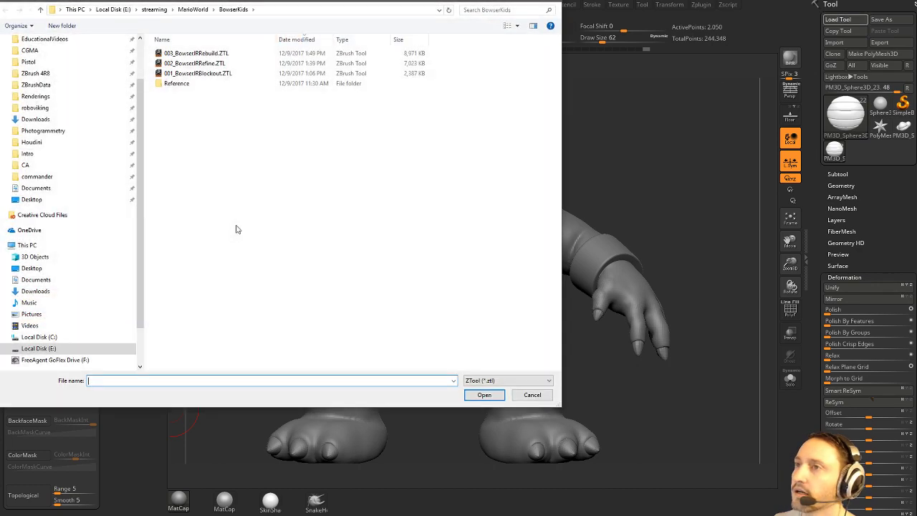
scroll(71, 121, "up", 2)
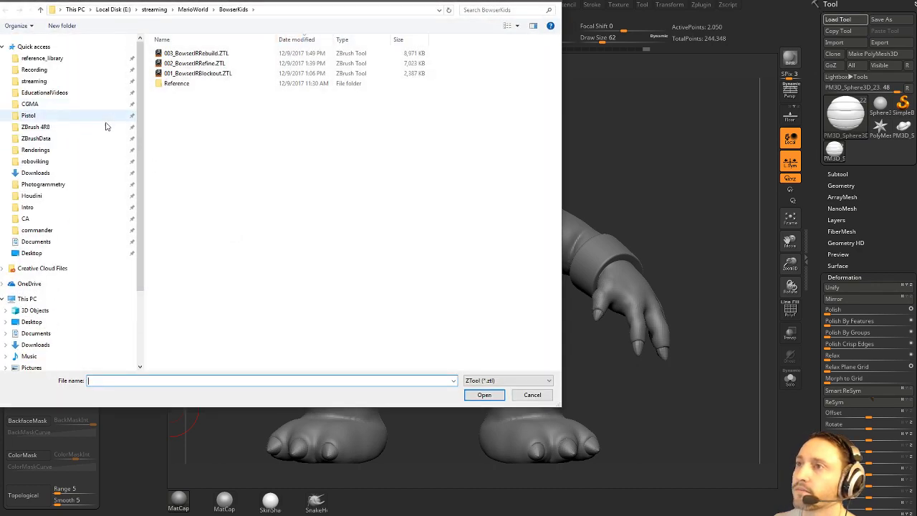
left_click(34, 81)
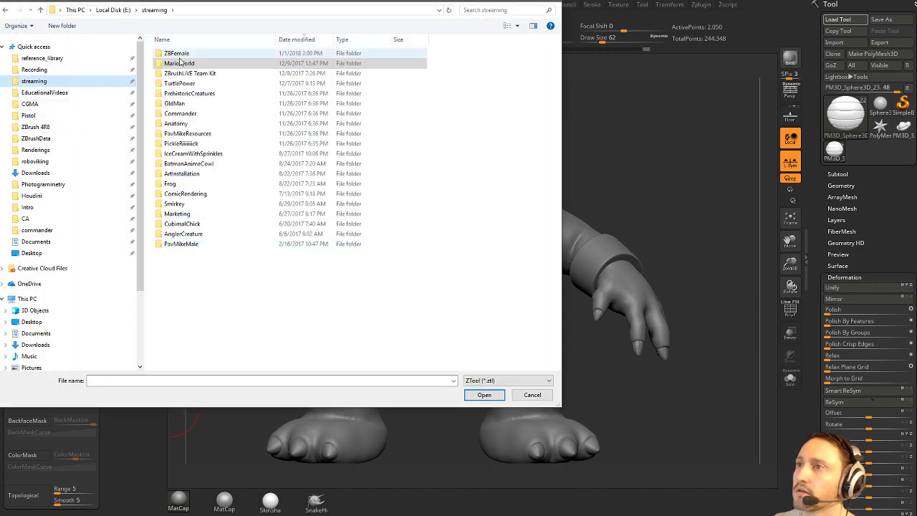
left_click(181, 55)
double_click(181, 56)
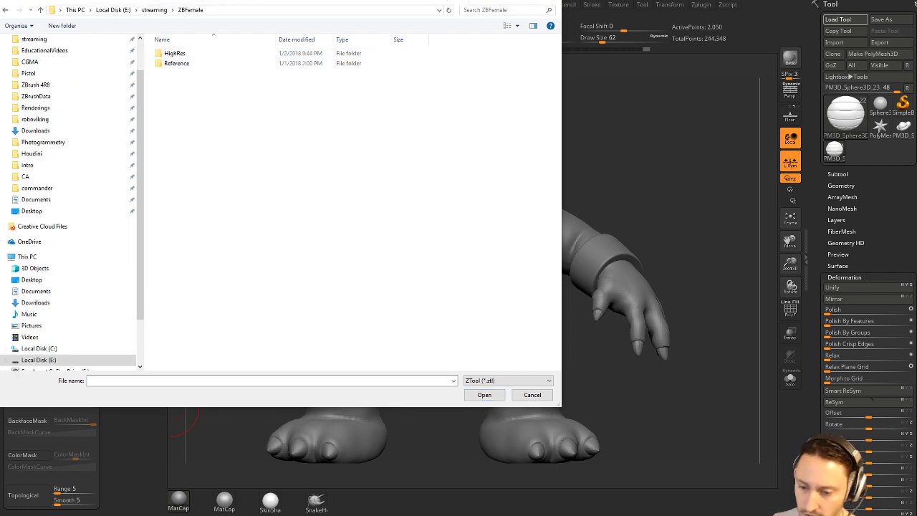
double_click(176, 54)
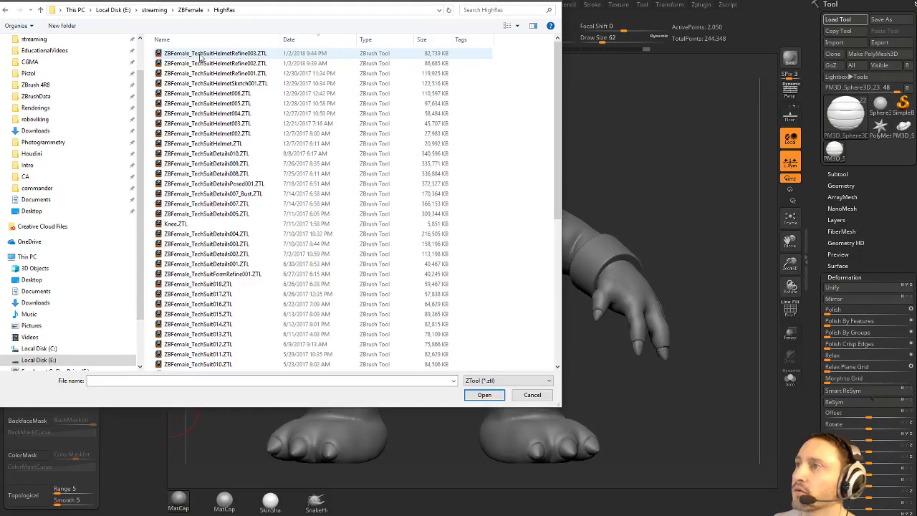
double_click(200, 56)
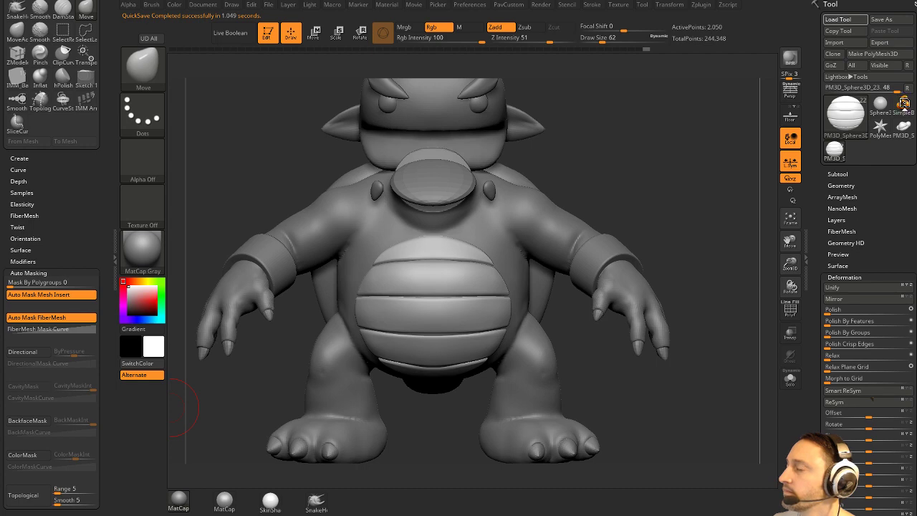
Switch to the SimpleBrush tool and load ZBFemale_TechSuitDetails010.ZTL from the HighRes folder.
left_click(903, 105)
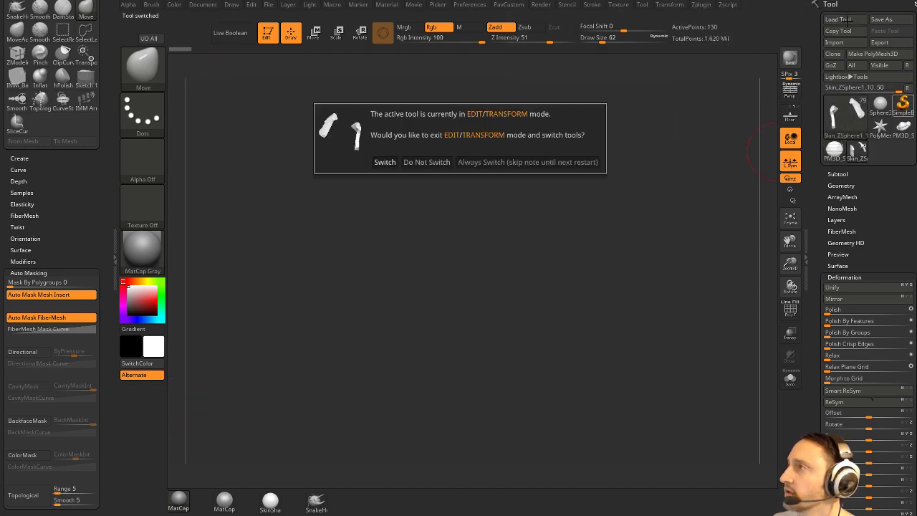
left_click(391, 161)
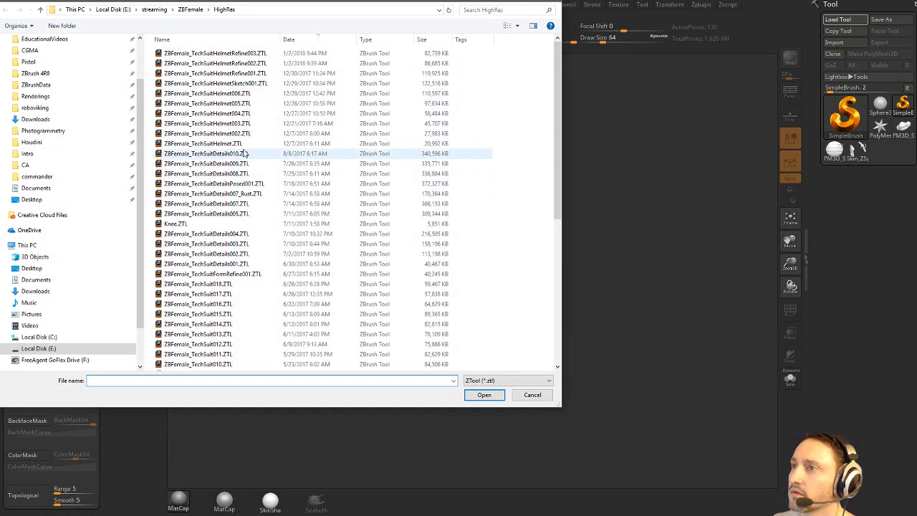
double_click(226, 153)
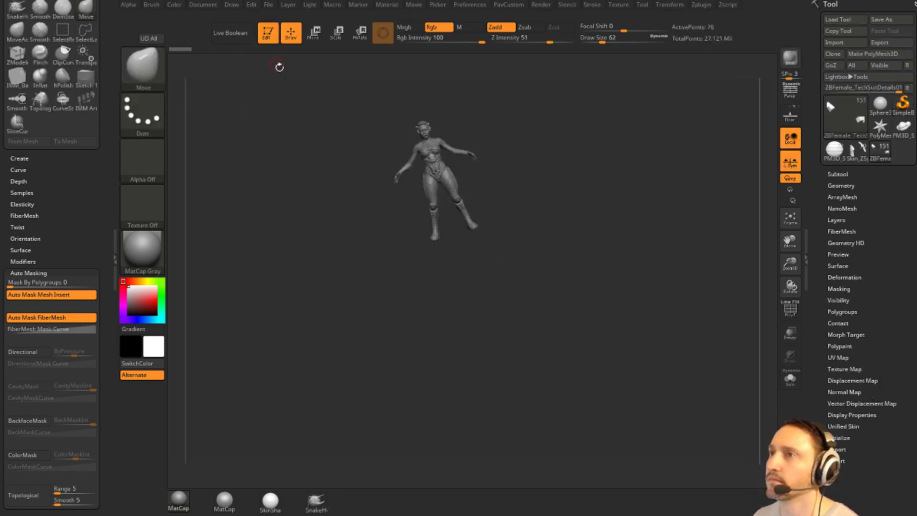
Examine the tech-suit figure's legs, hip armour and mesh thigh panels from the front and back.
left_click_drag(653, 201, 650, 308, "shift")
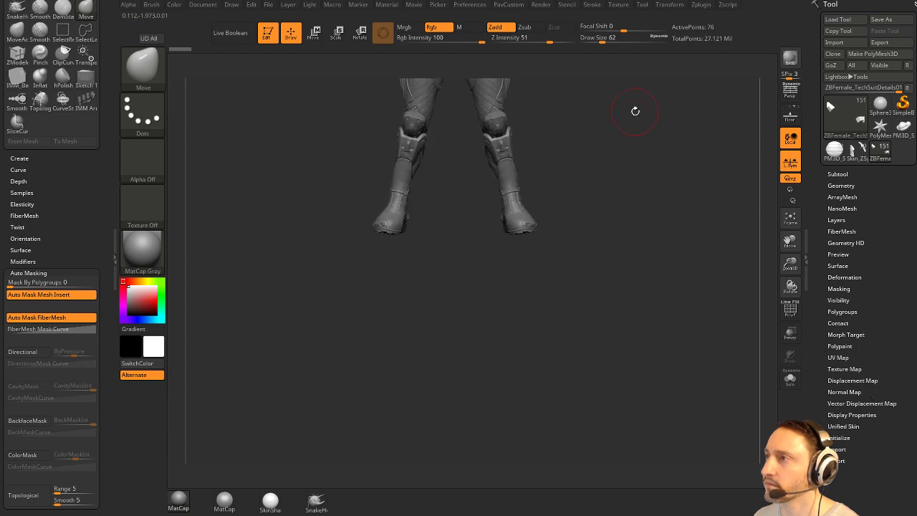
left_click_drag(635, 111, 708, 320, "alt")
key("1")
mouse_move(716, 146)
left_mouse_down("alt")
mouse_move(722, 420)
mouse_move(644, 385)
mouse_move(635, 207)
mouse_move(636, 294)
left_mouse_up("alt")
left_click_drag(637, 294, 746, 152, "alt")
left_click_drag(745, 84, 733, 149, "alt")
left_click_drag(743, 266, 729, 288, "shift")
mouse_move(696, 424)
left_mouse_down("alt")
mouse_move(706, 255)
mouse_move(628, 261)
mouse_move(636, 262)
left_mouse_up("alt")
key("s")
mouse_move(656, 337)
left_mouse_down("alt")
mouse_move(681, 244)
mouse_move(698, 303)
left_mouse_up("alt")
key("s")
mouse_move(698, 303)
left_mouse_down()
mouse_move(689, 303)
mouse_move(727, 370)
mouse_move(716, 495)
left_mouse_up()
left_click_drag(456, 324, 406, 226)
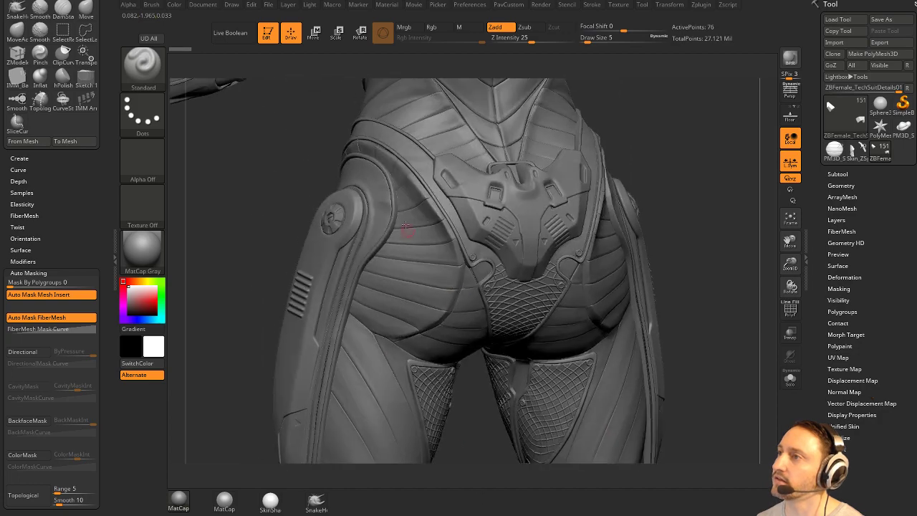
left_click_drag(204, 257, 430, 231)
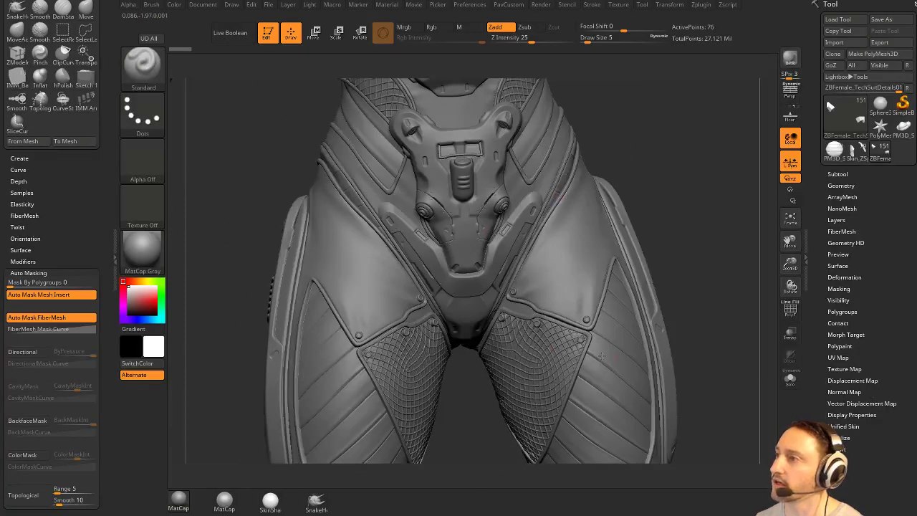
left_click_drag(694, 306, 575, 299, "alt")
left_click_drag(675, 247, 694, 234, "shift")
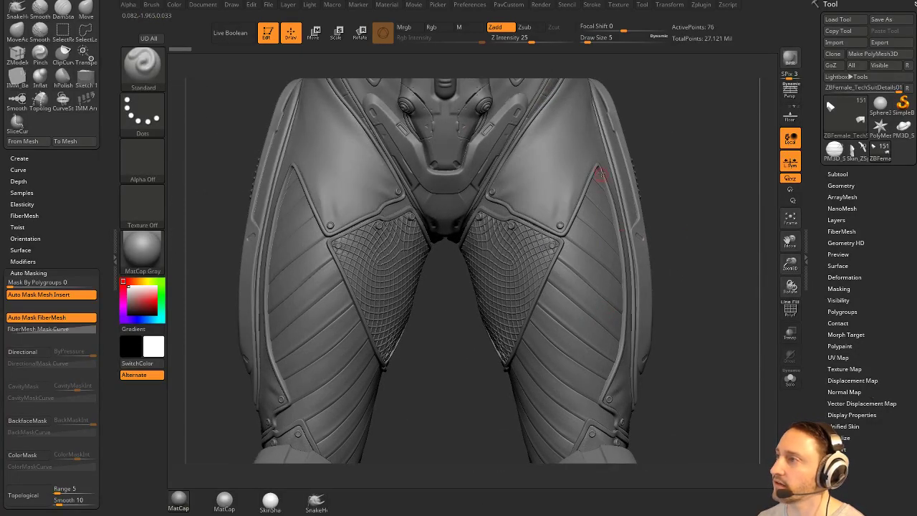
mouse_move(701, 266)
left_mouse_down("alt")
mouse_move(689, 275)
mouse_move(589, 251)
left_mouse_up("alt")
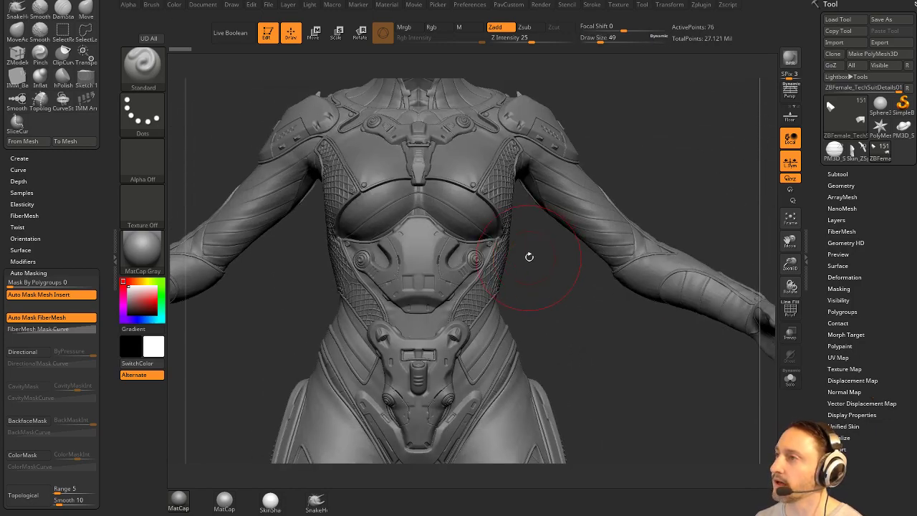
Examine the tech-suit figure's chest, shoulder armour, back thrusters and head from several angles.
mouse_move(603, 171)
left_mouse_down("alt")
mouse_move(688, 215)
mouse_move(606, 237)
left_mouse_up("alt")
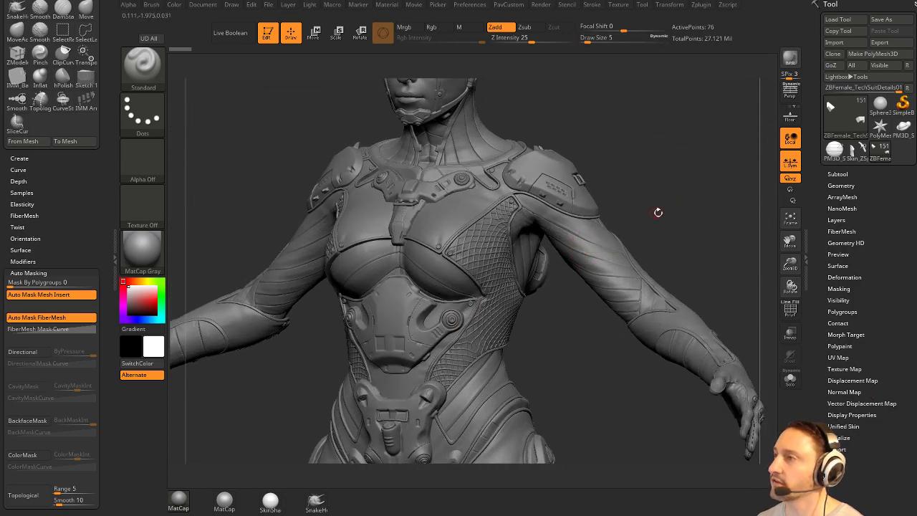
left_click_drag(657, 212, 577, 247)
mouse_move(662, 206)
left_mouse_down("alt")
mouse_move(651, 150)
mouse_move(494, 277)
left_mouse_up("alt")
left_click_drag(631, 244, 441, 241)
left_click_drag(563, 309, 556, 216, "alt")
left_click_drag(626, 189, 475, 272)
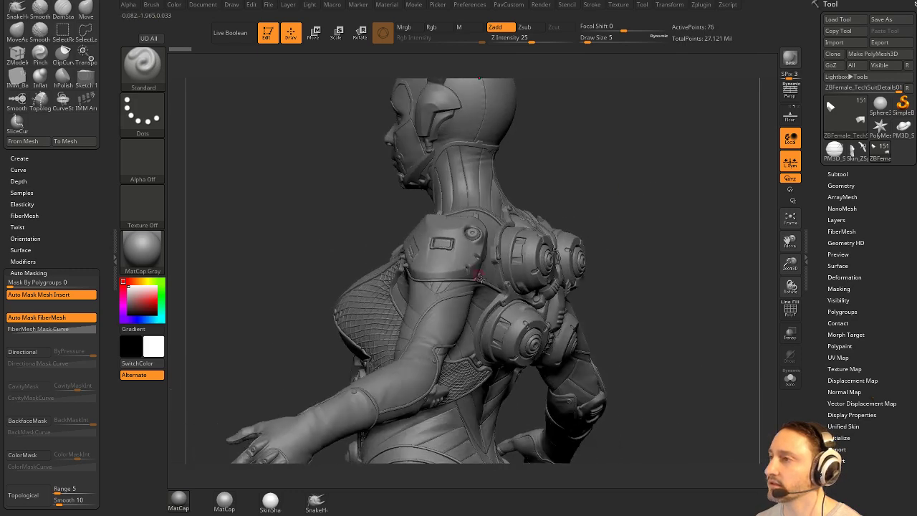
key("s")
mouse_move(627, 227)
left_mouse_down()
mouse_move(650, 240)
mouse_move(662, 209)
left_mouse_up()
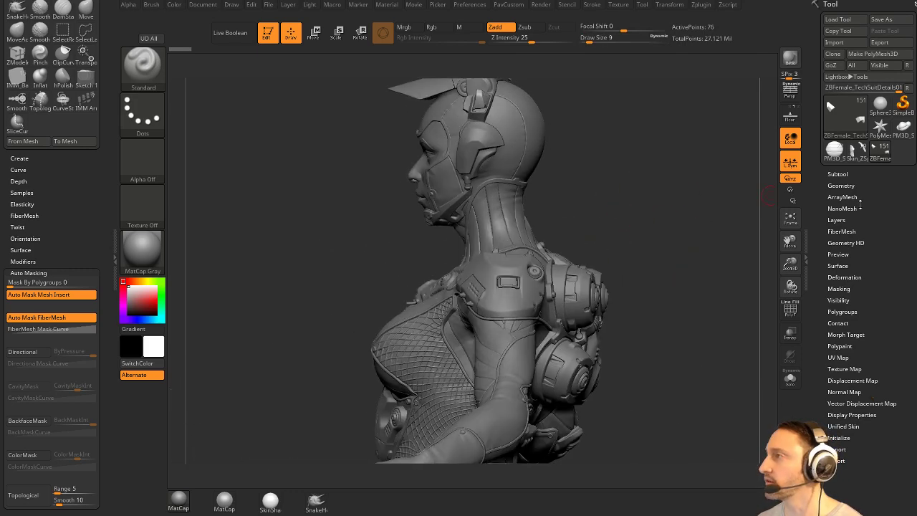
Delete all subtools of the tech-suit figure and switch to the loaded mech helmet bust.
left_click(843, 175)
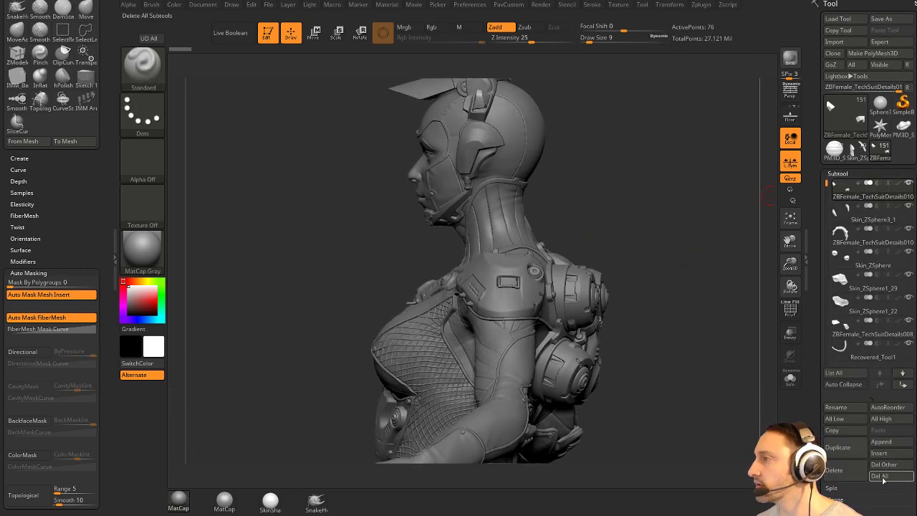
left_click(881, 476)
left_click(865, 159)
Inspect the mech helmet bust up close, selecting individual armour pieces as separate subtools.
left_click_drag(616, 327, 351, 301)
mouse_move(708, 204)
left_mouse_down("alt")
mouse_move(688, 130)
mouse_move(628, 227)
left_mouse_up("alt")
key("s")
left_click(495, 209, "alt")
mouse_move(673, 201)
left_mouse_down("shift")
mouse_move(579, 198)
mouse_move(752, 223)
mouse_move(706, 208)
mouse_move(704, 249)
mouse_move(649, 247)
left_mouse_up("shift")
left_click(539, 184, "alt")
left_click(579, 250, "alt")
left_click(510, 256, "alt")
left_click(542, 258, "alt")
left_click(567, 293, "alt")
left_click(601, 226, "alt")
Examine the bust's armour from further angles, selecting another piece along the way.
key("s")
left_click_drag(587, 222, 572, 222)
left_click_drag(770, 197, 685, 202)
key("s")
left_click(595, 184, "alt")
mouse_move(741, 183)
left_mouse_down()
mouse_move(697, 188)
mouse_move(666, 172)
mouse_move(704, 195)
left_mouse_up()
key("s")
mouse_move(704, 195)
left_mouse_down()
mouse_move(643, 193)
mouse_move(605, 158)
left_mouse_up()
left_click_drag(701, 212, 627, 162)
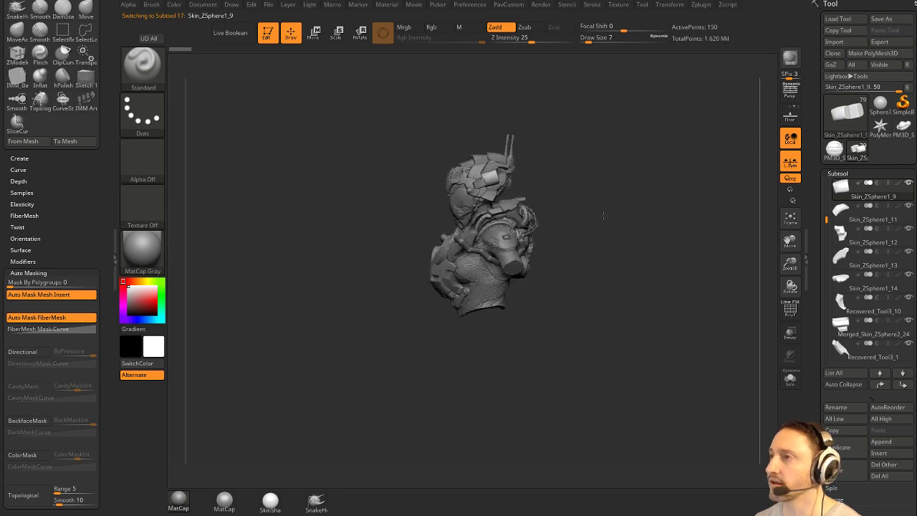
Select the bust's collar plates and try the transform gizmo on them.
mouse_move(643, 215)
left_mouse_down()
mouse_move(715, 217)
mouse_move(728, 268)
mouse_move(667, 269)
mouse_move(631, 228)
mouse_move(680, 223)
mouse_move(384, 170)
mouse_move(371, 192)
left_mouse_up()
left_click(424, 193, "alt")
left_click_drag(645, 150, 626, 169)
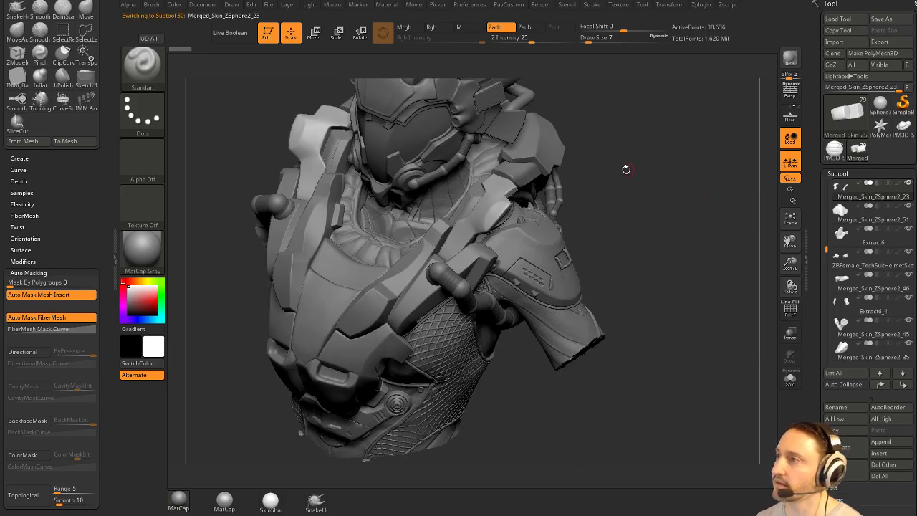
left_click_drag(685, 212, 604, 176)
key("w")
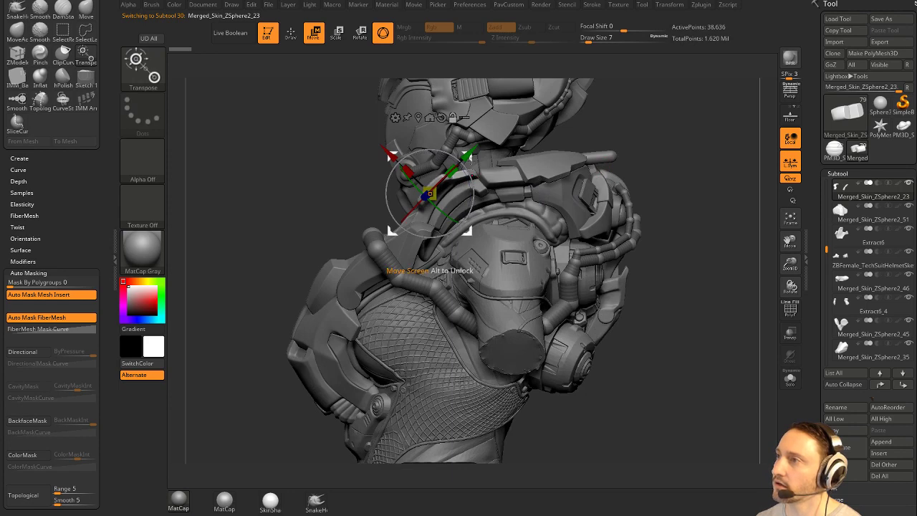
key("q")
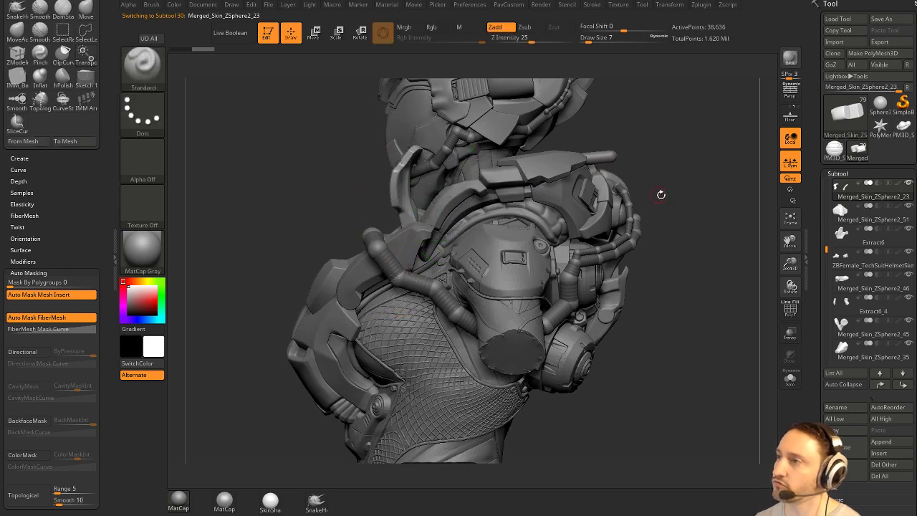
mouse_move(662, 194)
left_mouse_down()
mouse_move(717, 203)
mouse_move(652, 192)
left_mouse_up()
Select the plates above the bust's shoulders and try the transform gizmo on them from the front.
left_click_drag(709, 215, 657, 248, "shift")
left_click(539, 203, "alt")
left_click_drag(639, 197, 623, 225)
mouse_move(574, 173)
left_mouse_down()
mouse_move(592, 178)
mouse_move(558, 172)
left_mouse_up()
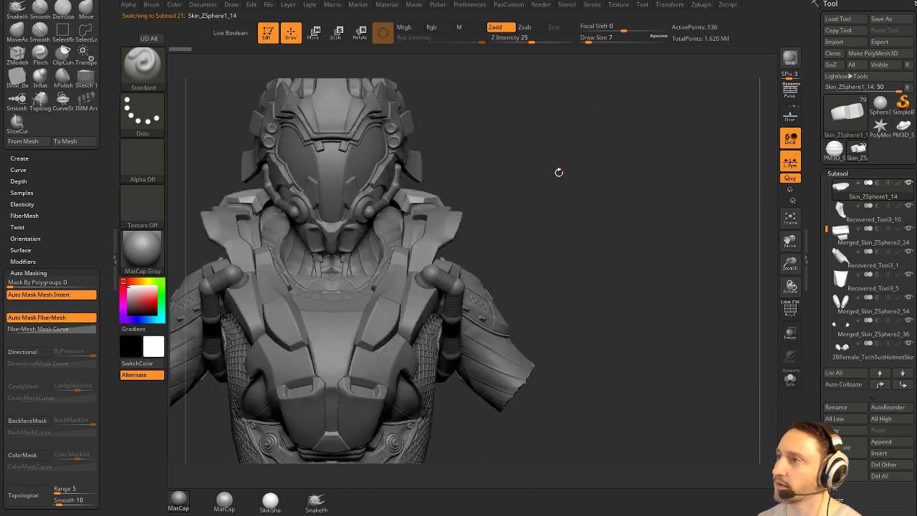
key("w")
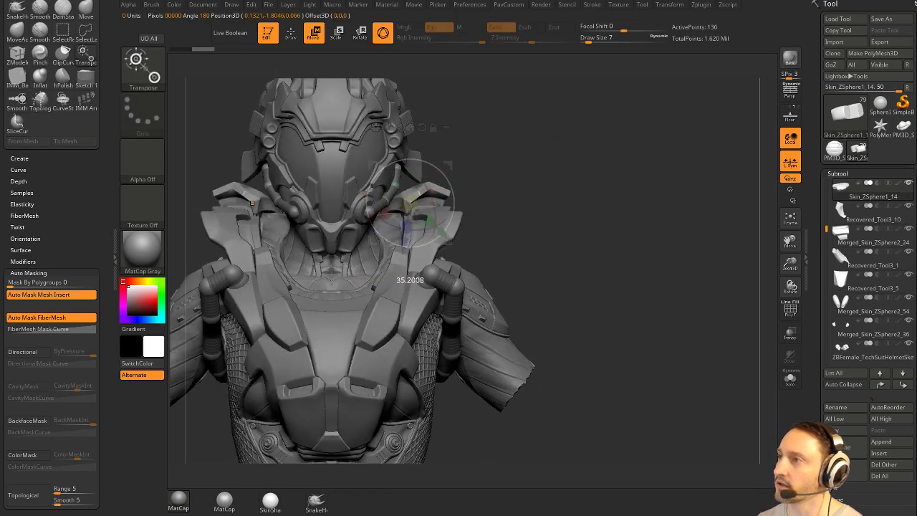
key("q")
Select the small plates on the bust's upper back and check them with the transform gizmo.
mouse_move(681, 207)
left_mouse_down()
mouse_move(667, 191)
mouse_move(609, 203)
mouse_move(630, 199)
mouse_move(623, 199)
mouse_move(638, 199)
mouse_move(559, 229)
mouse_move(647, 189)
mouse_move(616, 179)
mouse_move(445, 251)
left_mouse_up()
left_click(403, 236, "alt")
key("w")
left_click_drag(596, 182, 674, 177)
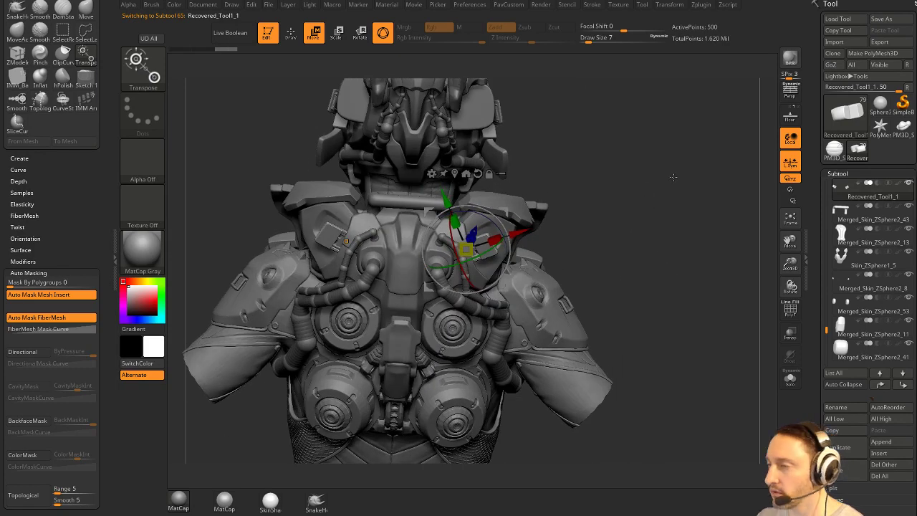
key("q")
key("w")
key("q")
mouse_move(661, 286)
left_mouse_down("alt")
mouse_move(658, 219)
mouse_move(612, 161)
mouse_move(567, 207)
mouse_move(717, 193)
mouse_move(660, 205)
left_mouse_up("alt")
key("s")
mouse_move(661, 206)
left_mouse_down()
mouse_move(673, 207)
mouse_move(645, 215)
mouse_move(647, 231)
mouse_move(610, 231)
mouse_move(661, 228)
left_mouse_up()
Try raising the small forehead fins of the helmet with the gizmo, and undo the last change.
left_click(370, 172, "alt")
left_click_drag(663, 147, 672, 235)
key("w")
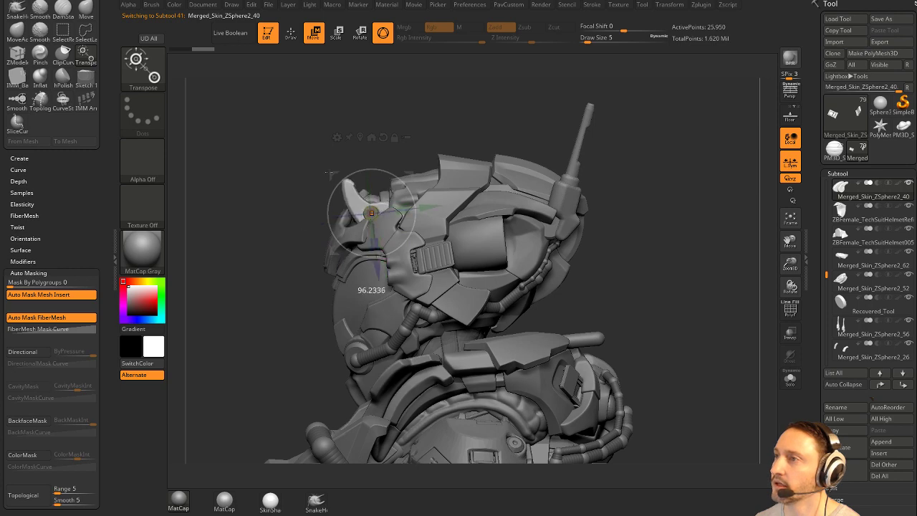
left_click_drag(305, 196, 305, 195)
key("q")
mouse_move(381, 127)
left_mouse_down()
mouse_move(457, 137)
mouse_move(392, 148)
mouse_move(439, 175)
left_mouse_up()
key("ctrl+z")
key("w")
key("q")
Select the helmet's brow plate and try swinging it outward with the gizmo.
left_click(380, 237, "alt")
left_click_drag(463, 204, 393, 200)
key("w")
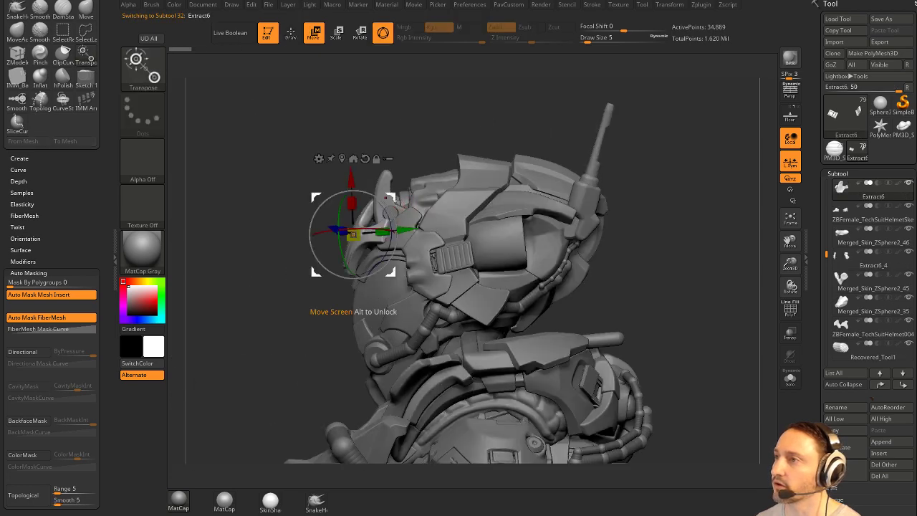
left_click_drag(638, 204, 760, 206)
key("q")
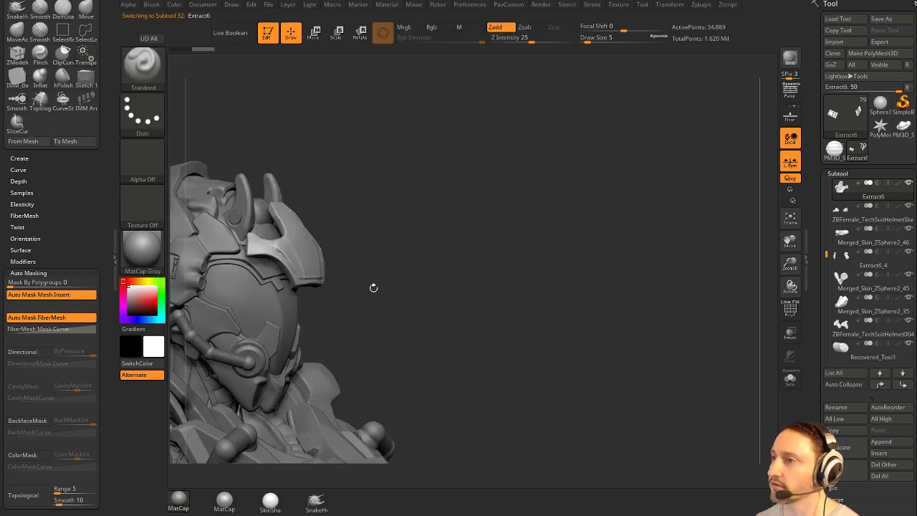
Select the helmet's face plate and reposition its gizmo pivot to try it as a hinged part.
left_click(278, 301, "alt")
mouse_move(424, 261)
left_mouse_down("shift")
mouse_move(480, 236)
mouse_move(549, 226)
left_mouse_up("shift")
key("w")
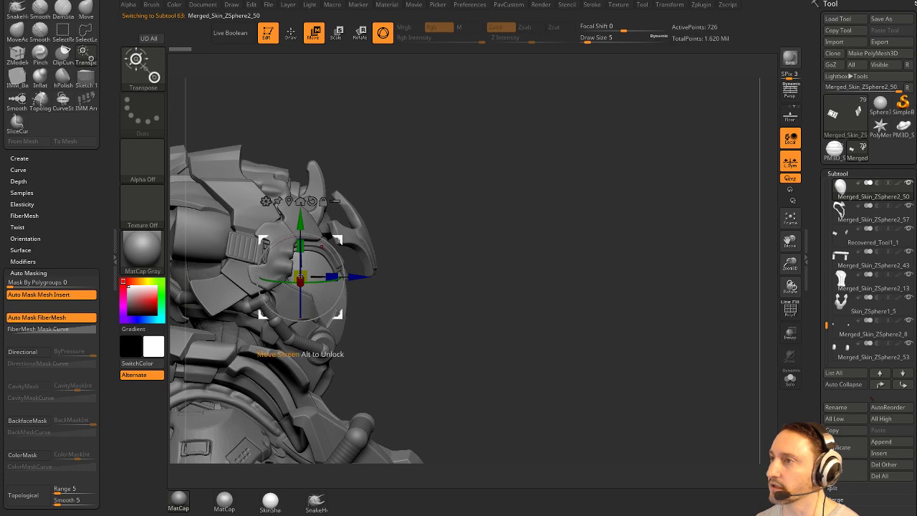
left_click_drag(301, 277, 268, 244, "alt")
key("q")
mouse_move(598, 201)
left_mouse_down()
mouse_move(518, 191)
mouse_move(630, 201)
mouse_move(621, 213)
mouse_move(570, 209)
left_mouse_up()
left_click_drag(629, 217, 579, 213)
Undo the trial moves of the helmet's brow plate and forehead fins.
left_click(310, 212, "alt")
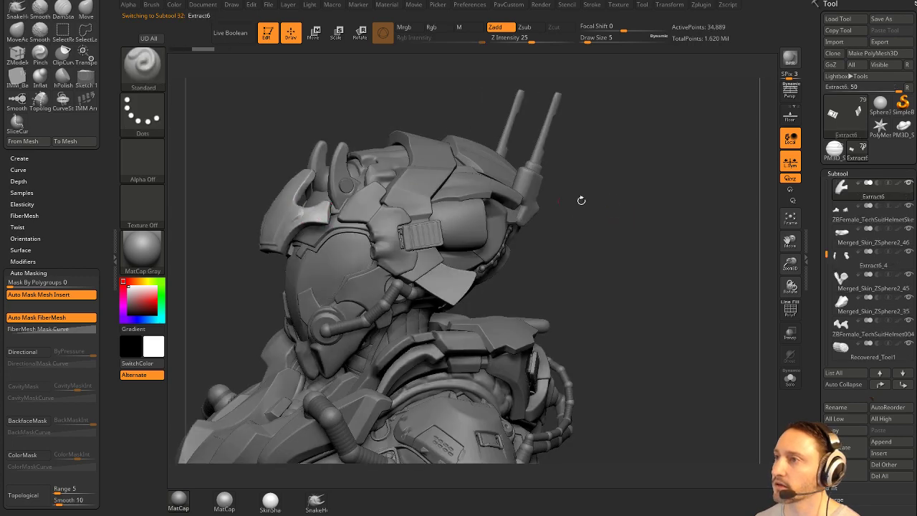
key("ctrl+z")
left_click(345, 178, "alt")
key("ctrl+z")
mouse_move(666, 207)
left_mouse_down("alt")
mouse_move(623, 212)
mouse_move(651, 202)
left_mouse_up("alt")
left_click_drag(651, 201, 579, 207)
Select the helmet's antennas and view the complete bust from the back and front.
left_click(453, 155, "alt")
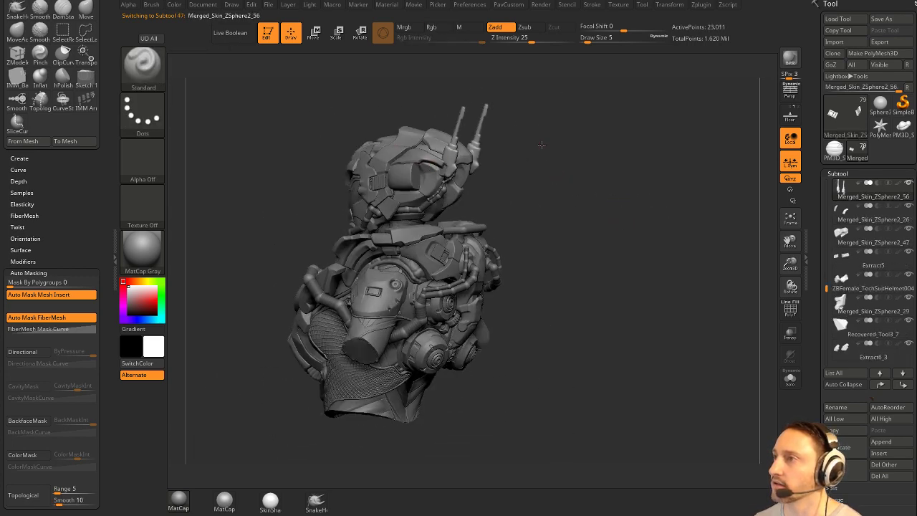
mouse_move(542, 145)
left_mouse_down()
mouse_move(667, 145)
mouse_move(583, 159)
mouse_move(581, 221)
left_mouse_up()
key("s")
mouse_move(534, 223)
left_mouse_down("alt")
mouse_move(648, 241)
mouse_move(608, 253)
left_mouse_up("alt")
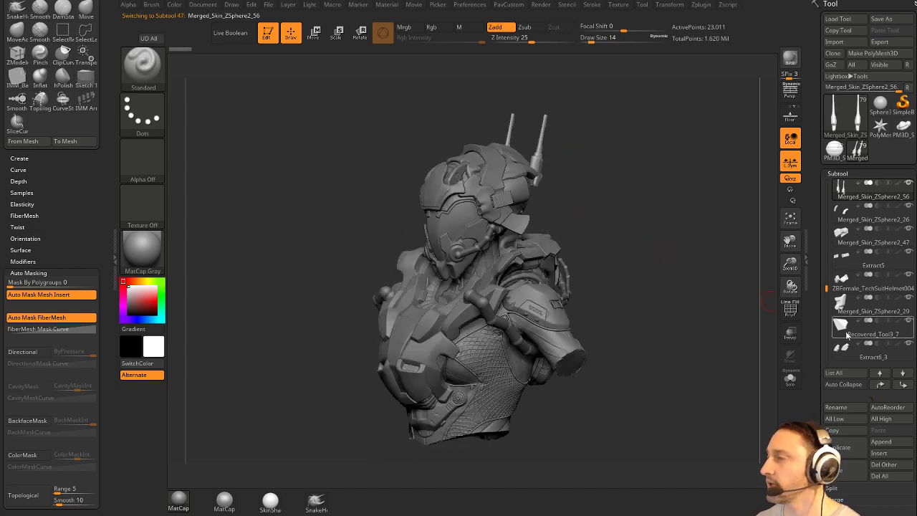
Delete all subtools of the mech bust and return to the full Bowser Jr. character.
left_click(881, 476)
left_click(835, 149)
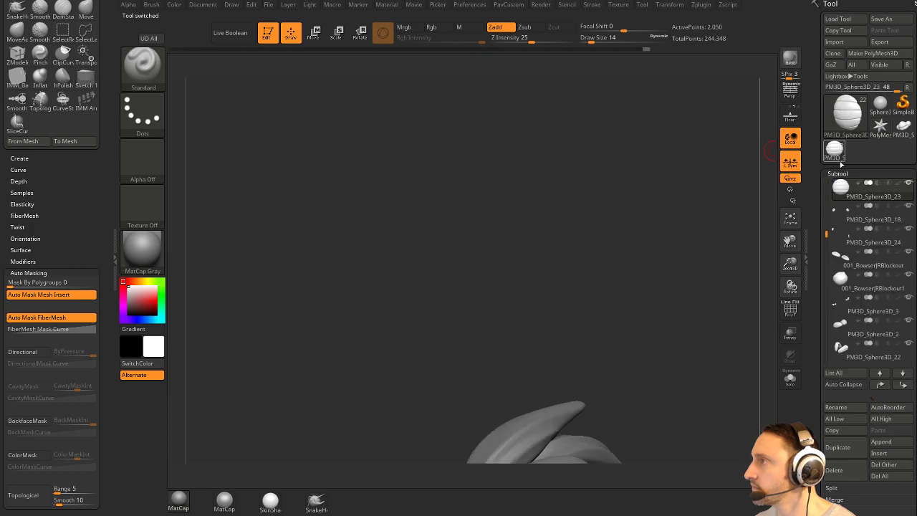
mouse_move(655, 391)
left_mouse_down("alt")
mouse_move(531, 179)
mouse_move(602, 186)
mouse_move(675, 100)
left_mouse_up("alt")
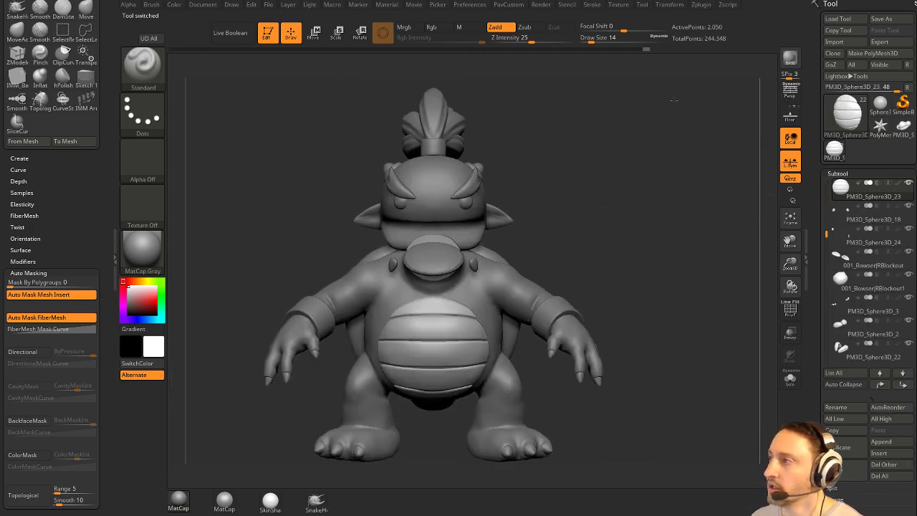
Make all the character's subtools visible again and turn the model to a three-quarter view.
left_click(909, 183, "shift")
left_click(909, 183, "shift")
left_click_drag(723, 167, 658, 175)
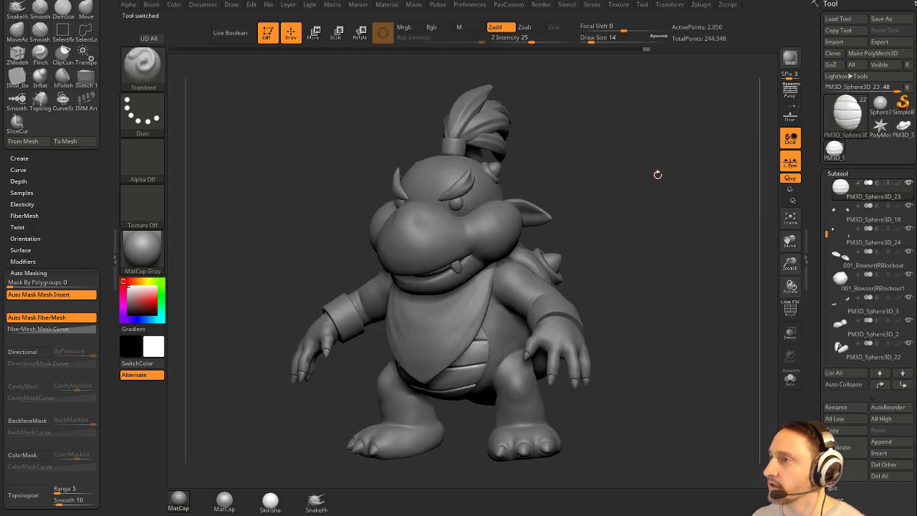
Save the tool as 003_BowserJRRefine in the streaming/MarioWorld/BowserKids folder.
left_click(895, 23)
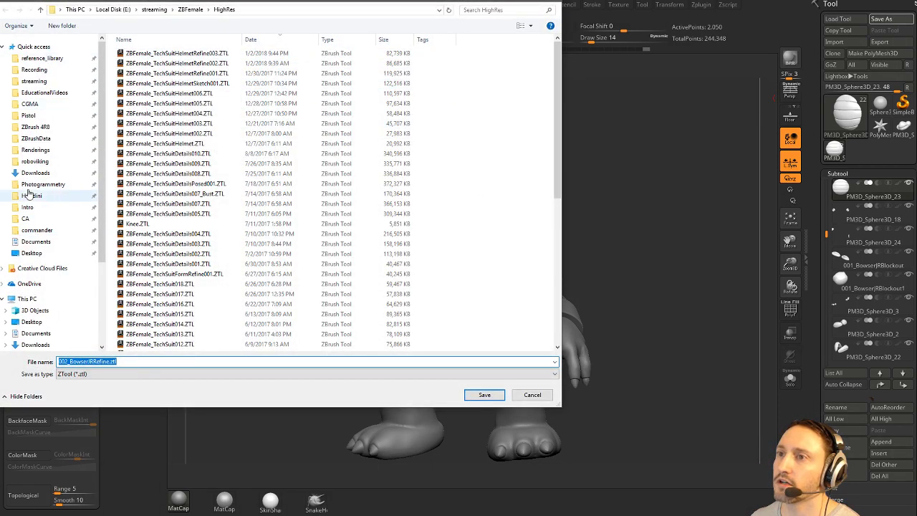
left_click(34, 81)
double_click(157, 64)
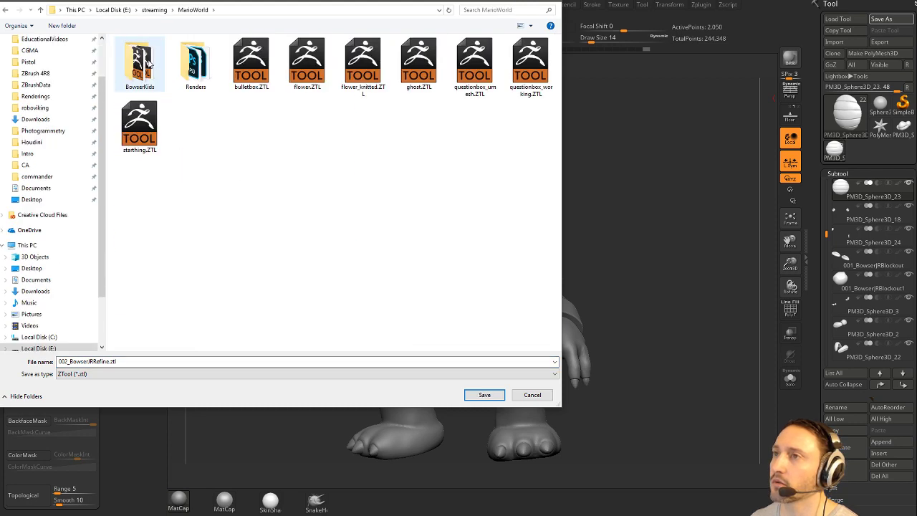
double_click(150, 63)
left_click(153, 55)
left_click(82, 362)
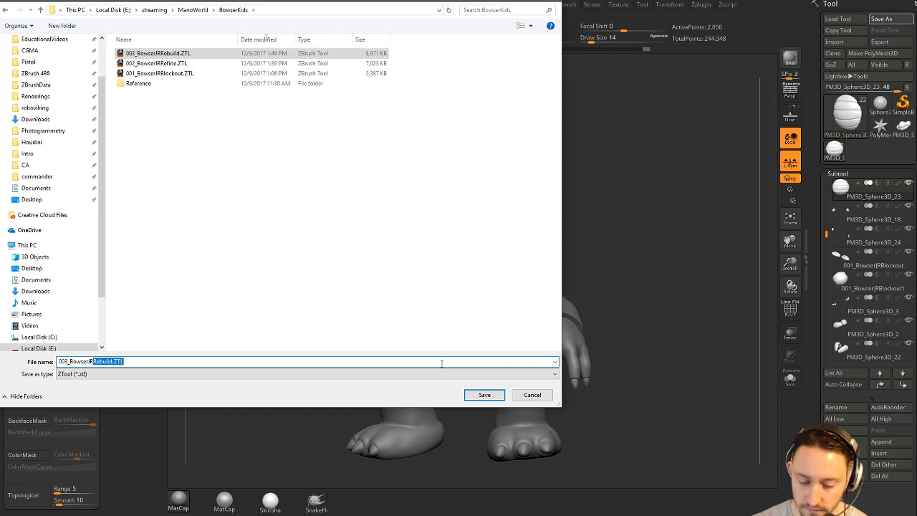
type("Refine")
key("Return")
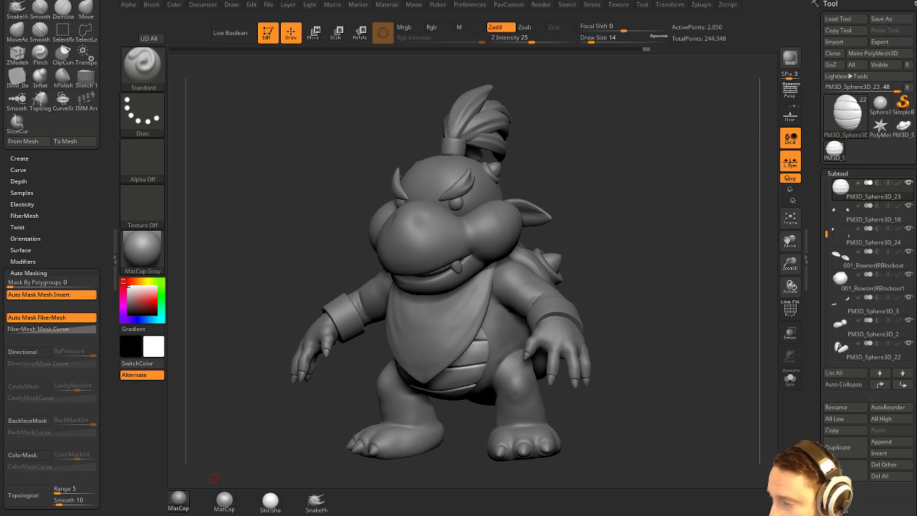
Switch to YouTube, open the LUMI Questions playlist, and preview the Fishnets Micromesh and Fishnets Nanomesh videos.
left_click_drag(344, 515, 390, 1)
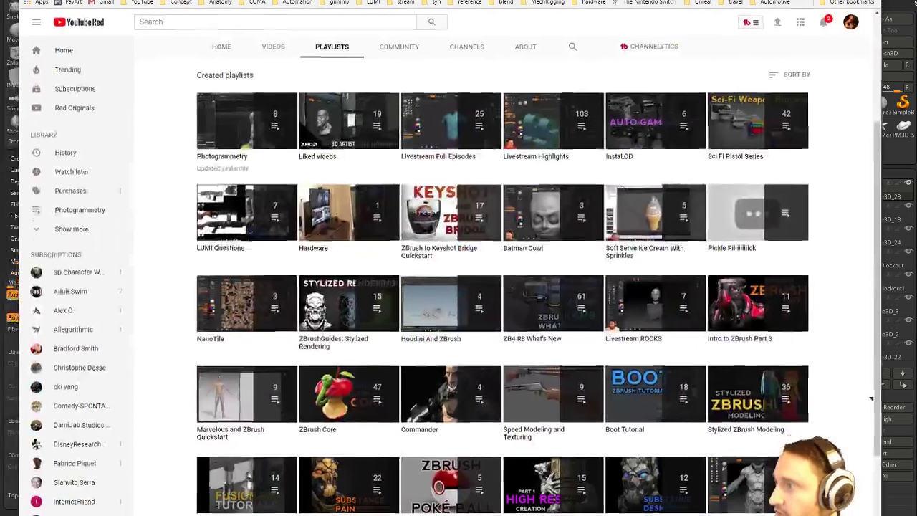
scroll(645, 423, "down", 2)
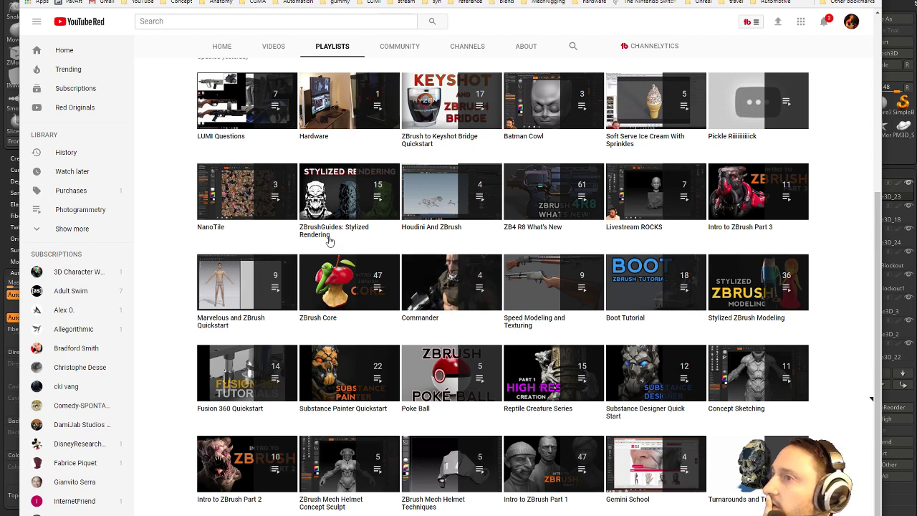
left_click(242, 141)
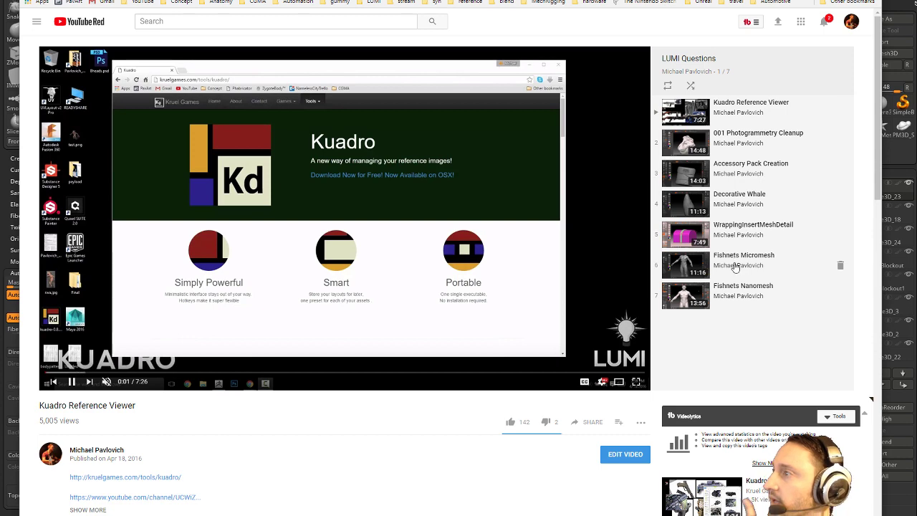
left_click(744, 260)
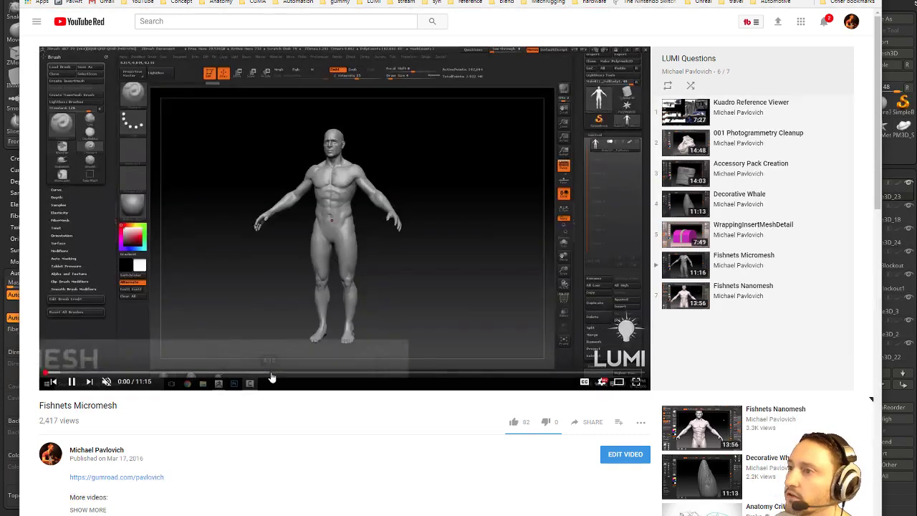
left_click(275, 373)
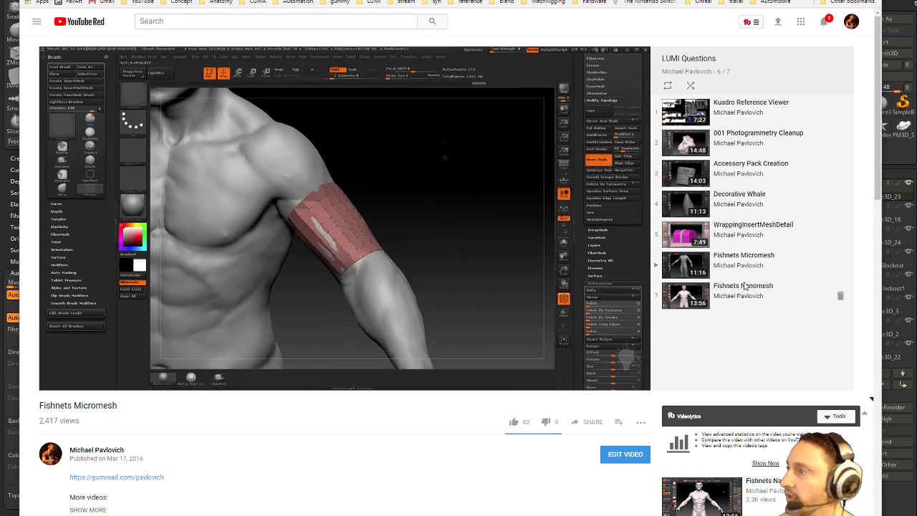
left_click(728, 293)
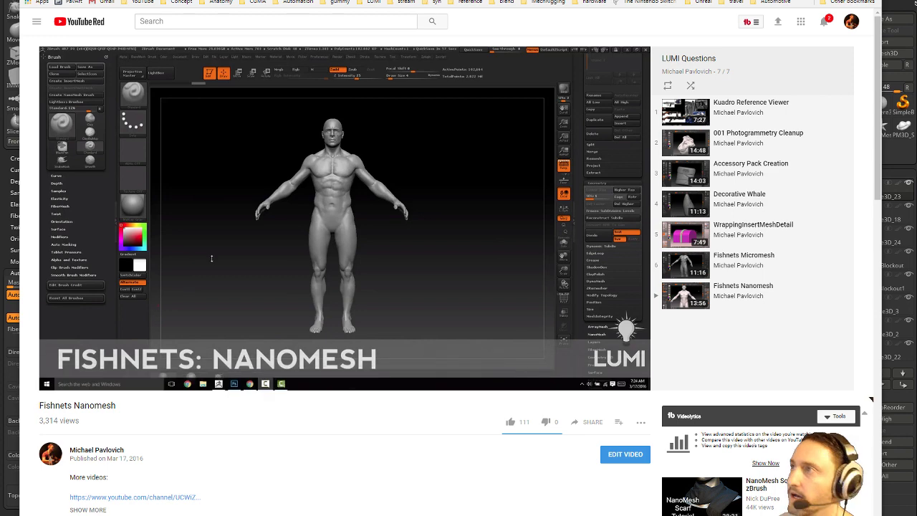
key("alt+Tab")
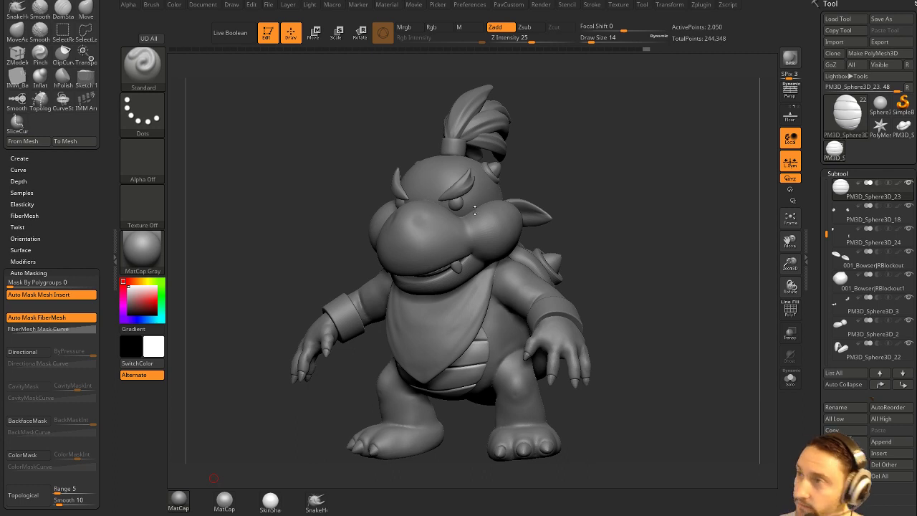
Clear the canvas, redraw Bowser Jr. on it and return the model to Edit mode.
left_click(269, 34)
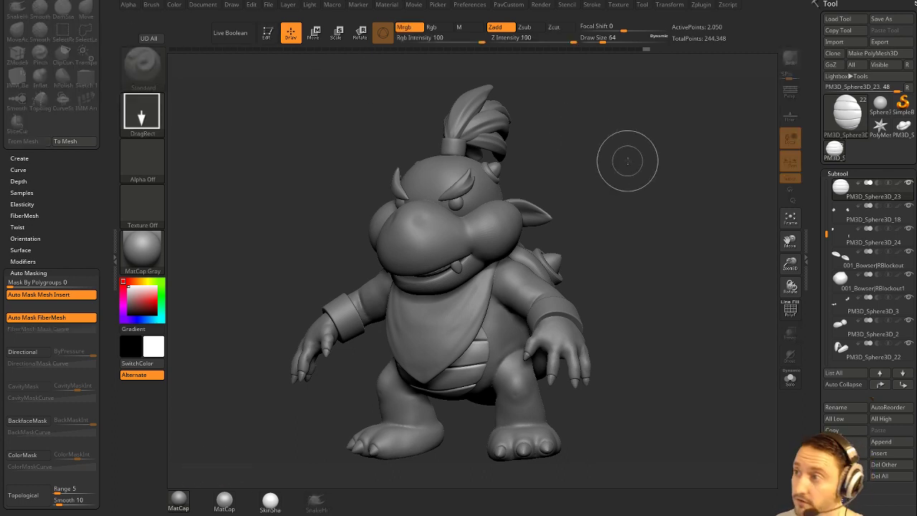
key("ctrl+n")
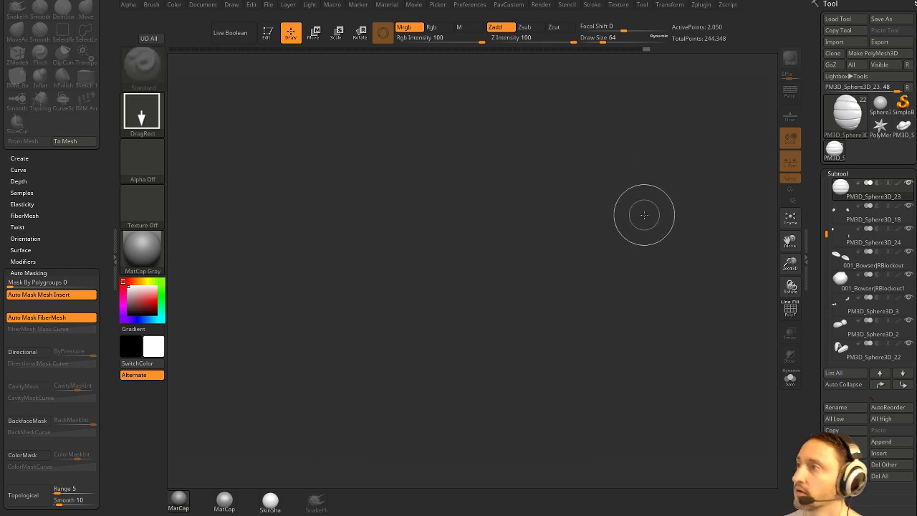
left_click_drag(500, 297, 501, 364)
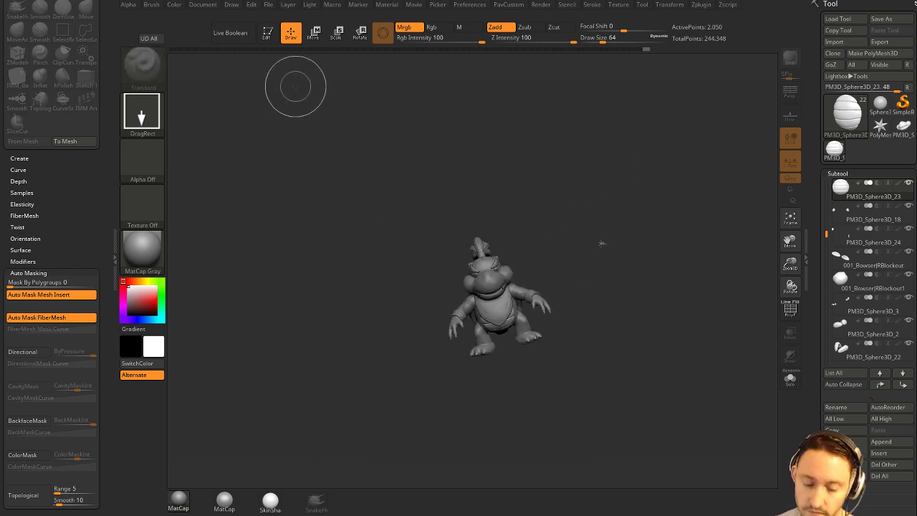
key("ctrl+n")
left_click_drag(308, 172, 312, 185)
left_click(269, 34)
mouse_move(437, 188)
left_mouse_down("shift")
mouse_move(535, 152)
mouse_move(545, 273)
left_mouse_up("shift")
left_click_drag(545, 272, 429, 221)
Clone the snout-and-cheeks subtool as a separate tool and show its polygroup wireframe.
left_click(429, 221, "alt")
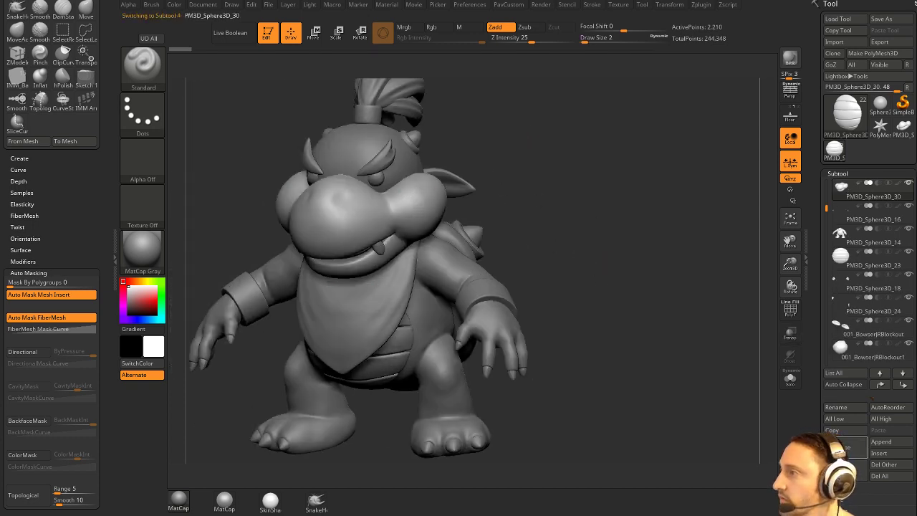
left_click(833, 53)
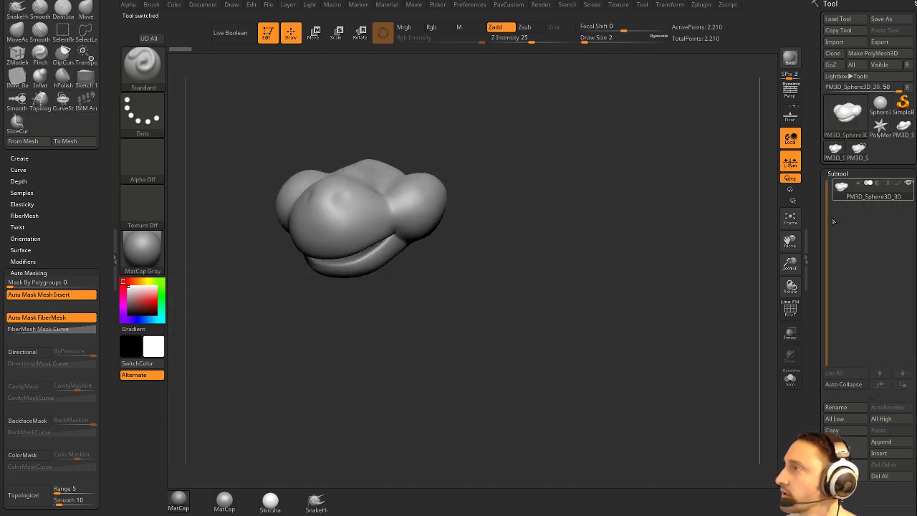
left_click(791, 311)
left_click_drag(667, 264, 629, 190, "alt")
left_click_drag(629, 189, 655, 264, "alt")
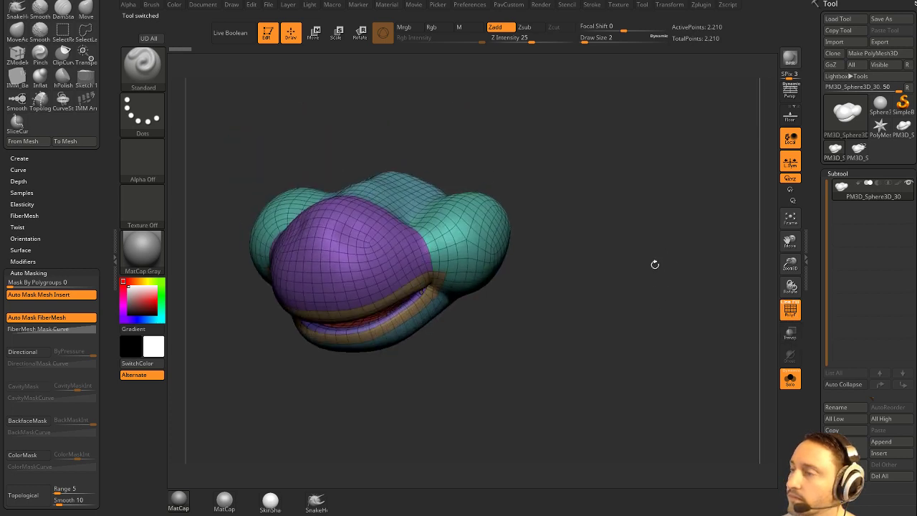
Isolate the purple snout polygroup, with SelectRect as the selection brush, and delete the hidden polygons.
left_click(409, 257, "ctrl+shift")
left_click(144, 69, "ctrl+shift")
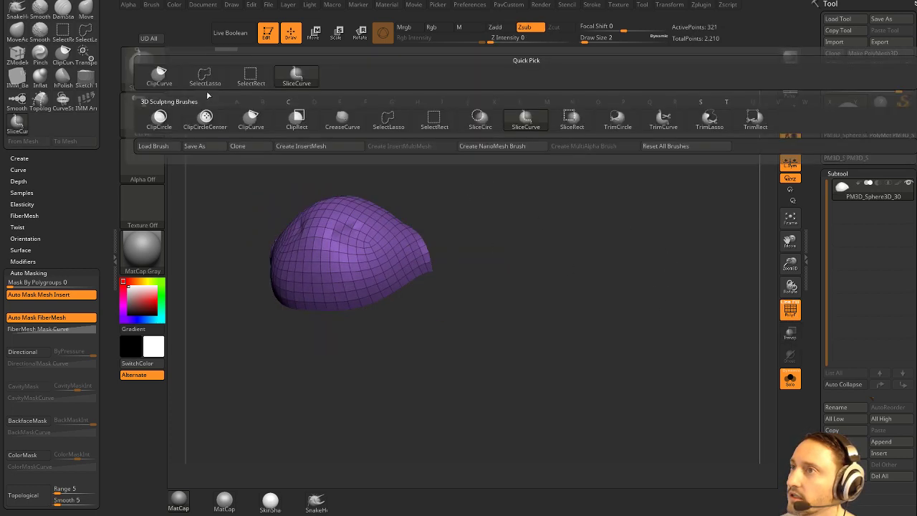
left_click(250, 76, "ctrl+shift")
key("space")
left_click(600, 210)
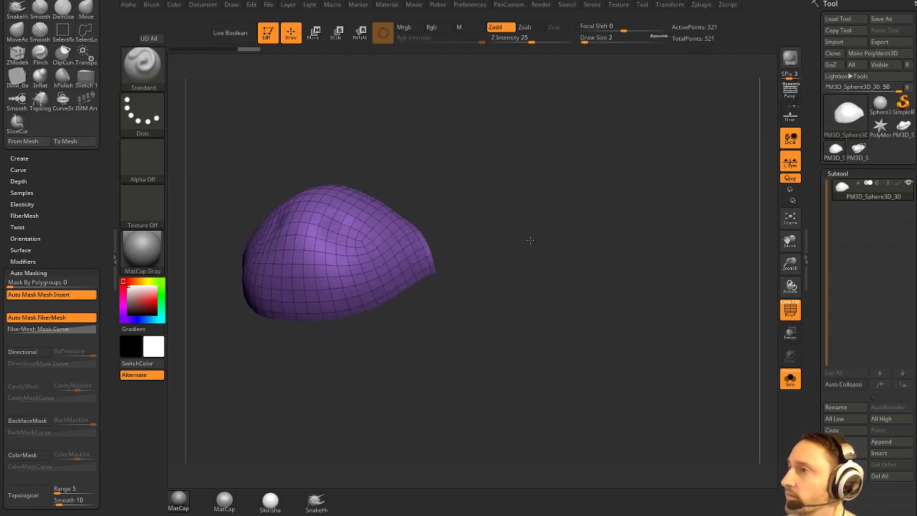
left_click_drag(531, 242, 624, 276, "alt")
key("shift+d")
Apply Micro Mesh to the snout piece using the Ring3D mesh.
left_click_drag(833, 341, 823, 186)
left_click(836, 220, "shift")
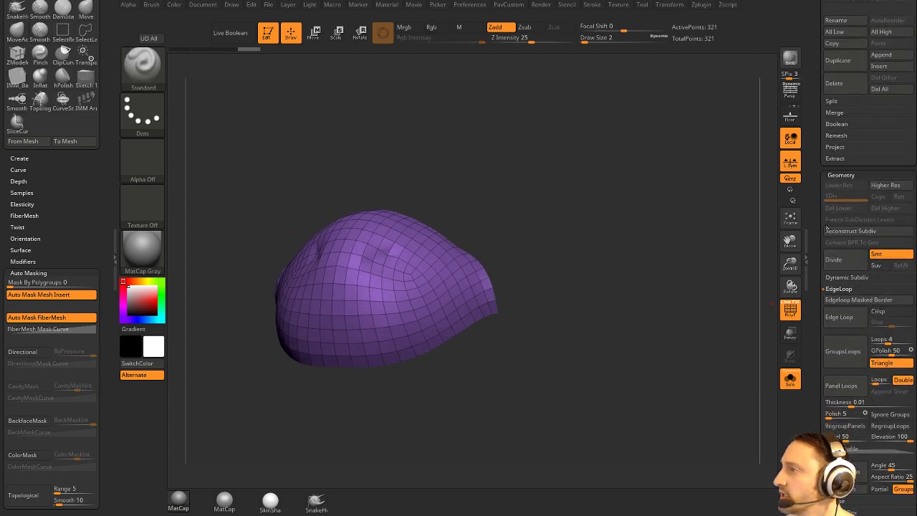
left_click(842, 291, "shift")
left_click(846, 357)
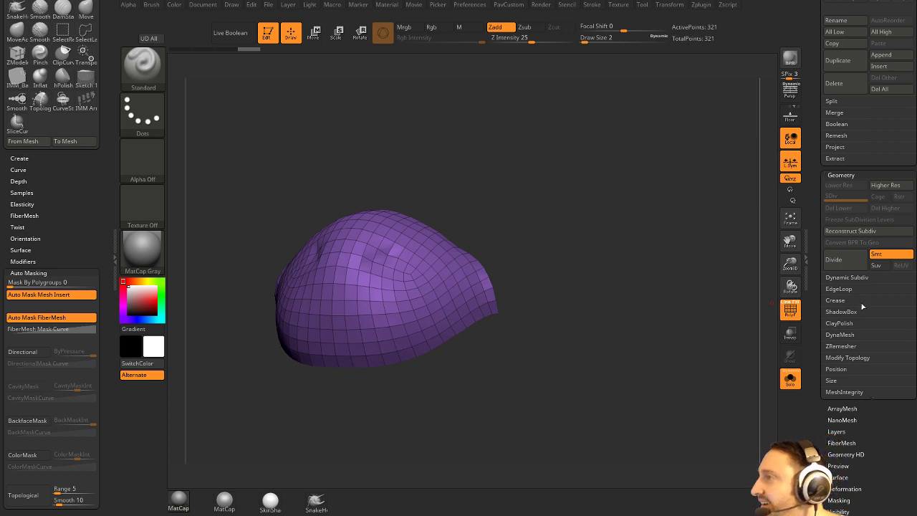
left_click(841, 347, "shift")
left_click(843, 356)
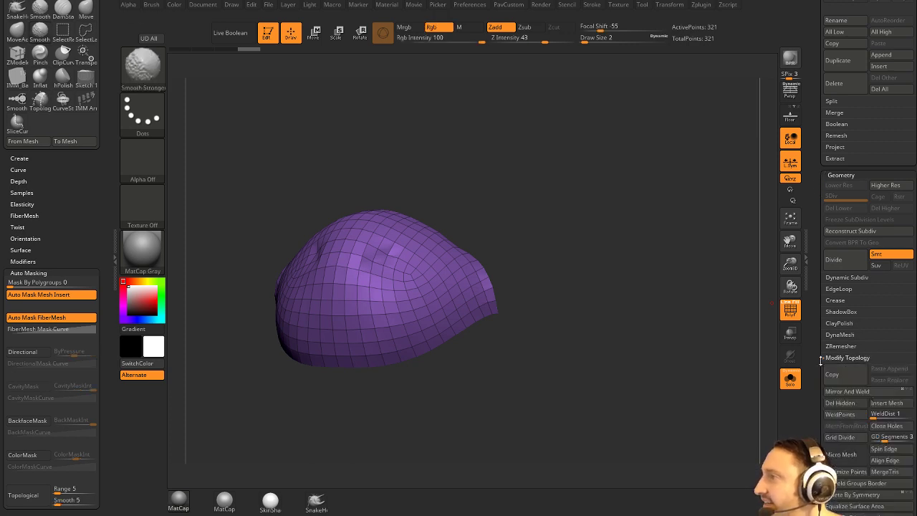
left_click(841, 280)
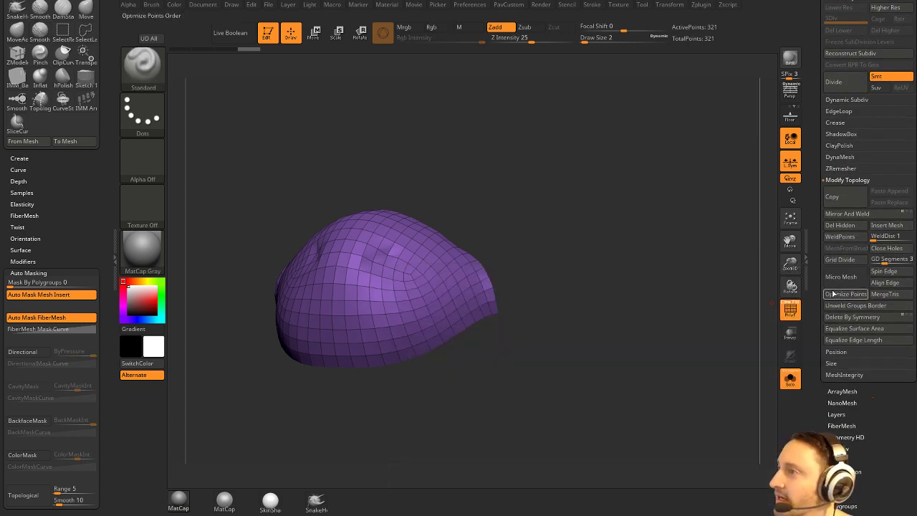
left_click(834, 282)
left_click(623, 333)
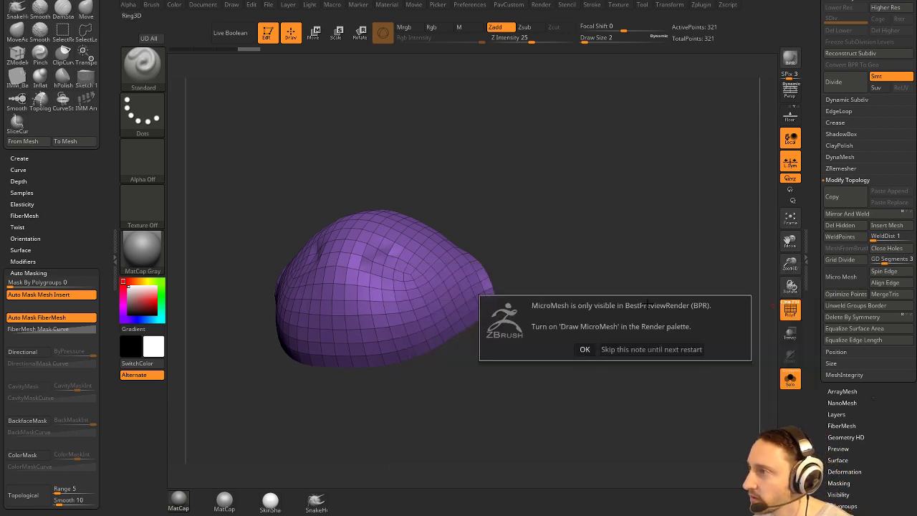
left_click(585, 350)
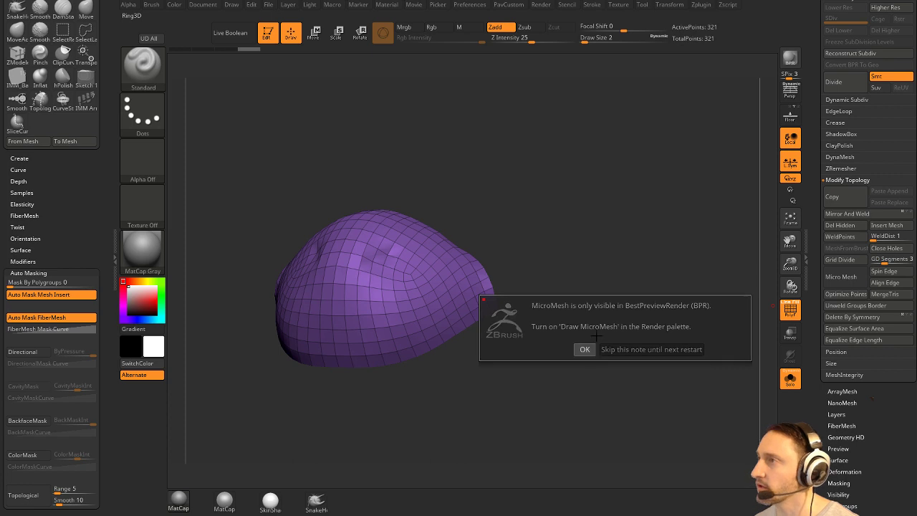
Enable Draw MicroMesh in the render properties and render the snout piece with BPR.
left_click(543, 7)
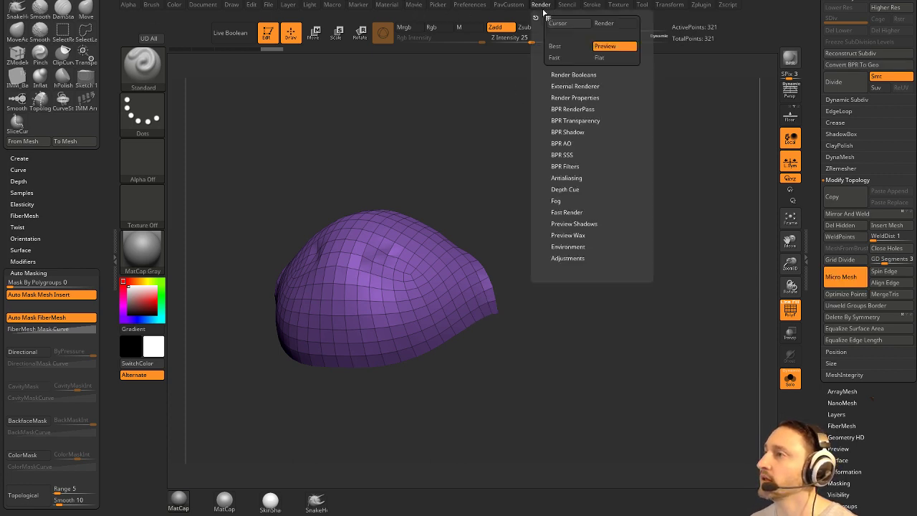
key("shift")
left_click(570, 97)
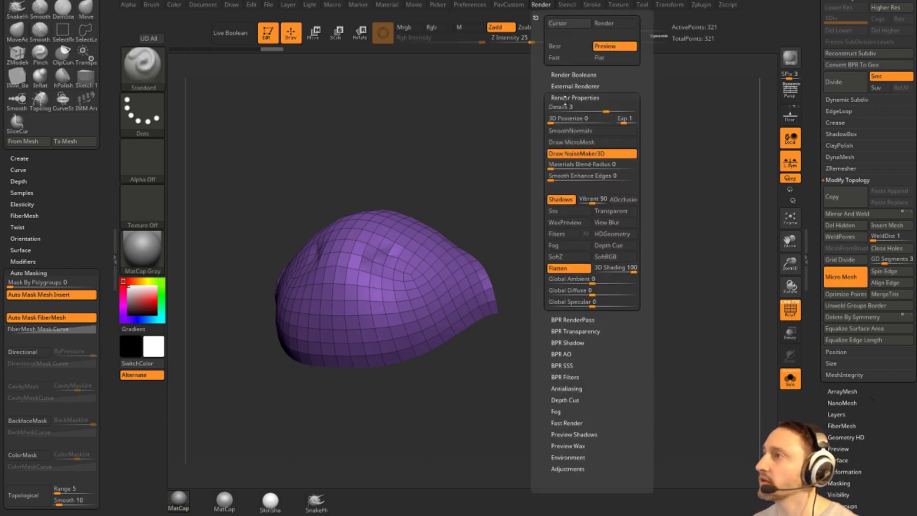
left_click(579, 142)
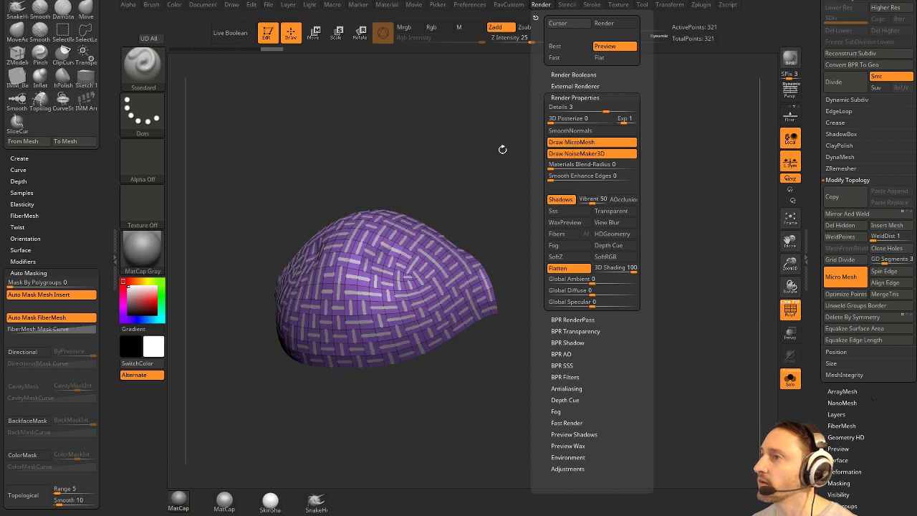
mouse_move(503, 148)
left_mouse_down("alt")
mouse_move(598, 180)
mouse_move(590, 207)
mouse_move(634, 280)
mouse_move(579, 193)
mouse_move(639, 170)
mouse_move(645, 177)
left_mouse_up("alt")
left_click(790, 60)
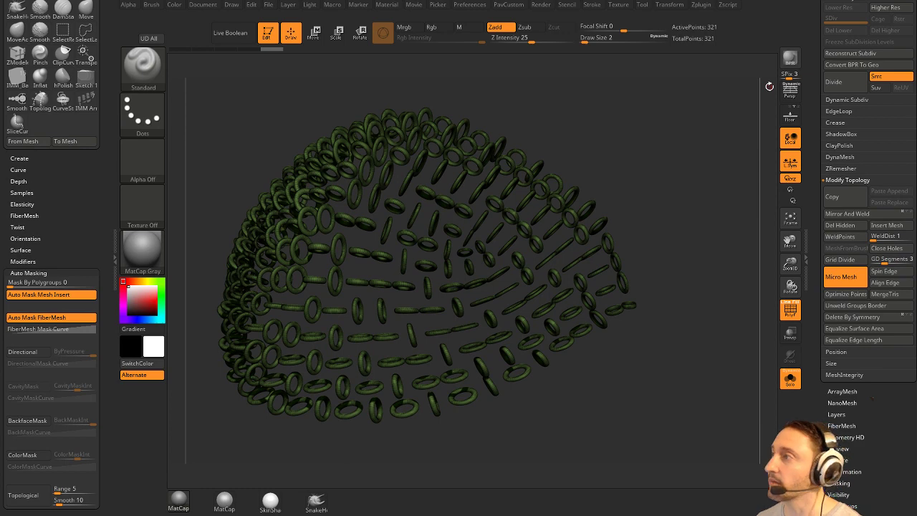
Apply Align Edge to the snout mesh and render its ring Micro Mesh again with BPR.
left_click_drag(691, 235, 707, 211)
left_click(882, 286)
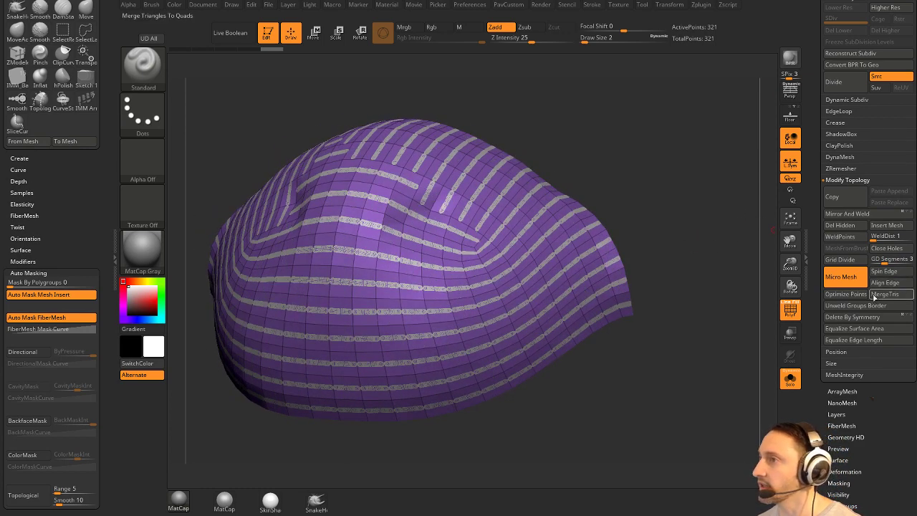
left_click(790, 61)
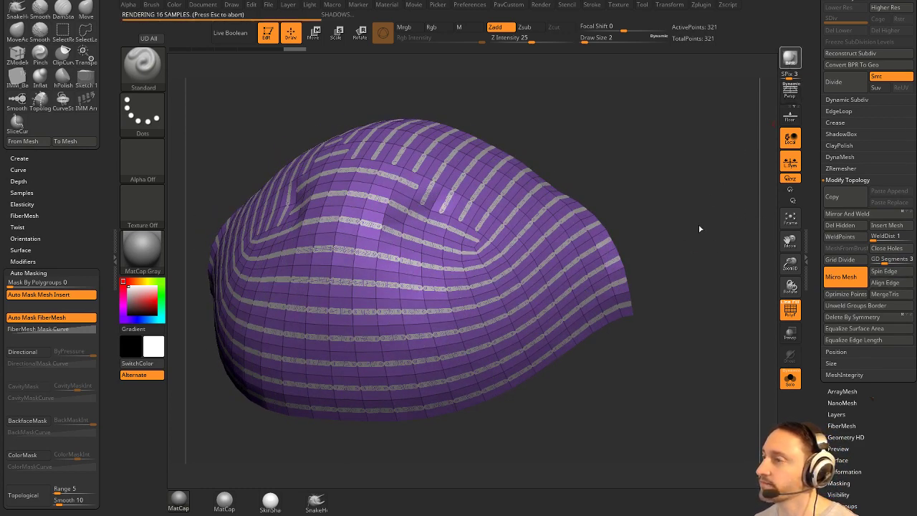
Turn off Micro Mesh on the snout piece and switch to the PolyMesh3D star tool.
left_click_drag(658, 230, 690, 236)
left_click(855, 282)
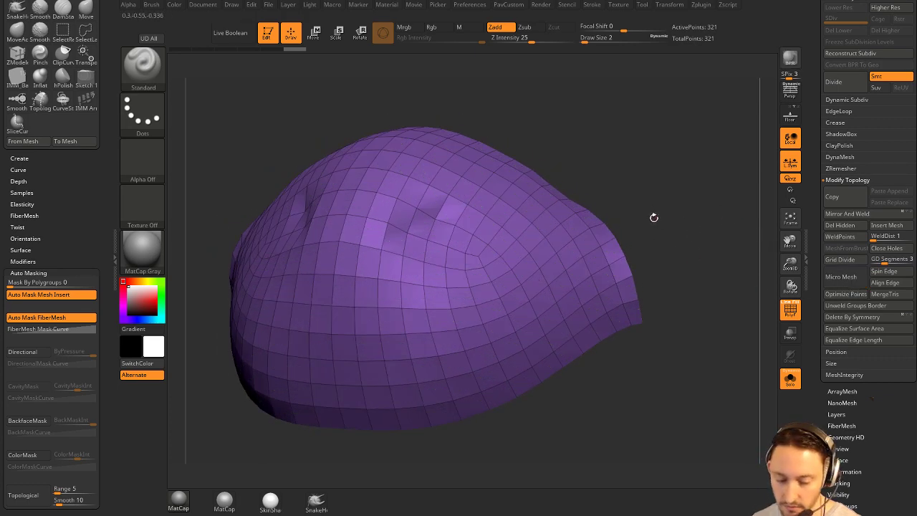
key("b")
left_click_drag(815, 149, 820, 366)
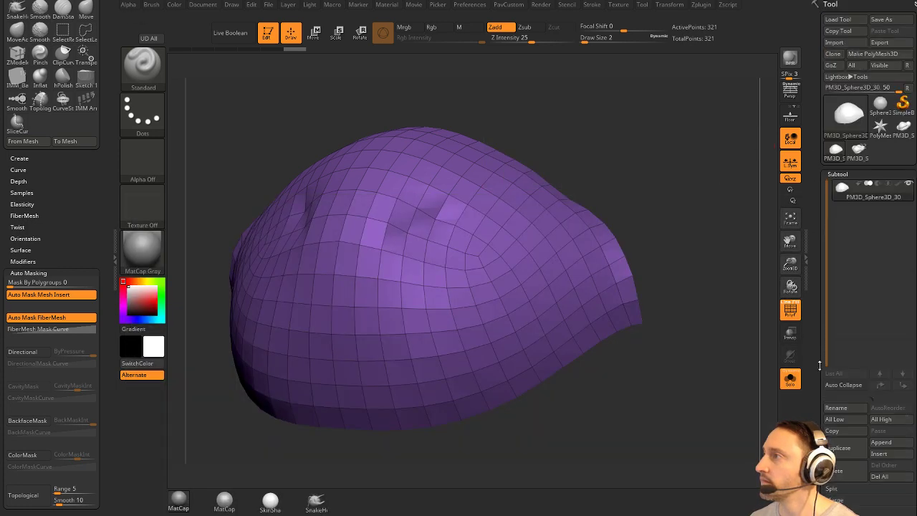
left_click(880, 128)
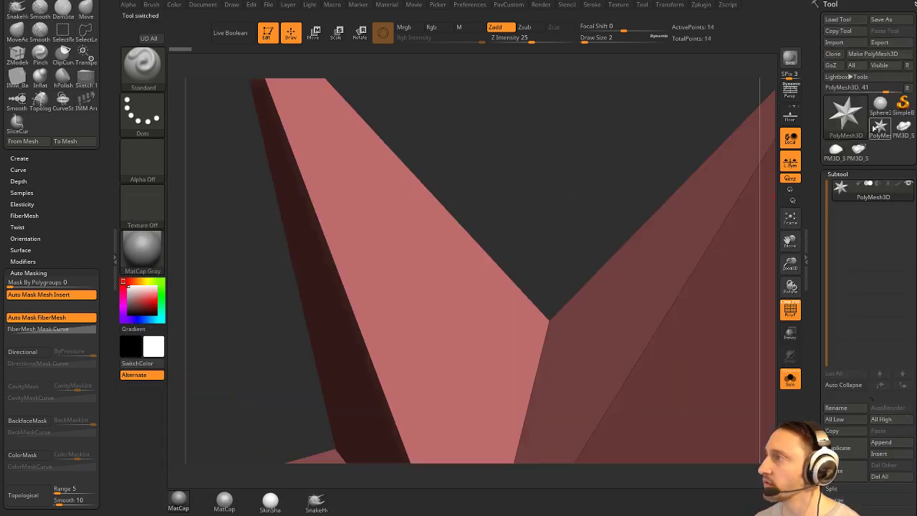
Switch to the Ring3D primitive and convert it to a PolyMesh3D.
left_click(855, 118)
left_click(607, 158)
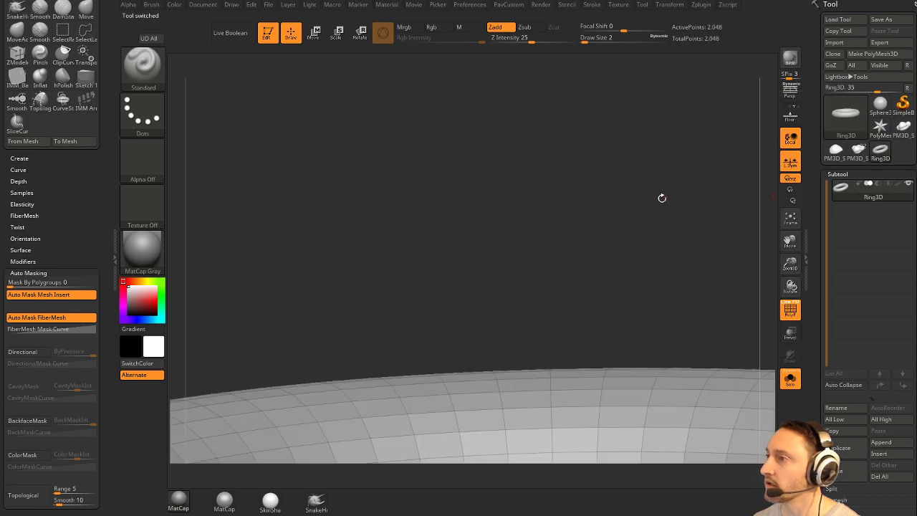
mouse_move(633, 190)
left_mouse_down("alt")
mouse_move(650, 147)
mouse_move(667, 187)
mouse_move(650, 183)
left_mouse_up("alt")
left_click(866, 54)
Try to create a NanoMesh brush directly from the ring mesh with the Standard brush active.
key("b")
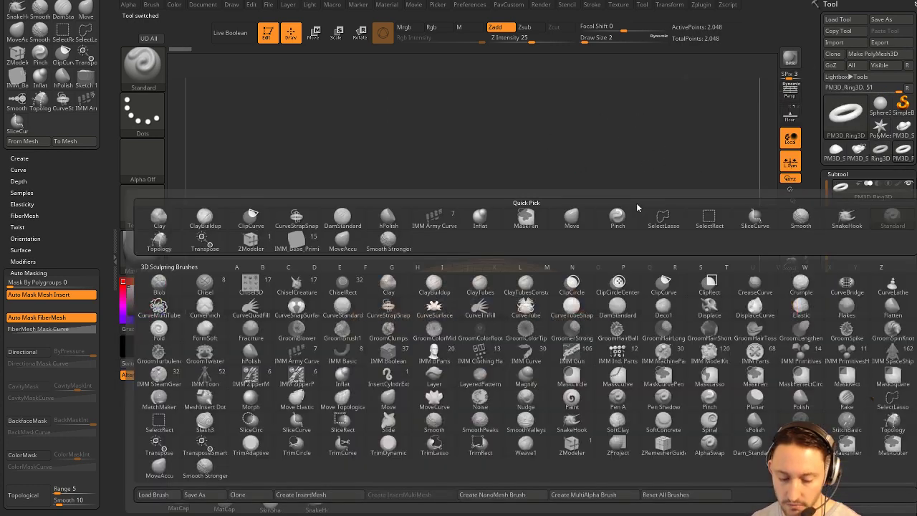
mouse_move(850, 200)
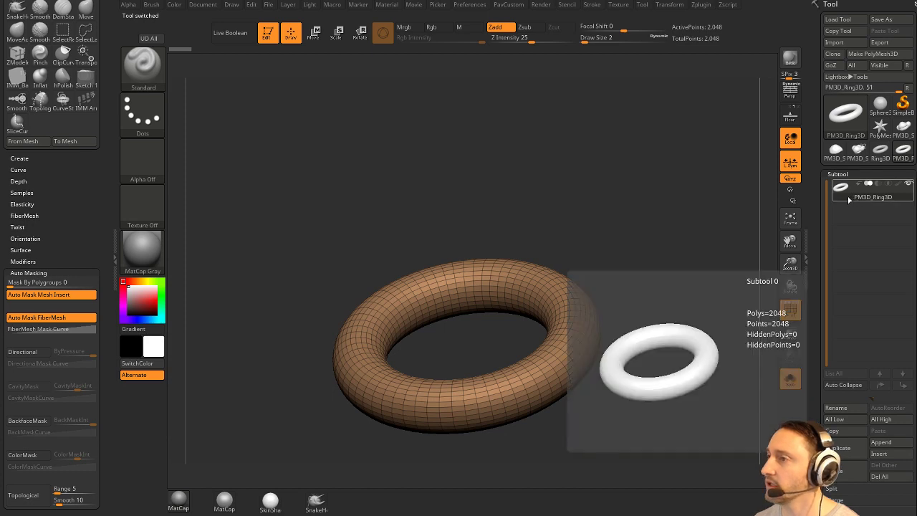
scroll(75, 167, "up", 3)
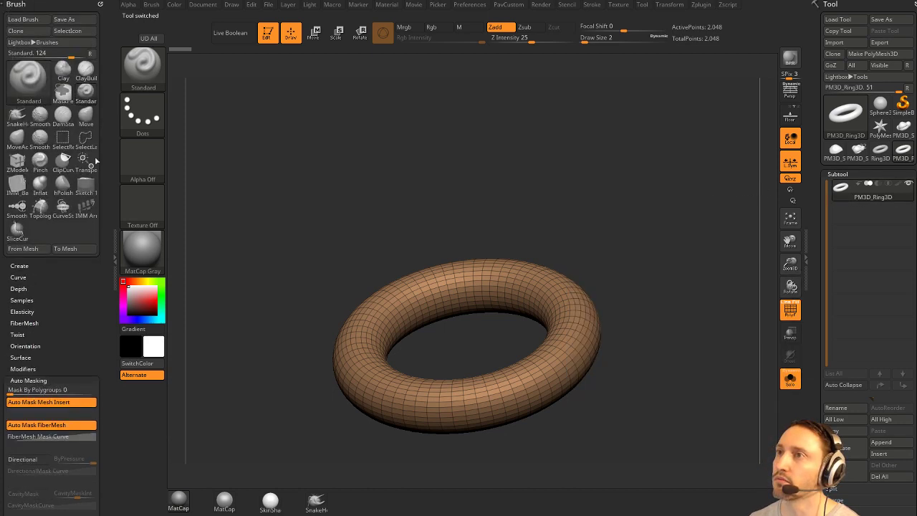
left_click(20, 266)
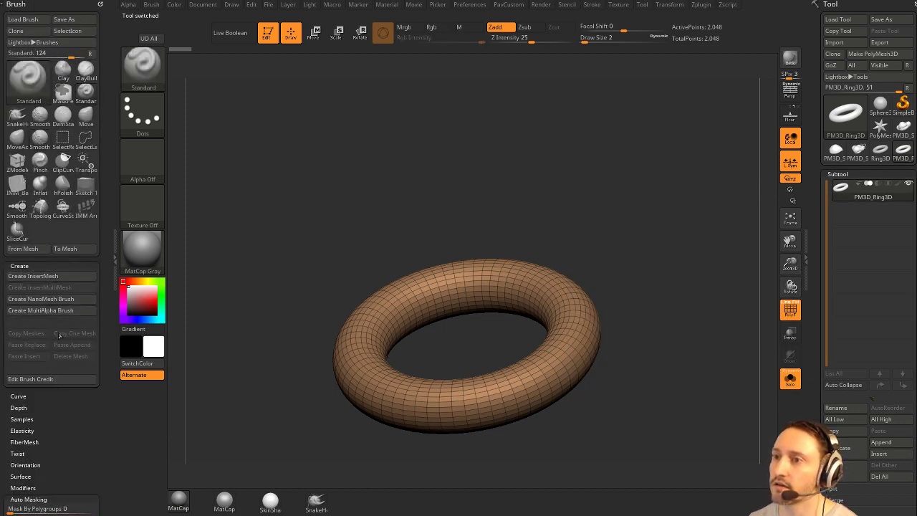
left_click(41, 300)
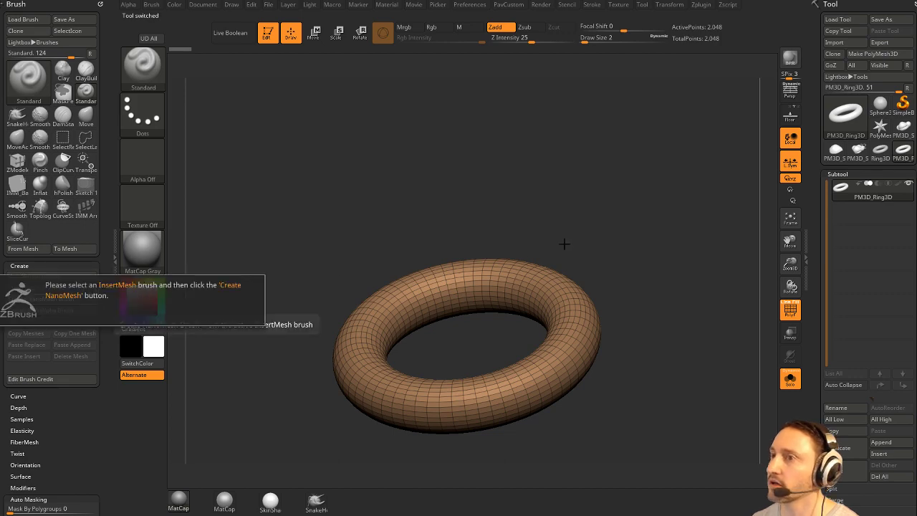
Create a new InsertMesh brush from the front-facing ring and turn it into a NanoMesh brush.
left_click_drag(592, 202, 633, 201, "shift")
left_click_drag(636, 240, 654, 202, "alt")
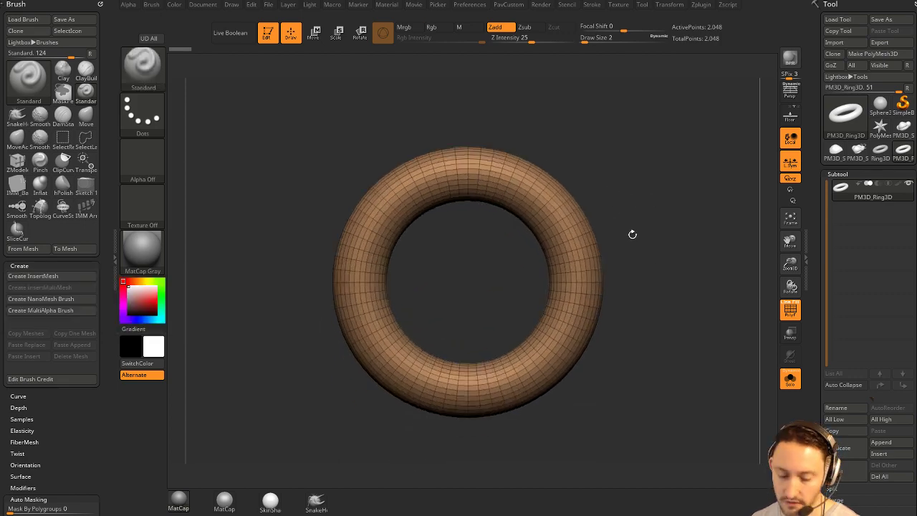
key("b")
left_click(301, 499)
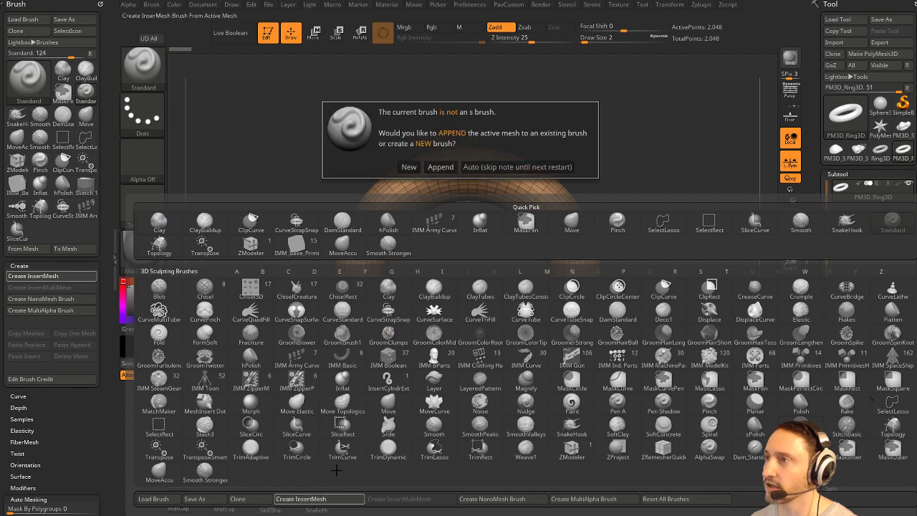
left_click(408, 167)
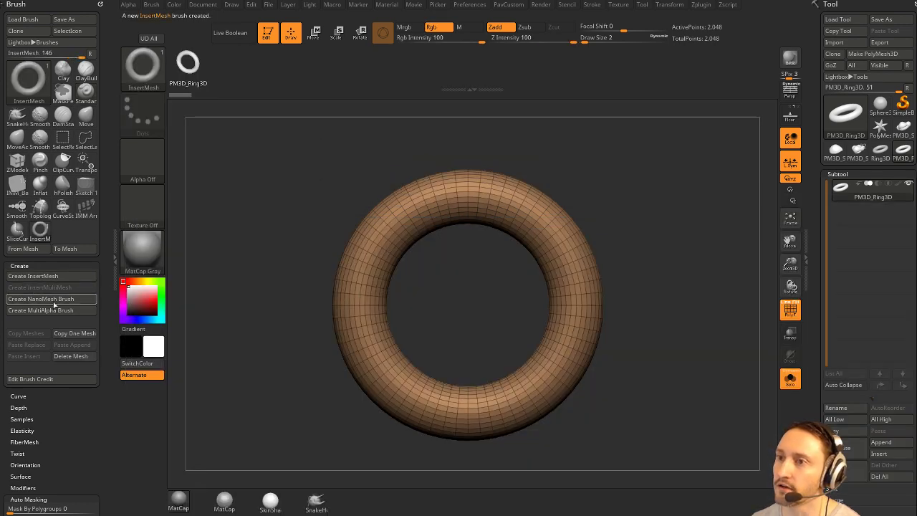
Switch to the cloned snout piece PM3D_Sphere3D_30 and turn it to show its side.
left_click(860, 153)
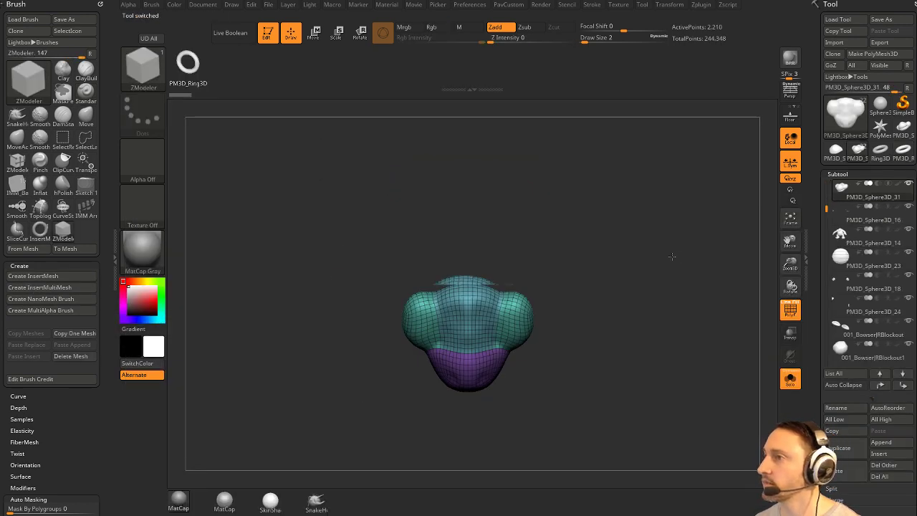
left_click_drag(674, 258, 672, 195)
left_click_drag(672, 195, 681, 242, "alt")
left_click(837, 152)
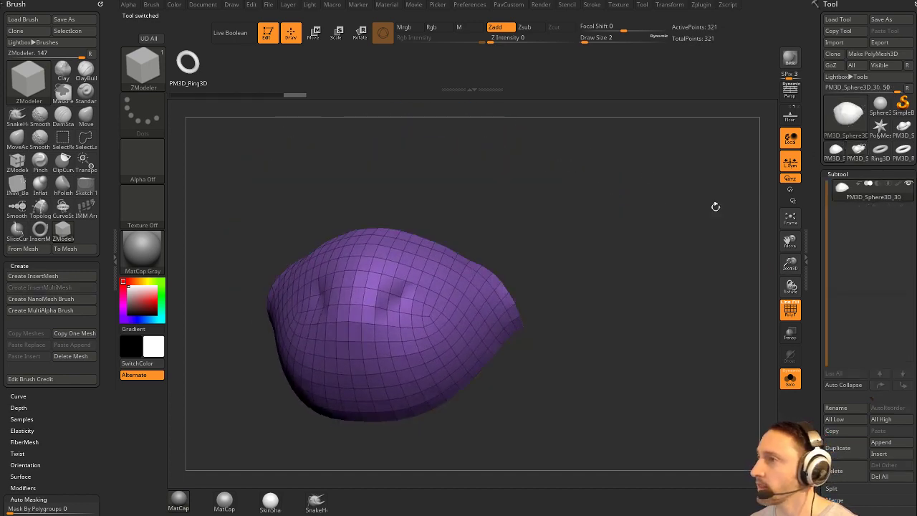
mouse_move(715, 207)
left_mouse_down()
mouse_move(674, 236)
mouse_move(674, 252)
left_mouse_up()
Set the ZModeler polygon action to Insert NanoMesh and insert the ring NanoMesh on a single polygon of the snout.
key("b")
key("z")
key("m")
key("space")
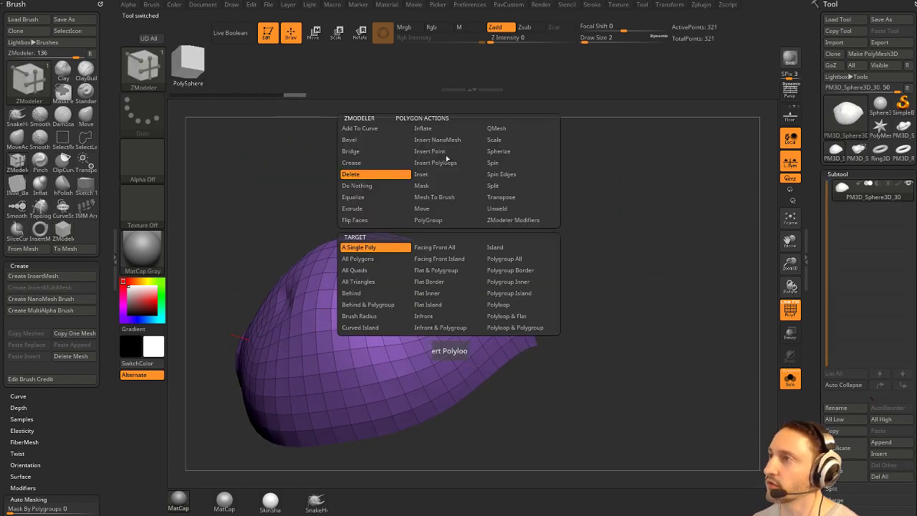
left_click(437, 139)
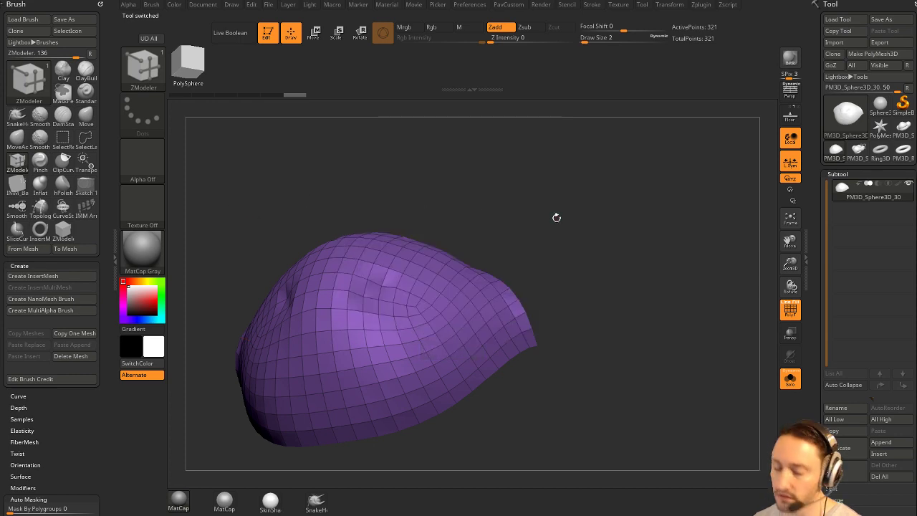
key("b")
left_click(297, 472)
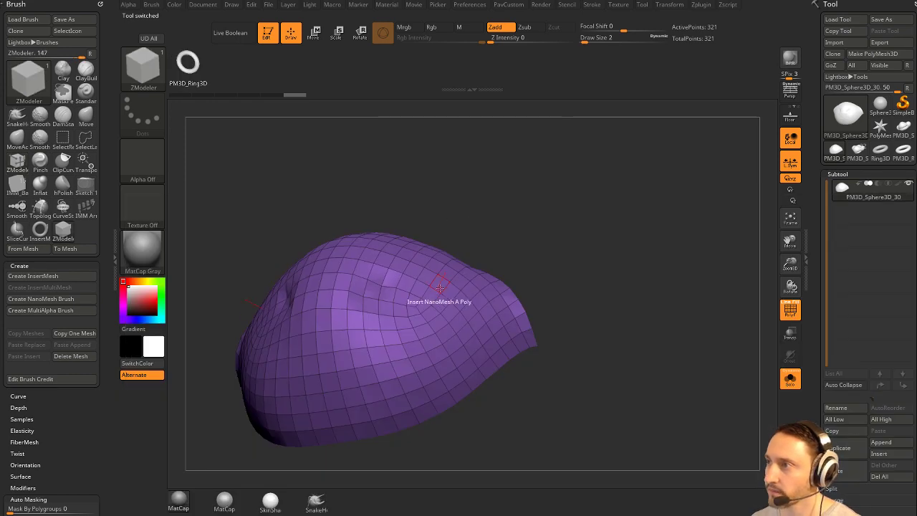
left_click_drag(441, 286, 445, 287)
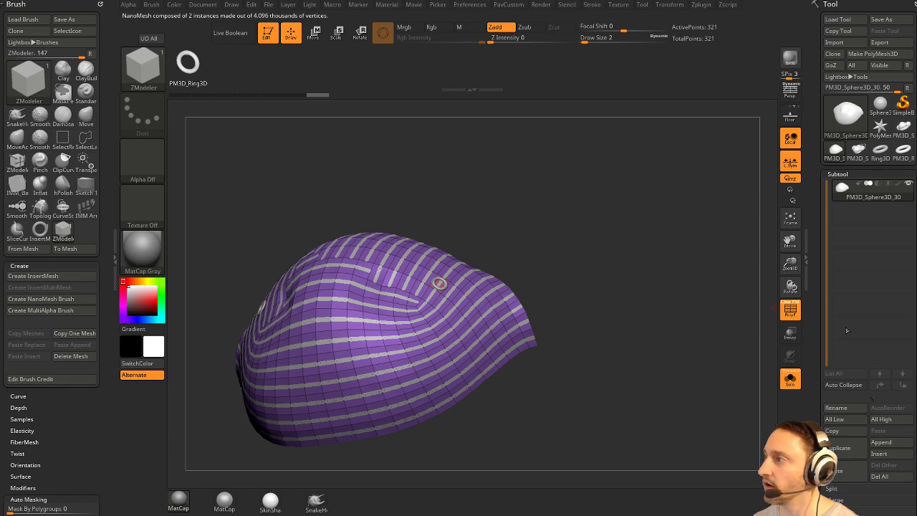
Turn off Micro Mesh on the snout piece and undo the single-polygon ring insertion.
left_click_drag(819, 342, 819, 223)
left_click(846, 431)
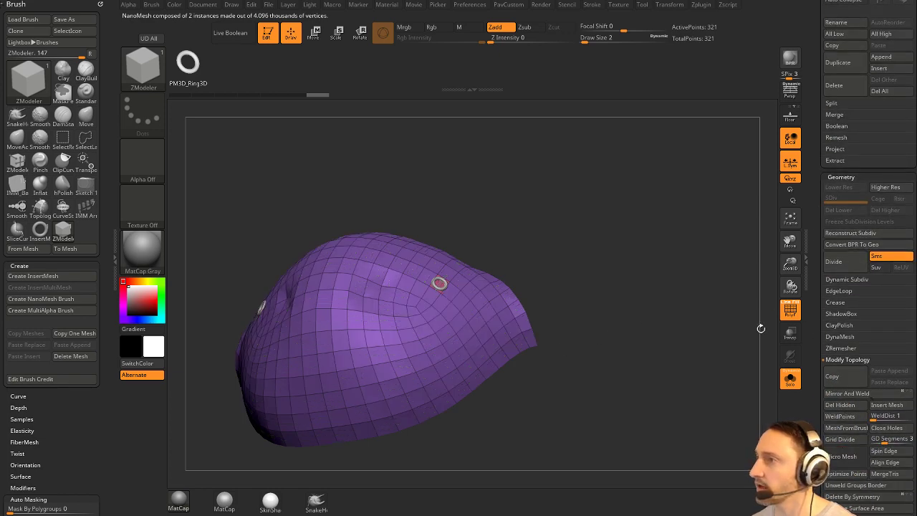
key("ctrl+z")
key("ctrl+z")
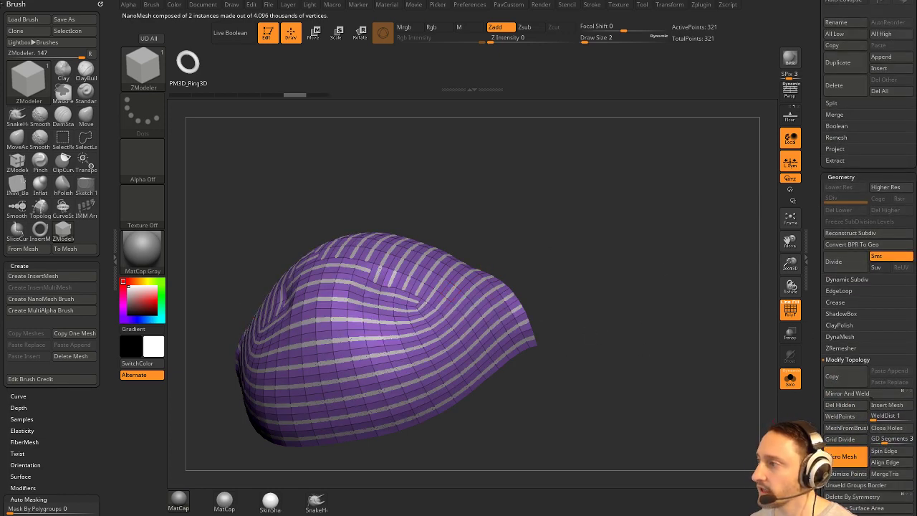
Set the Insert NanoMesh target to Polygroup All and insert the ring across the whole snout.
key("space")
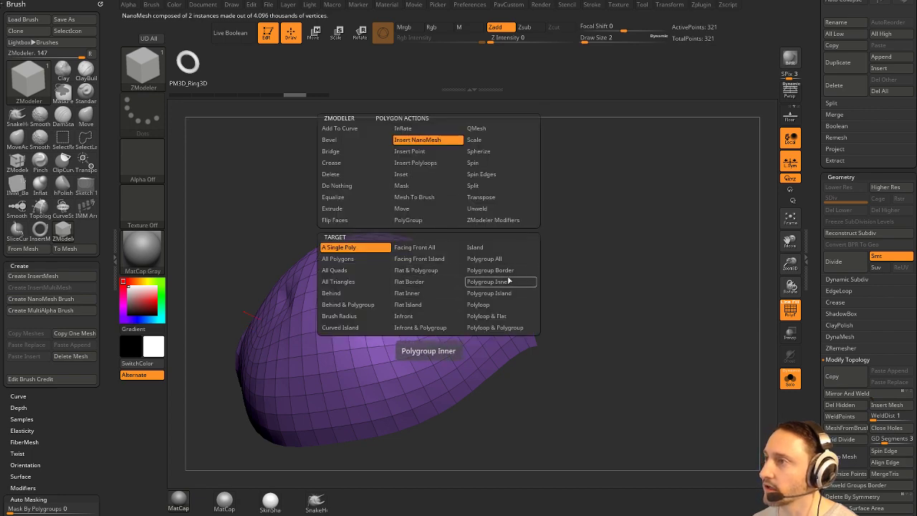
left_click(501, 260)
left_click_drag(448, 291, 689, 270)
In the NanoMesh settings, set the rings' size to 0.31259, width to 0.84981, length to 2.47966 and height to 4.8277.
left_click_drag(818, 309, 822, 205)
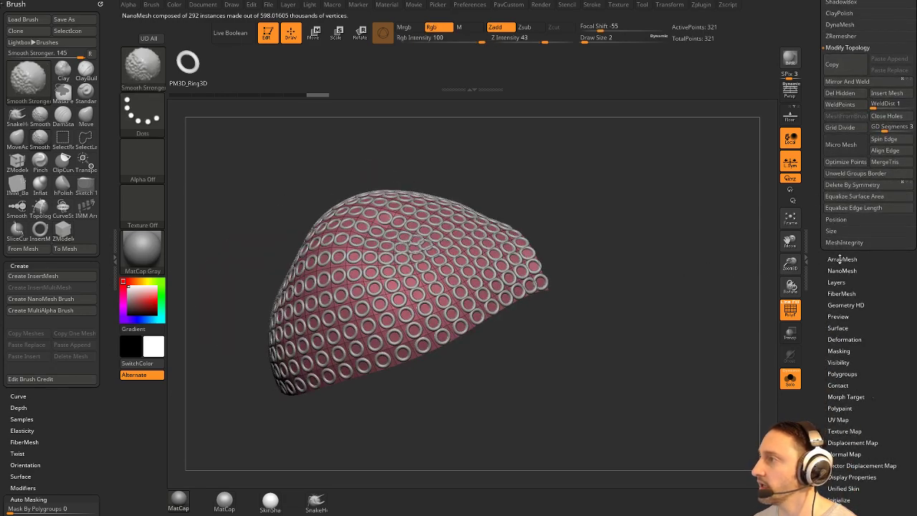
left_click(835, 271, "shift")
left_click_drag(825, 384, 868, 196)
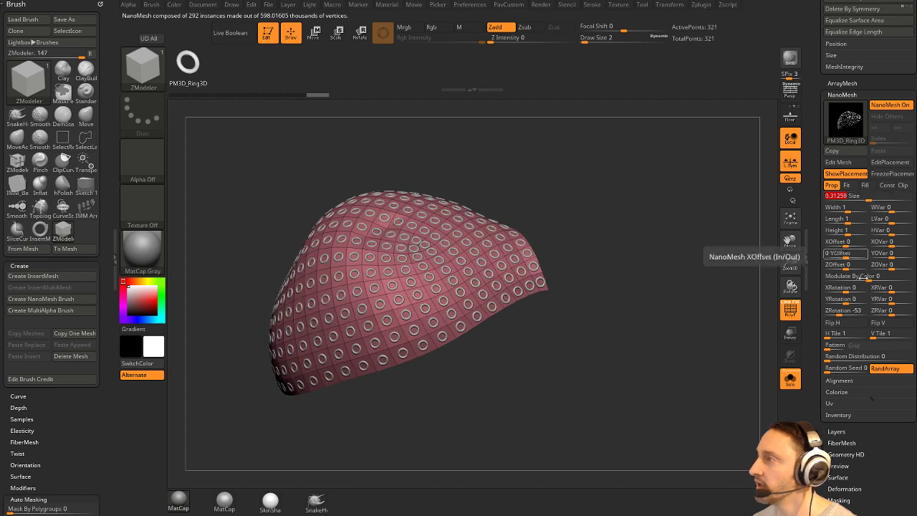
mouse_move(835, 357)
left_mouse_down()
mouse_move(868, 357)
mouse_move(825, 357)
left_mouse_up()
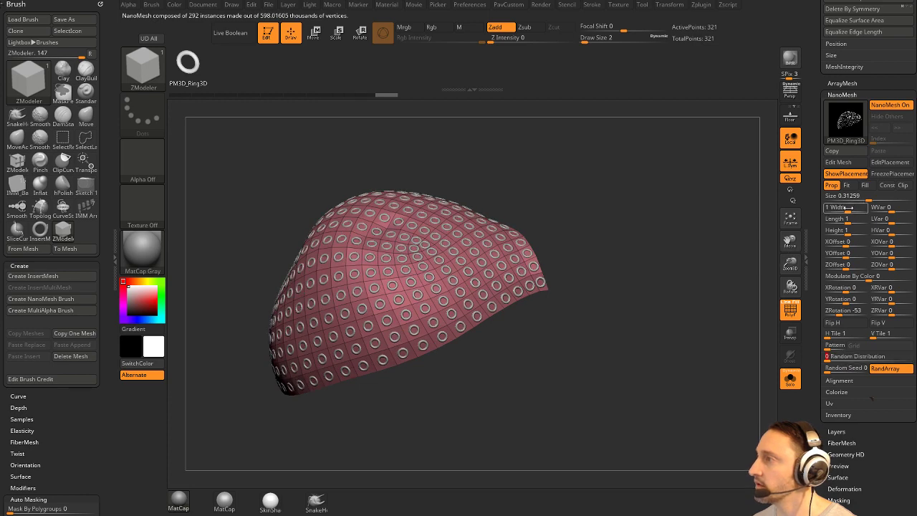
left_click_drag(848, 208, 858, 232)
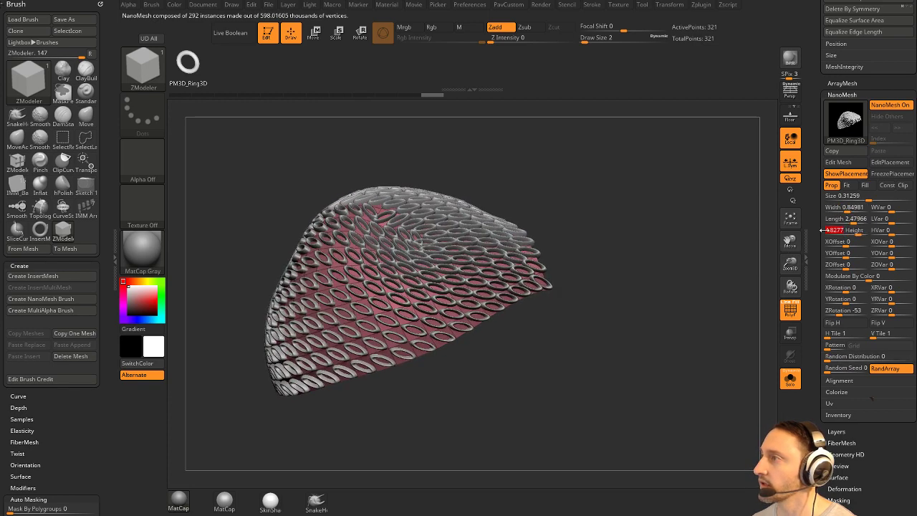
Change the NanoMesh placement to Fit and set the rings' size to 0.65905.
left_click(848, 185)
left_click_drag(774, 218, 742, 235)
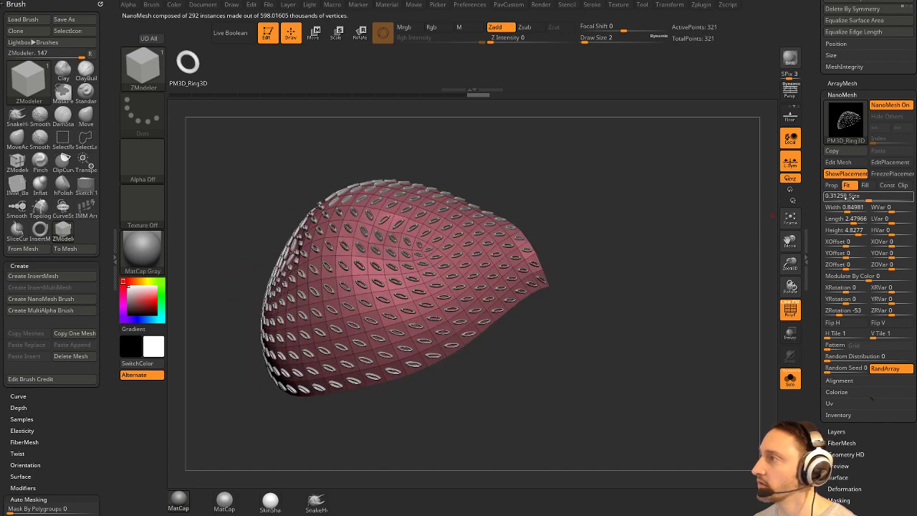
left_click_drag(867, 198, 876, 198)
left_click_drag(738, 213, 718, 220)
left_click_drag(537, 192, 597, 210)
Set the draw size to 83 and pull the snout's upper surface with the Move brush.
key("s")
left_click(594, 212)
key("b")
key("m")
key("v")
mouse_move(495, 197)
left_mouse_down()
mouse_move(508, 172)
mouse_move(569, 172)
mouse_move(515, 172)
mouse_move(522, 162)
left_mouse_up()
mouse_move(555, 172)
left_mouse_down("alt")
mouse_move(556, 194)
mouse_move(597, 197)
mouse_move(573, 246)
left_mouse_up("alt")
Use ZModeler to mark a patch of polygons on the side of the snout and clear its NanoMesh rings.
key("b")
key("z")
key("m")
key("space")
mouse_move(437, 272)
left_mouse_down("alt")
mouse_move(445, 311)
mouse_move(430, 315)
left_mouse_up("alt")
left_click(430, 315)
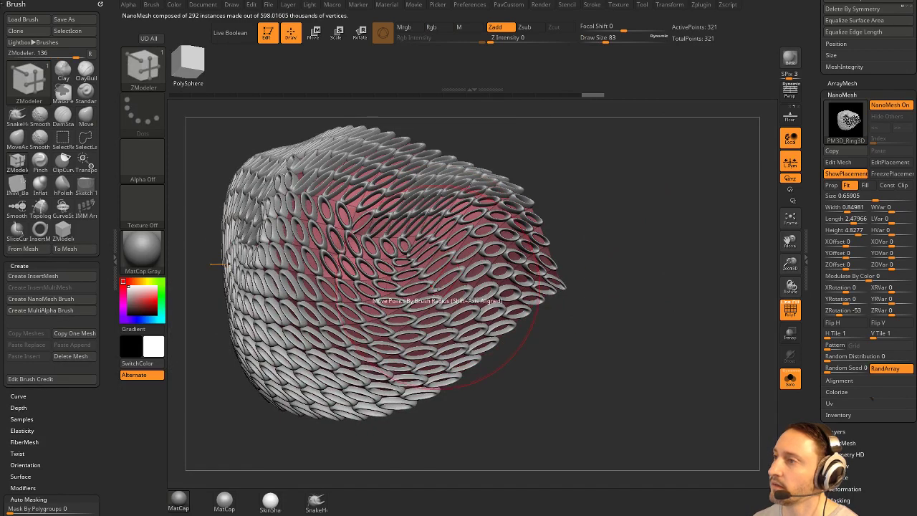
mouse_move(443, 286)
left_mouse_down("alt")
mouse_move(432, 253)
mouse_move(428, 276)
left_mouse_up("alt")
left_click_drag(399, 334, 410, 293, "alt")
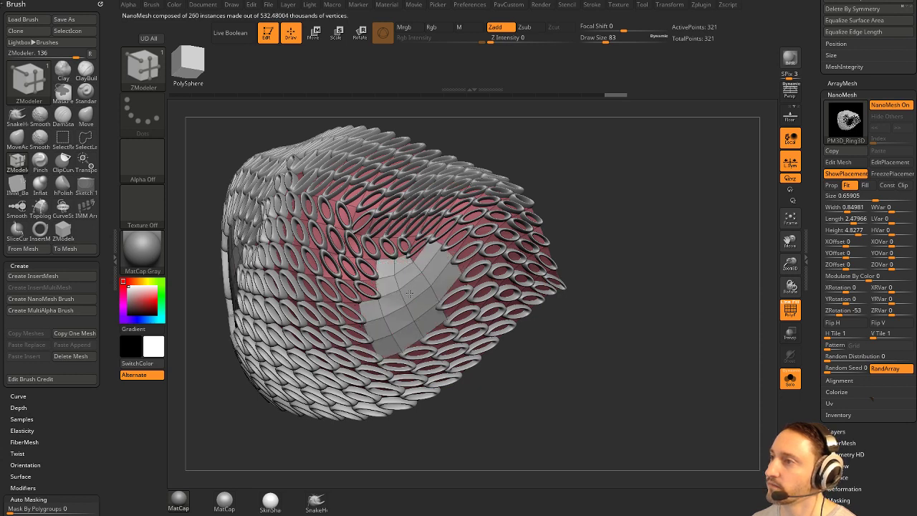
left_click(410, 293)
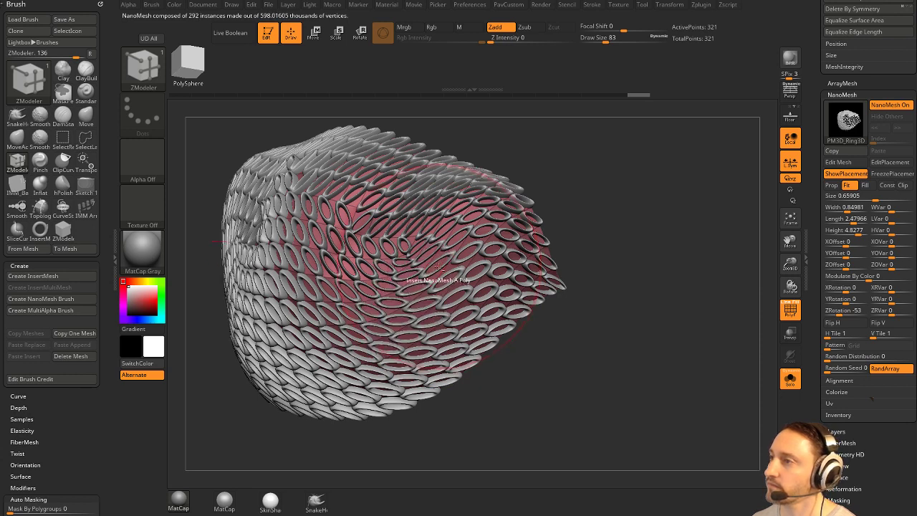
mouse_move(439, 264)
left_mouse_down("alt")
mouse_move(413, 252)
mouse_move(388, 267)
mouse_move(417, 290)
mouse_move(391, 251)
left_mouse_up("alt")
mouse_move(625, 260)
left_mouse_down()
mouse_move(640, 231)
mouse_move(617, 247)
mouse_move(626, 268)
left_mouse_up()
left_click_drag(658, 237, 592, 211)
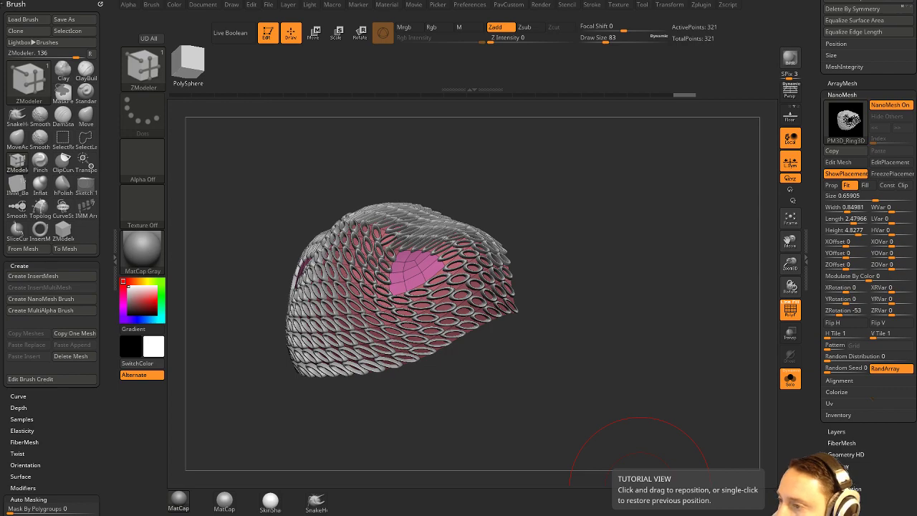
Switch to the browser, open the channel's Sci Fi Pistol Series playlist and select its web address.
left_click_drag(372, 515, 338, 1)
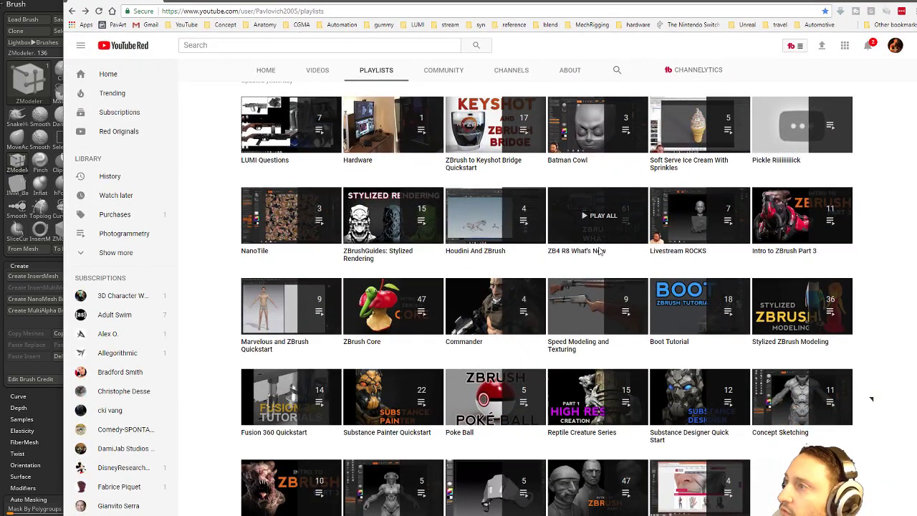
scroll(601, 252, "up", 1)
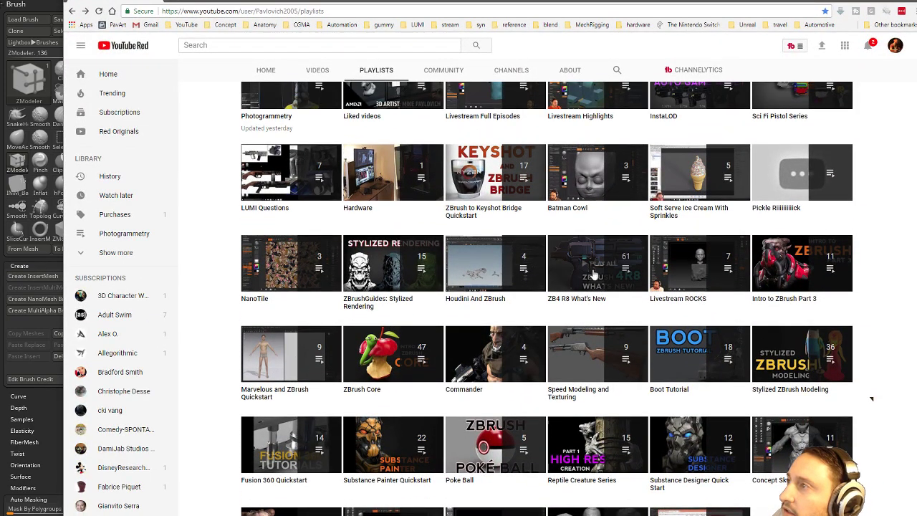
scroll(594, 274, "up", 3)
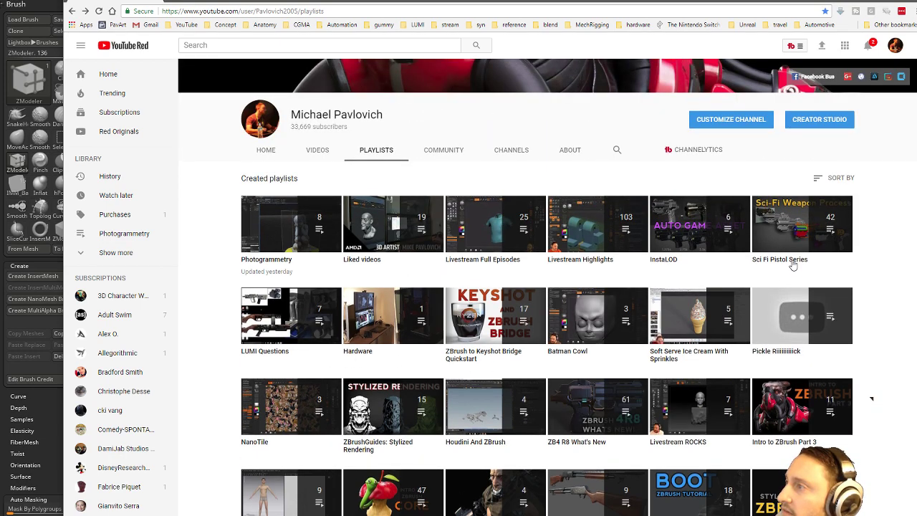
left_click(116, 253)
left_click(122, 331)
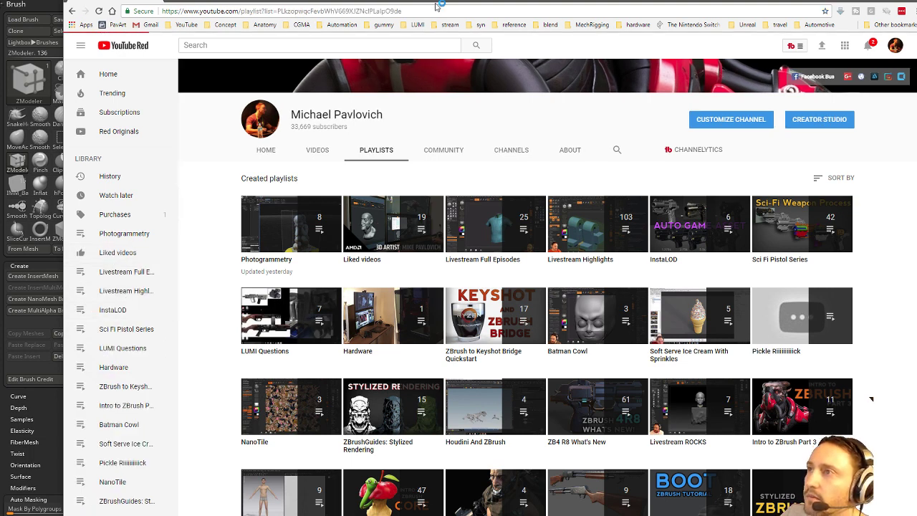
left_click(442, 10)
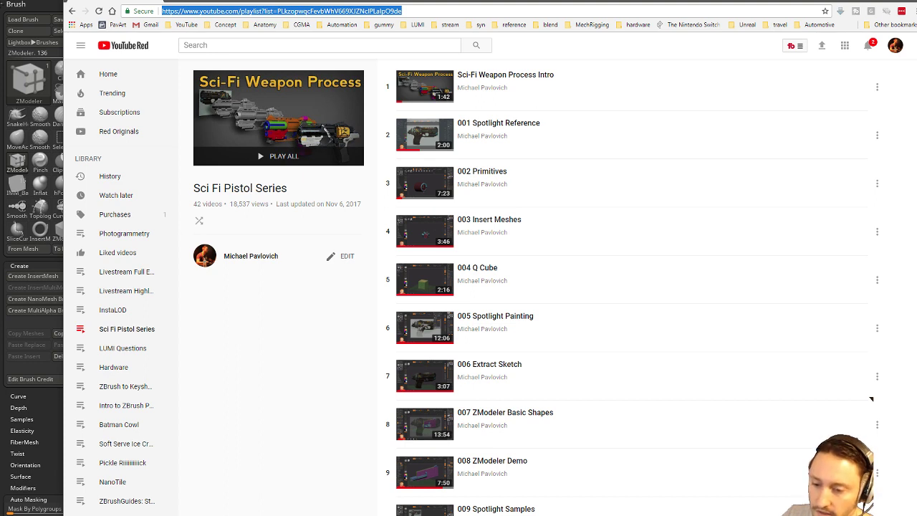
key("alt+Tab")
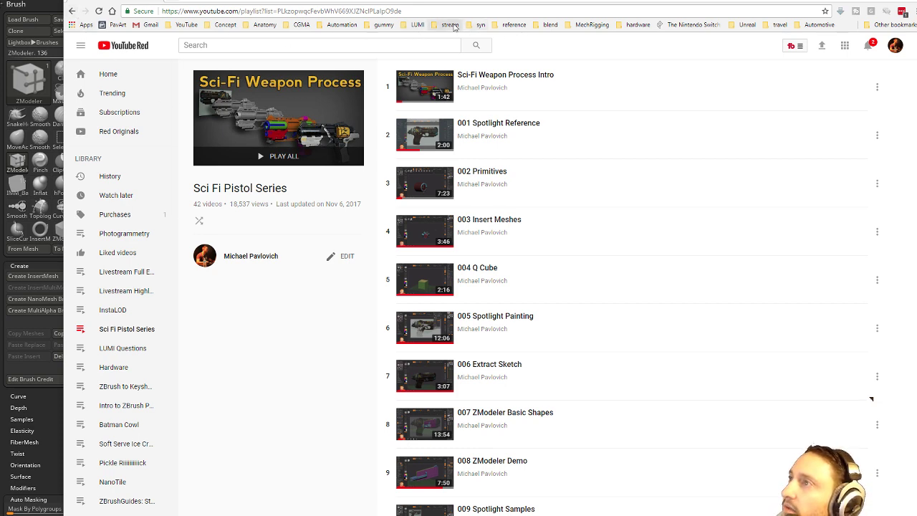
Open Pixologic's ZBrushLIVE workshop playlist from the stream bookmarks and select its web address.
left_click(451, 25)
left_click(457, 81)
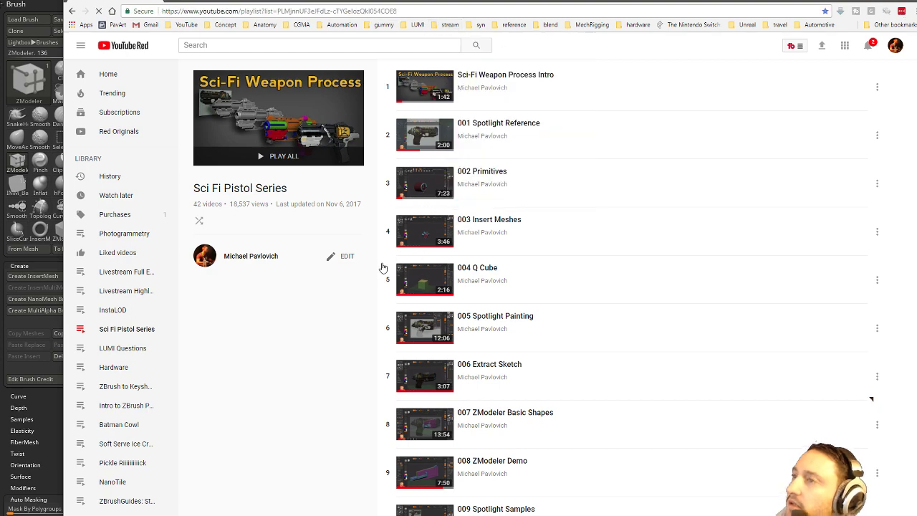
left_click(286, 12)
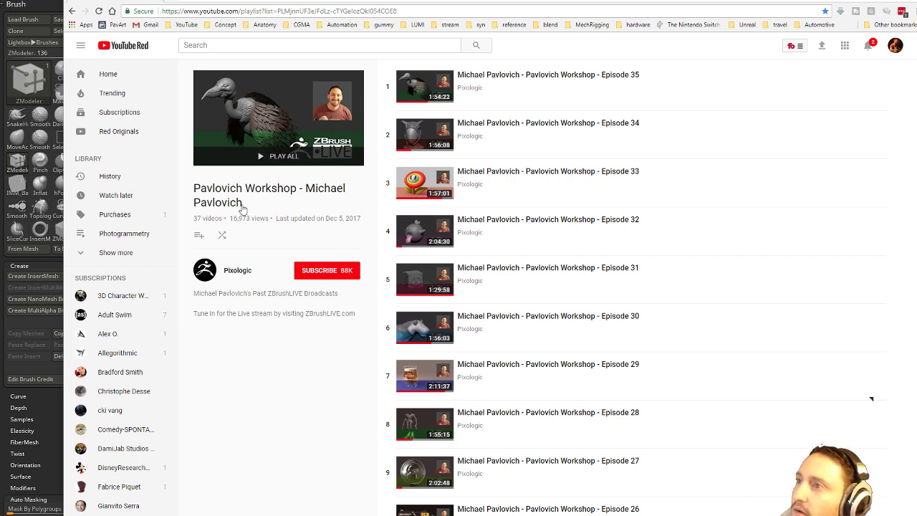
Open the Pixologic channel's playlists page and look through its created playlists.
left_click(237, 276)
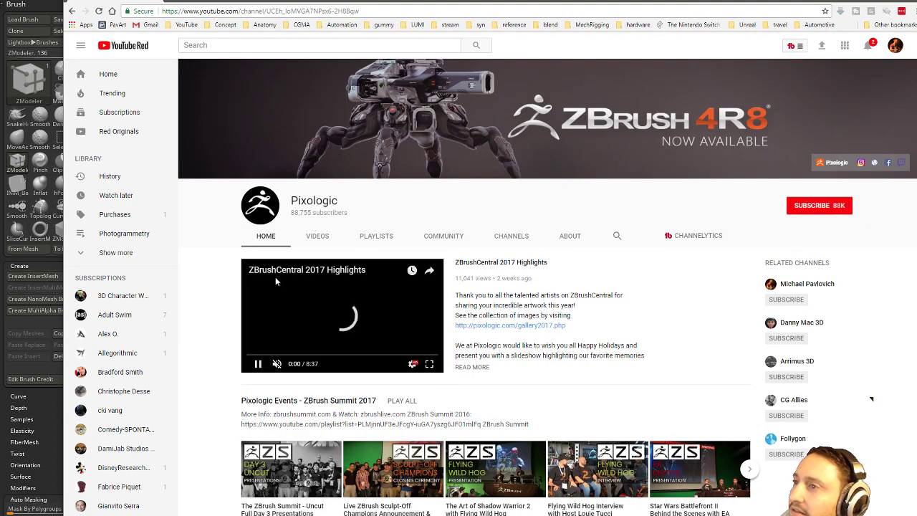
left_click(377, 239)
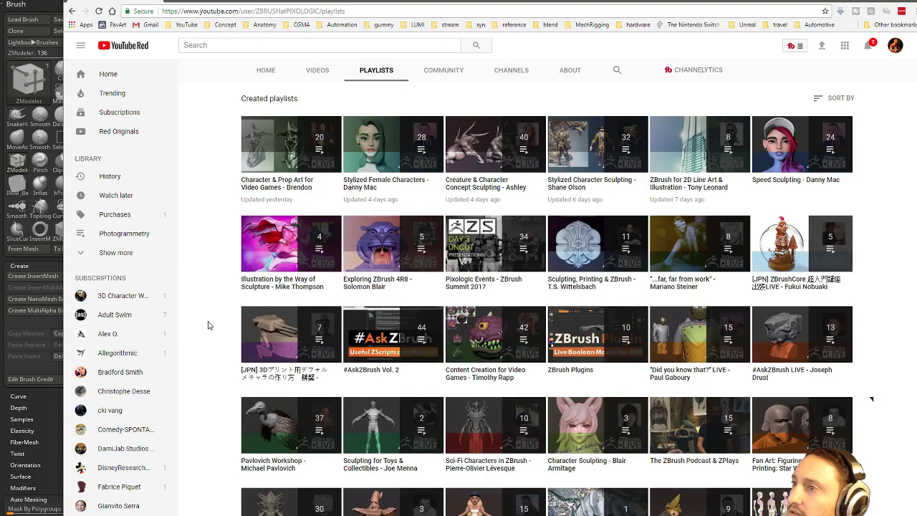
scroll(208, 325, "down", 1)
scroll(208, 325, "down", 2)
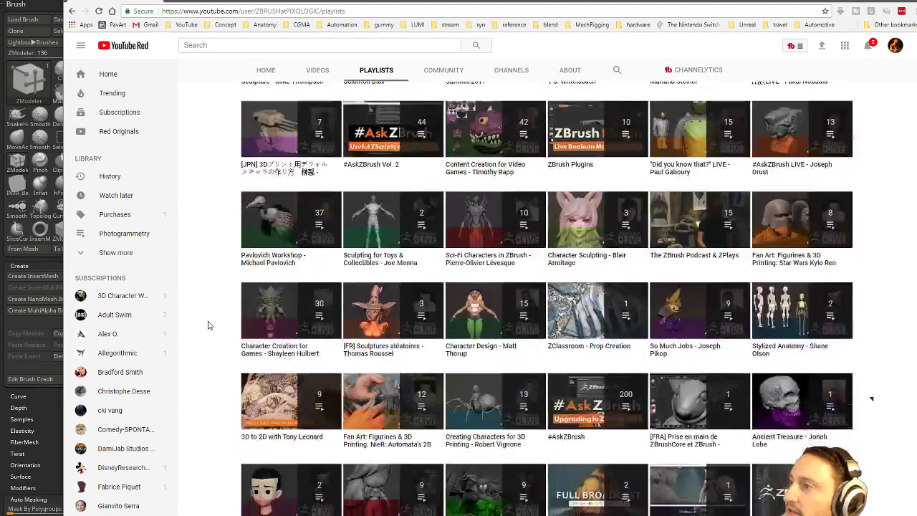
mouse_move(579, 329)
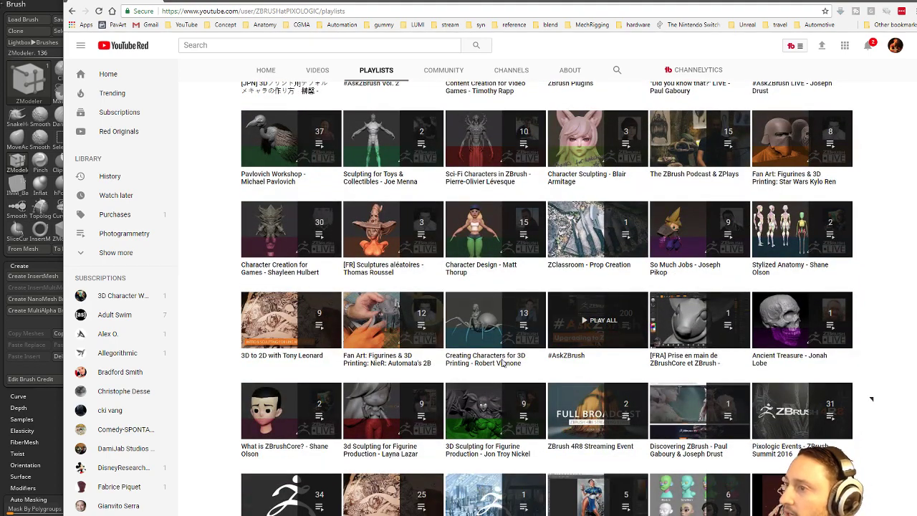
scroll(578, 329, "up", 3)
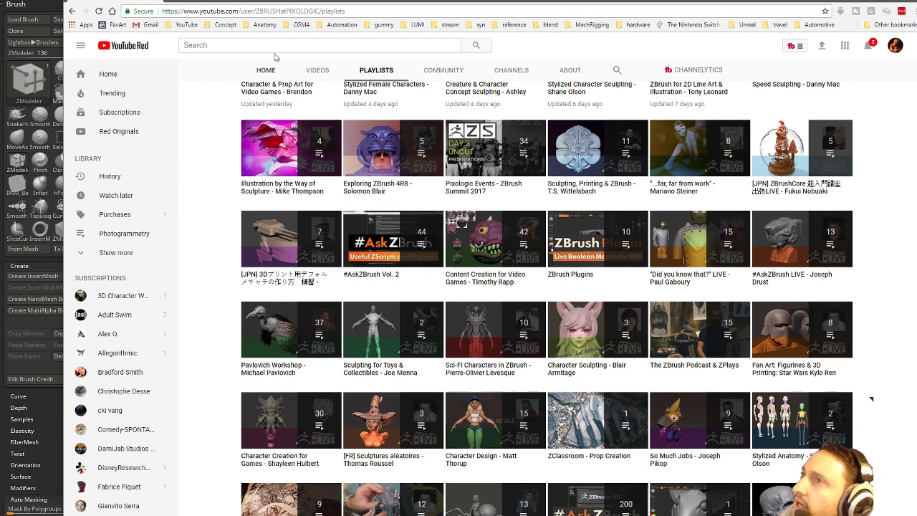
Switch back to ZBrush, clear the canvas and set up a PolyMesh3D star in Edit mode.
key("alt+Tab")
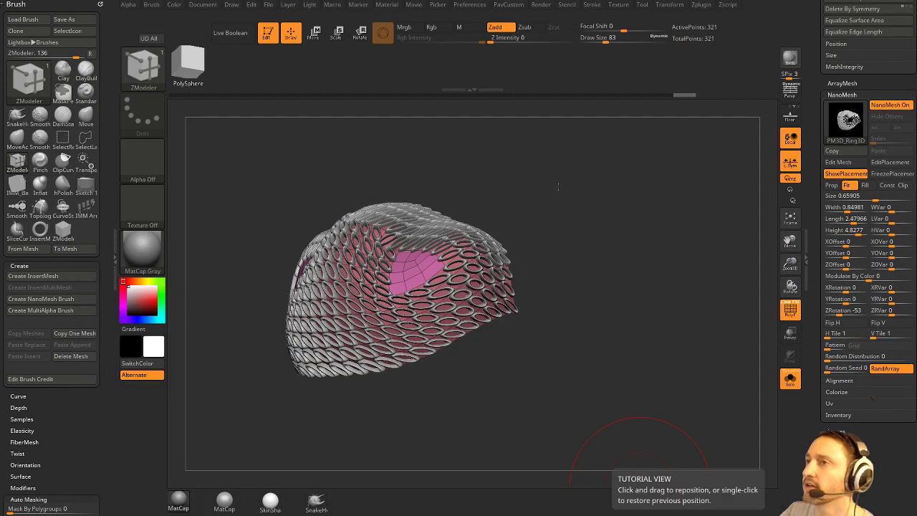
left_click_drag(559, 187, 583, 197)
left_click_drag(524, 139, 577, 159)
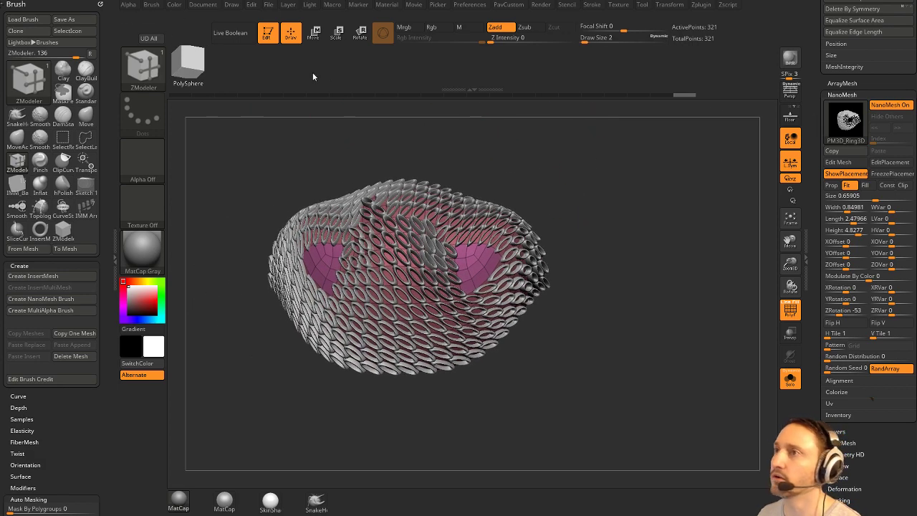
left_click(268, 33)
key("ctrl+n")
left_click_drag(824, 140, 823, 444)
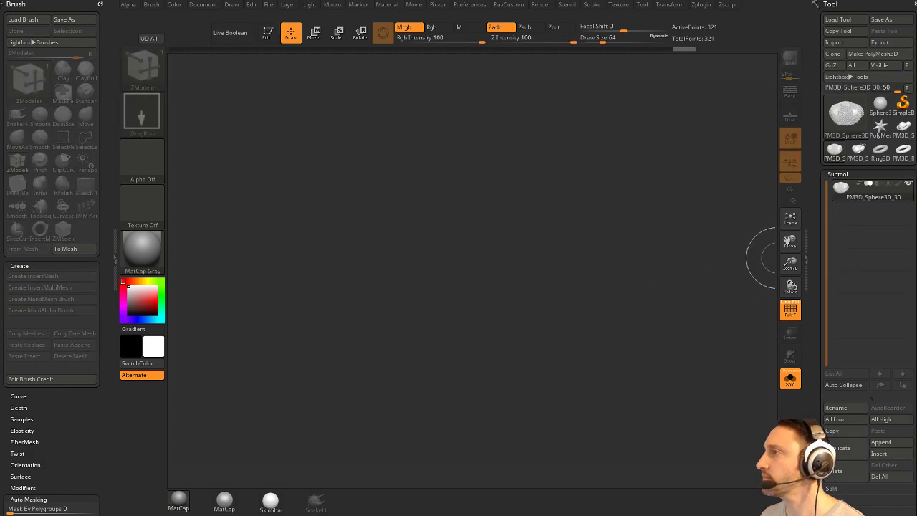
left_click(880, 127)
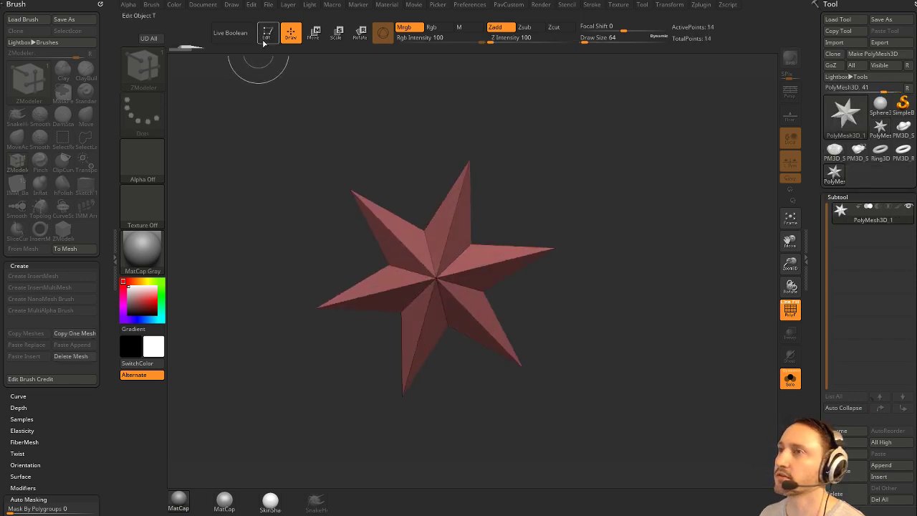
left_click(264, 42)
left_click_drag(567, 222, 552, 228, "shift")
left_click_drag(702, 190, 634, 188)
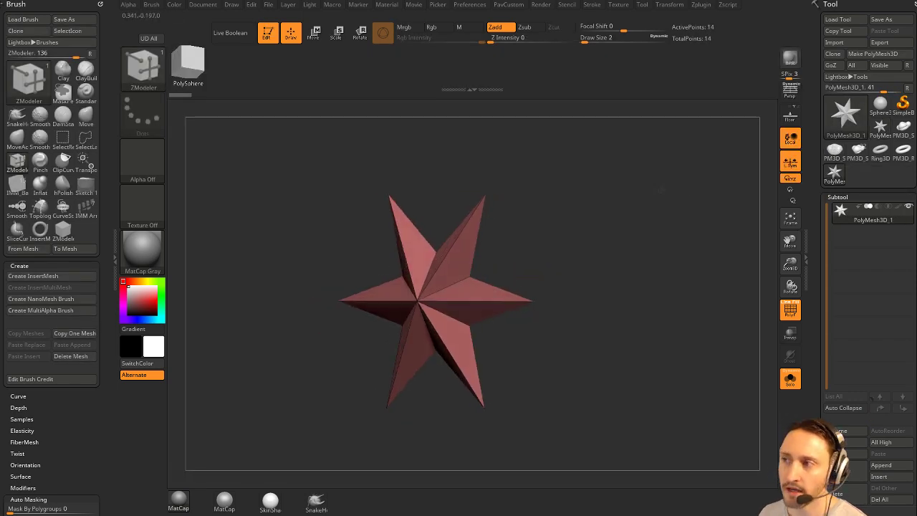
Replace the star with the current brush's cube insert mesh, using the Move gizmo mode.
key("w")
left_click(194, 68)
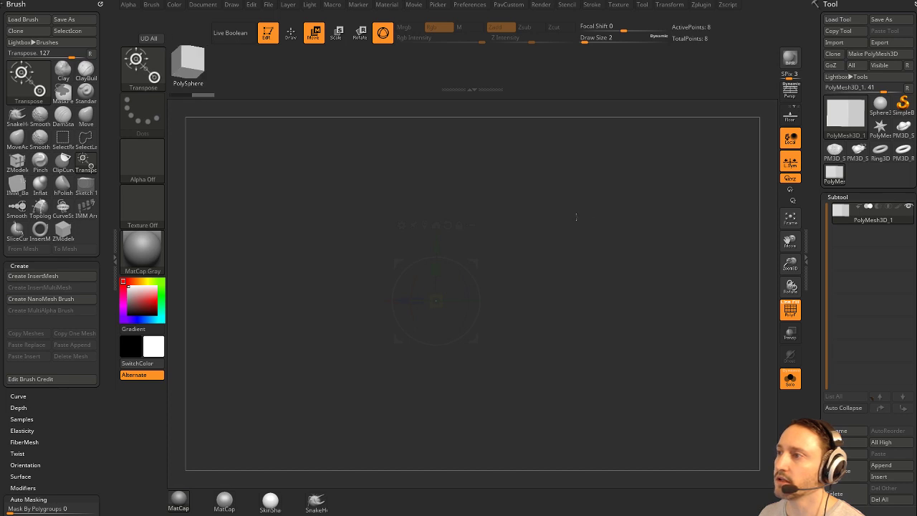
left_click_drag(699, 369, 666, 237, "alt")
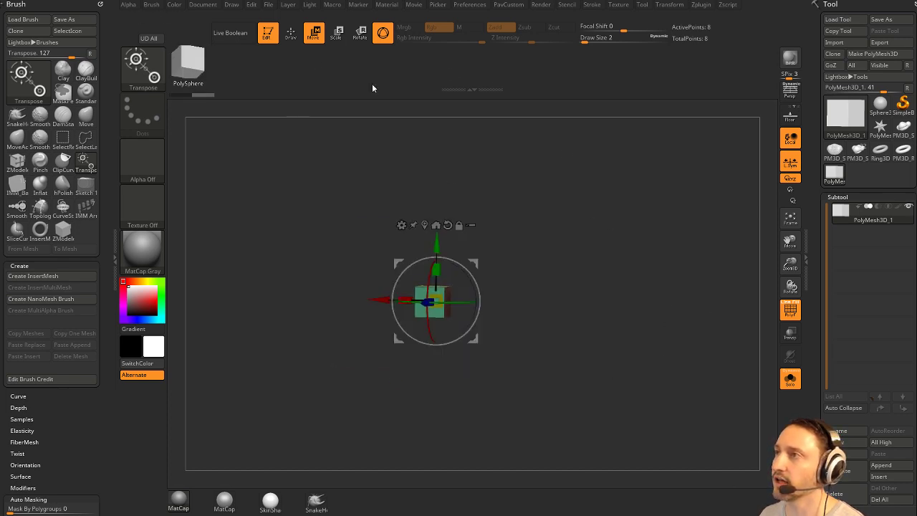
Select the IMM ModelKit insert brush.
key("b")
key("i")
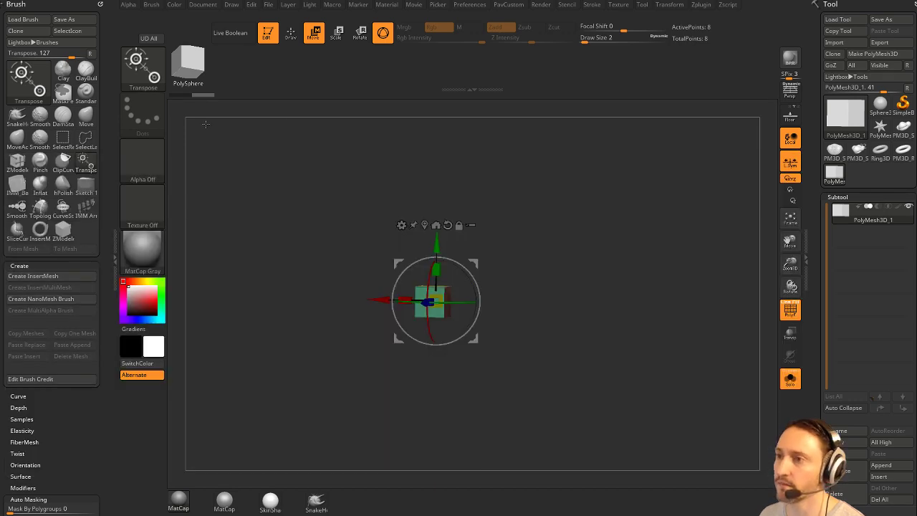
key("b")
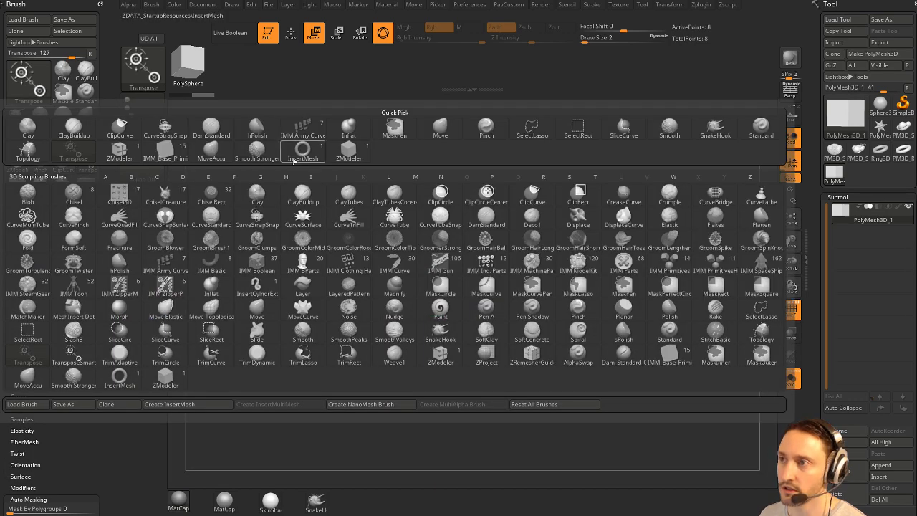
key("i")
left_click(577, 263)
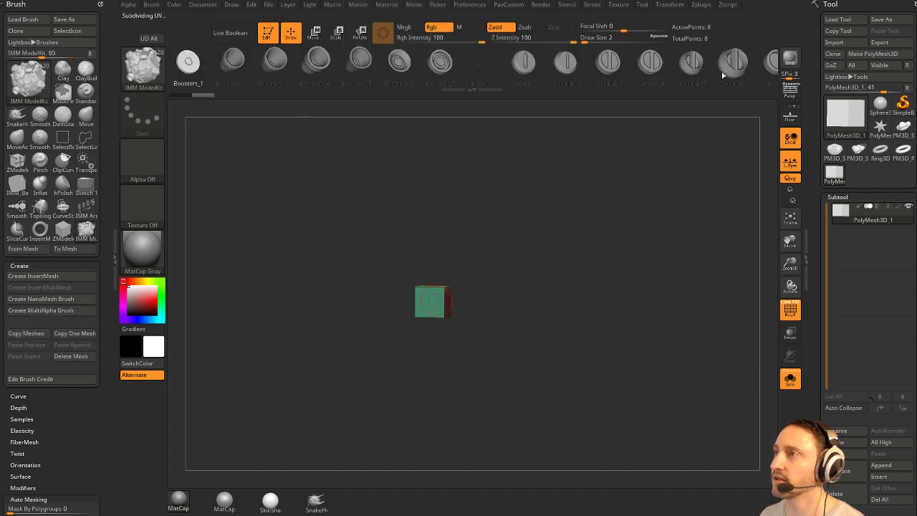
left_click_drag(430, 169, 429, 179)
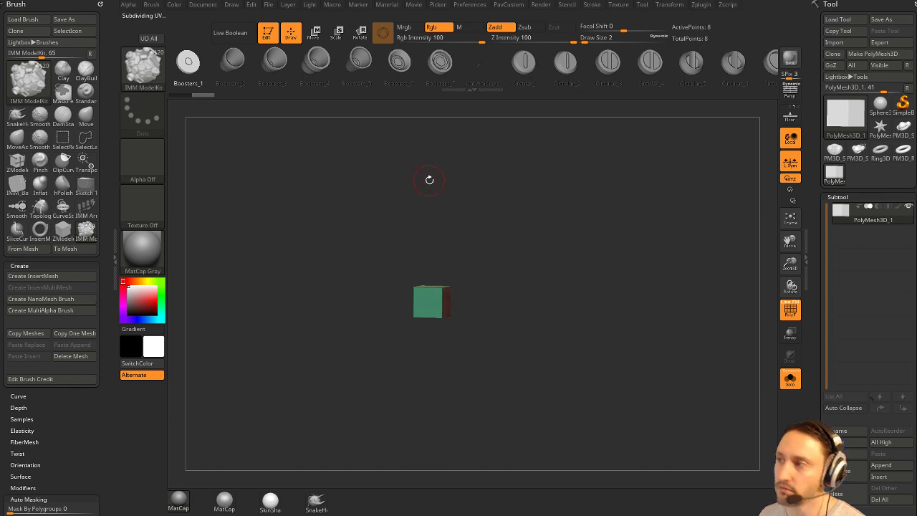
Swap the cube for the Circular_1 part of the ModelKit brush and straighten the view.
key("w")
left_click(397, 68)
left_click(437, 63)
left_click(522, 63)
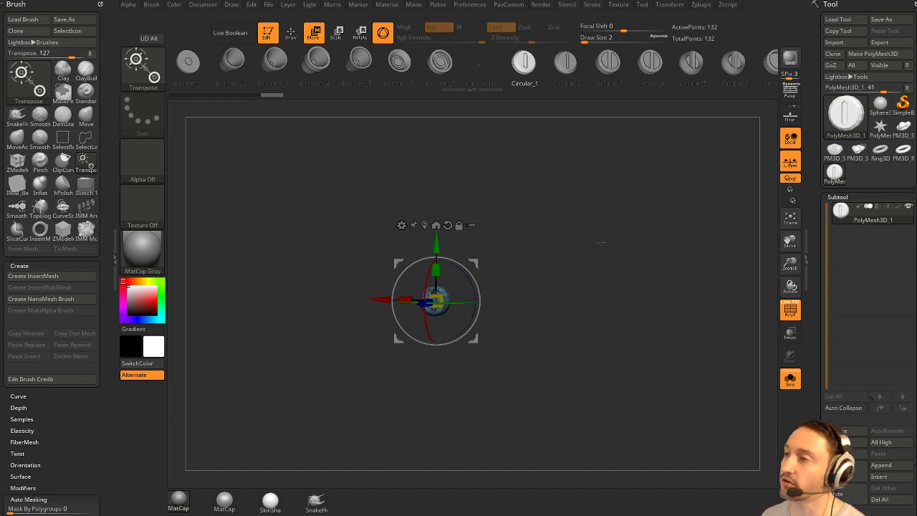
left_click_drag(603, 239, 604, 236, "shift")
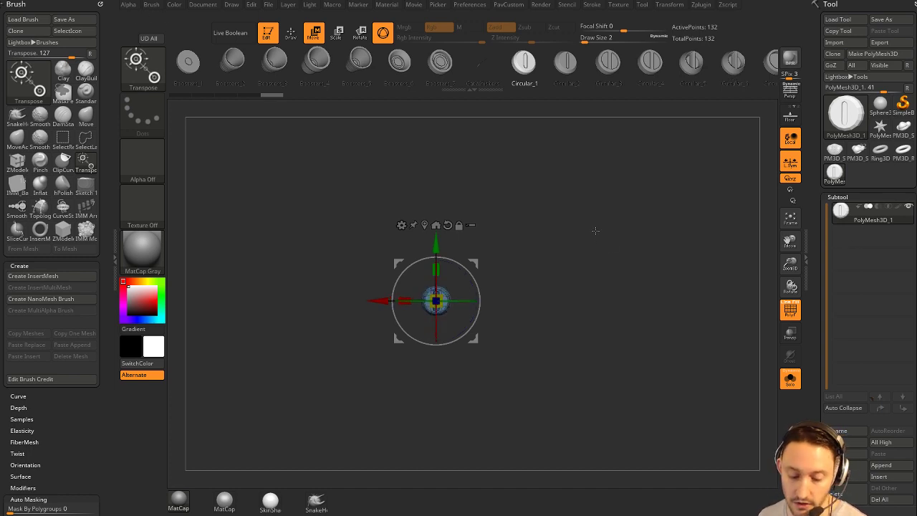
Dock the Zplugin palette above the Brush palette and expand the IMM Extractor plugin.
left_click(697, 6)
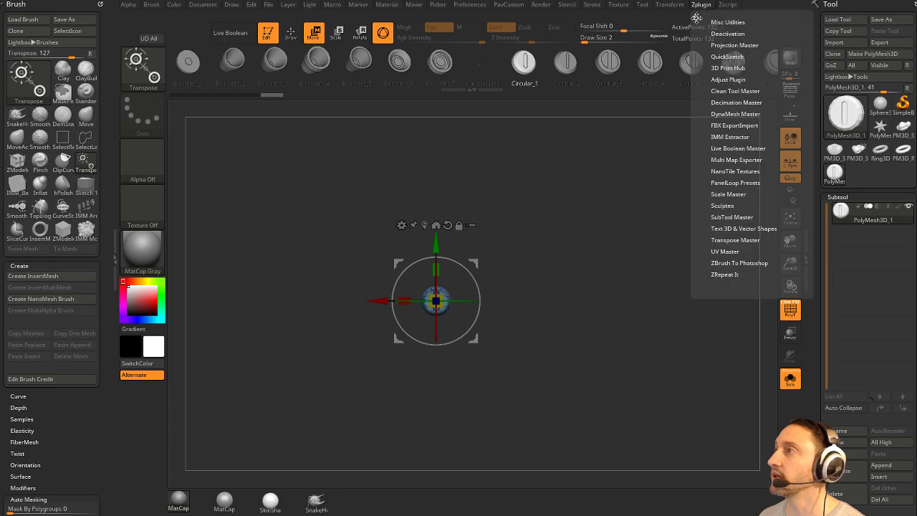
left_click_drag(696, 17, 33, 63)
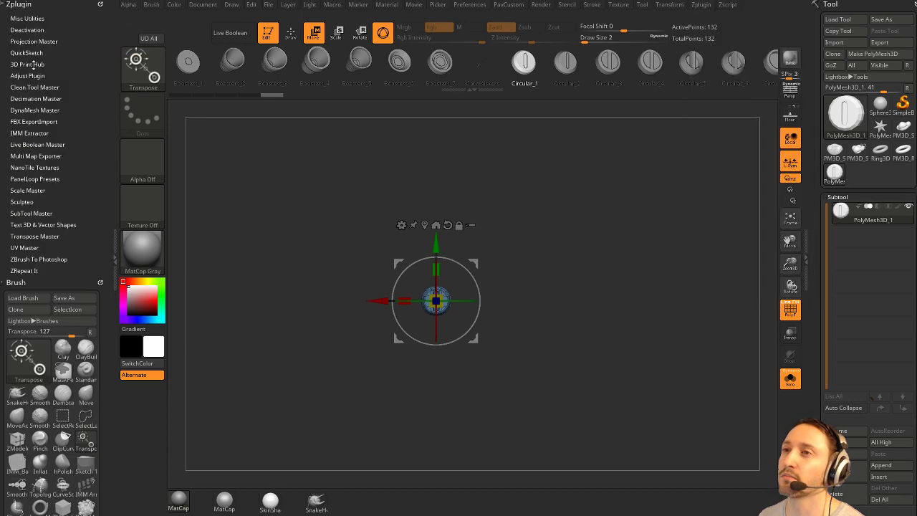
left_click(29, 133)
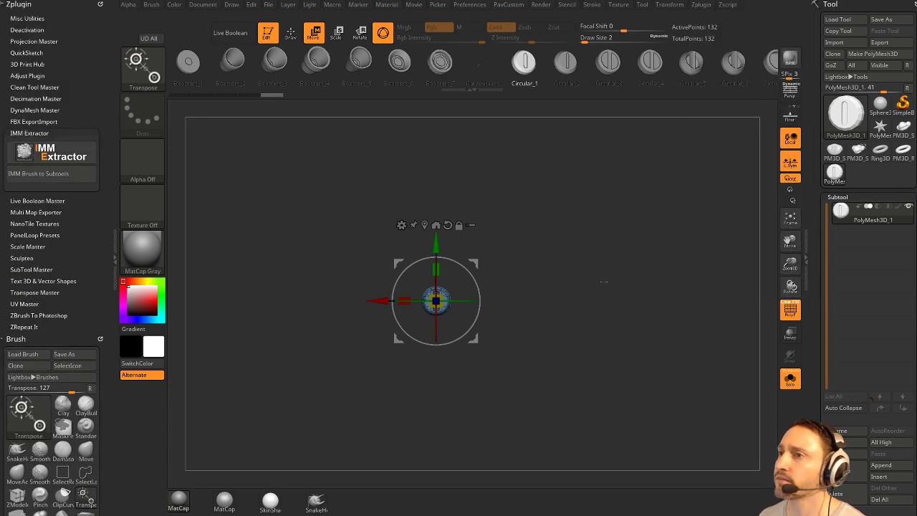
Return to Draw mode and extract the IMM ModelKit brush's parts to separate subtools with IMM Extractor.
left_click(34, 174)
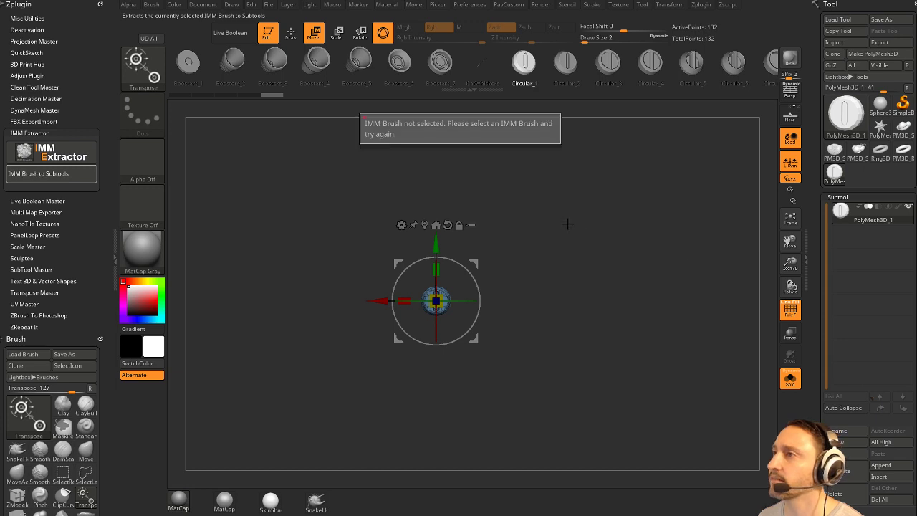
mouse_move(560, 197)
left_mouse_down()
mouse_move(599, 228)
mouse_move(621, 205)
left_mouse_up()
key("q")
left_click(49, 177)
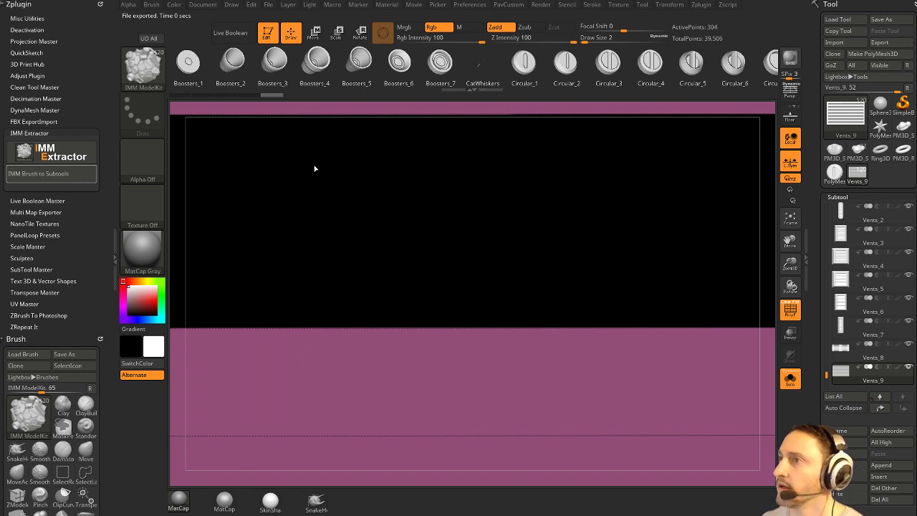
Insert an extra vent part across the Vents_9 subtool, clear its mask and turn off PolyFrame.
mouse_move(173, 159)
left_mouse_down()
mouse_move(576, 225)
mouse_move(492, 154)
mouse_move(371, 210)
left_mouse_up()
key("f")
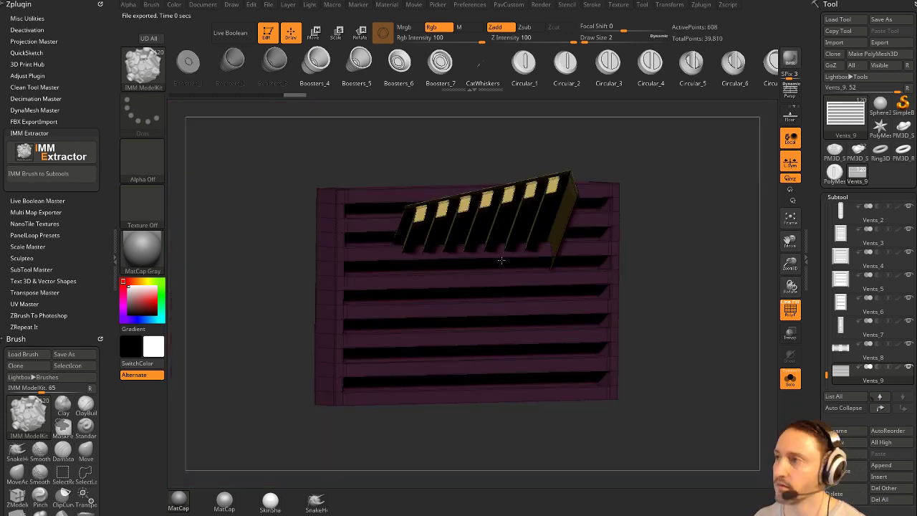
left_click_drag(649, 240, 696, 262)
left_click_drag(776, 363, 719, 323, "ctrl")
key("shift+f")
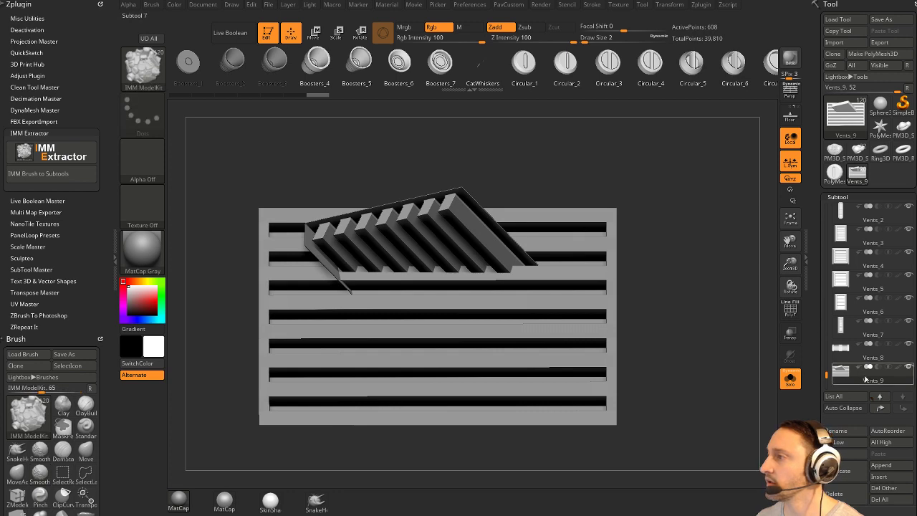
Delete the Vents_9 subtool and turn off Solo to show all the extracted parts together.
left_click(856, 494)
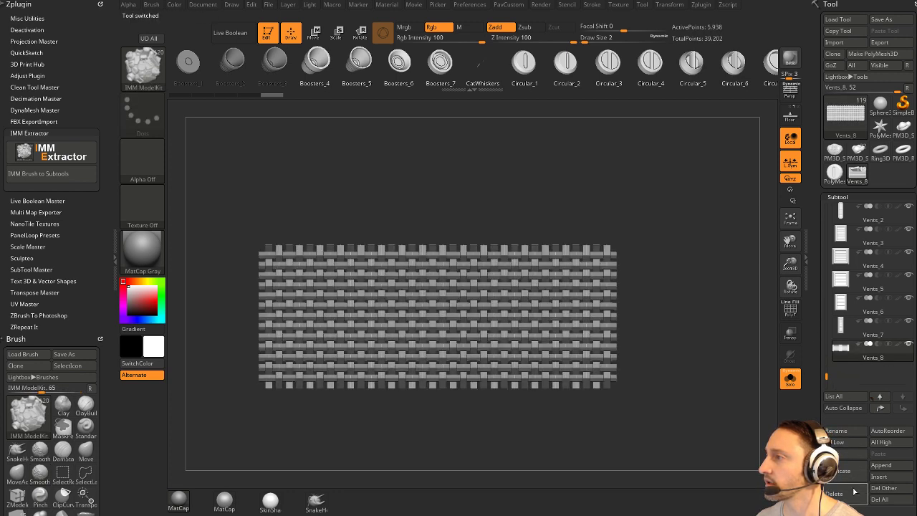
left_click(791, 379)
mouse_move(709, 341)
left_mouse_down("alt")
mouse_move(661, 250)
mouse_move(623, 255)
mouse_move(638, 276)
mouse_move(683, 286)
mouse_move(706, 306)
left_mouse_up("alt")
left_click_drag(705, 306, 651, 307, "alt")
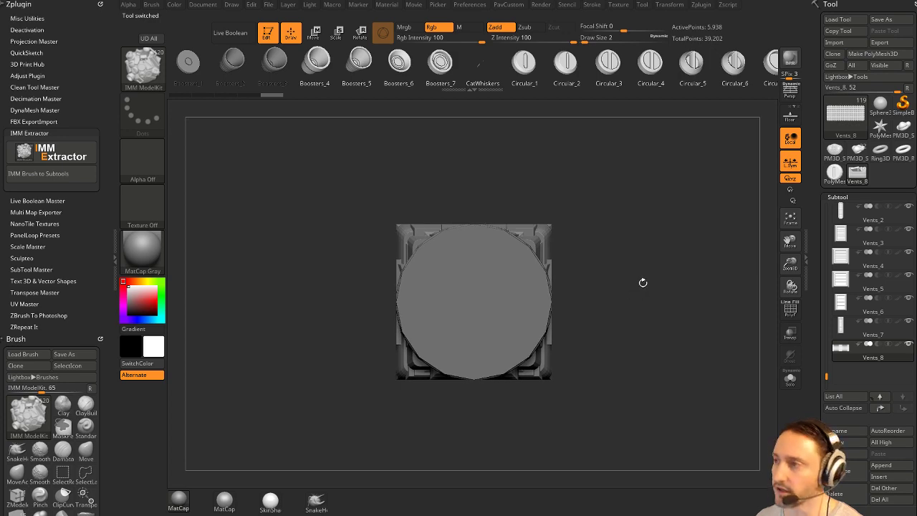
Create an InsertMultiMesh brush from all the subtools and browse through its parts.
key("b")
left_click(394, 499)
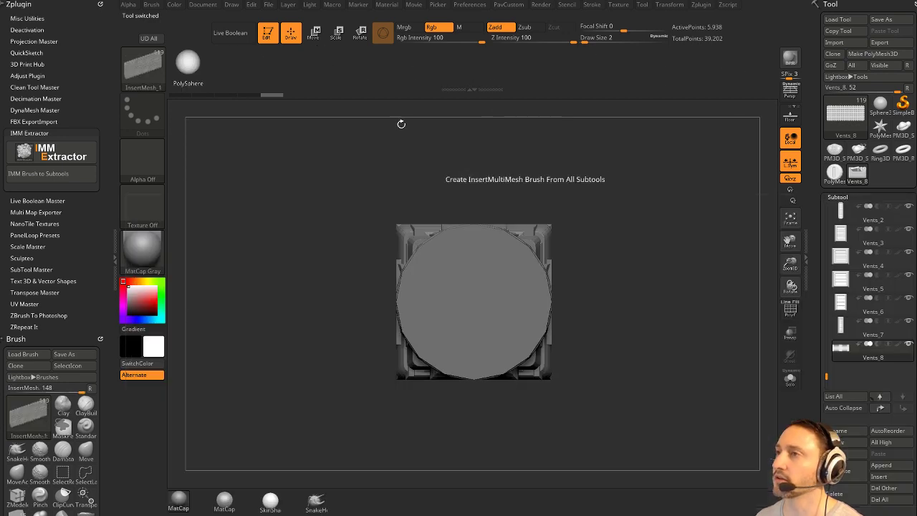
left_click_drag(365, 166, 383, 169)
left_click_drag(198, 86, 100, 98)
left_click_drag(658, 70, 205, 84)
left_click_drag(604, 69, 215, 74)
left_click_drag(637, 186, 706, 222, "shift")
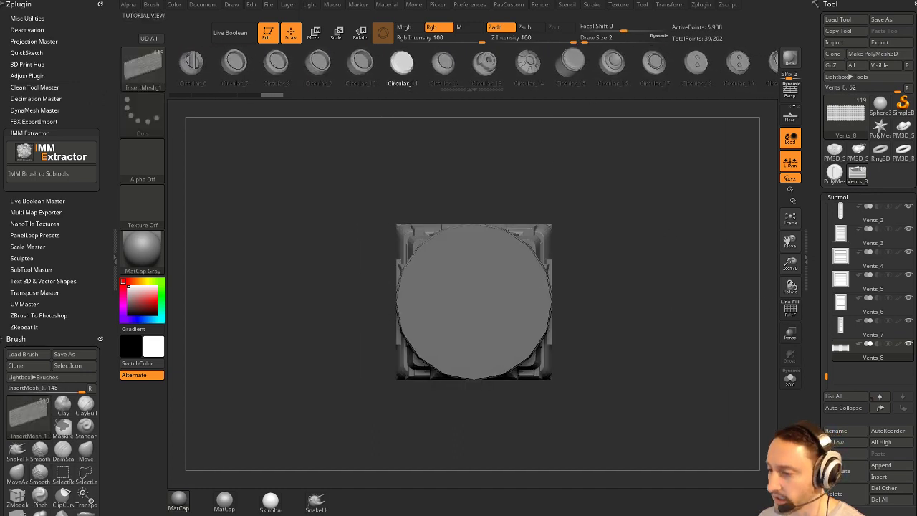
Look up the IMM Extractor plugin among the ZBrush plugins in Pixologic's Download Center, then return to ZBrush.
left_click_drag(366, 514, 334, 5)
left_click(243, 136)
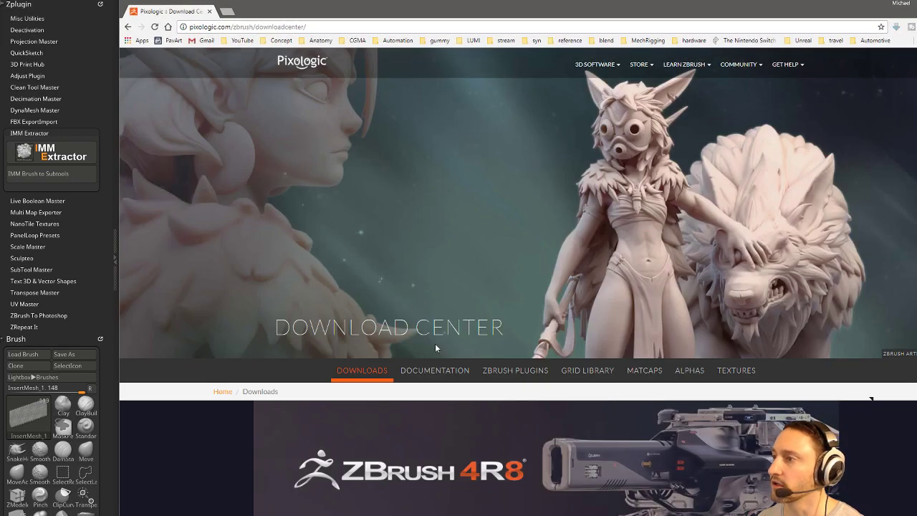
left_click(527, 371)
scroll(567, 334, "down", 15)
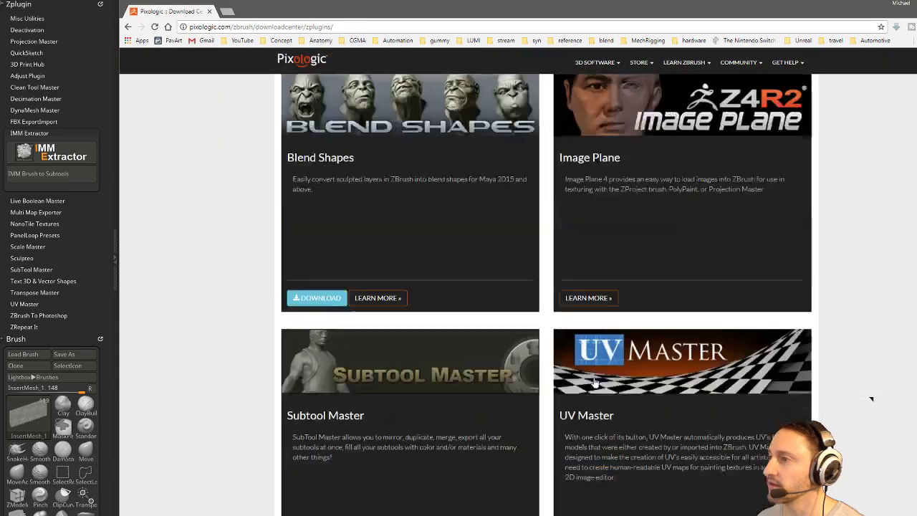
scroll(593, 383, "down", 15)
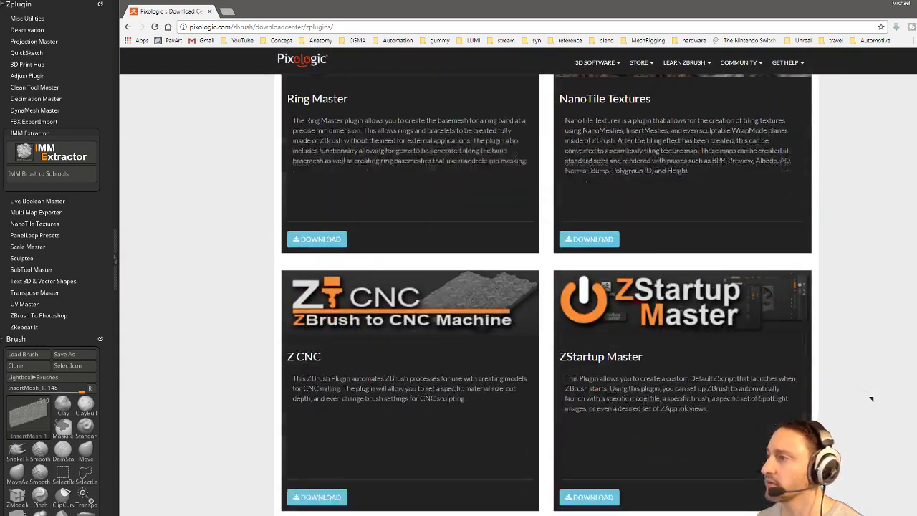
scroll(409, 445, "down", 3)
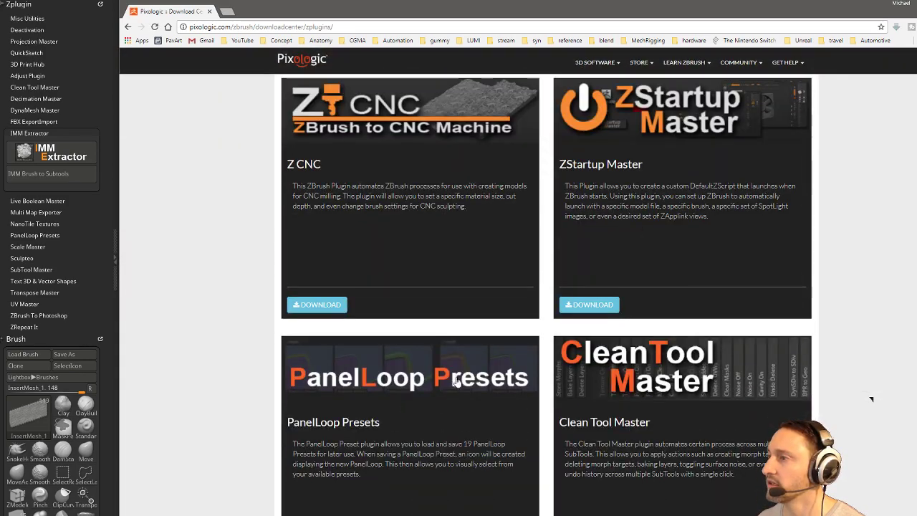
scroll(456, 376, "down", 4)
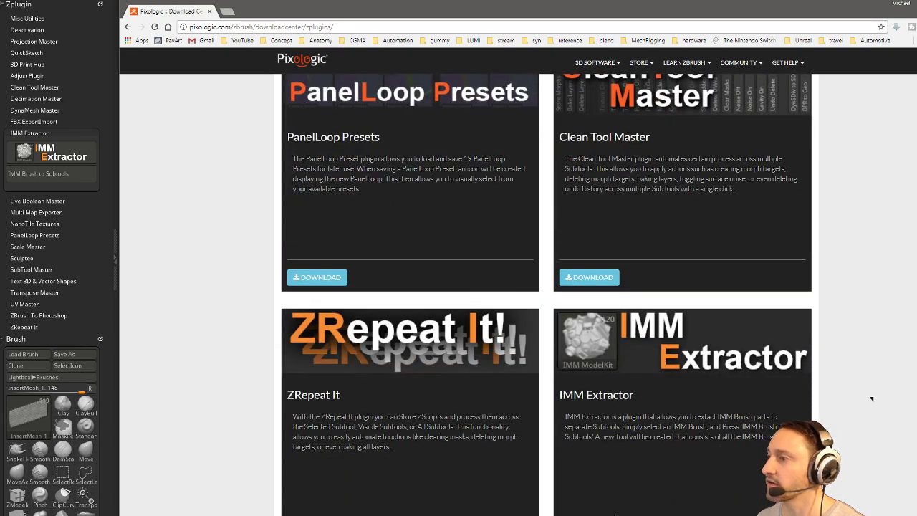
left_click_drag(589, 14, 630, 515)
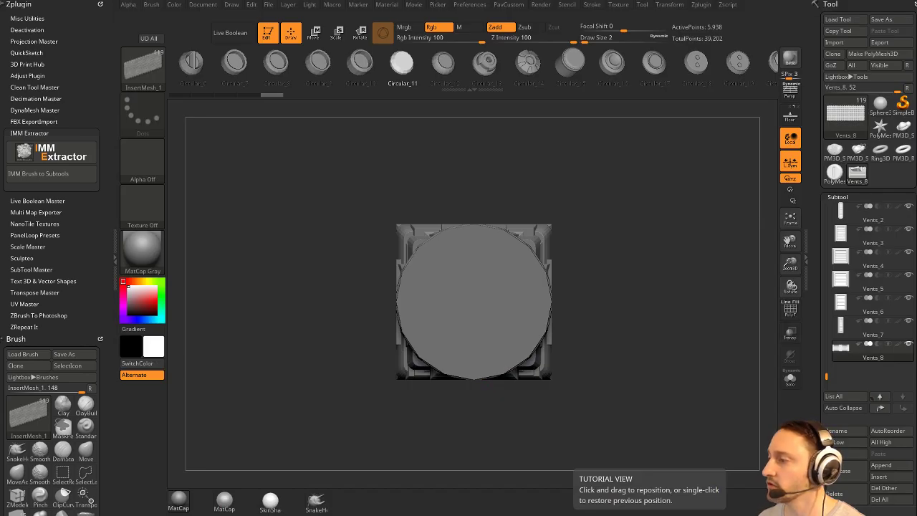